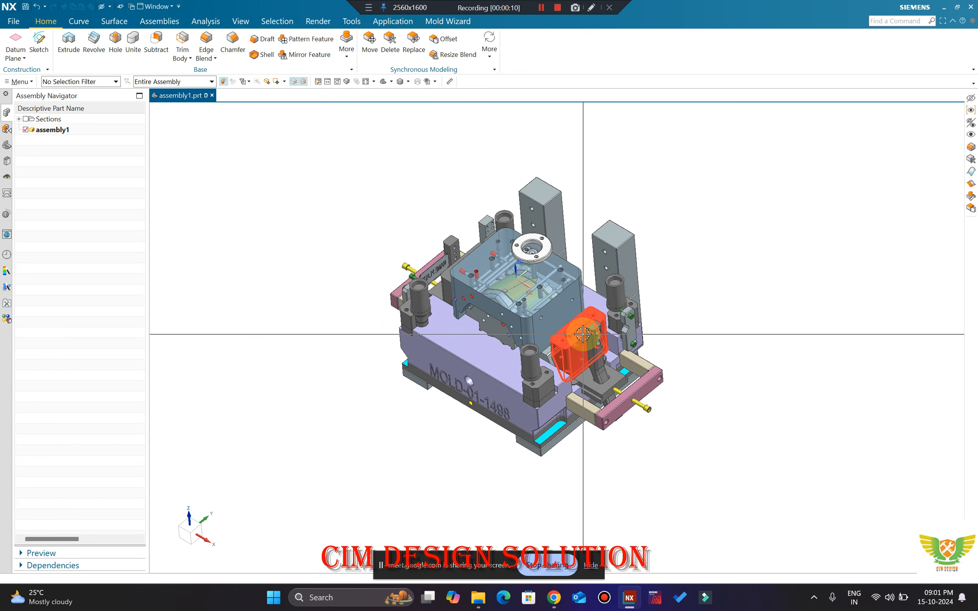
Step: Hide the slide body, finger cam and angled plate of the mould's +X side slide
{"action": "scroll", "coordinate": [583, 335], "scroll_direction": "up", "scroll_amount": 5}
{"action": "scroll", "coordinate": [590, 326], "scroll_direction": "down", "scroll_amount": 5}
{"action": "scroll", "coordinate": [611, 305], "scroll_direction": "up", "scroll_amount": 8}
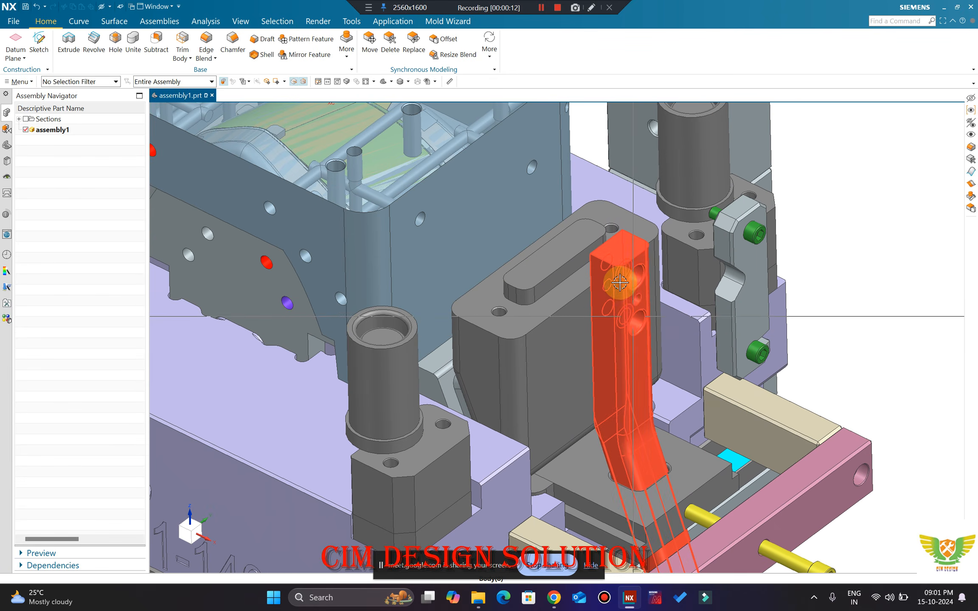
{"action": "scroll", "coordinate": [620, 282], "scroll_direction": "down", "scroll_amount": 5}
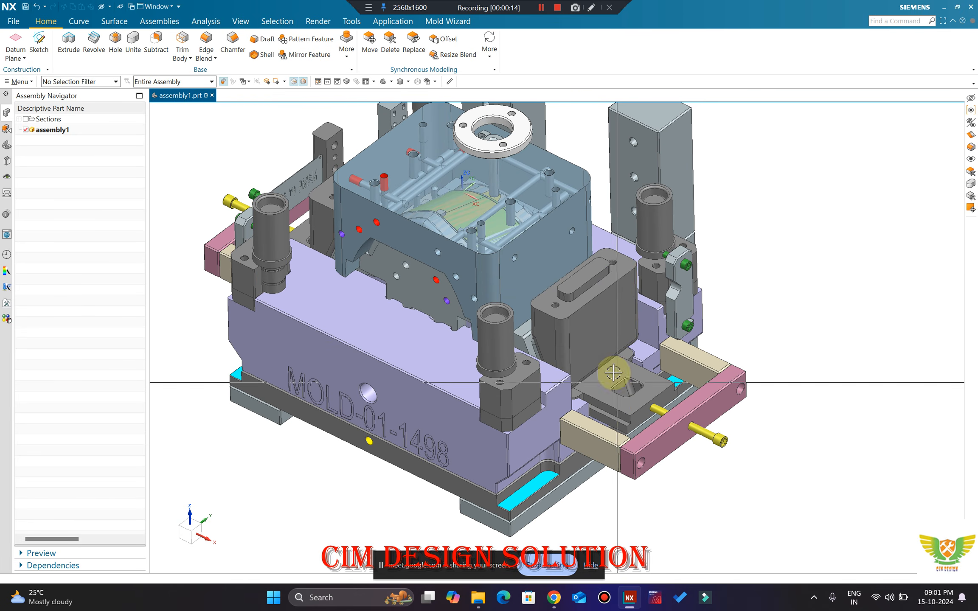
{"action": "scroll", "coordinate": [599, 339], "scroll_direction": "up", "scroll_amount": 3}
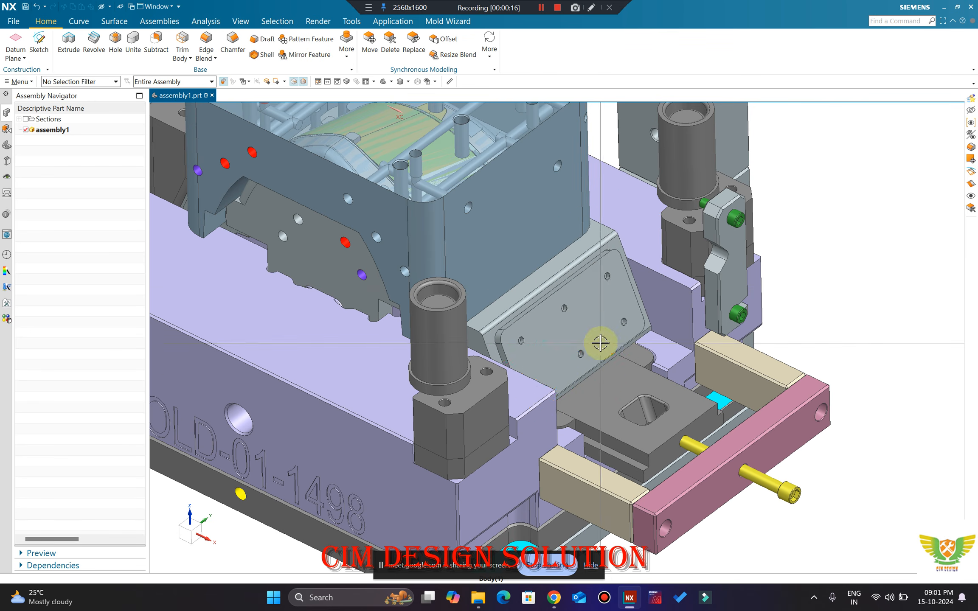
{"action": "scroll", "coordinate": [601, 343], "scroll_direction": "up", "scroll_amount": 4}
{"action": "scroll", "coordinate": [539, 312], "scroll_direction": "down", "scroll_amount": 6}
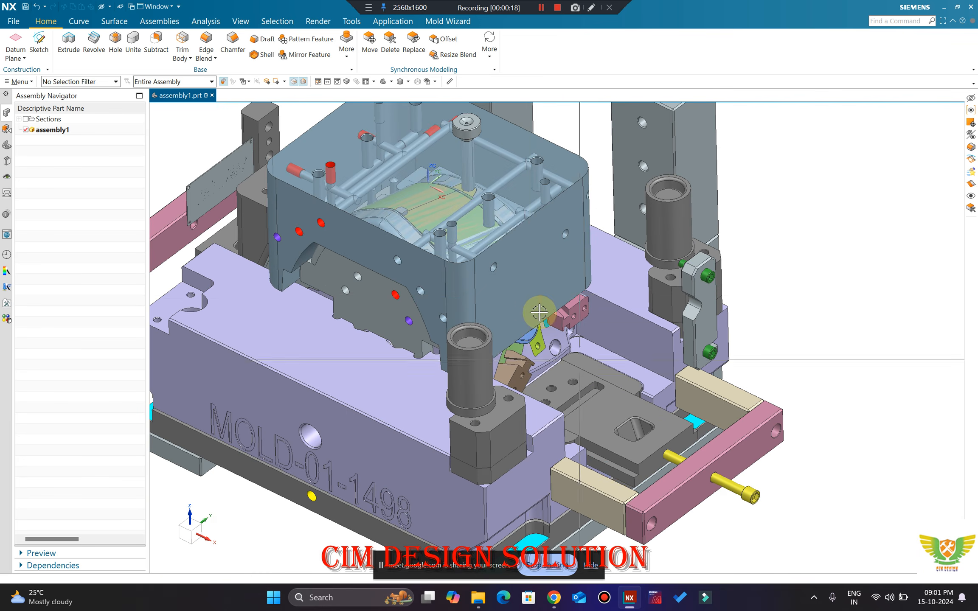
Step: Hide the transparent cavity insert and the block highlighted orange beside the core to expose the core
{"action": "scroll", "coordinate": [539, 313], "scroll_direction": "up", "scroll_amount": 6}
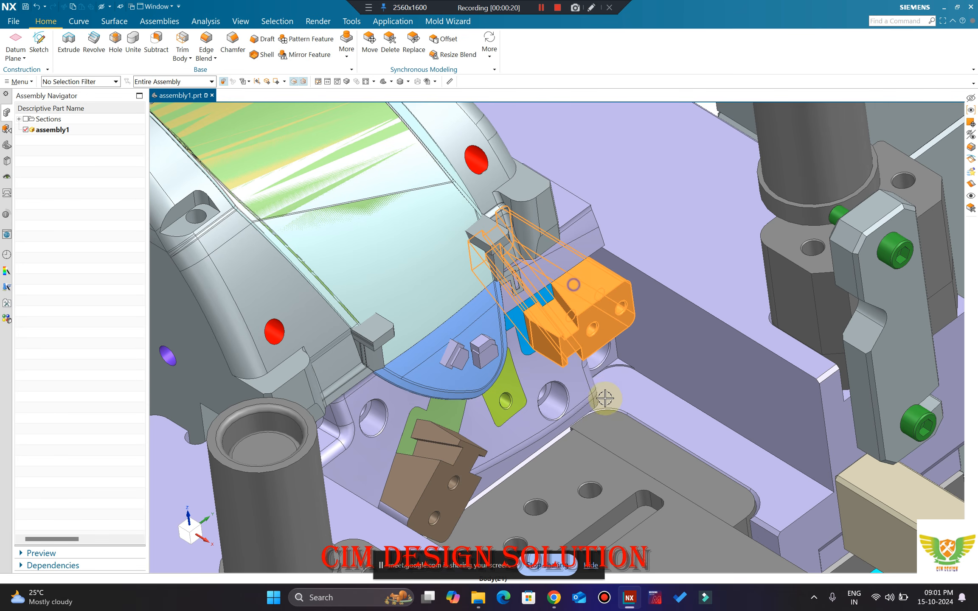
{"action": "scroll", "coordinate": [604, 398], "scroll_direction": "up", "scroll_amount": 8}
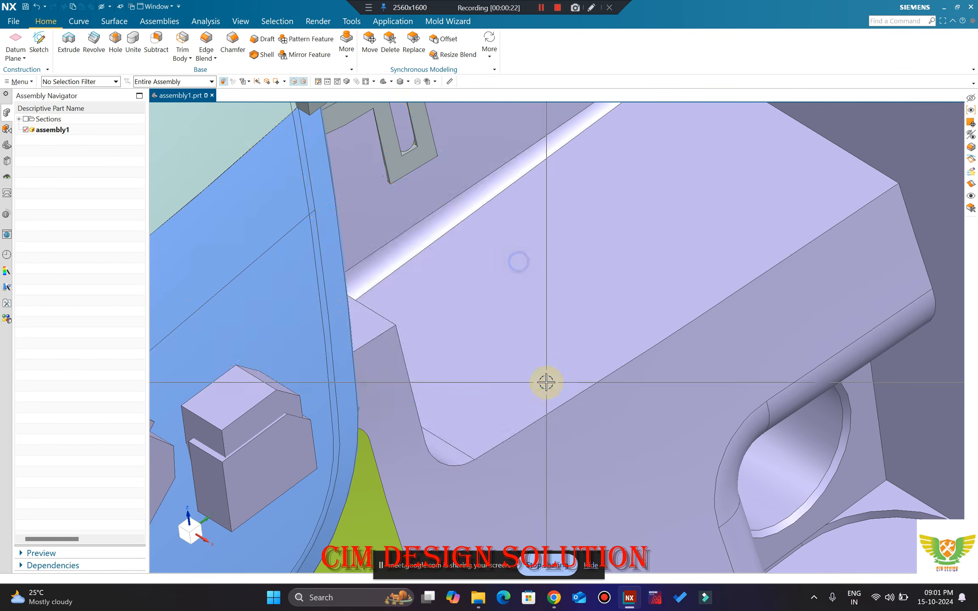
{"action": "scroll", "coordinate": [546, 382], "scroll_direction": "down", "scroll_amount": 10}
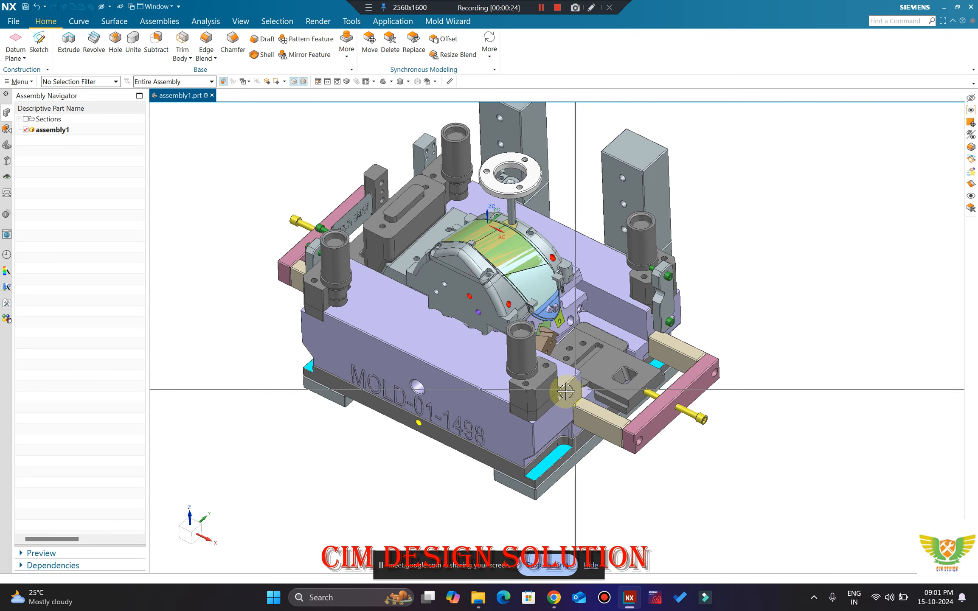
{"action": "scroll", "coordinate": [554, 389], "scroll_direction": "up", "scroll_amount": 2}
{"action": "scroll", "coordinate": [550, 389], "scroll_direction": "down", "scroll_amount": 1}
{"action": "middle_click_drag", "start_coordinate": [550, 389], "coordinate": [554, 373]}
{"action": "scroll", "coordinate": [549, 380], "scroll_direction": "down", "scroll_amount": 1}
Step: Switch to the Google Meet call, admit the two waiting participants and return to NX
{"action": "mouse_move", "coordinate": [553, 602]}
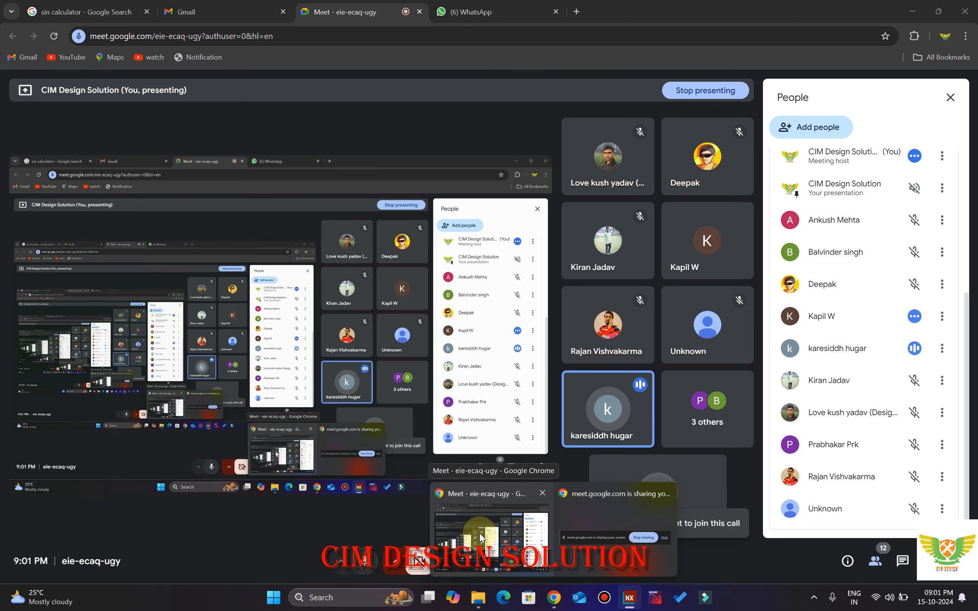
{"action": "left_click", "coordinate": [481, 539]}
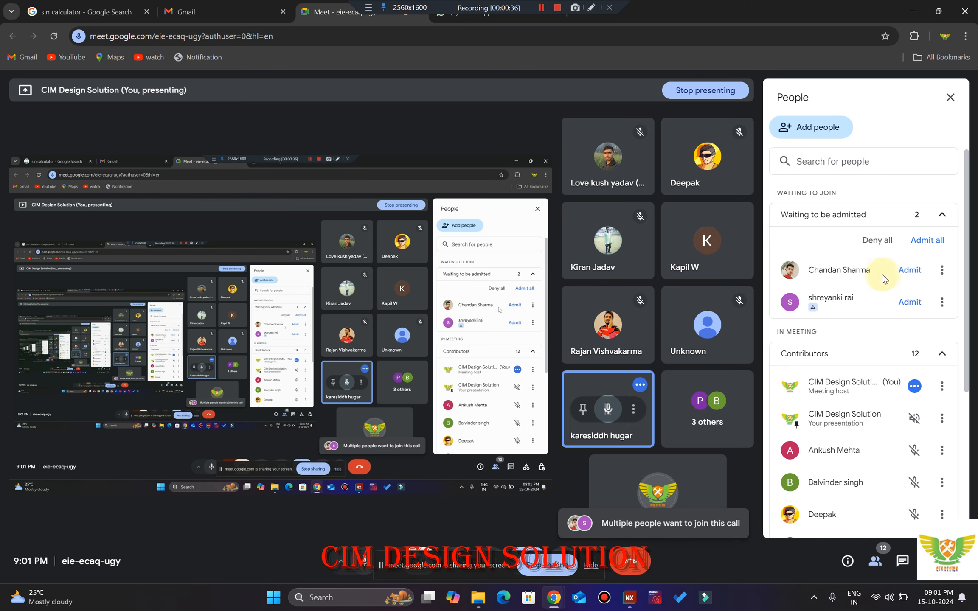
{"action": "left_click", "coordinate": [908, 270]}
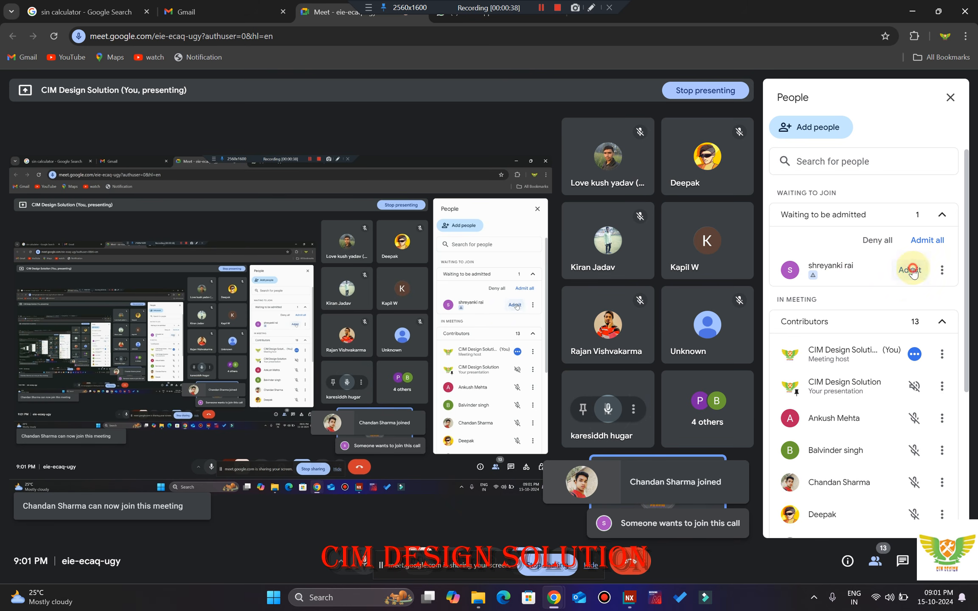
{"action": "left_click", "coordinate": [911, 271]}
{"action": "left_click", "coordinate": [911, 12]}
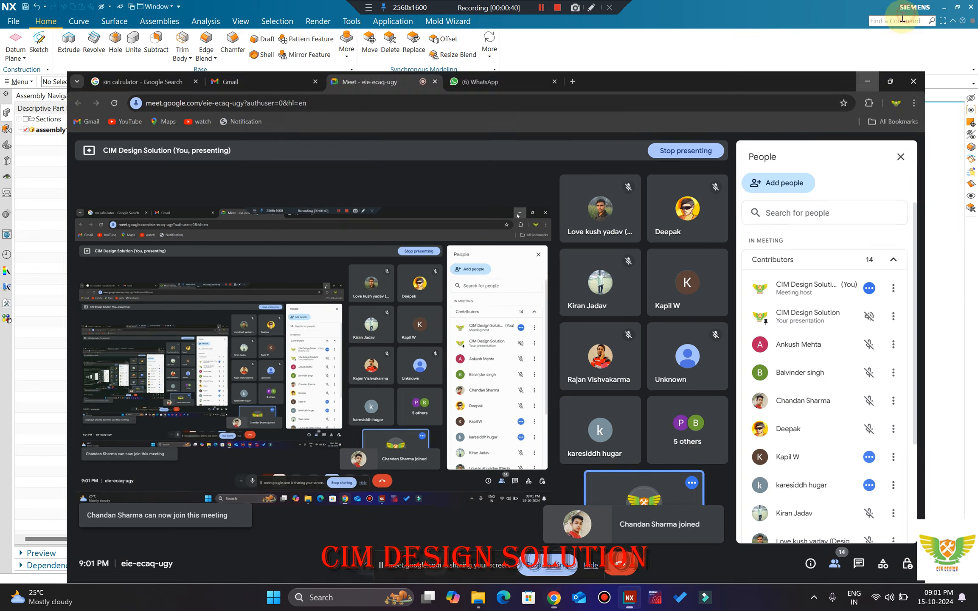
Step: Examine the exposed core, slides and guide pillars of the moving half from above
{"action": "scroll", "coordinate": [519, 243], "scroll_direction": "down", "scroll_amount": 3}
{"action": "middle_click_drag", "start_coordinate": [505, 238], "coordinate": [537, 319]}
{"action": "key", "text": "F8"}
{"action": "scroll", "coordinate": [531, 262], "scroll_direction": "up", "scroll_amount": 2}
{"action": "scroll", "coordinate": [536, 263], "scroll_direction": "up", "scroll_amount": 3}
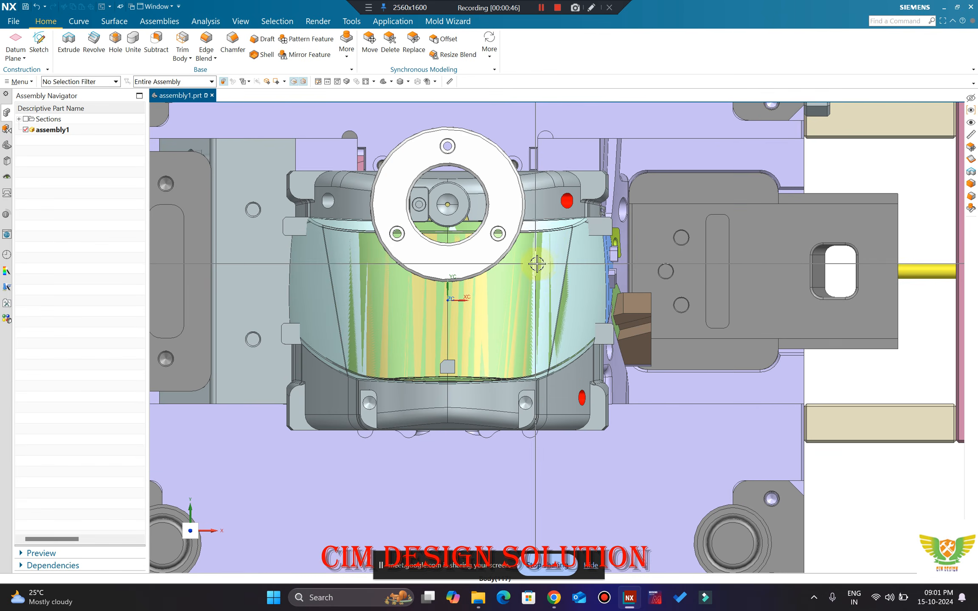
{"action": "middle_click_drag", "start_coordinate": [537, 264], "coordinate": [544, 193]}
{"action": "scroll", "coordinate": [543, 236], "scroll_direction": "down", "scroll_amount": 3}
{"action": "middle_click_drag", "start_coordinate": [543, 236], "coordinate": [539, 282]}
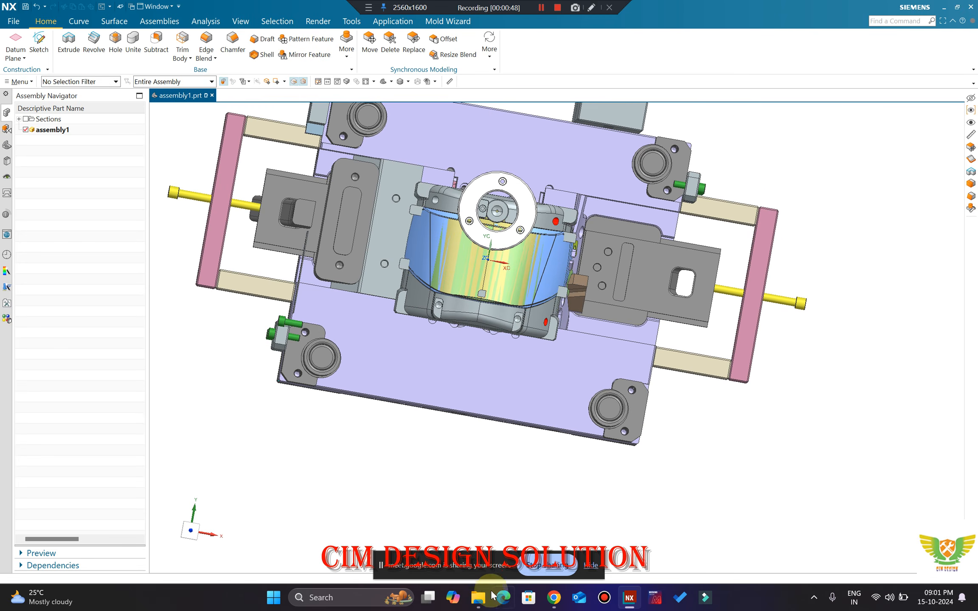
Step: Switch to the Google Meet call, admit the waiting participant and return to NX
{"action": "mouse_move", "coordinate": [553, 603]}
{"action": "left_click", "coordinate": [676, 537]}
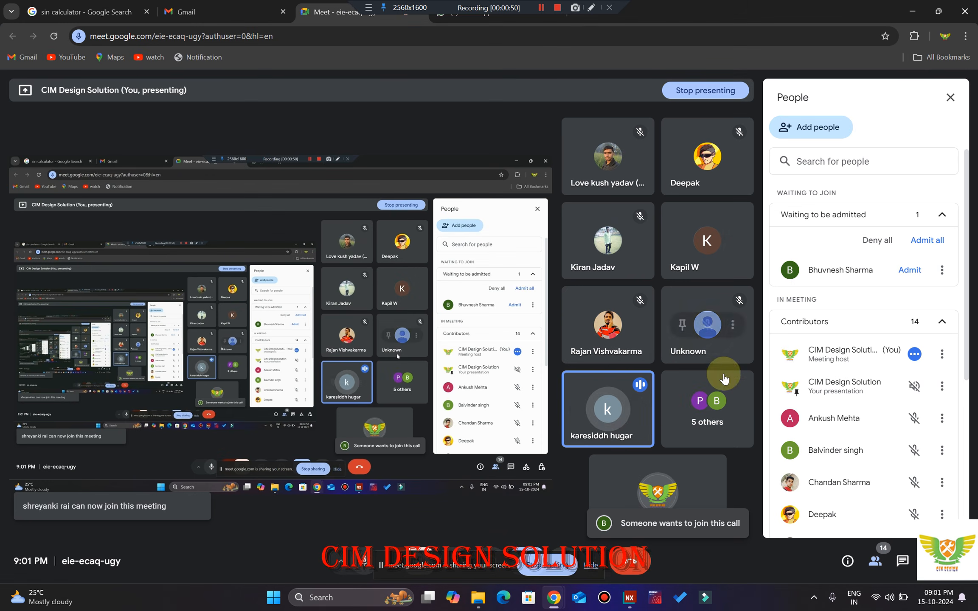
{"action": "left_click", "coordinate": [904, 275]}
{"action": "left_click", "coordinate": [912, 11]}
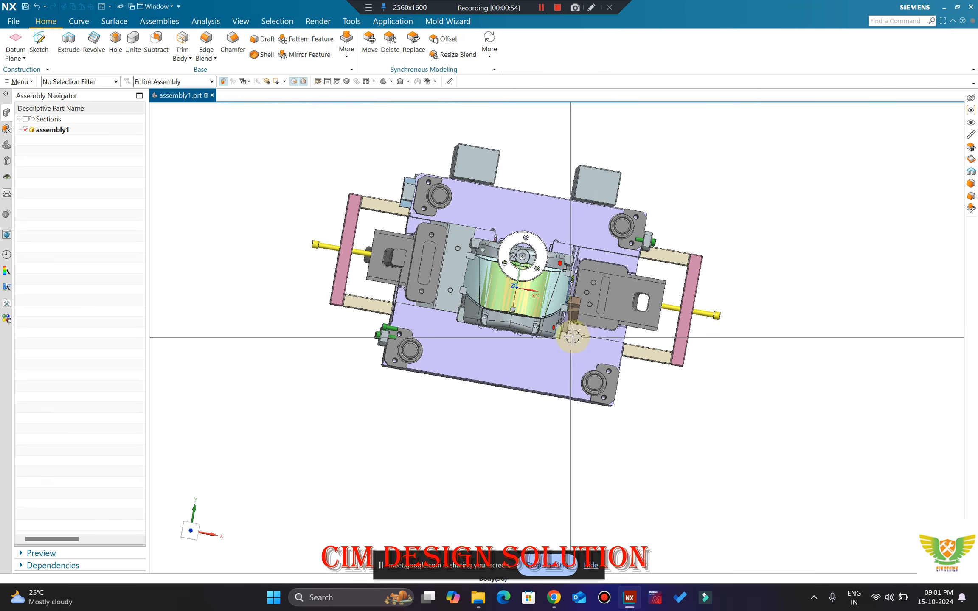
Step: Show all hidden bodies so the complete closed mould assembly is displayed
{"action": "middle_click_drag", "start_coordinate": [571, 335], "coordinate": [563, 301]}
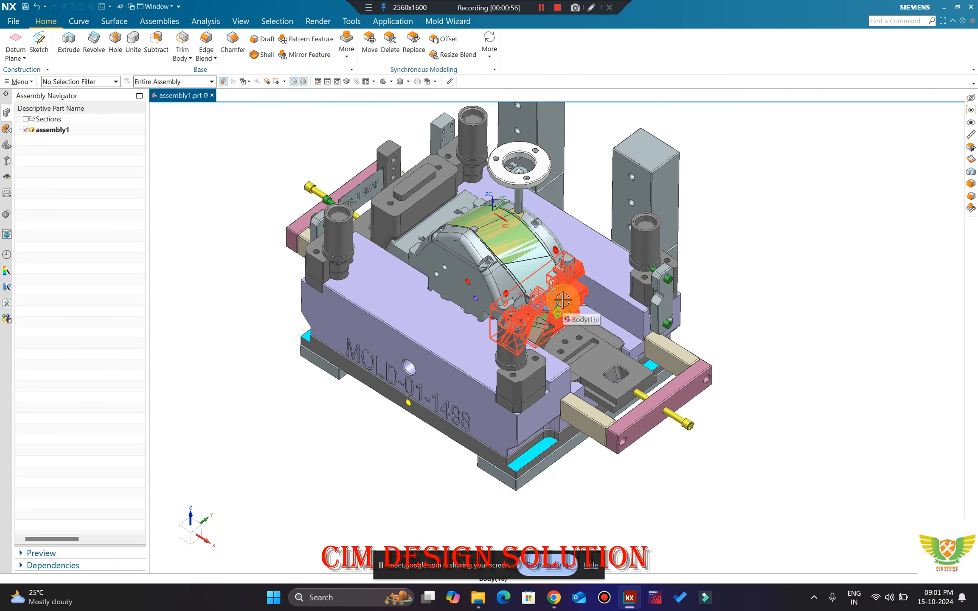
{"action": "scroll", "coordinate": [562, 300], "scroll_direction": "down", "scroll_amount": 5}
{"action": "key", "text": "F8"}
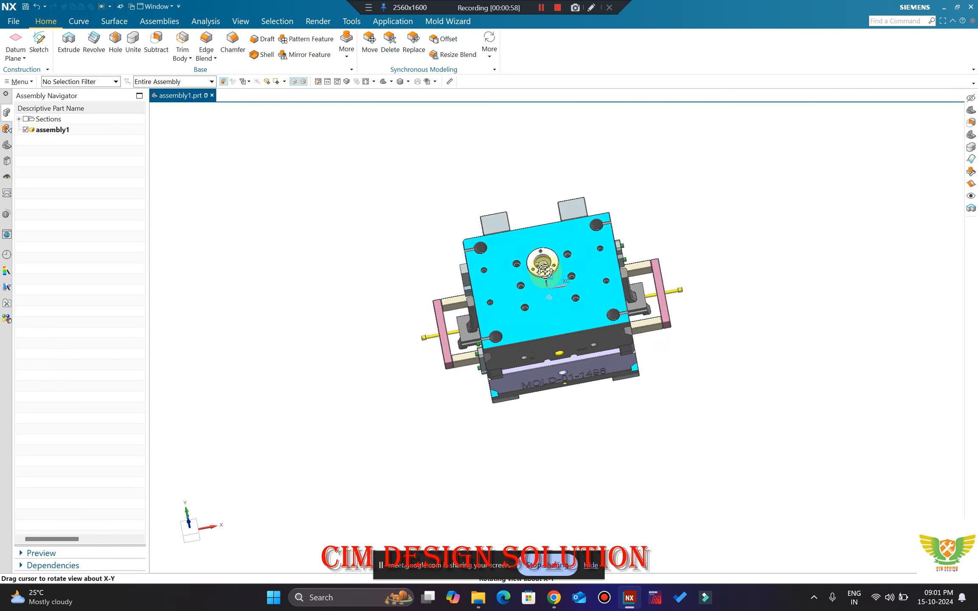
{"action": "scroll", "coordinate": [542, 319], "scroll_direction": "up", "scroll_amount": 3}
{"action": "key", "text": "Home"}
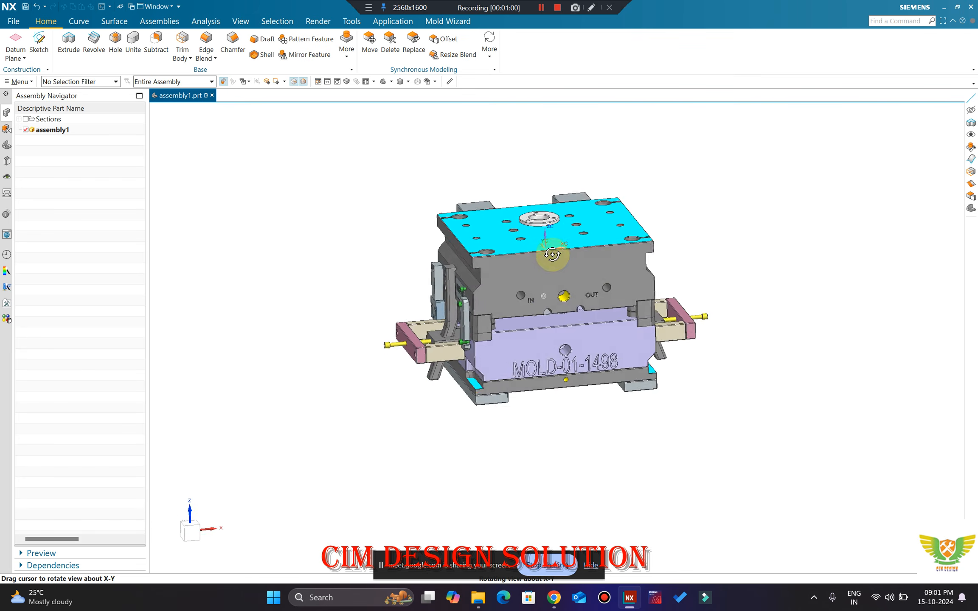
{"action": "scroll", "coordinate": [512, 252], "scroll_direction": "up", "scroll_amount": 3}
{"action": "middle_click_drag", "start_coordinate": [512, 253], "coordinate": [458, 269]}
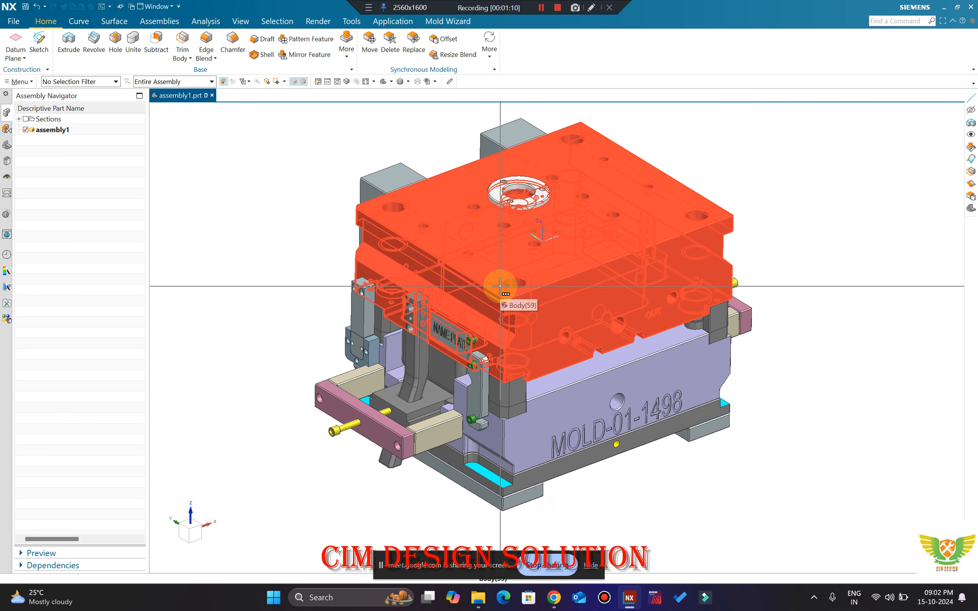
Step: Examine the closed mould's top plate, locating ring, name plate, side locks and finger cam
{"action": "middle_click_drag", "start_coordinate": [536, 284], "coordinate": [607, 227]}
{"action": "middle_click_drag", "start_coordinate": [519, 291], "coordinate": [462, 394]}
{"action": "scroll", "coordinate": [459, 401], "scroll_direction": "down", "scroll_amount": 3}
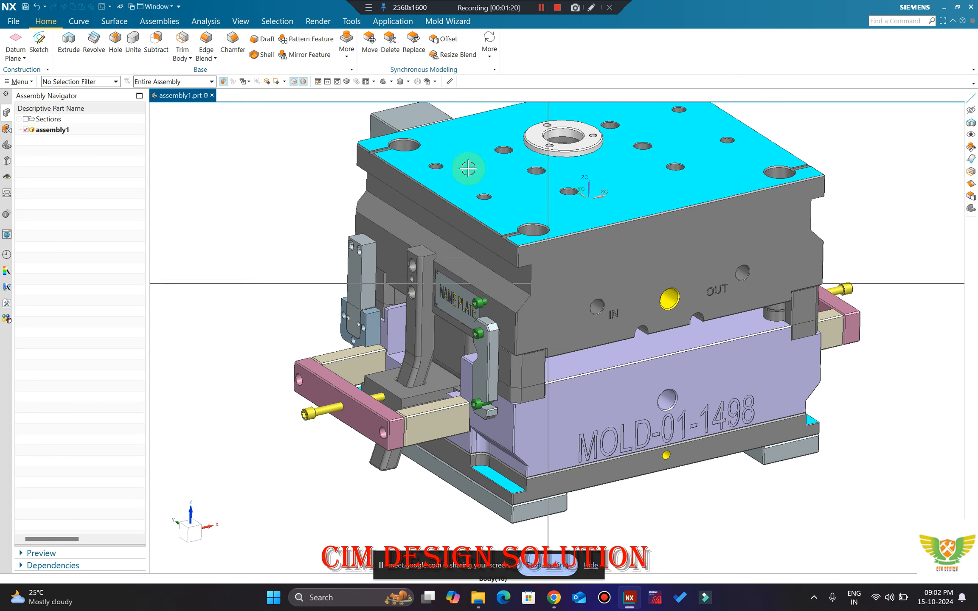
{"action": "scroll", "coordinate": [492, 275], "scroll_direction": "up", "scroll_amount": 2}
{"action": "scroll", "coordinate": [508, 245], "scroll_direction": "down", "scroll_amount": 3}
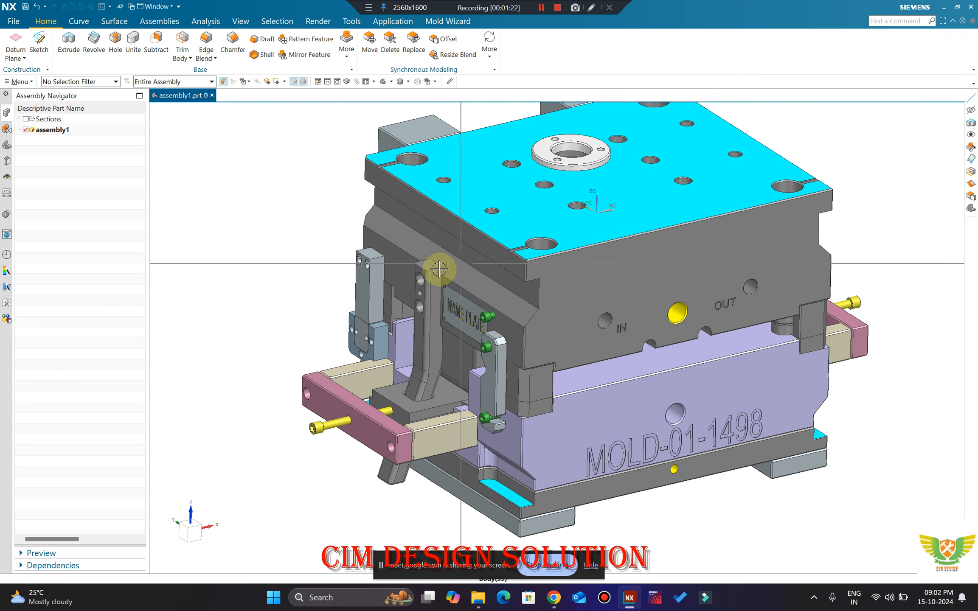
{"action": "scroll", "coordinate": [436, 268], "scroll_direction": "up", "scroll_amount": 2}
Step: Hide the upper mould block with its top plate and the transparent cavity insert to expose the core
{"action": "left_click", "coordinate": [479, 236]}
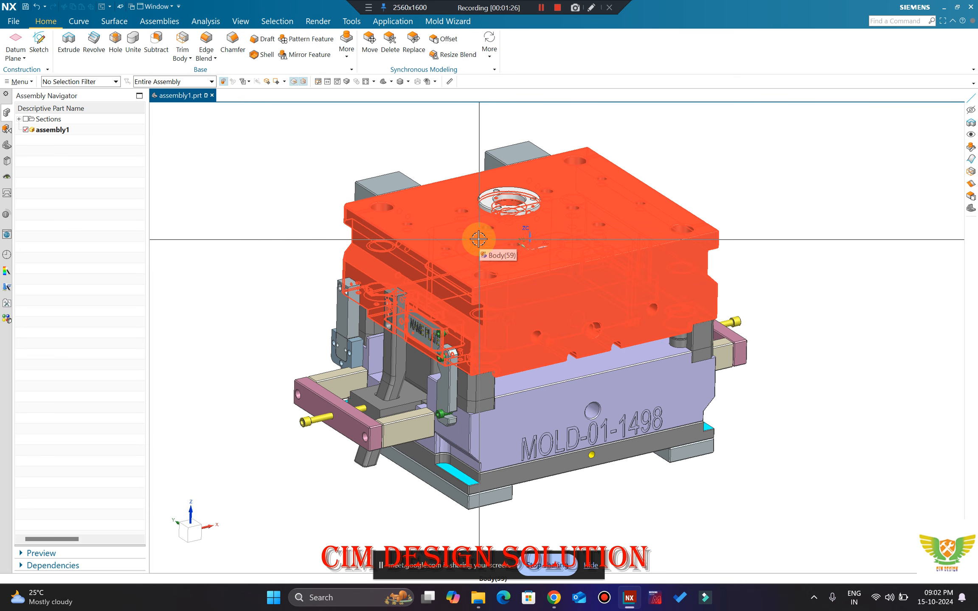
{"action": "left_click", "coordinate": [448, 236]}
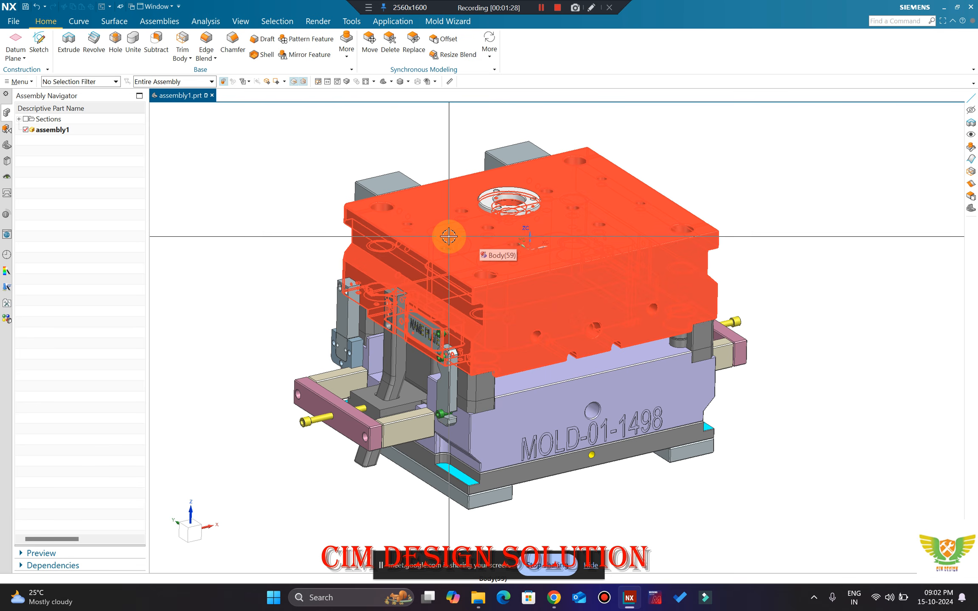
{"action": "key", "text": "ctrl+b"}
{"action": "scroll", "coordinate": [493, 255], "scroll_direction": "down", "scroll_amount": 2}
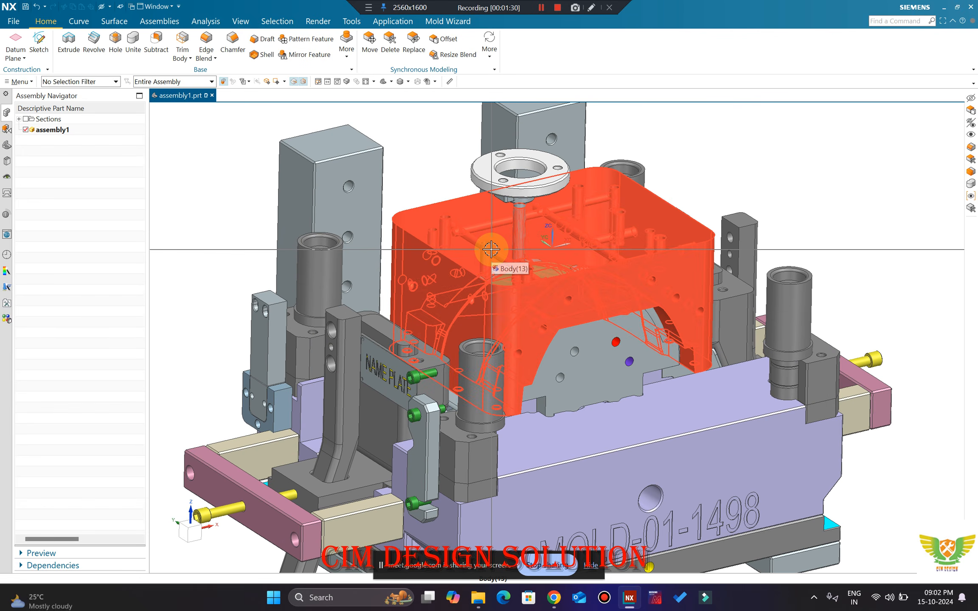
{"action": "left_click", "coordinate": [490, 295]}
{"action": "key", "text": "ctrl+b"}
{"action": "mouse_move", "coordinate": [541, 207]}
{"action": "middle_mouse_down"}
{"action": "mouse_move", "coordinate": [531, 204]}
{"action": "mouse_move", "coordinate": [550, 194]}
{"action": "middle_mouse_up"}
{"action": "scroll", "coordinate": [530, 203], "scroll_direction": "up", "scroll_amount": 2}
{"action": "scroll", "coordinate": [567, 344], "scroll_direction": "down", "scroll_amount": 1}
{"action": "middle_click_drag", "start_coordinate": [567, 340], "coordinate": [810, 422]}
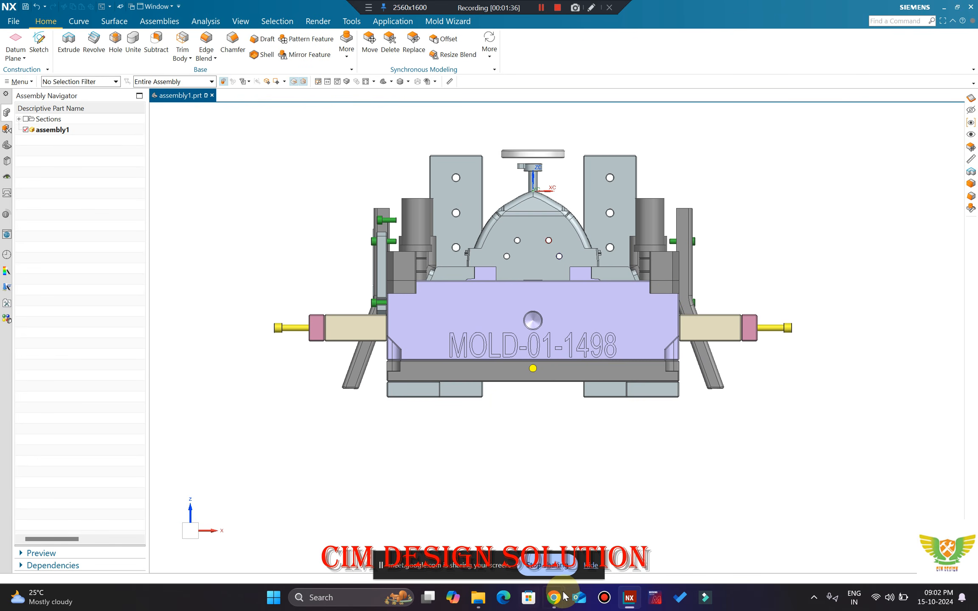
Step: Switch to the Google Meet call, admit the newly waiting participant and return to NX
{"action": "mouse_move", "coordinate": [557, 600]}
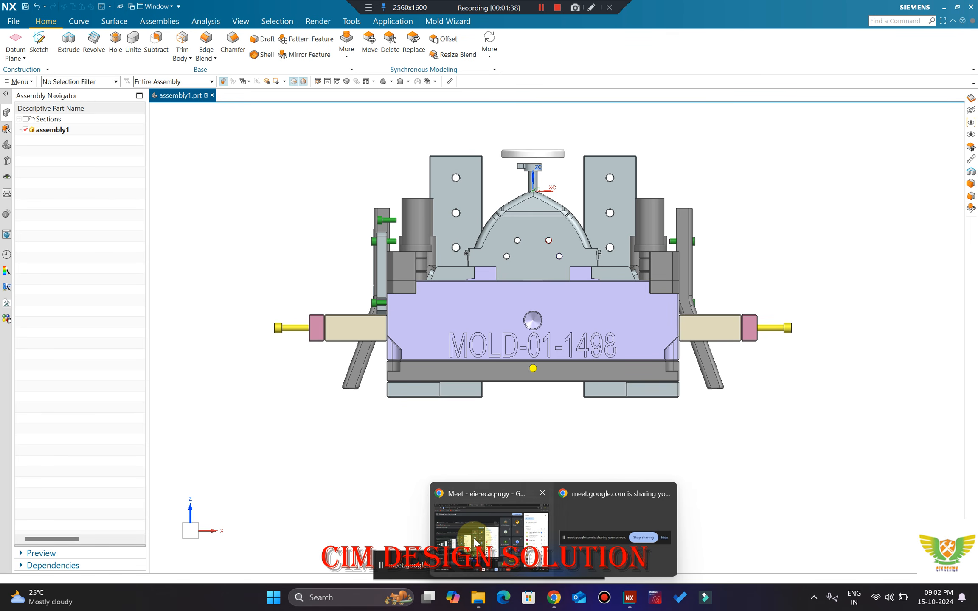
{"action": "left_click", "coordinate": [730, 531]}
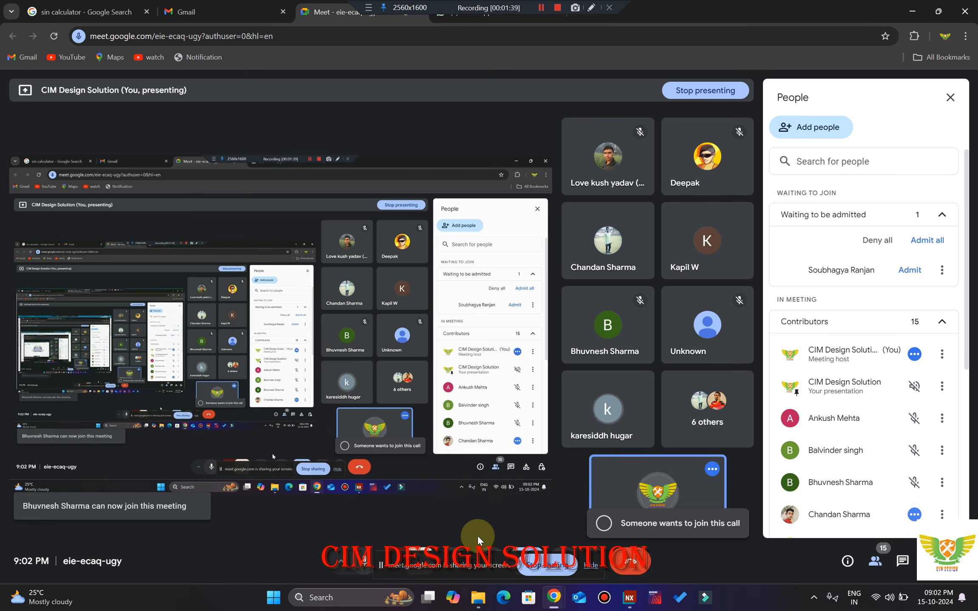
{"action": "left_click", "coordinate": [910, 270]}
{"action": "left_click", "coordinate": [912, 11]}
Step: Examine the ejector plates on the mould's underside and the core on the parting side
{"action": "middle_click_drag", "start_coordinate": [551, 322], "coordinate": [563, 251]}
{"action": "scroll", "coordinate": [573, 261], "scroll_direction": "down", "scroll_amount": 1}
{"action": "scroll", "coordinate": [583, 256], "scroll_direction": "up", "scroll_amount": 5}
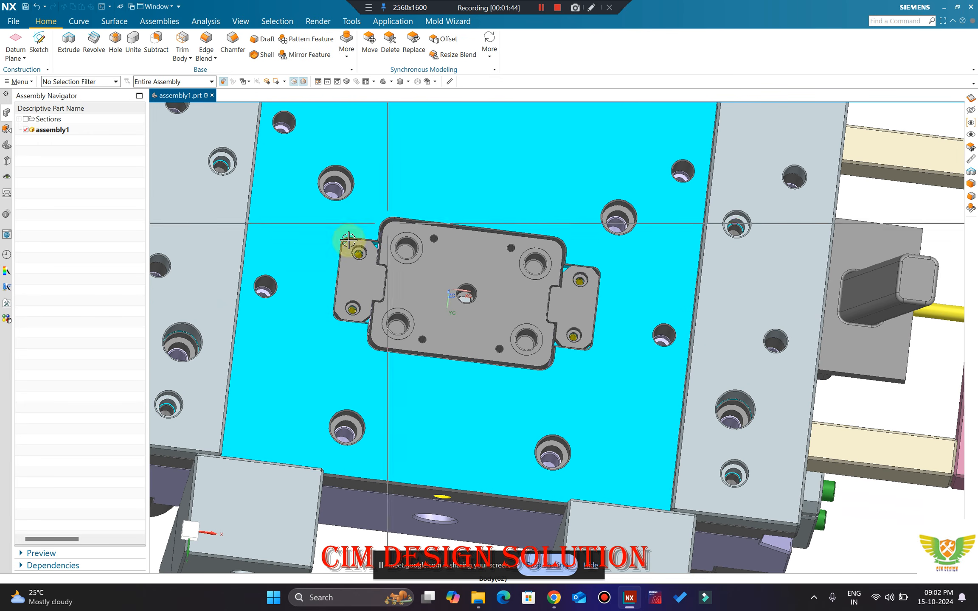
{"action": "scroll", "coordinate": [373, 274], "scroll_direction": "down", "scroll_amount": 2}
{"action": "middle_click_drag", "start_coordinate": [472, 314], "coordinate": [463, 435]}
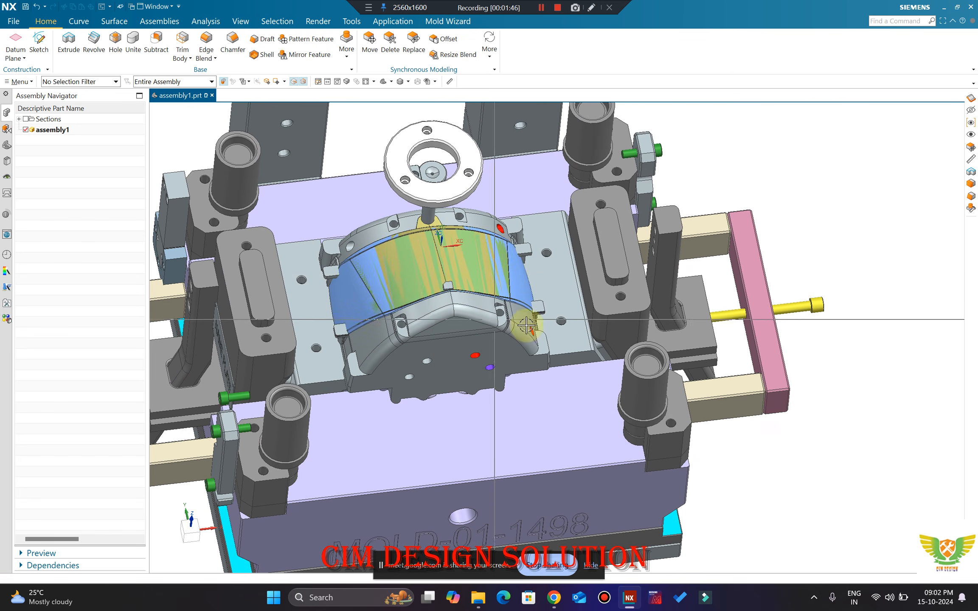
{"action": "middle_click_drag", "start_coordinate": [526, 325], "coordinate": [528, 437]}
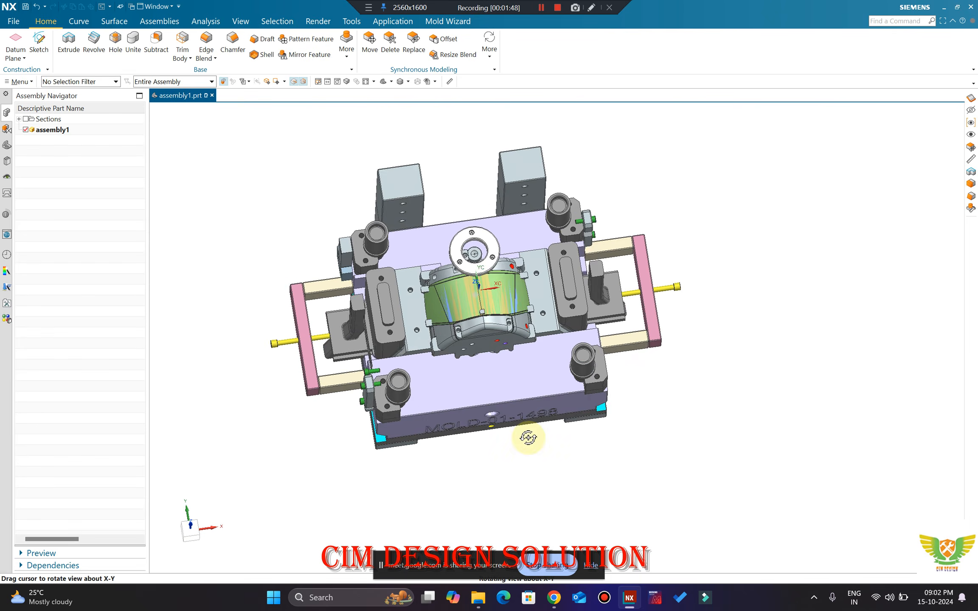
Step: Examine the core, both slides and the guide pillars in square and angled views
{"action": "key", "text": "F8"}
{"action": "scroll", "coordinate": [406, 290], "scroll_direction": "up", "scroll_amount": 2}
{"action": "middle_click_drag", "start_coordinate": [422, 286], "coordinate": [425, 162]}
{"action": "key", "text": "F8"}
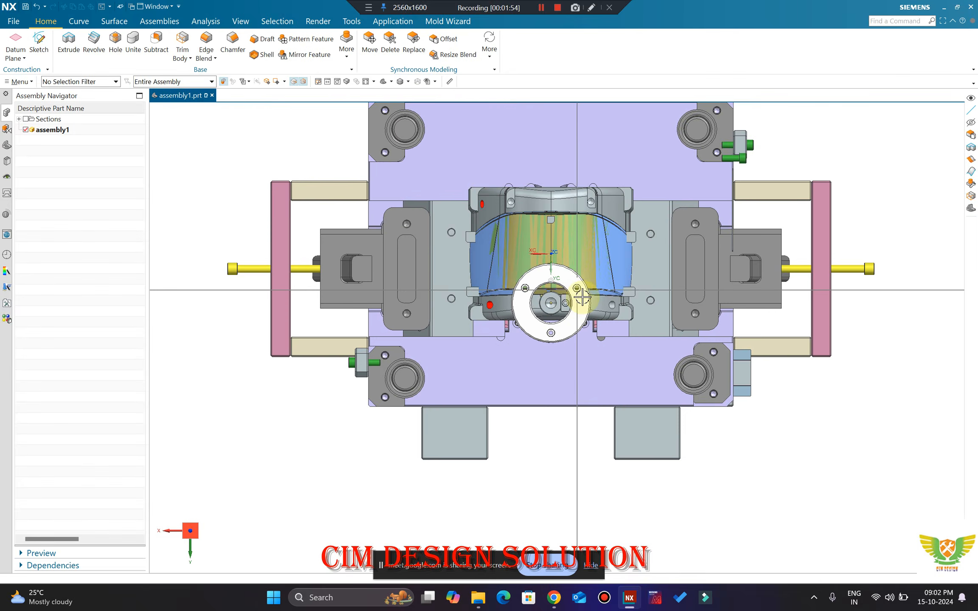
{"action": "scroll", "coordinate": [567, 301], "scroll_direction": "up", "scroll_amount": 4}
{"action": "scroll", "coordinate": [573, 272], "scroll_direction": "down", "scroll_amount": 4}
{"action": "scroll", "coordinate": [555, 294], "scroll_direction": "down", "scroll_amount": 3}
{"action": "scroll", "coordinate": [560, 232], "scroll_direction": "up", "scroll_amount": 3}
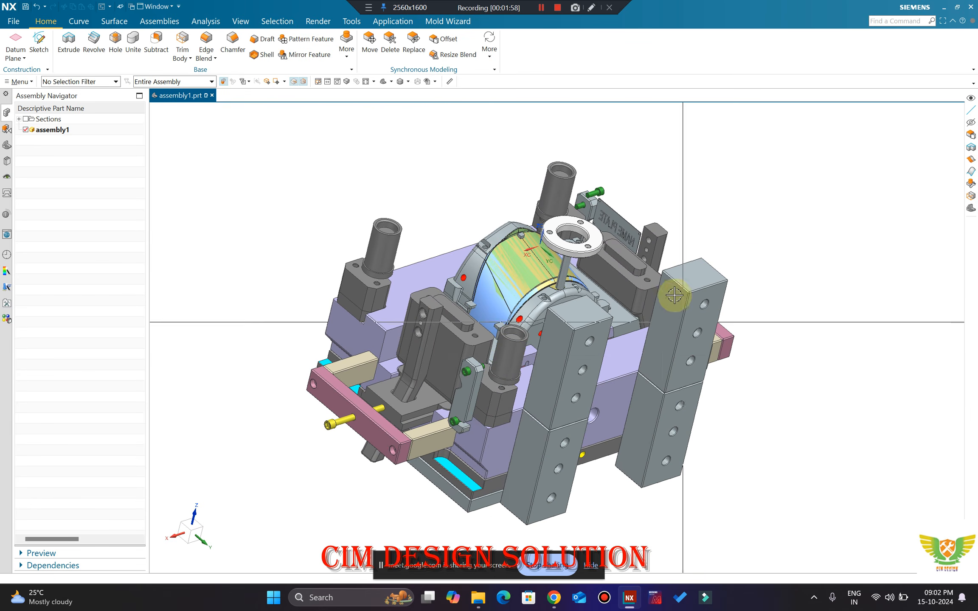
Step: Examine the two tall drilled blocks on the mould's side and the slides around the core
{"action": "scroll", "coordinate": [536, 344], "scroll_direction": "up", "scroll_amount": 2}
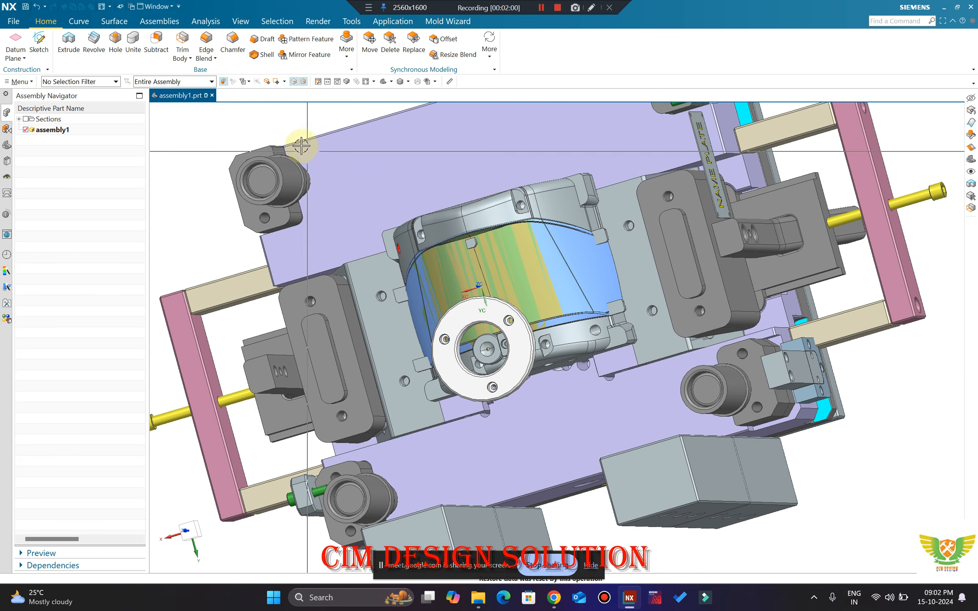
{"action": "key", "text": "F8"}
{"action": "scroll", "coordinate": [561, 400], "scroll_direction": "up", "scroll_amount": 5}
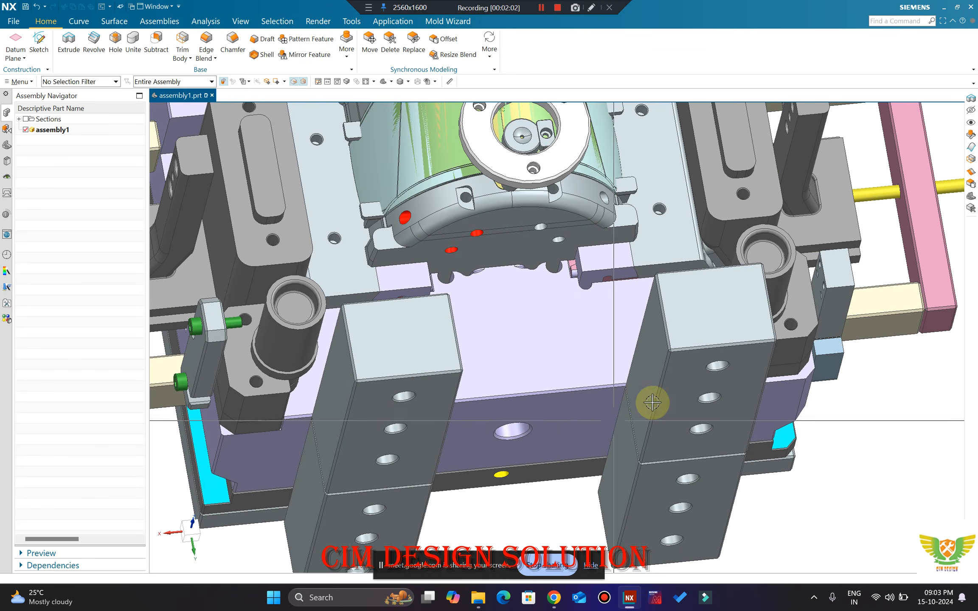
{"action": "scroll", "coordinate": [652, 402], "scroll_direction": "down", "scroll_amount": 3}
{"action": "middle_click_drag", "start_coordinate": [654, 469], "coordinate": [626, 381]}
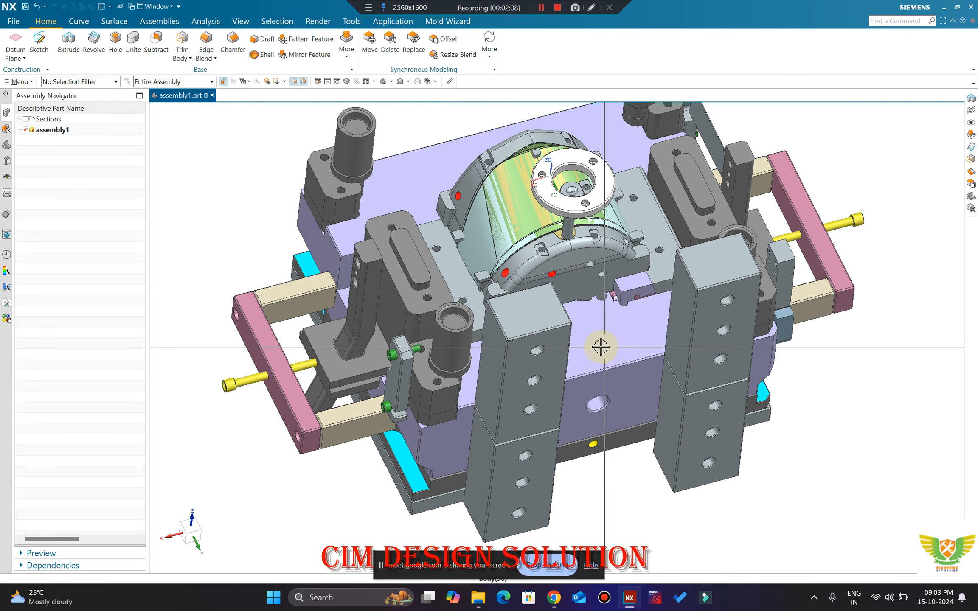
Step: Examine the moulded part wrapped over the core close up from above and from the side
{"action": "scroll", "coordinate": [564, 289], "scroll_direction": "up", "scroll_amount": 5}
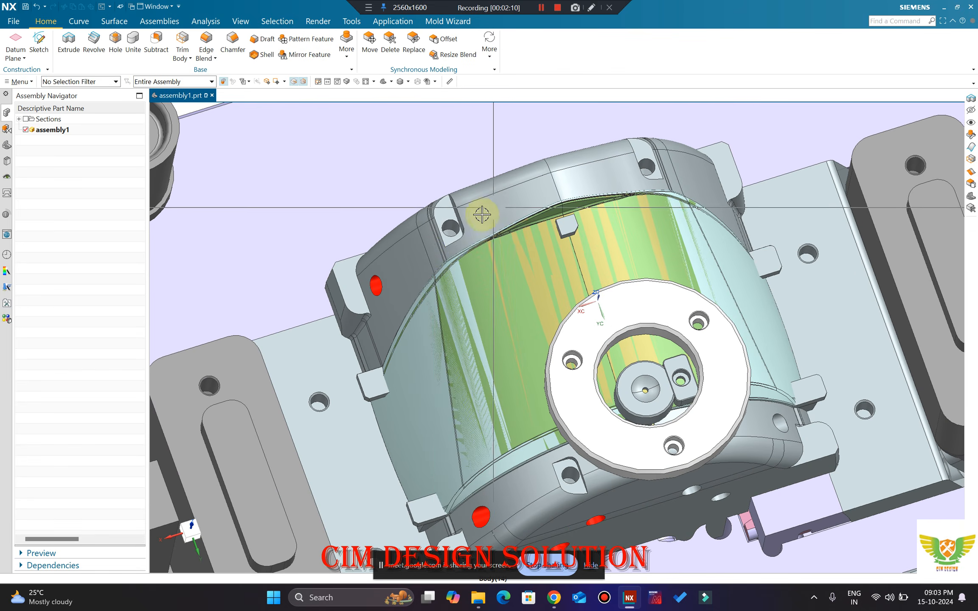
{"action": "scroll", "coordinate": [387, 322], "scroll_direction": "down", "scroll_amount": 5}
{"action": "scroll", "coordinate": [478, 257], "scroll_direction": "up", "scroll_amount": 5}
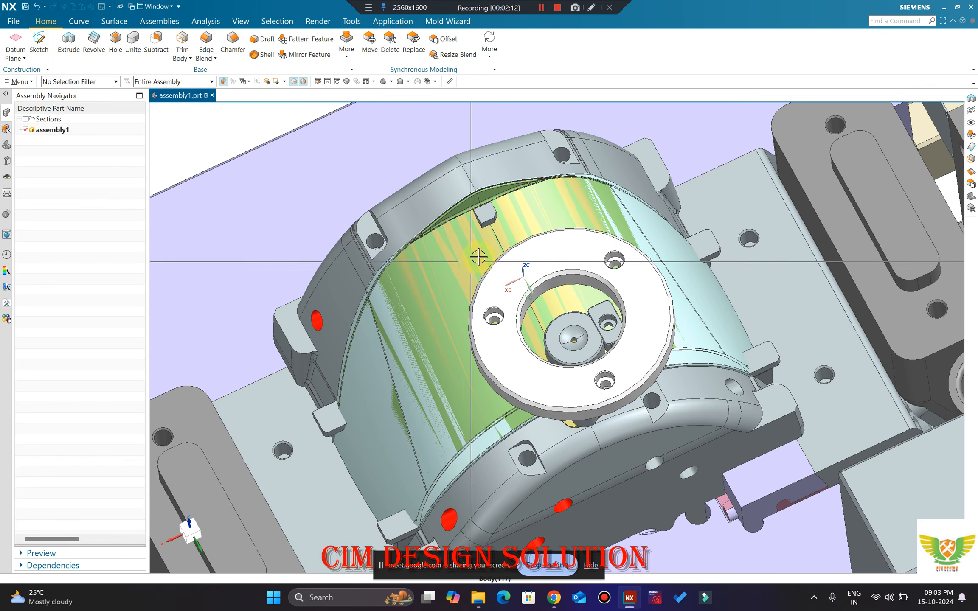
{"action": "scroll", "coordinate": [421, 277], "scroll_direction": "down", "scroll_amount": 2}
{"action": "middle_click_drag", "start_coordinate": [396, 310], "coordinate": [427, 299]}
{"action": "scroll", "coordinate": [450, 334], "scroll_direction": "up", "scroll_amount": 2}
{"action": "scroll", "coordinate": [412, 338], "scroll_direction": "up", "scroll_amount": 1}
{"action": "middle_click_drag", "start_coordinate": [412, 365], "coordinate": [414, 336]}
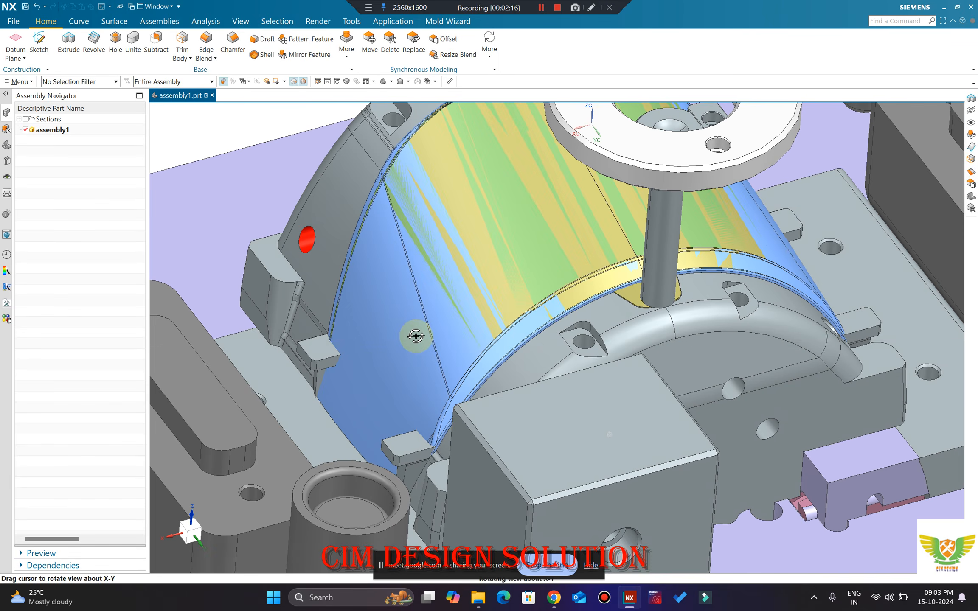
Step: Examine the locating ring, the sprue and the arched ends of the core insert around the moulded part
{"action": "scroll", "coordinate": [469, 332], "scroll_direction": "down", "scroll_amount": 3}
{"action": "middle_click_drag", "start_coordinate": [528, 304], "coordinate": [530, 245]}
{"action": "scroll", "coordinate": [531, 246], "scroll_direction": "up", "scroll_amount": 2}
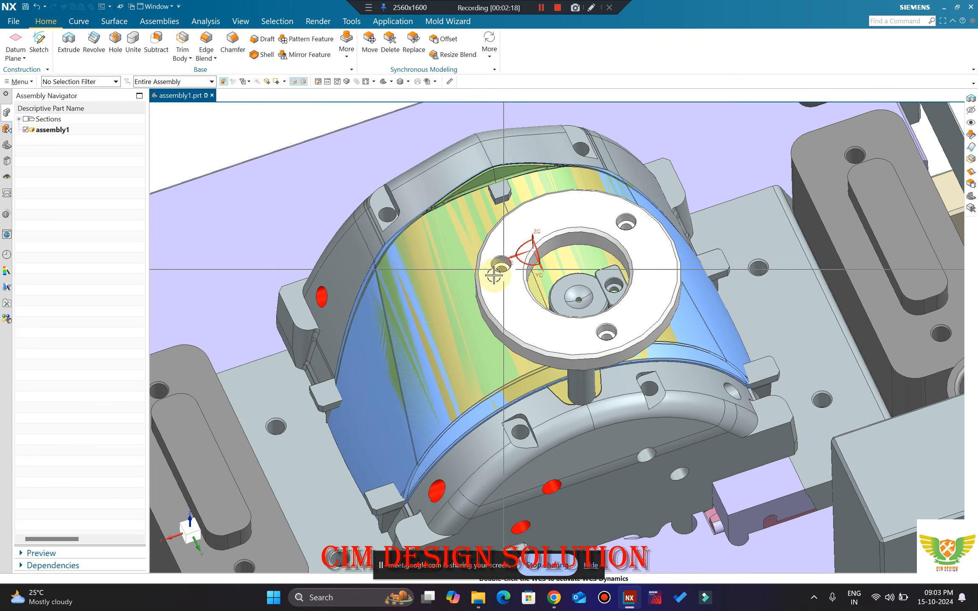
{"action": "middle_click_drag", "start_coordinate": [438, 260], "coordinate": [538, 223]}
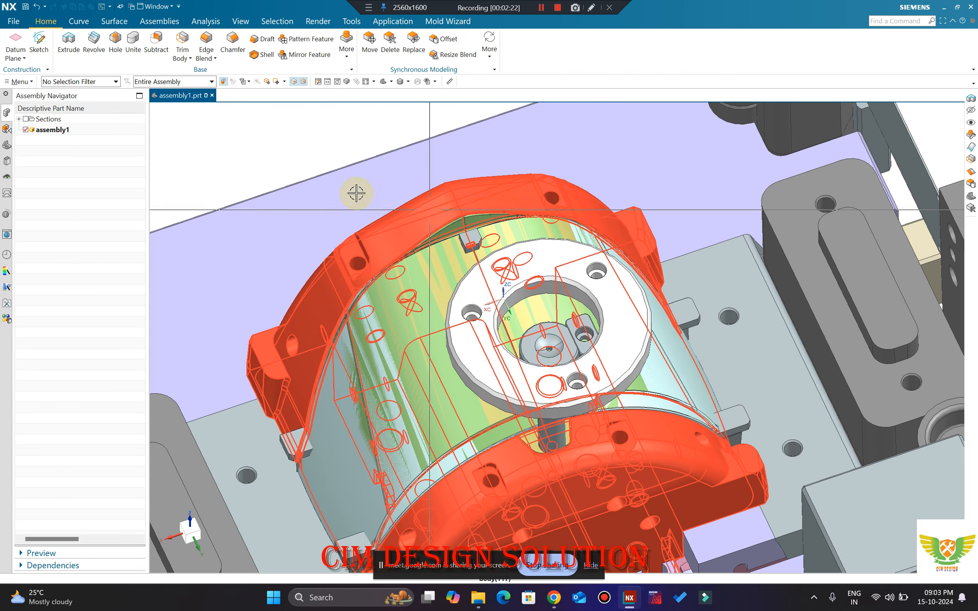
{"action": "scroll", "coordinate": [321, 168], "scroll_direction": "down", "scroll_amount": 1}
{"action": "middle_click_drag", "start_coordinate": [433, 197], "coordinate": [483, 260]}
{"action": "scroll", "coordinate": [539, 268], "scroll_direction": "down", "scroll_amount": 1}
{"action": "scroll", "coordinate": [498, 246], "scroll_direction": "up", "scroll_amount": 5}
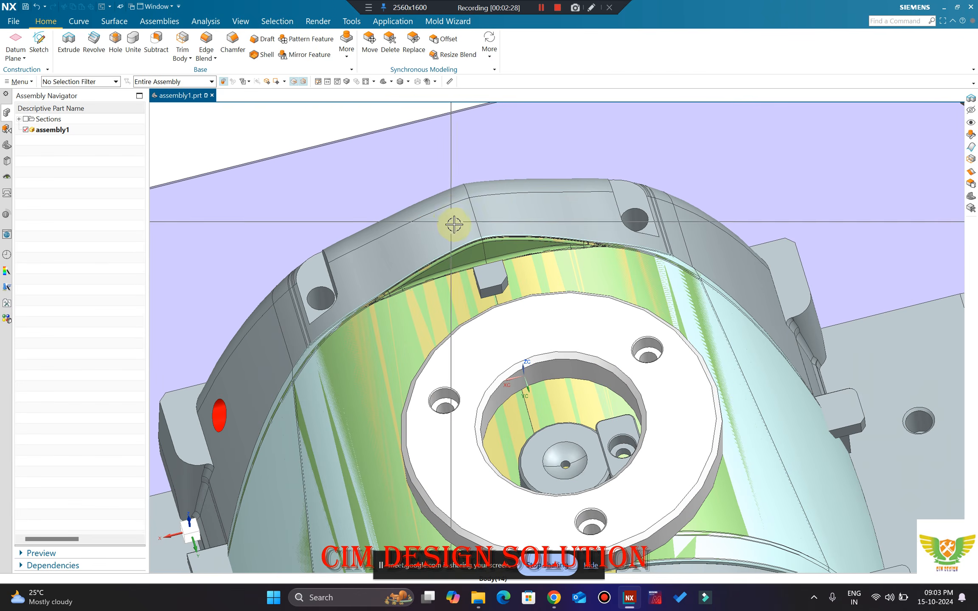
{"action": "scroll", "coordinate": [454, 224], "scroll_direction": "down", "scroll_amount": 2}
Step: Draw a circled freehand note "E_SR" above the core with the screen annotation pen, and close the annotation tool
{"action": "left_click", "coordinate": [368, 8]}
{"action": "left_click", "coordinate": [401, 22]}
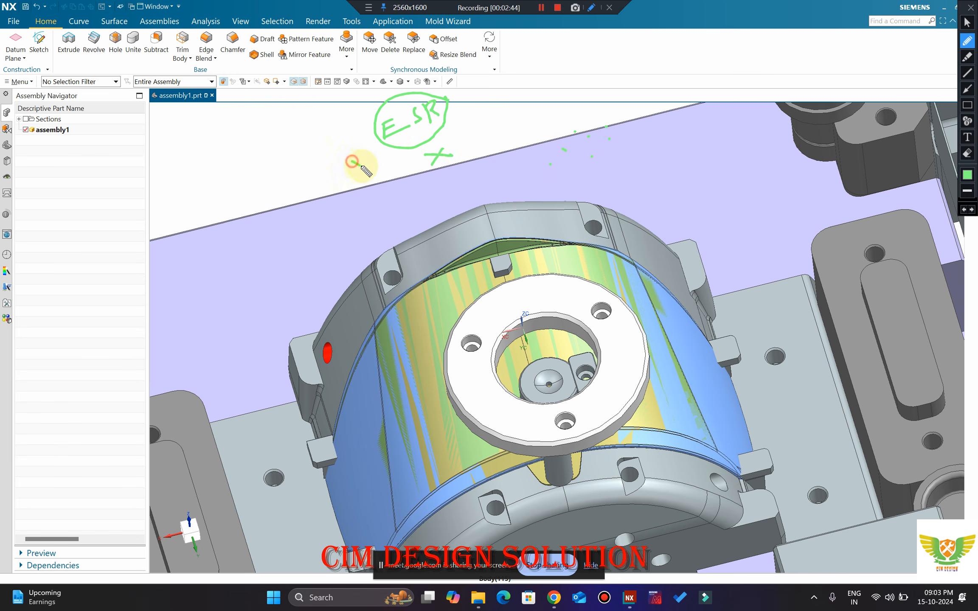
{"action": "left_click", "coordinate": [971, 9]}
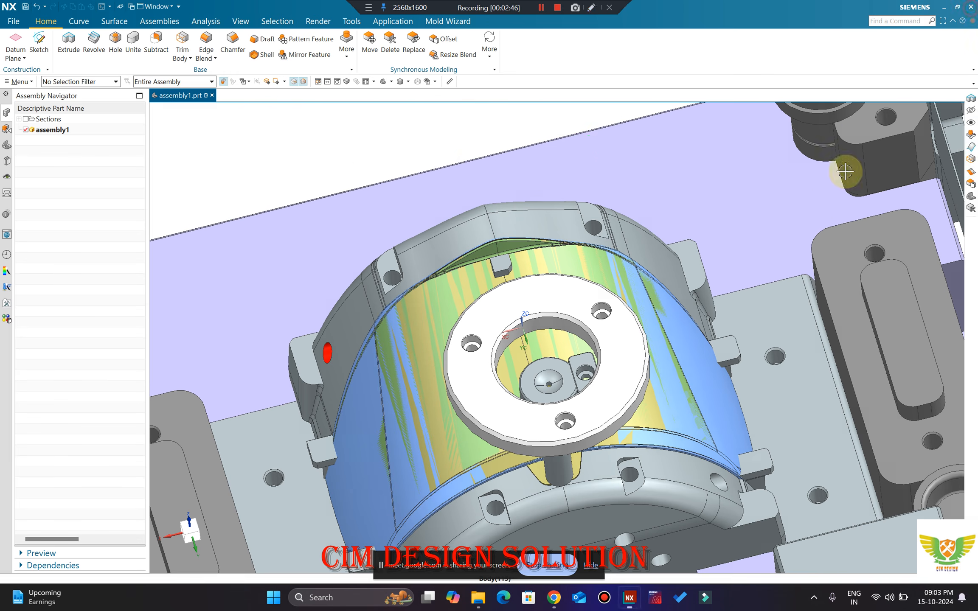
Step: Switch to the Google Meet call, admit the waiting participant and return to NX
{"action": "mouse_move", "coordinate": [546, 607]}
{"action": "left_click", "coordinate": [517, 569]}
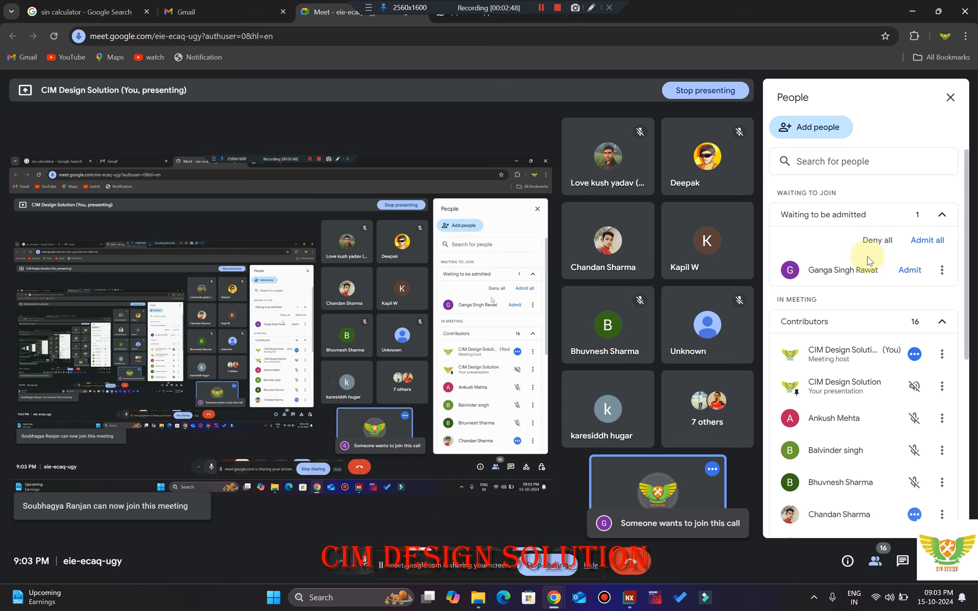
{"action": "left_click", "coordinate": [912, 11]}
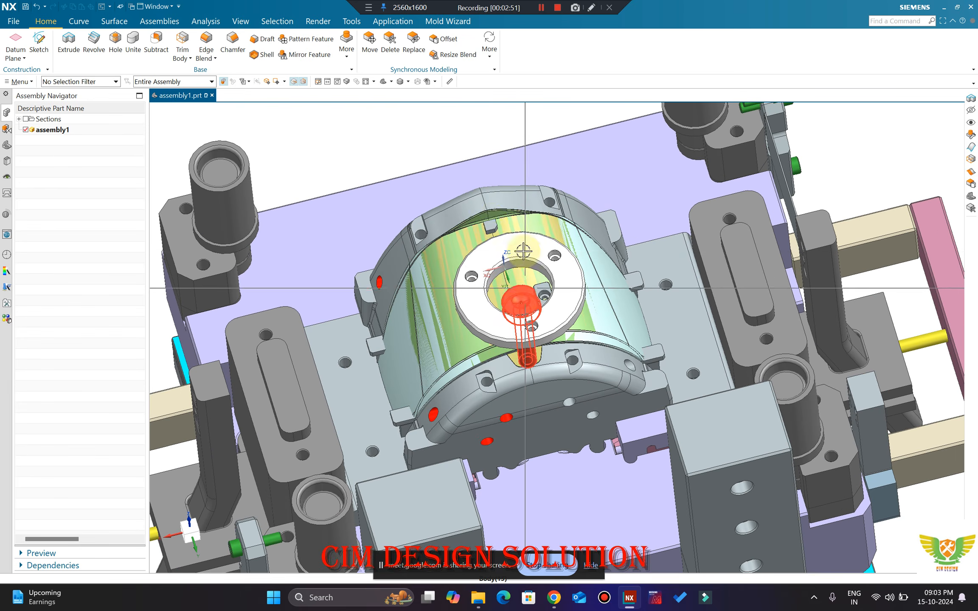
Step: Examine the core, slides and sprue from both long sides of the mould half
{"action": "middle_click_drag", "start_coordinate": [523, 251], "coordinate": [471, 207]}
{"action": "scroll", "coordinate": [452, 200], "scroll_direction": "up", "scroll_amount": 2}
{"action": "scroll", "coordinate": [496, 208], "scroll_direction": "down", "scroll_amount": 5}
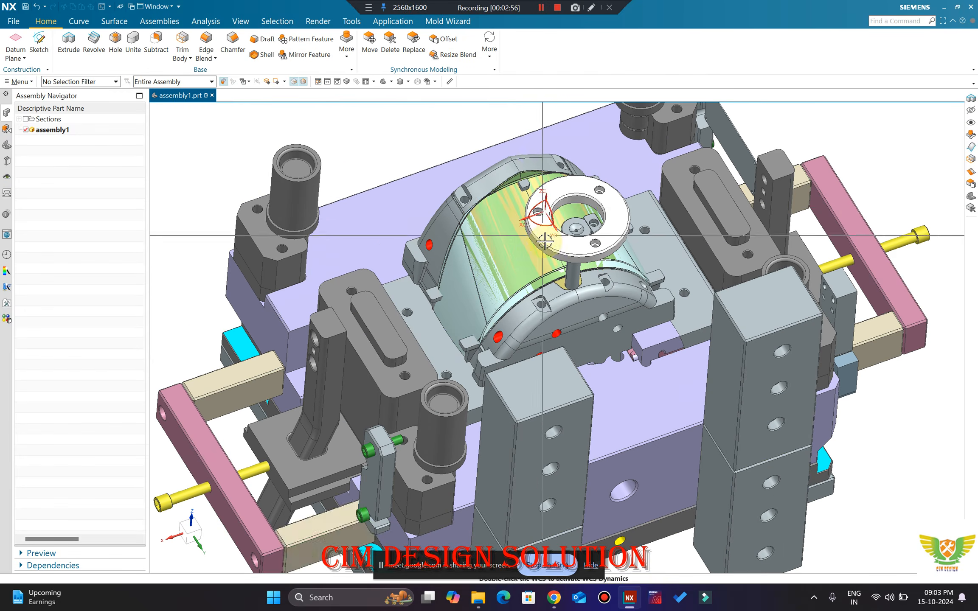
{"action": "middle_click_drag", "start_coordinate": [542, 223], "coordinate": [583, 227]}
{"action": "scroll", "coordinate": [586, 227], "scroll_direction": "up", "scroll_amount": 2}
{"action": "scroll", "coordinate": [501, 201], "scroll_direction": "down", "scroll_amount": 4}
{"action": "middle_click_drag", "start_coordinate": [501, 201], "coordinate": [579, 214]}
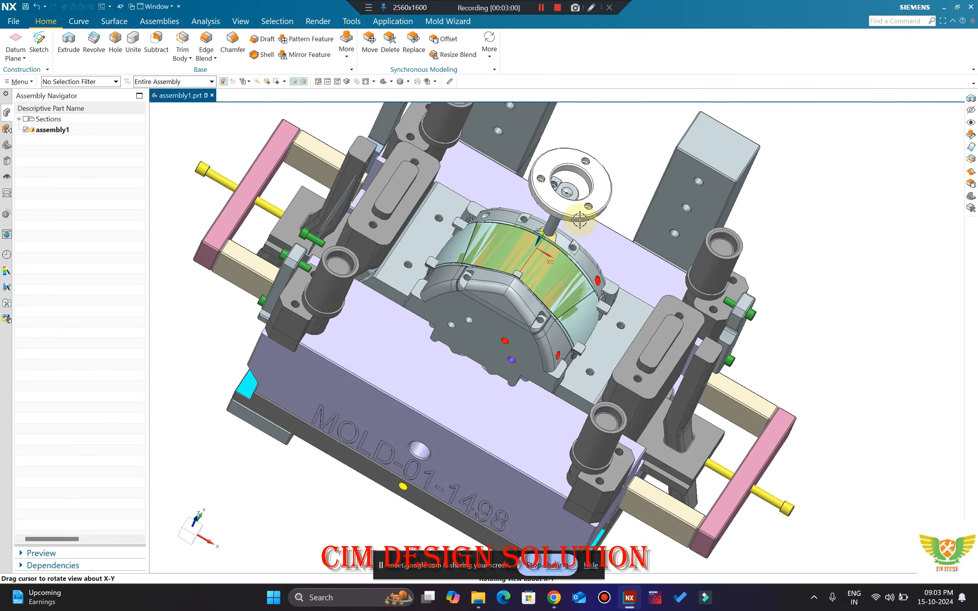
{"action": "scroll", "coordinate": [551, 219], "scroll_direction": "up", "scroll_amount": 2}
{"action": "middle_click_drag", "start_coordinate": [488, 222], "coordinate": [537, 223]}
Step: Examine the core and slides from the engraved side of the mould and facing the parting surface
{"action": "scroll", "coordinate": [537, 222], "scroll_direction": "down", "scroll_amount": 2}
{"action": "middle_click_drag", "start_coordinate": [506, 266], "coordinate": [452, 183]}
{"action": "scroll", "coordinate": [443, 195], "scroll_direction": "up", "scroll_amount": 5}
{"action": "scroll", "coordinate": [452, 184], "scroll_direction": "down", "scroll_amount": 5}
{"action": "scroll", "coordinate": [452, 183], "scroll_direction": "up", "scroll_amount": 5}
{"action": "scroll", "coordinate": [418, 284], "scroll_direction": "down", "scroll_amount": 5}
{"action": "middle_click_drag", "start_coordinate": [424, 285], "coordinate": [452, 392]}
{"action": "scroll", "coordinate": [452, 391], "scroll_direction": "up", "scroll_amount": 5}
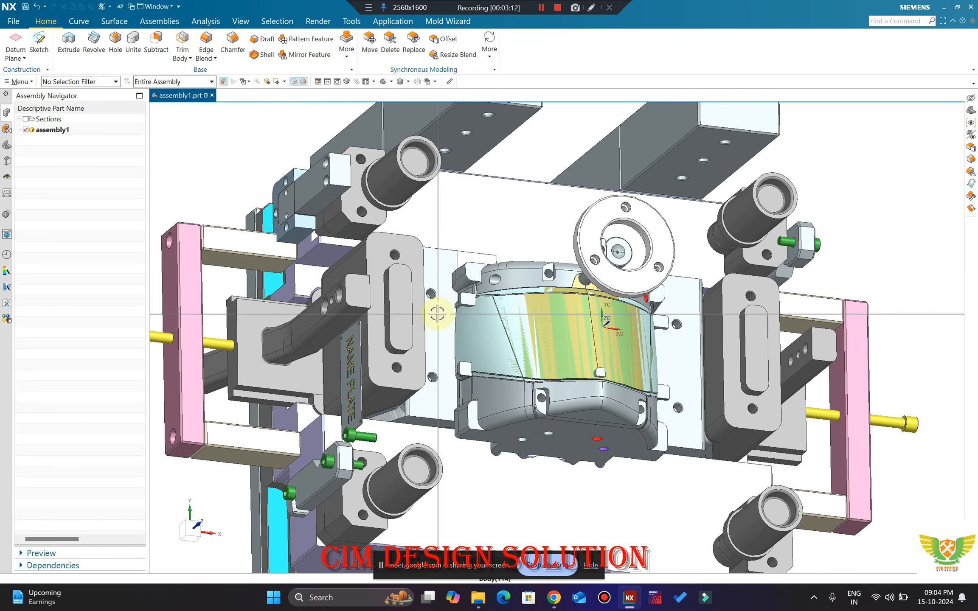
Step: Hide every body except the two bodies of the curved moulded part, using an inverted selection
{"action": "scroll", "coordinate": [452, 392], "scroll_direction": "up", "scroll_amount": 3}
{"action": "key", "text": "ctrl+b"}
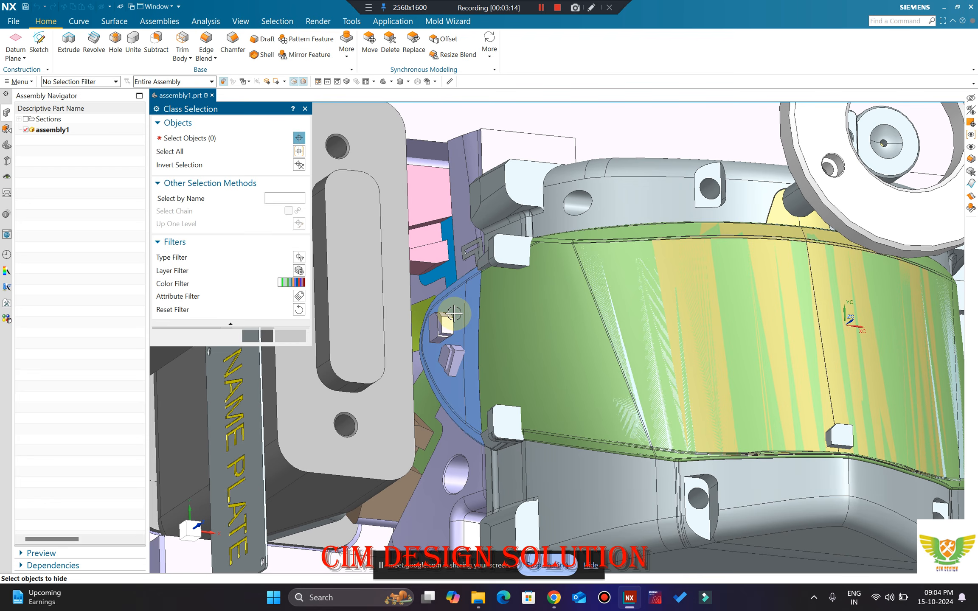
{"action": "left_click", "coordinate": [495, 301]}
{"action": "left_click", "coordinate": [495, 301]}
{"action": "scroll", "coordinate": [495, 302], "scroll_direction": "down", "scroll_amount": 8}
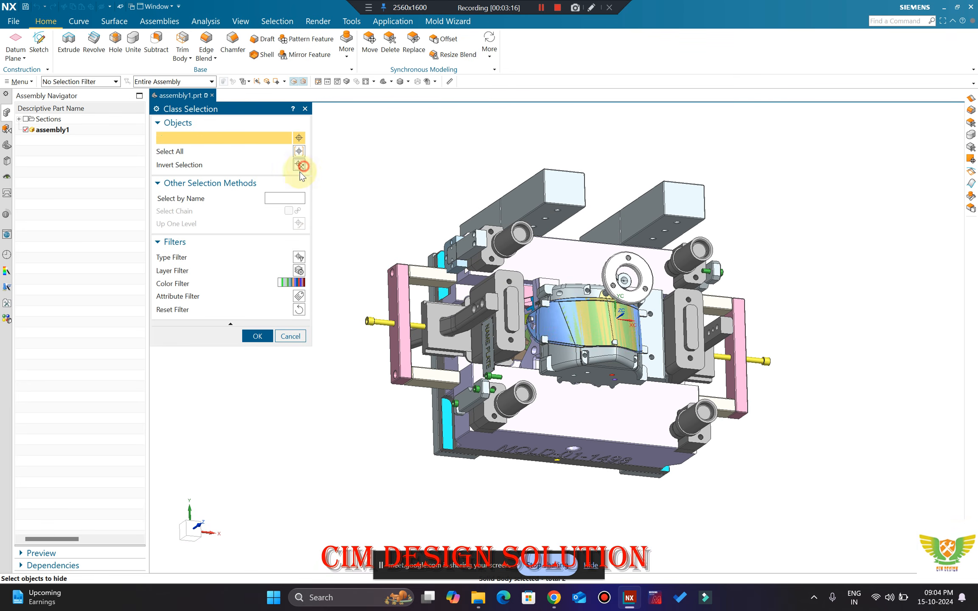
{"action": "left_click", "coordinate": [299, 165]}
{"action": "left_click", "coordinate": [258, 336]}
Step: Make the pale main body of the moulded part inherit the display properties of its blue end piece
{"action": "scroll", "coordinate": [545, 305], "scroll_direction": "up", "scroll_amount": 6}
{"action": "mouse_move", "coordinate": [545, 305]}
{"action": "middle_mouse_down"}
{"action": "mouse_move", "coordinate": [513, 273]}
{"action": "mouse_move", "coordinate": [467, 297]}
{"action": "middle_mouse_up"}
{"action": "scroll", "coordinate": [467, 296], "scroll_direction": "down", "scroll_amount": 1}
{"action": "right_click_drag", "start_coordinate": [510, 280], "coordinate": [537, 265]}
{"action": "mouse_move", "coordinate": [538, 265]}
{"action": "middle_mouse_down"}
{"action": "mouse_move", "coordinate": [550, 275]}
{"action": "mouse_move", "coordinate": [477, 261]}
{"action": "middle_mouse_up"}
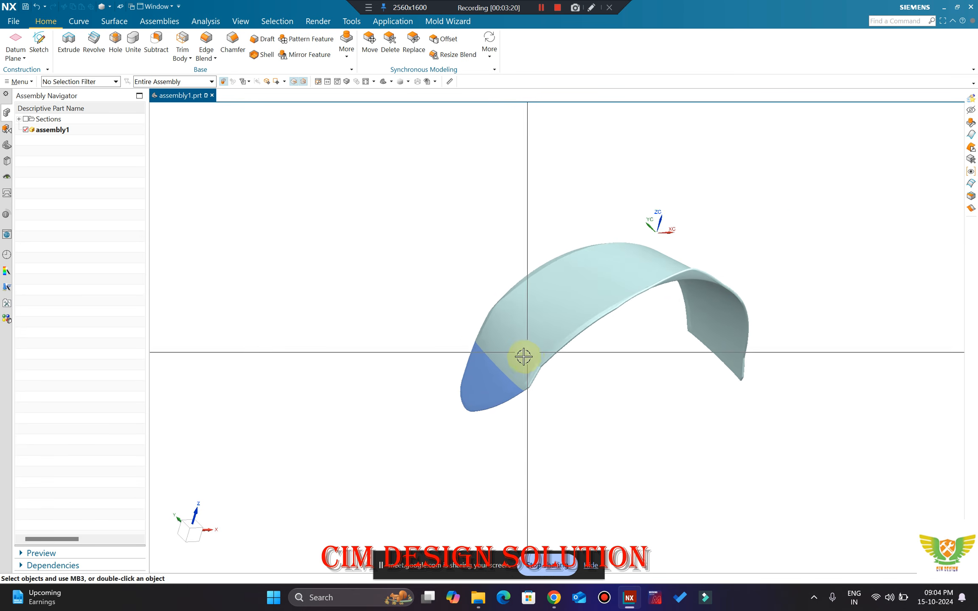
{"action": "scroll", "coordinate": [523, 355], "scroll_direction": "up", "scroll_amount": 4}
{"action": "key", "text": "ctrl+j"}
{"action": "left_click", "coordinate": [448, 254]}
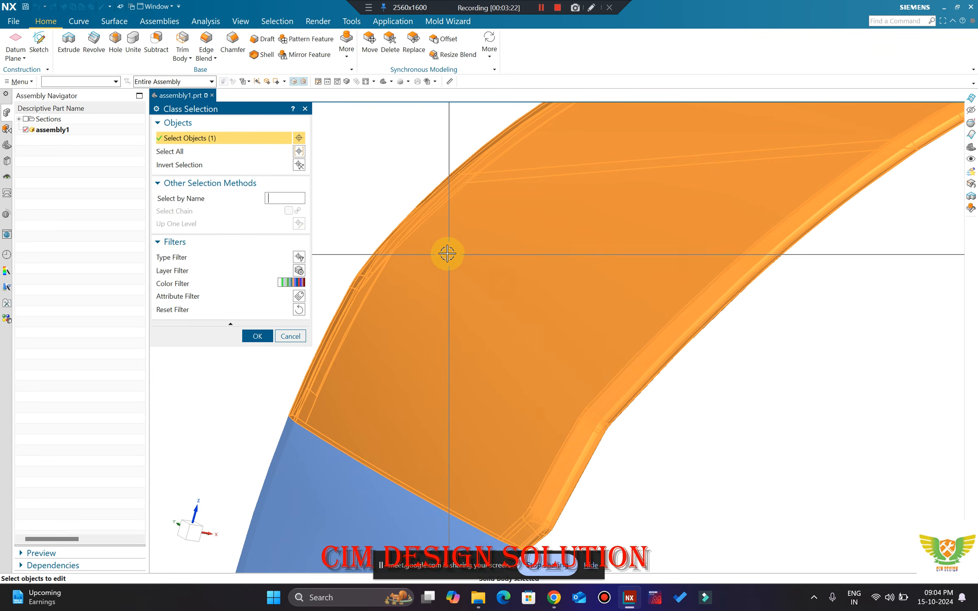
{"action": "middle_click", "coordinate": [447, 253]}
{"action": "left_click", "coordinate": [233, 366]}
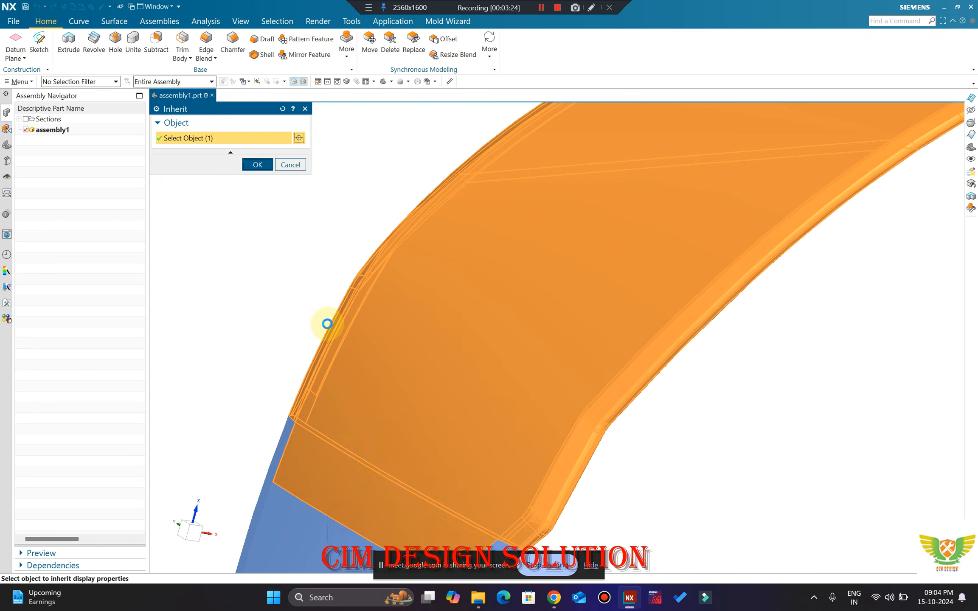
{"action": "middle_click", "coordinate": [327, 324]}
Step: Set up a fringe slope analysis of all the part's faces along the Z direction, limited from -0.5 to 0.5
{"action": "middle_click_drag", "start_coordinate": [415, 240], "coordinate": [660, 349]}
{"action": "middle_click_drag", "start_coordinate": [640, 332], "coordinate": [317, 273]}
{"action": "scroll", "coordinate": [391, 318], "scroll_direction": "down", "scroll_amount": 5}
{"action": "key", "text": "Home"}
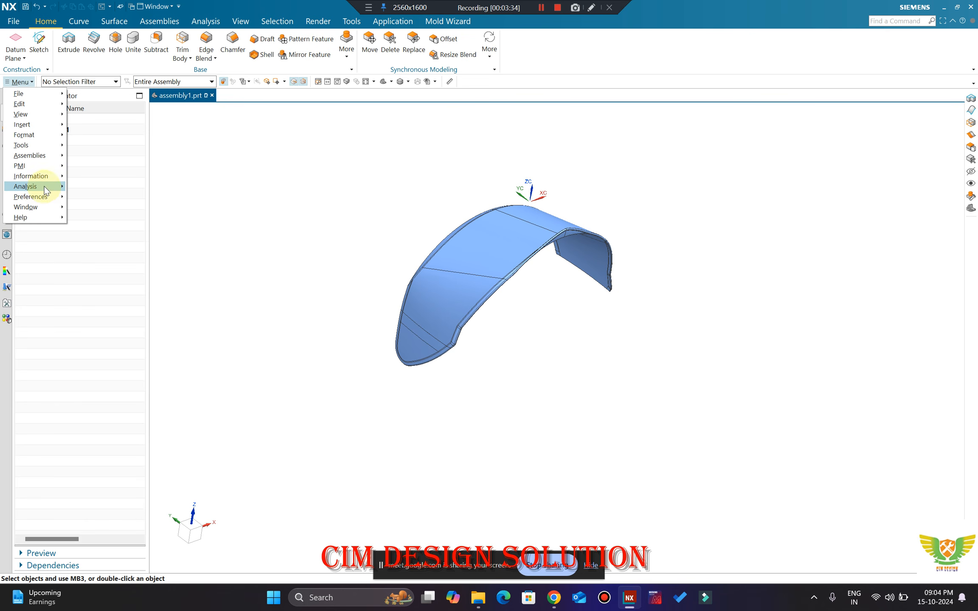
{"action": "left_click", "coordinate": [44, 187]}
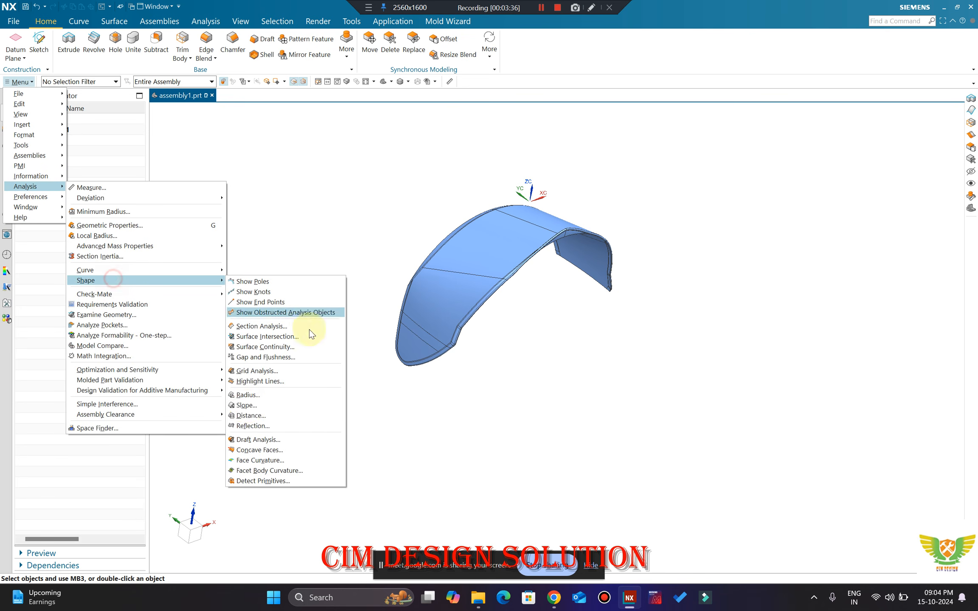
{"action": "left_click", "coordinate": [247, 406]}
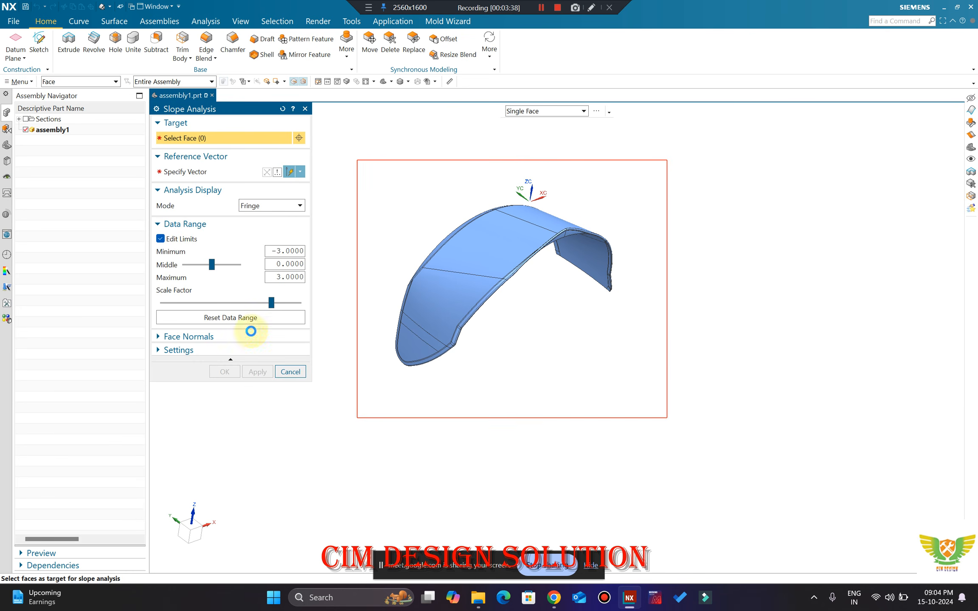
{"action": "left_click", "coordinate": [186, 171]}
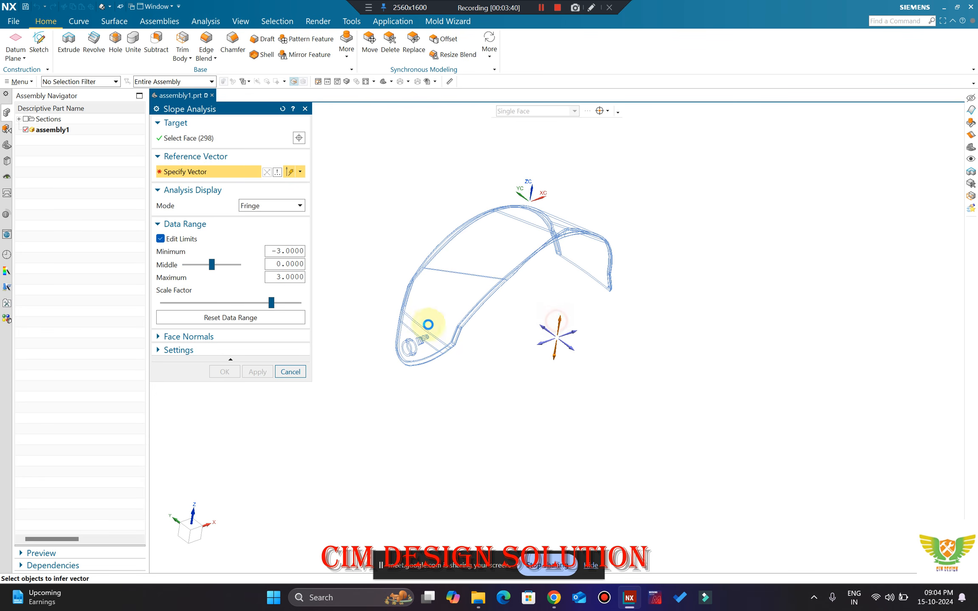
{"action": "left_click", "coordinate": [428, 325]}
{"action": "scroll", "coordinate": [441, 445], "scroll_direction": "up", "scroll_amount": 5}
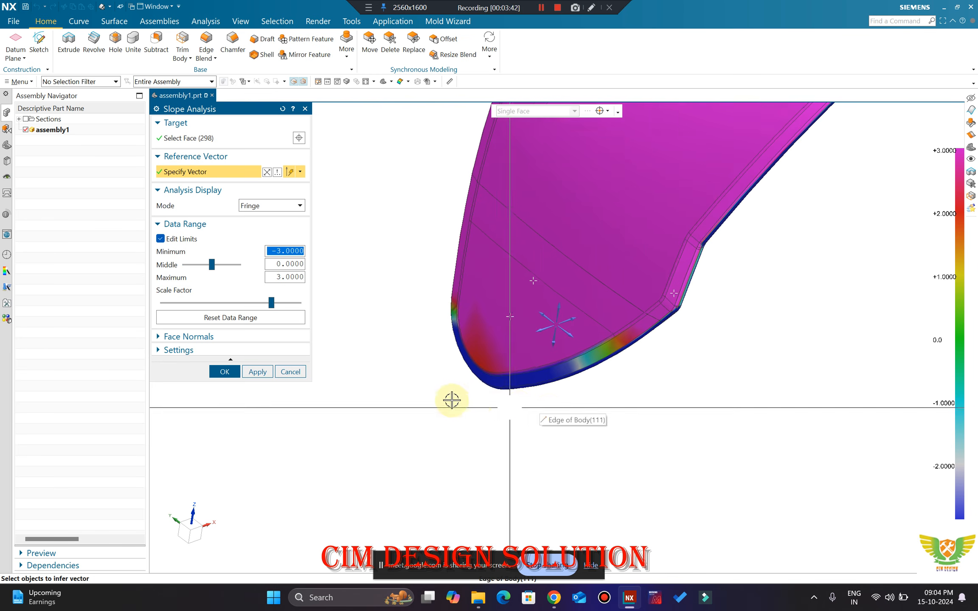
{"action": "scroll", "coordinate": [451, 400], "scroll_direction": "up", "scroll_amount": 2}
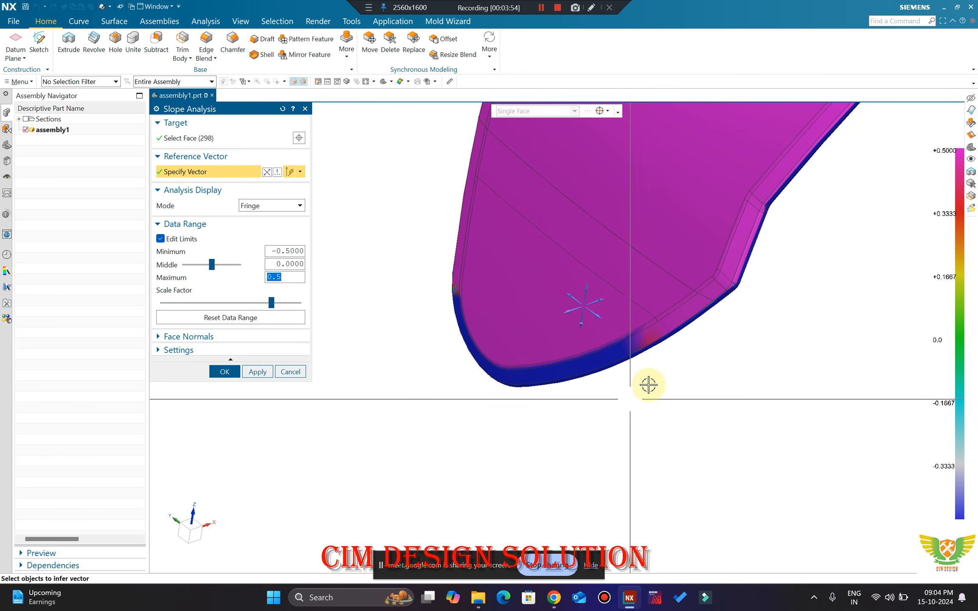
Step: Examine the slope colours along the rounded tip and lower edge of the moulded part
{"action": "scroll", "coordinate": [552, 409], "scroll_direction": "down", "scroll_amount": 4}
{"action": "scroll", "coordinate": [582, 321], "scroll_direction": "up", "scroll_amount": 3}
{"action": "scroll", "coordinate": [548, 374], "scroll_direction": "down", "scroll_amount": 3}
{"action": "scroll", "coordinate": [547, 452], "scroll_direction": "up", "scroll_amount": 3}
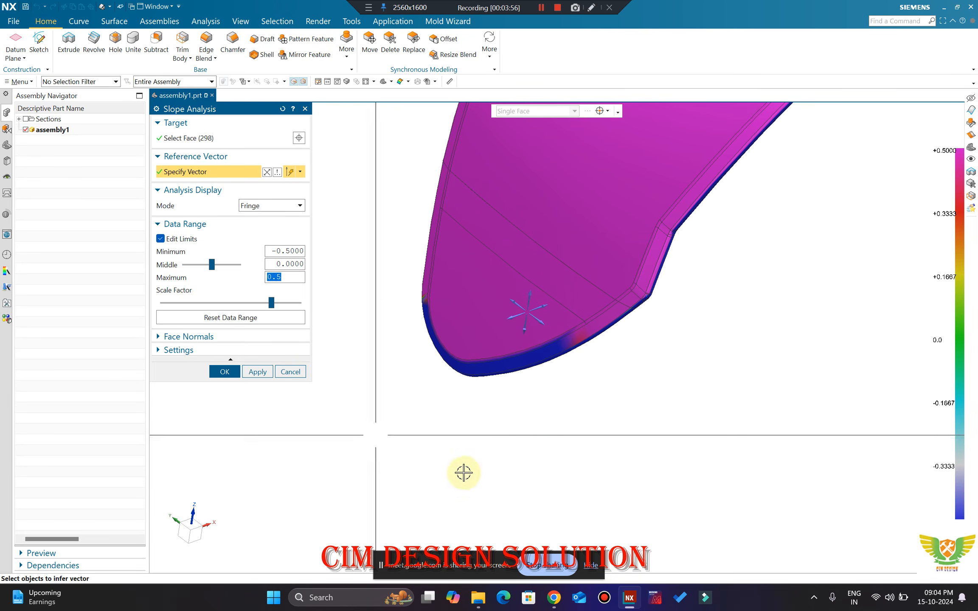
{"action": "scroll", "coordinate": [674, 352], "scroll_direction": "up", "scroll_amount": 1}
{"action": "scroll", "coordinate": [386, 349], "scroll_direction": "down", "scroll_amount": 2}
{"action": "scroll", "coordinate": [405, 278], "scroll_direction": "up", "scroll_amount": 2}
{"action": "scroll", "coordinate": [407, 331], "scroll_direction": "up", "scroll_amount": 2}
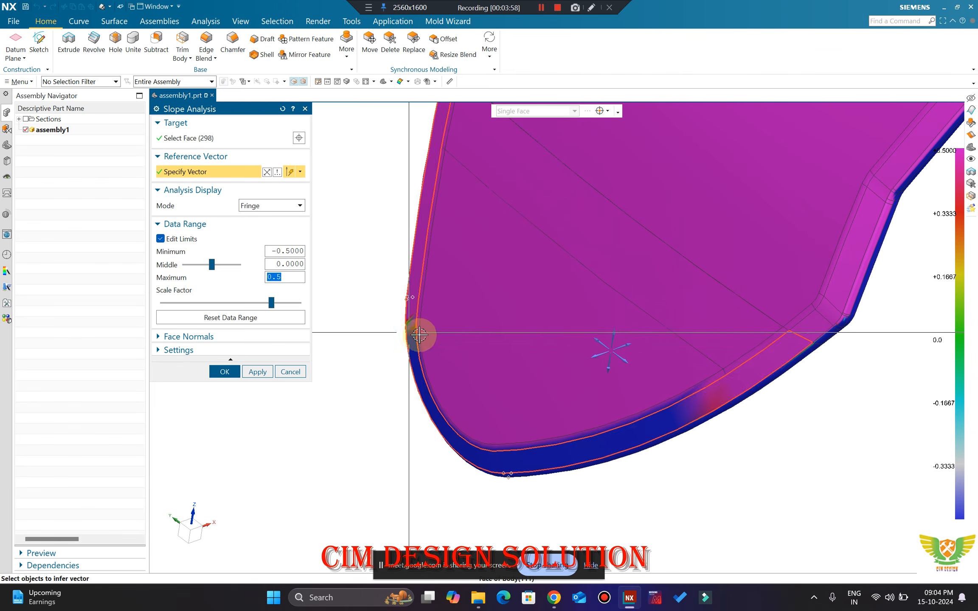
{"action": "scroll", "coordinate": [551, 320], "scroll_direction": "down", "scroll_amount": 3}
{"action": "mouse_move", "coordinate": [580, 336]}
{"action": "middle_mouse_down"}
{"action": "mouse_move", "coordinate": [603, 312]}
{"action": "mouse_move", "coordinate": [615, 335]}
{"action": "middle_mouse_up"}
{"action": "scroll", "coordinate": [519, 234], "scroll_direction": "up", "scroll_amount": 2}
{"action": "scroll", "coordinate": [687, 356], "scroll_direction": "down", "scroll_amount": 4}
Step: Examine the slope colours of the part's end and edge in a square side view
{"action": "left_click", "coordinate": [839, 472]}
{"action": "key", "text": "F8"}
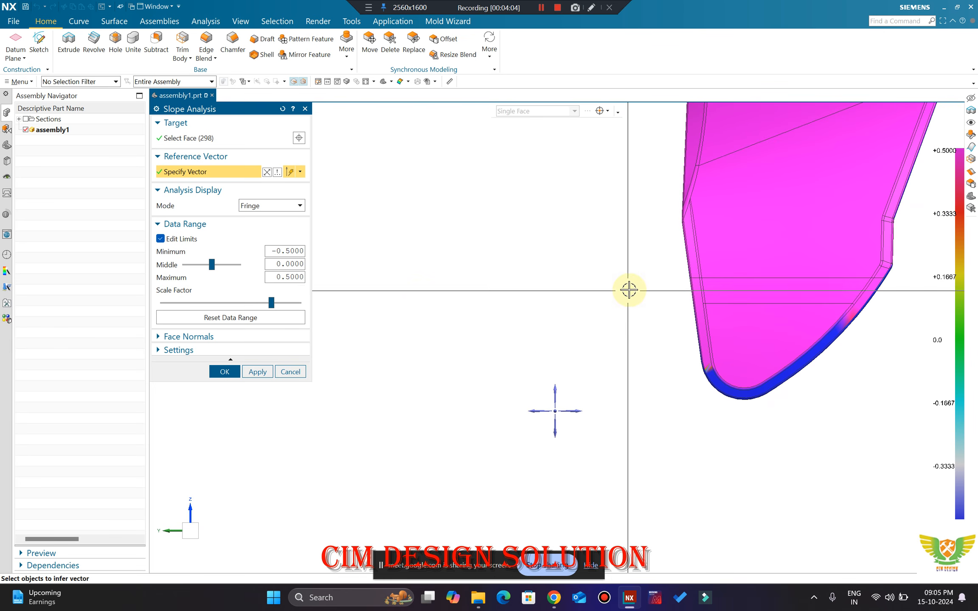
{"action": "scroll", "coordinate": [376, 312], "scroll_direction": "down", "scroll_amount": 2}
{"action": "scroll", "coordinate": [778, 283], "scroll_direction": "up", "scroll_amount": 2}
{"action": "scroll", "coordinate": [775, 300], "scroll_direction": "up", "scroll_amount": 1}
{"action": "scroll", "coordinate": [762, 301], "scroll_direction": "down", "scroll_amount": 1}
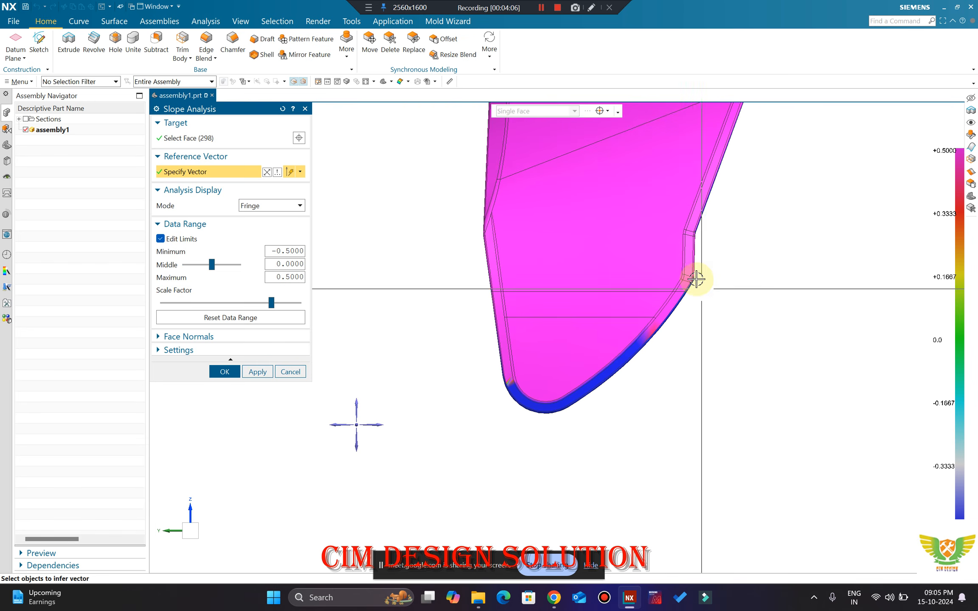
{"action": "scroll", "coordinate": [698, 278], "scroll_direction": "up", "scroll_amount": 1}
{"action": "scroll", "coordinate": [737, 340], "scroll_direction": "down", "scroll_amount": 2}
{"action": "scroll", "coordinate": [716, 316], "scroll_direction": "up", "scroll_amount": 3}
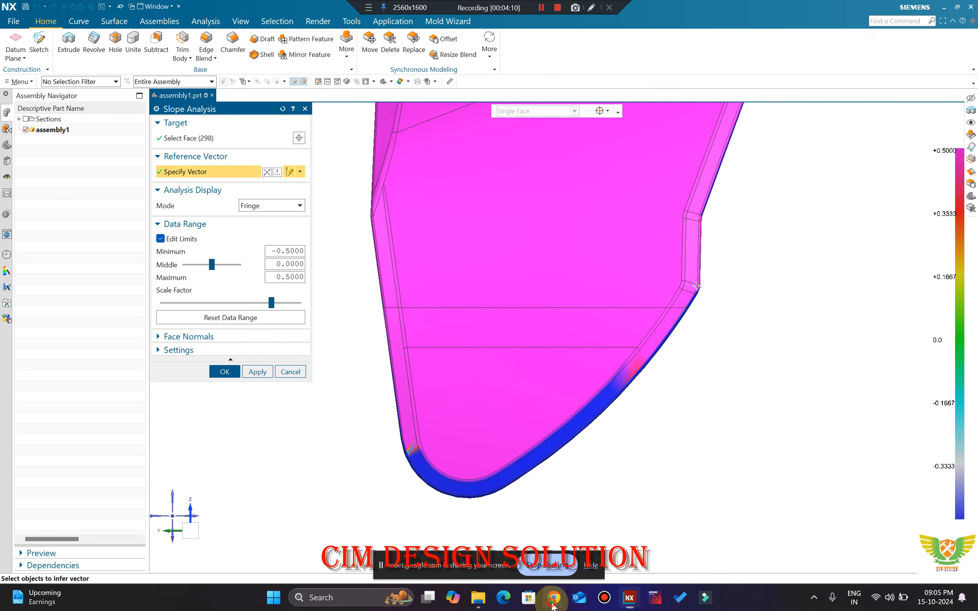
Step: Switch to the Google Meet call, check the participants and their microphones in the people list, and return to NX
{"action": "mouse_move", "coordinate": [554, 597]}
{"action": "left_click", "coordinate": [489, 539]}
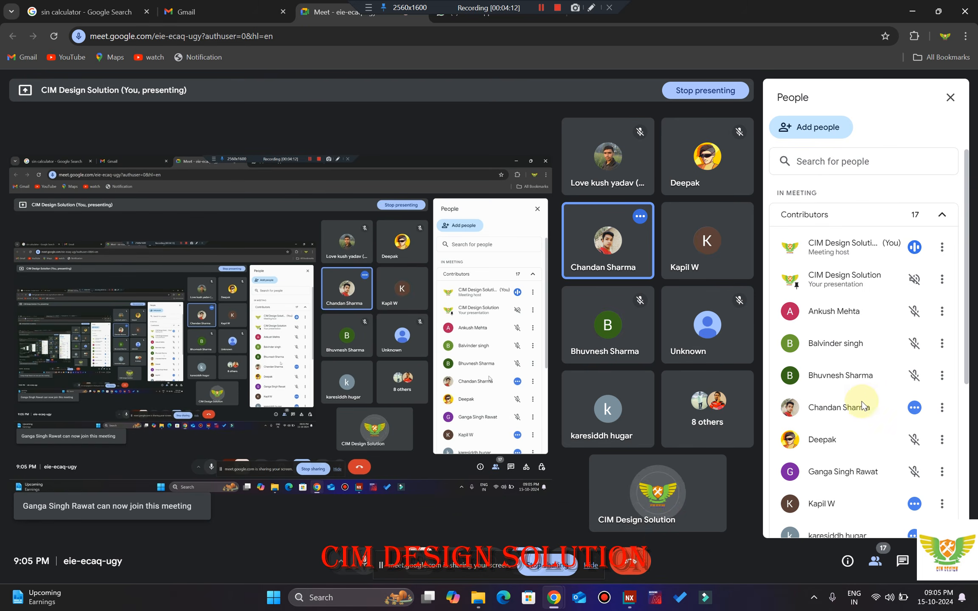
{"action": "scroll", "coordinate": [843, 405], "scroll_direction": "down", "scroll_amount": 4}
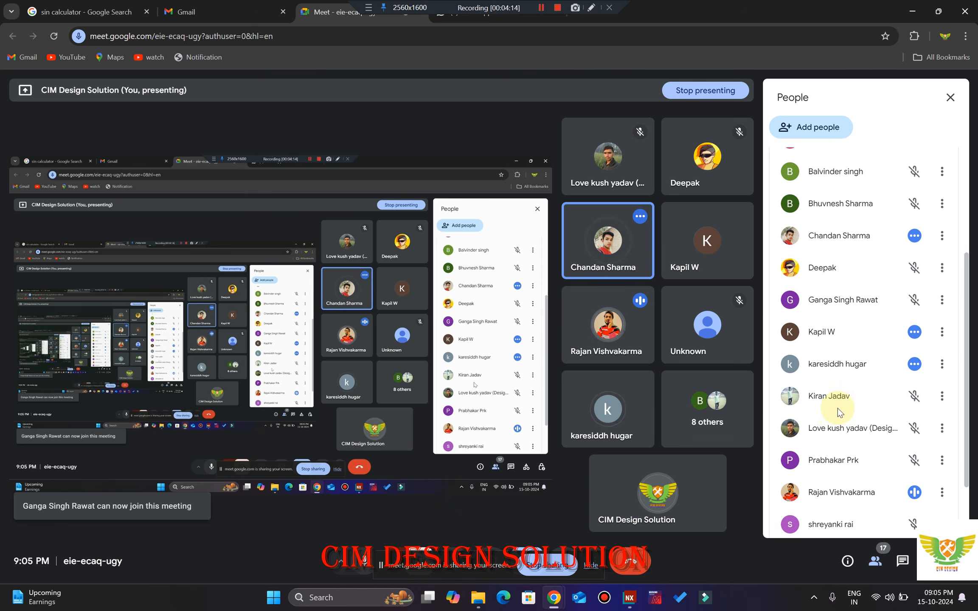
{"action": "scroll", "coordinate": [837, 408], "scroll_direction": "up", "scroll_amount": 4}
{"action": "scroll", "coordinate": [830, 414], "scroll_direction": "down", "scroll_amount": 3}
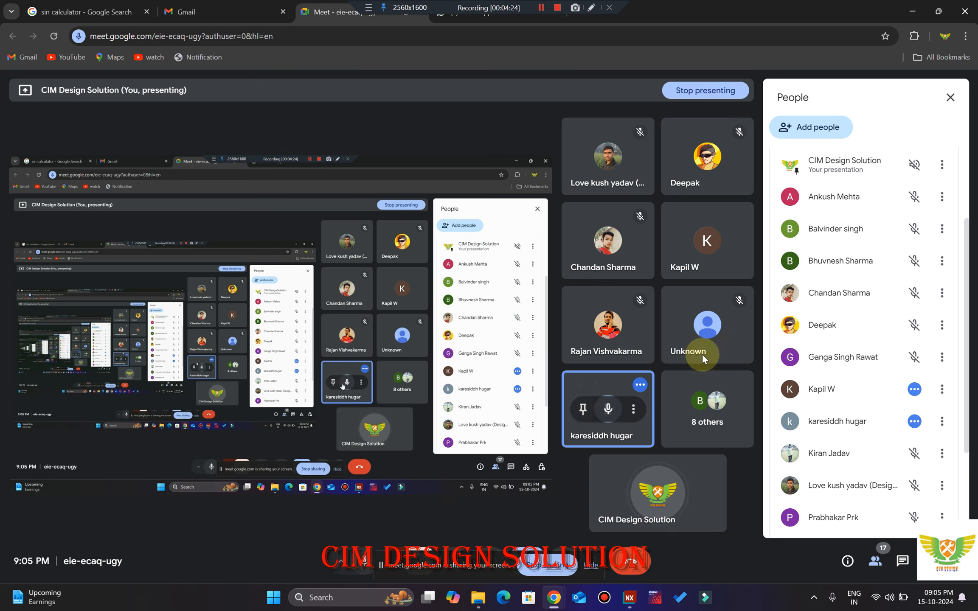
{"action": "left_click", "coordinate": [925, 18]}
Step: Examine the slope colours on the part's inner side, especially around the ring-shaped boss near the tip
{"action": "middle_click_drag", "start_coordinate": [454, 334], "coordinate": [538, 344]}
{"action": "scroll", "coordinate": [537, 344], "scroll_direction": "down", "scroll_amount": 3}
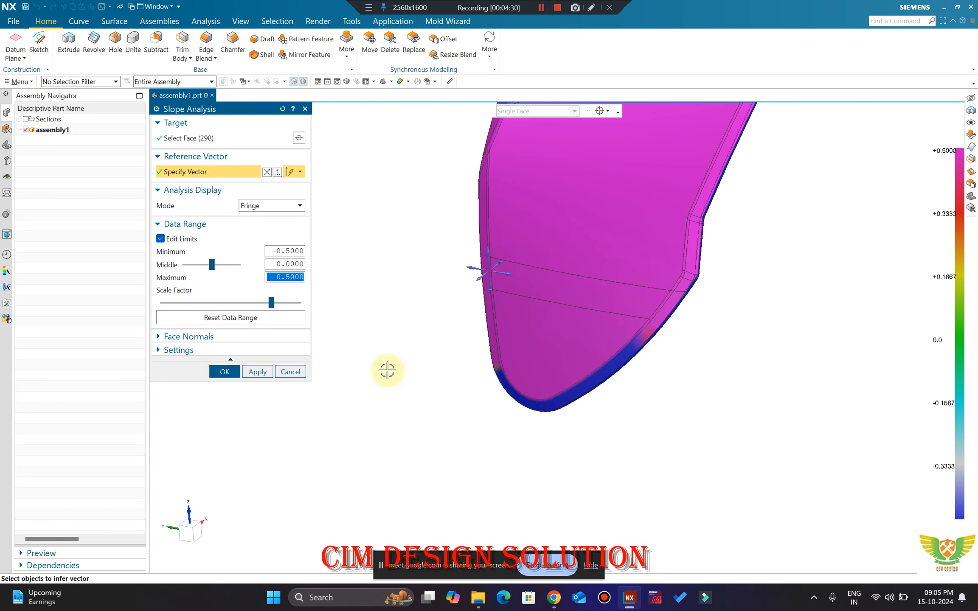
{"action": "middle_click_drag", "start_coordinate": [387, 370], "coordinate": [735, 404]}
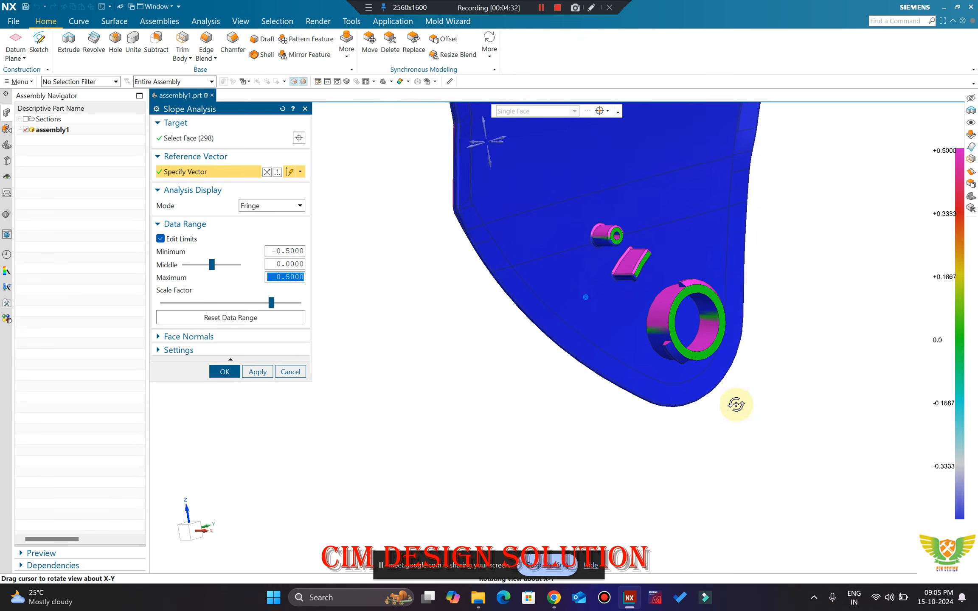
{"action": "scroll", "coordinate": [676, 262], "scroll_direction": "up", "scroll_amount": 6}
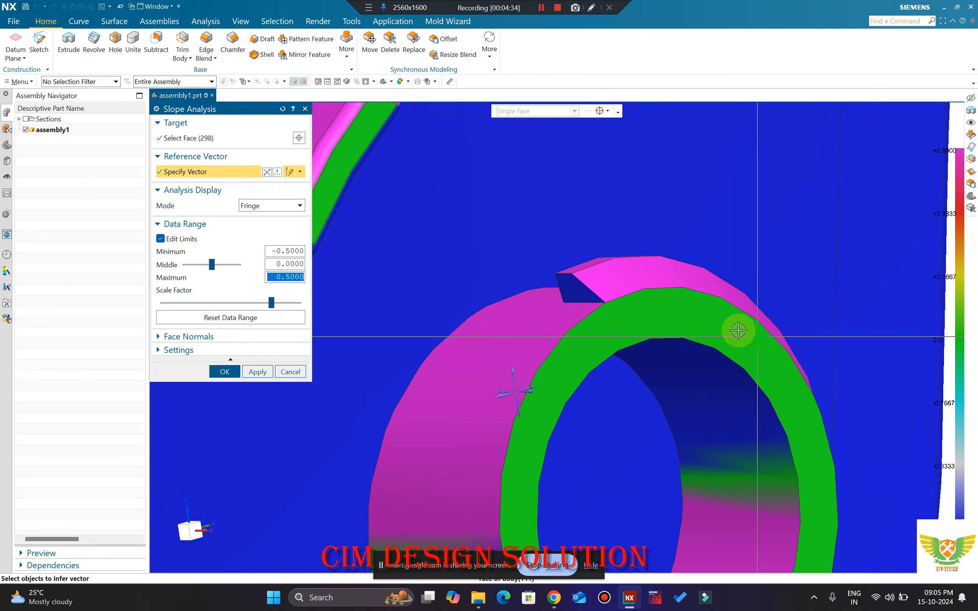
Step: Examine the slope colours on the ring-shaped boss and its side lug, and on the surrounding inner face of the part
{"action": "scroll", "coordinate": [738, 330], "scroll_direction": "down", "scroll_amount": 5}
{"action": "middle_click_drag", "start_coordinate": [738, 330], "coordinate": [447, 316]}
{"action": "scroll", "coordinate": [325, 317], "scroll_direction": "up", "scroll_amount": 13}
{"action": "scroll", "coordinate": [511, 255], "scroll_direction": "down", "scroll_amount": 5}
{"action": "scroll", "coordinate": [511, 255], "scroll_direction": "up", "scroll_amount": 4}
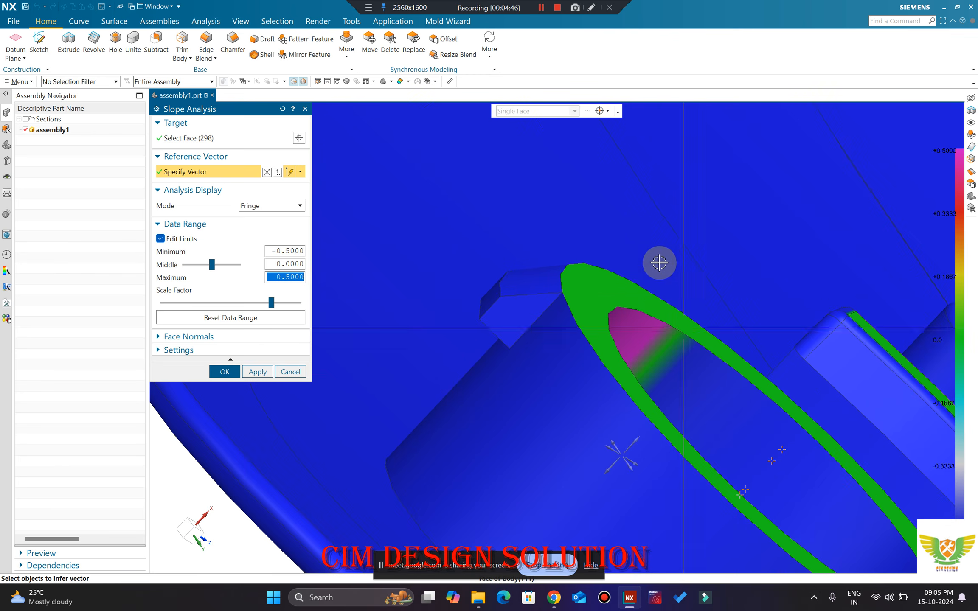
{"action": "scroll", "coordinate": [582, 246], "scroll_direction": "up", "scroll_amount": 1}
{"action": "scroll", "coordinate": [476, 272], "scroll_direction": "down", "scroll_amount": 12}
{"action": "middle_click_drag", "start_coordinate": [558, 327], "coordinate": [671, 378]}
{"action": "scroll", "coordinate": [679, 381], "scroll_direction": "down", "scroll_amount": 2}
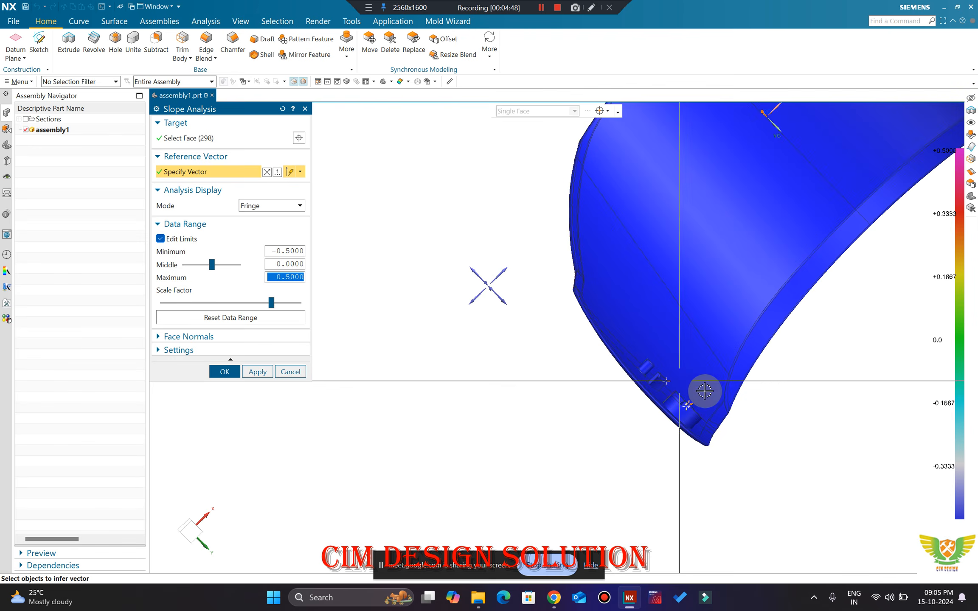
Step: Check the slope colours on the small hollow pin and hooked rib, and close the slope analysis without applying it
{"action": "scroll", "coordinate": [722, 416], "scroll_direction": "up", "scroll_amount": 10}
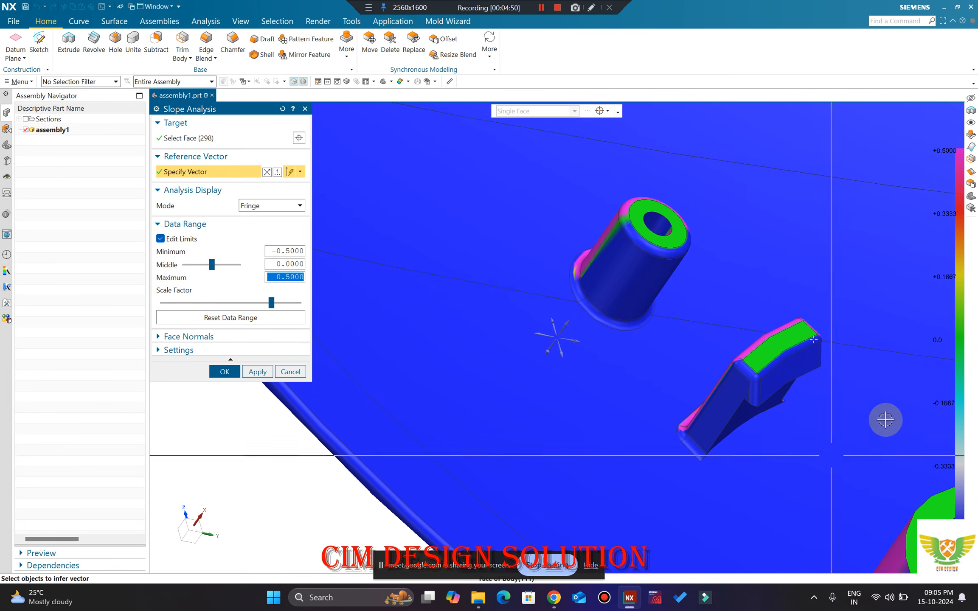
{"action": "scroll", "coordinate": [717, 374], "scroll_direction": "down", "scroll_amount": 3}
{"action": "scroll", "coordinate": [748, 386], "scroll_direction": "up", "scroll_amount": 2}
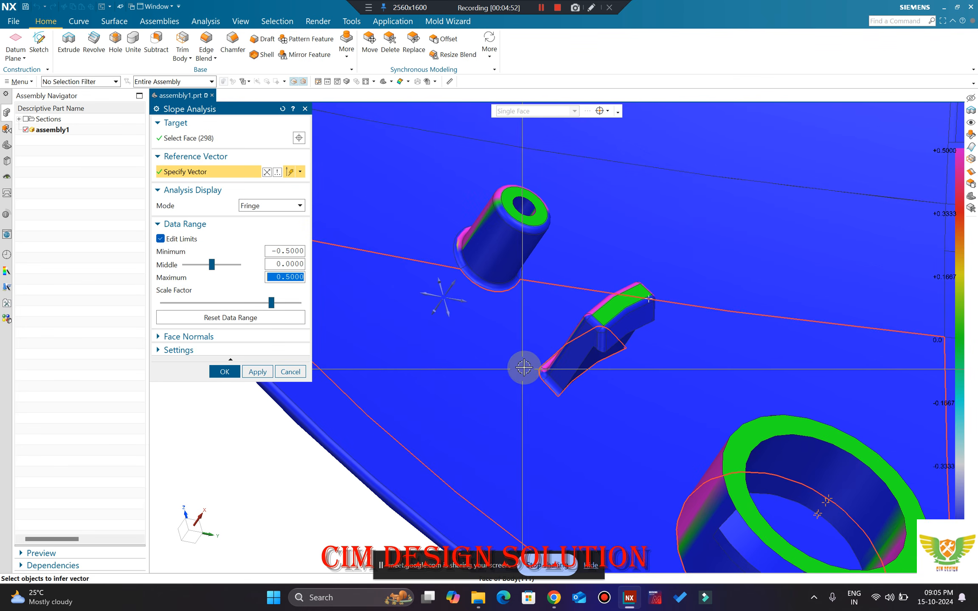
{"action": "left_click", "coordinate": [289, 372]}
{"action": "scroll", "coordinate": [636, 288], "scroll_direction": "down", "scroll_amount": 5}
{"action": "scroll", "coordinate": [674, 325], "scroll_direction": "up", "scroll_amount": 5}
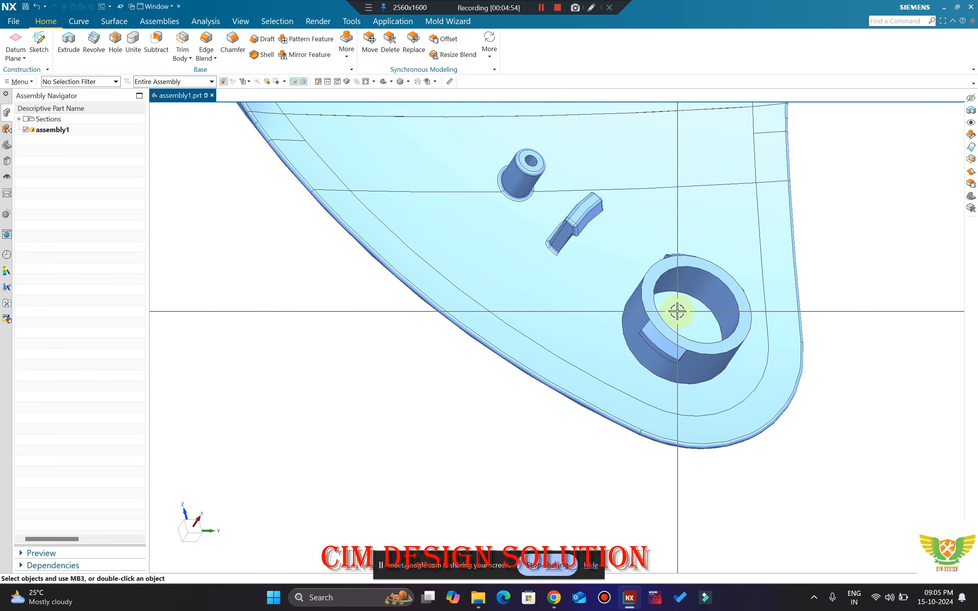
Step: Examine the hollow pin, hooked rib and ring-shaped boss on the part's inner side near the tip
{"action": "scroll", "coordinate": [618, 350], "scroll_direction": "down", "scroll_amount": 4}
{"action": "middle_click_drag", "start_coordinate": [618, 349], "coordinate": [751, 340]}
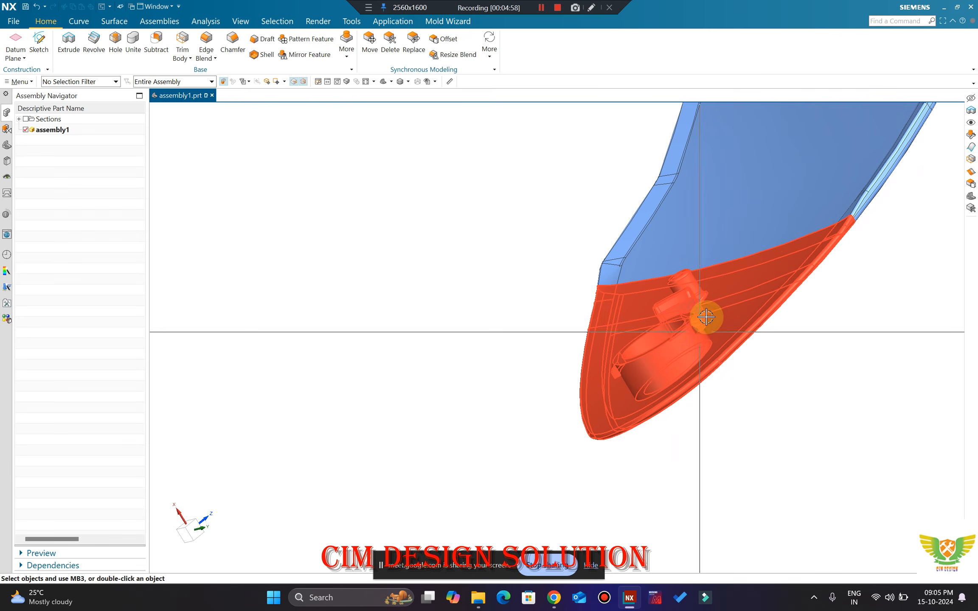
{"action": "scroll", "coordinate": [717, 331], "scroll_direction": "up", "scroll_amount": 2}
{"action": "scroll", "coordinate": [688, 343], "scroll_direction": "down", "scroll_amount": 2}
{"action": "middle_click_drag", "start_coordinate": [687, 342], "coordinate": [716, 356]}
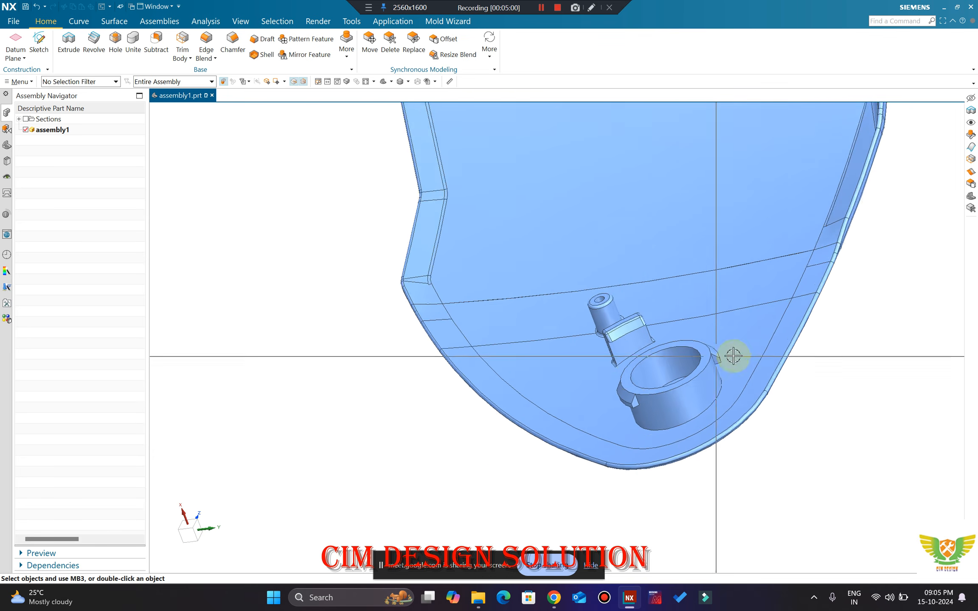
{"action": "scroll", "coordinate": [735, 357], "scroll_direction": "up", "scroll_amount": 3}
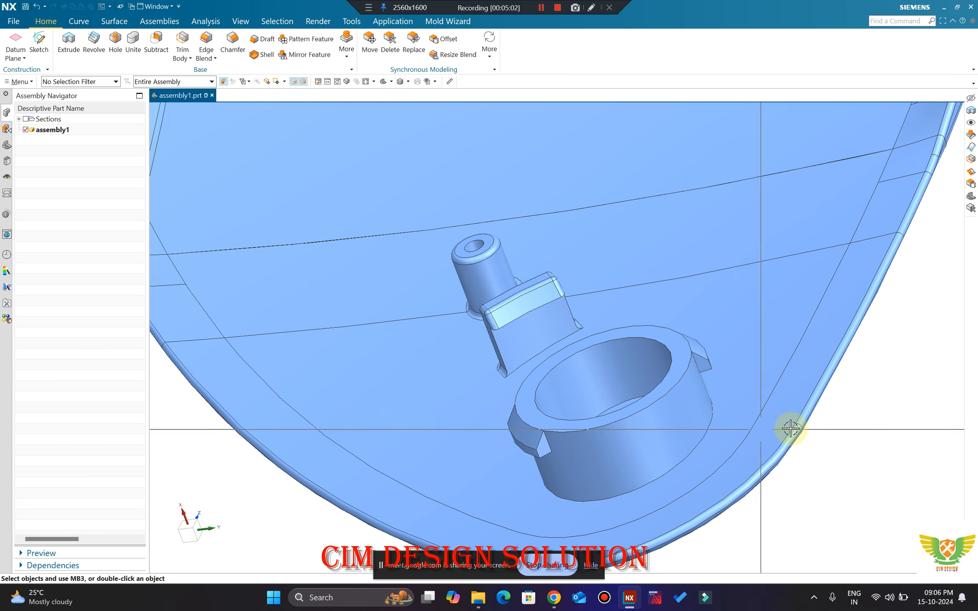
{"action": "scroll", "coordinate": [789, 395], "scroll_direction": "down", "scroll_amount": 3}
{"action": "middle_click_drag", "start_coordinate": [617, 430], "coordinate": [681, 445]}
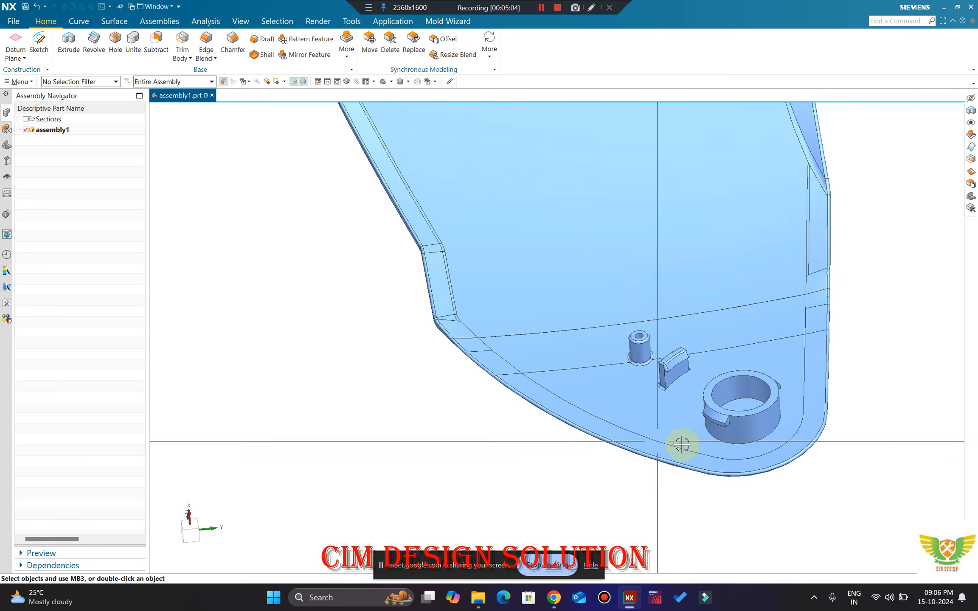
{"action": "scroll", "coordinate": [747, 448], "scroll_direction": "up", "scroll_amount": 4}
{"action": "scroll", "coordinate": [617, 371], "scroll_direction": "down", "scroll_amount": 3}
Step: Examine the lug on the ring-shaped boss up close and where the boss sits on the curved part
{"action": "scroll", "coordinate": [502, 376], "scroll_direction": "up", "scroll_amount": 3}
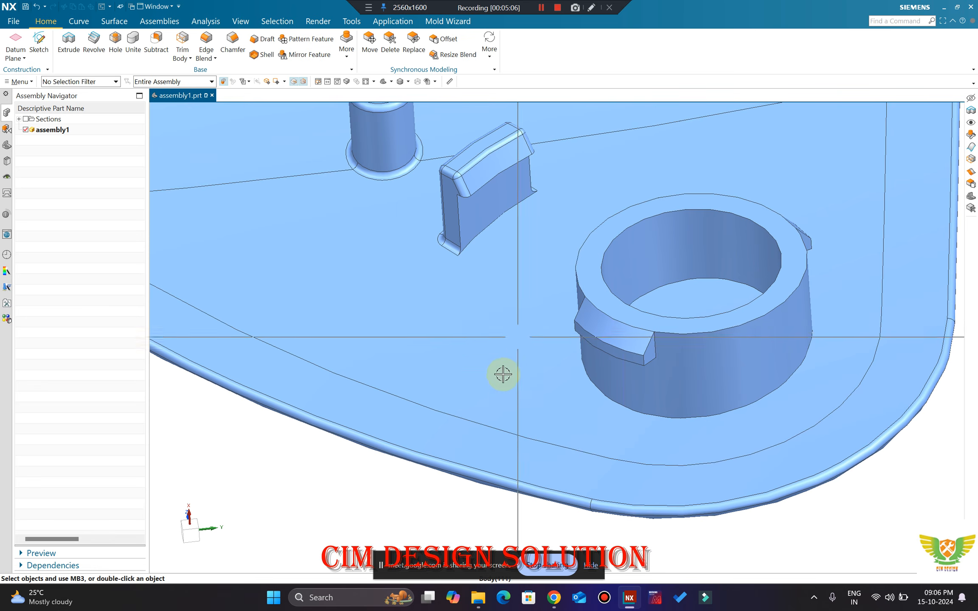
{"action": "scroll", "coordinate": [566, 345], "scroll_direction": "down", "scroll_amount": 3}
{"action": "middle_click_drag", "start_coordinate": [565, 345], "coordinate": [628, 375]}
{"action": "scroll", "coordinate": [528, 345], "scroll_direction": "down", "scroll_amount": 3}
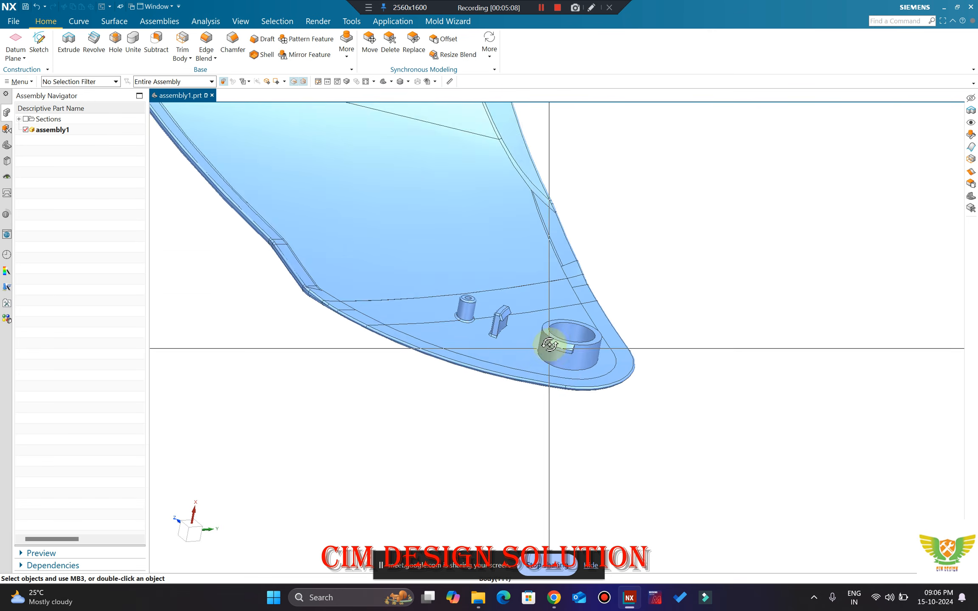
{"action": "middle_click_drag", "start_coordinate": [499, 329], "coordinate": [536, 340]}
{"action": "scroll", "coordinate": [437, 340], "scroll_direction": "up", "scroll_amount": 5}
{"action": "scroll", "coordinate": [467, 315], "scroll_direction": "up", "scroll_amount": 2}
{"action": "scroll", "coordinate": [551, 361], "scroll_direction": "down", "scroll_amount": 8}
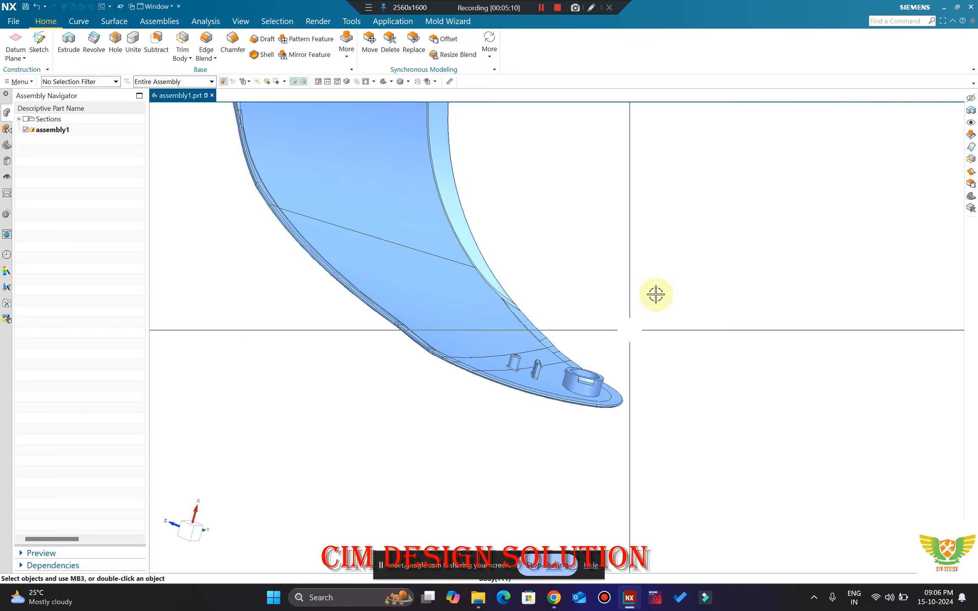
Step: Examine the profiles of the pin, hooked rib and ring-shaped boss in a square side view
{"action": "middle_click_drag", "start_coordinate": [701, 267], "coordinate": [646, 269]}
{"action": "scroll", "coordinate": [522, 385], "scroll_direction": "up", "scroll_amount": 2}
{"action": "scroll", "coordinate": [505, 398], "scroll_direction": "up", "scroll_amount": 4}
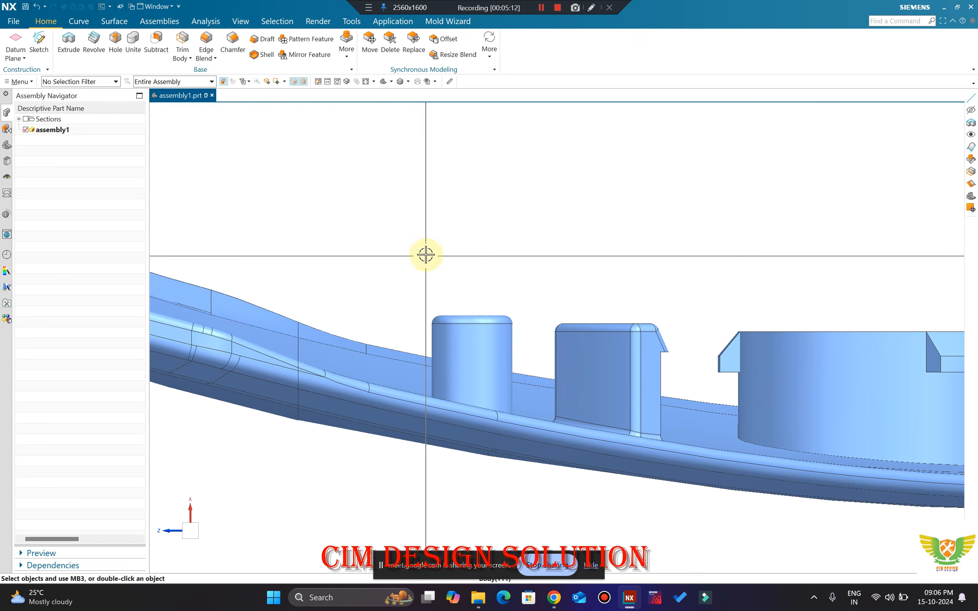
{"action": "scroll", "coordinate": [426, 254], "scroll_direction": "up", "scroll_amount": 1}
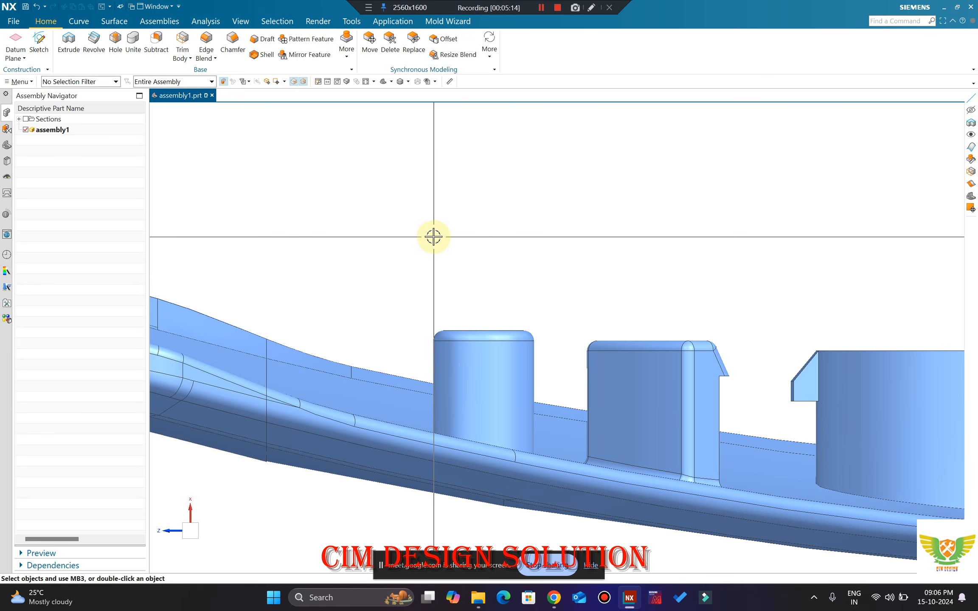
{"action": "scroll", "coordinate": [654, 218], "scroll_direction": "down", "scroll_amount": 6}
{"action": "scroll", "coordinate": [638, 212], "scroll_direction": "up", "scroll_amount": 2}
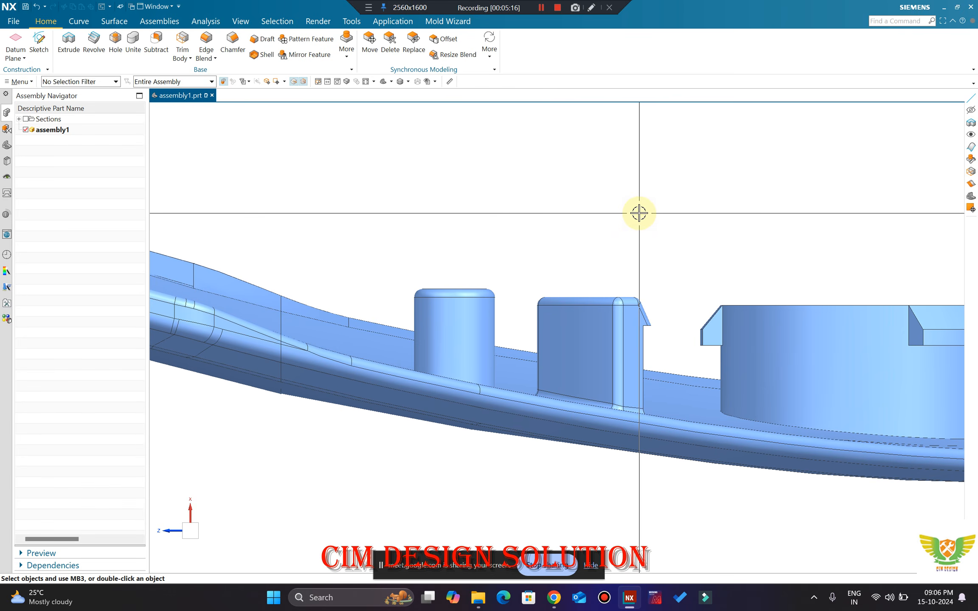
{"action": "scroll", "coordinate": [578, 300], "scroll_direction": "down", "scroll_amount": 2}
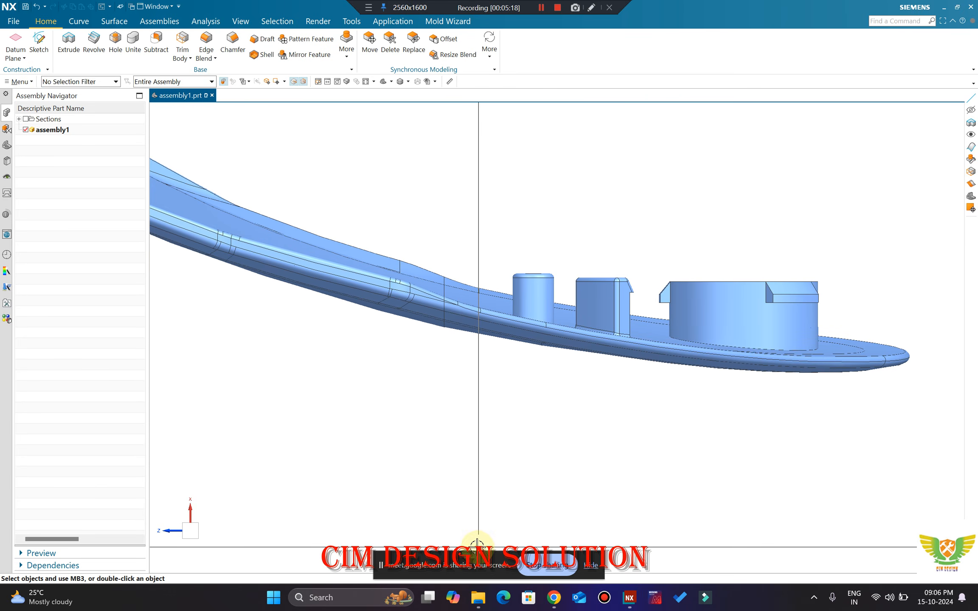
Step: Switch to the Google Meet call, admit the participant waiting to join, and return to NX
{"action": "mouse_move", "coordinate": [557, 603]}
{"action": "left_click", "coordinate": [498, 540]}
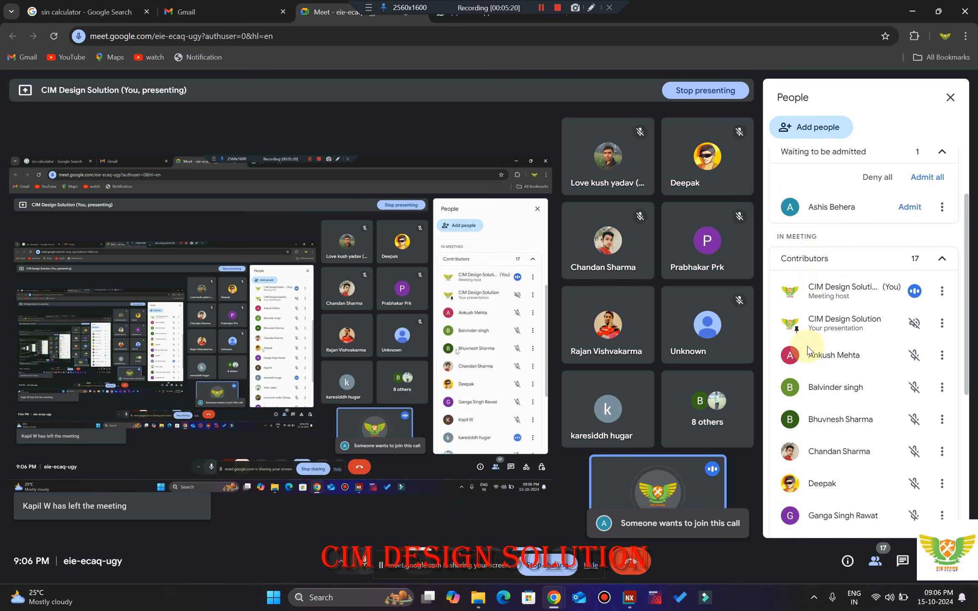
{"action": "left_click", "coordinate": [904, 274]}
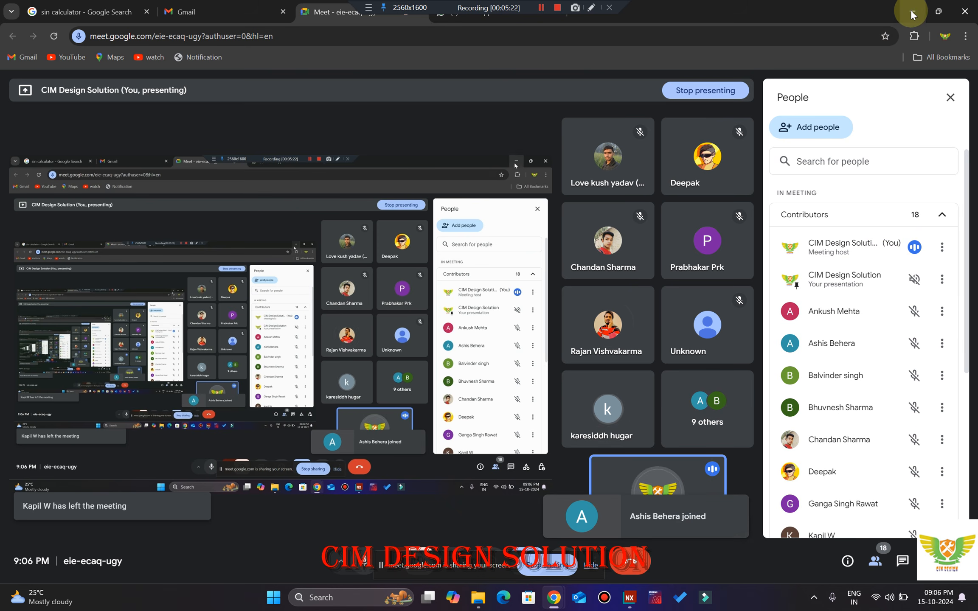
{"action": "key", "text": "alt+Tab"}
Step: Admit another waiting participant to the class in Google Meet and go back to the NX model
{"action": "middle_click_drag", "start_coordinate": [662, 251], "coordinate": [714, 312]}
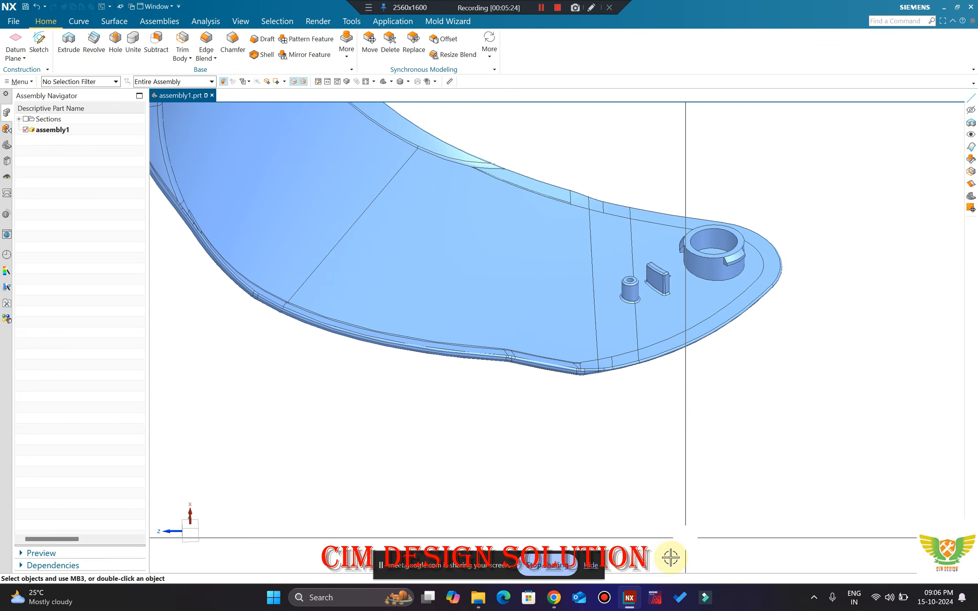
{"action": "mouse_move", "coordinate": [546, 592]}
{"action": "left_click", "coordinate": [514, 532]}
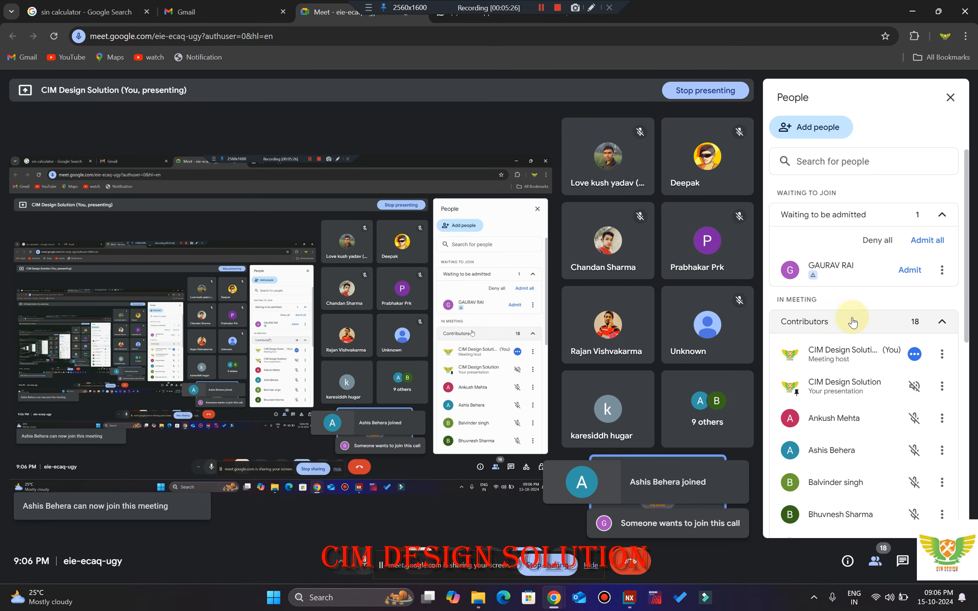
{"action": "left_click", "coordinate": [908, 274]}
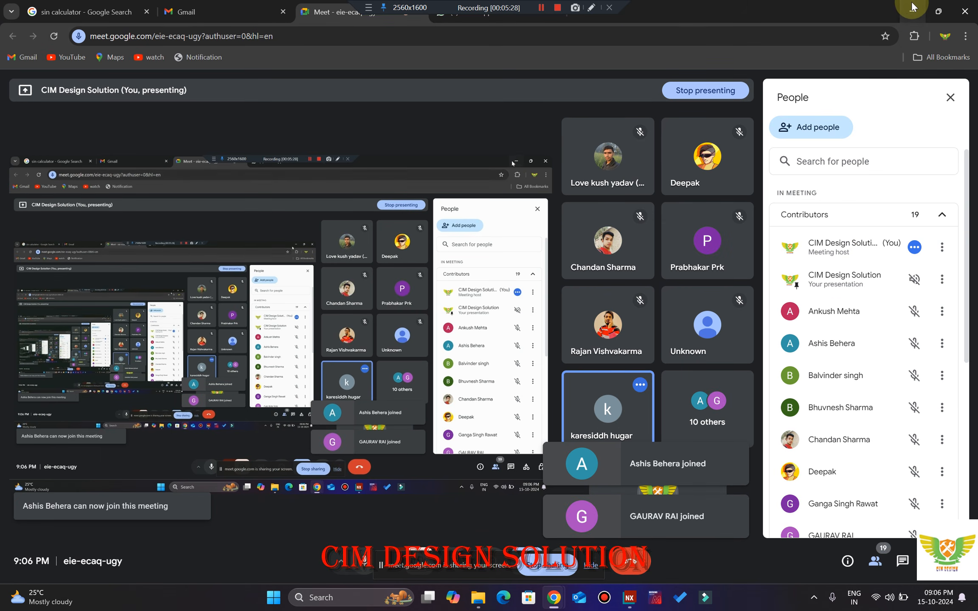
{"action": "key", "text": "alt+Tab"}
Step: Examine the part's tip with its pin, rib and ring-shaped boss from low side angles
{"action": "middle_click_drag", "start_coordinate": [613, 324], "coordinate": [737, 246]}
{"action": "scroll", "coordinate": [676, 298], "scroll_direction": "down", "scroll_amount": 2}
{"action": "scroll", "coordinate": [669, 287], "scroll_direction": "down", "scroll_amount": 5}
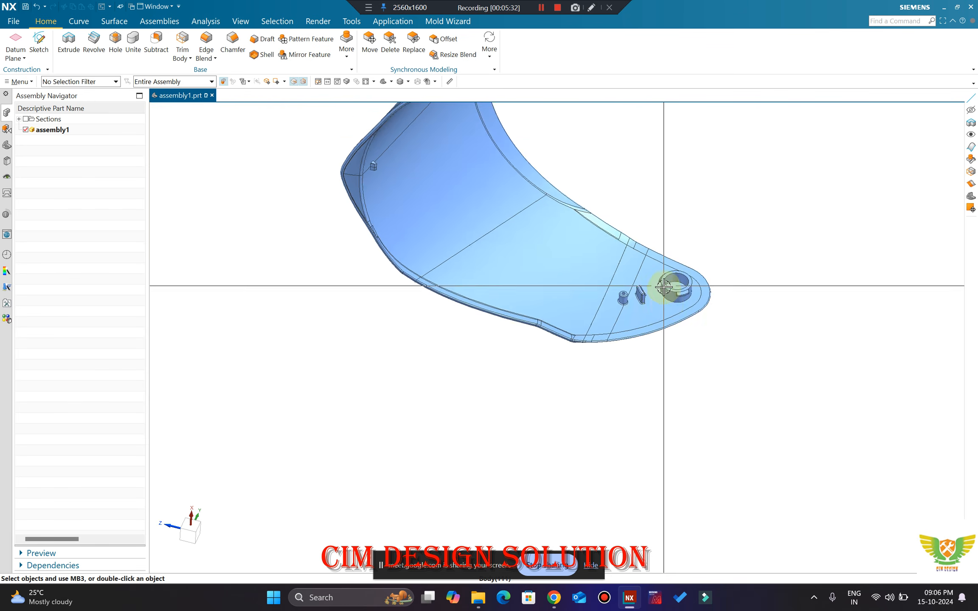
{"action": "middle_click_drag", "start_coordinate": [666, 285], "coordinate": [727, 338]}
{"action": "scroll", "coordinate": [613, 260], "scroll_direction": "up", "scroll_amount": 3}
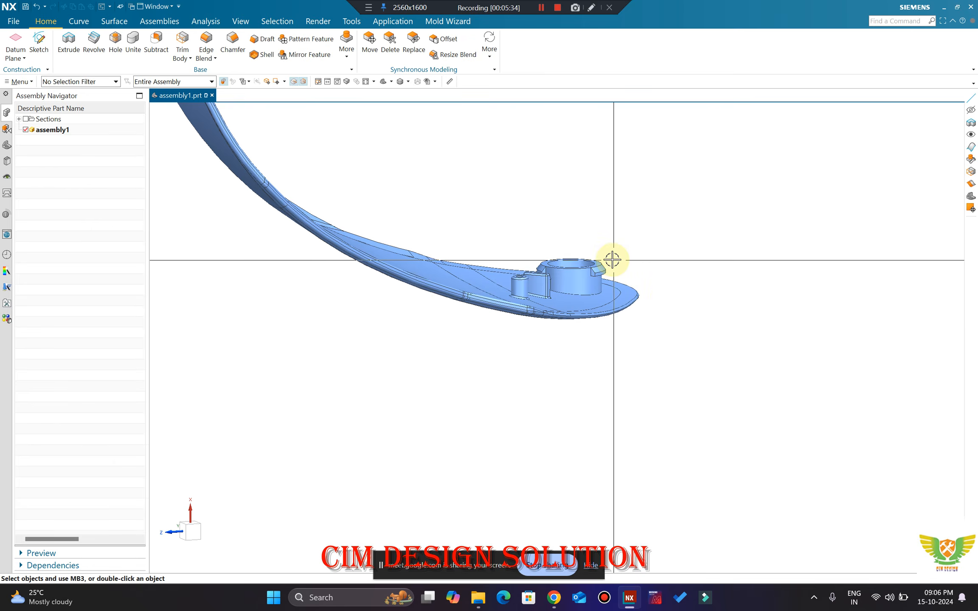
{"action": "scroll", "coordinate": [626, 307], "scroll_direction": "up", "scroll_amount": 3}
{"action": "middle_click_drag", "start_coordinate": [626, 306], "coordinate": [571, 309]}
{"action": "scroll", "coordinate": [790, 382], "scroll_direction": "down", "scroll_amount": 5}
Step: Examine the undercut lugs on the ring-shaped boss and the rib's hook from both sides of the part
{"action": "mouse_move", "coordinate": [633, 338]}
{"action": "middle_mouse_down"}
{"action": "mouse_move", "coordinate": [622, 336]}
{"action": "mouse_move", "coordinate": [636, 339]}
{"action": "middle_mouse_up"}
{"action": "scroll", "coordinate": [829, 381], "scroll_direction": "up", "scroll_amount": 5}
{"action": "scroll", "coordinate": [834, 382], "scroll_direction": "down", "scroll_amount": 5}
{"action": "scroll", "coordinate": [677, 373], "scroll_direction": "up", "scroll_amount": 8}
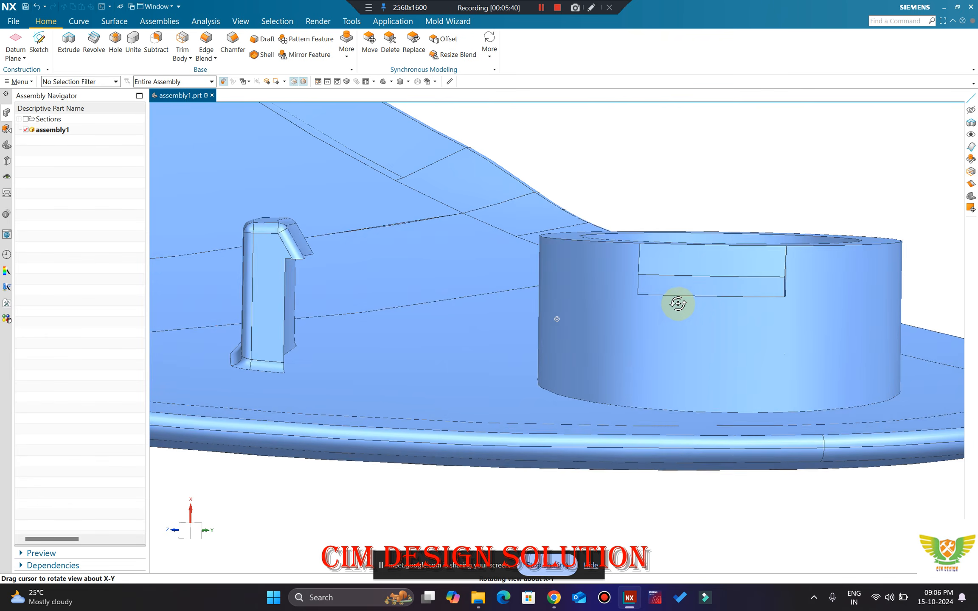
{"action": "middle_click_drag", "start_coordinate": [678, 304], "coordinate": [677, 301]}
{"action": "scroll", "coordinate": [677, 302], "scroll_direction": "down", "scroll_amount": 5}
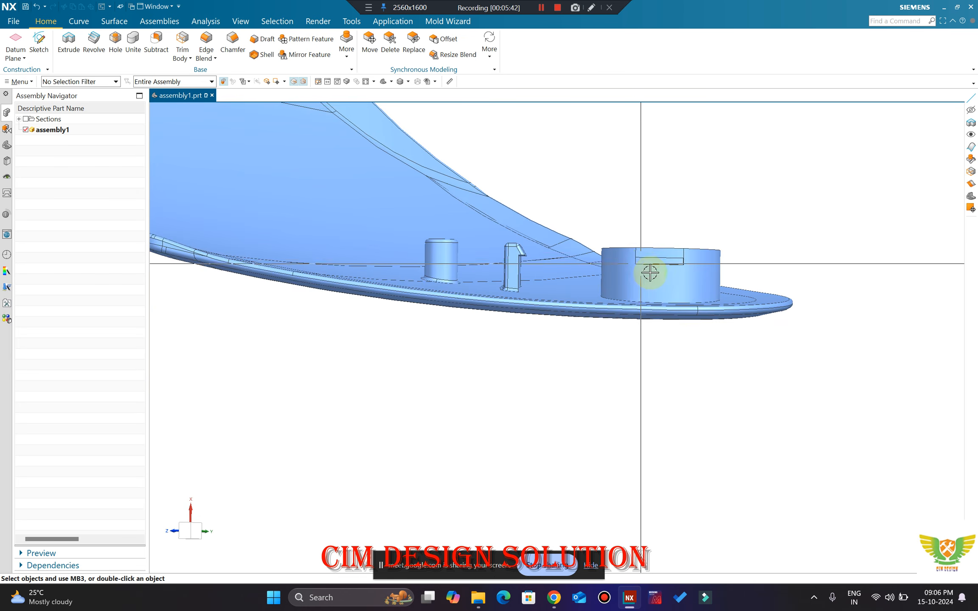
{"action": "middle_click_drag", "start_coordinate": [648, 267], "coordinate": [497, 333]}
{"action": "scroll", "coordinate": [349, 339], "scroll_direction": "up", "scroll_amount": 6}
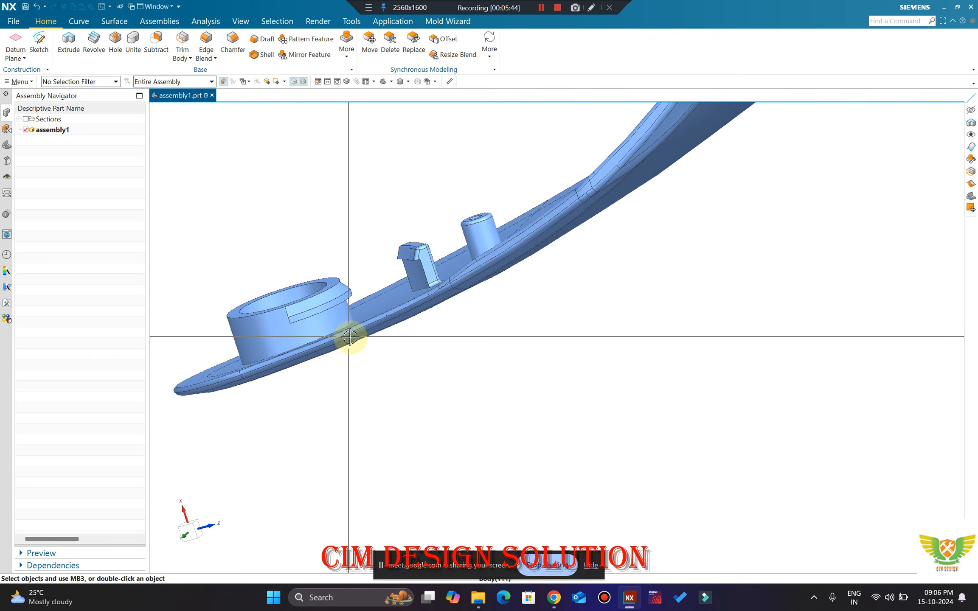
{"action": "mouse_move", "coordinate": [350, 339]}
{"action": "middle_mouse_down"}
{"action": "mouse_move", "coordinate": [334, 332]}
{"action": "mouse_move", "coordinate": [338, 322]}
{"action": "mouse_move", "coordinate": [349, 345]}
{"action": "middle_mouse_up"}
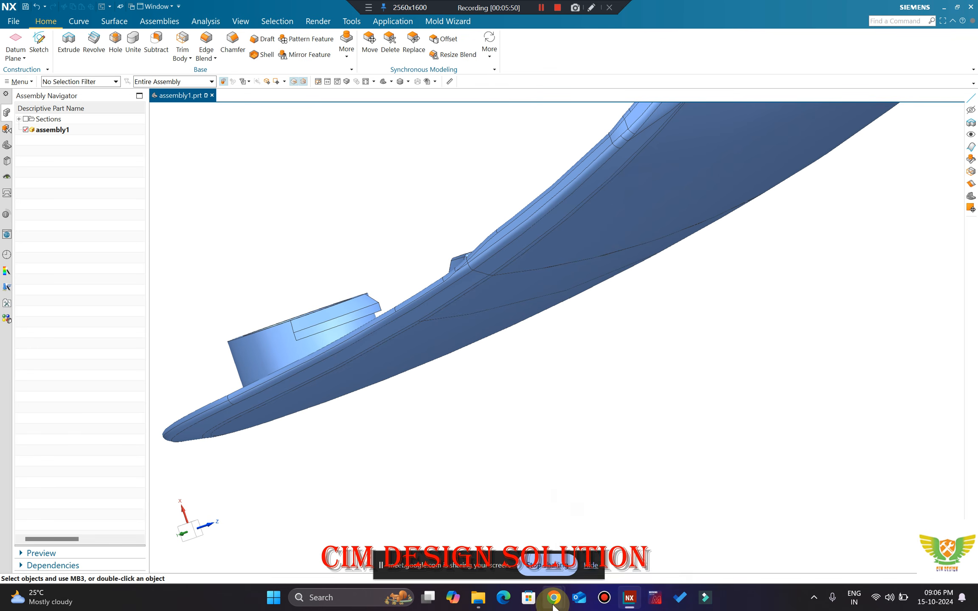
Step: Open the Google Meet call, let the newly waiting participant in, and minimise the browser to return to NX
{"action": "mouse_move", "coordinate": [553, 597]}
{"action": "left_click", "coordinate": [493, 522]}
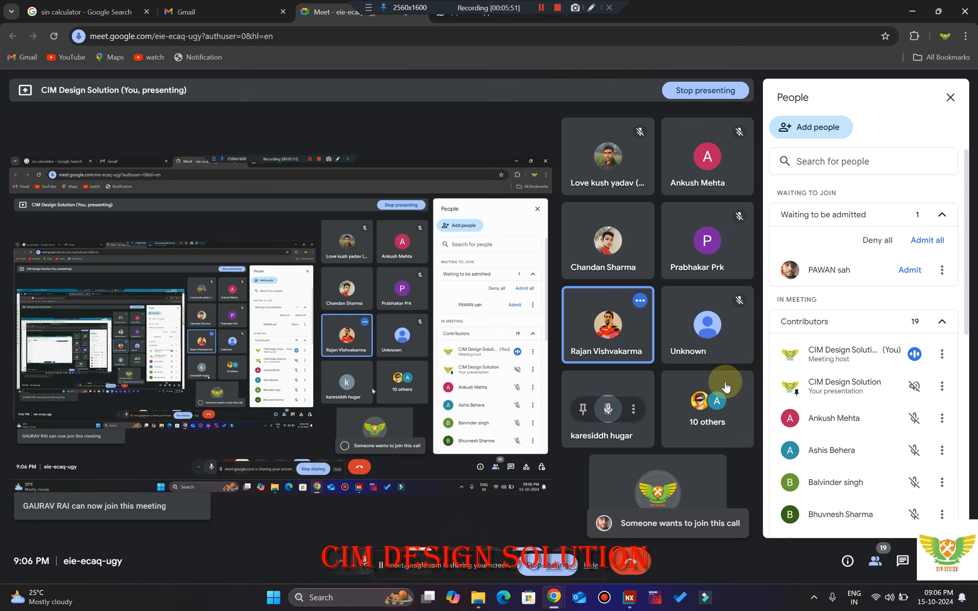
{"action": "left_click", "coordinate": [909, 271]}
{"action": "left_click", "coordinate": [922, 10]}
Step: Examine the sloped lug on the ring-shaped boss and the neighbouring hooked rib from the opposite side of the part
{"action": "mouse_move", "coordinate": [432, 334]}
{"action": "middle_mouse_down"}
{"action": "mouse_move", "coordinate": [371, 306]}
{"action": "mouse_move", "coordinate": [404, 323]}
{"action": "mouse_move", "coordinate": [461, 304]}
{"action": "mouse_move", "coordinate": [421, 319]}
{"action": "middle_mouse_up"}
{"action": "scroll", "coordinate": [369, 299], "scroll_direction": "up", "scroll_amount": 5}
{"action": "scroll", "coordinate": [511, 258], "scroll_direction": "down", "scroll_amount": 5}
{"action": "middle_click_drag", "start_coordinate": [511, 258], "coordinate": [520, 286]}
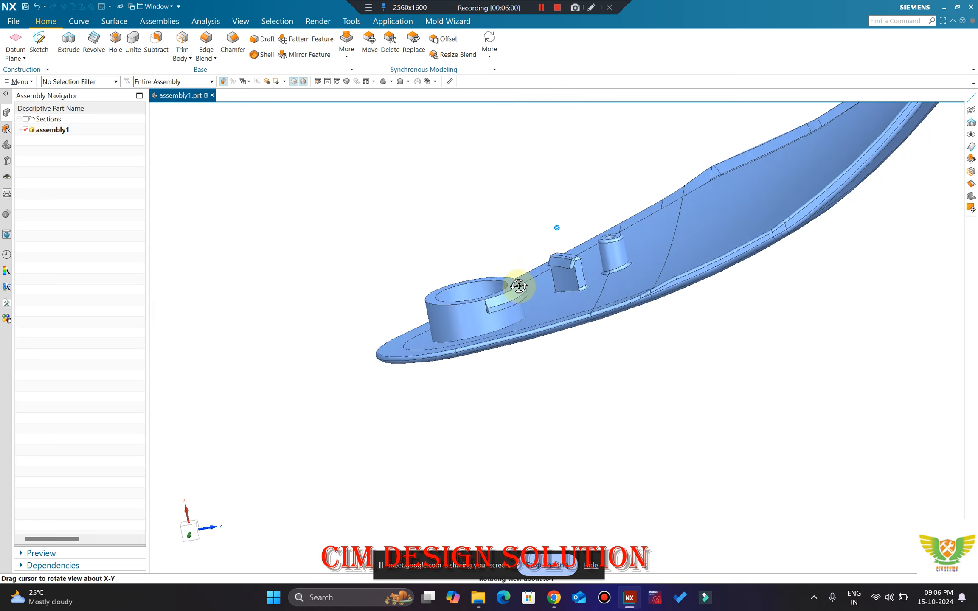
{"action": "scroll", "coordinate": [553, 364], "scroll_direction": "up", "scroll_amount": 4}
{"action": "scroll", "coordinate": [502, 497], "scroll_direction": "down", "scroll_amount": 5}
{"action": "scroll", "coordinate": [583, 360], "scroll_direction": "up", "scroll_amount": 3}
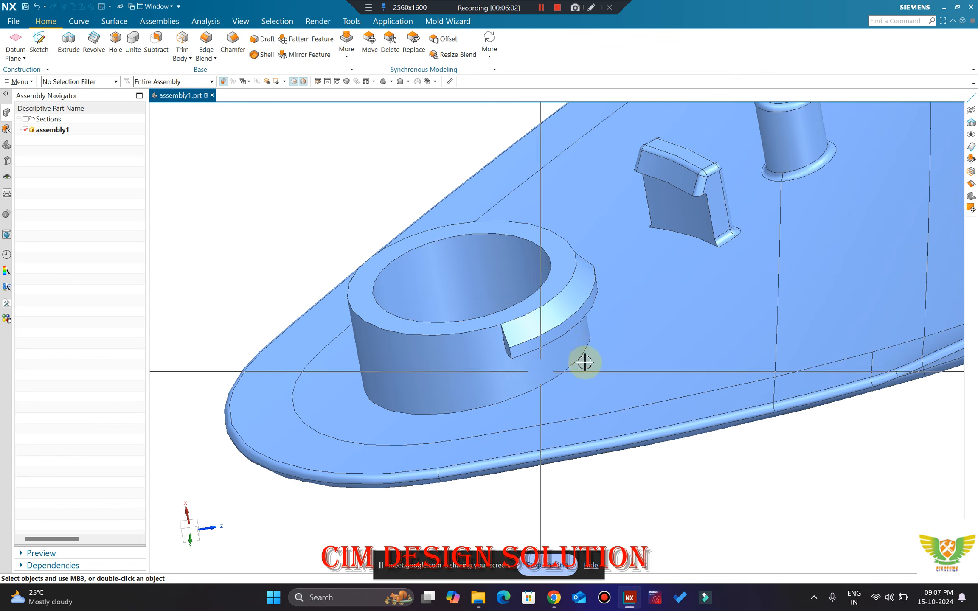
{"action": "scroll", "coordinate": [520, 328], "scroll_direction": "down", "scroll_amount": 3}
{"action": "scroll", "coordinate": [548, 359], "scroll_direction": "up", "scroll_amount": 2}
{"action": "scroll", "coordinate": [327, 373], "scroll_direction": "up", "scroll_amount": 2}
{"action": "scroll", "coordinate": [430, 316], "scroll_direction": "down", "scroll_amount": 3}
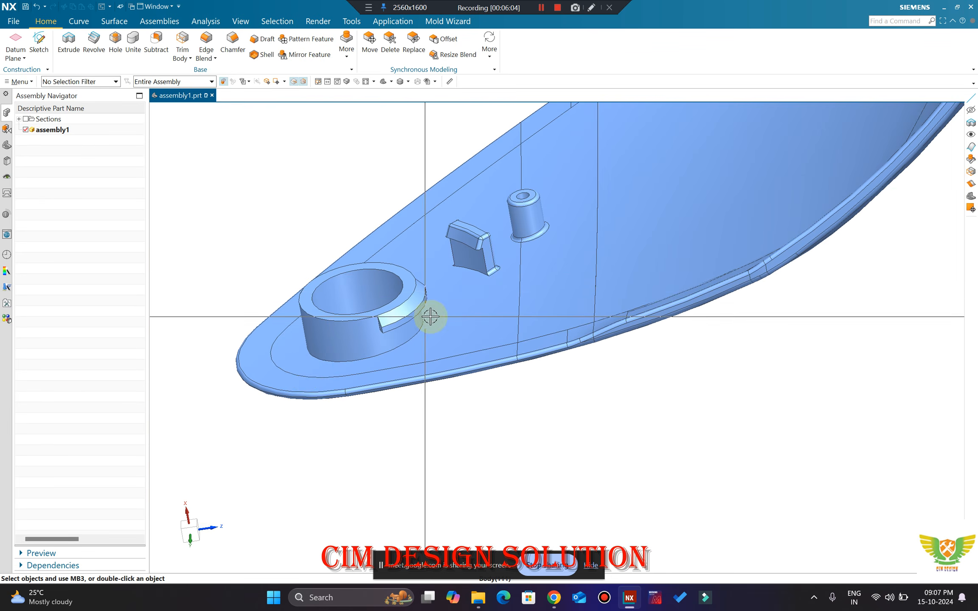
{"action": "scroll", "coordinate": [463, 330], "scroll_direction": "up", "scroll_amount": 2}
{"action": "scroll", "coordinate": [372, 220], "scroll_direction": "down", "scroll_amount": 3}
{"action": "scroll", "coordinate": [395, 263], "scroll_direction": "up", "scroll_amount": 2}
{"action": "scroll", "coordinate": [449, 360], "scroll_direction": "down", "scroll_amount": 3}
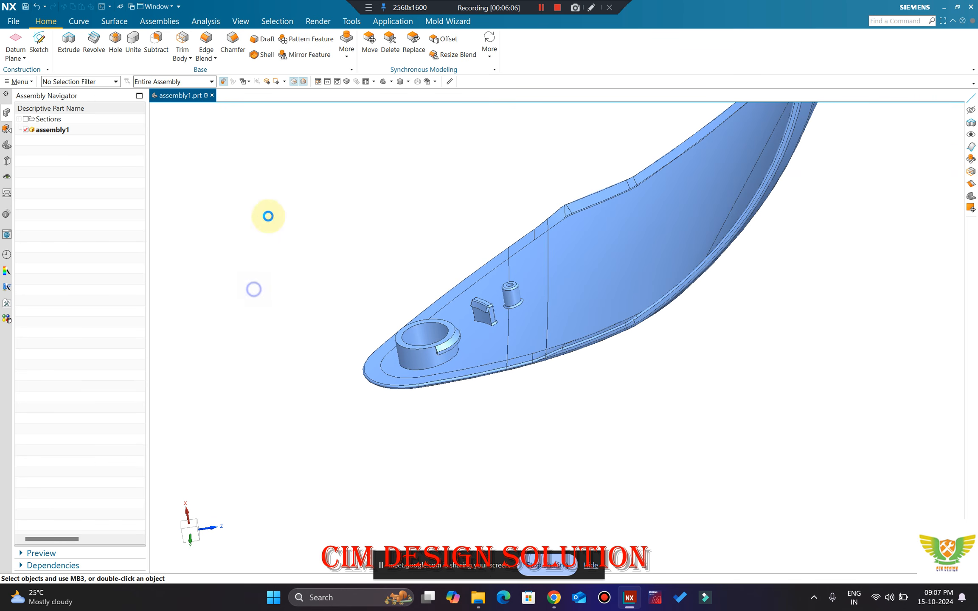
Step: Examine the whole arched part from the front and the bosses on the inner face of its tip
{"action": "middle_click_drag", "start_coordinate": [593, 314], "coordinate": [494, 327]}
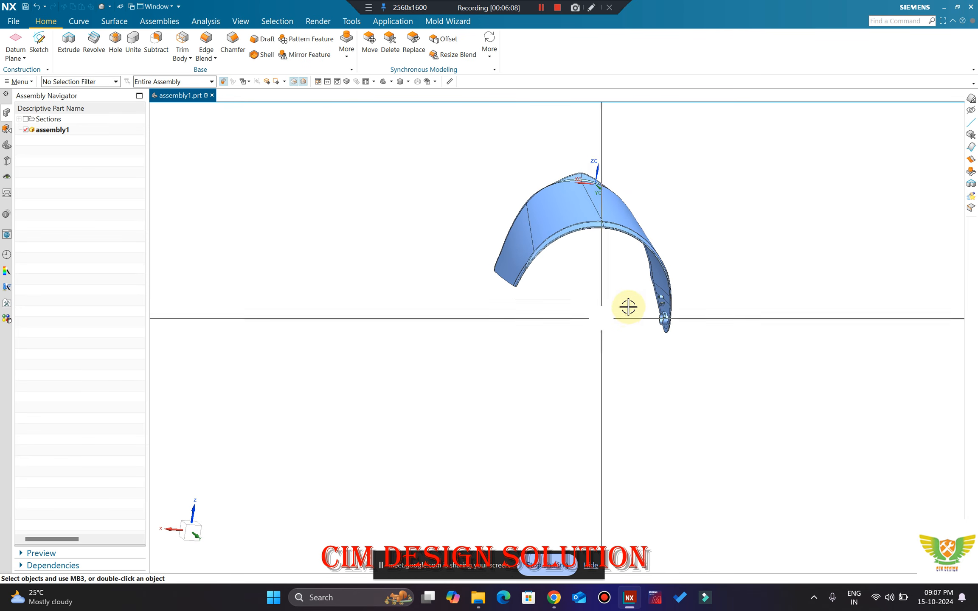
{"action": "scroll", "coordinate": [650, 309], "scroll_direction": "up", "scroll_amount": 7}
{"action": "middle_click_drag", "start_coordinate": [748, 342], "coordinate": [785, 323]}
{"action": "scroll", "coordinate": [813, 263], "scroll_direction": "up", "scroll_amount": 2}
{"action": "scroll", "coordinate": [618, 331], "scroll_direction": "down", "scroll_amount": 1}
{"action": "middle_click_drag", "start_coordinate": [620, 335], "coordinate": [713, 377]}
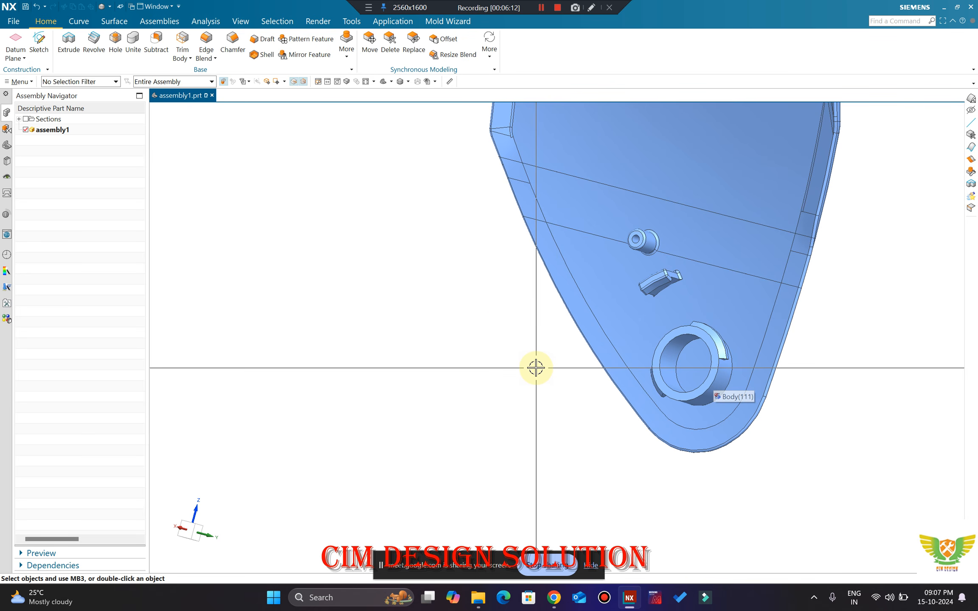
{"action": "scroll", "coordinate": [488, 323], "scroll_direction": "down", "scroll_amount": 2}
{"action": "scroll", "coordinate": [615, 275], "scroll_direction": "up", "scroll_amount": 2}
{"action": "scroll", "coordinate": [649, 333], "scroll_direction": "down", "scroll_amount": 4}
{"action": "middle_click_drag", "start_coordinate": [671, 366], "coordinate": [613, 376]}
{"action": "scroll", "coordinate": [632, 374], "scroll_direction": "down", "scroll_amount": 2}
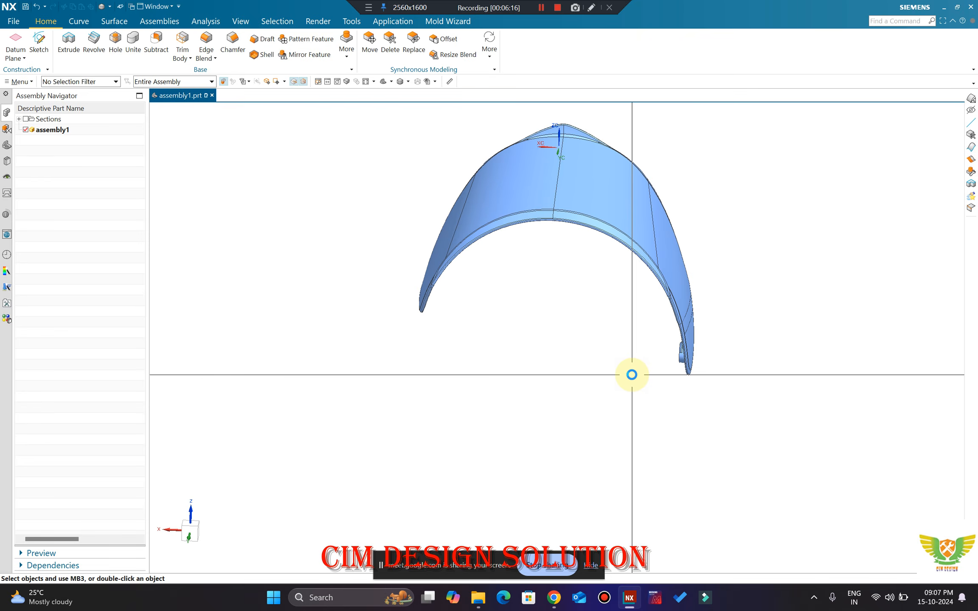
Step: Show the complete mould assembly in the trimetric view
{"action": "key", "text": "Home"}
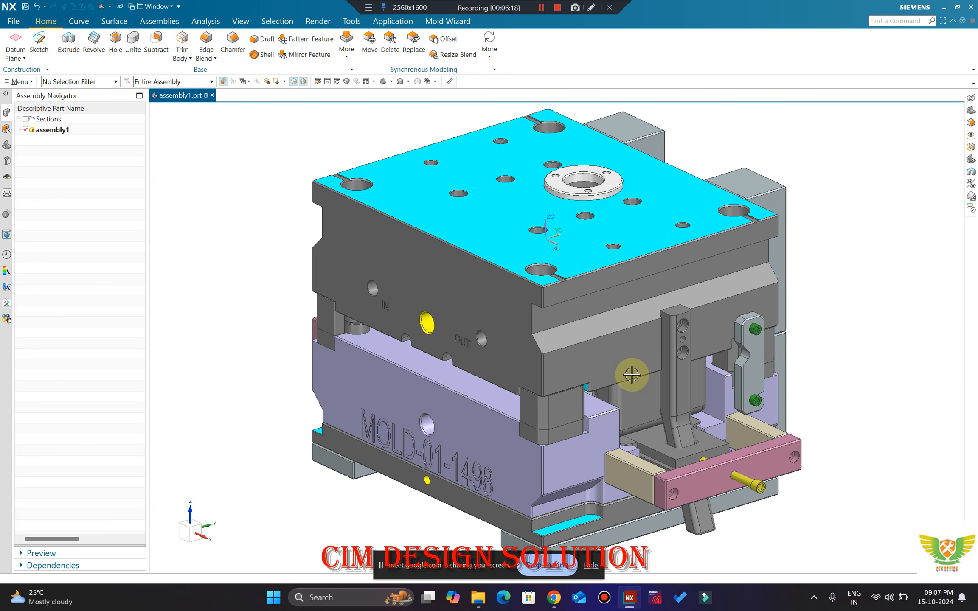
{"action": "scroll", "coordinate": [513, 240], "scroll_direction": "down", "scroll_amount": 2}
{"action": "middle_click_drag", "start_coordinate": [517, 273], "coordinate": [455, 267]}
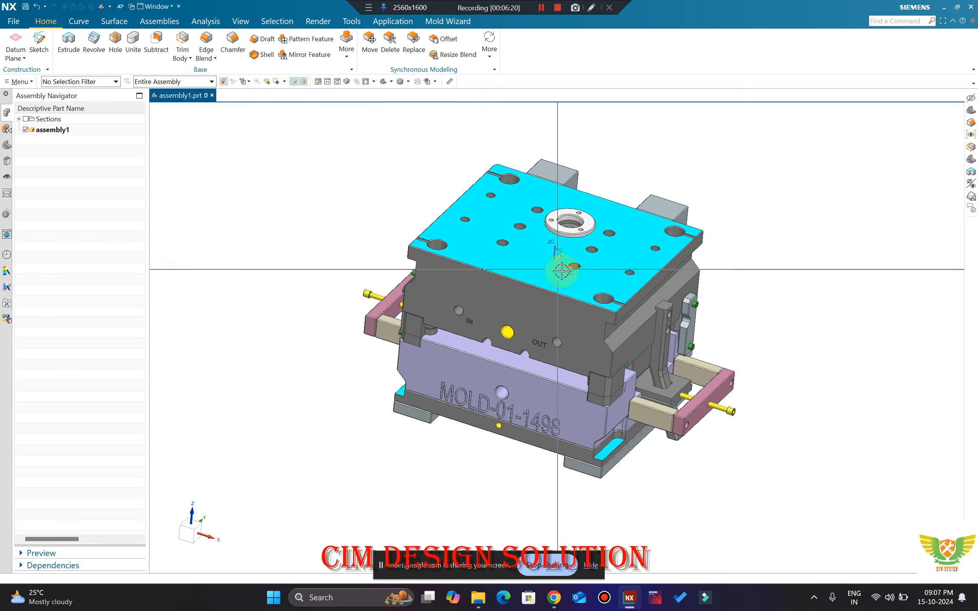
{"action": "middle_click_drag", "start_coordinate": [571, 272], "coordinate": [542, 269]}
{"action": "key", "text": "Home"}
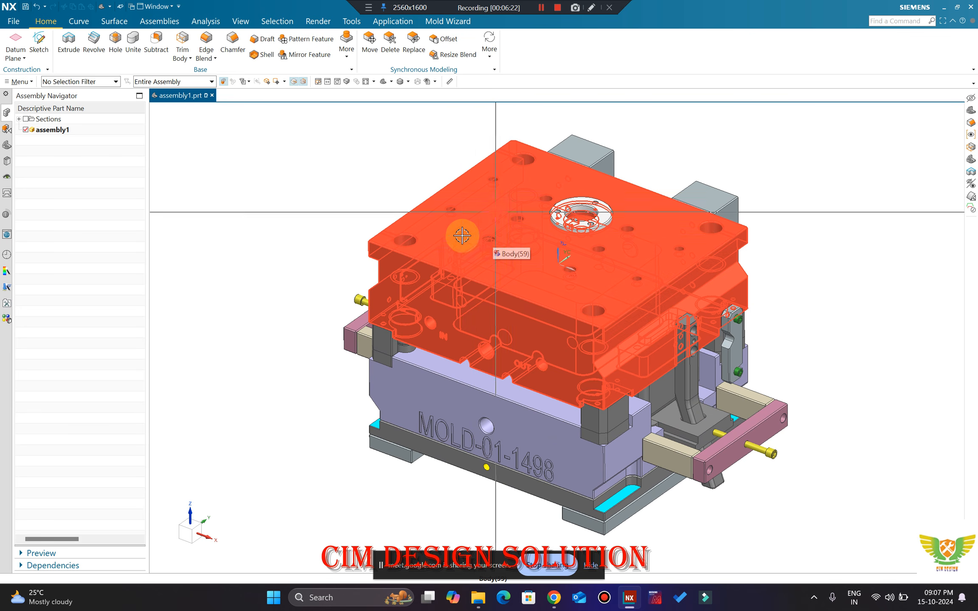
Step: Hide the top cavity plate and its locating ring to expose the cooling channels in the transparent cavity insert
{"action": "scroll", "coordinate": [563, 300], "scroll_direction": "up", "scroll_amount": 10}
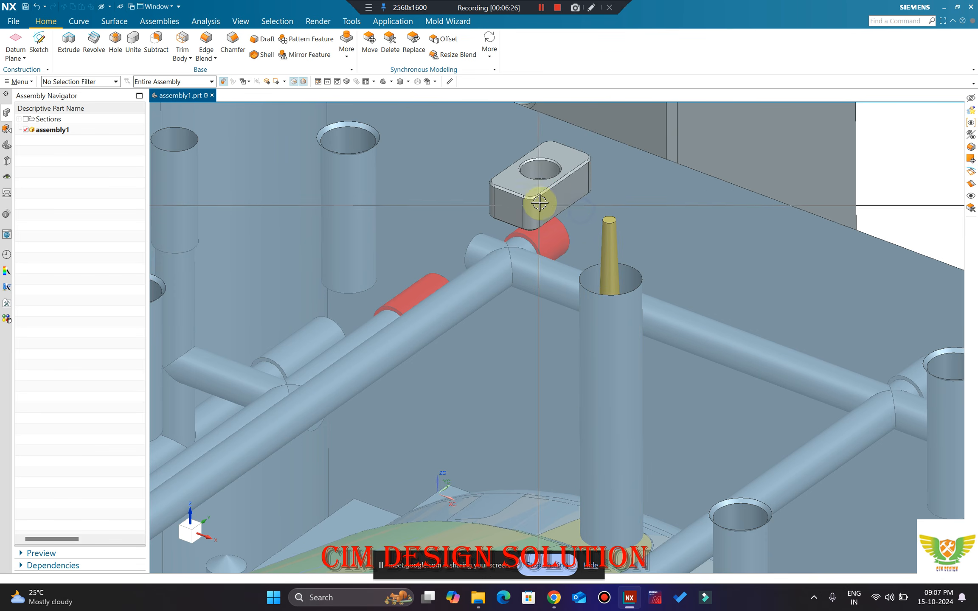
{"action": "scroll", "coordinate": [520, 274], "scroll_direction": "down", "scroll_amount": 10}
{"action": "middle_click_drag", "start_coordinate": [618, 186], "coordinate": [545, 227]}
{"action": "scroll", "coordinate": [620, 244], "scroll_direction": "up", "scroll_amount": 10}
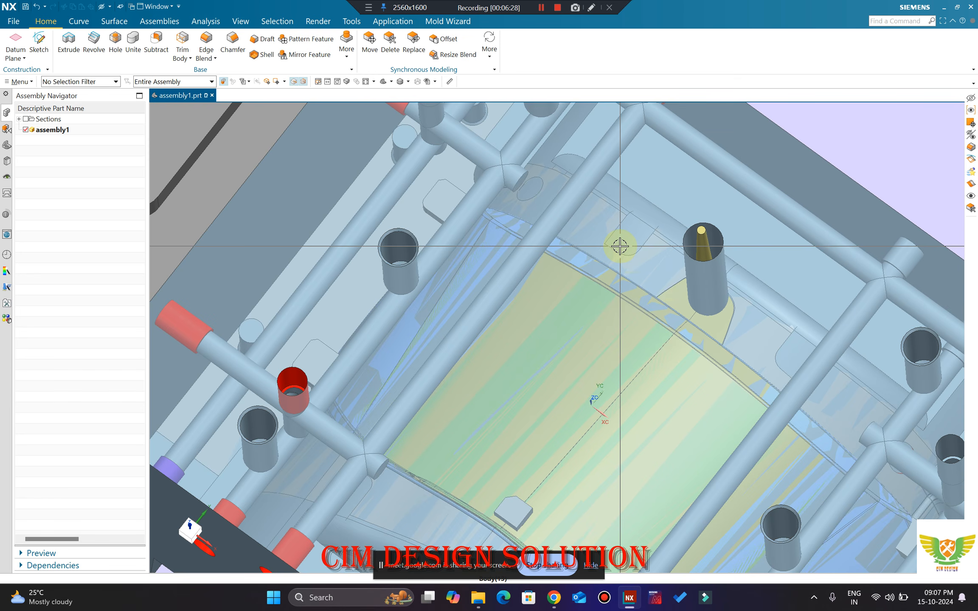
{"action": "scroll", "coordinate": [711, 327], "scroll_direction": "down", "scroll_amount": 6}
{"action": "middle_click_drag", "start_coordinate": [509, 259], "coordinate": [555, 235]}
{"action": "scroll", "coordinate": [555, 236], "scroll_direction": "down", "scroll_amount": 3}
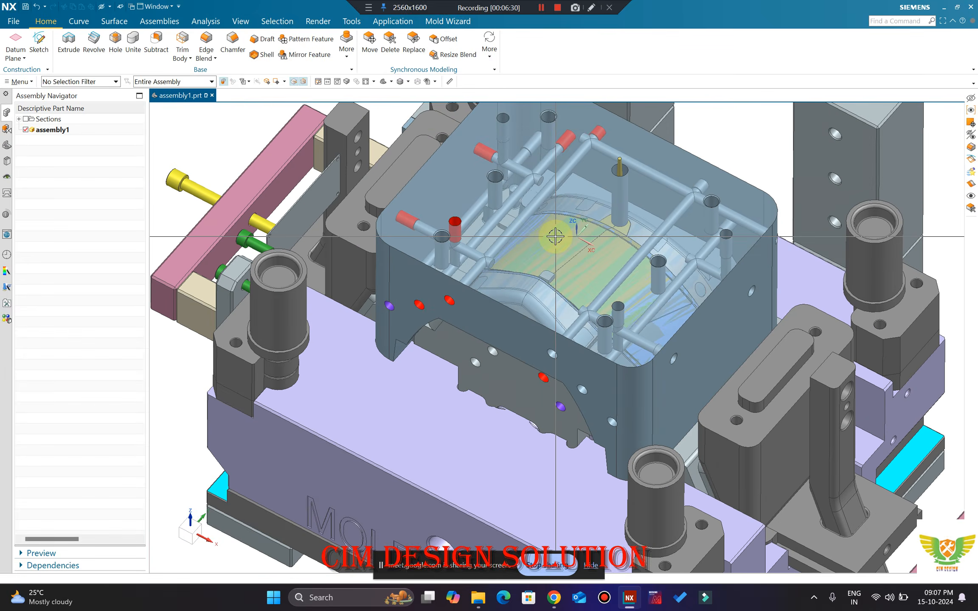
Step: Hide the cavity insert with its cooling channels, the sprue and the yellow moulded part above the core
{"action": "scroll", "coordinate": [479, 175], "scroll_direction": "up", "scroll_amount": 2}
{"action": "left_click", "coordinate": [479, 175]}
{"action": "key", "text": "ctrl+b"}
{"action": "scroll", "coordinate": [703, 167], "scroll_direction": "up", "scroll_amount": 1}
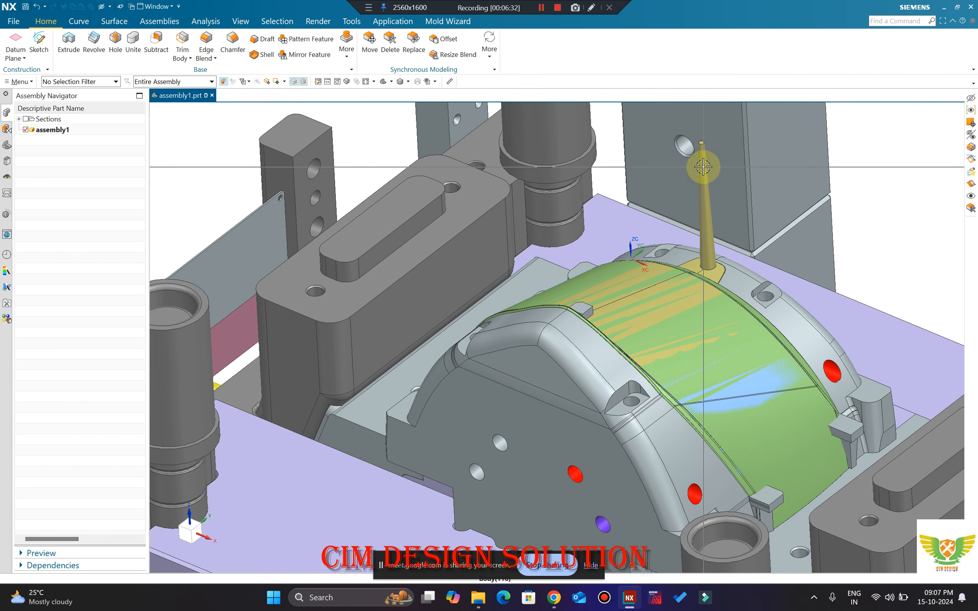
{"action": "key", "text": "ctrl+b"}
{"action": "scroll", "coordinate": [668, 291], "scroll_direction": "up", "scroll_amount": 1}
{"action": "left_click", "coordinate": [668, 290]}
{"action": "key", "text": "ctrl+b"}
{"action": "scroll", "coordinate": [556, 316], "scroll_direction": "up", "scroll_amount": 4}
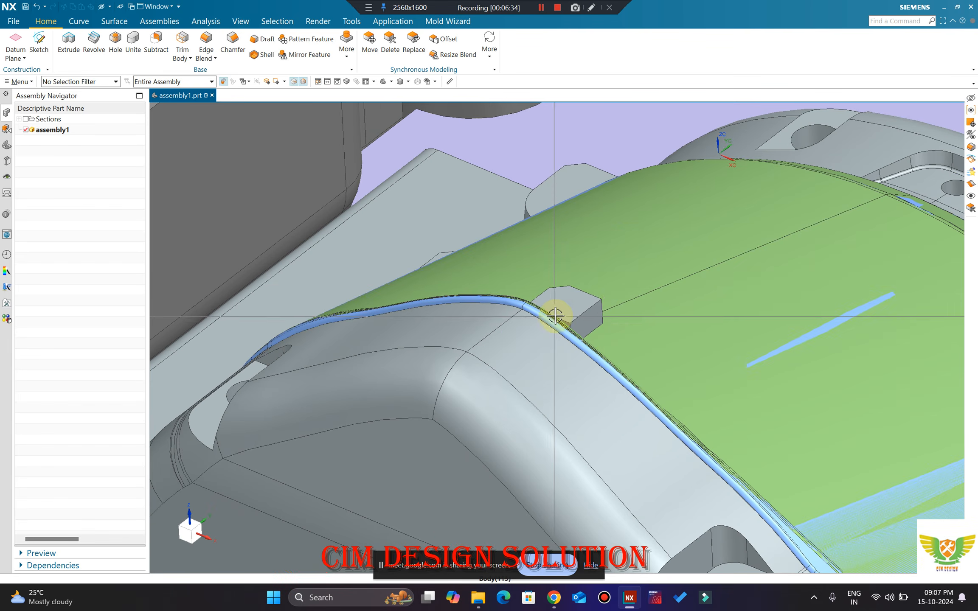
Step: Examine the core half of the mould from the name plate side, including the slider mechanism beside the core
{"action": "scroll", "coordinate": [550, 237], "scroll_direction": "down", "scroll_amount": 7}
{"action": "scroll", "coordinate": [544, 238], "scroll_direction": "down", "scroll_amount": 3}
{"action": "mouse_move", "coordinate": [544, 238]}
{"action": "middle_mouse_down"}
{"action": "mouse_move", "coordinate": [537, 250]}
{"action": "mouse_move", "coordinate": [546, 257]}
{"action": "middle_mouse_up"}
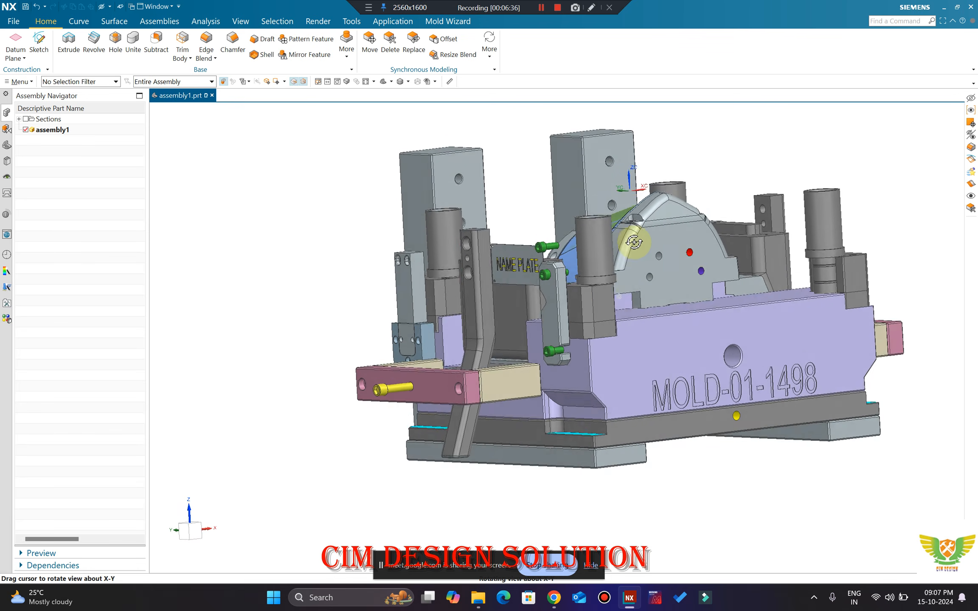
{"action": "scroll", "coordinate": [485, 338], "scroll_direction": "up", "scroll_amount": 3}
{"action": "scroll", "coordinate": [485, 338], "scroll_direction": "up", "scroll_amount": 2}
{"action": "scroll", "coordinate": [480, 190], "scroll_direction": "down", "scroll_amount": 4}
{"action": "middle_click_drag", "start_coordinate": [480, 190], "coordinate": [502, 279]}
{"action": "scroll", "coordinate": [503, 279], "scroll_direction": "up", "scroll_amount": 4}
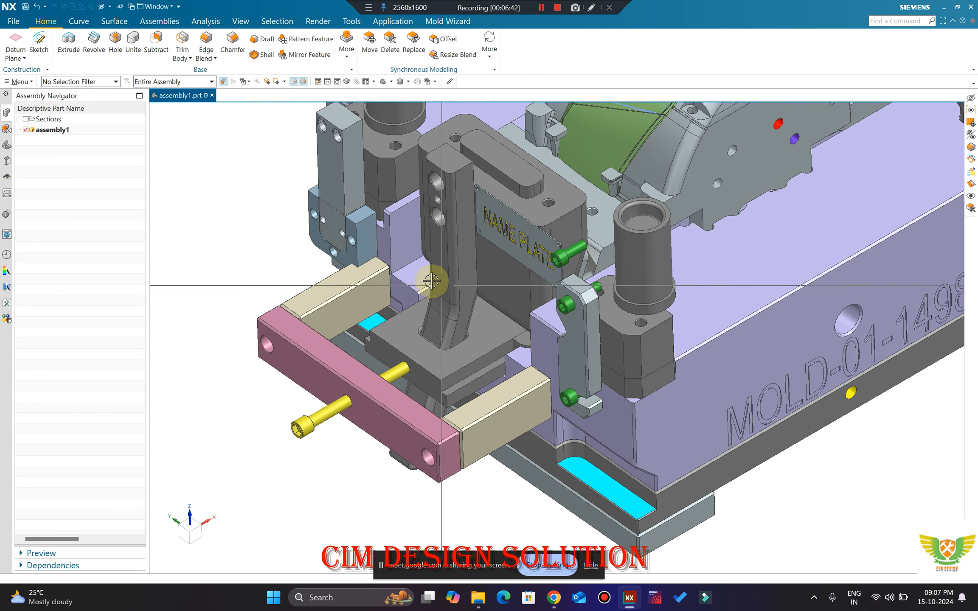
Step: Examine the bent dog-leg cam, the block it passes through and the locking block with the name plate
{"action": "scroll", "coordinate": [431, 281], "scroll_direction": "down", "scroll_amount": 2}
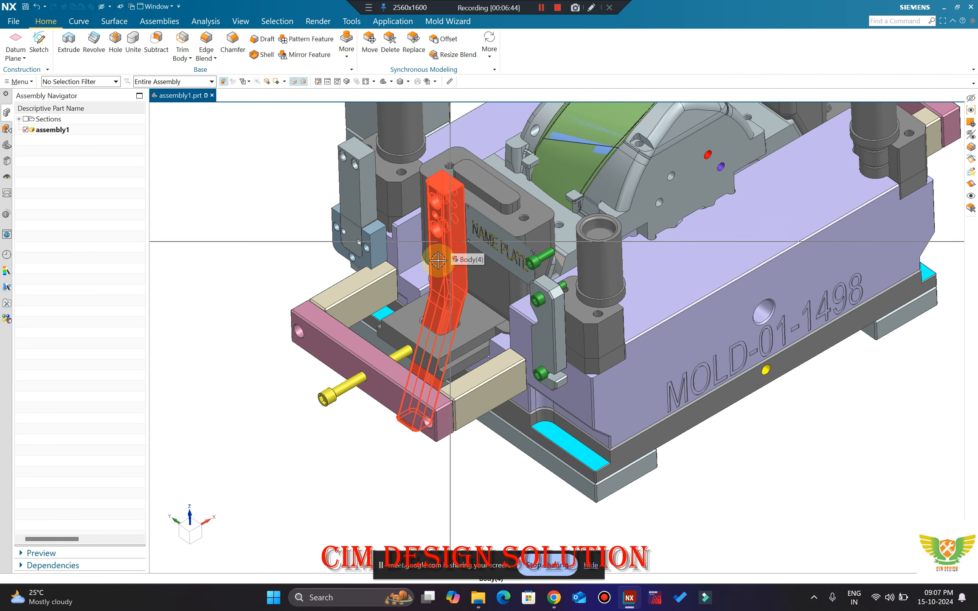
{"action": "scroll", "coordinate": [438, 260], "scroll_direction": "up", "scroll_amount": 1}
{"action": "middle_click_drag", "start_coordinate": [443, 254], "coordinate": [447, 260]}
{"action": "scroll", "coordinate": [447, 279], "scroll_direction": "up", "scroll_amount": 3}
{"action": "scroll", "coordinate": [448, 279], "scroll_direction": "down", "scroll_amount": 4}
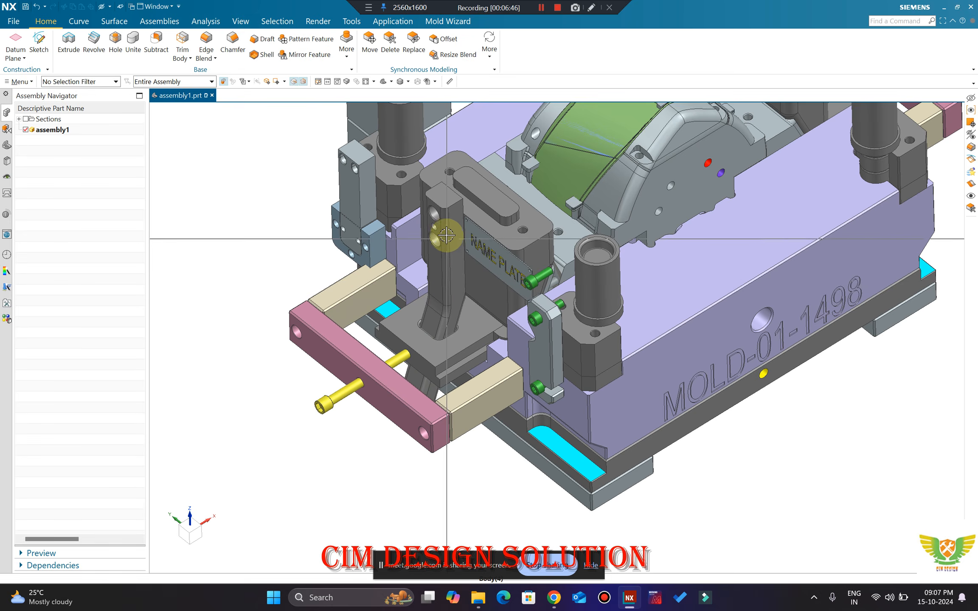
{"action": "scroll", "coordinate": [446, 235], "scroll_direction": "up", "scroll_amount": 1}
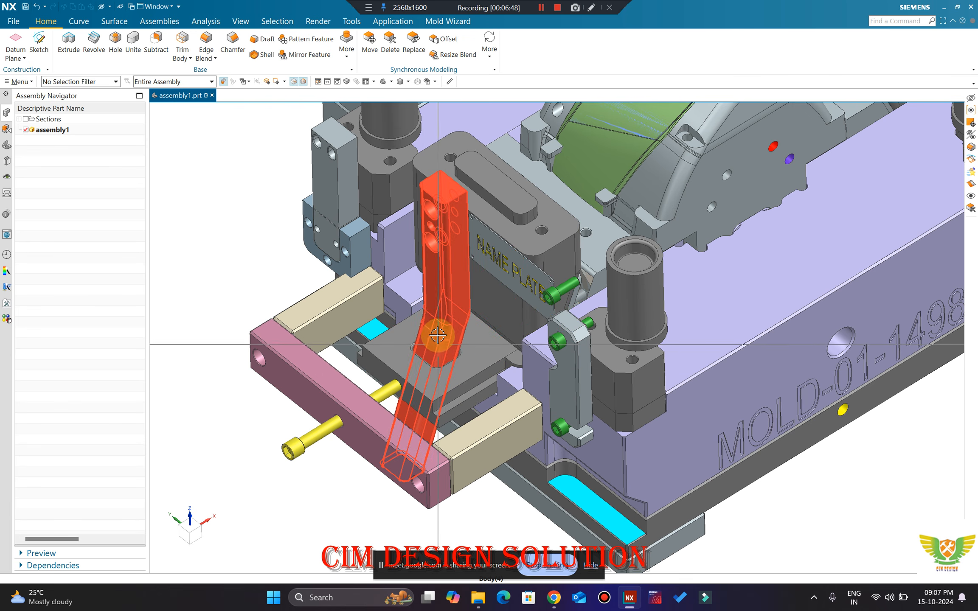
{"action": "scroll", "coordinate": [429, 238], "scroll_direction": "up", "scroll_amount": 1}
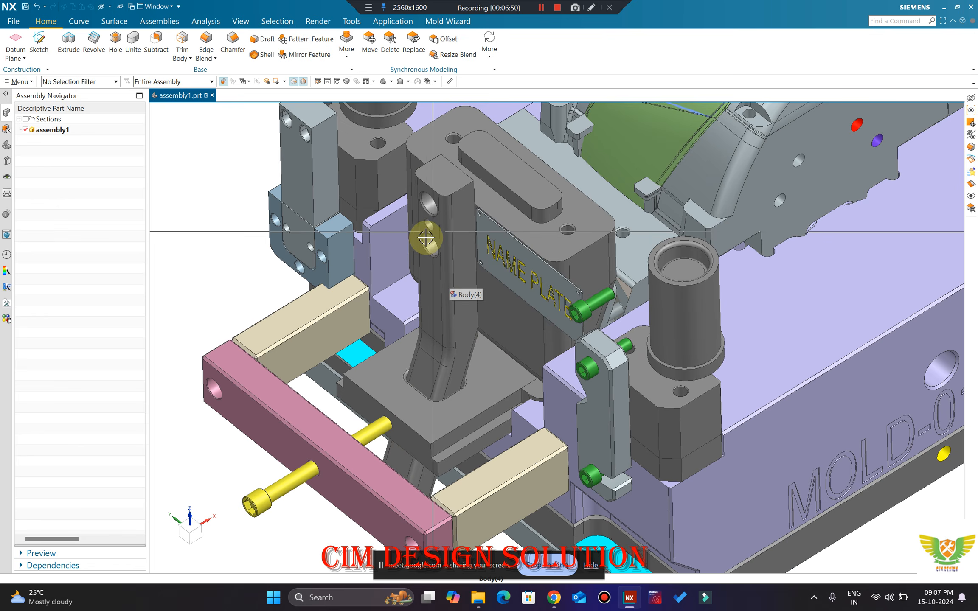
{"action": "scroll", "coordinate": [441, 276], "scroll_direction": "down", "scroll_amount": 2}
{"action": "mouse_move", "coordinate": [445, 278]}
{"action": "middle_mouse_down"}
{"action": "mouse_move", "coordinate": [437, 261]}
{"action": "mouse_move", "coordinate": [432, 312]}
{"action": "mouse_move", "coordinate": [443, 326]}
{"action": "mouse_move", "coordinate": [441, 276]}
{"action": "middle_mouse_up"}
{"action": "scroll", "coordinate": [416, 213], "scroll_direction": "up", "scroll_amount": 2}
{"action": "scroll", "coordinate": [417, 259], "scroll_direction": "down", "scroll_amount": 3}
{"action": "scroll", "coordinate": [444, 252], "scroll_direction": "up", "scroll_amount": 3}
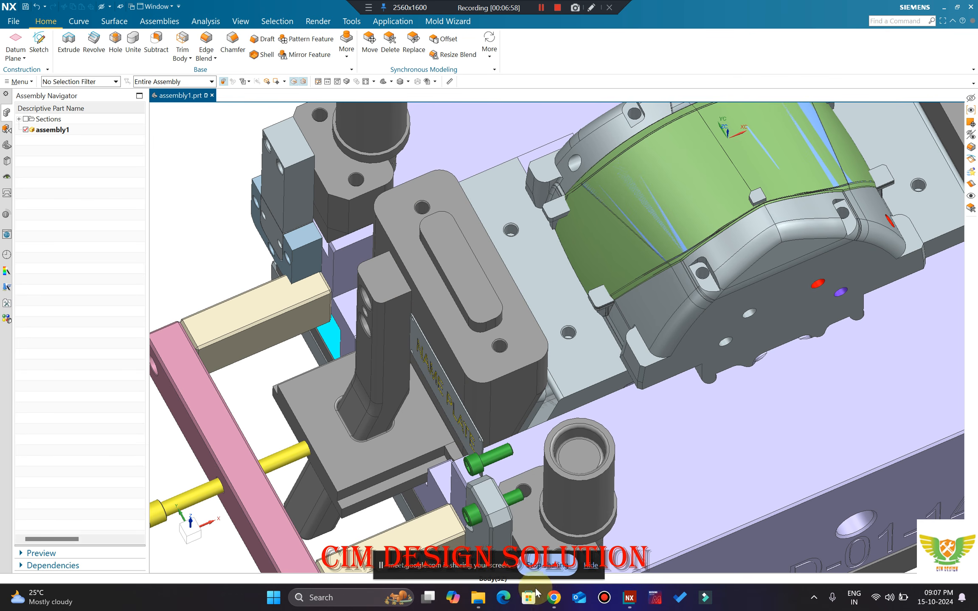
Step: Open the Google Meet call, admit the waiting participant and minimise the browser to return to NX
{"action": "left_click", "coordinate": [551, 599]}
{"action": "left_click", "coordinate": [486, 552]}
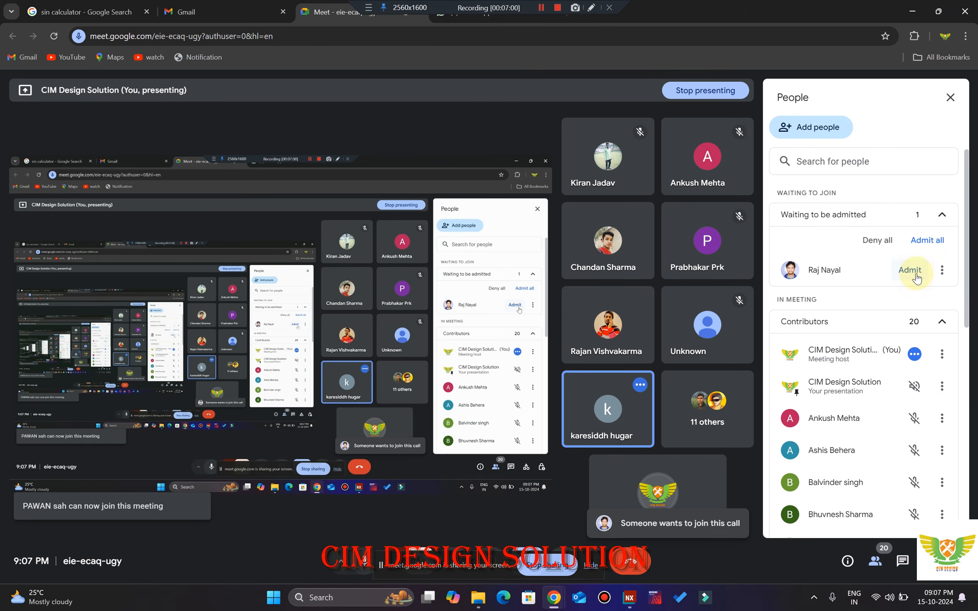
{"action": "left_click", "coordinate": [916, 276]}
{"action": "left_click", "coordinate": [911, 12]}
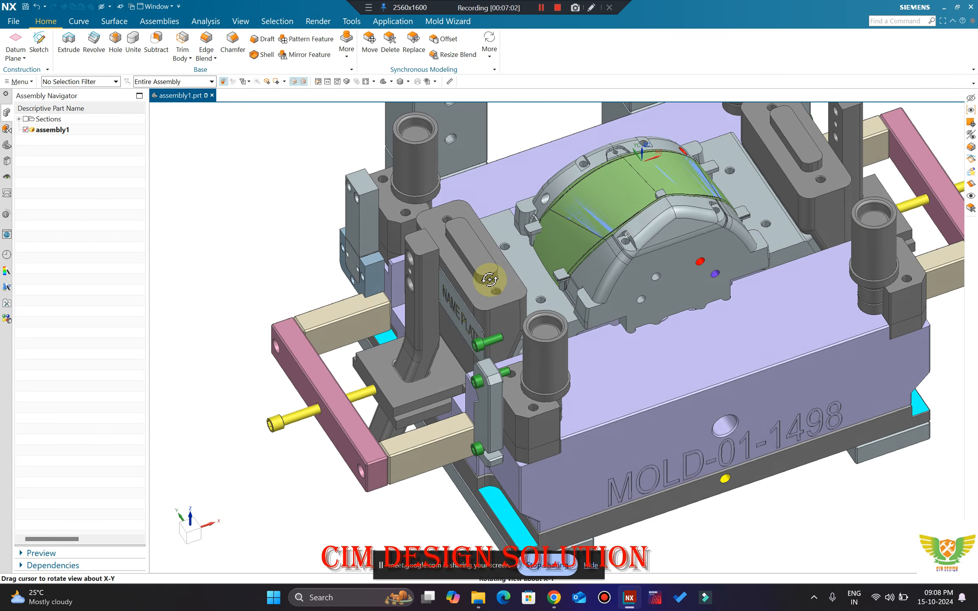
Step: Hide the locking block, its name plate and its six-hole wear plate to expose the transparent slider
{"action": "scroll", "coordinate": [470, 289], "scroll_direction": "up", "scroll_amount": 4}
{"action": "scroll", "coordinate": [488, 234], "scroll_direction": "up", "scroll_amount": 2}
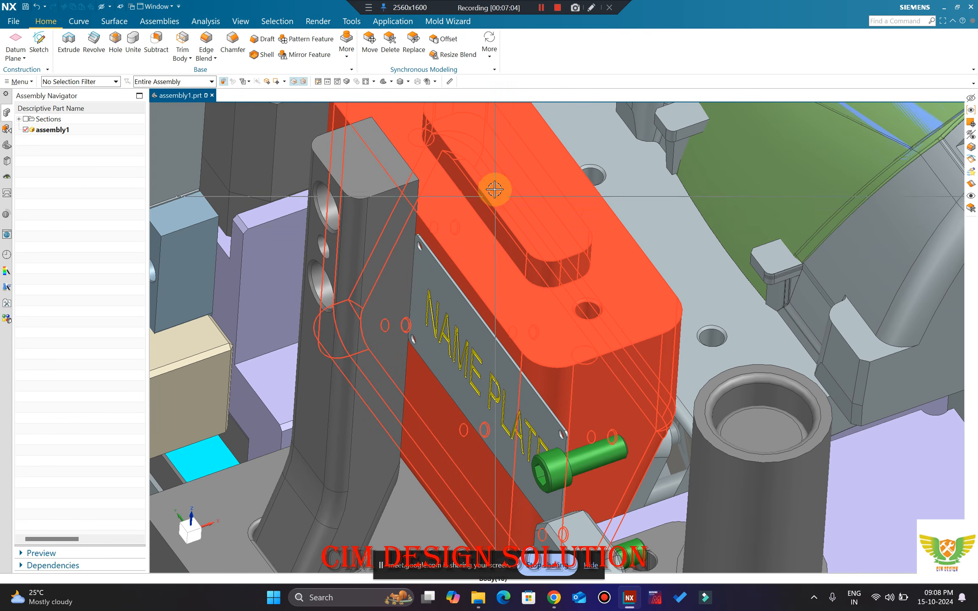
{"action": "key", "text": "ctrl+b"}
{"action": "scroll", "coordinate": [424, 286], "scroll_direction": "down", "scroll_amount": 5}
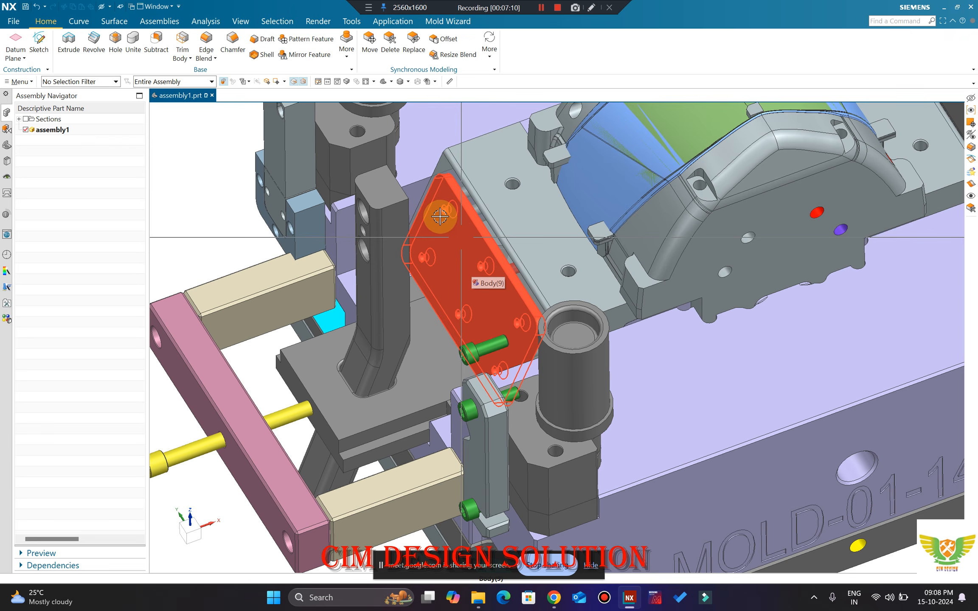
{"action": "scroll", "coordinate": [440, 217], "scroll_direction": "down", "scroll_amount": 4}
{"action": "scroll", "coordinate": [467, 270], "scroll_direction": "up", "scroll_amount": 6}
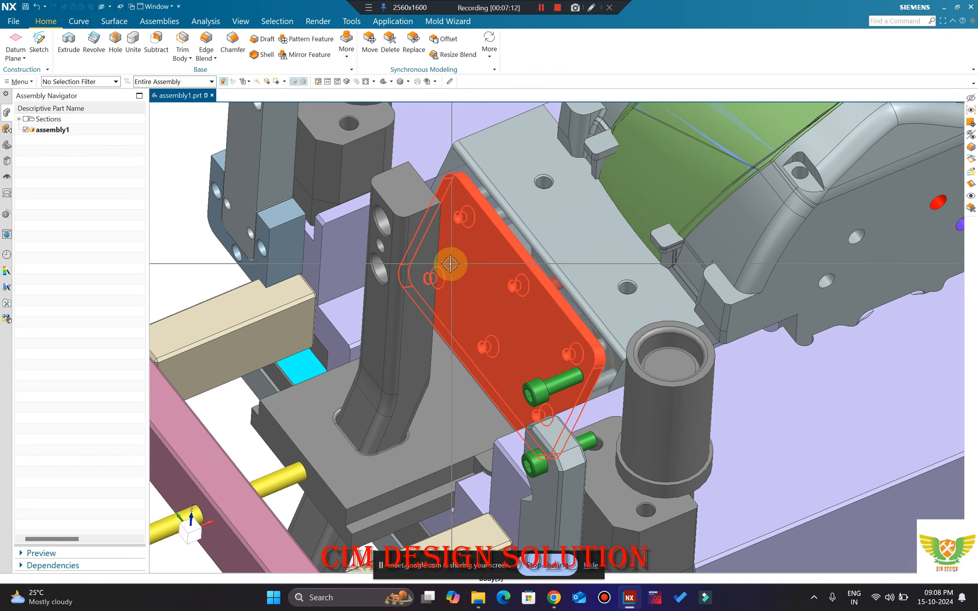
{"action": "scroll", "coordinate": [450, 264], "scroll_direction": "down", "scroll_amount": 3}
{"action": "scroll", "coordinate": [454, 268], "scroll_direction": "up", "scroll_amount": 5}
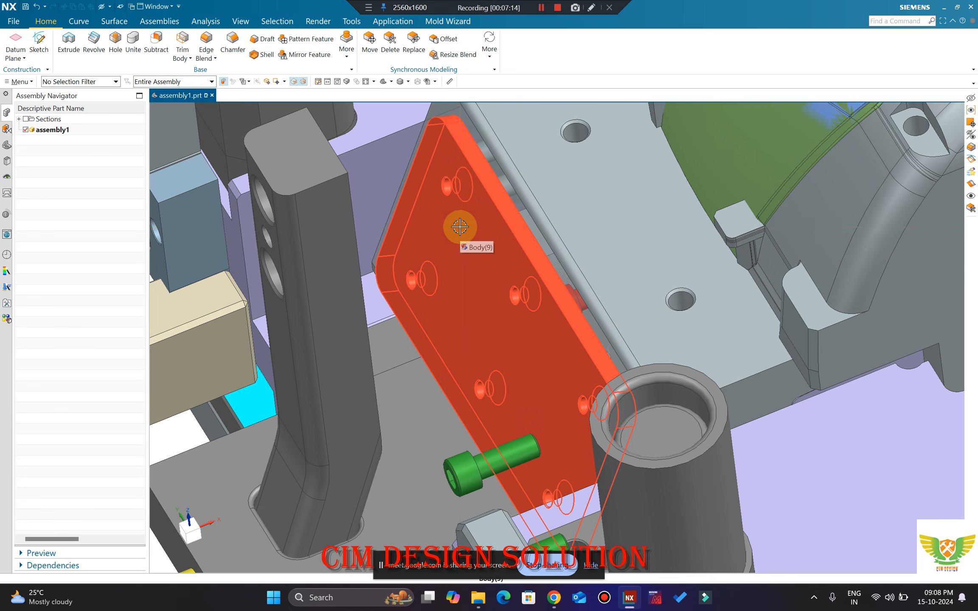
{"action": "scroll", "coordinate": [460, 227], "scroll_direction": "down", "scroll_amount": 5}
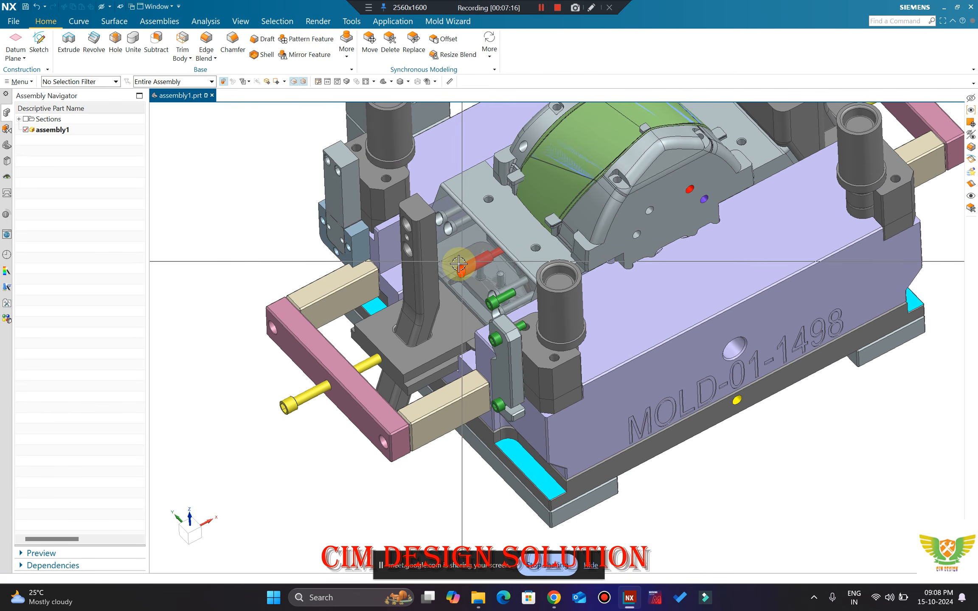
Step: Swap the display to the hidden bodies and examine the locking block projecting below the cavity plate
{"action": "scroll", "coordinate": [450, 268], "scroll_direction": "down", "scroll_amount": 4}
{"action": "scroll", "coordinate": [445, 263], "scroll_direction": "up", "scroll_amount": 3}
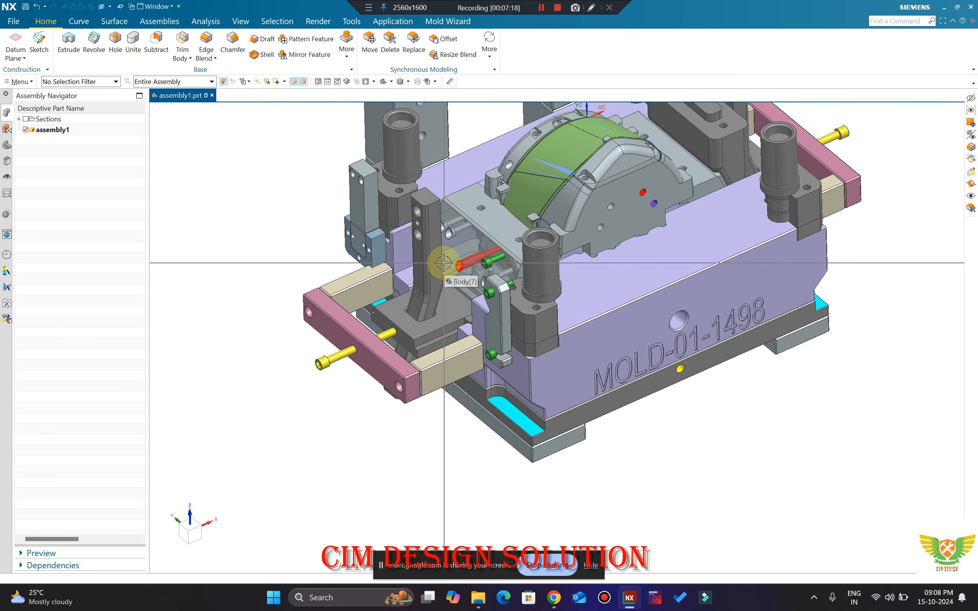
{"action": "middle_click_drag", "start_coordinate": [443, 263], "coordinate": [424, 189]}
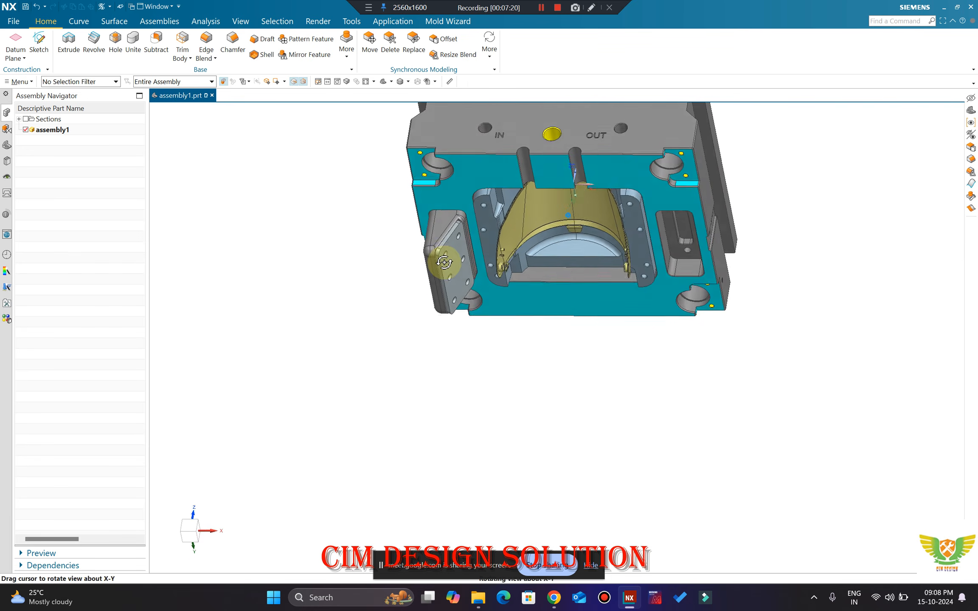
{"action": "middle_click_drag", "start_coordinate": [444, 262], "coordinate": [444, 271]}
{"action": "scroll", "coordinate": [443, 241], "scroll_direction": "up", "scroll_amount": 4}
{"action": "scroll", "coordinate": [492, 250], "scroll_direction": "down", "scroll_amount": 3}
{"action": "middle_click_drag", "start_coordinate": [500, 257], "coordinate": [574, 282]}
{"action": "scroll", "coordinate": [550, 220], "scroll_direction": "up", "scroll_amount": 4}
{"action": "scroll", "coordinate": [543, 210], "scroll_direction": "down", "scroll_amount": 4}
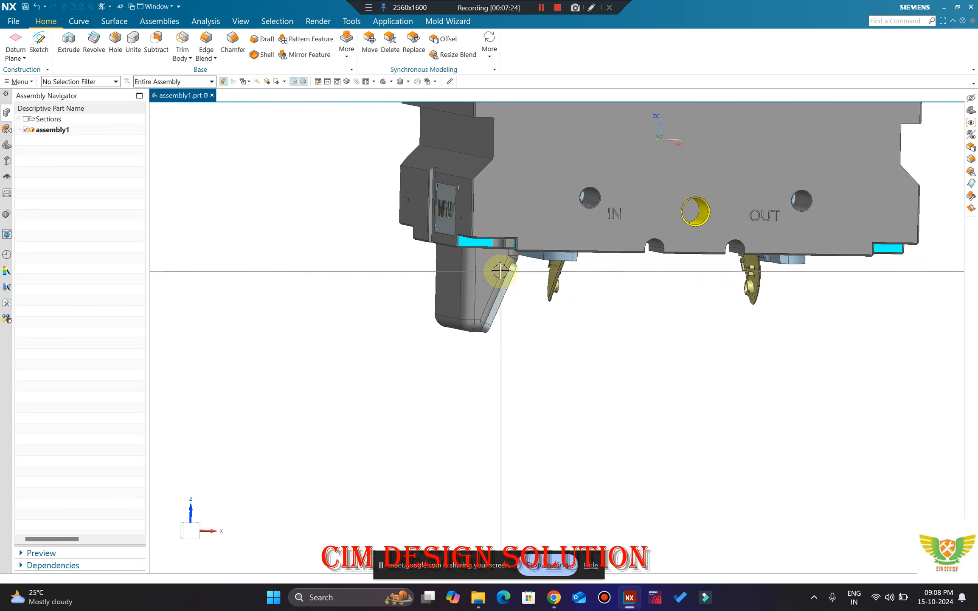
Step: Examine the locking block's sloped face and the six-hole wear plate mounted on it from below
{"action": "middle_click_drag", "start_coordinate": [500, 272], "coordinate": [441, 257]}
{"action": "scroll", "coordinate": [455, 256], "scroll_direction": "up", "scroll_amount": 4}
{"action": "scroll", "coordinate": [455, 255], "scroll_direction": "down", "scroll_amount": 4}
{"action": "scroll", "coordinate": [443, 240], "scroll_direction": "up", "scroll_amount": 3}
{"action": "scroll", "coordinate": [512, 285], "scroll_direction": "up", "scroll_amount": 2}
{"action": "scroll", "coordinate": [456, 244], "scroll_direction": "down", "scroll_amount": 4}
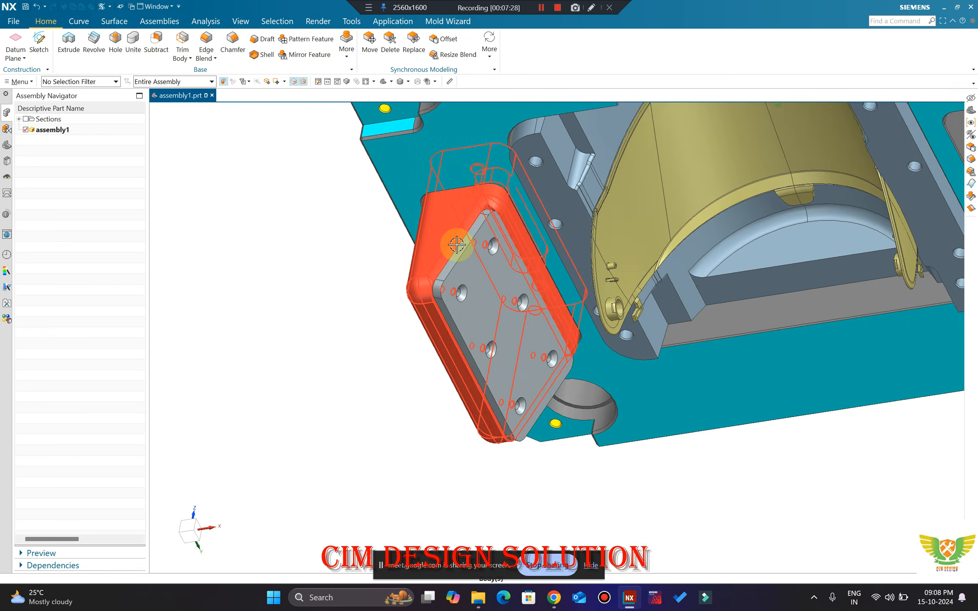
{"action": "scroll", "coordinate": [456, 249], "scroll_direction": "up", "scroll_amount": 2}
{"action": "scroll", "coordinate": [447, 255], "scroll_direction": "down", "scroll_amount": 4}
{"action": "middle_click_drag", "start_coordinate": [446, 255], "coordinate": [478, 307]}
{"action": "scroll", "coordinate": [478, 307], "scroll_direction": "up", "scroll_amount": 3}
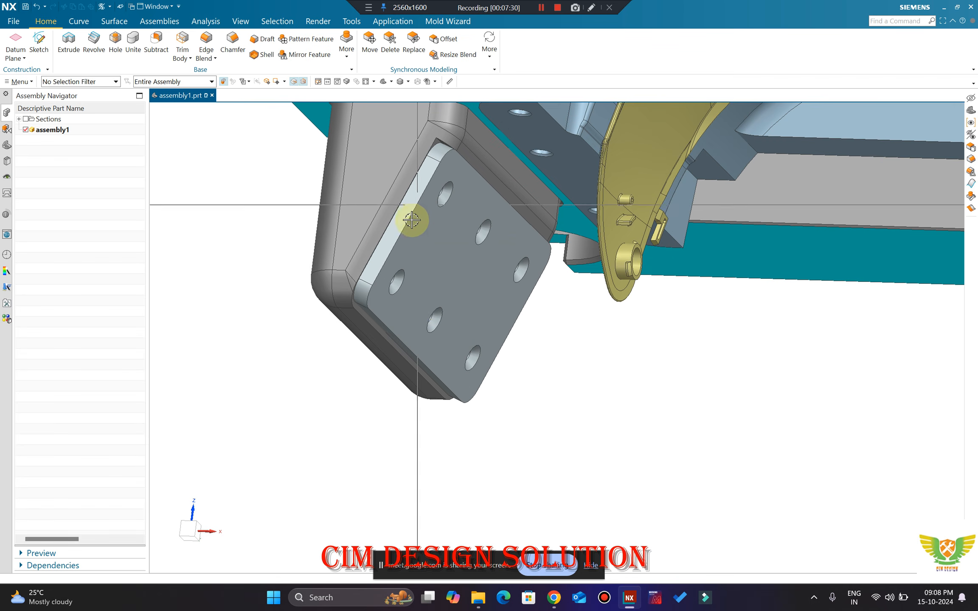
{"action": "scroll", "coordinate": [501, 324], "scroll_direction": "down", "scroll_amount": 4}
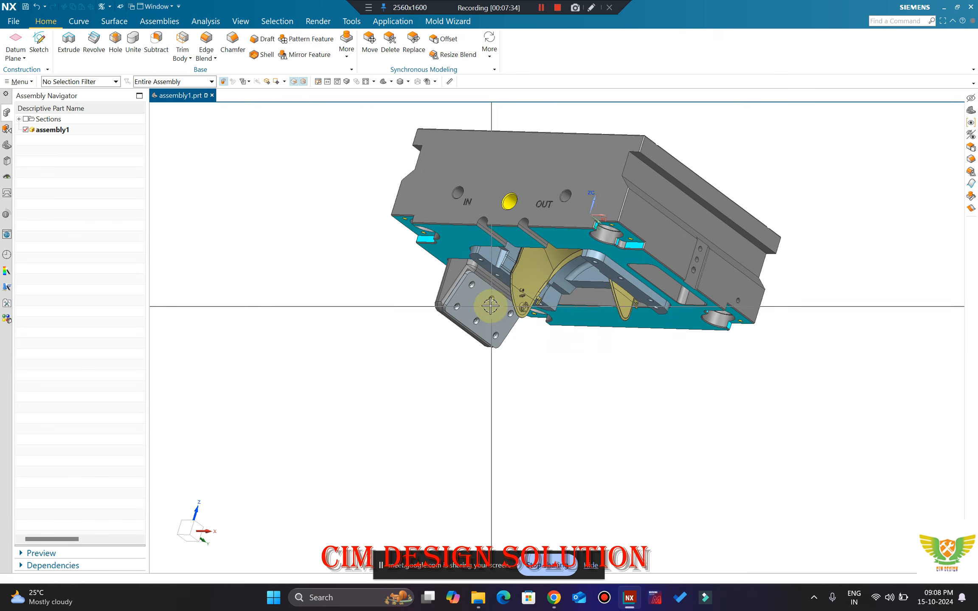
Step: Inspect the wear plate's angle relative to the cavity half and swap the display back to the core half
{"action": "scroll", "coordinate": [490, 306], "scroll_direction": "up", "scroll_amount": 5}
{"action": "scroll", "coordinate": [379, 262], "scroll_direction": "down", "scroll_amount": 5}
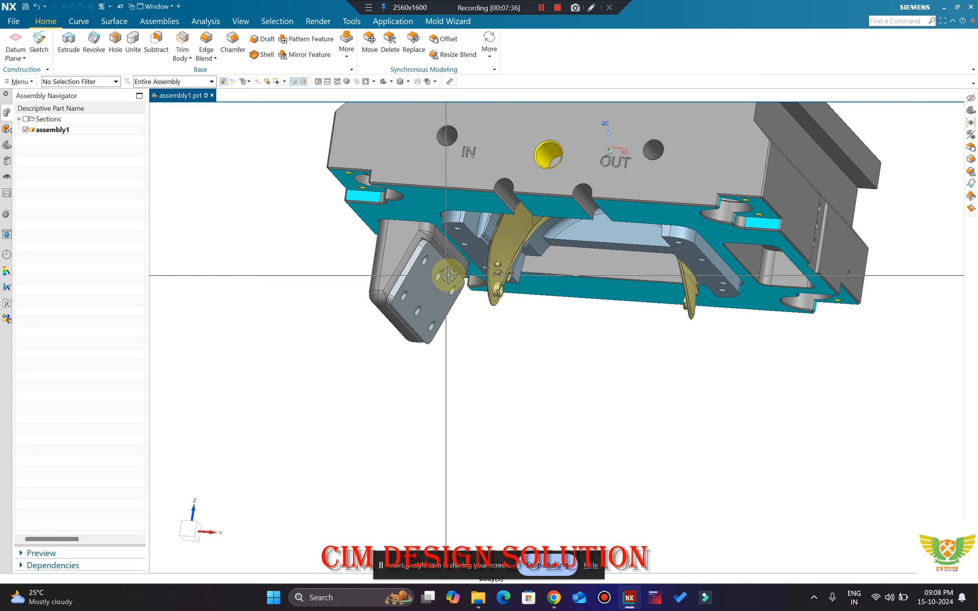
{"action": "middle_click_drag", "start_coordinate": [447, 335], "coordinate": [457, 371]}
{"action": "scroll", "coordinate": [459, 200], "scroll_direction": "up", "scroll_amount": 2}
{"action": "scroll", "coordinate": [456, 371], "scroll_direction": "up", "scroll_amount": 3}
{"action": "scroll", "coordinate": [447, 342], "scroll_direction": "down", "scroll_amount": 4}
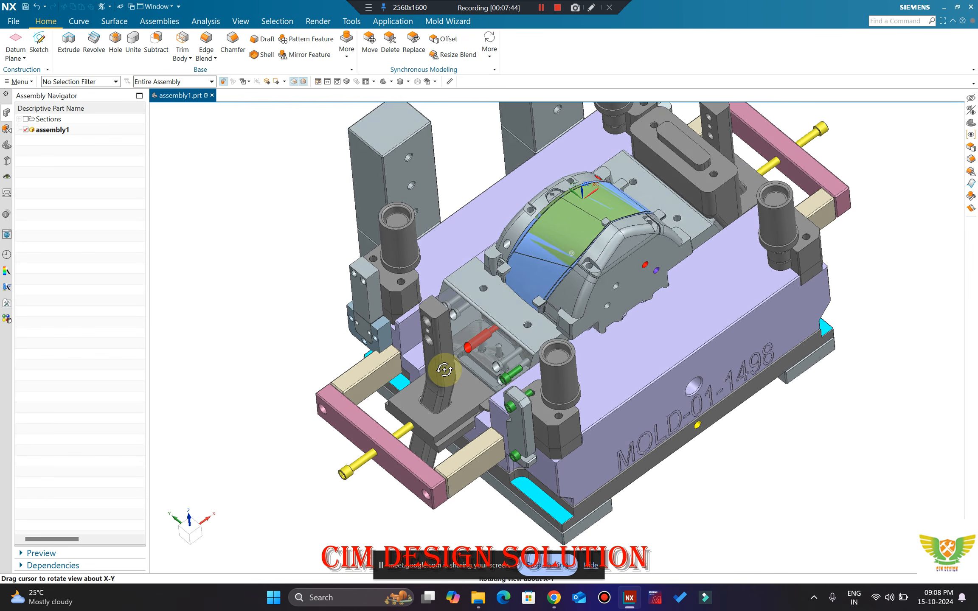
Step: Examine the exposed slider together with the dog-leg cam and the pink crossbar at the mould's side
{"action": "scroll", "coordinate": [447, 361], "scroll_direction": "up", "scroll_amount": 3}
{"action": "scroll", "coordinate": [440, 276], "scroll_direction": "up", "scroll_amount": 2}
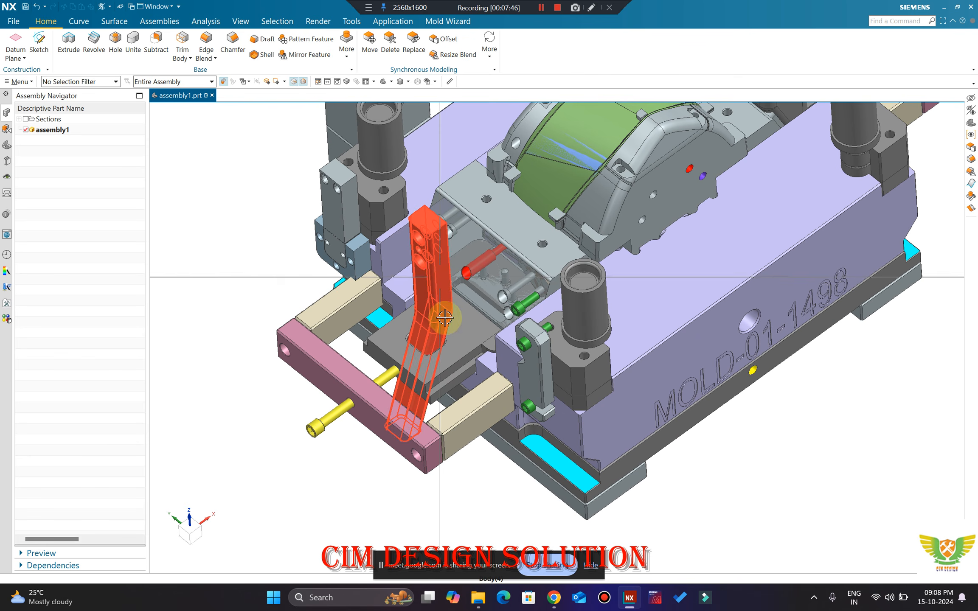
{"action": "scroll", "coordinate": [445, 318], "scroll_direction": "up", "scroll_amount": 2}
{"action": "scroll", "coordinate": [484, 329], "scroll_direction": "down", "scroll_amount": 4}
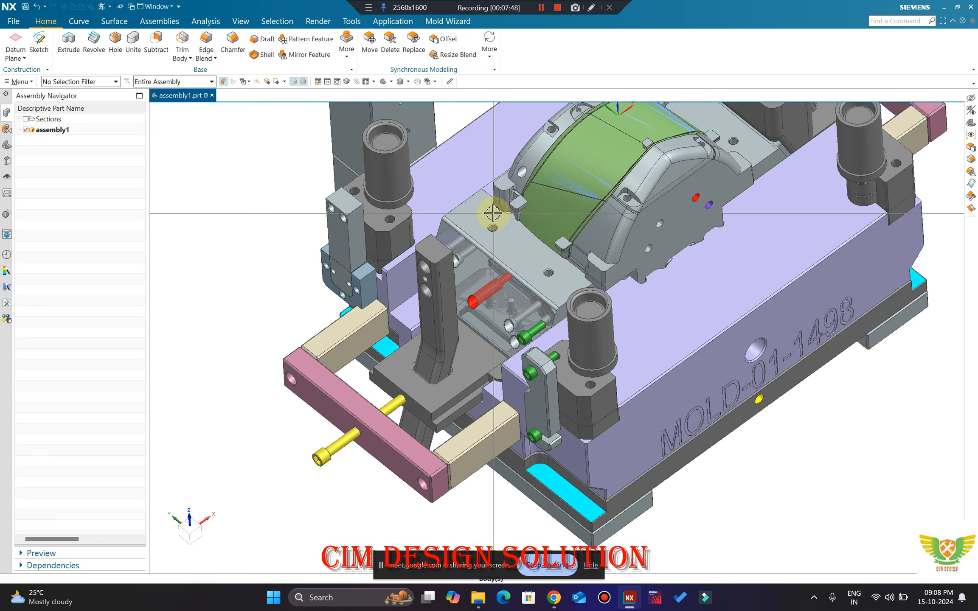
{"action": "scroll", "coordinate": [484, 249], "scroll_direction": "up", "scroll_amount": 5}
{"action": "scroll", "coordinate": [484, 248], "scroll_direction": "down", "scroll_amount": 4}
{"action": "scroll", "coordinate": [374, 394], "scroll_direction": "up", "scroll_amount": 5}
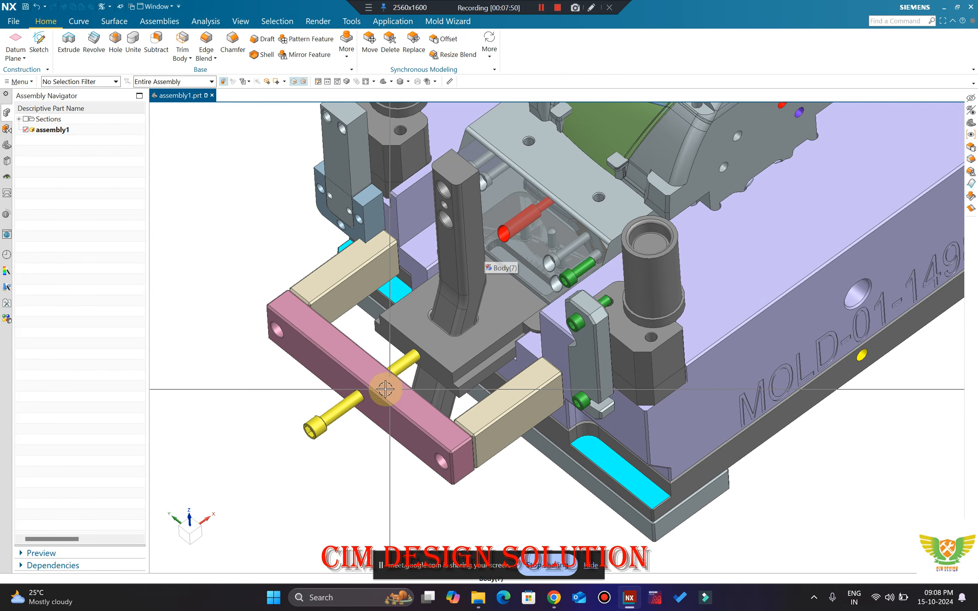
{"action": "scroll", "coordinate": [415, 312], "scroll_direction": "down", "scroll_amount": 4}
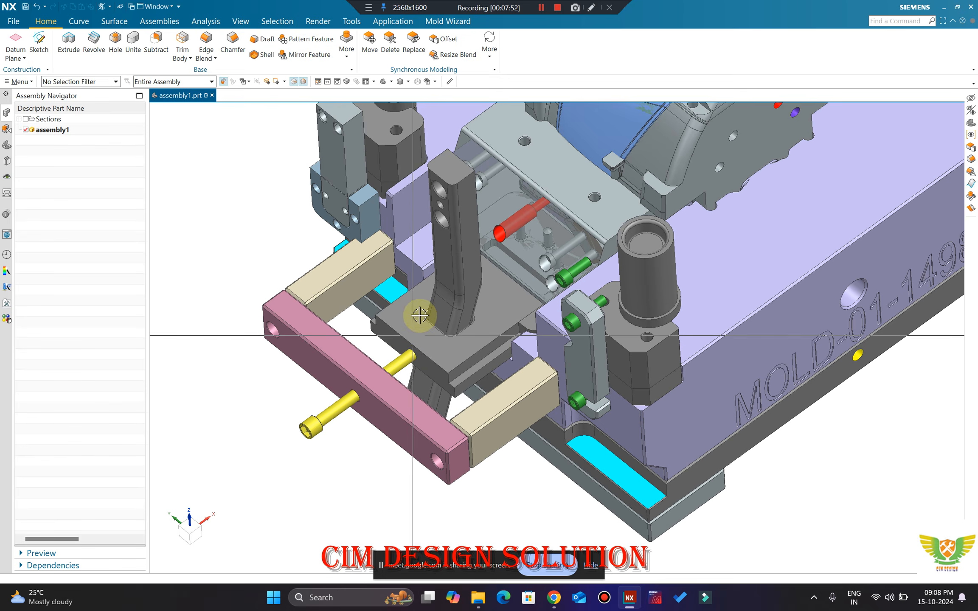
{"action": "scroll", "coordinate": [485, 281], "scroll_direction": "up", "scroll_amount": 5}
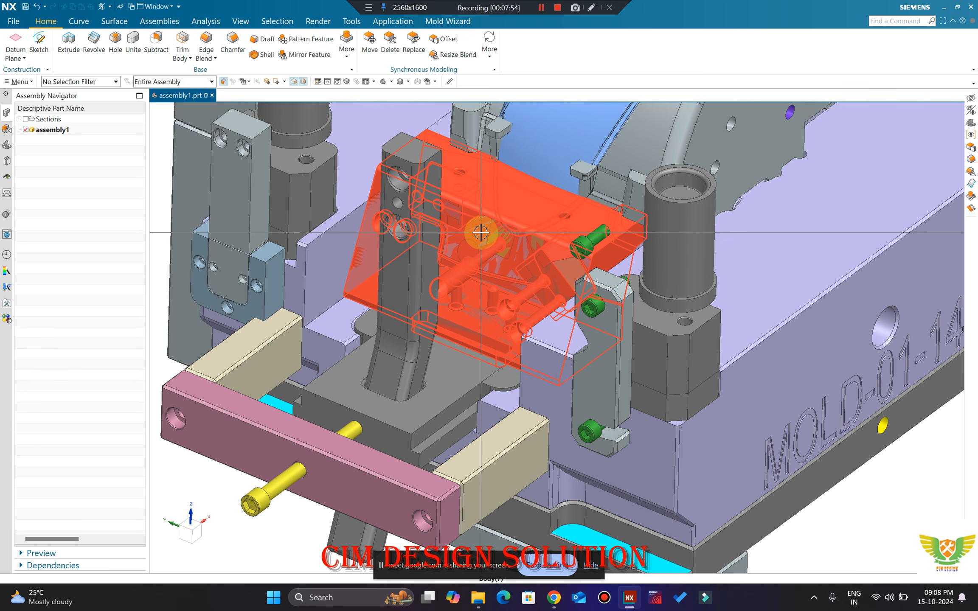
Step: Hide the core plate and the slider, and swap the display to the hidden bodies
{"action": "left_click", "coordinate": [536, 377]}
{"action": "key", "text": "ctrl+b"}
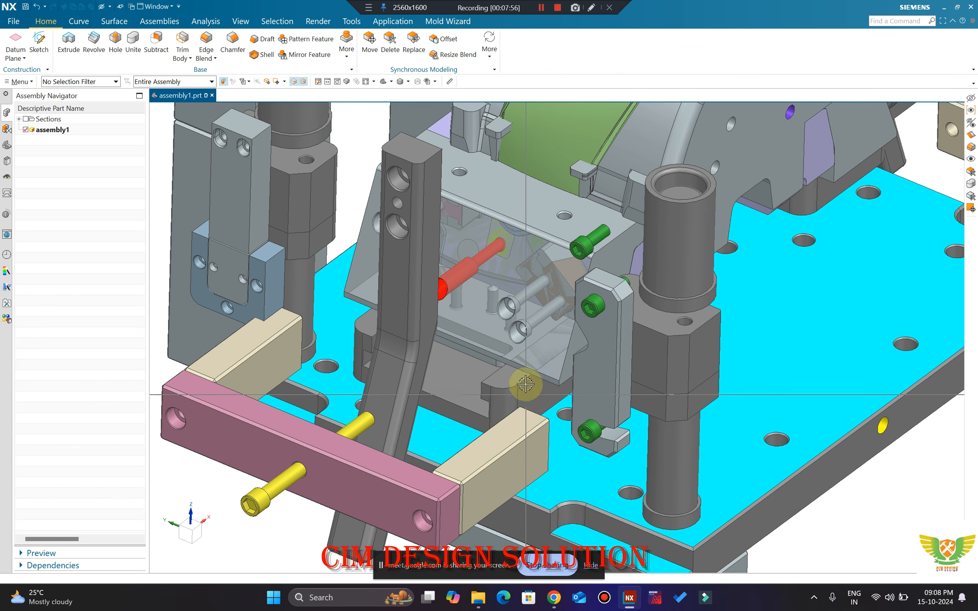
{"action": "middle_click_drag", "start_coordinate": [448, 444], "coordinate": [508, 389]}
{"action": "scroll", "coordinate": [507, 389], "scroll_direction": "down", "scroll_amount": 2}
{"action": "left_click", "coordinate": [555, 292]}
{"action": "key", "text": "ctrl+b"}
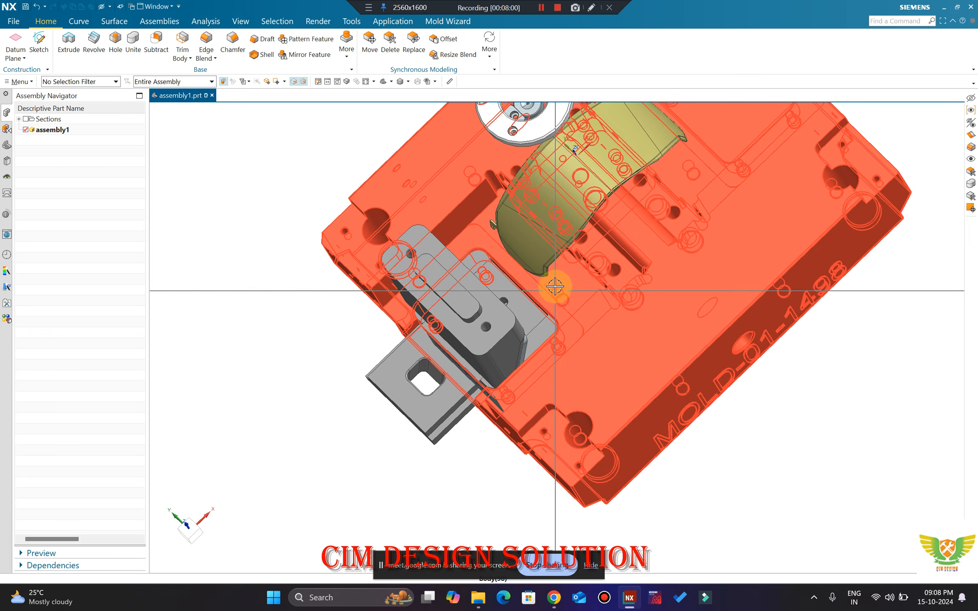
Step: Hide the slider and the yellow part to expose the slotted plate lying on the core plate
{"action": "middle_click_drag", "start_coordinate": [555, 290], "coordinate": [420, 276]}
{"action": "scroll", "coordinate": [530, 284], "scroll_direction": "up", "scroll_amount": 4}
{"action": "scroll", "coordinate": [507, 312], "scroll_direction": "down", "scroll_amount": 3}
{"action": "left_click", "coordinate": [467, 332]}
{"action": "key", "text": "ctrl+b"}
{"action": "scroll", "coordinate": [463, 330], "scroll_direction": "up", "scroll_amount": 5}
{"action": "scroll", "coordinate": [447, 312], "scroll_direction": "down", "scroll_amount": 3}
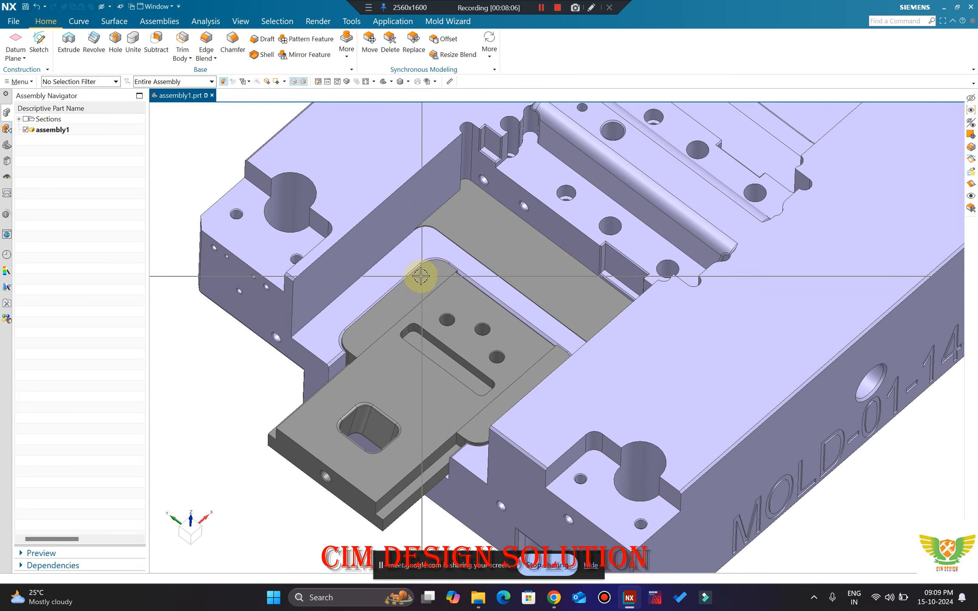
Step: Hide the slotted plate to expose the rectangular pocket in the core plate
{"action": "scroll", "coordinate": [421, 276], "scroll_direction": "up", "scroll_amount": 2}
{"action": "key", "text": "ctrl+b"}
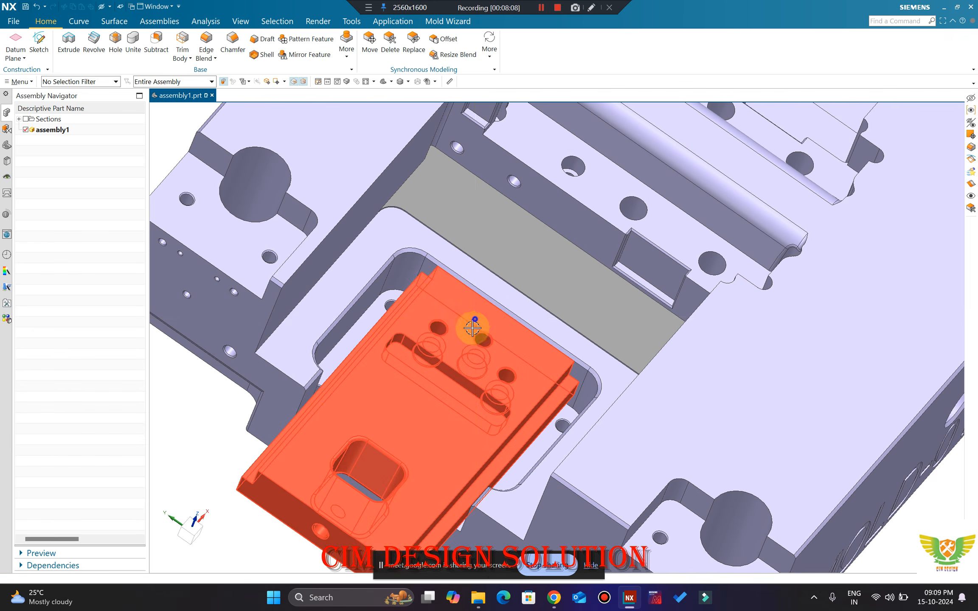
{"action": "left_click", "coordinate": [472, 327]}
{"action": "key", "text": "ctrl+b"}
{"action": "scroll", "coordinate": [475, 377], "scroll_direction": "up", "scroll_amount": 2}
{"action": "scroll", "coordinate": [447, 371], "scroll_direction": "down", "scroll_amount": 5}
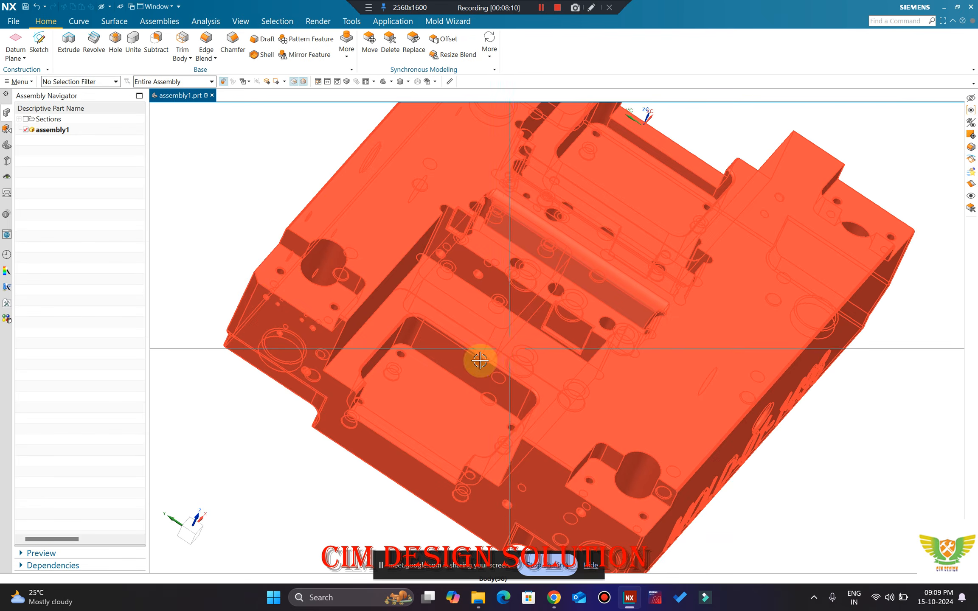
Step: Examine the core plate's rectangular pocket, its screw holes and the grey plate set behind it
{"action": "scroll", "coordinate": [459, 376], "scroll_direction": "up", "scroll_amount": 5}
{"action": "middle_click_drag", "start_coordinate": [472, 347], "coordinate": [554, 385]}
{"action": "scroll", "coordinate": [554, 385], "scroll_direction": "down", "scroll_amount": 5}
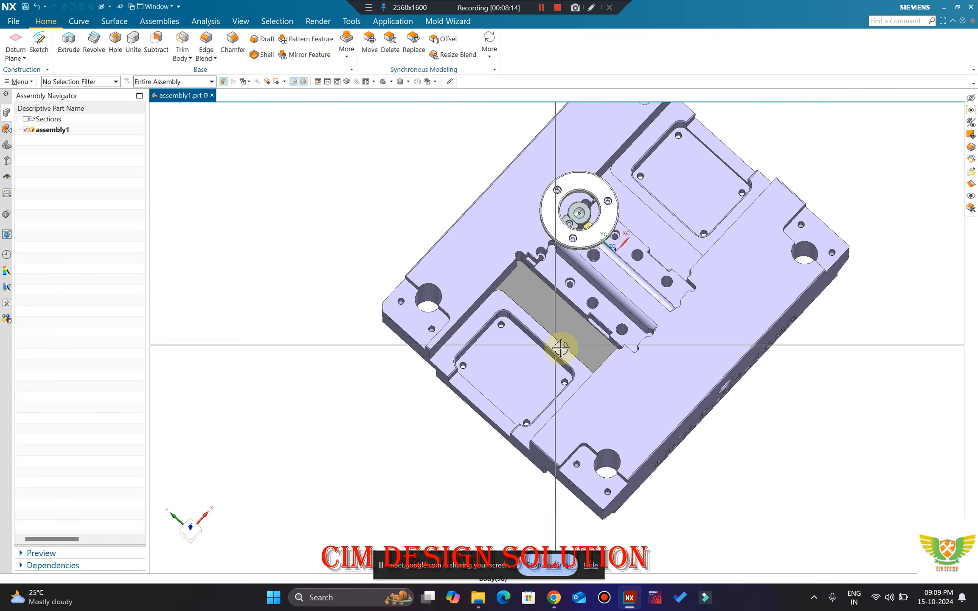
{"action": "scroll", "coordinate": [560, 339], "scroll_direction": "up", "scroll_amount": 5}
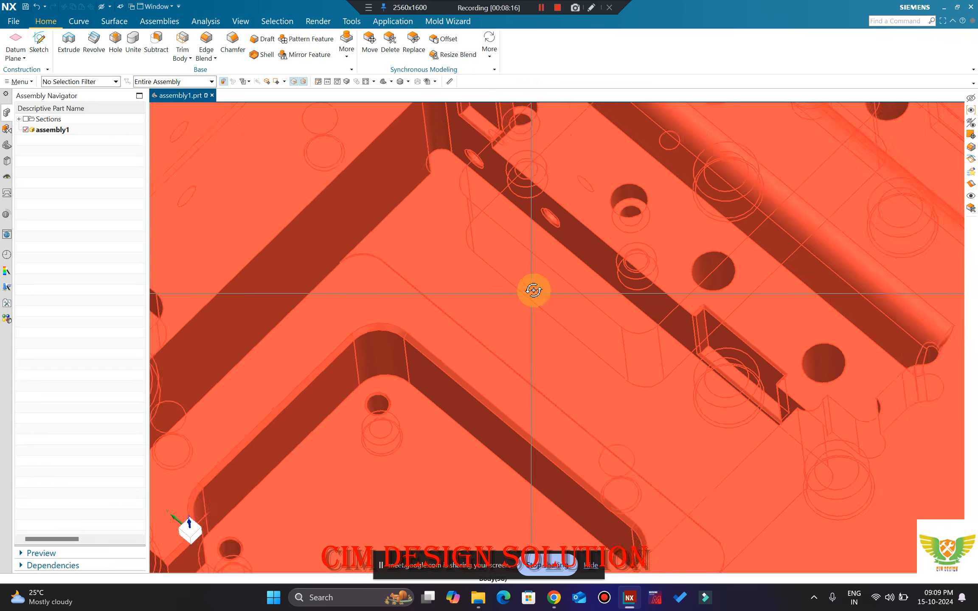
{"action": "scroll", "coordinate": [531, 290], "scroll_direction": "down", "scroll_amount": 2}
{"action": "middle_click_drag", "start_coordinate": [531, 290], "coordinate": [511, 342]}
{"action": "scroll", "coordinate": [539, 306], "scroll_direction": "down", "scroll_amount": 4}
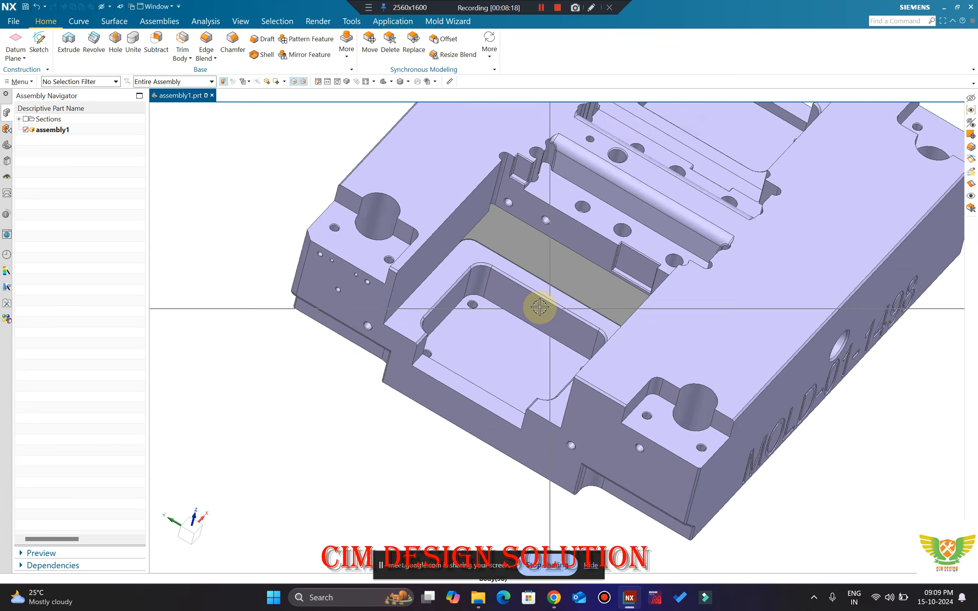
Step: Bring the complete mould back on display and inspect the slotted plate, cam and crossbar at its side
{"action": "middle_click_drag", "start_coordinate": [539, 305], "coordinate": [372, 364]}
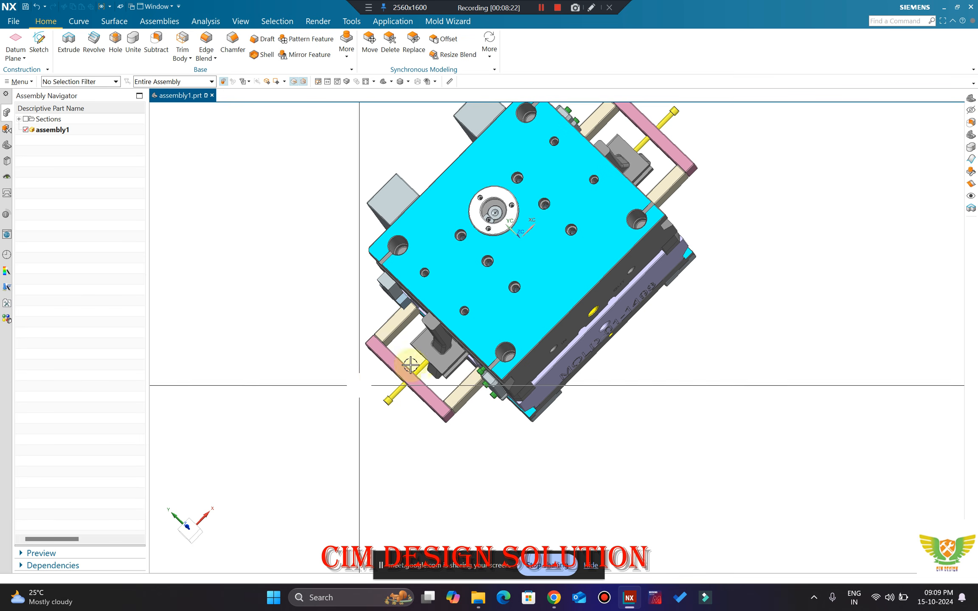
{"action": "scroll", "coordinate": [436, 389], "scroll_direction": "up", "scroll_amount": 5}
{"action": "scroll", "coordinate": [472, 304], "scroll_direction": "down", "scroll_amount": 3}
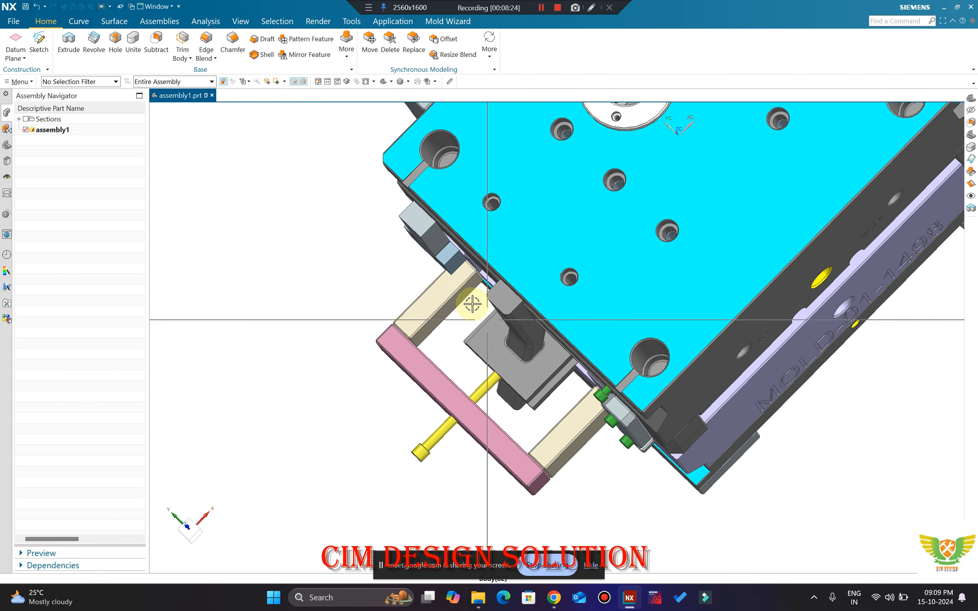
Step: Return the display to the isolated core plate and examine the pocket from the front and at an angle
{"action": "middle_click_drag", "start_coordinate": [518, 350], "coordinate": [513, 323]}
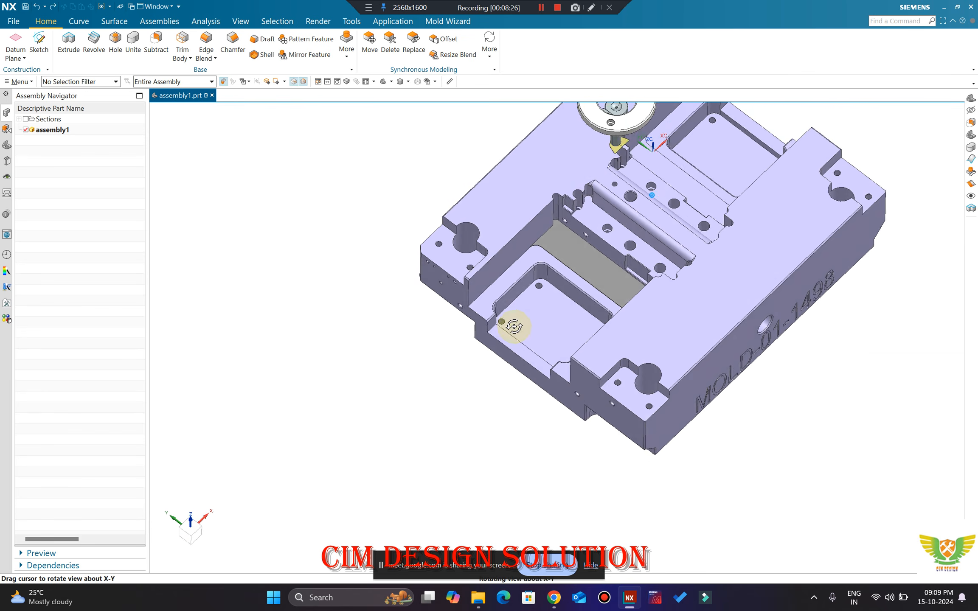
{"action": "scroll", "coordinate": [558, 293], "scroll_direction": "up", "scroll_amount": 5}
{"action": "scroll", "coordinate": [557, 293], "scroll_direction": "down", "scroll_amount": 8}
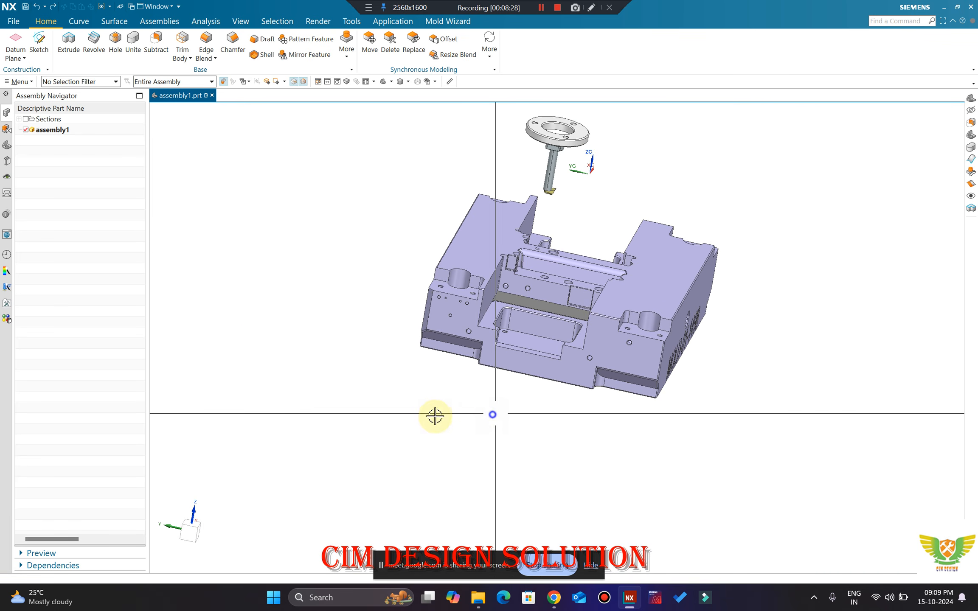
{"action": "scroll", "coordinate": [566, 335], "scroll_direction": "up", "scroll_amount": 5}
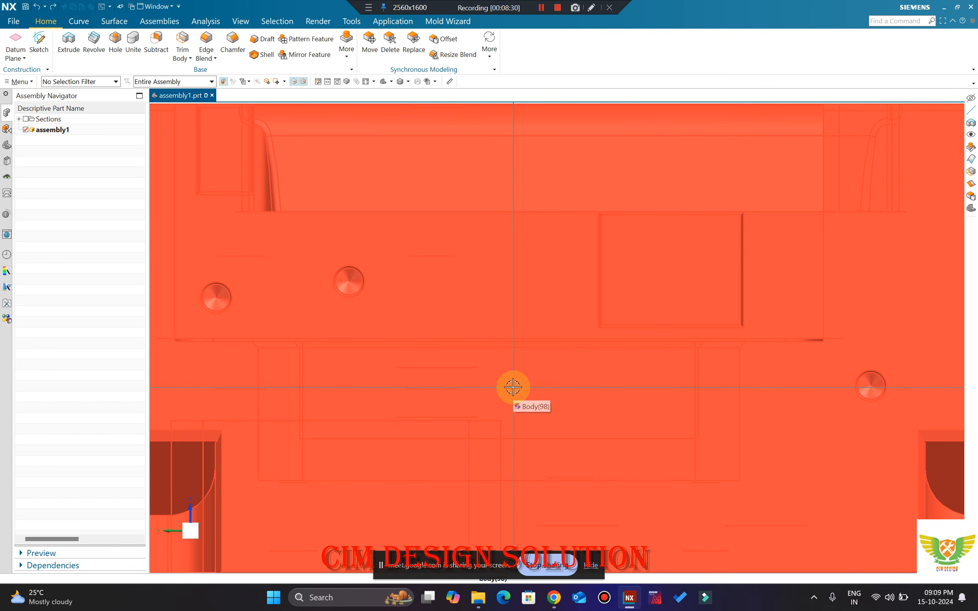
{"action": "middle_click_drag", "start_coordinate": [495, 391], "coordinate": [507, 327]}
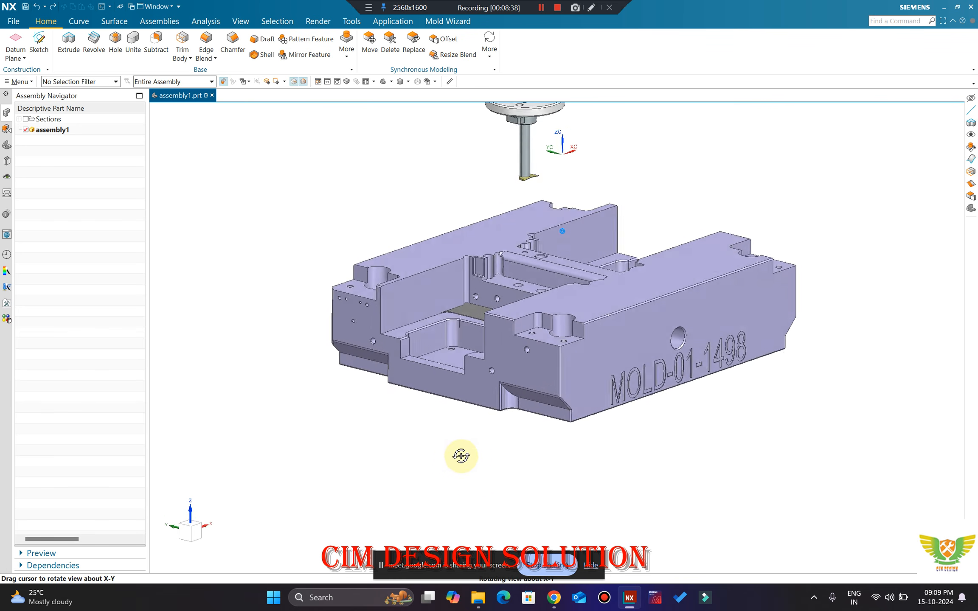
{"action": "middle_click_drag", "start_coordinate": [474, 380], "coordinate": [438, 324]}
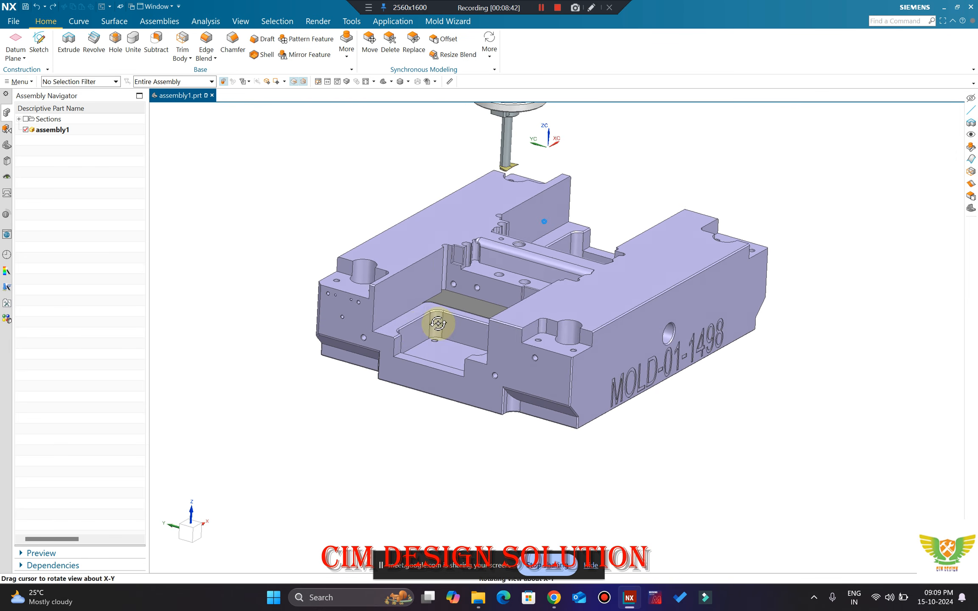
{"action": "scroll", "coordinate": [379, 317], "scroll_direction": "up", "scroll_amount": 1}
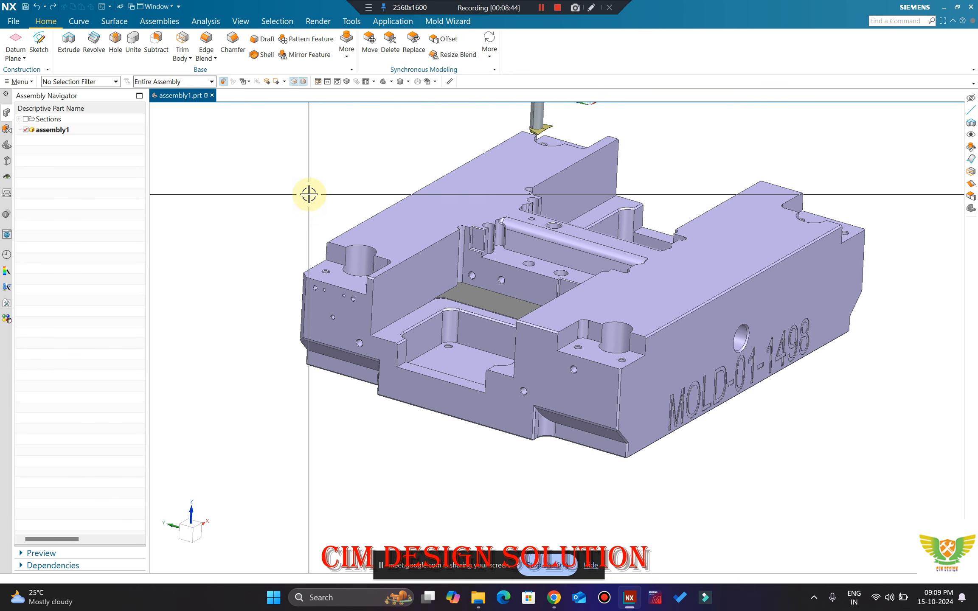
Step: Examine the slider channel in the core plate, including its inner wall, side walls and open front
{"action": "scroll", "coordinate": [564, 296], "scroll_direction": "up", "scroll_amount": 2}
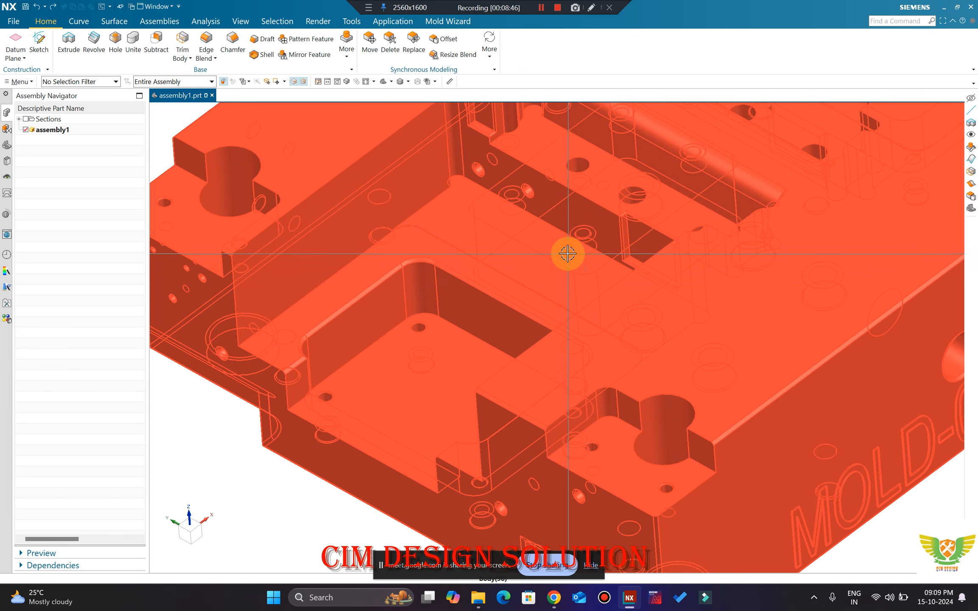
{"action": "mouse_move", "coordinate": [568, 253]}
{"action": "middle_mouse_down"}
{"action": "mouse_move", "coordinate": [609, 271]}
{"action": "mouse_move", "coordinate": [580, 240]}
{"action": "mouse_move", "coordinate": [600, 244]}
{"action": "mouse_move", "coordinate": [568, 236]}
{"action": "middle_mouse_up"}
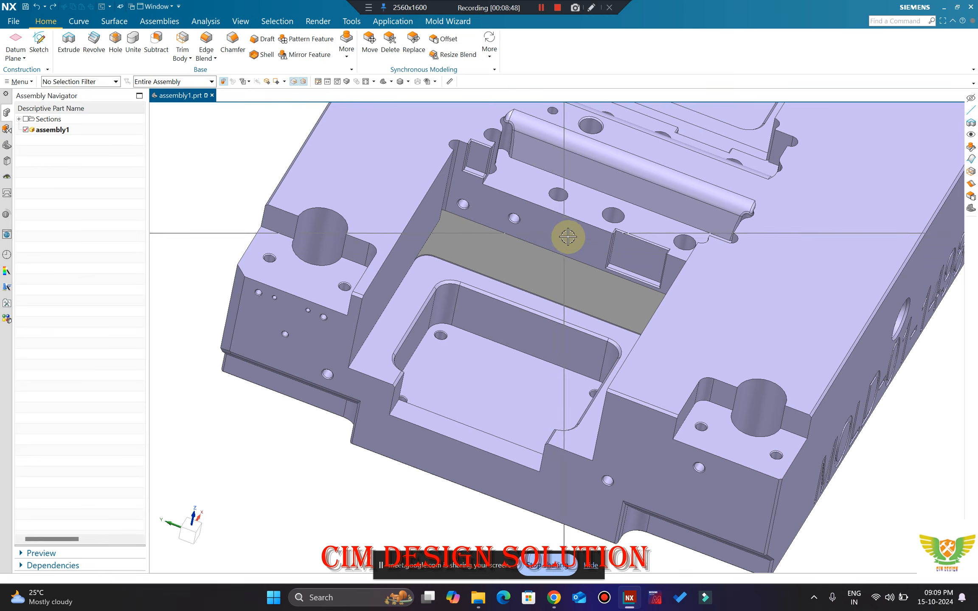
{"action": "scroll", "coordinate": [566, 242], "scroll_direction": "down", "scroll_amount": 5}
{"action": "scroll", "coordinate": [624, 223], "scroll_direction": "up", "scroll_amount": 3}
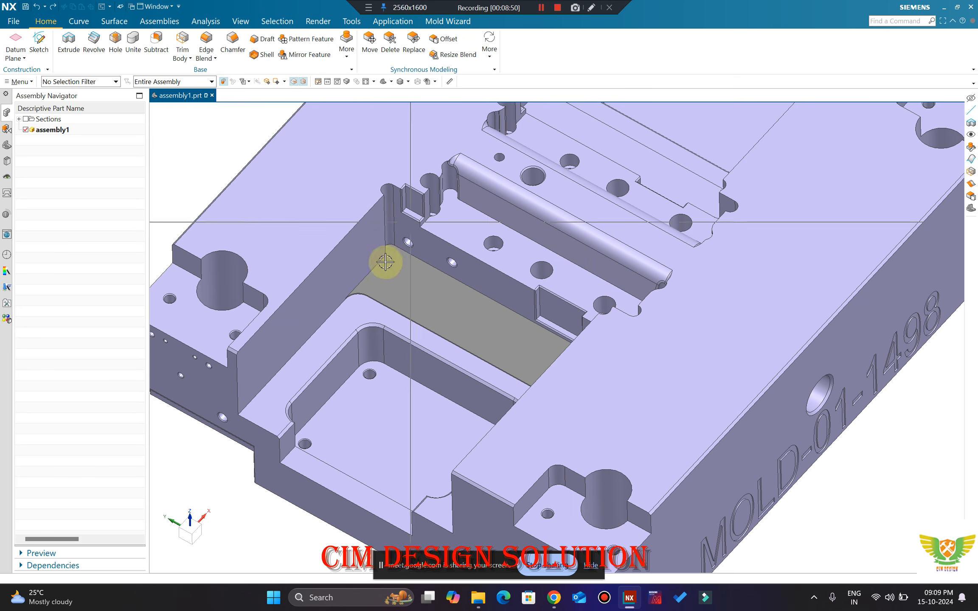
{"action": "scroll", "coordinate": [496, 314], "scroll_direction": "down", "scroll_amount": 4}
{"action": "middle_click_drag", "start_coordinate": [489, 290], "coordinate": [526, 225]}
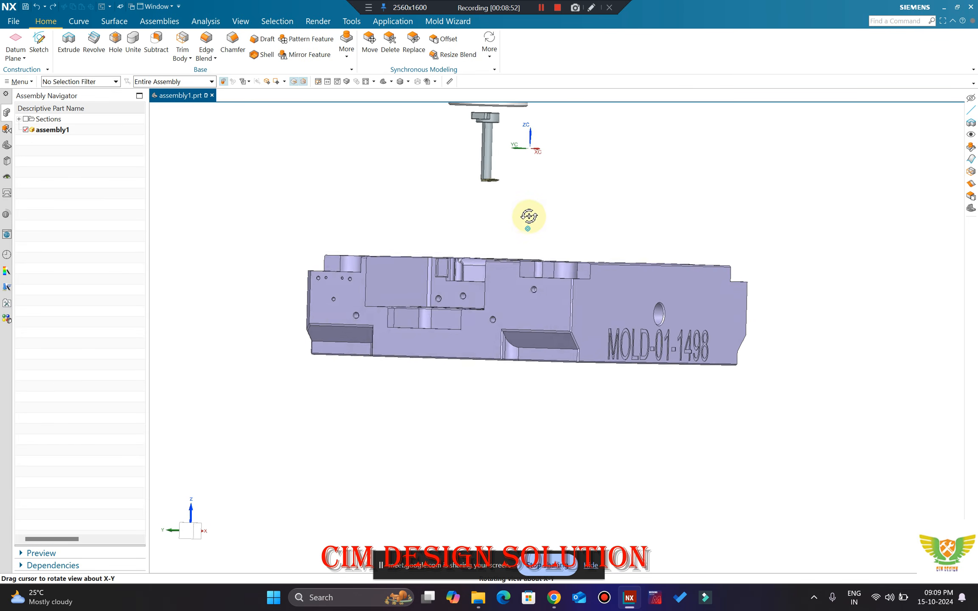
{"action": "scroll", "coordinate": [492, 282], "scroll_direction": "up", "scroll_amount": 2}
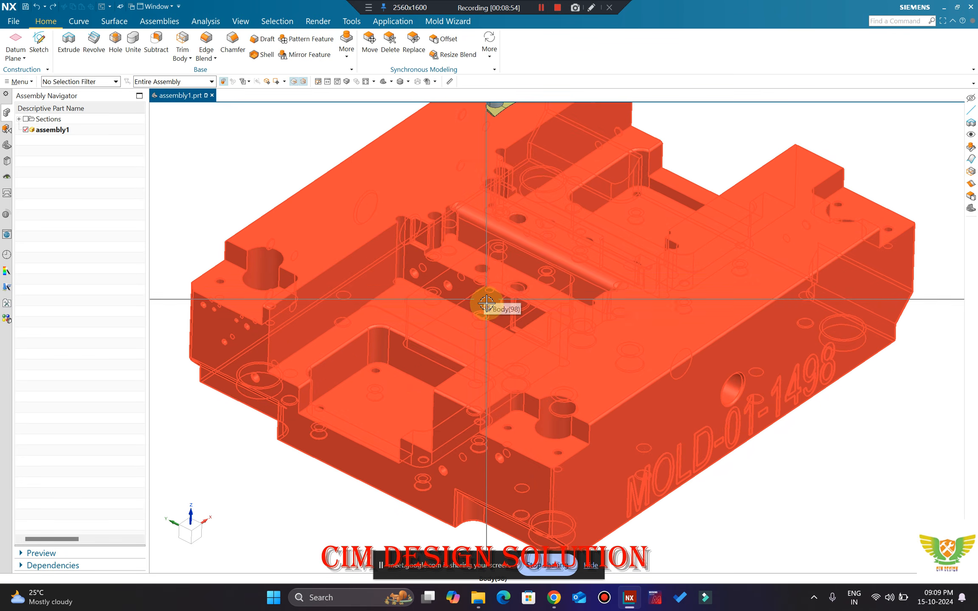
{"action": "scroll", "coordinate": [418, 341], "scroll_direction": "up", "scroll_amount": 2}
{"action": "scroll", "coordinate": [459, 314], "scroll_direction": "down", "scroll_amount": 1}
{"action": "middle_click_drag", "start_coordinate": [471, 292], "coordinate": [504, 258]}
{"action": "scroll", "coordinate": [472, 278], "scroll_direction": "down", "scroll_amount": 4}
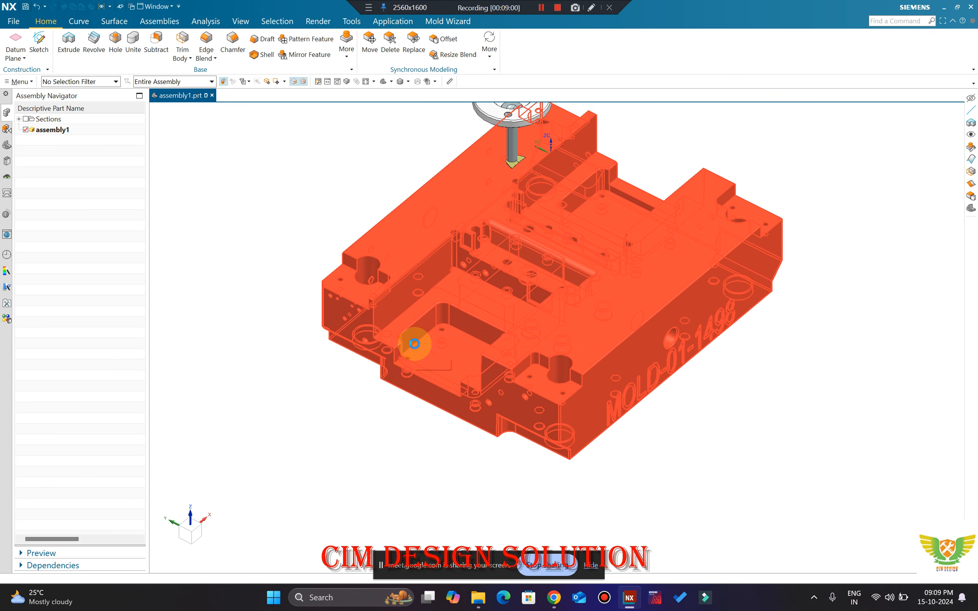
Step: Show all hidden bodies and inspect the slotted plate around the dog-leg cam at the mould's side
{"action": "key", "text": "ctrl+shift+u"}
{"action": "scroll", "coordinate": [415, 344], "scroll_direction": "down", "scroll_amount": 1}
{"action": "middle_click_drag", "start_coordinate": [464, 323], "coordinate": [425, 360]}
{"action": "scroll", "coordinate": [449, 339], "scroll_direction": "up", "scroll_amount": 2}
{"action": "scroll", "coordinate": [414, 366], "scroll_direction": "up", "scroll_amount": 2}
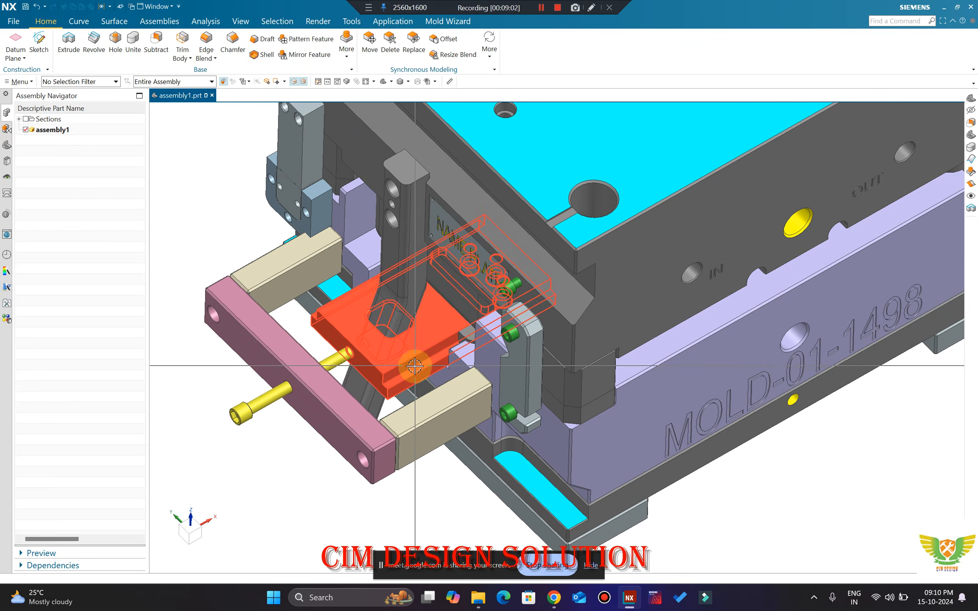
Step: Examine the pink crossbar with its beige spacer blocks and the yellow bolt passing through it toward the slotted plate
{"action": "scroll", "coordinate": [414, 366], "scroll_direction": "down", "scroll_amount": 2}
{"action": "scroll", "coordinate": [388, 399], "scroll_direction": "up", "scroll_amount": 5}
{"action": "scroll", "coordinate": [391, 378], "scroll_direction": "down", "scroll_amount": 3}
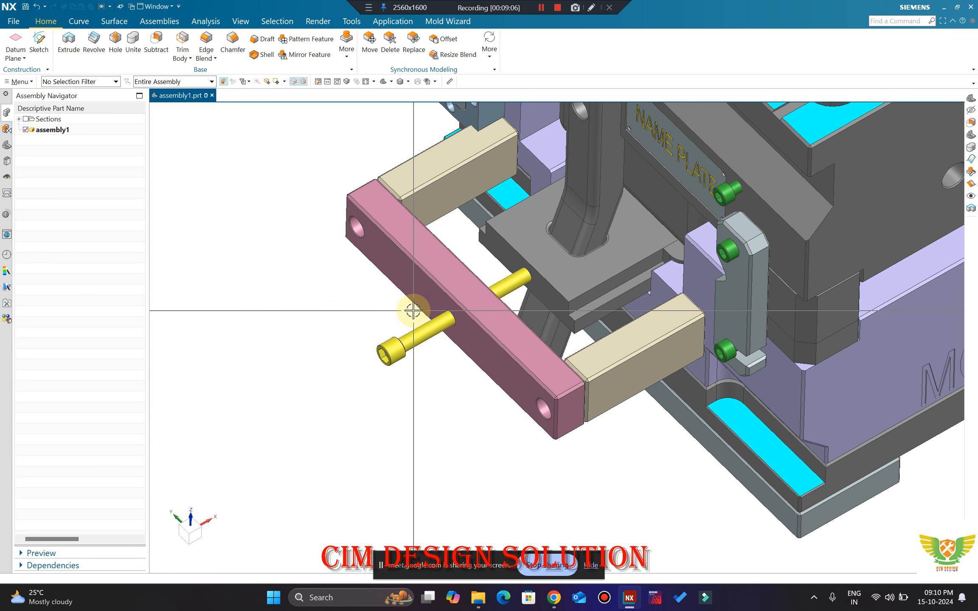
{"action": "scroll", "coordinate": [421, 345], "scroll_direction": "down", "scroll_amount": 2}
{"action": "middle_click_drag", "start_coordinate": [421, 345], "coordinate": [427, 336]}
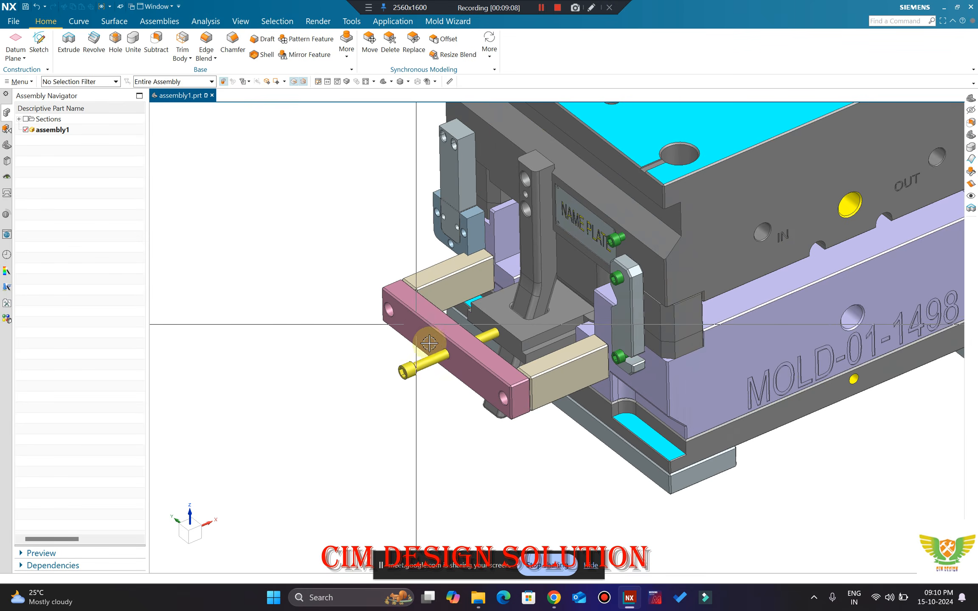
{"action": "scroll", "coordinate": [445, 334], "scroll_direction": "up", "scroll_amount": 5}
{"action": "scroll", "coordinate": [489, 343], "scroll_direction": "down", "scroll_amount": 5}
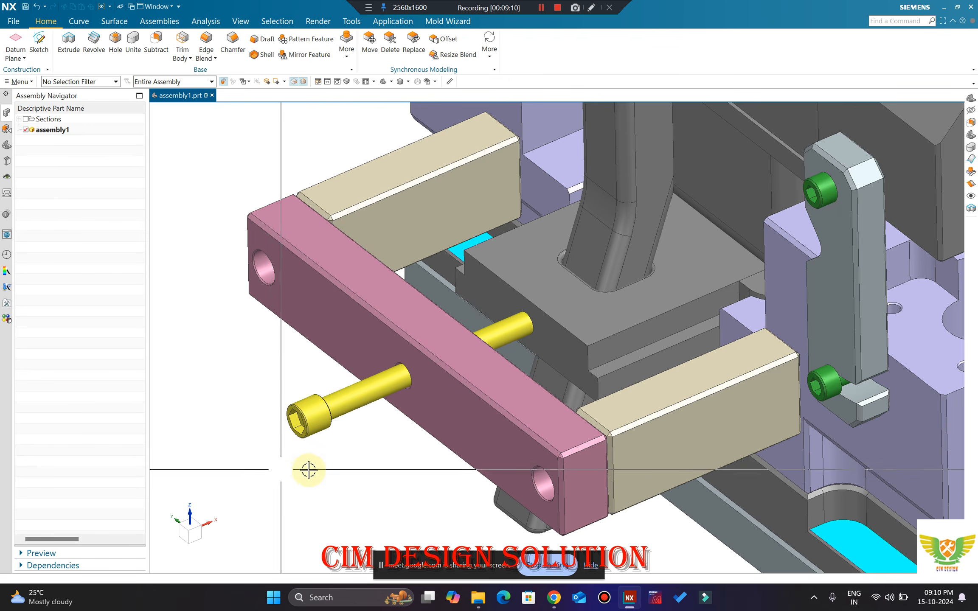
{"action": "scroll", "coordinate": [437, 381], "scroll_direction": "up", "scroll_amount": 2}
{"action": "scroll", "coordinate": [437, 381], "scroll_direction": "up", "scroll_amount": 2}
{"action": "scroll", "coordinate": [491, 290], "scroll_direction": "up", "scroll_amount": 2}
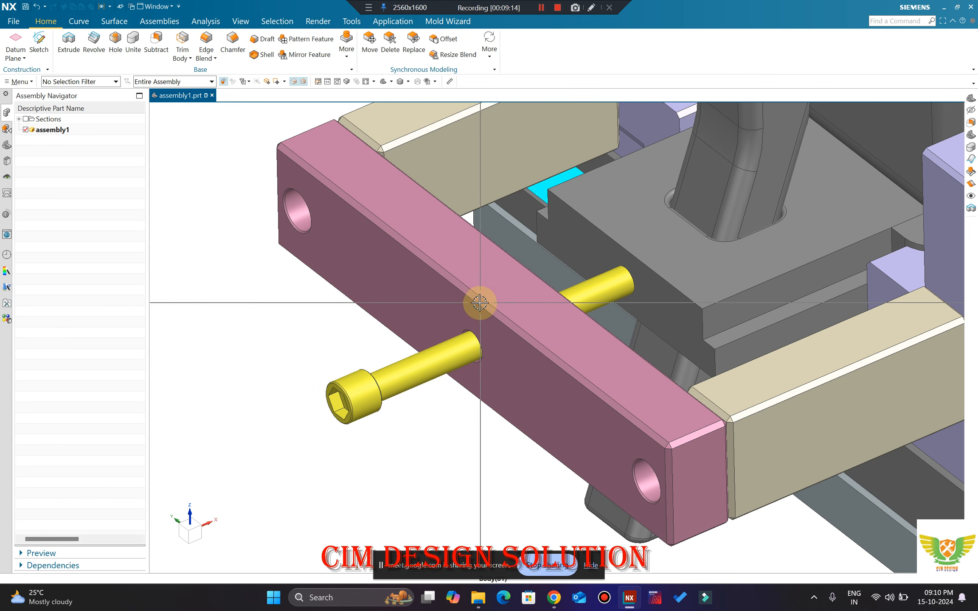
{"action": "scroll", "coordinate": [479, 302], "scroll_direction": "down", "scroll_amount": 1}
{"action": "scroll", "coordinate": [485, 311], "scroll_direction": "down", "scroll_amount": 4}
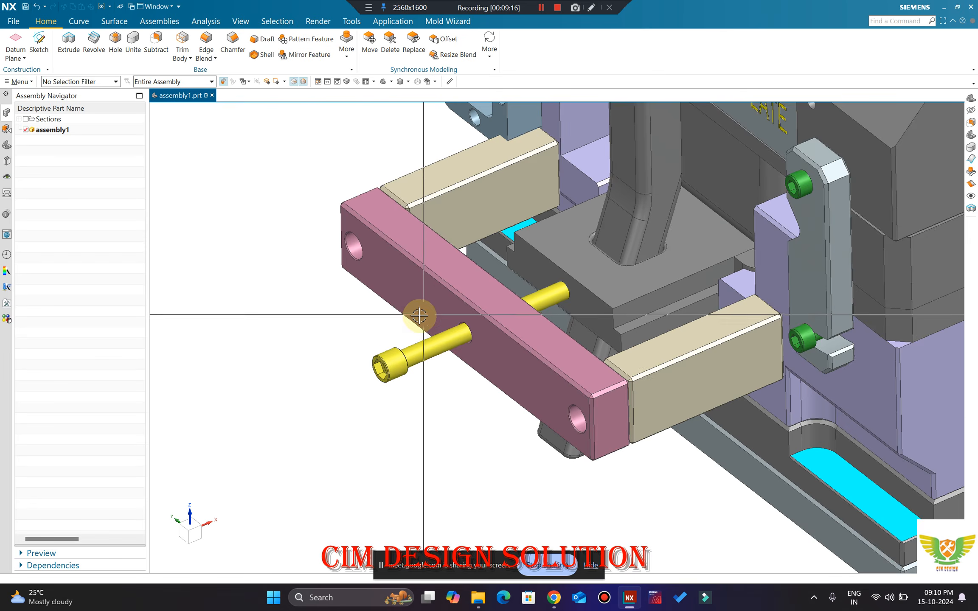
{"action": "scroll", "coordinate": [448, 320], "scroll_direction": "up", "scroll_amount": 1}
{"action": "scroll", "coordinate": [449, 320], "scroll_direction": "up", "scroll_amount": 6}
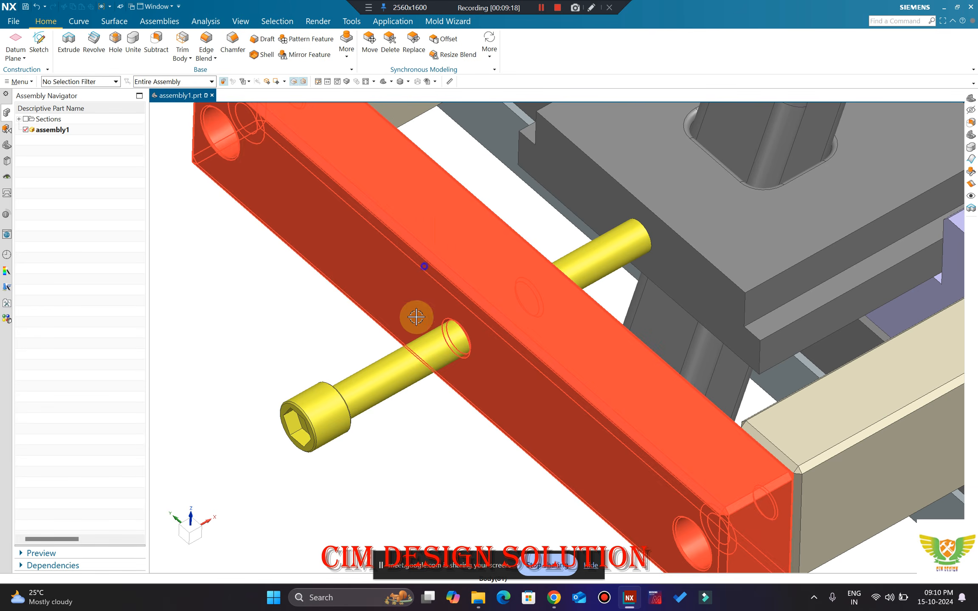
Step: Hide the pink crossbar, beige spacer blocks, yellow bolt and slotted plate around the dog-leg cam
{"action": "scroll", "coordinate": [493, 328], "scroll_direction": "down", "scroll_amount": 5}
{"action": "scroll", "coordinate": [529, 302], "scroll_direction": "up", "scroll_amount": 2}
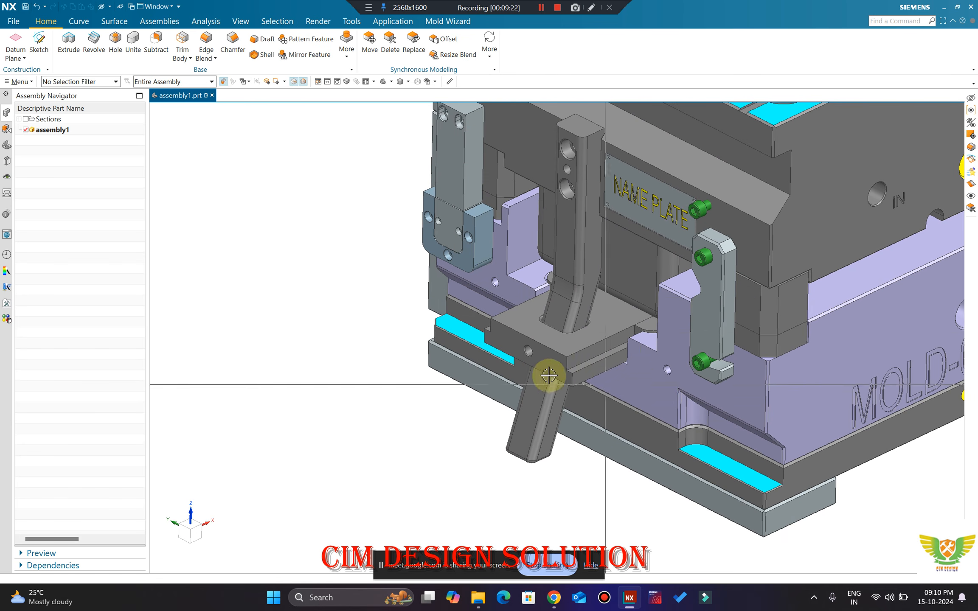
{"action": "scroll", "coordinate": [537, 336], "scroll_direction": "up", "scroll_amount": 2}
{"action": "scroll", "coordinate": [578, 251], "scroll_direction": "down", "scroll_amount": 3}
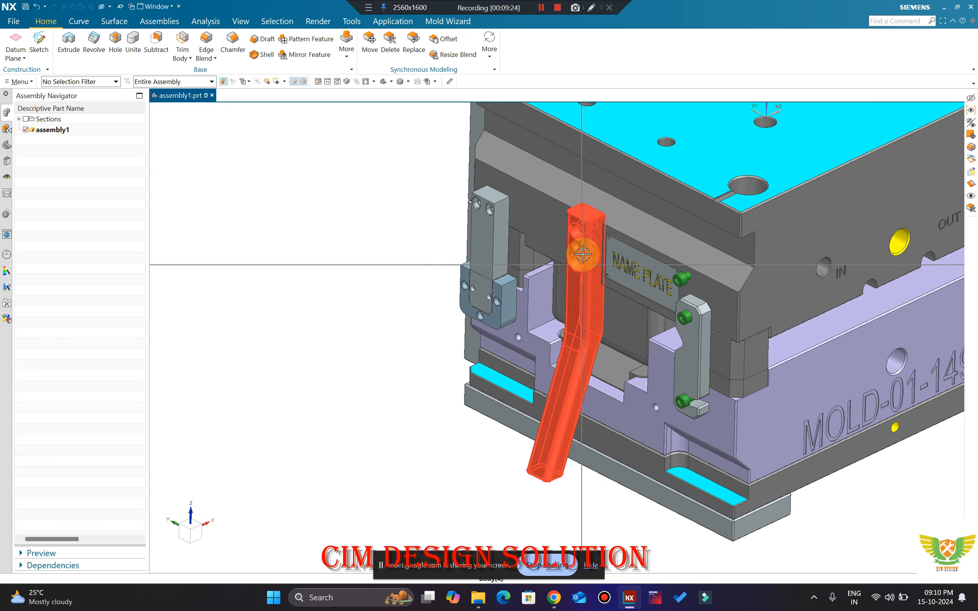
Step: Examine the exposed dog-leg cam beside the name plate from above and from the mould's corner
{"action": "middle_click_drag", "start_coordinate": [583, 257], "coordinate": [605, 169]}
{"action": "scroll", "coordinate": [590, 183], "scroll_direction": "up", "scroll_amount": 3}
{"action": "scroll", "coordinate": [593, 204], "scroll_direction": "down", "scroll_amount": 5}
{"action": "middle_click_drag", "start_coordinate": [614, 258], "coordinate": [609, 260]}
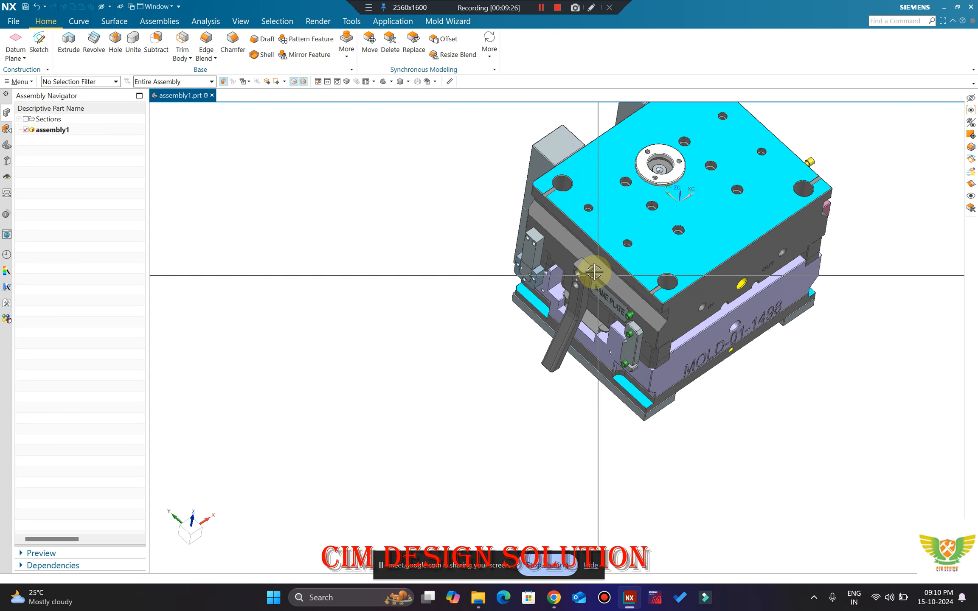
{"action": "scroll", "coordinate": [583, 272], "scroll_direction": "up", "scroll_amount": 5}
{"action": "scroll", "coordinate": [571, 276], "scroll_direction": "down", "scroll_amount": 4}
{"action": "middle_click_drag", "start_coordinate": [585, 303], "coordinate": [632, 285]}
{"action": "mouse_move", "coordinate": [578, 314]}
{"action": "middle_mouse_down"}
{"action": "mouse_move", "coordinate": [581, 323]}
{"action": "mouse_move", "coordinate": [574, 312]}
{"action": "middle_mouse_up"}
Step: View the mould's side squarely, and examine the dog-leg cam's mounting holes and its top end against the plate
{"action": "key", "text": "F8"}
{"action": "scroll", "coordinate": [483, 290], "scroll_direction": "up", "scroll_amount": 1}
{"action": "scroll", "coordinate": [485, 299], "scroll_direction": "down", "scroll_amount": 2}
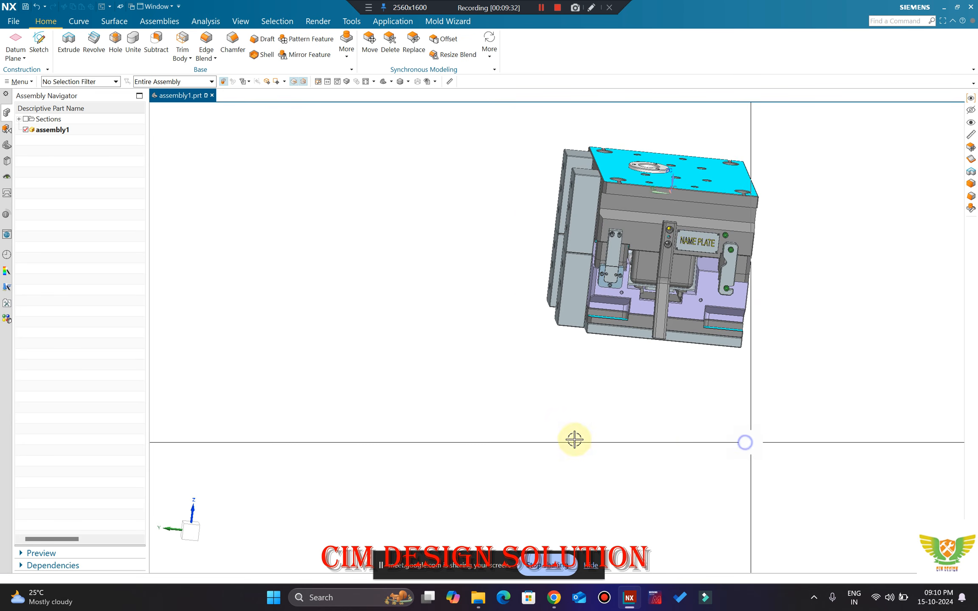
{"action": "scroll", "coordinate": [667, 224], "scroll_direction": "up", "scroll_amount": 3}
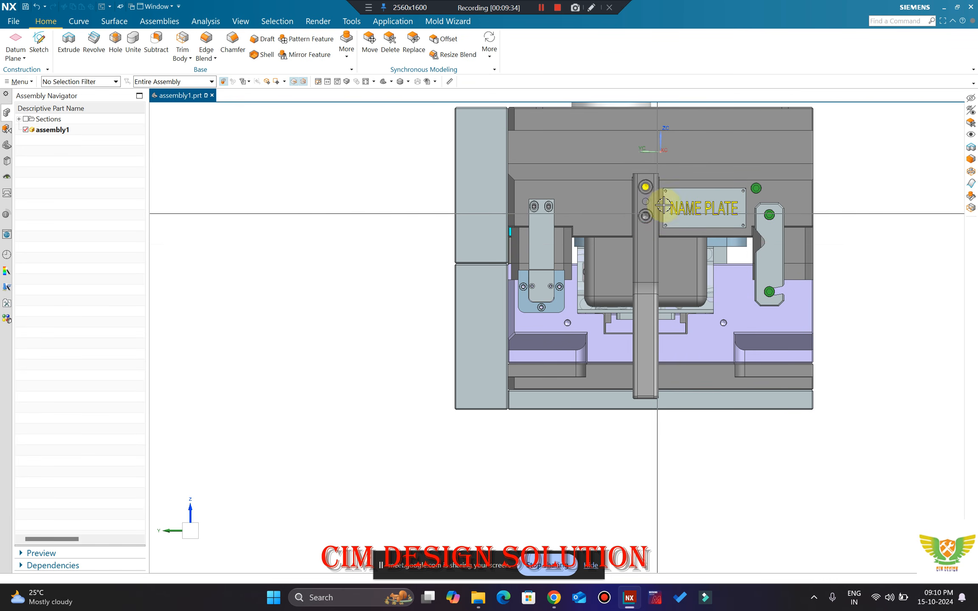
{"action": "scroll", "coordinate": [663, 205], "scroll_direction": "up", "scroll_amount": 2}
{"action": "scroll", "coordinate": [637, 220], "scroll_direction": "down", "scroll_amount": 5}
{"action": "middle_click_drag", "start_coordinate": [628, 225], "coordinate": [517, 258]}
{"action": "scroll", "coordinate": [510, 267], "scroll_direction": "up", "scroll_amount": 5}
{"action": "scroll", "coordinate": [511, 140], "scroll_direction": "up", "scroll_amount": 5}
{"action": "scroll", "coordinate": [486, 198], "scroll_direction": "up", "scroll_amount": 4}
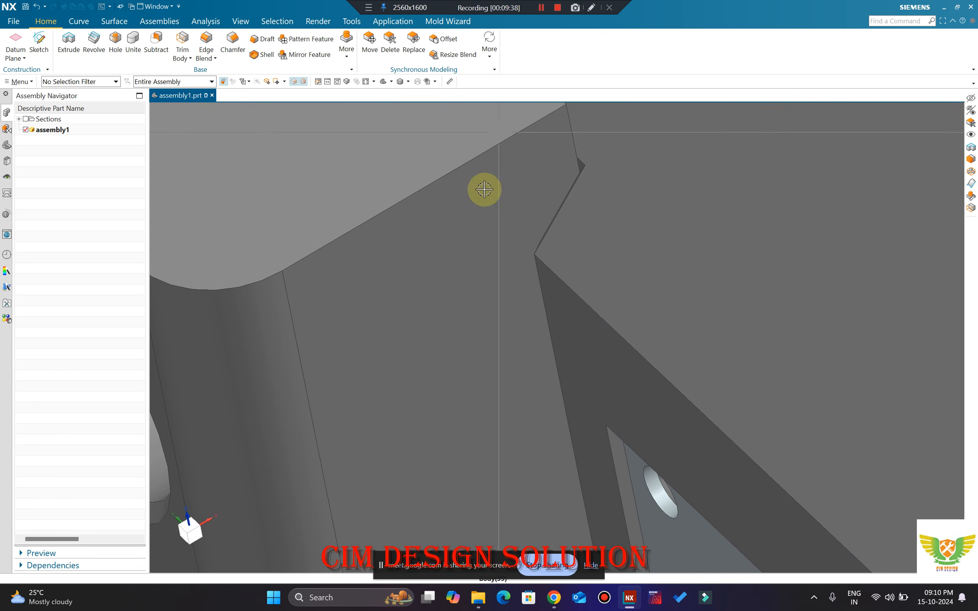
Step: Examine the dog-leg cam beside the name plate, including its two counterbored mounting holes and the smaller hole between them
{"action": "scroll", "coordinate": [492, 183], "scroll_direction": "down", "scroll_amount": 8}
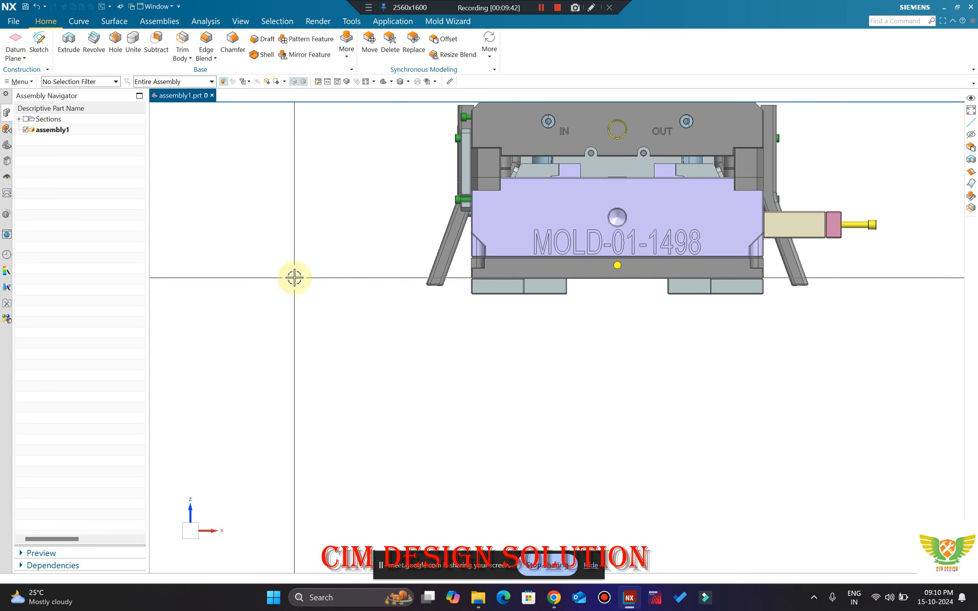
{"action": "scroll", "coordinate": [476, 218], "scroll_direction": "up", "scroll_amount": 3}
{"action": "middle_click_drag", "start_coordinate": [475, 218], "coordinate": [452, 266]}
{"action": "scroll", "coordinate": [502, 201], "scroll_direction": "down", "scroll_amount": 4}
{"action": "scroll", "coordinate": [515, 211], "scroll_direction": "up", "scroll_amount": 6}
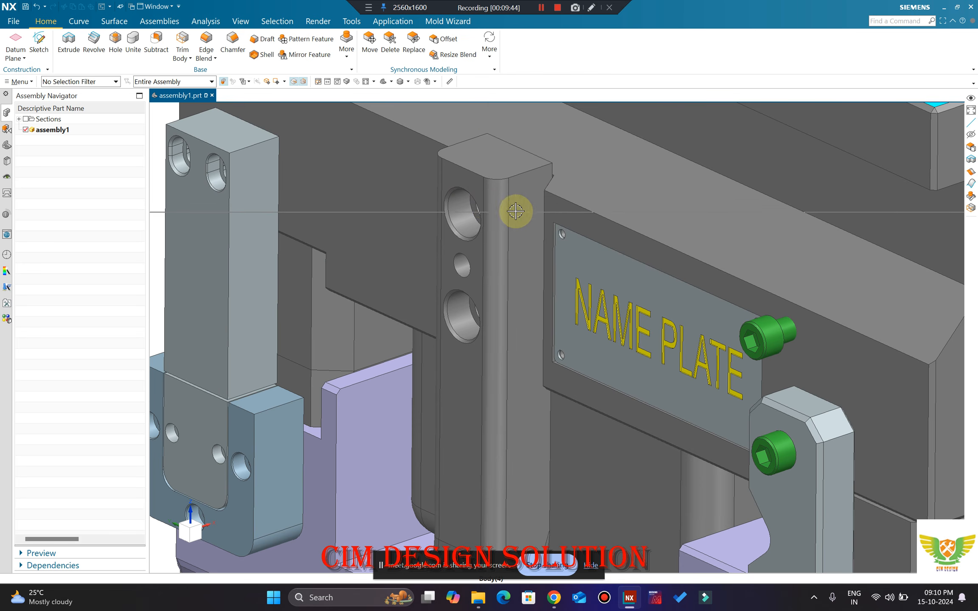
{"action": "scroll", "coordinate": [493, 204], "scroll_direction": "down", "scroll_amount": 3}
{"action": "middle_click_drag", "start_coordinate": [500, 236], "coordinate": [517, 244]}
{"action": "scroll", "coordinate": [681, 169], "scroll_direction": "up", "scroll_amount": 3}
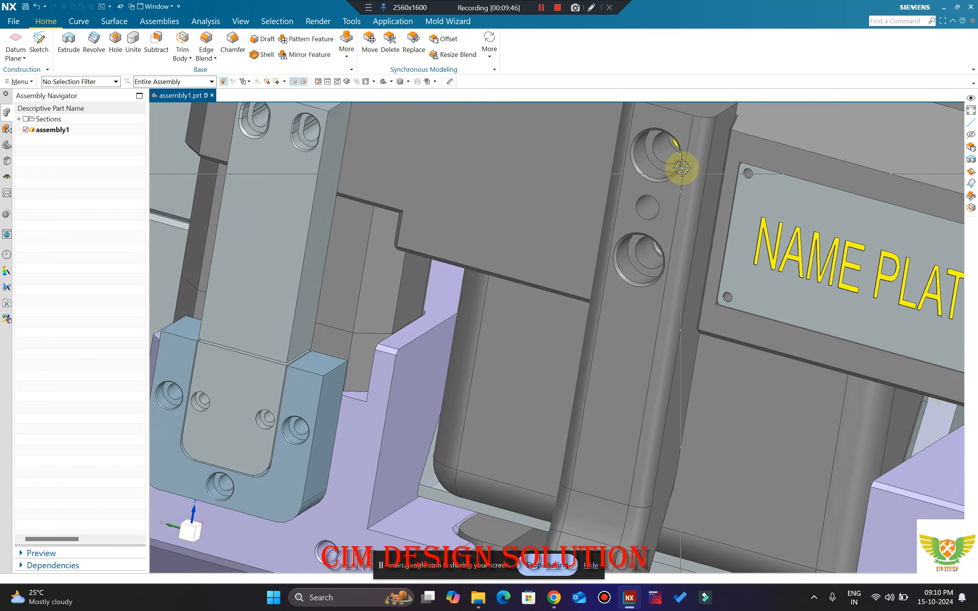
{"action": "scroll", "coordinate": [680, 171], "scroll_direction": "up", "scroll_amount": 3}
{"action": "scroll", "coordinate": [561, 260], "scroll_direction": "down", "scroll_amount": 3}
{"action": "scroll", "coordinate": [587, 232], "scroll_direction": "up", "scroll_amount": 1}
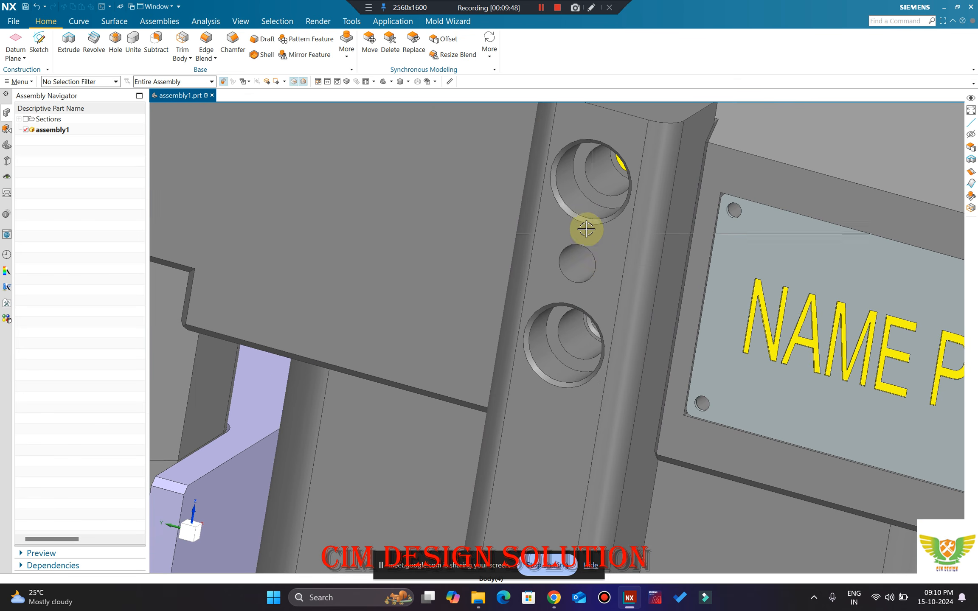
{"action": "scroll", "coordinate": [573, 236], "scroll_direction": "down", "scroll_amount": 1}
{"action": "scroll", "coordinate": [622, 243], "scroll_direction": "down", "scroll_amount": 6}
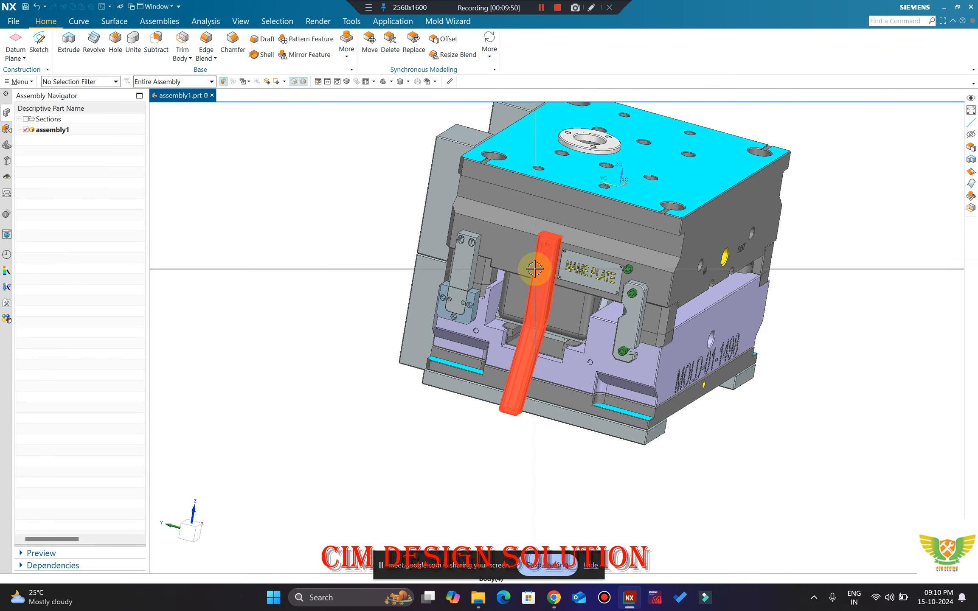
Step: Hide the dog-leg cam and the dark grey block behind it on the mould's side
{"action": "middle_click_drag", "start_coordinate": [518, 271], "coordinate": [482, 259]}
{"action": "scroll", "coordinate": [481, 259], "scroll_direction": "up", "scroll_amount": 1}
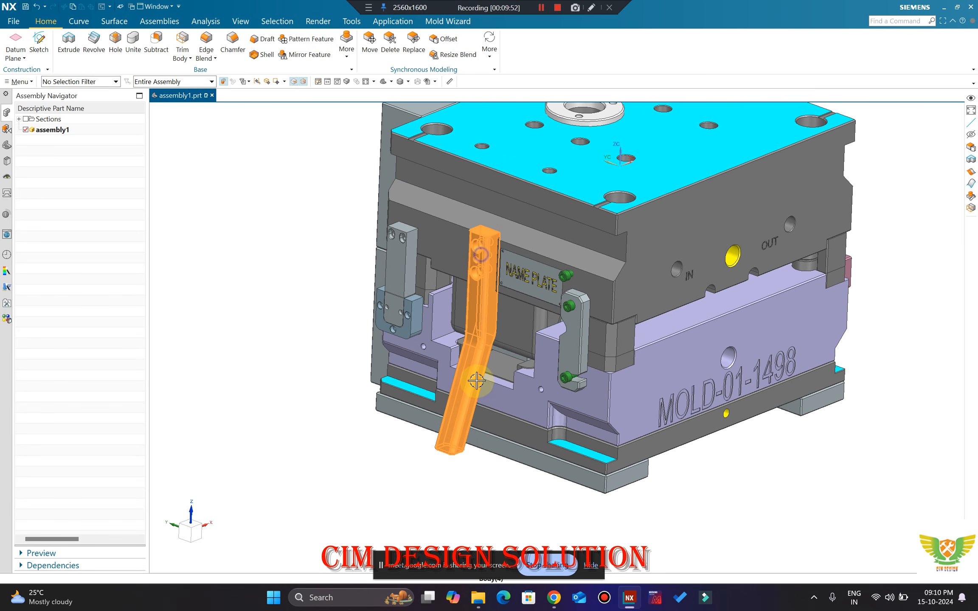
{"action": "scroll", "coordinate": [476, 381], "scroll_direction": "up", "scroll_amount": 5}
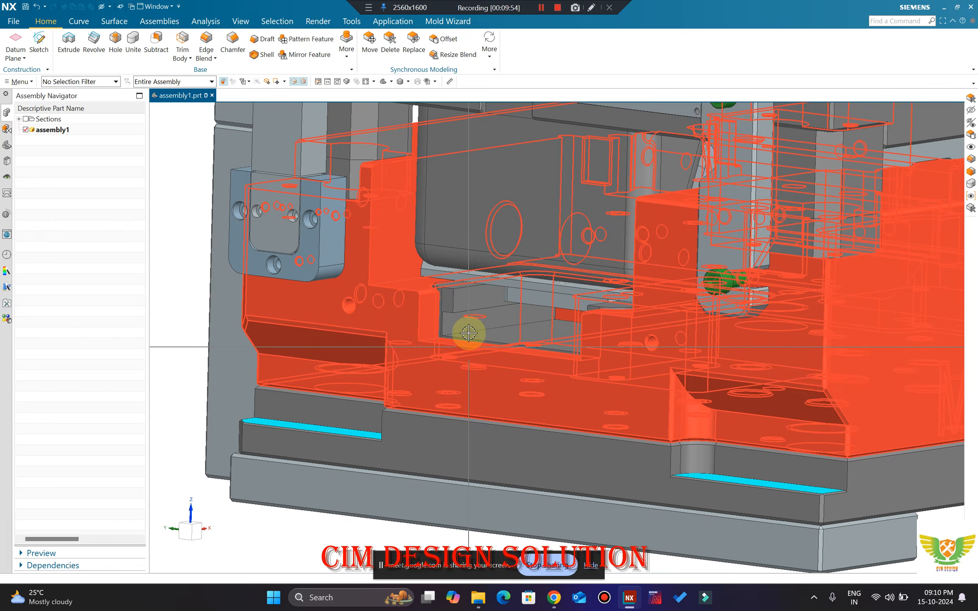
{"action": "scroll", "coordinate": [468, 334], "scroll_direction": "down", "scroll_amount": 5}
{"action": "scroll", "coordinate": [509, 232], "scroll_direction": "up", "scroll_amount": 5}
{"action": "scroll", "coordinate": [501, 340], "scroll_direction": "down", "scroll_amount": 6}
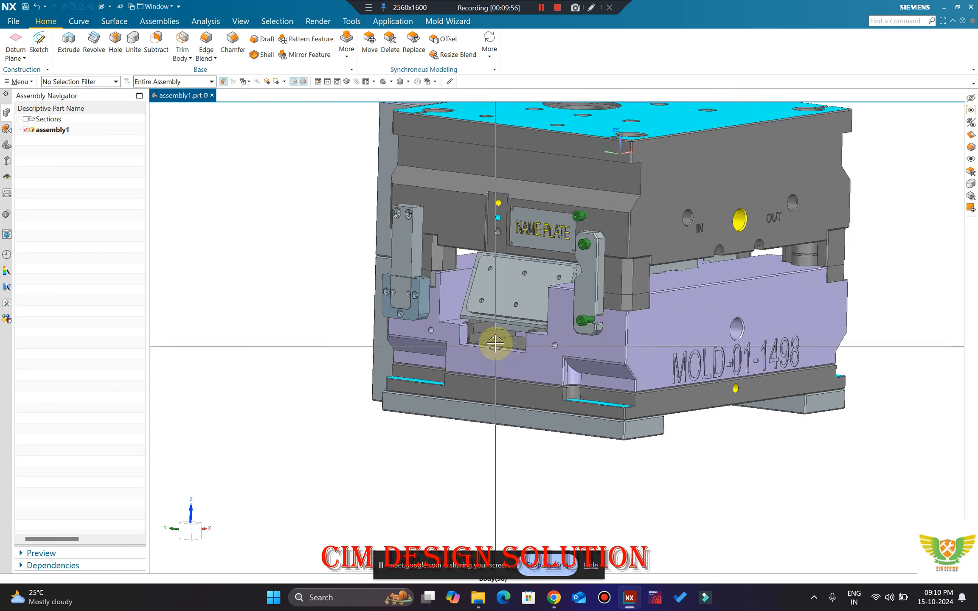
Step: Hide the upper mould plates, locating ring, sprue bushing and name plate above the slider
{"action": "scroll", "coordinate": [524, 275], "scroll_direction": "up", "scroll_amount": 6}
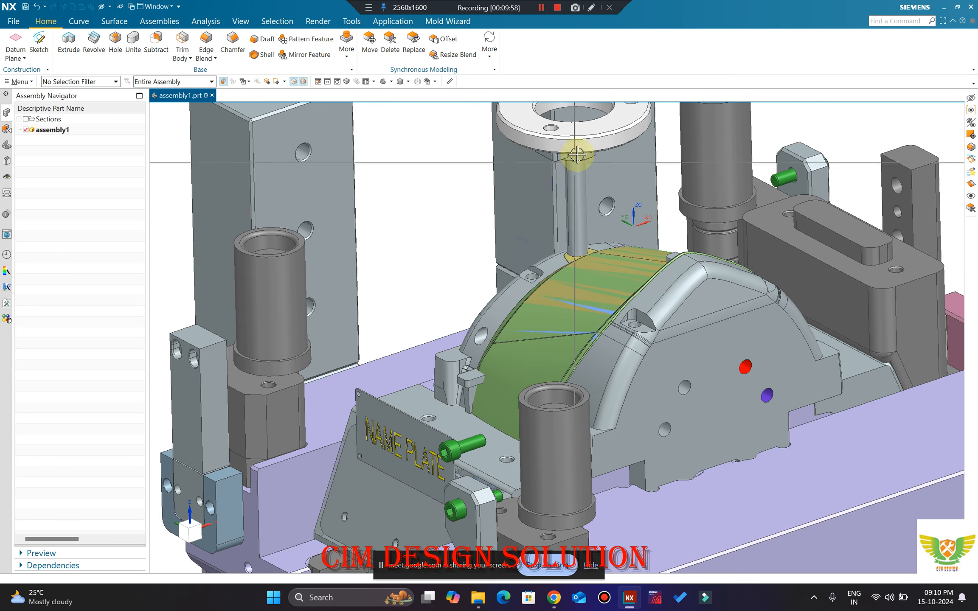
{"action": "scroll", "coordinate": [564, 167], "scroll_direction": "up", "scroll_amount": 3}
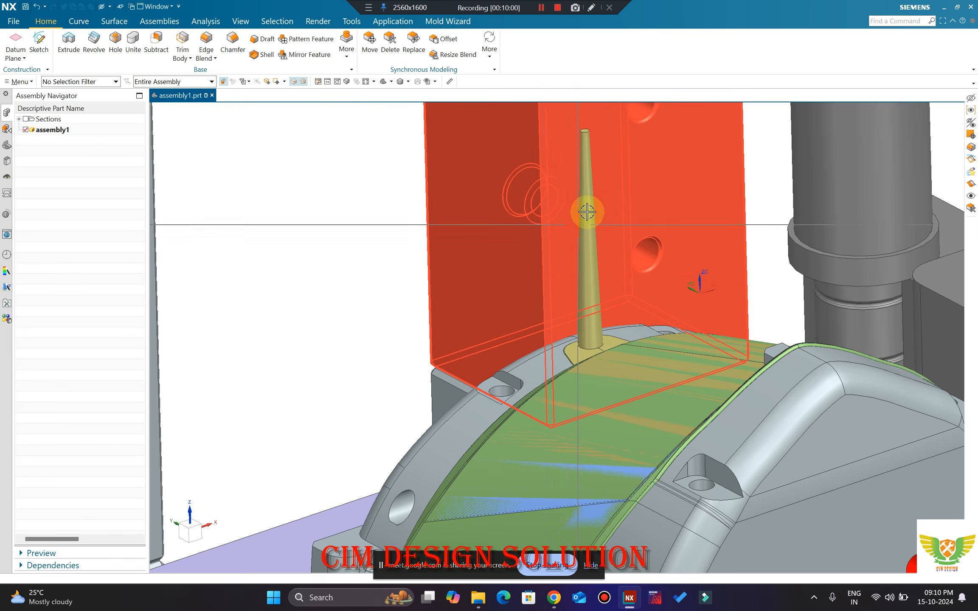
{"action": "scroll", "coordinate": [591, 246], "scroll_direction": "down", "scroll_amount": 6}
{"action": "scroll", "coordinate": [568, 297], "scroll_direction": "up", "scroll_amount": 6}
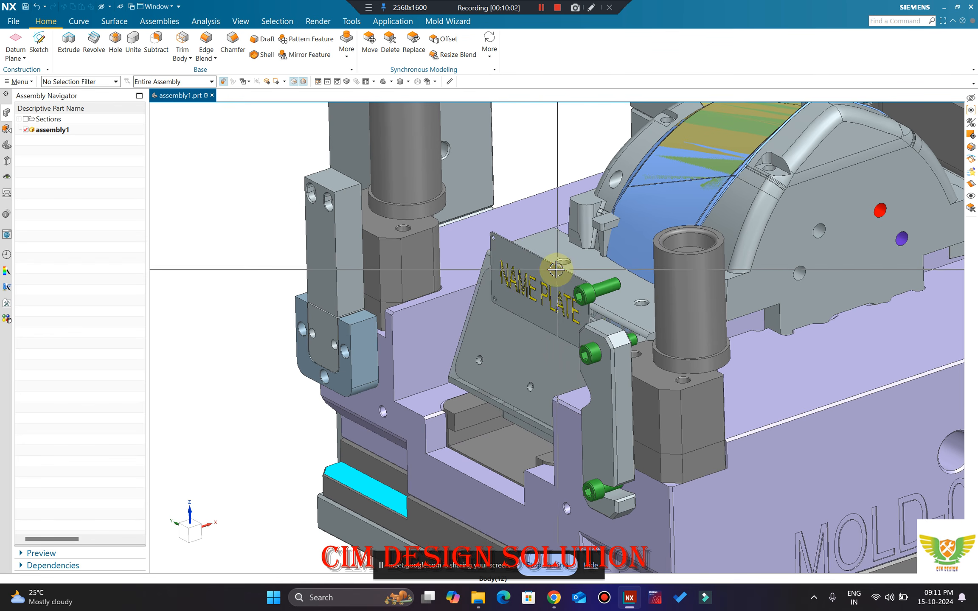
{"action": "scroll", "coordinate": [551, 393], "scroll_direction": "down", "scroll_amount": 6}
{"action": "scroll", "coordinate": [503, 365], "scroll_direction": "up", "scroll_amount": 5}
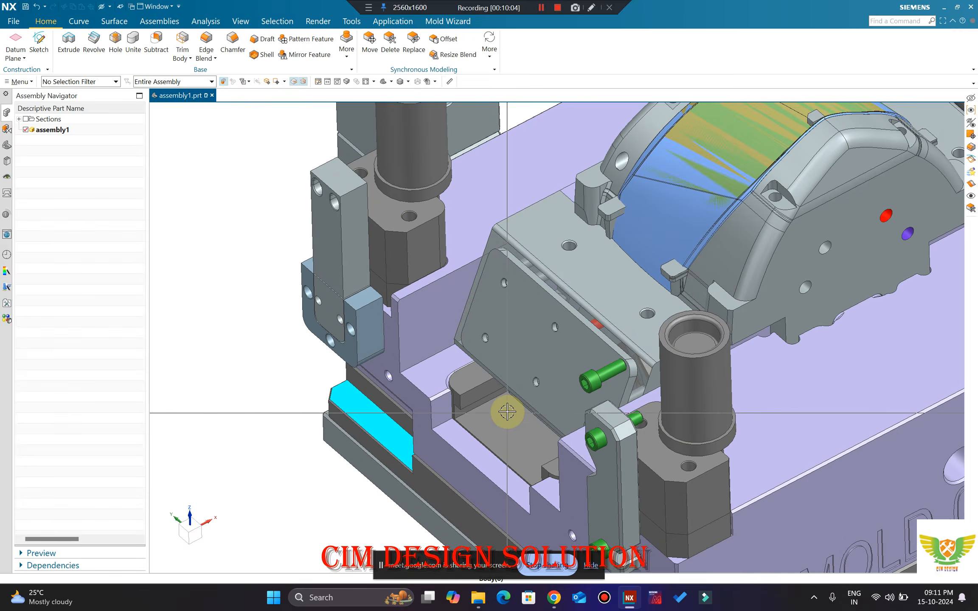
Step: List the hidden components for showing, examine the cam passing through the slotted plate, and leave without showing any
{"action": "key", "text": "ctrl+shift+k"}
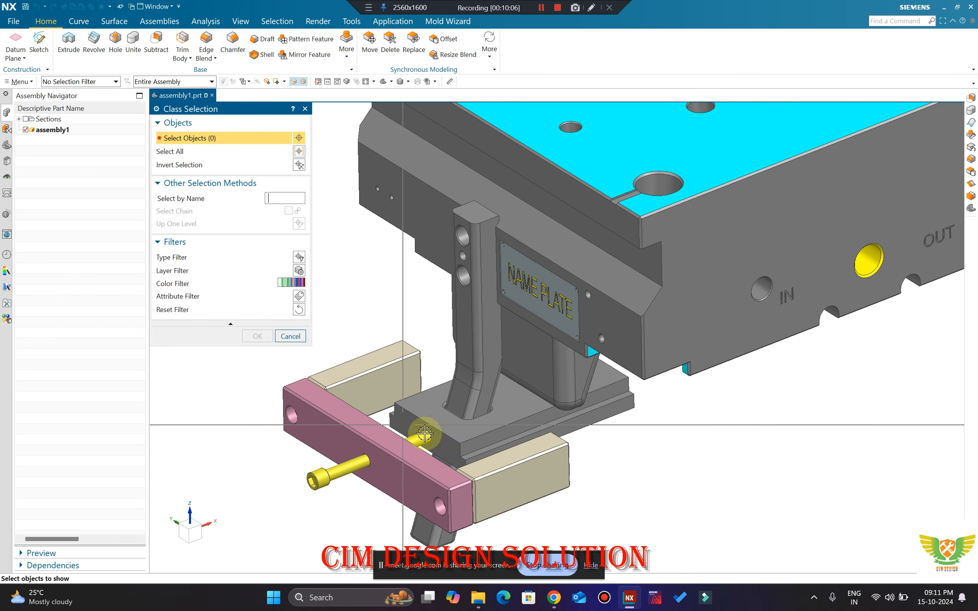
{"action": "scroll", "coordinate": [424, 433], "scroll_direction": "up", "scroll_amount": 3}
{"action": "scroll", "coordinate": [467, 383], "scroll_direction": "down", "scroll_amount": 3}
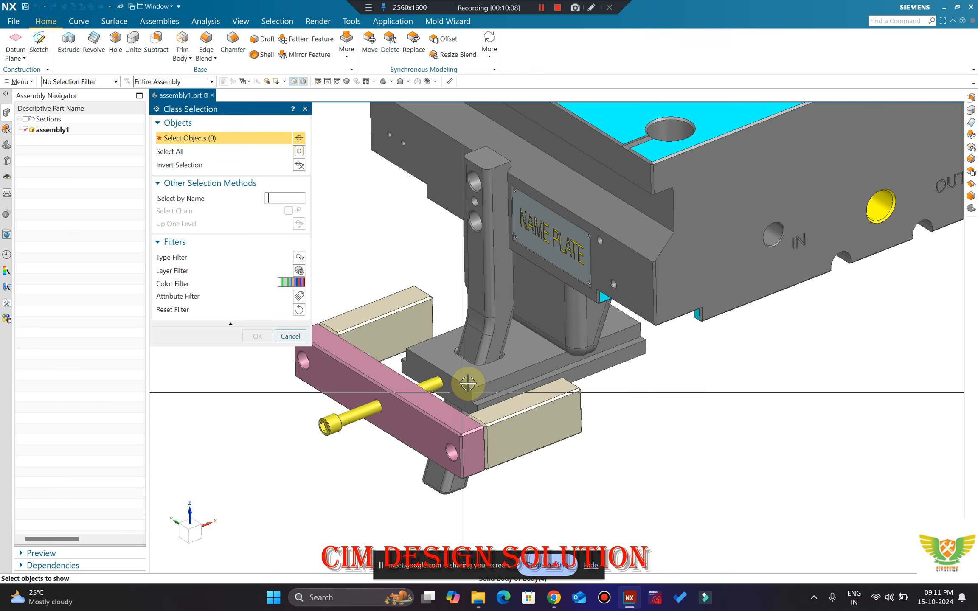
{"action": "scroll", "coordinate": [450, 386], "scroll_direction": "up", "scroll_amount": 2}
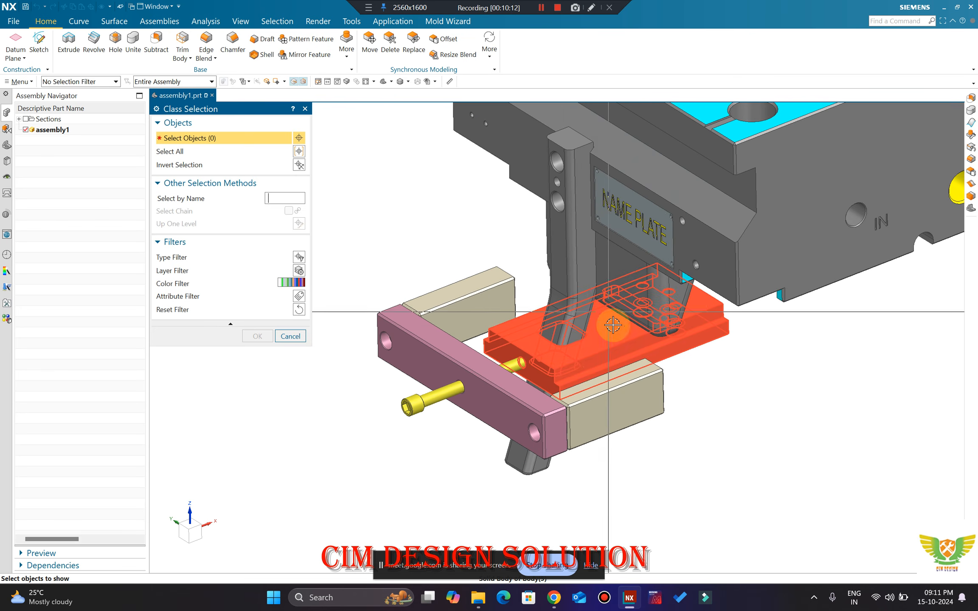
{"action": "left_click", "coordinate": [285, 337]}
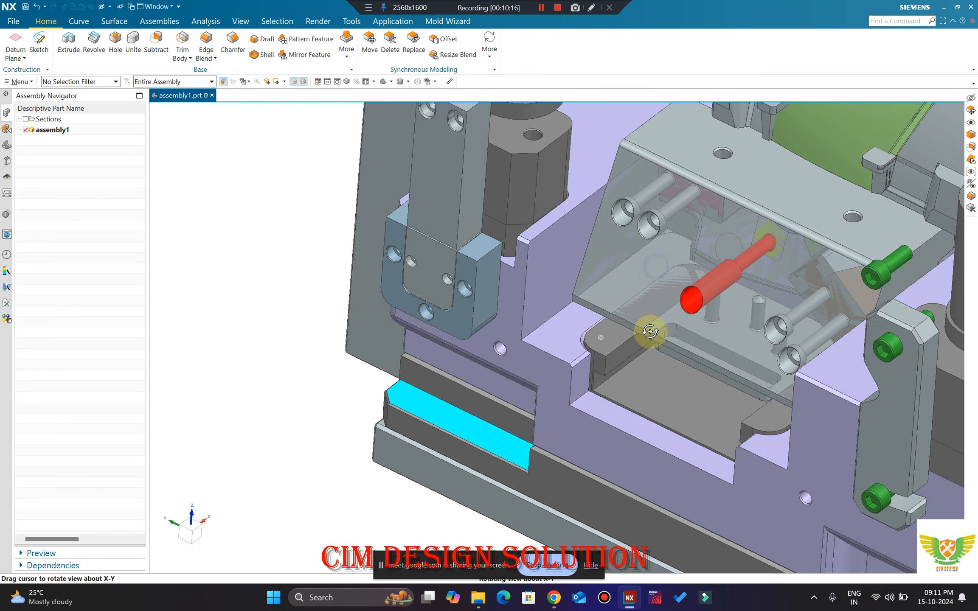
Step: Examine the red stepped hole, counterbored screw holes and blind holes inside the translucent slider body
{"action": "middle_click_drag", "start_coordinate": [650, 331], "coordinate": [642, 468]}
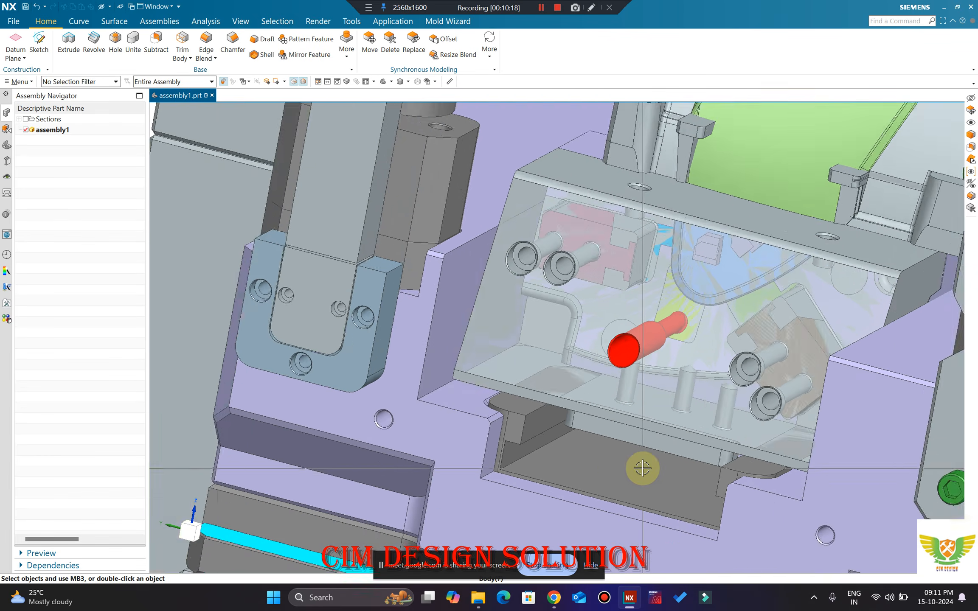
{"action": "scroll", "coordinate": [580, 397], "scroll_direction": "up", "scroll_amount": 2}
{"action": "scroll", "coordinate": [552, 338], "scroll_direction": "down", "scroll_amount": 2}
{"action": "scroll", "coordinate": [641, 364], "scroll_direction": "up", "scroll_amount": 3}
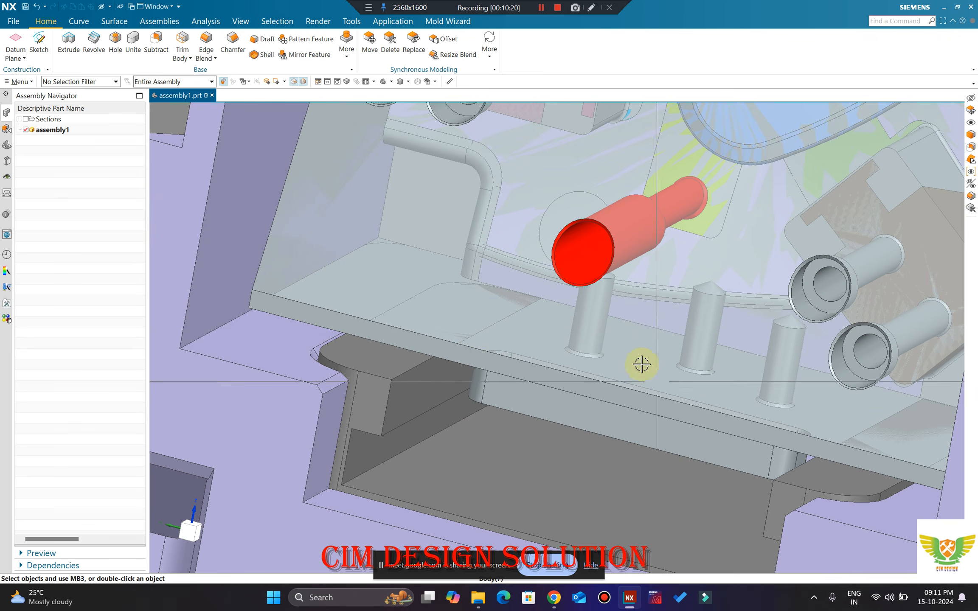
{"action": "scroll", "coordinate": [585, 279], "scroll_direction": "down", "scroll_amount": 5}
{"action": "middle_click_drag", "start_coordinate": [585, 279], "coordinate": [662, 273]}
{"action": "scroll", "coordinate": [523, 272], "scroll_direction": "up", "scroll_amount": 4}
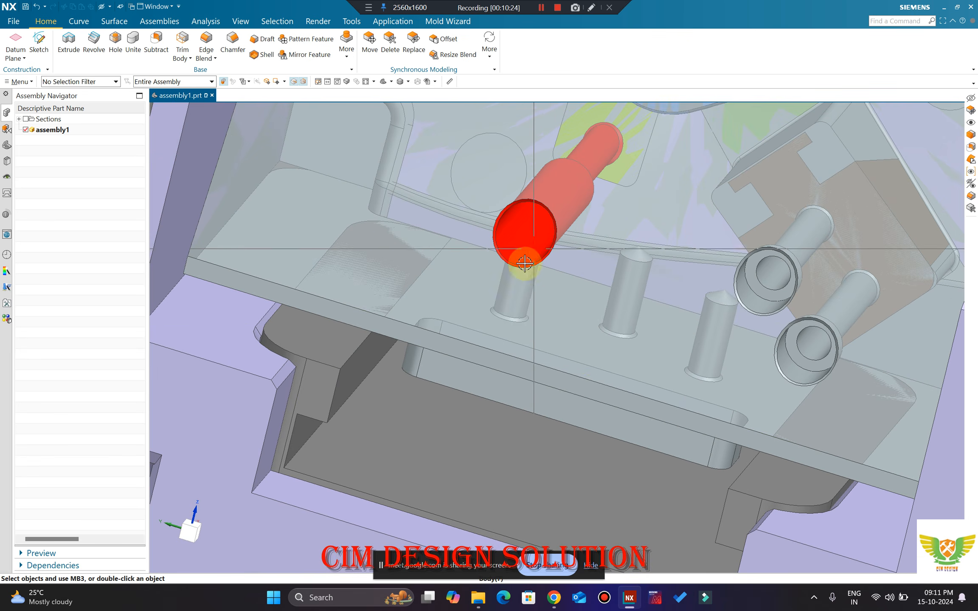
{"action": "scroll", "coordinate": [614, 233], "scroll_direction": "down", "scroll_amount": 6}
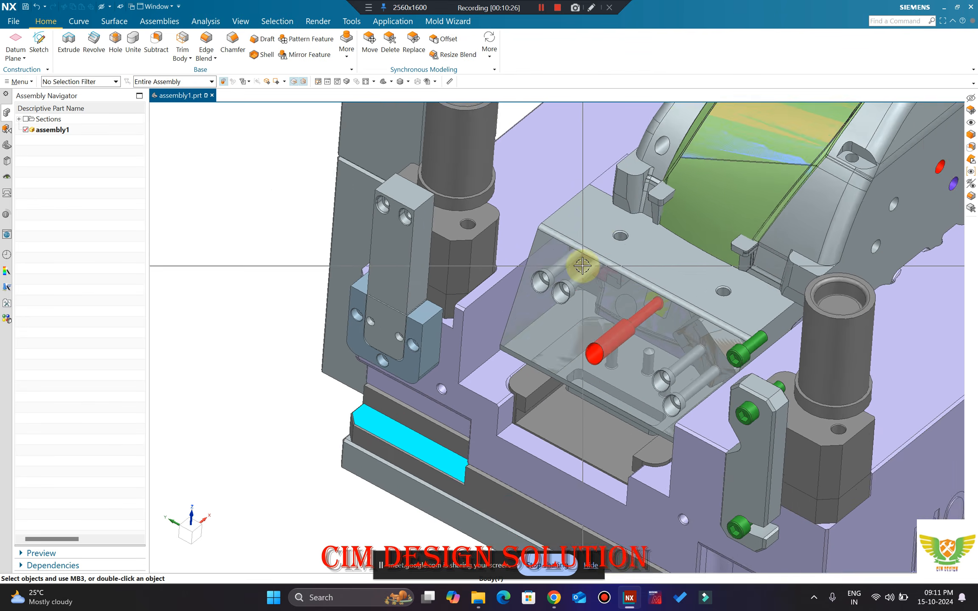
Step: Hide the translucent slider body, and examine the pink insert with two holes next to the blue insert
{"action": "scroll", "coordinate": [590, 257], "scroll_direction": "up", "scroll_amount": 1}
{"action": "scroll", "coordinate": [642, 267], "scroll_direction": "down", "scroll_amount": 1}
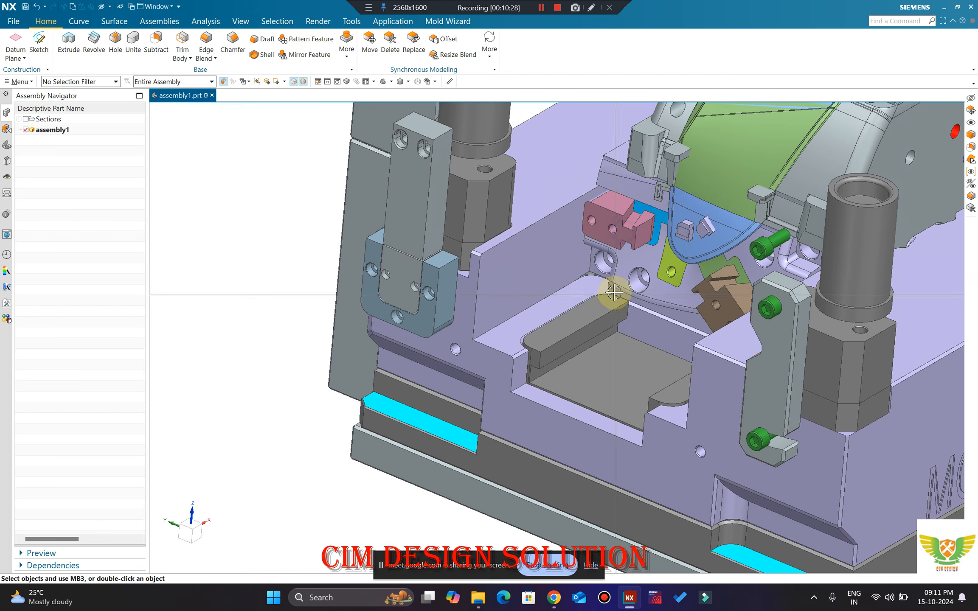
{"action": "scroll", "coordinate": [635, 248], "scroll_direction": "up", "scroll_amount": 5}
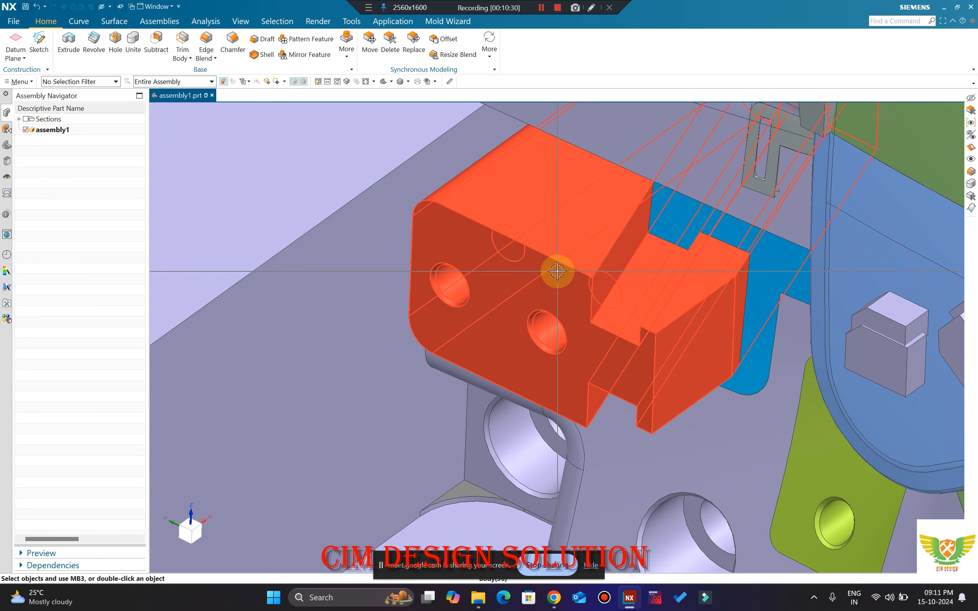
{"action": "scroll", "coordinate": [582, 233], "scroll_direction": "down", "scroll_amount": 2}
{"action": "scroll", "coordinate": [542, 327], "scroll_direction": "up", "scroll_amount": 3}
{"action": "scroll", "coordinate": [535, 294], "scroll_direction": "down", "scroll_amount": 4}
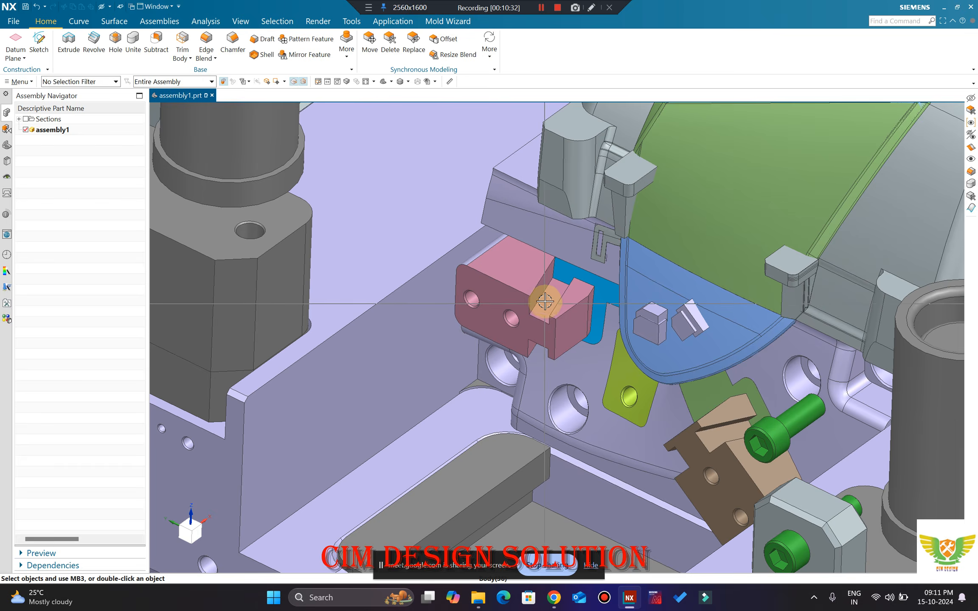
{"action": "scroll", "coordinate": [593, 290], "scroll_direction": "up", "scroll_amount": 1}
{"action": "scroll", "coordinate": [598, 283], "scroll_direction": "up", "scroll_amount": 2}
{"action": "scroll", "coordinate": [577, 280], "scroll_direction": "down", "scroll_amount": 3}
{"action": "scroll", "coordinate": [476, 297], "scroll_direction": "up", "scroll_amount": 2}
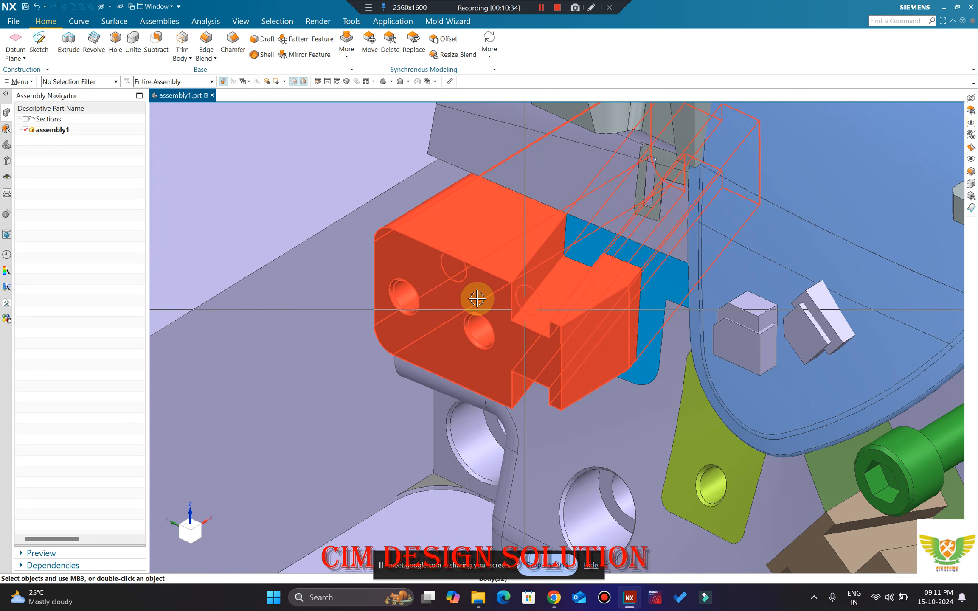
Step: Undo hiding the slider body, and examine how its counterbored screw holes line up with the pink insert
{"action": "scroll", "coordinate": [474, 259], "scroll_direction": "down", "scroll_amount": 2}
{"action": "scroll", "coordinate": [454, 293], "scroll_direction": "down", "scroll_amount": 1}
{"action": "scroll", "coordinate": [461, 277], "scroll_direction": "up", "scroll_amount": 2}
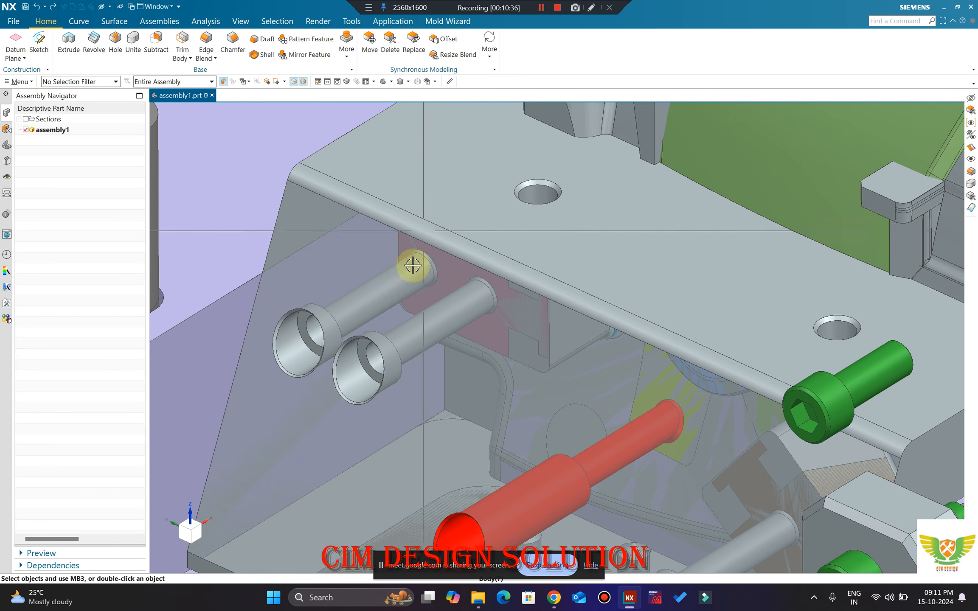
{"action": "scroll", "coordinate": [546, 272], "scroll_direction": "down", "scroll_amount": 3}
{"action": "scroll", "coordinate": [484, 283], "scroll_direction": "up", "scroll_amount": 3}
{"action": "scroll", "coordinate": [489, 237], "scroll_direction": "down", "scroll_amount": 4}
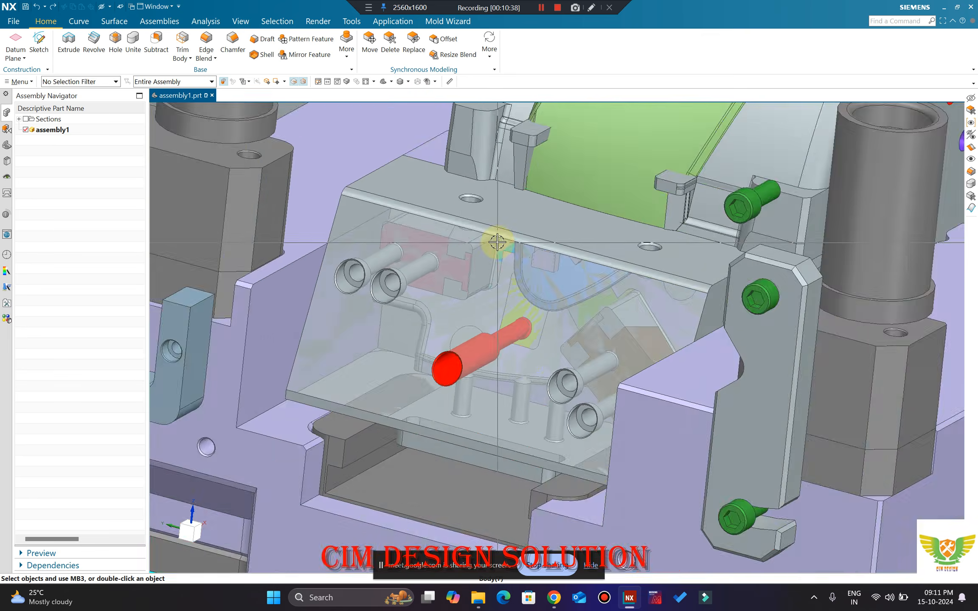
{"action": "scroll", "coordinate": [475, 288], "scroll_direction": "up", "scroll_amount": 4}
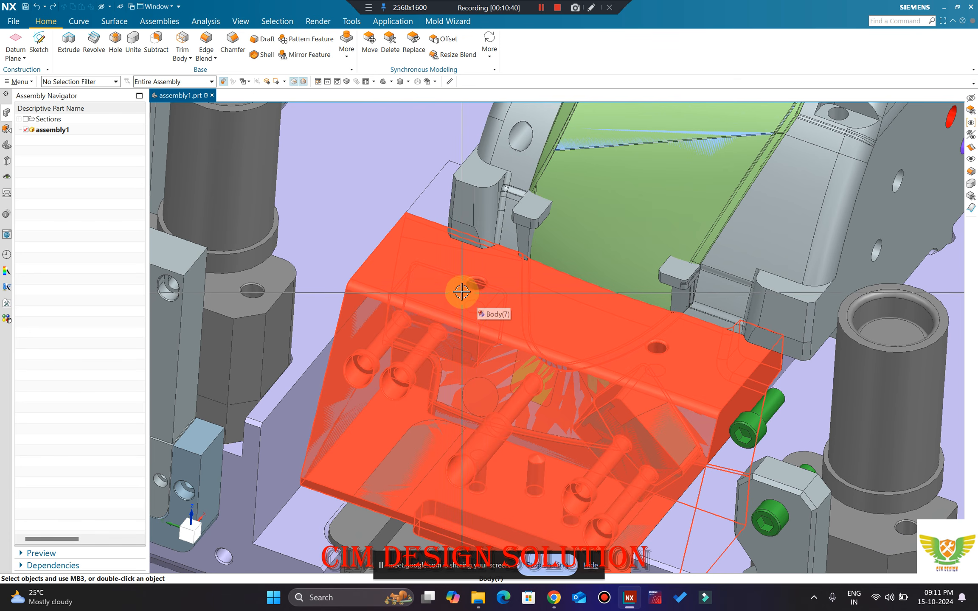
Step: Hide the translucent slider body in front of the coloured inserts
{"action": "left_click", "coordinate": [462, 292]}
{"action": "key", "text": "ctrl+b"}
{"action": "scroll", "coordinate": [456, 310], "scroll_direction": "up", "scroll_amount": 1}
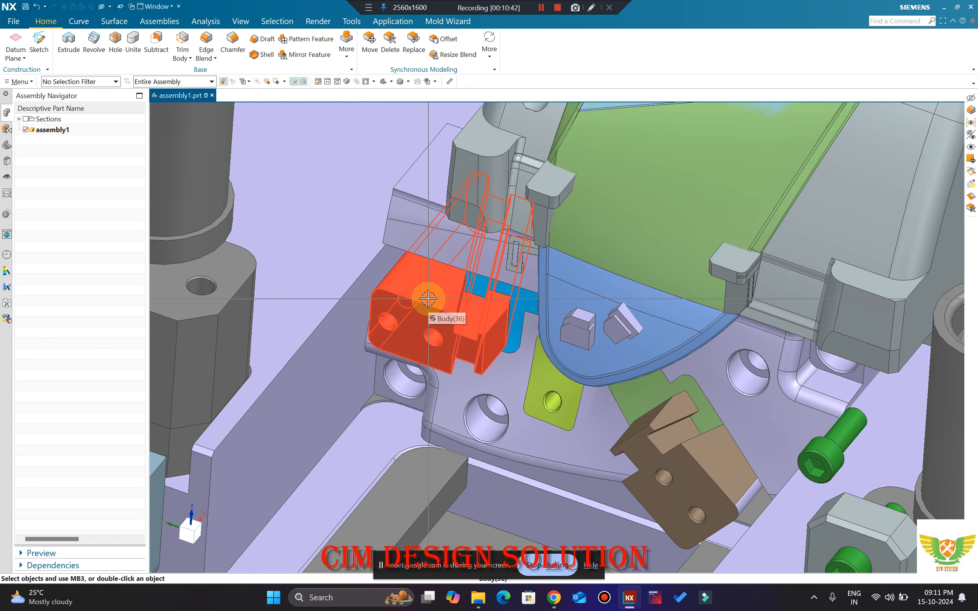
Step: Hide the pink and blue inserts to examine the pocket they sit in, and undo both hides
{"action": "key", "text": "ctrl+b"}
{"action": "scroll", "coordinate": [524, 279], "scroll_direction": "up", "scroll_amount": 3}
{"action": "scroll", "coordinate": [432, 388], "scroll_direction": "down", "scroll_amount": 2}
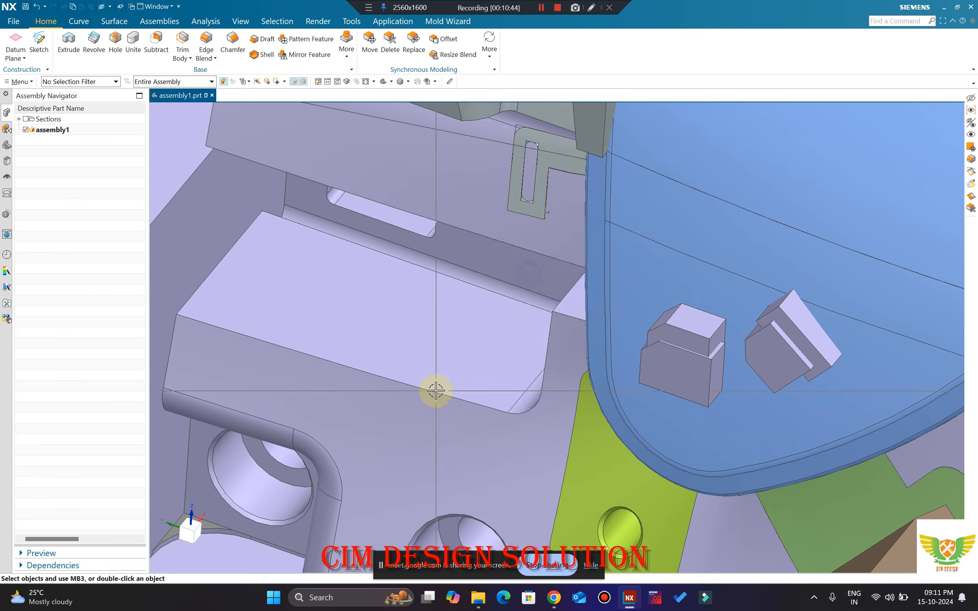
{"action": "scroll", "coordinate": [410, 324], "scroll_direction": "down", "scroll_amount": 4}
{"action": "scroll", "coordinate": [513, 321], "scroll_direction": "up", "scroll_amount": 5}
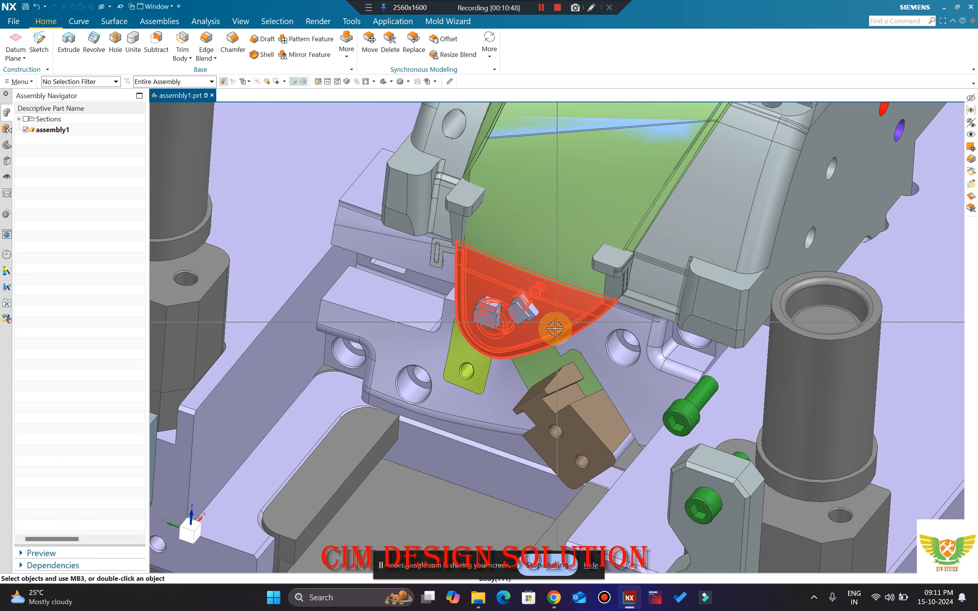
{"action": "key", "text": "ctrl+z"}
{"action": "key", "text": "ctrl+z"}
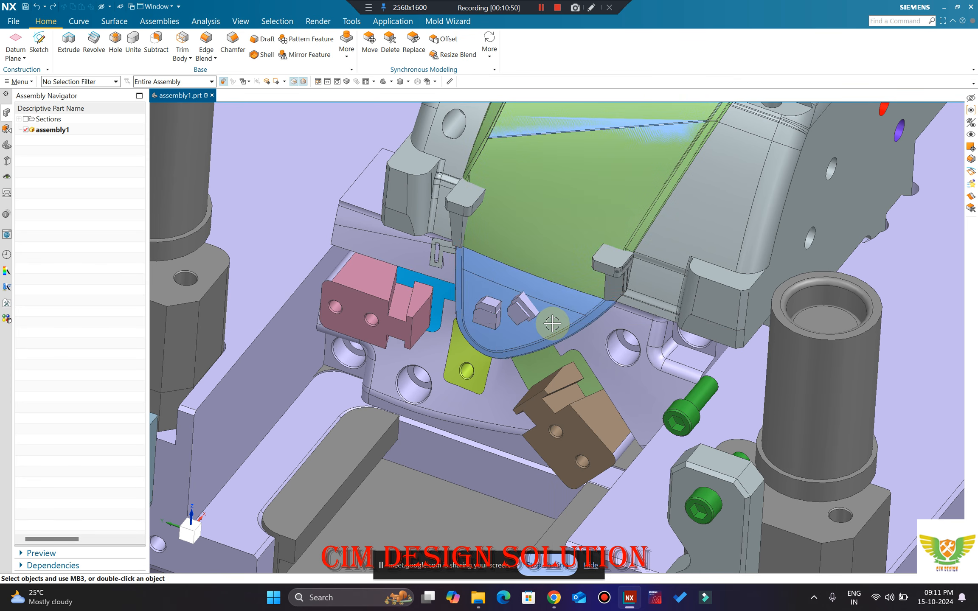
Step: Hide everything except the slider body and its pink, cyan, blue and yellow-green inserts by inverting the selection
{"action": "key", "text": "ctrl+b"}
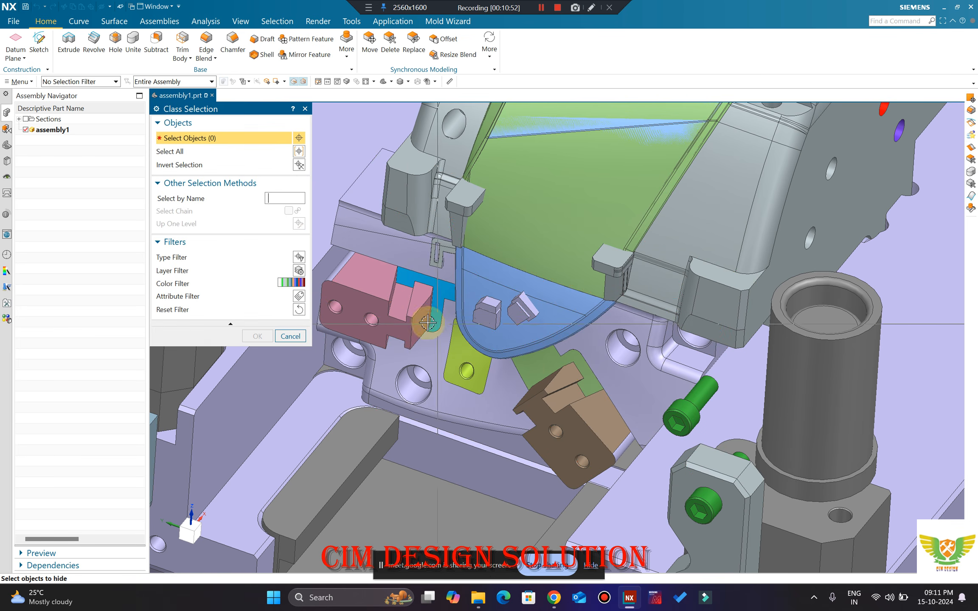
{"action": "left_click", "coordinate": [447, 290]}
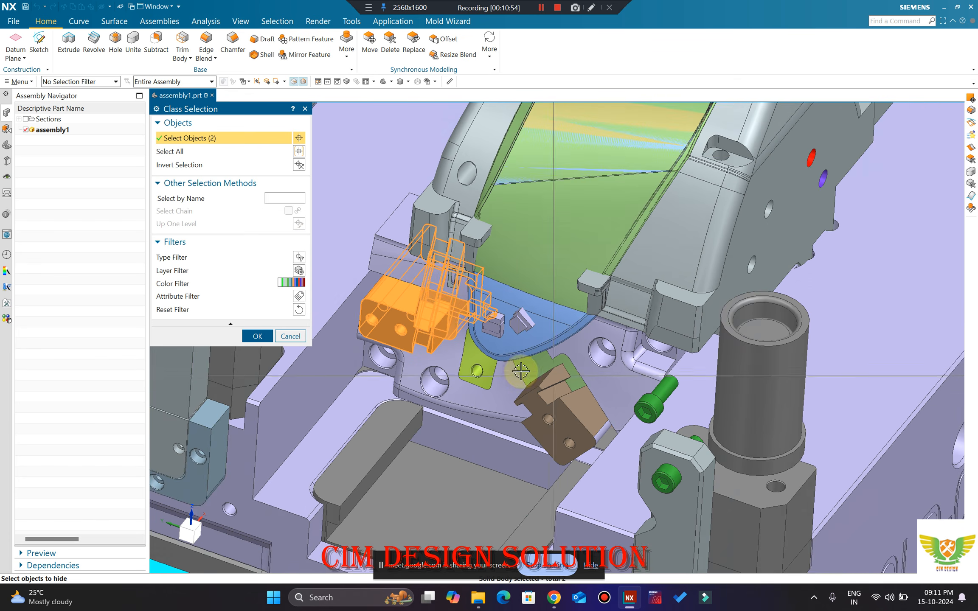
{"action": "scroll", "coordinate": [488, 330], "scroll_direction": "up", "scroll_amount": 3}
{"action": "scroll", "coordinate": [488, 330], "scroll_direction": "down", "scroll_amount": 3}
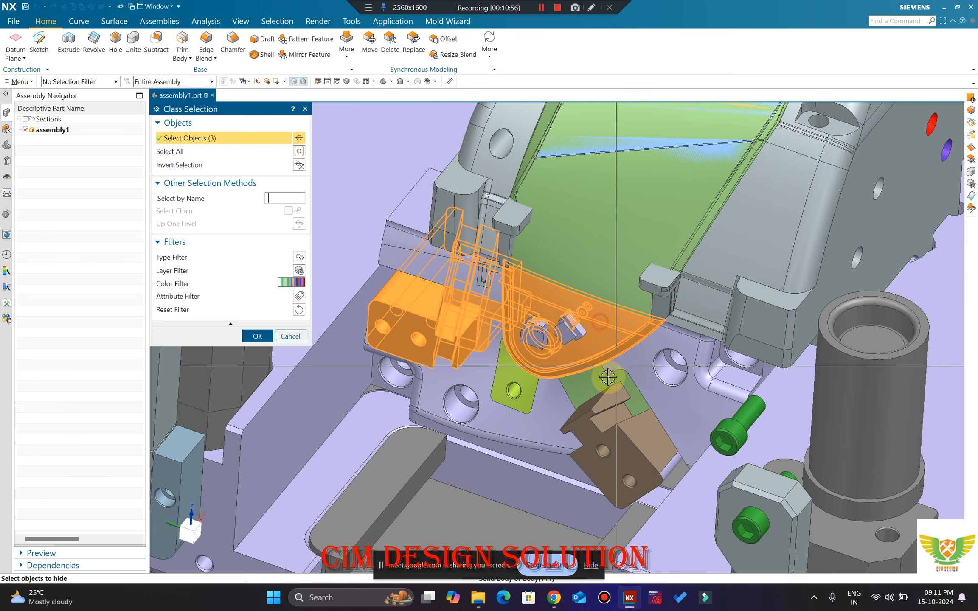
{"action": "scroll", "coordinate": [587, 383], "scroll_direction": "up", "scroll_amount": 3}
{"action": "left_click", "coordinate": [698, 333]}
{"action": "scroll", "coordinate": [557, 382], "scroll_direction": "down", "scroll_amount": 4}
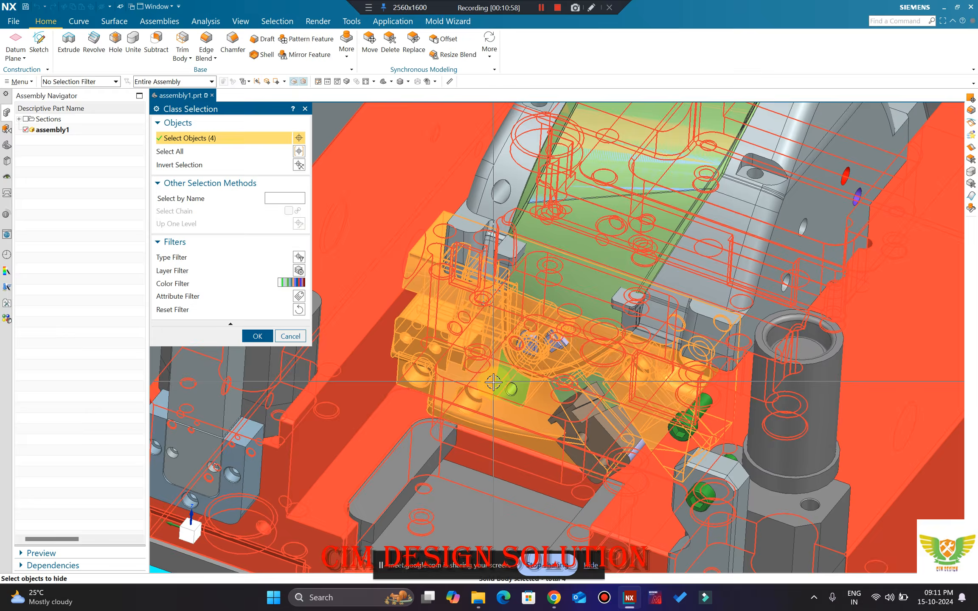
{"action": "left_click", "coordinate": [493, 382]}
{"action": "scroll", "coordinate": [493, 382], "scroll_direction": "down", "scroll_amount": 8}
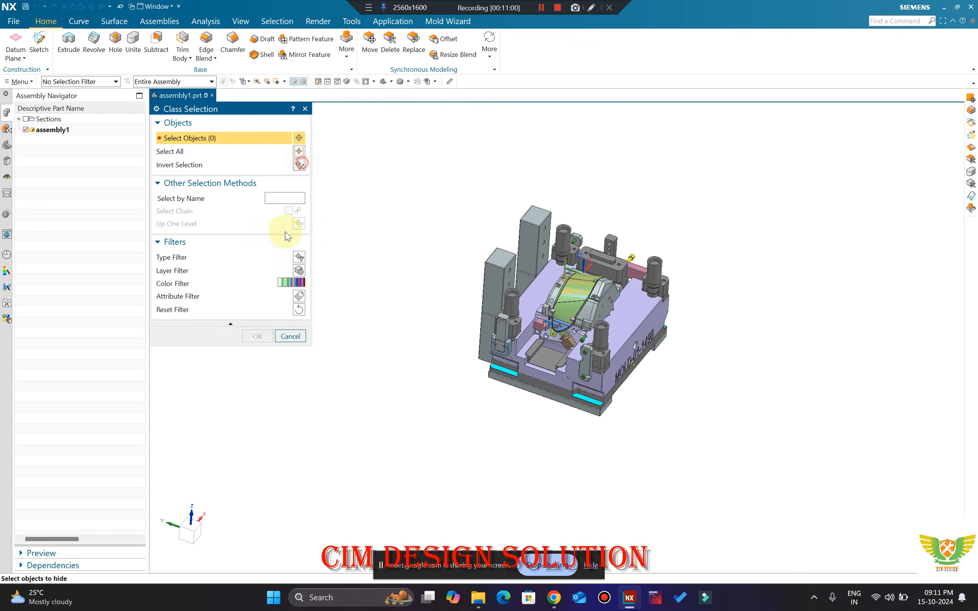
{"action": "left_click", "coordinate": [258, 336]}
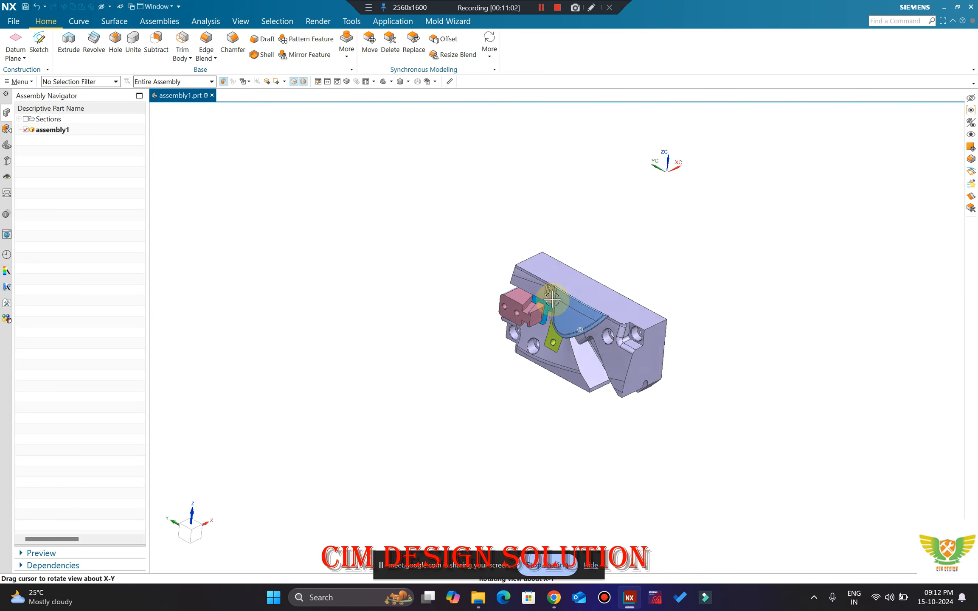
Step: Hide the slider body so that only its coloured inserts remain, and turn to their rear side
{"action": "middle_click_drag", "start_coordinate": [610, 274], "coordinate": [659, 238]}
{"action": "scroll", "coordinate": [561, 305], "scroll_direction": "up", "scroll_amount": 6}
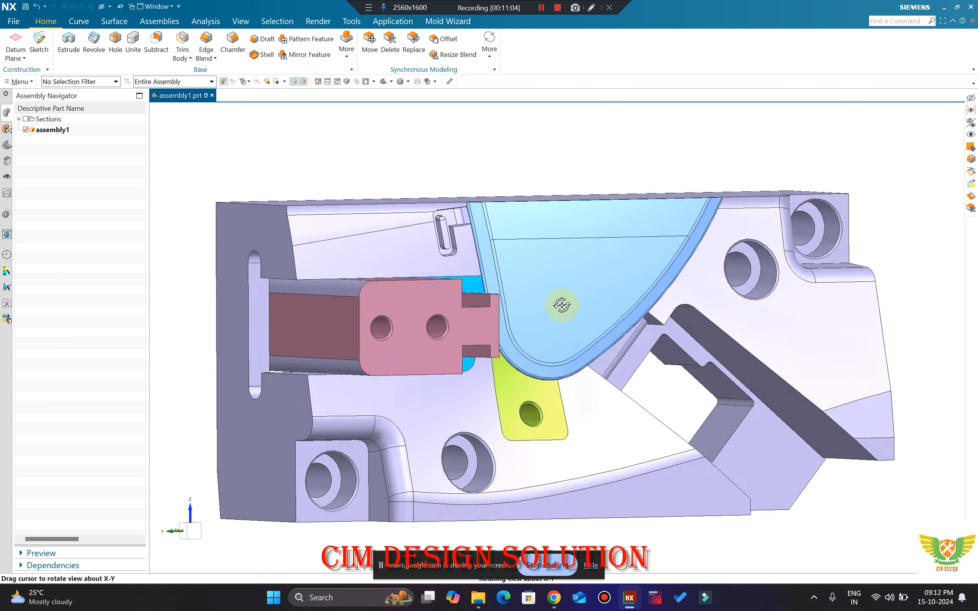
{"action": "scroll", "coordinate": [558, 319], "scroll_direction": "down", "scroll_amount": 1}
{"action": "middle_click_drag", "start_coordinate": [533, 309], "coordinate": [506, 242]}
{"action": "scroll", "coordinate": [508, 334], "scroll_direction": "down", "scroll_amount": 1}
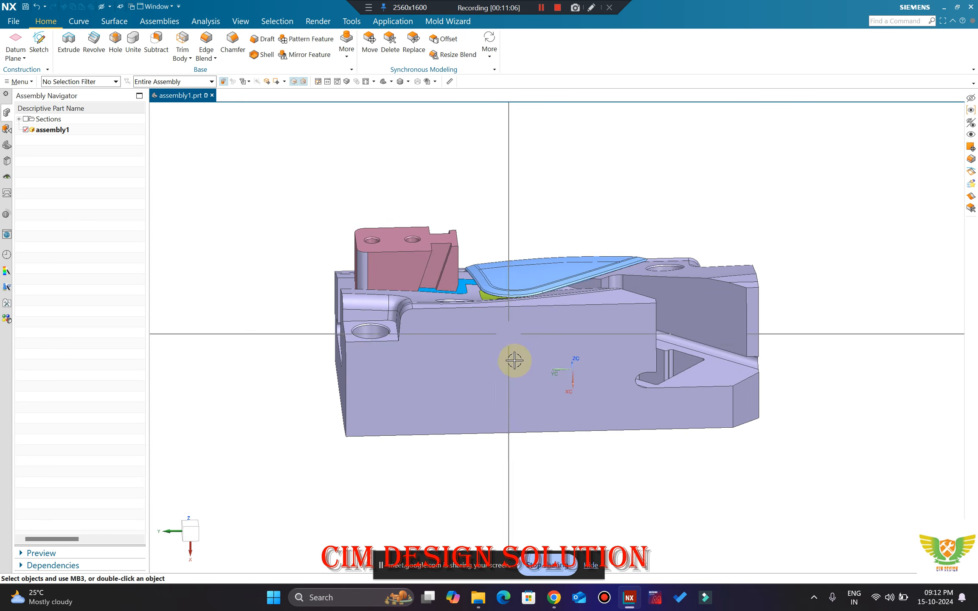
{"action": "key", "text": "ctrl+b"}
{"action": "middle_click_drag", "start_coordinate": [527, 334], "coordinate": [517, 465]}
{"action": "scroll", "coordinate": [499, 294], "scroll_direction": "up", "scroll_amount": 7}
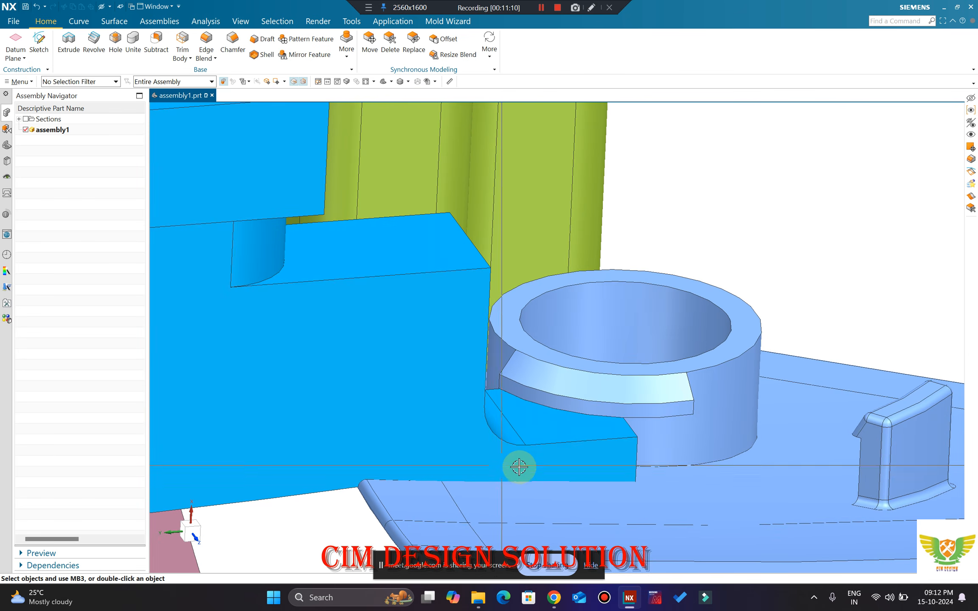
Step: Hide the yellow-green insert, and examine how the cyan insert's tip fits under the ring-shaped boss on the blue insert
{"action": "left_click", "coordinate": [455, 448]}
{"action": "scroll", "coordinate": [456, 448], "scroll_direction": "down", "scroll_amount": 3}
{"action": "scroll", "coordinate": [476, 470], "scroll_direction": "up", "scroll_amount": 3}
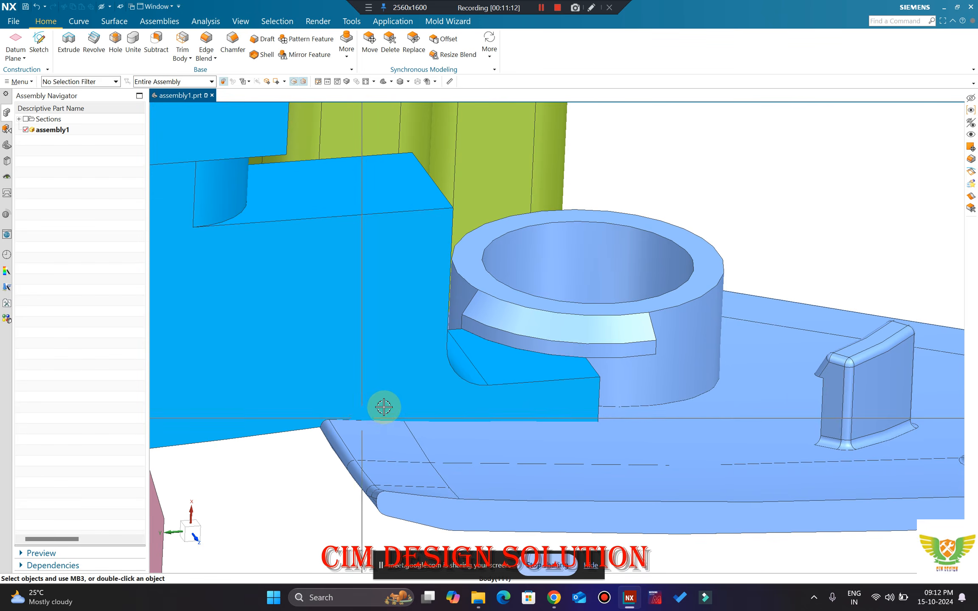
{"action": "scroll", "coordinate": [441, 399], "scroll_direction": "down", "scroll_amount": 3}
{"action": "scroll", "coordinate": [471, 386], "scroll_direction": "up", "scroll_amount": 2}
{"action": "scroll", "coordinate": [480, 380], "scroll_direction": "down", "scroll_amount": 3}
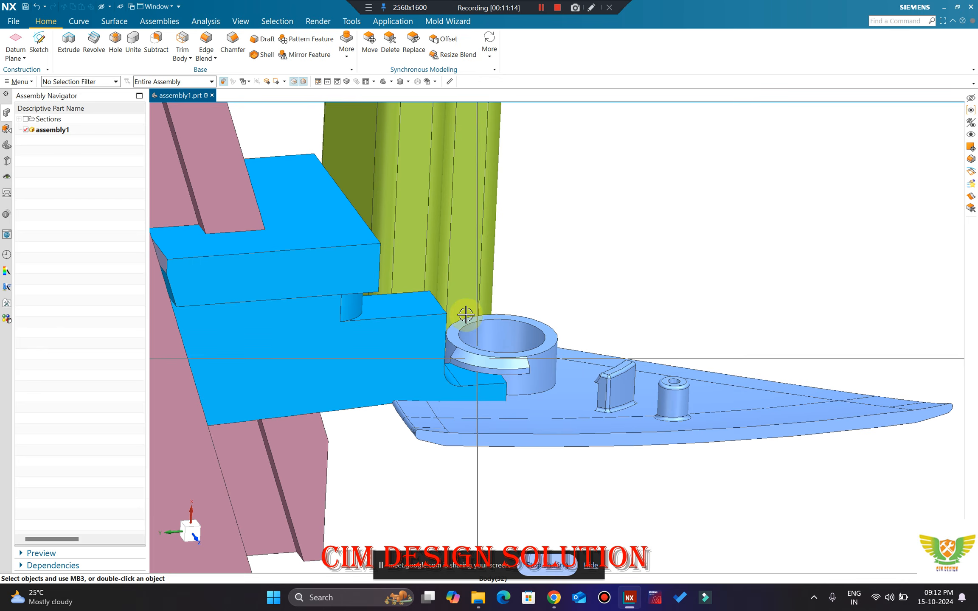
{"action": "scroll", "coordinate": [452, 399], "scroll_direction": "up", "scroll_amount": 5}
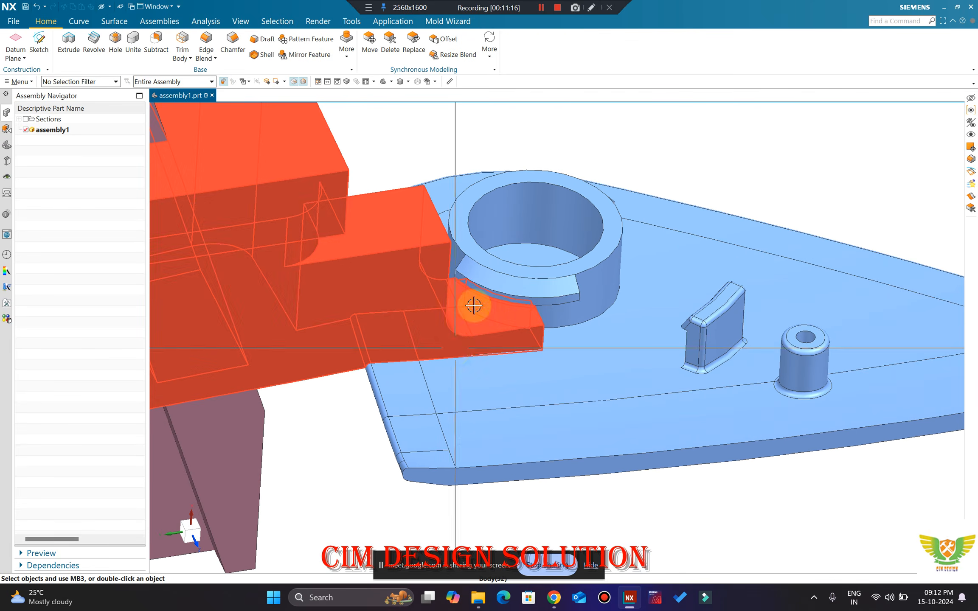
{"action": "middle_click_drag", "start_coordinate": [513, 268], "coordinate": [526, 370]}
{"action": "middle_click_drag", "start_coordinate": [554, 220], "coordinate": [561, 385]}
Step: Undo hiding the slider body and the yellow-green insert, and examine the pink insert seated in the slider
{"action": "key", "text": "ctrl+z"}
{"action": "key", "text": "ctrl+z"}
{"action": "scroll", "coordinate": [559, 297], "scroll_direction": "down", "scroll_amount": 4}
{"action": "key", "text": "F8"}
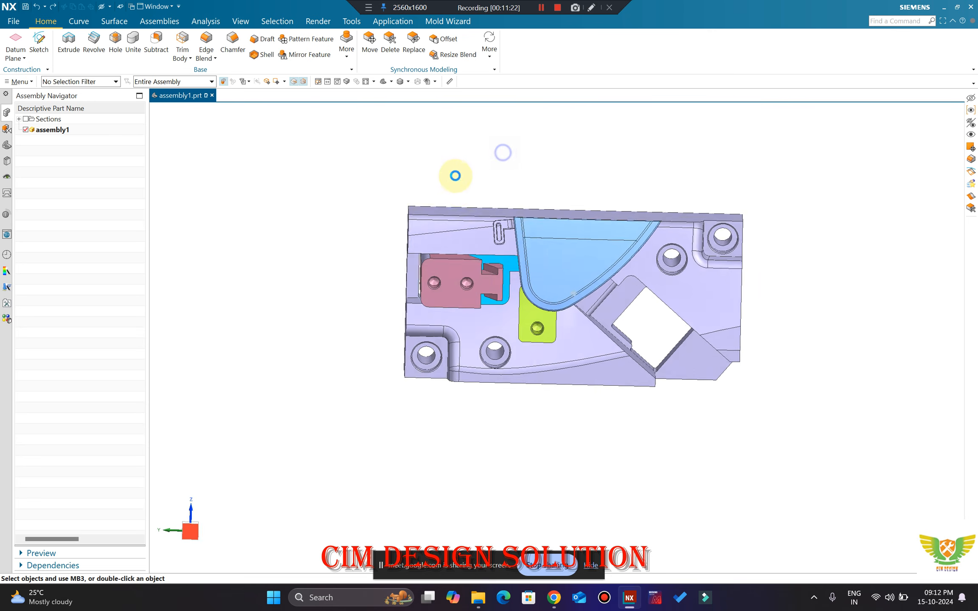
{"action": "scroll", "coordinate": [461, 247], "scroll_direction": "up", "scroll_amount": 2}
{"action": "middle_click_drag", "start_coordinate": [460, 251], "coordinate": [418, 310]}
{"action": "scroll", "coordinate": [419, 309], "scroll_direction": "up", "scroll_amount": 2}
{"action": "scroll", "coordinate": [420, 253], "scroll_direction": "down", "scroll_amount": 2}
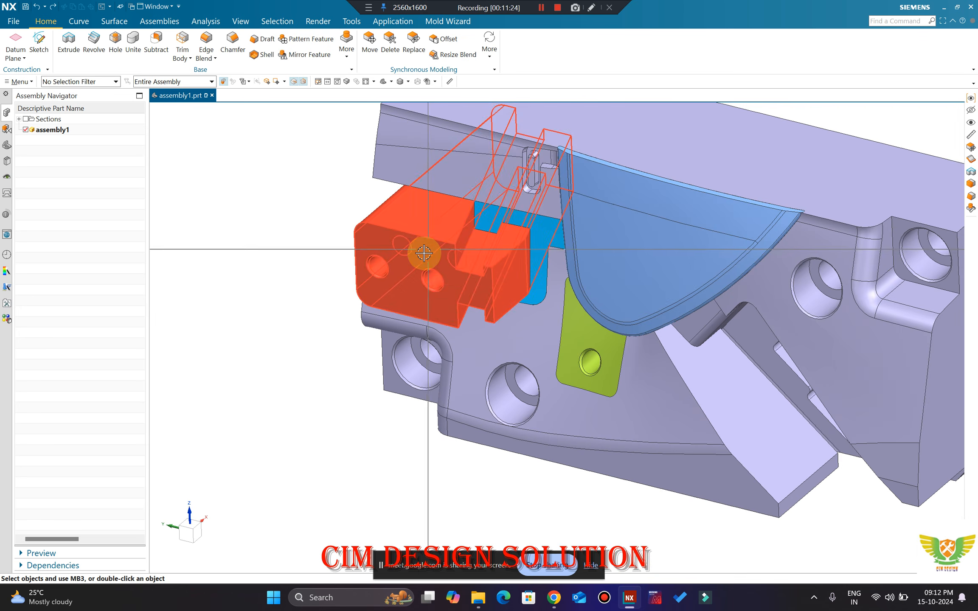
{"action": "middle_click_drag", "start_coordinate": [424, 254], "coordinate": [444, 255]}
{"action": "scroll", "coordinate": [443, 255], "scroll_direction": "down", "scroll_amount": 2}
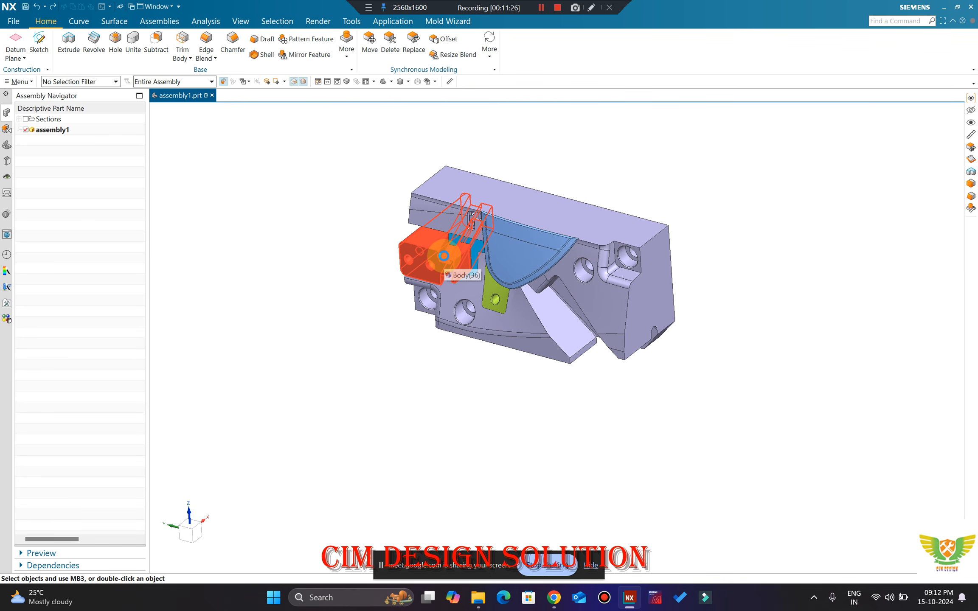
Step: Show all hidden mould bodies and cut the assembly with a one-plane section normal to Y, seen from the front
{"action": "key", "text": "ctrl+shift+u"}
{"action": "scroll", "coordinate": [475, 253], "scroll_direction": "down", "scroll_amount": 5}
{"action": "middle_click_drag", "start_coordinate": [522, 376], "coordinate": [464, 389]}
{"action": "key", "text": "F8"}
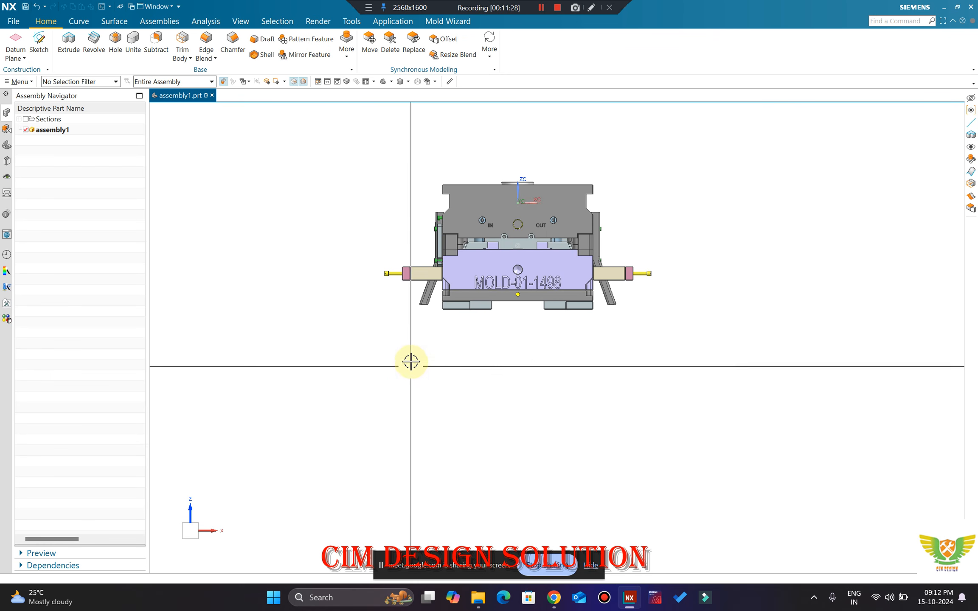
{"action": "key", "text": "ctrl+h"}
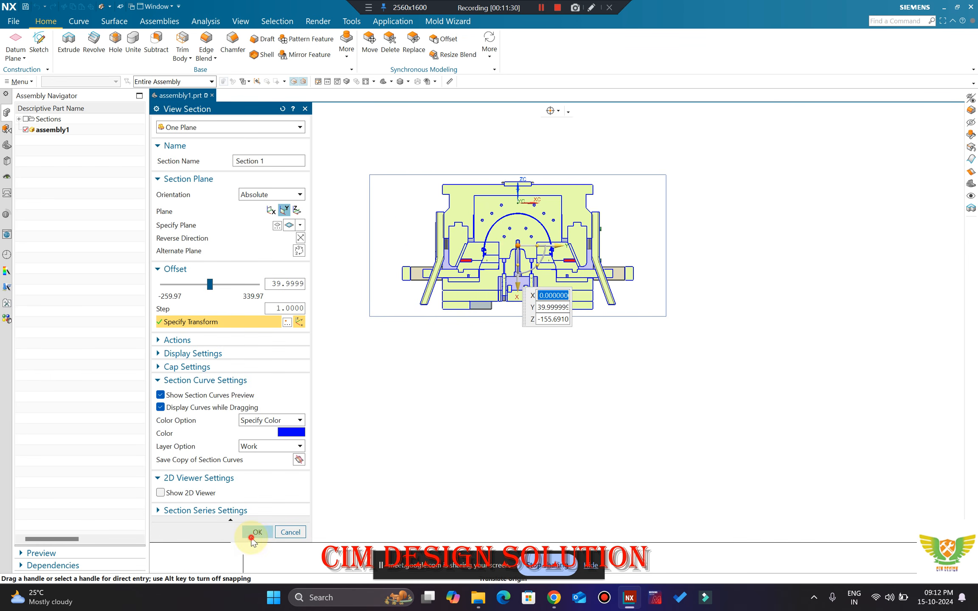
{"action": "left_click", "coordinate": [253, 535]}
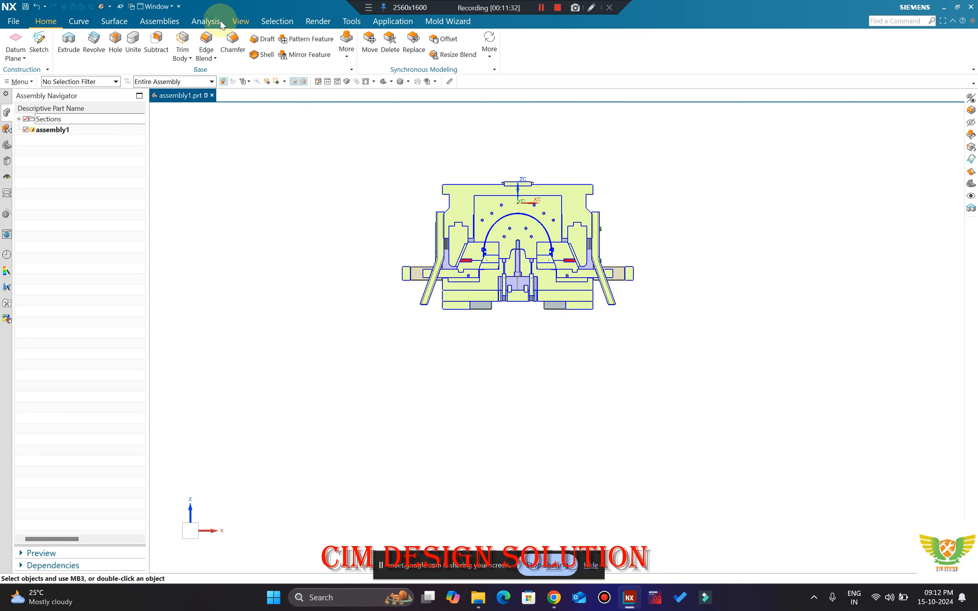
Step: Measure the projected distance along X from the upper corner of the slider's cam slot to the dog-leg cam's lower tip
{"action": "left_click", "coordinate": [206, 21]}
{"action": "left_click", "coordinate": [18, 40]}
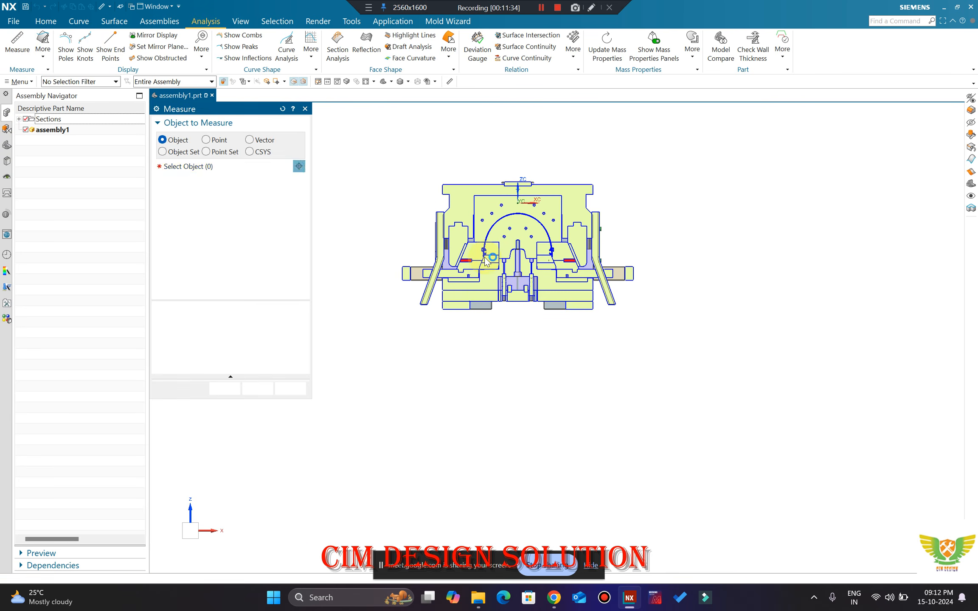
{"action": "scroll", "coordinate": [422, 229], "scroll_direction": "up", "scroll_amount": 5}
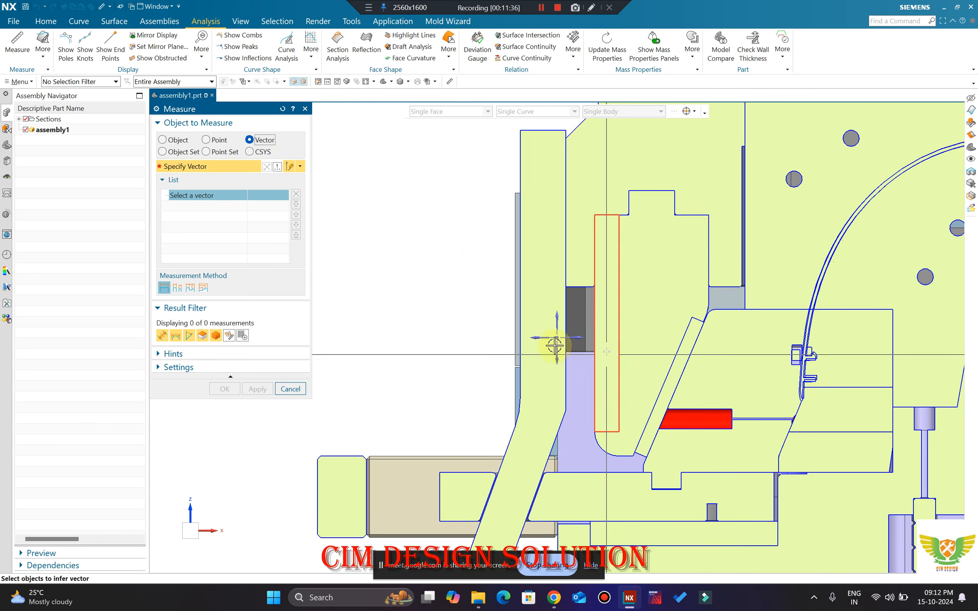
{"action": "left_click", "coordinate": [528, 334]}
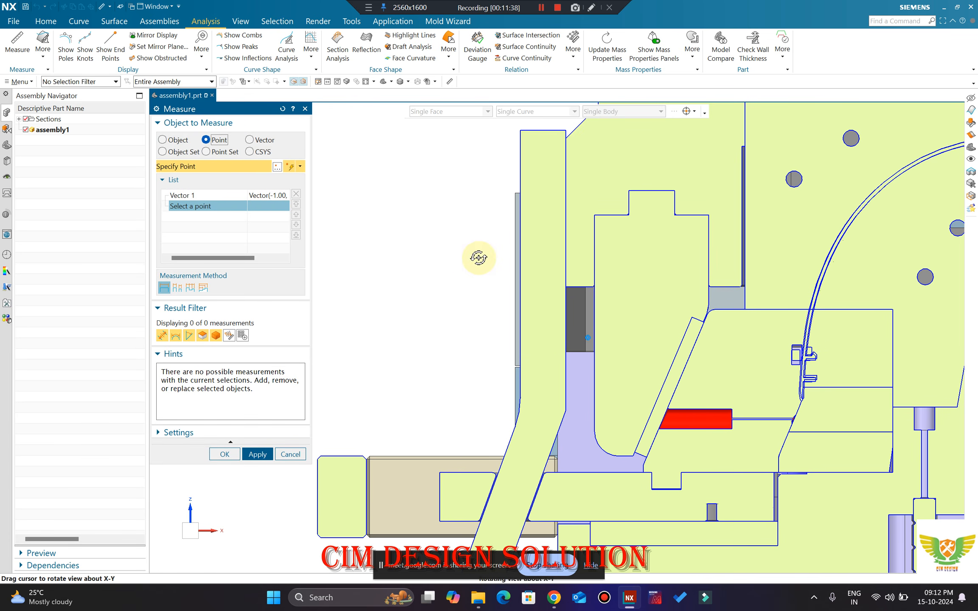
{"action": "scroll", "coordinate": [481, 360], "scroll_direction": "down", "scroll_amount": 5}
{"action": "scroll", "coordinate": [404, 406], "scroll_direction": "up", "scroll_amount": 5}
{"action": "scroll", "coordinate": [476, 264], "scroll_direction": "up", "scroll_amount": 5}
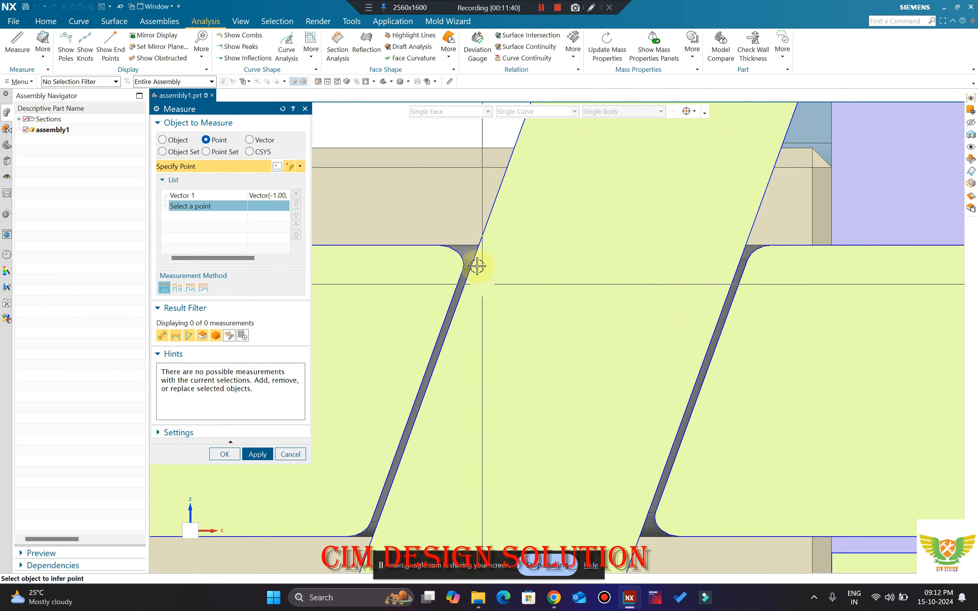
{"action": "left_click", "coordinate": [463, 274]}
{"action": "scroll", "coordinate": [557, 153], "scroll_direction": "down", "scroll_amount": 5}
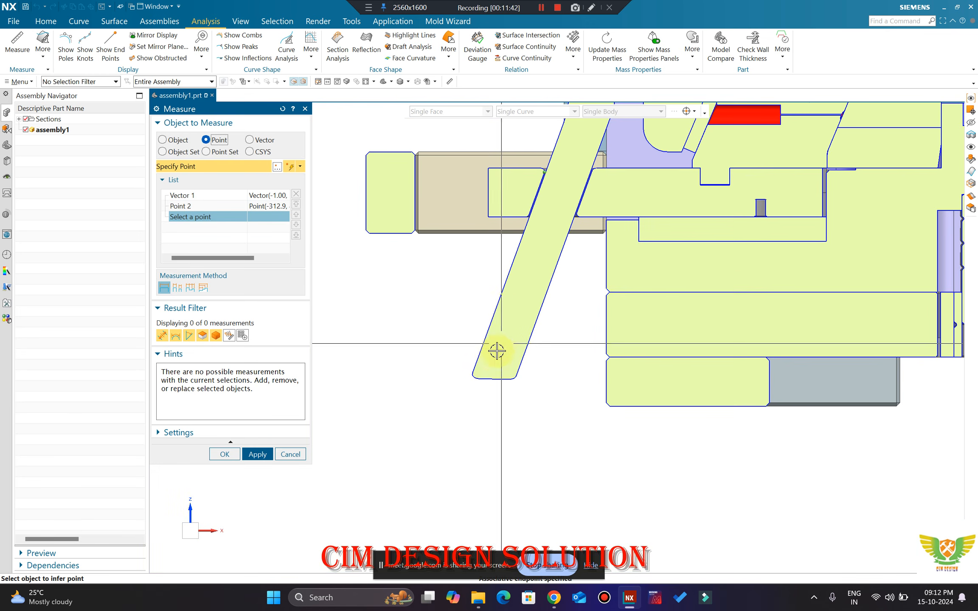
{"action": "left_click", "coordinate": [473, 368]}
{"action": "scroll", "coordinate": [616, 148], "scroll_direction": "up", "scroll_amount": 2}
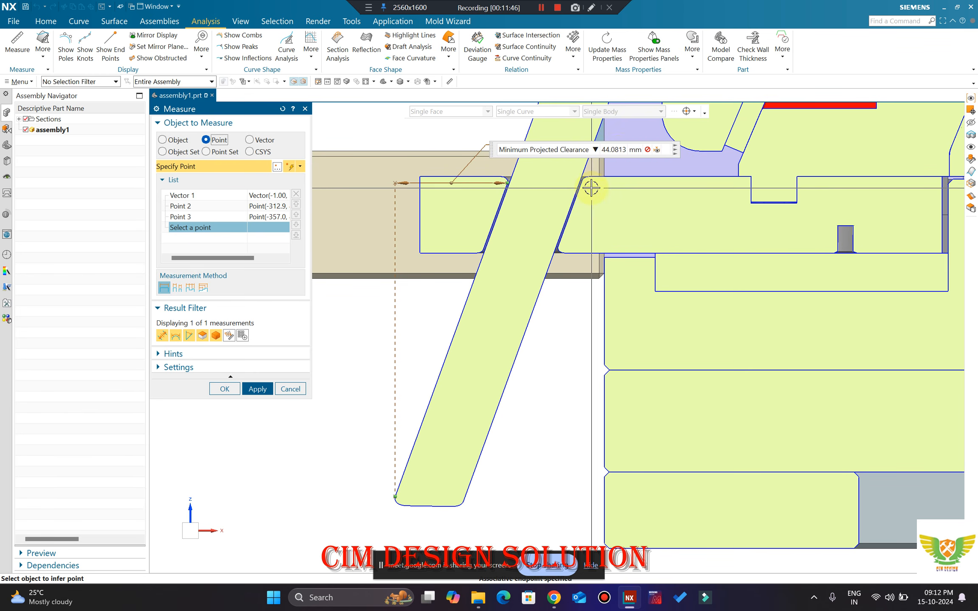
{"action": "scroll", "coordinate": [514, 187], "scroll_direction": "up", "scroll_amount": 1}
{"action": "scroll", "coordinate": [511, 183], "scroll_direction": "up", "scroll_amount": 1}
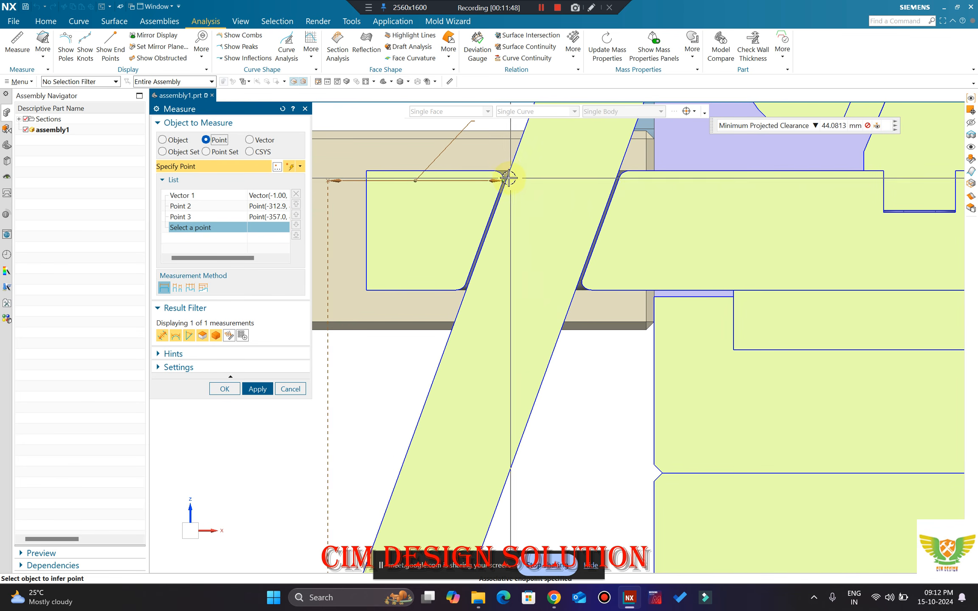
{"action": "scroll", "coordinate": [619, 225], "scroll_direction": "down", "scroll_amount": 2}
{"action": "key", "text": "Escape"}
Step: Examine in the sectioned front view how the dog-leg cam passes through the slider's angled slot and projects below it
{"action": "scroll", "coordinate": [361, 325], "scroll_direction": "down", "scroll_amount": 6}
{"action": "middle_click_drag", "start_coordinate": [458, 325], "coordinate": [527, 356]}
{"action": "scroll", "coordinate": [377, 251], "scroll_direction": "down", "scroll_amount": 1}
{"action": "key", "text": "F8"}
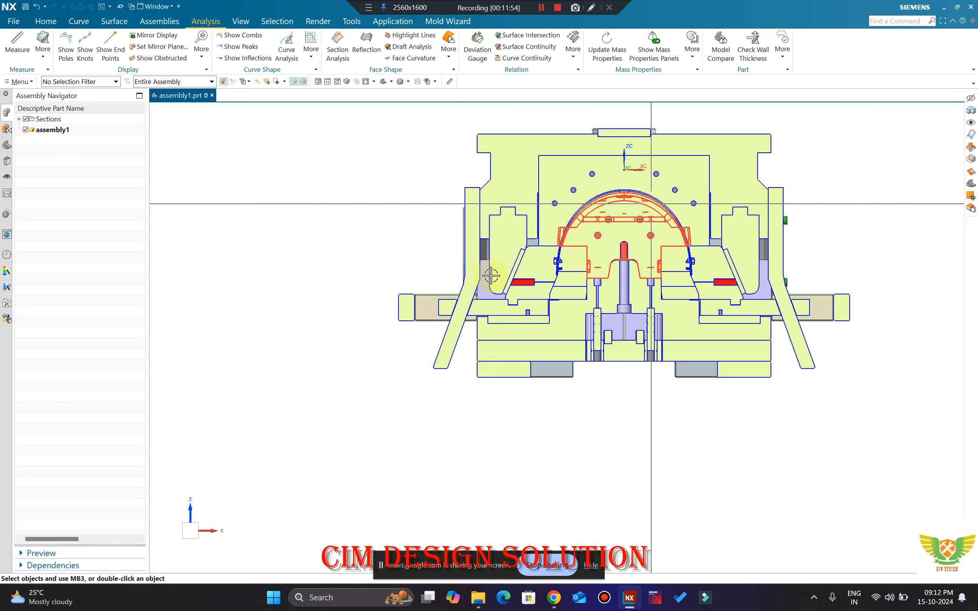
{"action": "scroll", "coordinate": [387, 416], "scroll_direction": "up", "scroll_amount": 7}
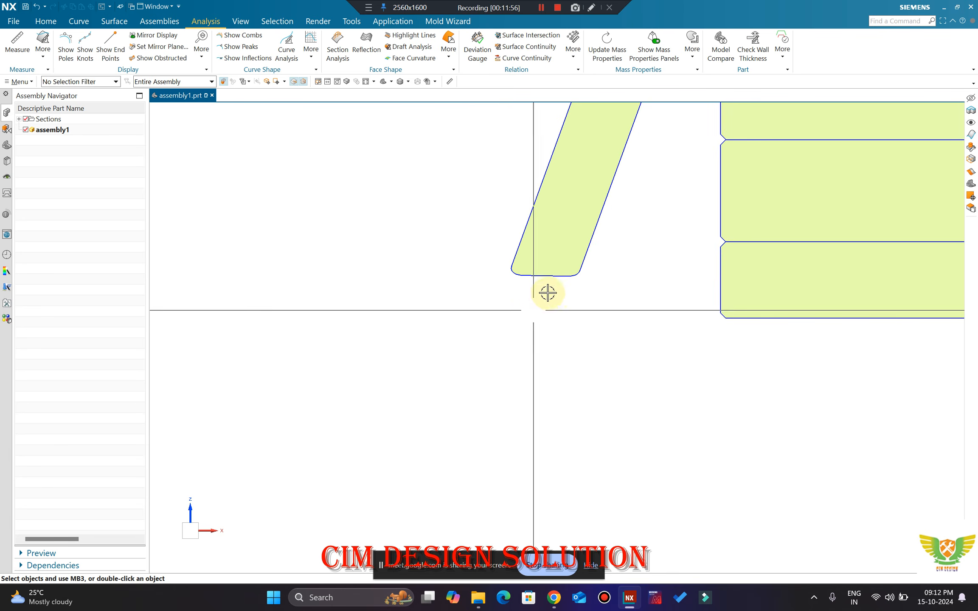
{"action": "scroll", "coordinate": [545, 312], "scroll_direction": "down", "scroll_amount": 6}
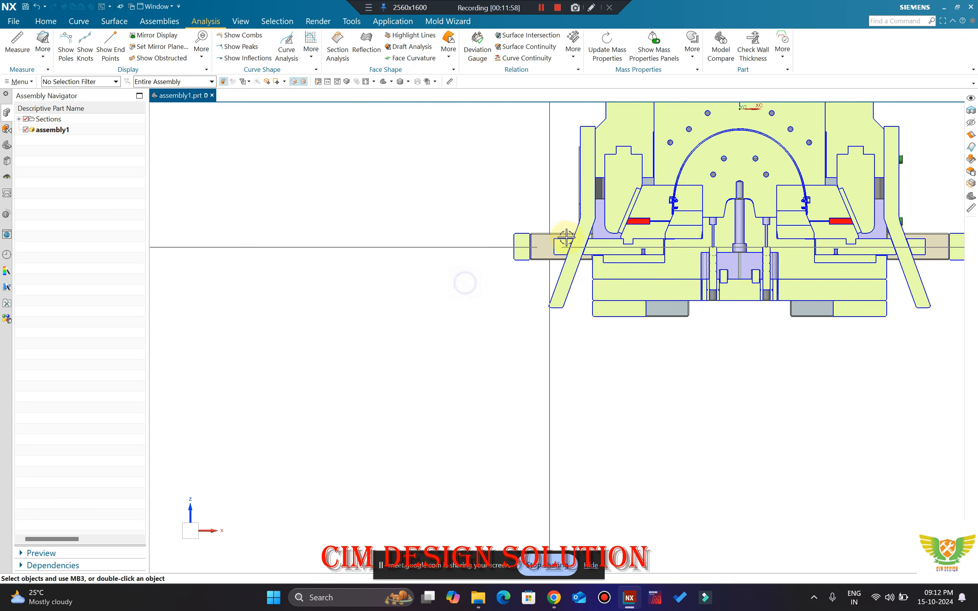
{"action": "scroll", "coordinate": [571, 231], "scroll_direction": "up", "scroll_amount": 3}
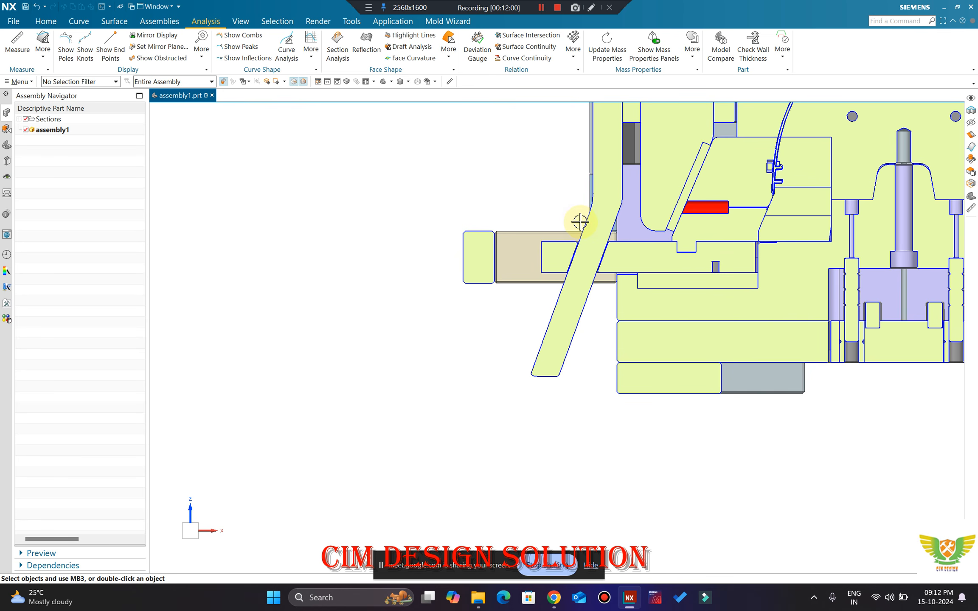
{"action": "scroll", "coordinate": [747, 213], "scroll_direction": "up", "scroll_amount": 1}
{"action": "scroll", "coordinate": [468, 271], "scroll_direction": "down", "scroll_amount": 3}
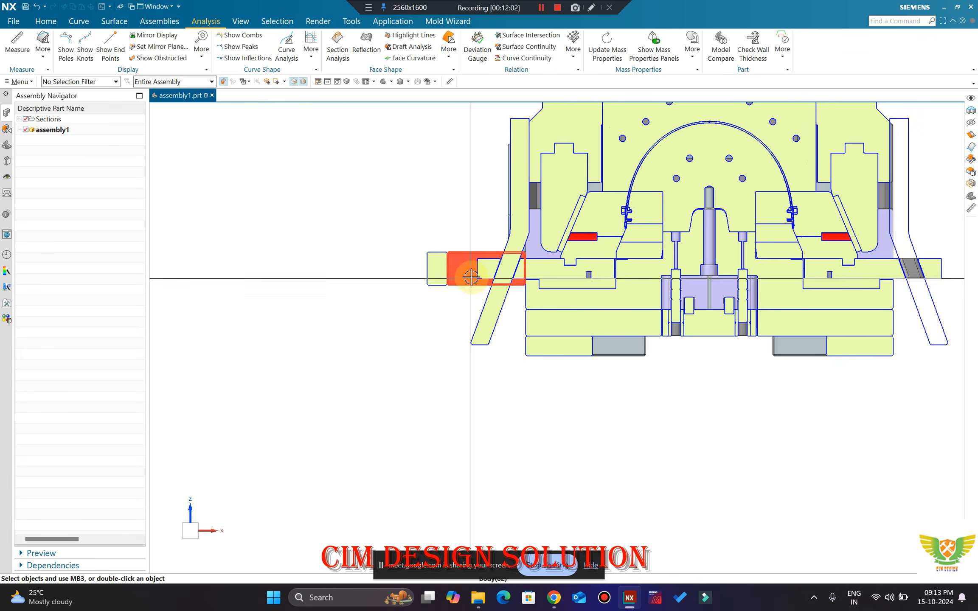
Step: Turn off the section curves and the section clipping, and show the complete mould assembly in a 3D view
{"action": "left_click", "coordinate": [27, 119]}
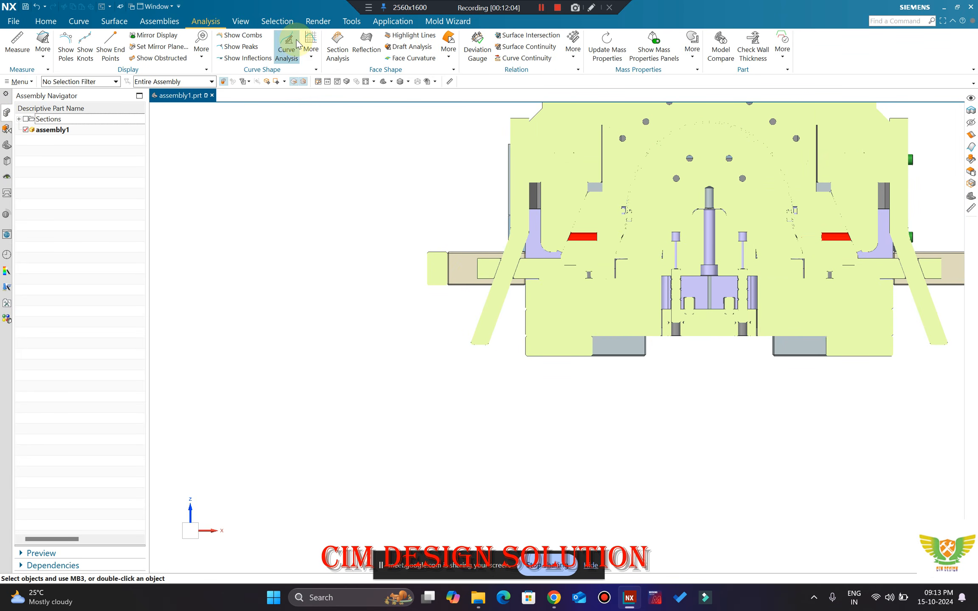
{"action": "left_click", "coordinate": [240, 22]}
{"action": "left_click", "coordinate": [274, 50]}
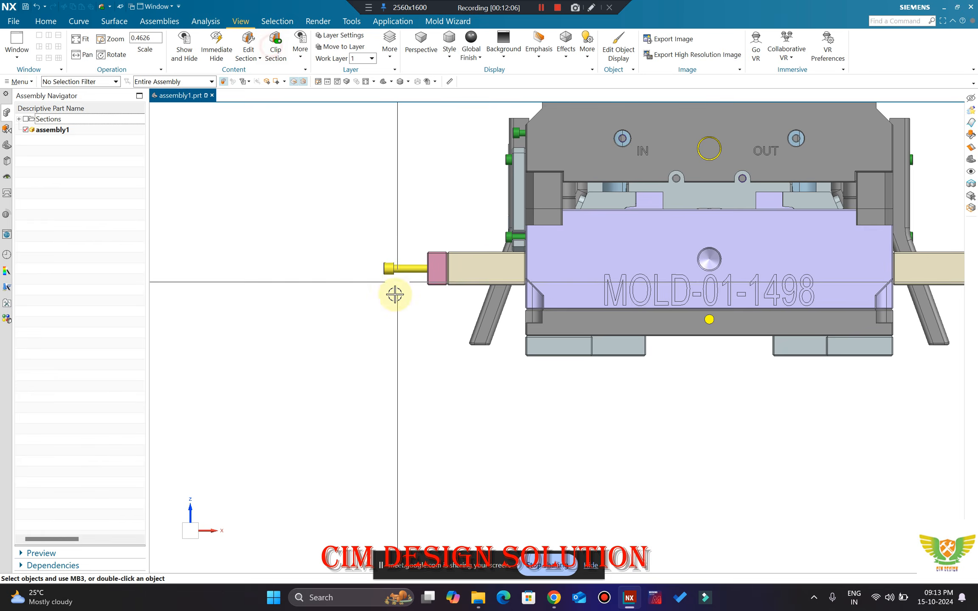
{"action": "key", "text": "Home"}
{"action": "middle_click_drag", "start_coordinate": [479, 239], "coordinate": [530, 183]}
Step: Undo back to the isolated slider body with its inserts, and examine the pink insert beside the cyan one
{"action": "key", "text": "ctrl+z"}
{"action": "key", "text": "ctrl+z"}
{"action": "key", "text": "ctrl+z"}
{"action": "scroll", "coordinate": [457, 251], "scroll_direction": "up", "scroll_amount": 4}
{"action": "middle_click_drag", "start_coordinate": [470, 212], "coordinate": [437, 266]}
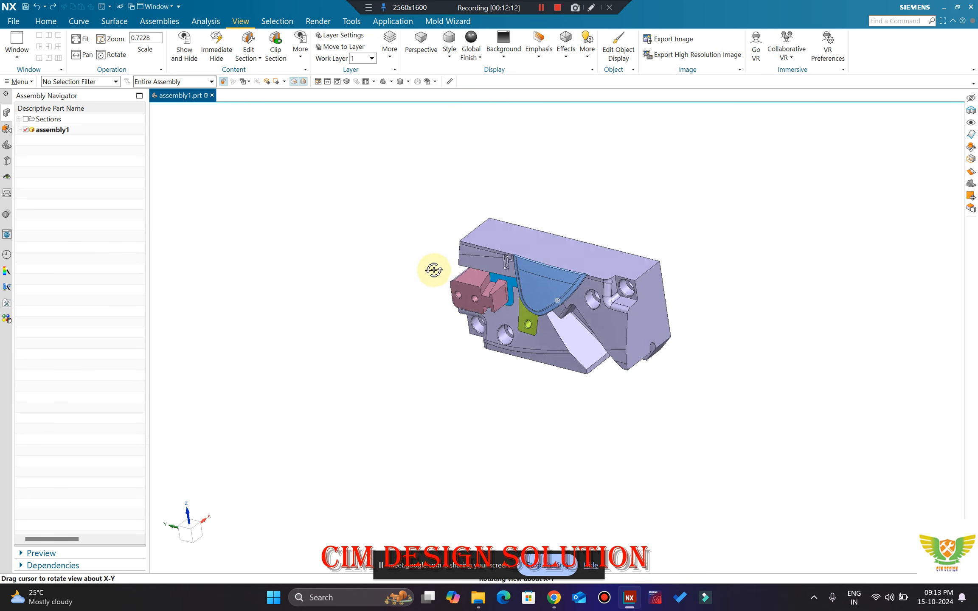
{"action": "scroll", "coordinate": [464, 273], "scroll_direction": "up", "scroll_amount": 7}
{"action": "scroll", "coordinate": [454, 284], "scroll_direction": "down", "scroll_amount": 2}
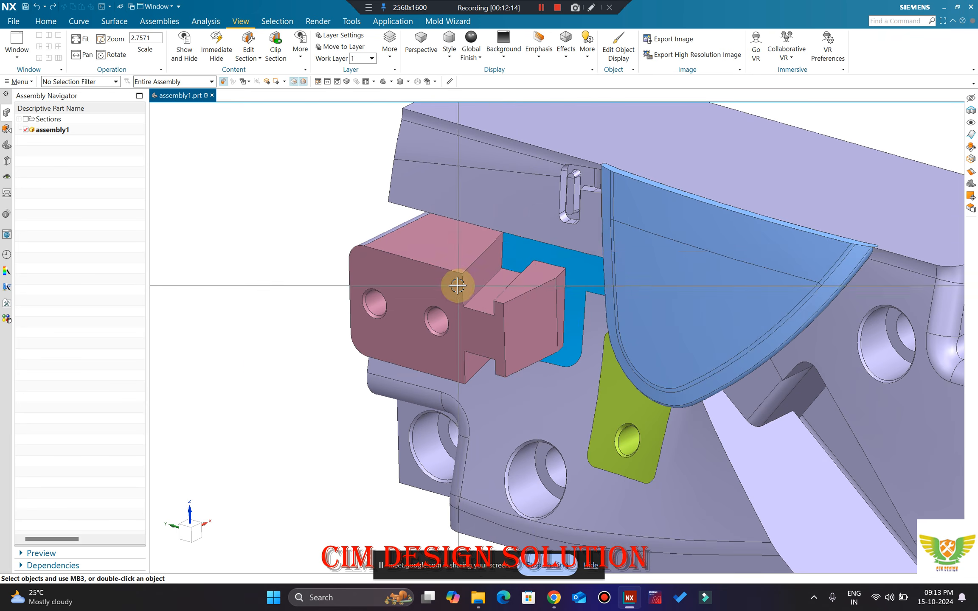
{"action": "scroll", "coordinate": [421, 292], "scroll_direction": "up", "scroll_amount": 5}
{"action": "scroll", "coordinate": [484, 235], "scroll_direction": "down", "scroll_amount": 7}
{"action": "scroll", "coordinate": [467, 211], "scroll_direction": "up", "scroll_amount": 5}
{"action": "left_click", "coordinate": [494, 178]}
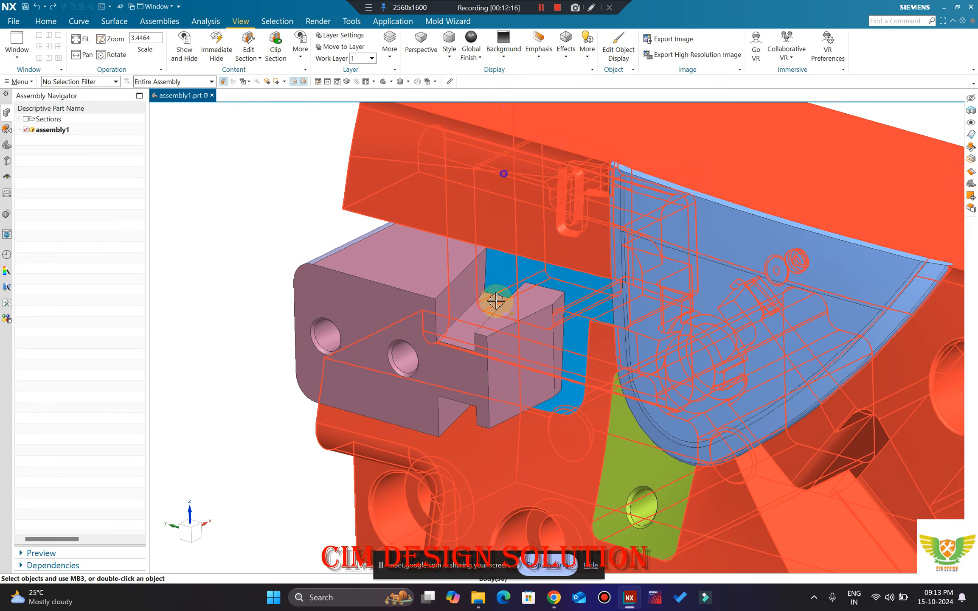
Step: Hide the slider body around the inserts, and orient the view square to the pink insert's angled side
{"action": "key", "text": "ctrl+b"}
{"action": "middle_click_drag", "start_coordinate": [478, 330], "coordinate": [473, 377]}
{"action": "scroll", "coordinate": [471, 380], "scroll_direction": "up", "scroll_amount": 1}
{"action": "scroll", "coordinate": [456, 388], "scroll_direction": "down", "scroll_amount": 3}
{"action": "middle_click_drag", "start_coordinate": [320, 178], "coordinate": [223, 203]}
{"action": "key", "text": "F8"}
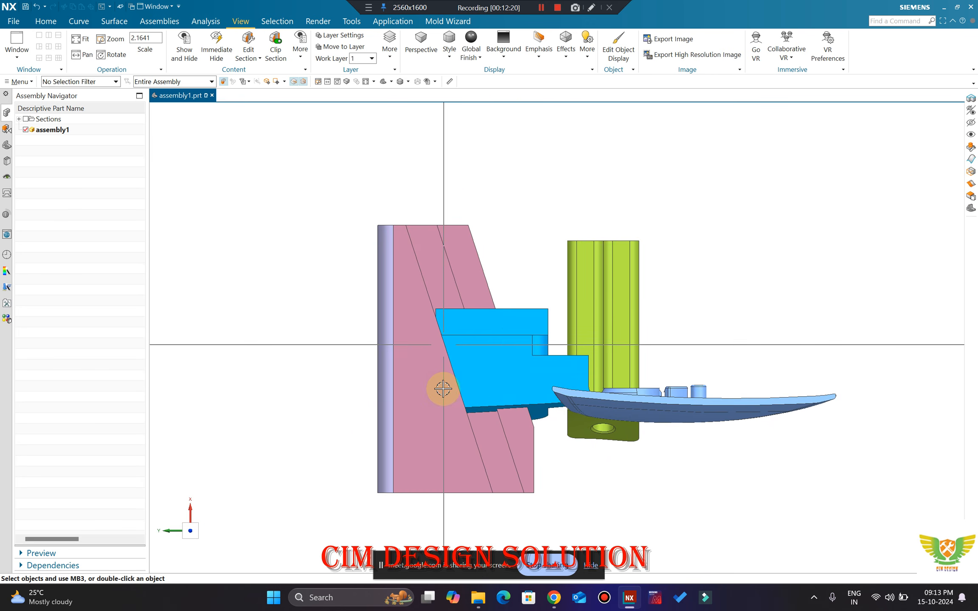
{"action": "middle_click_drag", "start_coordinate": [441, 389], "coordinate": [398, 439]}
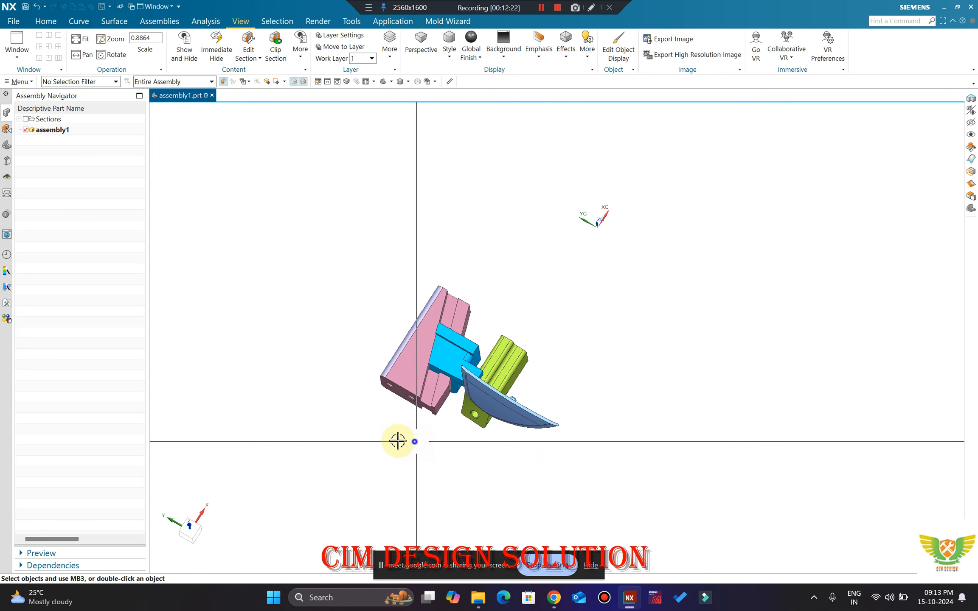
{"action": "key", "text": "F8"}
Step: Move the pink insert 15 mm in the negative X direction with Move Object
{"action": "left_click", "coordinate": [433, 425]}
{"action": "key", "text": "ctrl+t"}
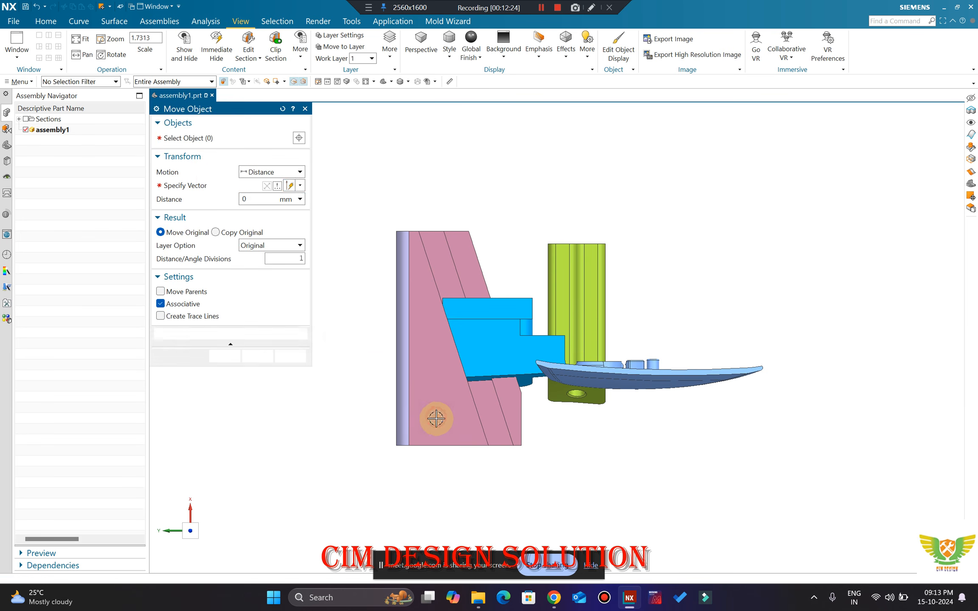
{"action": "left_click", "coordinate": [207, 194]}
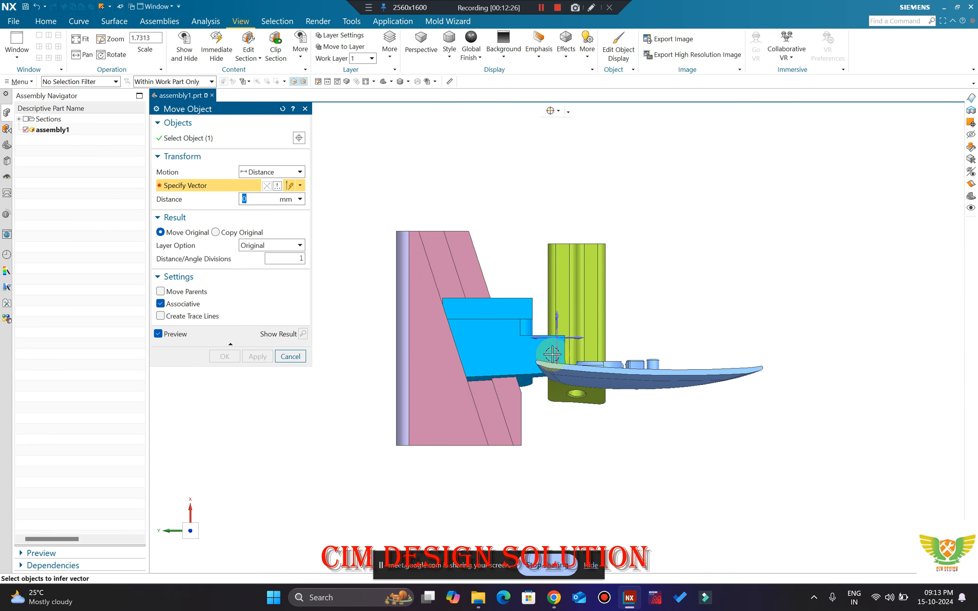
{"action": "left_click", "coordinate": [383, 332]}
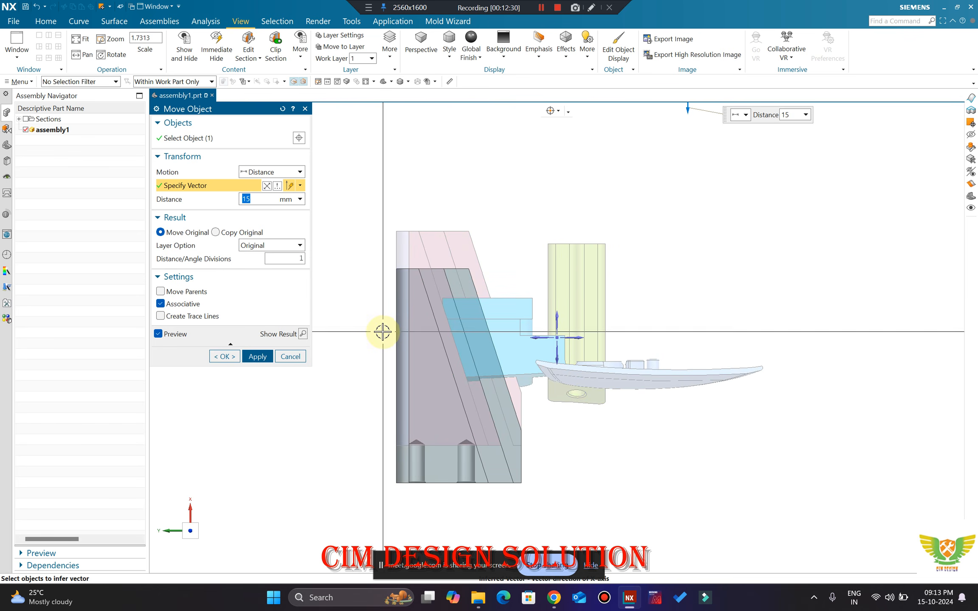
{"action": "scroll", "coordinate": [383, 332], "scroll_direction": "down", "scroll_amount": 3}
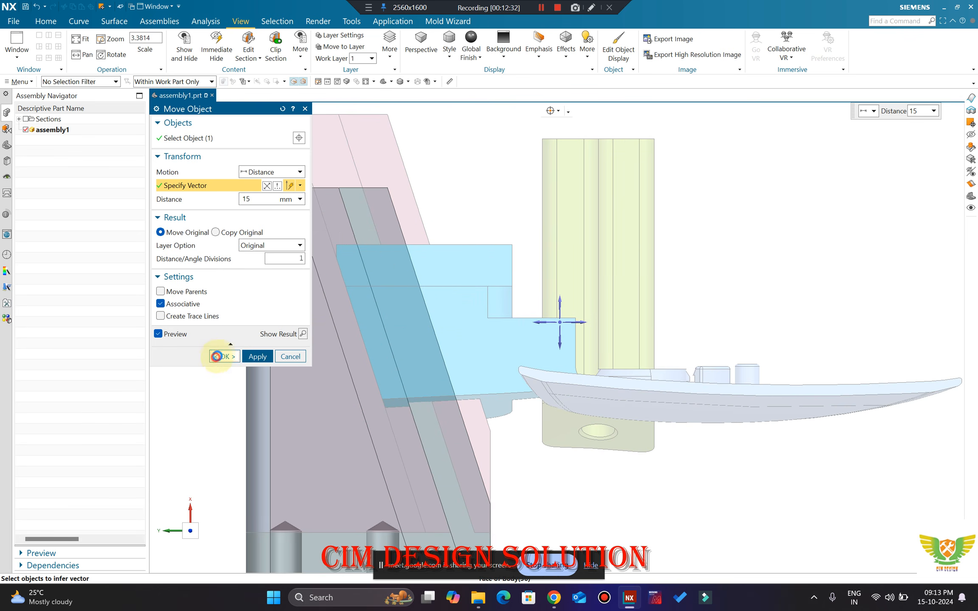
{"action": "left_click", "coordinate": [216, 356]}
{"action": "scroll", "coordinate": [399, 294], "scroll_direction": "up", "scroll_amount": 1}
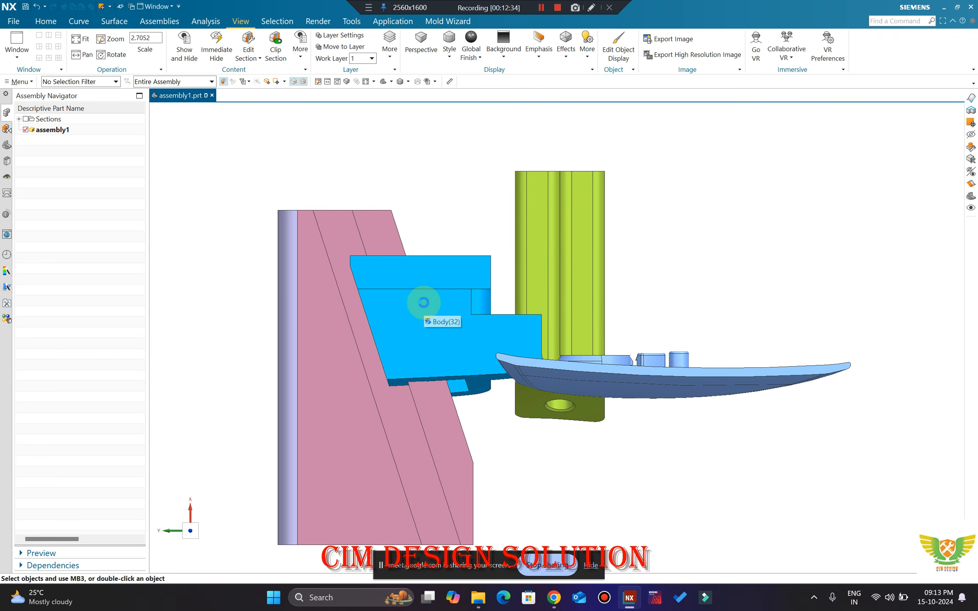
Step: Try moving the blue insert along Y with Move Object to show its travel, and undo both insert moves
{"action": "left_click", "coordinate": [419, 301]}
{"action": "key", "text": "ctrl+t"}
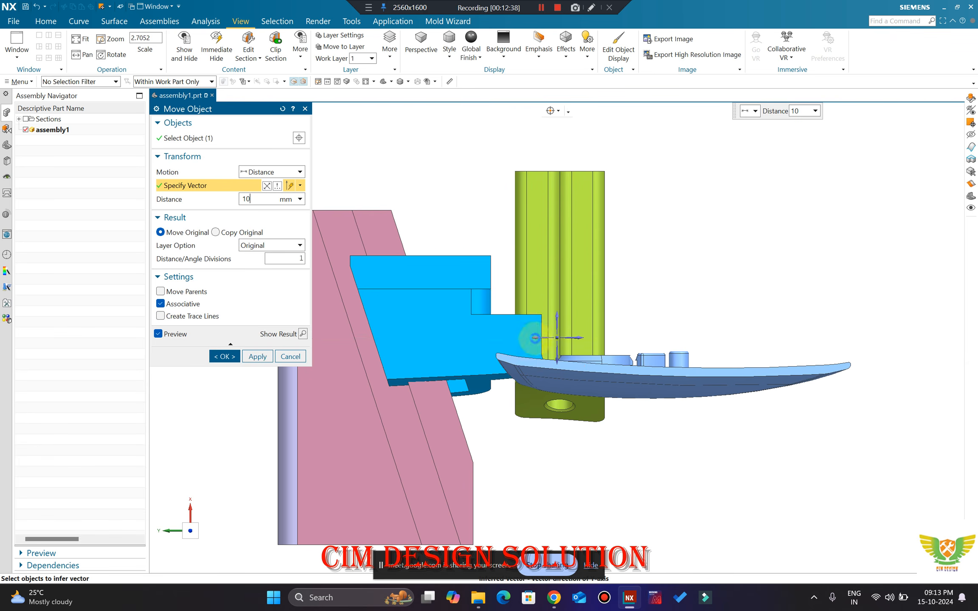
{"action": "left_click", "coordinate": [534, 337]}
{"action": "middle_click", "coordinate": [530, 338]}
{"action": "middle_click_drag", "start_coordinate": [557, 404], "coordinate": [570, 460]}
{"action": "scroll", "coordinate": [537, 397], "scroll_direction": "down", "scroll_amount": 3}
{"action": "middle_click_drag", "start_coordinate": [585, 365], "coordinate": [537, 400]}
{"action": "scroll", "coordinate": [521, 366], "scroll_direction": "down", "scroll_amount": 4}
{"action": "scroll", "coordinate": [522, 365], "scroll_direction": "up", "scroll_amount": 9}
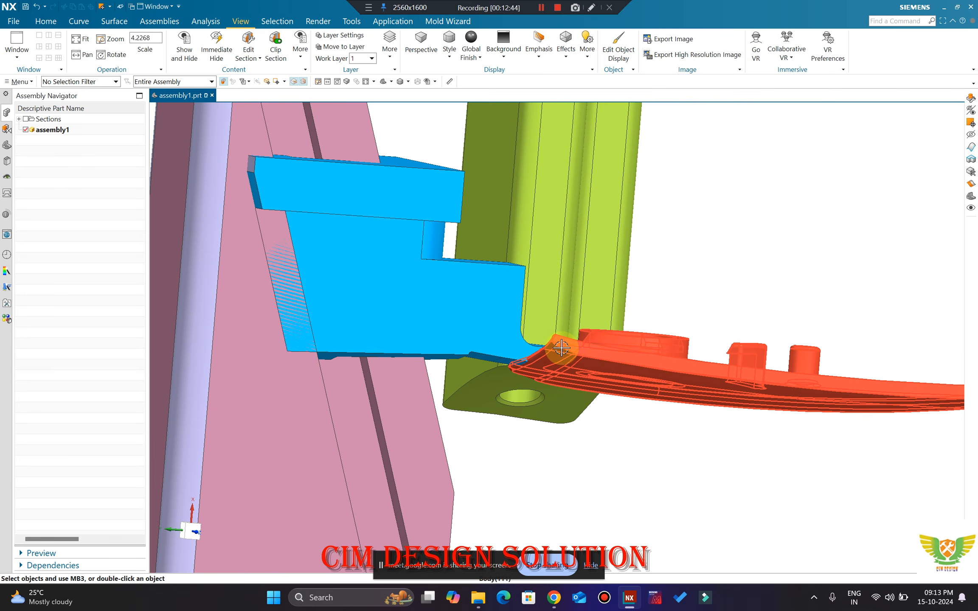
{"action": "scroll", "coordinate": [556, 379], "scroll_direction": "up", "scroll_amount": 2}
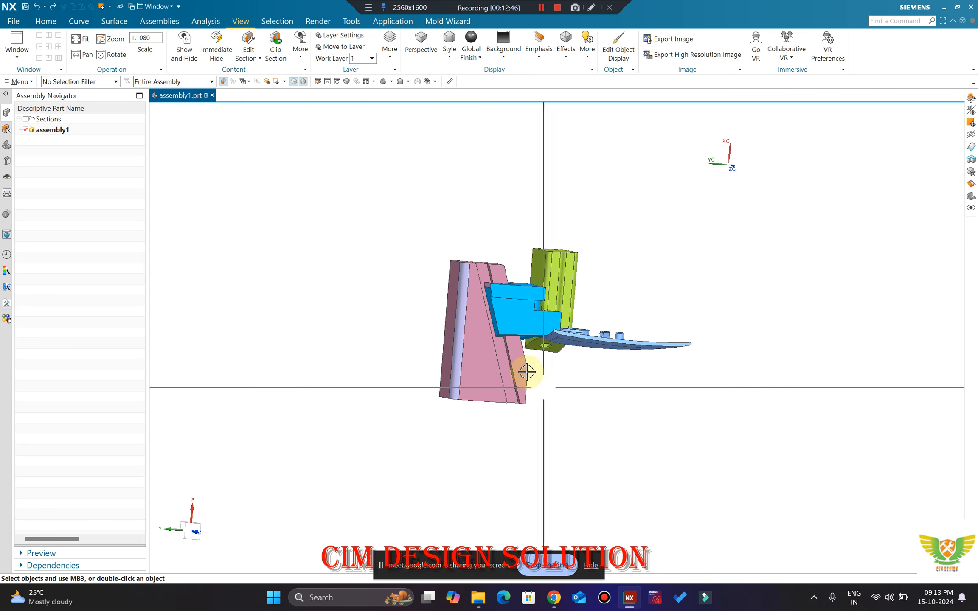
{"action": "key", "text": "ctrl+z"}
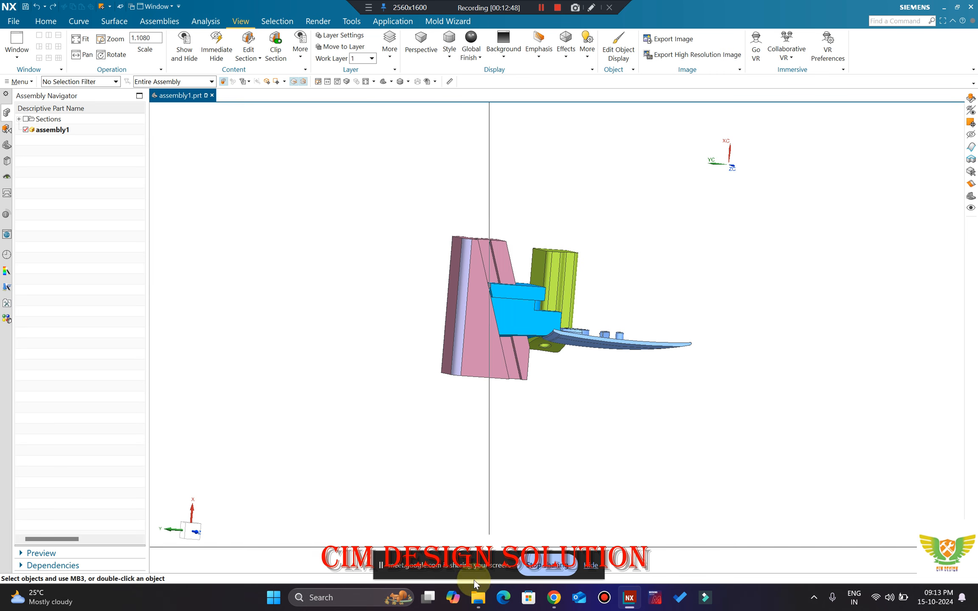
Step: Switch to the Google Meet call, admit the participant waiting to join, and return to NX
{"action": "mouse_move", "coordinate": [557, 602]}
{"action": "left_click", "coordinate": [547, 534]}
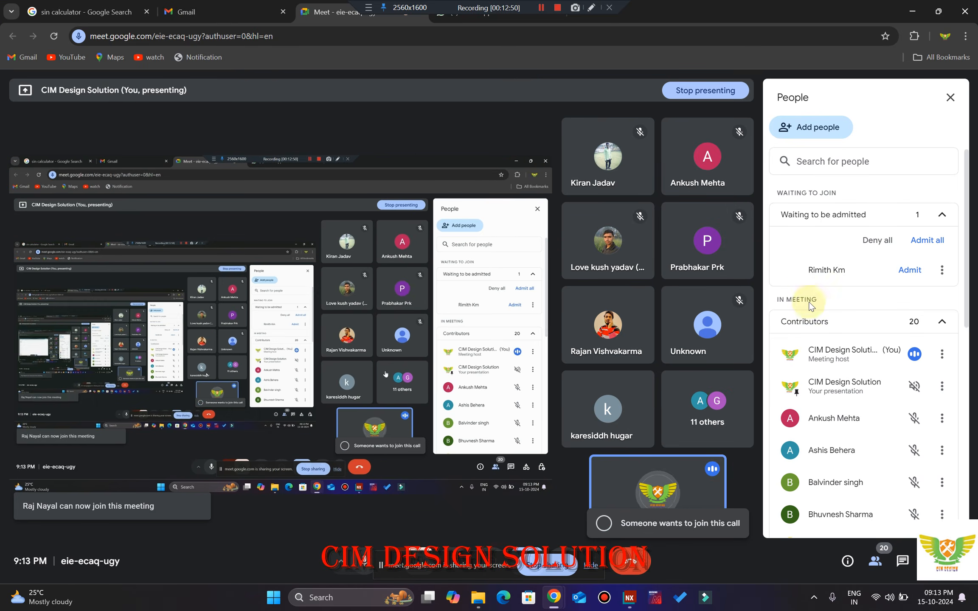
{"action": "left_click", "coordinate": [908, 11]}
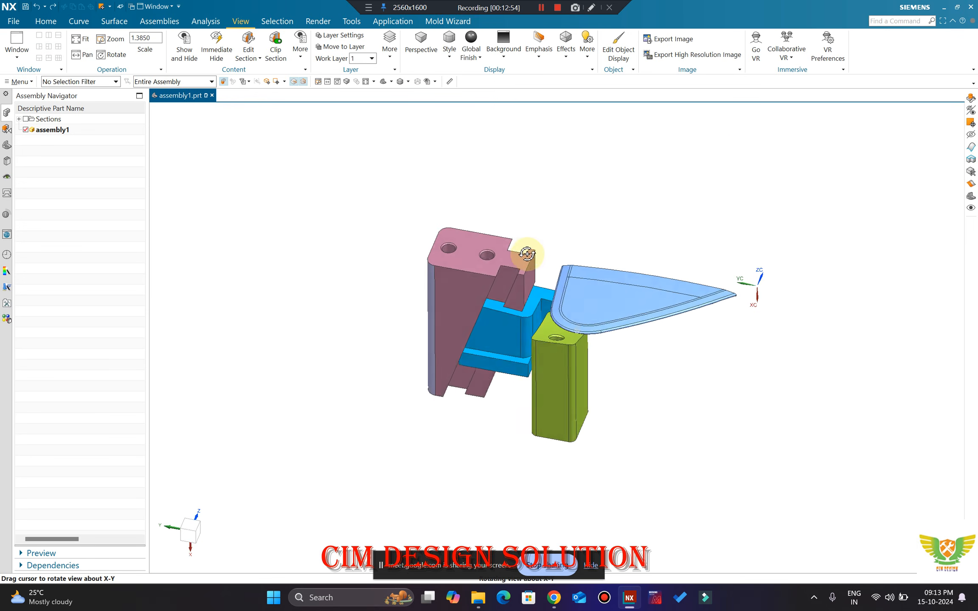
Step: Show all hidden bodies, and display the complete mould assembly in a trimetric view
{"action": "key", "text": "ctrl+shift+u"}
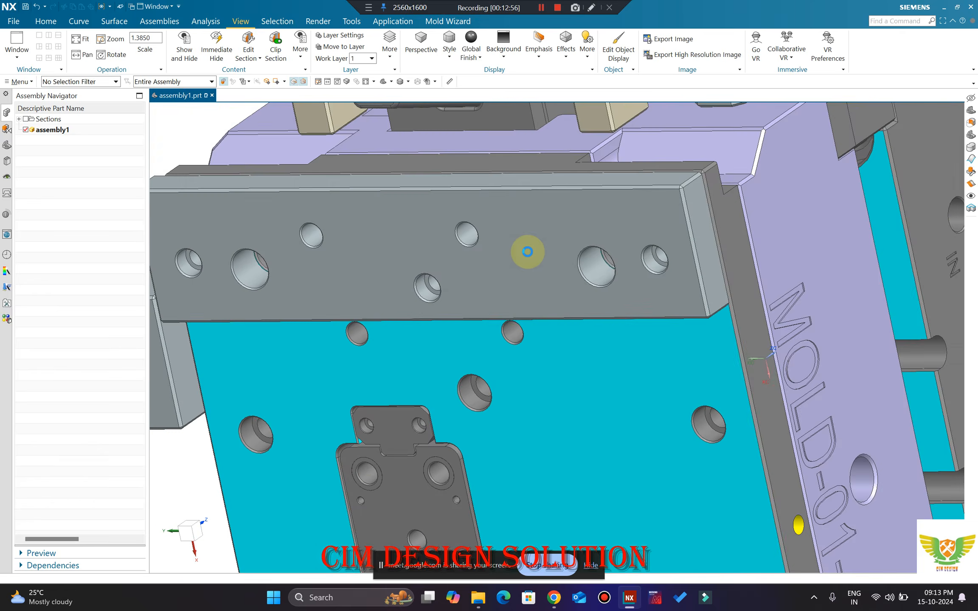
{"action": "key", "text": "Home"}
{"action": "scroll", "coordinate": [526, 255], "scroll_direction": "down", "scroll_amount": 1}
{"action": "middle_click_drag", "start_coordinate": [526, 278], "coordinate": [581, 300]}
{"action": "scroll", "coordinate": [577, 313], "scroll_direction": "down", "scroll_amount": 1}
{"action": "scroll", "coordinate": [578, 314], "scroll_direction": "up", "scroll_amount": 1}
{"action": "scroll", "coordinate": [571, 329], "scroll_direction": "down", "scroll_amount": 1}
{"action": "scroll", "coordinate": [556, 374], "scroll_direction": "up", "scroll_amount": 1}
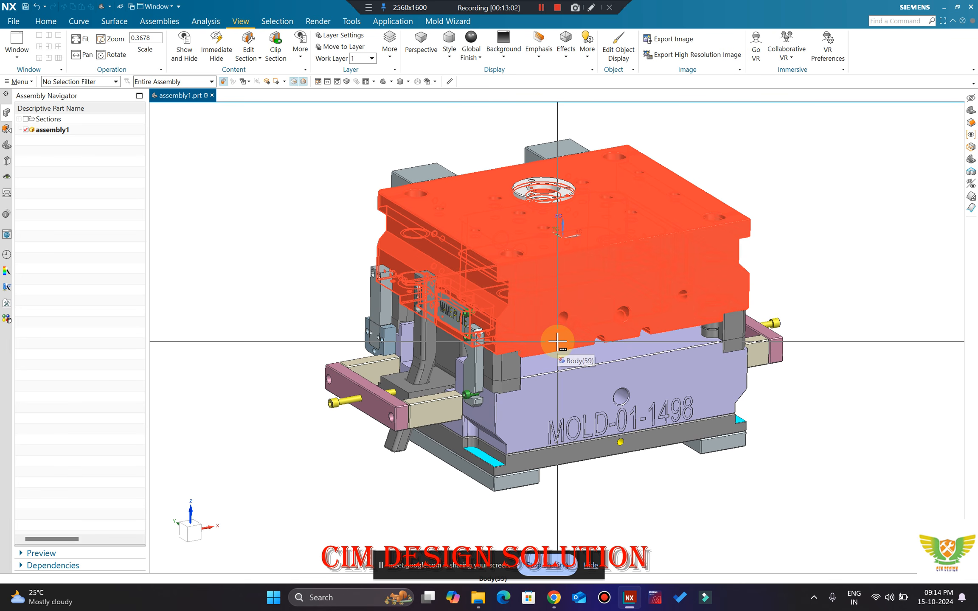
Step: Hide the upper mould plates above the MOLD-01-1498 base to expose the core side and the slider
{"action": "middle_click_drag", "start_coordinate": [557, 341], "coordinate": [511, 294]}
{"action": "scroll", "coordinate": [520, 319], "scroll_direction": "up", "scroll_amount": 3}
{"action": "scroll", "coordinate": [529, 286], "scroll_direction": "down", "scroll_amount": 3}
{"action": "scroll", "coordinate": [420, 346], "scroll_direction": "up", "scroll_amount": 3}
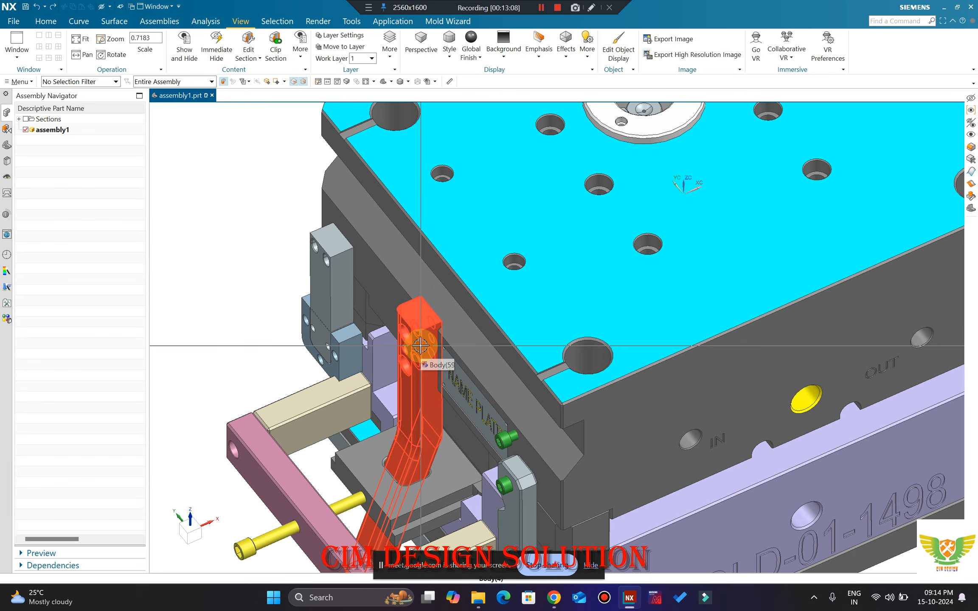
{"action": "scroll", "coordinate": [420, 346], "scroll_direction": "down", "scroll_amount": 3}
{"action": "middle_click_drag", "start_coordinate": [420, 346], "coordinate": [551, 348]}
{"action": "scroll", "coordinate": [450, 276], "scroll_direction": "up", "scroll_amount": 3}
{"action": "scroll", "coordinate": [503, 274], "scroll_direction": "down", "scroll_amount": 3}
{"action": "scroll", "coordinate": [550, 349], "scroll_direction": "up", "scroll_amount": 4}
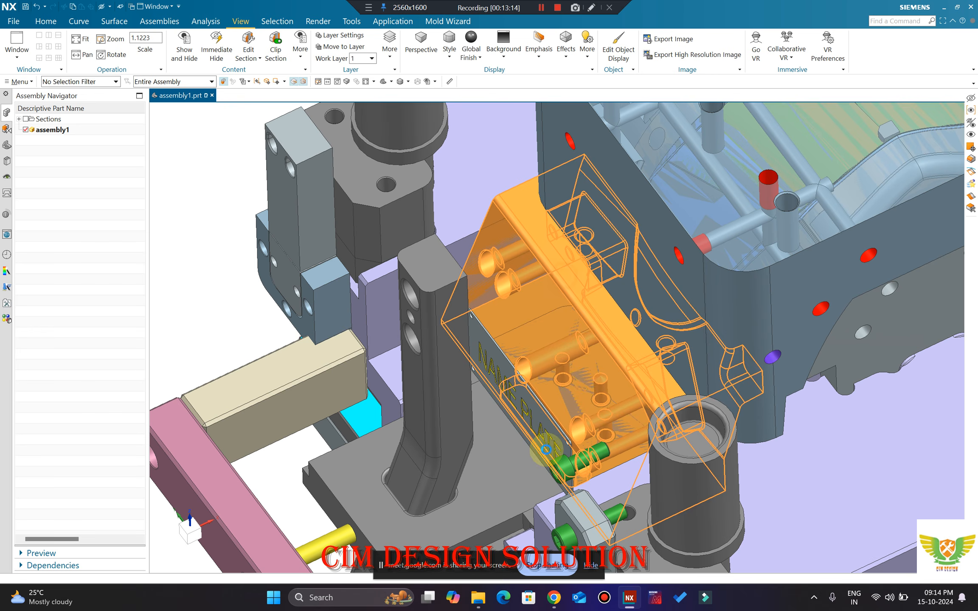
Step: Hide the slider body behind the name plate together with its pink and blue inserts, and fit the remaining assembly
{"action": "scroll", "coordinate": [564, 281], "scroll_direction": "down", "scroll_amount": 2}
{"action": "middle_click_drag", "start_coordinate": [546, 316], "coordinate": [607, 261]}
{"action": "left_click", "coordinate": [607, 261]}
{"action": "key", "text": "ctrl+b"}
{"action": "scroll", "coordinate": [568, 310], "scroll_direction": "up", "scroll_amount": 4}
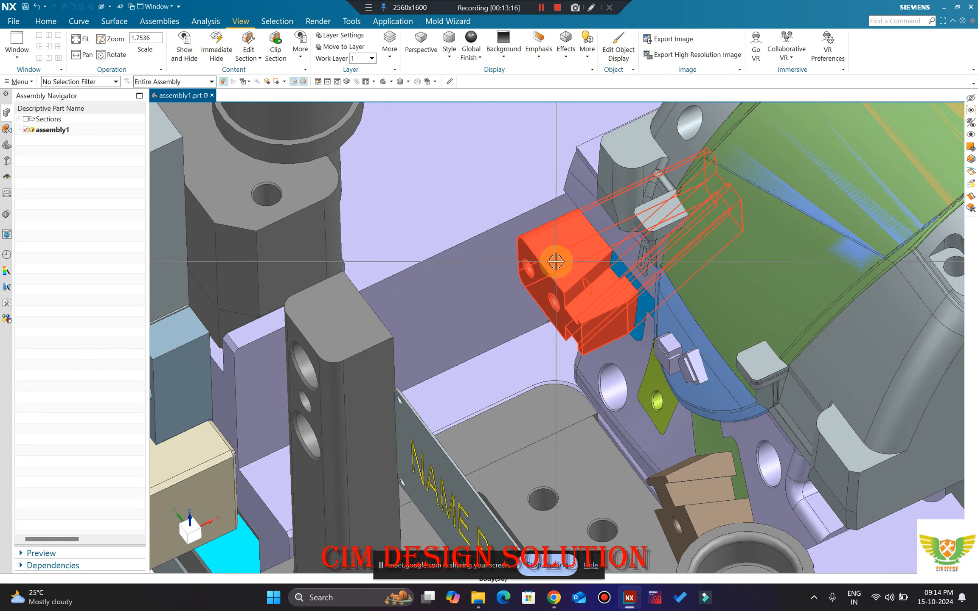
{"action": "left_click", "coordinate": [579, 266]}
{"action": "key", "text": "ctrl+b"}
{"action": "middle_click_drag", "start_coordinate": [575, 418], "coordinate": [699, 327]}
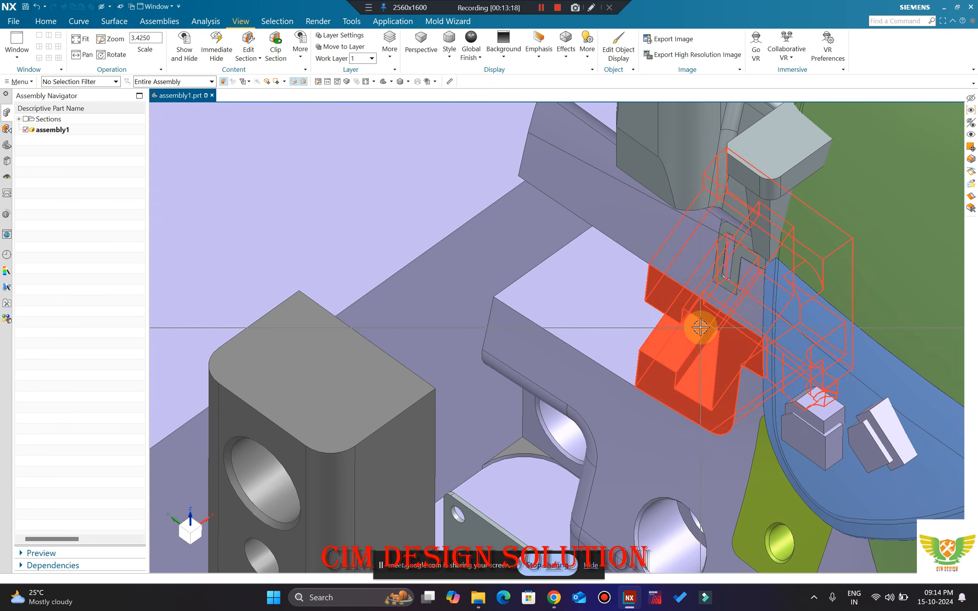
{"action": "scroll", "coordinate": [496, 267], "scroll_direction": "down", "scroll_amount": 1}
{"action": "key", "text": "ctrl+f"}
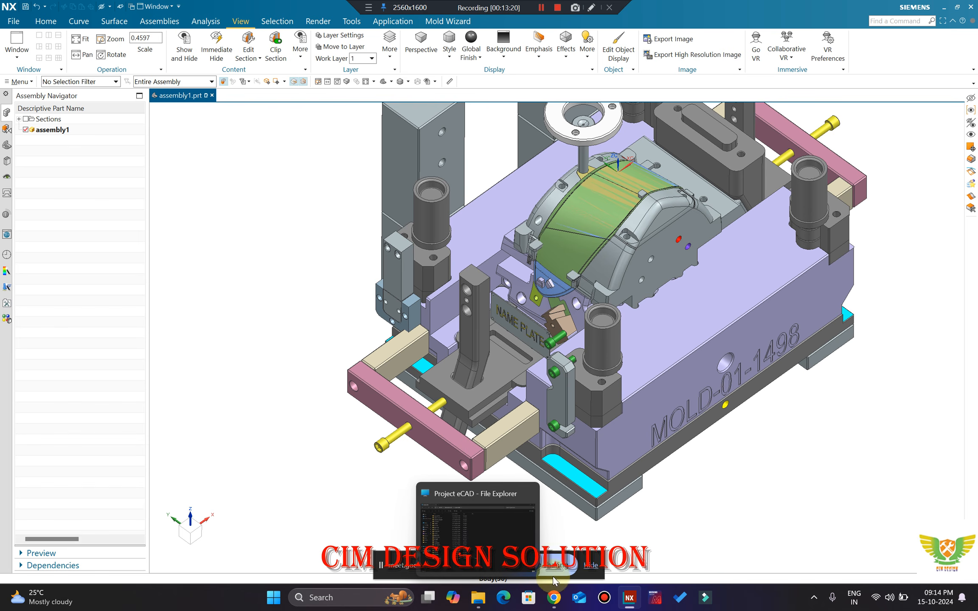
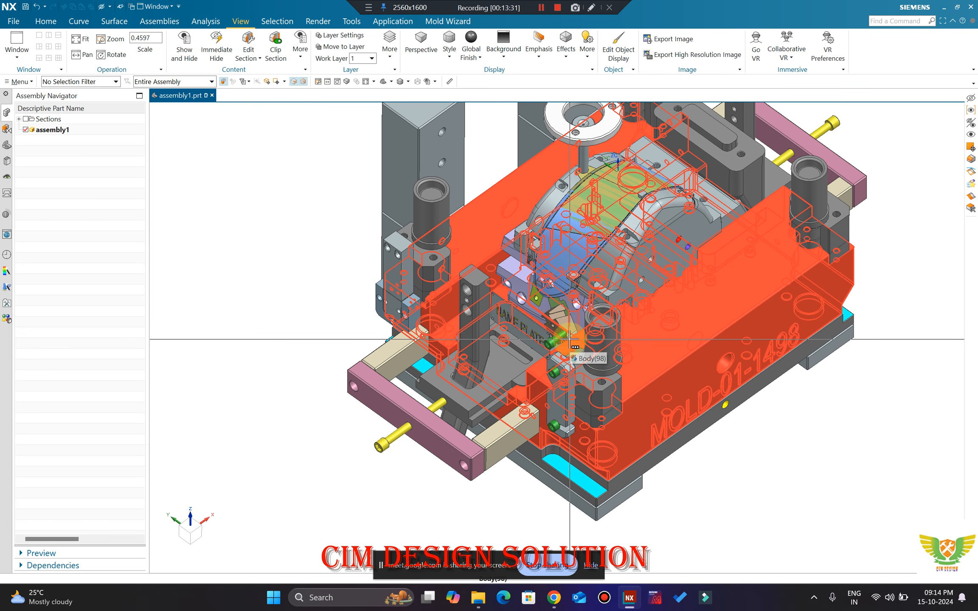
{"action": "scroll", "coordinate": [570, 339], "scroll_direction": "down", "scroll_amount": 4}
{"action": "scroll", "coordinate": [467, 302], "scroll_direction": "up", "scroll_amount": 5}
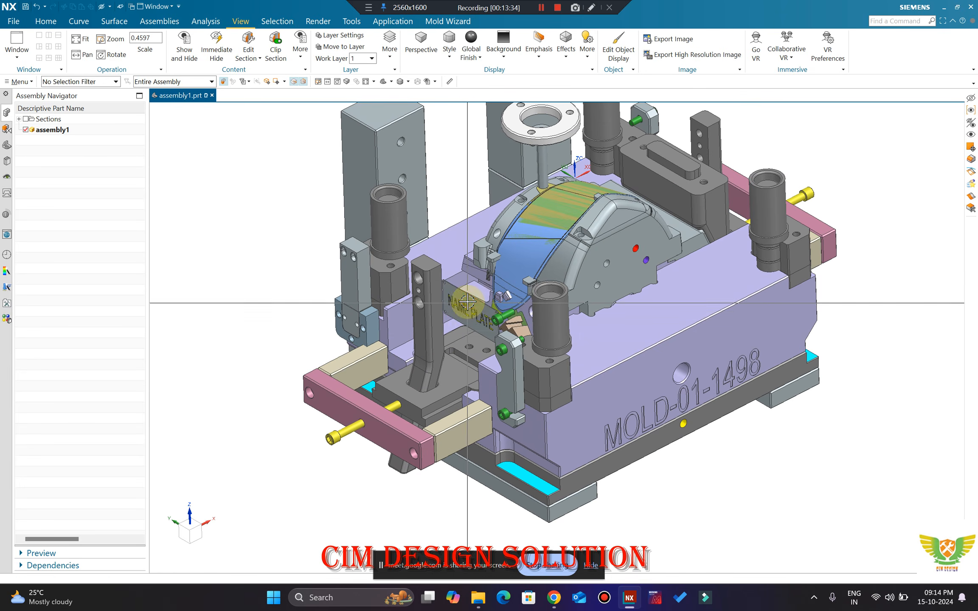
{"action": "left_click", "coordinate": [557, 277]}
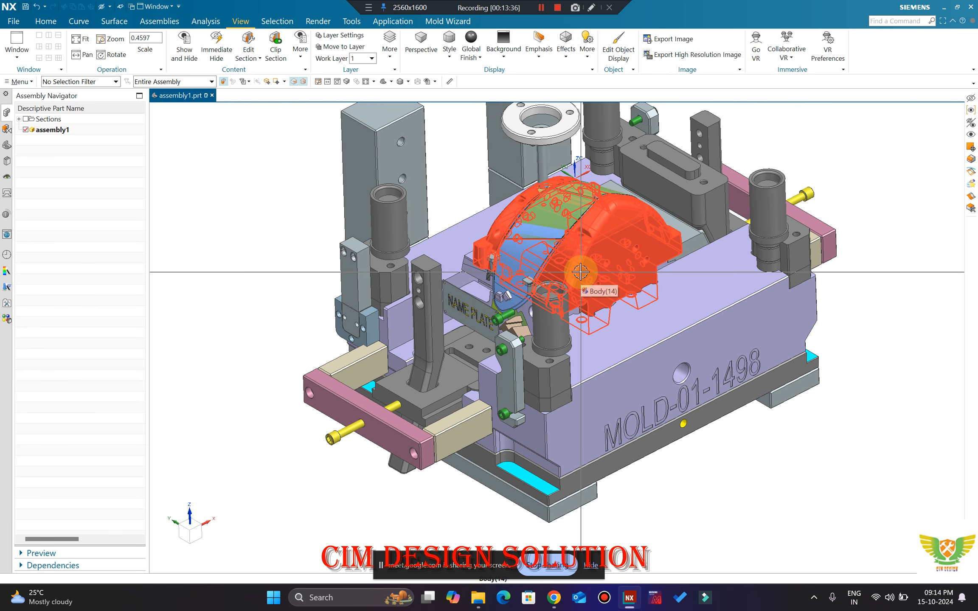
{"action": "scroll", "coordinate": [502, 312], "scroll_direction": "up", "scroll_amount": 4}
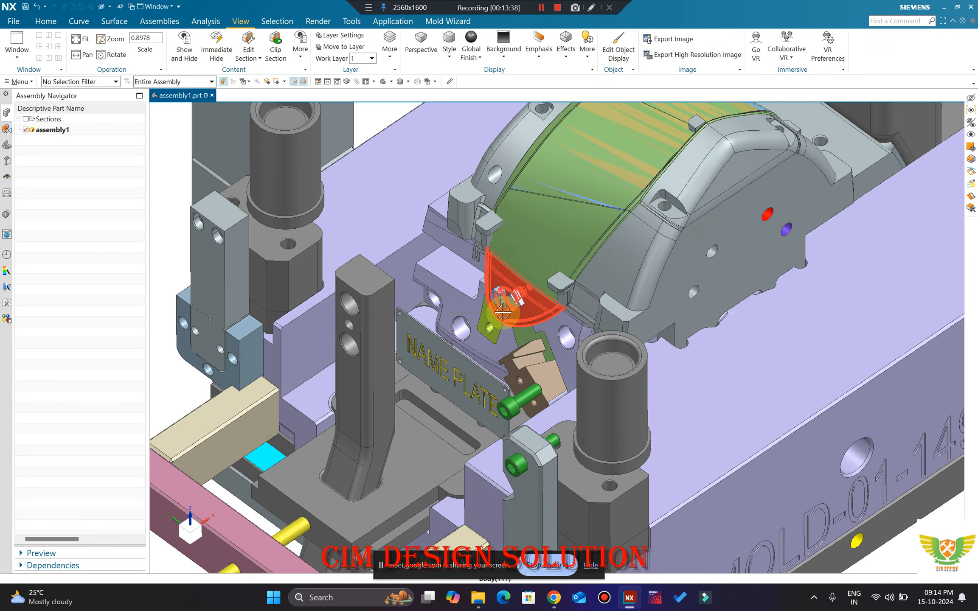
{"action": "scroll", "coordinate": [503, 312], "scroll_direction": "down", "scroll_amount": 1}
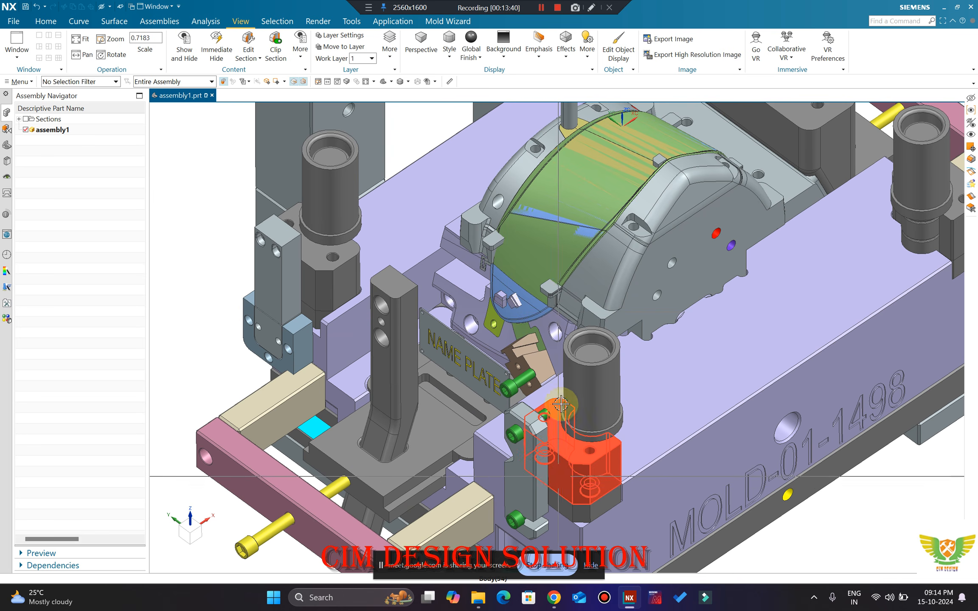
Step: Switch to the Google Meet call, mute the participant with the open microphone for everyone, and return to NX
{"action": "mouse_move", "coordinate": [560, 604]}
{"action": "left_click", "coordinate": [548, 513]}
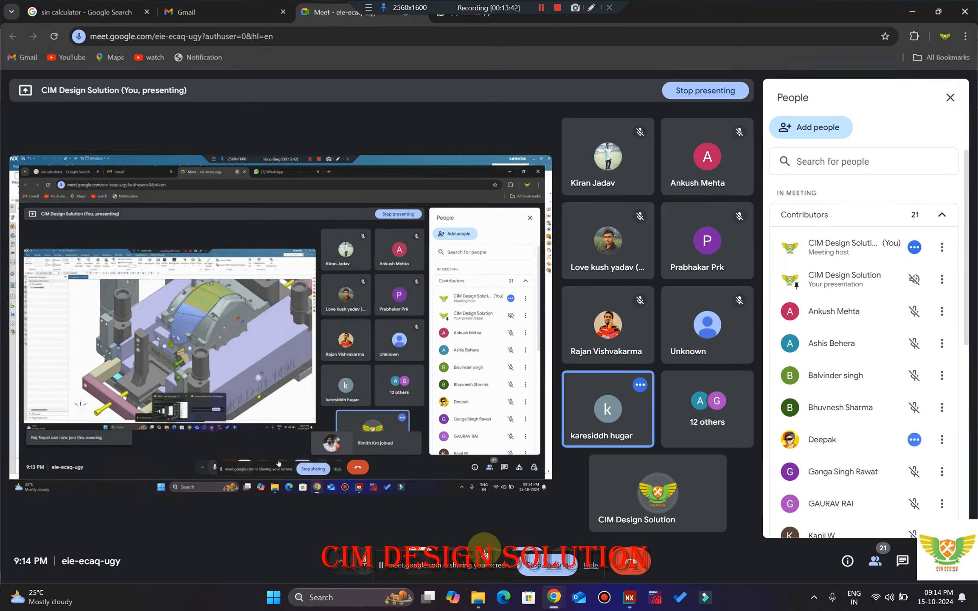
{"action": "scroll", "coordinate": [875, 404], "scroll_direction": "down", "scroll_amount": 6}
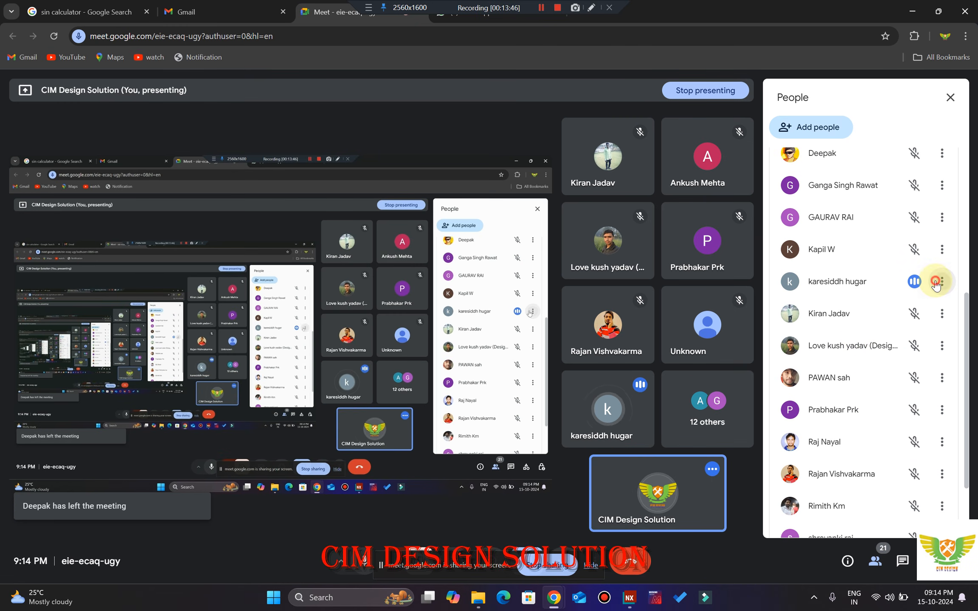
{"action": "left_click", "coordinate": [937, 281]}
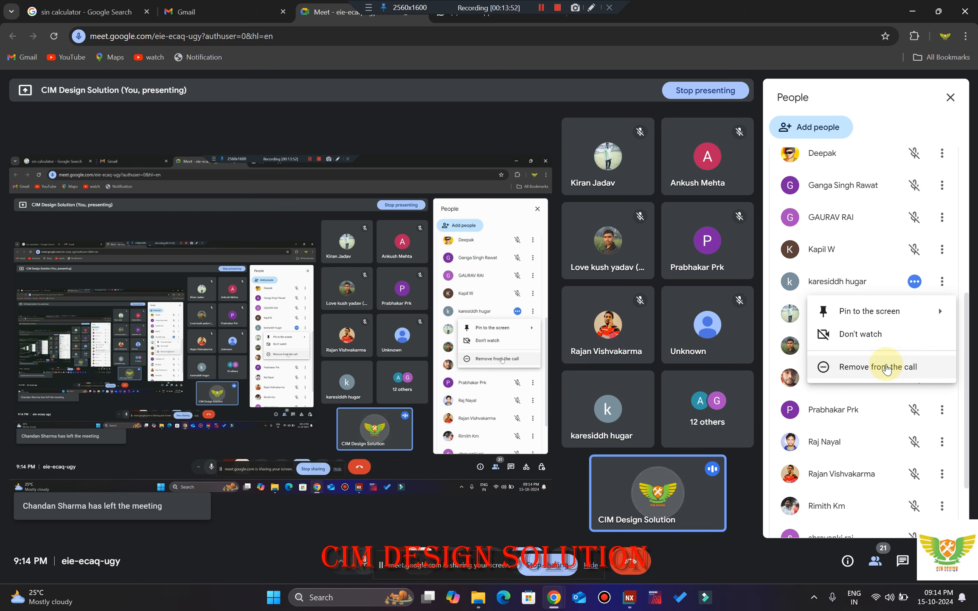
{"action": "mouse_move", "coordinate": [831, 302]}
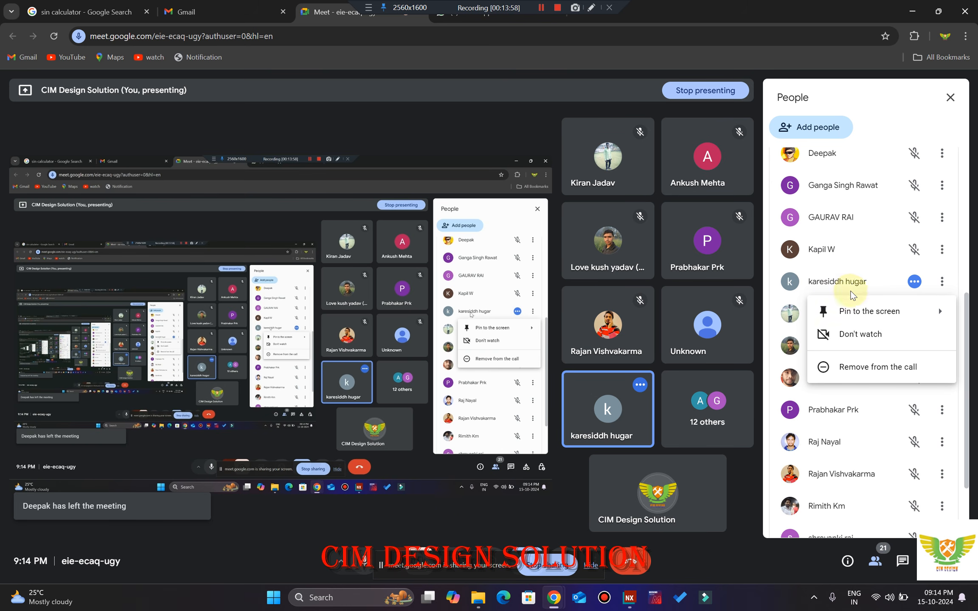
{"action": "left_click", "coordinate": [801, 280]}
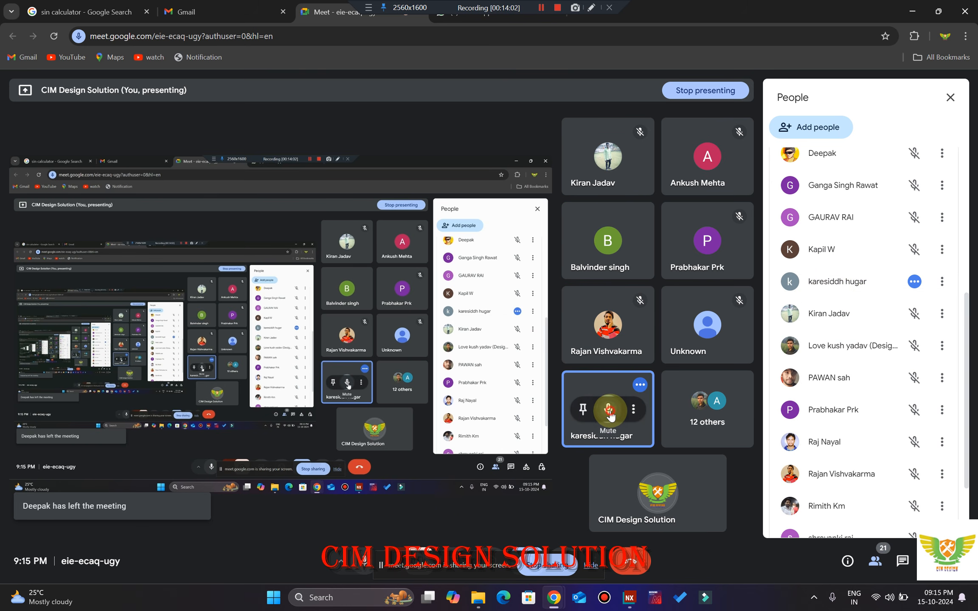
{"action": "left_click", "coordinate": [610, 416]}
{"action": "left_click", "coordinate": [565, 349]}
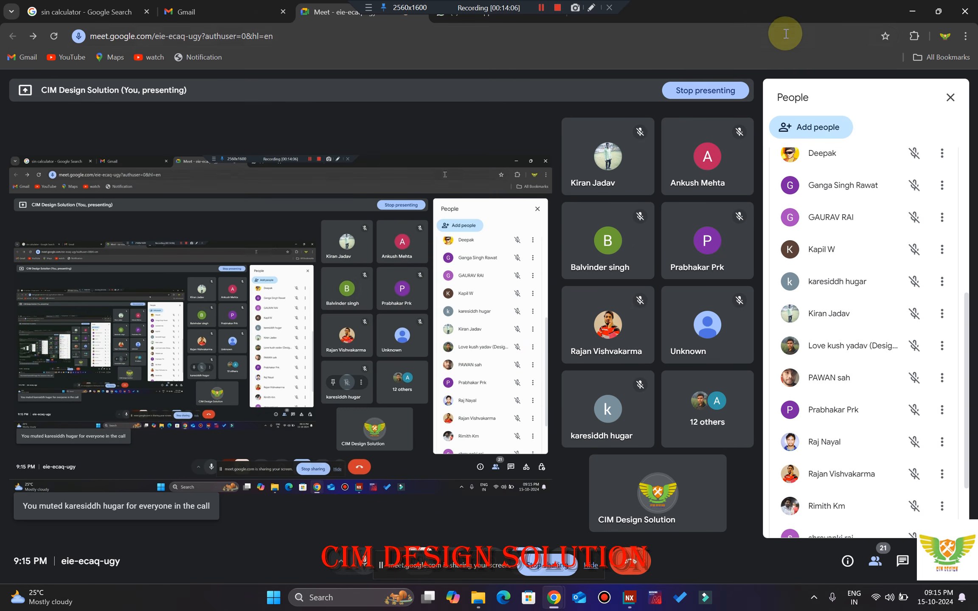
{"action": "left_click", "coordinate": [912, 13]}
Step: Create a new assembly file with the default template settings, and dismiss the Add Component dialog
{"action": "scroll", "coordinate": [530, 263], "scroll_direction": "down", "scroll_amount": 4}
{"action": "middle_click_drag", "start_coordinate": [530, 262], "coordinate": [388, 254]}
{"action": "scroll", "coordinate": [547, 239], "scroll_direction": "down", "scroll_amount": 2}
{"action": "scroll", "coordinate": [547, 239], "scroll_direction": "up", "scroll_amount": 2}
{"action": "scroll", "coordinate": [506, 288], "scroll_direction": "down", "scroll_amount": 2}
{"action": "left_click", "coordinate": [27, 21]}
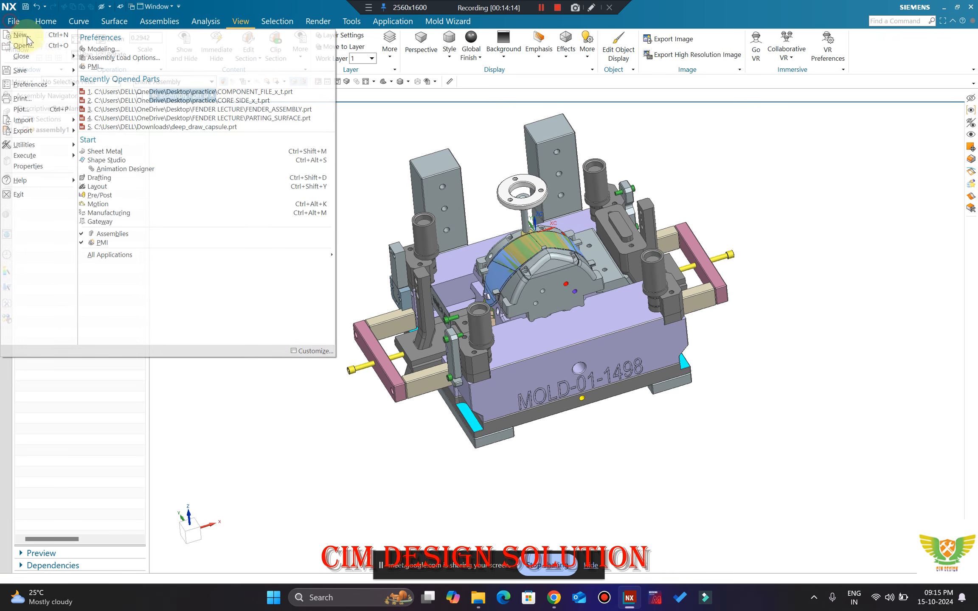
{"action": "left_click", "coordinate": [25, 35]}
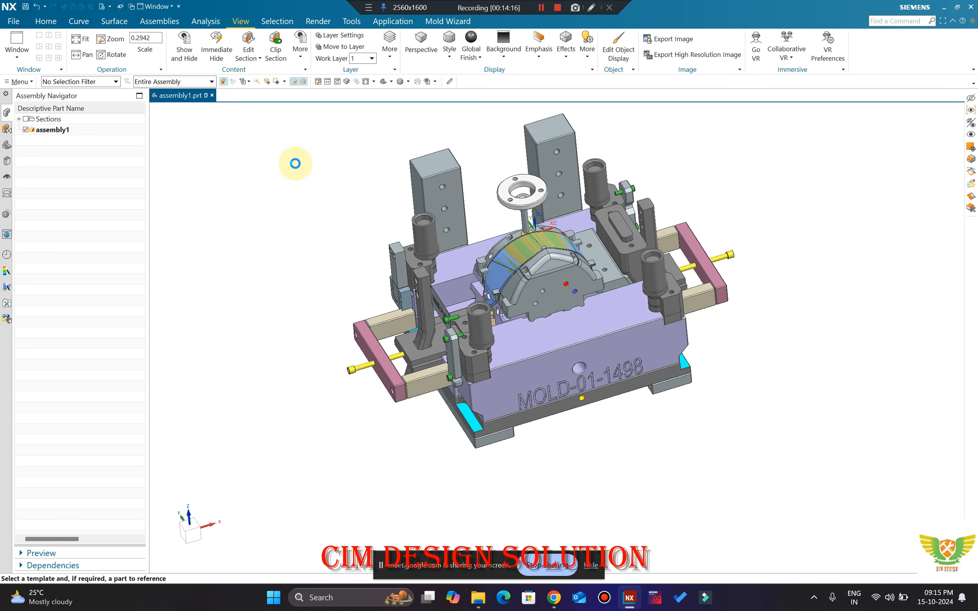
{"action": "middle_click", "coordinate": [295, 164]}
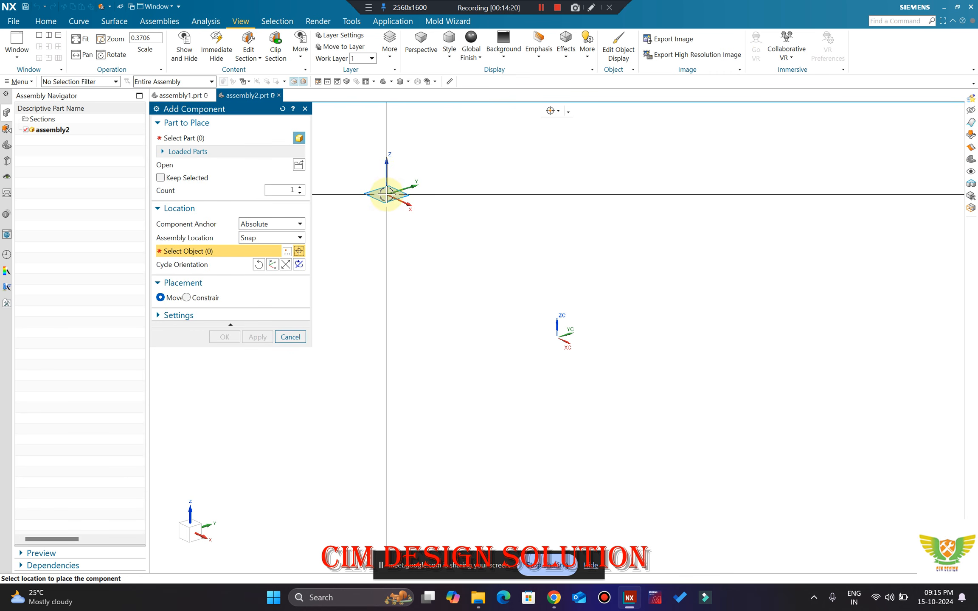
{"action": "key", "text": "Escape"}
Step: Import the Parasolid file Assembly.x_t from the Desktop New folder into assembly2
{"action": "left_click", "coordinate": [14, 21]}
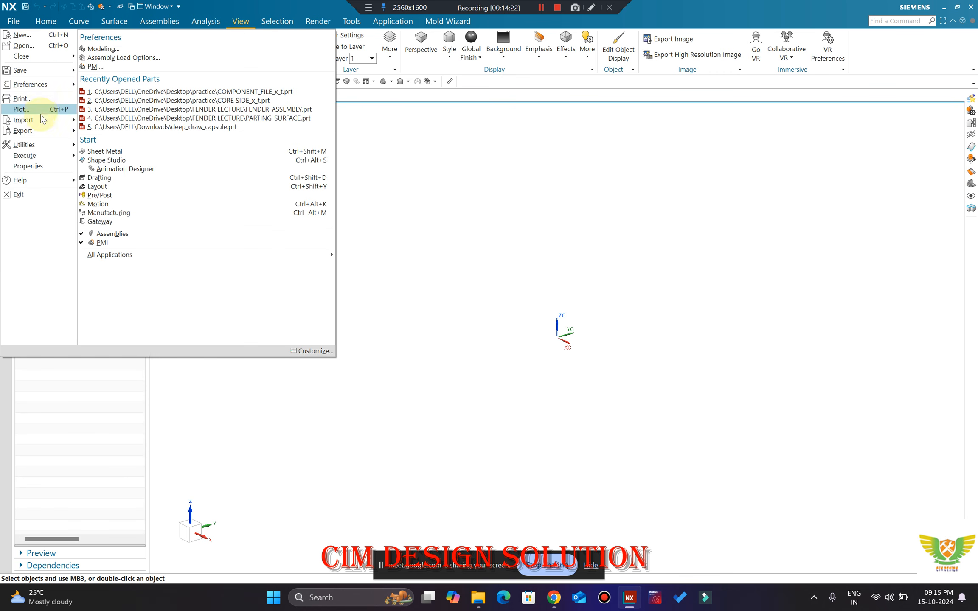
{"action": "mouse_move", "coordinate": [25, 107]}
{"action": "left_click", "coordinate": [98, 67]}
{"action": "left_click", "coordinate": [425, 221]}
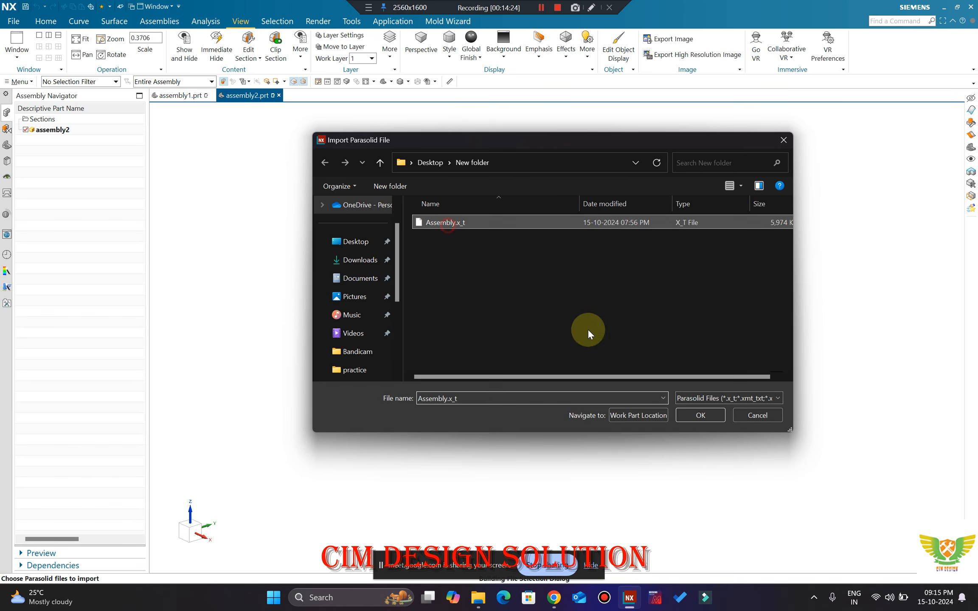
{"action": "left_click", "coordinate": [696, 418]}
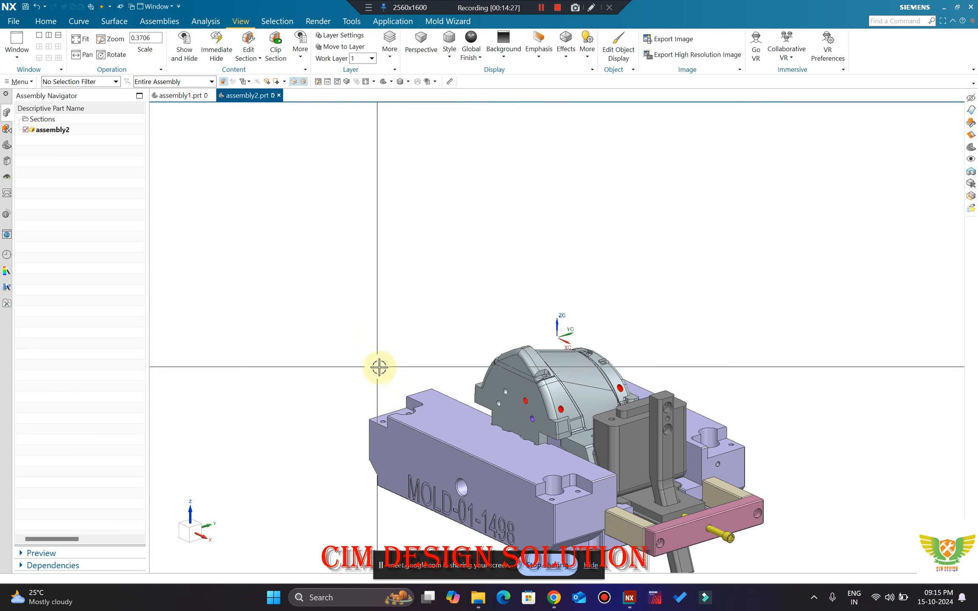
Step: Hide the MOLD-01-1498 base and the angled dark grey finger in front of the slider
{"action": "scroll", "coordinate": [589, 327], "scroll_direction": "up", "scroll_amount": 2}
{"action": "mouse_move", "coordinate": [590, 328]}
{"action": "middle_mouse_down"}
{"action": "mouse_move", "coordinate": [552, 371]}
{"action": "mouse_move", "coordinate": [546, 338]}
{"action": "mouse_move", "coordinate": [582, 318]}
{"action": "middle_mouse_up"}
{"action": "scroll", "coordinate": [636, 300], "scroll_direction": "down", "scroll_amount": 3}
{"action": "scroll", "coordinate": [635, 300], "scroll_direction": "up", "scroll_amount": 3}
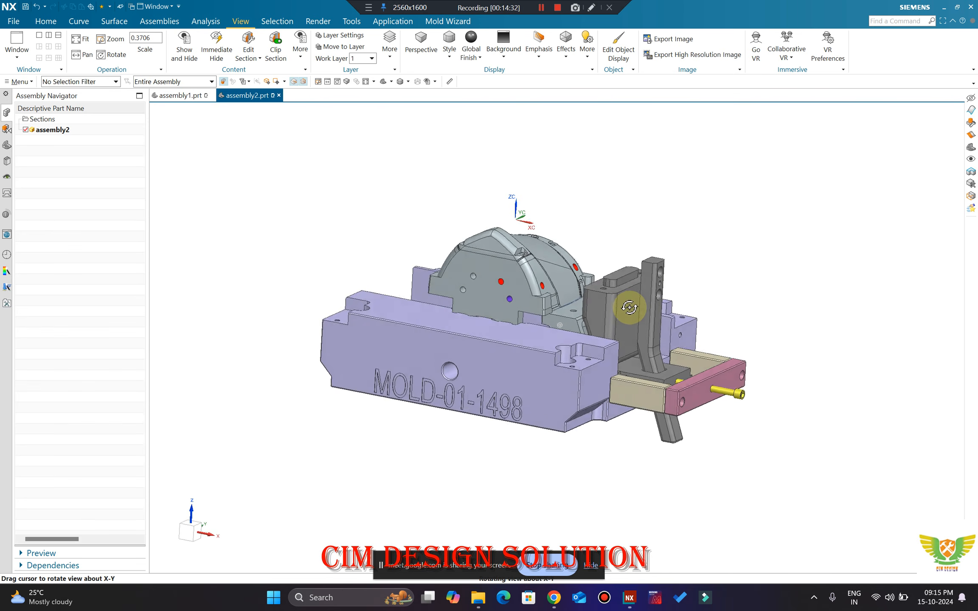
{"action": "scroll", "coordinate": [546, 338], "scroll_direction": "down", "scroll_amount": 3}
{"action": "scroll", "coordinate": [517, 327], "scroll_direction": "up", "scroll_amount": 3}
{"action": "scroll", "coordinate": [639, 276], "scroll_direction": "down", "scroll_amount": 2}
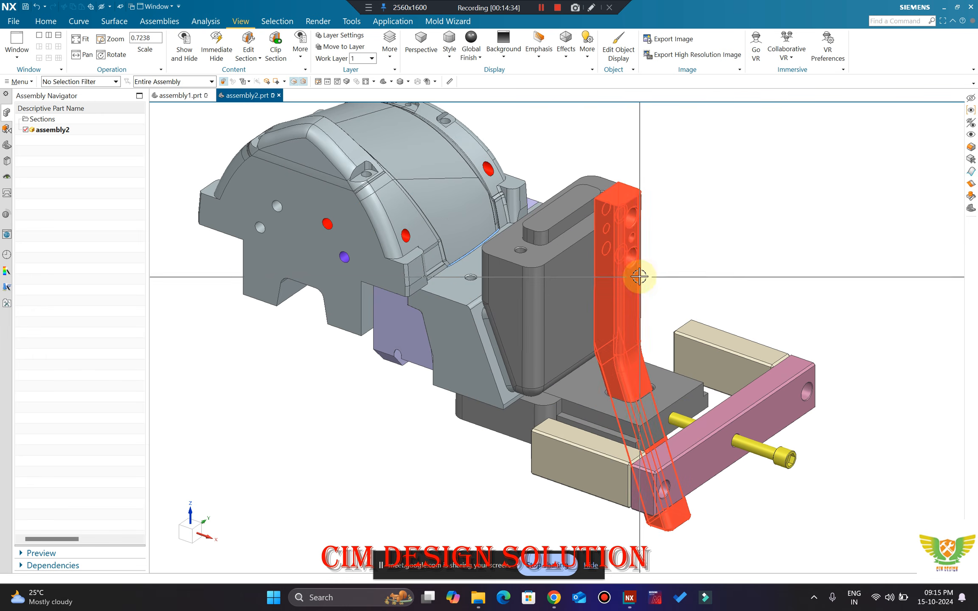
{"action": "scroll", "coordinate": [657, 386], "scroll_direction": "down", "scroll_amount": 2}
{"action": "scroll", "coordinate": [638, 346], "scroll_direction": "up", "scroll_amount": 2}
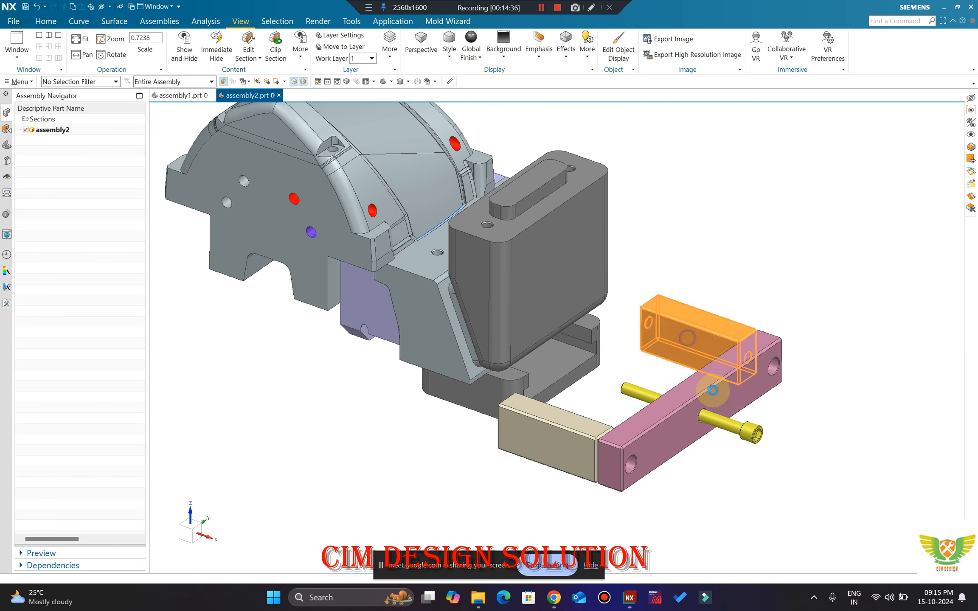
Step: Hide the beige spacer blocks, the pink crossbar and the yellow screws around the slider
{"action": "scroll", "coordinate": [713, 387], "scroll_direction": "down", "scroll_amount": 3}
{"action": "left_click", "coordinate": [716, 382]}
{"action": "key", "text": "ctrl+b"}
{"action": "left_click", "coordinate": [708, 449]}
{"action": "key", "text": "ctrl+b"}
{"action": "left_click", "coordinate": [489, 489]}
{"action": "key", "text": "ctrl+b"}
{"action": "scroll", "coordinate": [659, 364], "scroll_direction": "up", "scroll_amount": 5}
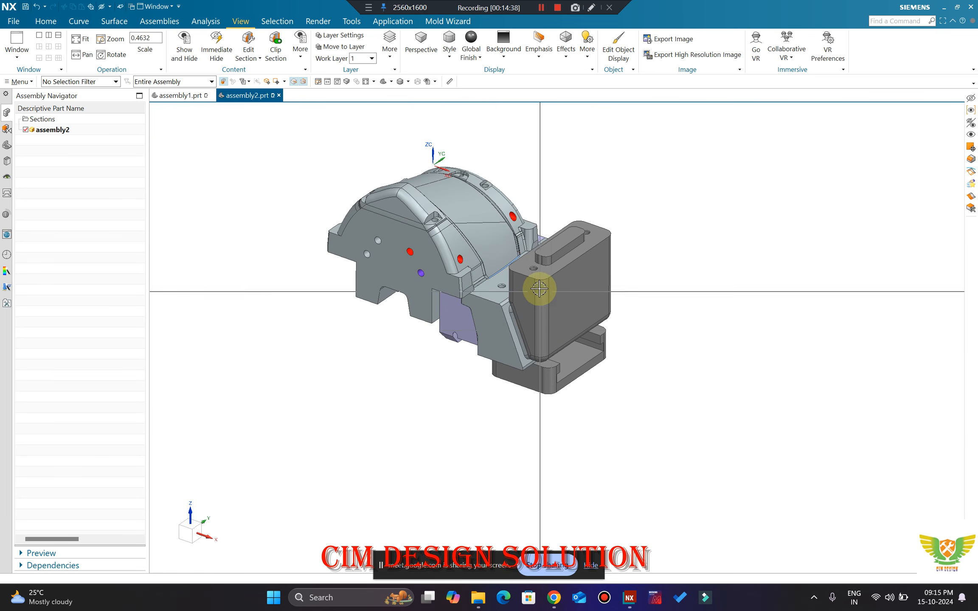
Step: Hide the dark grey slider blocks, the light grey block behind them and the arched core body to expose the lavender plate
{"action": "scroll", "coordinate": [539, 289], "scroll_direction": "down", "scroll_amount": 5}
{"action": "middle_click_drag", "start_coordinate": [567, 345], "coordinate": [504, 284]}
{"action": "scroll", "coordinate": [505, 284], "scroll_direction": "up", "scroll_amount": 1}
{"action": "left_click", "coordinate": [525, 286]}
{"action": "key", "text": "ctrl+b"}
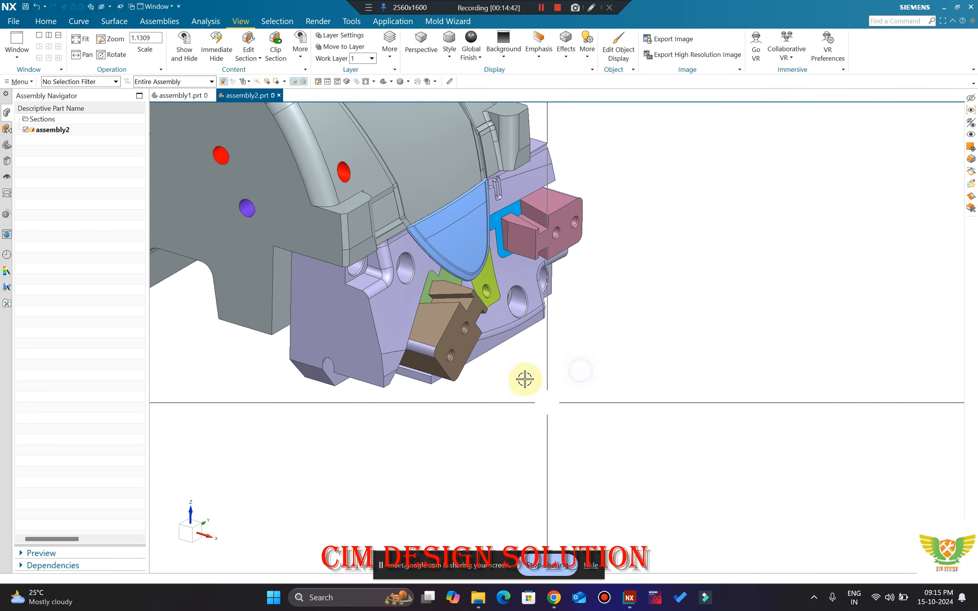
{"action": "scroll", "coordinate": [525, 379], "scroll_direction": "up", "scroll_amount": 3}
{"action": "scroll", "coordinate": [460, 257], "scroll_direction": "down", "scroll_amount": 4}
{"action": "left_click", "coordinate": [413, 216]}
{"action": "key", "text": "ctrl+b"}
Step: Hide the blue moulded piece on the lavender plate to expose the coloured inserts around the round boss
{"action": "scroll", "coordinate": [450, 297], "scroll_direction": "up", "scroll_amount": 2}
{"action": "middle_click_drag", "start_coordinate": [471, 272], "coordinate": [454, 303]}
{"action": "scroll", "coordinate": [516, 340], "scroll_direction": "down", "scroll_amount": 3}
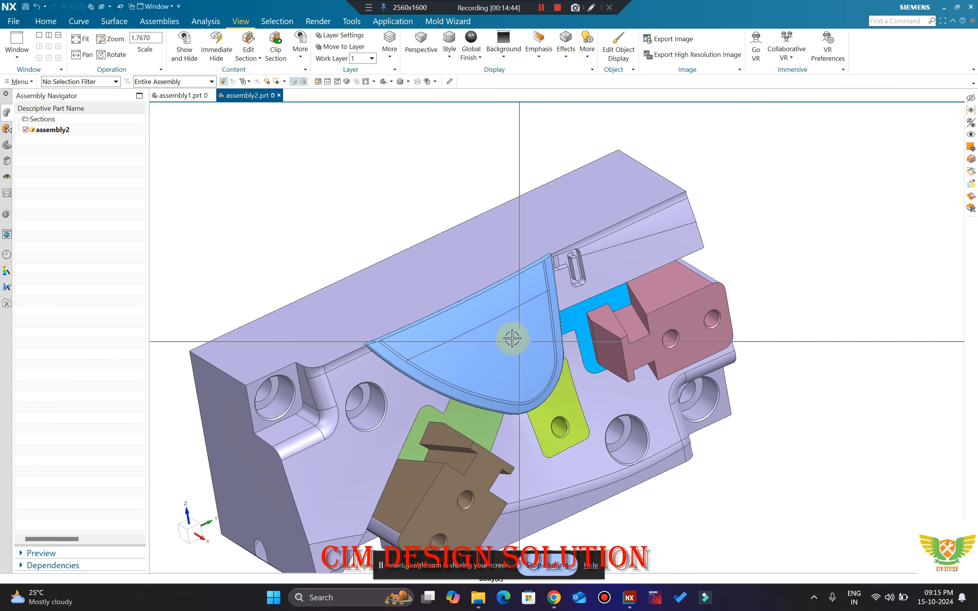
{"action": "middle_click_drag", "start_coordinate": [512, 339], "coordinate": [468, 241]}
{"action": "scroll", "coordinate": [461, 338], "scroll_direction": "up", "scroll_amount": 1}
{"action": "middle_click_drag", "start_coordinate": [460, 321], "coordinate": [453, 340]}
{"action": "scroll", "coordinate": [494, 320], "scroll_direction": "up", "scroll_amount": 4}
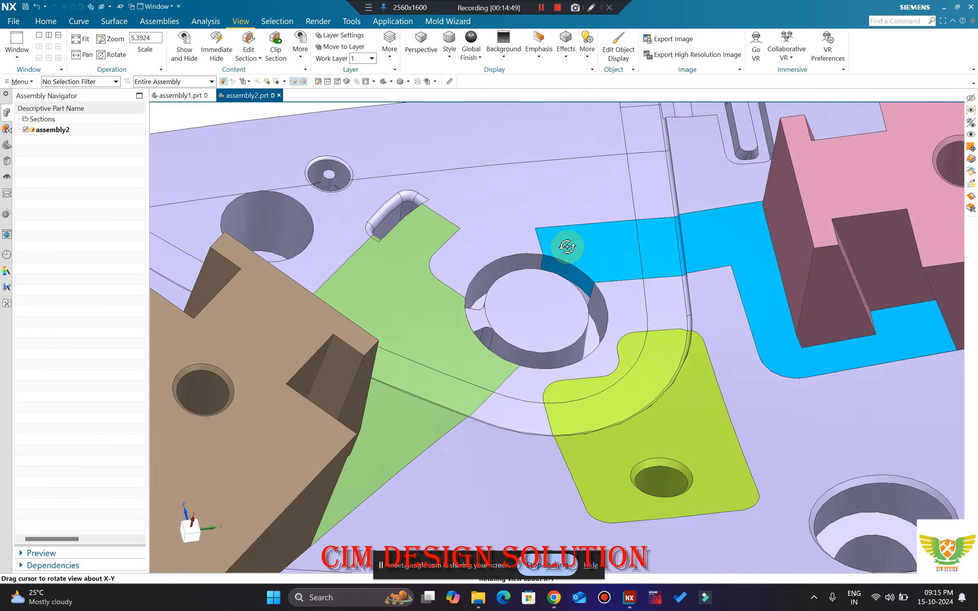
{"action": "middle_click_drag", "start_coordinate": [568, 247], "coordinate": [564, 219]}
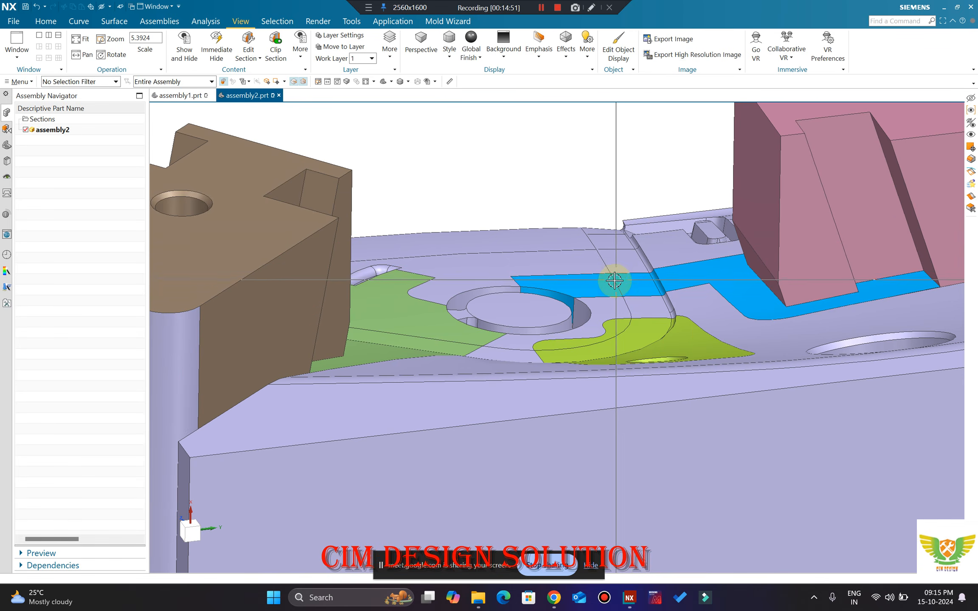
Step: Hide the brown block and the green and yellow-green inserts, and view the lavender plate face-on
{"action": "middle_click_drag", "start_coordinate": [614, 281], "coordinate": [753, 310]}
{"action": "scroll", "coordinate": [508, 332], "scroll_direction": "down", "scroll_amount": 4}
{"action": "middle_click_drag", "start_coordinate": [509, 332], "coordinate": [299, 298]}
{"action": "scroll", "coordinate": [513, 354], "scroll_direction": "down", "scroll_amount": 2}
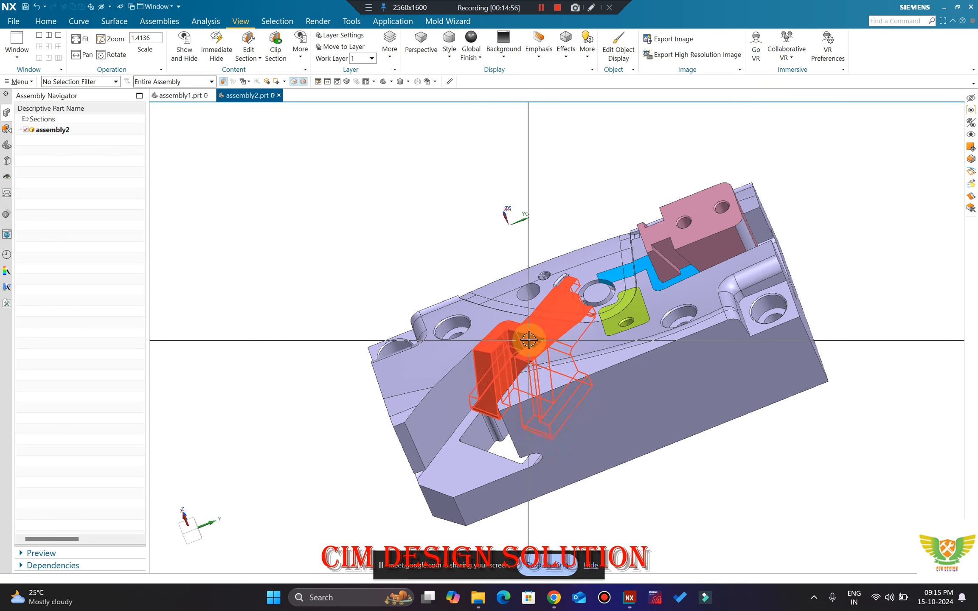
{"action": "middle_click_drag", "start_coordinate": [528, 340], "coordinate": [470, 354]}
{"action": "scroll", "coordinate": [437, 343], "scroll_direction": "down", "scroll_amount": 1}
{"action": "middle_click_drag", "start_coordinate": [605, 348], "coordinate": [535, 414]}
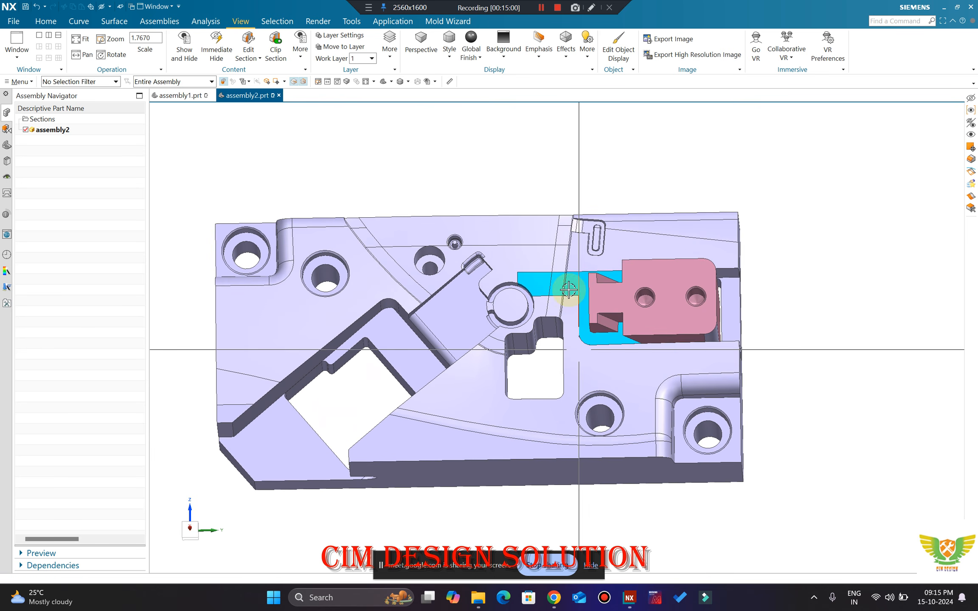
{"action": "right_click_drag", "start_coordinate": [546, 138], "coordinate": [465, 168]}
{"action": "scroll", "coordinate": [589, 300], "scroll_direction": "up", "scroll_amount": 2}
{"action": "scroll", "coordinate": [619, 310], "scroll_direction": "down", "scroll_amount": 2}
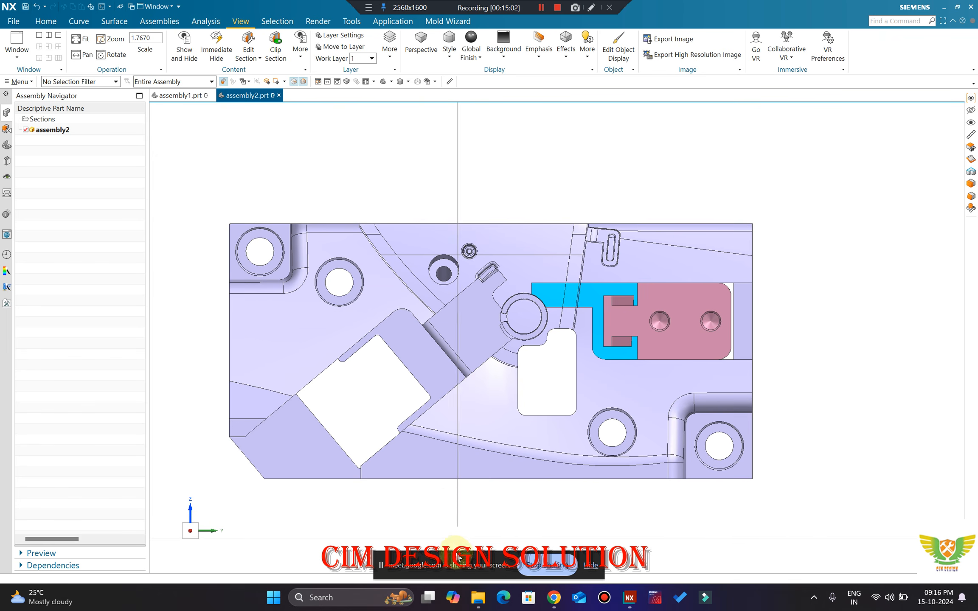
Step: Switch to the Google Meet call to check the participants' microphones, and return to NX
{"action": "mouse_move", "coordinate": [552, 600]}
{"action": "left_click", "coordinate": [505, 539]}
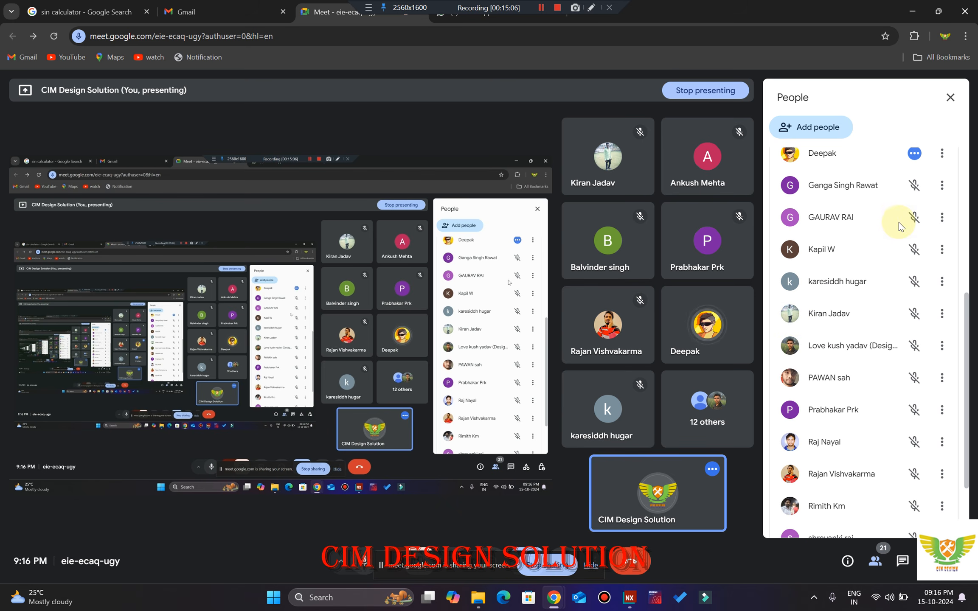
{"action": "left_click", "coordinate": [909, 17]}
Step: Examine from several angles how the pink block and the cyan insert sit in the lavender plate
{"action": "middle_click_drag", "start_coordinate": [671, 299], "coordinate": [628, 265]}
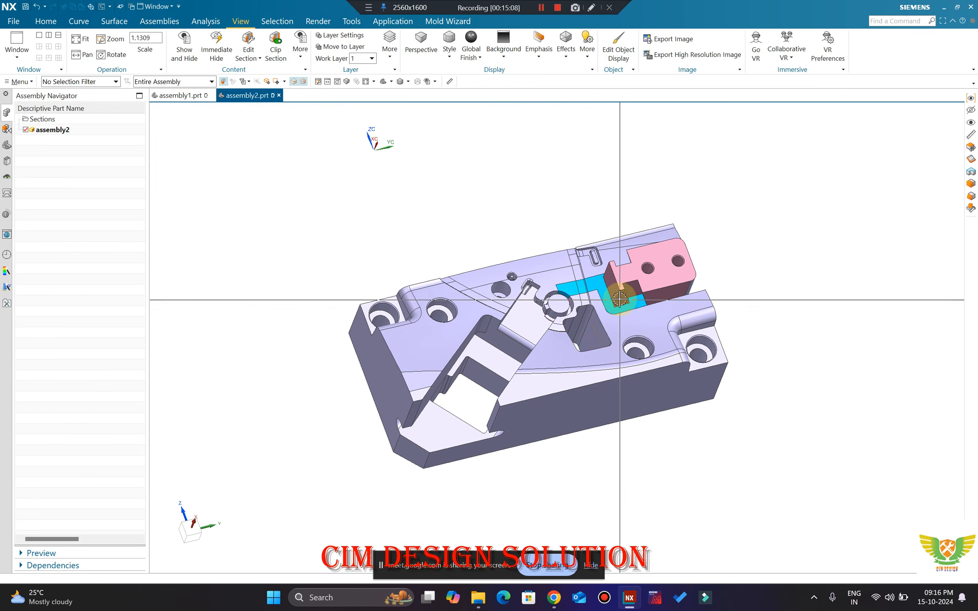
{"action": "scroll", "coordinate": [619, 299], "scroll_direction": "up", "scroll_amount": 4}
{"action": "scroll", "coordinate": [609, 288], "scroll_direction": "down", "scroll_amount": 3}
{"action": "scroll", "coordinate": [596, 309], "scroll_direction": "up", "scroll_amount": 2}
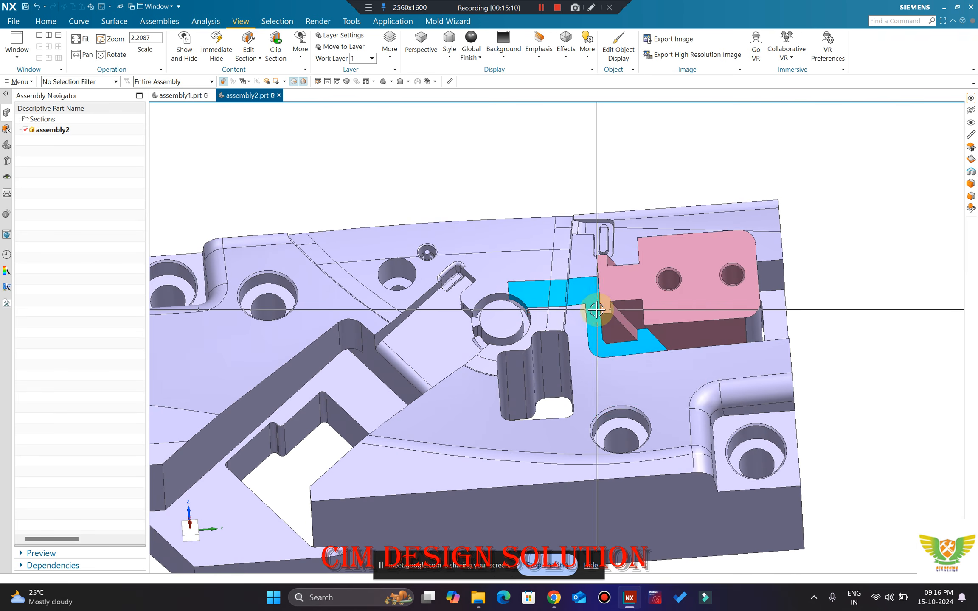
{"action": "middle_click_drag", "start_coordinate": [596, 310], "coordinate": [619, 297]}
{"action": "scroll", "coordinate": [626, 279], "scroll_direction": "up", "scroll_amount": 3}
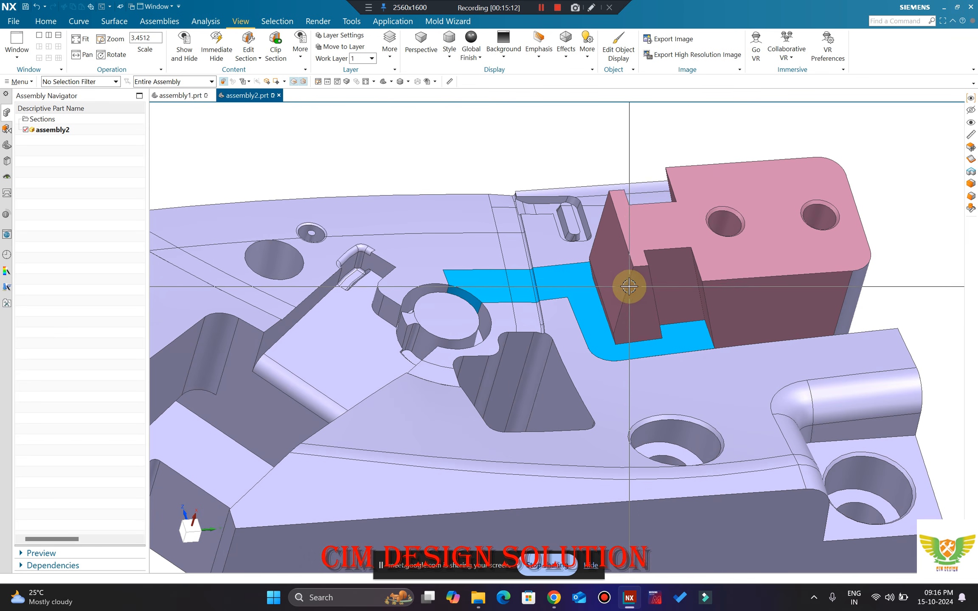
{"action": "scroll", "coordinate": [628, 287], "scroll_direction": "down", "scroll_amount": 3}
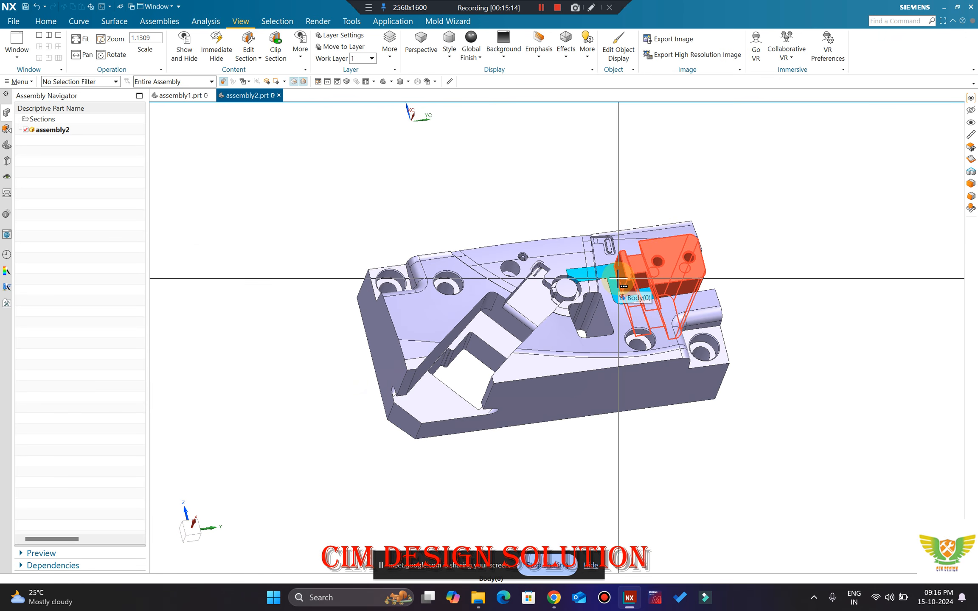
{"action": "scroll", "coordinate": [631, 260], "scroll_direction": "up", "scroll_amount": 4}
{"action": "mouse_move", "coordinate": [644, 284]}
{"action": "middle_mouse_down"}
{"action": "mouse_move", "coordinate": [663, 277]}
{"action": "mouse_move", "coordinate": [635, 293]}
{"action": "mouse_move", "coordinate": [618, 286]}
{"action": "mouse_move", "coordinate": [629, 293]}
{"action": "middle_mouse_up"}
{"action": "scroll", "coordinate": [648, 286], "scroll_direction": "down", "scroll_amount": 2}
{"action": "scroll", "coordinate": [633, 292], "scroll_direction": "up", "scroll_amount": 1}
{"action": "scroll", "coordinate": [632, 281], "scroll_direction": "up", "scroll_amount": 3}
{"action": "scroll", "coordinate": [650, 252], "scroll_direction": "down", "scroll_amount": 2}
{"action": "middle_click_drag", "start_coordinate": [644, 255], "coordinate": [614, 248]}
{"action": "middle_click_drag", "start_coordinate": [593, 166], "coordinate": [622, 223]}
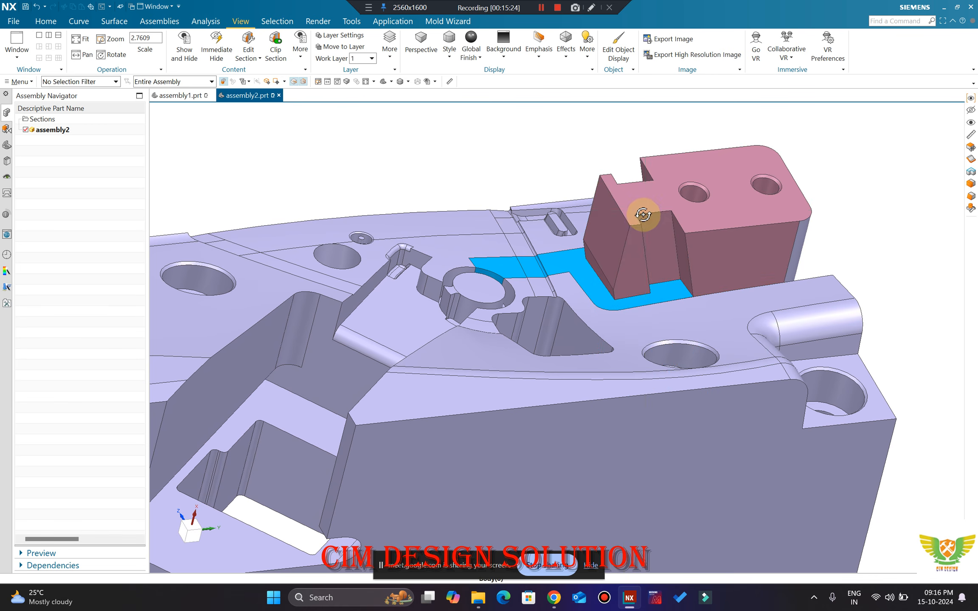
{"action": "scroll", "coordinate": [634, 214], "scroll_direction": "down", "scroll_amount": 3}
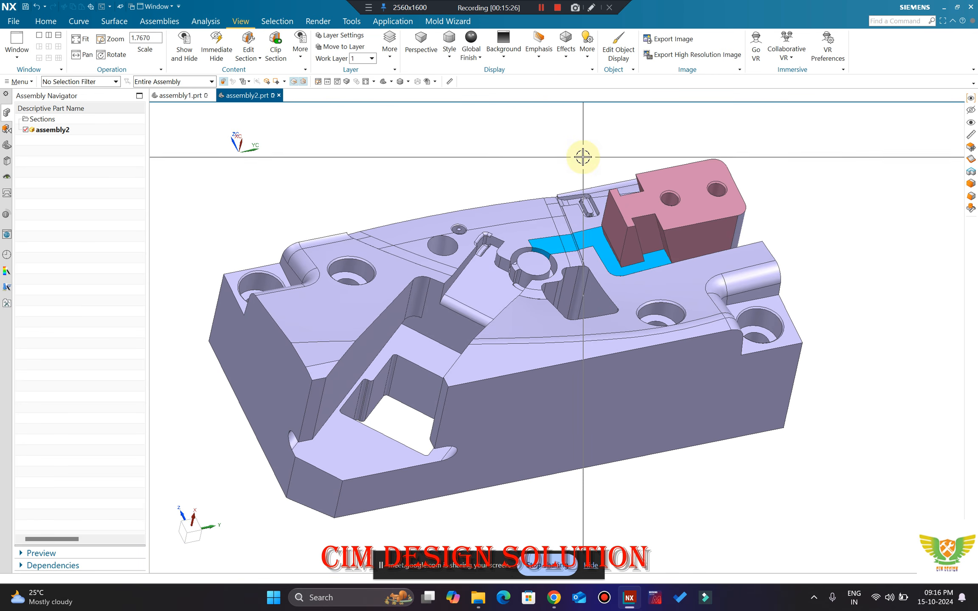
{"action": "scroll", "coordinate": [583, 157], "scroll_direction": "up", "scroll_amount": 3}
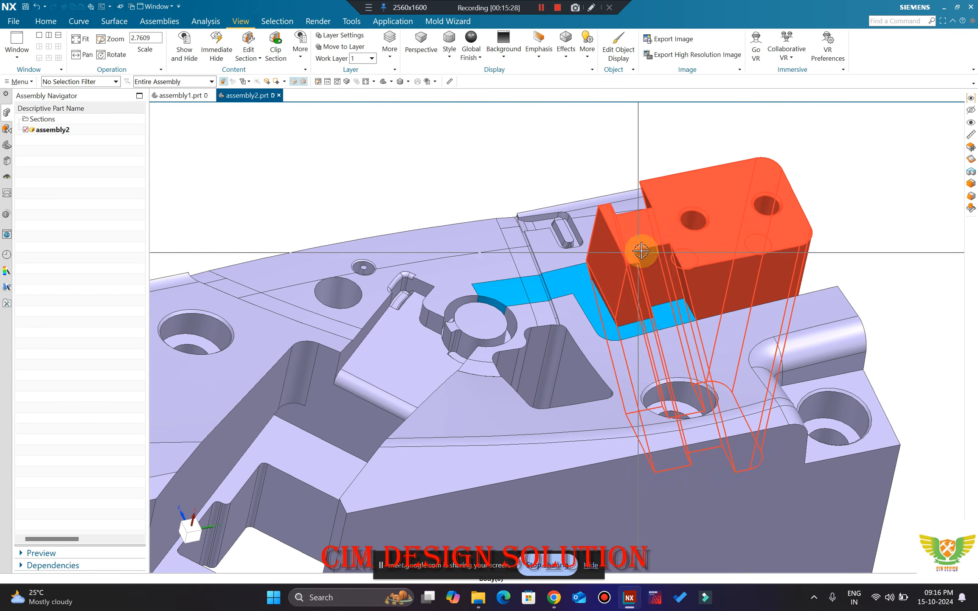
Step: Hide the pink block and the cyan insert to expose their pocket in the plate, and restore both bodies
{"action": "scroll", "coordinate": [641, 251], "scroll_direction": "down", "scroll_amount": 3}
{"action": "scroll", "coordinate": [655, 255], "scroll_direction": "up", "scroll_amount": 3}
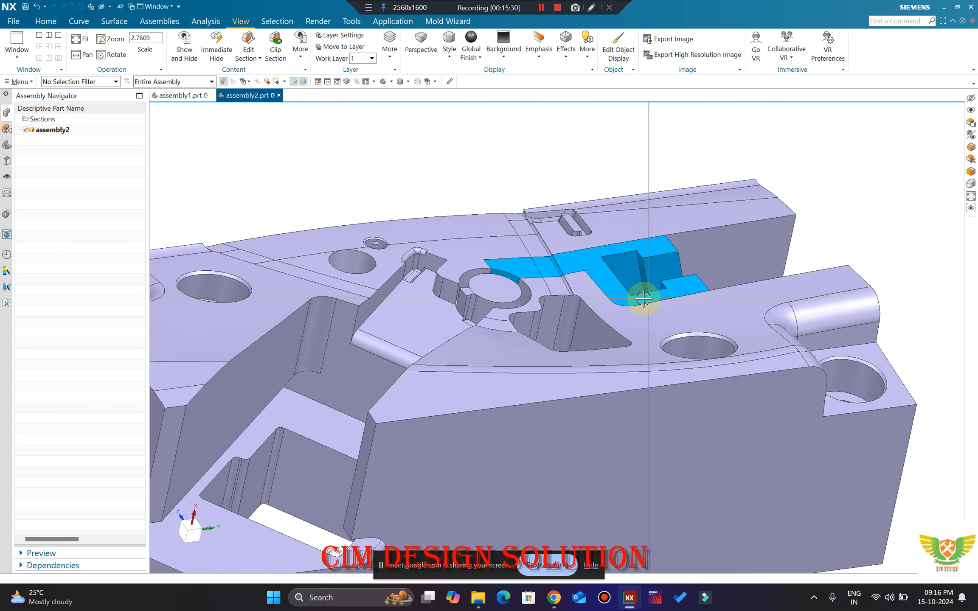
{"action": "key", "text": "ctrl+b"}
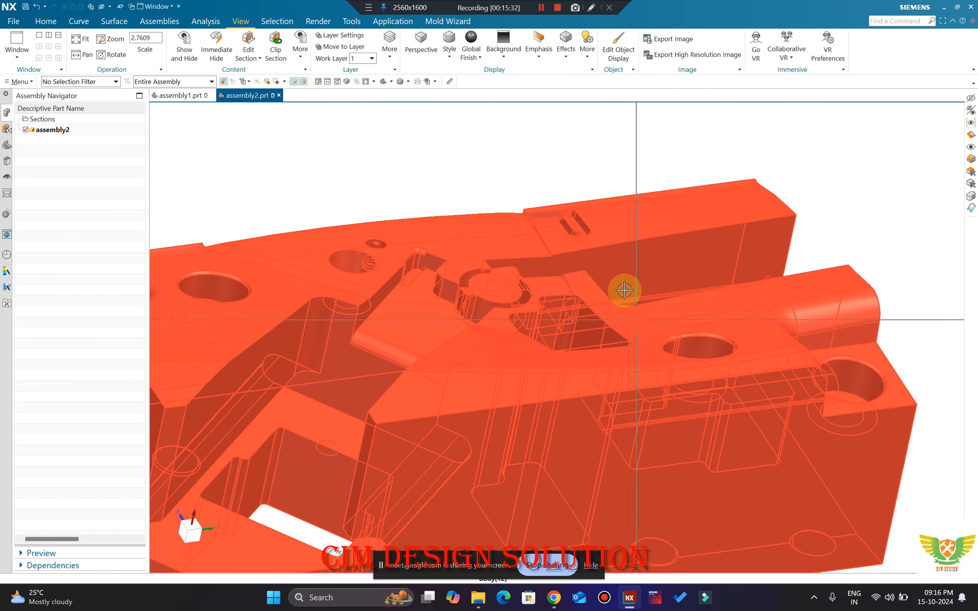
{"action": "scroll", "coordinate": [627, 272], "scroll_direction": "down", "scroll_amount": 1}
{"action": "mouse_move", "coordinate": [629, 249]}
{"action": "middle_mouse_down"}
{"action": "mouse_move", "coordinate": [627, 275]}
{"action": "mouse_move", "coordinate": [662, 228]}
{"action": "mouse_move", "coordinate": [621, 223]}
{"action": "middle_mouse_up"}
{"action": "scroll", "coordinate": [667, 248], "scroll_direction": "down", "scroll_amount": 1}
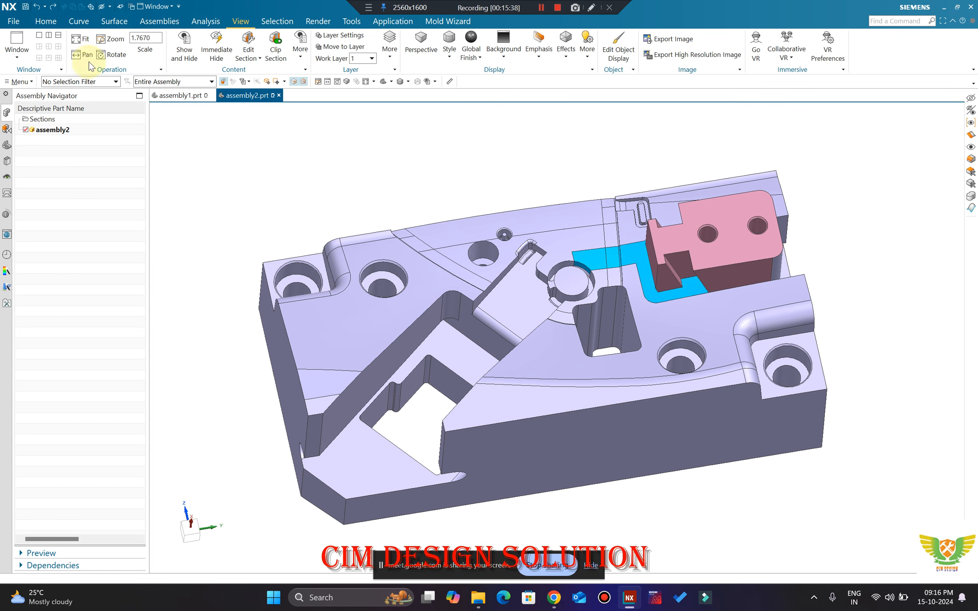
Step: Extract copies of the pink block and cyan insert bodies with Extract Geometry
{"action": "left_click", "coordinate": [56, 26]}
{"action": "left_click", "coordinate": [347, 59]}
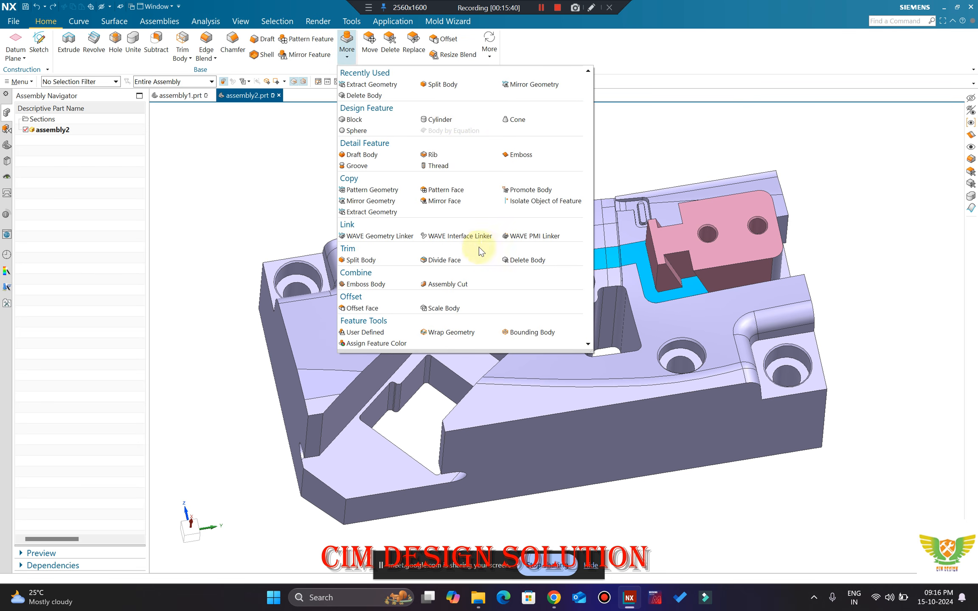
{"action": "left_click", "coordinate": [376, 214]}
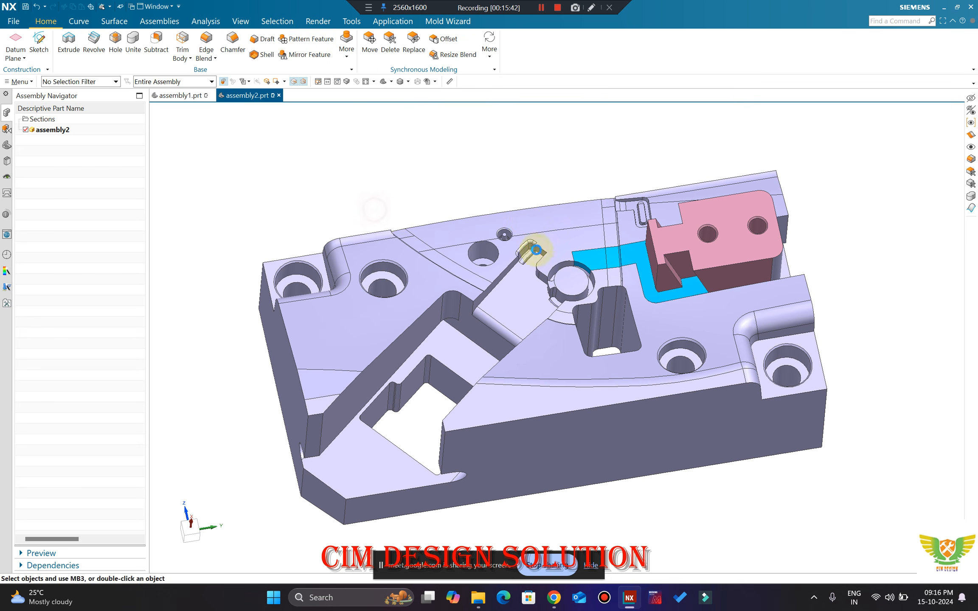
{"action": "left_click", "coordinate": [674, 251]}
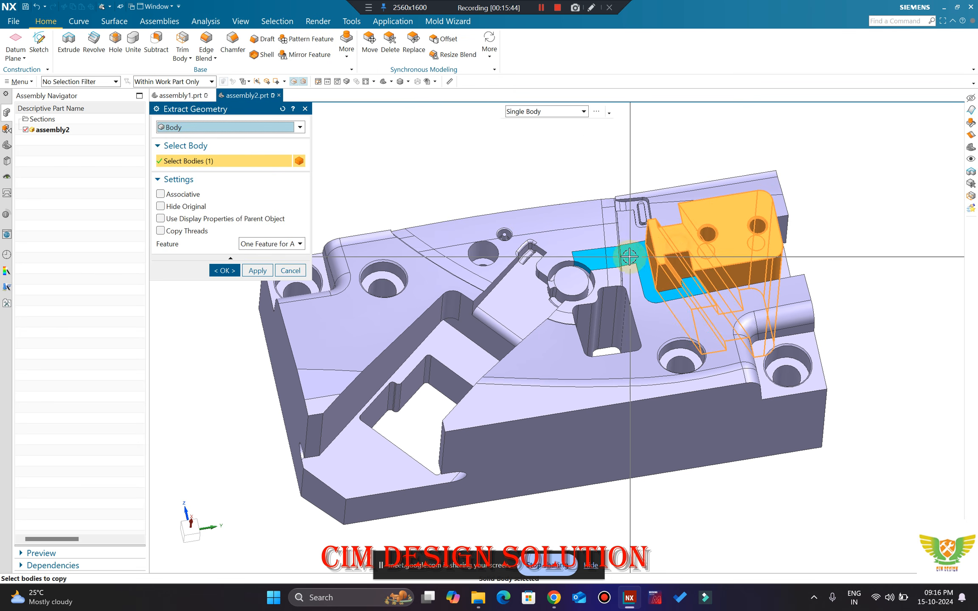
{"action": "left_click", "coordinate": [602, 258]}
{"action": "left_click", "coordinate": [225, 270]}
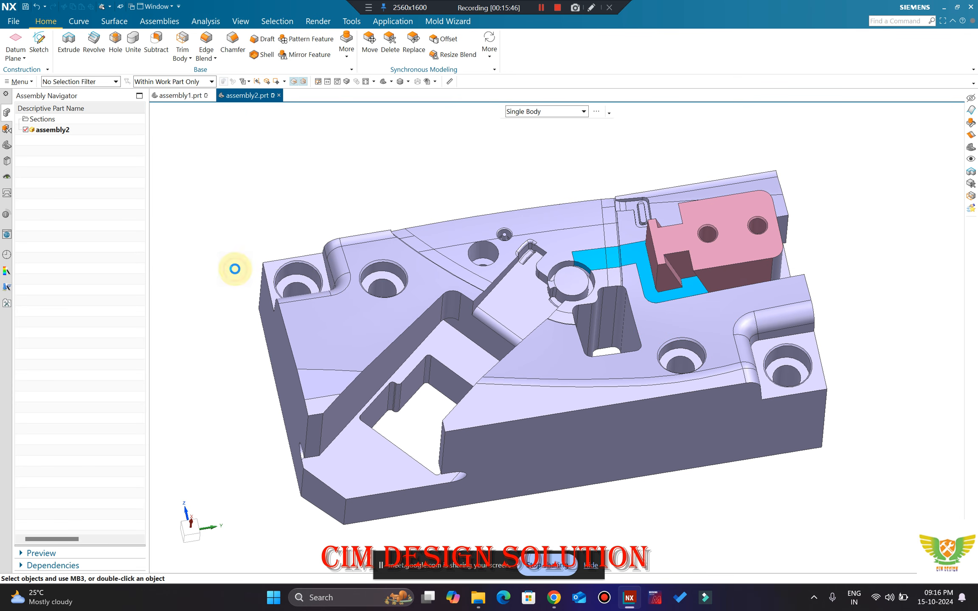
Step: Review the extracted body's parent information and settings from the model history, and close its definition without changes
{"action": "left_click", "coordinate": [7, 146]}
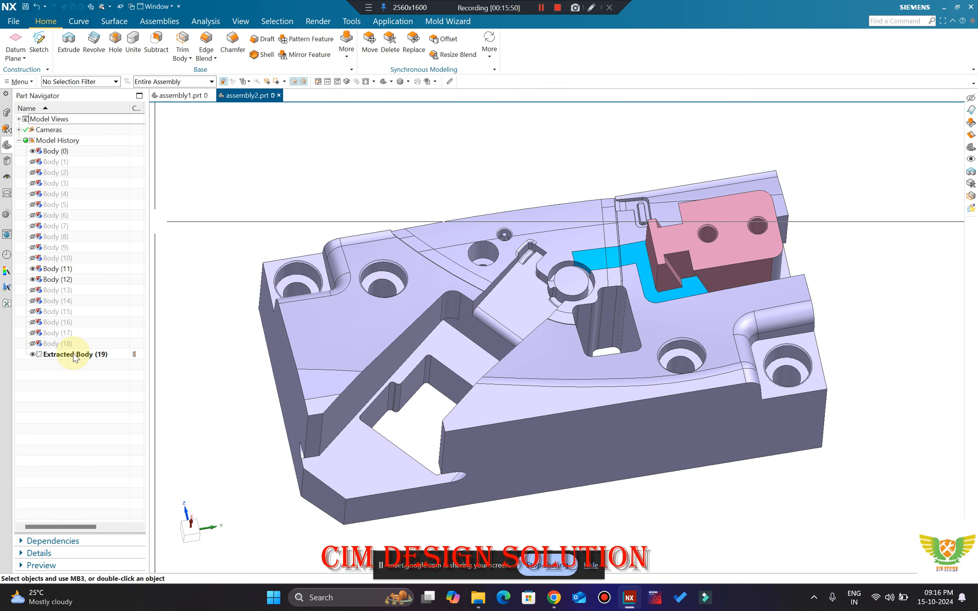
{"action": "double_click", "coordinate": [74, 355]}
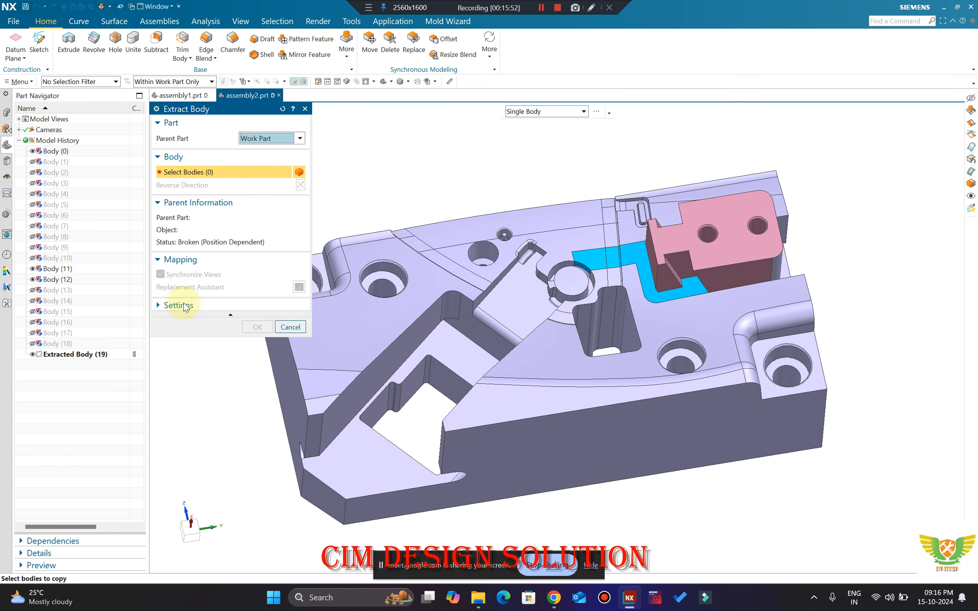
{"action": "left_click", "coordinate": [205, 306]}
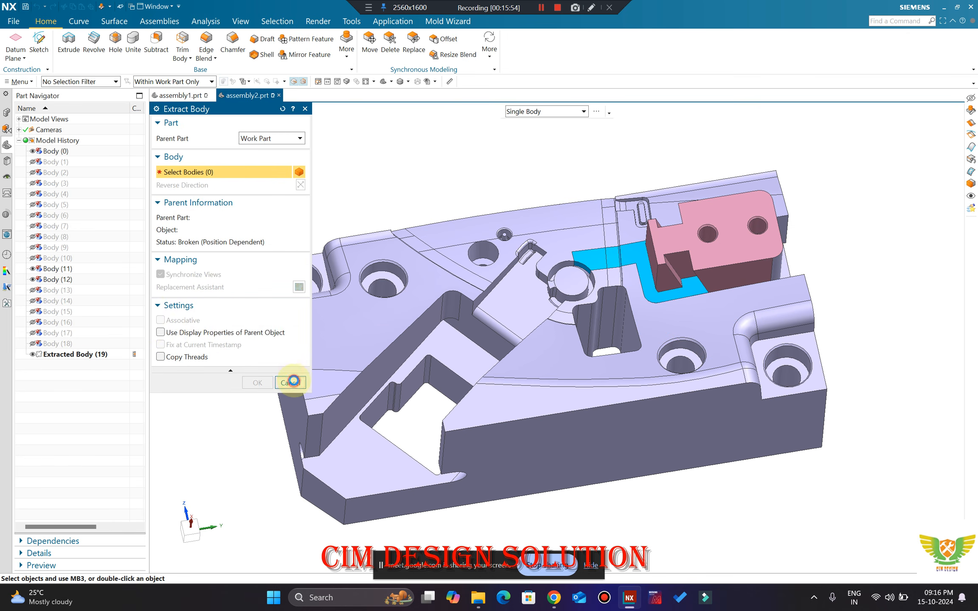
{"action": "left_click", "coordinate": [291, 382]}
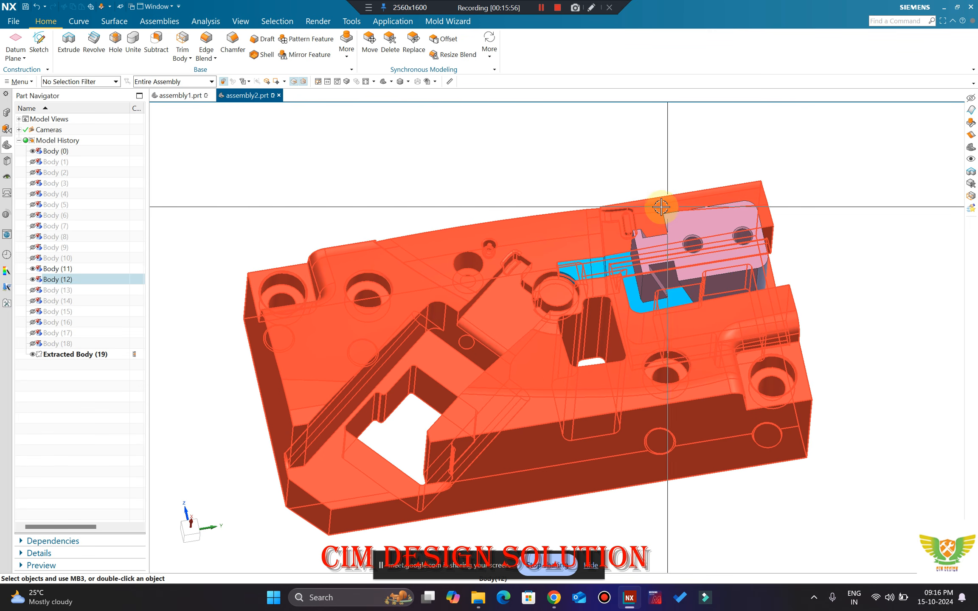
Step: Swap the shown and hidden bodies to display the rest of the mould assembly
{"action": "key", "text": "ctrl+shift+b"}
{"action": "scroll", "coordinate": [568, 260], "scroll_direction": "down", "scroll_amount": 6}
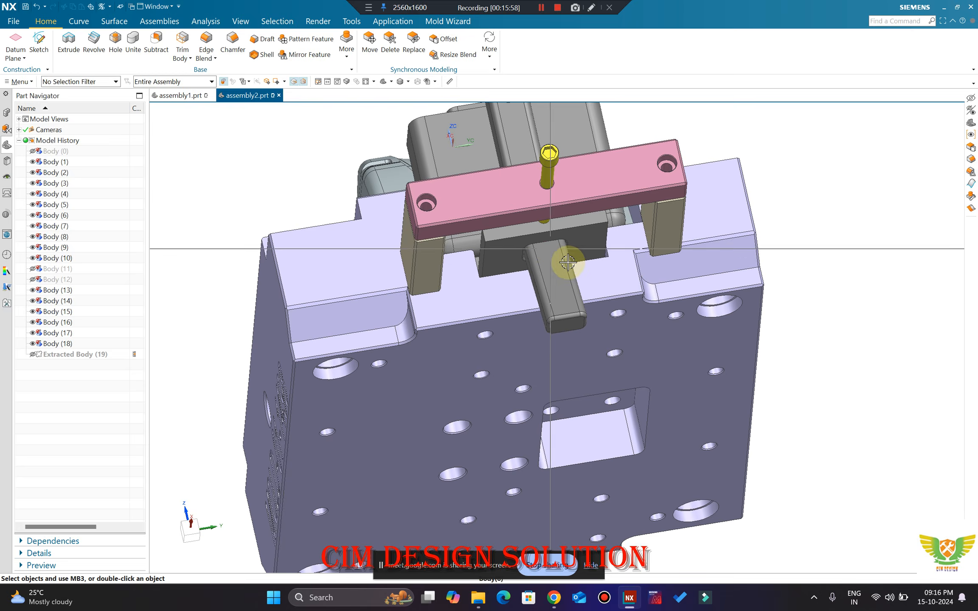
{"action": "middle_click_drag", "start_coordinate": [569, 263], "coordinate": [648, 321]}
Step: Move the moulded part, lilac plate, grey slider parts, beige bars, pink bar and yellow screw to layer 11
{"action": "key", "text": "ctrl+j"}
{"action": "scroll", "coordinate": [516, 255], "scroll_direction": "up", "scroll_amount": 1}
{"action": "left_click", "coordinate": [493, 264]}
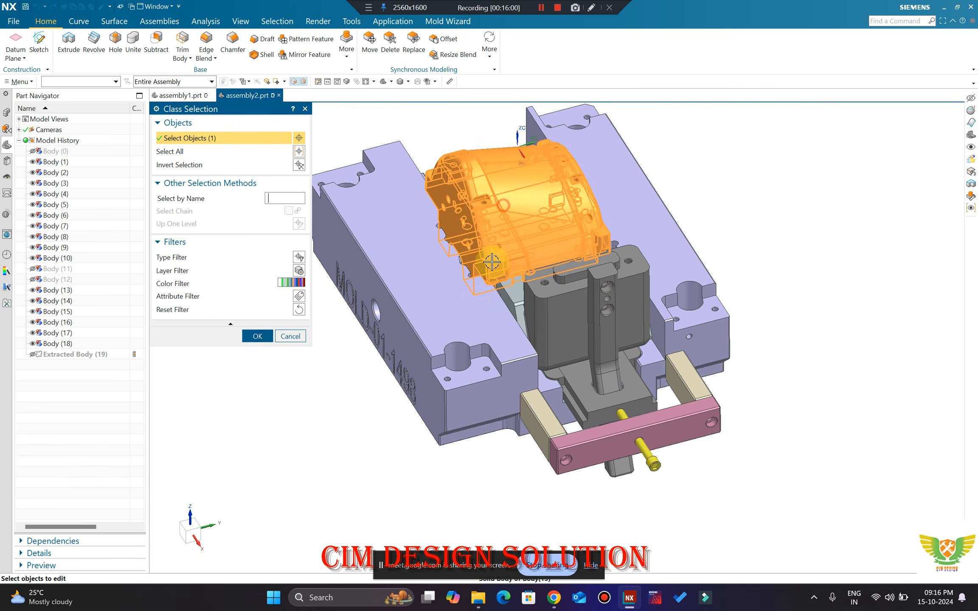
{"action": "left_click", "coordinate": [647, 245]}
{"action": "scroll", "coordinate": [613, 261], "scroll_direction": "up", "scroll_amount": 1}
{"action": "middle_click_drag", "start_coordinate": [621, 267], "coordinate": [657, 293]}
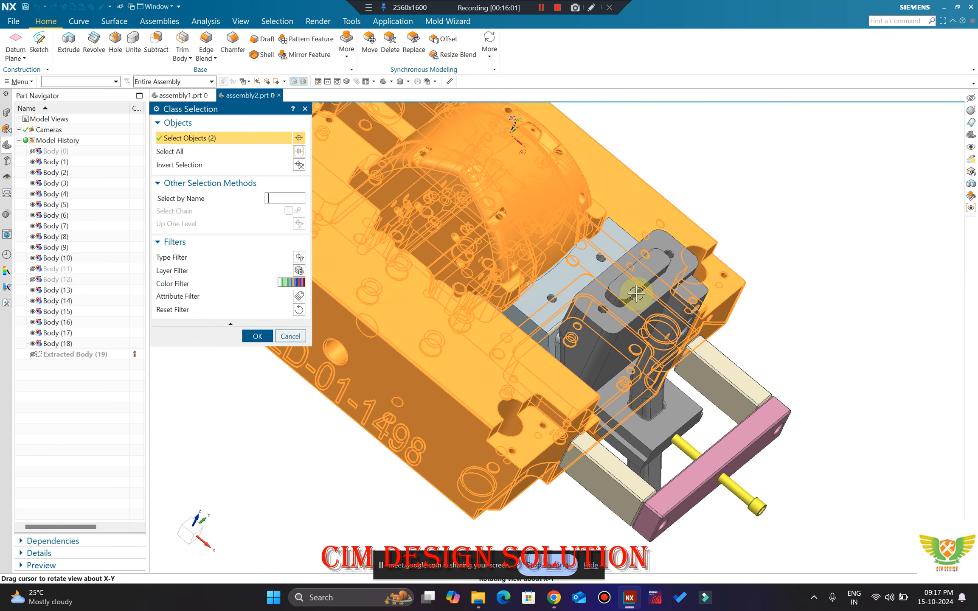
{"action": "left_click", "coordinate": [544, 294]}
{"action": "left_click", "coordinate": [618, 307]}
{"action": "left_click", "coordinate": [671, 324]}
{"action": "left_click", "coordinate": [643, 429]}
{"action": "left_click", "coordinate": [619, 467]}
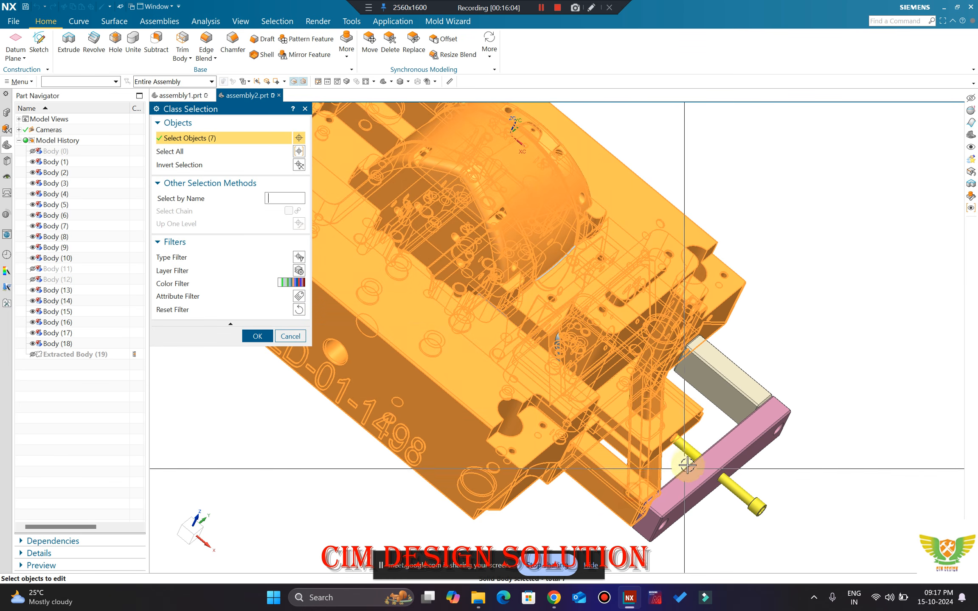
{"action": "left_click", "coordinate": [695, 455]}
{"action": "left_click", "coordinate": [722, 452]}
{"action": "left_click", "coordinate": [714, 367]}
{"action": "middle_click", "coordinate": [531, 329]}
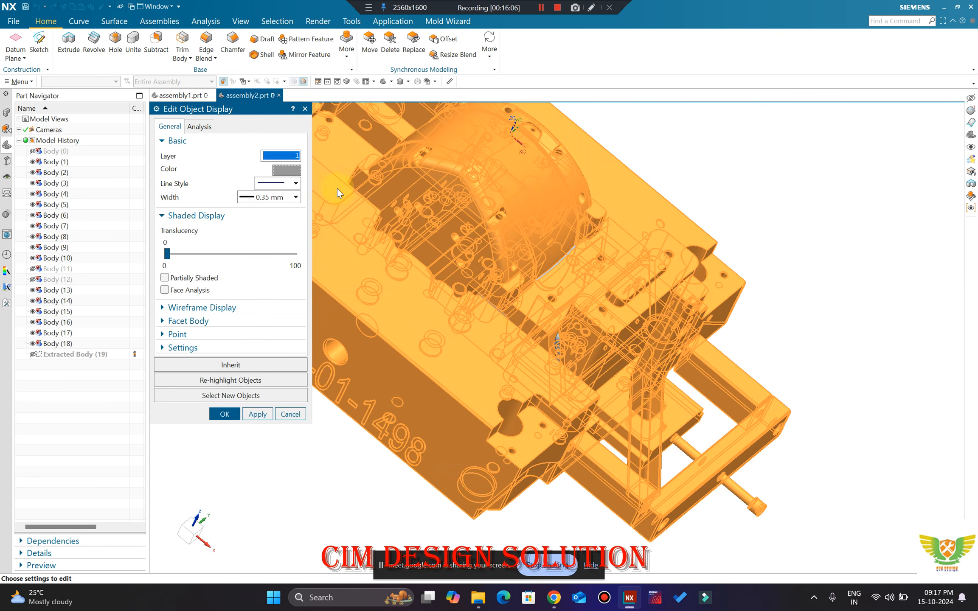
{"action": "middle_click", "coordinate": [309, 181]}
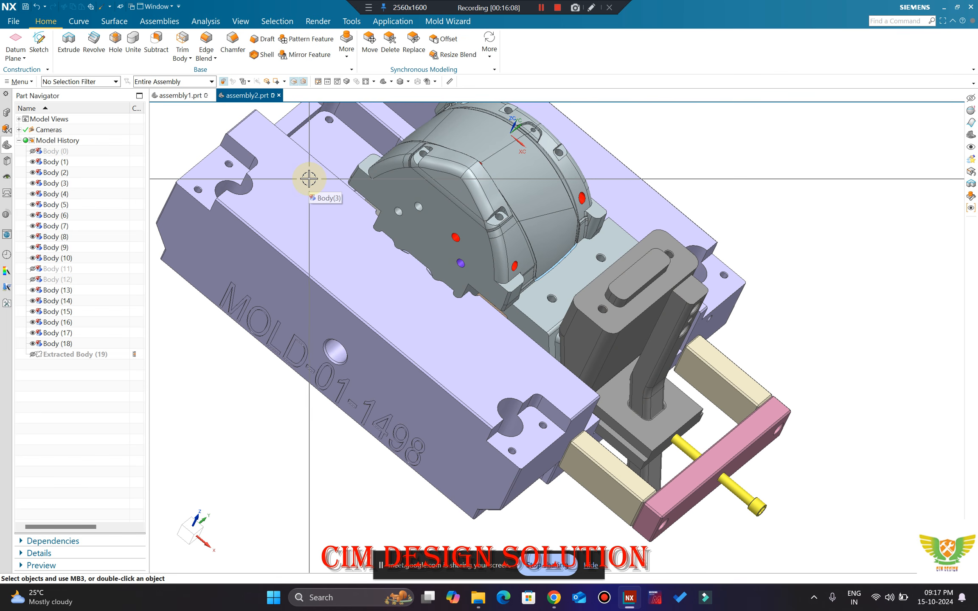
Step: Turn off the visibility of layer 11 in the layer settings
{"action": "key", "text": "ctrl+l"}
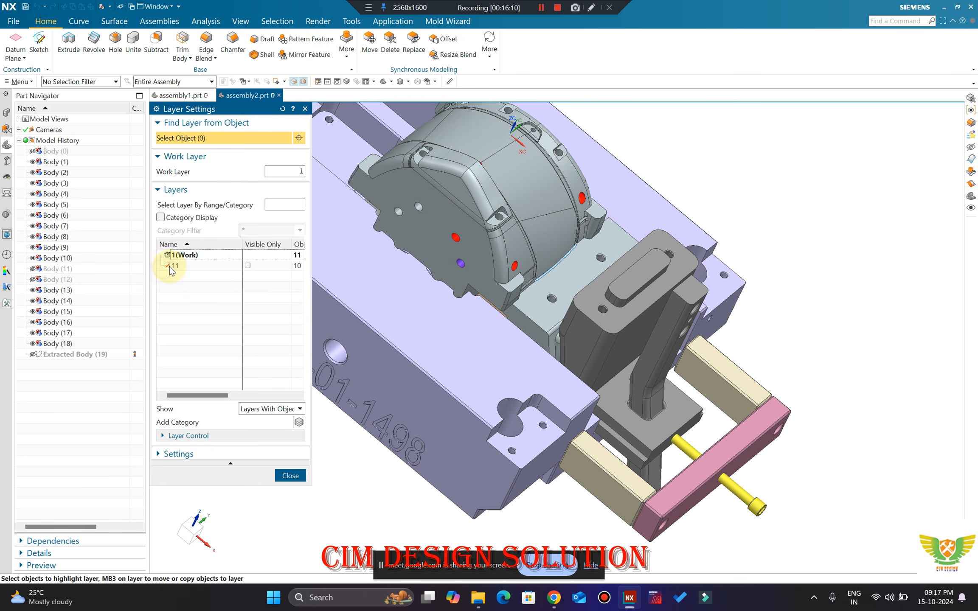
{"action": "left_click", "coordinate": [167, 266]}
{"action": "middle_click", "coordinate": [427, 273]}
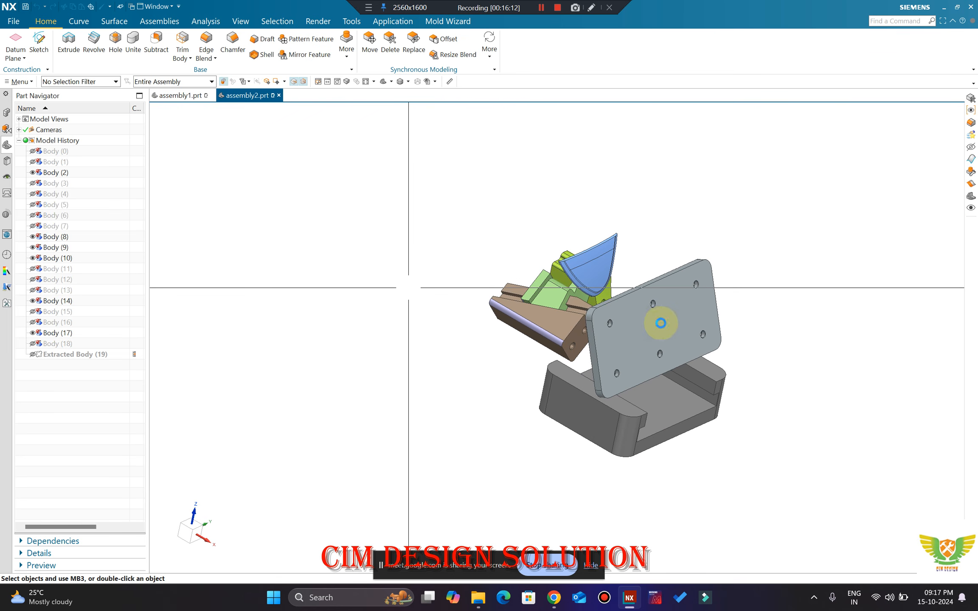
Step: Move the grey drilled plate and the dark grey U-shaped block to layer 11
{"action": "key", "text": "ctrl+j"}
{"action": "left_click", "coordinate": [661, 324]}
{"action": "left_click", "coordinate": [661, 395]}
{"action": "middle_click", "coordinate": [334, 249]}
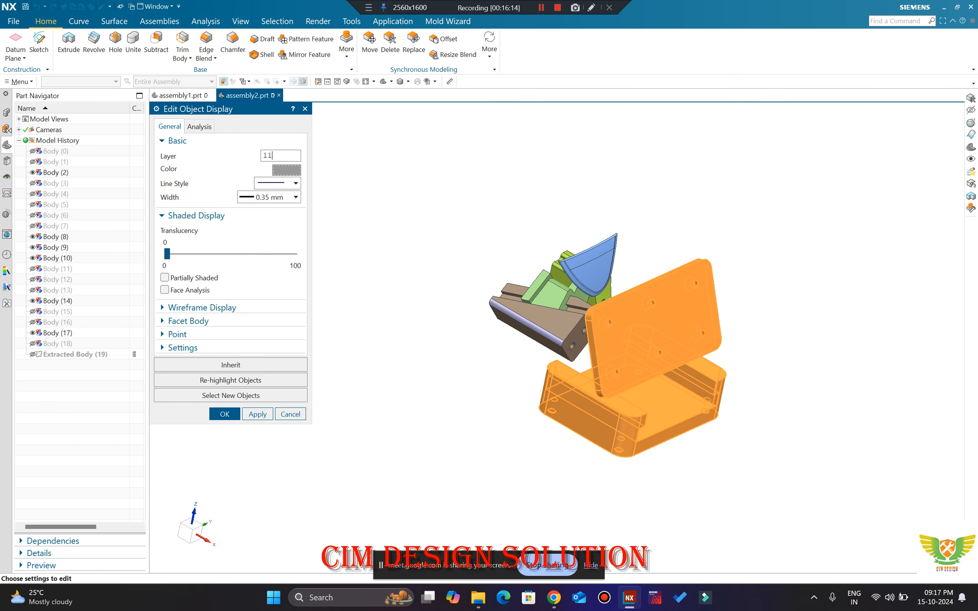
{"action": "key", "text": "Return"}
Step: Move the brown block and the light green body seated on it to layer 11
{"action": "middle_click_drag", "start_coordinate": [440, 241], "coordinate": [600, 311]}
{"action": "scroll", "coordinate": [600, 311], "scroll_direction": "down", "scroll_amount": 1}
{"action": "key", "text": "ctrl+j"}
{"action": "left_click", "coordinate": [541, 330]}
{"action": "left_click", "coordinate": [520, 368]}
{"action": "middle_click", "coordinate": [382, 277]}
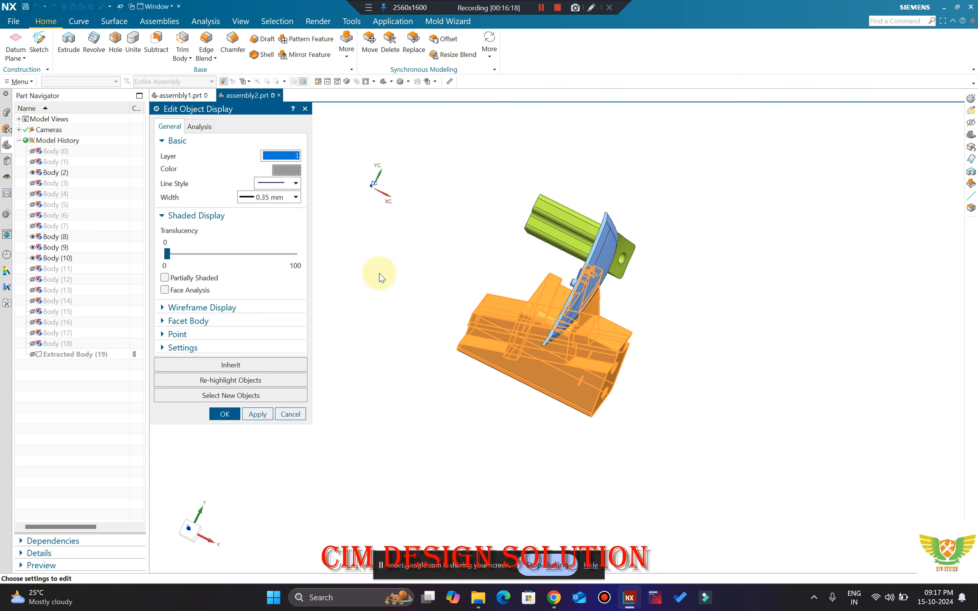
{"action": "key", "text": "Return"}
Step: Move the lime-green block with the hole to layer 11, and show all hidden bodies on the visible layers
{"action": "middle_click_drag", "start_coordinate": [459, 217], "coordinate": [583, 280]}
{"action": "key", "text": "ctrl+j"}
{"action": "left_click", "coordinate": [620, 264]}
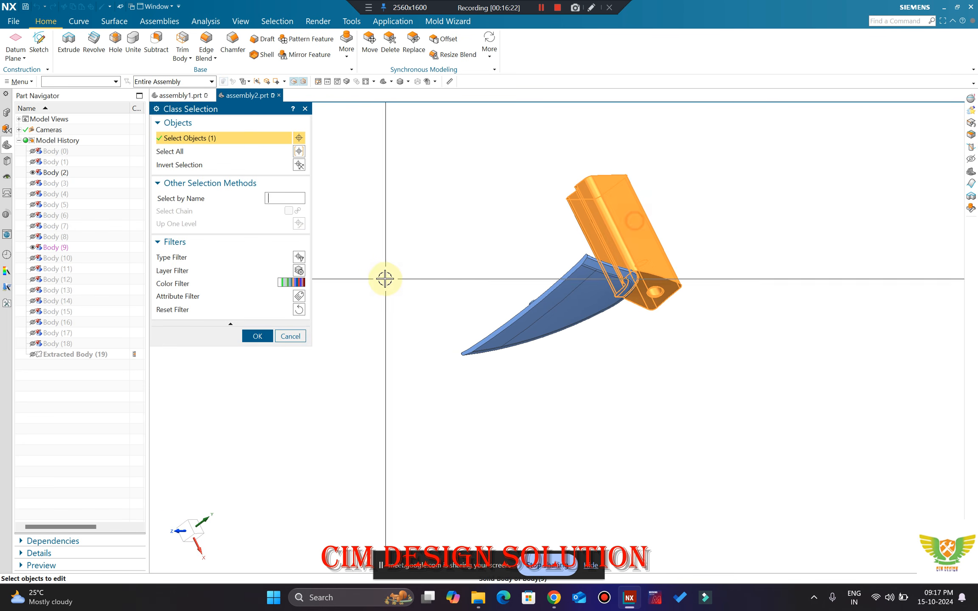
{"action": "middle_click", "coordinate": [384, 280]}
{"action": "key", "text": "Return"}
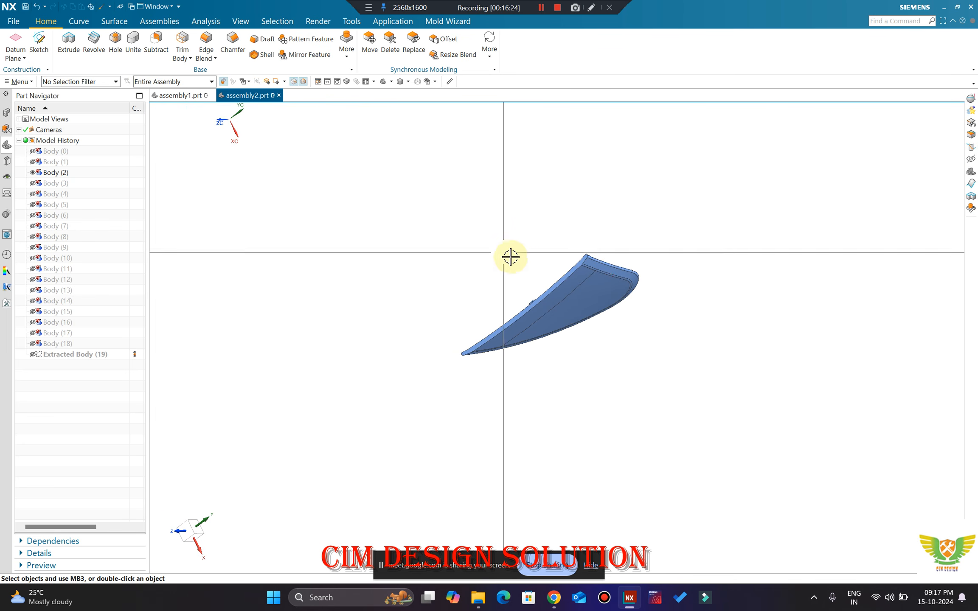
{"action": "key", "text": "ctrl+shift+u"}
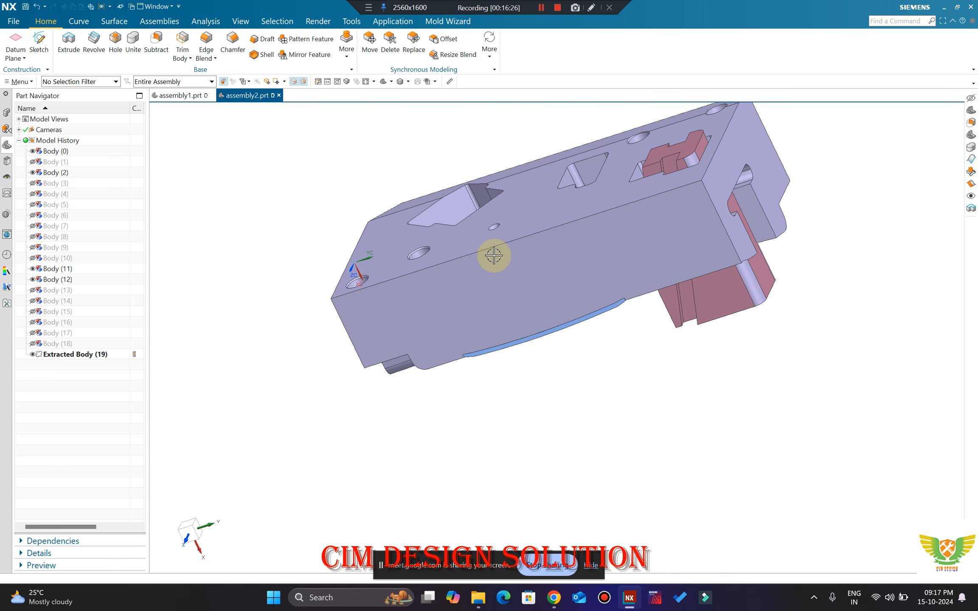
Step: Examine the core block, the pink slider, the cyan insert and the blue moulded part from several sides
{"action": "mouse_move", "coordinate": [501, 256]}
{"action": "middle_mouse_down"}
{"action": "mouse_move", "coordinate": [498, 271]}
{"action": "mouse_move", "coordinate": [518, 233]}
{"action": "mouse_move", "coordinate": [501, 243]}
{"action": "middle_mouse_up"}
{"action": "scroll", "coordinate": [501, 243], "scroll_direction": "down", "scroll_amount": 2}
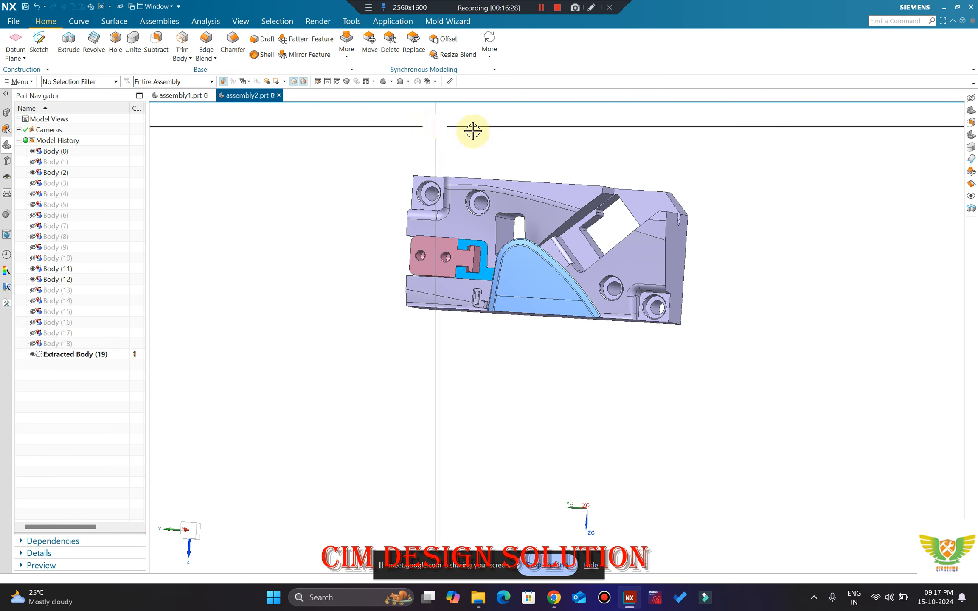
{"action": "key", "text": "F8"}
{"action": "middle_click_drag", "start_coordinate": [445, 181], "coordinate": [589, 193]}
{"action": "scroll", "coordinate": [623, 366], "scroll_direction": "up", "scroll_amount": 4}
{"action": "middle_click_drag", "start_coordinate": [622, 366], "coordinate": [489, 306]}
{"action": "scroll", "coordinate": [489, 305], "scroll_direction": "down", "scroll_amount": 2}
{"action": "left_click", "coordinate": [59, 182]}
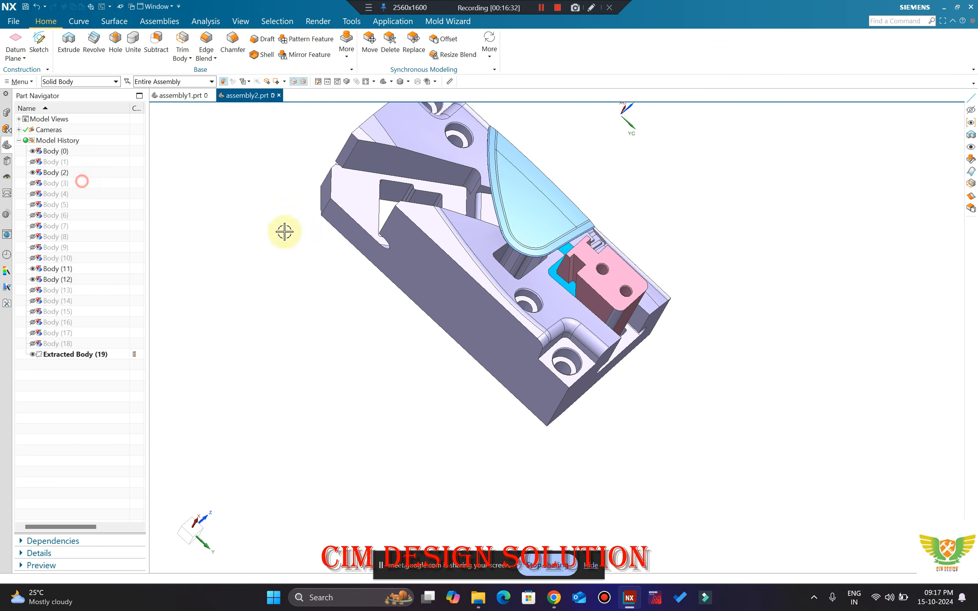
{"action": "middle_click_drag", "start_coordinate": [283, 229], "coordinate": [580, 223]}
{"action": "scroll", "coordinate": [572, 250], "scroll_direction": "up", "scroll_amount": 5}
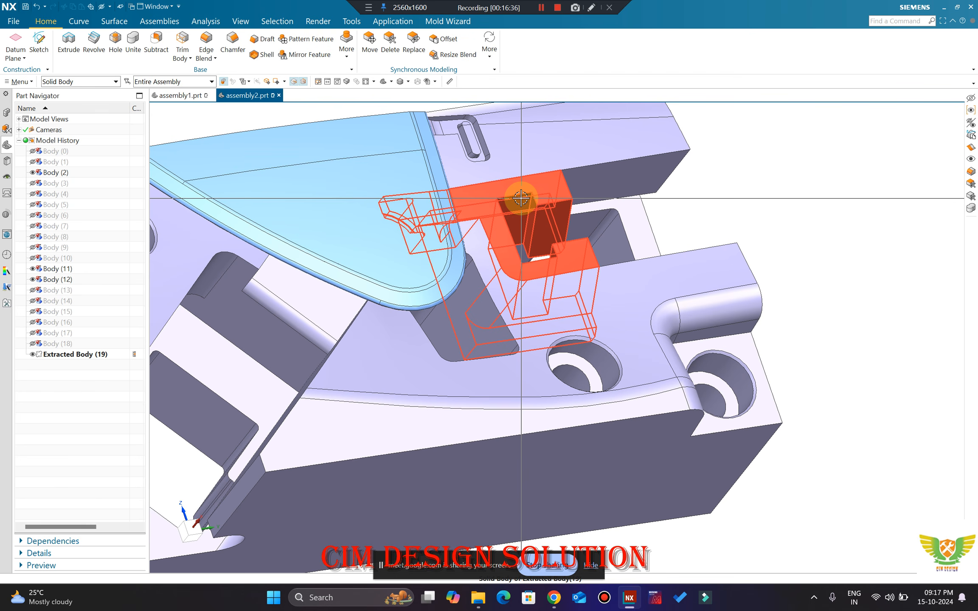
Step: Undo the last hide of the pink slider body
{"action": "key", "text": "ctrl+z"}
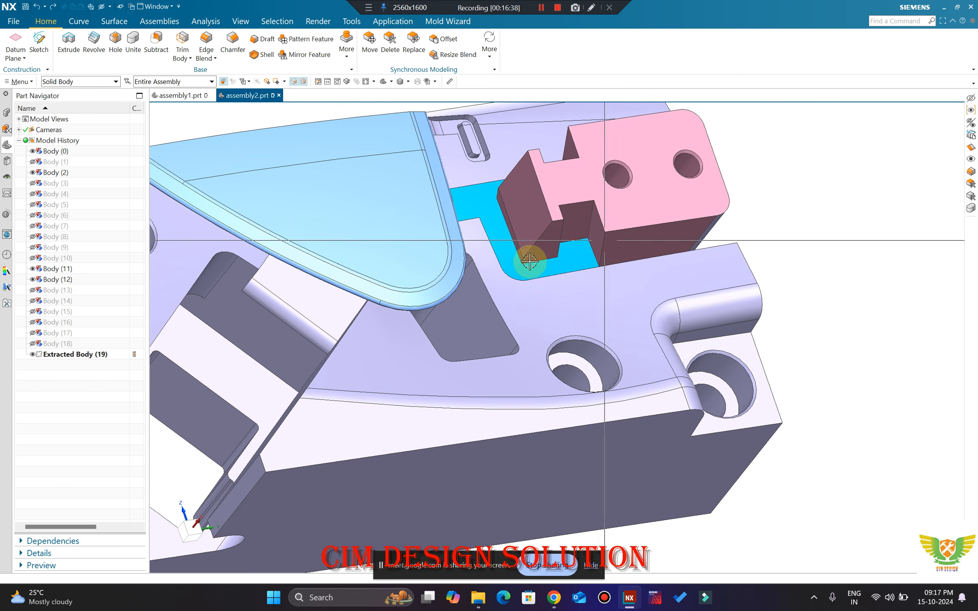
{"action": "key", "text": "ctrl+shift+k"}
{"action": "key", "text": "Escape"}
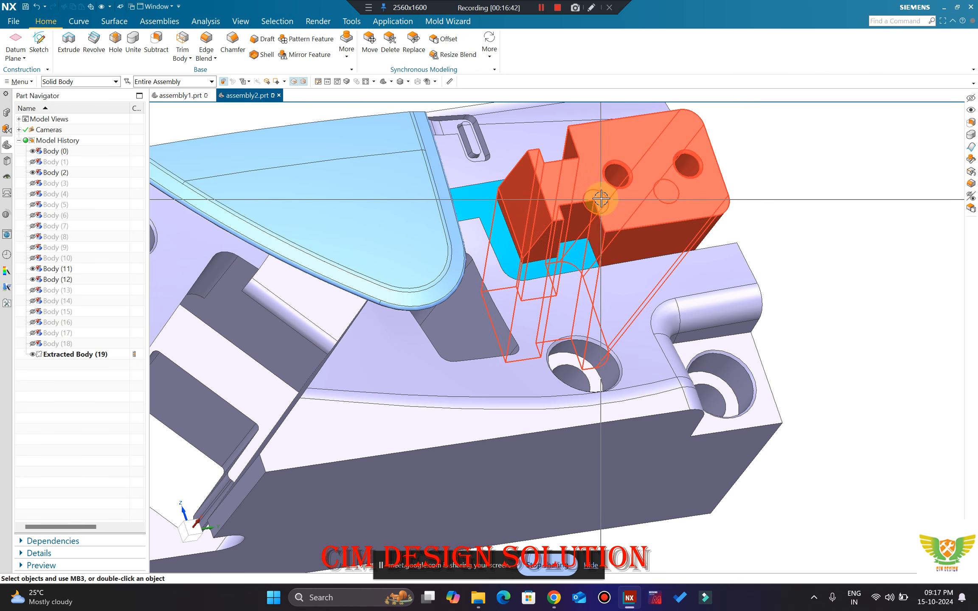
Step: Remove the duplicate pink slider body with the Delete Body command
{"action": "left_click", "coordinate": [347, 49]}
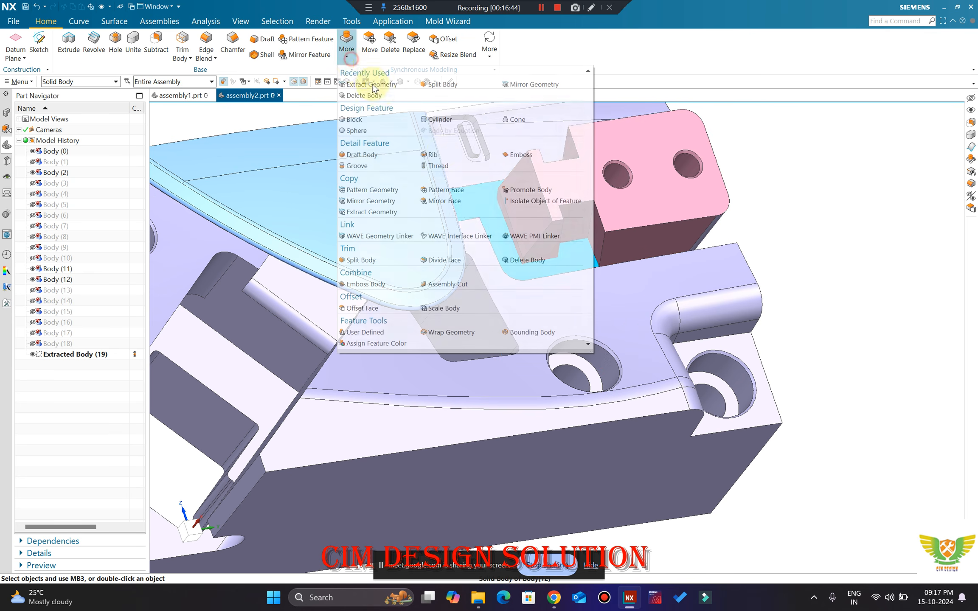
{"action": "left_click", "coordinate": [578, 260]}
{"action": "left_click", "coordinate": [626, 169]}
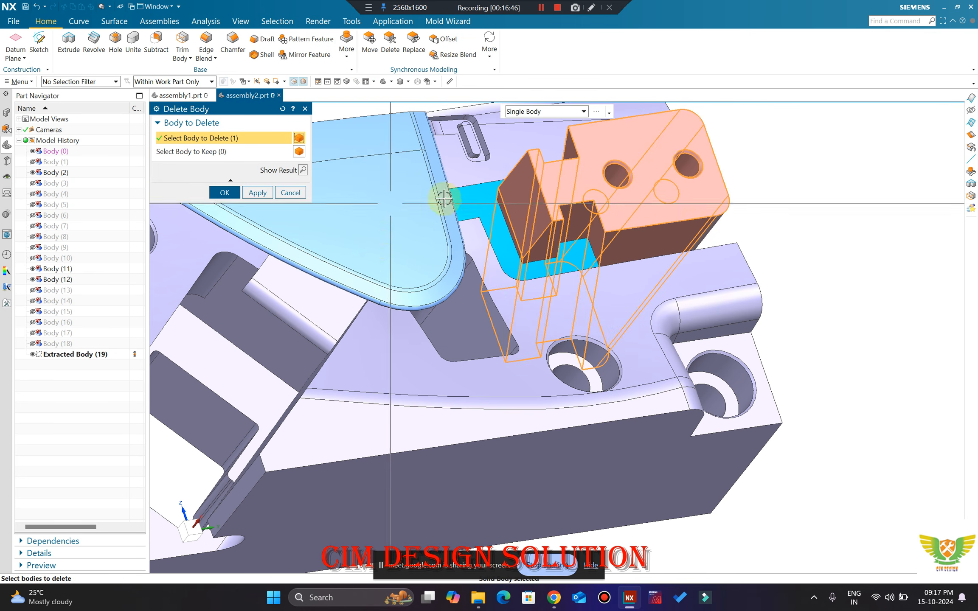
{"action": "left_click", "coordinate": [443, 198]}
{"action": "left_click", "coordinate": [226, 192]}
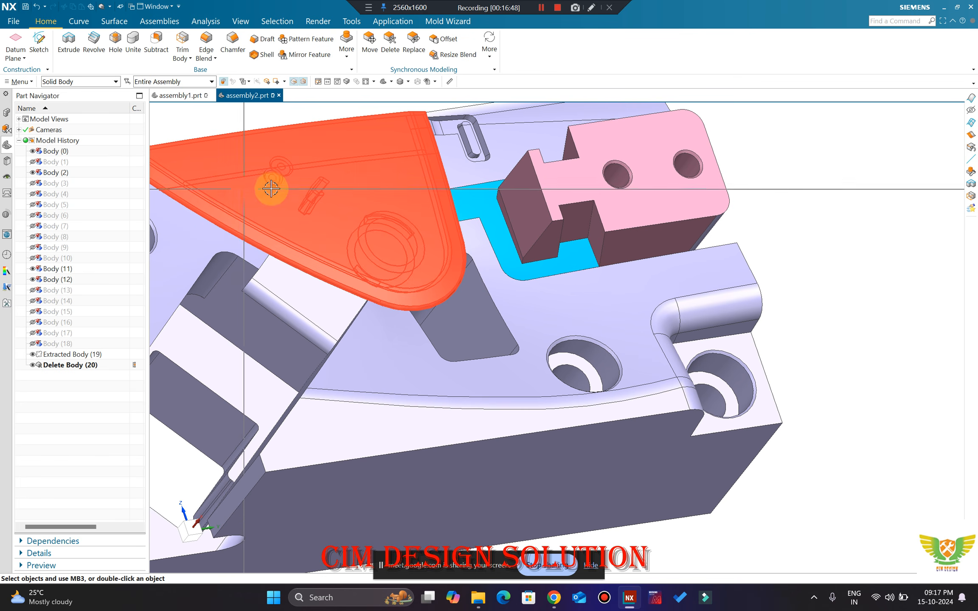
Step: Hide the remaining pink slider body and the blue moulded part, exposing the core block's pockets
{"action": "scroll", "coordinate": [645, 217], "scroll_direction": "down", "scroll_amount": 4}
{"action": "middle_click_drag", "start_coordinate": [627, 232], "coordinate": [623, 234]}
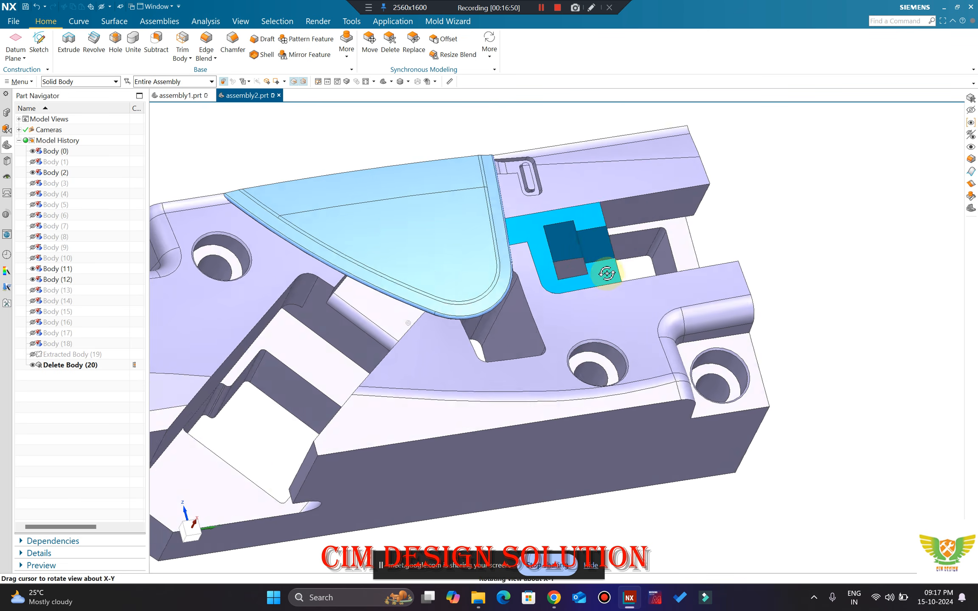
{"action": "scroll", "coordinate": [535, 179], "scroll_direction": "up", "scroll_amount": 5}
{"action": "scroll", "coordinate": [458, 288], "scroll_direction": "down", "scroll_amount": 5}
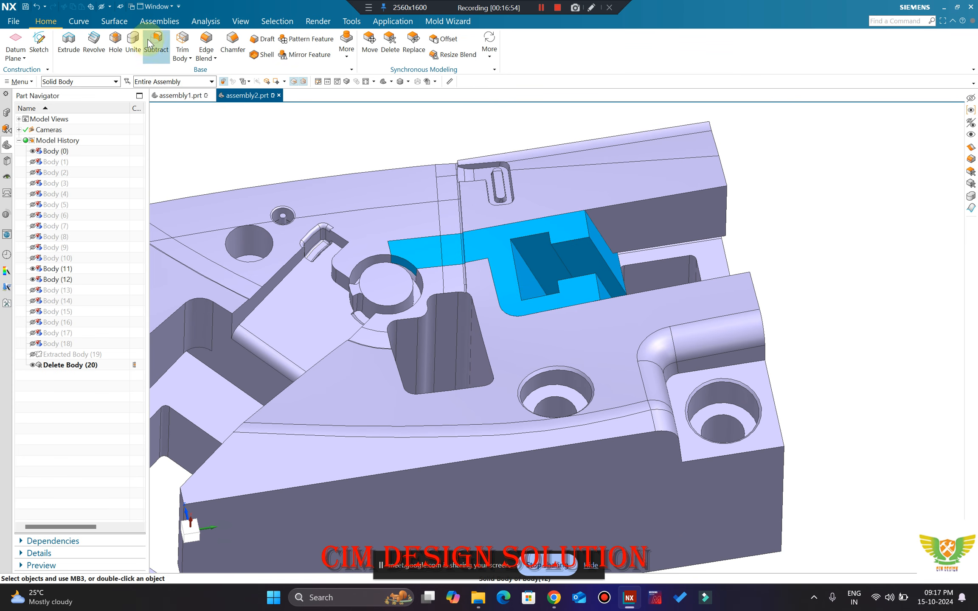
Step: Unite the core block as target with the cyan insert as tool
{"action": "left_click", "coordinate": [142, 54]}
{"action": "left_click", "coordinate": [506, 255]}
{"action": "left_click", "coordinate": [430, 273]}
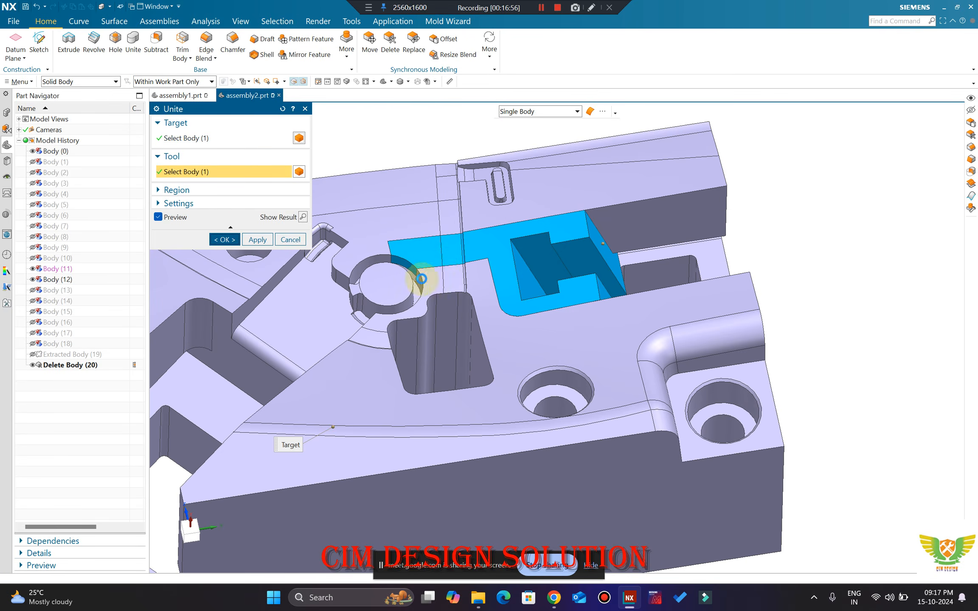
{"action": "middle_click", "coordinate": [527, 255]}
{"action": "middle_click_drag", "start_coordinate": [528, 255], "coordinate": [561, 277]}
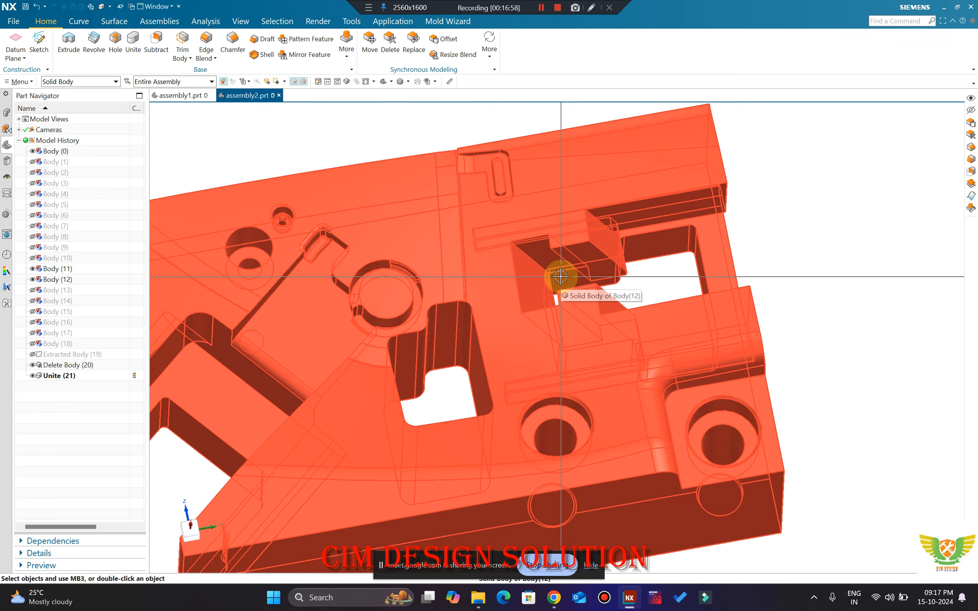
Step: Edit the united core block's object display so that it inherits the lavender display properties
{"action": "key", "text": "ctrl+j"}
{"action": "left_click", "coordinate": [504, 207]}
{"action": "middle_click", "coordinate": [314, 280]}
{"action": "left_click", "coordinate": [251, 366]}
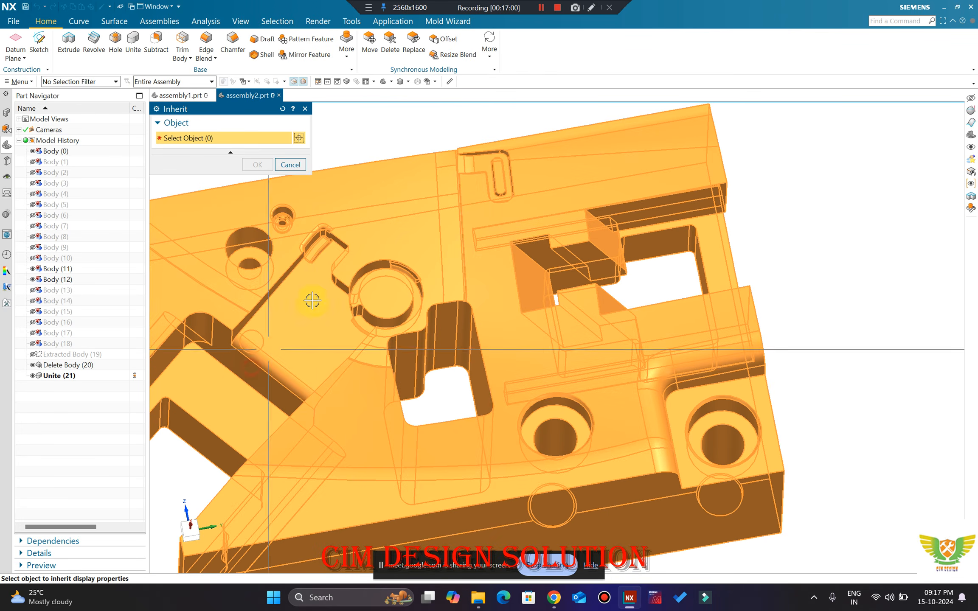
{"action": "left_click", "coordinate": [342, 195]}
{"action": "middle_click", "coordinate": [481, 166]}
Step: Delete all faces of the slider pocket in the core block in wireframe view, leaving the small oblong slot's faces out of the selection
{"action": "middle_click_drag", "start_coordinate": [722, 263], "coordinate": [839, 243]}
{"action": "key", "text": "F8"}
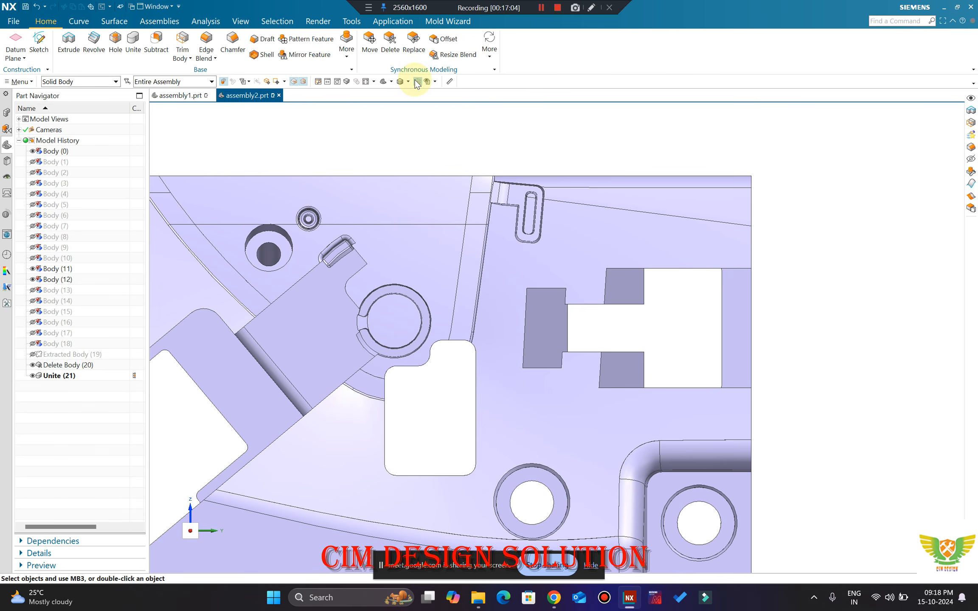
{"action": "left_click", "coordinate": [416, 82]}
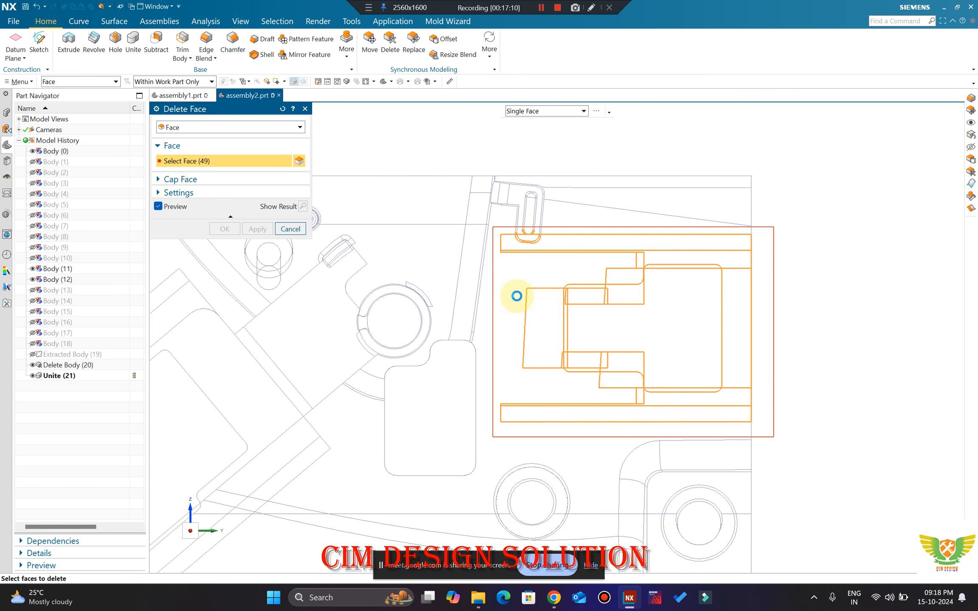
{"action": "scroll", "coordinate": [500, 221], "scroll_direction": "up", "scroll_amount": 3}
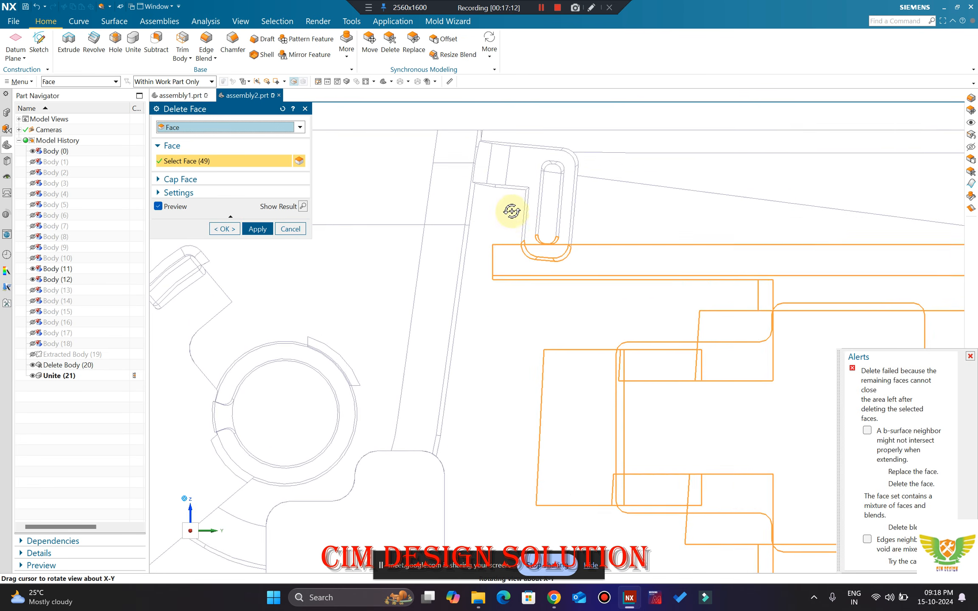
{"action": "middle_click_drag", "start_coordinate": [511, 211], "coordinate": [545, 244]}
{"action": "left_click_drag", "start_coordinate": [490, 276], "coordinate": [489, 276], "text": "shift"}
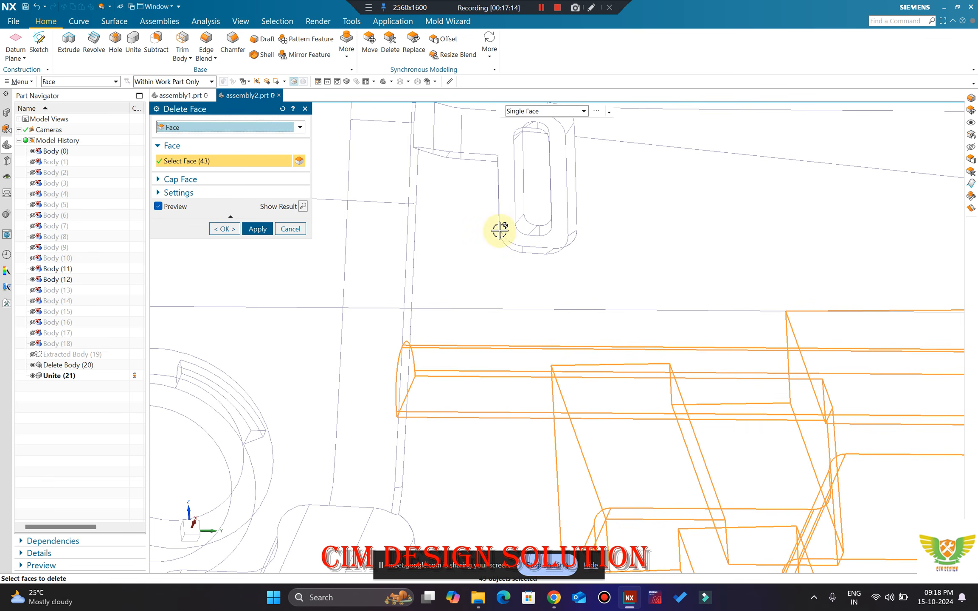
{"action": "middle_click", "coordinate": [500, 229]}
{"action": "scroll", "coordinate": [535, 217], "scroll_direction": "down", "scroll_amount": 6}
{"action": "middle_click", "coordinate": [552, 216]}
{"action": "left_click", "coordinate": [773, 268]}
{"action": "mouse_move", "coordinate": [769, 182]}
{"action": "middle_mouse_down"}
{"action": "mouse_move", "coordinate": [709, 321]}
{"action": "mouse_move", "coordinate": [760, 220]}
{"action": "mouse_move", "coordinate": [727, 205]}
{"action": "mouse_move", "coordinate": [866, 180]}
{"action": "mouse_move", "coordinate": [683, 262]}
{"action": "mouse_move", "coordinate": [679, 220]}
{"action": "mouse_move", "coordinate": [607, 252]}
{"action": "middle_mouse_up"}
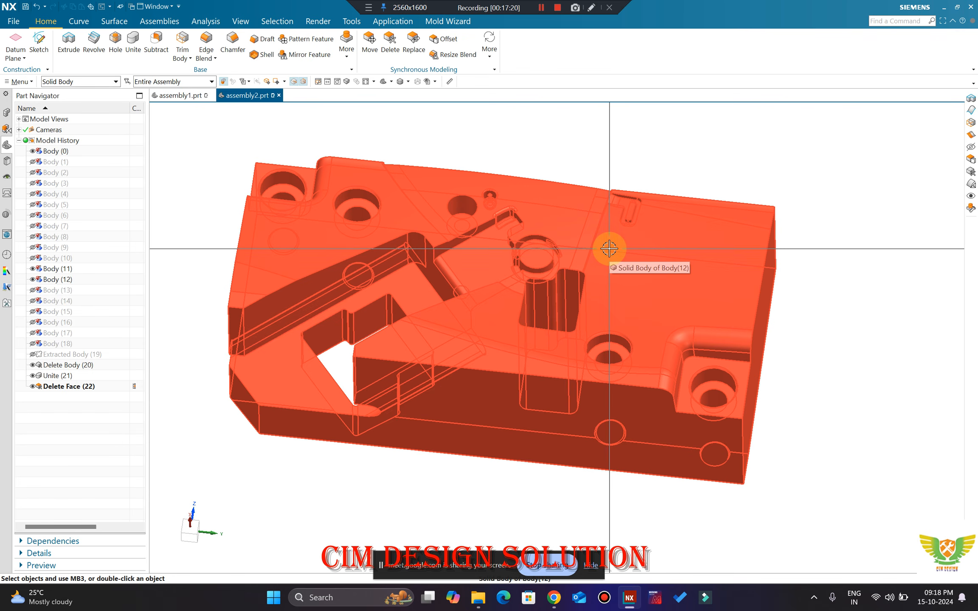
Step: Show the hidden blue moulded part on the core block again
{"action": "key", "text": "ctrl+shift+k"}
{"action": "middle_click_drag", "start_coordinate": [628, 304], "coordinate": [667, 219]}
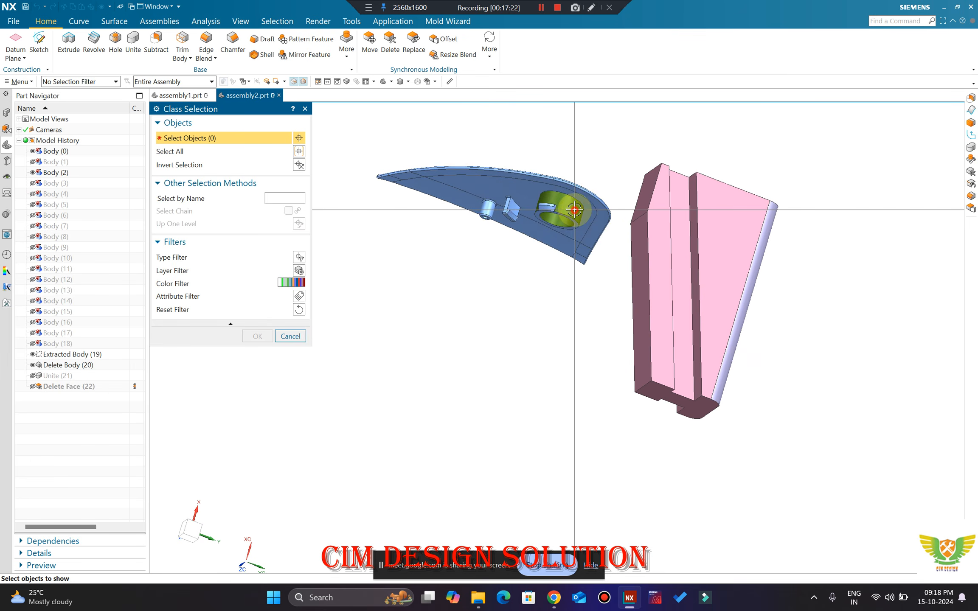
{"action": "left_click", "coordinate": [575, 210]}
{"action": "middle_click", "coordinate": [574, 209]}
{"action": "scroll", "coordinate": [506, 317], "scroll_direction": "up", "scroll_amount": 5}
{"action": "scroll", "coordinate": [574, 192], "scroll_direction": "down", "scroll_amount": 2}
{"action": "scroll", "coordinate": [599, 150], "scroll_direction": "up", "scroll_amount": 5}
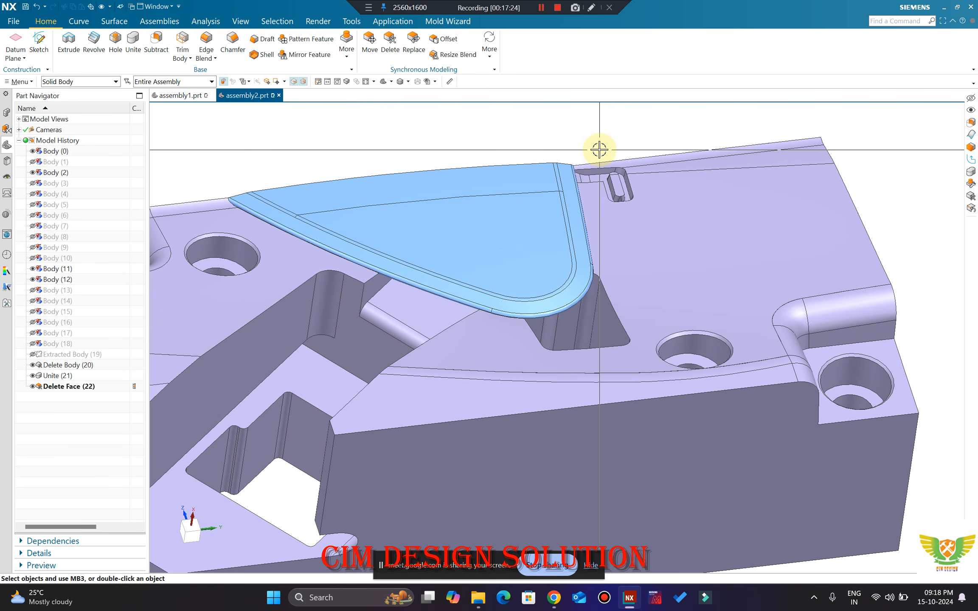
Step: Subtract the blue moulded part from the core block with Keep Tool enabled
{"action": "left_click", "coordinate": [153, 48]}
{"action": "left_click", "coordinate": [749, 277]}
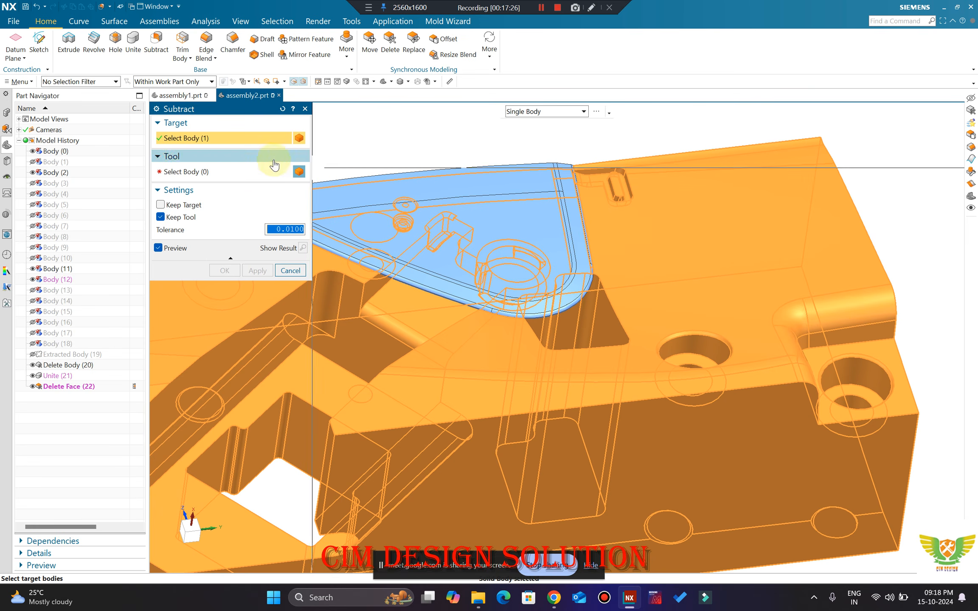
{"action": "left_click", "coordinate": [245, 171]}
{"action": "left_click", "coordinate": [355, 229]}
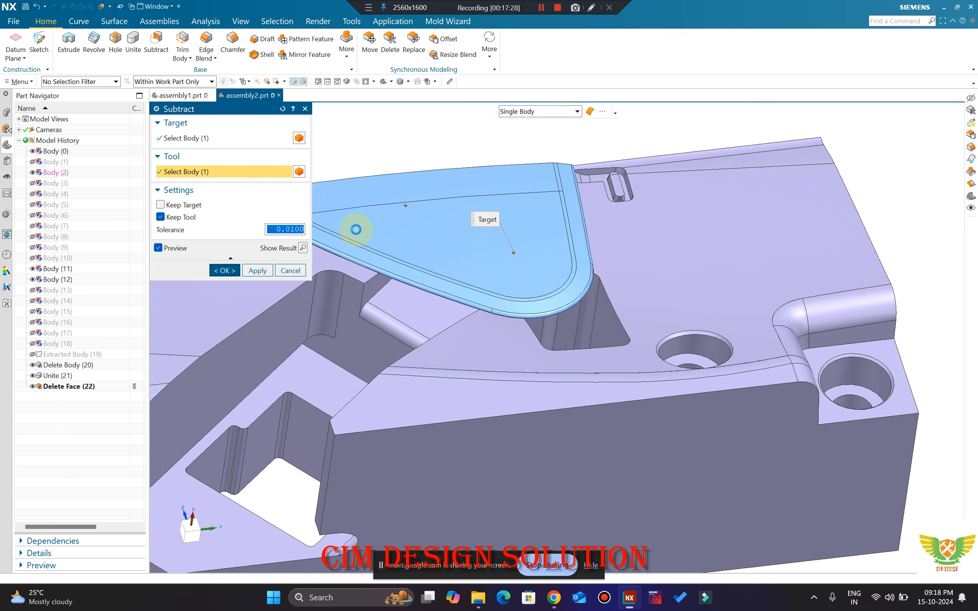
{"action": "middle_click", "coordinate": [356, 229]}
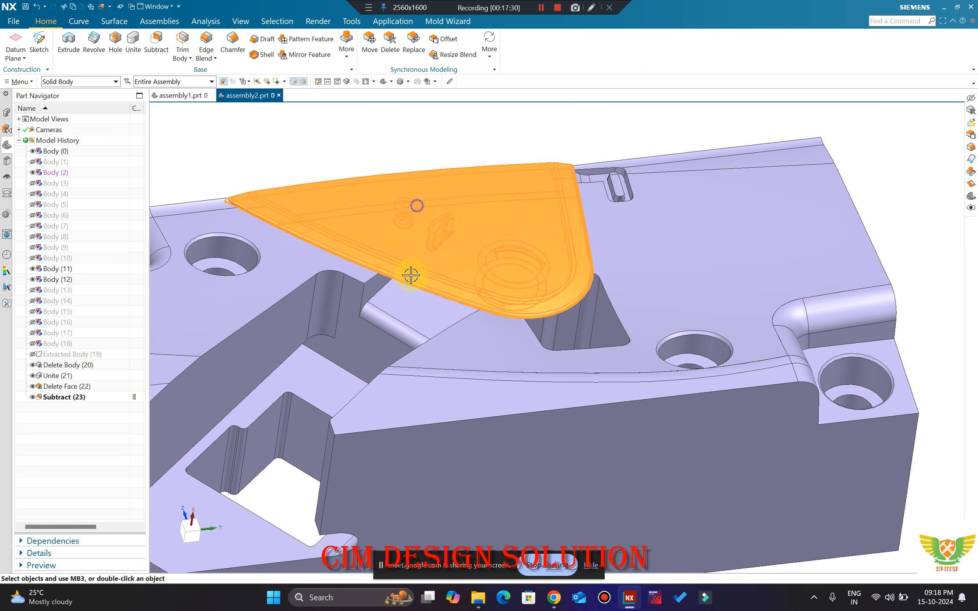
Step: Hide the blue moulded part so that only the core block is displayed face-on
{"action": "middle_click_drag", "start_coordinate": [411, 276], "coordinate": [562, 264]}
{"action": "scroll", "coordinate": [568, 233], "scroll_direction": "down", "scroll_amount": 2}
{"action": "scroll", "coordinate": [564, 264], "scroll_direction": "down", "scroll_amount": 4}
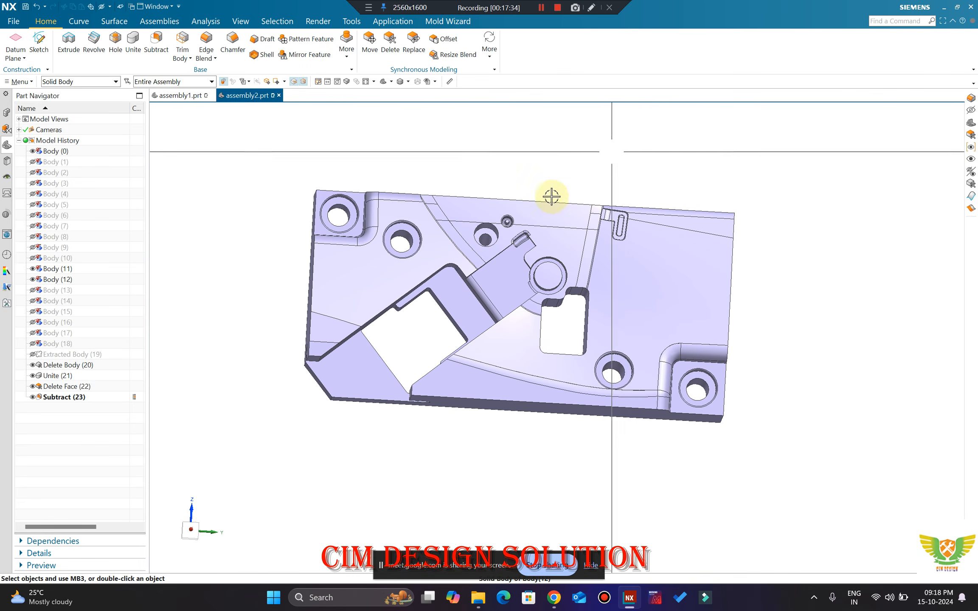
{"action": "middle_click_drag", "start_coordinate": [550, 196], "coordinate": [579, 341]}
{"action": "scroll", "coordinate": [506, 216], "scroll_direction": "up", "scroll_amount": 3}
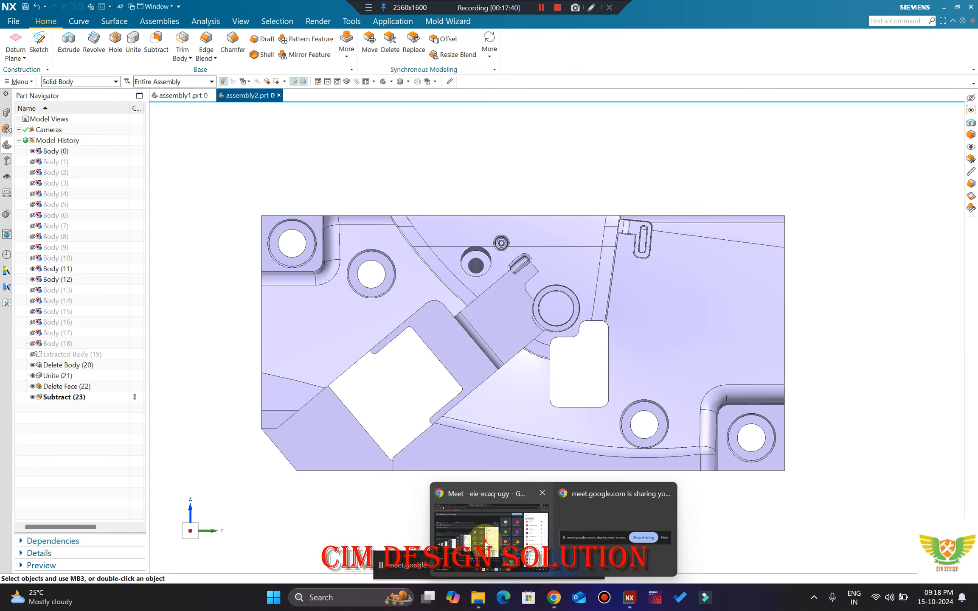
Step: Switch to the Google Meet window, admit the waiting participant and return to NX
{"action": "left_click", "coordinate": [509, 560]}
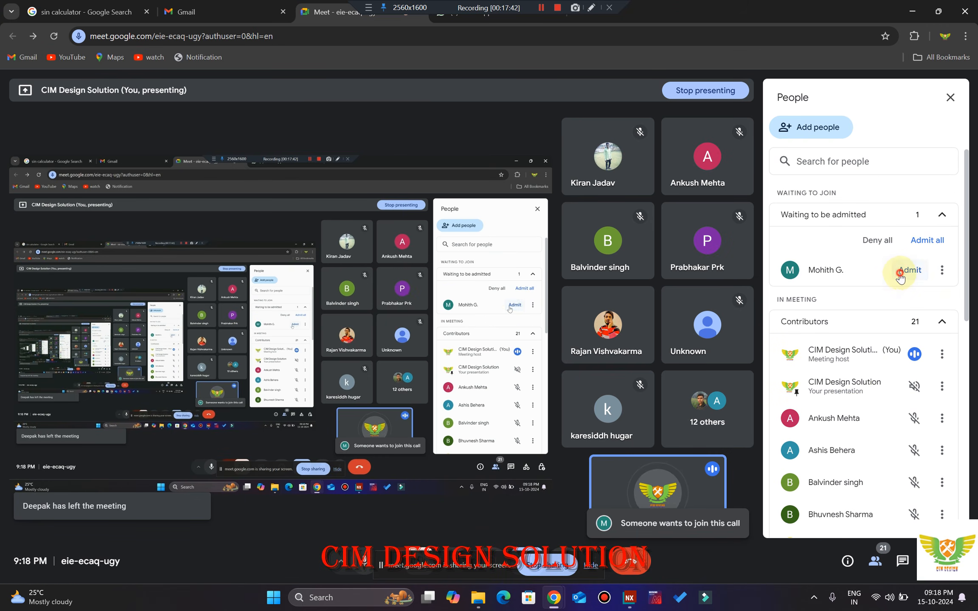
{"action": "left_click", "coordinate": [900, 277]}
{"action": "left_click", "coordinate": [912, 11]}
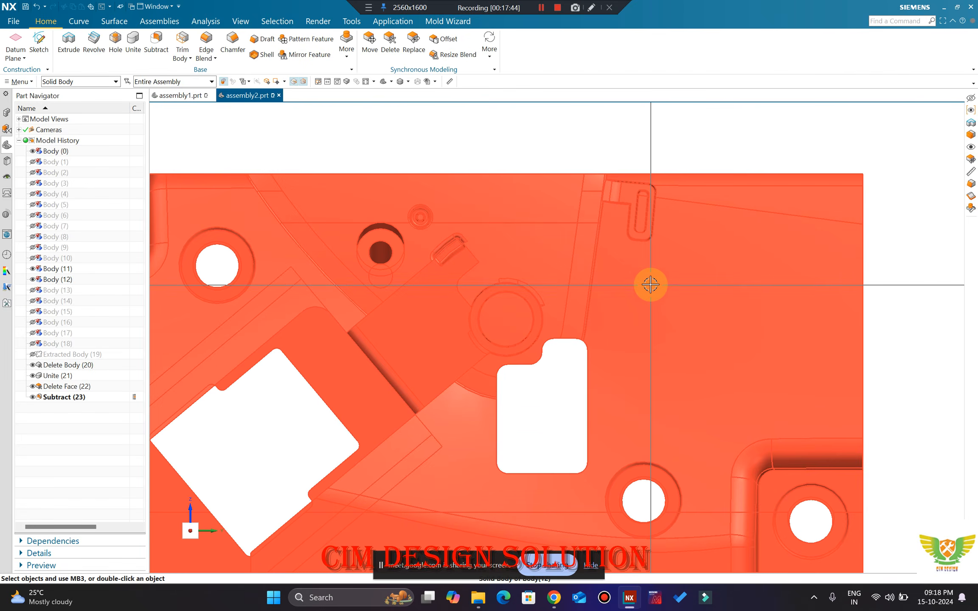
Step: Make the core block translucent by raising the shaded translucency in its object display settings
{"action": "key", "text": "ctrl+j"}
{"action": "left_click", "coordinate": [613, 284]}
{"action": "middle_click", "coordinate": [613, 283]}
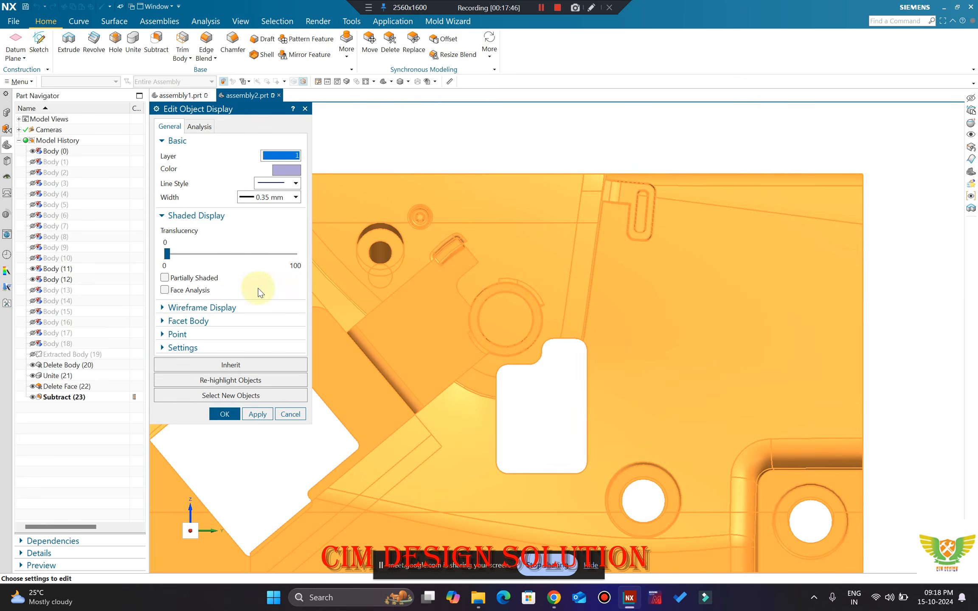
{"action": "left_click", "coordinate": [250, 256]}
{"action": "left_click", "coordinate": [250, 256]}
{"action": "middle_click", "coordinate": [467, 255]}
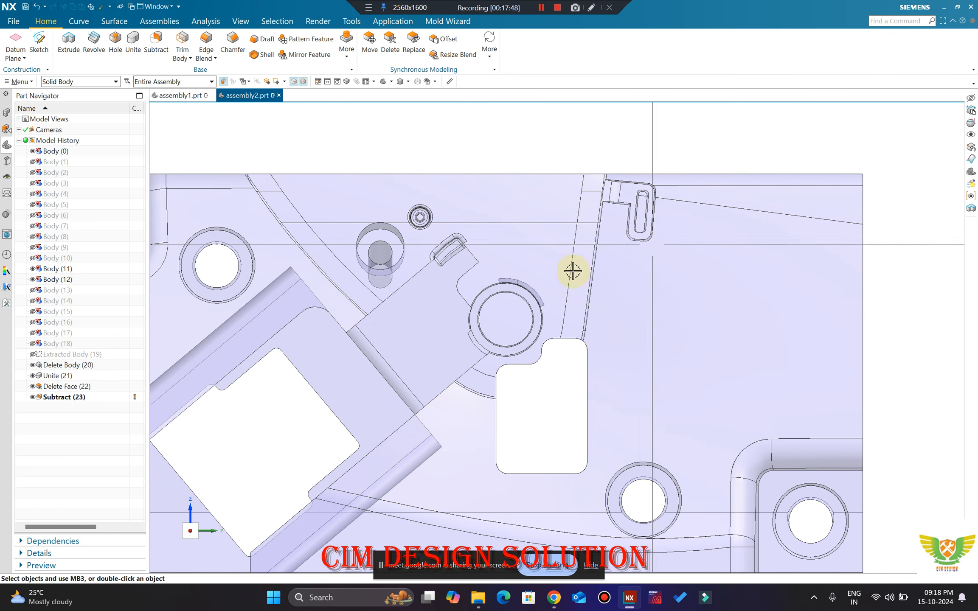
Step: Examine the translucent core block's holes, ring recess and through pockets from the front and the rear
{"action": "scroll", "coordinate": [491, 258], "scroll_direction": "up", "scroll_amount": 6}
{"action": "scroll", "coordinate": [564, 244], "scroll_direction": "down", "scroll_amount": 6}
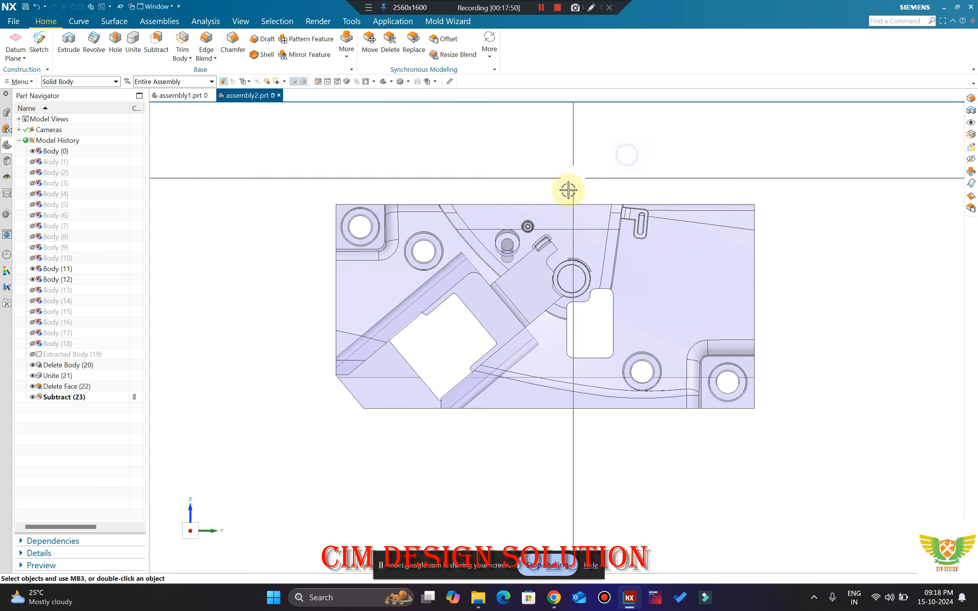
{"action": "scroll", "coordinate": [581, 238], "scroll_direction": "up", "scroll_amount": 5}
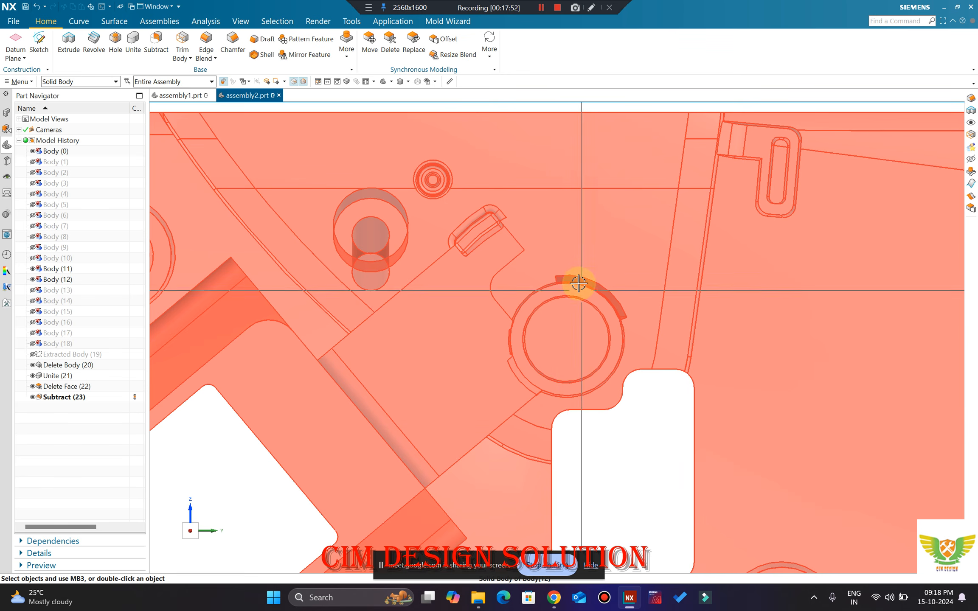
{"action": "scroll", "coordinate": [568, 254], "scroll_direction": "up", "scroll_amount": 2}
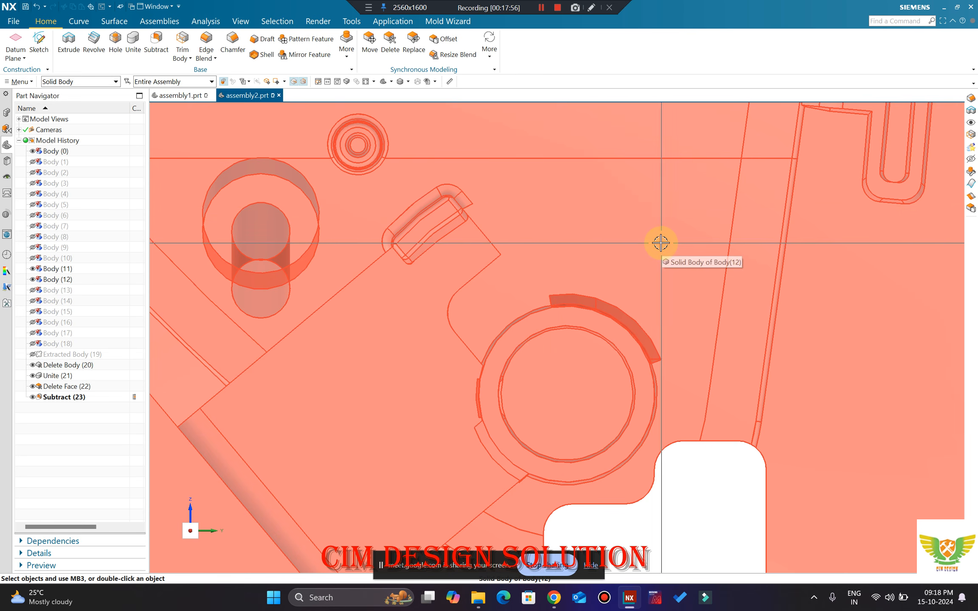
{"action": "scroll", "coordinate": [661, 242], "scroll_direction": "down", "scroll_amount": 4}
{"action": "middle_click_drag", "start_coordinate": [651, 265], "coordinate": [660, 272]}
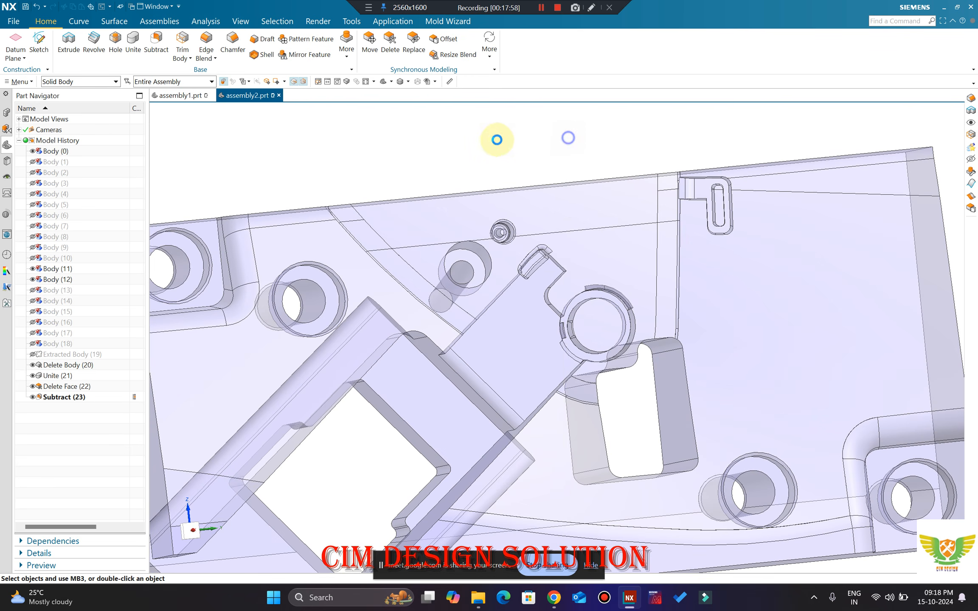
{"action": "middle_click_drag", "start_coordinate": [467, 153], "coordinate": [764, 149]}
{"action": "key", "text": "F8"}
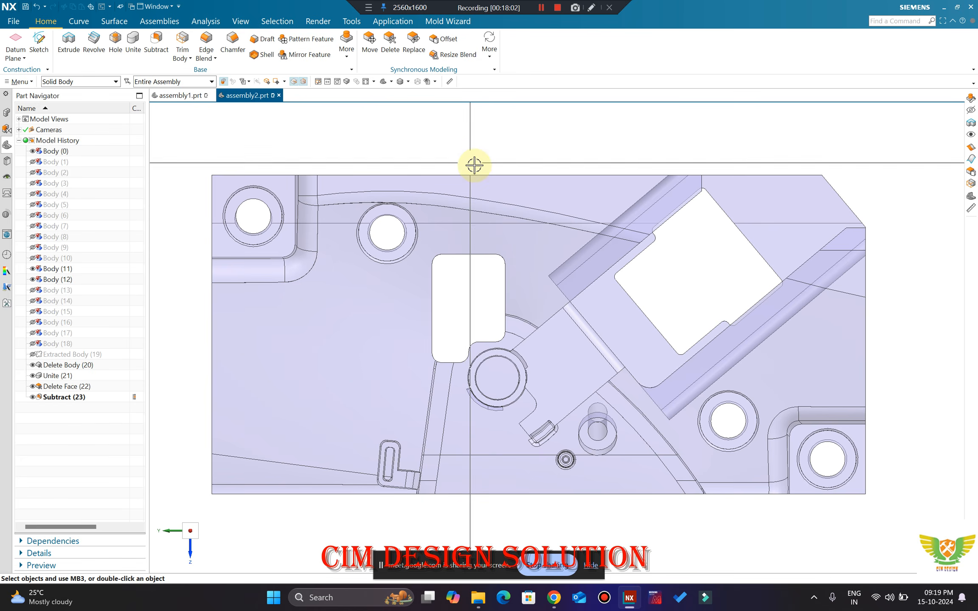
{"action": "scroll", "coordinate": [497, 219], "scroll_direction": "up", "scroll_amount": 1}
{"action": "scroll", "coordinate": [521, 115], "scroll_direction": "down", "scroll_amount": 2}
{"action": "scroll", "coordinate": [471, 222], "scroll_direction": "up", "scroll_amount": 1}
{"action": "middle_click_drag", "start_coordinate": [471, 222], "coordinate": [502, 257]}
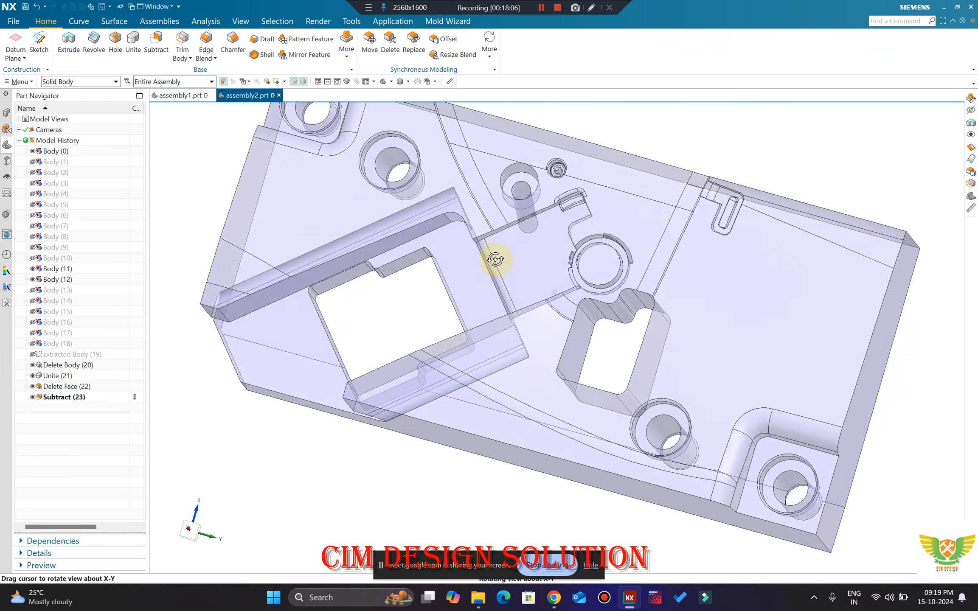
Step: Examine the core block's ring recess, the undercut beside it and the surrounding pockets from several angles and face-on
{"action": "scroll", "coordinate": [633, 207], "scroll_direction": "up", "scroll_amount": 3}
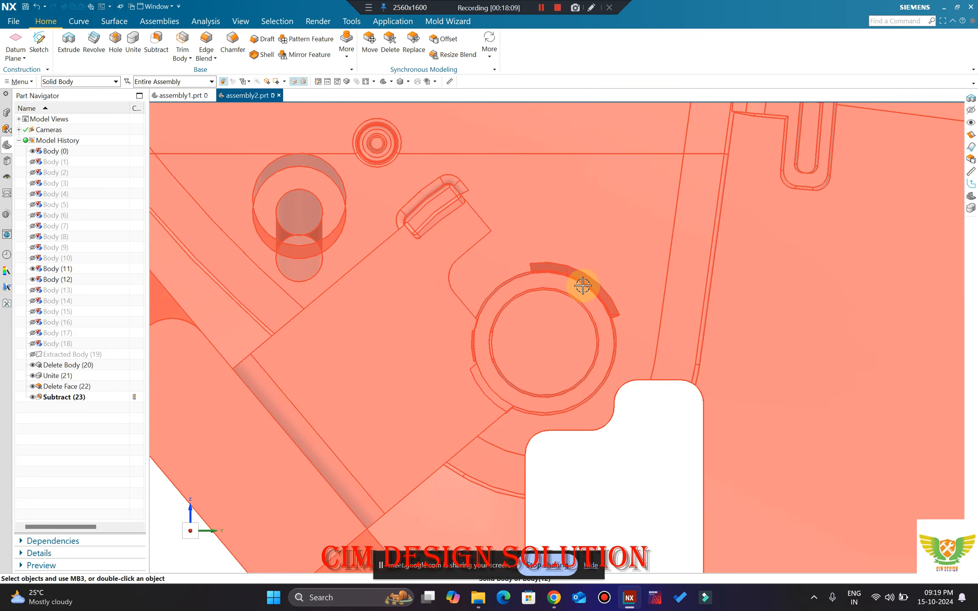
{"action": "scroll", "coordinate": [582, 285], "scroll_direction": "up", "scroll_amount": 2}
{"action": "mouse_move", "coordinate": [500, 221]}
{"action": "middle_mouse_down"}
{"action": "mouse_move", "coordinate": [522, 180]}
{"action": "mouse_move", "coordinate": [500, 197]}
{"action": "mouse_move", "coordinate": [534, 169]}
{"action": "mouse_move", "coordinate": [526, 185]}
{"action": "mouse_move", "coordinate": [552, 201]}
{"action": "mouse_move", "coordinate": [561, 247]}
{"action": "mouse_move", "coordinate": [564, 235]}
{"action": "middle_mouse_up"}
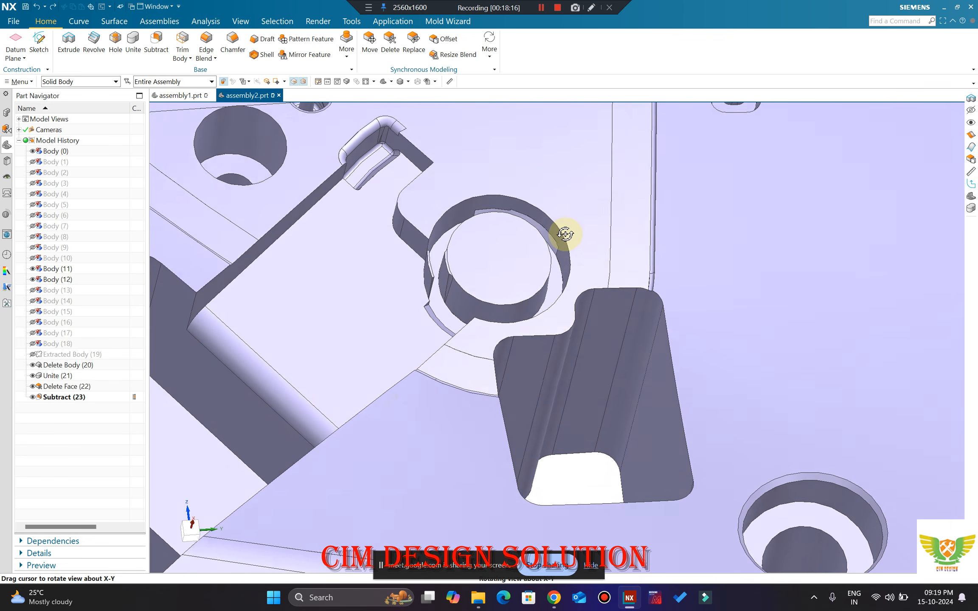
{"action": "scroll", "coordinate": [558, 222], "scroll_direction": "down", "scroll_amount": 5}
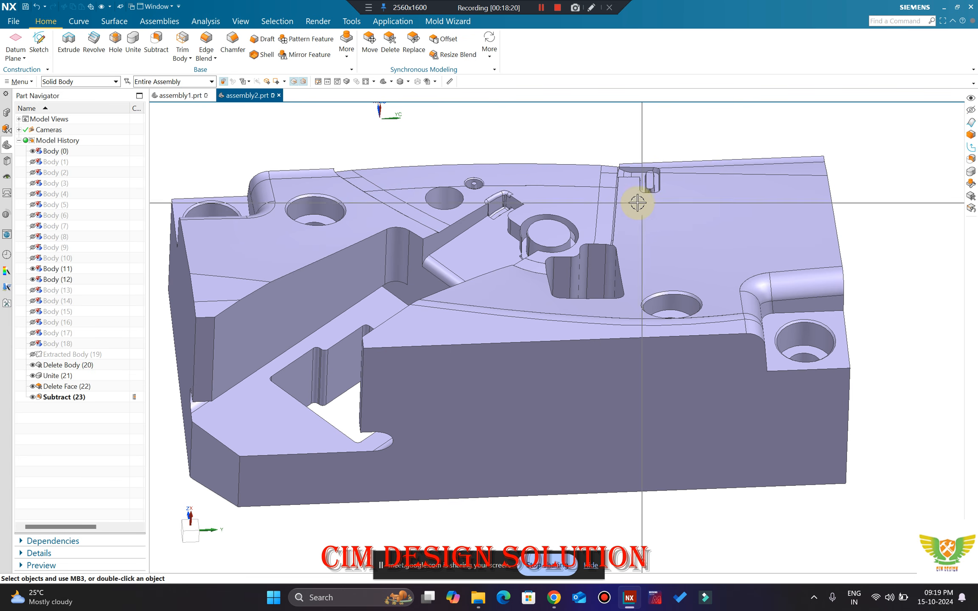
{"action": "middle_click_drag", "start_coordinate": [632, 203], "coordinate": [615, 163]}
{"action": "scroll", "coordinate": [614, 163], "scroll_direction": "up", "scroll_amount": 5}
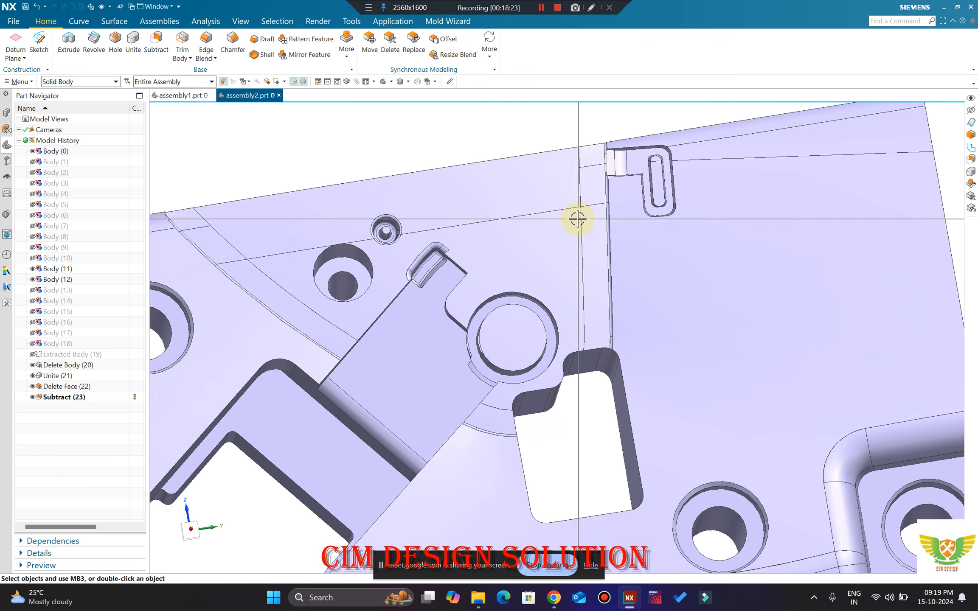
{"action": "scroll", "coordinate": [578, 218], "scroll_direction": "down", "scroll_amount": 4}
{"action": "middle_click_drag", "start_coordinate": [577, 219], "coordinate": [576, 179]}
{"action": "mouse_move", "coordinate": [555, 221]}
{"action": "middle_mouse_down"}
{"action": "mouse_move", "coordinate": [563, 214]}
{"action": "mouse_move", "coordinate": [576, 223]}
{"action": "mouse_move", "coordinate": [598, 201]}
{"action": "mouse_move", "coordinate": [576, 229]}
{"action": "mouse_move", "coordinate": [561, 210]}
{"action": "mouse_move", "coordinate": [578, 222]}
{"action": "mouse_move", "coordinate": [533, 228]}
{"action": "mouse_move", "coordinate": [559, 179]}
{"action": "mouse_move", "coordinate": [561, 223]}
{"action": "middle_mouse_up"}
{"action": "scroll", "coordinate": [576, 230], "scroll_direction": "up", "scroll_amount": 1}
{"action": "scroll", "coordinate": [552, 222], "scroll_direction": "down", "scroll_amount": 1}
{"action": "key", "text": "F8"}
{"action": "scroll", "coordinate": [561, 223], "scroll_direction": "down", "scroll_amount": 2}
{"action": "scroll", "coordinate": [549, 239], "scroll_direction": "up", "scroll_amount": 3}
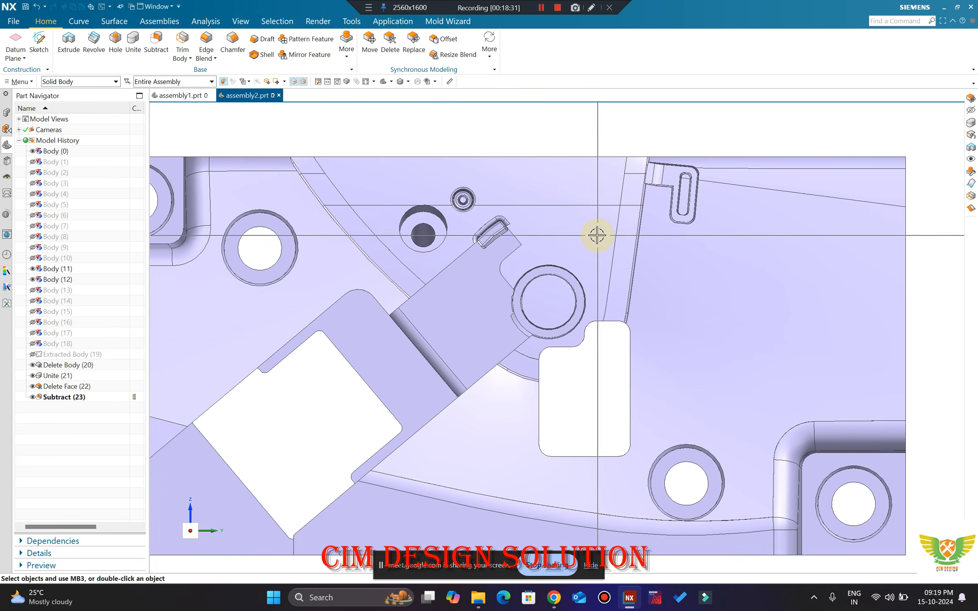
Step: Make the core block translucent by setting its shaded display translucency to 50
{"action": "key", "text": "ctrl+j"}
{"action": "left_click", "coordinate": [582, 228]}
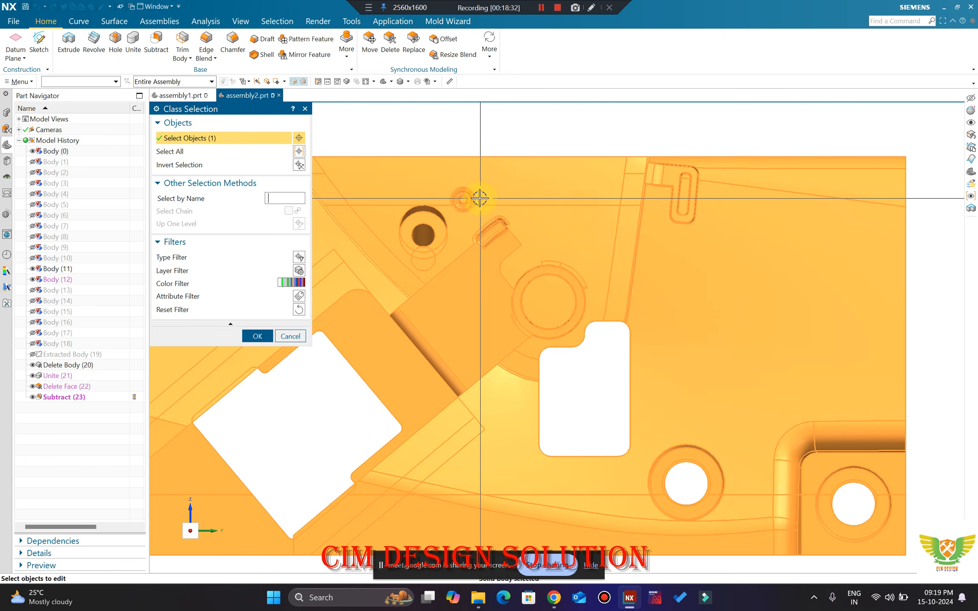
{"action": "left_click", "coordinate": [257, 336]}
{"action": "left_click", "coordinate": [233, 256]}
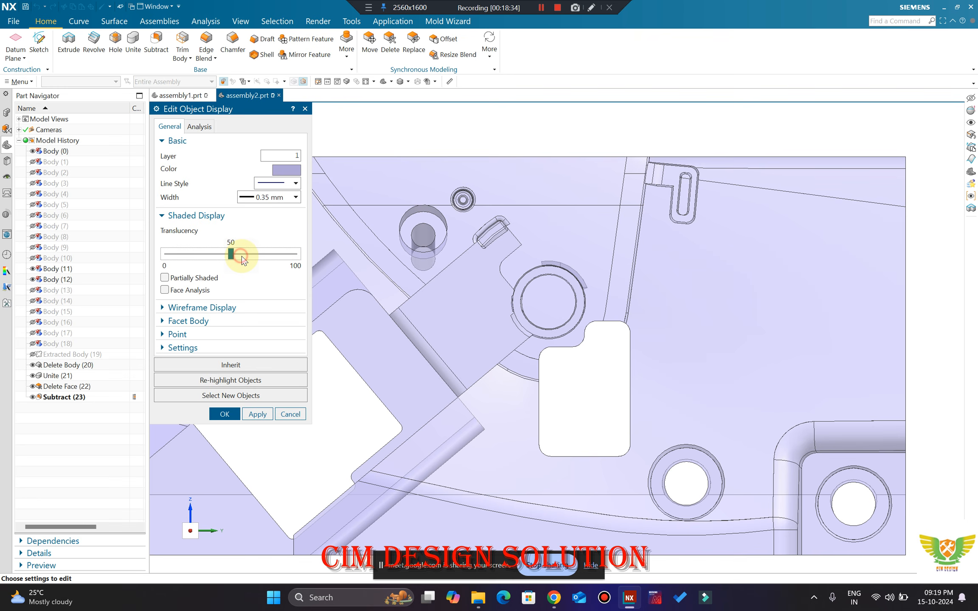
{"action": "middle_click", "coordinate": [284, 261]}
Step: Split the core block with a new horizontal plane through the lower end corner of the ring recess's curved undercut
{"action": "middle_click_drag", "start_coordinate": [506, 207], "coordinate": [498, 251]}
{"action": "scroll", "coordinate": [484, 305], "scroll_direction": "down", "scroll_amount": 5}
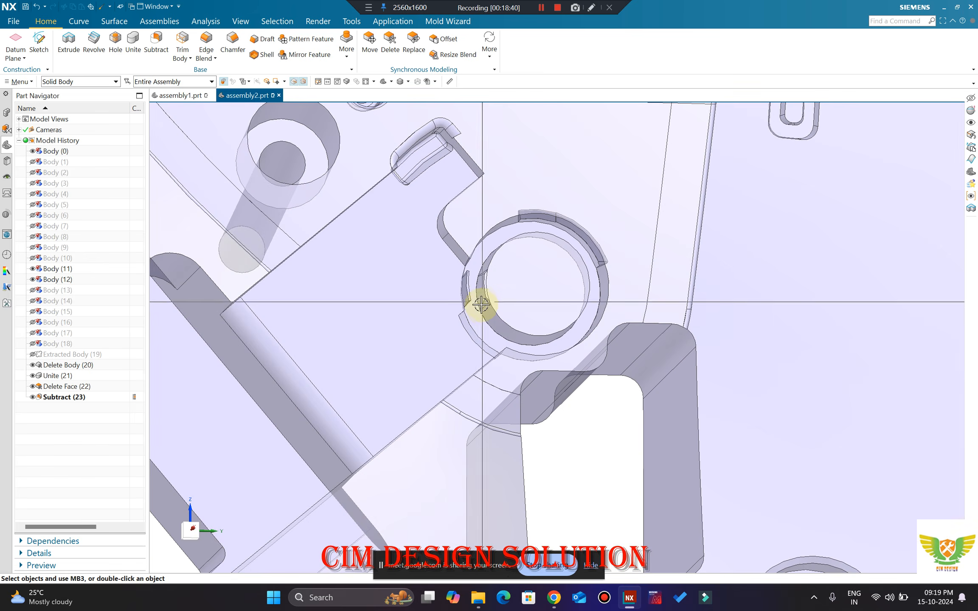
{"action": "scroll", "coordinate": [501, 296], "scroll_direction": "up", "scroll_amount": 5}
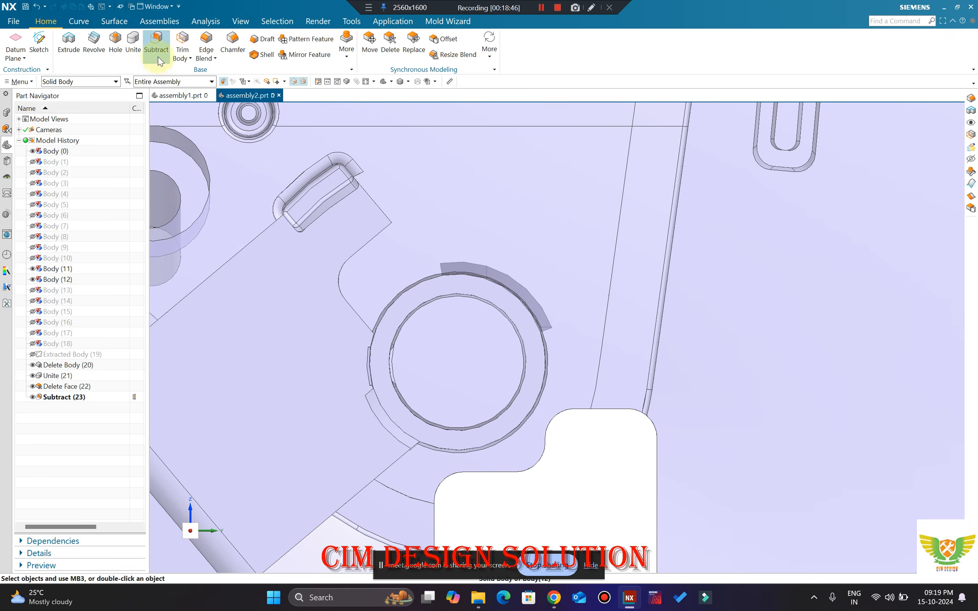
{"action": "left_click", "coordinate": [343, 63]}
{"action": "left_click", "coordinate": [442, 86]}
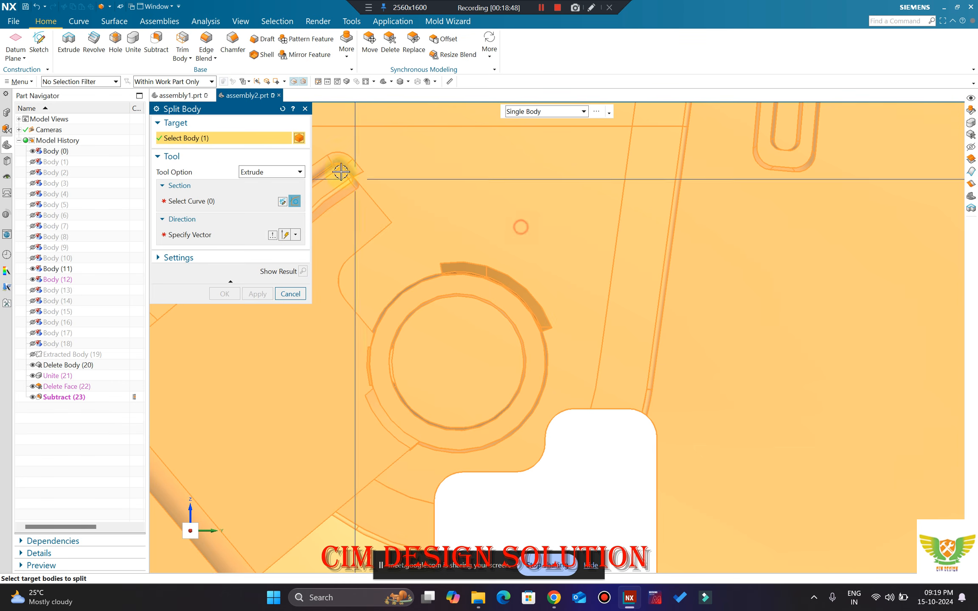
{"action": "left_click", "coordinate": [224, 201]}
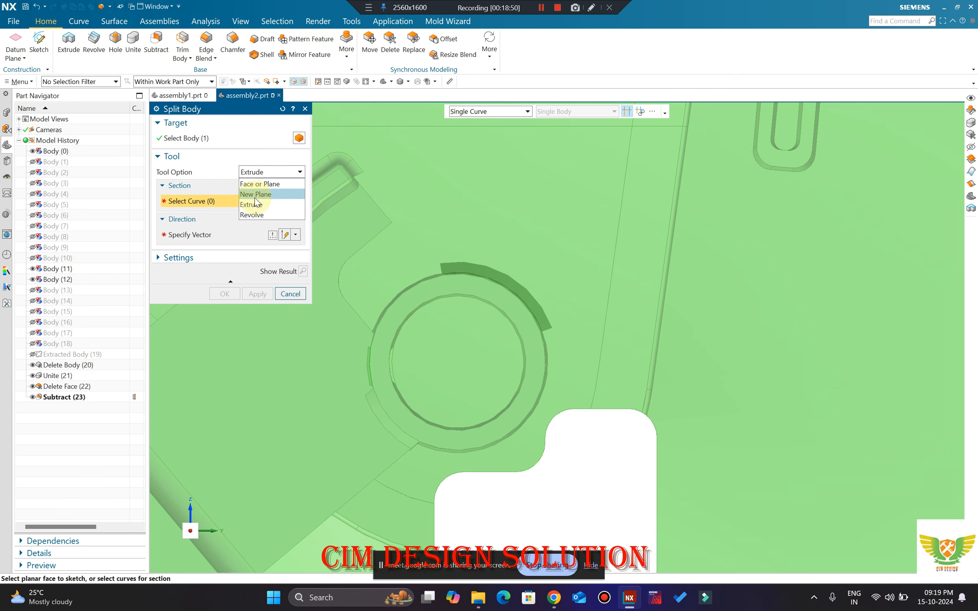
{"action": "left_click", "coordinate": [255, 194]}
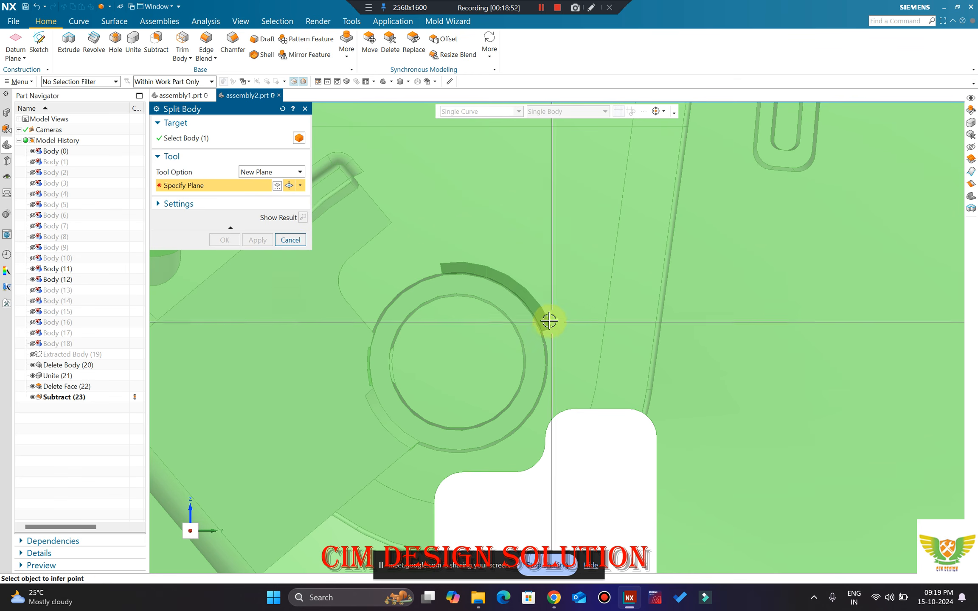
{"action": "scroll", "coordinate": [545, 327], "scroll_direction": "down", "scroll_amount": 5}
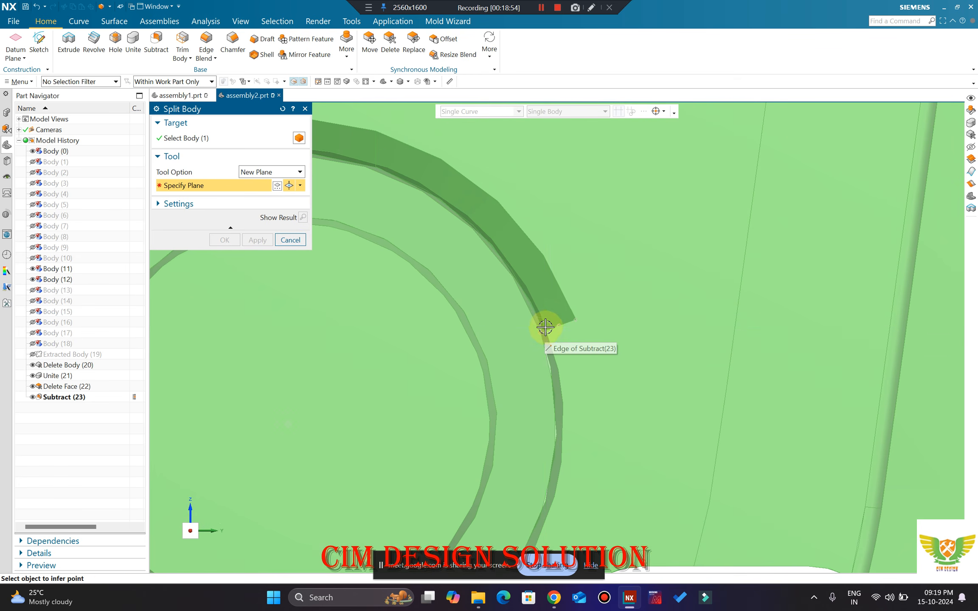
{"action": "scroll", "coordinate": [546, 331], "scroll_direction": "down", "scroll_amount": 3}
{"action": "middle_click_drag", "start_coordinate": [551, 330], "coordinate": [737, 339]}
{"action": "left_click", "coordinate": [730, 341]}
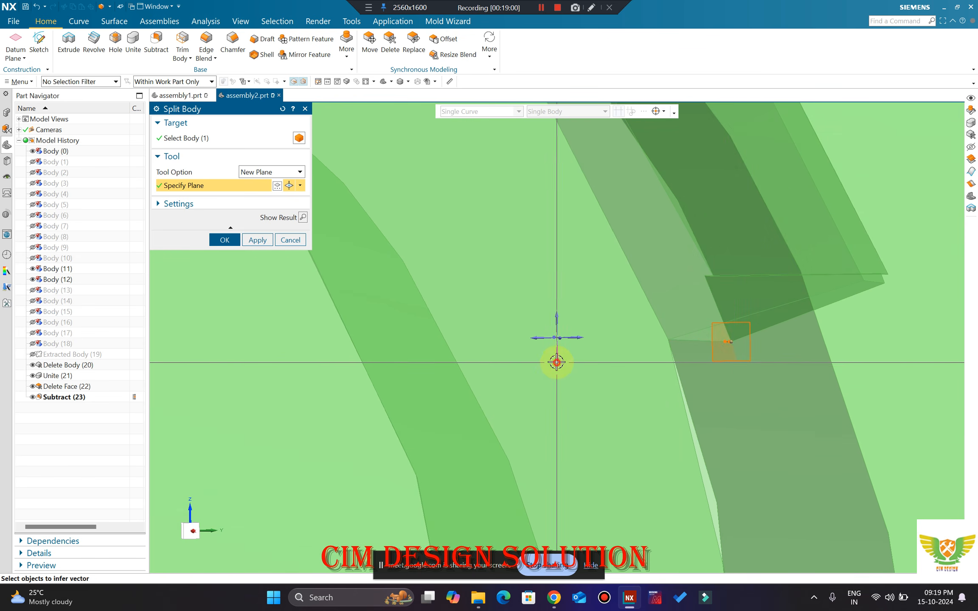
{"action": "scroll", "coordinate": [585, 310], "scroll_direction": "down", "scroll_amount": 14}
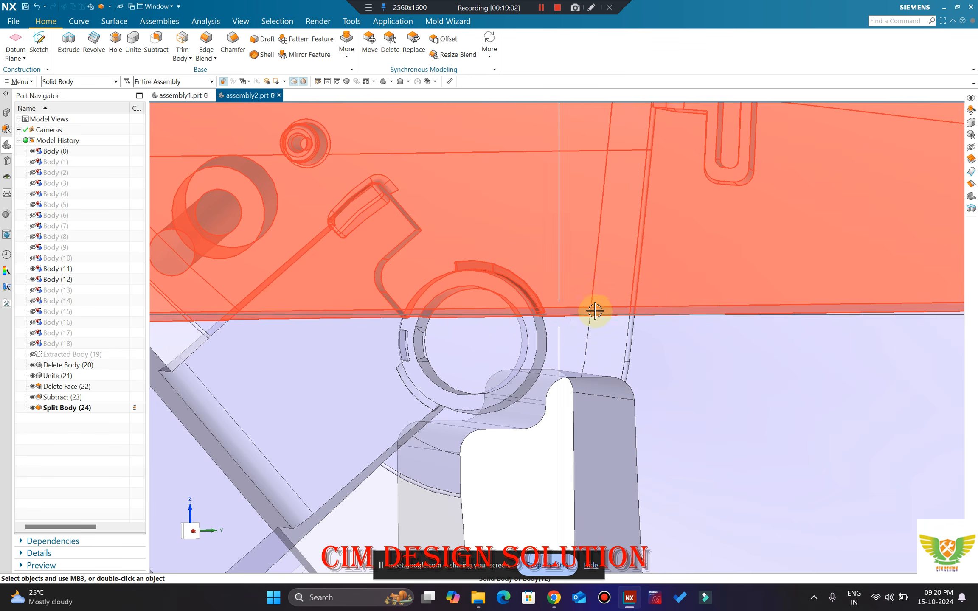
Step: Try to split the upper core piece with a new plane through the outer corner at the undercut's other end
{"action": "key", "text": "F8"}
{"action": "scroll", "coordinate": [547, 278], "scroll_direction": "up", "scroll_amount": 5}
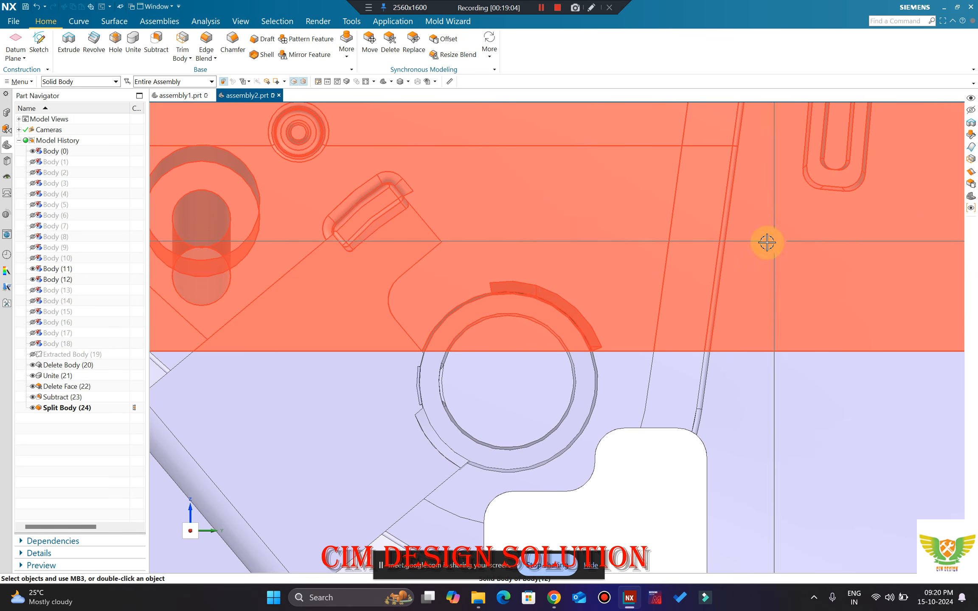
{"action": "scroll", "coordinate": [531, 280], "scroll_direction": "up", "scroll_amount": 2}
{"action": "left_click", "coordinate": [531, 280]}
{"action": "key", "text": "Escape"}
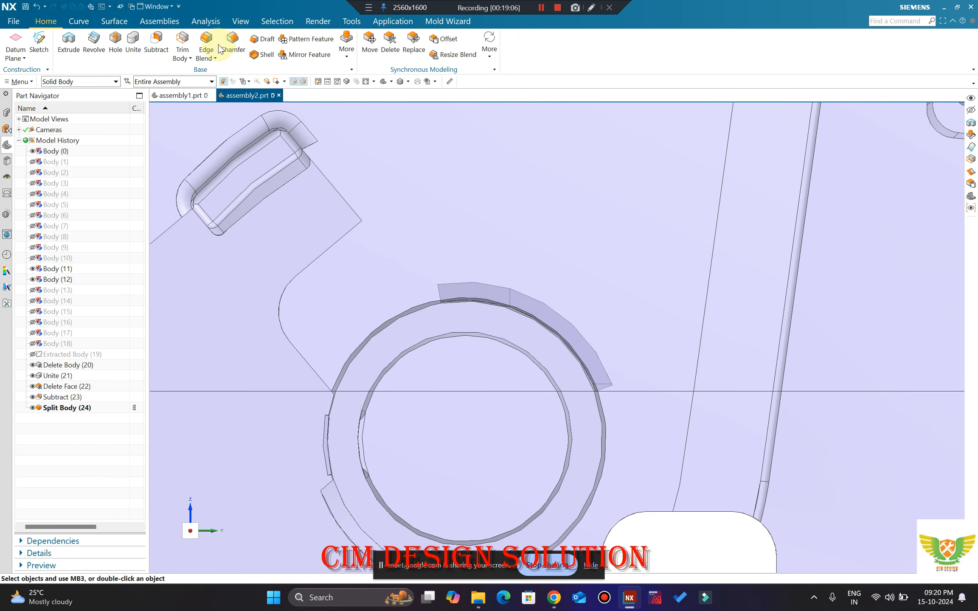
{"action": "left_click", "coordinate": [346, 48]}
{"action": "left_click", "coordinate": [444, 86]}
{"action": "left_click", "coordinate": [485, 244]}
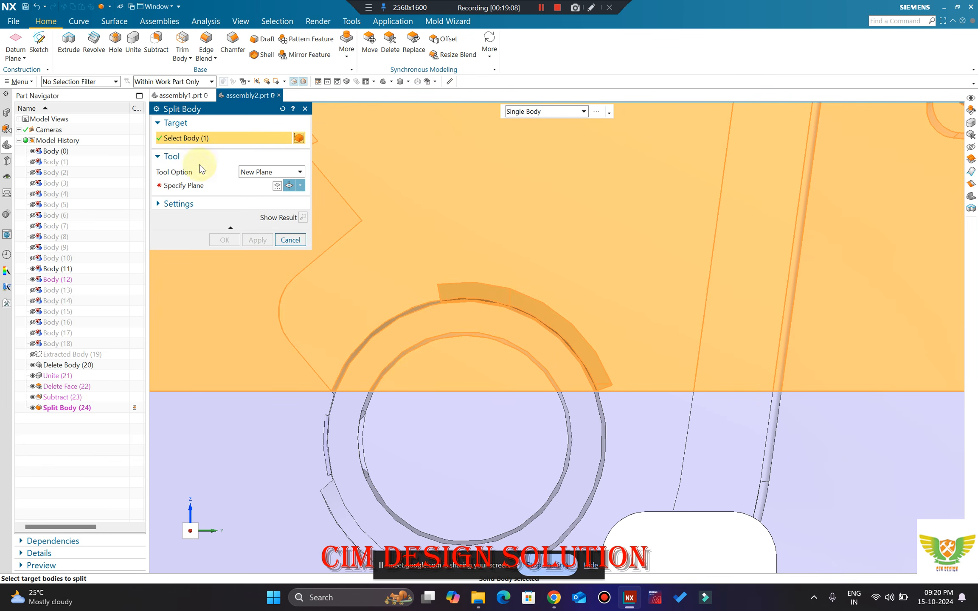
{"action": "left_click", "coordinate": [199, 187]}
{"action": "scroll", "coordinate": [426, 287], "scroll_direction": "down", "scroll_amount": 3}
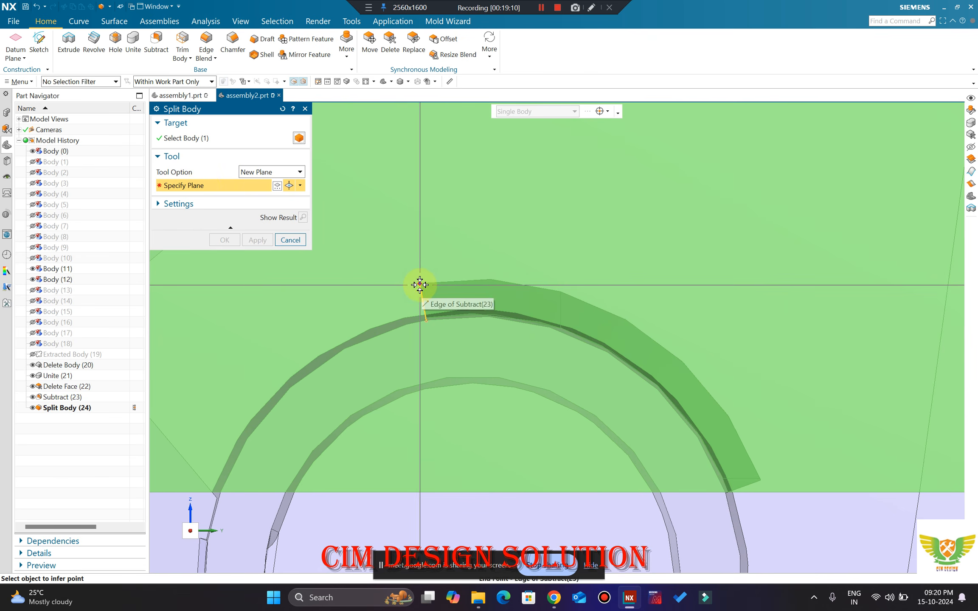
{"action": "left_click", "coordinate": [420, 284]}
{"action": "left_click", "coordinate": [478, 266]}
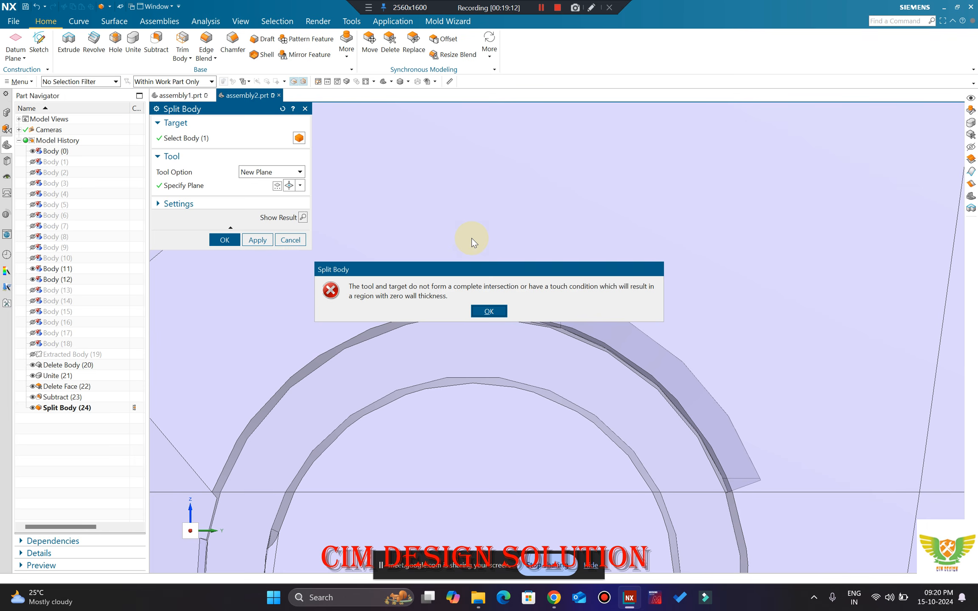
{"action": "left_click", "coordinate": [489, 312]}
Step: Retry splitting the upper piece at that undercut corner with a tolerance of 0.001, then leave the split command
{"action": "scroll", "coordinate": [429, 305], "scroll_direction": "up", "scroll_amount": 3}
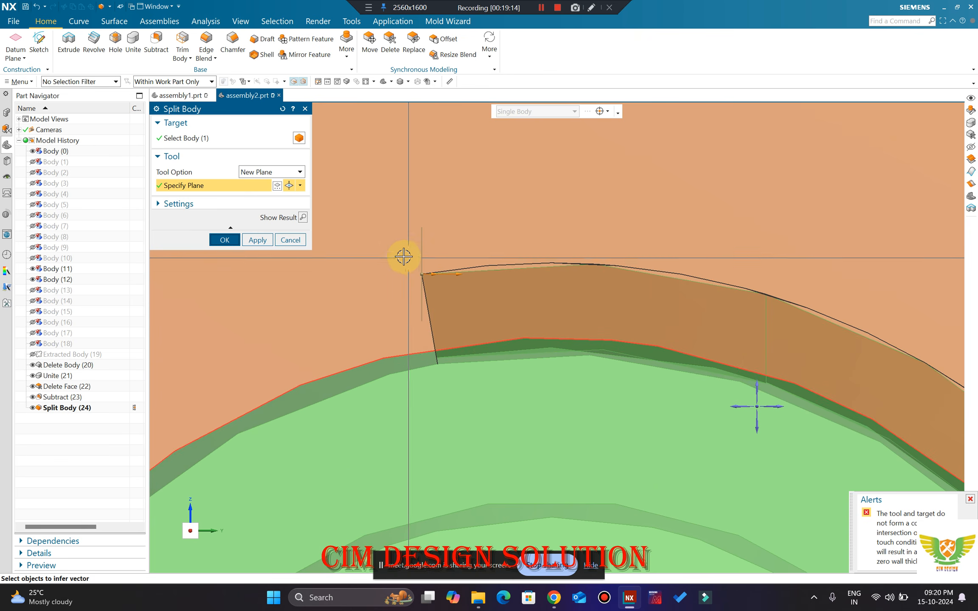
{"action": "scroll", "coordinate": [488, 211], "scroll_direction": "down", "scroll_amount": 4}
{"action": "scroll", "coordinate": [349, 215], "scroll_direction": "up", "scroll_amount": 2}
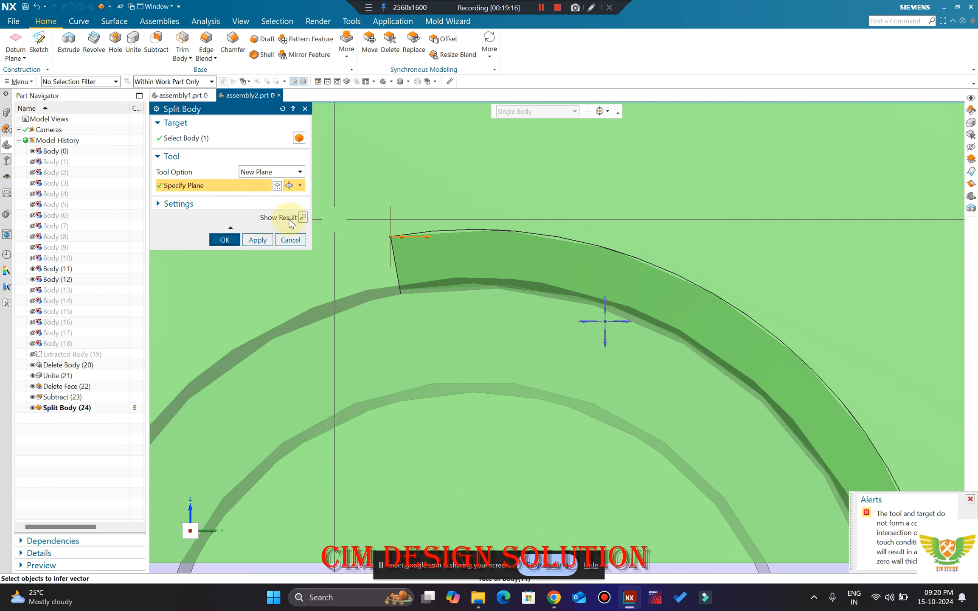
{"action": "left_click", "coordinate": [257, 241]}
{"action": "left_click", "coordinate": [489, 311]}
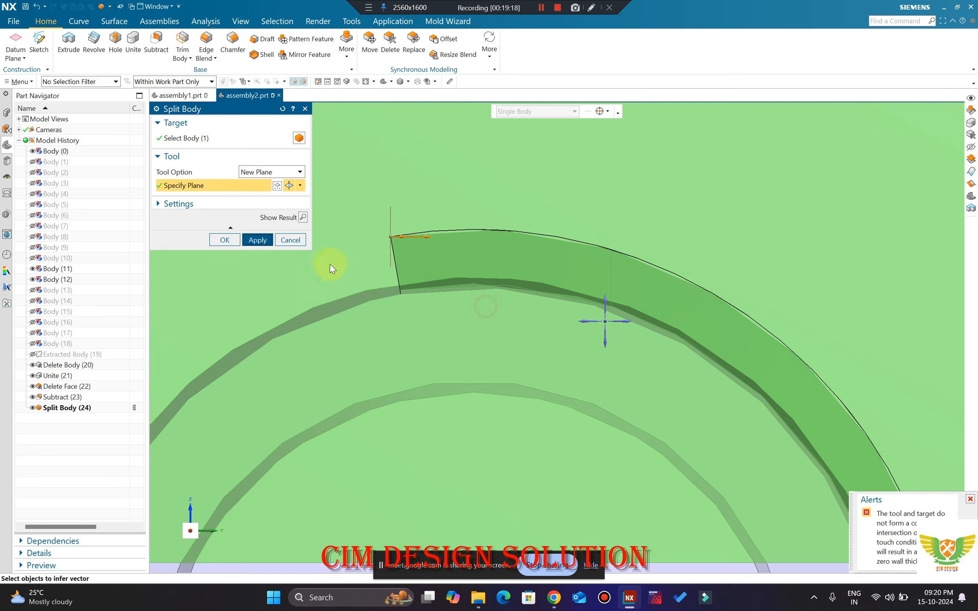
{"action": "left_click", "coordinate": [248, 227]}
{"action": "left_click", "coordinate": [227, 215]}
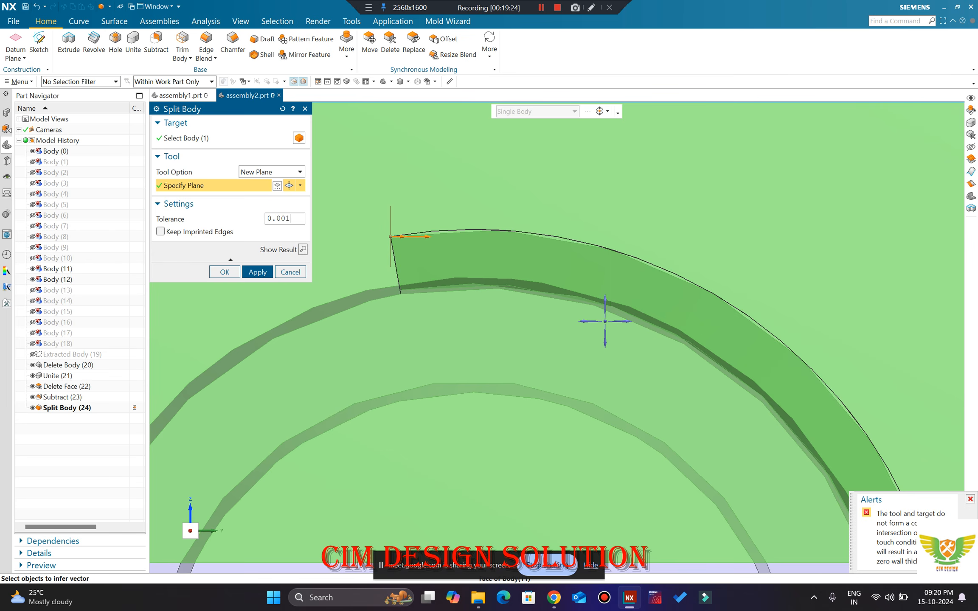
{"action": "left_click", "coordinate": [303, 249]}
{"action": "left_click", "coordinate": [501, 312]}
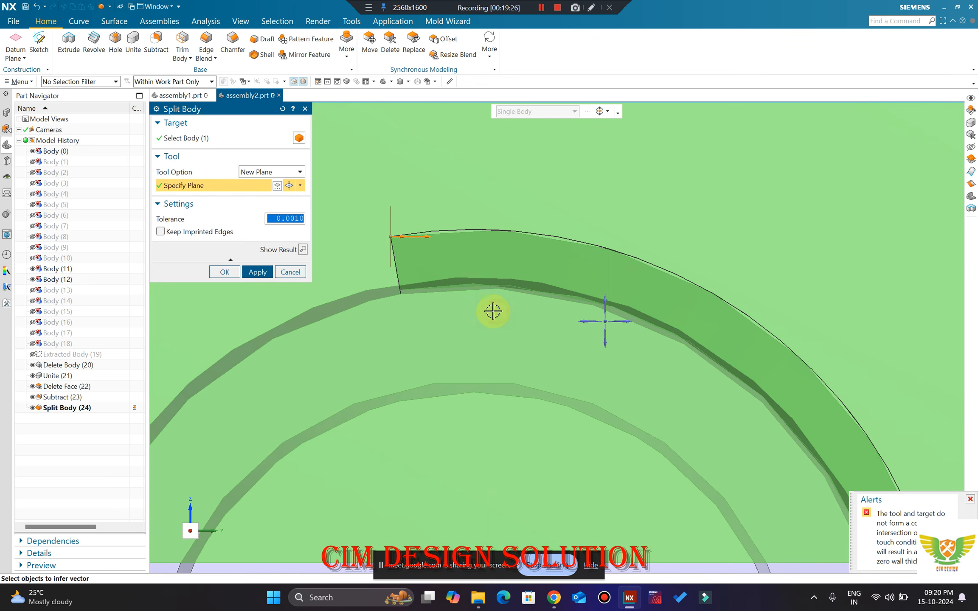
{"action": "key", "text": "Escape"}
Step: Try to split the upper core piece with a new plane based on the inner corner of the undercut's end face
{"action": "scroll", "coordinate": [446, 208], "scroll_direction": "down", "scroll_amount": 2}
{"action": "middle_click_drag", "start_coordinate": [464, 219], "coordinate": [423, 233]}
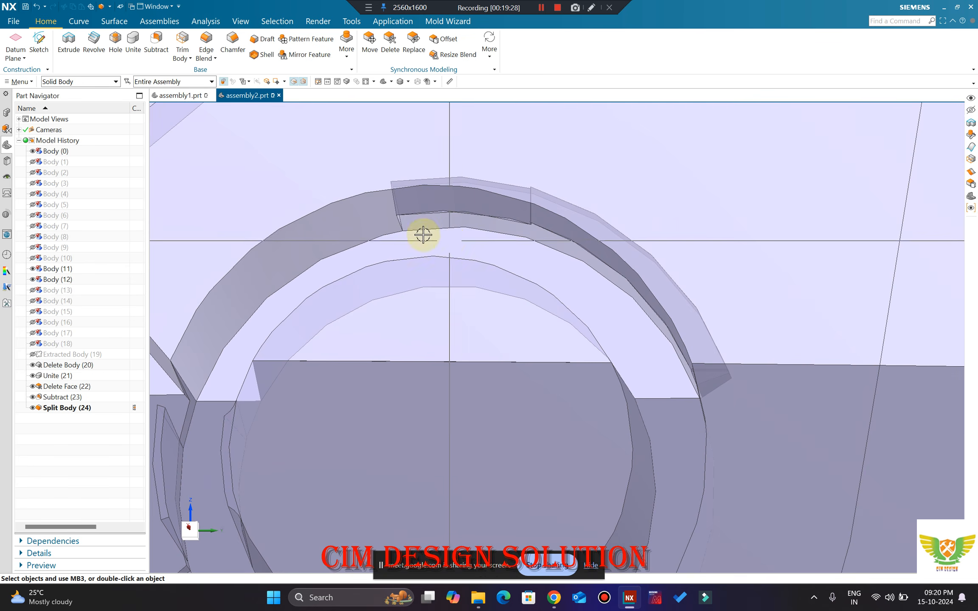
{"action": "scroll", "coordinate": [396, 220], "scroll_direction": "up", "scroll_amount": 3}
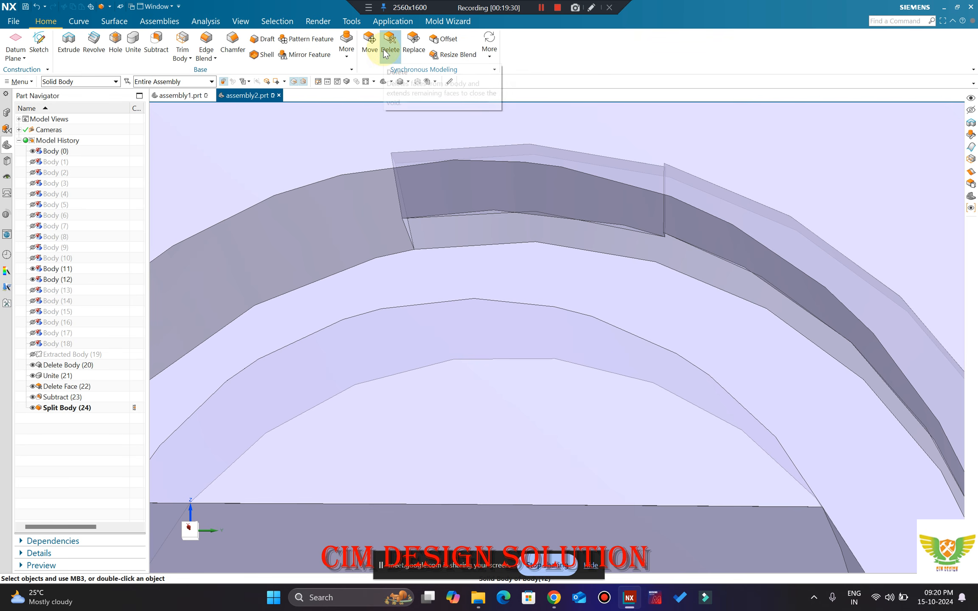
{"action": "left_click", "coordinate": [354, 57]}
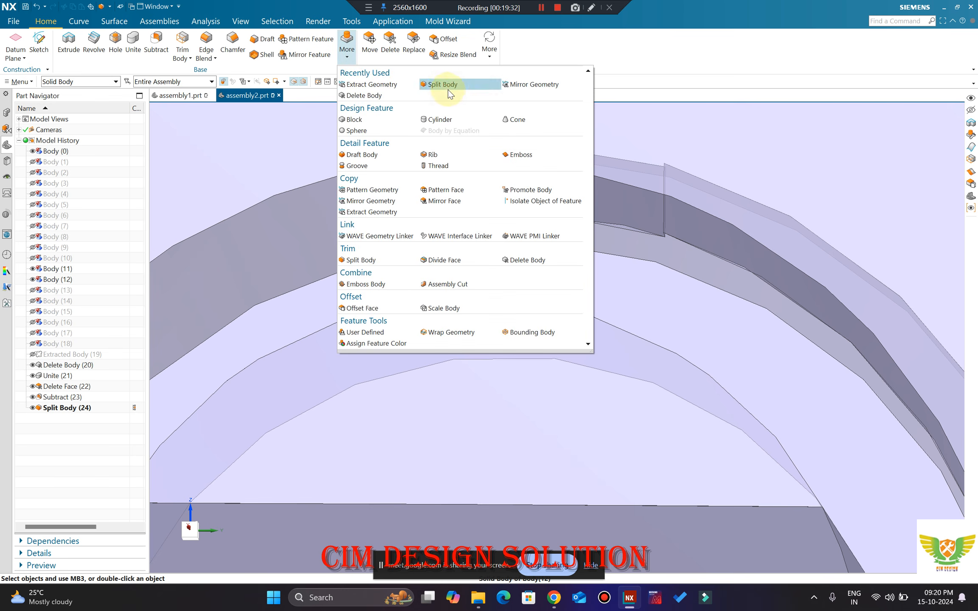
{"action": "left_click", "coordinate": [441, 84]}
{"action": "left_click", "coordinate": [391, 127]}
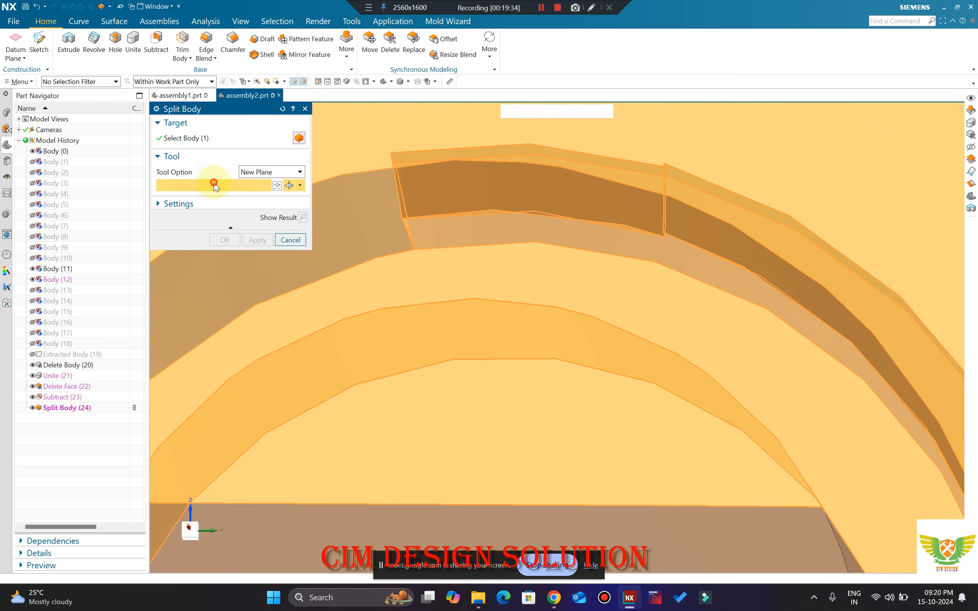
{"action": "left_click", "coordinate": [213, 183]}
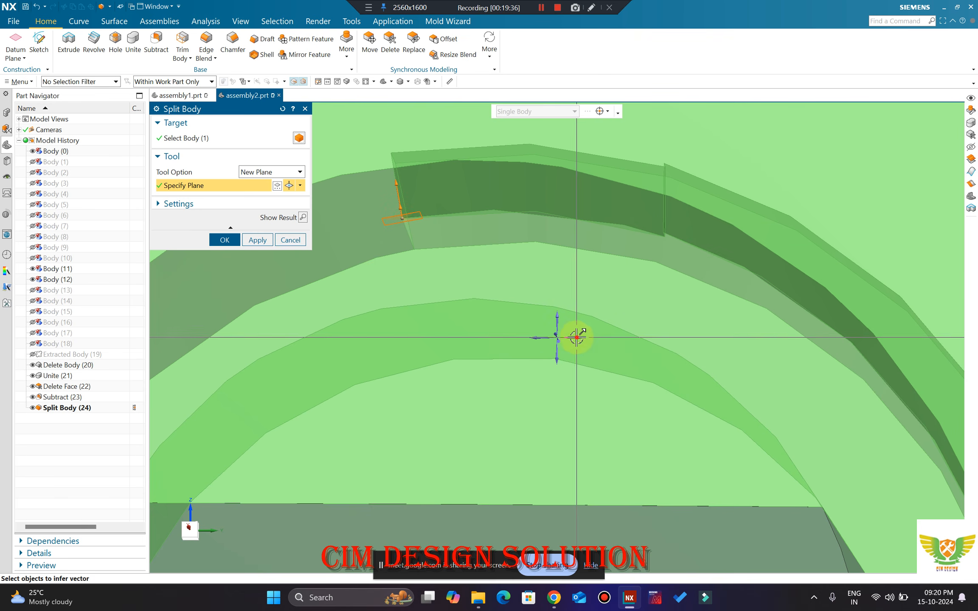
{"action": "left_click", "coordinate": [576, 337]}
{"action": "left_click", "coordinate": [488, 312]}
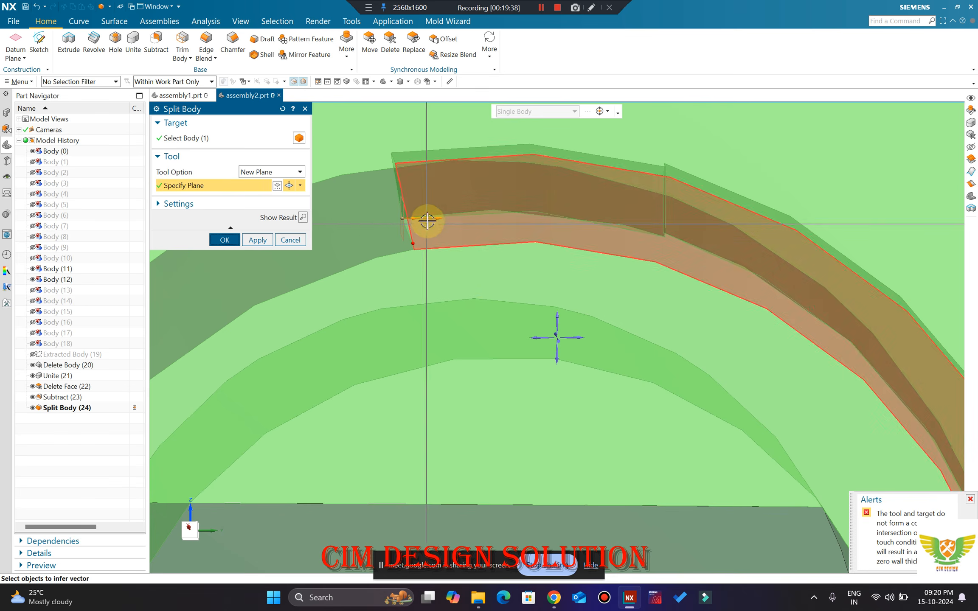
{"action": "key", "text": "Escape"}
Step: Split the upper core piece with a new plane on the flat end face of the ring recess's curved undercut, at zero distance
{"action": "middle_click_drag", "start_coordinate": [396, 174], "coordinate": [304, 138]}
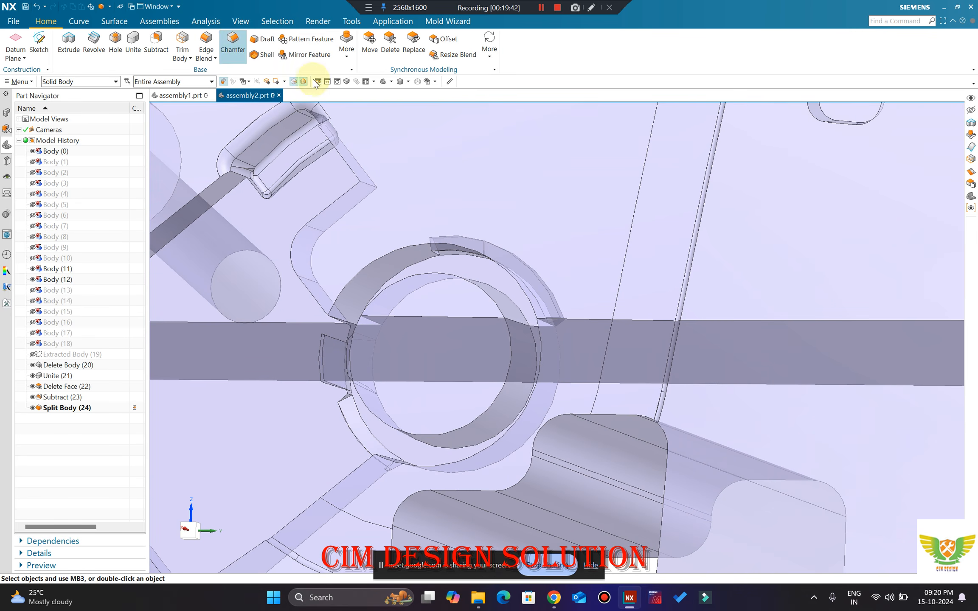
{"action": "left_click", "coordinate": [346, 56]}
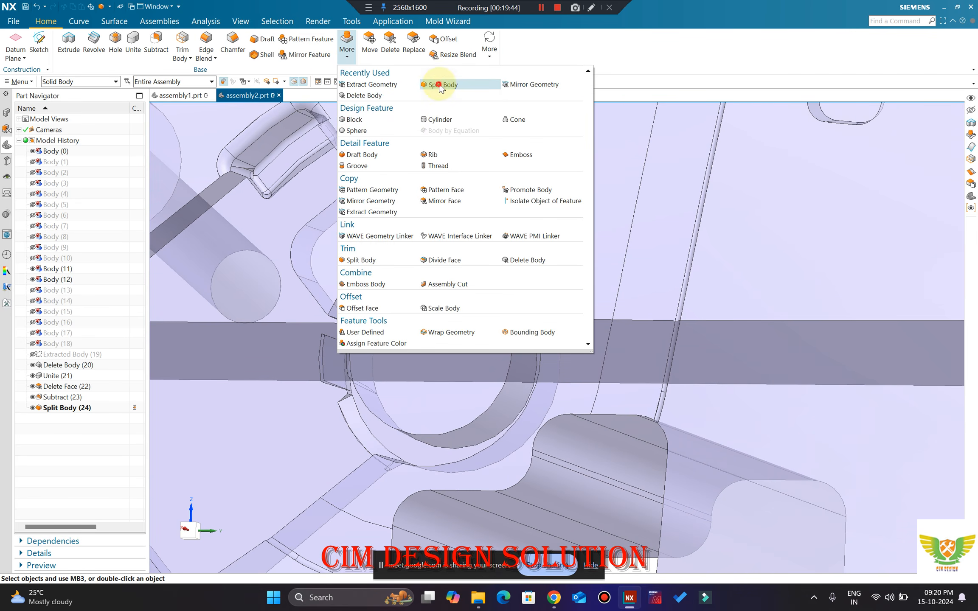
{"action": "left_click", "coordinate": [439, 85]}
{"action": "left_click", "coordinate": [419, 213]}
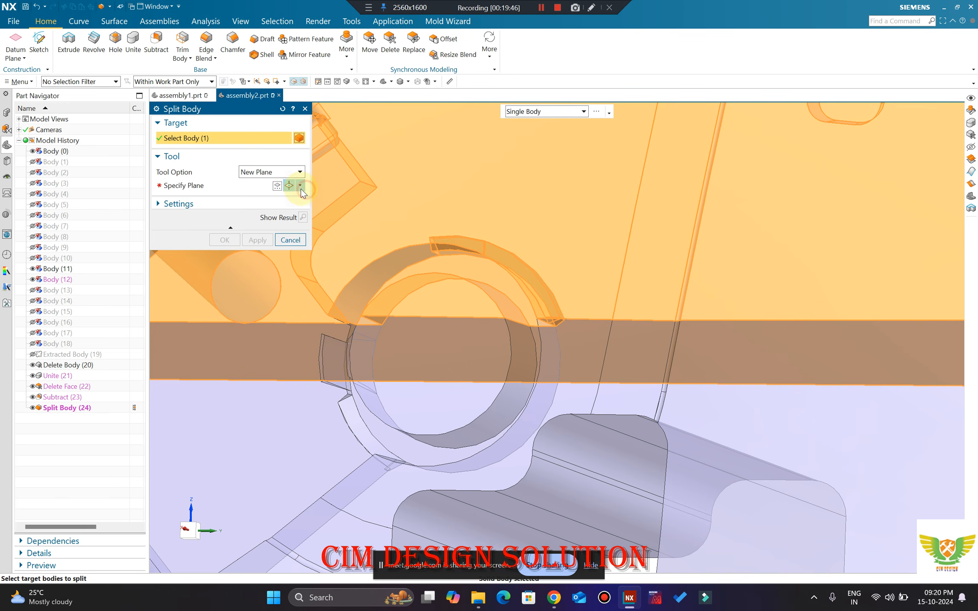
{"action": "left_click", "coordinate": [290, 199]}
{"action": "scroll", "coordinate": [425, 251], "scroll_direction": "up", "scroll_amount": 6}
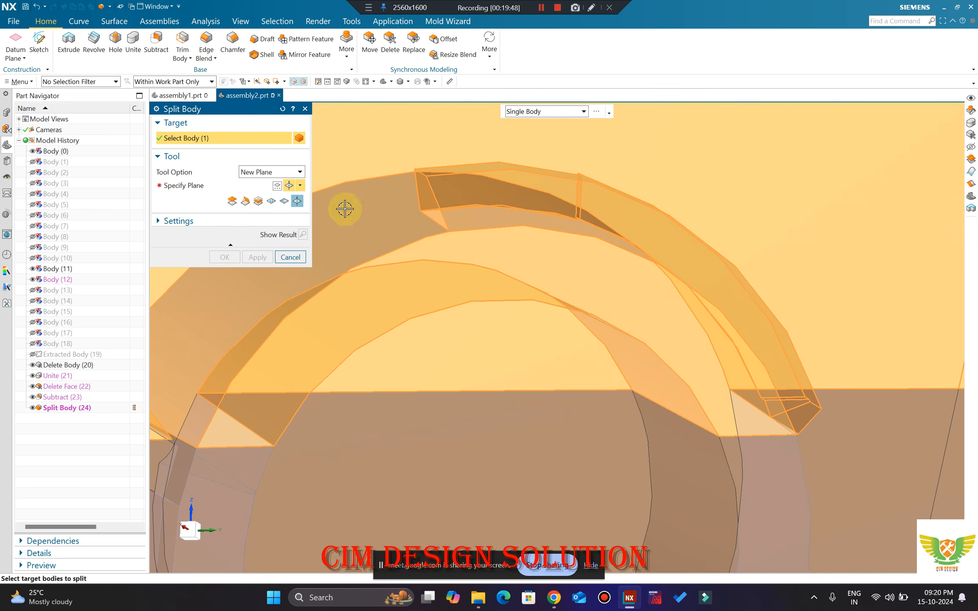
{"action": "left_click", "coordinate": [218, 184]}
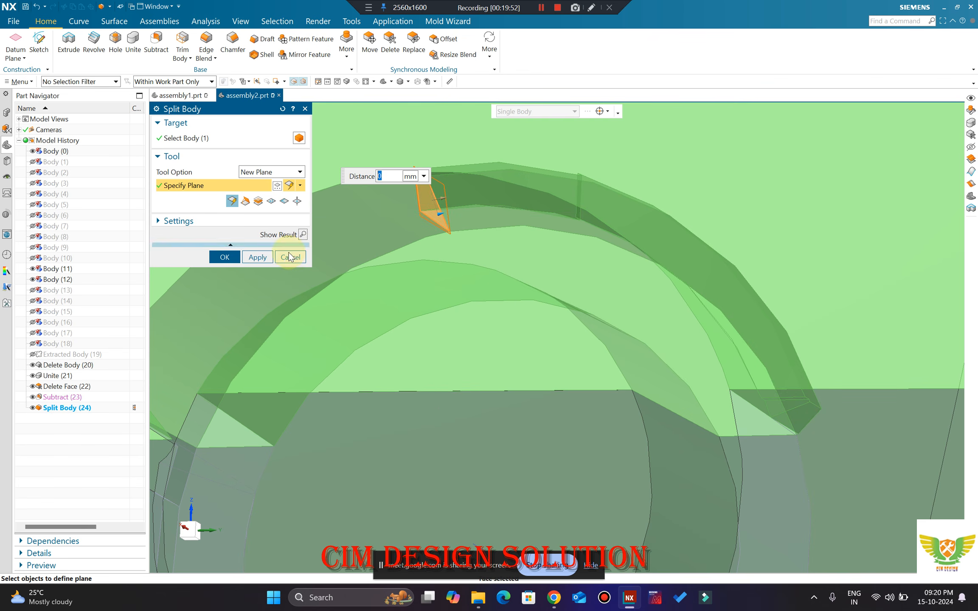
{"action": "left_click", "coordinate": [269, 253]}
{"action": "scroll", "coordinate": [506, 267], "scroll_direction": "down", "scroll_amount": 8}
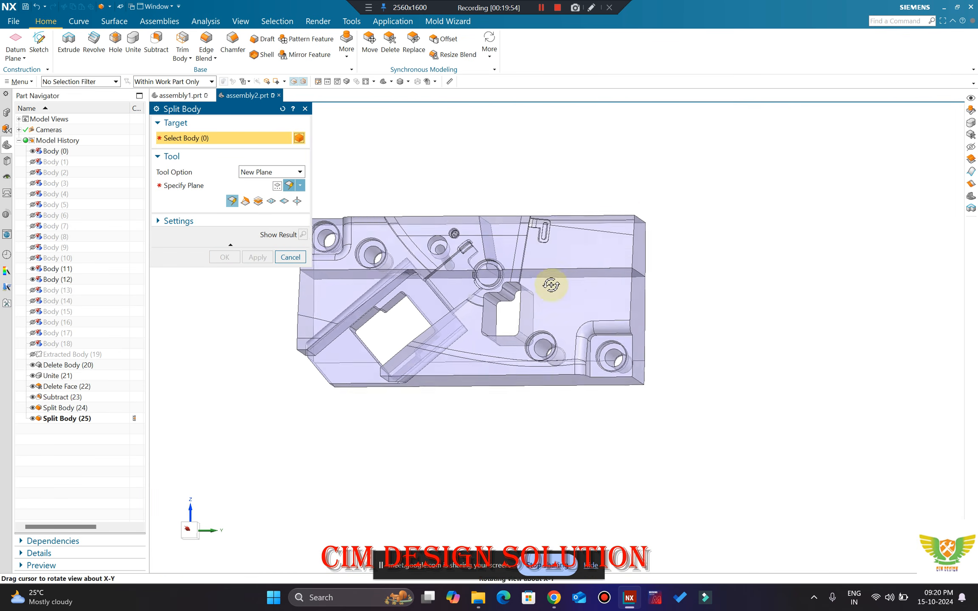
{"action": "scroll", "coordinate": [498, 227], "scroll_direction": "up", "scroll_amount": 4}
{"action": "key", "text": "Escape"}
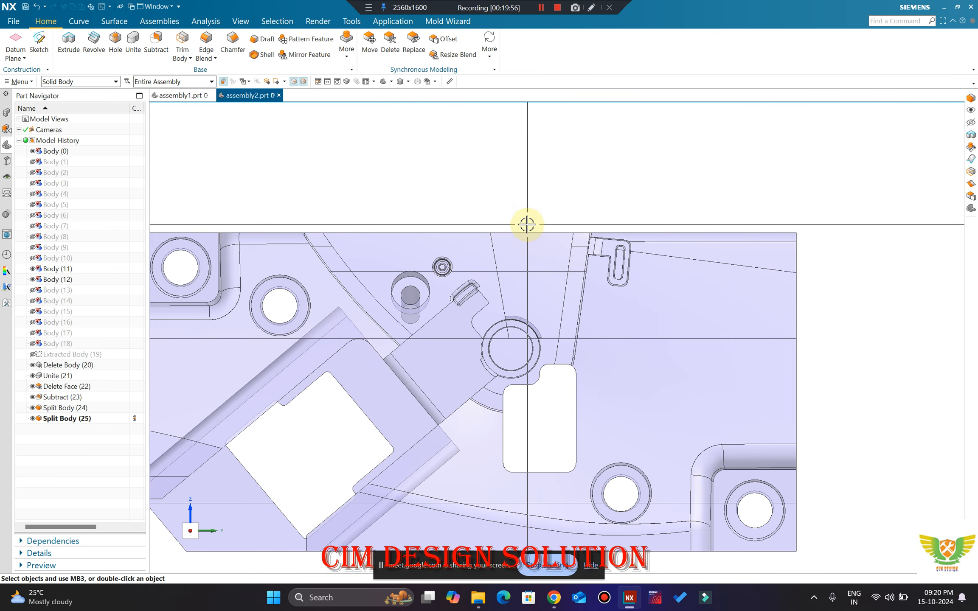
Step: Update the display and examine the undercut's lower end corner where the horizontal split meets the ring recess
{"action": "middle_click_drag", "start_coordinate": [500, 298], "coordinate": [589, 386]}
{"action": "scroll", "coordinate": [589, 386], "scroll_direction": "up", "scroll_amount": 8}
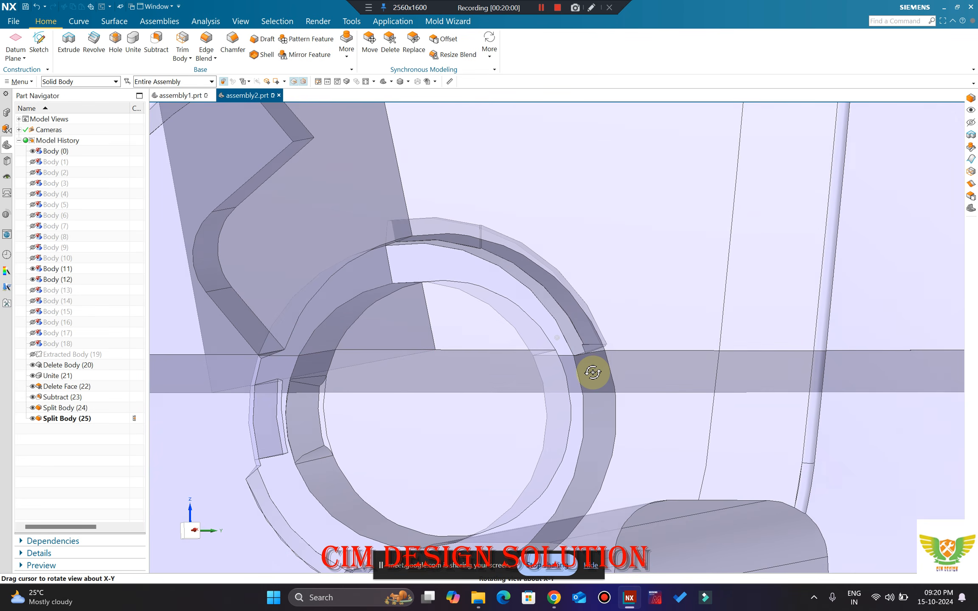
{"action": "scroll", "coordinate": [579, 378], "scroll_direction": "up", "scroll_amount": 6}
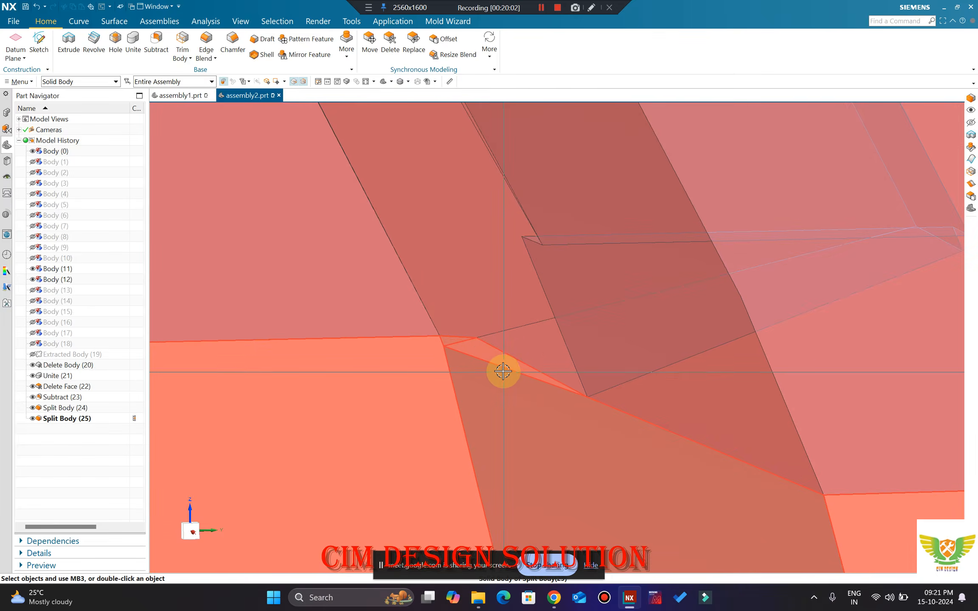
{"action": "scroll", "coordinate": [508, 364], "scroll_direction": "down", "scroll_amount": 4}
{"action": "scroll", "coordinate": [622, 258], "scroll_direction": "up", "scroll_amount": 3}
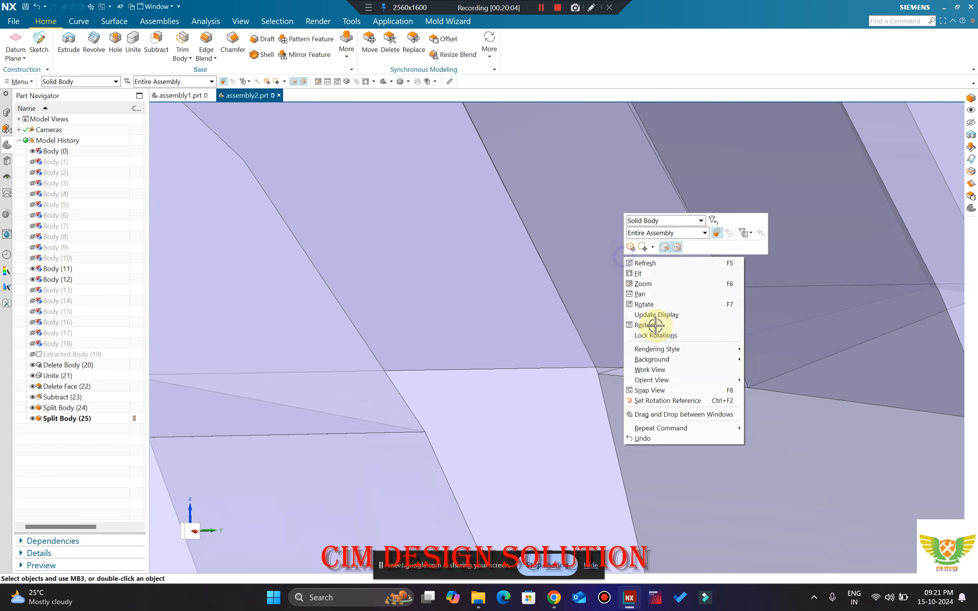
{"action": "left_click", "coordinate": [655, 315]}
{"action": "scroll", "coordinate": [600, 336], "scroll_direction": "down", "scroll_amount": 5}
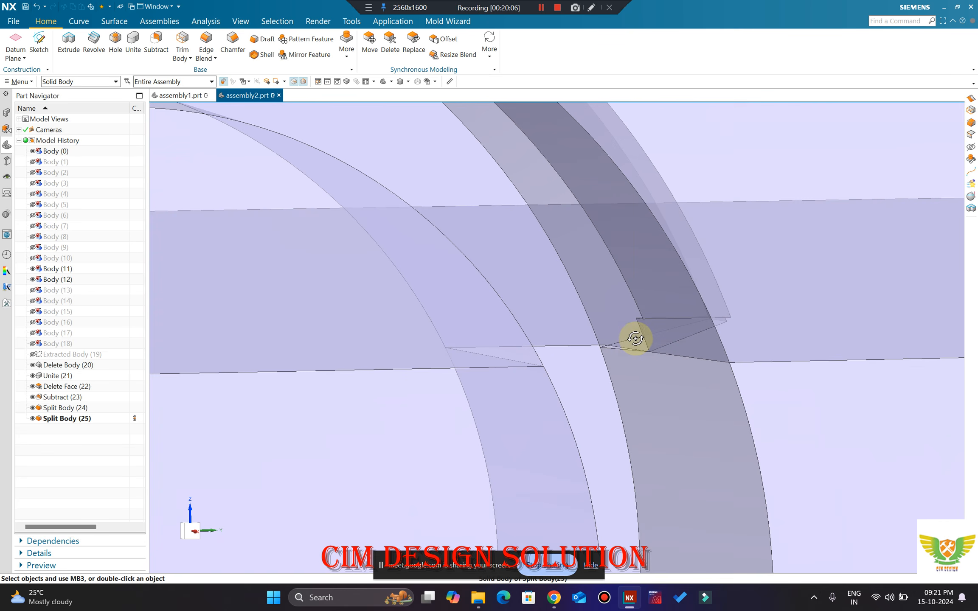
{"action": "middle_click_drag", "start_coordinate": [635, 338], "coordinate": [725, 307]}
{"action": "scroll", "coordinate": [628, 305], "scroll_direction": "down", "scroll_amount": 8}
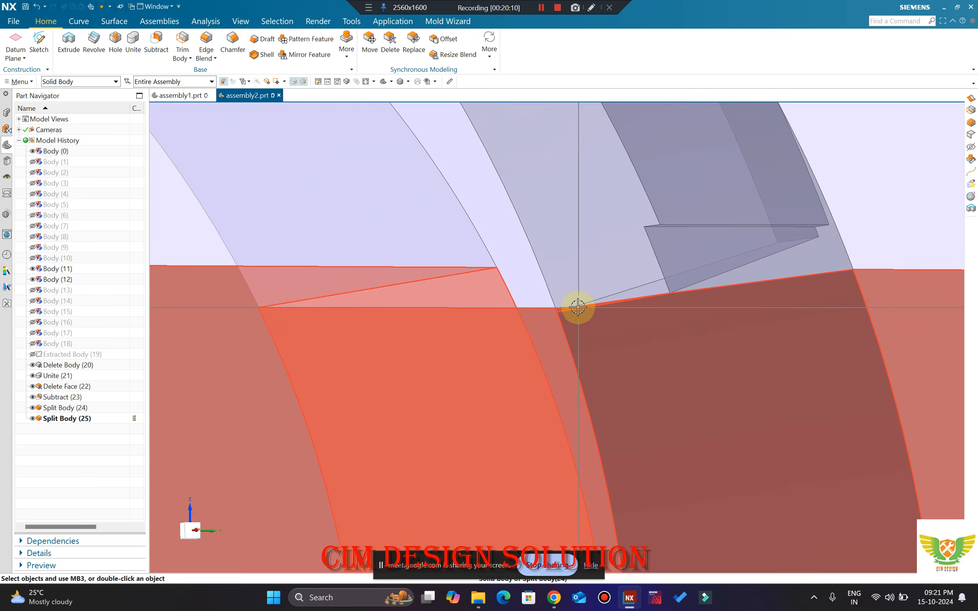
{"action": "scroll", "coordinate": [623, 268], "scroll_direction": "down", "scroll_amount": 3}
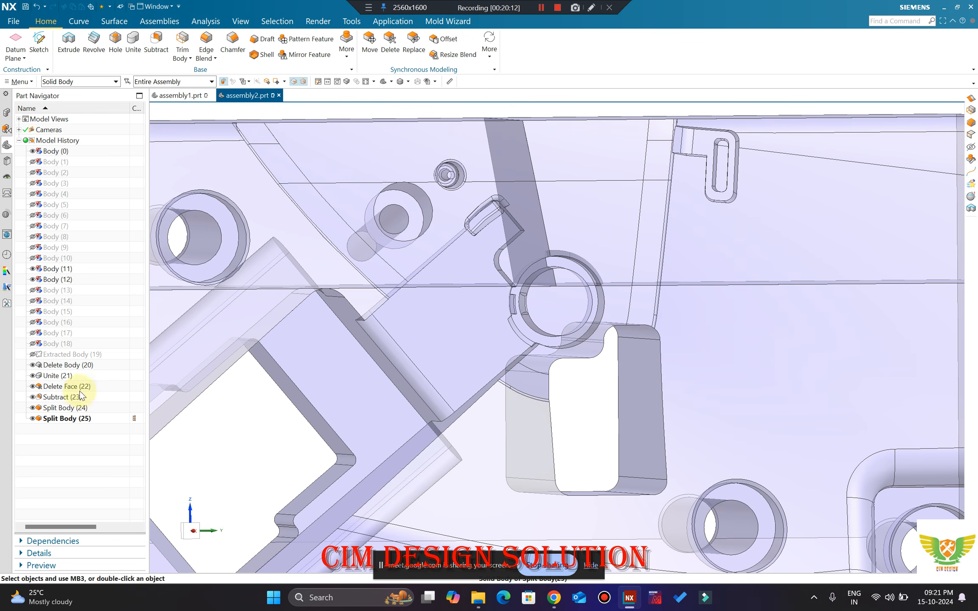
Step: Delete the earlier horizontal split feature, Split Body (24), and check the remaining slanted split around the ring recess
{"action": "right_click", "coordinate": [66, 408]}
{"action": "left_click", "coordinate": [90, 355]}
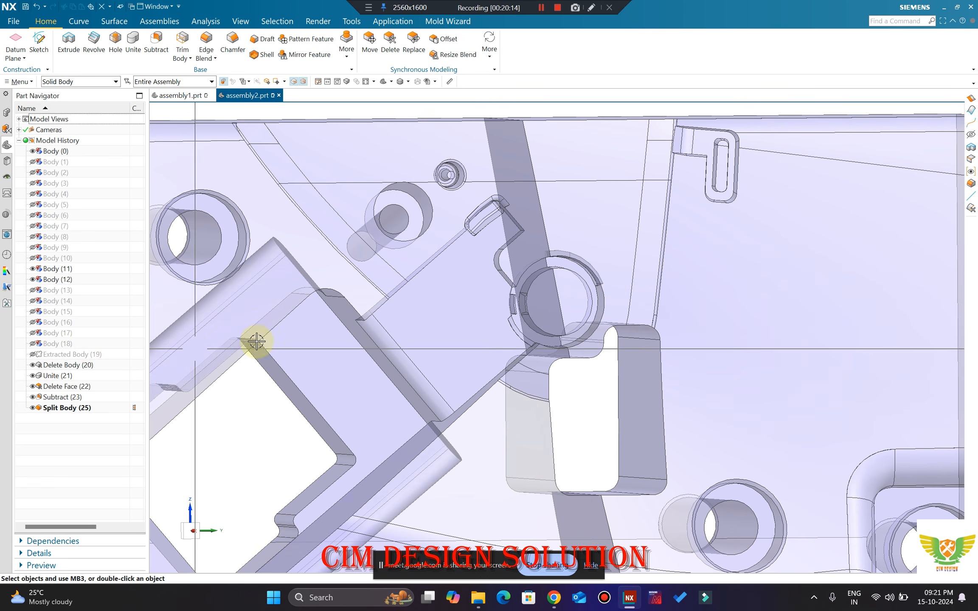
{"action": "scroll", "coordinate": [639, 273], "scroll_direction": "up", "scroll_amount": 6}
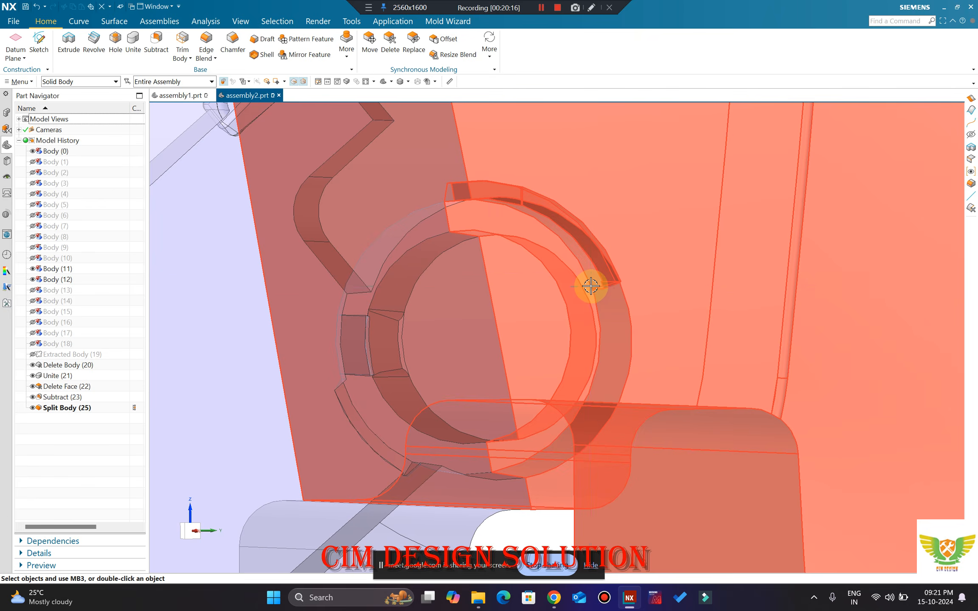
{"action": "scroll", "coordinate": [591, 286], "scroll_direction": "down", "scroll_amount": 2}
{"action": "middle_click_drag", "start_coordinate": [591, 286], "coordinate": [551, 291]}
{"action": "scroll", "coordinate": [546, 290], "scroll_direction": "down", "scroll_amount": 8}
{"action": "key", "text": "F8"}
{"action": "scroll", "coordinate": [548, 289], "scroll_direction": "up", "scroll_amount": 5}
{"action": "scroll", "coordinate": [588, 279], "scroll_direction": "up", "scroll_amount": 6}
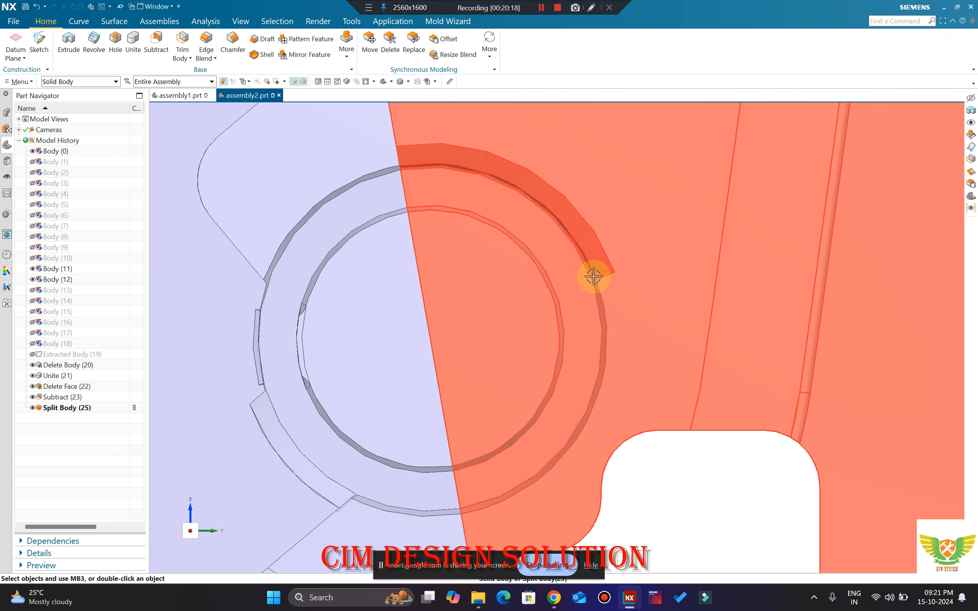
{"action": "scroll", "coordinate": [550, 290], "scroll_direction": "down", "scroll_amount": 4}
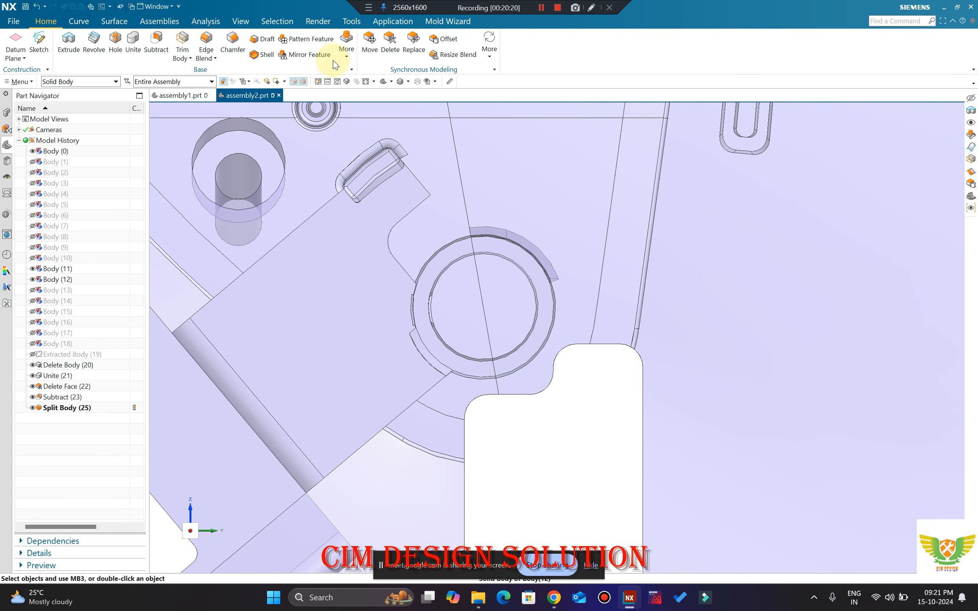
Step: Split the core piece containing the curved undercut with a new horizontal plane through the centre of the ring recess
{"action": "left_click", "coordinate": [346, 53]}
{"action": "left_click", "coordinate": [427, 84]}
{"action": "left_click", "coordinate": [613, 270]}
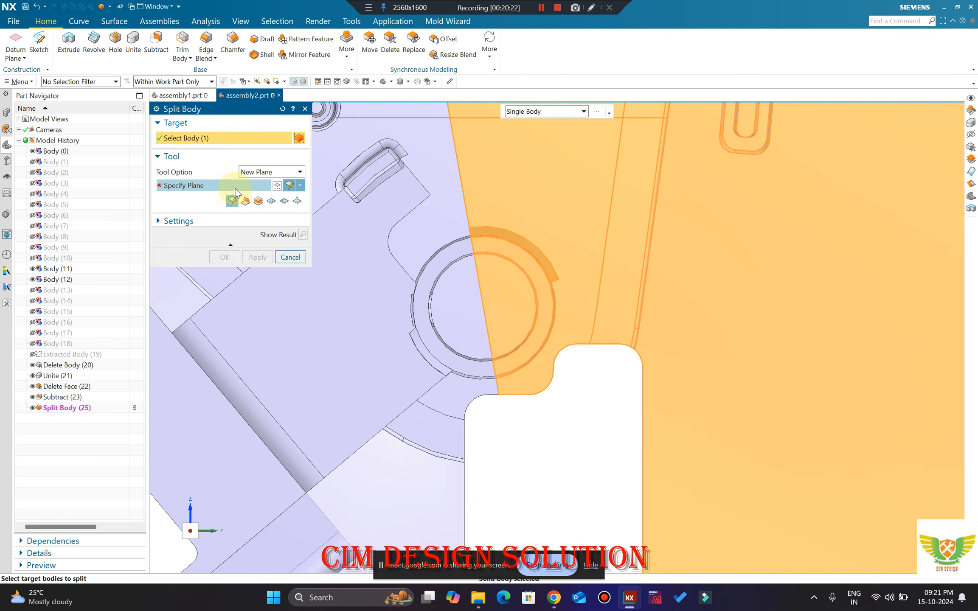
{"action": "left_click", "coordinate": [297, 200]}
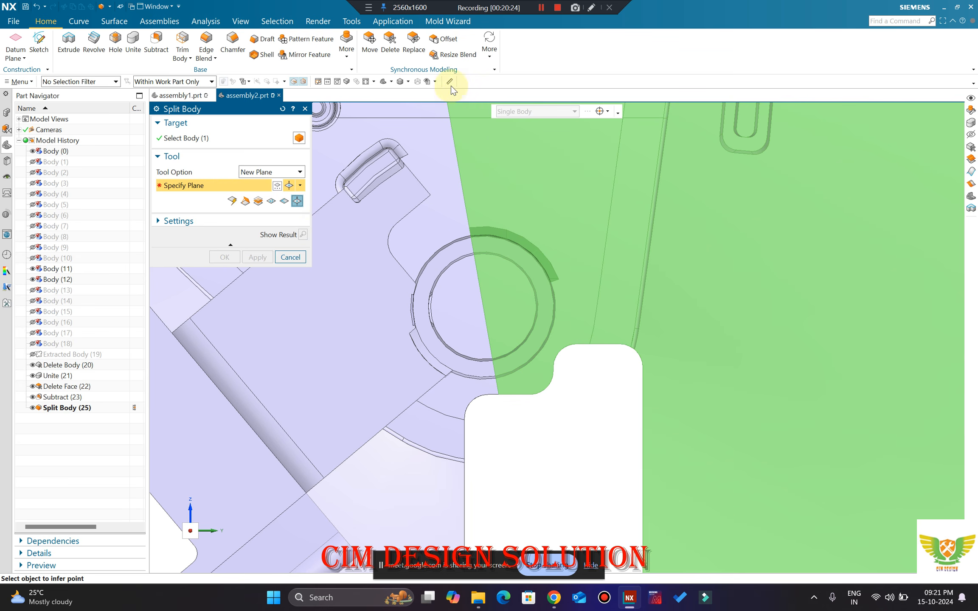
{"action": "left_click", "coordinate": [602, 111]}
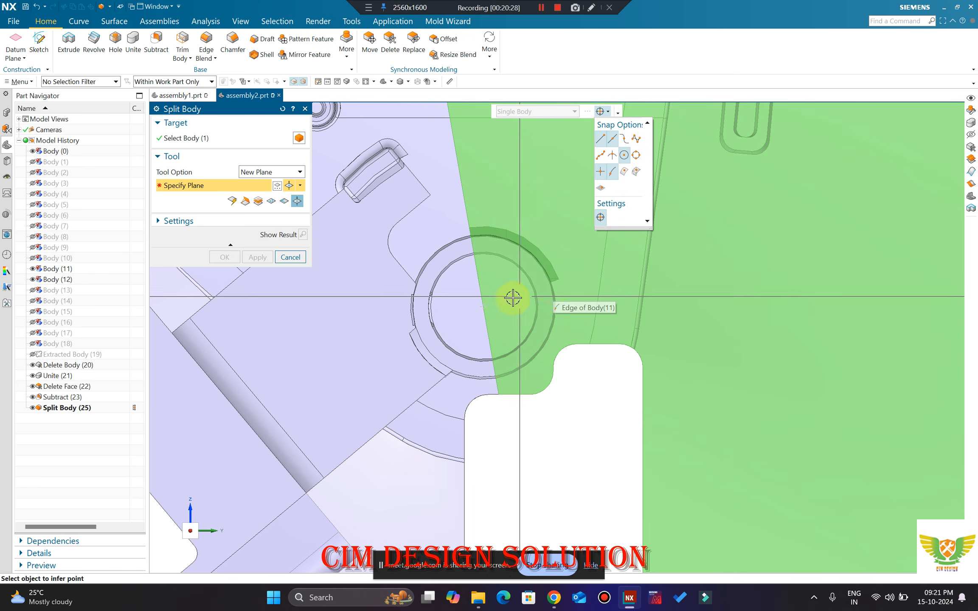
{"action": "left_click", "coordinate": [484, 306]}
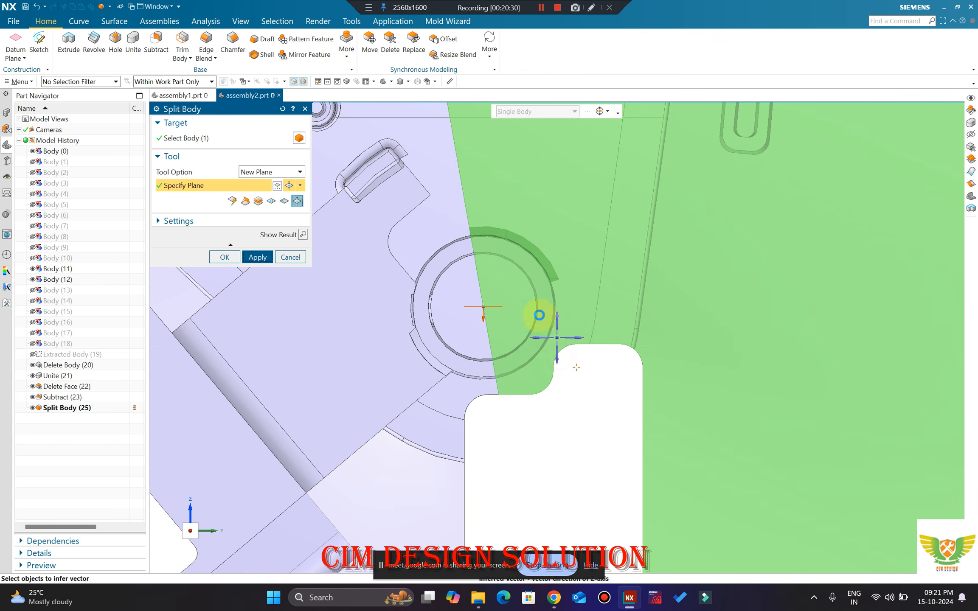
{"action": "middle_click", "coordinate": [539, 315]}
{"action": "scroll", "coordinate": [524, 294], "scroll_direction": "down", "scroll_amount": 4}
{"action": "key", "text": "Escape"}
{"action": "middle_click_drag", "start_coordinate": [510, 234], "coordinate": [539, 180]}
{"action": "key", "text": "F8"}
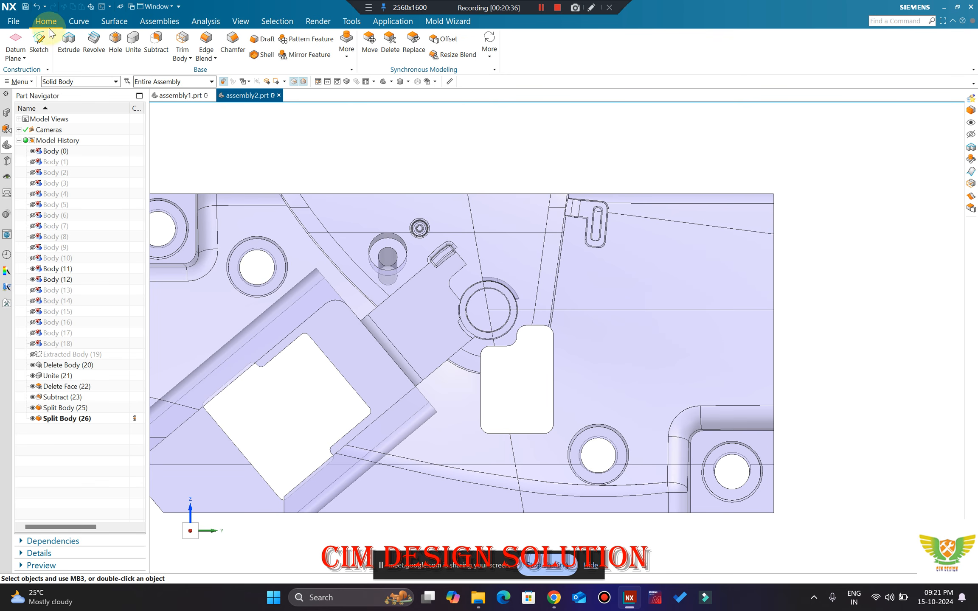
Step: Unite the core pieces on the left of and below the undercut piece, and hide the united body
{"action": "left_click", "coordinate": [130, 51]}
{"action": "left_click", "coordinate": [360, 345]}
{"action": "left_click", "coordinate": [425, 309]}
{"action": "middle_click", "coordinate": [430, 301]}
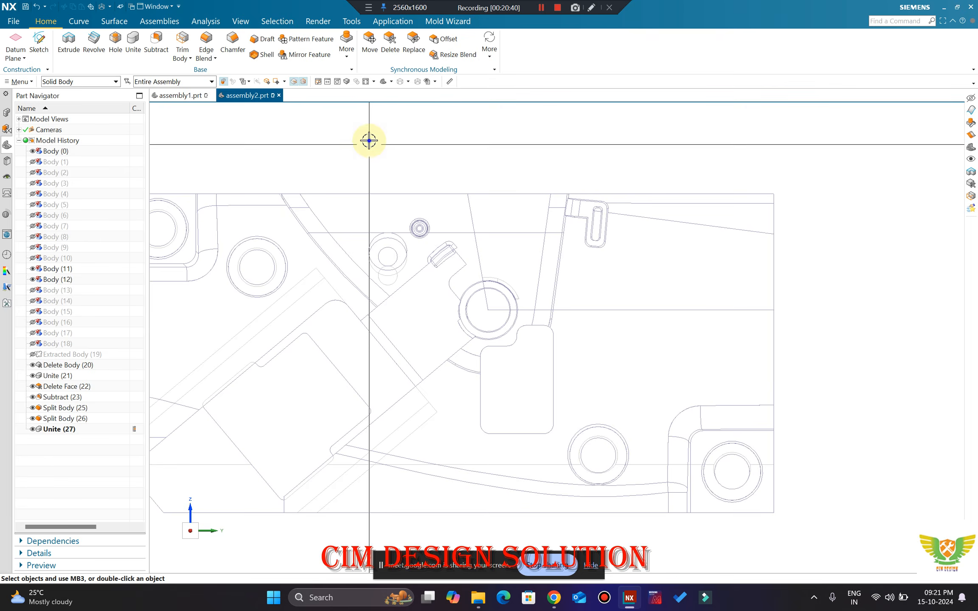
{"action": "key", "text": "ctrl+b"}
{"action": "middle_click_drag", "start_coordinate": [417, 369], "coordinate": [420, 235]}
{"action": "middle_click_drag", "start_coordinate": [406, 310], "coordinate": [432, 313]}
{"action": "scroll", "coordinate": [455, 280], "scroll_direction": "up", "scroll_amount": 1}
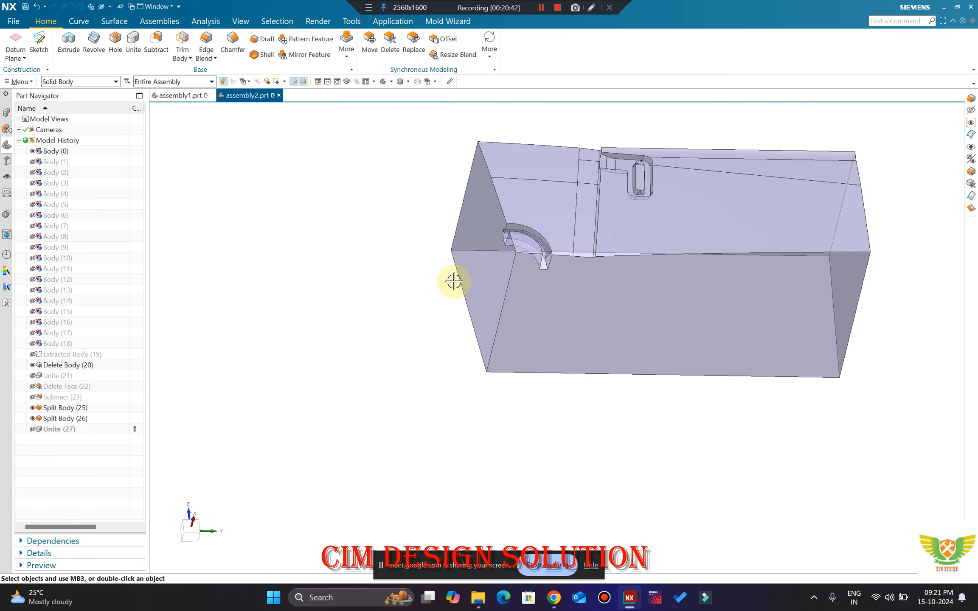
Step: Split the remaining undercut piece with a new plane offset inward from its flat bottom face, just above the undercut
{"action": "left_click", "coordinate": [346, 50]}
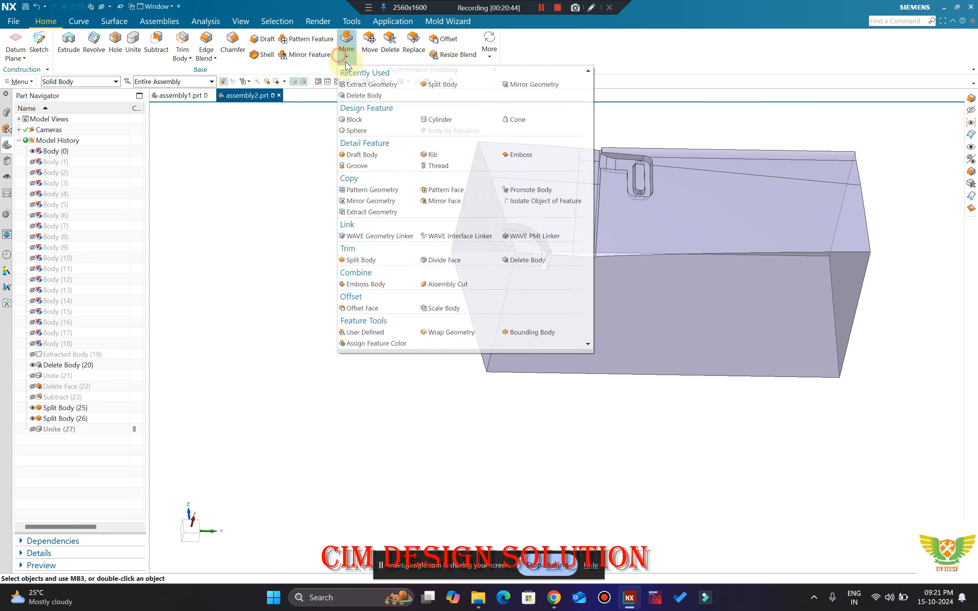
{"action": "left_click", "coordinate": [436, 83]}
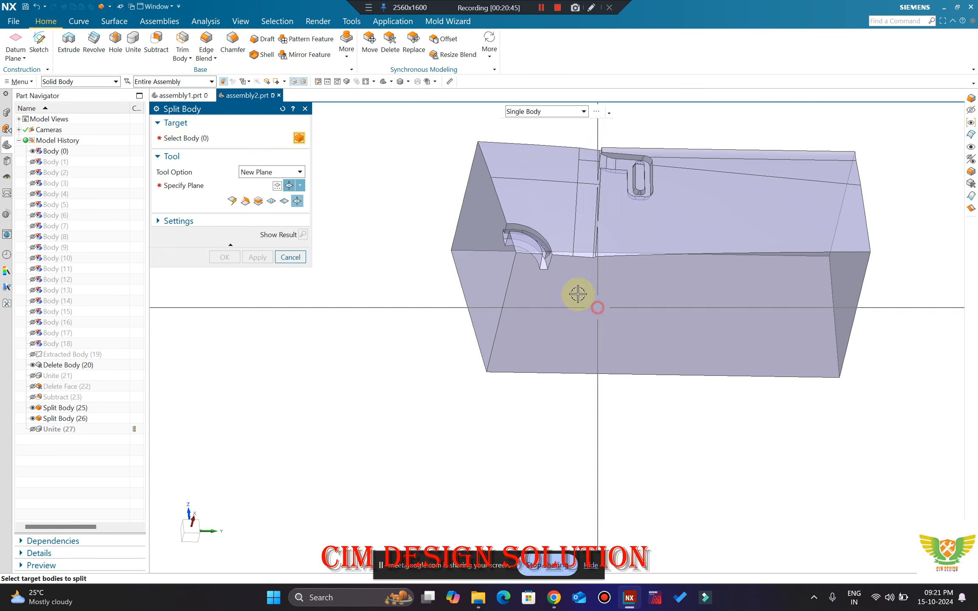
{"action": "left_click", "coordinate": [258, 201]}
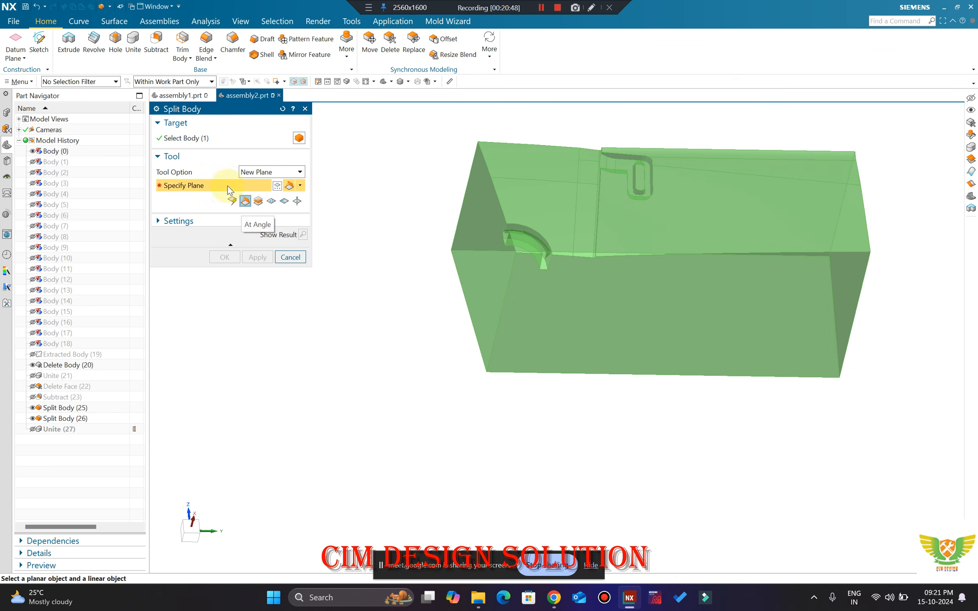
{"action": "left_click", "coordinate": [292, 365]}
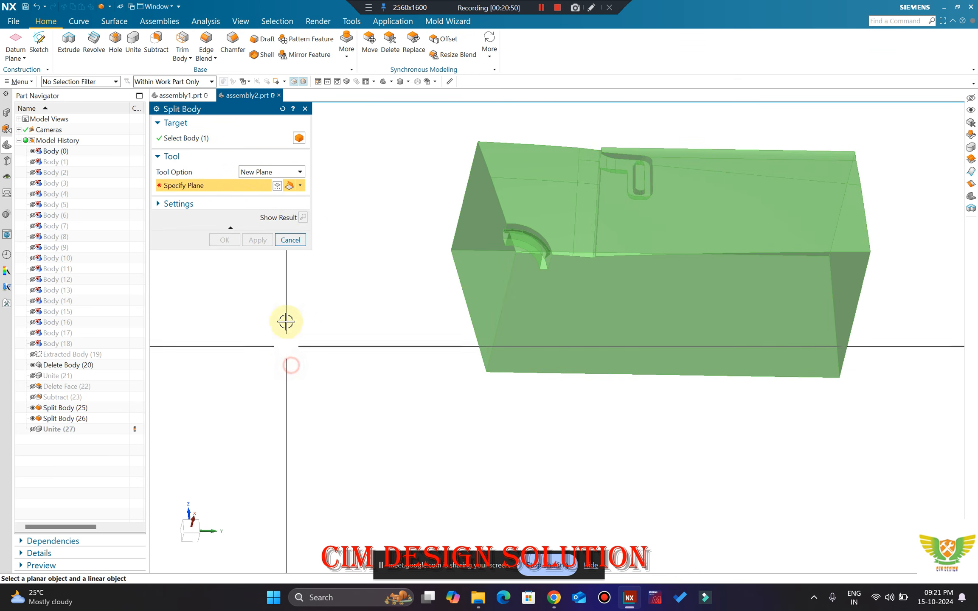
{"action": "left_click", "coordinate": [294, 212]}
{"action": "left_click", "coordinate": [579, 332]}
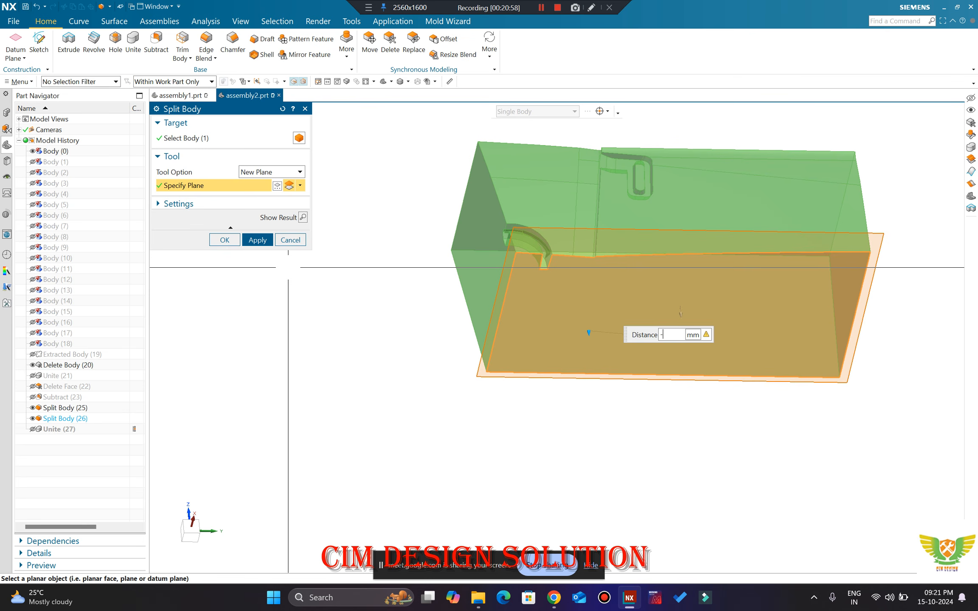
{"action": "key", "text": "Return"}
{"action": "left_click", "coordinate": [260, 241]}
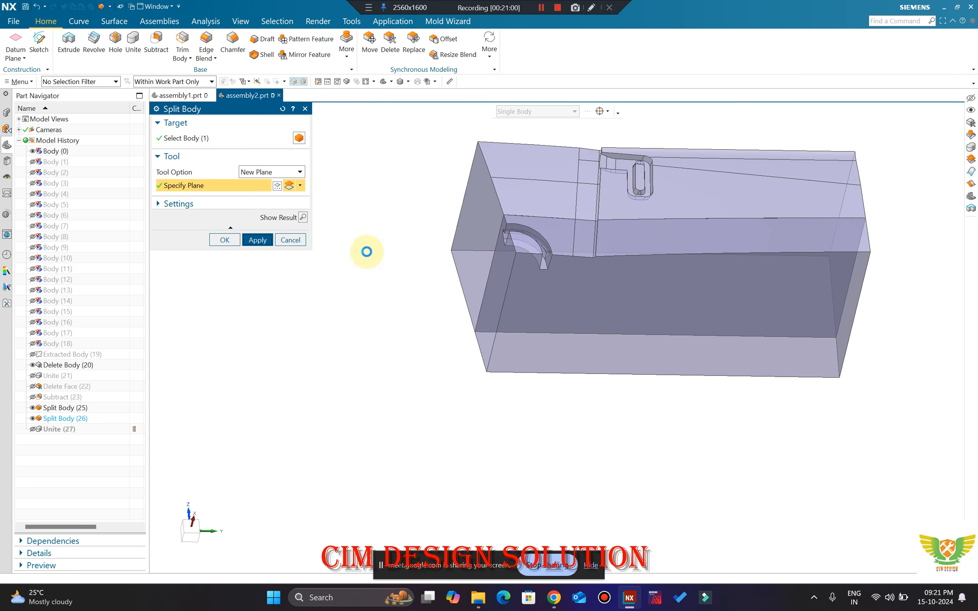
{"action": "middle_click_drag", "start_coordinate": [420, 268], "coordinate": [421, 300]}
{"action": "key", "text": "F8"}
{"action": "scroll", "coordinate": [484, 270], "scroll_direction": "up", "scroll_amount": 4}
{"action": "key", "text": "Escape"}
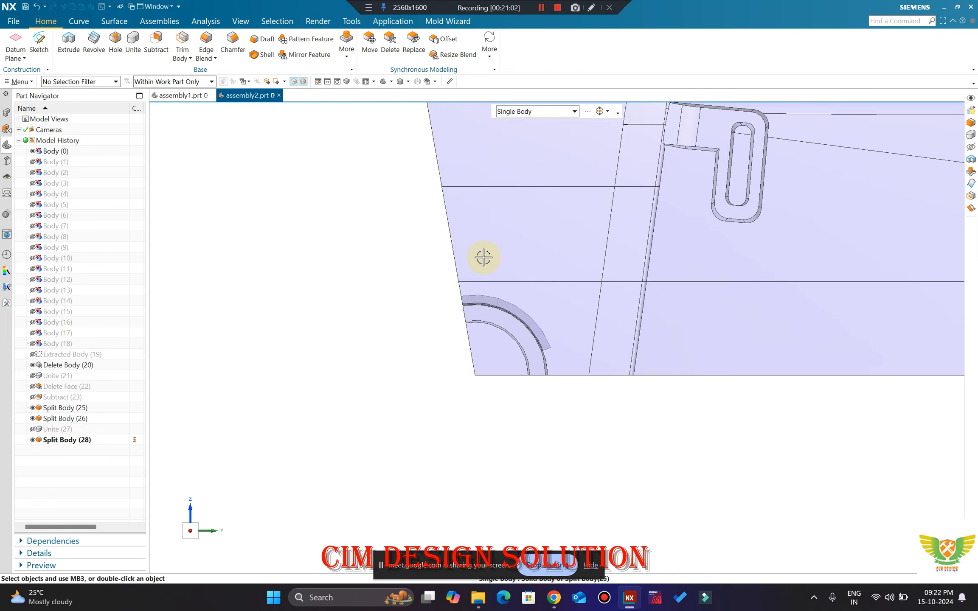
{"action": "scroll", "coordinate": [475, 291], "scroll_direction": "down", "scroll_amount": 3}
{"action": "left_click", "coordinate": [344, 56]}
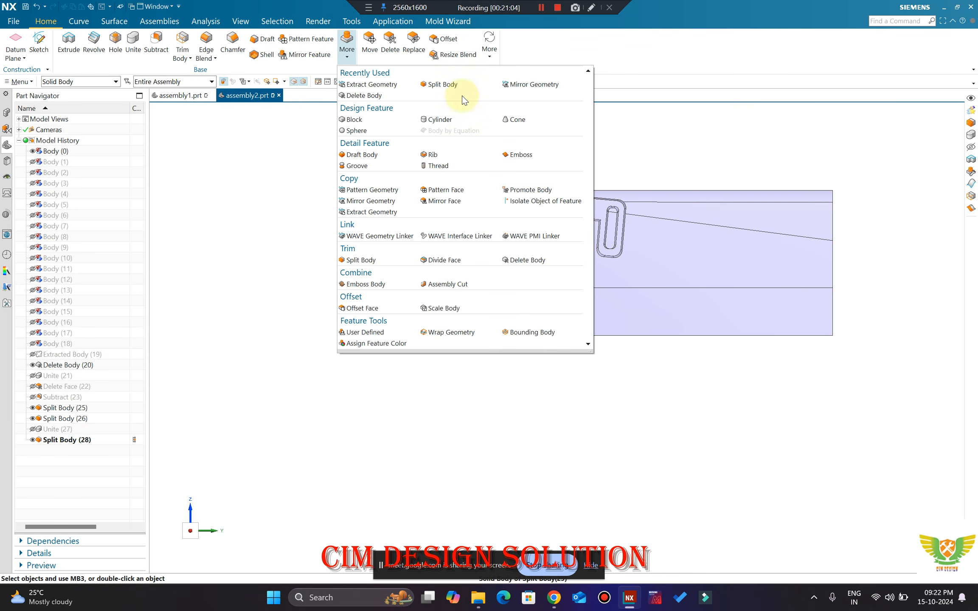
{"action": "left_click", "coordinate": [442, 84]}
{"action": "left_click", "coordinate": [585, 218]}
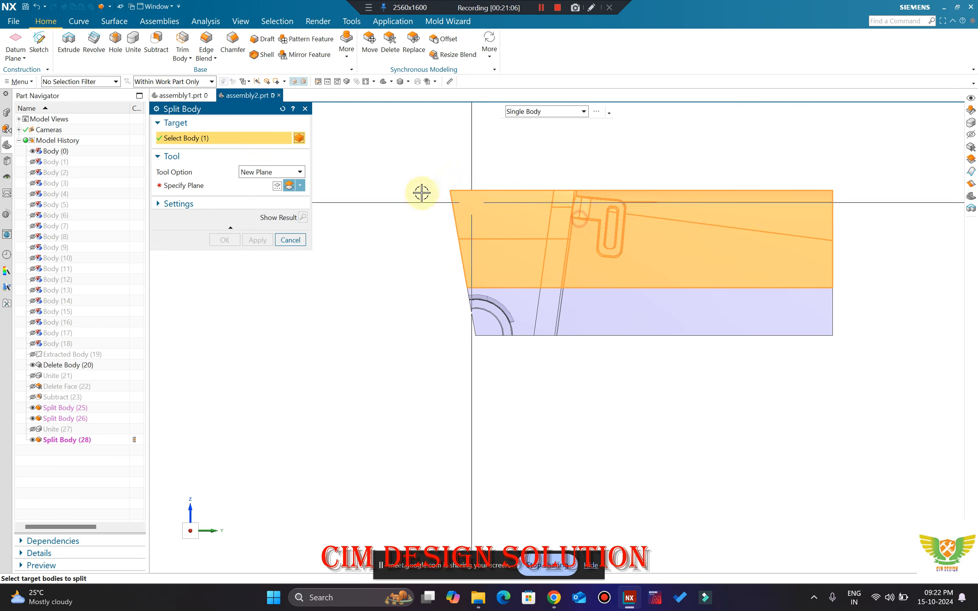
{"action": "left_click", "coordinate": [223, 185]}
{"action": "scroll", "coordinate": [463, 280], "scroll_direction": "up", "scroll_amount": 2}
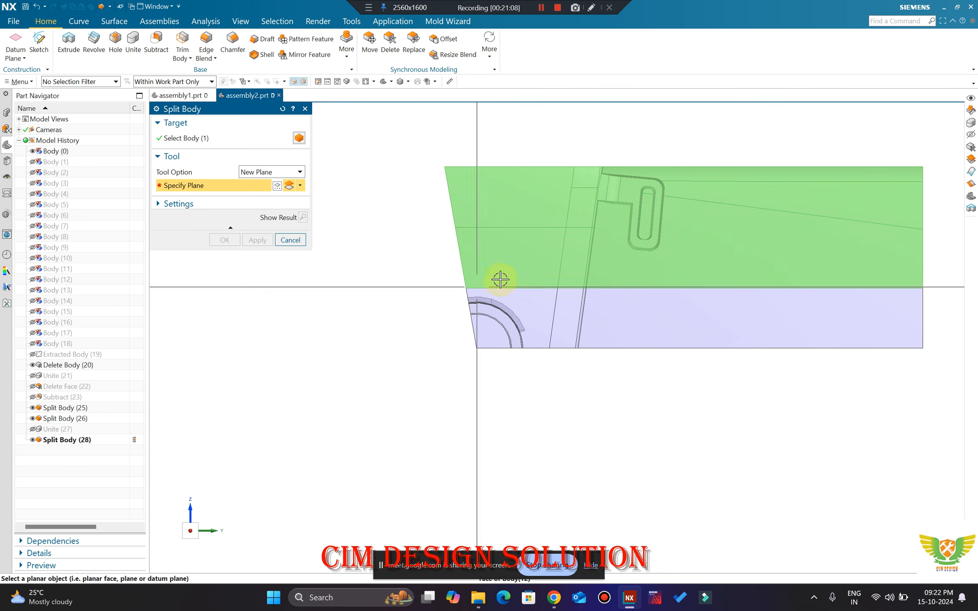
{"action": "key", "text": "Escape"}
Step: Unite the piece above the new horizontal split with the main core body
{"action": "key", "text": "ctrl+shift+k"}
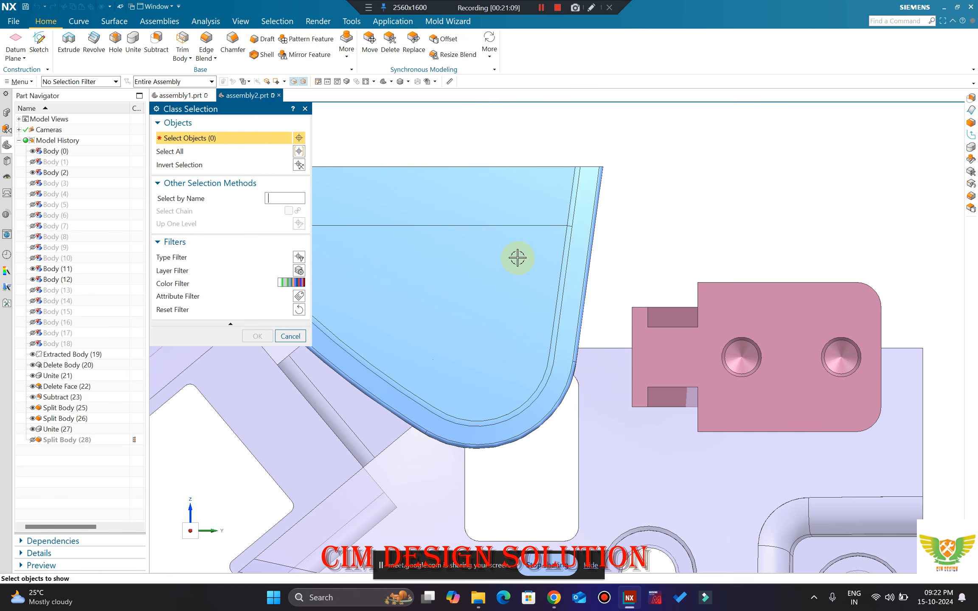
{"action": "key", "text": "Escape"}
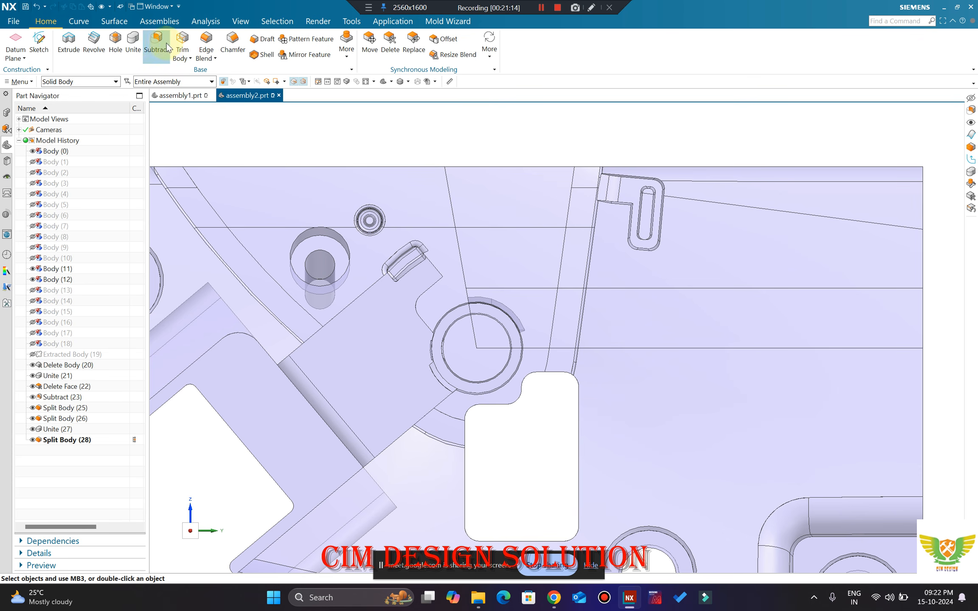
{"action": "left_click", "coordinate": [134, 42]}
{"action": "left_click", "coordinate": [338, 293]}
{"action": "left_click", "coordinate": [507, 201]}
{"action": "middle_click", "coordinate": [505, 202]}
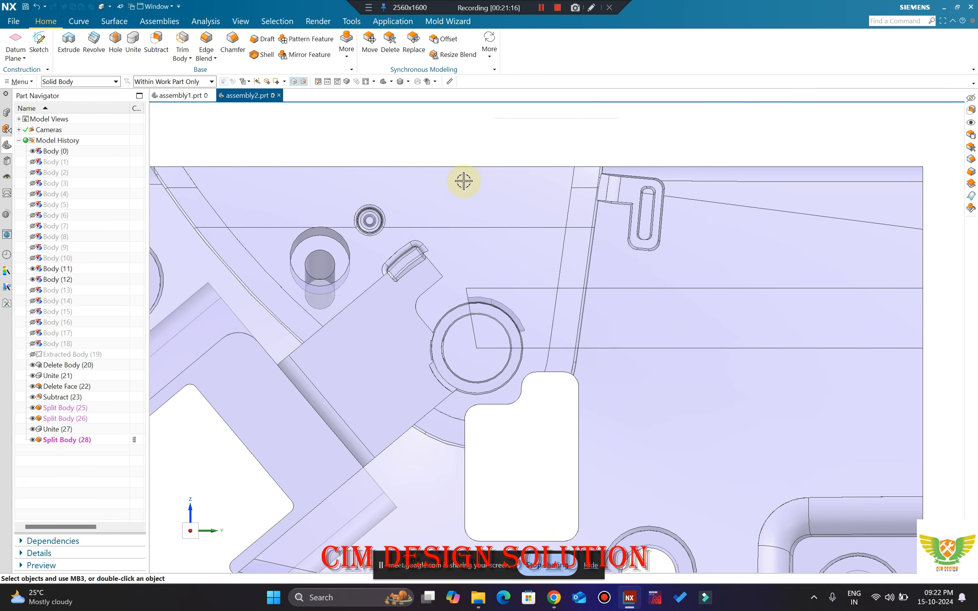
Step: Inspect the remaining undercut piece and its split boundaries around the ring recess from several angles
{"action": "mouse_move", "coordinate": [535, 247]}
{"action": "middle_mouse_down"}
{"action": "mouse_move", "coordinate": [535, 220]}
{"action": "mouse_move", "coordinate": [539, 248]}
{"action": "middle_mouse_up"}
{"action": "scroll", "coordinate": [476, 199], "scroll_direction": "down", "scroll_amount": 5}
{"action": "key", "text": "F8"}
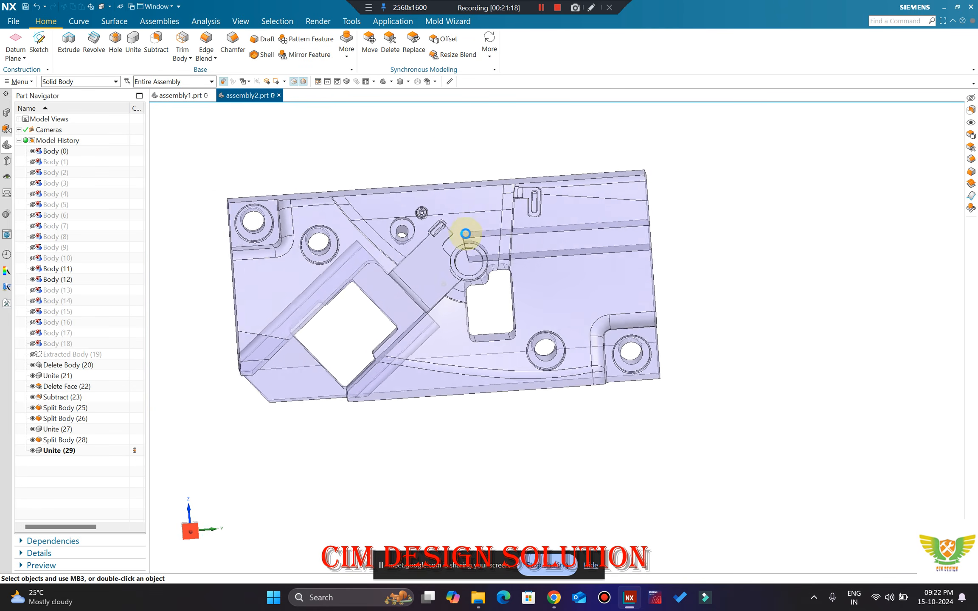
{"action": "scroll", "coordinate": [464, 241], "scroll_direction": "up", "scroll_amount": 5}
{"action": "scroll", "coordinate": [465, 241], "scroll_direction": "up", "scroll_amount": 3}
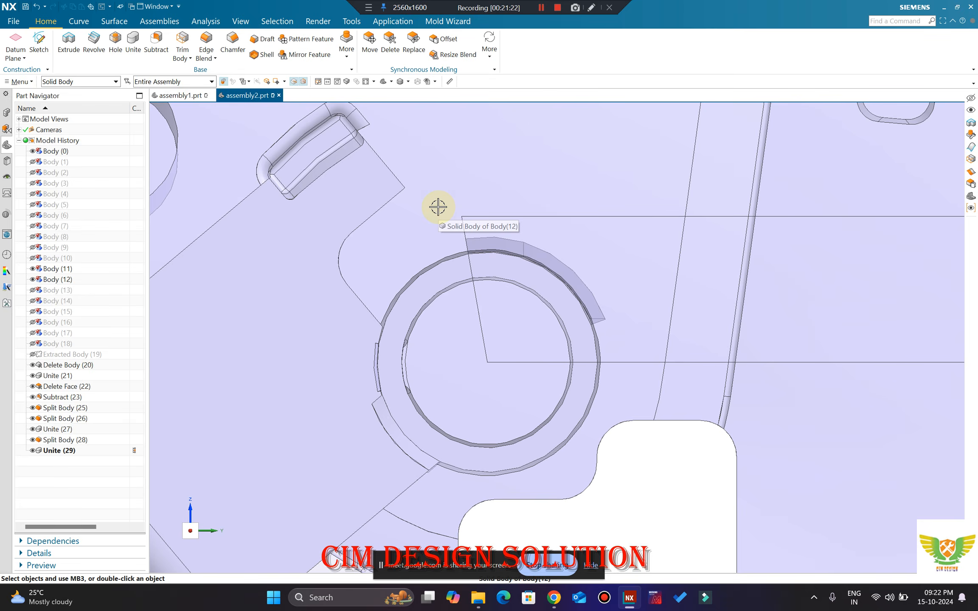
{"action": "middle_click_drag", "start_coordinate": [439, 205], "coordinate": [567, 240]}
{"action": "scroll", "coordinate": [503, 280], "scroll_direction": "down", "scroll_amount": 4}
{"action": "scroll", "coordinate": [515, 258], "scroll_direction": "up", "scroll_amount": 4}
{"action": "scroll", "coordinate": [515, 258], "scroll_direction": "up", "scroll_amount": 1}
{"action": "scroll", "coordinate": [568, 264], "scroll_direction": "down", "scroll_amount": 2}
{"action": "scroll", "coordinate": [585, 265], "scroll_direction": "down", "scroll_amount": 2}
{"action": "scroll", "coordinate": [561, 251], "scroll_direction": "up", "scroll_amount": 3}
{"action": "scroll", "coordinate": [562, 225], "scroll_direction": "down", "scroll_amount": 3}
{"action": "scroll", "coordinate": [553, 231], "scroll_direction": "up", "scroll_amount": 2}
{"action": "scroll", "coordinate": [580, 248], "scroll_direction": "down", "scroll_amount": 3}
{"action": "key", "text": "F8"}
{"action": "scroll", "coordinate": [547, 230], "scroll_direction": "up", "scroll_amount": 1}
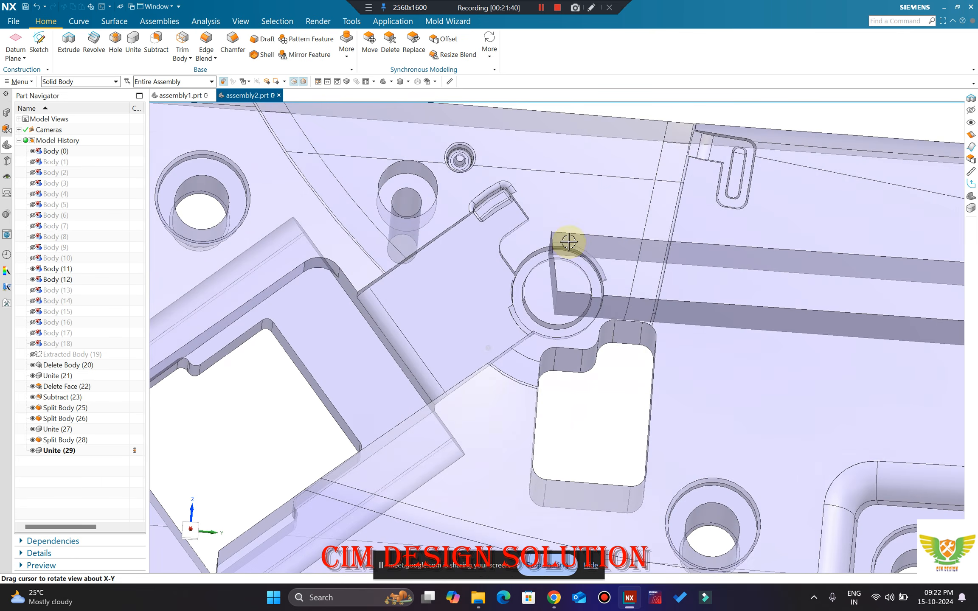
{"action": "scroll", "coordinate": [595, 126], "scroll_direction": "down", "scroll_amount": 3}
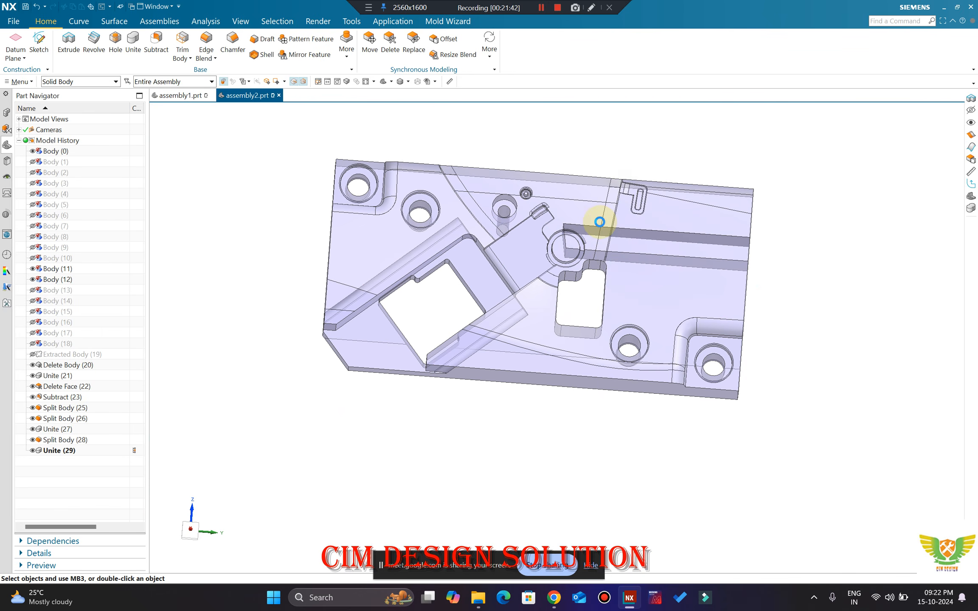
{"action": "scroll", "coordinate": [585, 229], "scroll_direction": "up", "scroll_amount": 5}
{"action": "middle_click_drag", "start_coordinate": [541, 278], "coordinate": [590, 268]}
{"action": "scroll", "coordinate": [537, 265], "scroll_direction": "down", "scroll_amount": 4}
{"action": "key", "text": "ctrl+shift+k"}
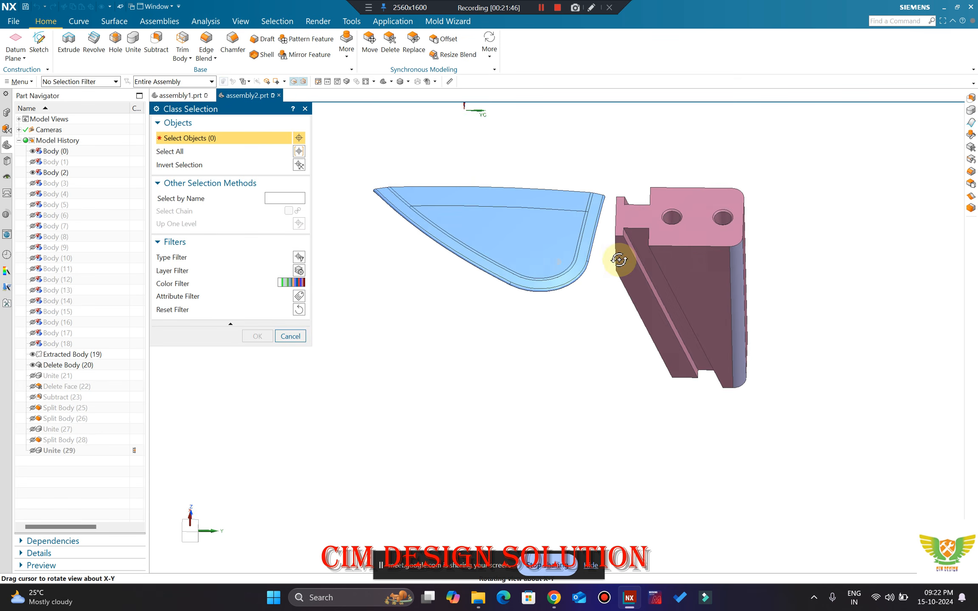
{"action": "key", "text": "Escape"}
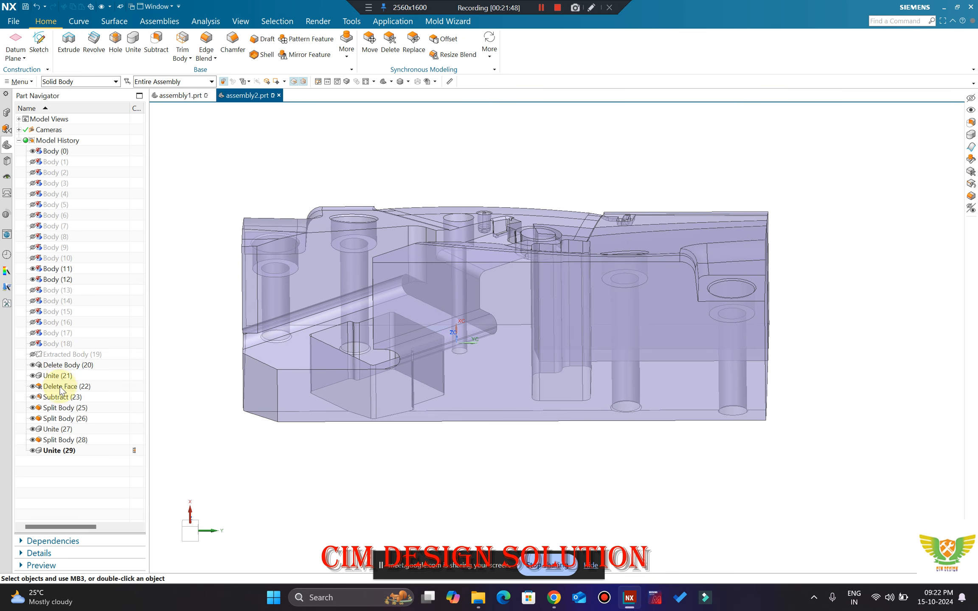
{"action": "double_click", "coordinate": [56, 366]}
{"action": "scroll", "coordinate": [609, 221], "scroll_direction": "down", "scroll_amount": 4}
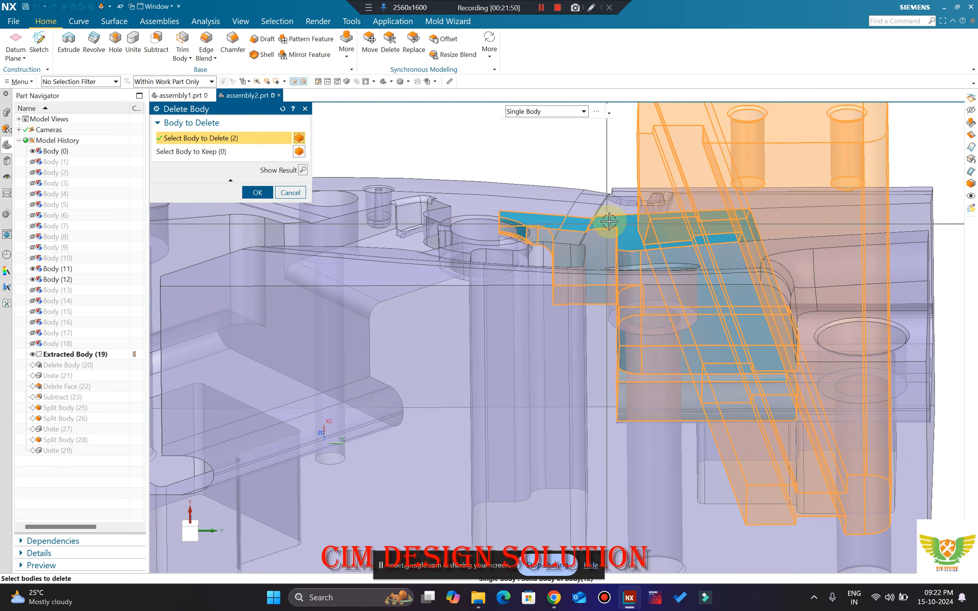
{"action": "key", "text": "Escape"}
Step: Show the hidden Extracted Body (19) next to the ring recess in the core block
{"action": "scroll", "coordinate": [583, 299], "scroll_direction": "down", "scroll_amount": 4}
{"action": "middle_click_drag", "start_coordinate": [583, 299], "coordinate": [478, 369]}
{"action": "scroll", "coordinate": [553, 282], "scroll_direction": "up", "scroll_amount": 4}
{"action": "middle_click_drag", "start_coordinate": [553, 294], "coordinate": [539, 321]}
{"action": "scroll", "coordinate": [539, 322], "scroll_direction": "down", "scroll_amount": 4}
{"action": "key", "text": "F8"}
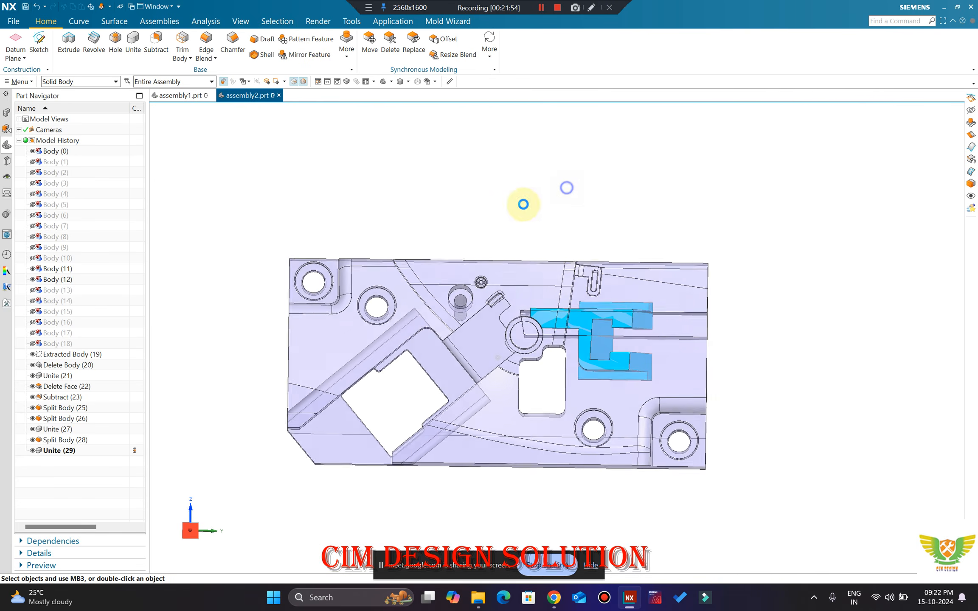
{"action": "scroll", "coordinate": [544, 325], "scroll_direction": "up", "scroll_amount": 4}
{"action": "scroll", "coordinate": [514, 312], "scroll_direction": "up", "scroll_amount": 6}
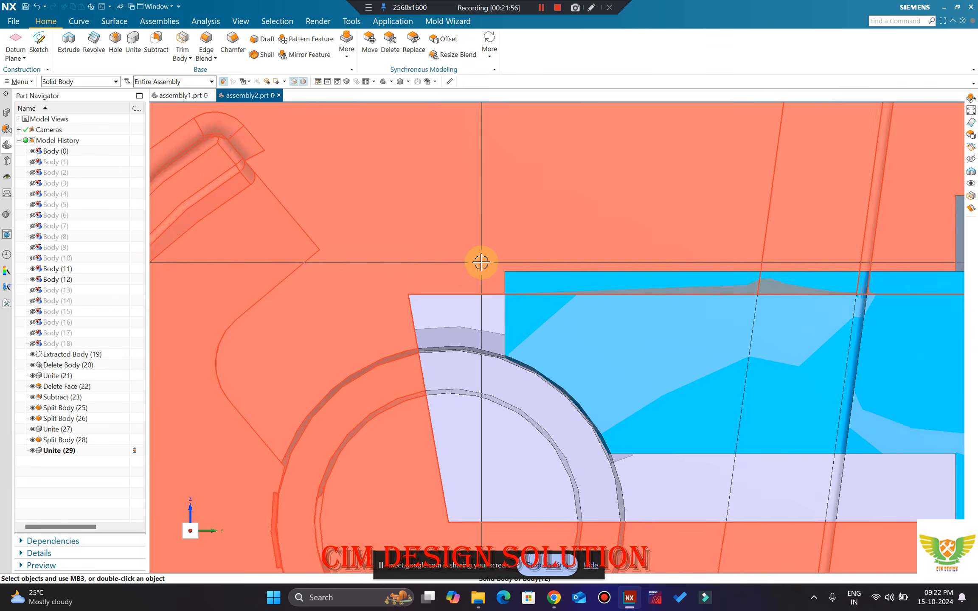
{"action": "scroll", "coordinate": [499, 273], "scroll_direction": "down", "scroll_amount": 2}
{"action": "middle_click_drag", "start_coordinate": [511, 276], "coordinate": [441, 276]}
Step: Hide the extracted body to expose the pocket around the ring recess, and undo the hiding
{"action": "left_click", "coordinate": [518, 301]}
{"action": "key", "text": "ctrl+b"}
{"action": "scroll", "coordinate": [440, 277], "scroll_direction": "up", "scroll_amount": 2}
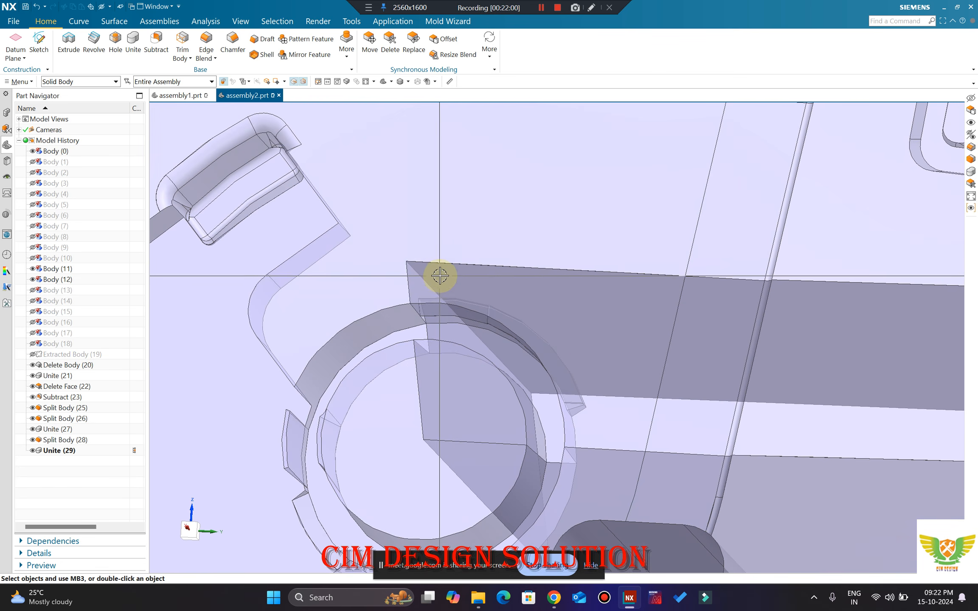
{"action": "key", "text": "ctrl+z"}
Step: Examine how the upper edge of the extracted body sits relative to the split piece above the ring recess
{"action": "scroll", "coordinate": [517, 272], "scroll_direction": "down", "scroll_amount": 2}
{"action": "middle_click_drag", "start_coordinate": [513, 259], "coordinate": [492, 250]}
{"action": "scroll", "coordinate": [480, 300], "scroll_direction": "down", "scroll_amount": 1}
{"action": "scroll", "coordinate": [484, 219], "scroll_direction": "up", "scroll_amount": 3}
{"action": "scroll", "coordinate": [488, 218], "scroll_direction": "down", "scroll_amount": 3}
{"action": "scroll", "coordinate": [498, 223], "scroll_direction": "up", "scroll_amount": 1}
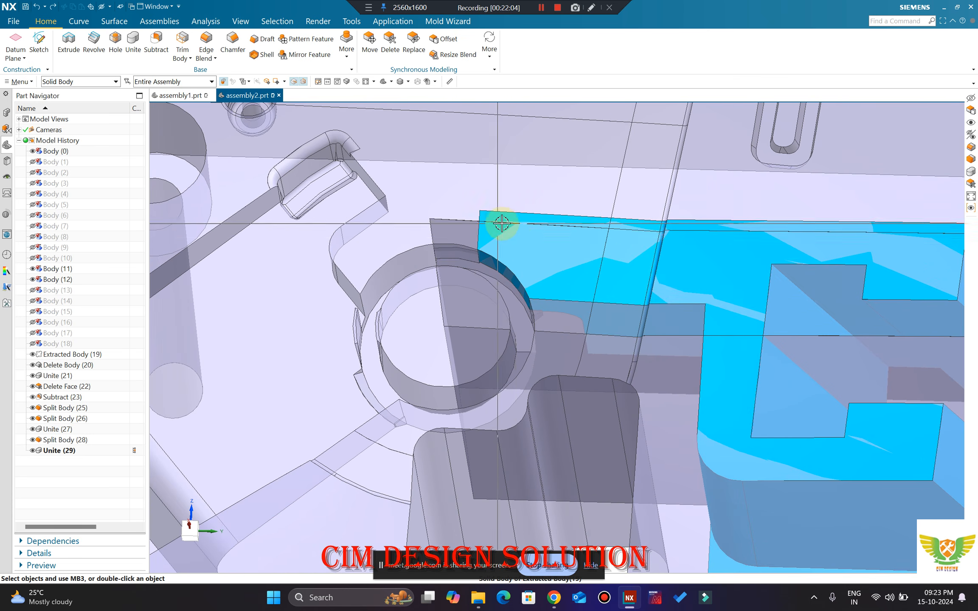
{"action": "scroll", "coordinate": [509, 225], "scroll_direction": "down", "scroll_amount": 6}
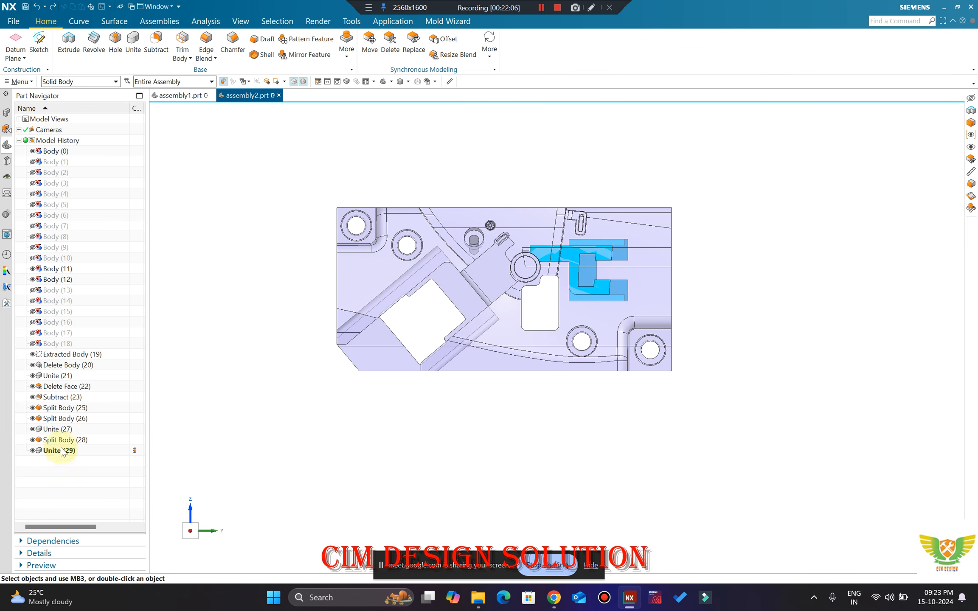
Step: Set the plane offset distance of Split Body (28) to -15 mm
{"action": "double_click", "coordinate": [59, 439]}
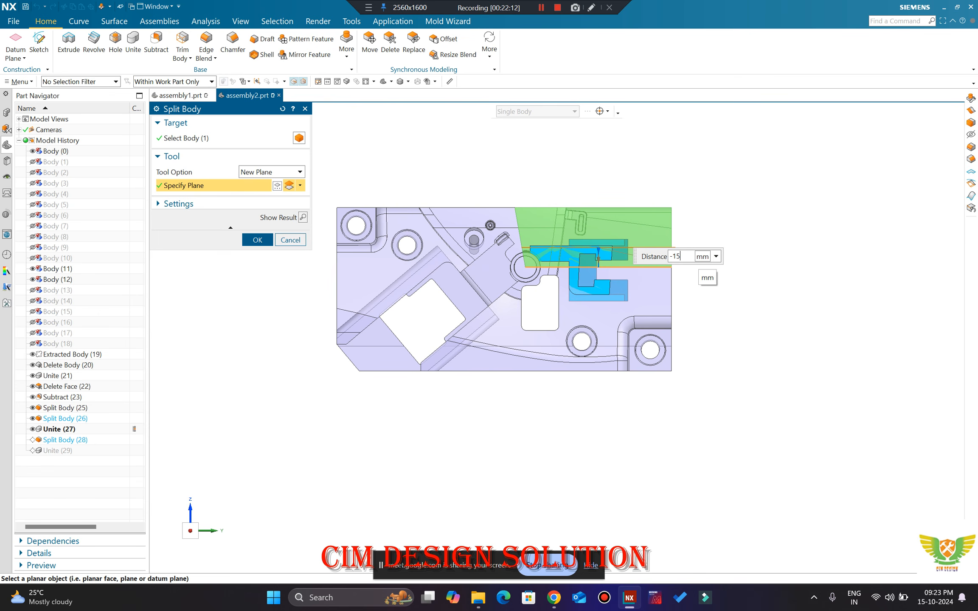
{"action": "middle_click", "coordinate": [825, 178]}
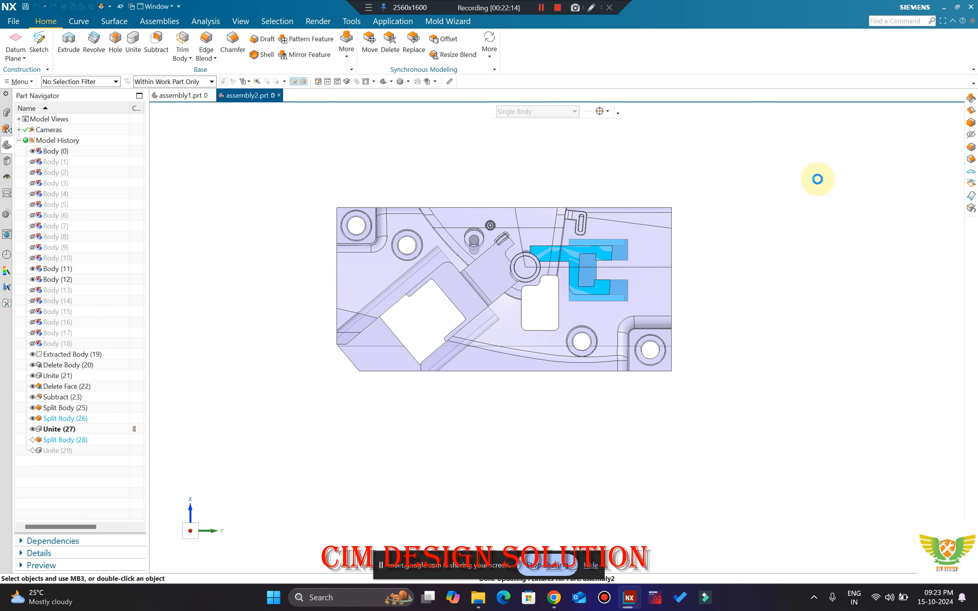
{"action": "scroll", "coordinate": [557, 234], "scroll_direction": "up", "scroll_amount": 3}
{"action": "mouse_move", "coordinate": [556, 233]}
{"action": "middle_mouse_down"}
{"action": "mouse_move", "coordinate": [531, 256]}
{"action": "mouse_move", "coordinate": [565, 233]}
{"action": "middle_mouse_up"}
{"action": "scroll", "coordinate": [556, 238], "scroll_direction": "up", "scroll_amount": 6}
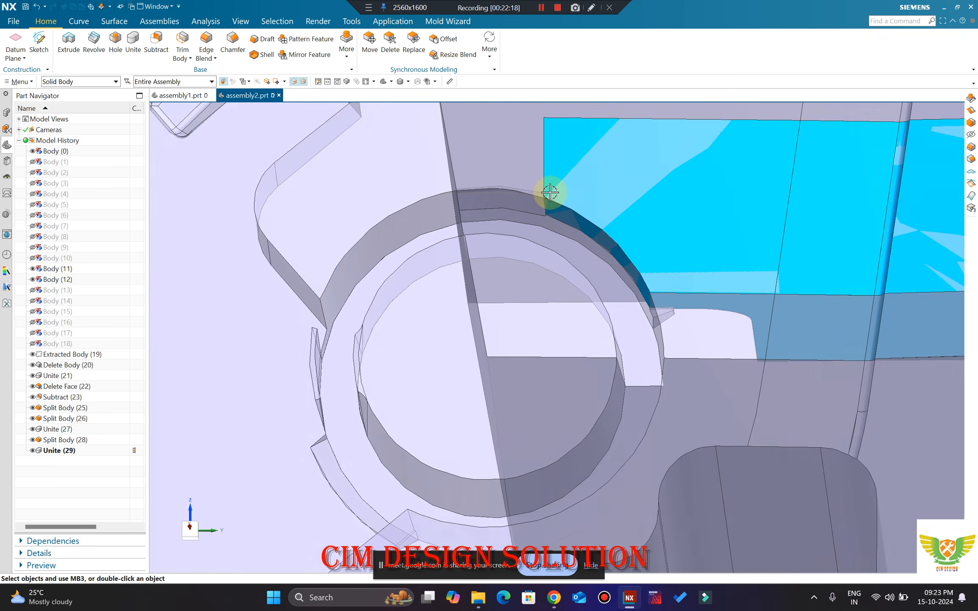
Step: Examine the clearance between the enlarged split piece and the extracted body around the ring recess
{"action": "scroll", "coordinate": [649, 293], "scroll_direction": "down", "scroll_amount": 1}
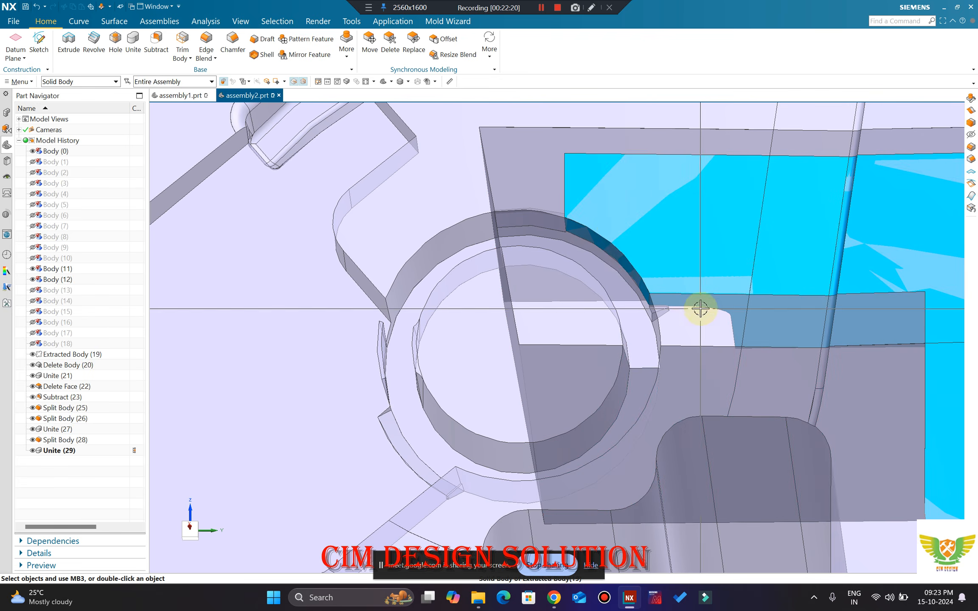
{"action": "mouse_move", "coordinate": [584, 236]}
{"action": "middle_mouse_down"}
{"action": "mouse_move", "coordinate": [692, 244]}
{"action": "mouse_move", "coordinate": [581, 218]}
{"action": "middle_mouse_up"}
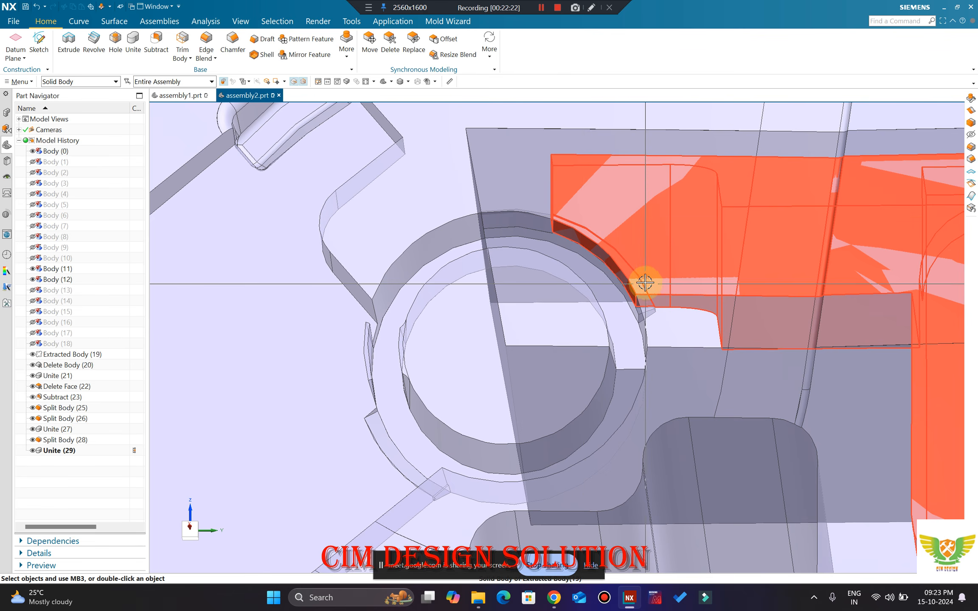
{"action": "middle_click_drag", "start_coordinate": [646, 279], "coordinate": [602, 298]}
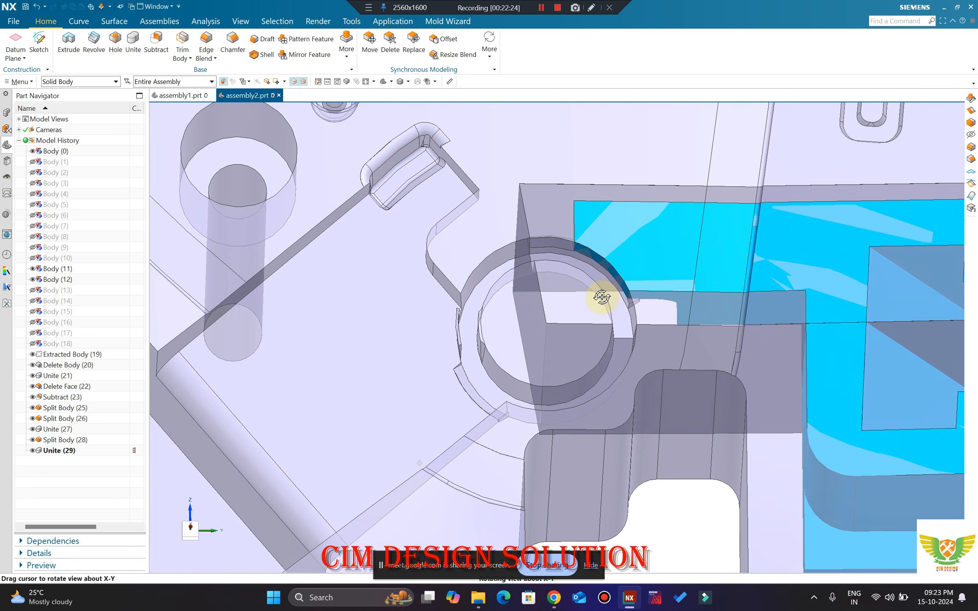
{"action": "scroll", "coordinate": [614, 244], "scroll_direction": "down", "scroll_amount": 1}
{"action": "scroll", "coordinate": [581, 259], "scroll_direction": "down", "scroll_amount": 4}
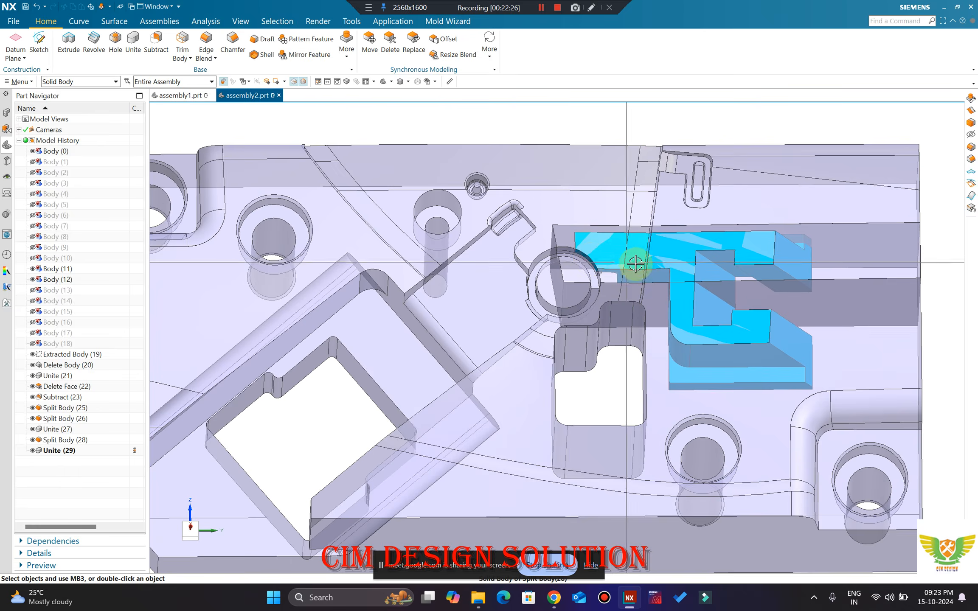
{"action": "key", "text": "F8"}
{"action": "scroll", "coordinate": [589, 240], "scroll_direction": "up", "scroll_amount": 1}
{"action": "middle_click_drag", "start_coordinate": [591, 242], "coordinate": [594, 231]}
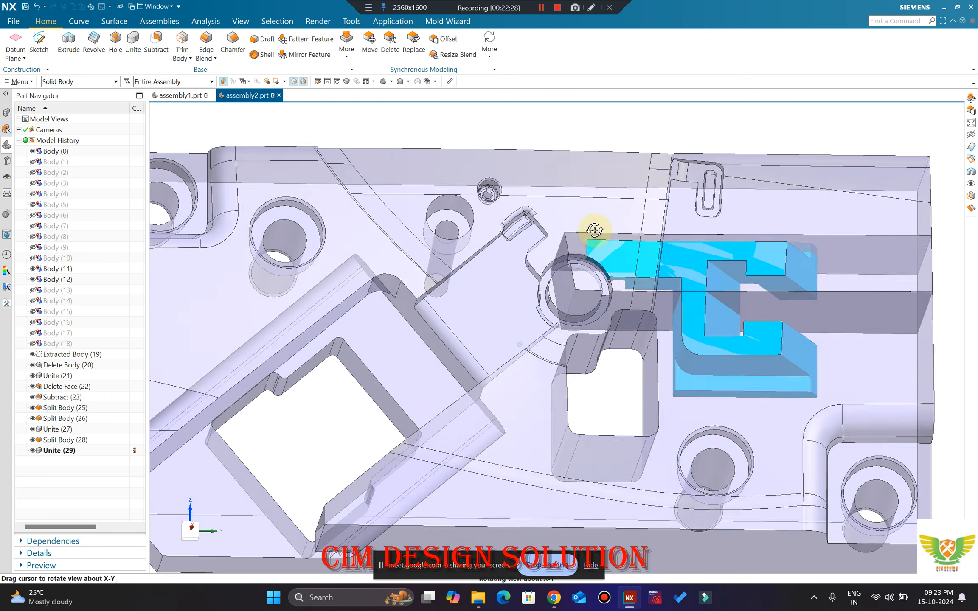
{"action": "scroll", "coordinate": [587, 276], "scroll_direction": "up", "scroll_amount": 6}
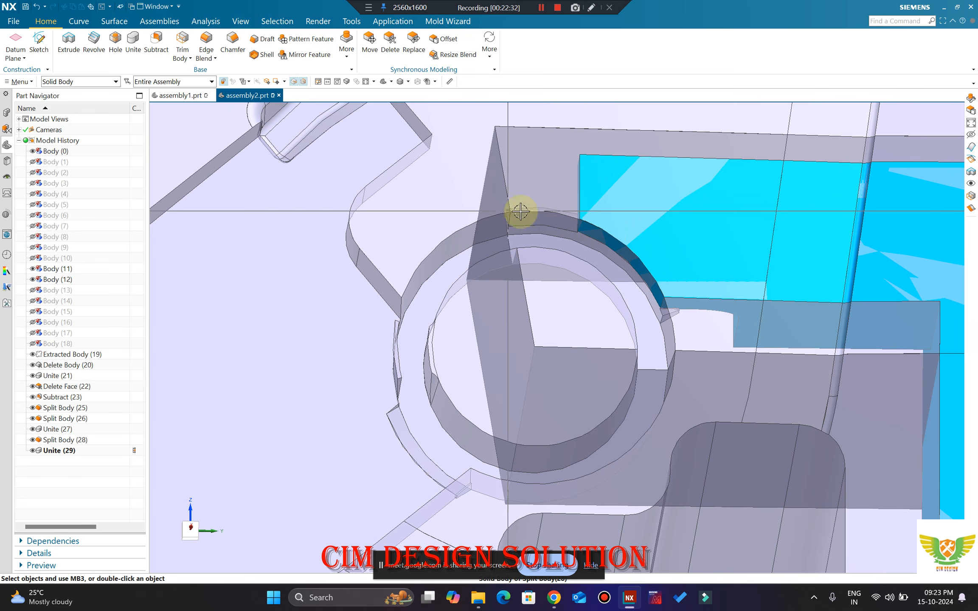
{"action": "scroll", "coordinate": [520, 210], "scroll_direction": "down", "scroll_amount": 3}
{"action": "middle_click_drag", "start_coordinate": [520, 211], "coordinate": [633, 245]}
{"action": "scroll", "coordinate": [607, 236], "scroll_direction": "down", "scroll_amount": 3}
{"action": "scroll", "coordinate": [641, 227], "scroll_direction": "up", "scroll_amount": 3}
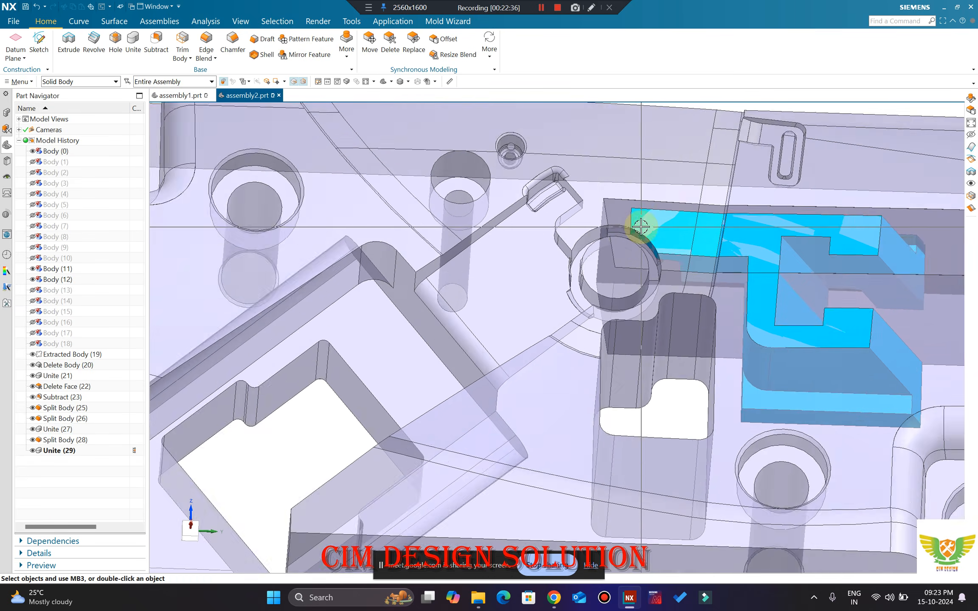
{"action": "scroll", "coordinate": [627, 203], "scroll_direction": "up", "scroll_amount": 1}
{"action": "scroll", "coordinate": [550, 236], "scroll_direction": "down", "scroll_amount": 4}
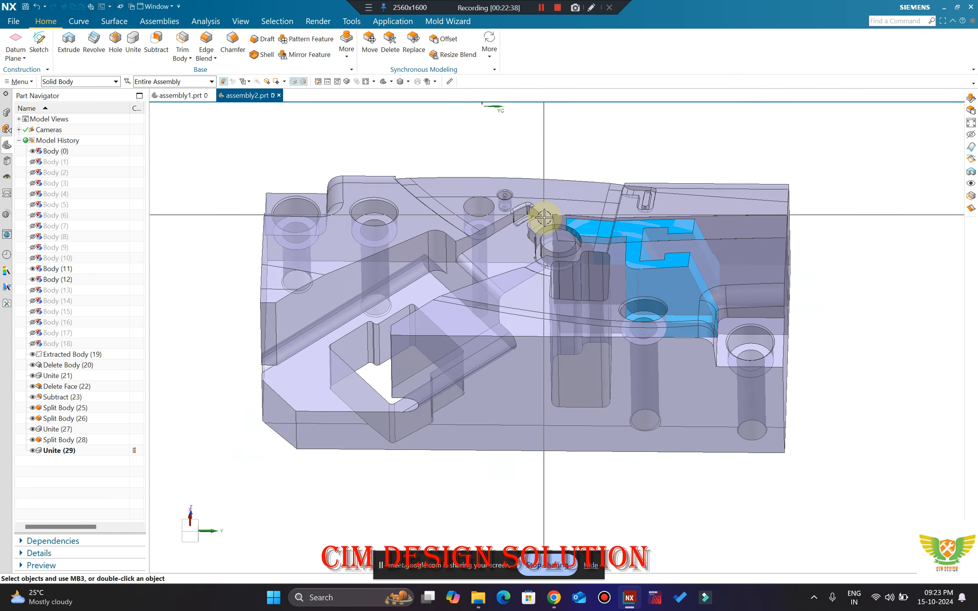
Step: View the area beside the curved core in assembly1.prt, and return to assembly2.prt
{"action": "left_click", "coordinate": [180, 96]}
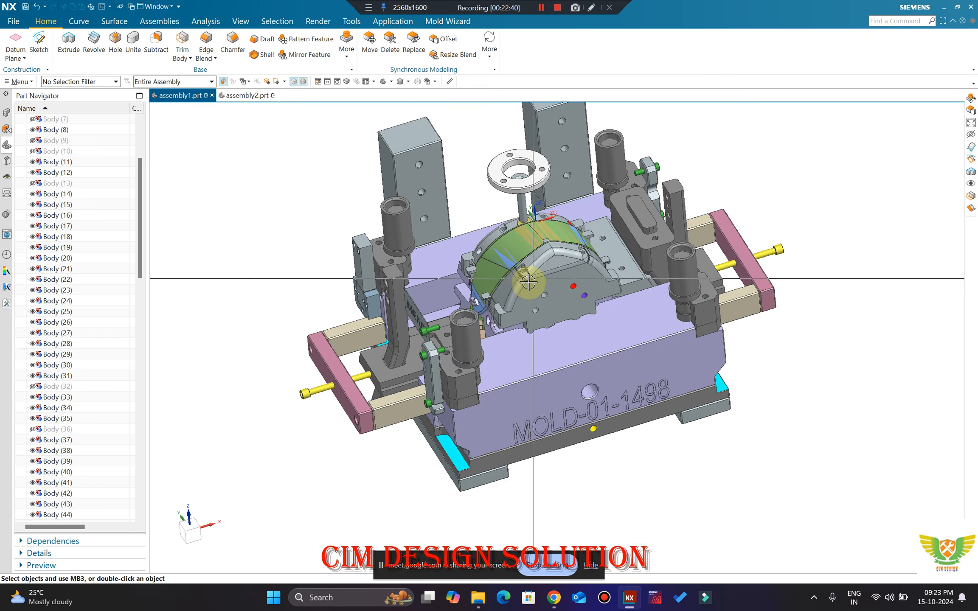
{"action": "scroll", "coordinate": [529, 282], "scroll_direction": "up", "scroll_amount": 6}
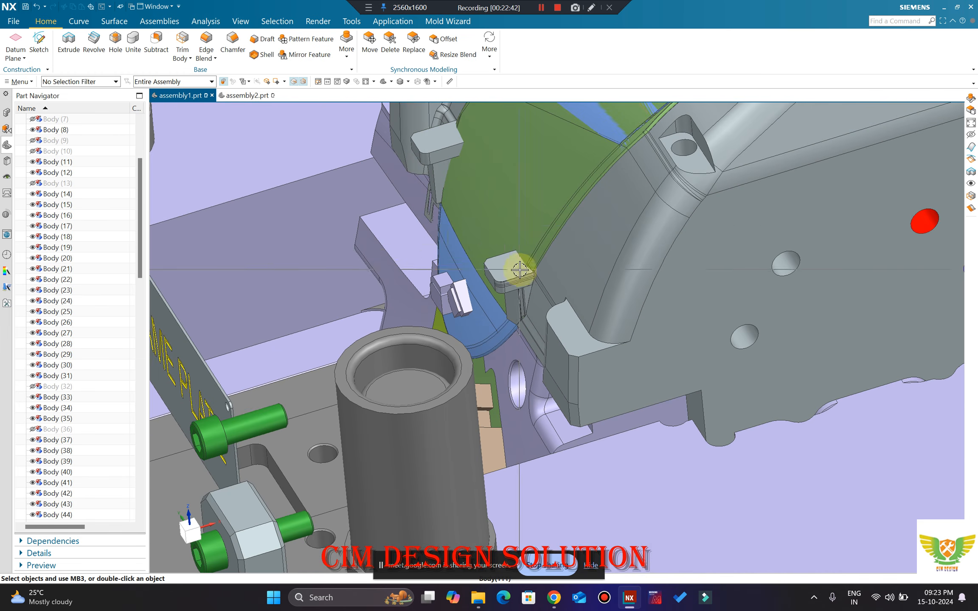
{"action": "scroll", "coordinate": [520, 270], "scroll_direction": "down", "scroll_amount": 6}
{"action": "left_click", "coordinate": [237, 96]}
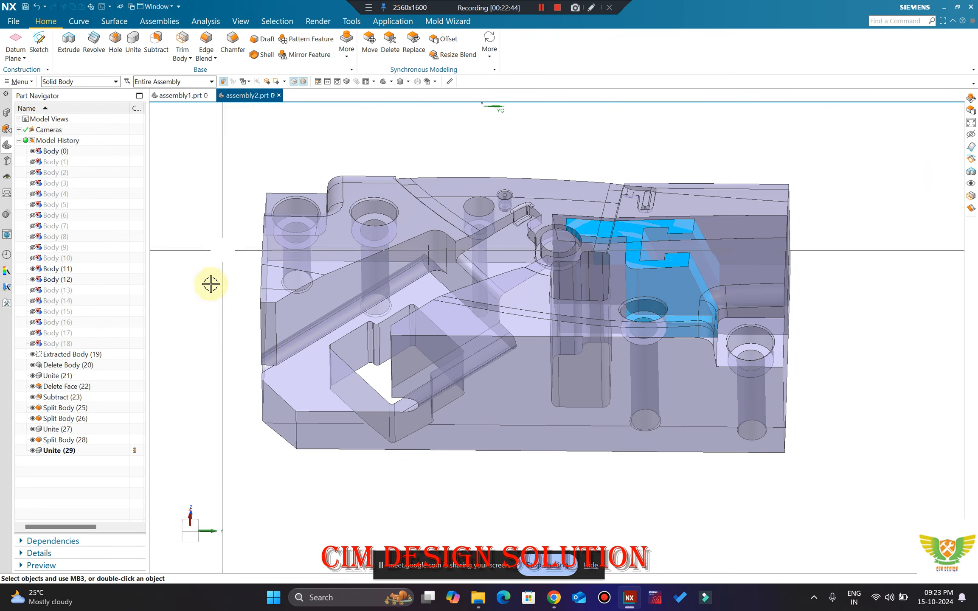
Step: Hide the extracted body beside the ring recess to leave only the core pieces displayed
{"action": "scroll", "coordinate": [496, 307], "scroll_direction": "down", "scroll_amount": 2}
{"action": "scroll", "coordinate": [543, 265], "scroll_direction": "up", "scroll_amount": 5}
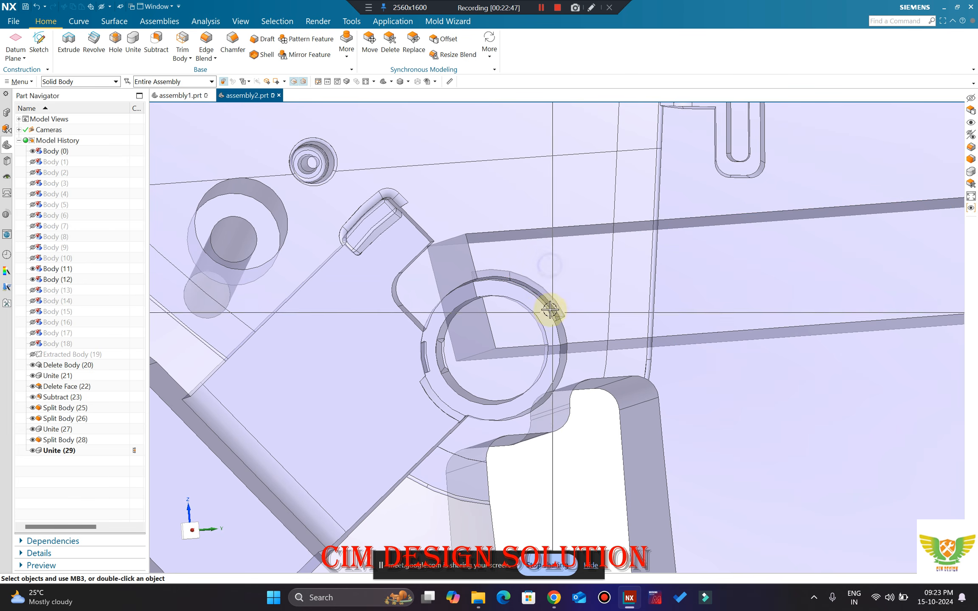
{"action": "middle_click_drag", "start_coordinate": [549, 310], "coordinate": [528, 344]}
{"action": "scroll", "coordinate": [590, 246], "scroll_direction": "down", "scroll_amount": 2}
{"action": "scroll", "coordinate": [545, 356], "scroll_direction": "down", "scroll_amount": 1}
Step: Hide the main core body to view the undercut piece alone, and undo the hiding
{"action": "left_click", "coordinate": [529, 344]}
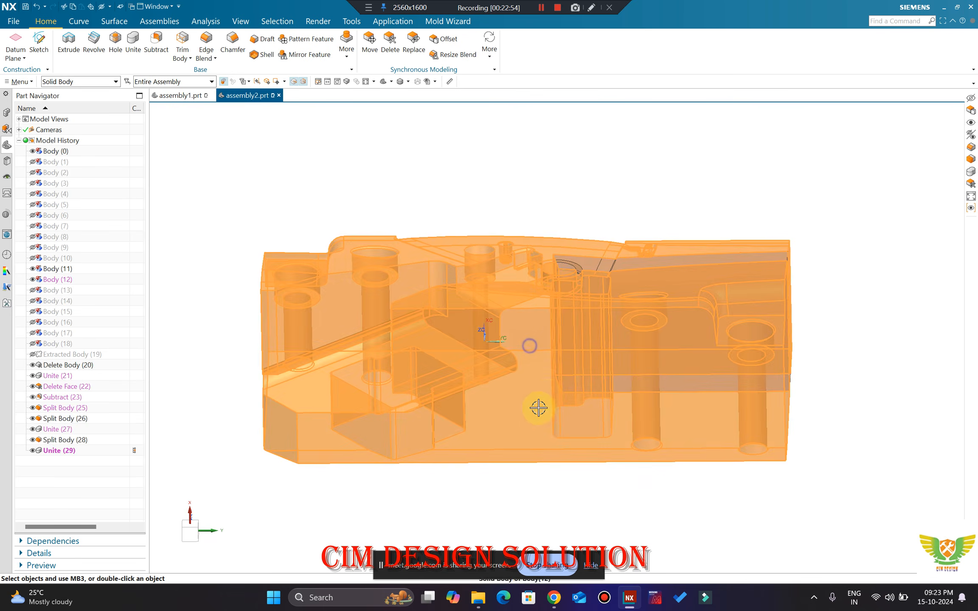
{"action": "key", "text": "ctrl+b"}
{"action": "middle_click_drag", "start_coordinate": [539, 408], "coordinate": [549, 344]}
{"action": "key", "text": "ctrl+z"}
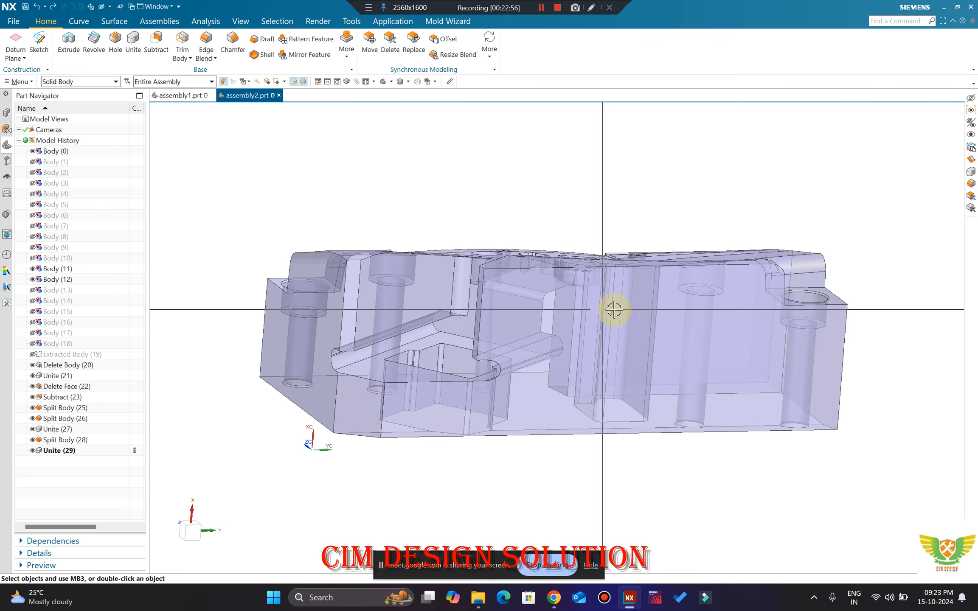
Step: Split the undercut piece inside the core with a plane offset below the step face around the corner screw hole
{"action": "middle_click_drag", "start_coordinate": [614, 310], "coordinate": [584, 353]}
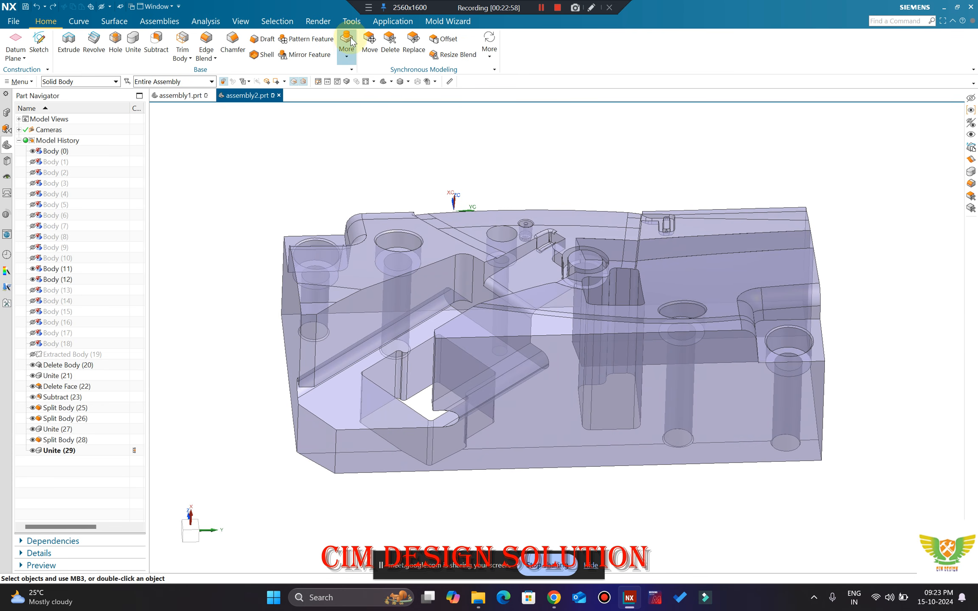
{"action": "left_click", "coordinate": [339, 58]}
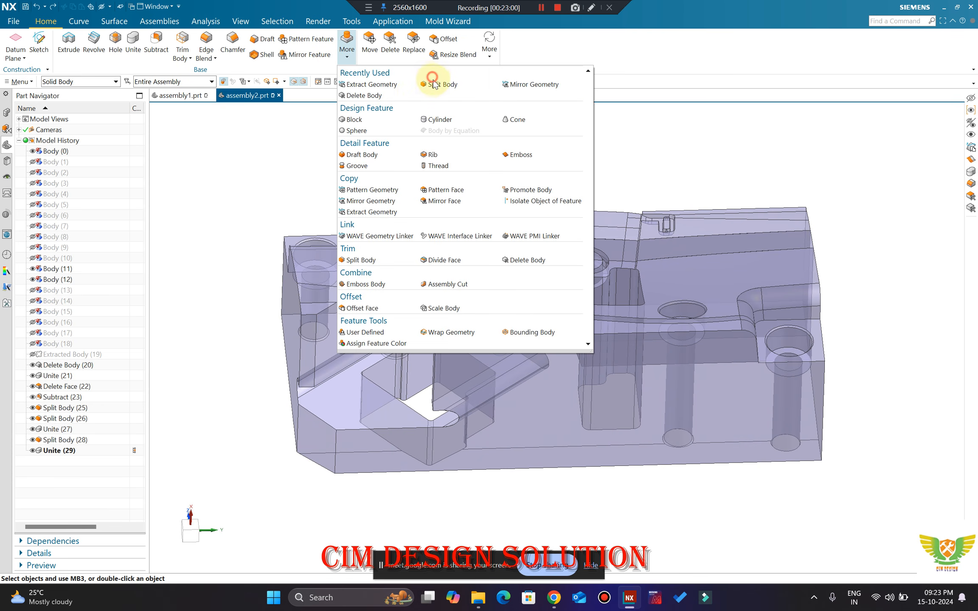
{"action": "left_click", "coordinate": [433, 84]}
{"action": "left_click", "coordinate": [228, 189]}
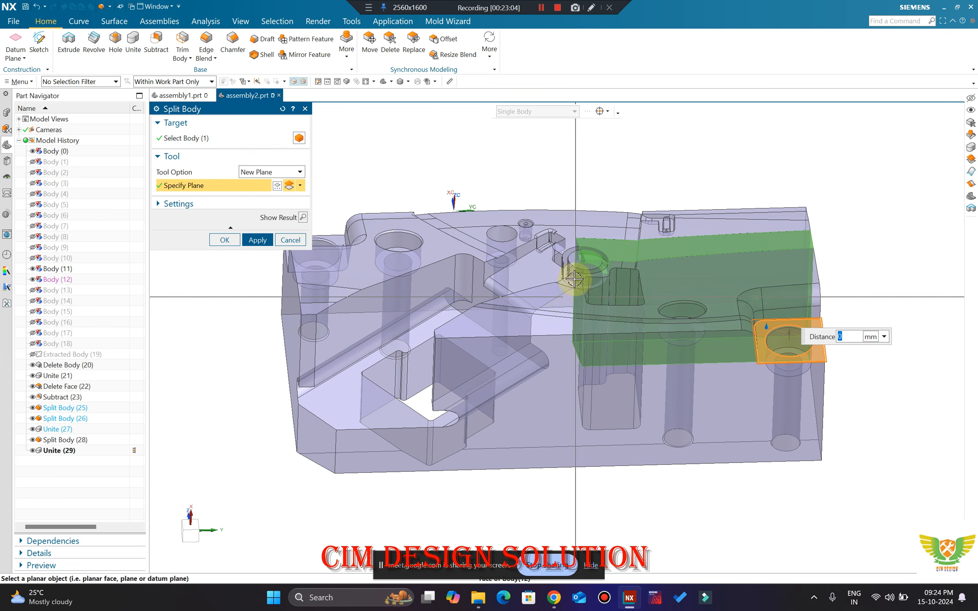
{"action": "middle_click_drag", "start_coordinate": [574, 279], "coordinate": [567, 256]}
{"action": "scroll", "coordinate": [792, 287], "scroll_direction": "up", "scroll_amount": 3}
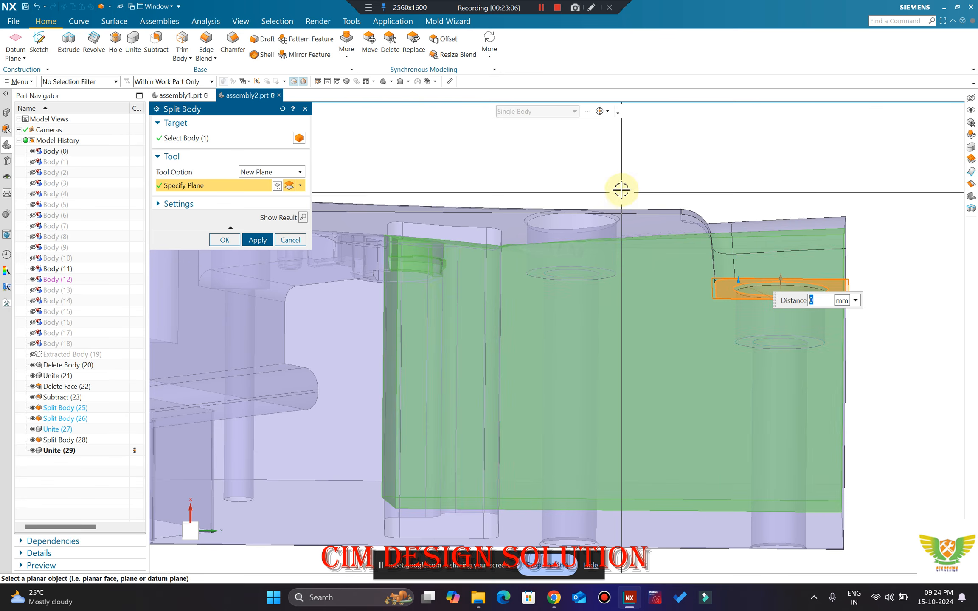
{"action": "mouse_move", "coordinate": [621, 191]}
{"action": "middle_mouse_down"}
{"action": "mouse_move", "coordinate": [622, 179]}
{"action": "mouse_move", "coordinate": [624, 205]}
{"action": "middle_mouse_up"}
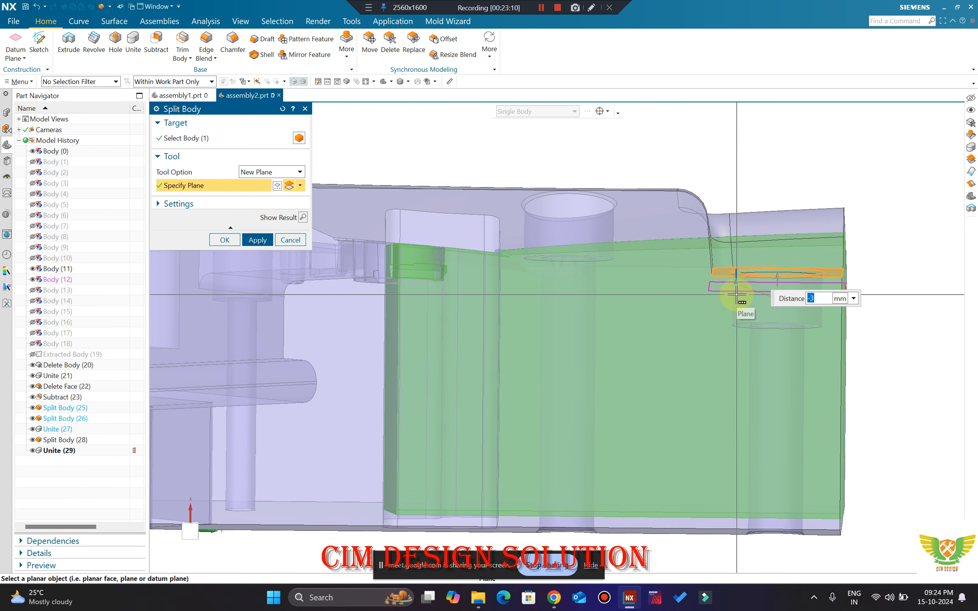
{"action": "key", "text": "Return"}
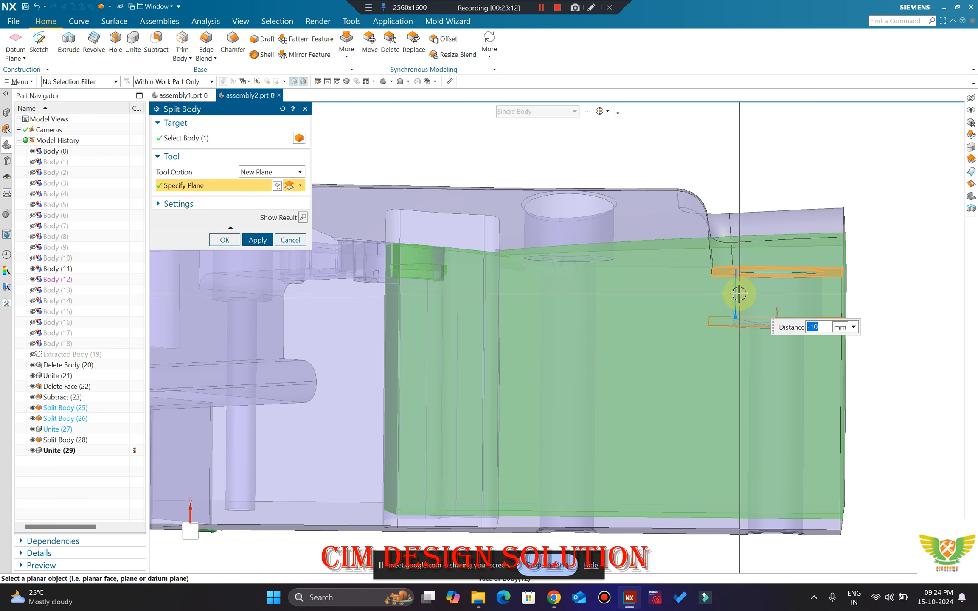
{"action": "scroll", "coordinate": [739, 293], "scroll_direction": "down", "scroll_amount": 1}
{"action": "middle_click", "coordinate": [717, 303]}
{"action": "key", "text": "Escape"}
Step: Hide the main core body to leave only the two split pieces of the undercut block displayed
{"action": "left_click", "coordinate": [389, 292]}
{"action": "key", "text": "ctrl+b"}
{"action": "middle_click_drag", "start_coordinate": [444, 364], "coordinate": [480, 368]}
{"action": "scroll", "coordinate": [510, 346], "scroll_direction": "up", "scroll_amount": 1}
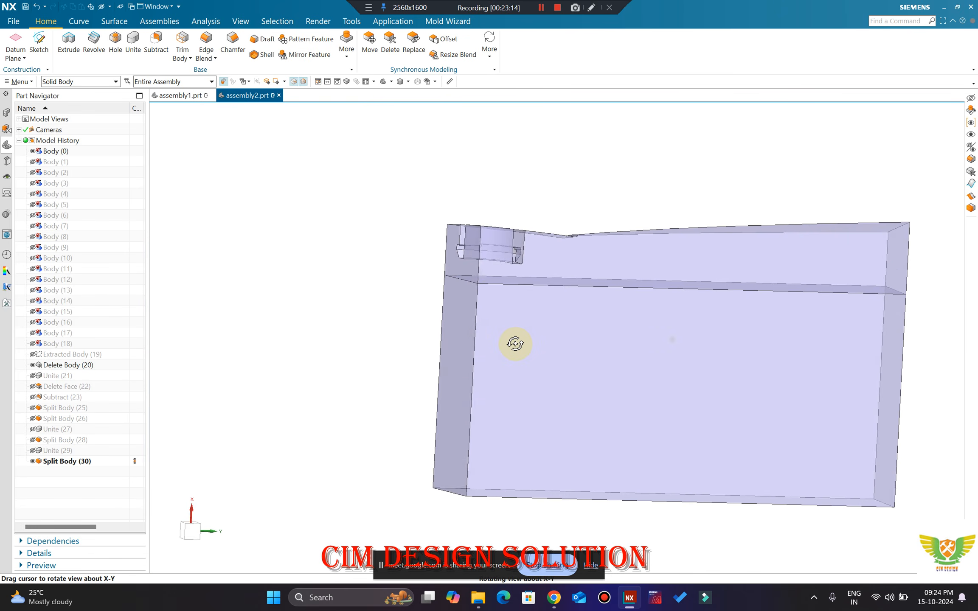
{"action": "key", "text": "ctrl+z"}
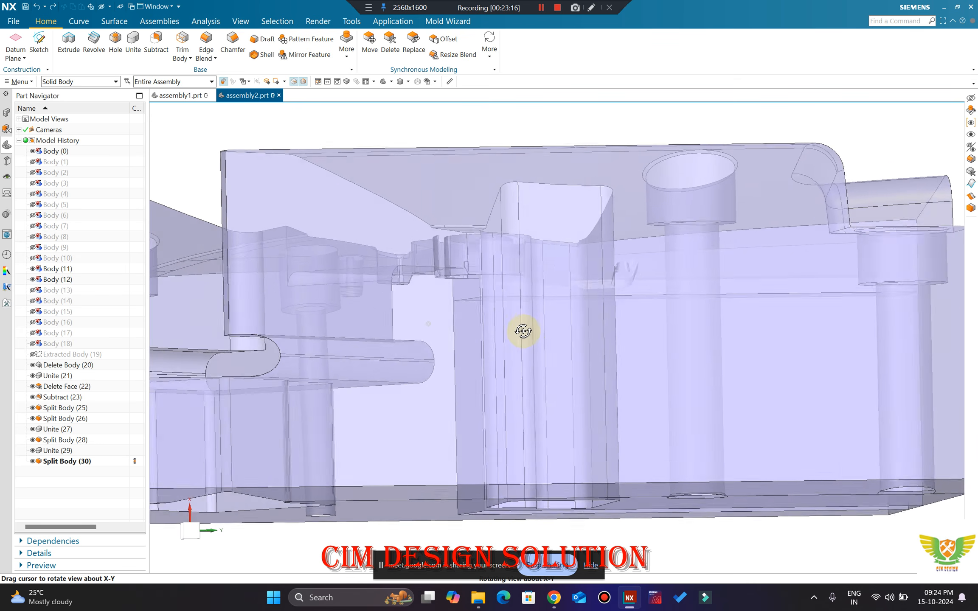
{"action": "middle_click_drag", "start_coordinate": [523, 331], "coordinate": [524, 356]}
{"action": "key", "text": "ctrl+y"}
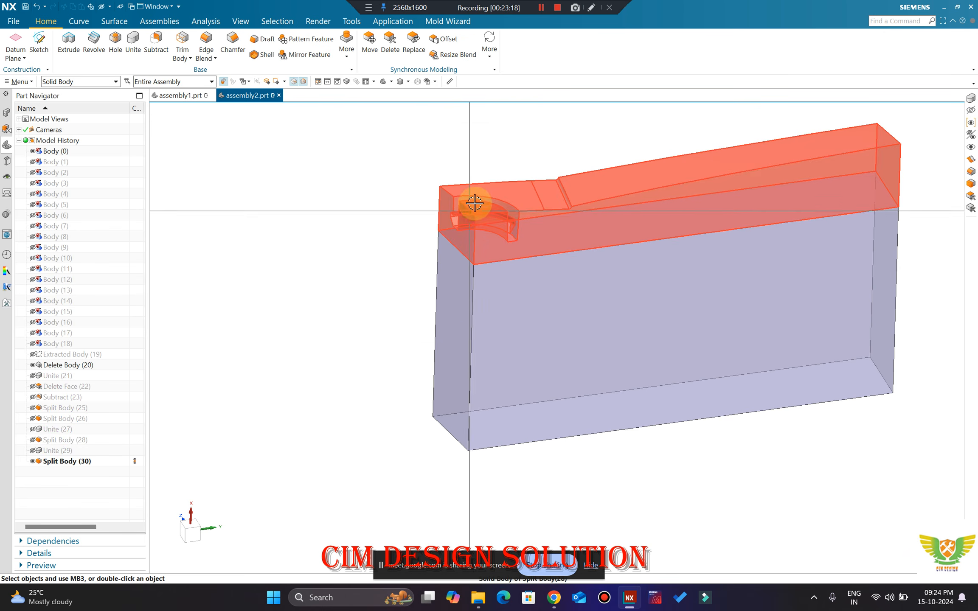
{"action": "scroll", "coordinate": [474, 204], "scroll_direction": "up", "scroll_amount": 3}
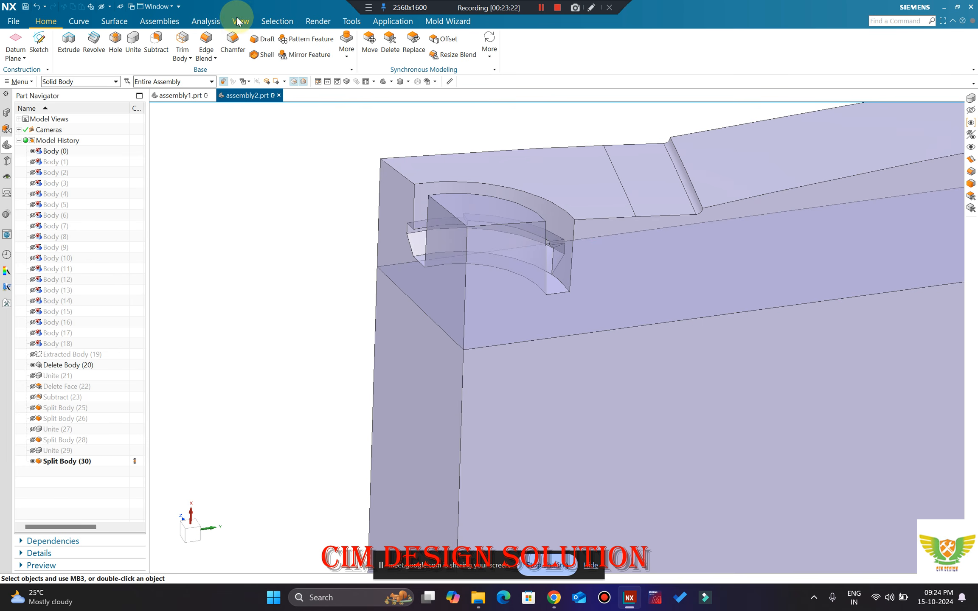
Step: Measure the height of the upper split piece between its two outer corner points, projected along the vertical direction
{"action": "left_click", "coordinate": [197, 22]}
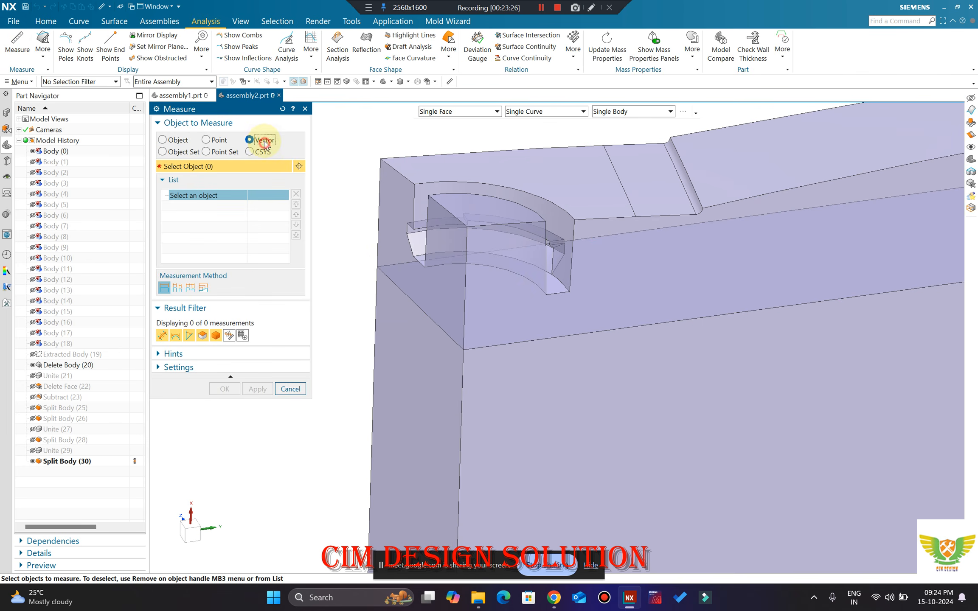
{"action": "left_click", "coordinate": [554, 319]}
{"action": "scroll", "coordinate": [467, 226], "scroll_direction": "down", "scroll_amount": 1}
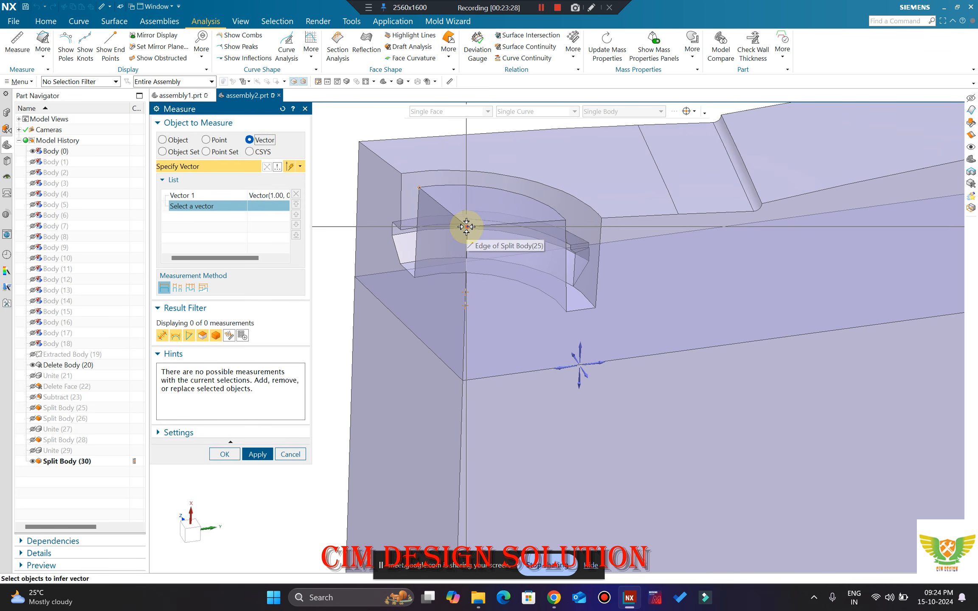
{"action": "left_click", "coordinate": [465, 379]}
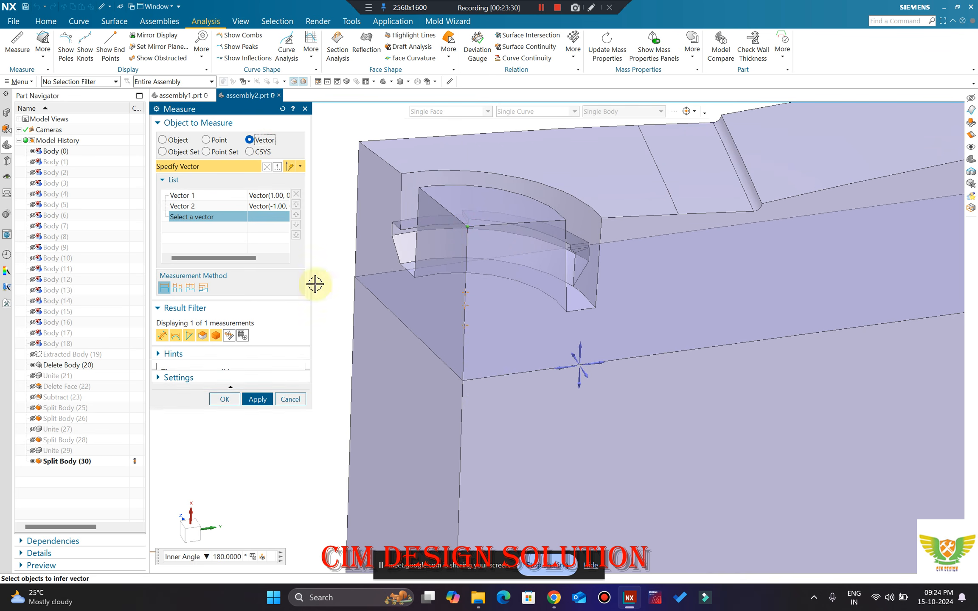
{"action": "left_click", "coordinate": [220, 214]}
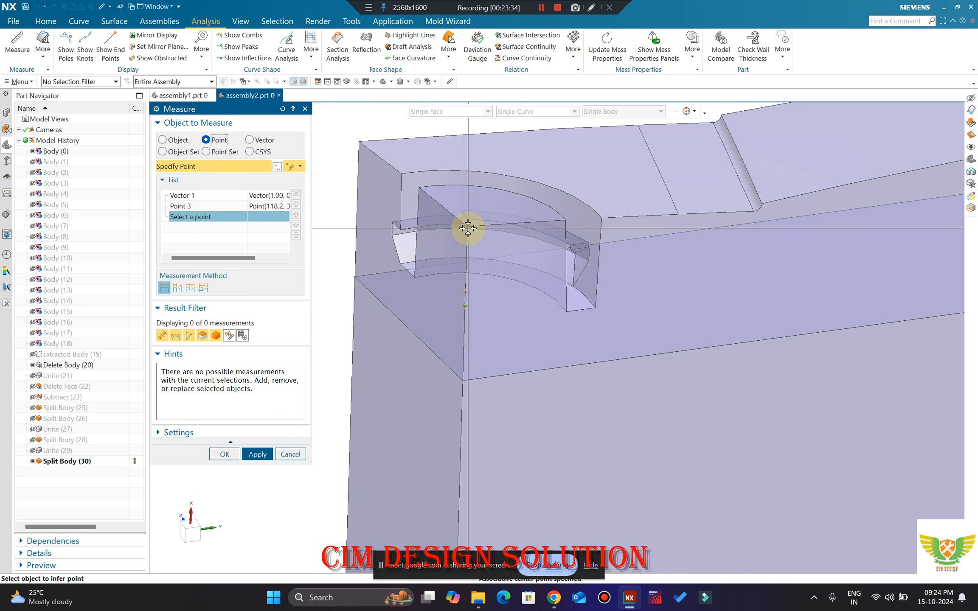
{"action": "right_click", "coordinate": [214, 205]}
{"action": "left_click", "coordinate": [230, 212]}
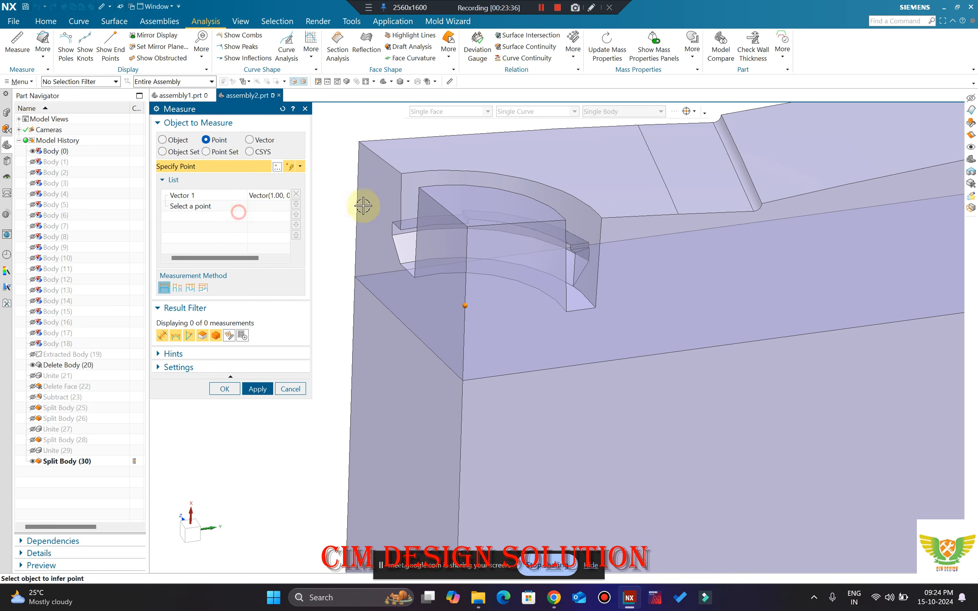
{"action": "left_click", "coordinate": [359, 142]}
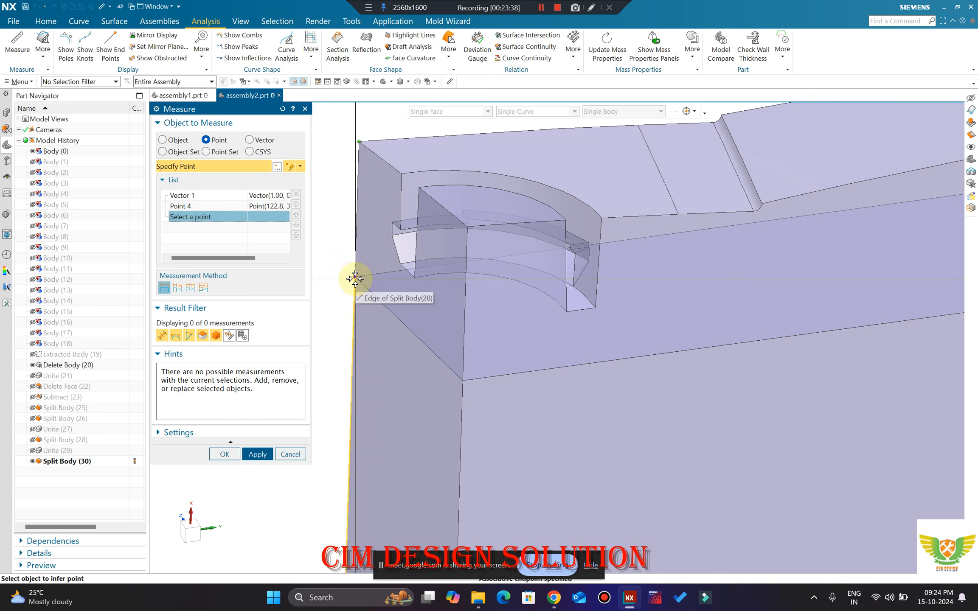
{"action": "left_click", "coordinate": [355, 279]}
{"action": "middle_click", "coordinate": [513, 216]}
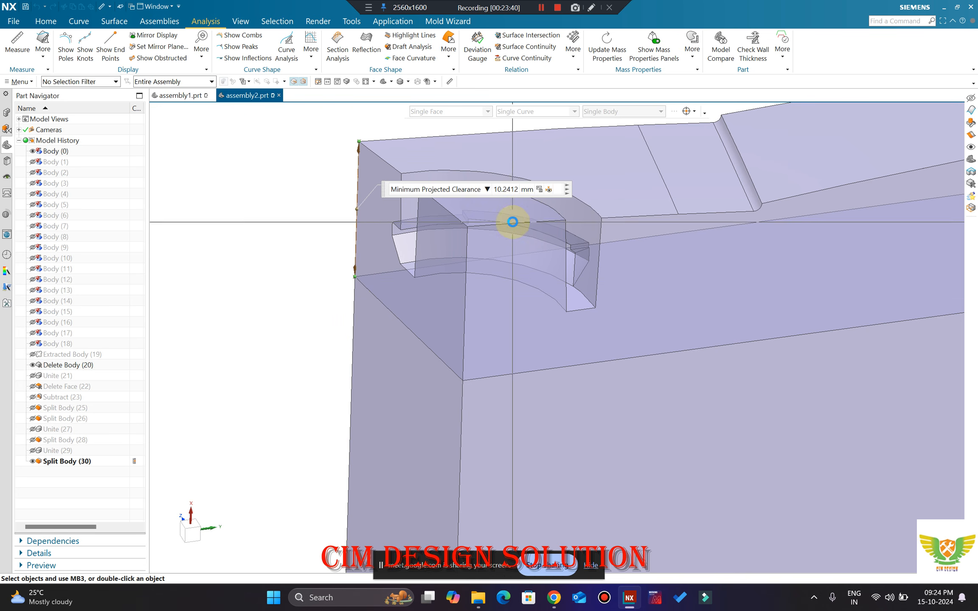
Step: Show the blue moulded part over the split pieces and examine its overlap with the upper piece
{"action": "scroll", "coordinate": [511, 247], "scroll_direction": "down", "scroll_amount": 5}
{"action": "scroll", "coordinate": [629, 323], "scroll_direction": "down", "scroll_amount": 4}
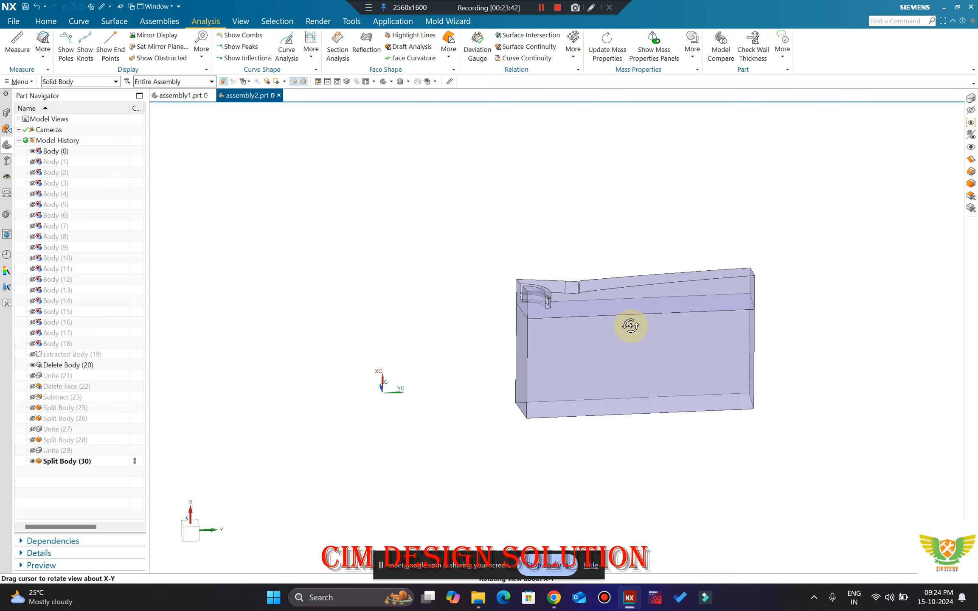
{"action": "key", "text": "ctrl+shift+k"}
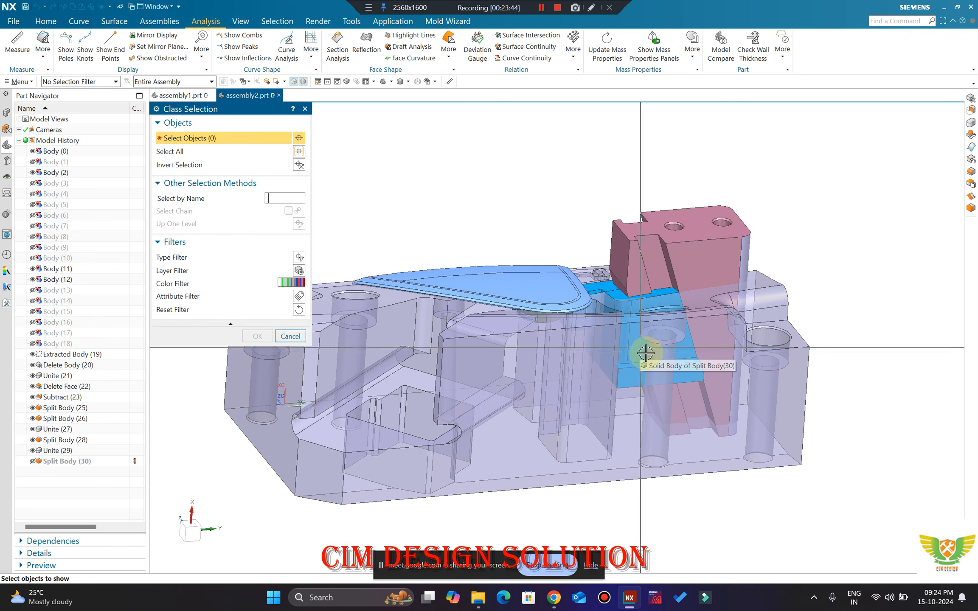
{"action": "middle_click_drag", "start_coordinate": [633, 367], "coordinate": [611, 270]}
{"action": "middle_click", "coordinate": [572, 273]}
{"action": "scroll", "coordinate": [615, 301], "scroll_direction": "up", "scroll_amount": 3}
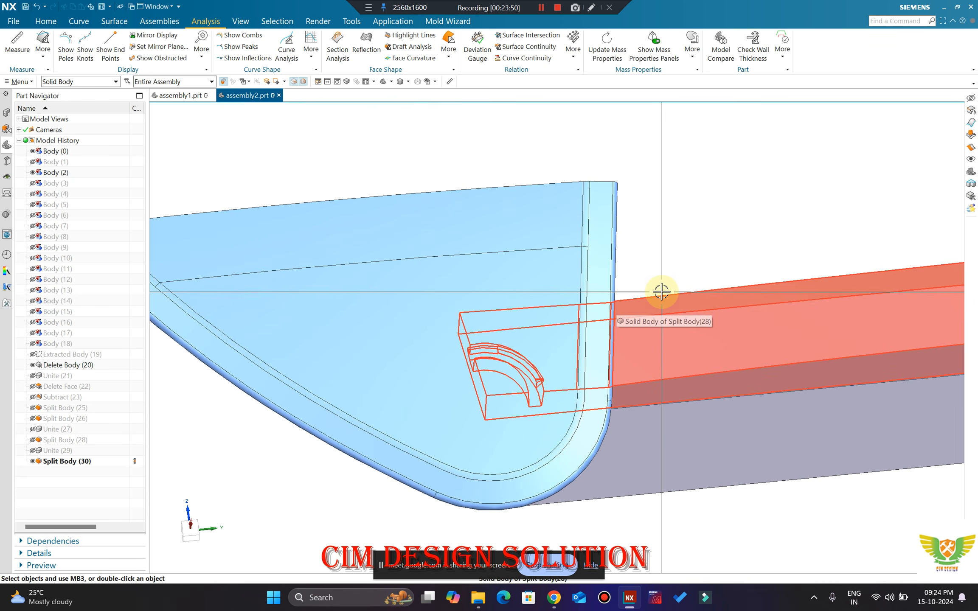
{"action": "middle_click_drag", "start_coordinate": [683, 363], "coordinate": [637, 229]}
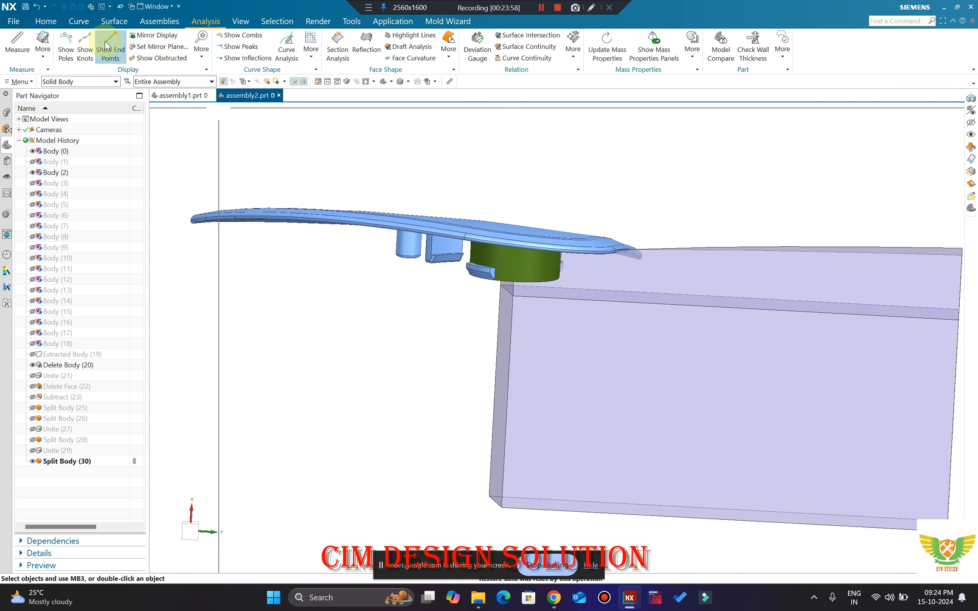
Step: Split the upper piece crosswise with a plane offset from its end face at the ring recess
{"action": "left_click", "coordinate": [45, 20]}
{"action": "left_click", "coordinate": [346, 46]}
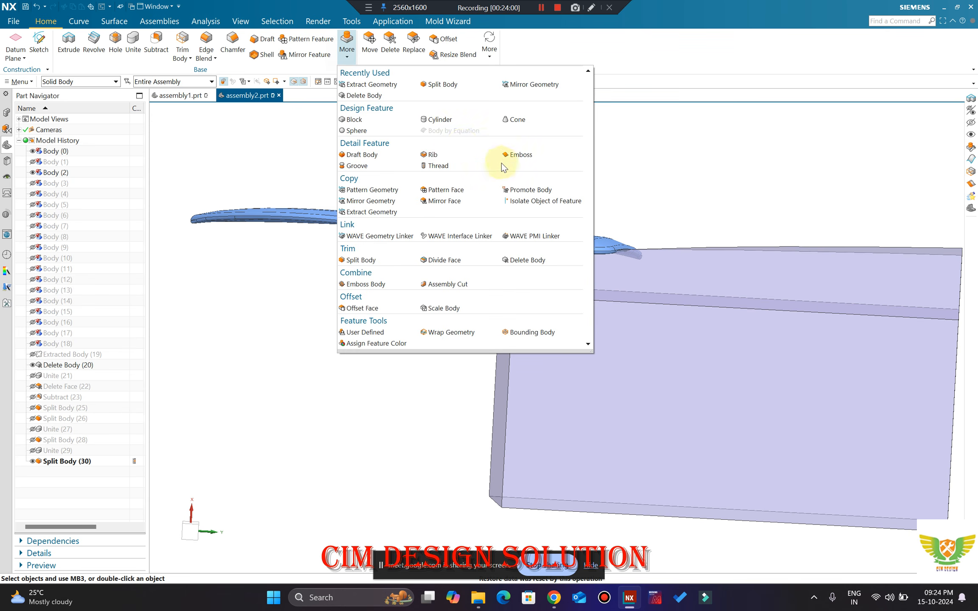
{"action": "left_click", "coordinate": [448, 90]}
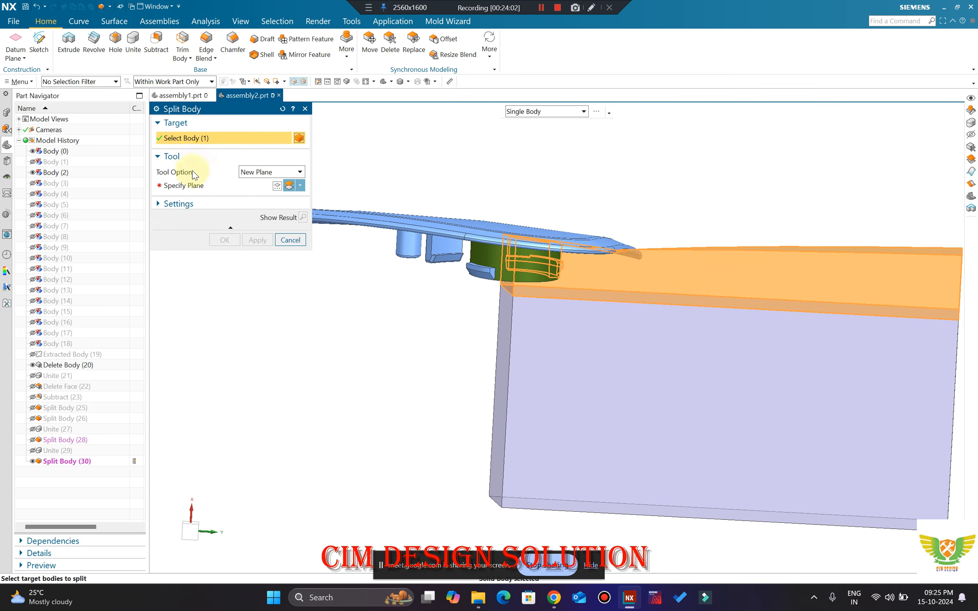
{"action": "left_click", "coordinate": [207, 185]}
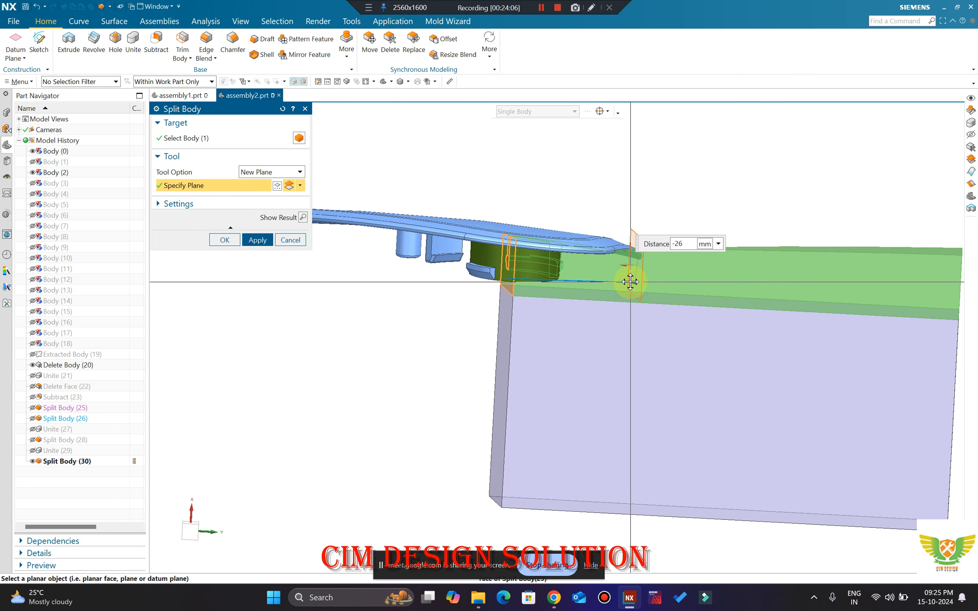
{"action": "middle_click_drag", "start_coordinate": [666, 169], "coordinate": [663, 229]}
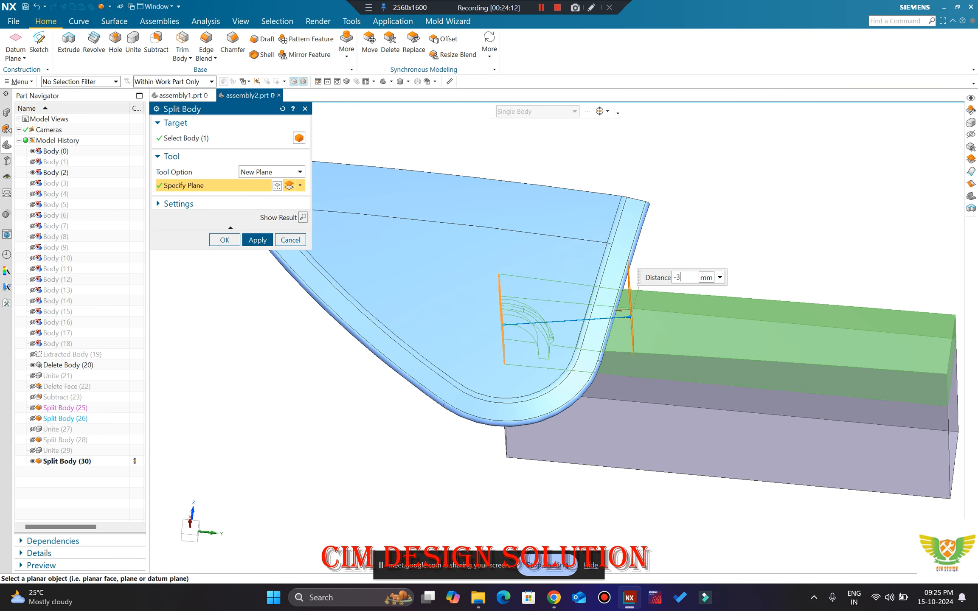
{"action": "middle_click", "coordinate": [650, 290]}
{"action": "middle_click_drag", "start_coordinate": [650, 291], "coordinate": [641, 218]}
{"action": "key", "text": "Escape"}
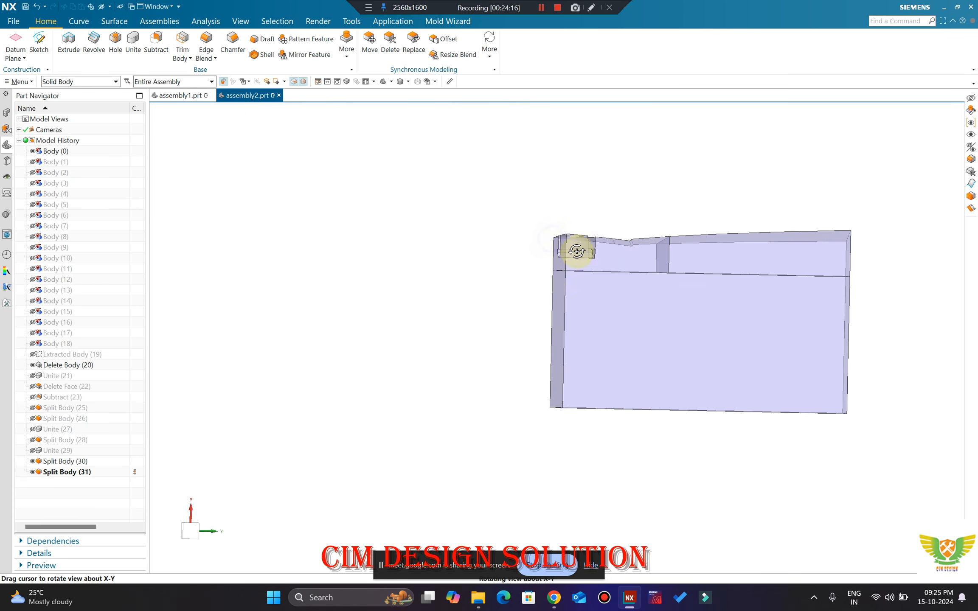
Step: Edit the last Split Body feature so the same plane also cuts the lower block
{"action": "scroll", "coordinate": [578, 253], "scroll_direction": "up", "scroll_amount": 4}
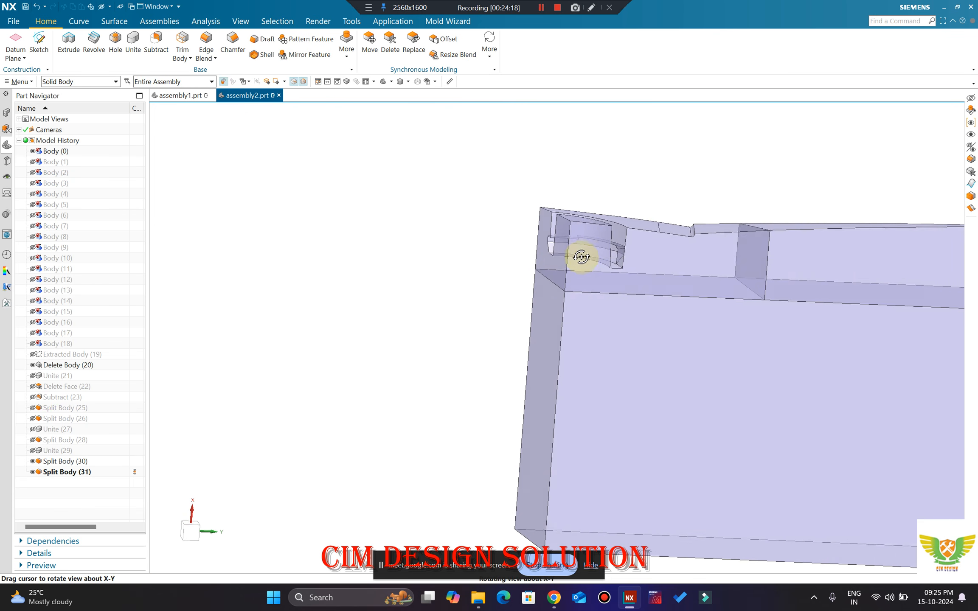
{"action": "middle_click_drag", "start_coordinate": [581, 256], "coordinate": [707, 273]}
{"action": "scroll", "coordinate": [717, 273], "scroll_direction": "down", "scroll_amount": 3}
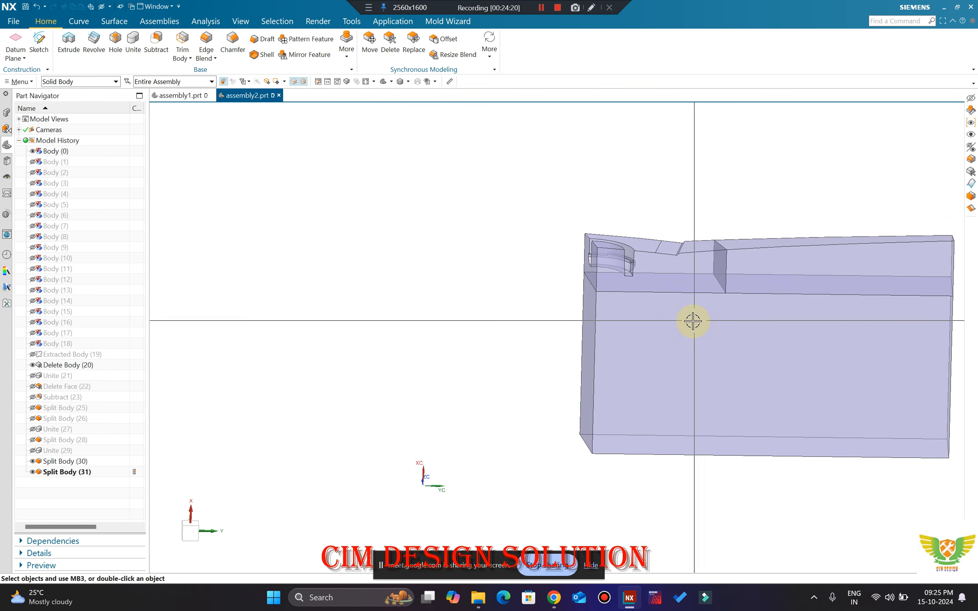
{"action": "double_click", "coordinate": [61, 472]}
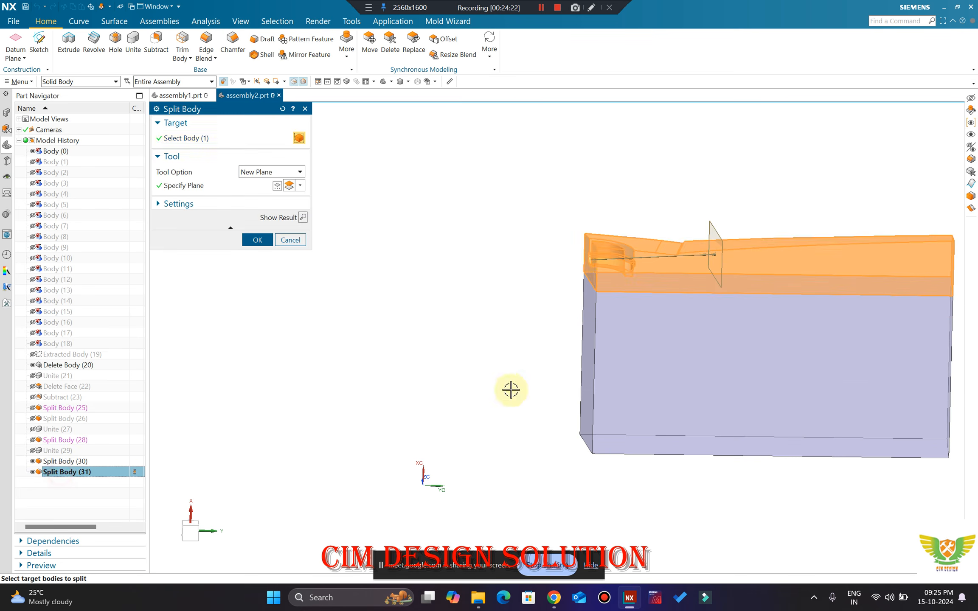
{"action": "middle_click", "coordinate": [472, 293]}
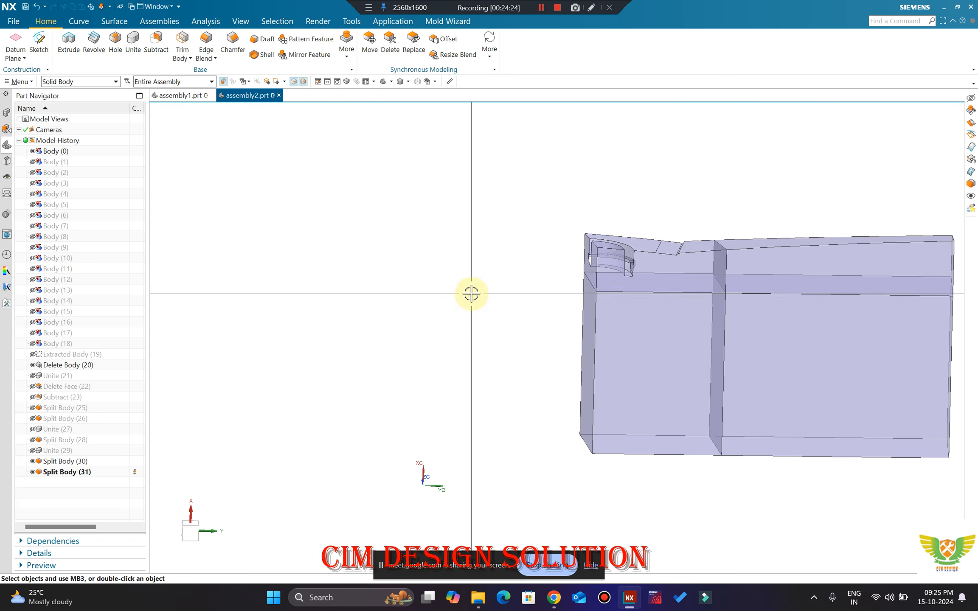
{"action": "middle_click_drag", "start_coordinate": [472, 292], "coordinate": [532, 254]}
Step: Show the main core body again around the split pieces
{"action": "key", "text": "ctrl+shift+k"}
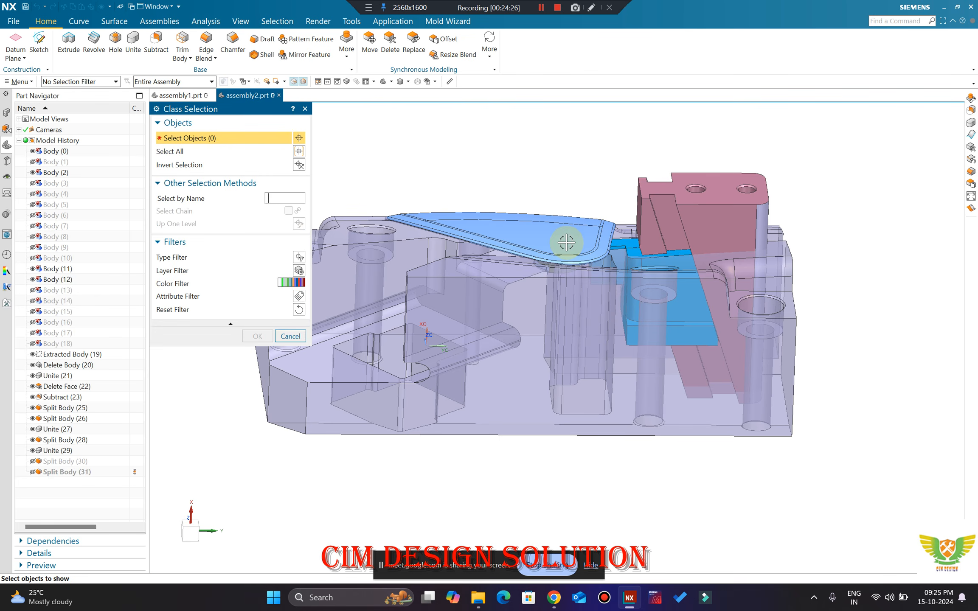
{"action": "left_click", "coordinate": [545, 307]}
{"action": "middle_click", "coordinate": [546, 307]}
{"action": "scroll", "coordinate": [662, 285], "scroll_direction": "up", "scroll_amount": 1}
{"action": "middle_click_drag", "start_coordinate": [667, 289], "coordinate": [656, 261]}
{"action": "scroll", "coordinate": [637, 260], "scroll_direction": "up", "scroll_amount": 2}
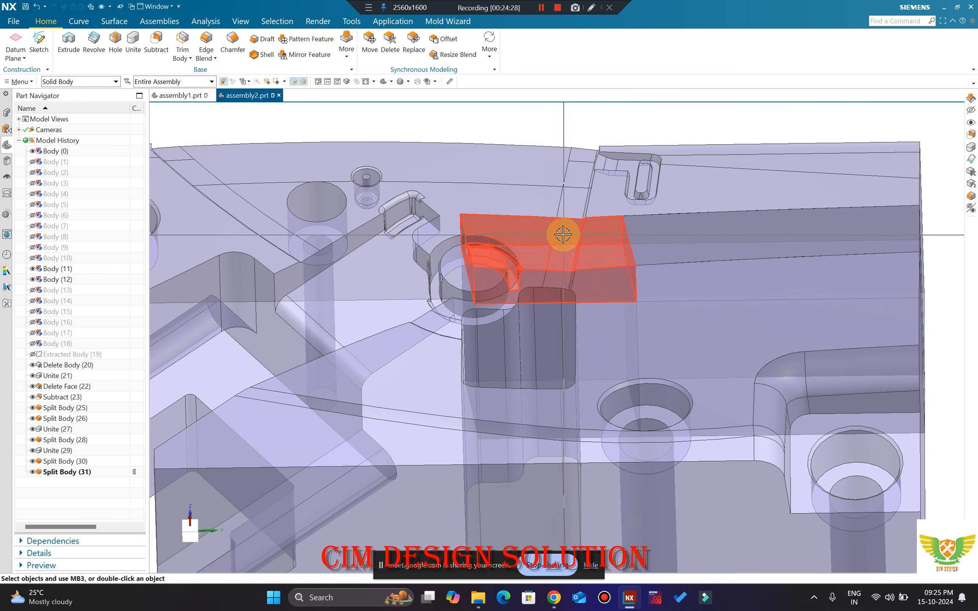
Step: Unite the main core body with the lower split piece beneath the ring recess insert
{"action": "middle_click_drag", "start_coordinate": [520, 257], "coordinate": [504, 295]}
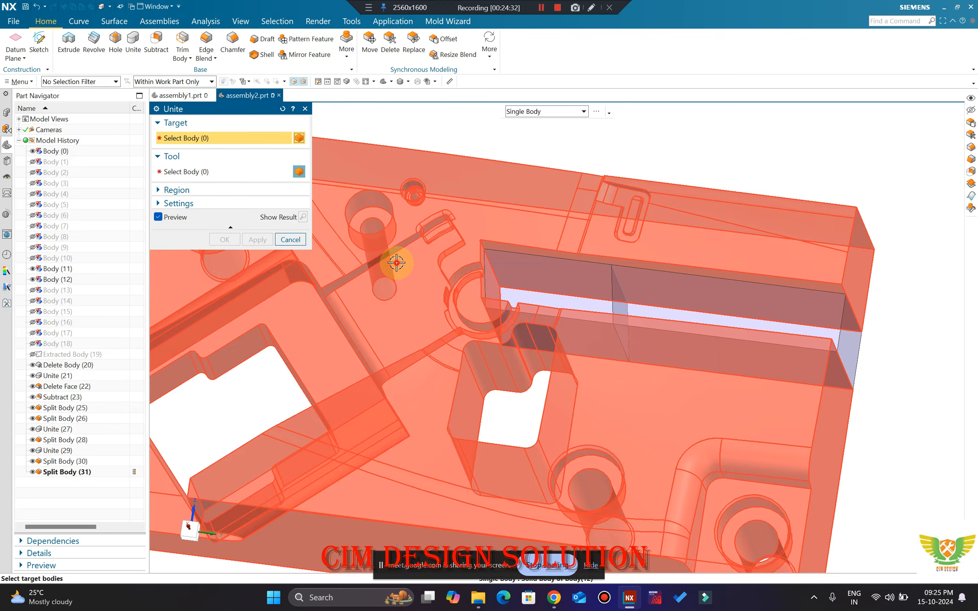
{"action": "left_click", "coordinate": [551, 261]}
{"action": "middle_click", "coordinate": [459, 281]}
{"action": "middle_click_drag", "start_coordinate": [456, 279], "coordinate": [522, 279]}
{"action": "scroll", "coordinate": [521, 279], "scroll_direction": "up", "scroll_amount": 5}
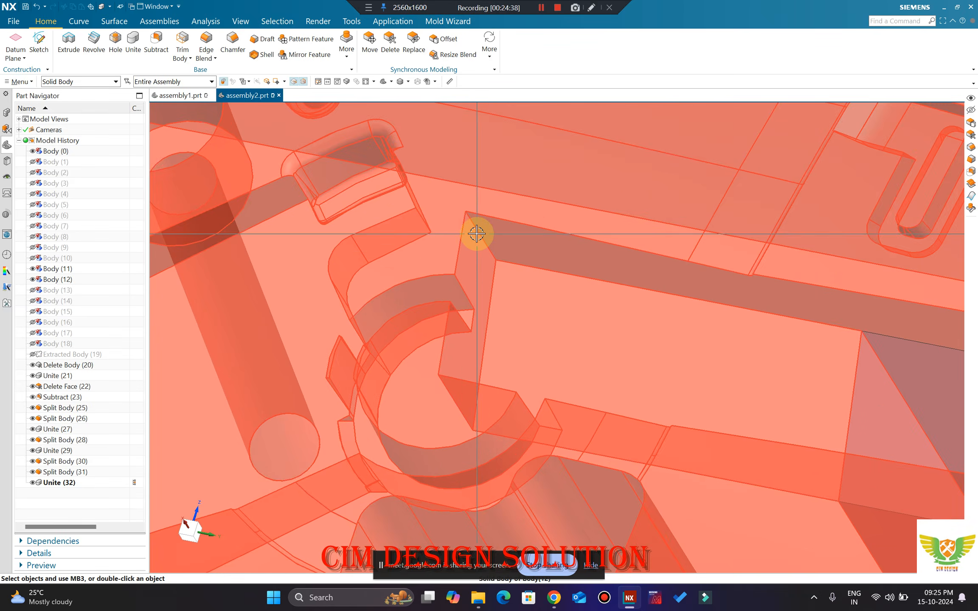
{"action": "scroll", "coordinate": [449, 206], "scroll_direction": "down", "scroll_amount": 3}
{"action": "key", "text": "F8"}
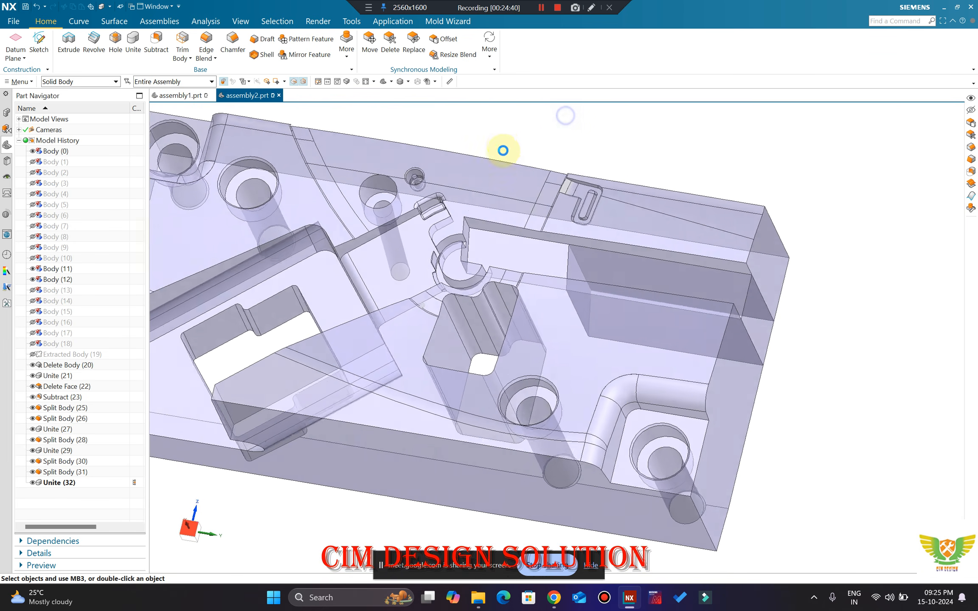
Step: Round the pocket's corner edge beside the ring recess on the main core body with a 1.5 mm edge blend
{"action": "scroll", "coordinate": [466, 219], "scroll_direction": "up", "scroll_amount": 5}
{"action": "middle_click_drag", "start_coordinate": [463, 247], "coordinate": [521, 261]}
{"action": "scroll", "coordinate": [486, 219], "scroll_direction": "up", "scroll_amount": 3}
{"action": "scroll", "coordinate": [487, 219], "scroll_direction": "down", "scroll_amount": 3}
{"action": "scroll", "coordinate": [487, 227], "scroll_direction": "up", "scroll_amount": 5}
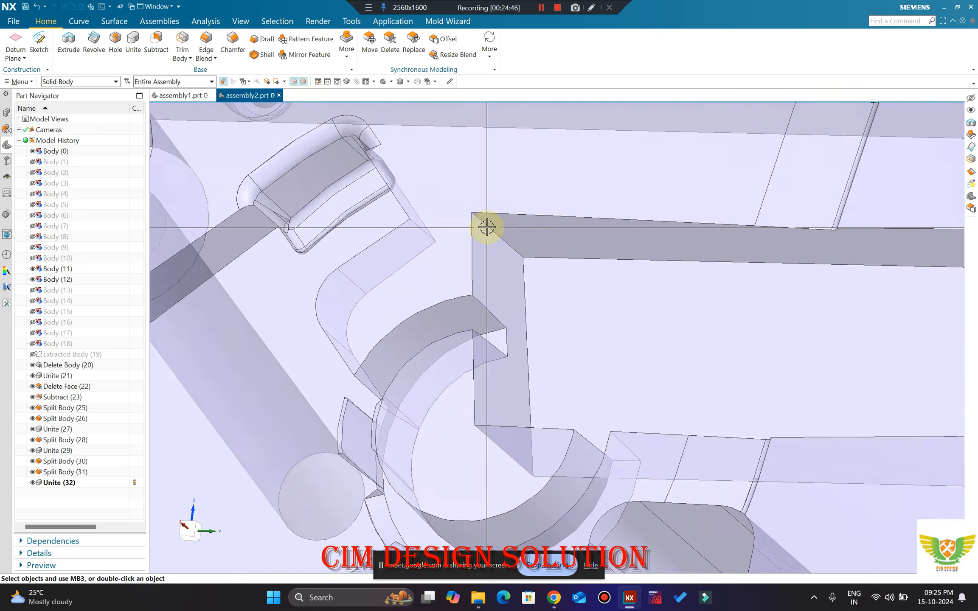
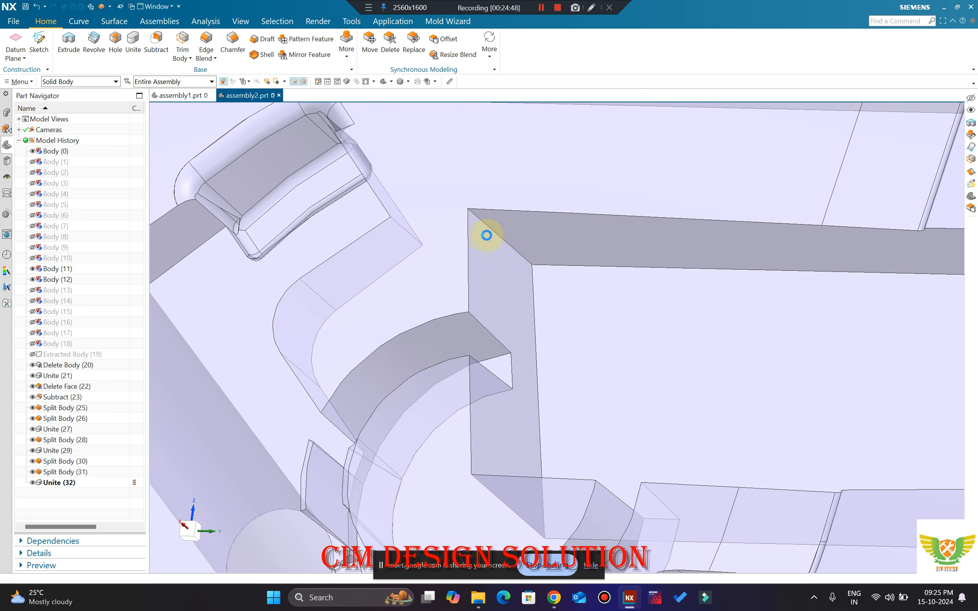
{"action": "left_click", "coordinate": [493, 230]}
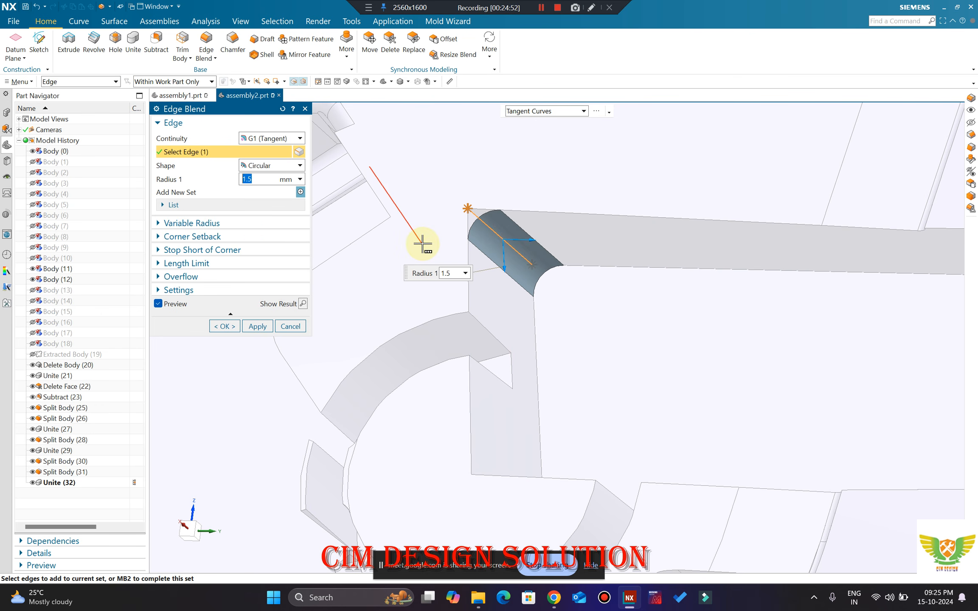
{"action": "left_click", "coordinate": [225, 326]}
{"action": "scroll", "coordinate": [500, 288], "scroll_direction": "down", "scroll_amount": 3}
{"action": "middle_click_drag", "start_coordinate": [500, 289], "coordinate": [603, 255]}
{"action": "scroll", "coordinate": [605, 218], "scroll_direction": "down", "scroll_amount": 3}
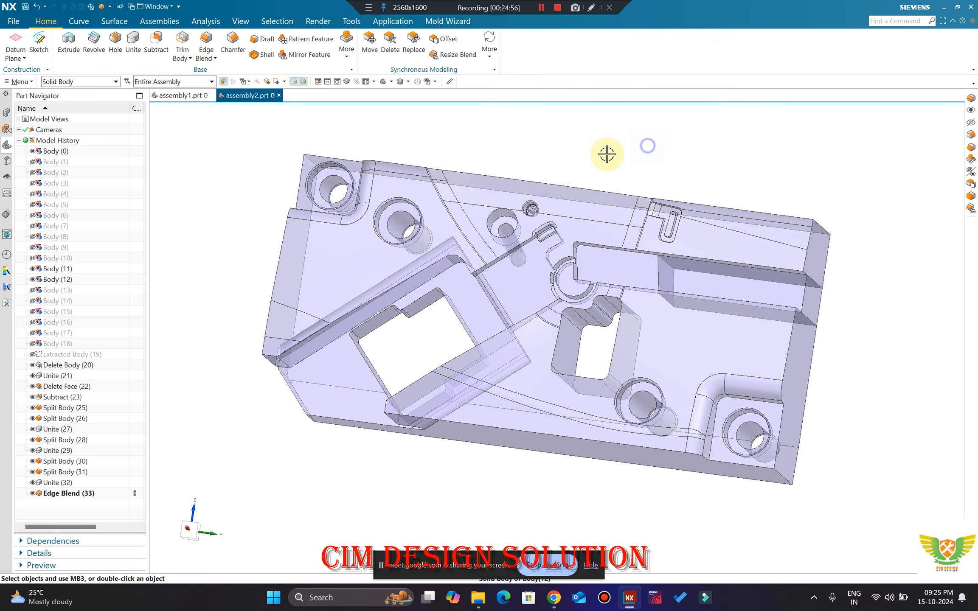
Step: Show the cyan slider body over the core from the front to compare its position with the pocket, and hide it again
{"action": "key", "text": "F8"}
{"action": "key", "text": "ctrl+shift+k"}
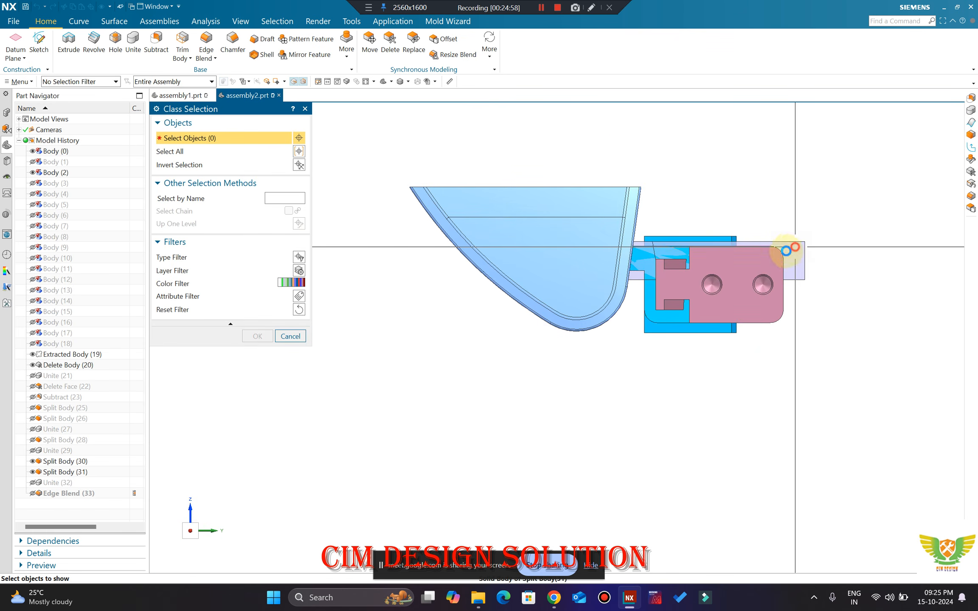
{"action": "middle_click", "coordinate": [619, 242]}
{"action": "scroll", "coordinate": [533, 237], "scroll_direction": "up", "scroll_amount": 3}
{"action": "left_click", "coordinate": [524, 214]}
{"action": "key", "text": "ctrl+b"}
{"action": "middle_click_drag", "start_coordinate": [563, 251], "coordinate": [681, 233]}
{"action": "scroll", "coordinate": [737, 242], "scroll_direction": "up", "scroll_amount": 3}
{"action": "scroll", "coordinate": [725, 290], "scroll_direction": "down", "scroll_amount": 1}
{"action": "middle_click_drag", "start_coordinate": [724, 291], "coordinate": [651, 188]}
Step: Show the hidden split block at the outer end of the pocket
{"action": "key", "text": "ctrl+shift+k"}
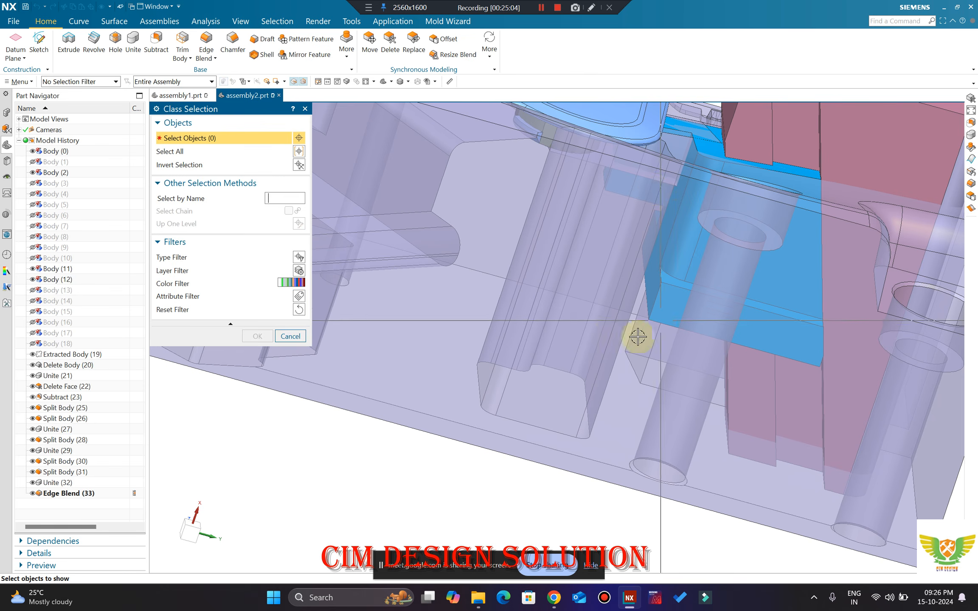
{"action": "left_click", "coordinate": [513, 324]}
{"action": "middle_click", "coordinate": [513, 323]}
{"action": "middle_click_drag", "start_coordinate": [546, 318], "coordinate": [511, 335]}
{"action": "scroll", "coordinate": [511, 331], "scroll_direction": "down", "scroll_amount": 3}
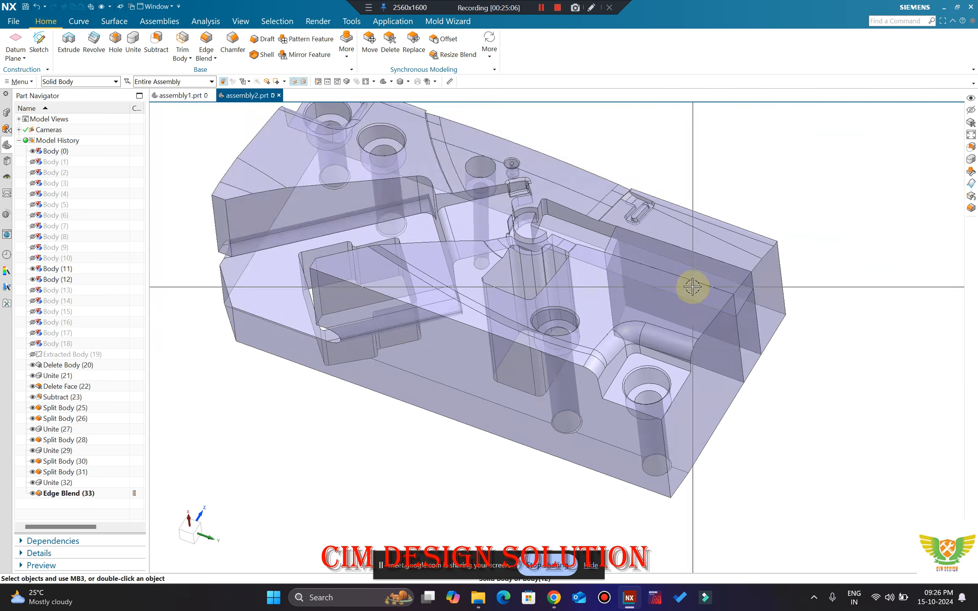
Step: Try to unite the main core body with the split block at the outer end of the pocket
{"action": "middle_click_drag", "start_coordinate": [693, 286], "coordinate": [701, 270]}
{"action": "left_click", "coordinate": [134, 40]}
{"action": "left_click", "coordinate": [572, 360]}
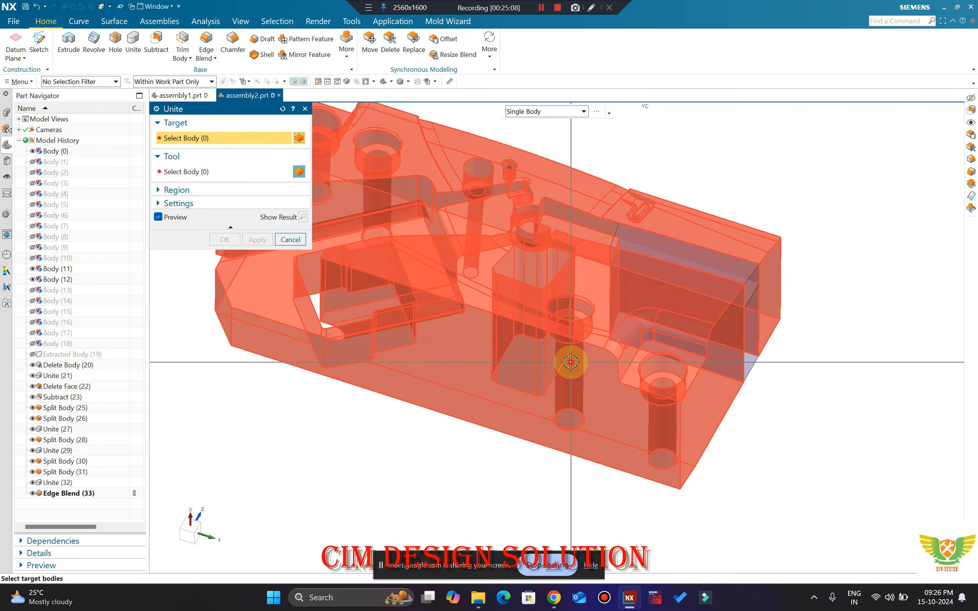
{"action": "left_click", "coordinate": [741, 335]}
{"action": "middle_click", "coordinate": [550, 349]}
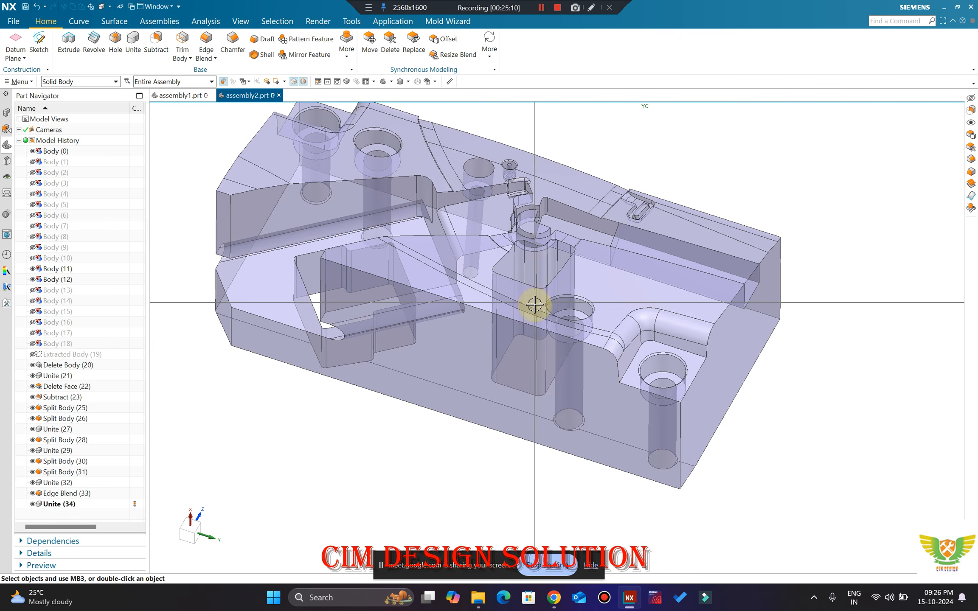
{"action": "middle_click_drag", "start_coordinate": [534, 304], "coordinate": [606, 276]}
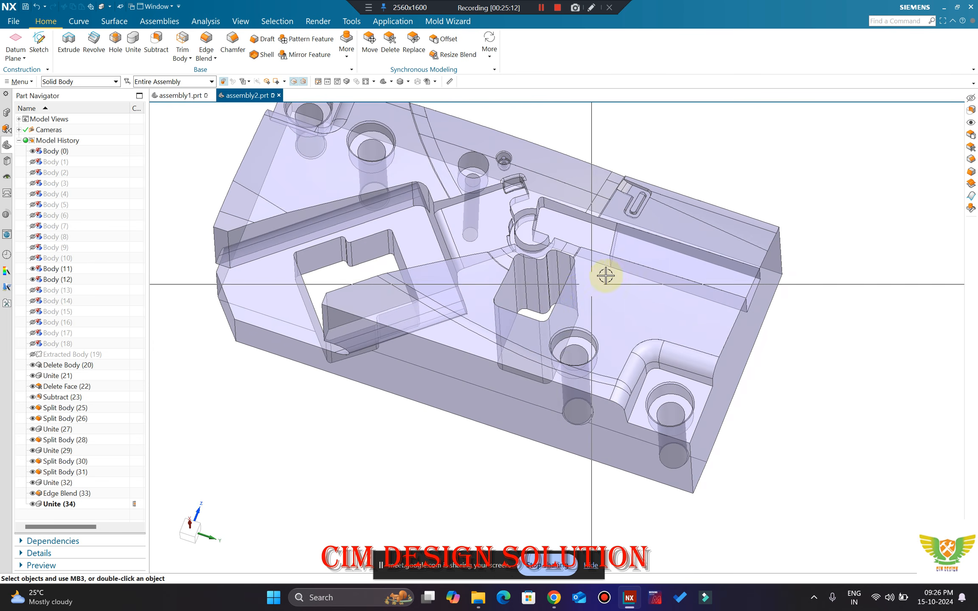
{"action": "scroll", "coordinate": [605, 276], "scroll_direction": "up", "scroll_amount": 3}
{"action": "key", "text": "ctrl+z"}
Step: Hide the main core body to inspect the split block on its own, and restore the core
{"action": "scroll", "coordinate": [531, 320], "scroll_direction": "up", "scroll_amount": 2}
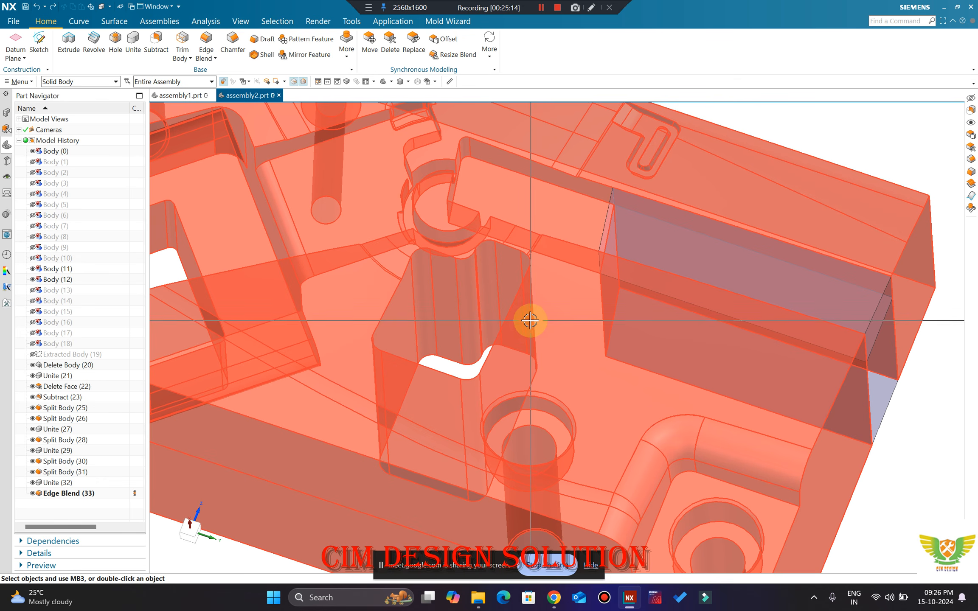
{"action": "left_click", "coordinate": [566, 350]}
{"action": "key", "text": "ctrl+b"}
{"action": "middle_click_drag", "start_coordinate": [578, 350], "coordinate": [587, 323]}
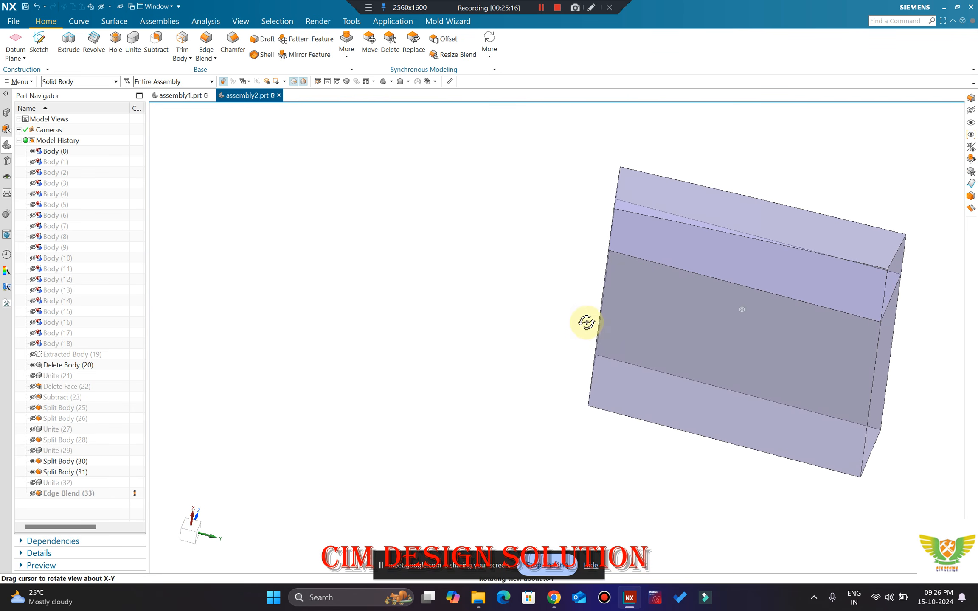
{"action": "key", "text": "ctrl+z"}
{"action": "middle_click_drag", "start_coordinate": [591, 281], "coordinate": [559, 227]}
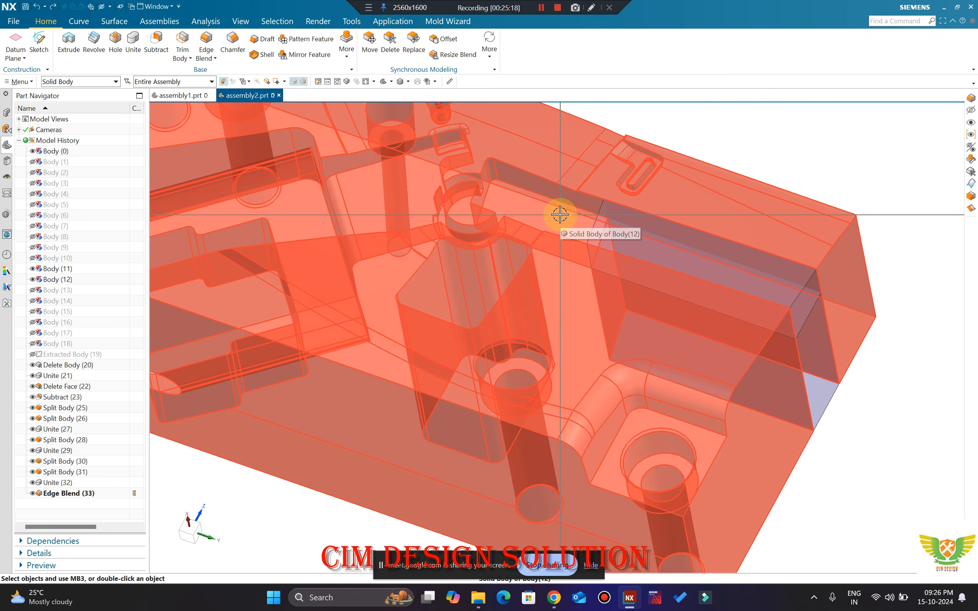
Step: Show the hidden upper insert piece that carries part of the ring recess
{"action": "key", "text": "ctrl+shift+k"}
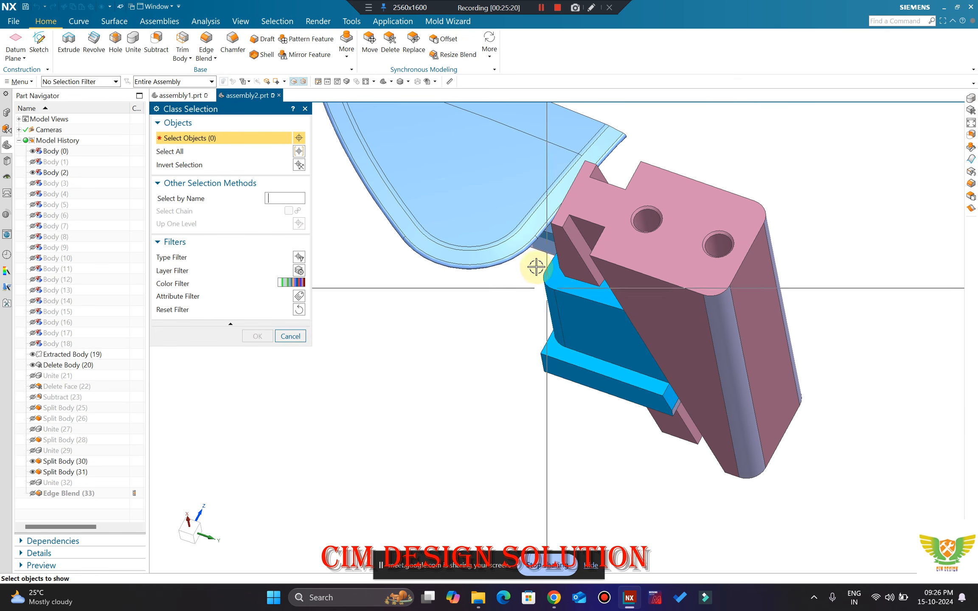
{"action": "scroll", "coordinate": [543, 234], "scroll_direction": "up", "scroll_amount": 3}
{"action": "left_click", "coordinate": [528, 197]}
{"action": "middle_click", "coordinate": [527, 259]}
{"action": "middle_click_drag", "start_coordinate": [535, 280], "coordinate": [526, 335]}
{"action": "scroll", "coordinate": [574, 226], "scroll_direction": "up", "scroll_amount": 2}
{"action": "scroll", "coordinate": [488, 416], "scroll_direction": "down", "scroll_amount": 3}
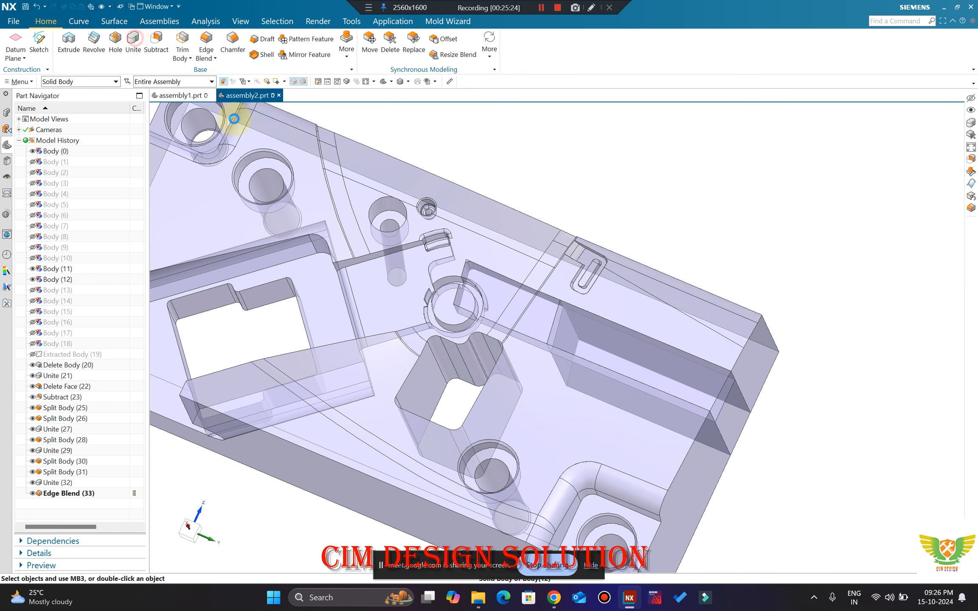
Step: Unite the upper insert piece at the ring recess with the split block at its outer end
{"action": "left_click", "coordinate": [545, 320]}
{"action": "left_click", "coordinate": [605, 349]}
{"action": "middle_click", "coordinate": [559, 347]}
{"action": "middle_click_drag", "start_coordinate": [517, 324], "coordinate": [495, 327]}
{"action": "scroll", "coordinate": [489, 333], "scroll_direction": "down", "scroll_amount": 1}
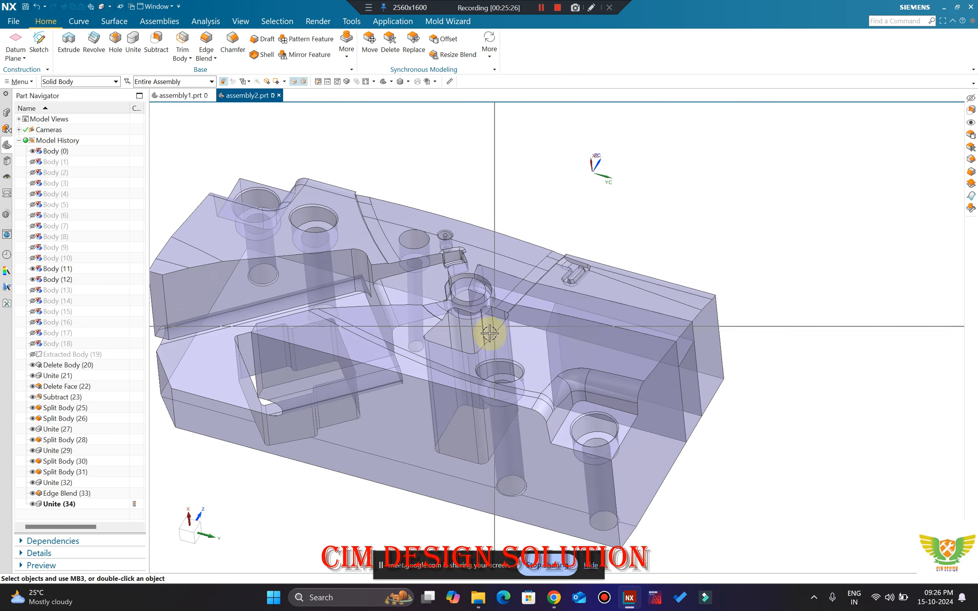
Step: Hide the main core body to isolate the united insert
{"action": "left_click", "coordinate": [497, 395]}
{"action": "key", "text": "ctrl+b"}
{"action": "middle_click_drag", "start_coordinate": [497, 395], "coordinate": [511, 360]}
{"action": "scroll", "coordinate": [488, 267], "scroll_direction": "up", "scroll_amount": 2}
{"action": "middle_click_drag", "start_coordinate": [513, 273], "coordinate": [481, 273]}
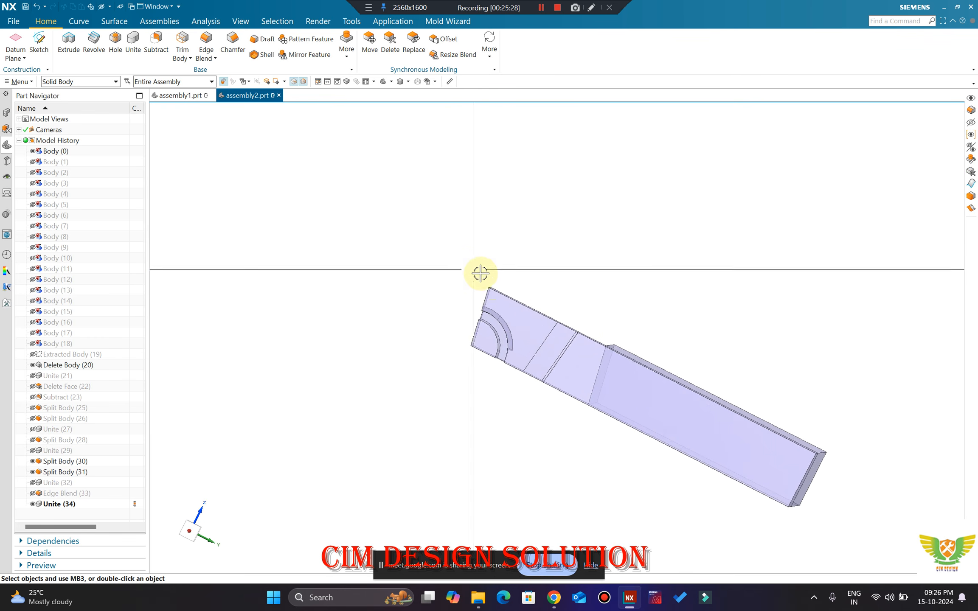
Step: Edge-blend the insert's upper corner edge beside the ring groove to match the rounded pocket corner
{"action": "scroll", "coordinate": [508, 303], "scroll_direction": "up", "scroll_amount": 3}
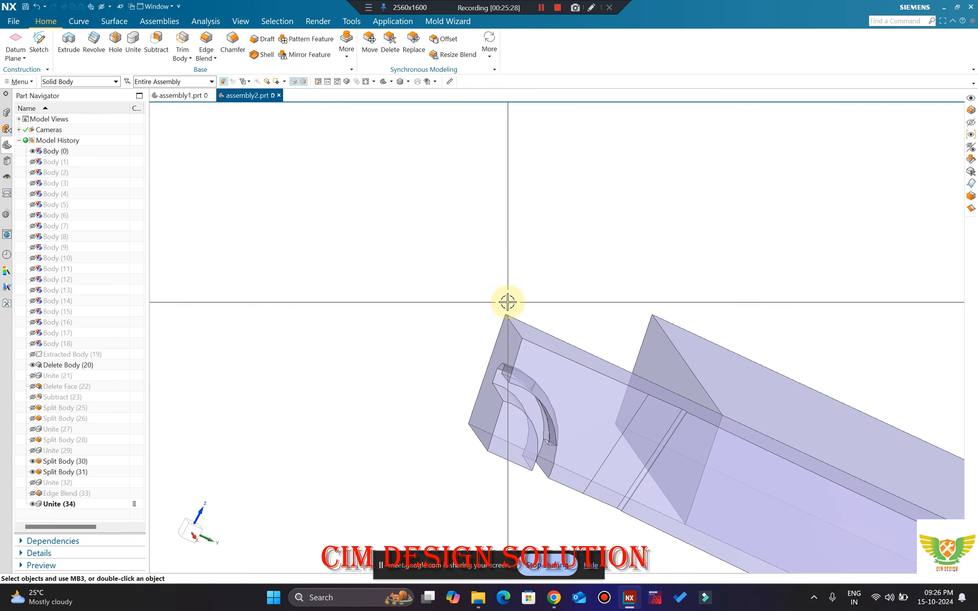
{"action": "left_click", "coordinate": [516, 332]}
{"action": "middle_click", "coordinate": [496, 252]}
{"action": "middle_click_drag", "start_coordinate": [497, 251], "coordinate": [488, 236]}
{"action": "scroll", "coordinate": [489, 236], "scroll_direction": "down", "scroll_amount": 1}
{"action": "scroll", "coordinate": [539, 202], "scroll_direction": "down", "scroll_amount": 2}
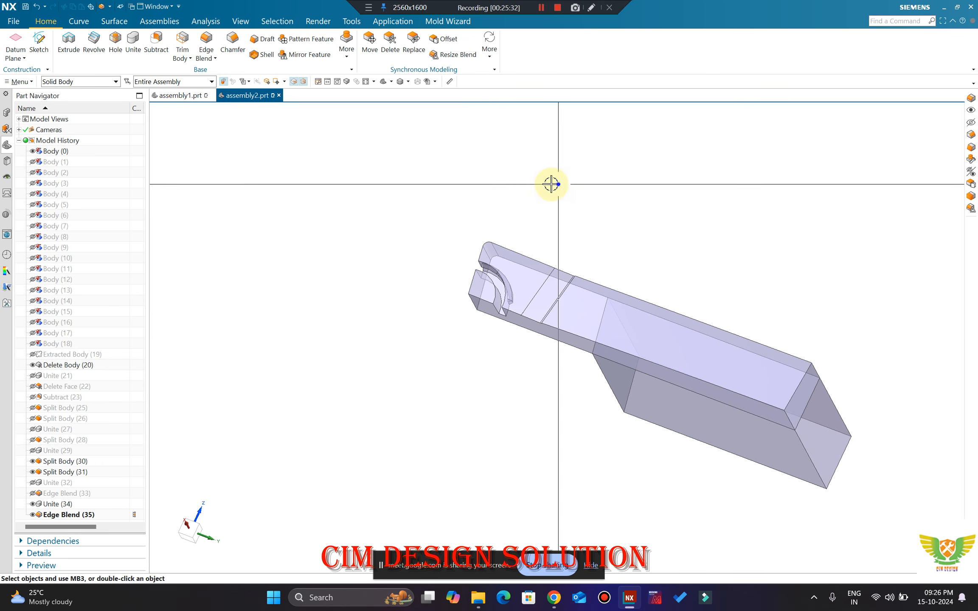
{"action": "scroll", "coordinate": [467, 333], "scroll_direction": "up", "scroll_amount": 3}
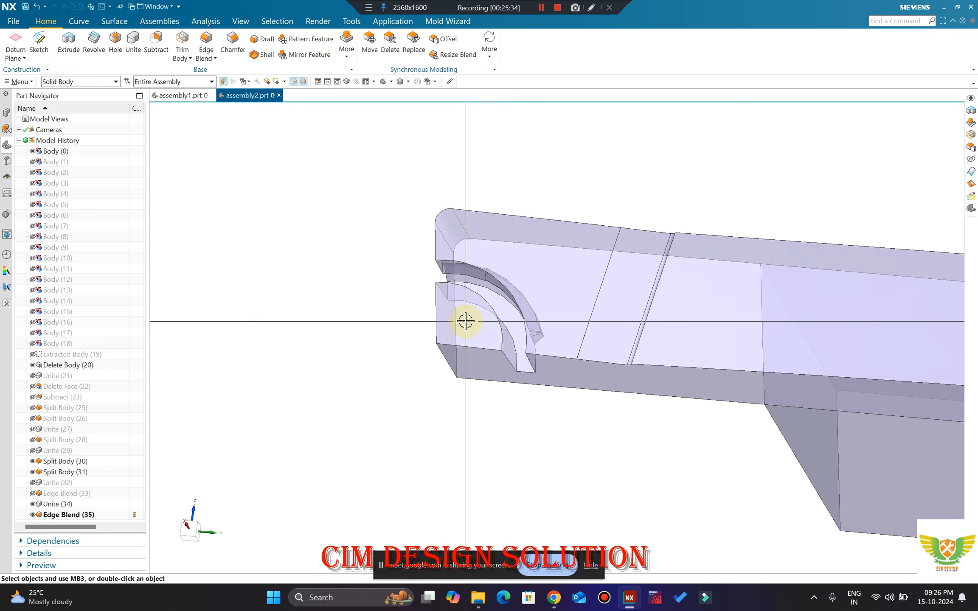
{"action": "middle_click_drag", "start_coordinate": [465, 321], "coordinate": [494, 304]}
{"action": "scroll", "coordinate": [460, 325], "scroll_direction": "up", "scroll_amount": 3}
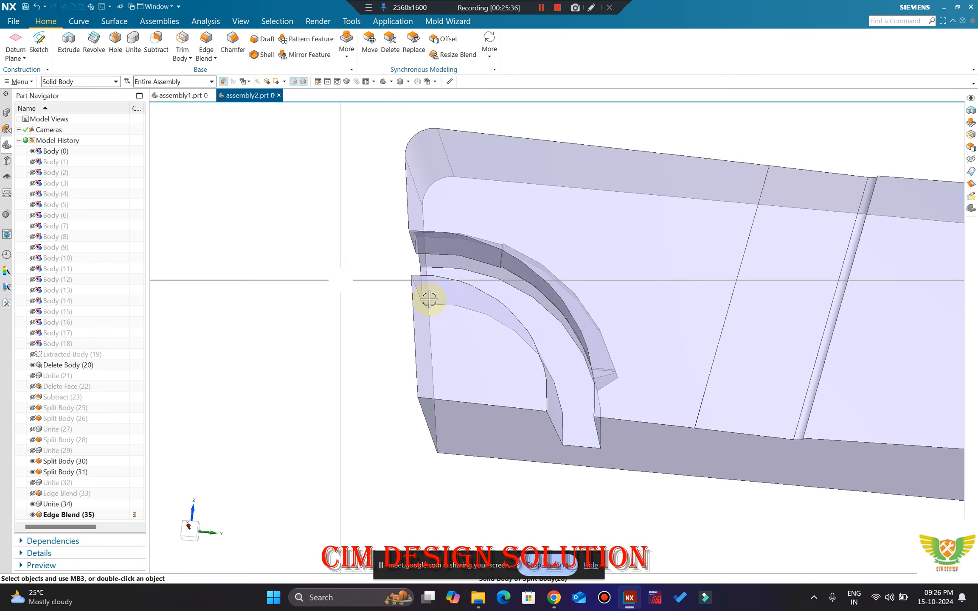
Step: Show the main core body again around the blended insert
{"action": "scroll", "coordinate": [429, 299], "scroll_direction": "down", "scroll_amount": 3}
{"action": "key", "text": "ctrl+shift+k"}
{"action": "scroll", "coordinate": [395, 377], "scroll_direction": "down", "scroll_amount": 3}
{"action": "middle_click_drag", "start_coordinate": [508, 361], "coordinate": [530, 410]}
{"action": "left_click", "coordinate": [532, 409]}
{"action": "middle_click", "coordinate": [533, 410]}
{"action": "scroll", "coordinate": [513, 332], "scroll_direction": "up", "scroll_amount": 4}
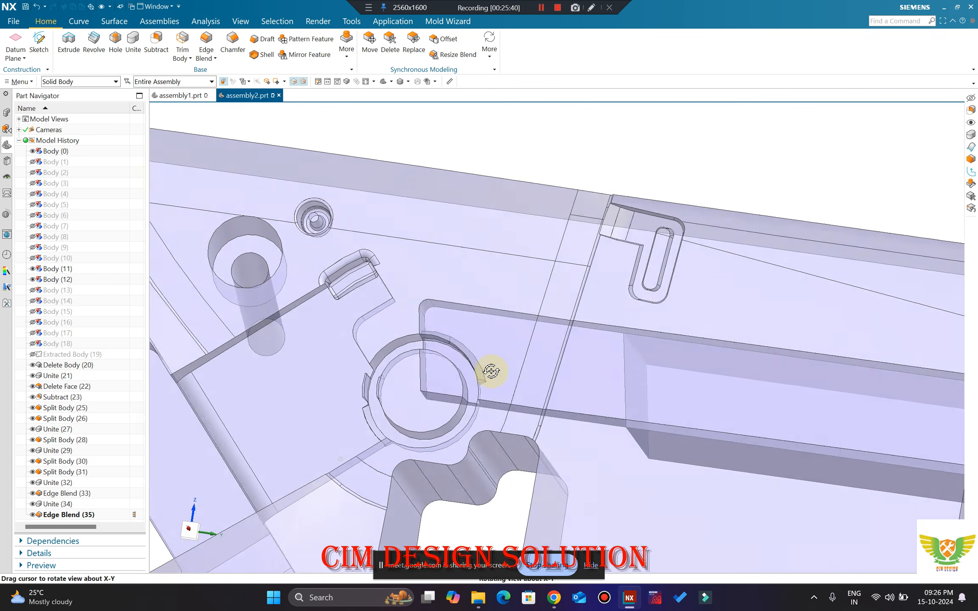
{"action": "scroll", "coordinate": [489, 400], "scroll_direction": "down", "scroll_amount": 1}
{"action": "middle_click_drag", "start_coordinate": [489, 400], "coordinate": [447, 338]}
{"action": "scroll", "coordinate": [445, 336], "scroll_direction": "up", "scroll_amount": 4}
{"action": "scroll", "coordinate": [518, 357], "scroll_direction": "down", "scroll_amount": 4}
{"action": "scroll", "coordinate": [595, 364], "scroll_direction": "down", "scroll_amount": 3}
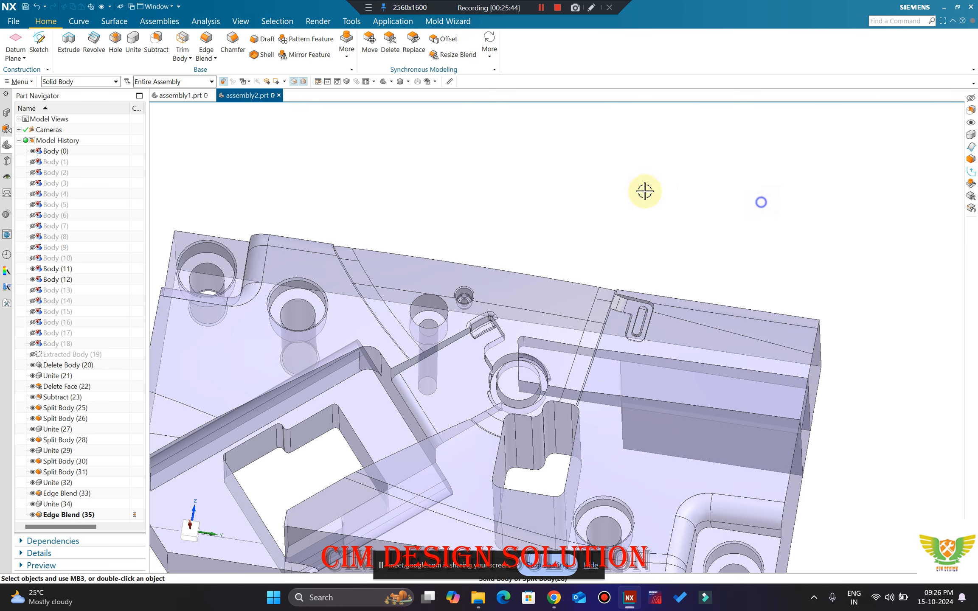
Step: Show the cyan slider body to compare its arm with the insert's outline at the ring recess, and hide it again
{"action": "key", "text": "F8"}
{"action": "scroll", "coordinate": [532, 360], "scroll_direction": "up", "scroll_amount": 3}
{"action": "key", "text": "ctrl+shift+b"}
{"action": "key", "text": "ctrl+shift+k"}
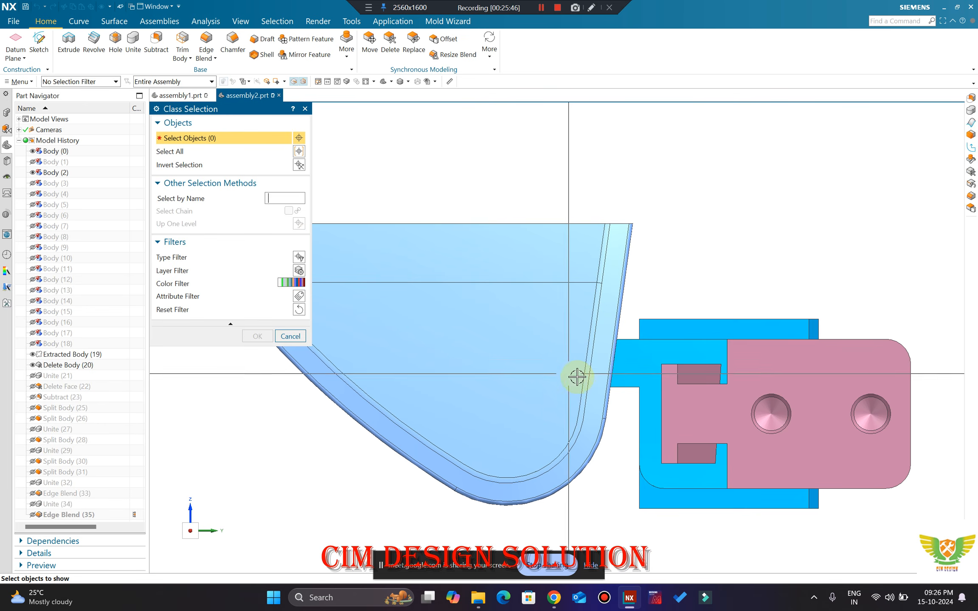
{"action": "middle_click", "coordinate": [618, 357]}
{"action": "scroll", "coordinate": [613, 354], "scroll_direction": "up", "scroll_amount": 6}
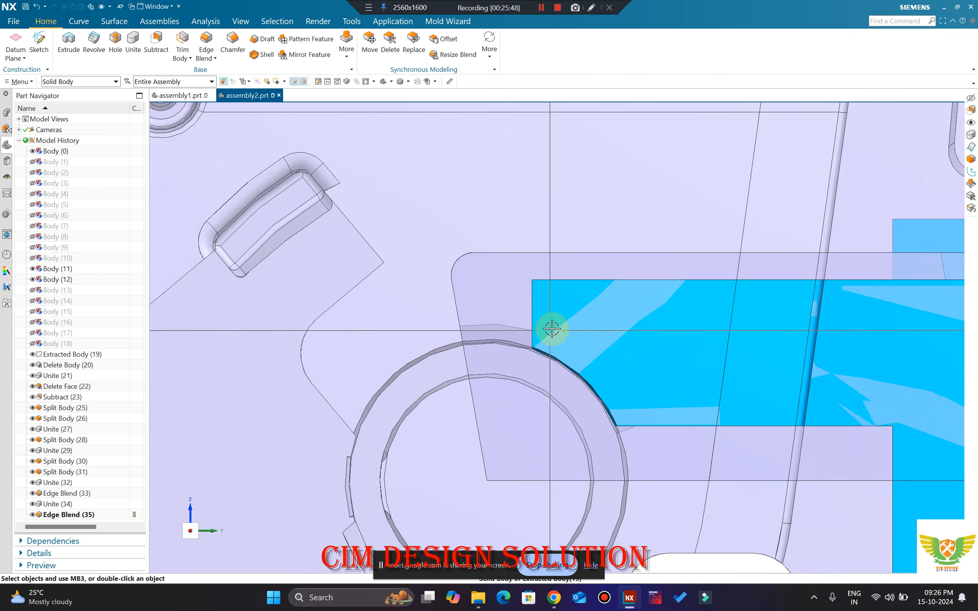
{"action": "mouse_move", "coordinate": [551, 329]}
{"action": "middle_mouse_down"}
{"action": "mouse_move", "coordinate": [561, 303]}
{"action": "mouse_move", "coordinate": [534, 322]}
{"action": "middle_mouse_up"}
{"action": "scroll", "coordinate": [523, 325], "scroll_direction": "down", "scroll_amount": 5}
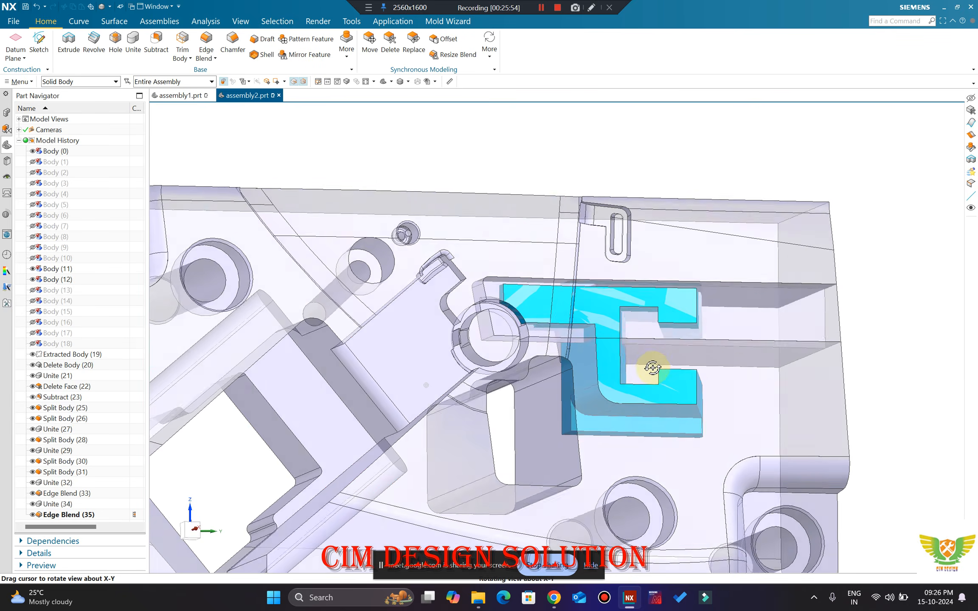
{"action": "scroll", "coordinate": [539, 287], "scroll_direction": "up", "scroll_amount": 5}
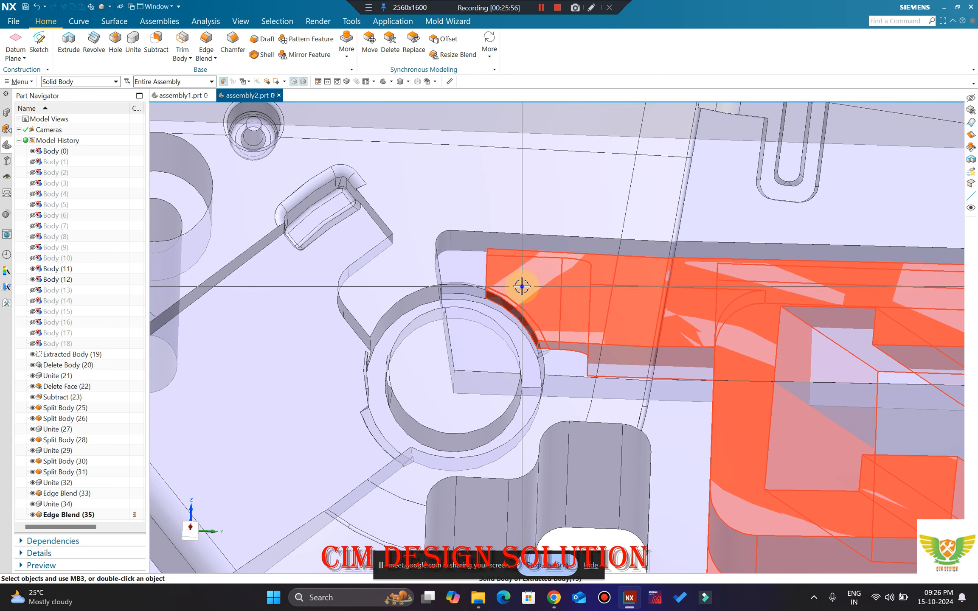
{"action": "left_click", "coordinate": [521, 286]}
{"action": "key", "text": "ctrl+b"}
{"action": "middle_click_drag", "start_coordinate": [500, 323], "coordinate": [528, 345]}
{"action": "scroll", "coordinate": [467, 282], "scroll_direction": "up", "scroll_amount": 3}
{"action": "scroll", "coordinate": [552, 310], "scroll_direction": "down", "scroll_amount": 5}
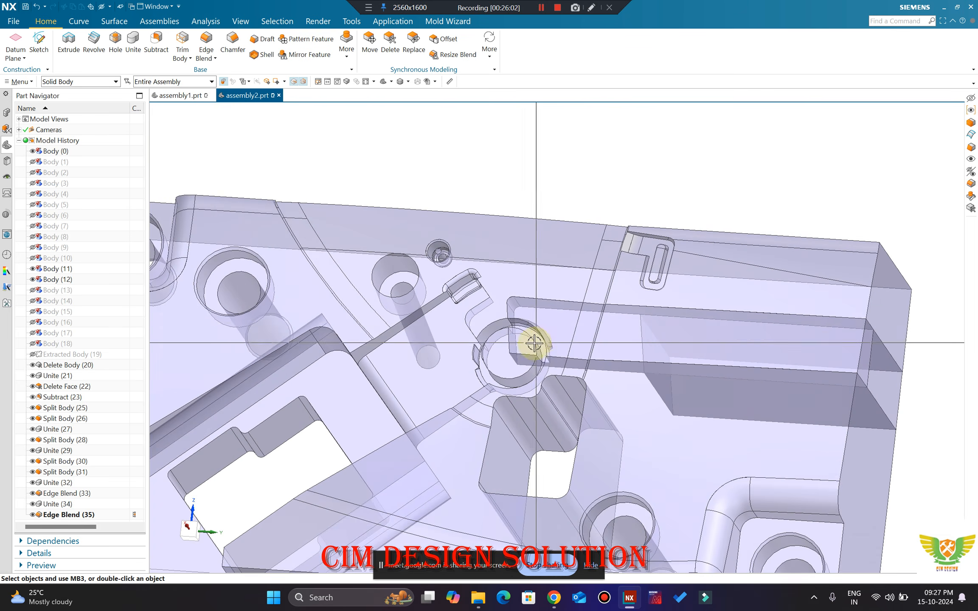
Step: Hide the insert to inspect its empty pocket in the core, and restore it
{"action": "scroll", "coordinate": [535, 324], "scroll_direction": "up", "scroll_amount": 3}
{"action": "scroll", "coordinate": [559, 323], "scroll_direction": "down", "scroll_amount": 2}
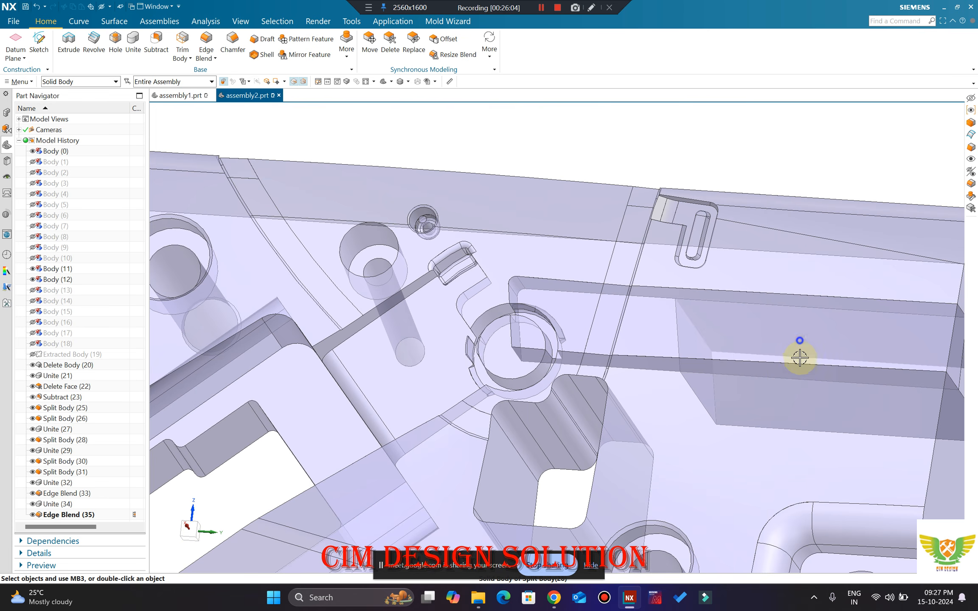
{"action": "key", "text": "ctrl+b"}
{"action": "middle_click_drag", "start_coordinate": [673, 343], "coordinate": [662, 356]}
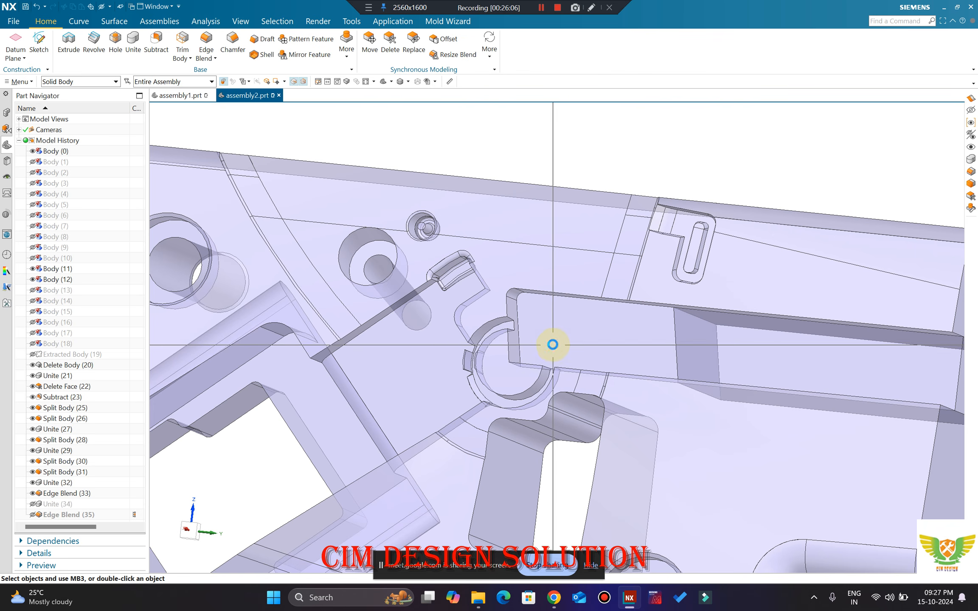
{"action": "key", "text": "ctrl+z"}
Step: Split the insert body along the ring recess's outer arc edge, using an extruded section as the splitting tool
{"action": "scroll", "coordinate": [539, 336], "scroll_direction": "up", "scroll_amount": 3}
{"action": "middle_click_drag", "start_coordinate": [539, 338], "coordinate": [552, 333]}
{"action": "scroll", "coordinate": [524, 293], "scroll_direction": "up", "scroll_amount": 1}
{"action": "middle_click_drag", "start_coordinate": [524, 294], "coordinate": [525, 291]}
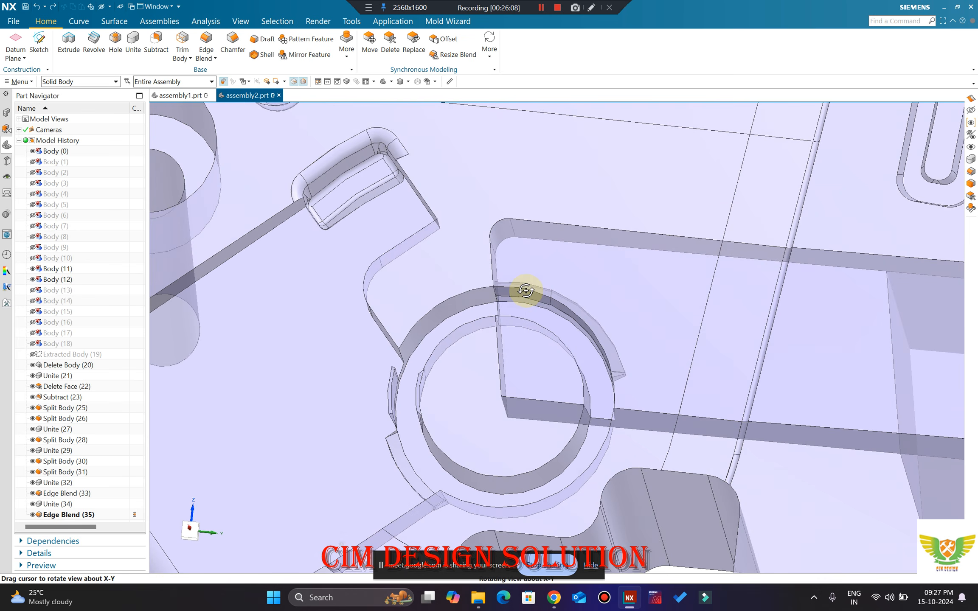
{"action": "scroll", "coordinate": [525, 291], "scroll_direction": "down", "scroll_amount": 1}
{"action": "left_click", "coordinate": [115, 21]}
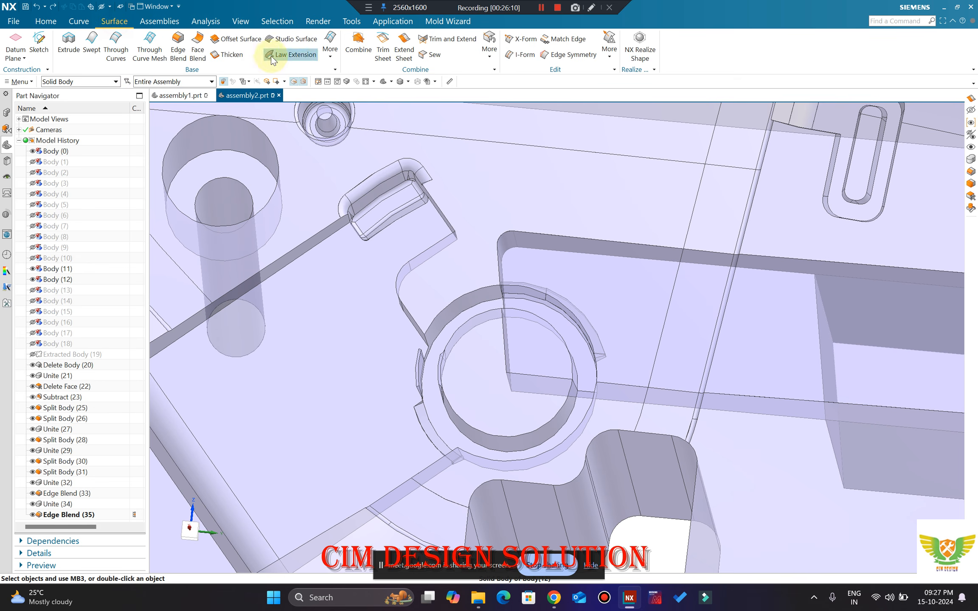
{"action": "left_click", "coordinate": [40, 21]}
{"action": "mouse_move", "coordinate": [347, 49]}
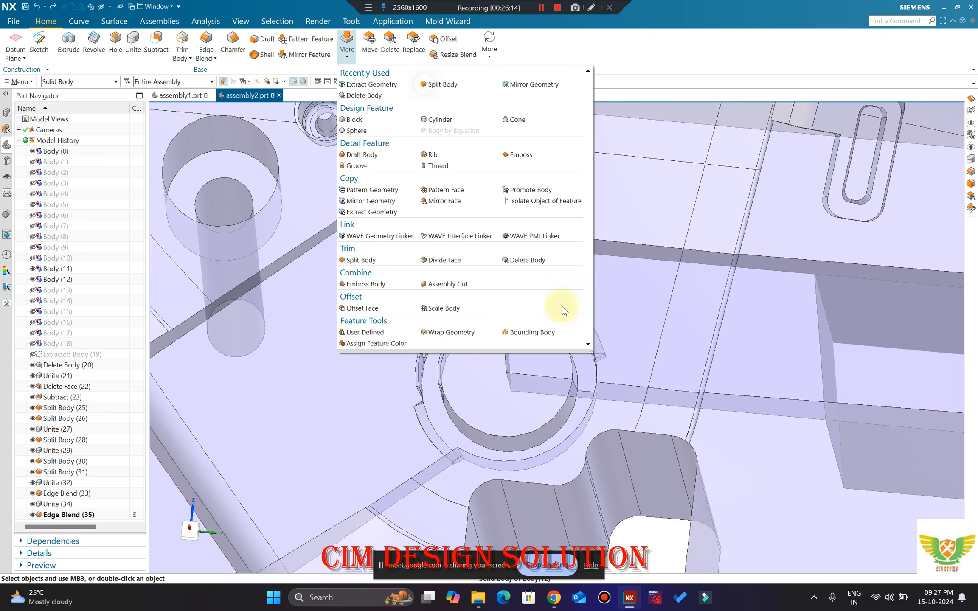
{"action": "left_click", "coordinate": [442, 84]}
{"action": "left_click", "coordinate": [558, 343]}
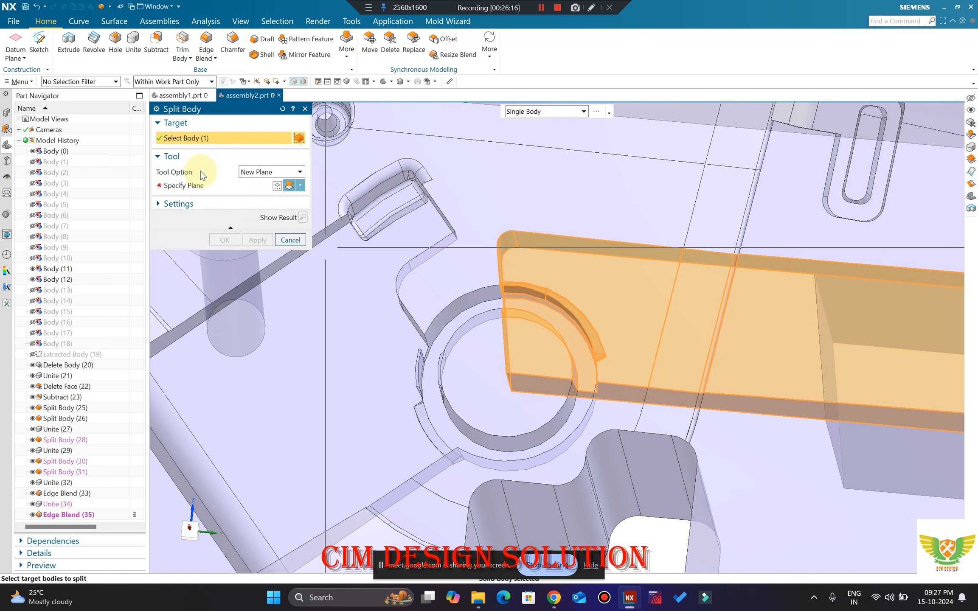
{"action": "left_click", "coordinate": [251, 204]}
{"action": "scroll", "coordinate": [504, 305], "scroll_direction": "up", "scroll_amount": 5}
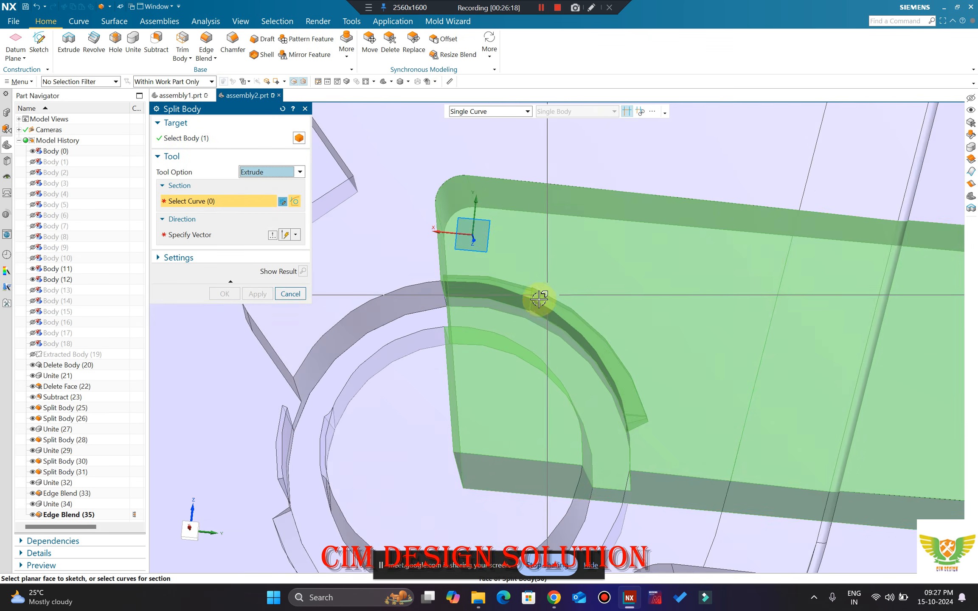
{"action": "middle_click_drag", "start_coordinate": [569, 319], "coordinate": [513, 327]}
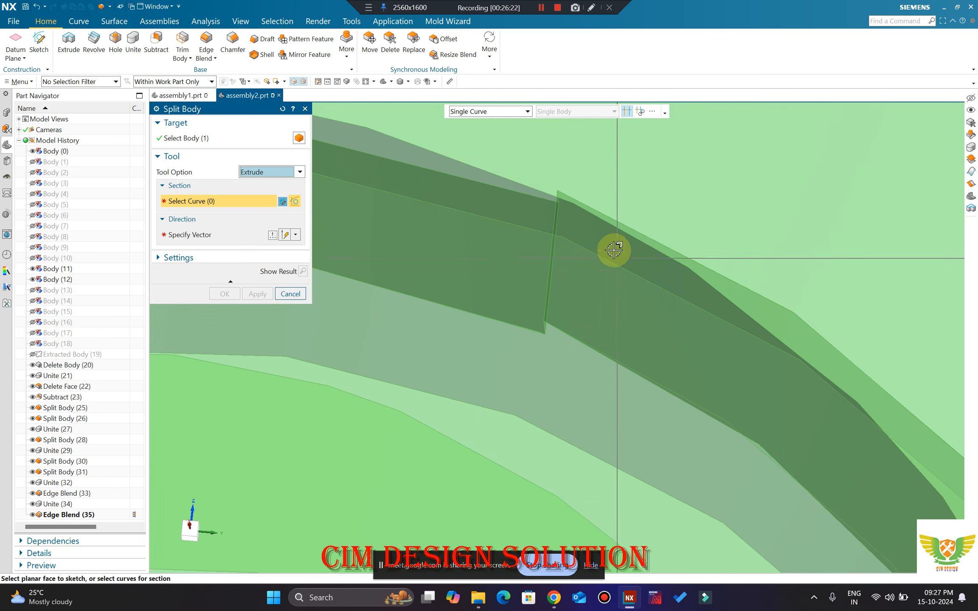
{"action": "scroll", "coordinate": [615, 254], "scroll_direction": "down", "scroll_amount": 3}
{"action": "middle_click_drag", "start_coordinate": [618, 279], "coordinate": [614, 286]}
{"action": "scroll", "coordinate": [577, 313], "scroll_direction": "down", "scroll_amount": 1}
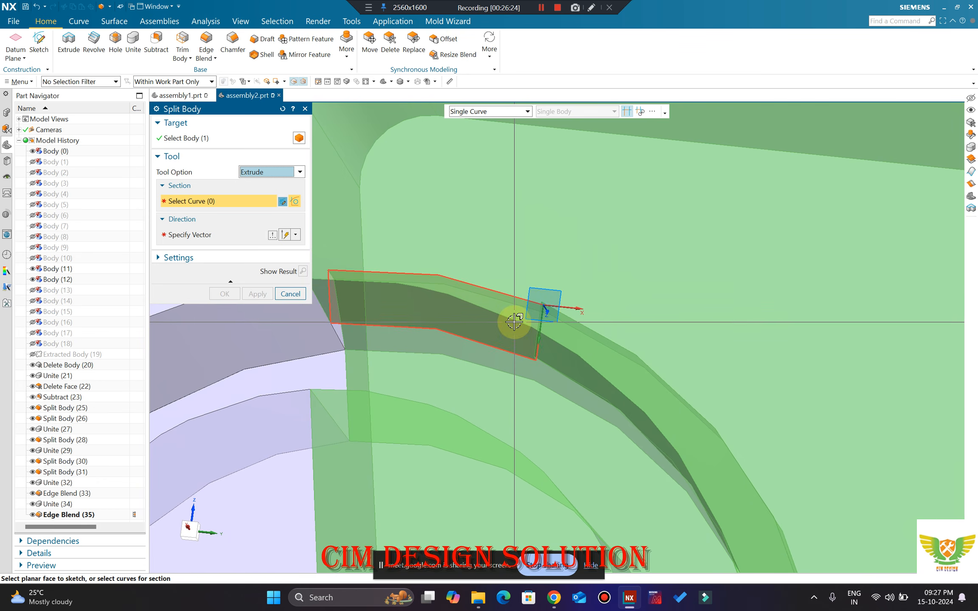
{"action": "middle_click", "coordinate": [532, 323]}
{"action": "scroll", "coordinate": [584, 257], "scroll_direction": "down", "scroll_amount": 6}
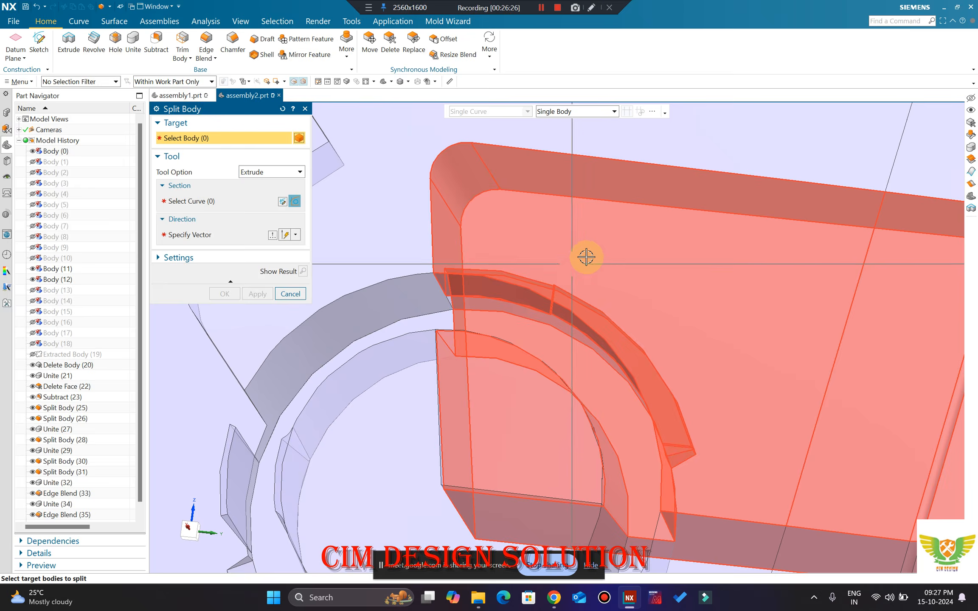
{"action": "key", "text": "Escape"}
Step: Unite the quarter-circle piece inside the ring recess with the main core body
{"action": "left_click", "coordinate": [133, 45]}
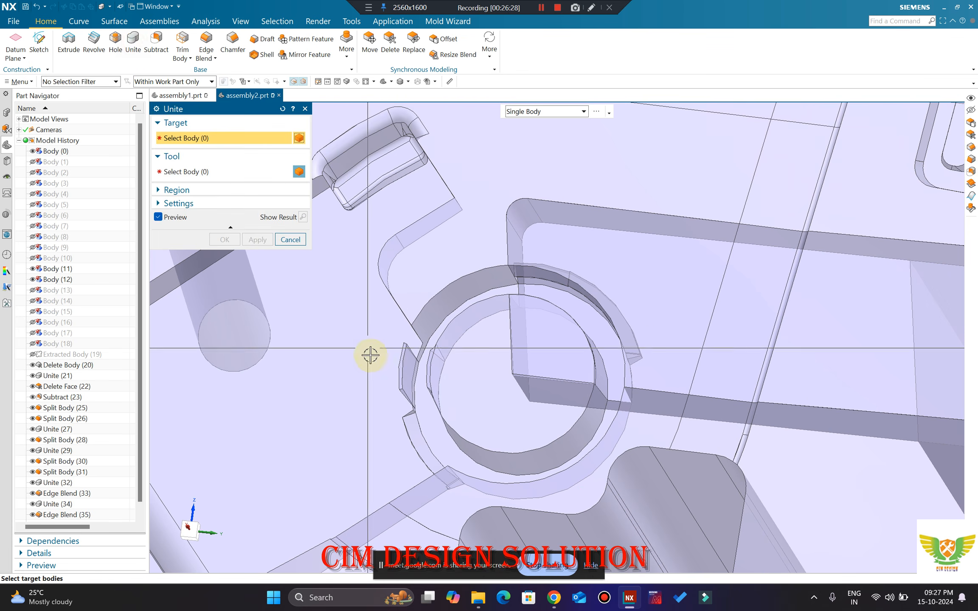
{"action": "left_click", "coordinate": [369, 357]}
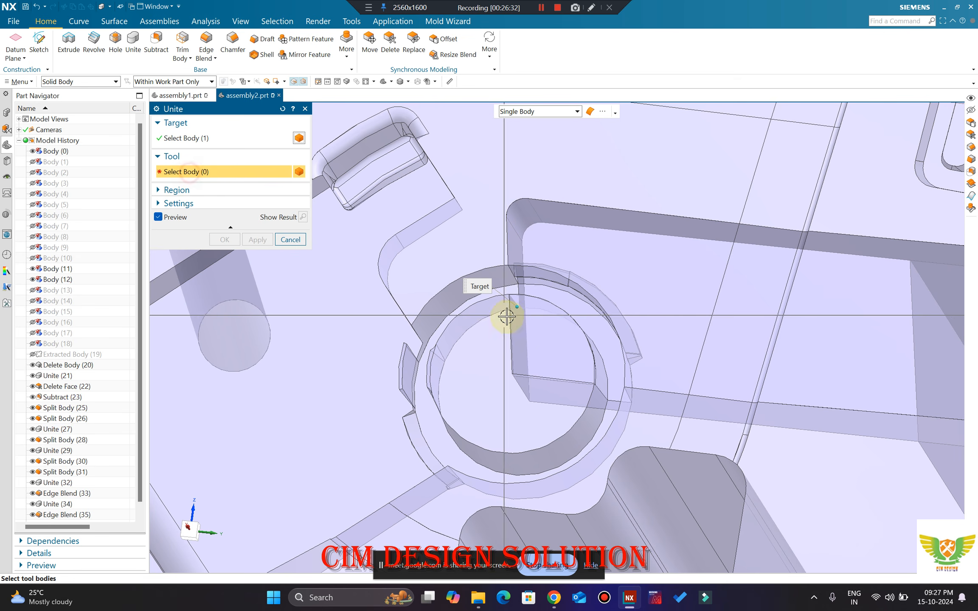
{"action": "left_click", "coordinate": [531, 324]}
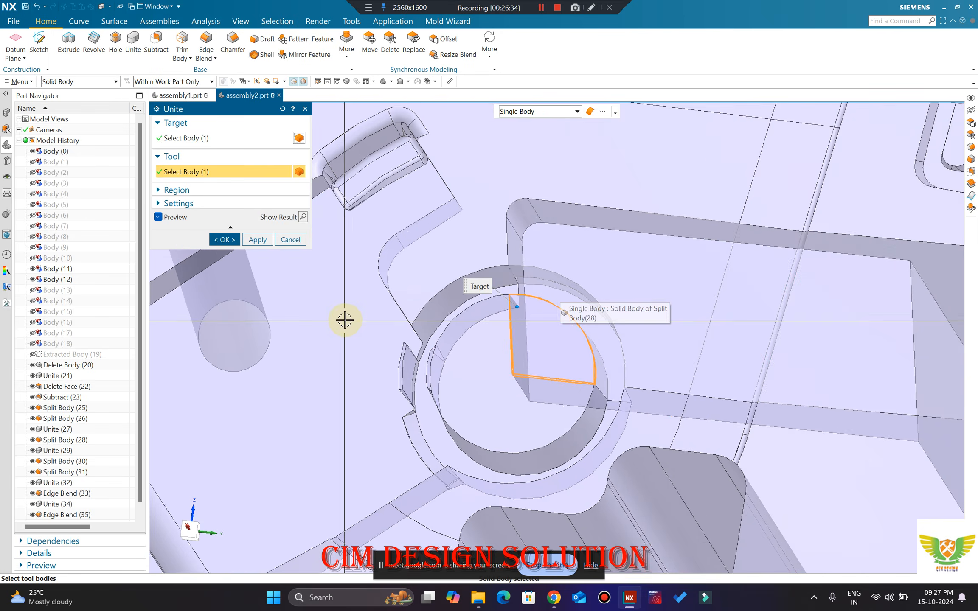
{"action": "middle_click", "coordinate": [347, 317]}
{"action": "scroll", "coordinate": [347, 317], "scroll_direction": "down", "scroll_amount": 1}
{"action": "scroll", "coordinate": [526, 339], "scroll_direction": "down", "scroll_amount": 1}
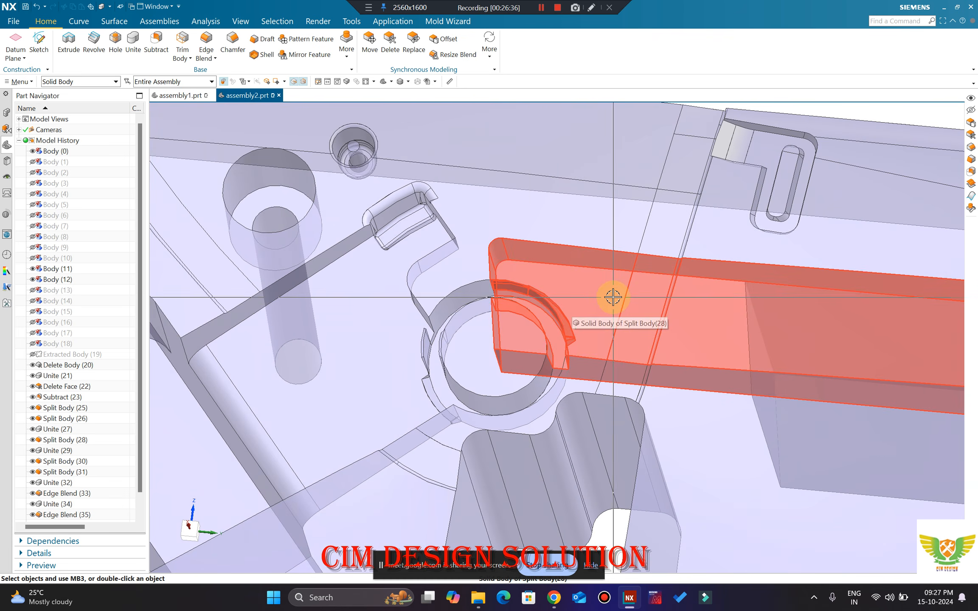
{"action": "right_click_drag", "start_coordinate": [600, 301], "coordinate": [609, 350]}
{"action": "middle_click_drag", "start_coordinate": [585, 347], "coordinate": [176, 378]}
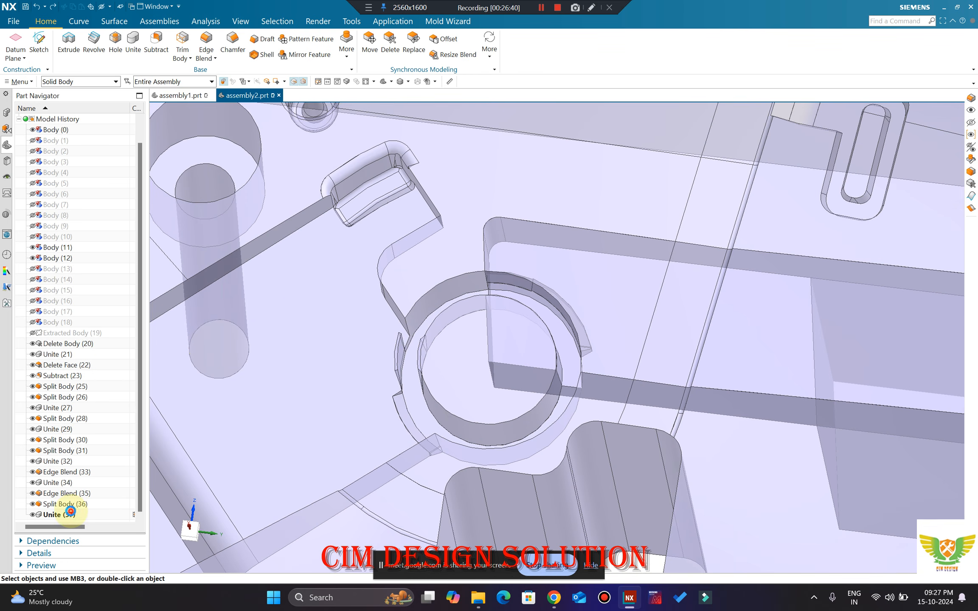
Step: Reopen the last body split to check its target body and section curve
{"action": "double_click", "coordinate": [70, 509]}
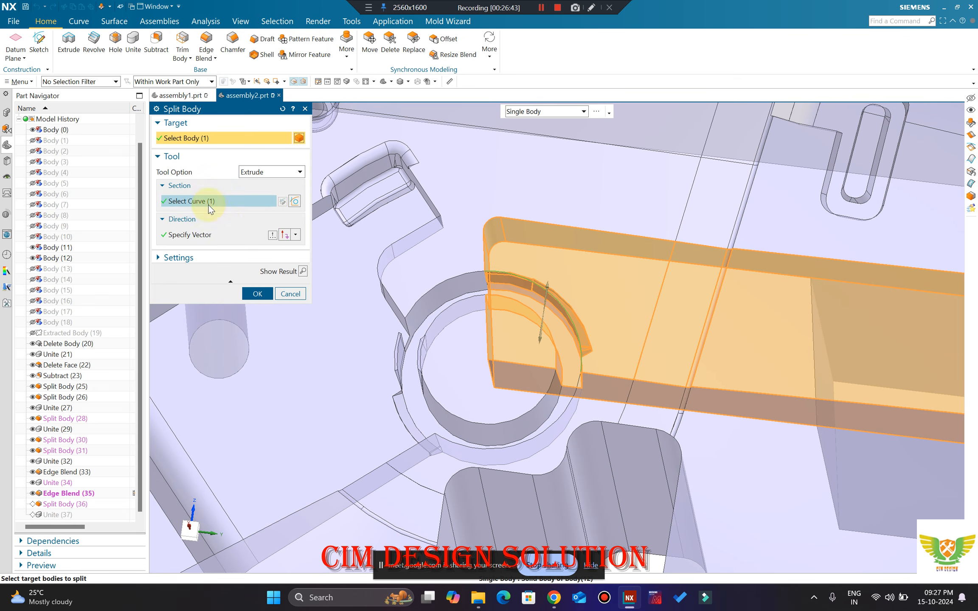
{"action": "left_click", "coordinate": [208, 204]}
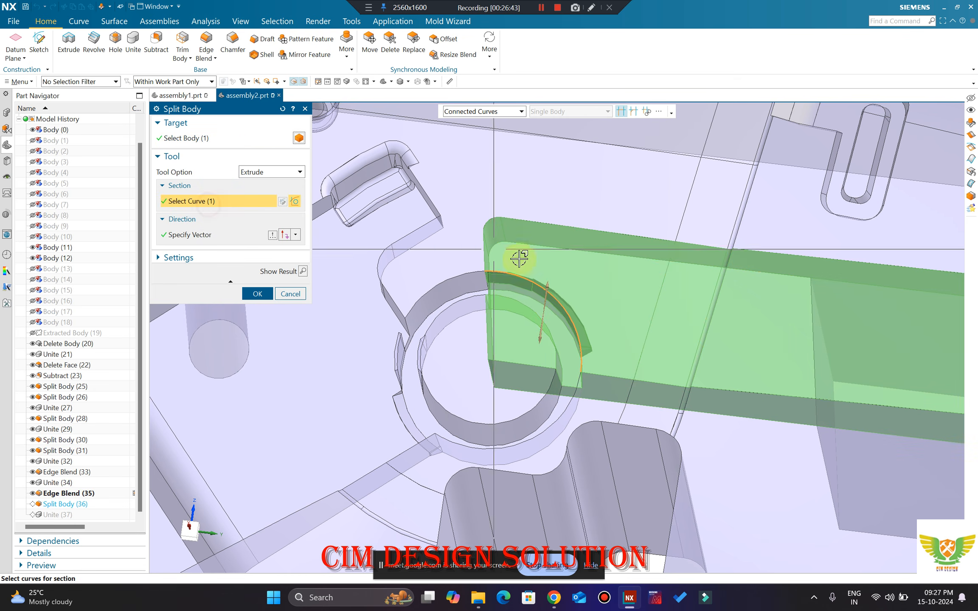
{"action": "left_click", "coordinate": [192, 139]}
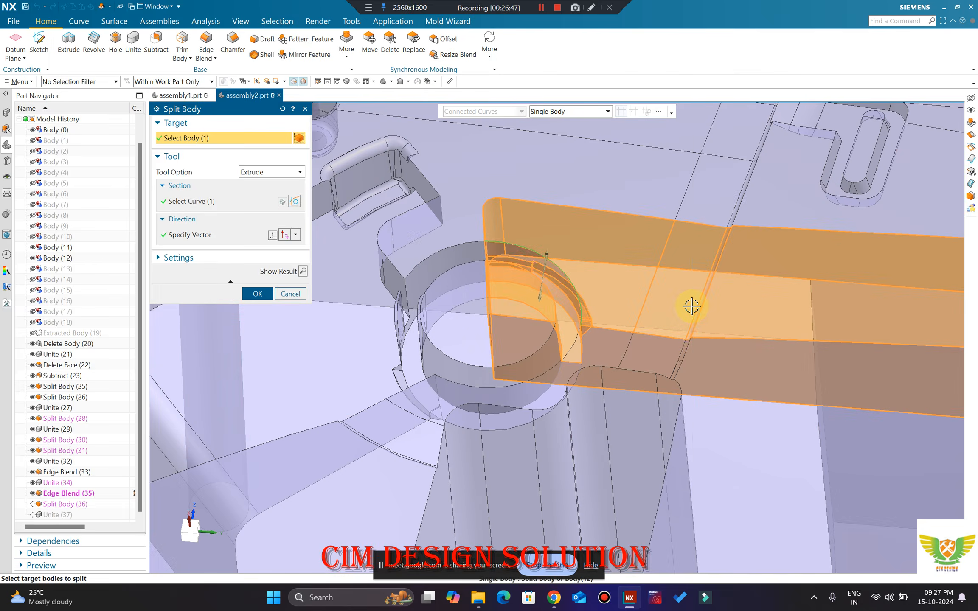
{"action": "middle_click", "coordinate": [691, 306]}
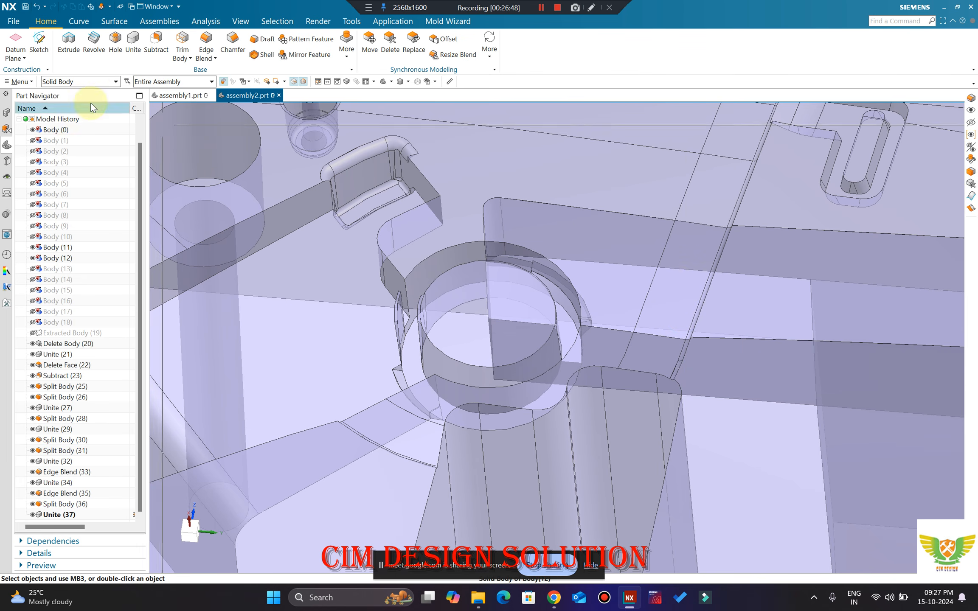
Step: Edit the last body split and redefine the extrude direction of its arc section at the ring recess
{"action": "middle_click_drag", "start_coordinate": [636, 298], "coordinate": [567, 286]}
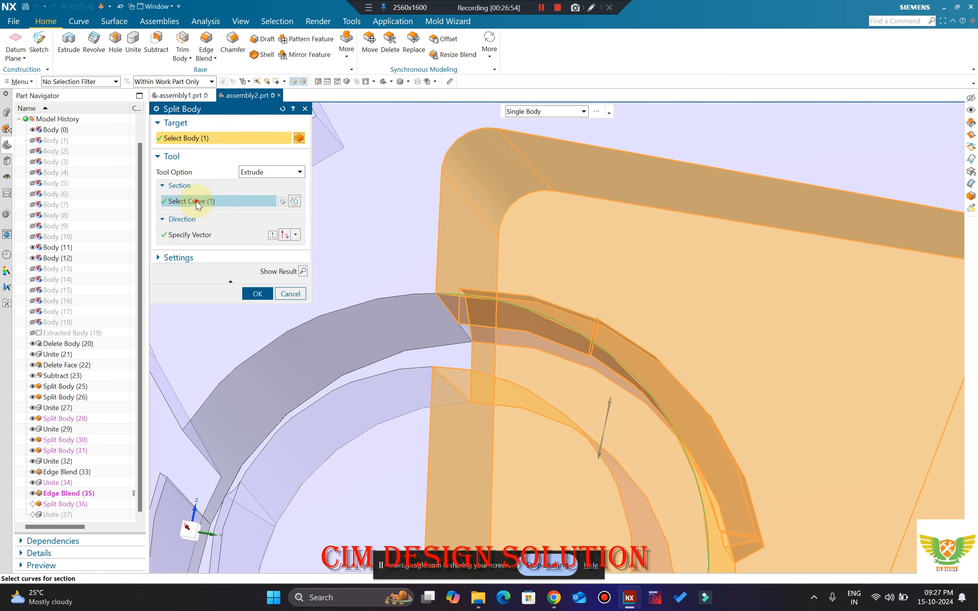
{"action": "middle_click_drag", "start_coordinate": [491, 293], "coordinate": [552, 307]}
{"action": "left_click", "coordinate": [204, 236]}
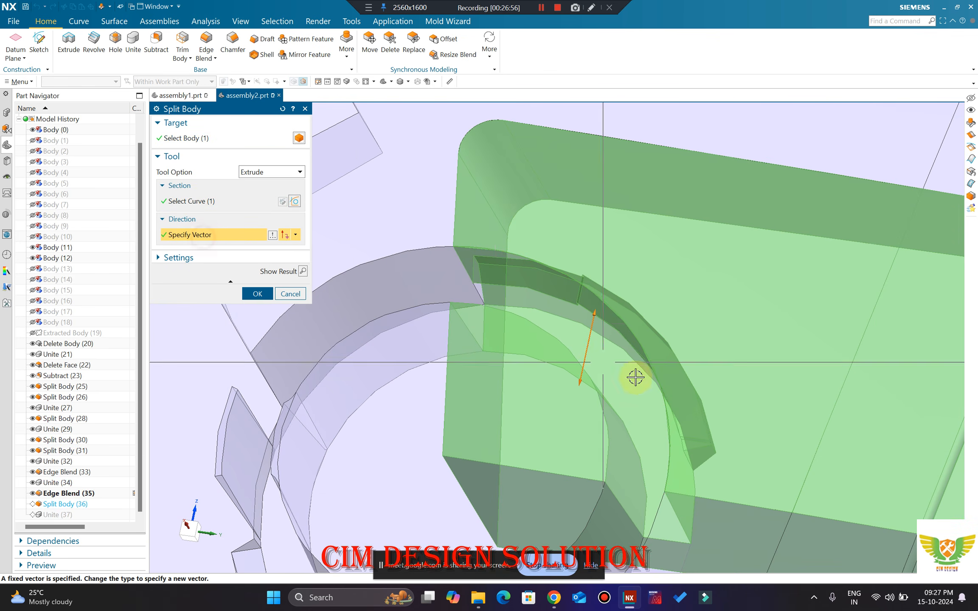
{"action": "left_click", "coordinate": [288, 250]}
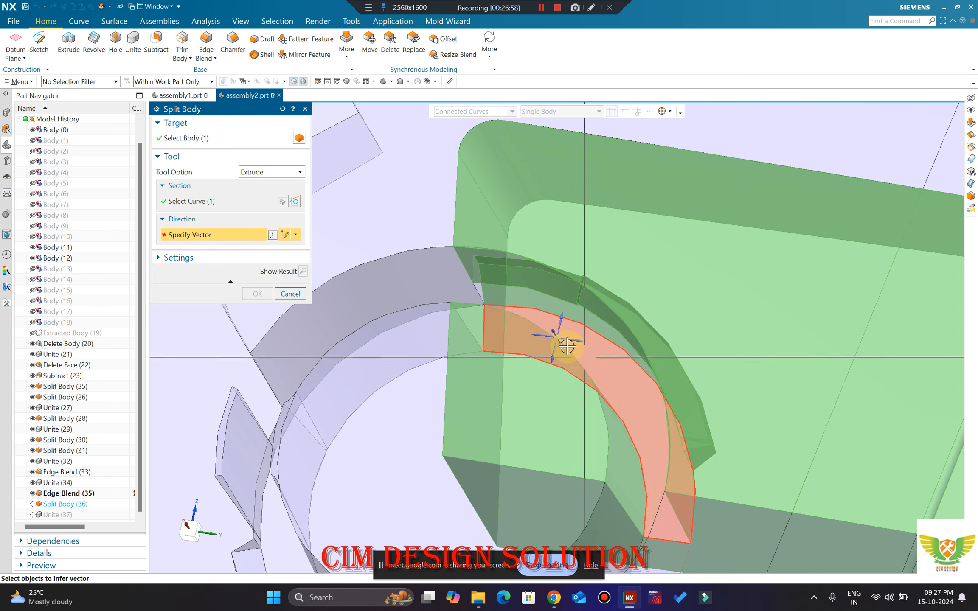
{"action": "middle_click", "coordinate": [549, 332]}
Step: With the insert hidden, examine the core pocket's curved wall around the ring recess
{"action": "middle_click_drag", "start_coordinate": [535, 350], "coordinate": [569, 296]}
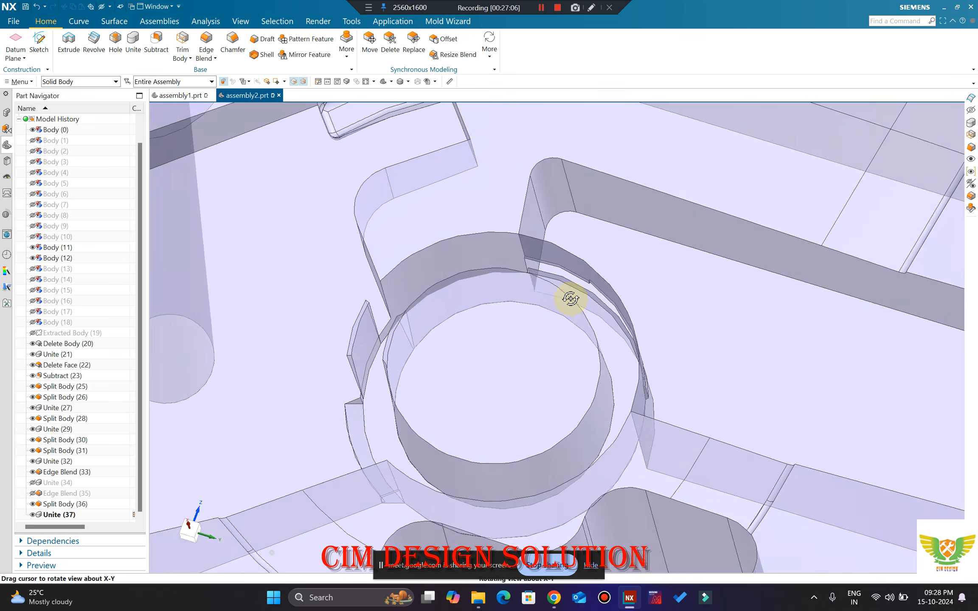
{"action": "scroll", "coordinate": [543, 241], "scroll_direction": "up", "scroll_amount": 5}
{"action": "scroll", "coordinate": [509, 218], "scroll_direction": "down", "scroll_amount": 5}
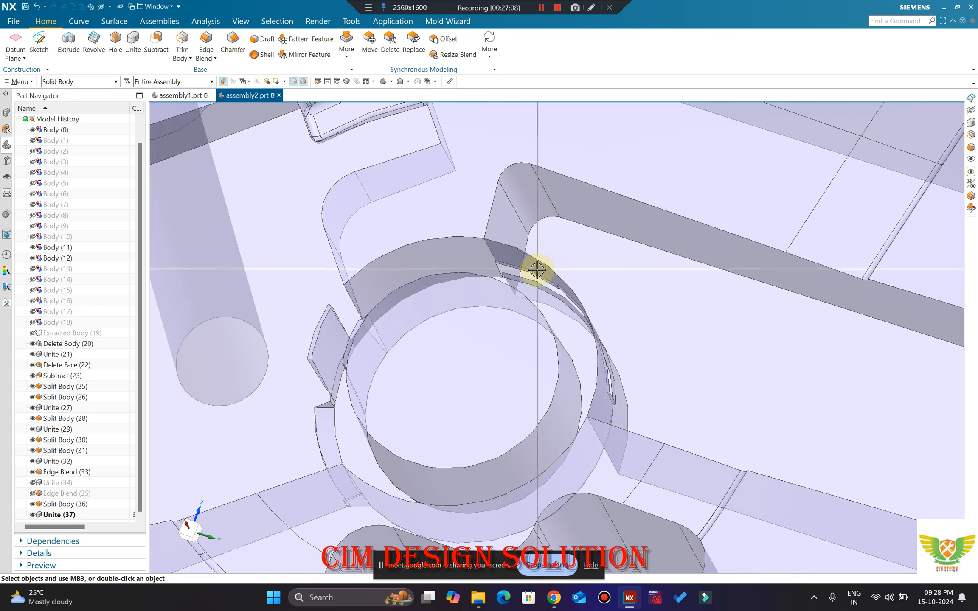
{"action": "scroll", "coordinate": [530, 273], "scroll_direction": "up", "scroll_amount": 5}
{"action": "scroll", "coordinate": [495, 263], "scroll_direction": "down", "scroll_amount": 3}
{"action": "scroll", "coordinate": [484, 253], "scroll_direction": "up", "scroll_amount": 2}
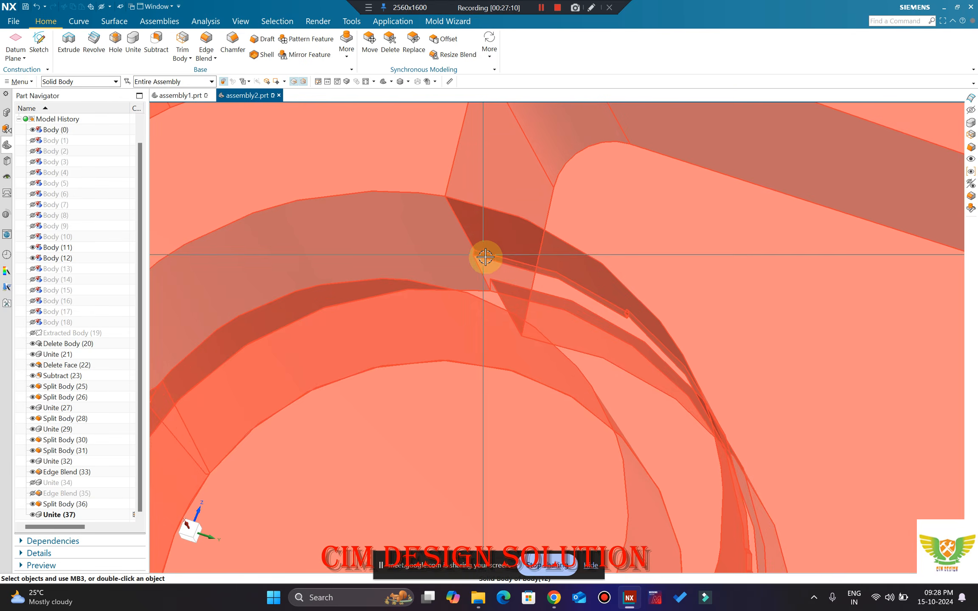
{"action": "scroll", "coordinate": [480, 191], "scroll_direction": "down", "scroll_amount": 2}
{"action": "middle_click_drag", "start_coordinate": [575, 269], "coordinate": [467, 238]}
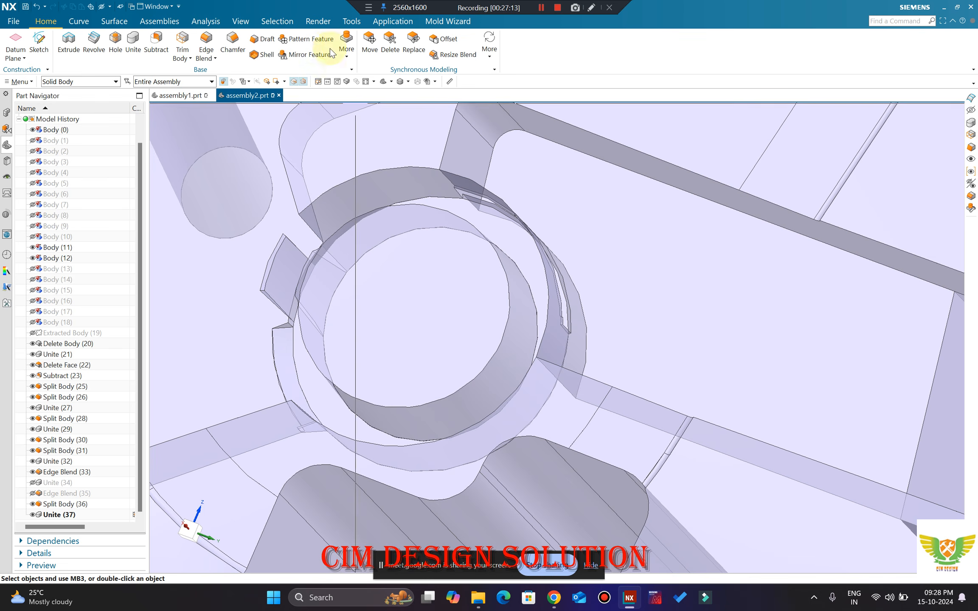
{"action": "left_click", "coordinate": [390, 48]}
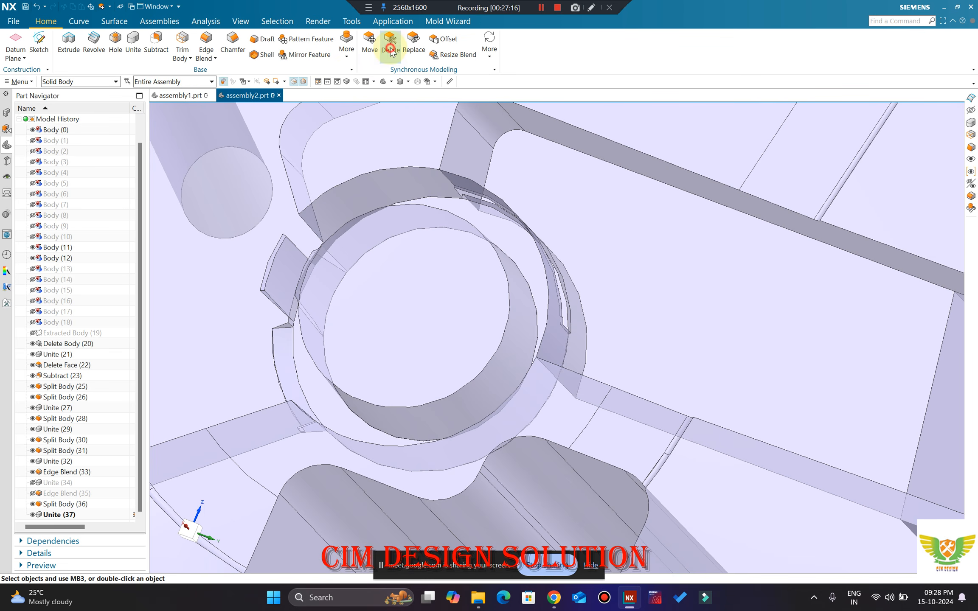
{"action": "left_click", "coordinate": [547, 343]}
{"action": "middle_click_drag", "start_coordinate": [563, 244], "coordinate": [348, 132]}
{"action": "key", "text": "Escape"}
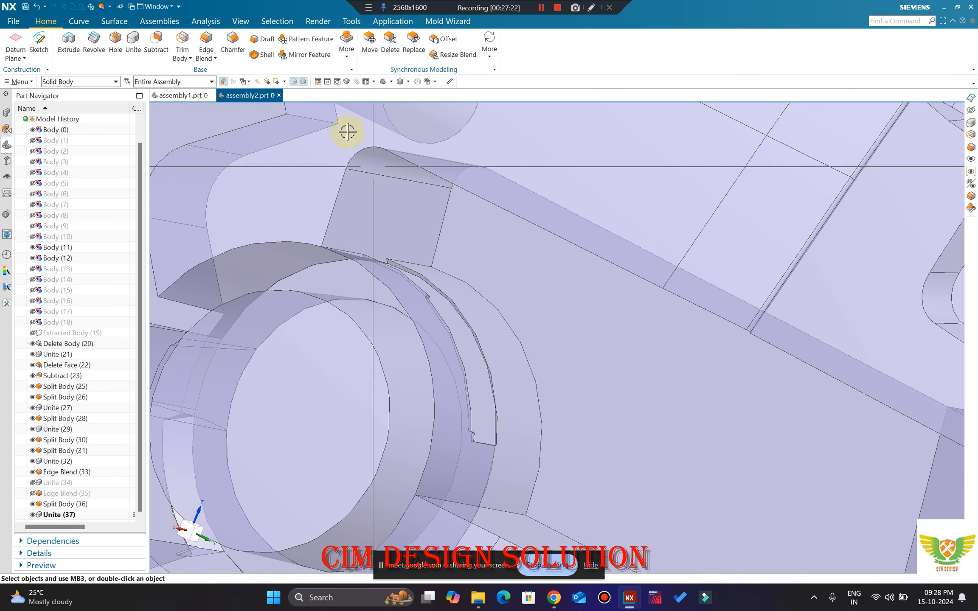
Step: Replace the core pocket's curved wall face beside the ring recess with the neighbouring face using Replace Face
{"action": "left_click", "coordinate": [391, 42]}
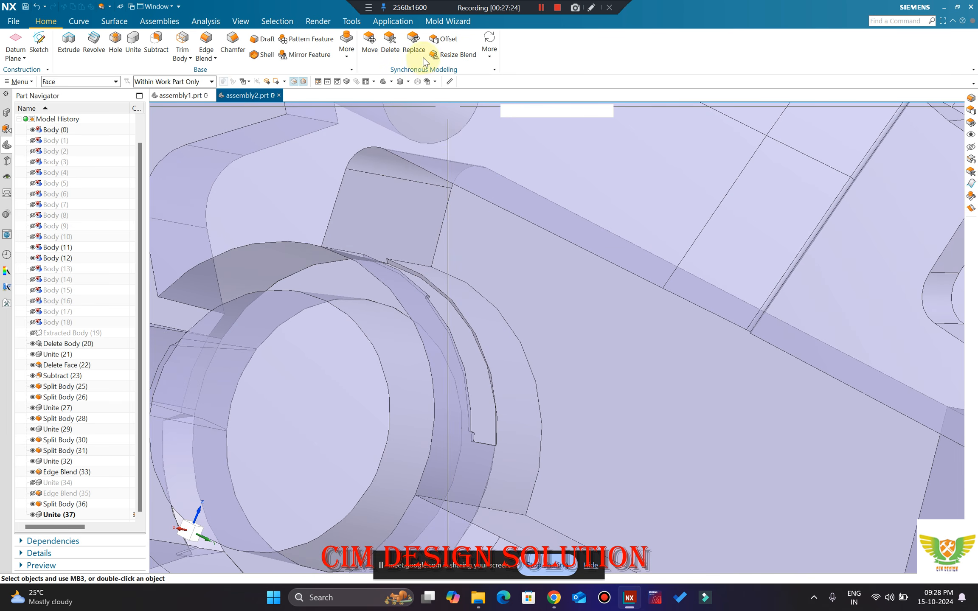
{"action": "left_click", "coordinate": [496, 359]}
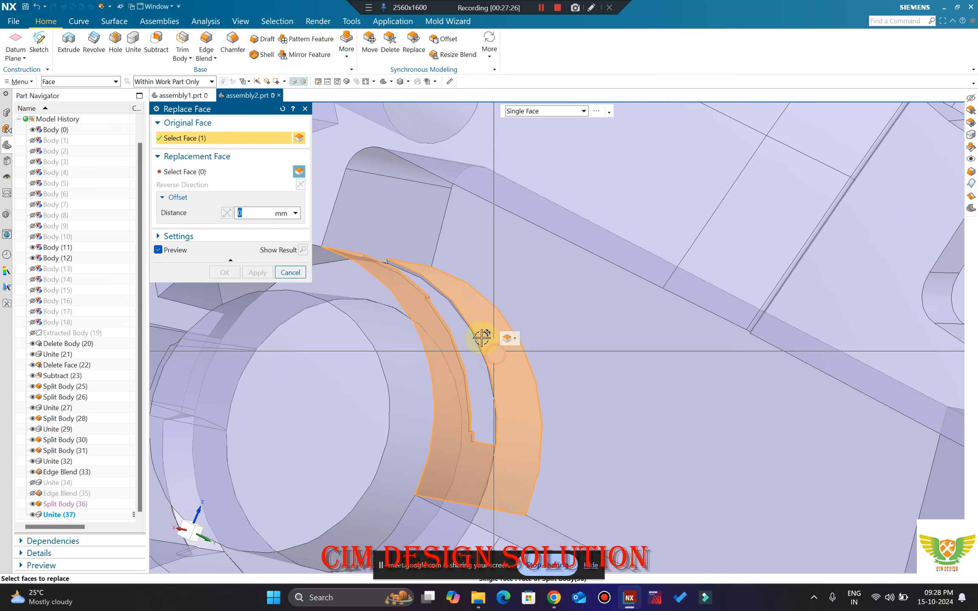
{"action": "middle_click_drag", "start_coordinate": [460, 350], "coordinate": [447, 288]}
{"action": "left_click", "coordinate": [448, 288]}
{"action": "middle_click_drag", "start_coordinate": [610, 269], "coordinate": [555, 316]}
{"action": "middle_click", "coordinate": [566, 339]}
Step: Show the hidden insert again in its pocket in the core
{"action": "left_click", "coordinate": [556, 318]}
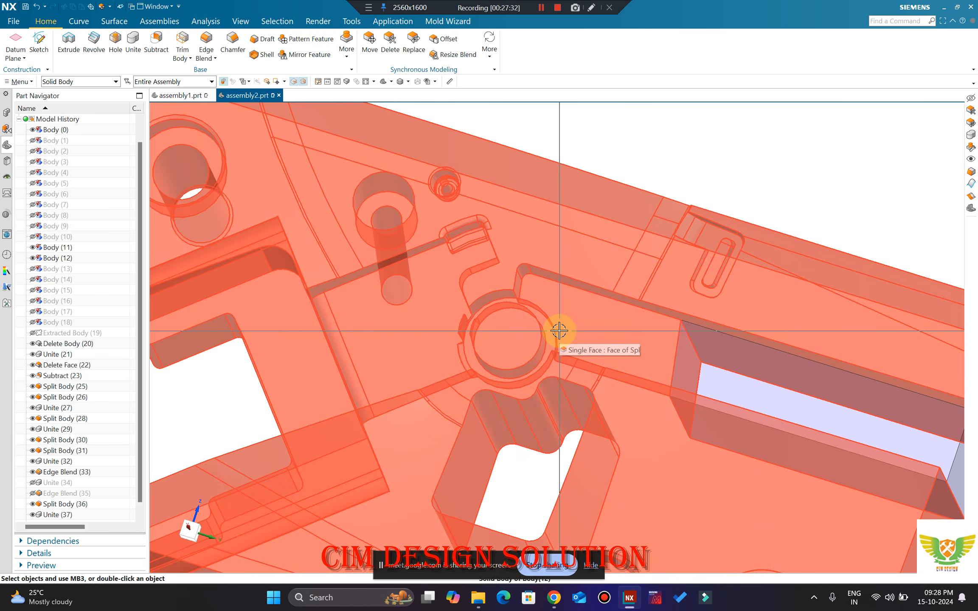
{"action": "key", "text": "ctrl+b"}
{"action": "key", "text": "ctrl+shift+k"}
{"action": "scroll", "coordinate": [837, 377], "scroll_direction": "up", "scroll_amount": 2}
{"action": "left_click", "coordinate": [834, 377]}
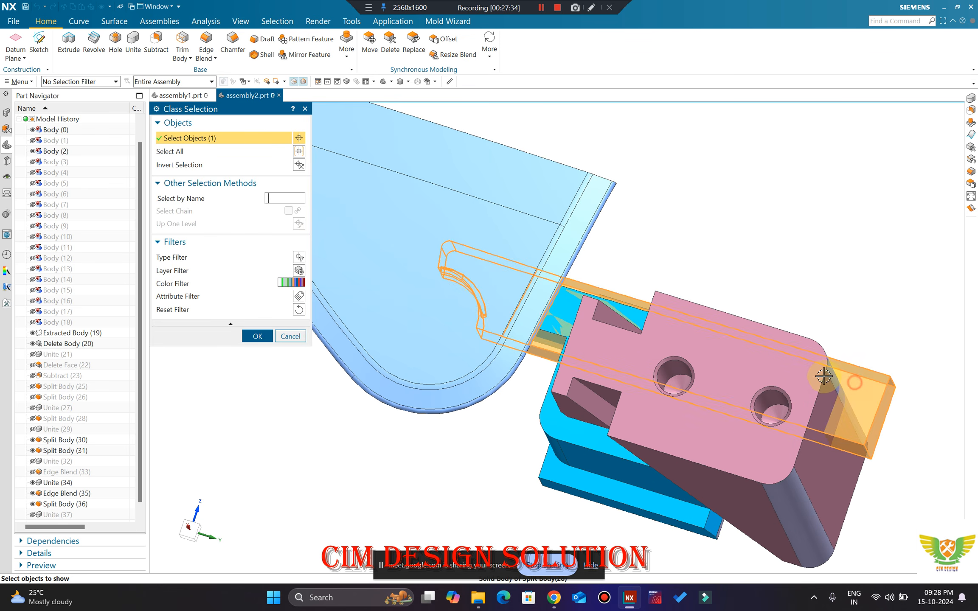
{"action": "middle_click", "coordinate": [829, 375]}
Step: Try to subtract the insert from the main core body with Keep Tool enabled
{"action": "middle_click_drag", "start_coordinate": [590, 287], "coordinate": [592, 310]}
{"action": "scroll", "coordinate": [412, 258], "scroll_direction": "up", "scroll_amount": 4}
{"action": "middle_click_drag", "start_coordinate": [408, 282], "coordinate": [486, 284]}
{"action": "scroll", "coordinate": [424, 272], "scroll_direction": "down", "scroll_amount": 4}
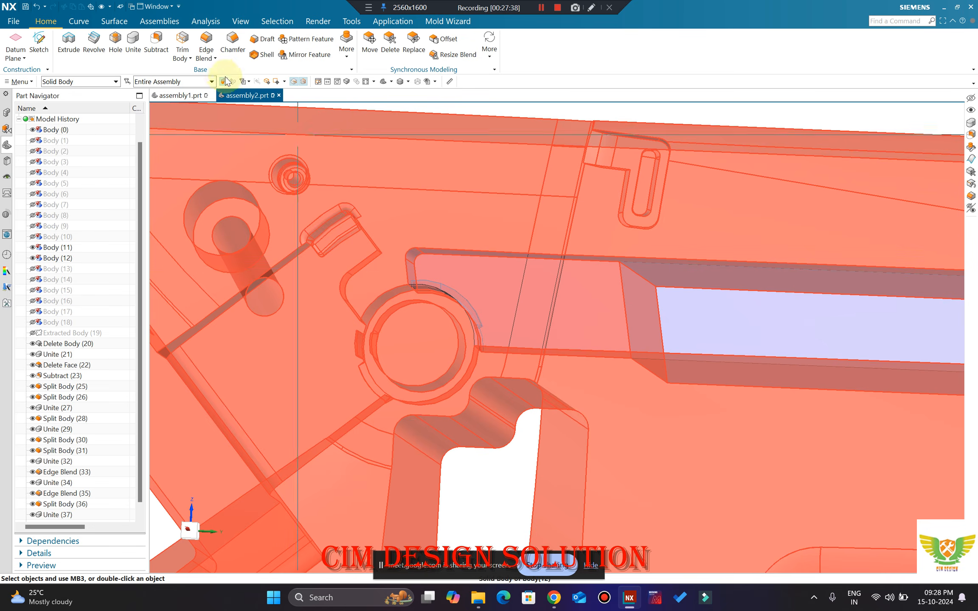
{"action": "left_click", "coordinate": [378, 273]}
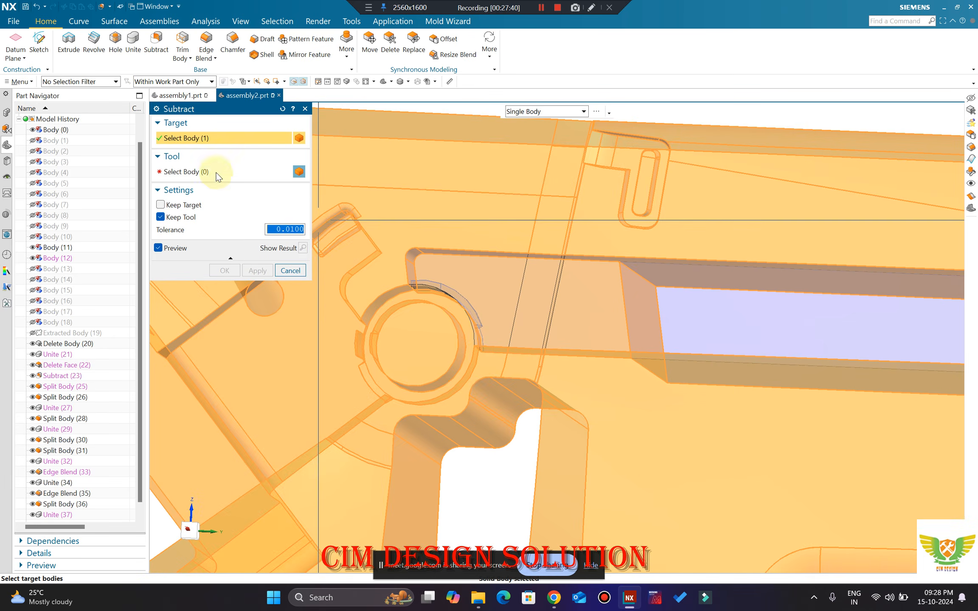
{"action": "left_click", "coordinate": [510, 277]}
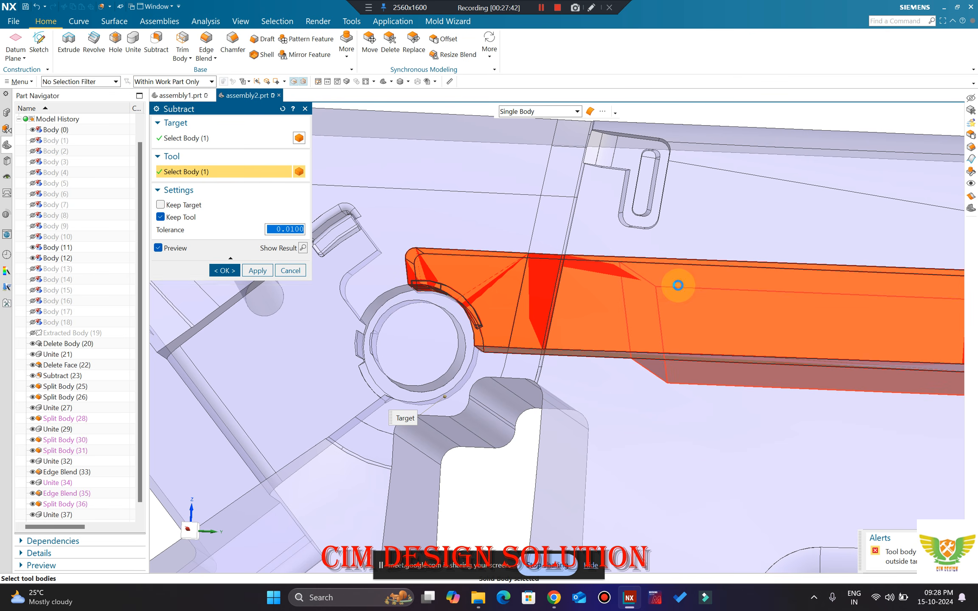
{"action": "middle_click", "coordinate": [678, 285]}
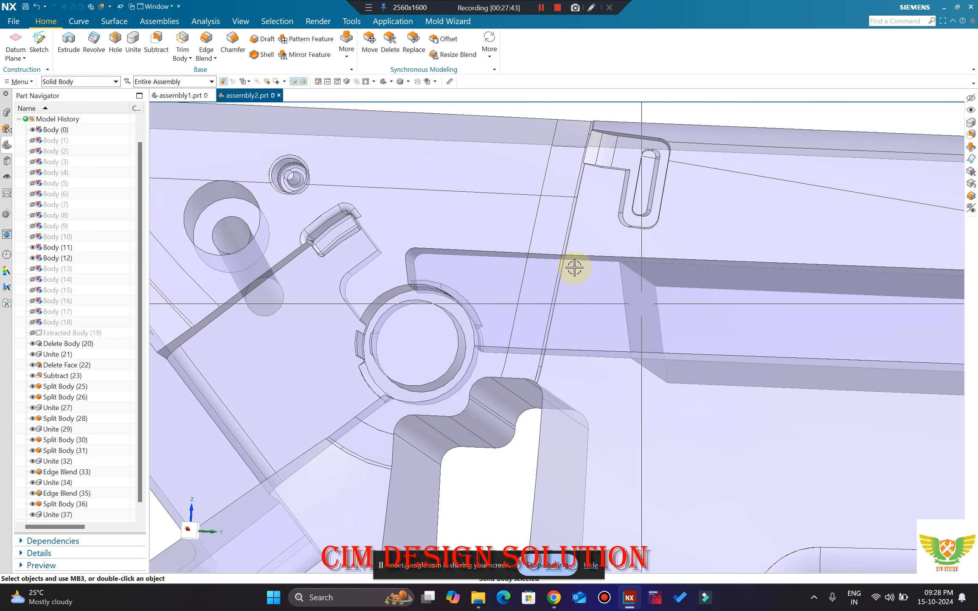
Step: Hide the main core body and inspect the isolated insert's concave end and its groove
{"action": "middle_click_drag", "start_coordinate": [575, 268], "coordinate": [592, 295]}
{"action": "left_click", "coordinate": [579, 422]}
{"action": "key", "text": "ctrl+b"}
{"action": "middle_click_drag", "start_coordinate": [580, 418], "coordinate": [623, 299]}
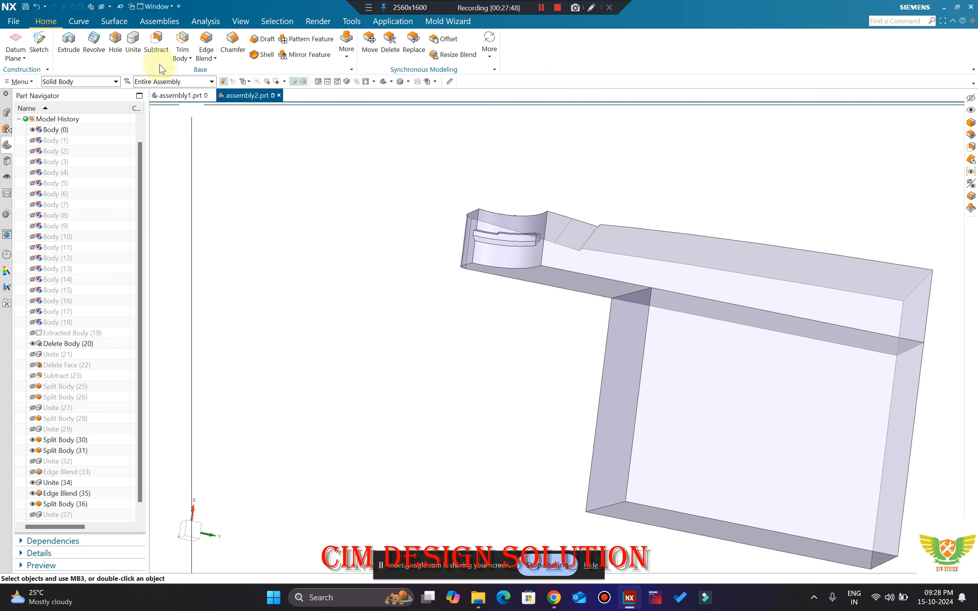
Step: Unite the long arm piece of the insert with the rectangular block below it
{"action": "left_click", "coordinate": [133, 42]}
{"action": "left_click", "coordinate": [694, 283]}
{"action": "left_click", "coordinate": [692, 387]}
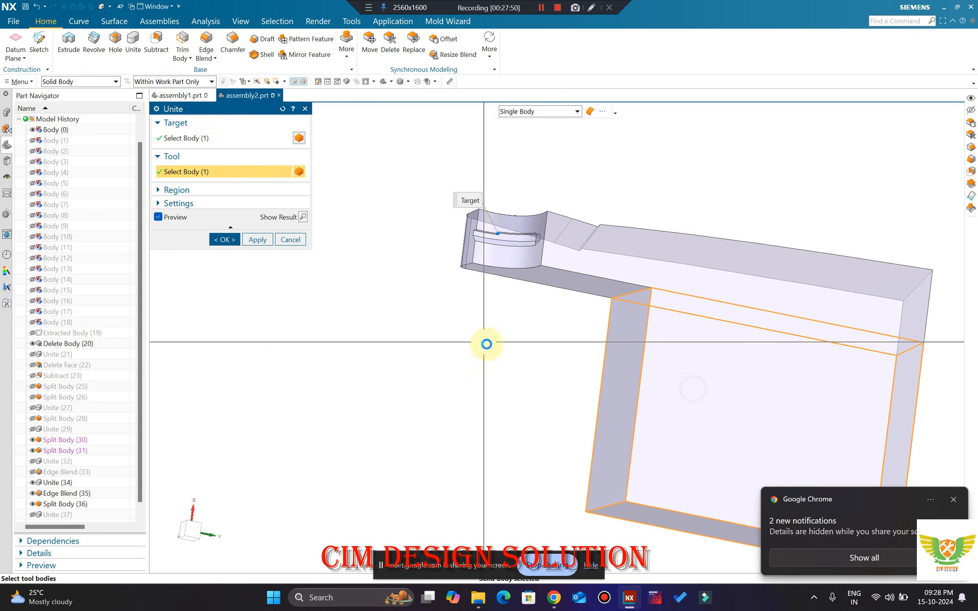
{"action": "middle_click", "coordinate": [486, 344]}
{"action": "left_click", "coordinate": [952, 500]}
{"action": "middle_click_drag", "start_coordinate": [668, 343], "coordinate": [615, 418]}
Step: Show the main core body again and hide the insert to expose its empty pocket
{"action": "key", "text": "ctrl+shift+k"}
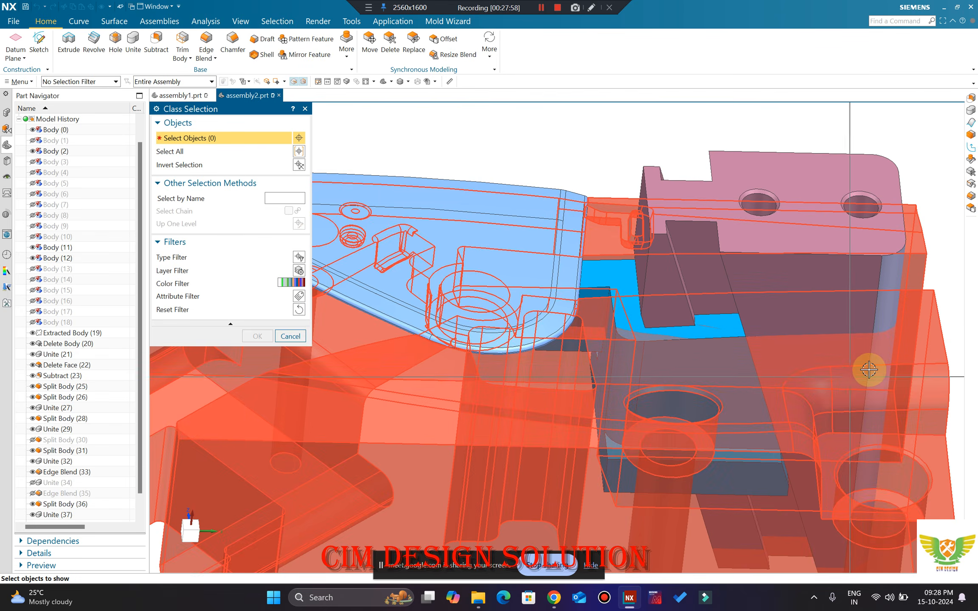
{"action": "left_click", "coordinate": [869, 370]}
{"action": "middle_click", "coordinate": [738, 329]}
{"action": "scroll", "coordinate": [564, 284], "scroll_direction": "down", "scroll_amount": 2}
{"action": "middle_click_drag", "start_coordinate": [568, 287], "coordinate": [571, 327]}
{"action": "scroll", "coordinate": [573, 327], "scroll_direction": "down", "scroll_amount": 1}
{"action": "left_click", "coordinate": [582, 333]}
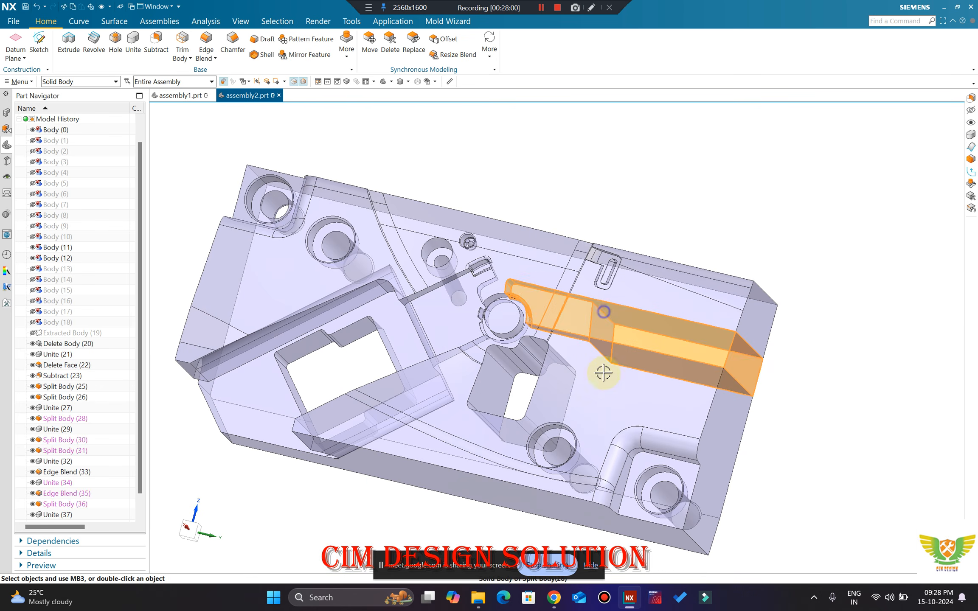
{"action": "key", "text": "ctrl+b"}
Step: Apply an Edge Blend to the core pocket's step edge where its floor drops into the open slot
{"action": "scroll", "coordinate": [602, 373], "scroll_direction": "up", "scroll_amount": 4}
{"action": "middle_click_drag", "start_coordinate": [602, 373], "coordinate": [575, 311]}
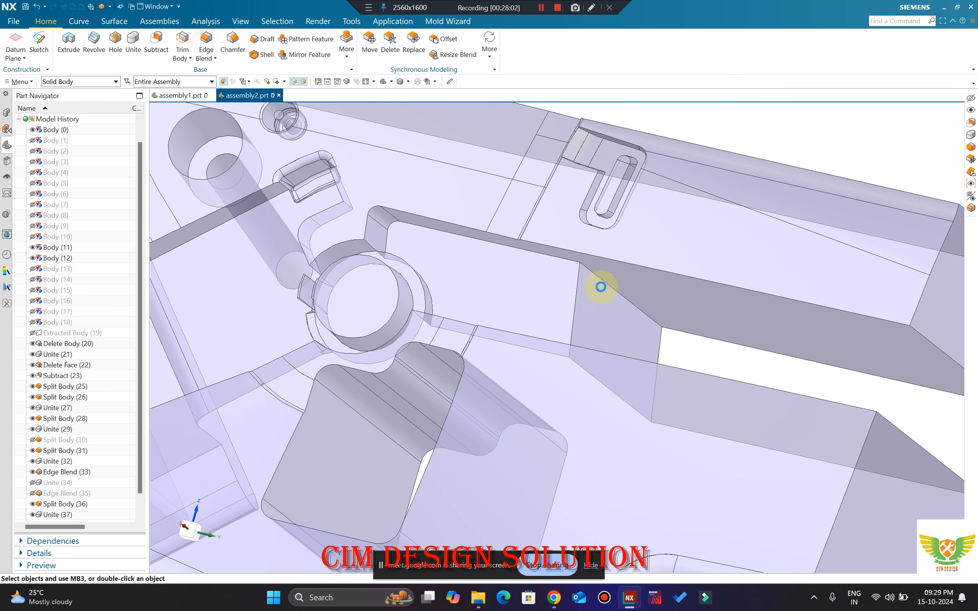
{"action": "left_click", "coordinate": [576, 292]}
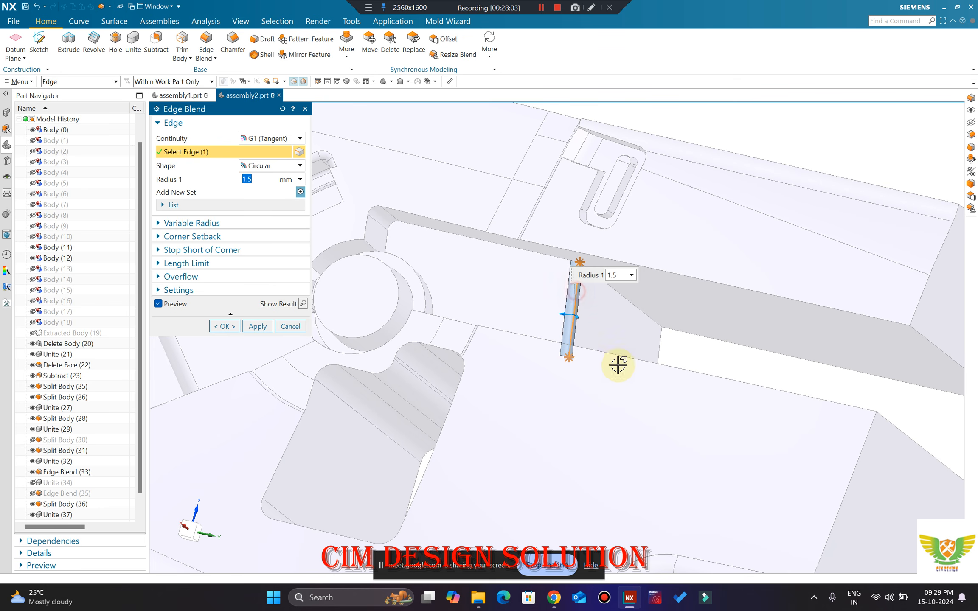
{"action": "middle_click", "coordinate": [354, 274]}
Step: Show the hidden cyan body with the C-shaped end inside the core pocket
{"action": "middle_click_drag", "start_coordinate": [355, 274], "coordinate": [575, 277]}
{"action": "scroll", "coordinate": [575, 277], "scroll_direction": "down", "scroll_amount": 3}
{"action": "key", "text": "F8"}
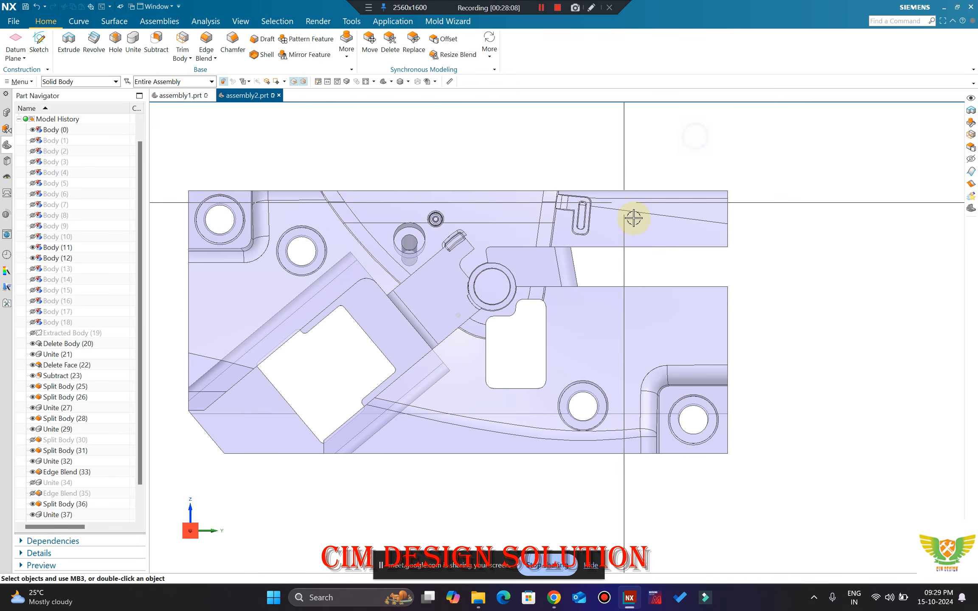
{"action": "scroll", "coordinate": [628, 255], "scroll_direction": "up", "scroll_amount": 2}
{"action": "middle_click_drag", "start_coordinate": [629, 260], "coordinate": [625, 241]}
{"action": "key", "text": "ctrl+shift+k"}
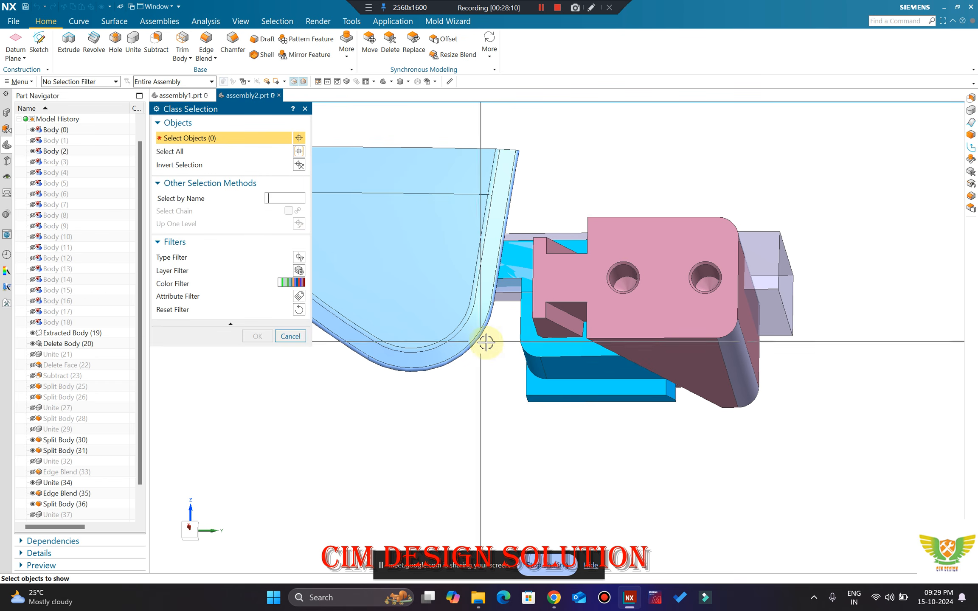
{"action": "left_click", "coordinate": [549, 372]}
{"action": "middle_click", "coordinate": [549, 367]}
{"action": "middle_click_drag", "start_coordinate": [524, 259], "coordinate": [679, 274]}
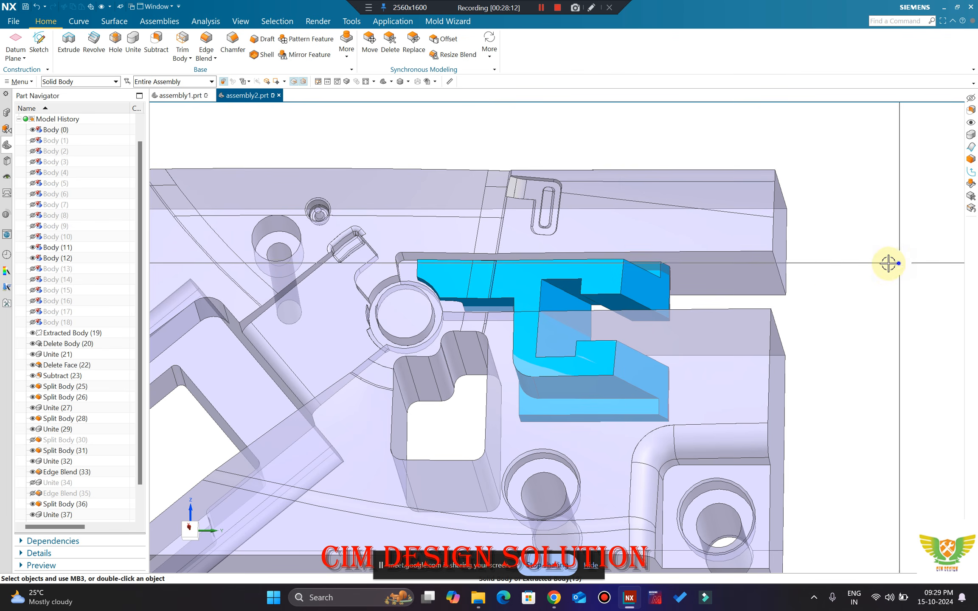
Step: Show the hidden insert again in its core pocket and inspect its position relative to the cyan body
{"action": "key", "text": "F8"}
{"action": "scroll", "coordinate": [537, 281], "scroll_direction": "up", "scroll_amount": 2}
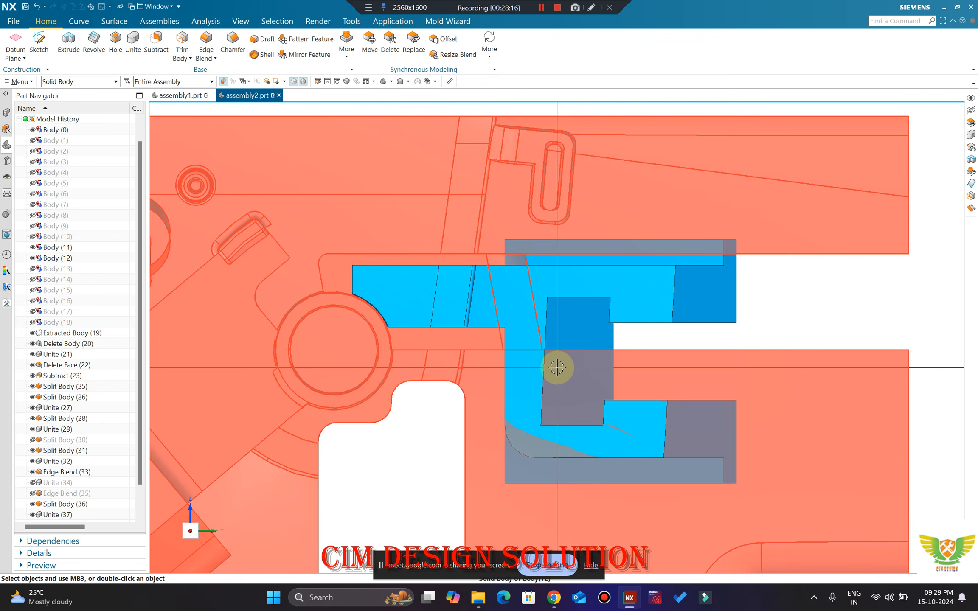
{"action": "scroll", "coordinate": [547, 272], "scroll_direction": "up", "scroll_amount": 1}
{"action": "scroll", "coordinate": [581, 259], "scroll_direction": "down", "scroll_amount": 1}
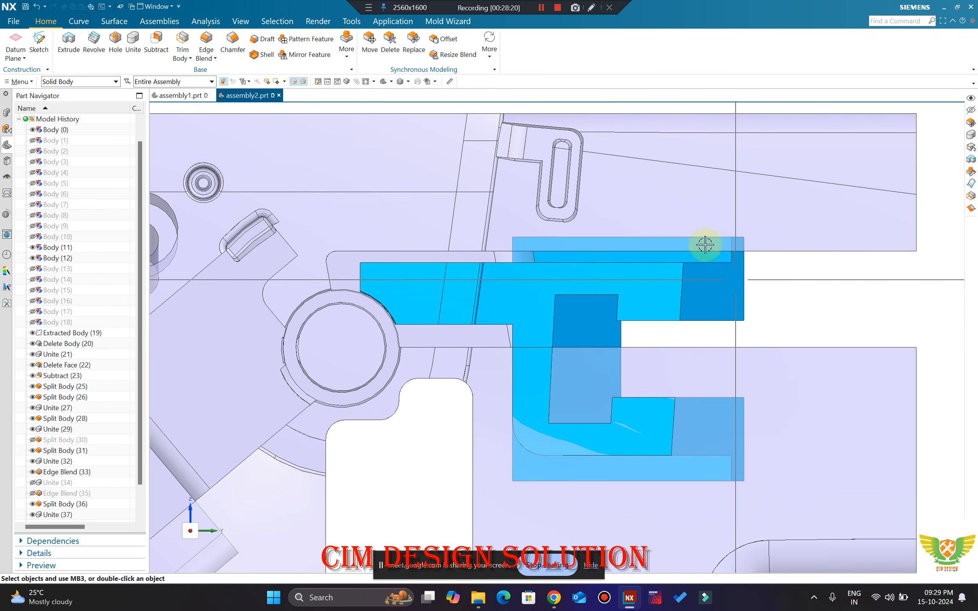
{"action": "left_click", "coordinate": [641, 300]}
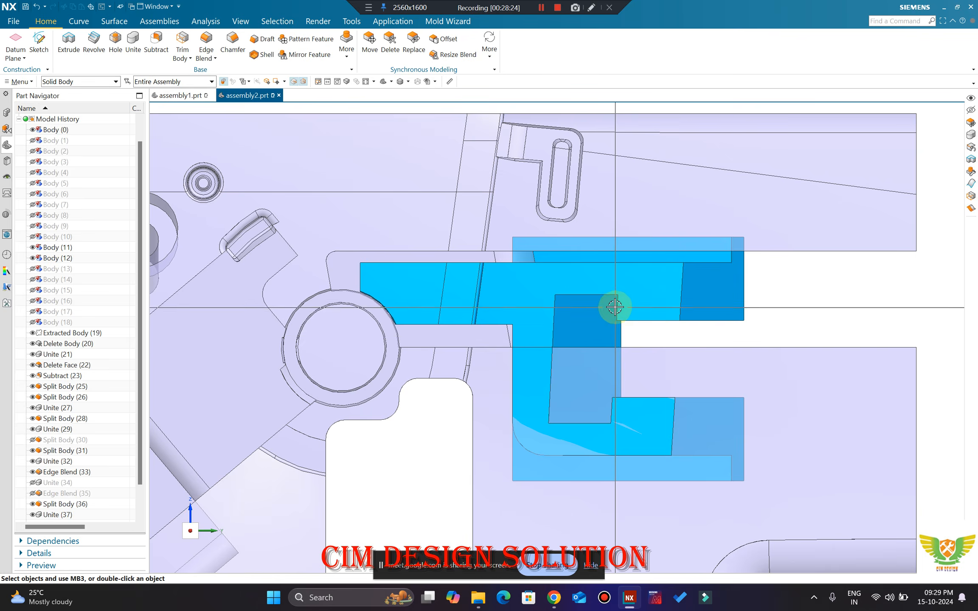
{"action": "key", "text": "ctrl+shift+k"}
{"action": "left_click", "coordinate": [559, 264]}
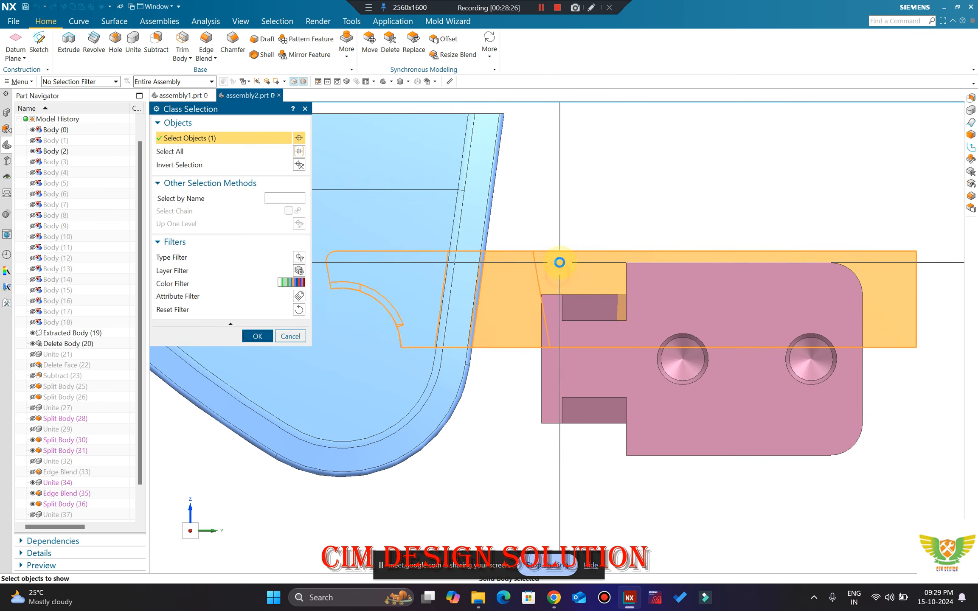
{"action": "middle_click", "coordinate": [559, 262]}
{"action": "scroll", "coordinate": [359, 361], "scroll_direction": "down", "scroll_amount": 1}
{"action": "scroll", "coordinate": [515, 327], "scroll_direction": "up", "scroll_amount": 2}
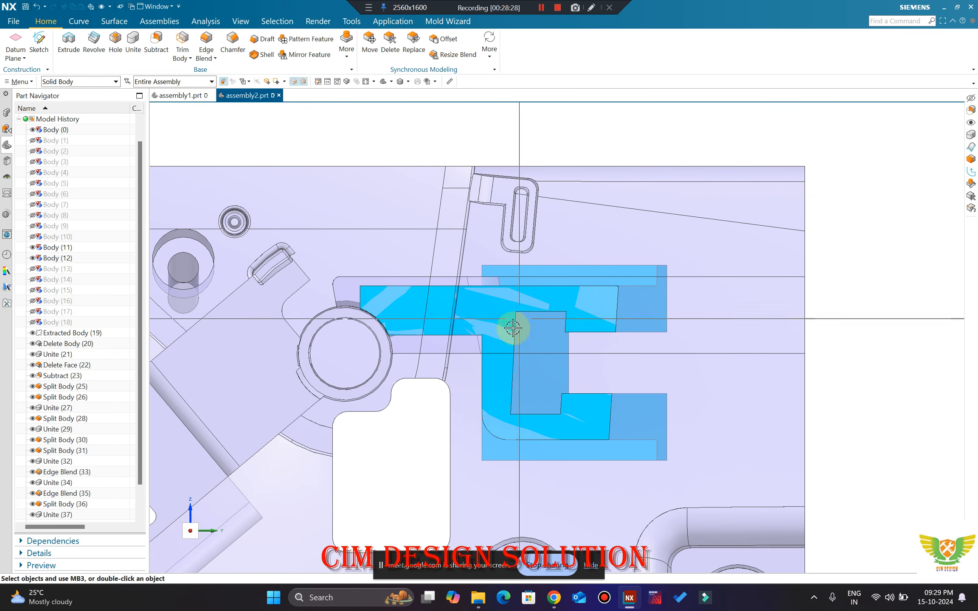
{"action": "scroll", "coordinate": [753, 211], "scroll_direction": "down", "scroll_amount": 4}
{"action": "key", "text": "F8"}
{"action": "scroll", "coordinate": [524, 201], "scroll_direction": "down", "scroll_amount": 1}
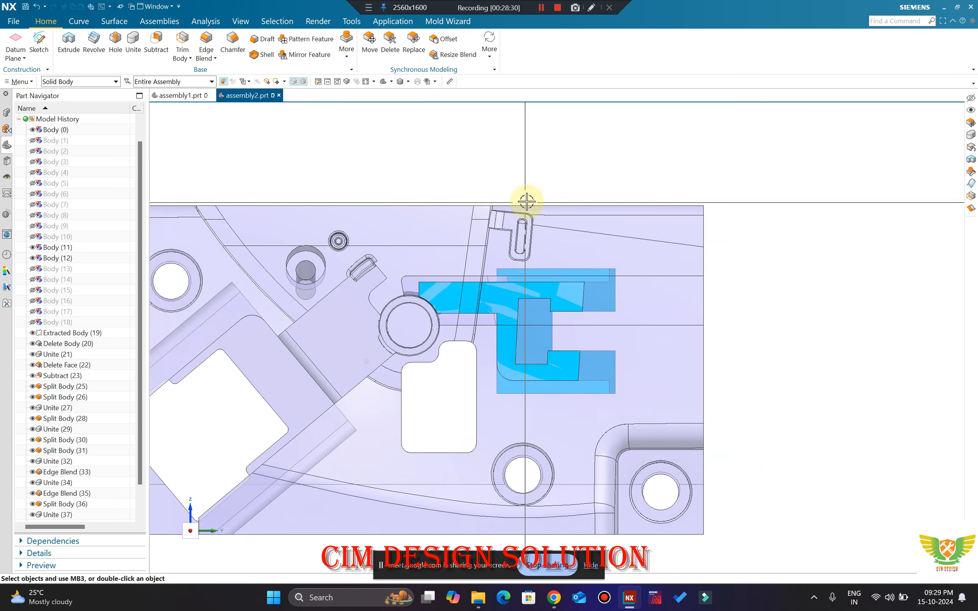
{"action": "scroll", "coordinate": [525, 200], "scroll_direction": "up", "scroll_amount": 2}
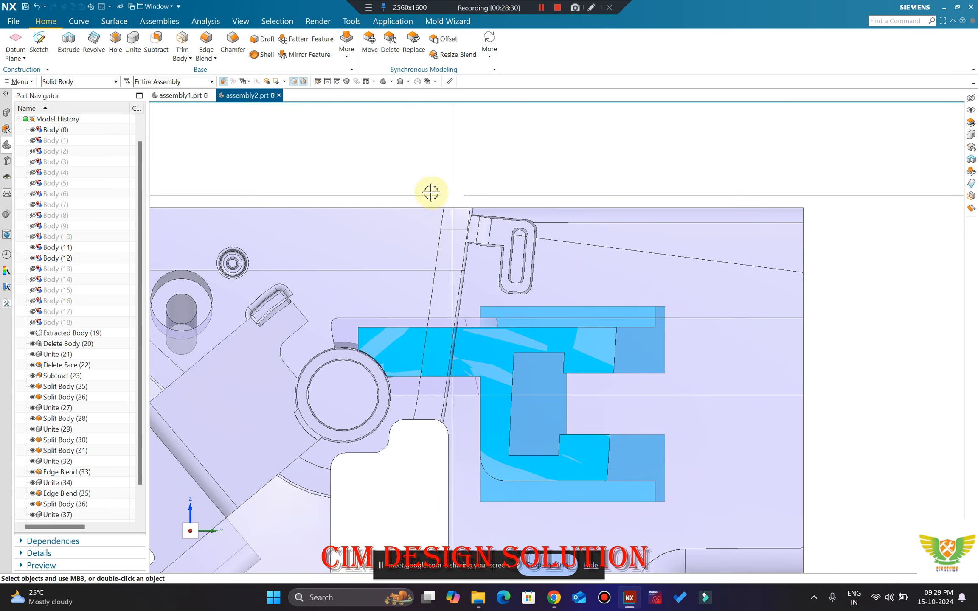
{"action": "left_click", "coordinate": [64, 43]}
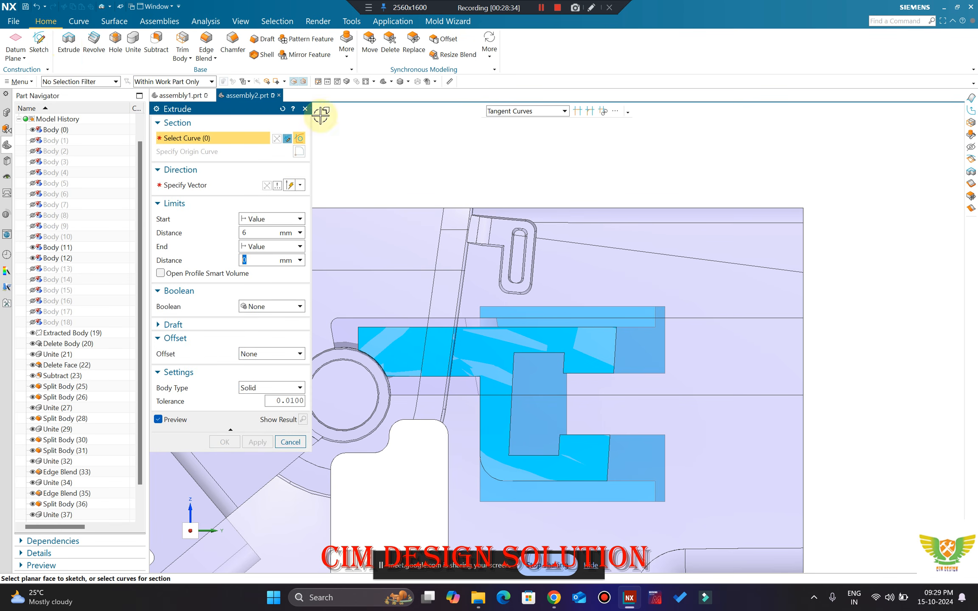
{"action": "scroll", "coordinate": [640, 164], "scroll_direction": "down", "scroll_amount": 3}
{"action": "key", "text": "Escape"}
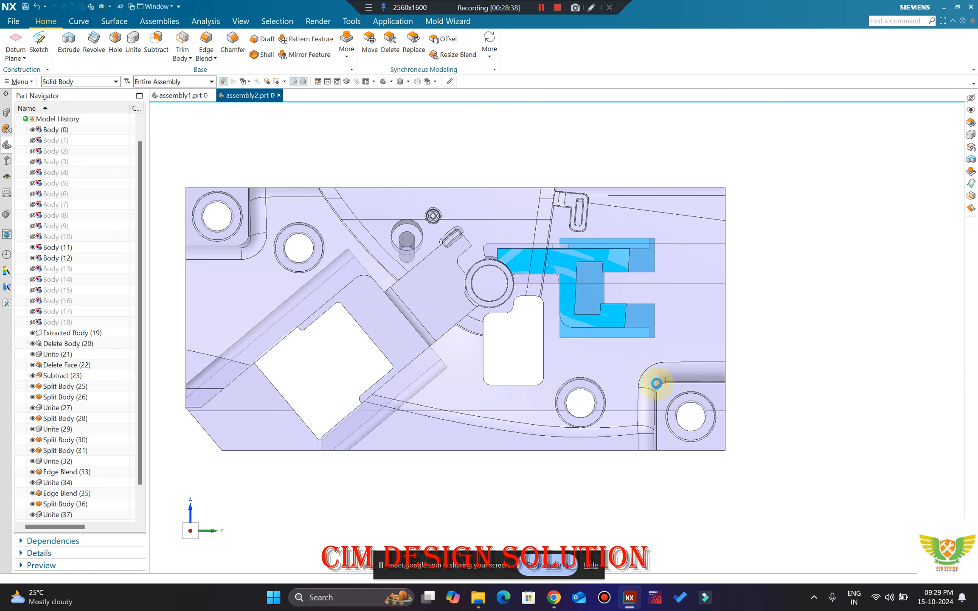
Step: Start an Extrude with a sketch on the core face and draw a rectangle about 30.5 by 36 mm over the cyan body's C-shaped end
{"action": "key", "text": "x"}
{"action": "left_click", "coordinate": [717, 391]}
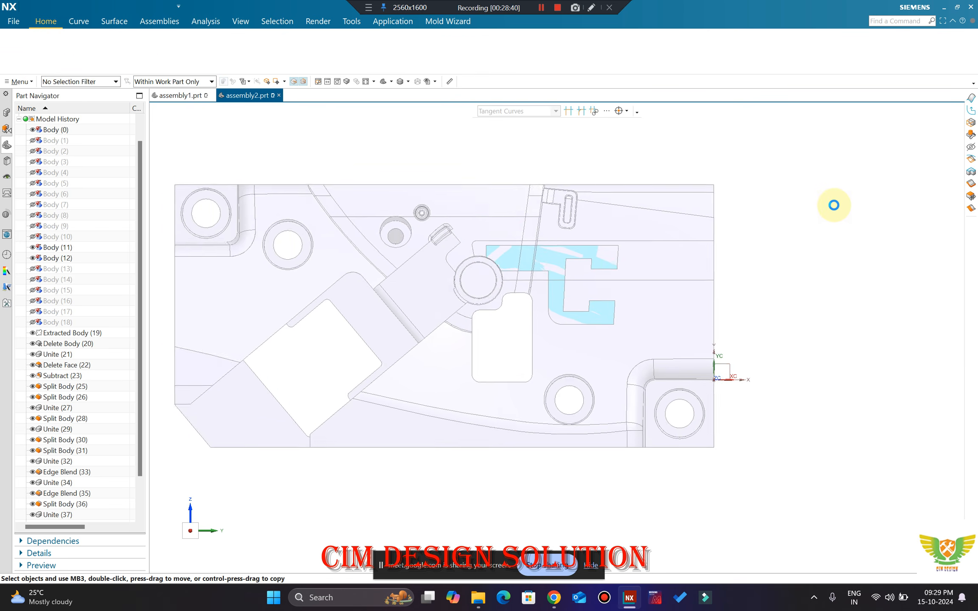
{"action": "scroll", "coordinate": [675, 197], "scroll_direction": "up", "scroll_amount": 2}
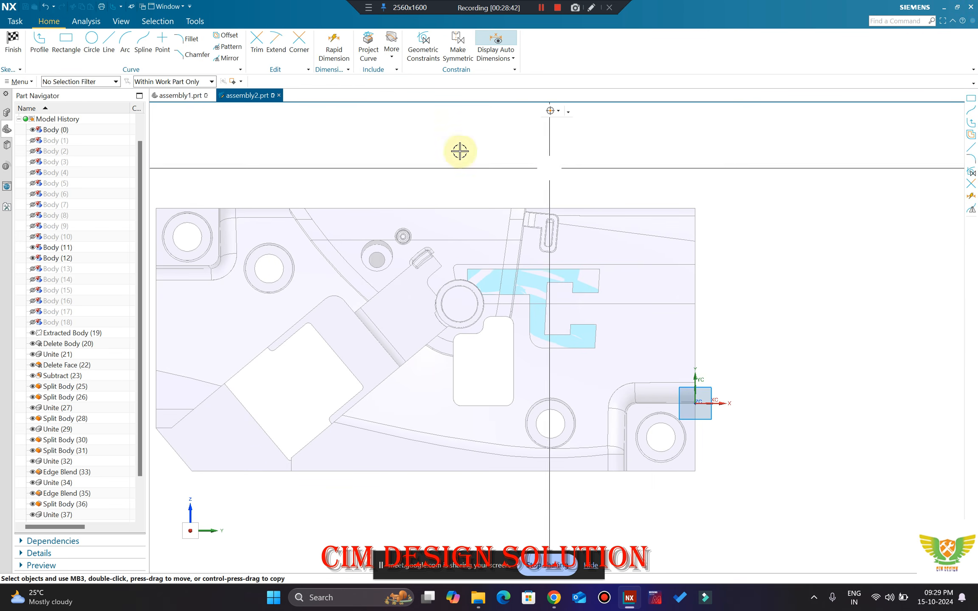
{"action": "left_click", "coordinate": [67, 50]}
{"action": "scroll", "coordinate": [531, 257], "scroll_direction": "up", "scroll_amount": 4}
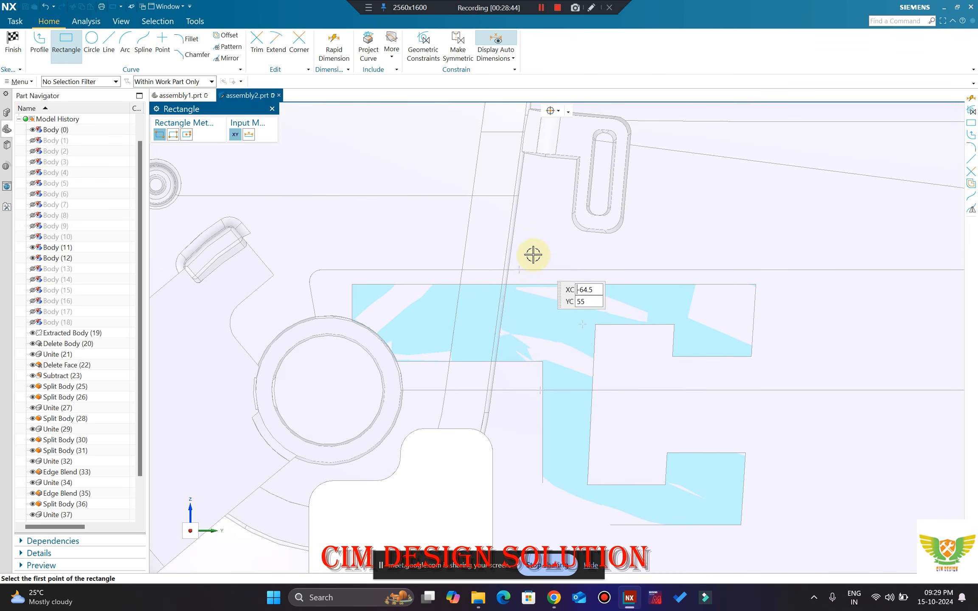
{"action": "scroll", "coordinate": [546, 256], "scroll_direction": "up", "scroll_amount": 2}
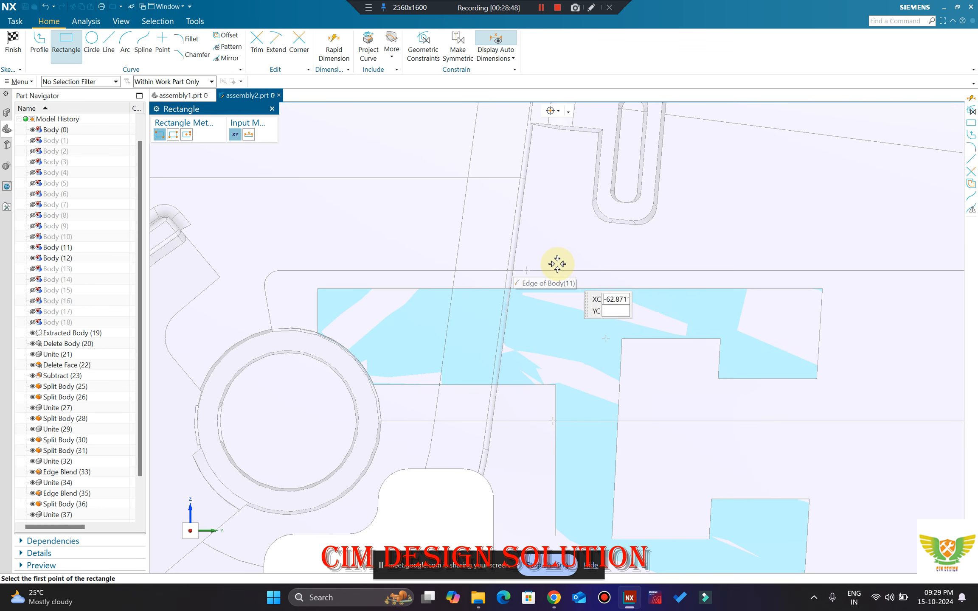
{"action": "left_click", "coordinate": [548, 258]}
{"action": "scroll", "coordinate": [546, 255], "scroll_direction": "down", "scroll_amount": 3}
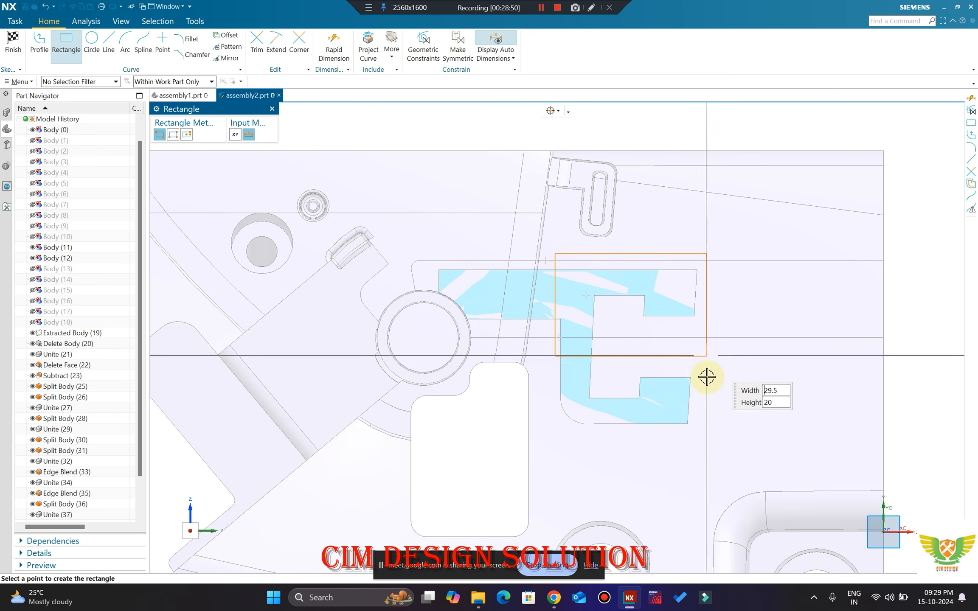
{"action": "left_click", "coordinate": [709, 439]}
{"action": "scroll", "coordinate": [646, 244], "scroll_direction": "up", "scroll_amount": 3}
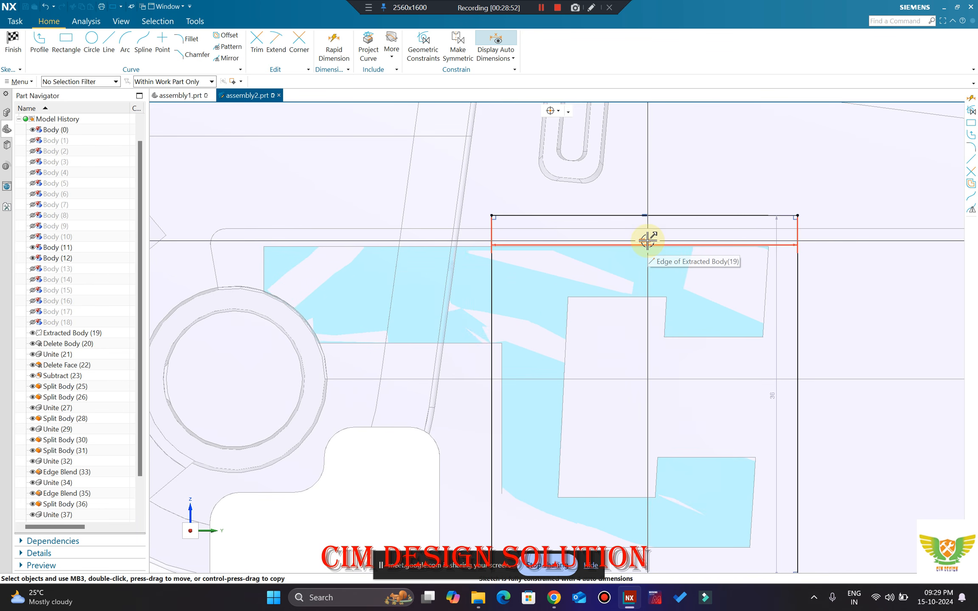
Step: Set the sketched rectangle's width and height to 30 mm each
{"action": "double_click", "coordinate": [750, 241]}
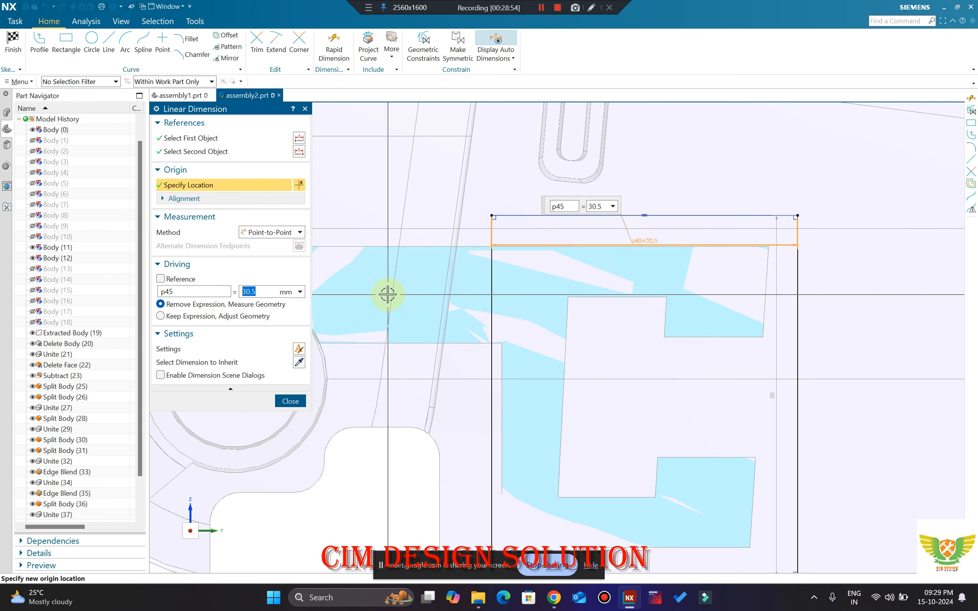
{"action": "key", "text": "Return"}
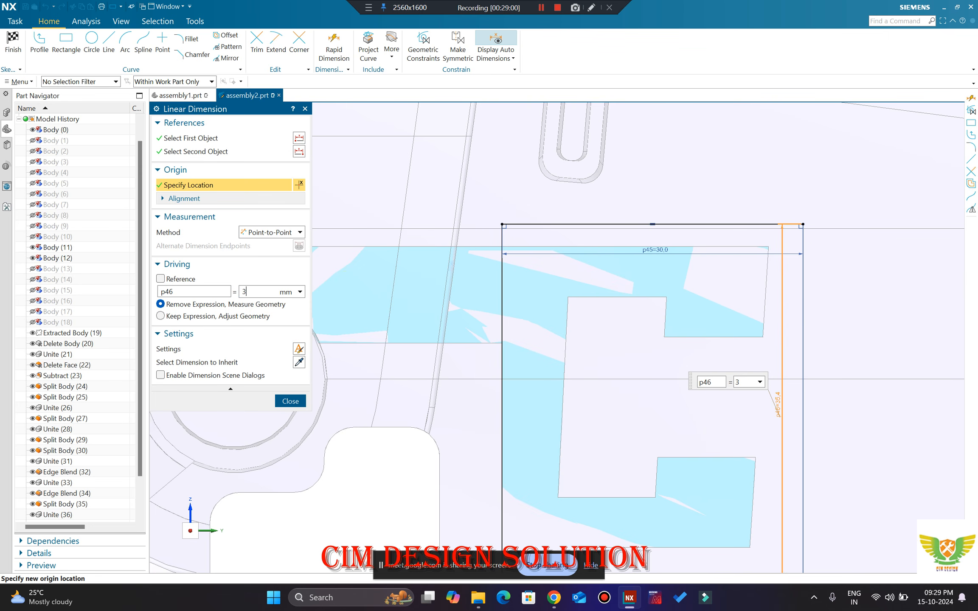
{"action": "scroll", "coordinate": [348, 177], "scroll_direction": "down", "scroll_amount": 2}
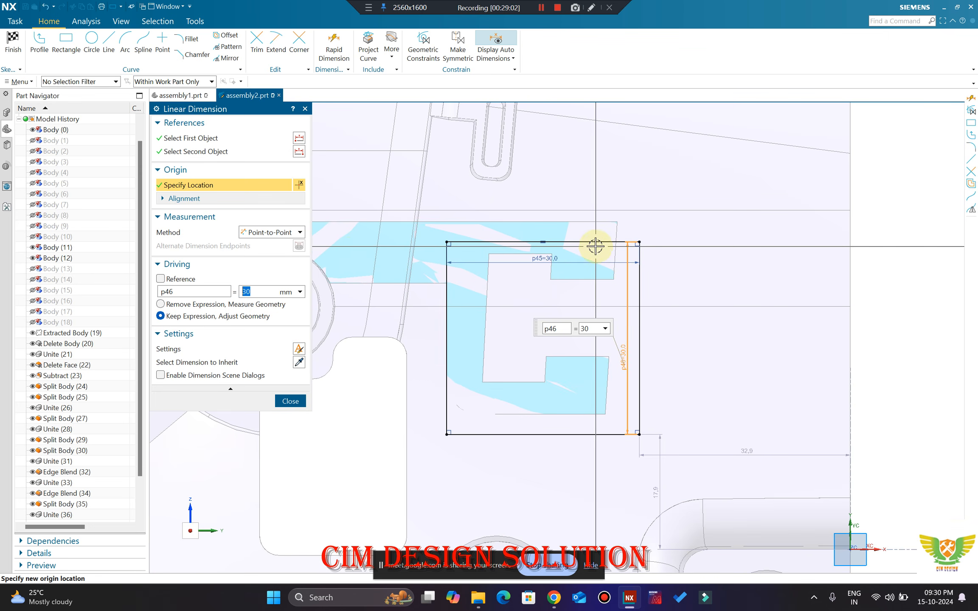
{"action": "middle_click", "coordinate": [595, 246]}
{"action": "scroll", "coordinate": [680, 233], "scroll_direction": "down", "scroll_amount": 1}
{"action": "scroll", "coordinate": [482, 223], "scroll_direction": "up", "scroll_amount": 3}
{"action": "scroll", "coordinate": [606, 278], "scroll_direction": "down", "scroll_amount": 1}
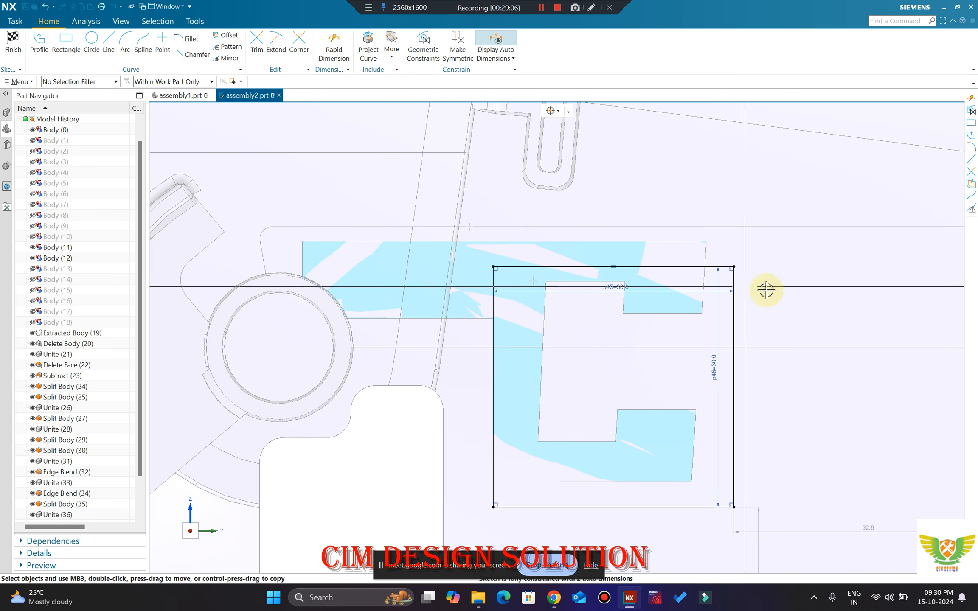
Step: Apply a Horizontal Alignment constraint from the rectangle's upper-right corner to the insert's upper edge
{"action": "key", "text": "c"}
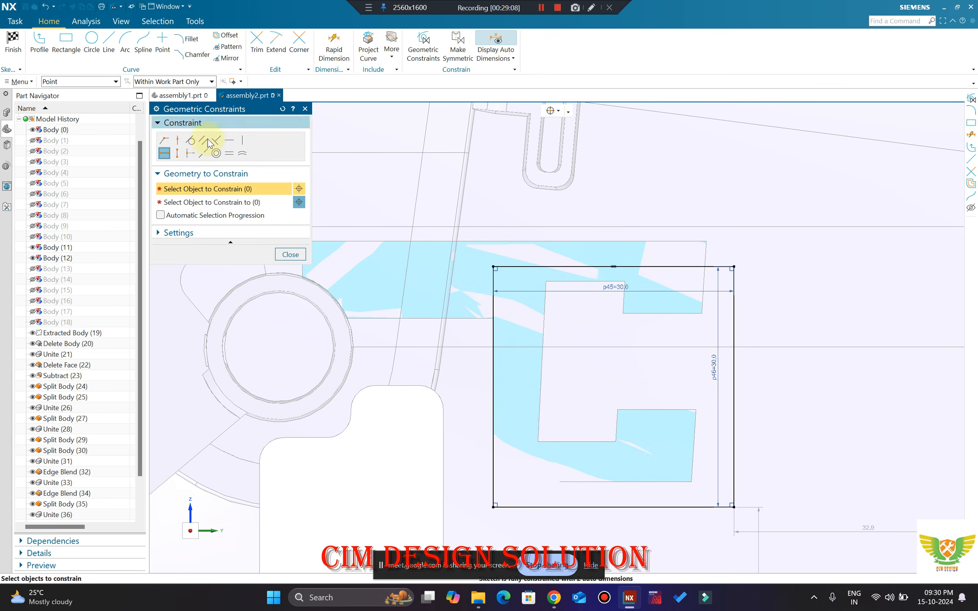
{"action": "left_click", "coordinate": [170, 156]}
{"action": "left_click", "coordinate": [736, 269]}
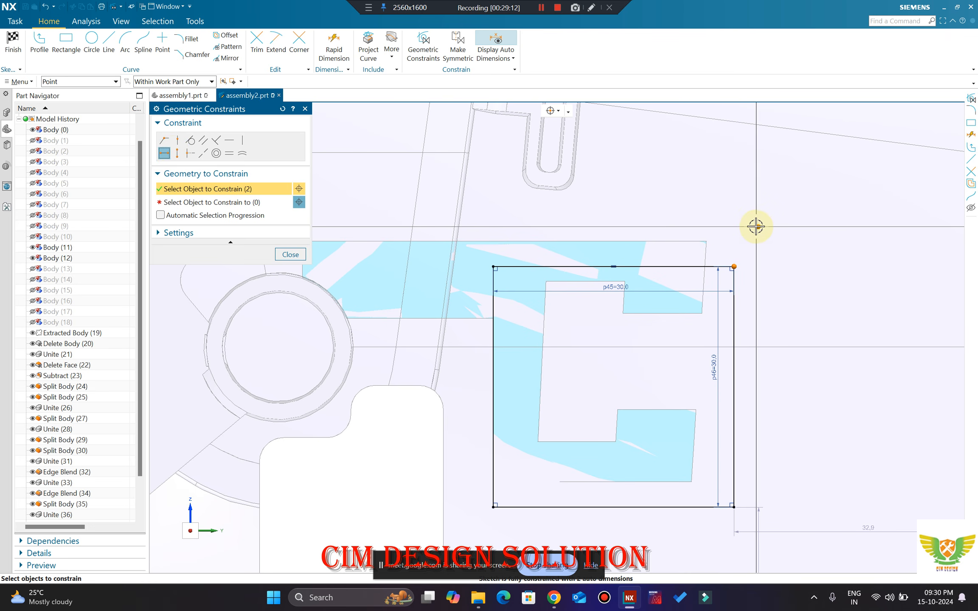
{"action": "left_click", "coordinate": [222, 206]}
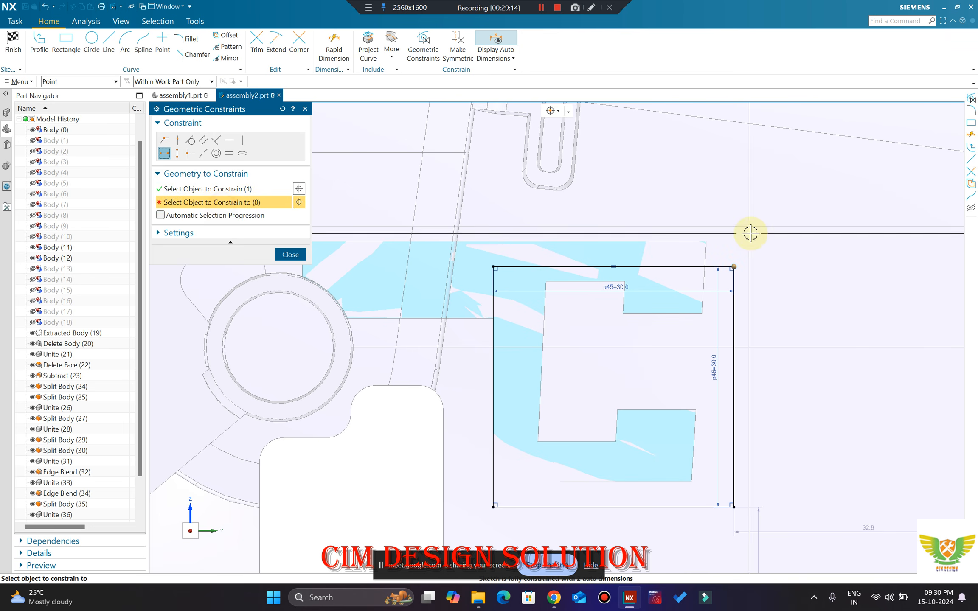
{"action": "left_click", "coordinate": [762, 225]}
{"action": "key", "text": "Escape"}
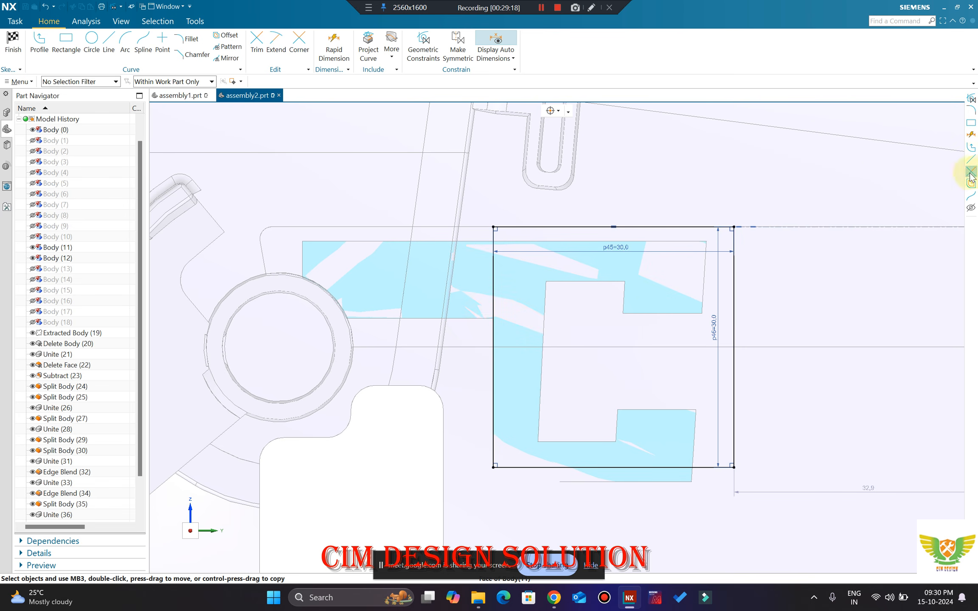
Step: Dimension the horizontal distance from the square's upper-left corner to the endpoint of the adjacent slanted body edge and set it to 6 mm
{"action": "scroll", "coordinate": [628, 211], "scroll_direction": "down", "scroll_amount": 2}
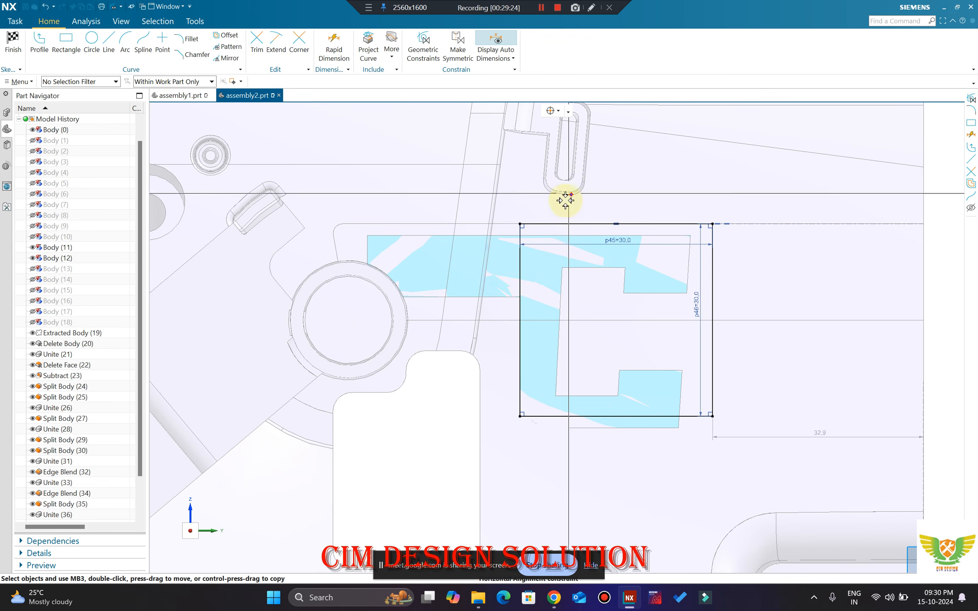
{"action": "scroll", "coordinate": [579, 251], "scroll_direction": "down", "scroll_amount": 2}
{"action": "scroll", "coordinate": [529, 163], "scroll_direction": "up", "scroll_amount": 1}
{"action": "scroll", "coordinate": [629, 219], "scroll_direction": "up", "scroll_amount": 1}
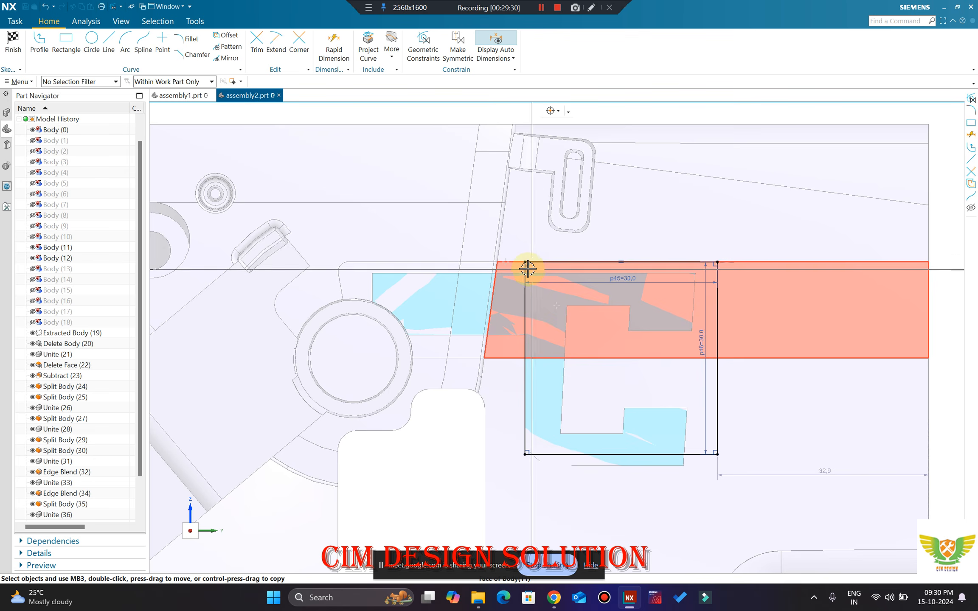
{"action": "scroll", "coordinate": [530, 269], "scroll_direction": "up", "scroll_amount": 1}
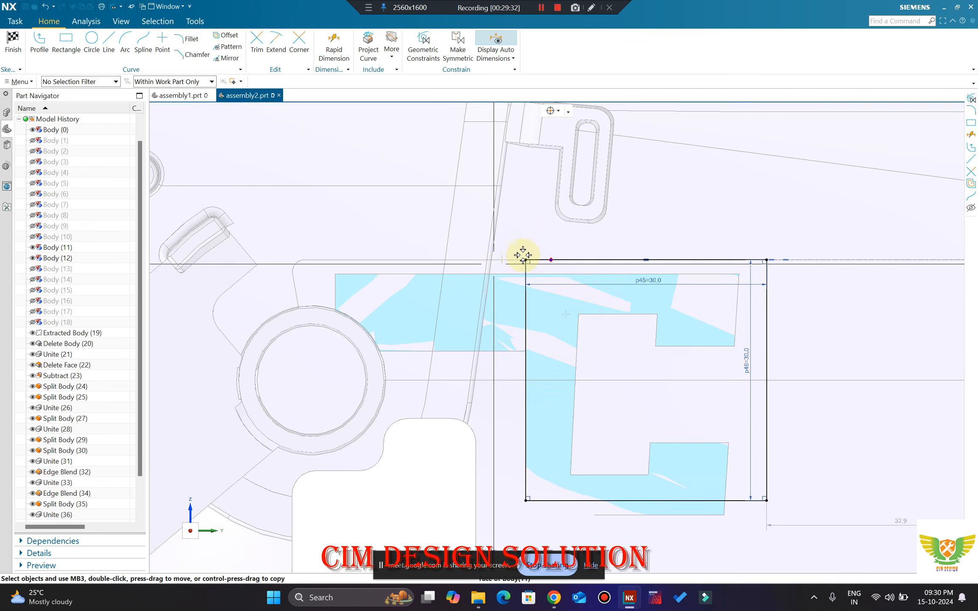
{"action": "left_click", "coordinate": [338, 42]}
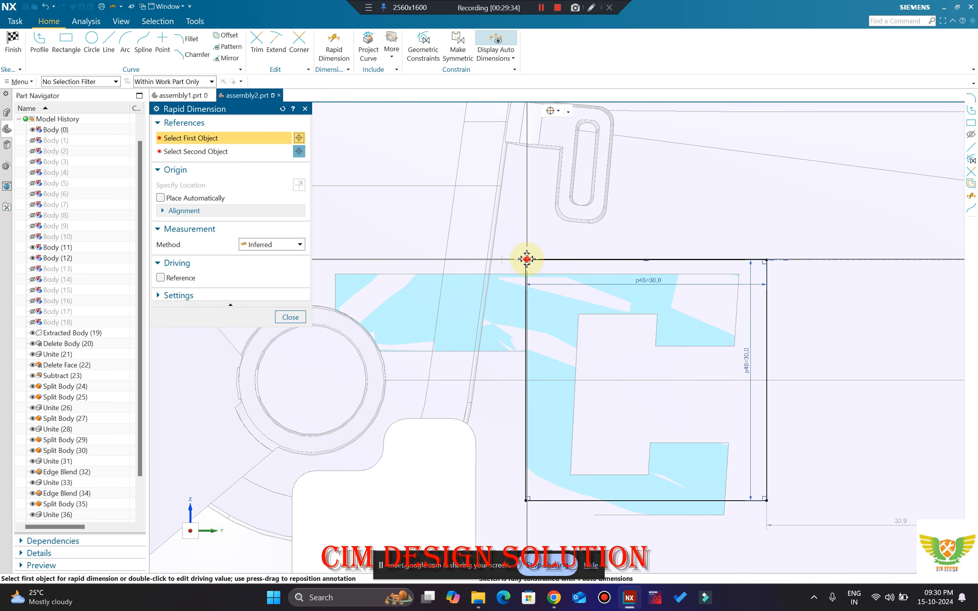
{"action": "left_click", "coordinate": [526, 259]}
{"action": "left_click", "coordinate": [492, 260]}
{"action": "scroll", "coordinate": [506, 207], "scroll_direction": "up", "scroll_amount": 5}
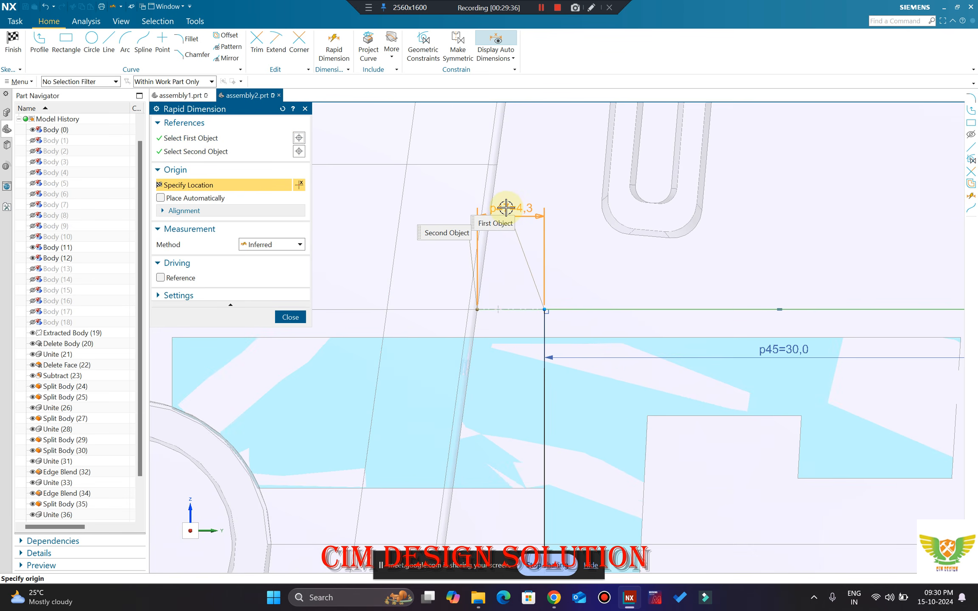
{"action": "left_click", "coordinate": [534, 223]}
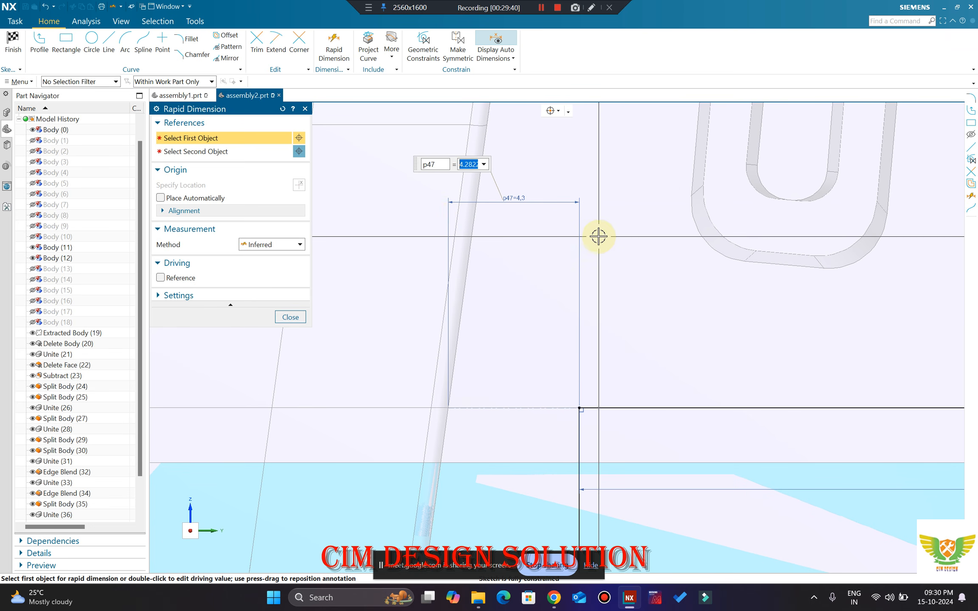
{"action": "scroll", "coordinate": [598, 237], "scroll_direction": "down", "scroll_amount": 5}
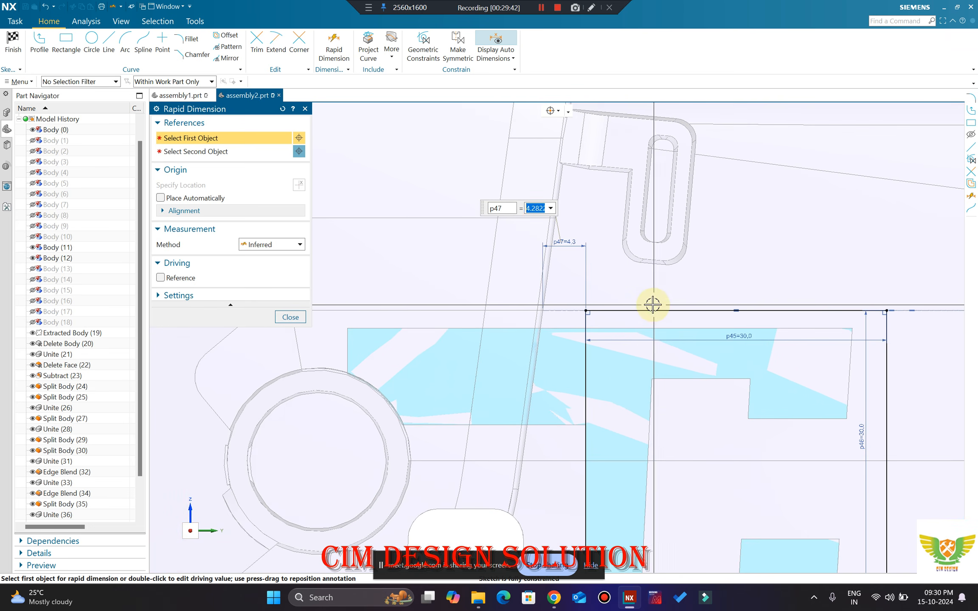
{"action": "scroll", "coordinate": [585, 299], "scroll_direction": "up", "scroll_amount": 2}
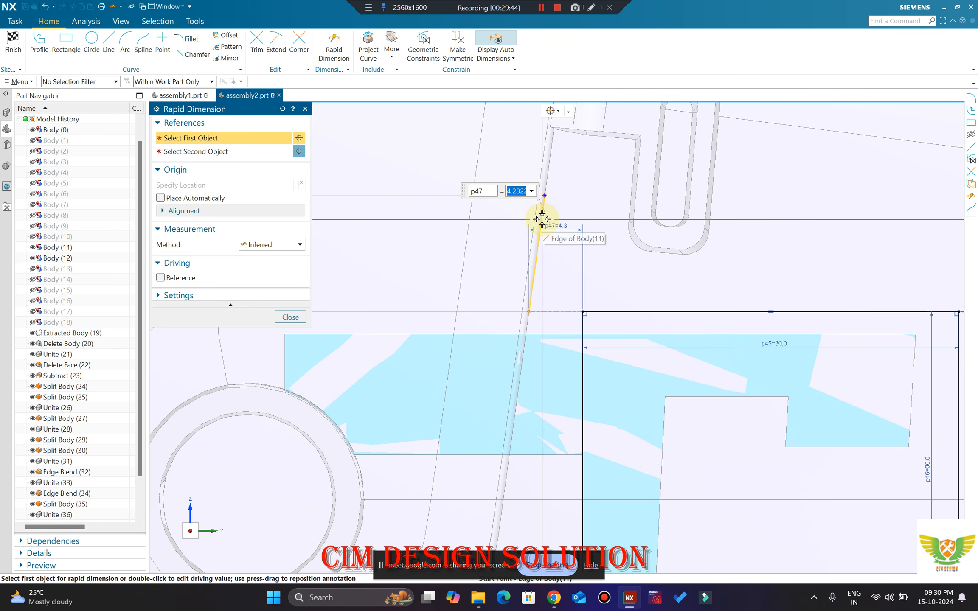
{"action": "type", "text": "6"}
{"action": "key", "text": "Return"}
Step: Examine how the positioned square sits over the cyan body's C-shaped end and the insert
{"action": "scroll", "coordinate": [578, 225], "scroll_direction": "down", "scroll_amount": 3}
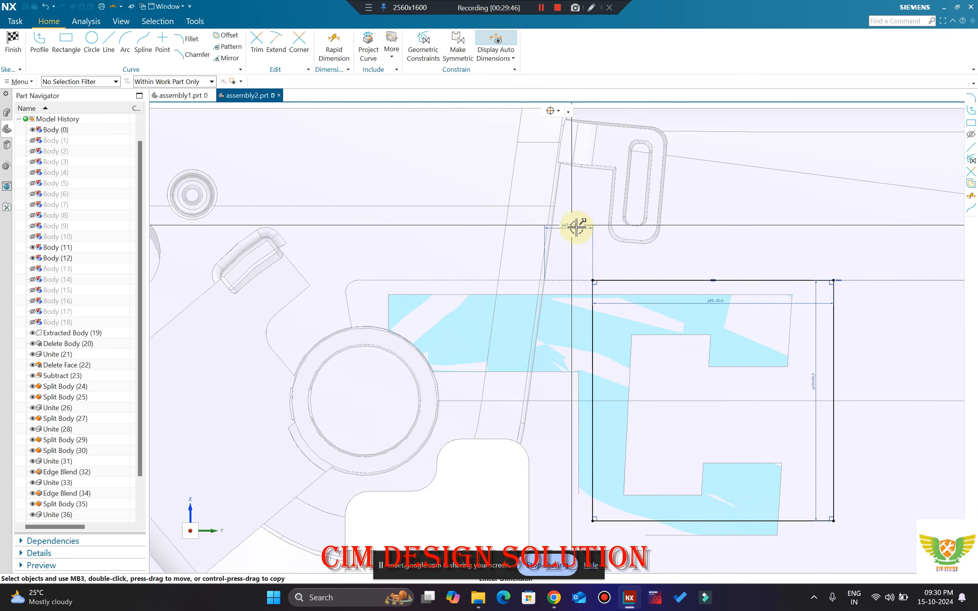
{"action": "scroll", "coordinate": [550, 238], "scroll_direction": "up", "scroll_amount": 2}
{"action": "scroll", "coordinate": [556, 239], "scroll_direction": "down", "scroll_amount": 3}
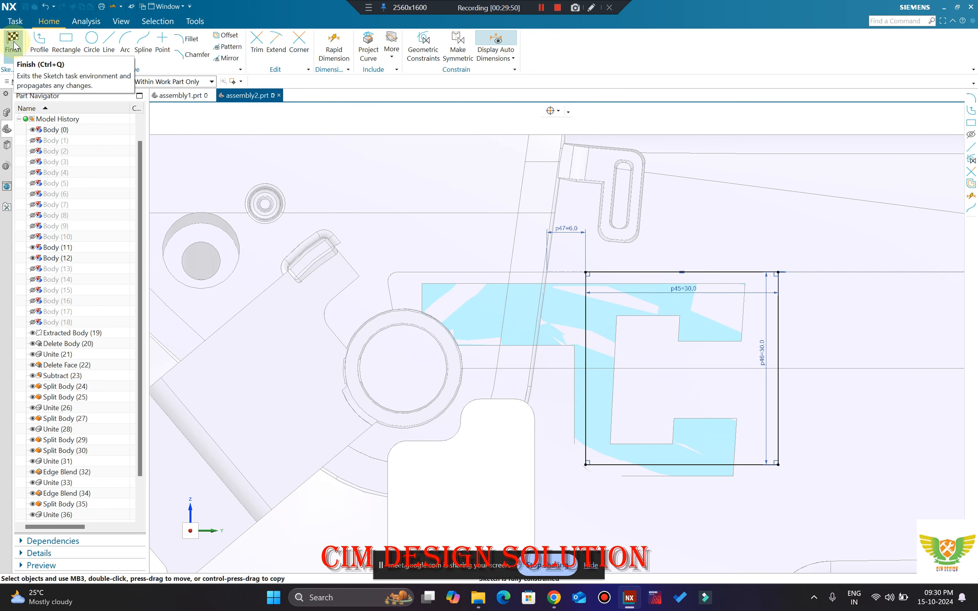
{"action": "scroll", "coordinate": [683, 290], "scroll_direction": "up", "scroll_amount": 2}
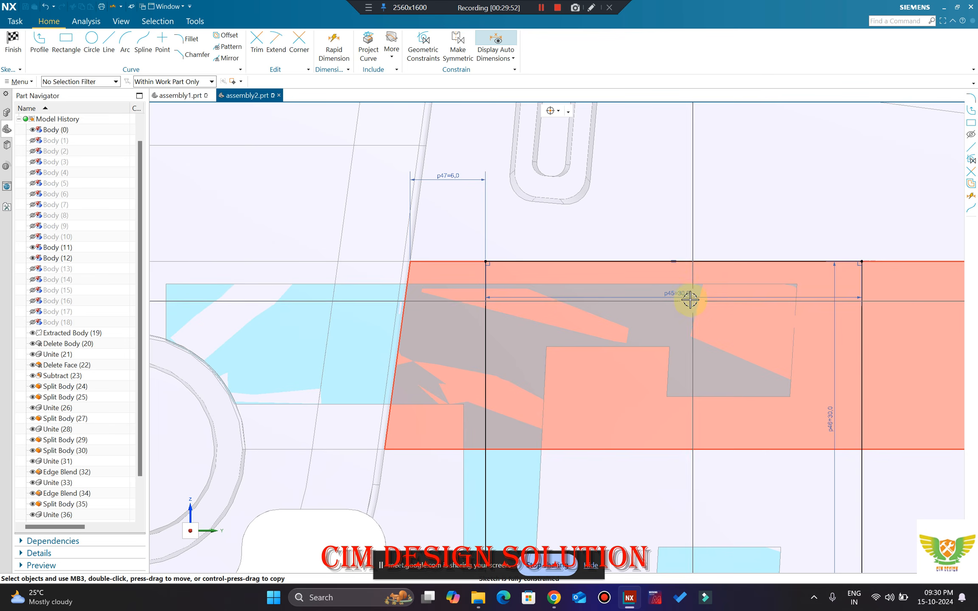
{"action": "scroll", "coordinate": [636, 276], "scroll_direction": "down", "scroll_amount": 1}
{"action": "scroll", "coordinate": [594, 261], "scroll_direction": "down", "scroll_amount": 3}
{"action": "scroll", "coordinate": [650, 267], "scroll_direction": "up", "scroll_amount": 3}
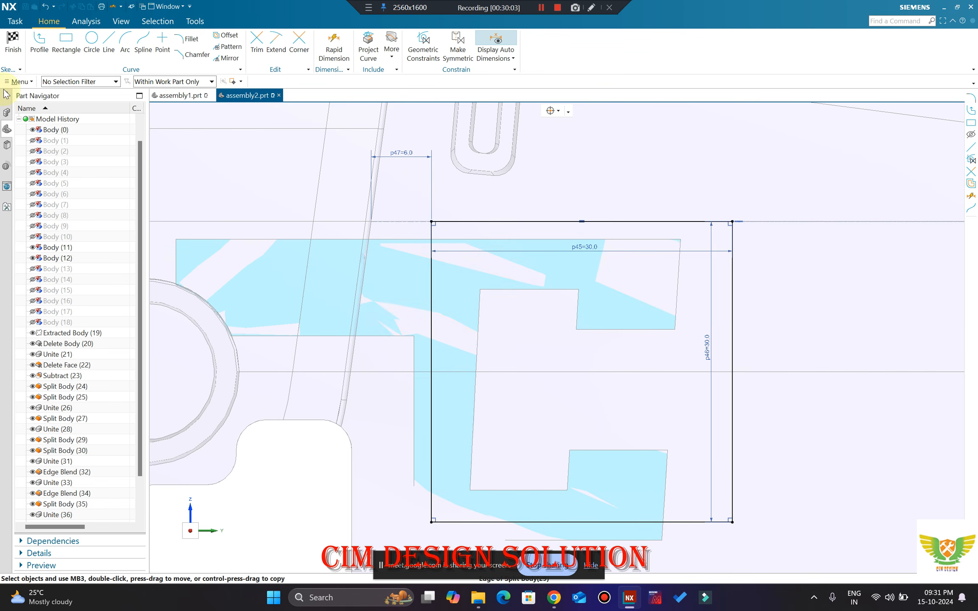
{"action": "left_click", "coordinate": [218, 38]}
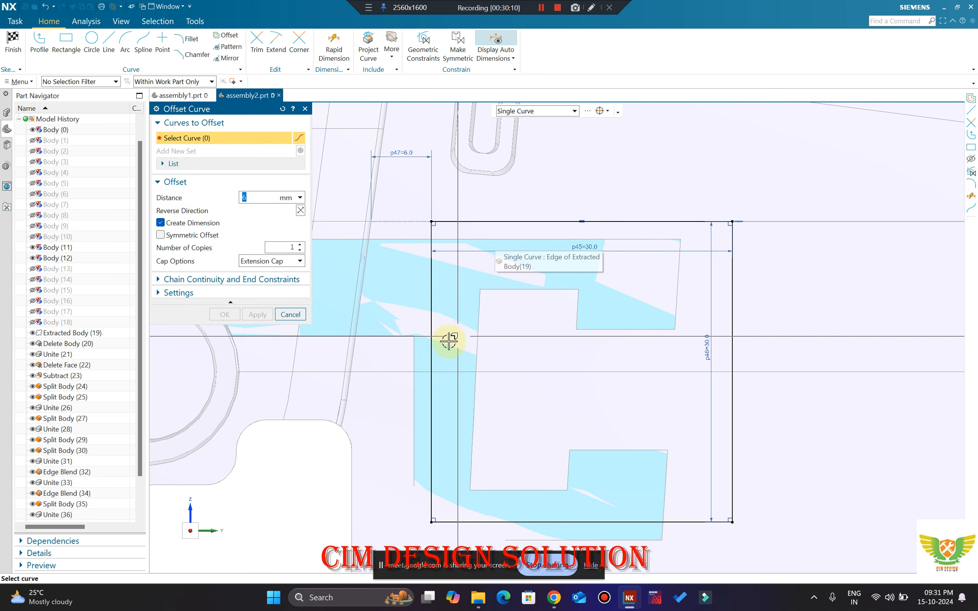
{"action": "left_click", "coordinate": [432, 338]}
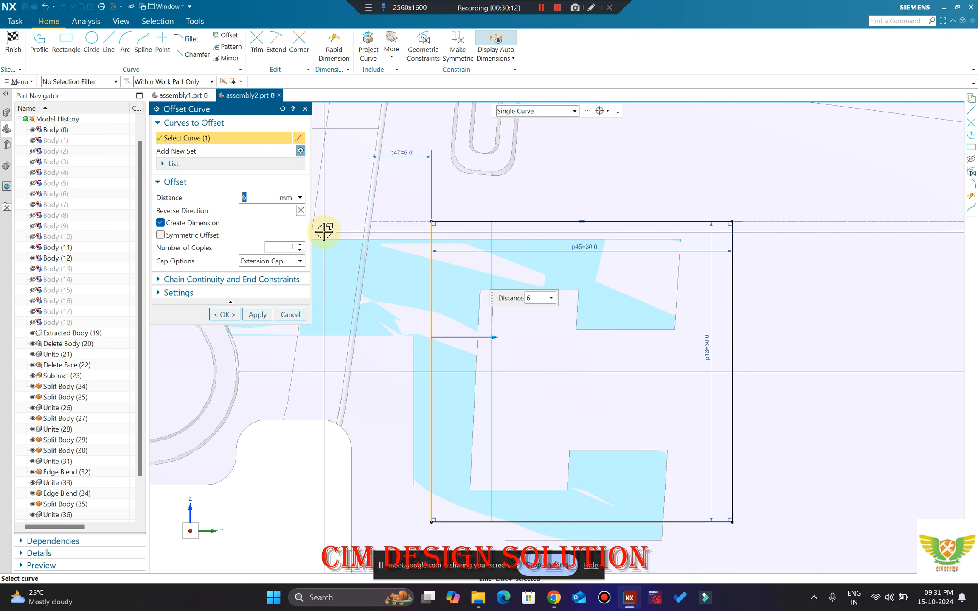
{"action": "key", "text": "Return"}
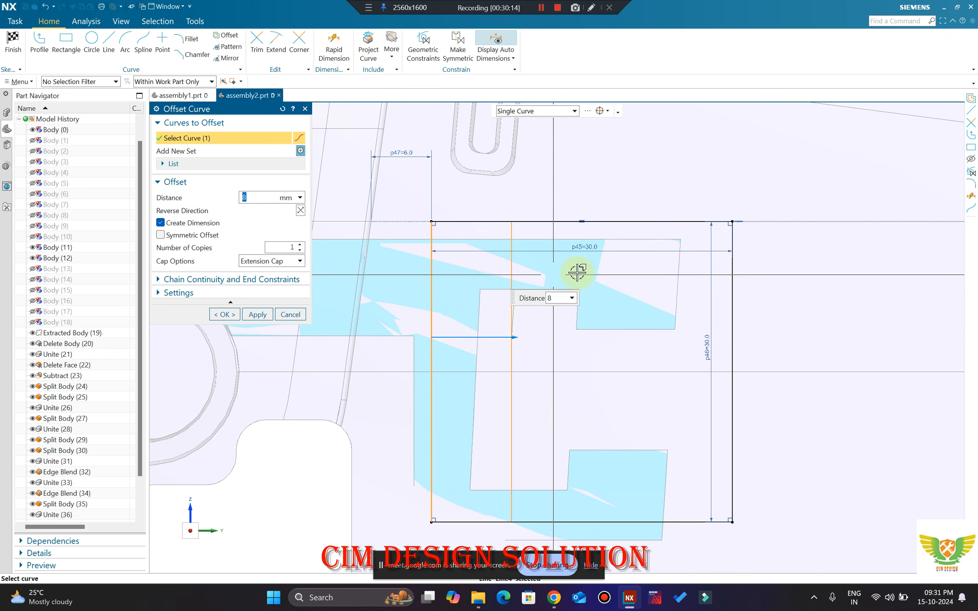
{"action": "left_click", "coordinate": [596, 222]}
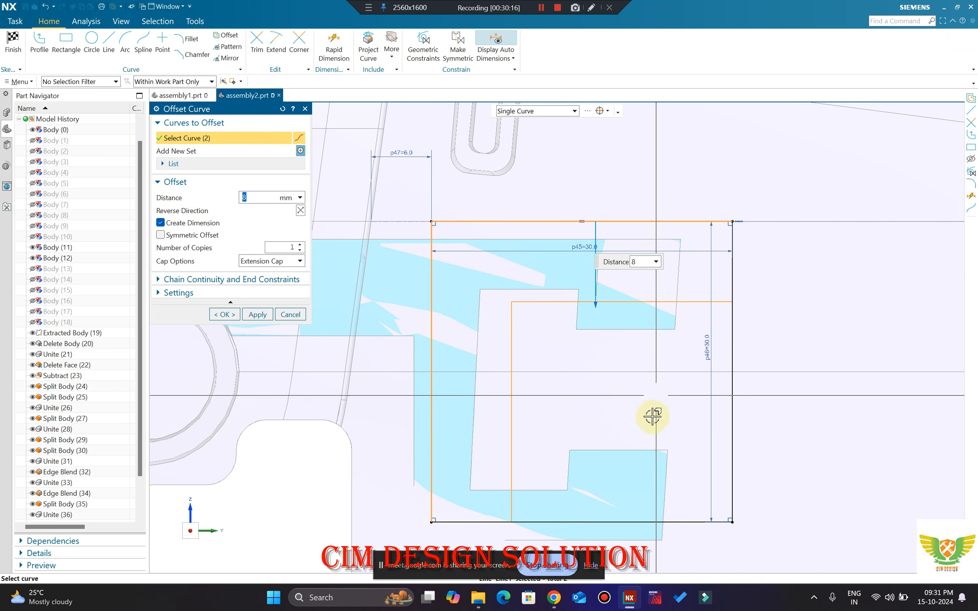
{"action": "left_click", "coordinate": [635, 522]}
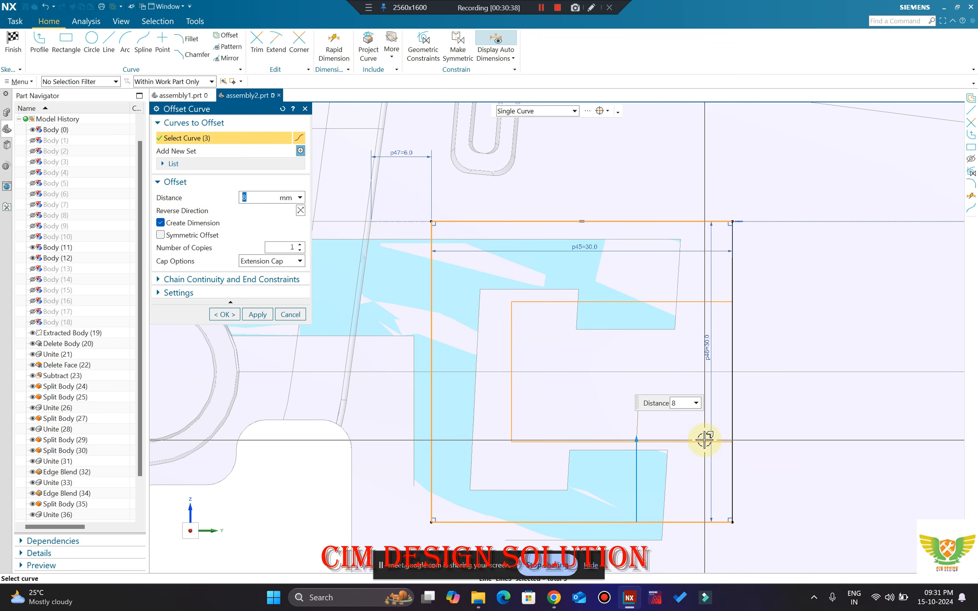
{"action": "key", "text": "Escape"}
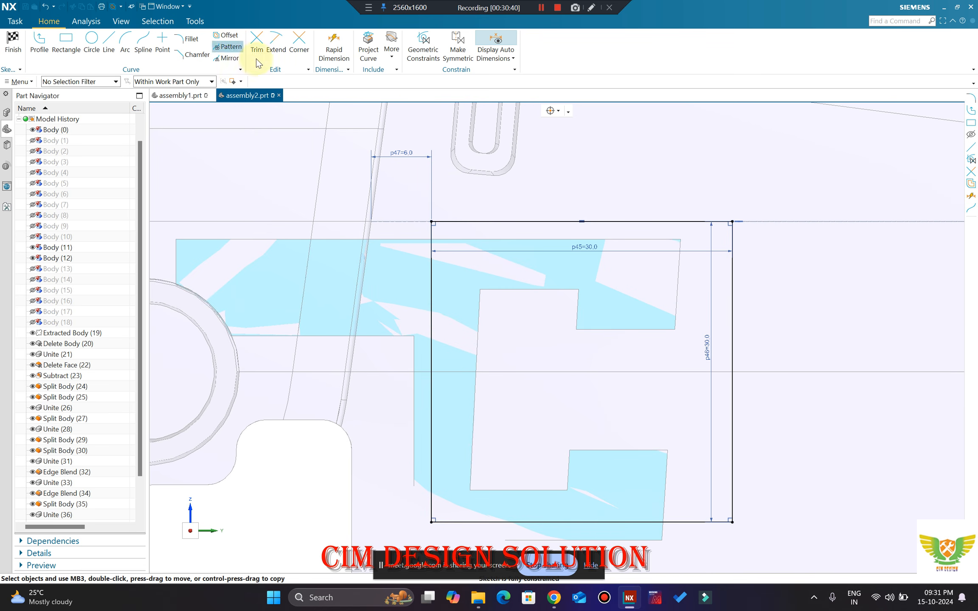
Step: Offset the square's left side 8 mm inward with Offset Curve, creating a driving dimension
{"action": "scroll", "coordinate": [622, 310], "scroll_direction": "up", "scroll_amount": 2}
{"action": "scroll", "coordinate": [595, 273], "scroll_direction": "down", "scroll_amount": 2}
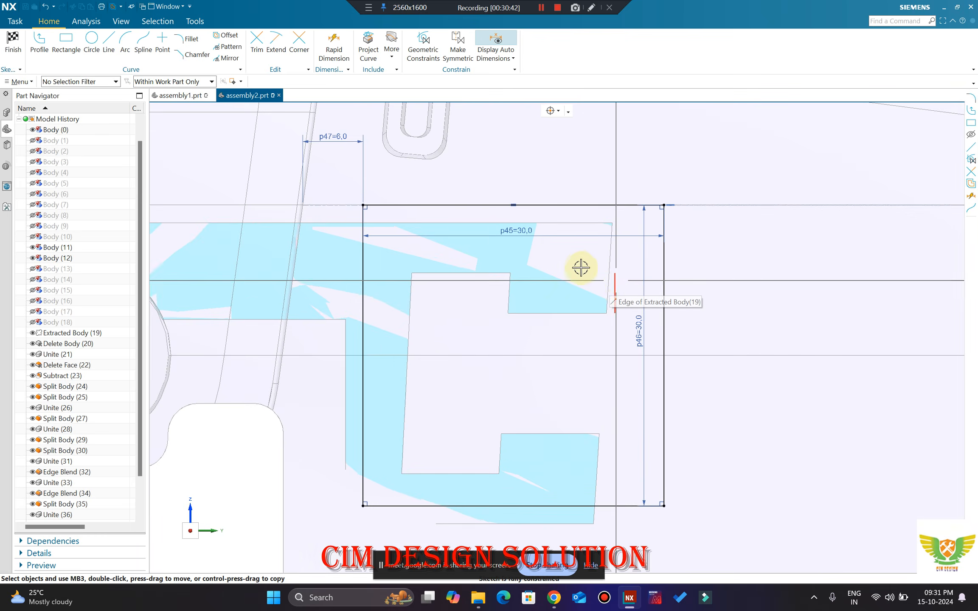
{"action": "scroll", "coordinate": [552, 261], "scroll_direction": "up", "scroll_amount": 2}
{"action": "scroll", "coordinate": [522, 246], "scroll_direction": "down", "scroll_amount": 2}
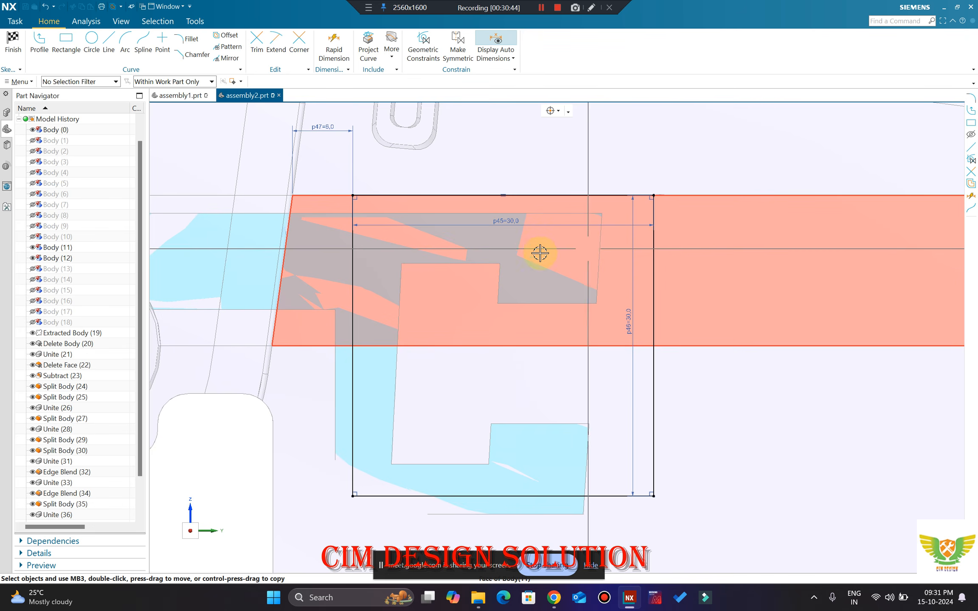
{"action": "scroll", "coordinate": [528, 284], "scroll_direction": "up", "scroll_amount": 2}
{"action": "scroll", "coordinate": [515, 285], "scroll_direction": "down", "scroll_amount": 2}
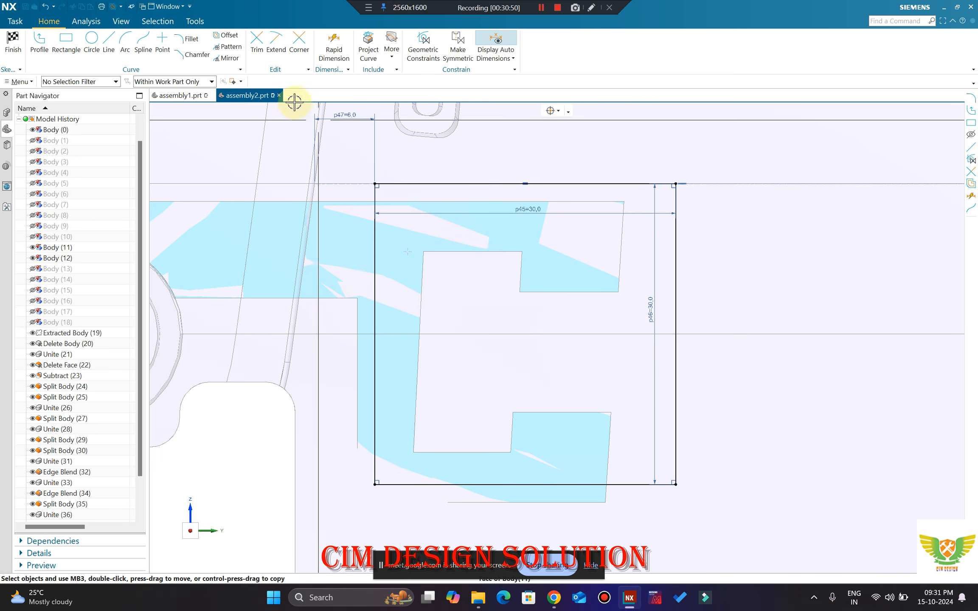
{"action": "left_click", "coordinate": [225, 37]}
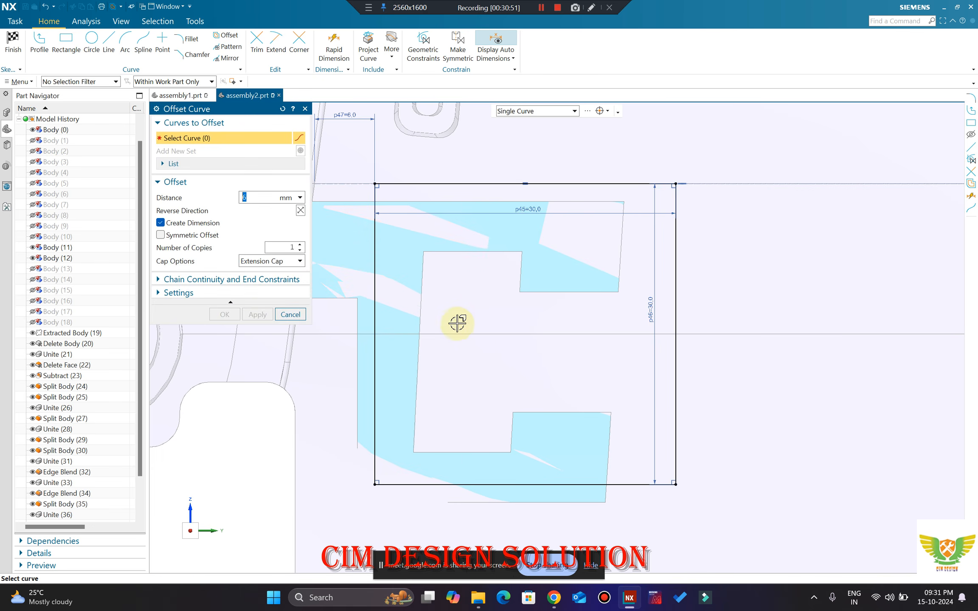
{"action": "left_click", "coordinate": [375, 295]}
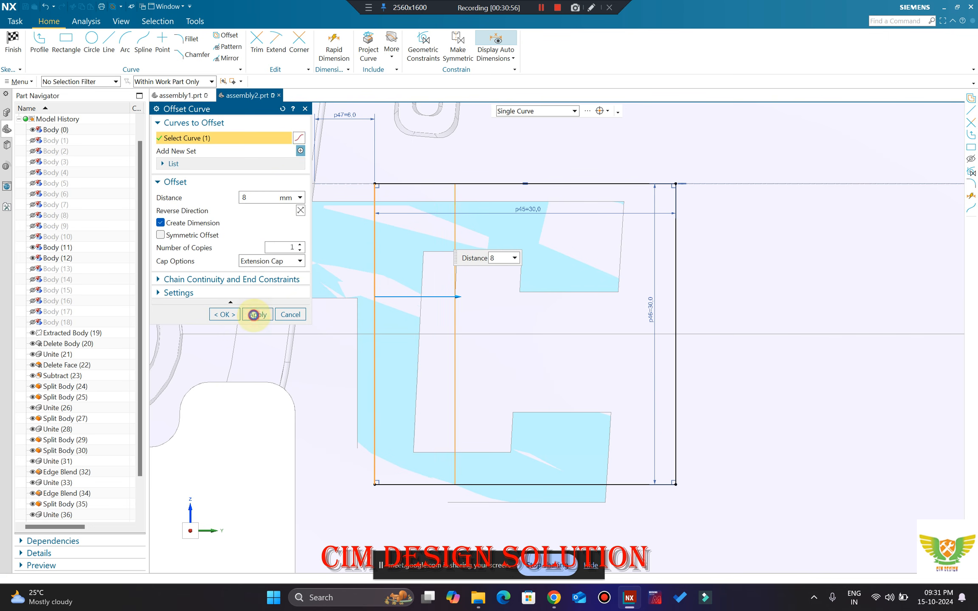
Step: Offset the square's top and bottom sides 6 mm inward and its right side 8 mm inward
{"action": "left_click", "coordinate": [547, 186]}
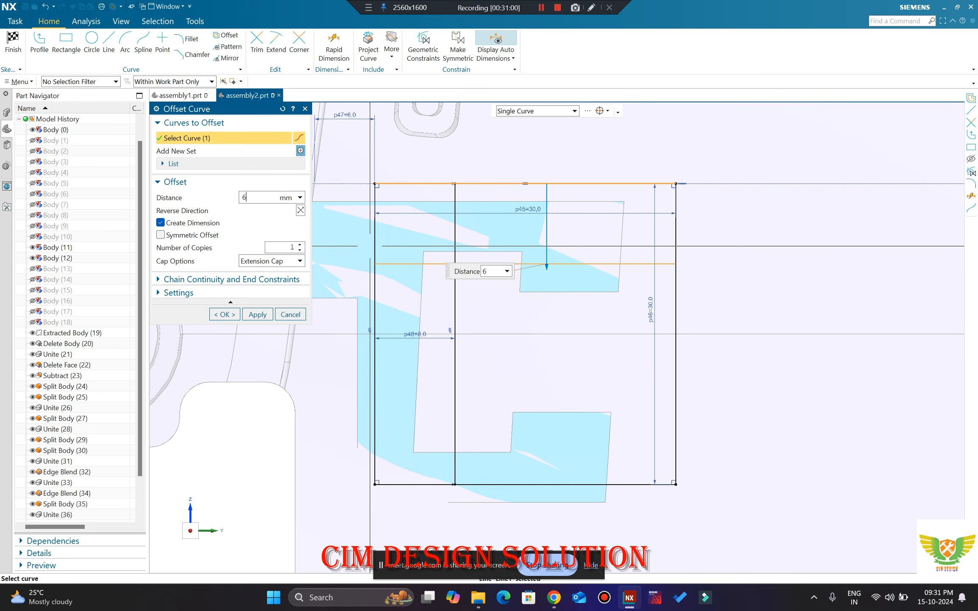
{"action": "left_click", "coordinate": [564, 483]}
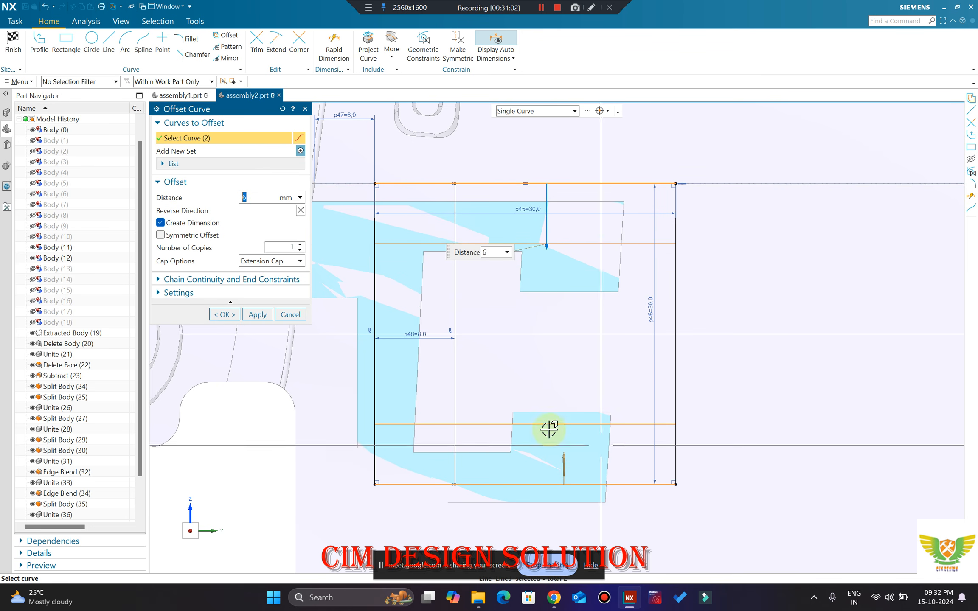
{"action": "left_click", "coordinate": [267, 315]}
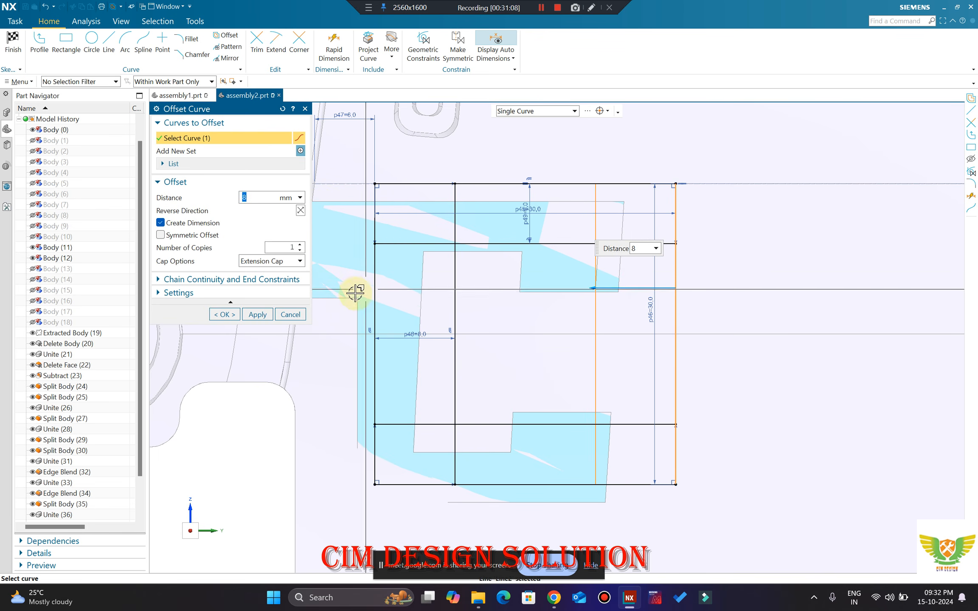
{"action": "left_click", "coordinate": [249, 314]}
{"action": "key", "text": "Escape"}
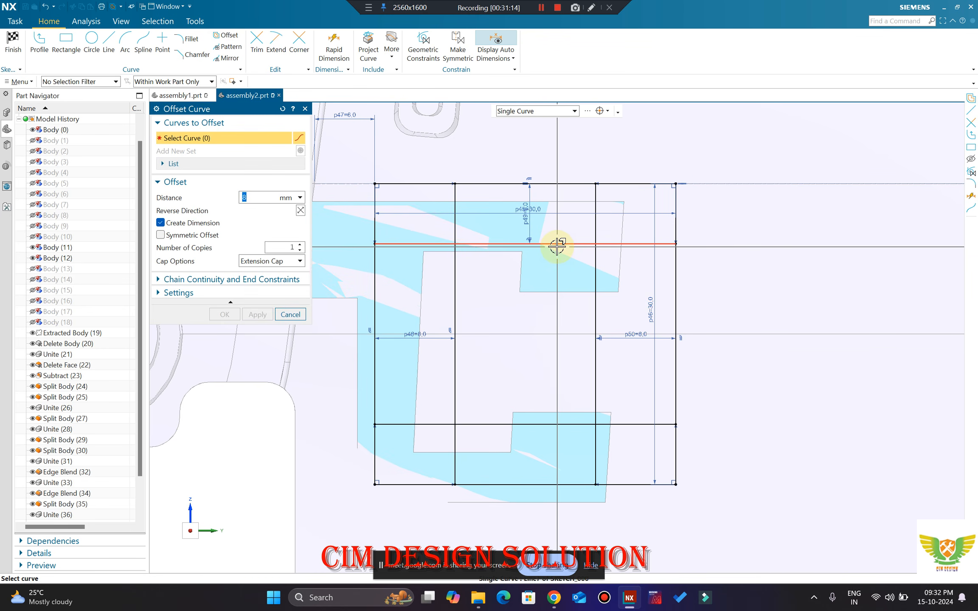
{"action": "key", "text": "Escape"}
Step: Trim the left offset line and horizontal offset lines to their shared corners, and trim the right offset line to between the two horizontals
{"action": "left_click", "coordinate": [257, 43]}
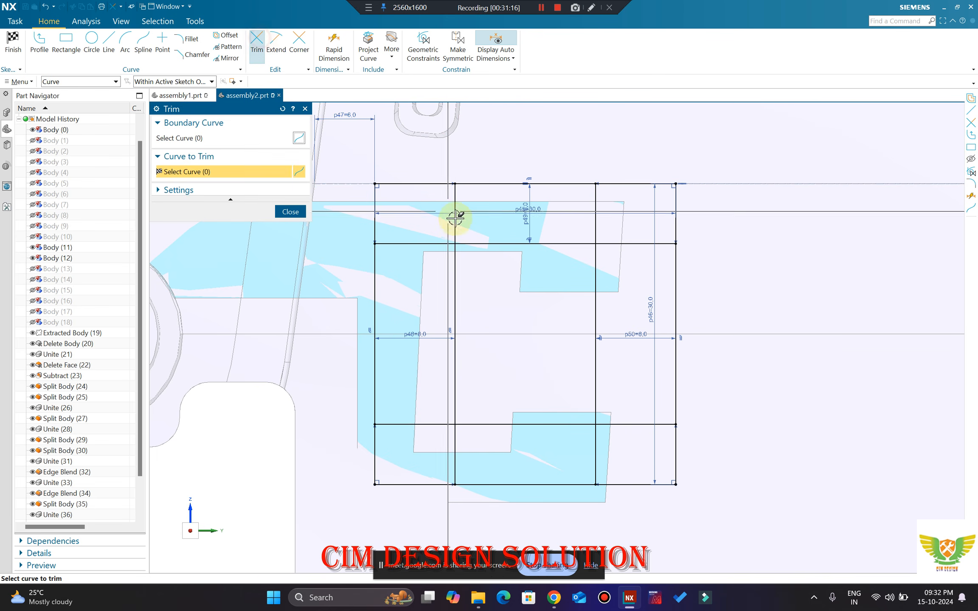
{"action": "left_click", "coordinate": [455, 213]}
{"action": "left_click", "coordinate": [419, 243]}
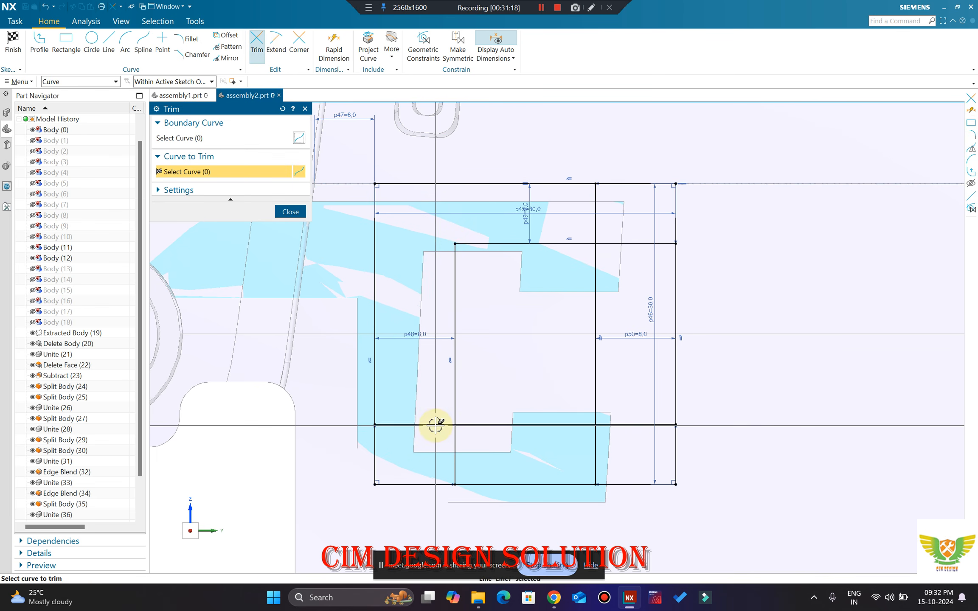
{"action": "left_click", "coordinate": [457, 451]}
{"action": "left_click", "coordinate": [628, 425]}
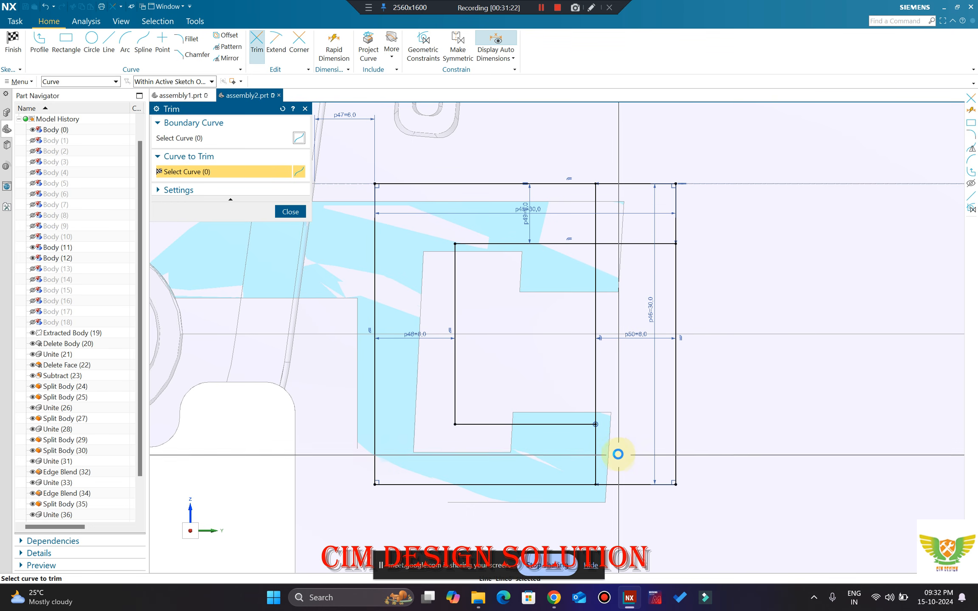
{"action": "key", "text": "ctrl+z"}
{"action": "left_click", "coordinate": [596, 212]}
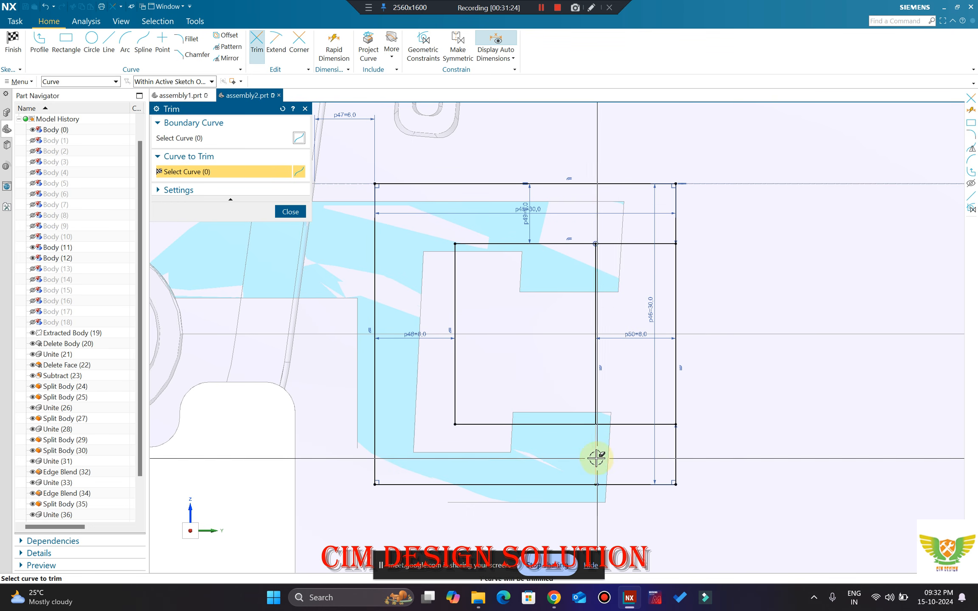
{"action": "key", "text": "Escape"}
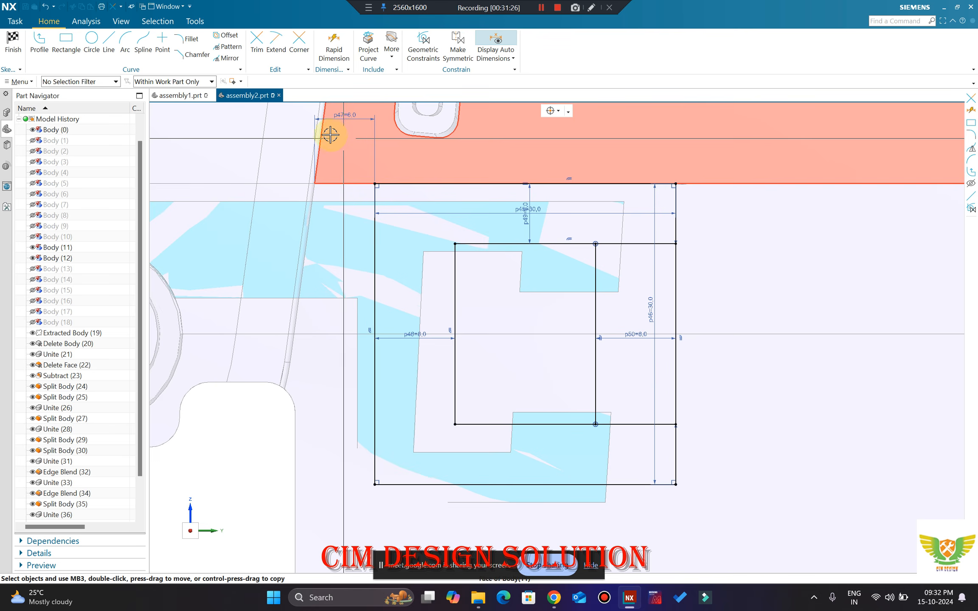
Step: Offset the upper inner horizontal line 6 mm downward and the lower inner horizontal line 6 mm upward
{"action": "left_click", "coordinate": [221, 38]}
{"action": "left_click", "coordinate": [574, 244]}
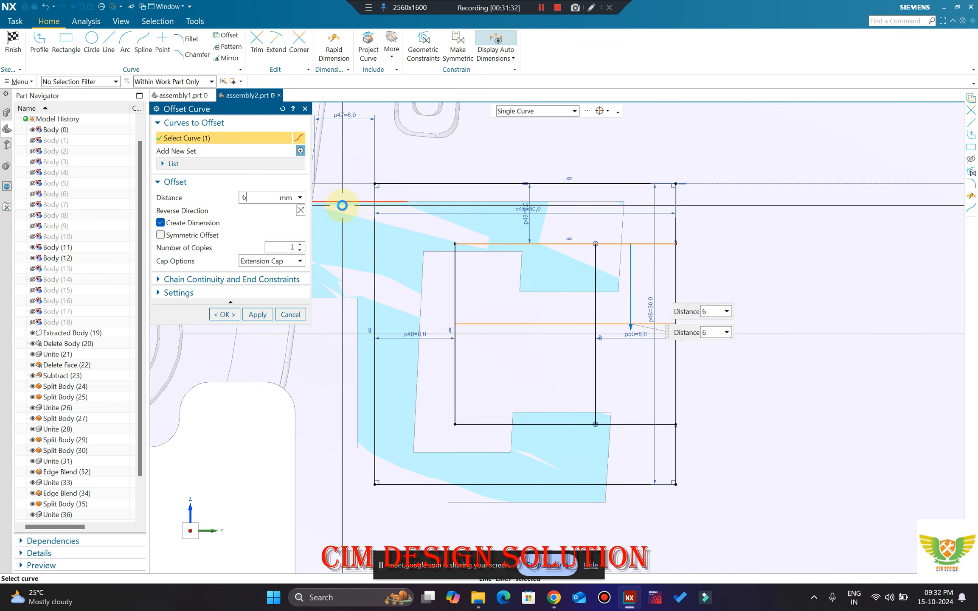
{"action": "key", "text": "Return"}
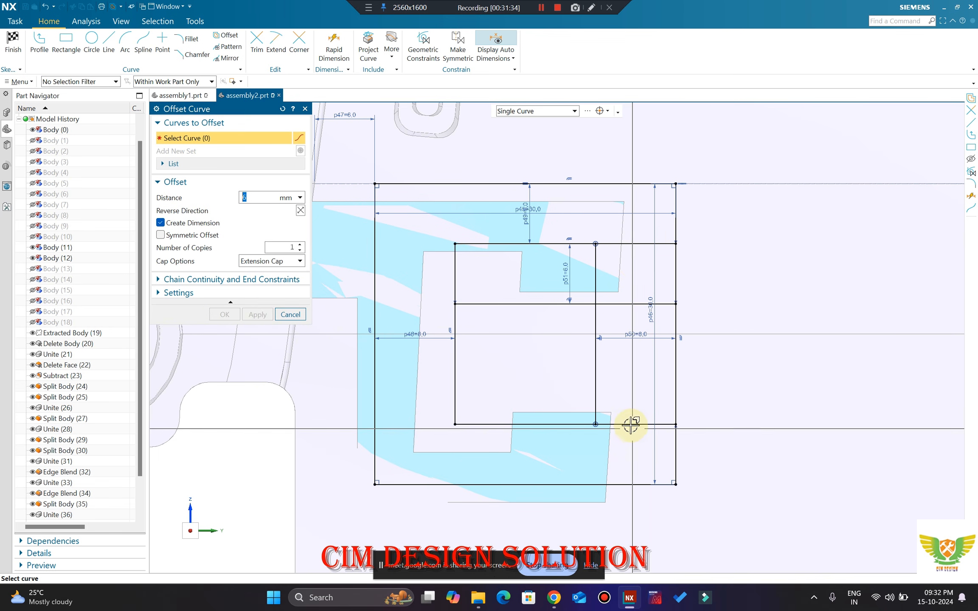
{"action": "left_click", "coordinate": [631, 424]}
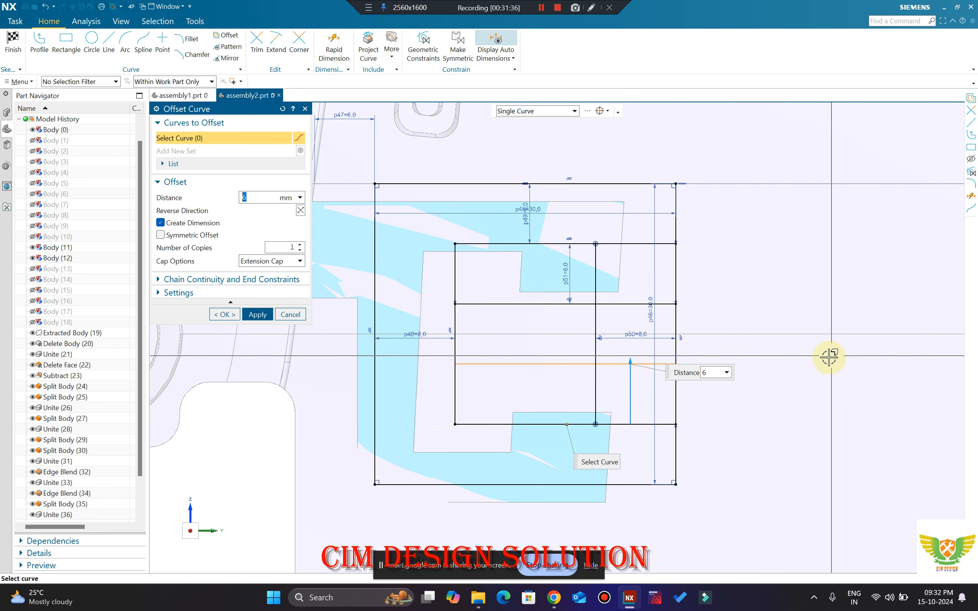
Step: Try to trim the inner horizontal lines beyond the right offset line, and undo back to before the 6 mm inner offsets
{"action": "key", "text": "Escape"}
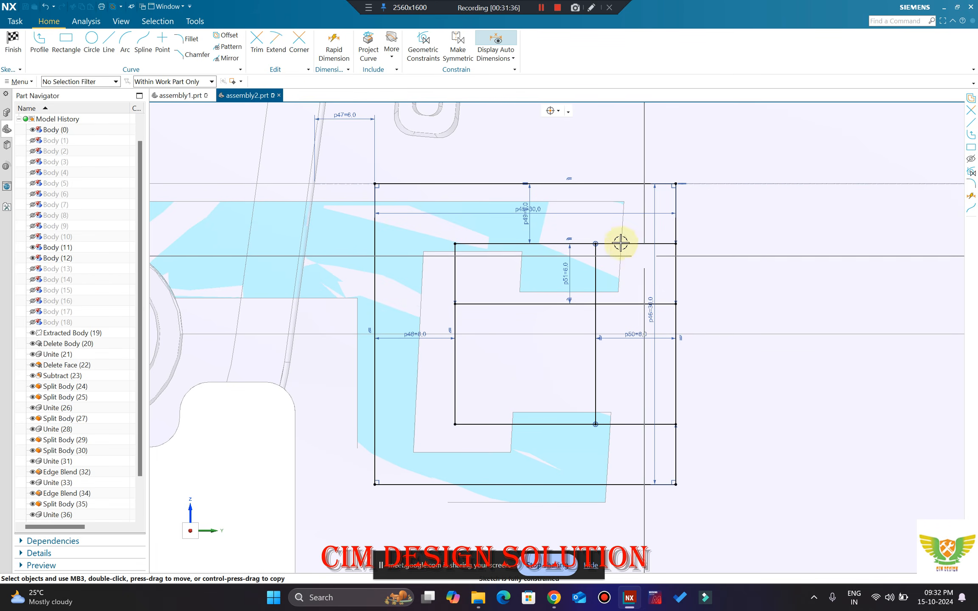
{"action": "left_click", "coordinate": [264, 46]}
{"action": "left_click", "coordinate": [632, 244]}
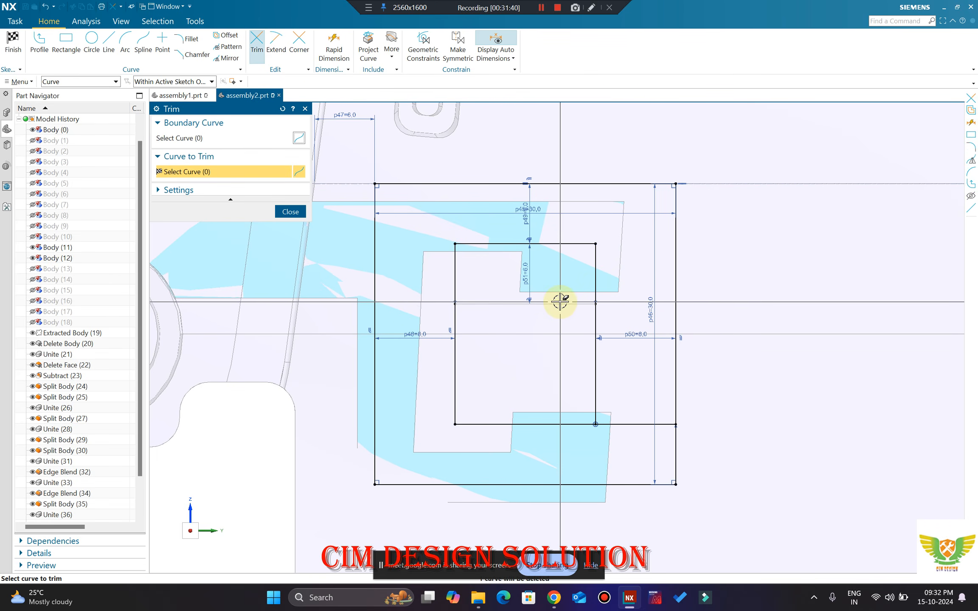
{"action": "key", "text": "Escape"}
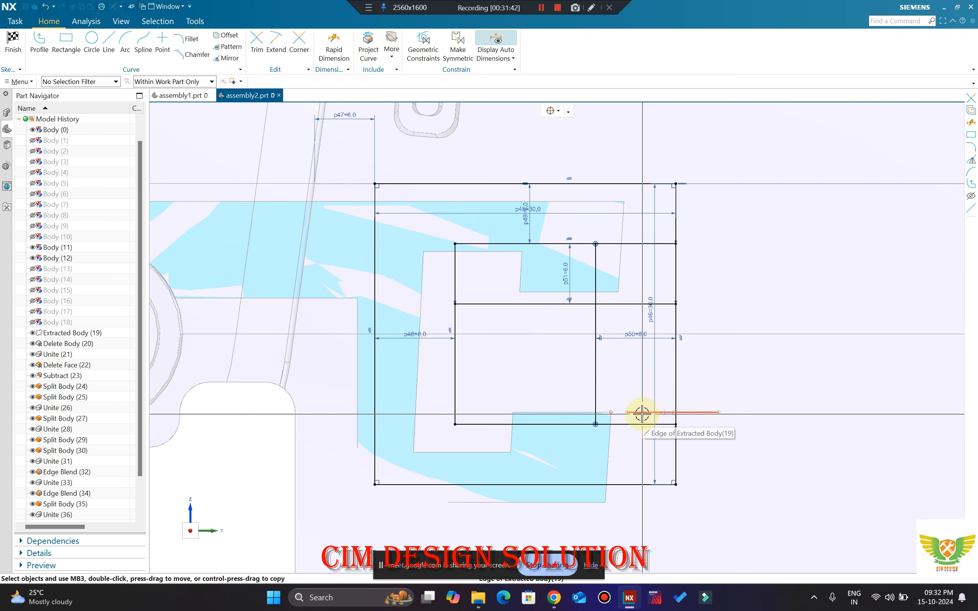
{"action": "key", "text": "ctrl+z"}
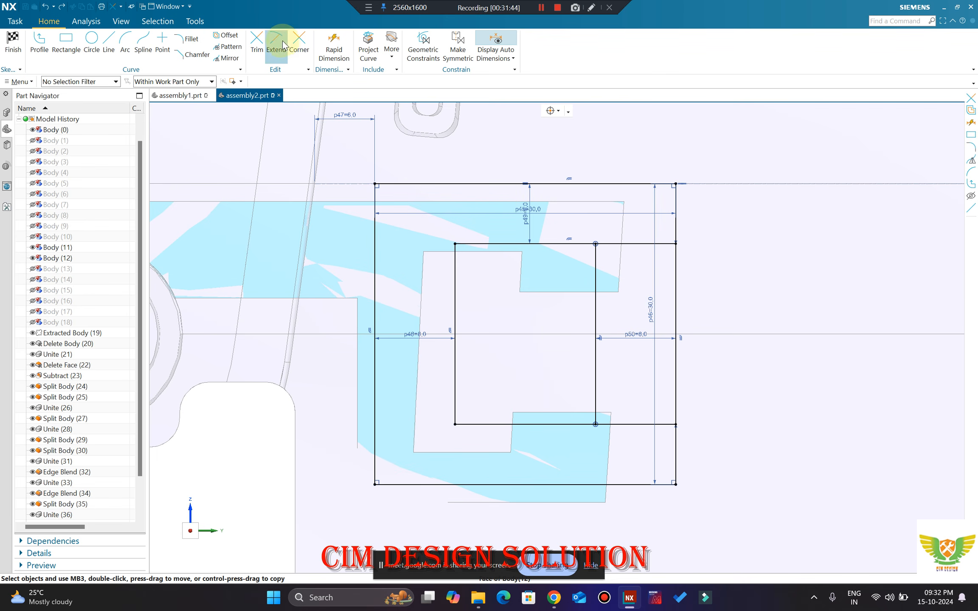
Step: Offset the upper inner horizontal line 6 mm downward again and the lower inner horizontal line 6 mm upward
{"action": "left_click", "coordinate": [629, 244]}
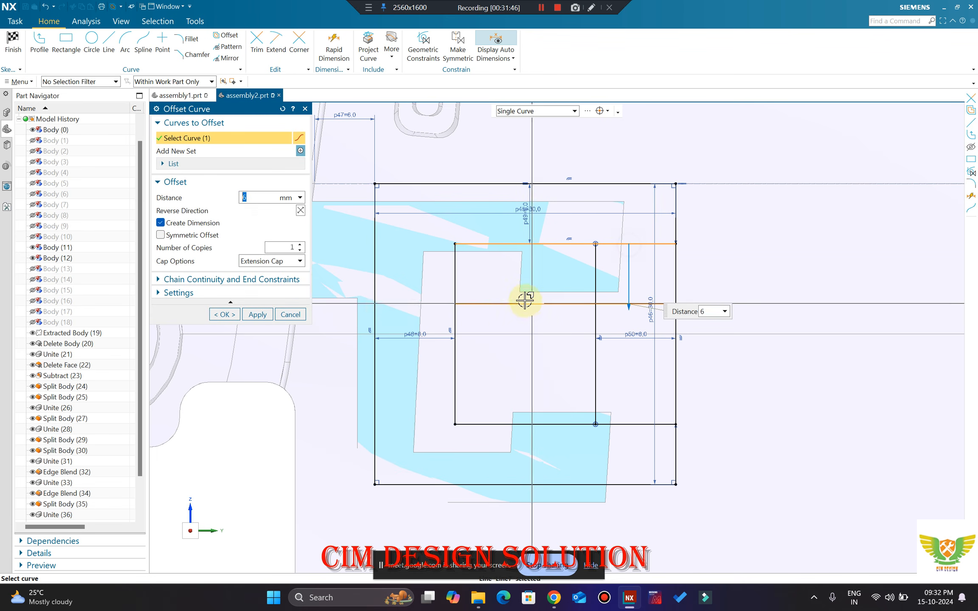
{"action": "left_click", "coordinate": [579, 425]}
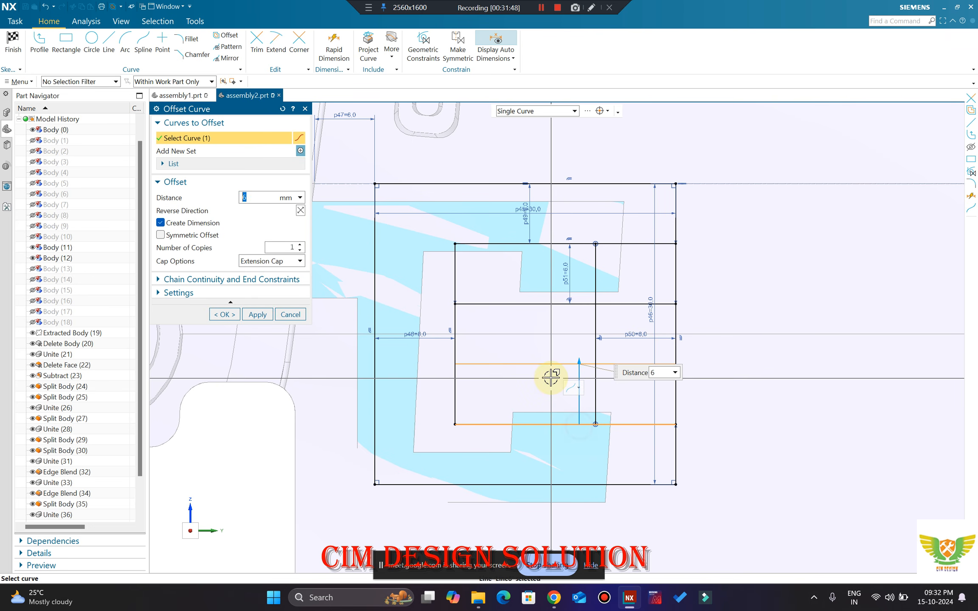
{"action": "middle_click", "coordinate": [553, 373]}
{"action": "scroll", "coordinate": [572, 343], "scroll_direction": "down", "scroll_amount": 1}
{"action": "key", "text": "Escape"}
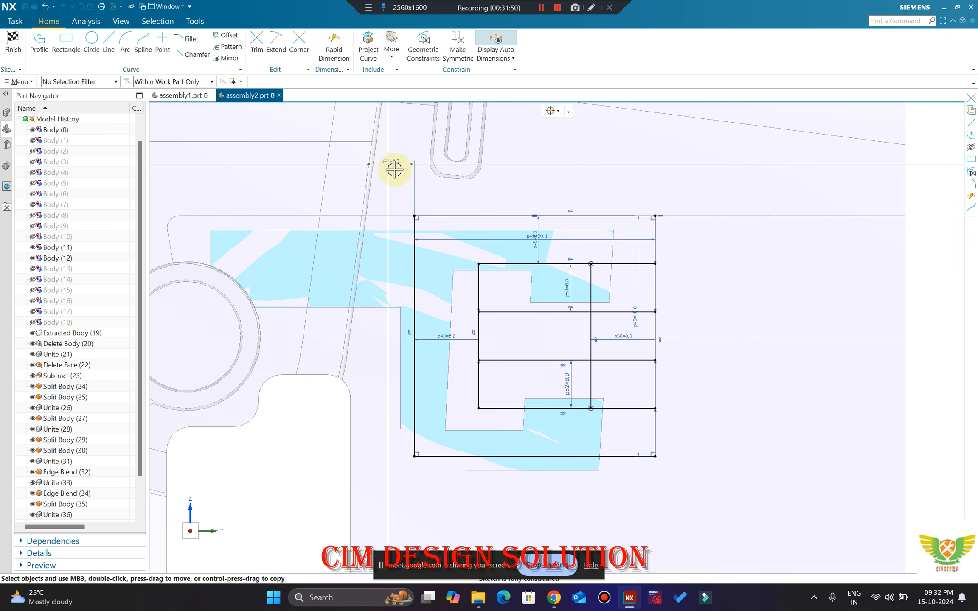
Step: Try to trim the horizontal line ends between the right offset line and the square's right side, and undo the trims
{"action": "left_click", "coordinate": [257, 43]}
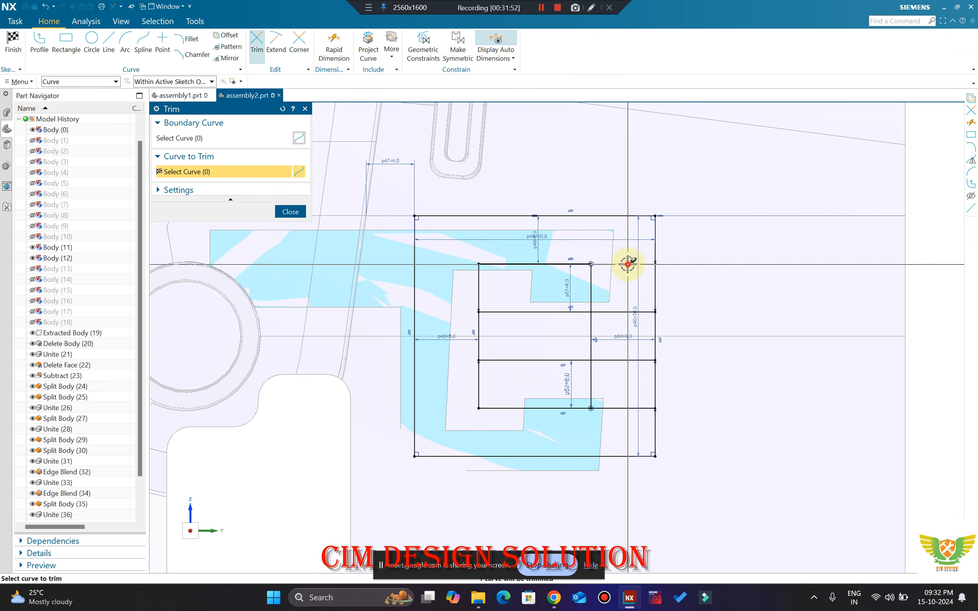
{"action": "left_click", "coordinate": [629, 264]}
{"action": "left_click", "coordinate": [632, 312]}
{"action": "key", "text": "ctrl+z"}
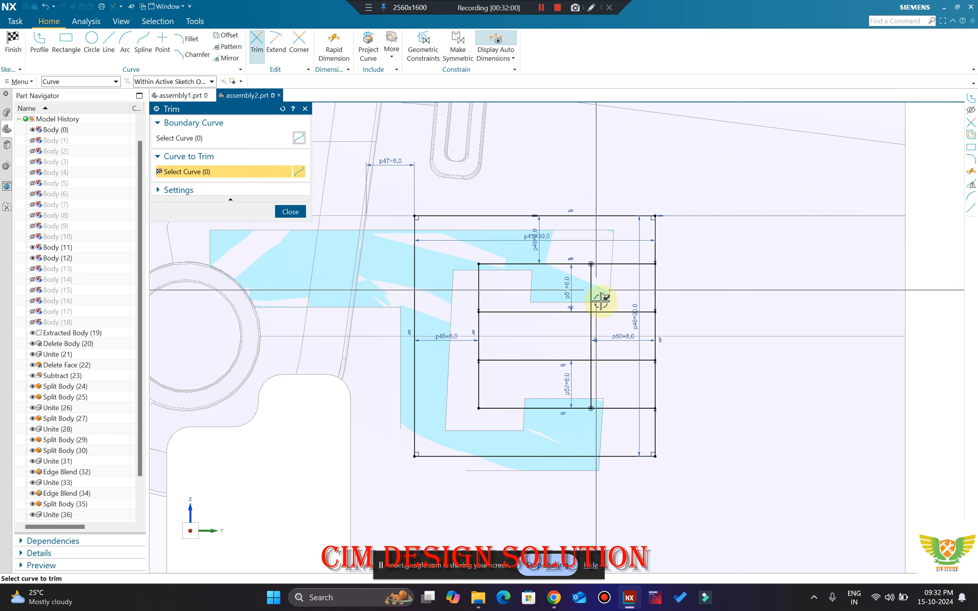
{"action": "left_click", "coordinate": [290, 212]}
Step: Finish the sketch and close the Extrude command
{"action": "left_click", "coordinate": [13, 43]}
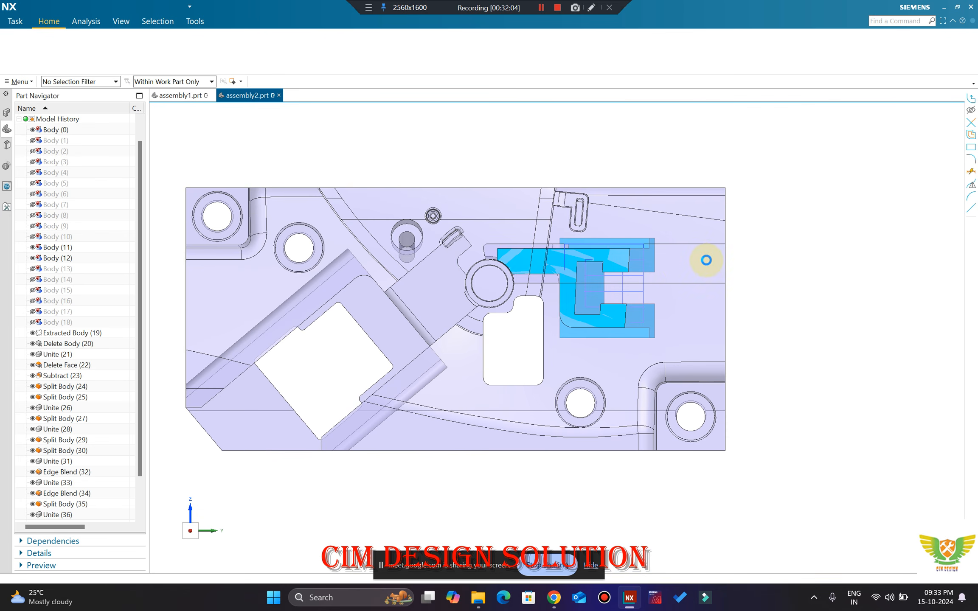
{"action": "middle_click", "coordinate": [710, 235]}
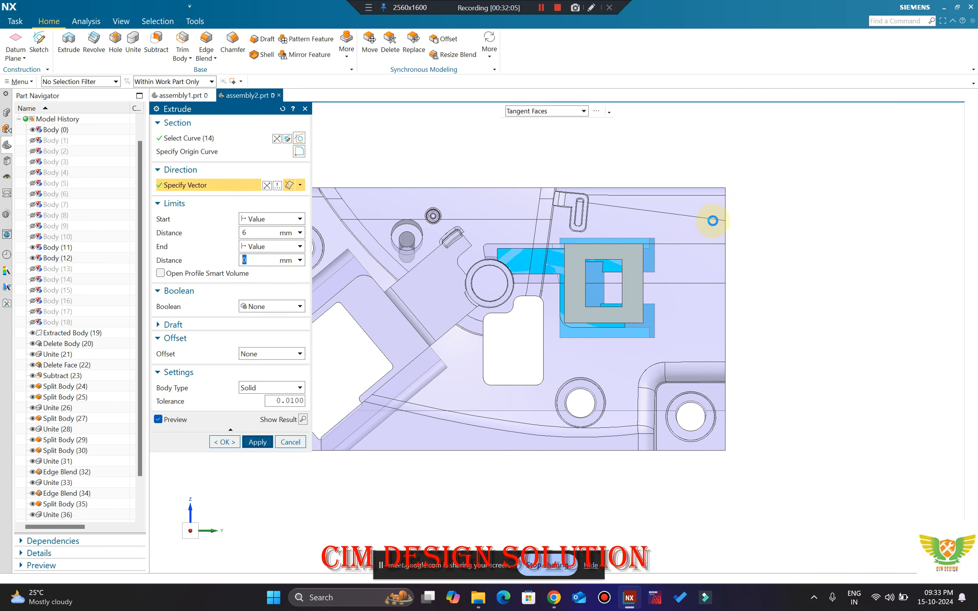
{"action": "left_click", "coordinate": [290, 442]}
{"action": "middle_click_drag", "start_coordinate": [661, 277], "coordinate": [677, 246]}
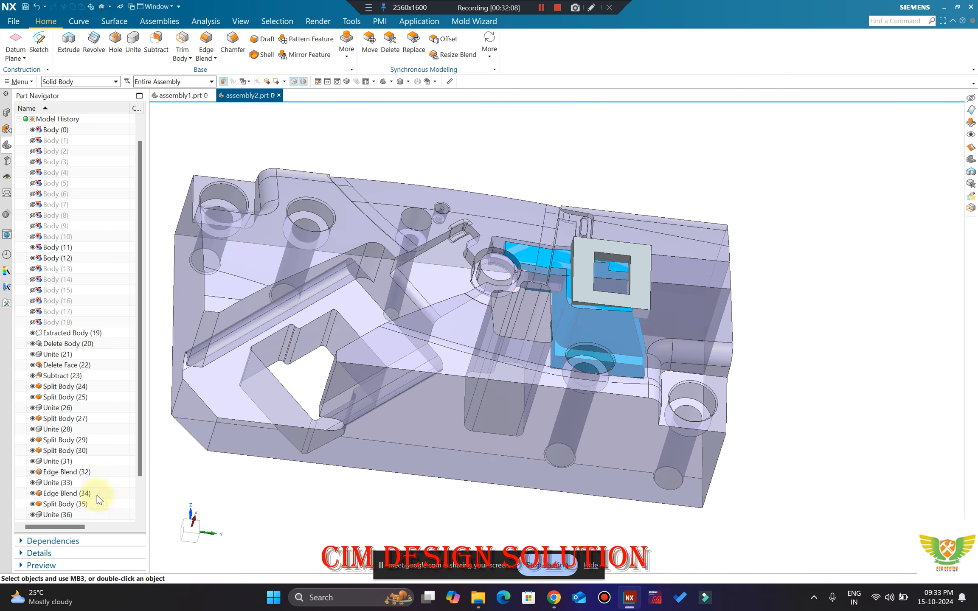
Step: Make the extrusion's sketch external and delete the square frame extrusion, keeping the sketch
{"action": "right_click", "coordinate": [60, 519]}
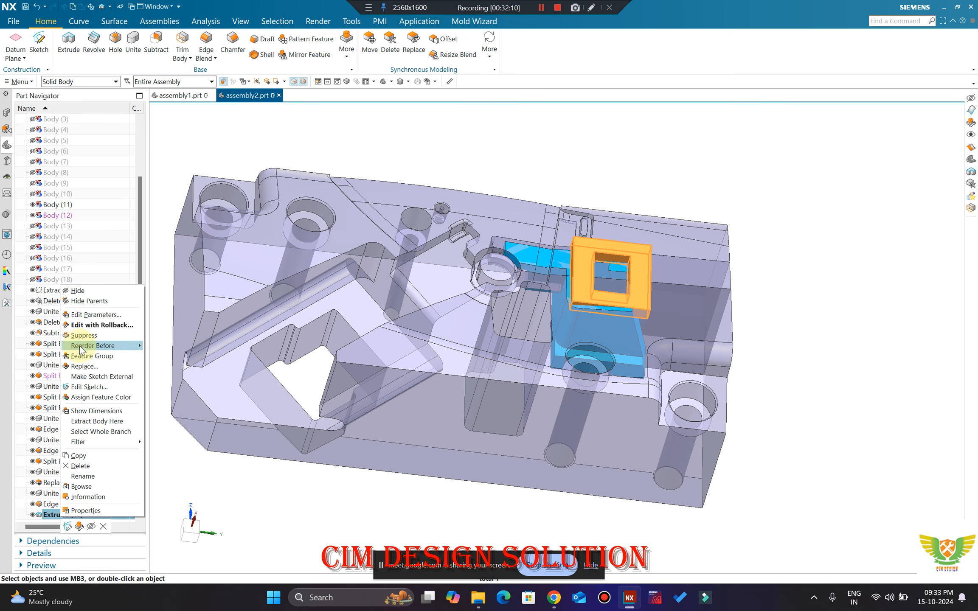
{"action": "left_click", "coordinate": [95, 377]}
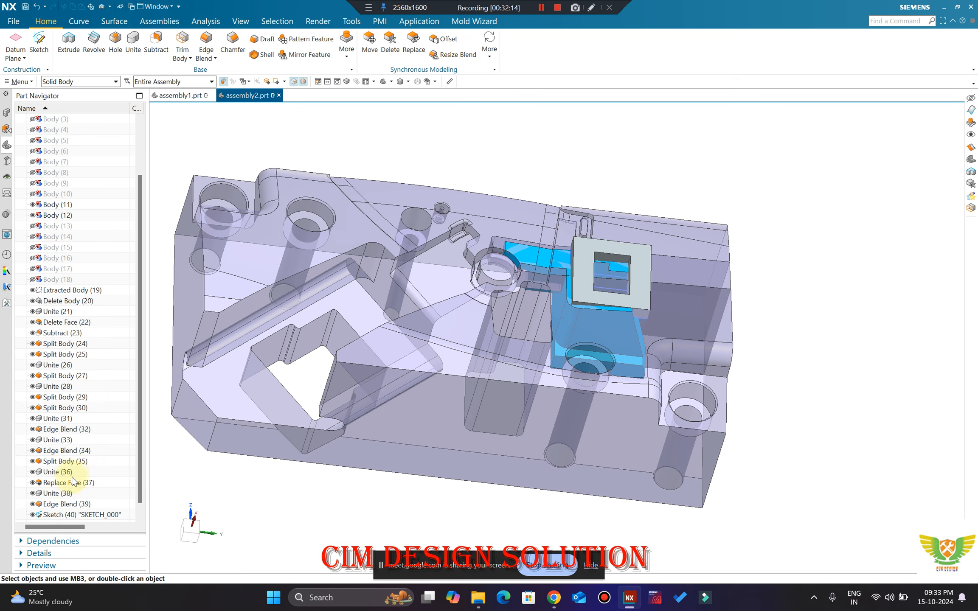
{"action": "right_click", "coordinate": [67, 515]}
{"action": "left_click", "coordinate": [92, 460]}
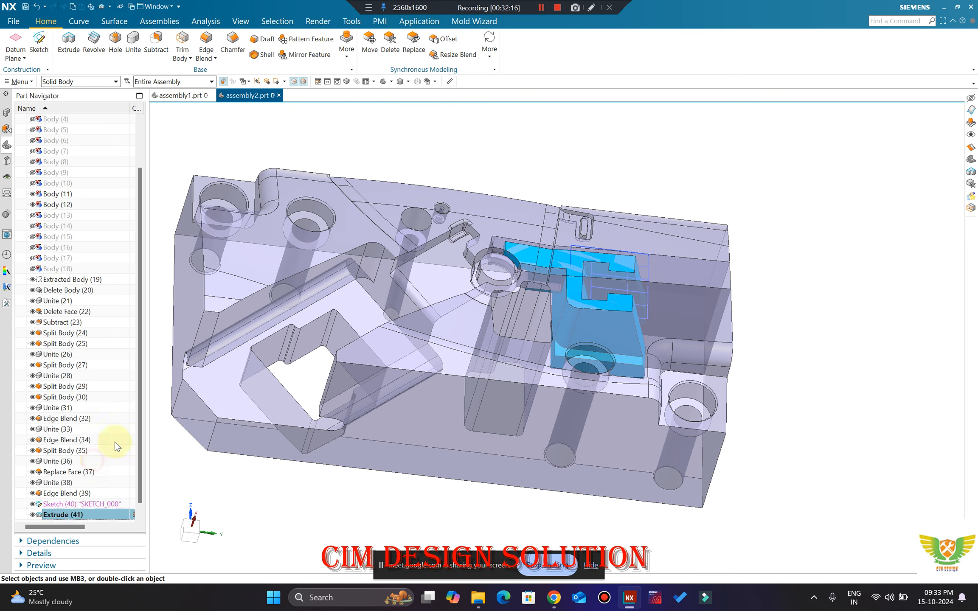
{"action": "scroll", "coordinate": [594, 246], "scroll_direction": "down", "scroll_amount": 1}
Step: Hide the core block piece around the sketch area and the blue C-shaped insert body
{"action": "middle_click_drag", "start_coordinate": [598, 246], "coordinate": [549, 250]}
{"action": "scroll", "coordinate": [580, 253], "scroll_direction": "up", "scroll_amount": 4}
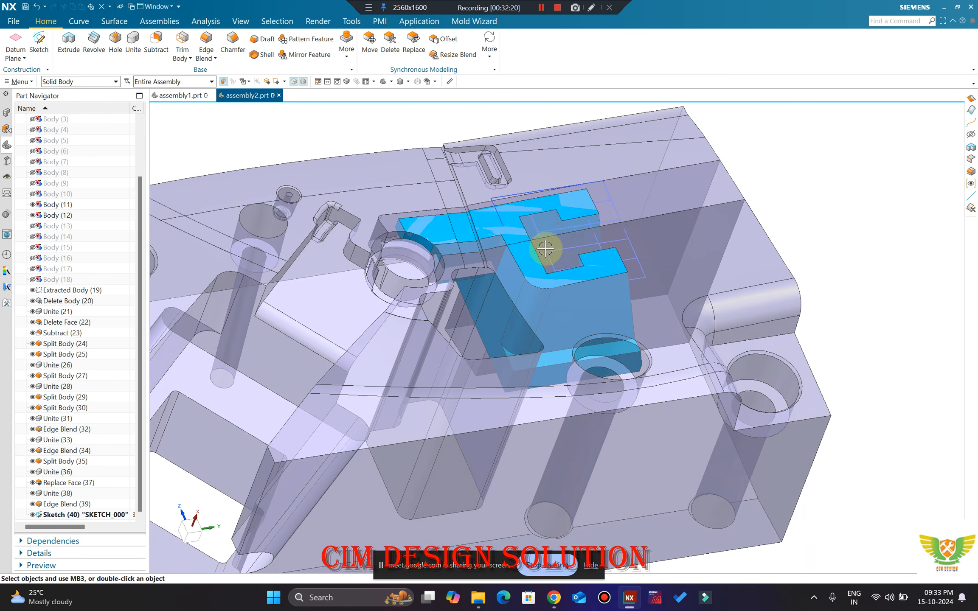
{"action": "left_click", "coordinate": [683, 191]}
{"action": "key", "text": "ctrl+b"}
{"action": "middle_click_drag", "start_coordinate": [636, 298], "coordinate": [620, 290]}
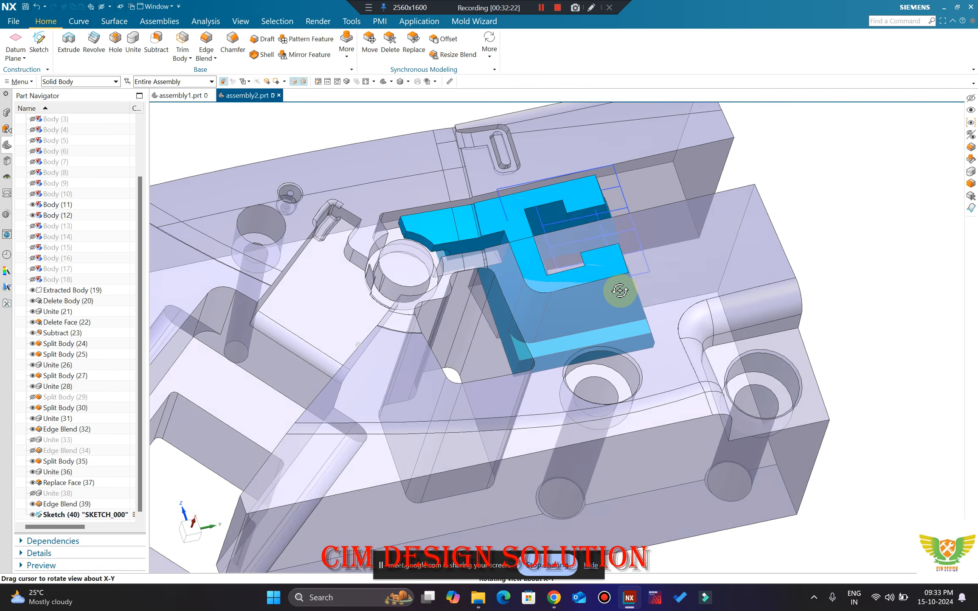
{"action": "scroll", "coordinate": [620, 290], "scroll_direction": "down", "scroll_amount": 1}
{"action": "scroll", "coordinate": [605, 214], "scroll_direction": "up", "scroll_amount": 2}
{"action": "left_click", "coordinate": [587, 215]}
{"action": "key", "text": "ctrl+b"}
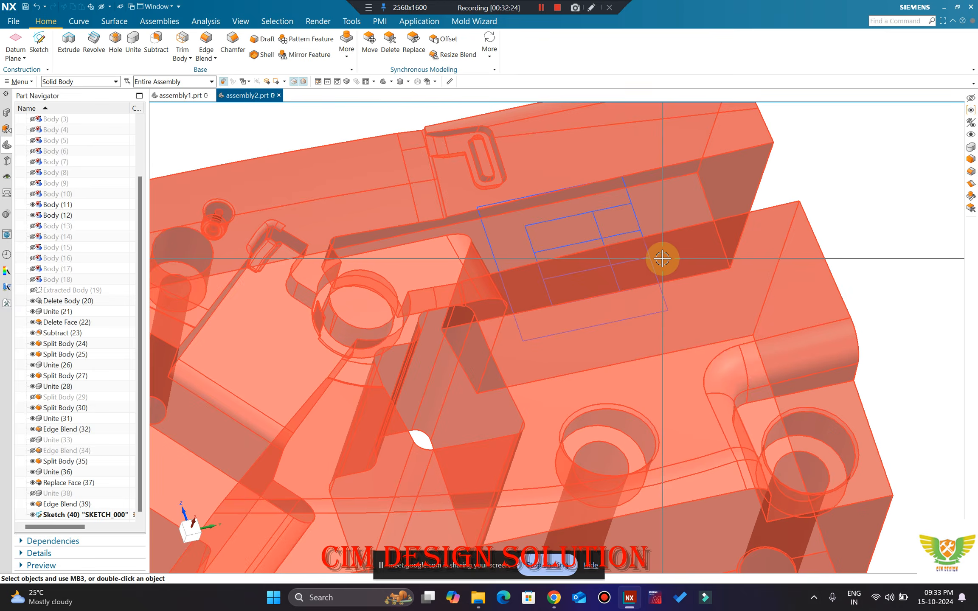
{"action": "mouse_move", "coordinate": [661, 257]}
{"action": "middle_mouse_down"}
{"action": "mouse_move", "coordinate": [652, 287]}
{"action": "mouse_move", "coordinate": [653, 221]}
{"action": "mouse_move", "coordinate": [646, 227]}
{"action": "mouse_move", "coordinate": [659, 210]}
{"action": "mouse_move", "coordinate": [615, 231]}
{"action": "mouse_move", "coordinate": [596, 264]}
{"action": "mouse_move", "coordinate": [751, 218]}
{"action": "mouse_move", "coordinate": [799, 231]}
{"action": "mouse_move", "coordinate": [766, 233]}
{"action": "mouse_move", "coordinate": [673, 279]}
{"action": "mouse_move", "coordinate": [684, 231]}
{"action": "mouse_move", "coordinate": [317, 194]}
{"action": "middle_mouse_up"}
{"action": "left_click", "coordinate": [69, 42]}
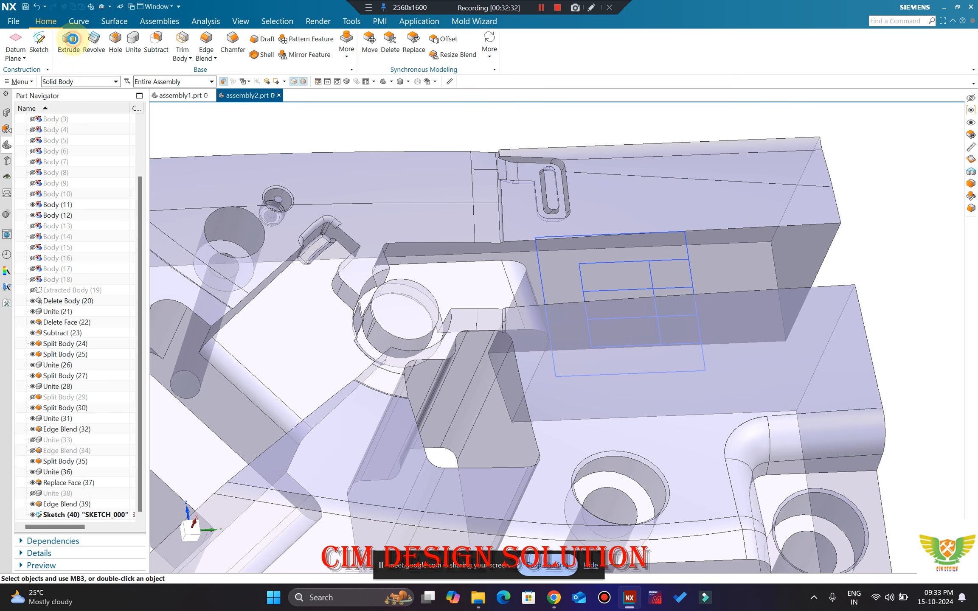
{"action": "scroll", "coordinate": [572, 286], "scroll_direction": "up", "scroll_amount": 4}
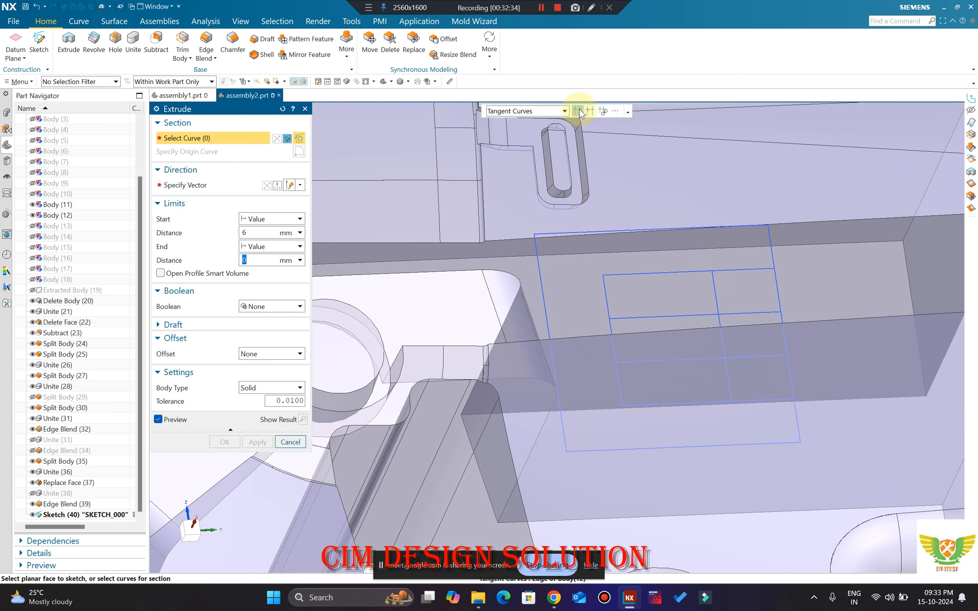
{"action": "left_click", "coordinate": [565, 111]}
{"action": "left_click", "coordinate": [522, 123]}
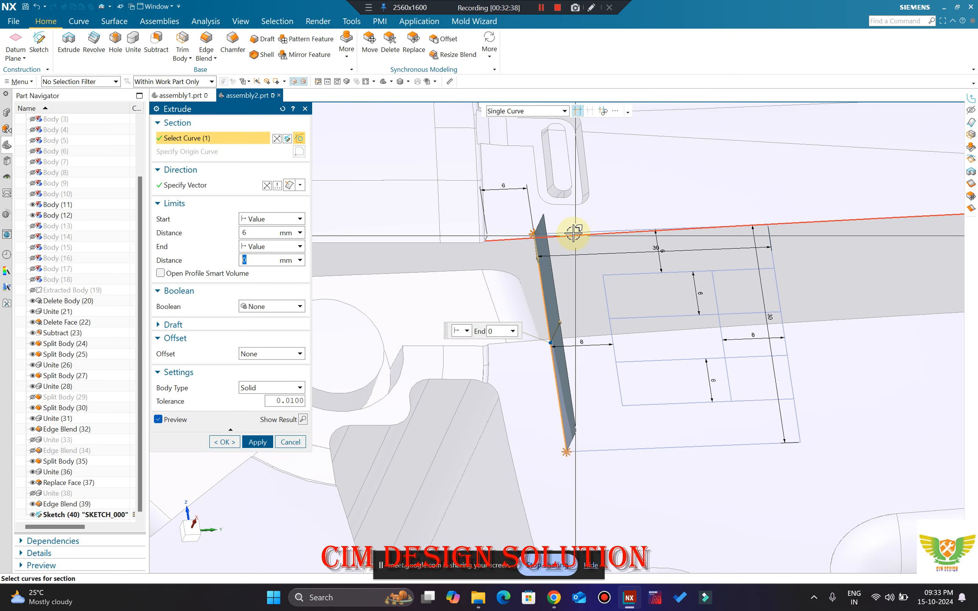
{"action": "left_click", "coordinate": [689, 228]}
{"action": "scroll", "coordinate": [747, 222], "scroll_direction": "down", "scroll_amount": 2}
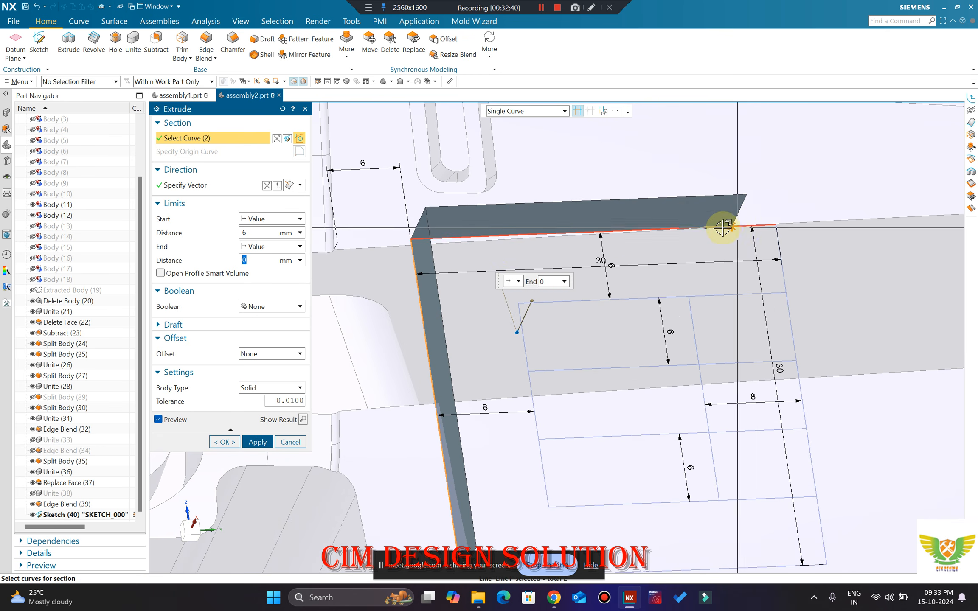
{"action": "key", "text": "Escape"}
Step: Hide all remaining solid bodies, leaving only the square profile sketch displayed
{"action": "key", "text": "ctrl+a"}
{"action": "key", "text": "ctrl+b"}
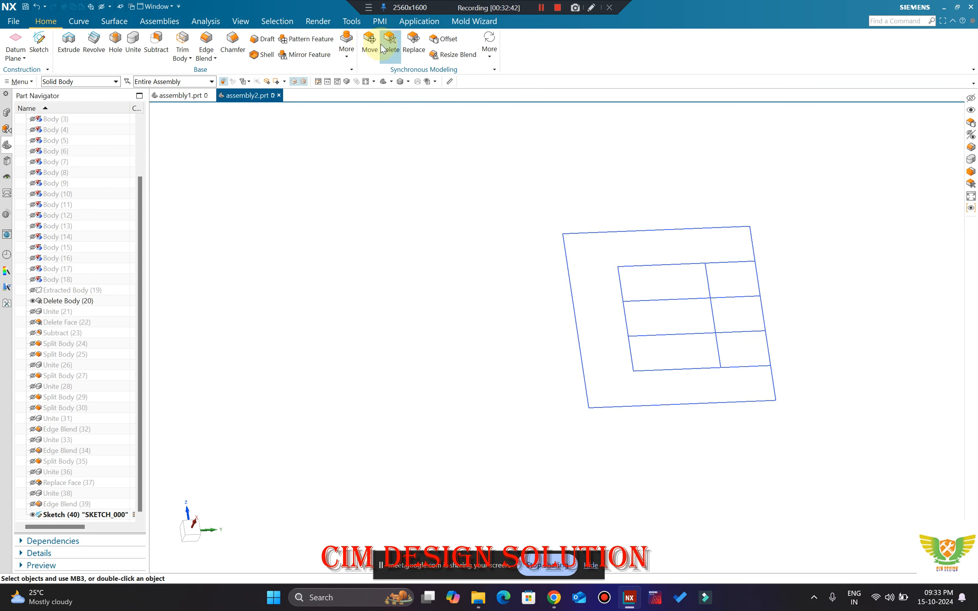
Step: Start an Extrude and add the outer square's top, left, bottom and lower right-side lines of the sketch to the section
{"action": "key", "text": "x"}
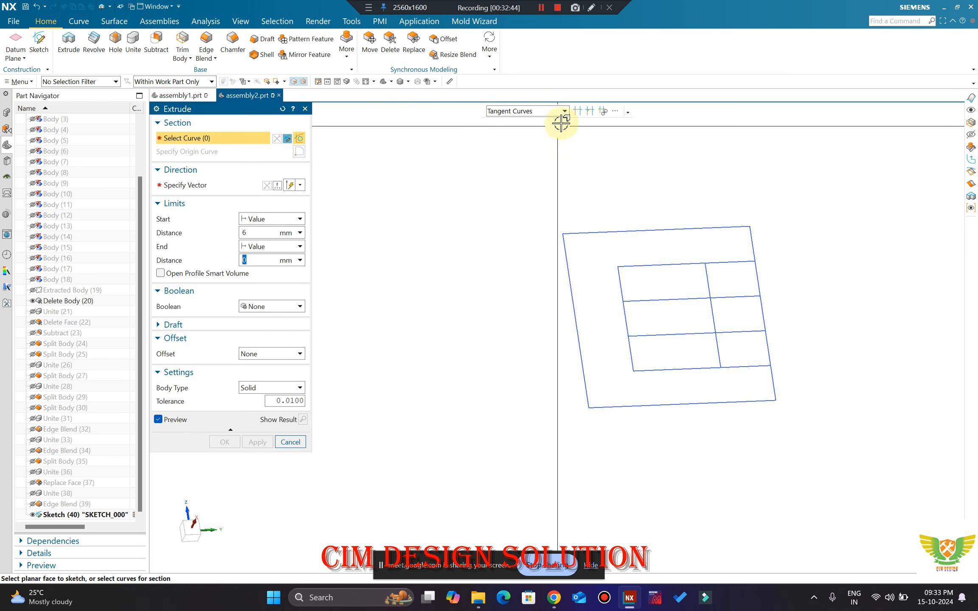
{"action": "left_click", "coordinate": [592, 233]}
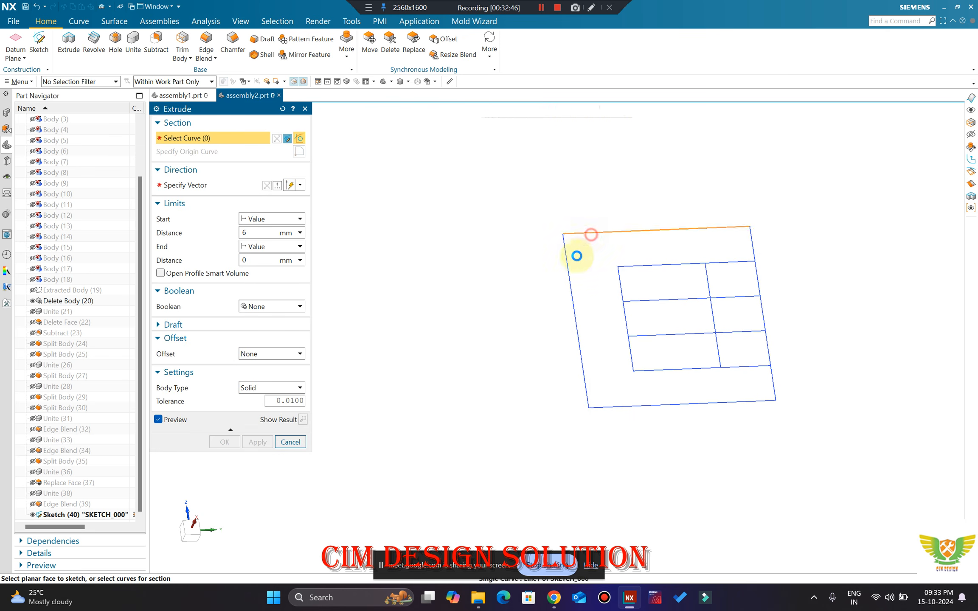
{"action": "left_click", "coordinate": [567, 267]}
{"action": "left_click", "coordinate": [636, 406]}
{"action": "left_click", "coordinate": [774, 376]}
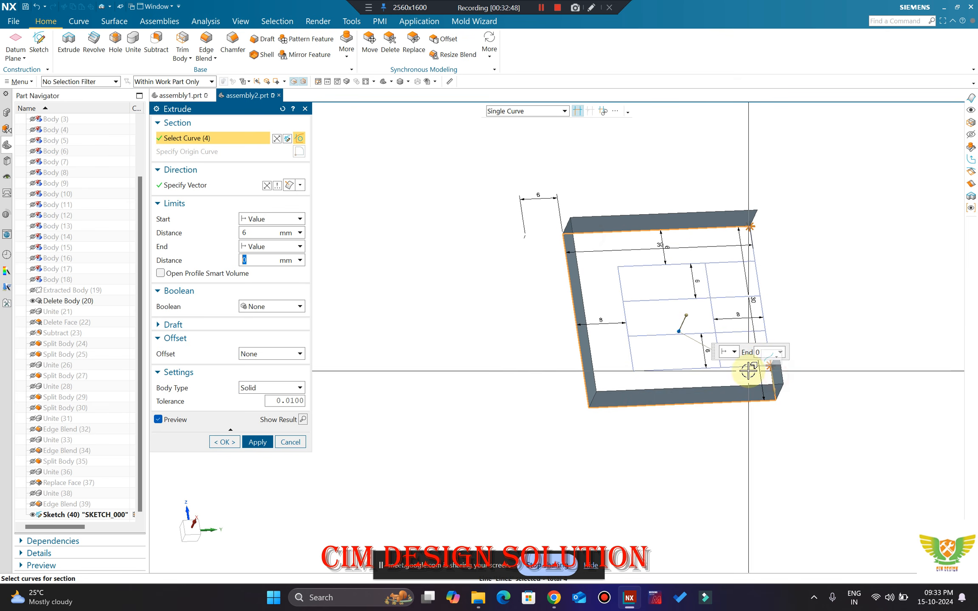
Step: Complete the section by picking the inner T-slot lines and the upper right edge, leaving the slot's middle opening on that side
{"action": "scroll", "coordinate": [775, 375], "scroll_direction": "down", "scroll_amount": 3}
{"action": "left_click", "coordinate": [720, 353]}
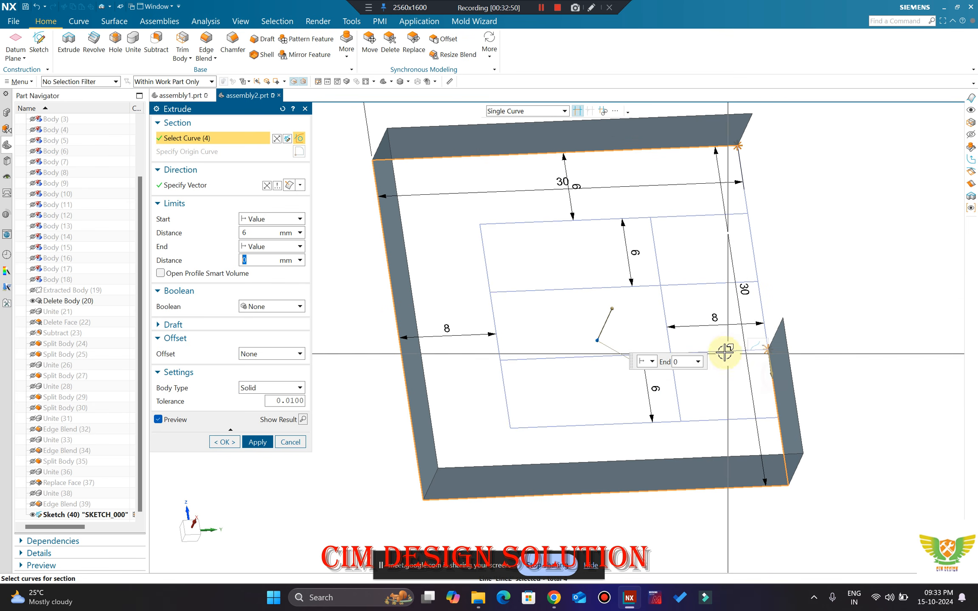
{"action": "left_click", "coordinate": [675, 410]}
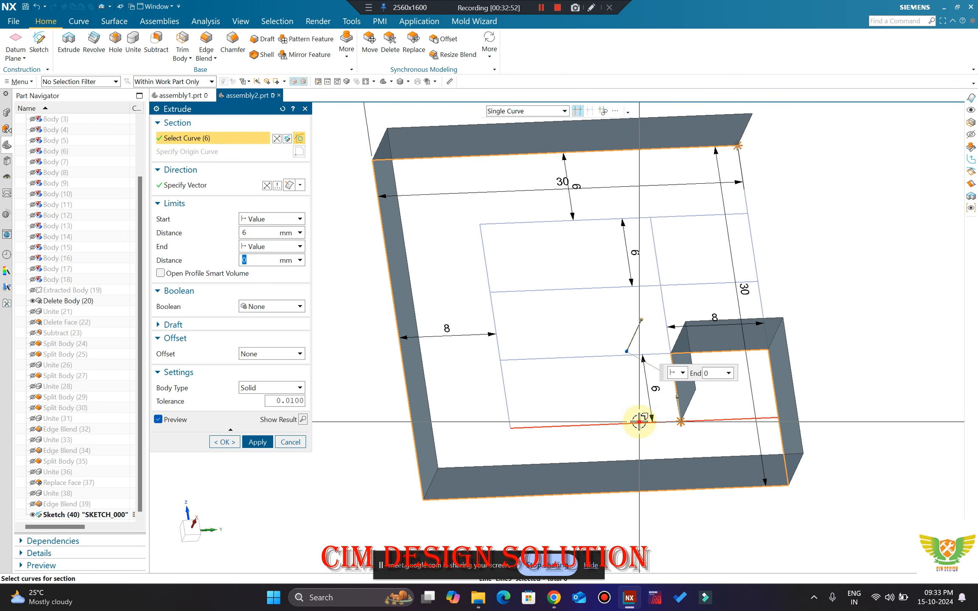
{"action": "left_click", "coordinate": [637, 421]}
{"action": "left_click", "coordinate": [489, 245]}
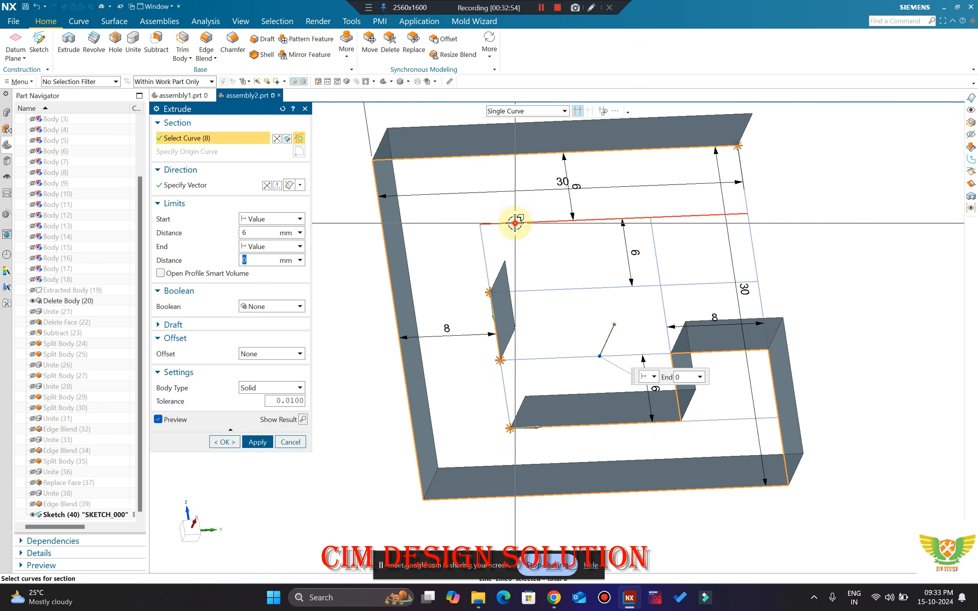
{"action": "left_click", "coordinate": [516, 221]}
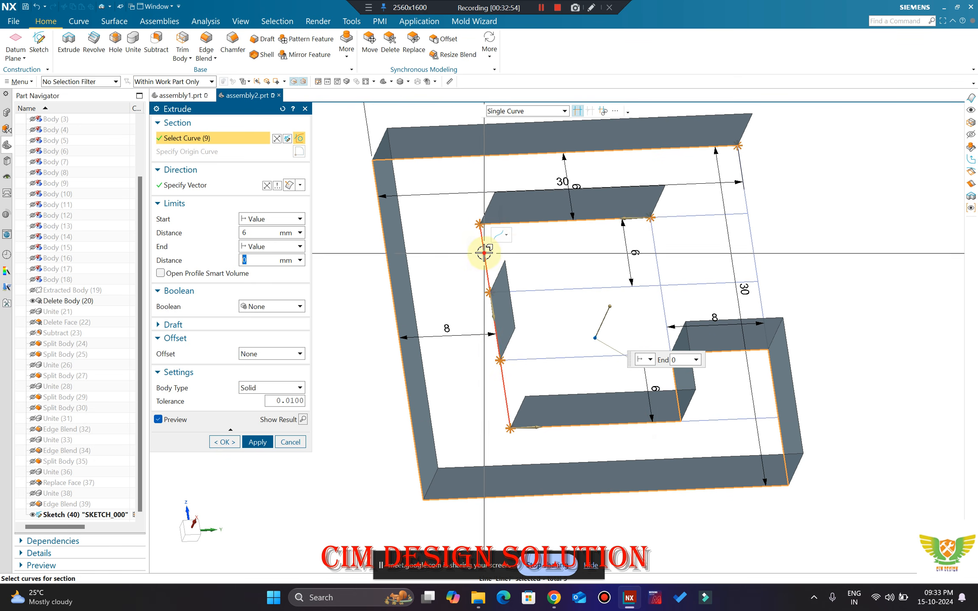
{"action": "left_click", "coordinate": [692, 214], "text": "shift"}
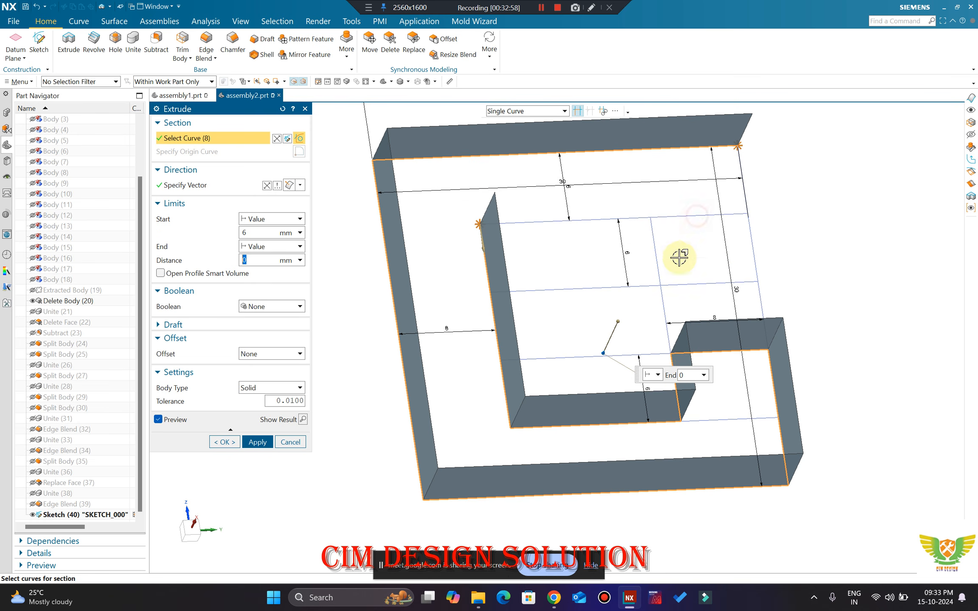
{"action": "left_click", "coordinate": [607, 221]}
{"action": "left_click", "coordinate": [658, 262]}
{"action": "left_click", "coordinate": [689, 281]}
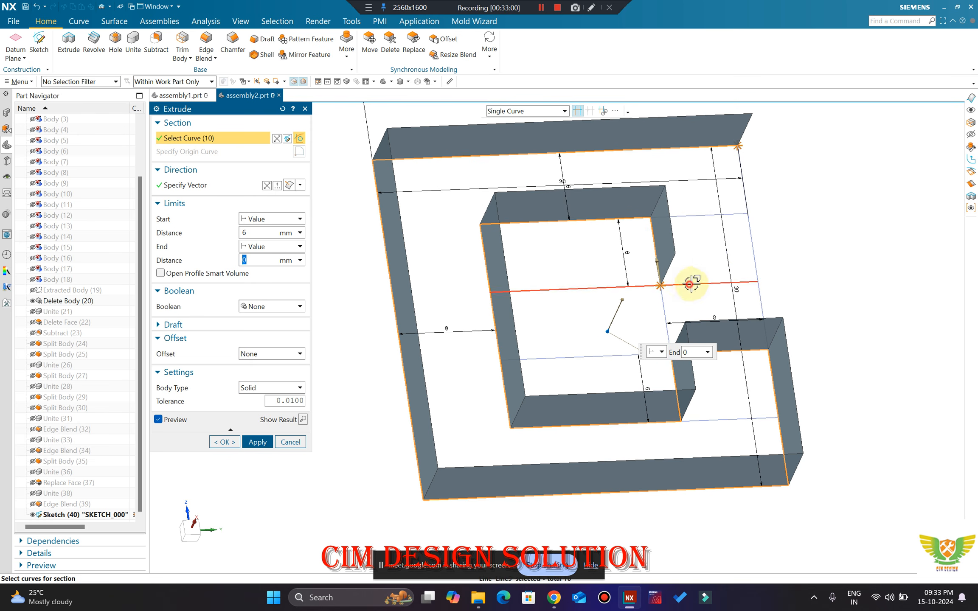
{"action": "left_click", "coordinate": [753, 254]}
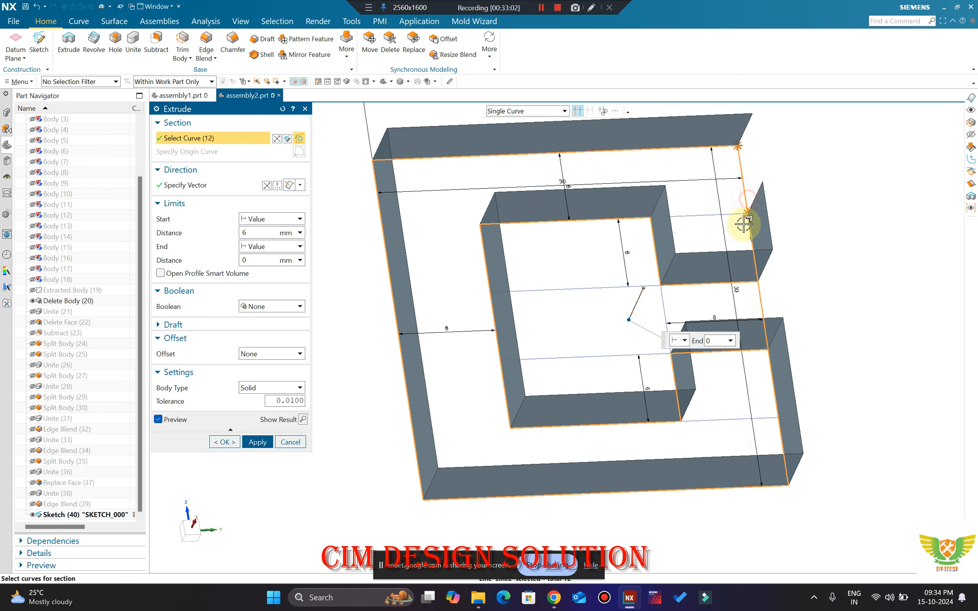
Step: Extrude the slotted profile from 0 to -30 mm as a solid body with no Boolean
{"action": "middle_click_drag", "start_coordinate": [743, 224], "coordinate": [620, 259]}
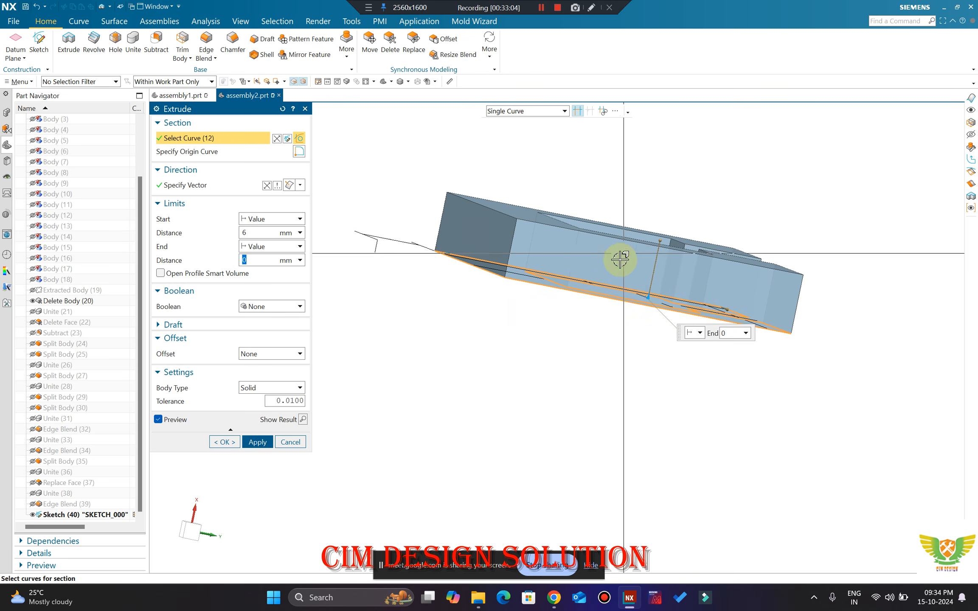
{"action": "left_click_drag", "start_coordinate": [619, 259], "coordinate": [594, 520]}
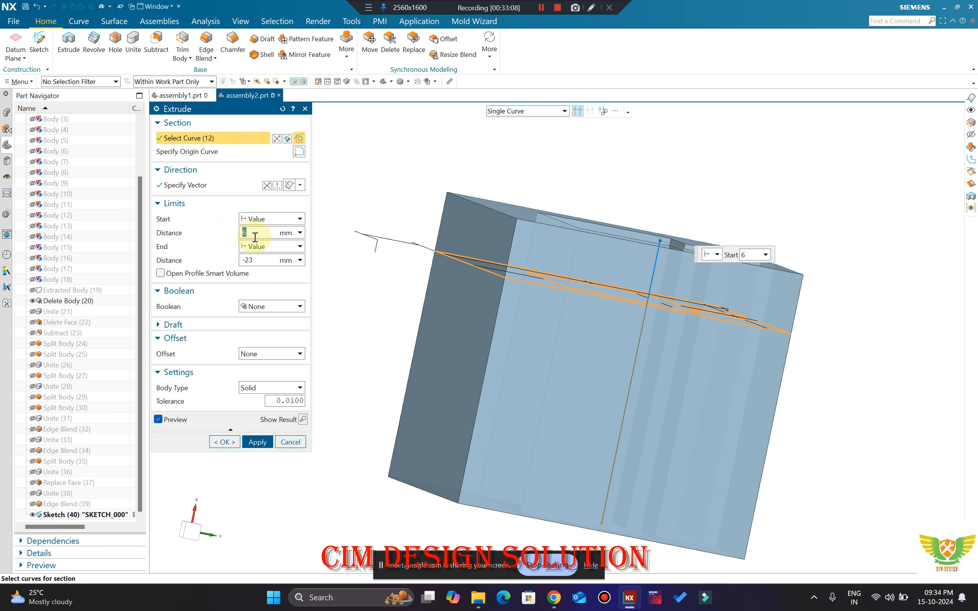
{"action": "type", "text": "0"}
{"action": "key", "text": "Return"}
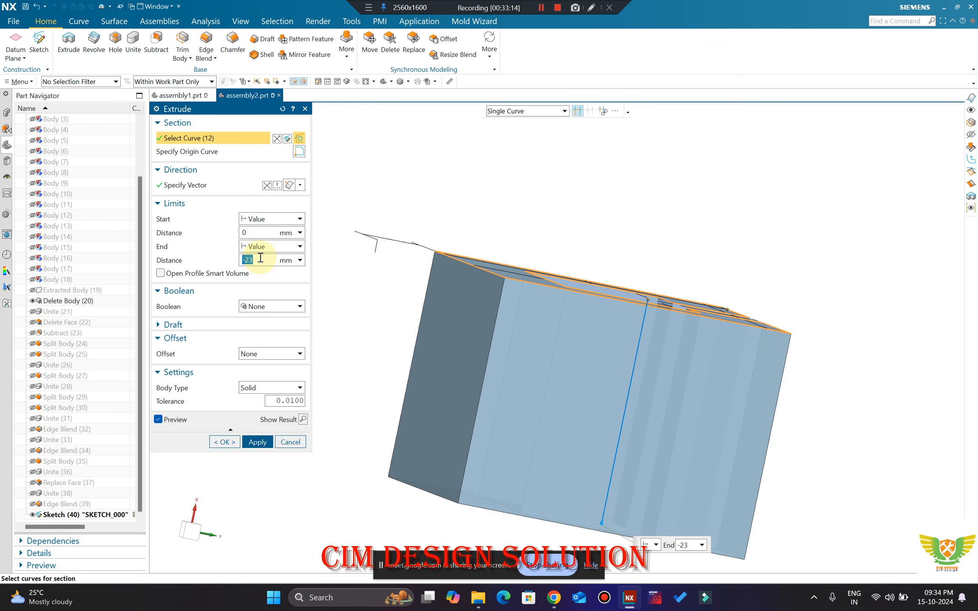
{"action": "key", "text": "Return"}
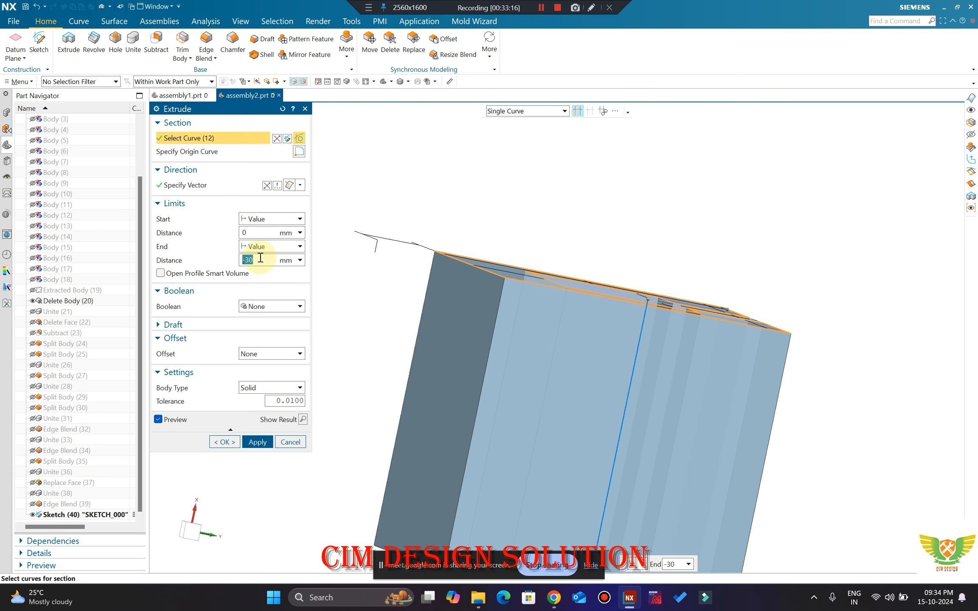
{"action": "scroll", "coordinate": [391, 278], "scroll_direction": "down", "scroll_amount": 1}
{"action": "middle_click", "coordinate": [547, 245]}
Step: Unhide the translucent arm-shaped body so it displays together with the extruded slotted block
{"action": "middle_click_drag", "start_coordinate": [543, 224], "coordinate": [671, 296]}
{"action": "key", "text": "ctrl+shift+k"}
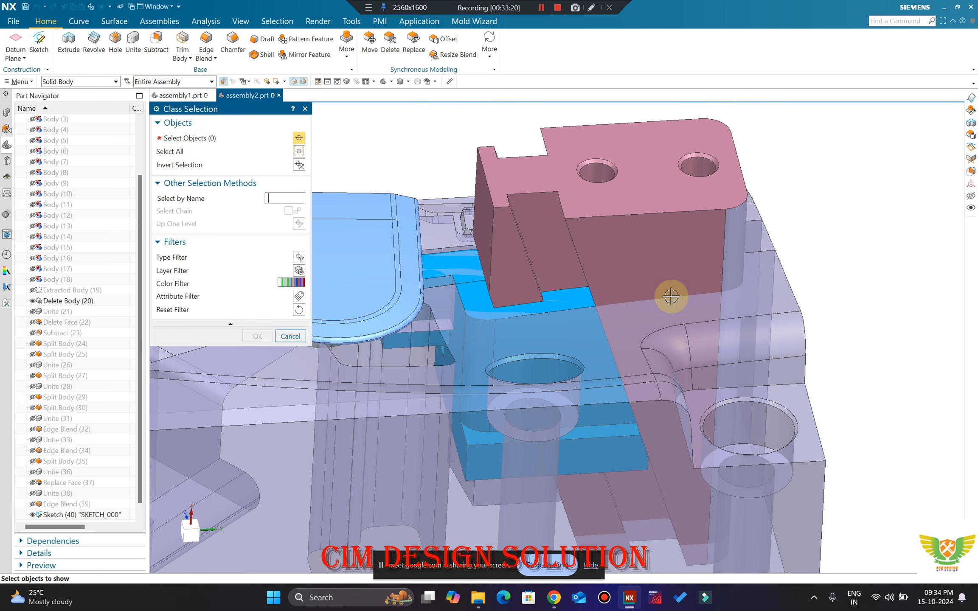
{"action": "left_click", "coordinate": [676, 290]}
{"action": "middle_click", "coordinate": [714, 270]}
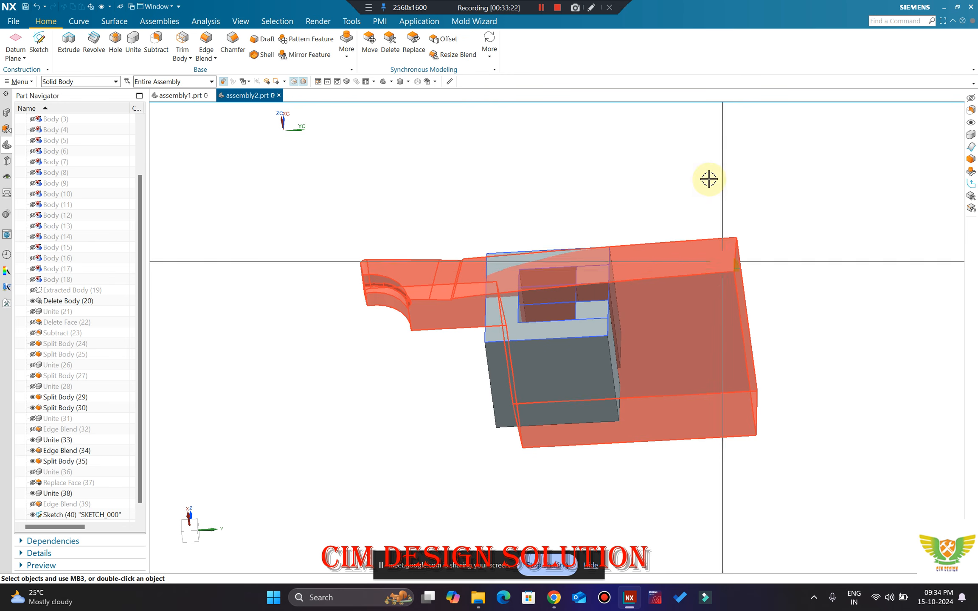
Step: Show the hidden blue body beside the slotted block for comparison, and hide it again
{"action": "middle_click_drag", "start_coordinate": [708, 179], "coordinate": [663, 155]}
{"action": "key", "text": "F8"}
{"action": "key", "text": "ctrl+shift+k"}
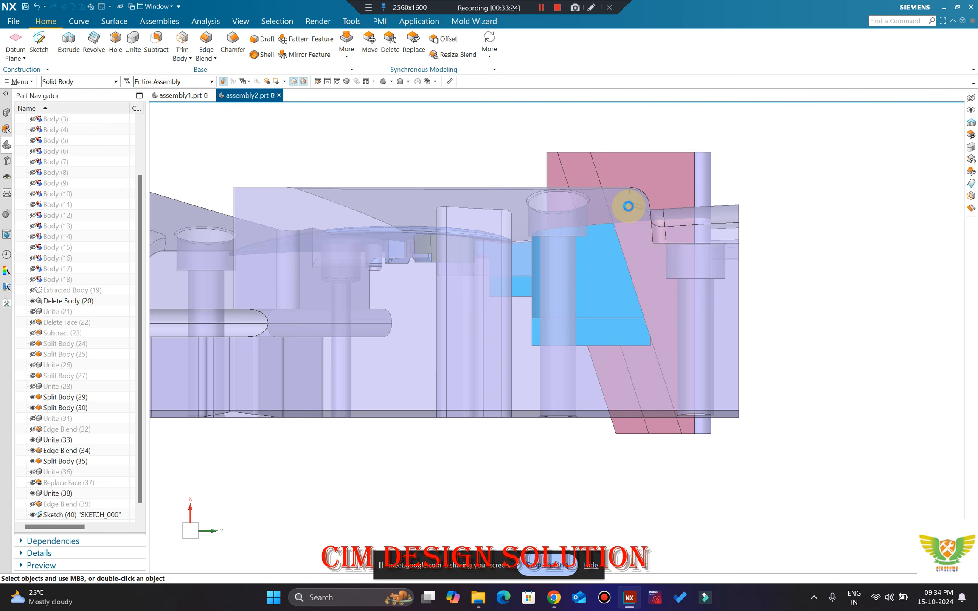
{"action": "left_click", "coordinate": [598, 292]}
{"action": "middle_click", "coordinate": [597, 292]}
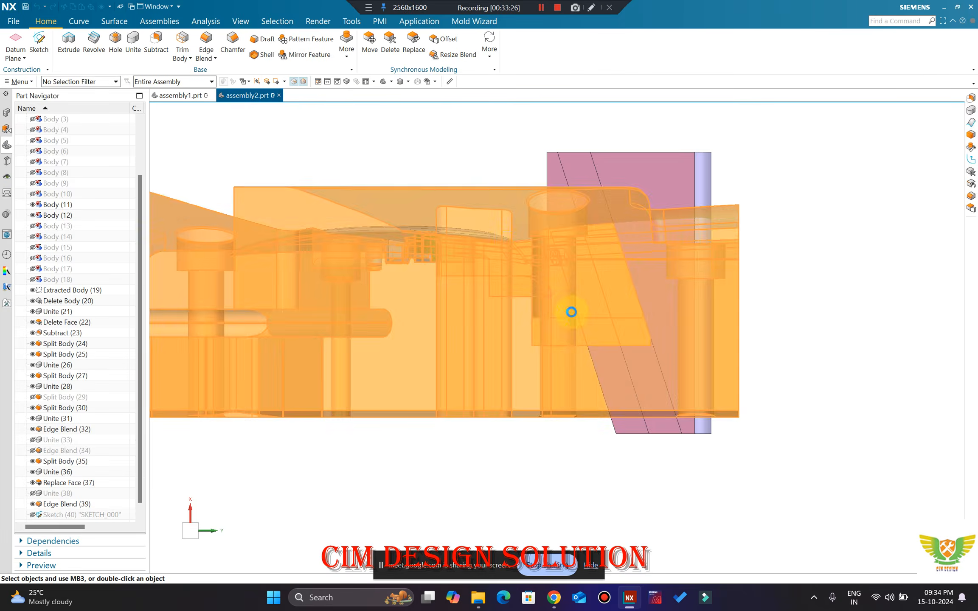
{"action": "middle_click_drag", "start_coordinate": [355, 336], "coordinate": [489, 409]}
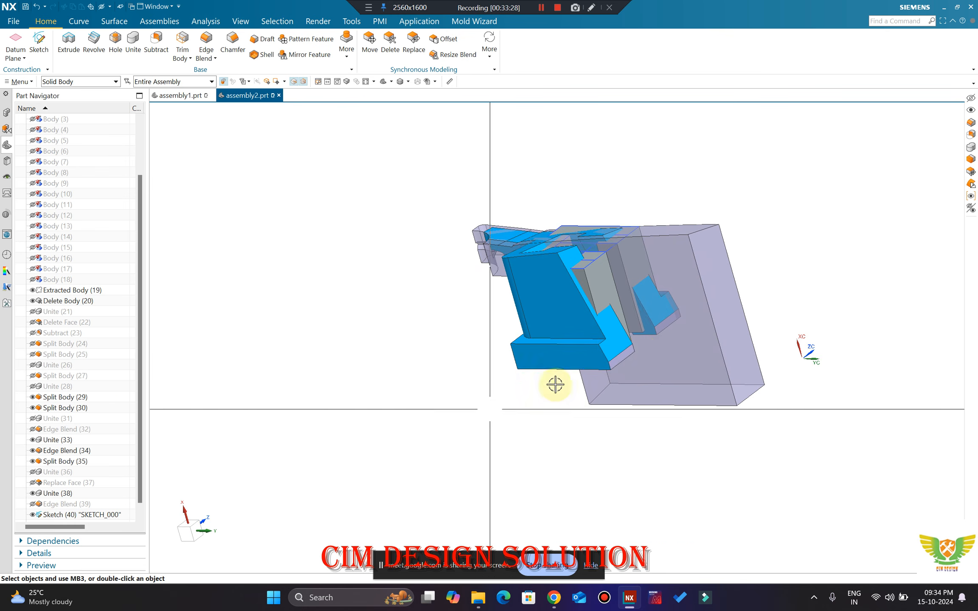
{"action": "middle_click_drag", "start_coordinate": [554, 384], "coordinate": [610, 304]}
{"action": "scroll", "coordinate": [611, 303], "scroll_direction": "up", "scroll_amount": 4}
{"action": "middle_click_drag", "start_coordinate": [576, 326], "coordinate": [539, 258]}
{"action": "scroll", "coordinate": [581, 303], "scroll_direction": "down", "scroll_amount": 4}
{"action": "scroll", "coordinate": [592, 315], "scroll_direction": "down", "scroll_amount": 3}
{"action": "key", "text": "ctrl+b"}
Step: Unhide the large translucent base block around the slotted block
{"action": "middle_click_drag", "start_coordinate": [540, 306], "coordinate": [535, 260]}
{"action": "key", "text": "ctrl+shift+k"}
{"action": "left_click", "coordinate": [595, 241]}
{"action": "middle_click", "coordinate": [526, 226]}
Step: Assign a layer to the slot profile's sketch curves in their object display settings
{"action": "scroll", "coordinate": [551, 214], "scroll_direction": "up", "scroll_amount": 3}
{"action": "key", "text": "ctrl+j"}
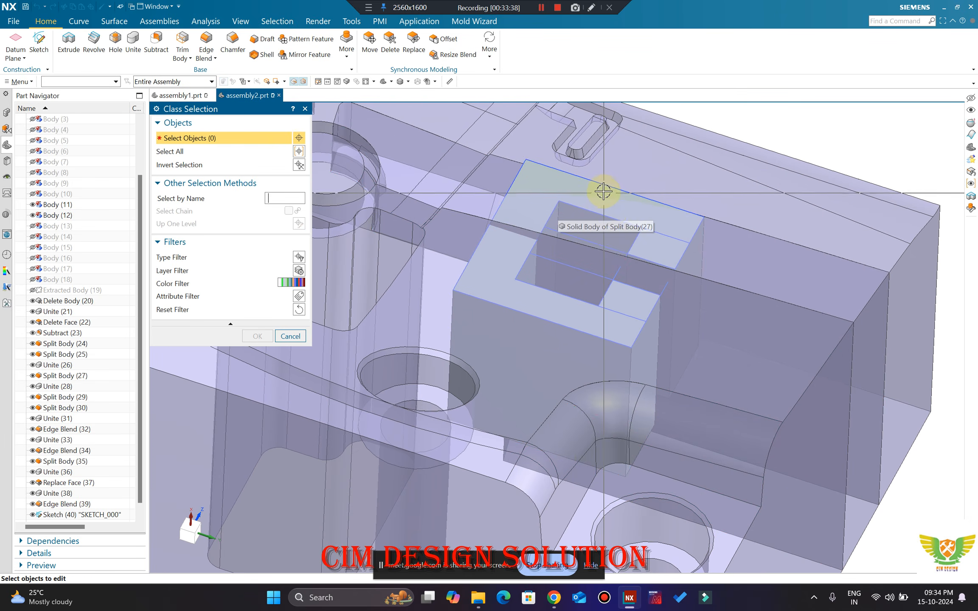
{"action": "left_click", "coordinate": [578, 183]}
{"action": "middle_click", "coordinate": [579, 183]}
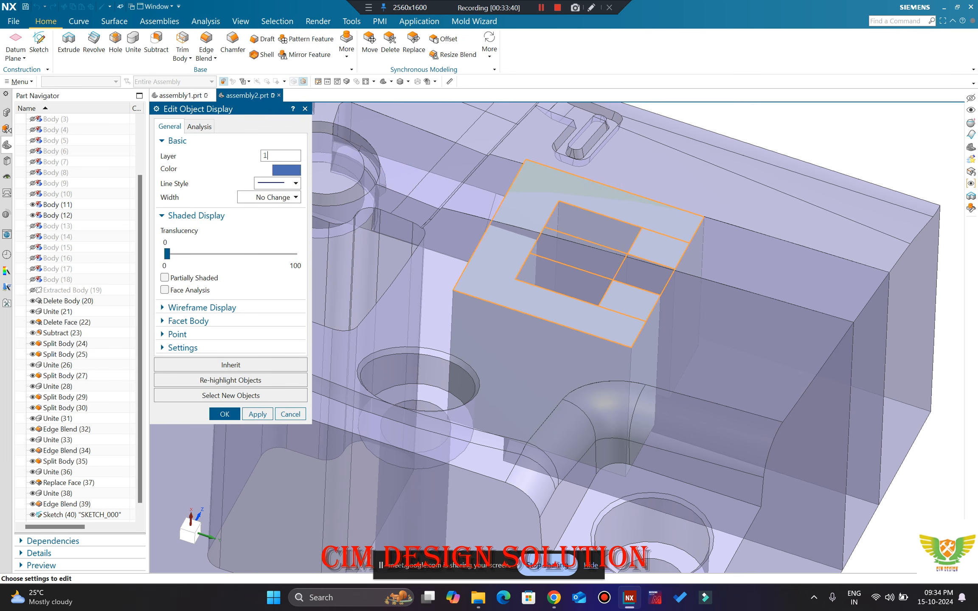
{"action": "key", "text": "Return"}
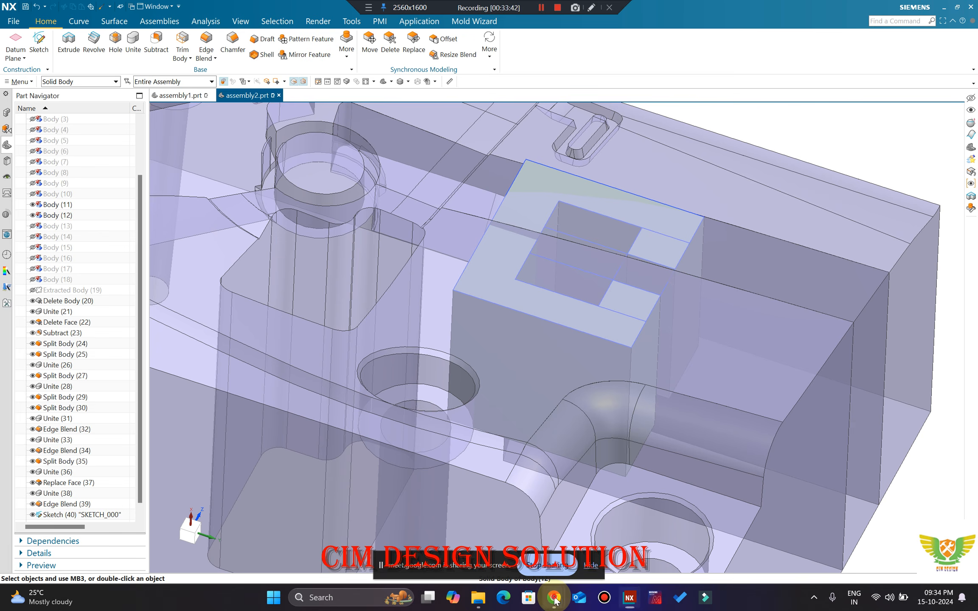
Step: Switch to the Google Meet window in the browser, read the in-call messages, and return to NX
{"action": "mouse_move", "coordinate": [554, 597]}
{"action": "left_click", "coordinate": [509, 527]}
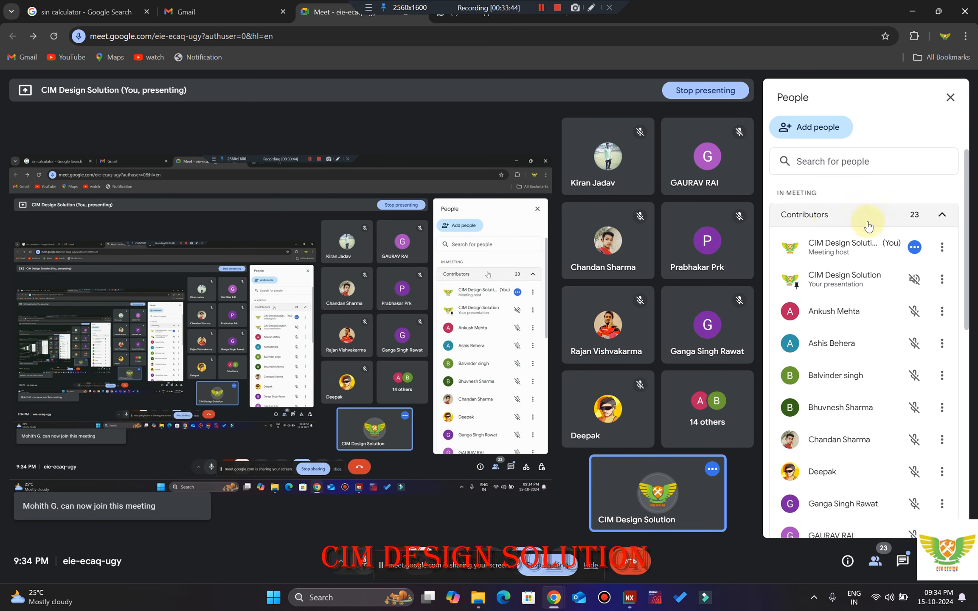
{"action": "left_click", "coordinate": [903, 563]}
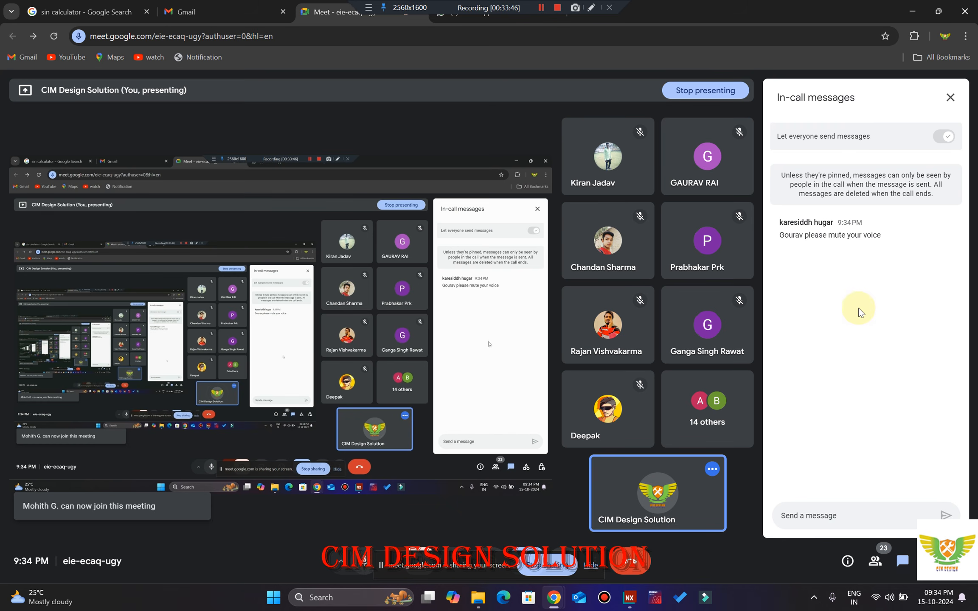
{"action": "left_click", "coordinate": [912, 11]}
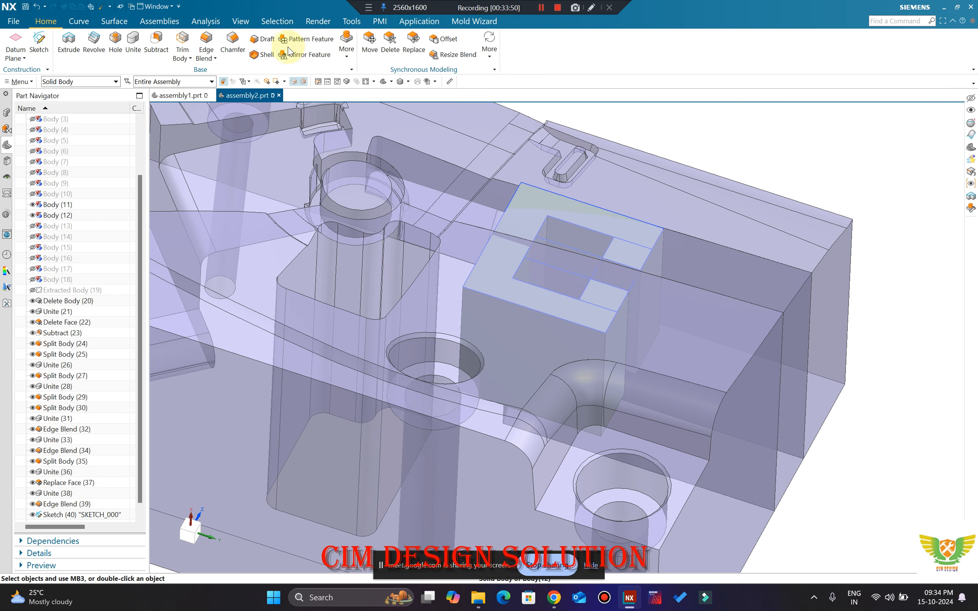
Step: Replace the slotted block's top face with the base block's sloped top face, using a 0 mm offset
{"action": "middle_click", "coordinate": [535, 217]}
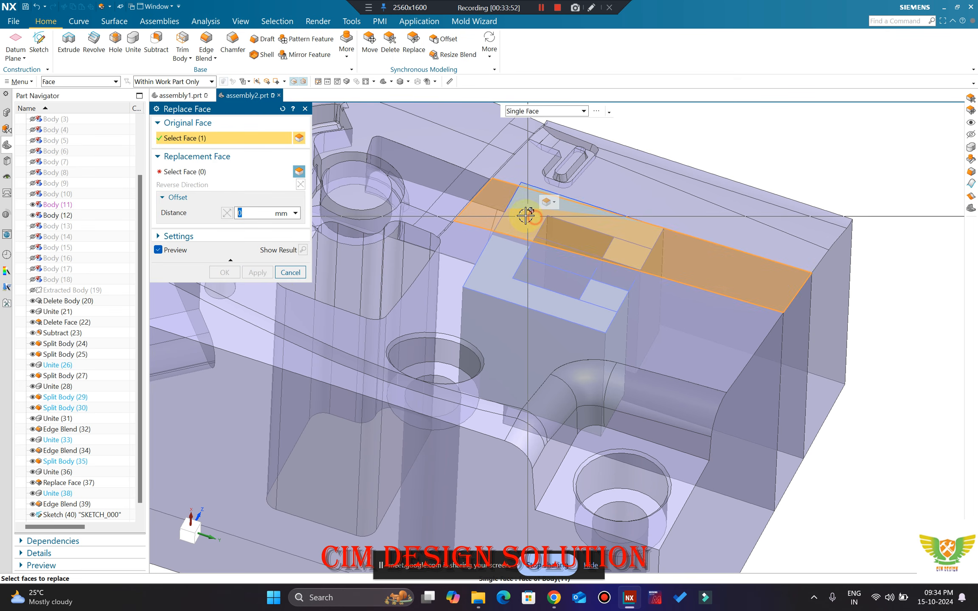
{"action": "left_click", "coordinate": [527, 218], "text": "shift"}
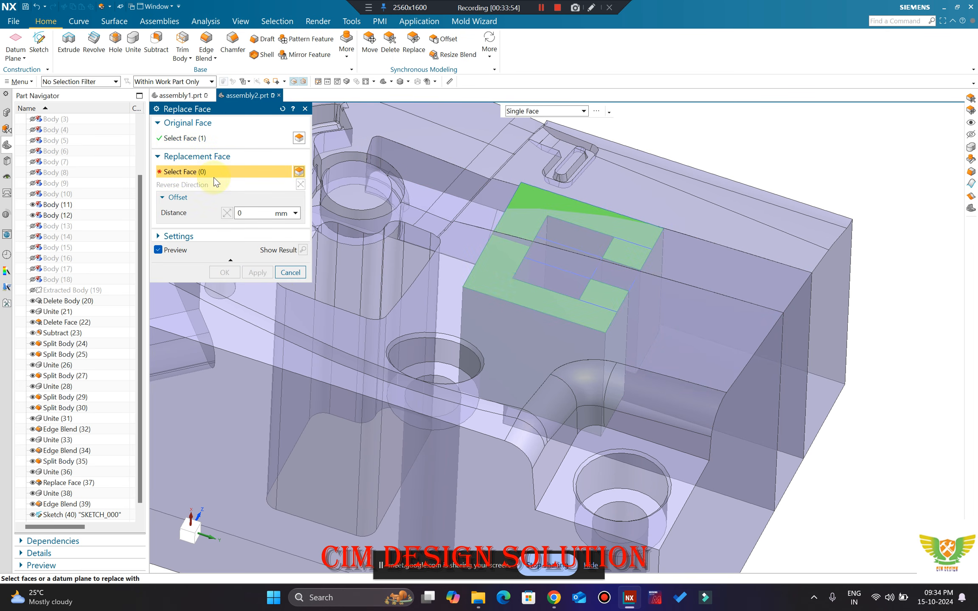
{"action": "left_click", "coordinate": [648, 198]}
{"action": "middle_click", "coordinate": [452, 270]}
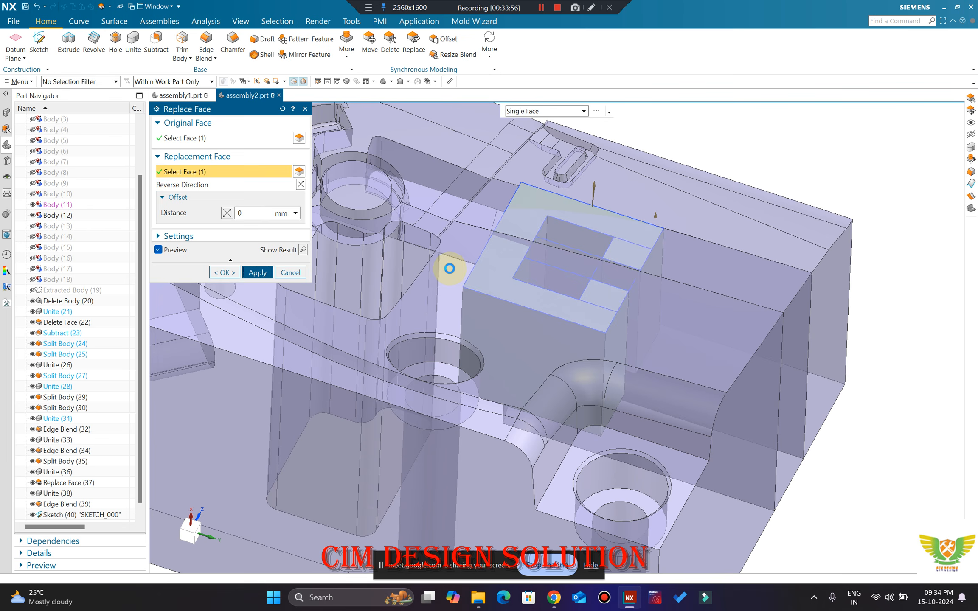
{"action": "scroll", "coordinate": [451, 268], "scroll_direction": "down", "scroll_amount": 1}
{"action": "key", "text": "Escape"}
Step: Hide the profile sketch by switching off its layer in the layer settings
{"action": "scroll", "coordinate": [545, 209], "scroll_direction": "up", "scroll_amount": 2}
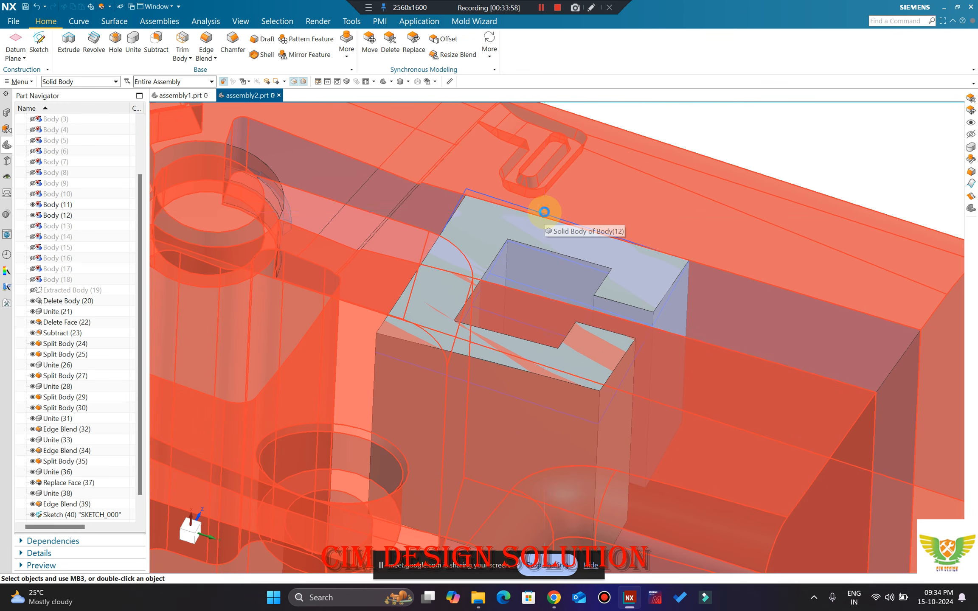
{"action": "key", "text": "ctrl+l"}
{"action": "left_click", "coordinate": [167, 276]}
{"action": "middle_click", "coordinate": [498, 227]}
Step: Examine how the slotted block sits in the base block, from an angled view and a straight side view
{"action": "mouse_move", "coordinate": [498, 227]}
{"action": "middle_mouse_down"}
{"action": "mouse_move", "coordinate": [659, 246]}
{"action": "mouse_move", "coordinate": [639, 223]}
{"action": "mouse_move", "coordinate": [590, 228]}
{"action": "mouse_move", "coordinate": [615, 261]}
{"action": "mouse_move", "coordinate": [607, 220]}
{"action": "mouse_move", "coordinate": [578, 242]}
{"action": "mouse_move", "coordinate": [537, 226]}
{"action": "mouse_move", "coordinate": [559, 210]}
{"action": "mouse_move", "coordinate": [529, 240]}
{"action": "mouse_move", "coordinate": [531, 215]}
{"action": "mouse_move", "coordinate": [615, 181]}
{"action": "mouse_move", "coordinate": [622, 245]}
{"action": "mouse_move", "coordinate": [648, 264]}
{"action": "mouse_move", "coordinate": [622, 255]}
{"action": "mouse_move", "coordinate": [631, 212]}
{"action": "middle_mouse_up"}
{"action": "scroll", "coordinate": [534, 203], "scroll_direction": "up", "scroll_amount": 3}
{"action": "scroll", "coordinate": [606, 259], "scroll_direction": "up", "scroll_amount": 4}
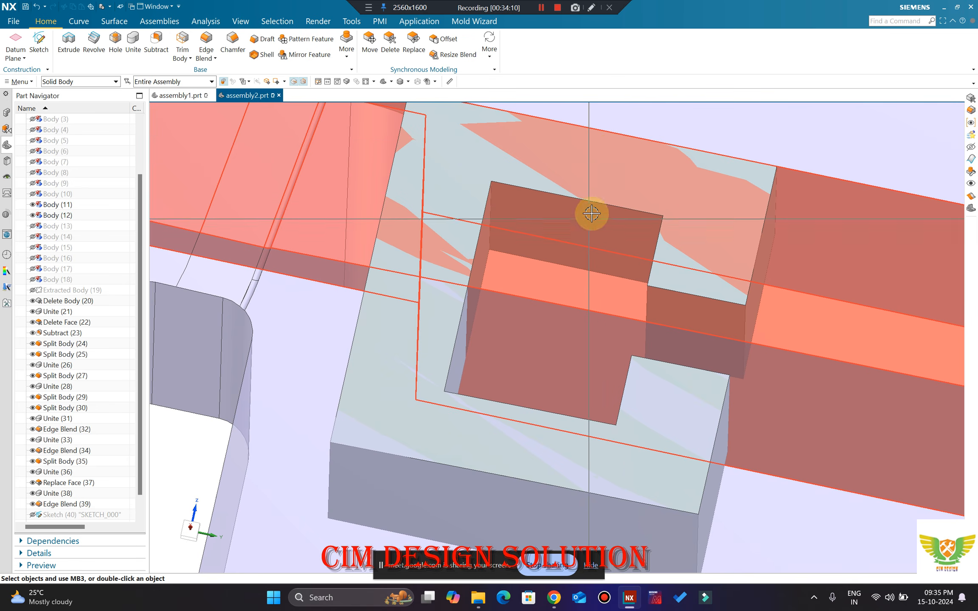
{"action": "scroll", "coordinate": [587, 195], "scroll_direction": "down", "scroll_amount": 1}
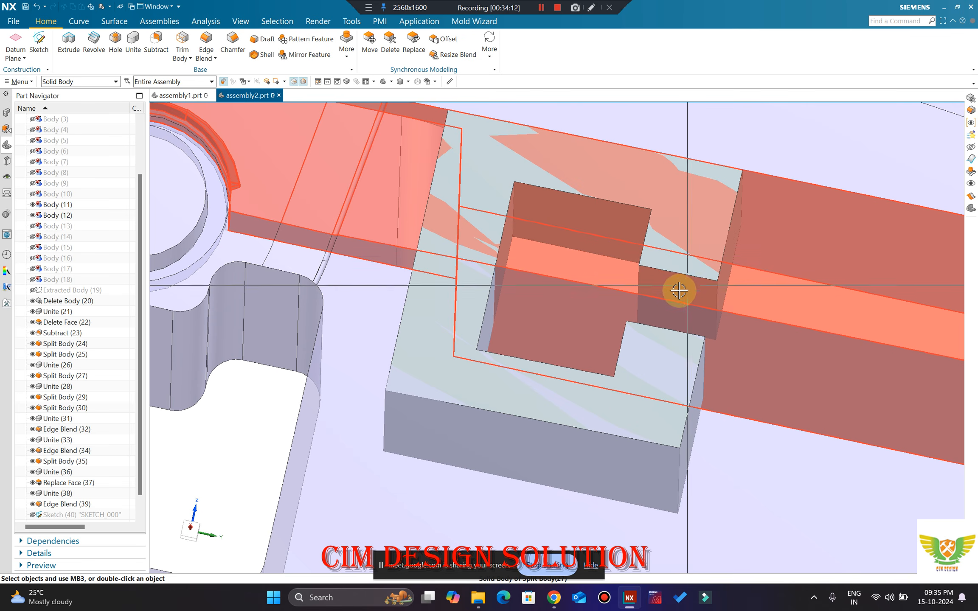
{"action": "scroll", "coordinate": [679, 291], "scroll_direction": "down", "scroll_amount": 3}
{"action": "middle_click_drag", "start_coordinate": [675, 290], "coordinate": [672, 268]}
{"action": "scroll", "coordinate": [672, 269], "scroll_direction": "down", "scroll_amount": 4}
{"action": "middle_click_drag", "start_coordinate": [678, 345], "coordinate": [677, 338]}
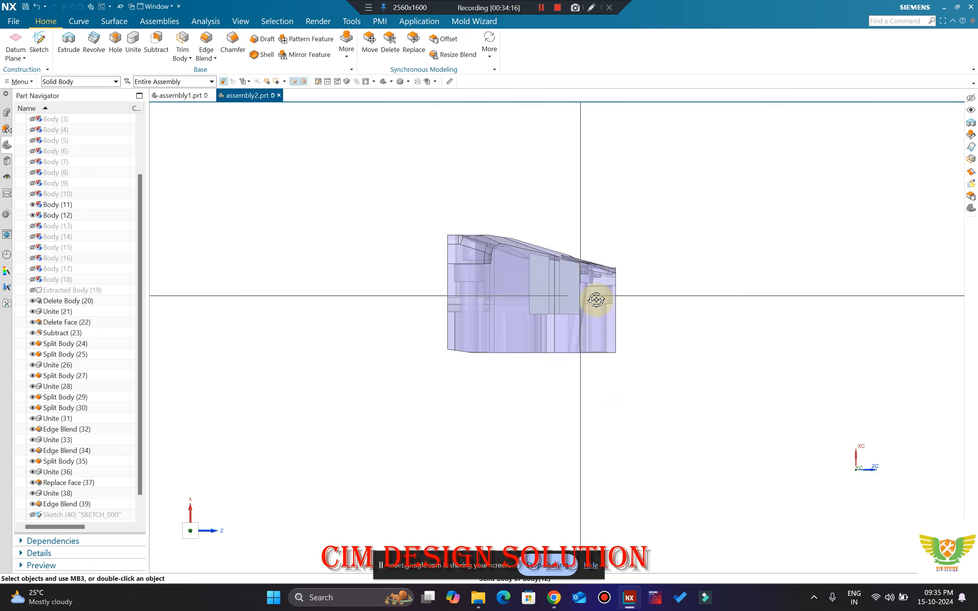
{"action": "scroll", "coordinate": [620, 345], "scroll_direction": "up", "scroll_amount": 4}
{"action": "scroll", "coordinate": [629, 340], "scroll_direction": "down", "scroll_amount": 2}
{"action": "middle_click_drag", "start_coordinate": [632, 329], "coordinate": [688, 357]}
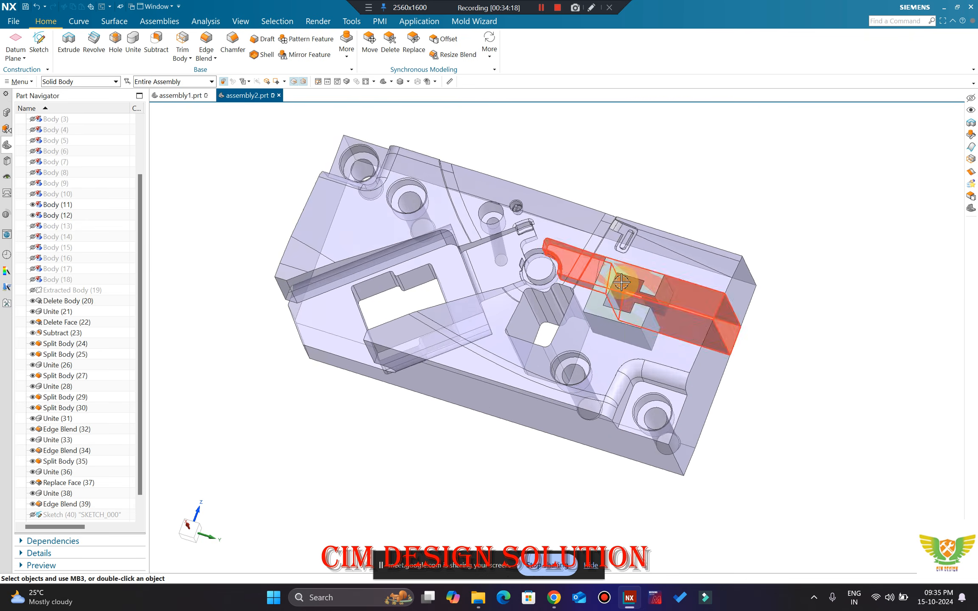
{"action": "scroll", "coordinate": [627, 276], "scroll_direction": "up", "scroll_amount": 2}
{"action": "middle_click_drag", "start_coordinate": [666, 292], "coordinate": [790, 184]}
{"action": "key", "text": "F8"}
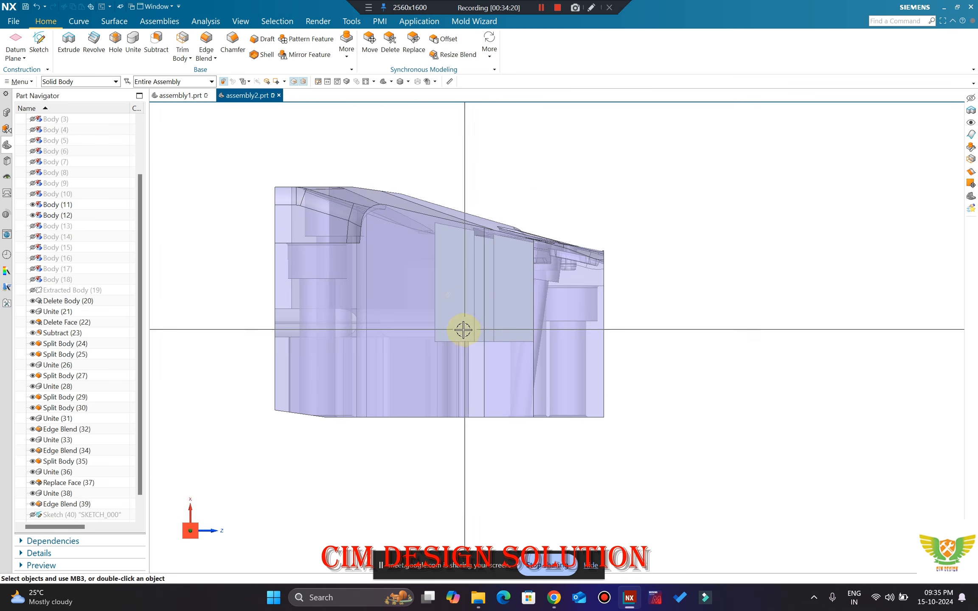
{"action": "scroll", "coordinate": [463, 330], "scroll_direction": "up", "scroll_amount": 3}
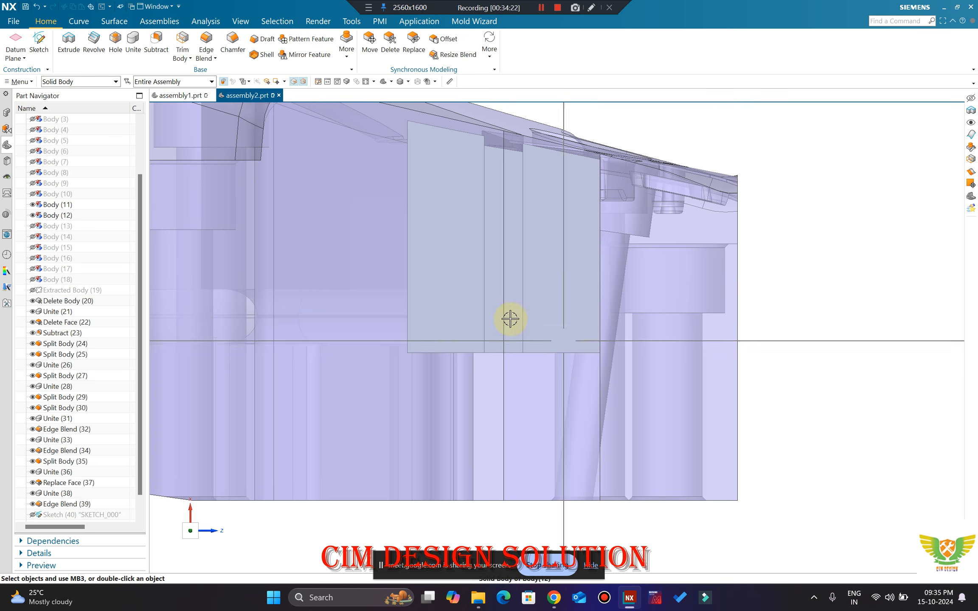
Step: Hide the base block and the adjoining body so that only the T-slotted block remains displayed
{"action": "middle_click_drag", "start_coordinate": [509, 319], "coordinate": [572, 327]}
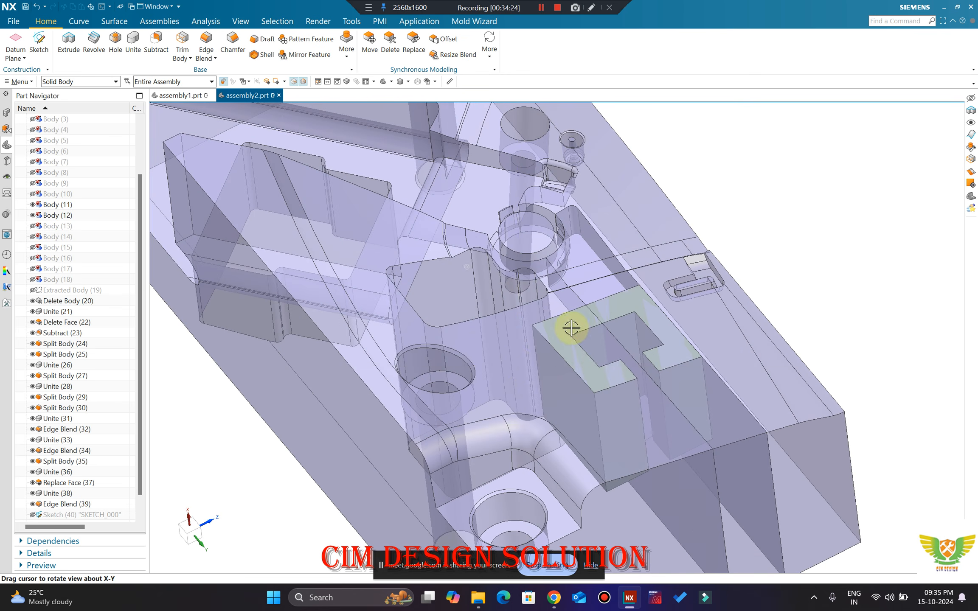
{"action": "scroll", "coordinate": [523, 377], "scroll_direction": "up", "scroll_amount": 3}
{"action": "left_click", "coordinate": [520, 363]}
{"action": "key", "text": "ctrl+b"}
{"action": "middle_click_drag", "start_coordinate": [530, 368], "coordinate": [581, 349]}
{"action": "key", "text": "F8"}
{"action": "left_click", "coordinate": [705, 378]}
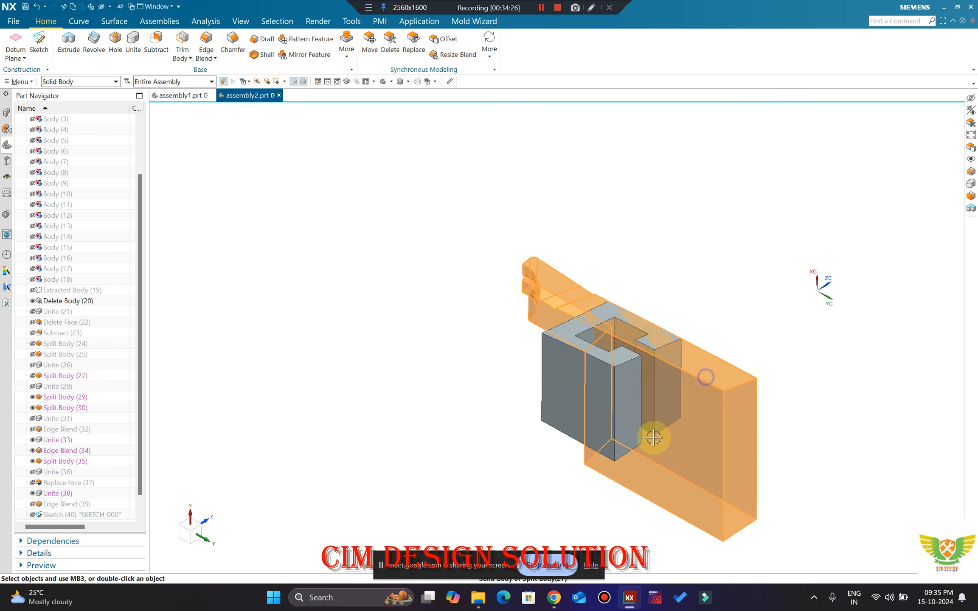
{"action": "key", "text": "ctrl+b"}
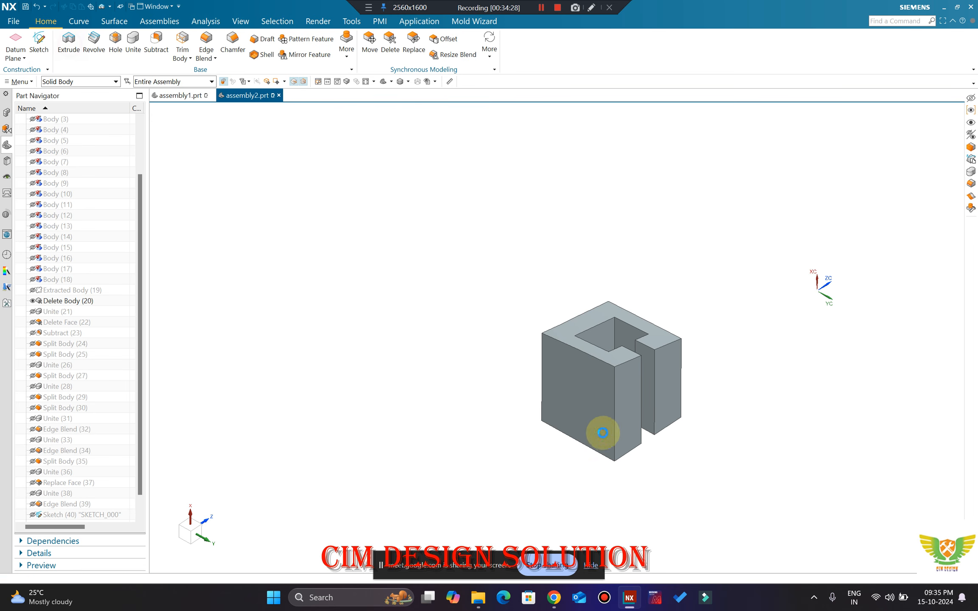
Step: Extrude the bottom edge of the slotted block's side face 8 mm with a two-sided offset to form a solid flange
{"action": "key", "text": "x"}
{"action": "left_click", "coordinate": [581, 442]}
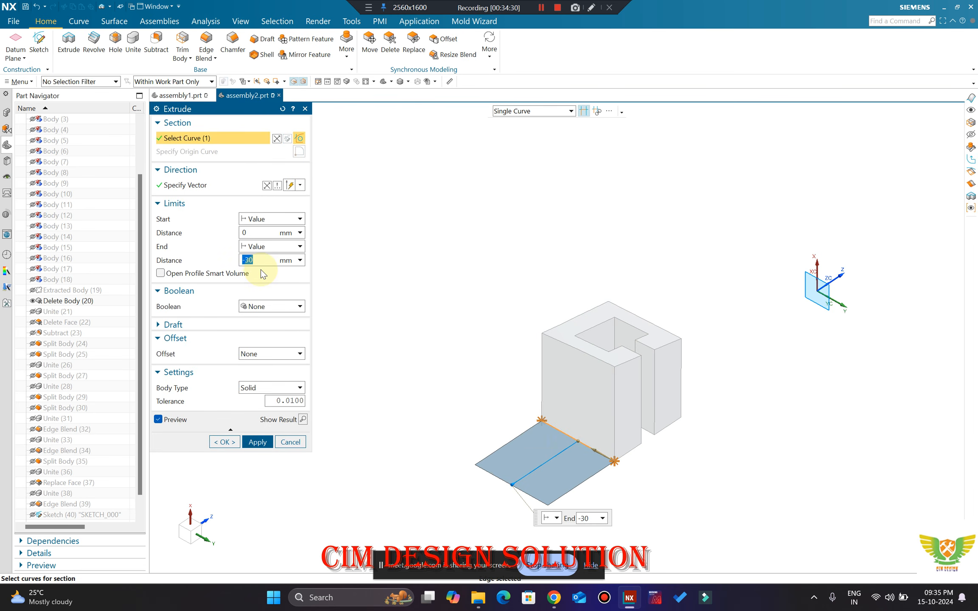
{"action": "type", "text": "8"}
{"action": "key", "text": "Return"}
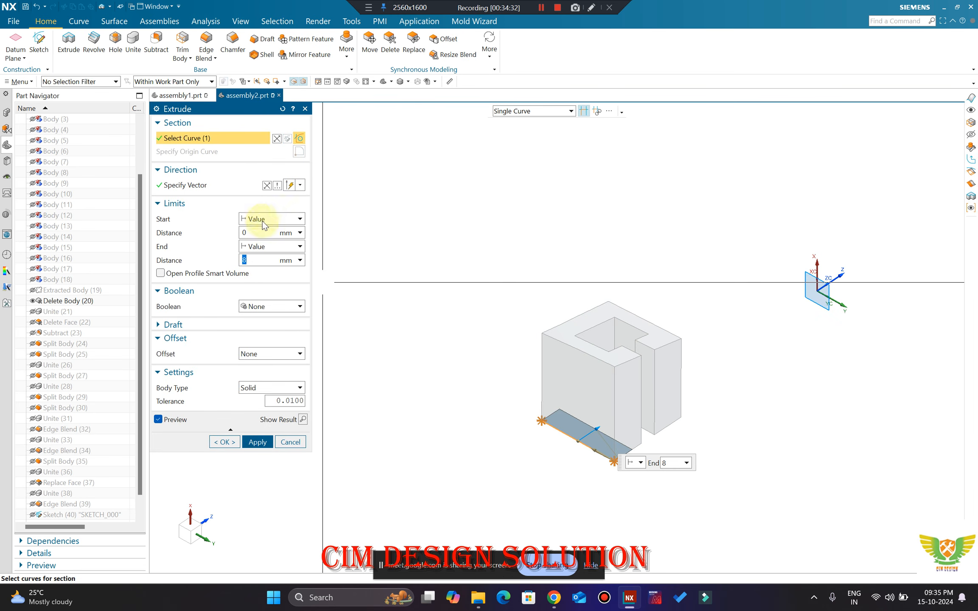
{"action": "left_click", "coordinate": [264, 389]}
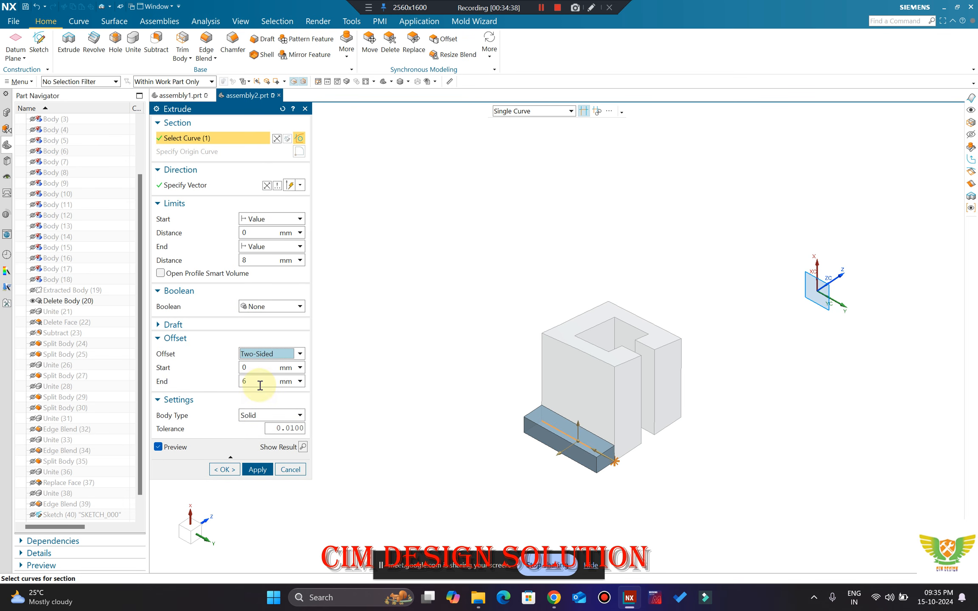
{"action": "left_click", "coordinate": [257, 469]}
Step: Extrude the bottom edge on the block's opposite side 8 mm, using a two-sided offset from 0 to 8 mm
{"action": "middle_click_drag", "start_coordinate": [439, 372], "coordinate": [458, 342]}
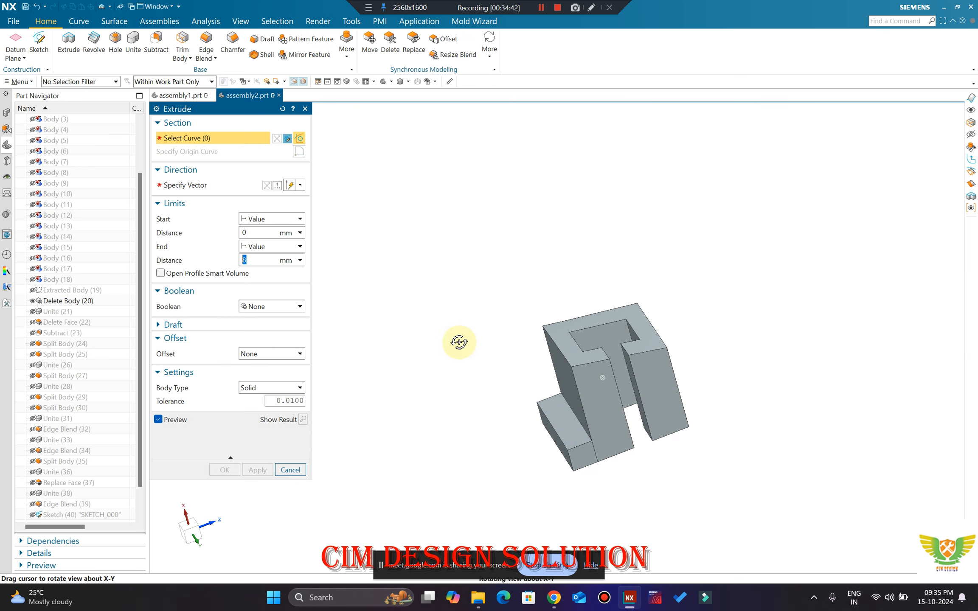
{"action": "scroll", "coordinate": [703, 395], "scroll_direction": "up", "scroll_amount": 3}
{"action": "middle_click_drag", "start_coordinate": [703, 395], "coordinate": [679, 408]}
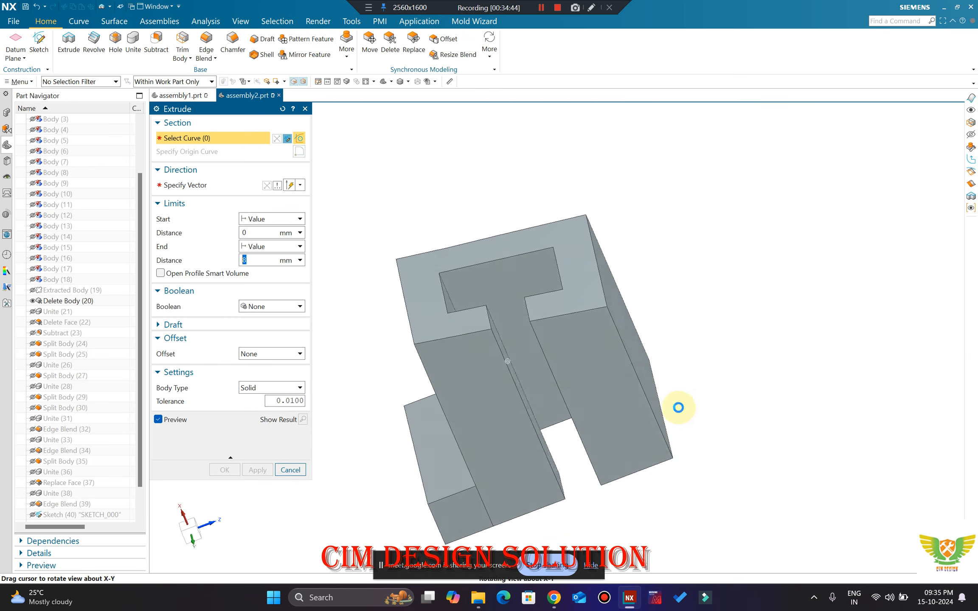
{"action": "left_click", "coordinate": [660, 392]}
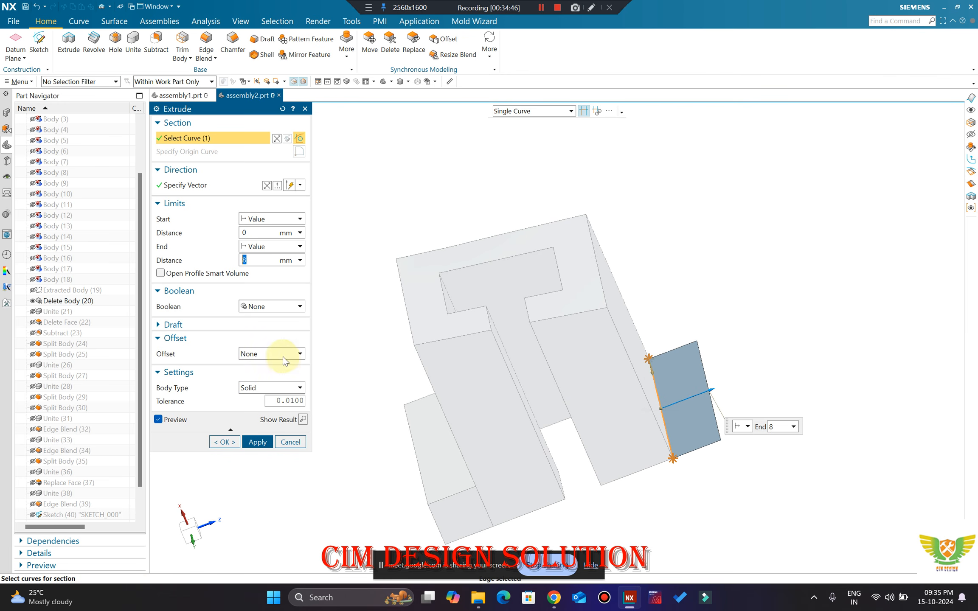
{"action": "left_click", "coordinate": [264, 386]}
{"action": "left_click", "coordinate": [232, 465]}
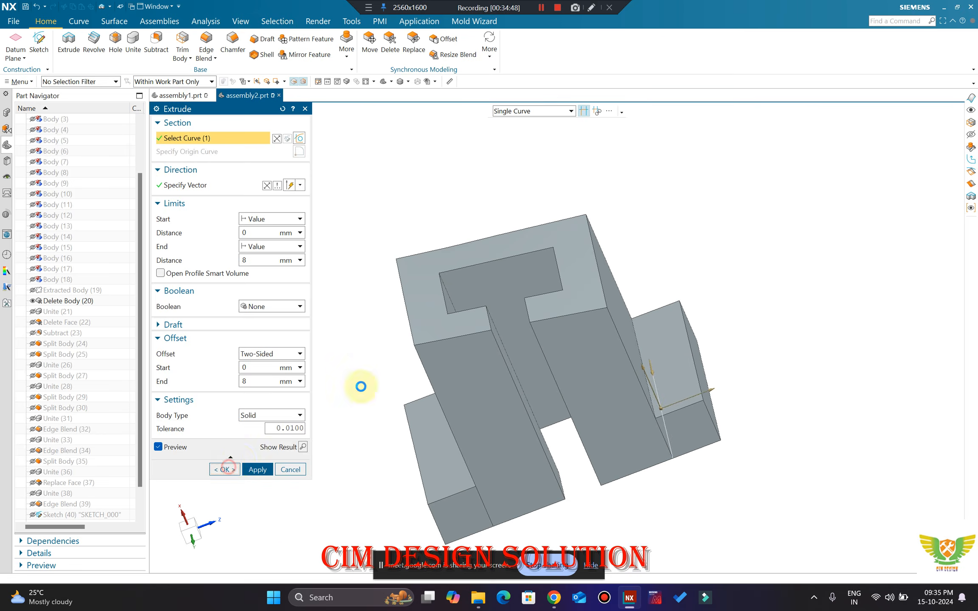
Step: Unite the slotted block with the two side flanges into one body
{"action": "middle_click_drag", "start_coordinate": [360, 386], "coordinate": [443, 246]}
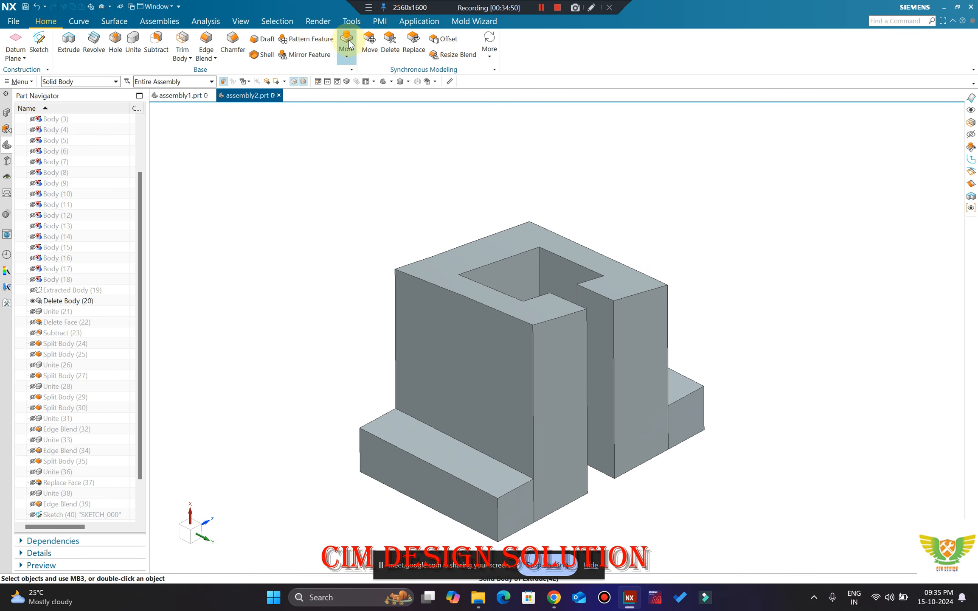
{"action": "left_click", "coordinate": [133, 43]}
{"action": "left_click", "coordinate": [471, 369]}
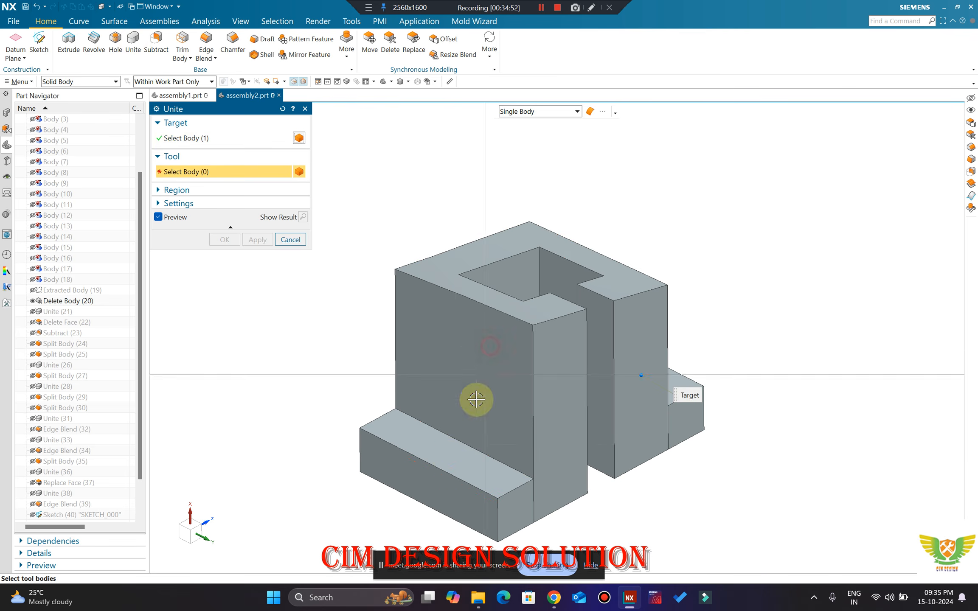
{"action": "left_click", "coordinate": [462, 461]}
{"action": "middle_click", "coordinate": [667, 324]}
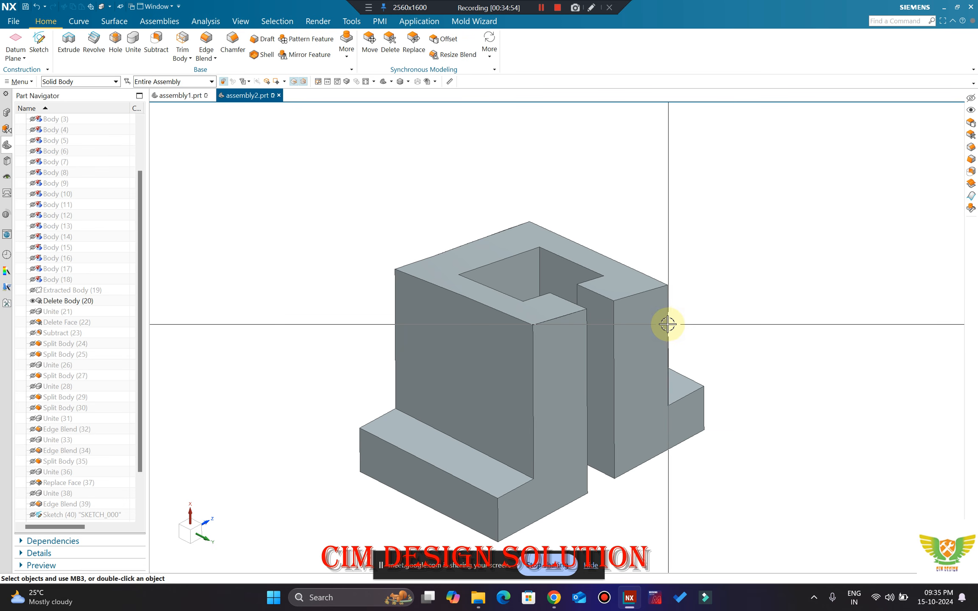
Step: Change the display color of the flanged block to green
{"action": "key", "text": "ctrl+j"}
{"action": "left_click", "coordinate": [497, 339]}
{"action": "middle_click", "coordinate": [461, 328]}
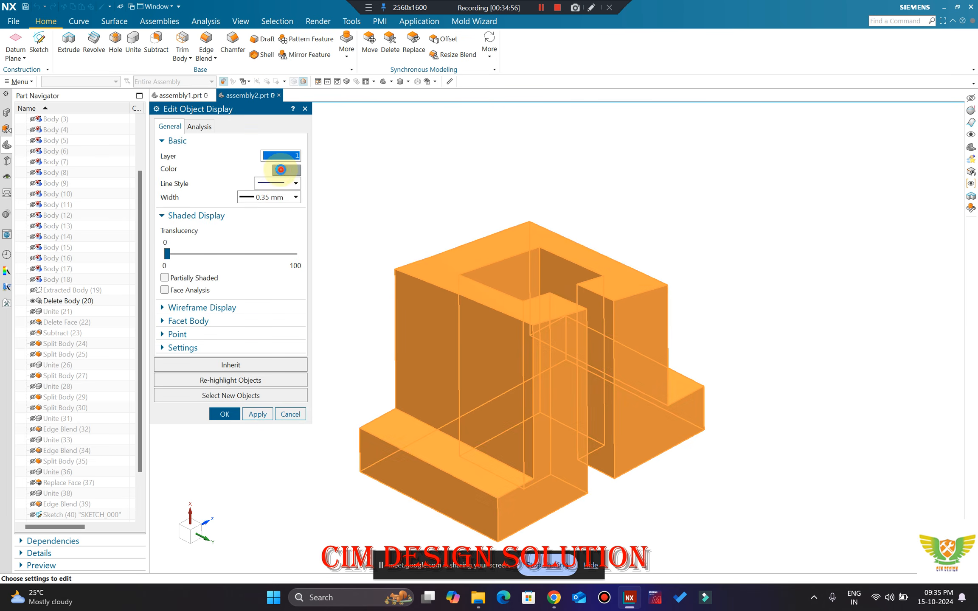
{"action": "left_click", "coordinate": [286, 170]}
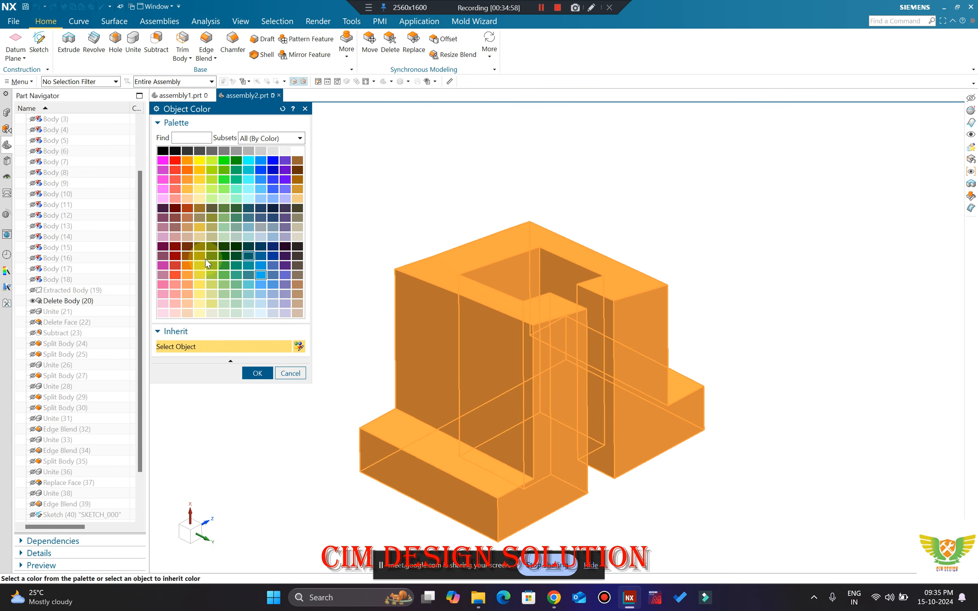
{"action": "left_click", "coordinate": [225, 160]}
{"action": "middle_click", "coordinate": [399, 183]}
{"action": "middle_click", "coordinate": [400, 183]}
Step: Show the hidden translucent base block again around the green flanged block
{"action": "middle_click_drag", "start_coordinate": [538, 273], "coordinate": [529, 303]}
{"action": "scroll", "coordinate": [529, 303], "scroll_direction": "down", "scroll_amount": 3}
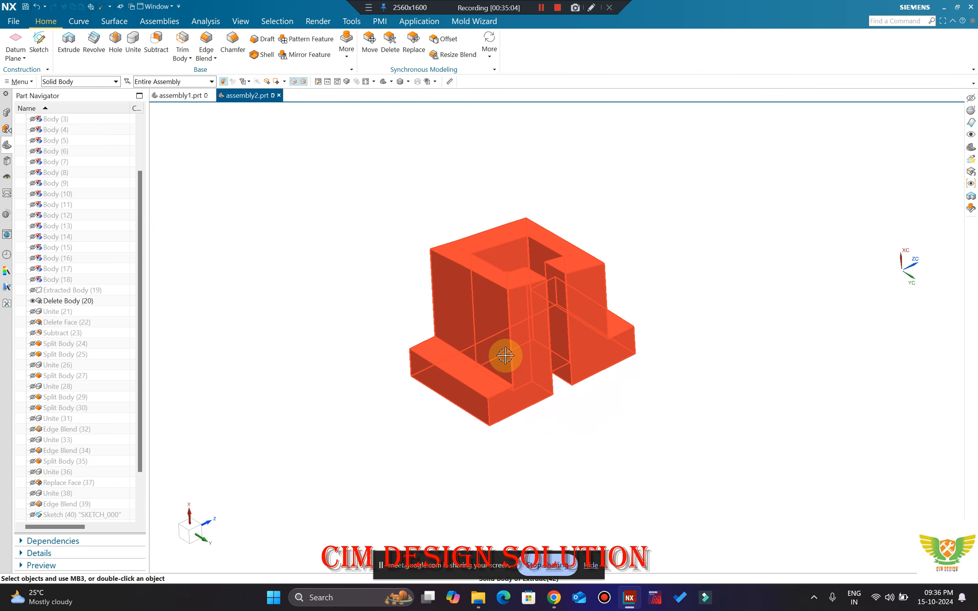
{"action": "key", "text": "ctrl+shift+k"}
{"action": "left_click", "coordinate": [578, 399]}
{"action": "middle_click", "coordinate": [565, 380]}
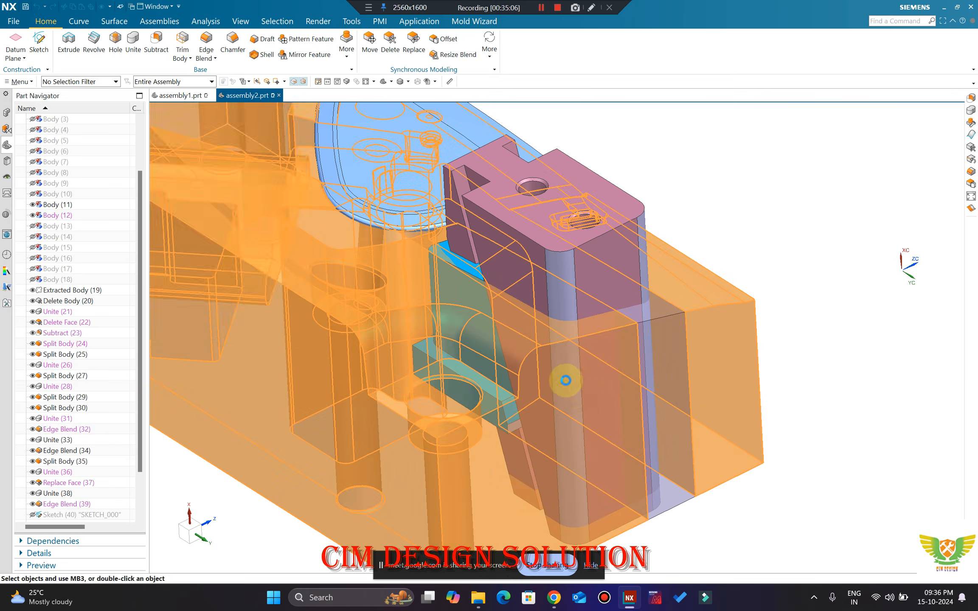
{"action": "middle_click_drag", "start_coordinate": [566, 379], "coordinate": [536, 311]}
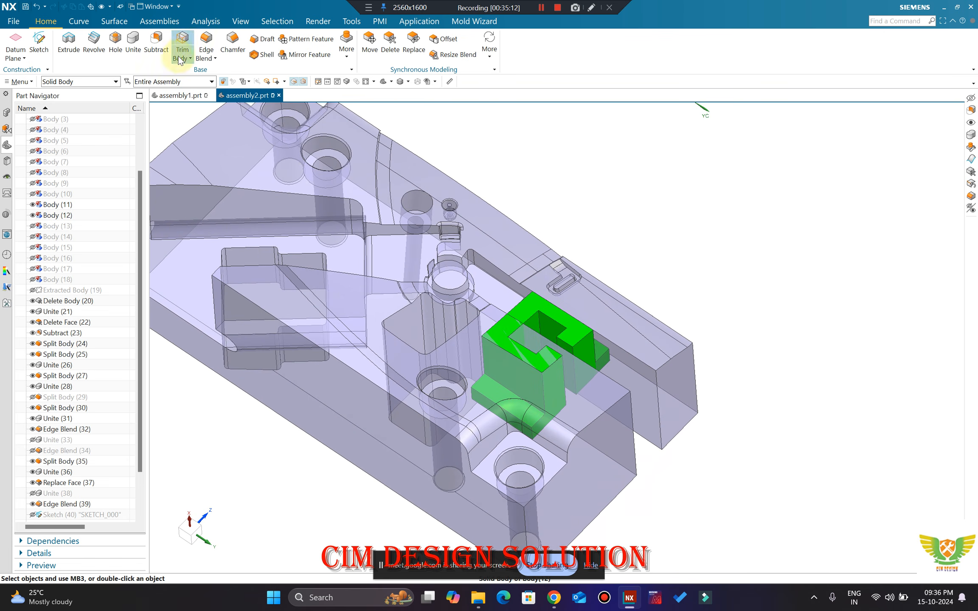
{"action": "left_click", "coordinate": [157, 43]}
{"action": "left_click", "coordinate": [506, 347]}
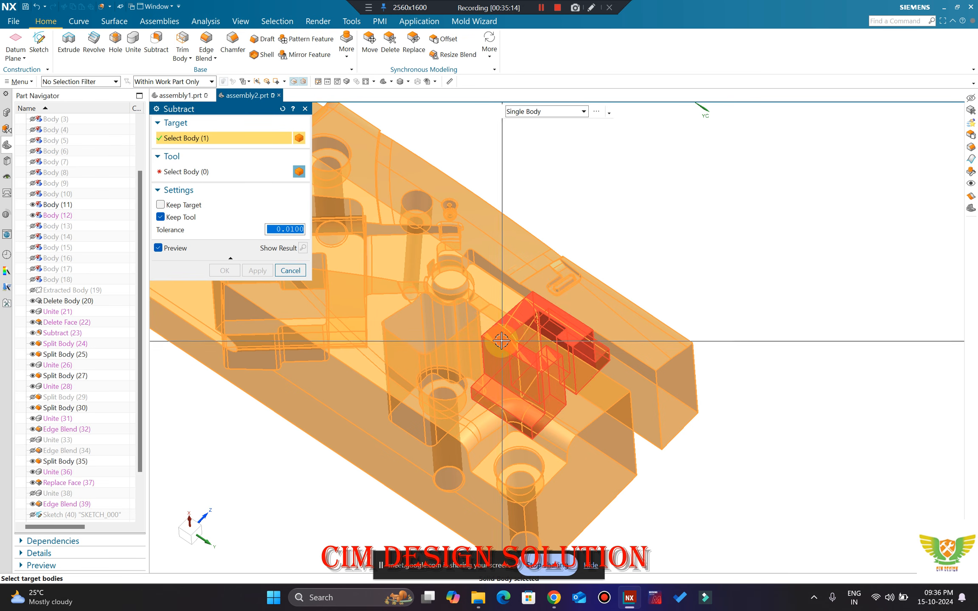
{"action": "key", "text": "Escape"}
Step: Subtract the green flanged block from the base block, keeping the tool body
{"action": "left_click", "coordinate": [157, 43]}
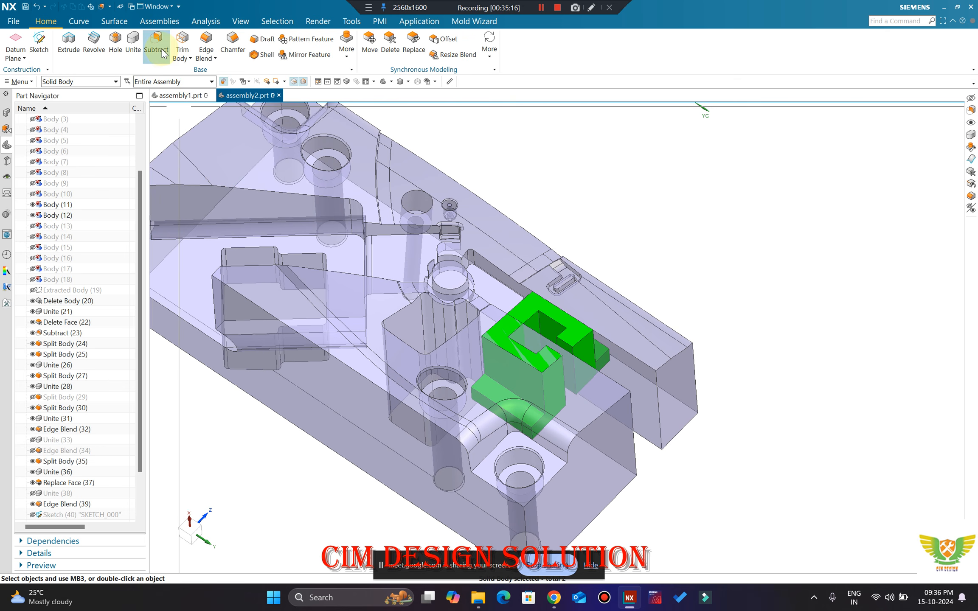
{"action": "left_click", "coordinate": [530, 312]}
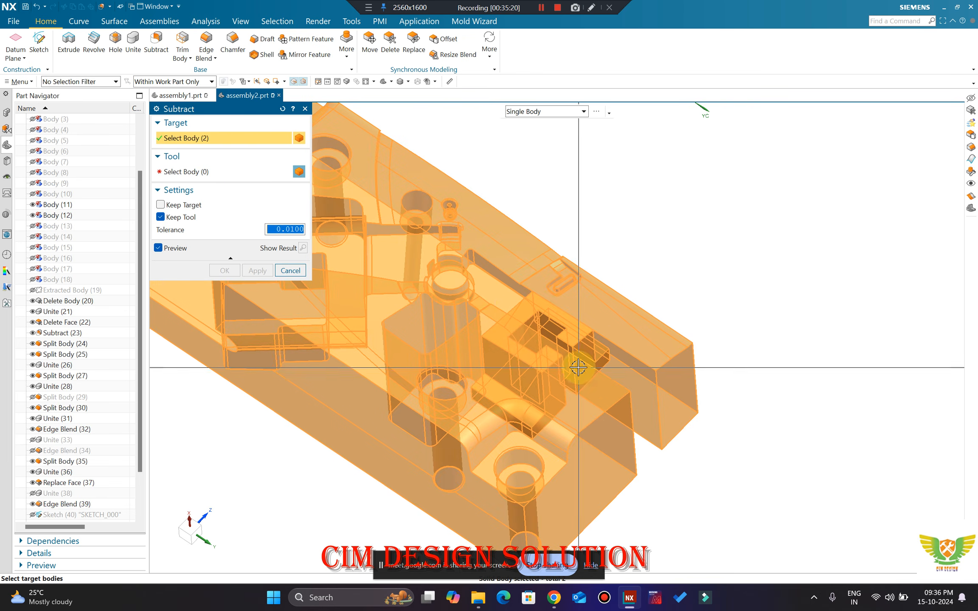
{"action": "left_click", "coordinate": [560, 341]}
{"action": "middle_click", "coordinate": [463, 336]}
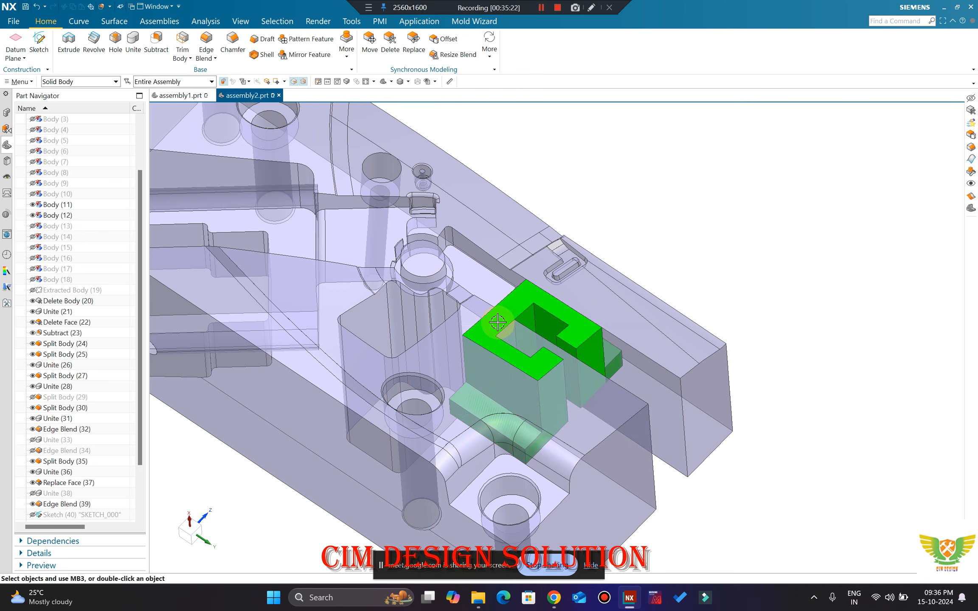
Step: With the green block hidden, offset the end faces of the flange pockets so the slots run out through the base block's open end
{"action": "middle_click_drag", "start_coordinate": [523, 396], "coordinate": [520, 424]}
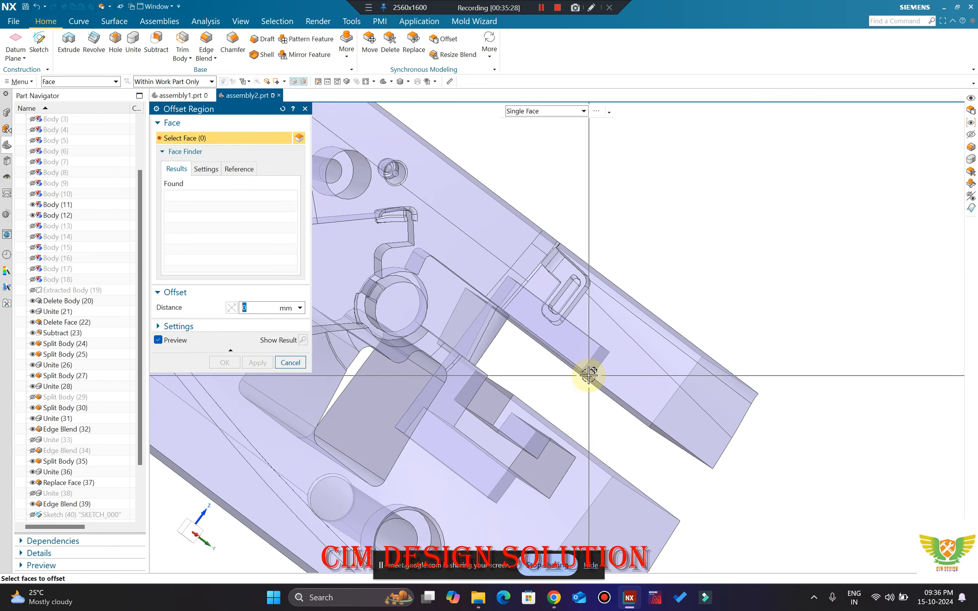
{"action": "scroll", "coordinate": [589, 374], "scroll_direction": "down", "scroll_amount": 3}
{"action": "scroll", "coordinate": [568, 374], "scroll_direction": "down", "scroll_amount": 2}
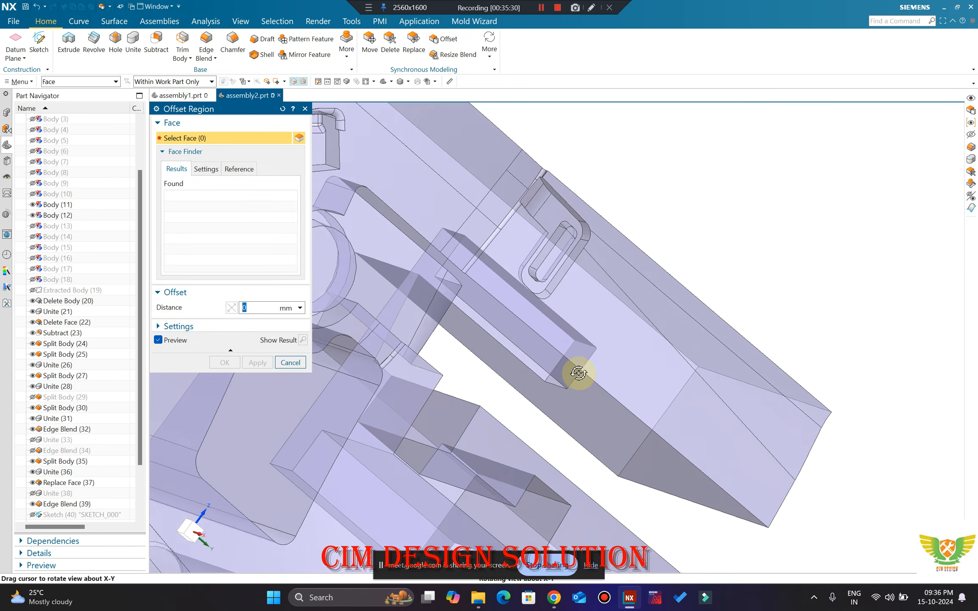
{"action": "left_click", "coordinate": [555, 376]}
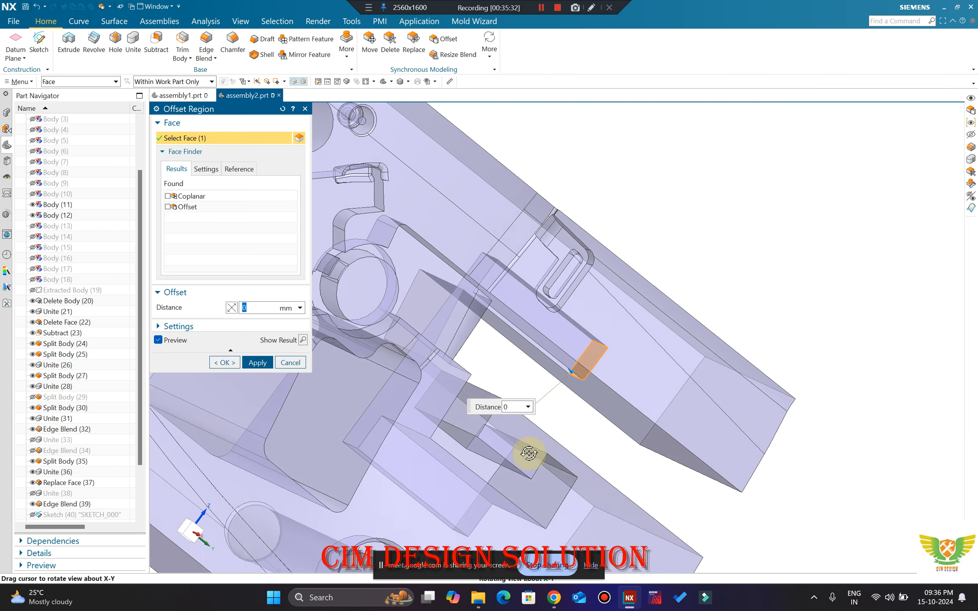
{"action": "left_click_drag", "start_coordinate": [568, 374], "coordinate": [798, 533]}
{"action": "middle_click", "coordinate": [609, 321]}
{"action": "scroll", "coordinate": [512, 322], "scroll_direction": "up", "scroll_amount": 2}
{"action": "middle_click_drag", "start_coordinate": [504, 318], "coordinate": [484, 293]}
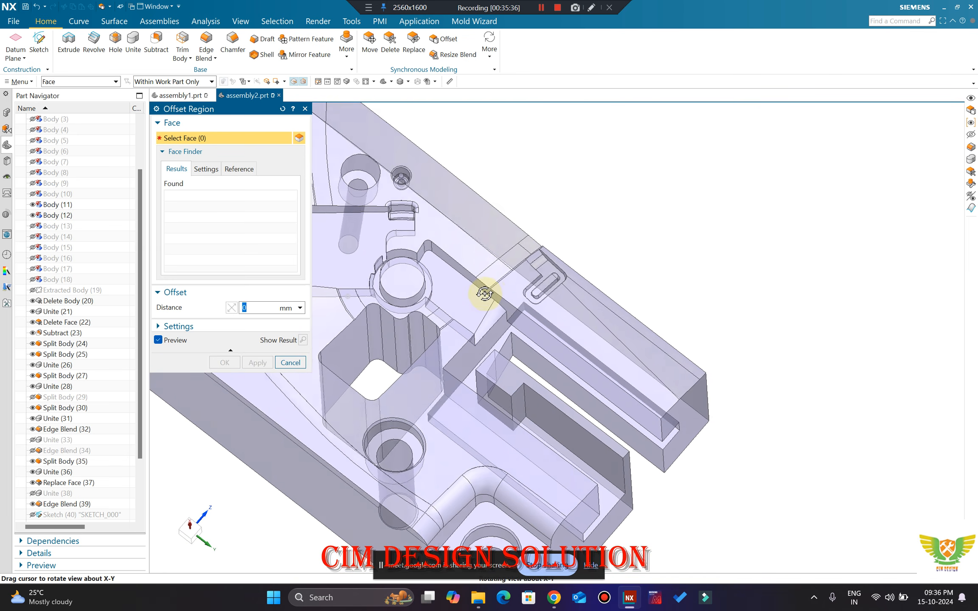
{"action": "key", "text": "Escape"}
{"action": "scroll", "coordinate": [509, 335], "scroll_direction": "down", "scroll_amount": 3}
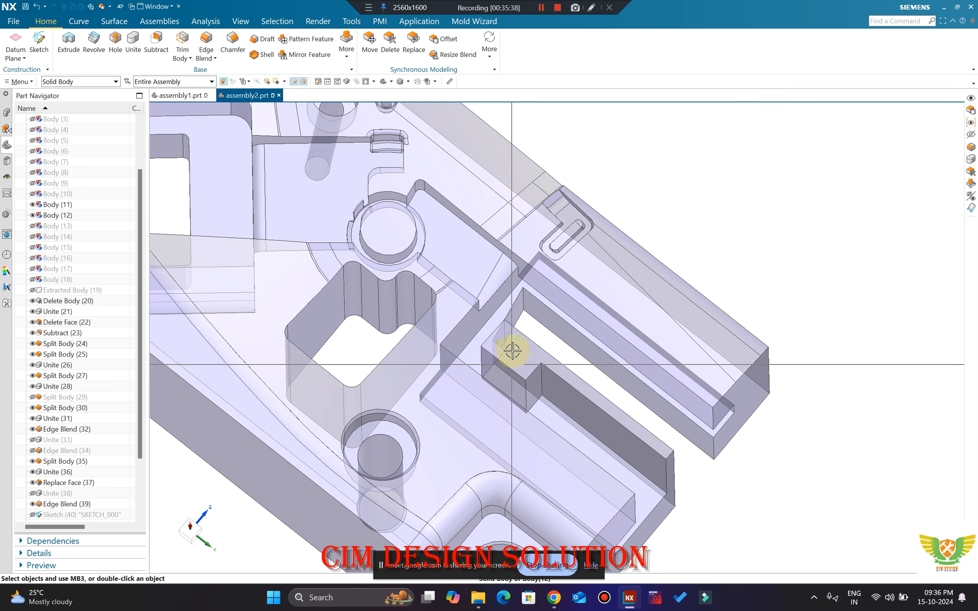
{"action": "left_click", "coordinate": [520, 356]}
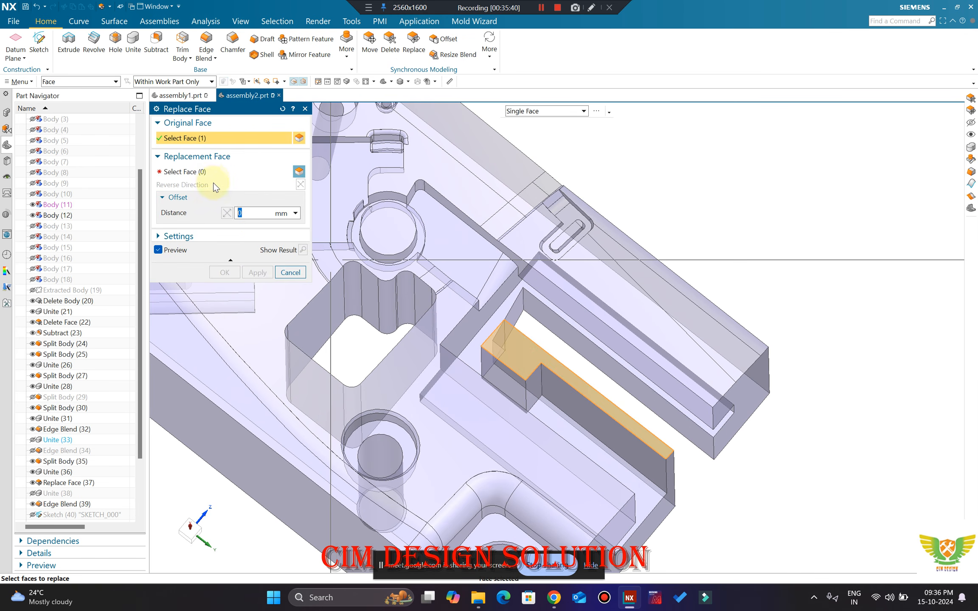
{"action": "middle_click_drag", "start_coordinate": [519, 408], "coordinate": [694, 229]}
{"action": "key", "text": "Escape"}
Step: Show the hidden green flanged block again in the base block's pocket
{"action": "key", "text": "F8"}
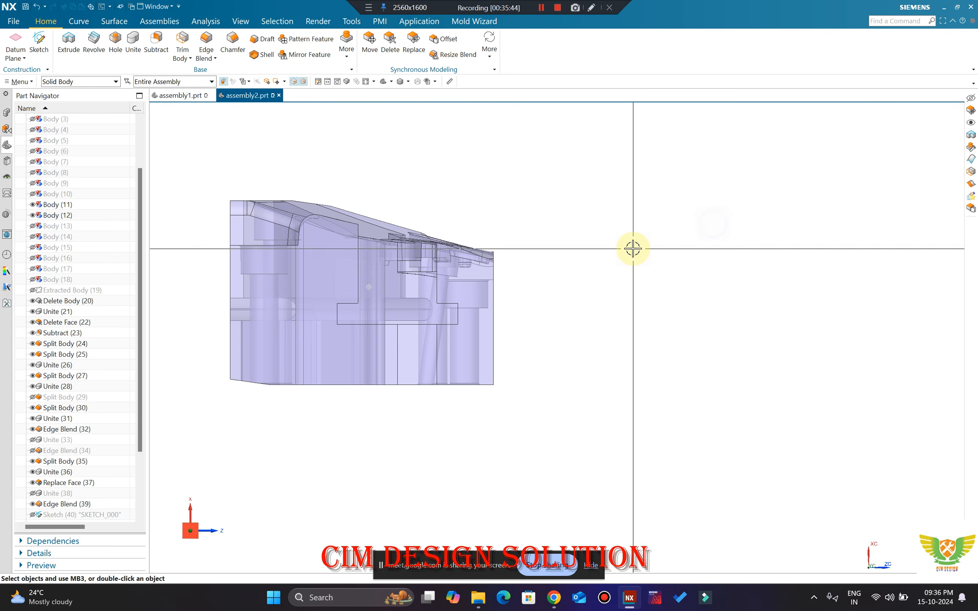
{"action": "key", "text": "ctrl+shift+k"}
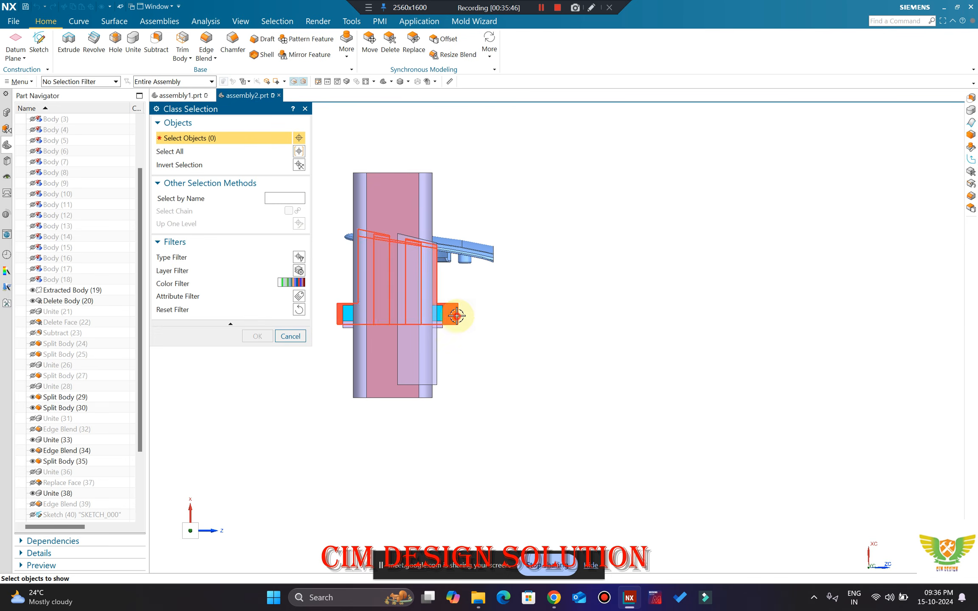
{"action": "left_click", "coordinate": [457, 315]}
{"action": "middle_click", "coordinate": [500, 303]}
Step: Examine how the green flanged block fits in the base block's slots from several angles and zoom levels
{"action": "middle_click_drag", "start_coordinate": [546, 292], "coordinate": [561, 354]}
{"action": "scroll", "coordinate": [567, 482], "scroll_direction": "up", "scroll_amount": 5}
{"action": "scroll", "coordinate": [577, 437], "scroll_direction": "down", "scroll_amount": 3}
{"action": "scroll", "coordinate": [612, 419], "scroll_direction": "up", "scroll_amount": 3}
{"action": "scroll", "coordinate": [625, 419], "scroll_direction": "down", "scroll_amount": 3}
{"action": "scroll", "coordinate": [570, 351], "scroll_direction": "down", "scroll_amount": 3}
{"action": "scroll", "coordinate": [512, 326], "scroll_direction": "down", "scroll_amount": 2}
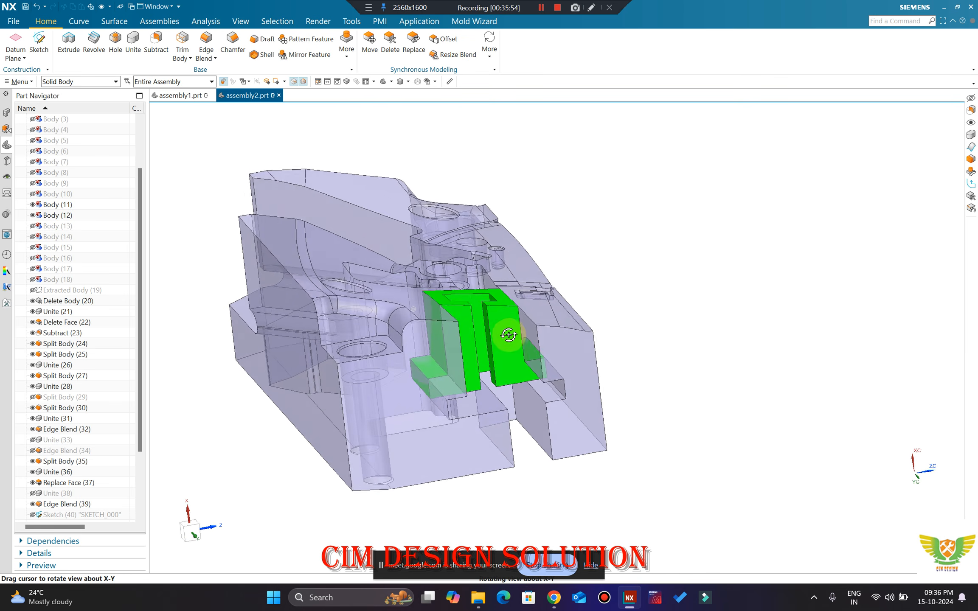
{"action": "middle_click_drag", "start_coordinate": [508, 335], "coordinate": [530, 384]}
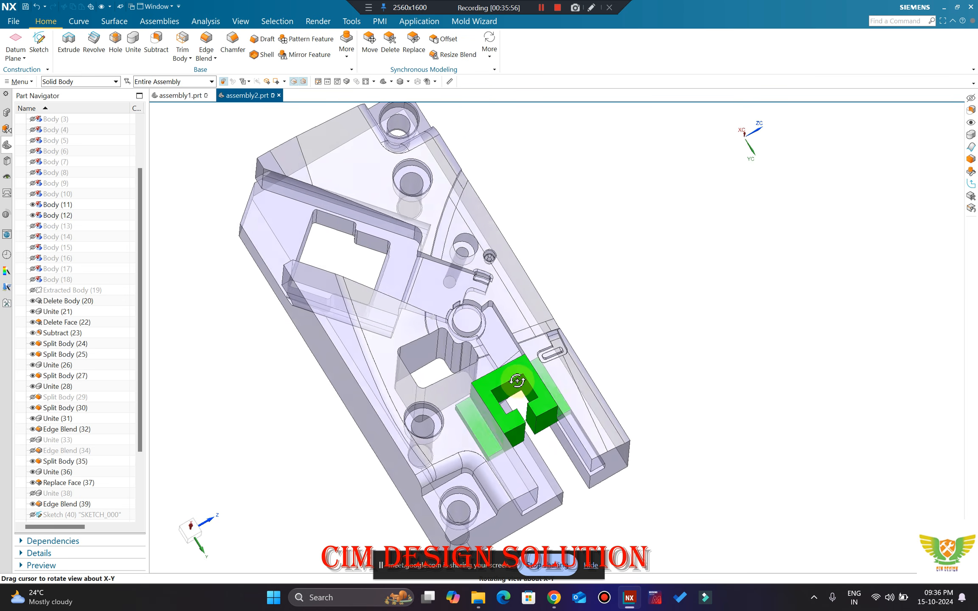
{"action": "scroll", "coordinate": [515, 378], "scroll_direction": "up", "scroll_amount": 3}
{"action": "scroll", "coordinate": [500, 305], "scroll_direction": "down", "scroll_amount": 3}
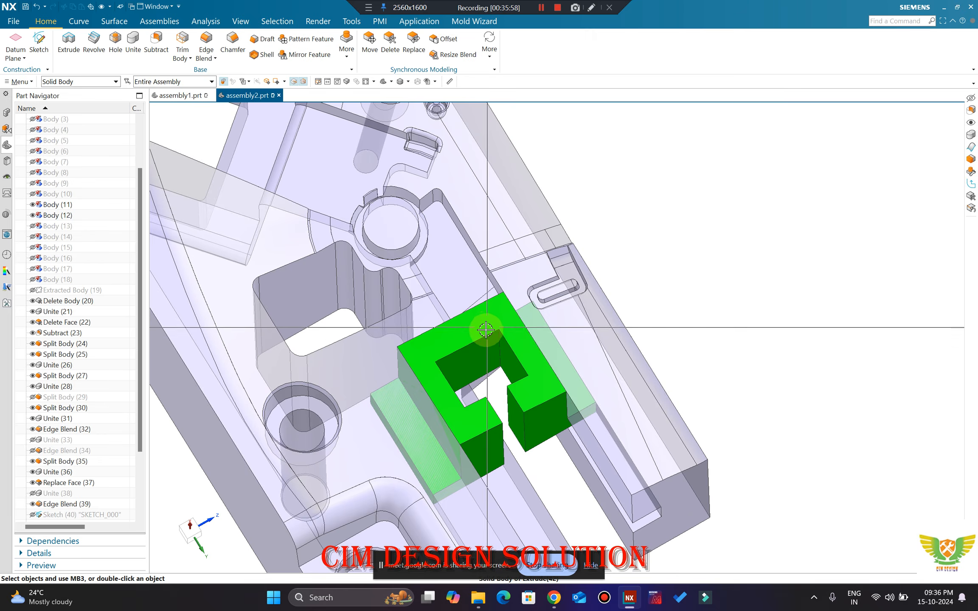
{"action": "middle_click_drag", "start_coordinate": [501, 306], "coordinate": [502, 367]}
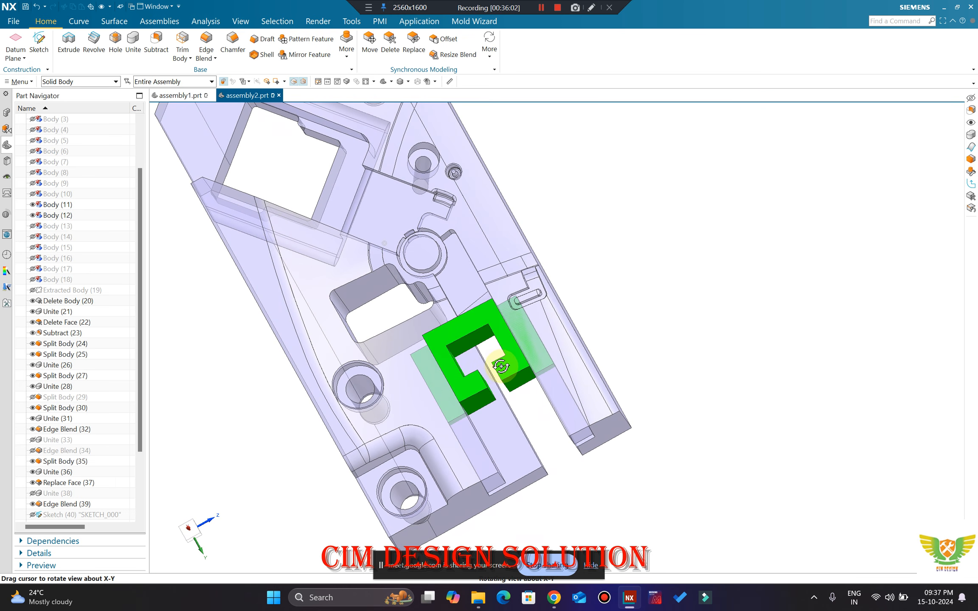
{"action": "scroll", "coordinate": [774, 294], "scroll_direction": "down", "scroll_amount": 1}
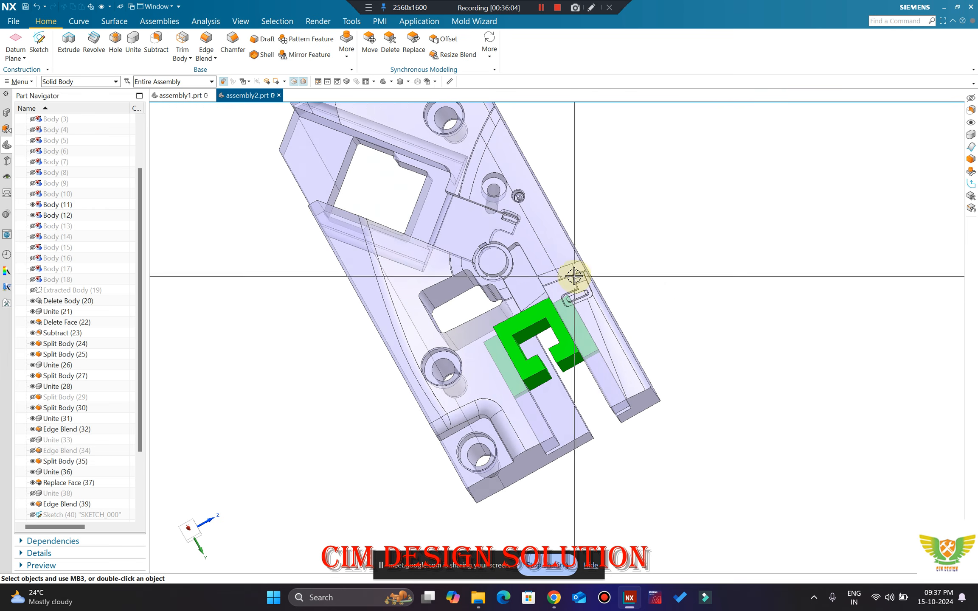
Step: Delete the thin leftover step faces on the outer rim around the base block's round recess
{"action": "scroll", "coordinate": [636, 250], "scroll_direction": "up", "scroll_amount": 1}
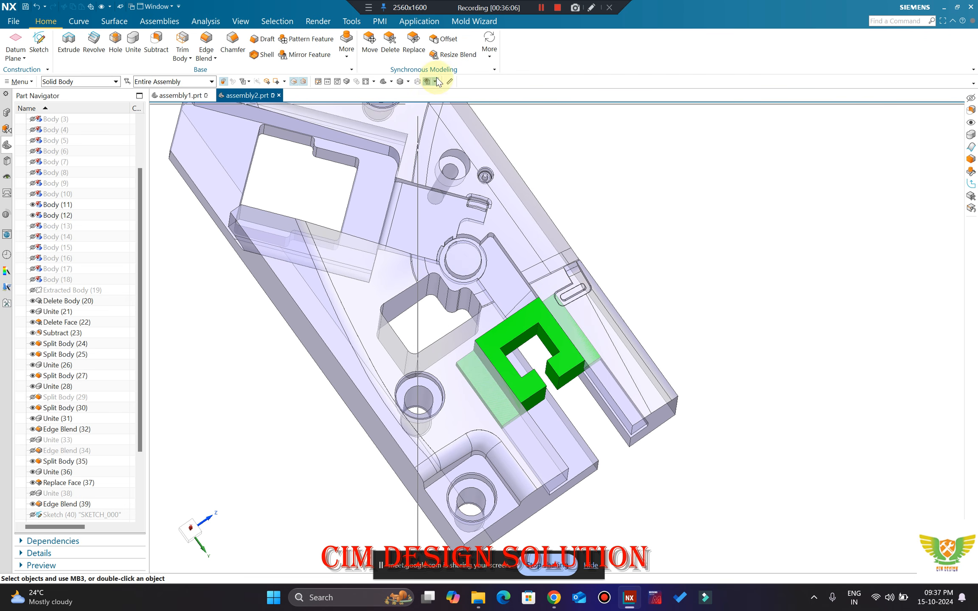
{"action": "left_click", "coordinate": [389, 43]}
{"action": "scroll", "coordinate": [437, 294], "scroll_direction": "up", "scroll_amount": 8}
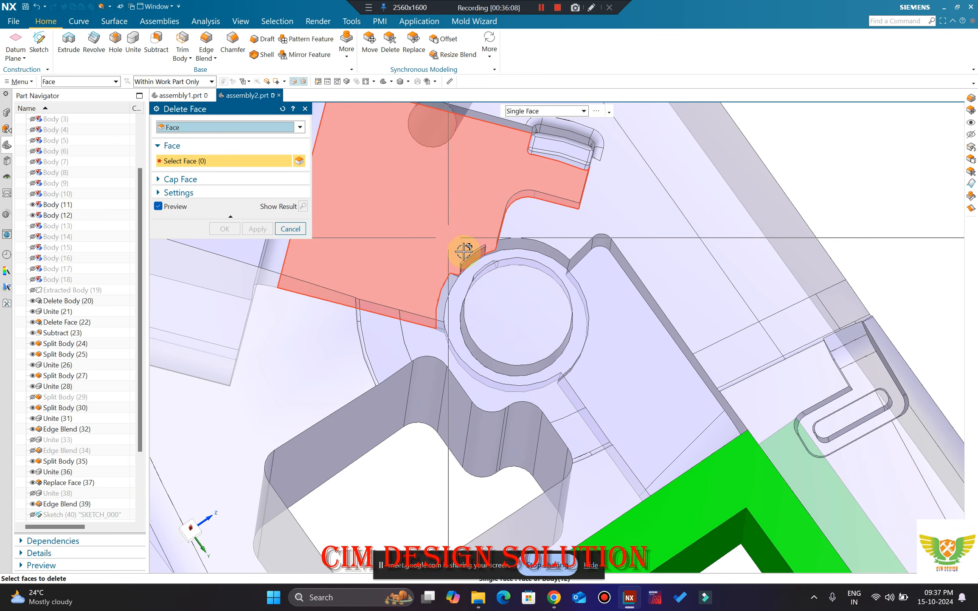
{"action": "left_click", "coordinate": [431, 313]}
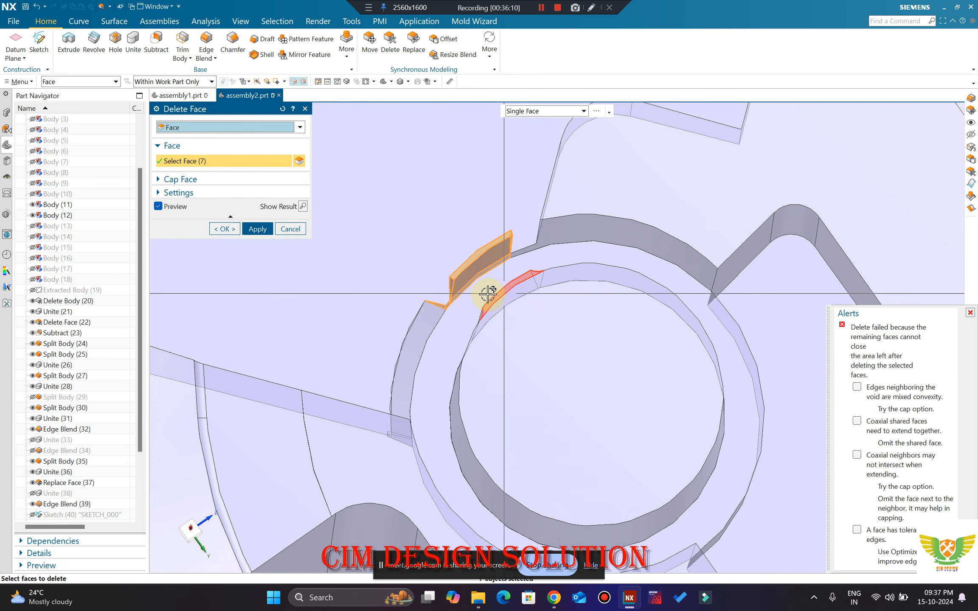
{"action": "scroll", "coordinate": [469, 322], "scroll_direction": "up", "scroll_amount": 10}
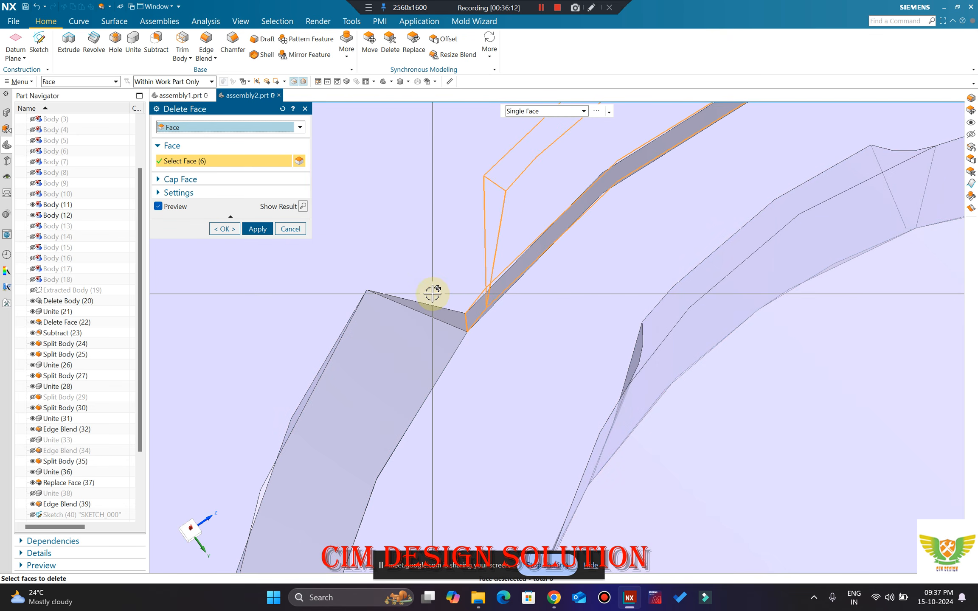
{"action": "middle_click", "coordinate": [432, 294]}
Step: Delete the small leftover step faces on the inner wall of the base block's round recess
{"action": "scroll", "coordinate": [432, 294], "scroll_direction": "down", "scroll_amount": 6}
{"action": "middle_click_drag", "start_coordinate": [552, 277], "coordinate": [576, 293]}
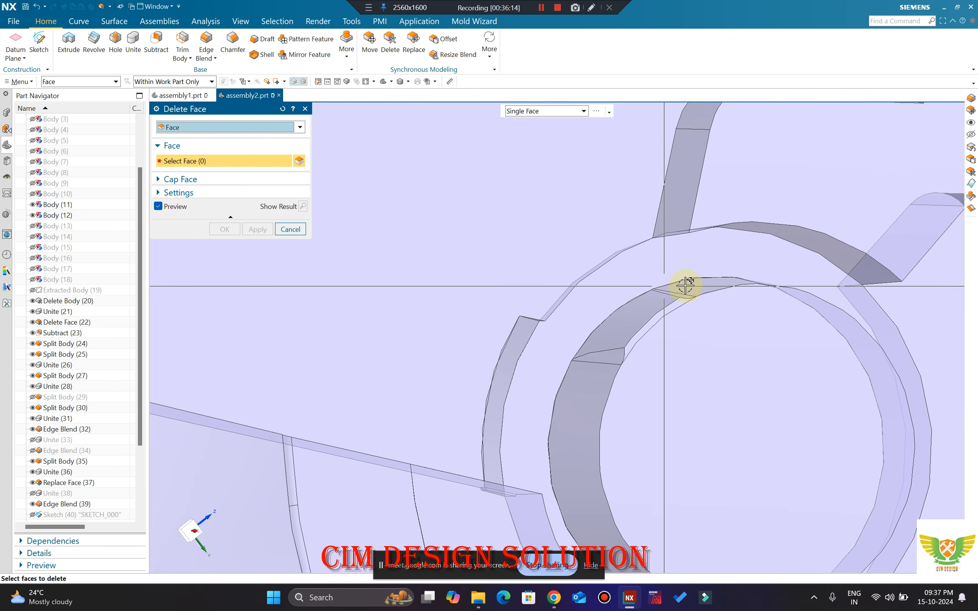
{"action": "left_click_drag", "start_coordinate": [714, 278], "coordinate": [563, 405]}
{"action": "middle_click", "coordinate": [591, 345]}
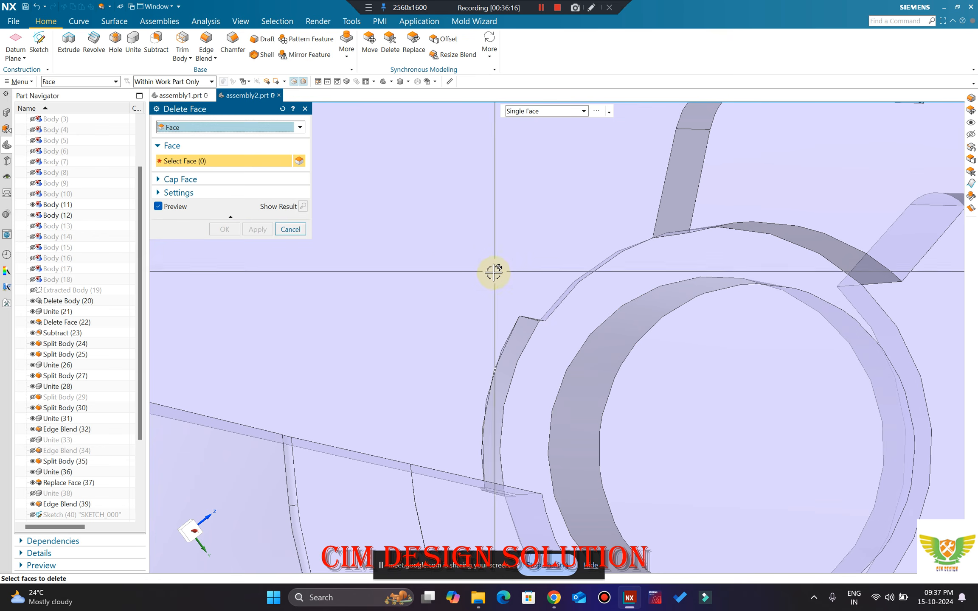
{"action": "scroll", "coordinate": [505, 273], "scroll_direction": "down", "scroll_amount": 4}
{"action": "key", "text": "Escape"}
Step: Switch to the Google Meet call in the browser, then minimize it to return to NX
{"action": "scroll", "coordinate": [492, 287], "scroll_direction": "down", "scroll_amount": 4}
{"action": "middle_click_drag", "start_coordinate": [480, 286], "coordinate": [618, 302]}
{"action": "key", "text": "F8"}
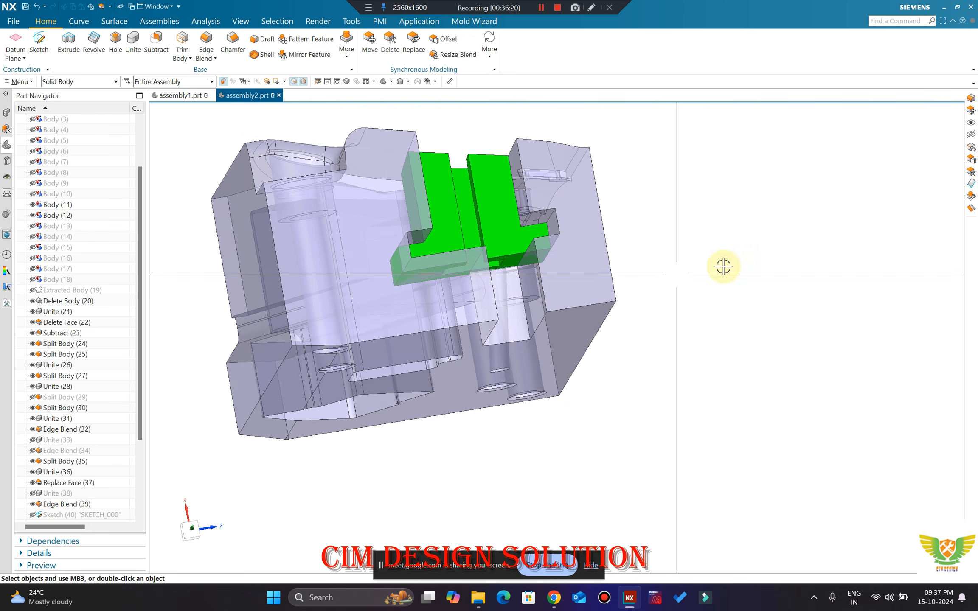
{"action": "middle_click_drag", "start_coordinate": [695, 265], "coordinate": [554, 494]}
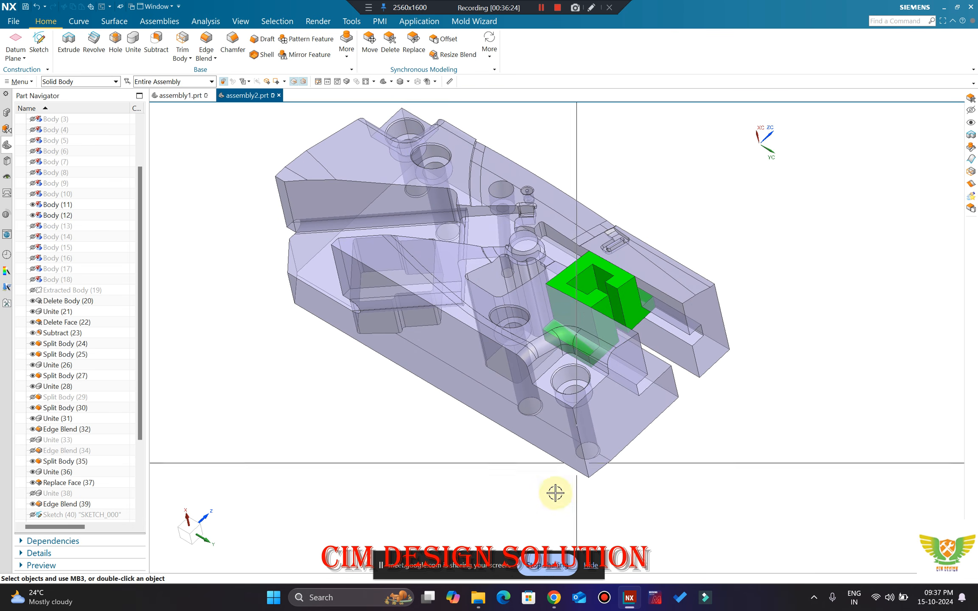
{"action": "left_click", "coordinate": [555, 601]}
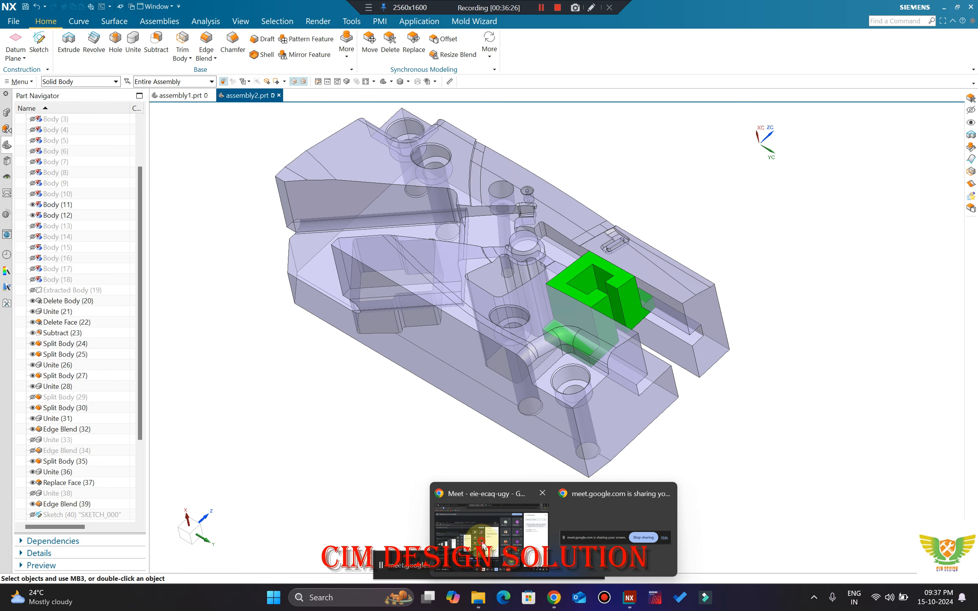
{"action": "left_click", "coordinate": [525, 537]}
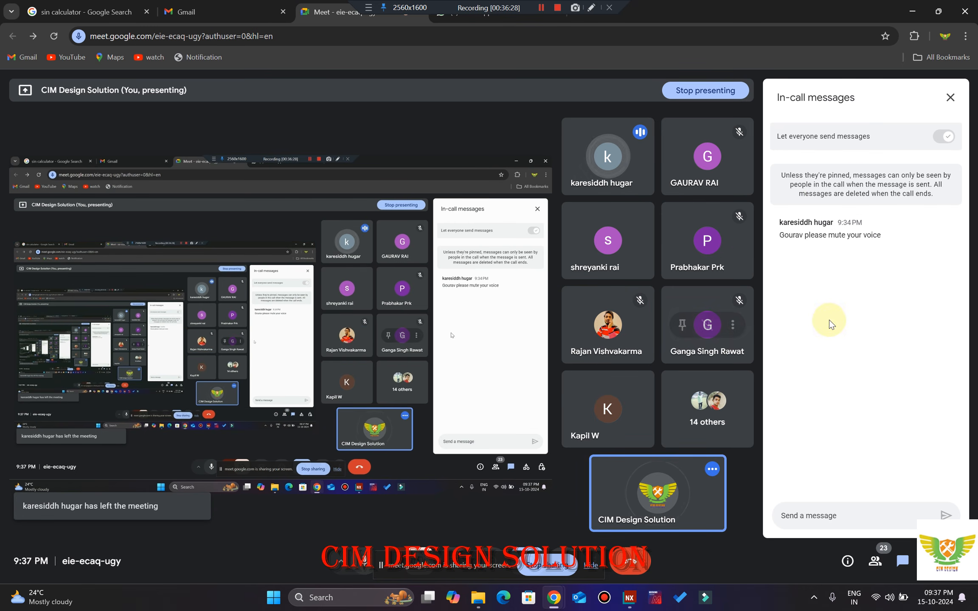
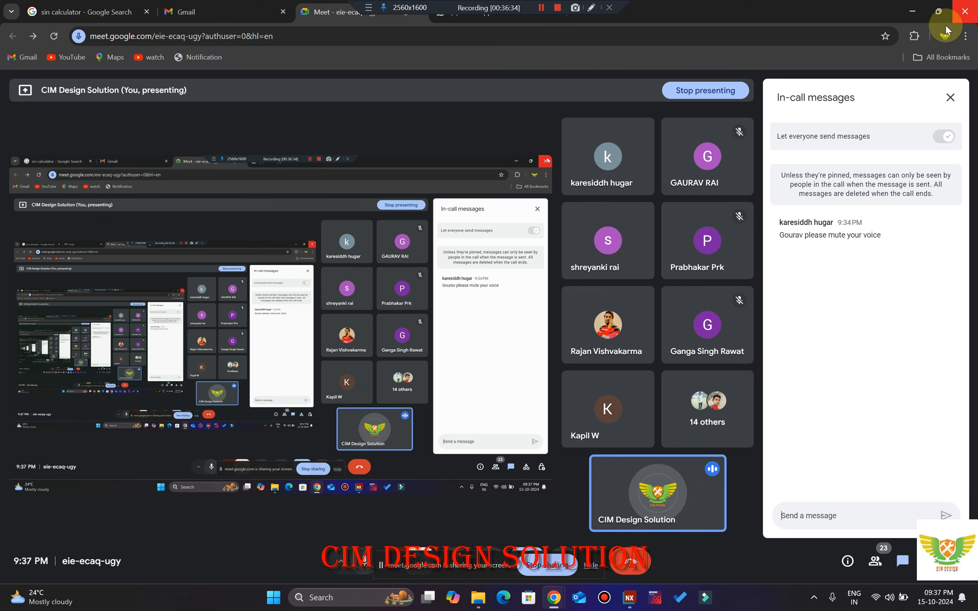
{"action": "left_click", "coordinate": [917, 14]}
Step: Hide the base block to examine the green flanged block's flange on its own, then show the base block again
{"action": "middle_click_drag", "start_coordinate": [649, 276], "coordinate": [576, 341]}
{"action": "scroll", "coordinate": [576, 344], "scroll_direction": "down", "scroll_amount": 1}
{"action": "left_click", "coordinate": [561, 391]}
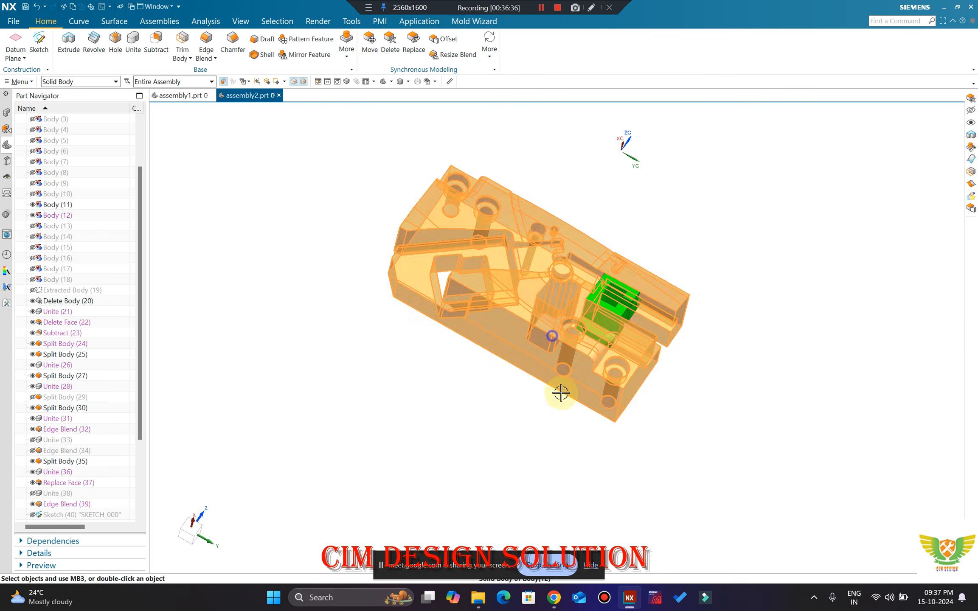
{"action": "key", "text": "ctrl+b"}
{"action": "middle_click_drag", "start_coordinate": [561, 391], "coordinate": [628, 338]}
{"action": "scroll", "coordinate": [537, 358], "scroll_direction": "up", "scroll_amount": 4}
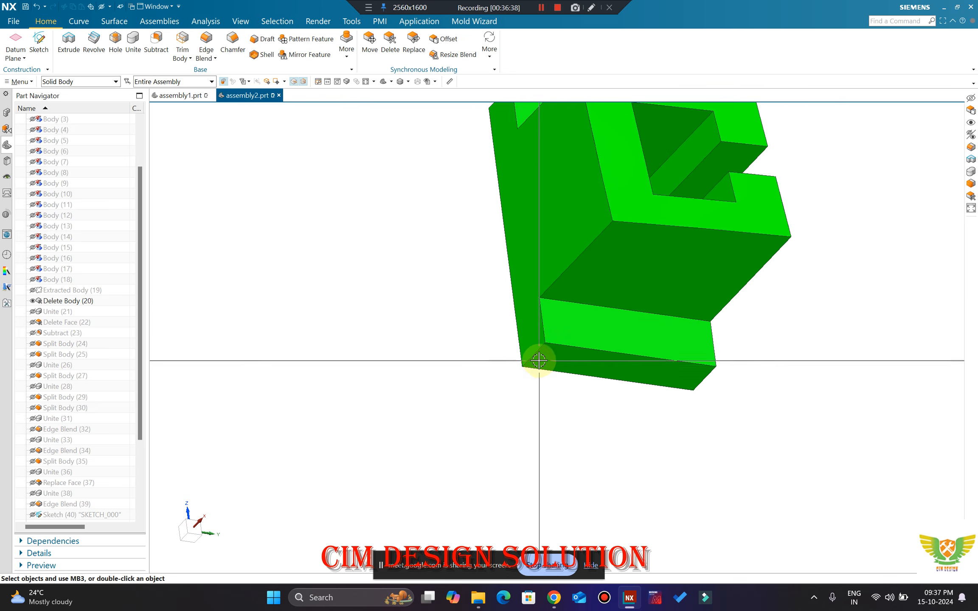
{"action": "middle_click_drag", "start_coordinate": [527, 343], "coordinate": [552, 321]}
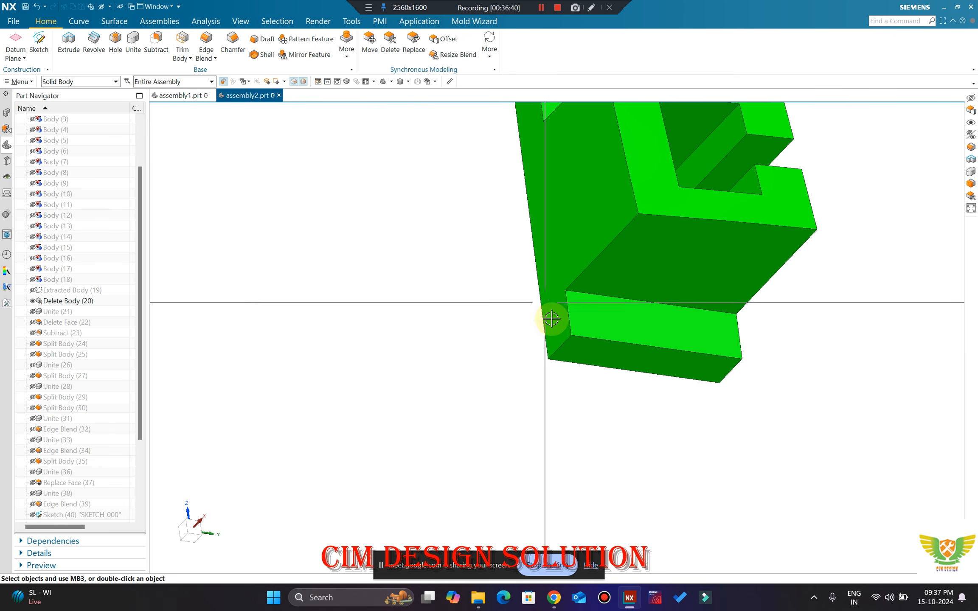
{"action": "key", "text": "ctrl+shift+u"}
Step: Offset the outer side faces of both flange slots in the base block by -2 mm for side clearance
{"action": "middle_click_drag", "start_coordinate": [601, 345], "coordinate": [458, 171]}
{"action": "scroll", "coordinate": [546, 347], "scroll_direction": "down", "scroll_amount": 4}
{"action": "scroll", "coordinate": [555, 347], "scroll_direction": "up", "scroll_amount": 4}
{"action": "scroll", "coordinate": [572, 321], "scroll_direction": "down", "scroll_amount": 2}
{"action": "scroll", "coordinate": [578, 318], "scroll_direction": "down", "scroll_amount": 3}
{"action": "scroll", "coordinate": [531, 308], "scroll_direction": "up", "scroll_amount": 3}
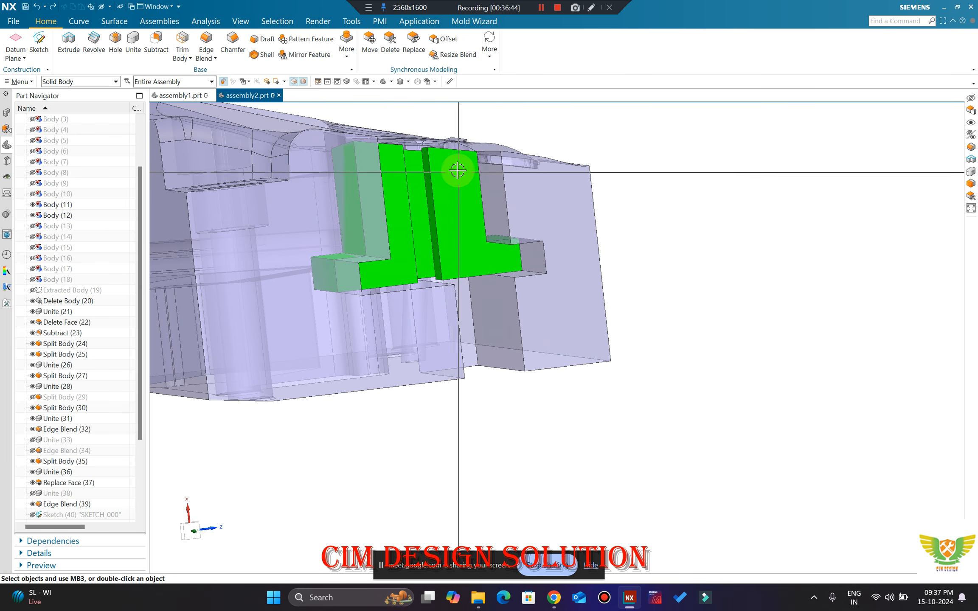
{"action": "left_click", "coordinate": [531, 257]}
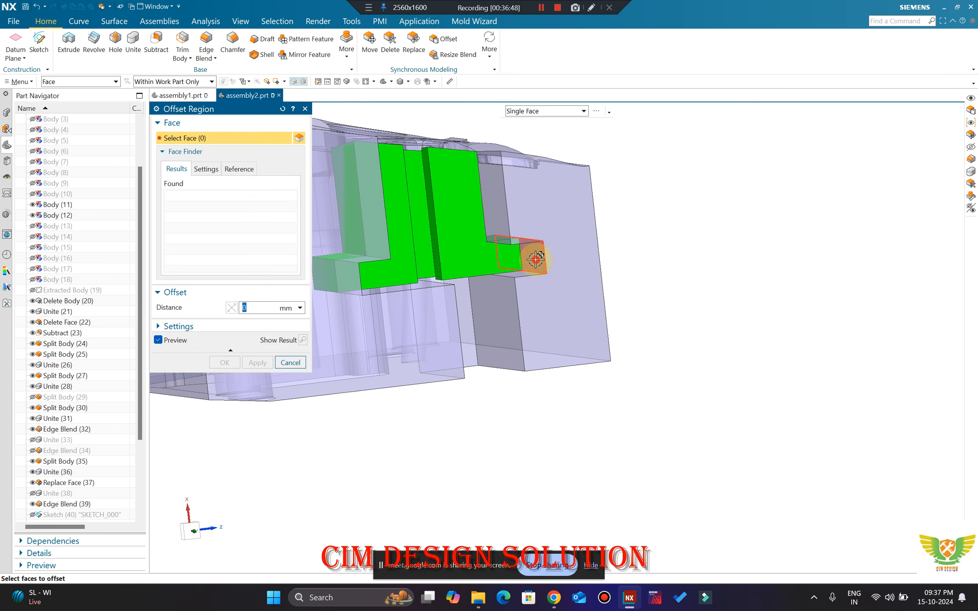
{"action": "scroll", "coordinate": [738, 302], "scroll_direction": "down", "scroll_amount": 4}
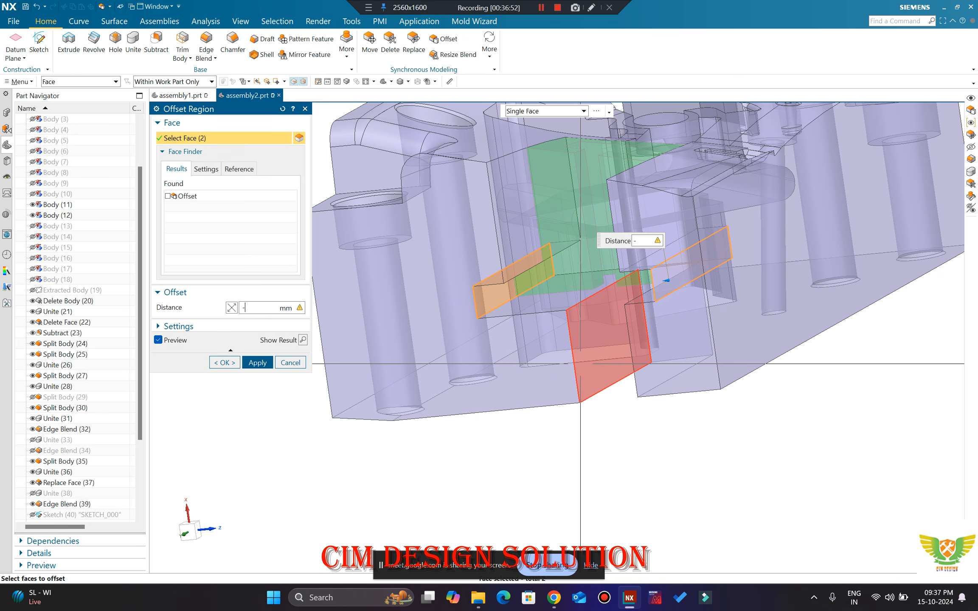
{"action": "type", "text": "2"}
{"action": "key", "text": "Return"}
{"action": "middle_click", "coordinate": [580, 365]}
Step: Hide the green flanged block and swap the shown and hidden bodies to isolate it from the base block
{"action": "middle_click_drag", "start_coordinate": [565, 364], "coordinate": [646, 367]}
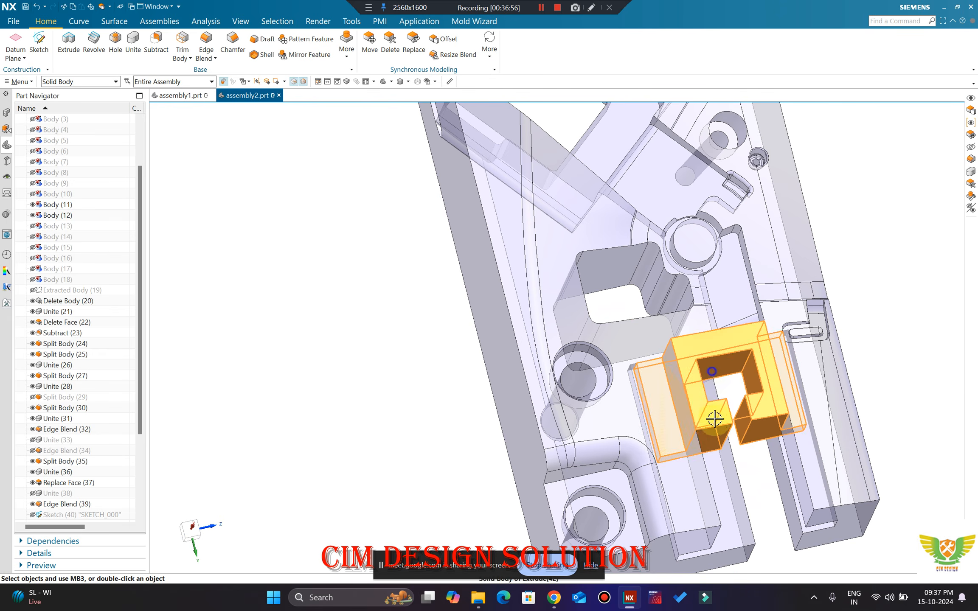
{"action": "middle_click_drag", "start_coordinate": [716, 417], "coordinate": [710, 384]}
{"action": "key", "text": "ctrl+shift+b"}
{"action": "scroll", "coordinate": [696, 349], "scroll_direction": "up", "scroll_amount": 3}
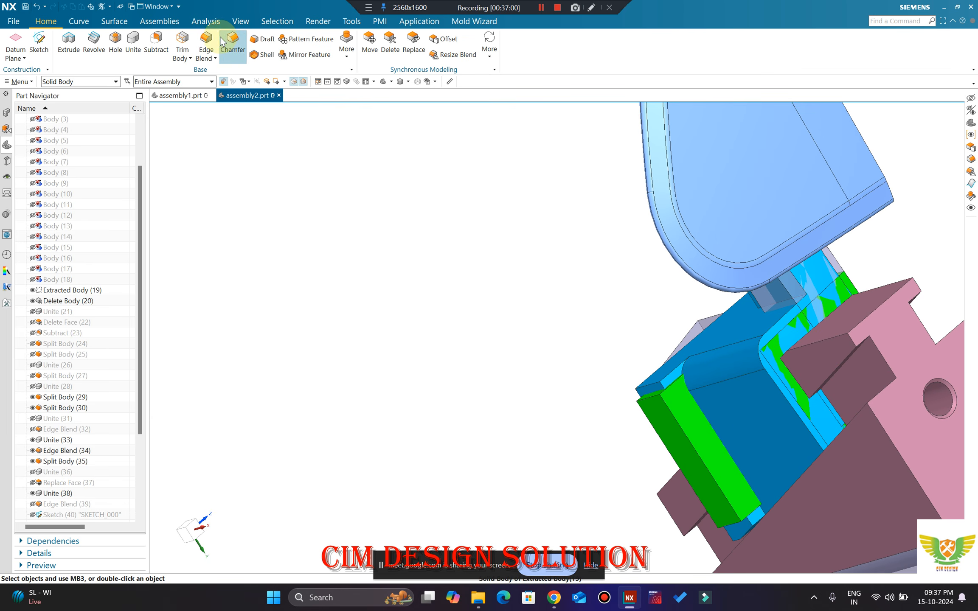
Step: Blend the outer corner edges of the green block's two flanges at the pocket's closed end with a 6 mm radius
{"action": "key", "text": "b"}
{"action": "left_click", "coordinate": [644, 402]}
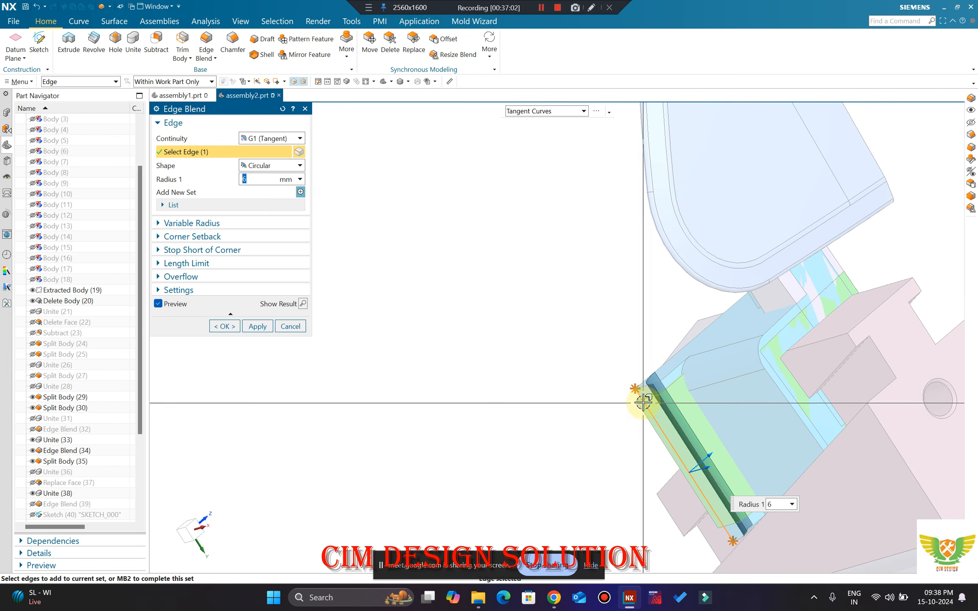
{"action": "left_click", "coordinate": [642, 401], "text": "shift"}
{"action": "left_click", "coordinate": [648, 398]}
{"action": "middle_click_drag", "start_coordinate": [609, 328], "coordinate": [548, 373]}
{"action": "left_click", "coordinate": [863, 233]}
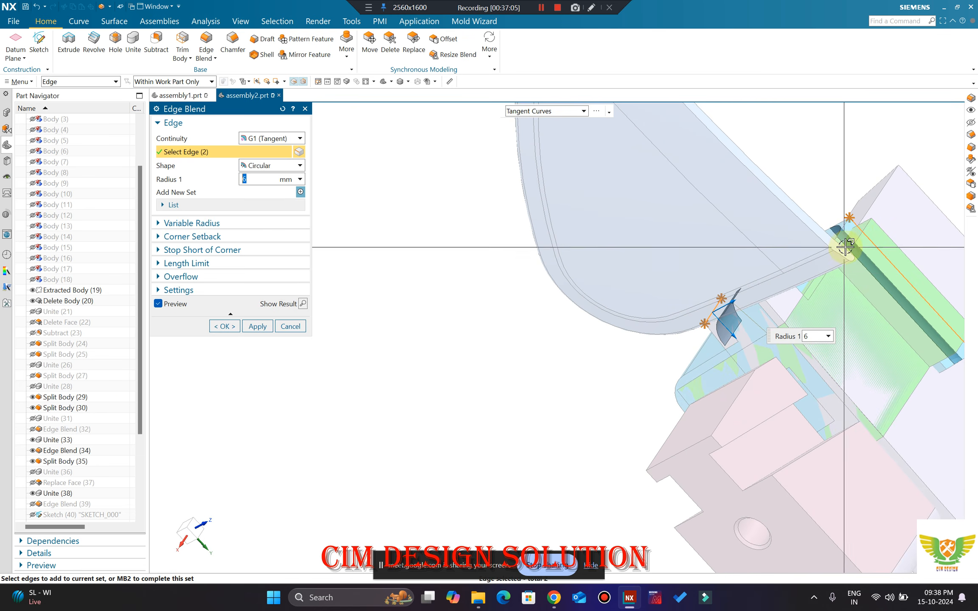
{"action": "left_click", "coordinate": [864, 227]}
{"action": "middle_click", "coordinate": [711, 287]}
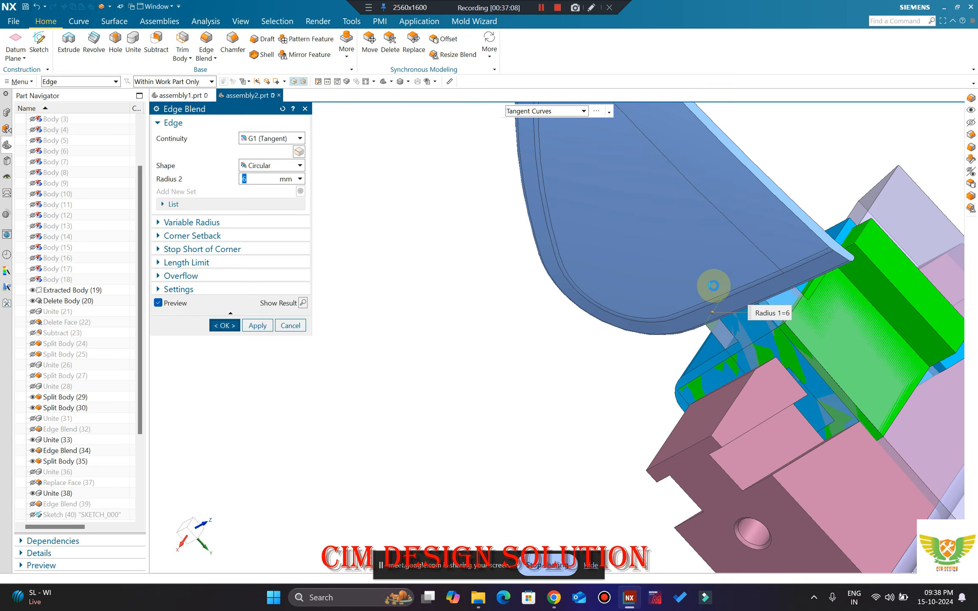
{"action": "middle_click", "coordinate": [708, 288]}
Step: Hide the green flanged block from this set and swap the display so it shows together with the base block
{"action": "scroll", "coordinate": [569, 333], "scroll_direction": "down", "scroll_amount": 3}
{"action": "scroll", "coordinate": [674, 374], "scroll_direction": "up", "scroll_amount": 2}
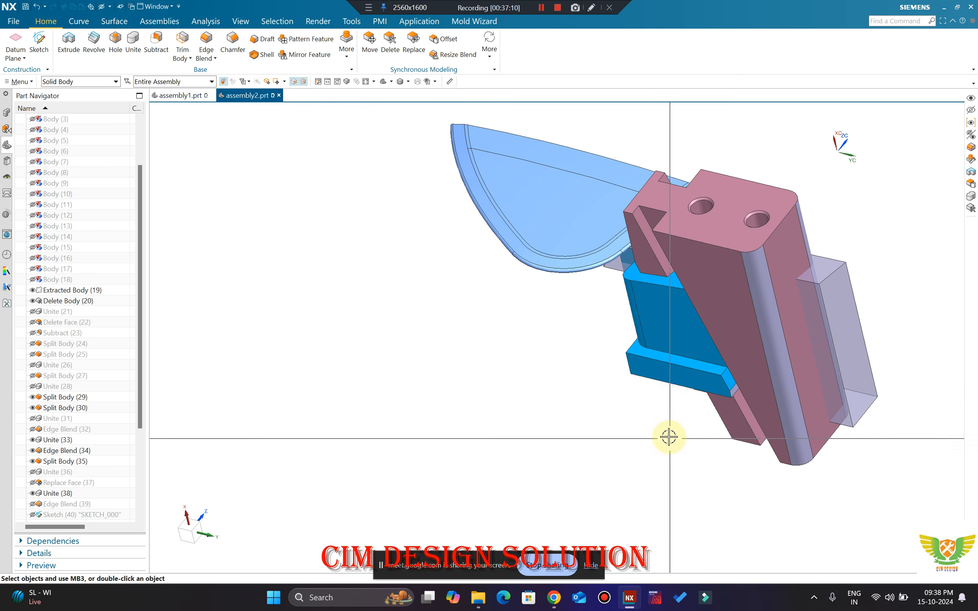
{"action": "key", "text": "ctrl+shift+b"}
Step: Examine the base block around the guide pocket, including the round-ended cross slot between its vertical holes
{"action": "middle_click_drag", "start_coordinate": [550, 363], "coordinate": [580, 392]}
{"action": "scroll", "coordinate": [616, 359], "scroll_direction": "down", "scroll_amount": 2}
{"action": "scroll", "coordinate": [611, 391], "scroll_direction": "up", "scroll_amount": 3}
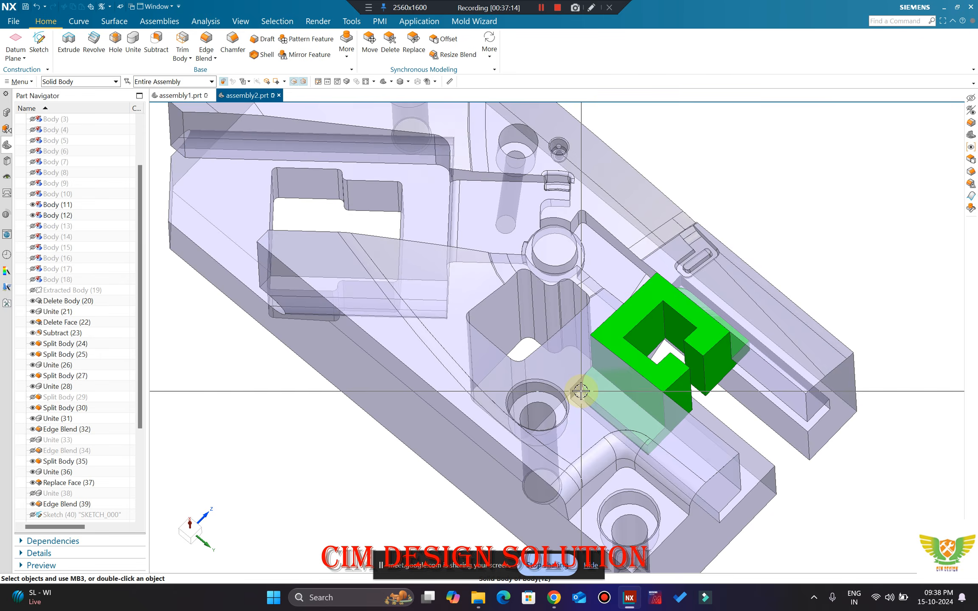
{"action": "scroll", "coordinate": [579, 388], "scroll_direction": "up", "scroll_amount": 2}
{"action": "scroll", "coordinate": [579, 385], "scroll_direction": "down", "scroll_amount": 3}
{"action": "scroll", "coordinate": [687, 261], "scroll_direction": "up", "scroll_amount": 2}
{"action": "middle_click_drag", "start_coordinate": [683, 264], "coordinate": [610, 365]}
{"action": "scroll", "coordinate": [637, 291], "scroll_direction": "down", "scroll_amount": 1}
{"action": "scroll", "coordinate": [668, 329], "scroll_direction": "up", "scroll_amount": 2}
{"action": "scroll", "coordinate": [709, 328], "scroll_direction": "down", "scroll_amount": 3}
{"action": "scroll", "coordinate": [524, 338], "scroll_direction": "up", "scroll_amount": 2}
{"action": "scroll", "coordinate": [456, 294], "scroll_direction": "up", "scroll_amount": 2}
{"action": "scroll", "coordinate": [513, 409], "scroll_direction": "up", "scroll_amount": 2}
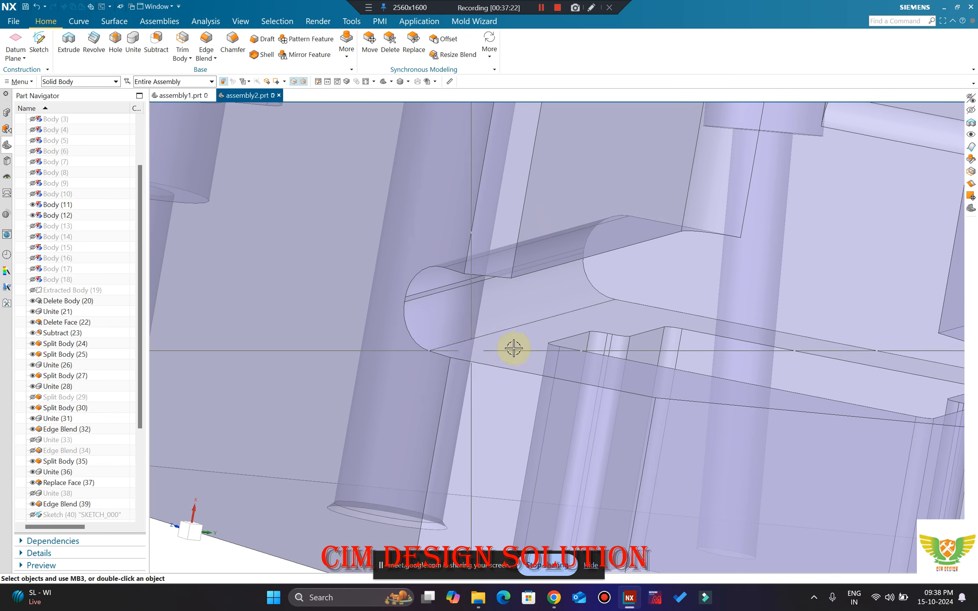
{"action": "scroll", "coordinate": [427, 298], "scroll_direction": "up", "scroll_amount": 2}
{"action": "scroll", "coordinate": [427, 298], "scroll_direction": "down", "scroll_amount": 6}
Step: Examine the side clearance between the green block's flanges and the base block's slots in end, angled and top views
{"action": "middle_click_drag", "start_coordinate": [474, 306], "coordinate": [560, 335]}
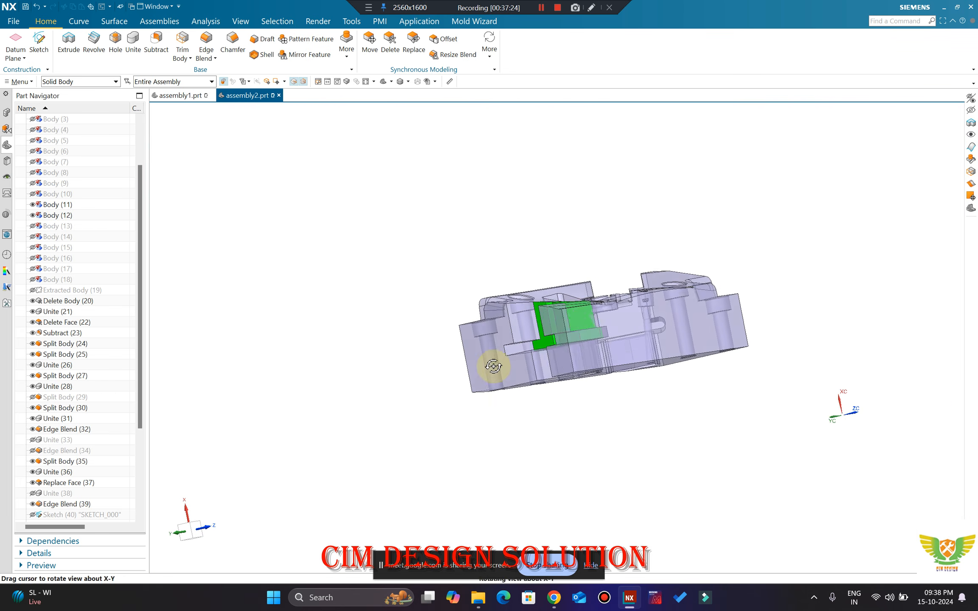
{"action": "scroll", "coordinate": [660, 314], "scroll_direction": "down", "scroll_amount": 3}
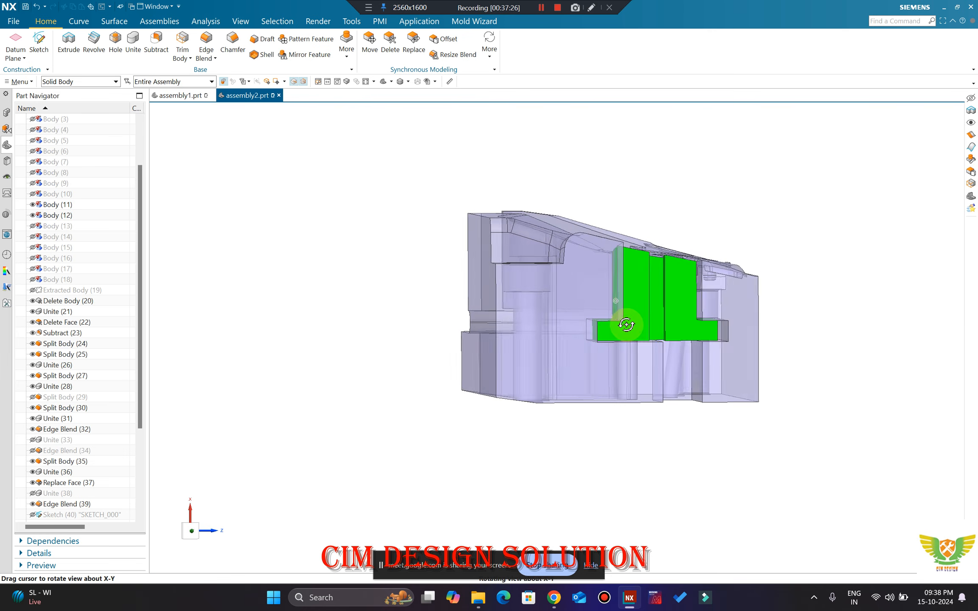
{"action": "scroll", "coordinate": [622, 323], "scroll_direction": "up", "scroll_amount": 3}
{"action": "scroll", "coordinate": [576, 342], "scroll_direction": "down", "scroll_amount": 3}
{"action": "scroll", "coordinate": [562, 404], "scroll_direction": "up", "scroll_amount": 2}
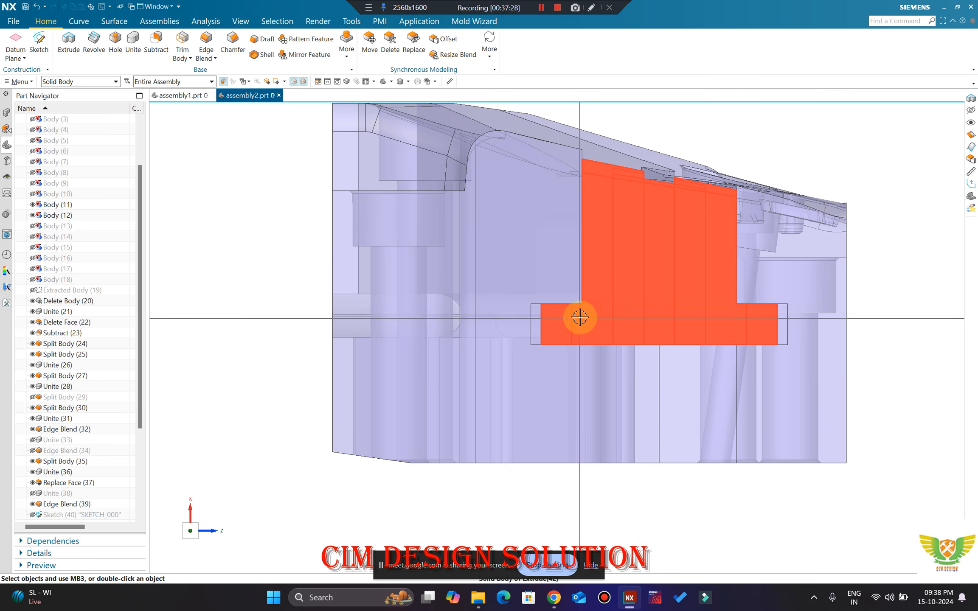
{"action": "scroll", "coordinate": [579, 317], "scroll_direction": "up", "scroll_amount": 2}
{"action": "scroll", "coordinate": [526, 334], "scroll_direction": "down", "scroll_amount": 3}
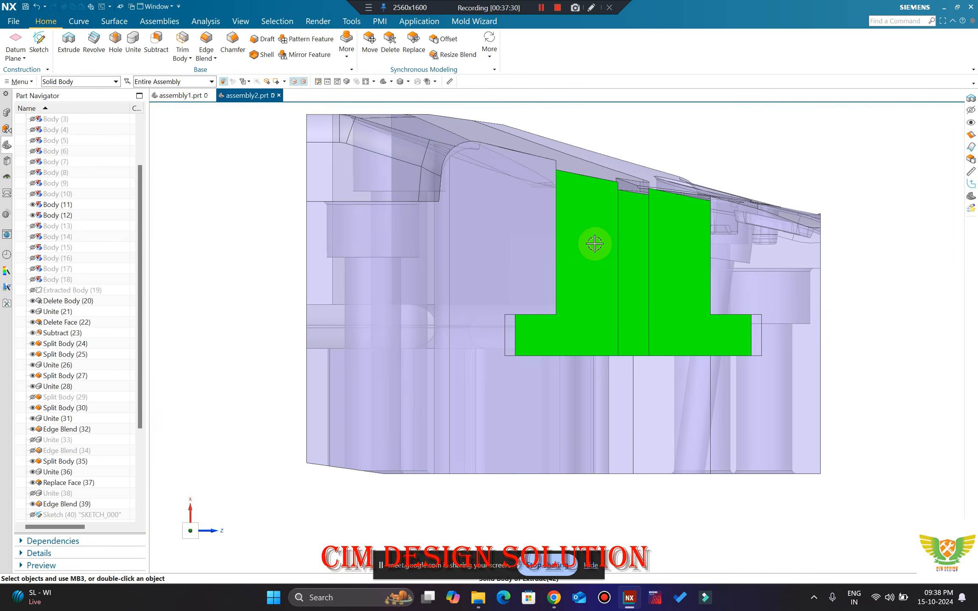
{"action": "scroll", "coordinate": [547, 350], "scroll_direction": "up", "scroll_amount": 2}
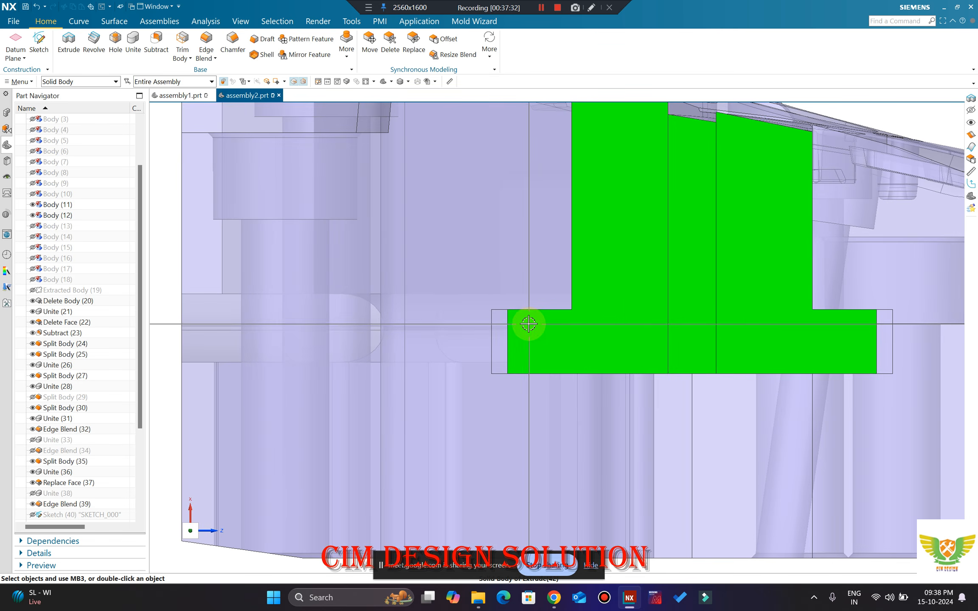
{"action": "scroll", "coordinate": [453, 308], "scroll_direction": "down", "scroll_amount": 3}
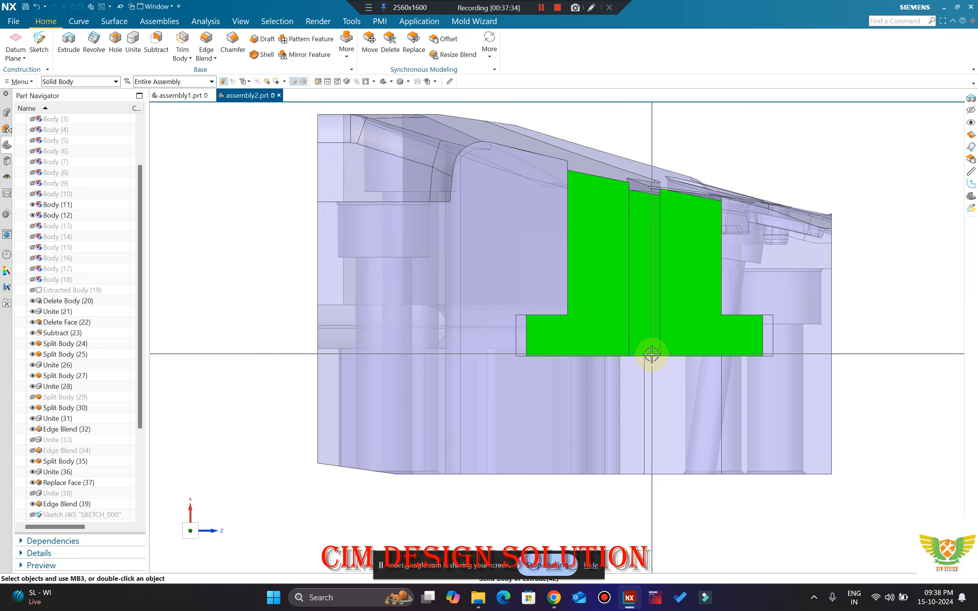
{"action": "middle_click_drag", "start_coordinate": [648, 352], "coordinate": [575, 289]}
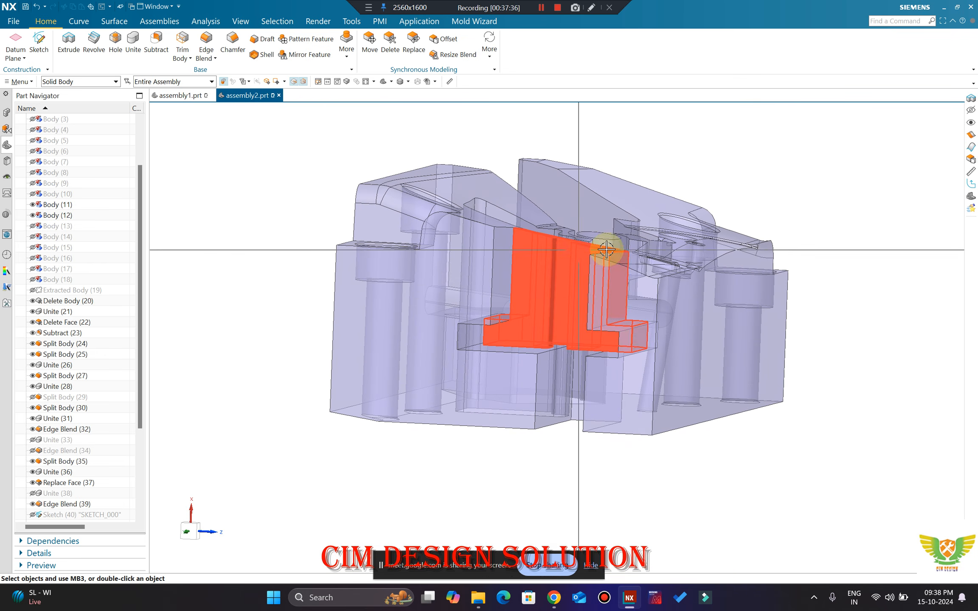
{"action": "middle_click_drag", "start_coordinate": [606, 250], "coordinate": [703, 349]}
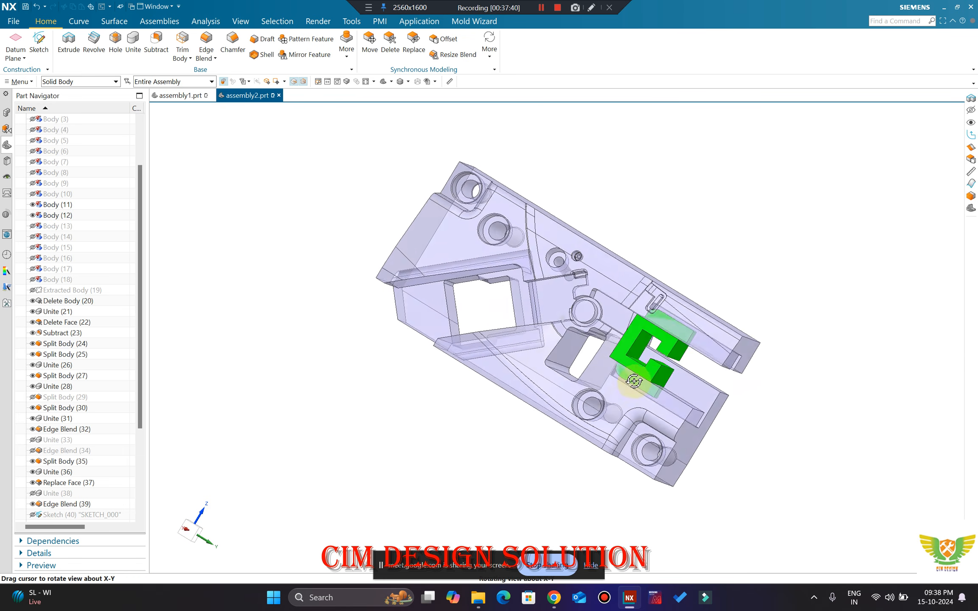
{"action": "middle_click_drag", "start_coordinate": [634, 381], "coordinate": [649, 373]}
{"action": "scroll", "coordinate": [656, 368], "scroll_direction": "up", "scroll_amount": 2}
{"action": "middle_click_drag", "start_coordinate": [657, 366], "coordinate": [658, 244]}
{"action": "scroll", "coordinate": [680, 313], "scroll_direction": "up", "scroll_amount": 3}
{"action": "middle_click_drag", "start_coordinate": [720, 199], "coordinate": [693, 170]}
{"action": "key", "text": "F8"}
{"action": "scroll", "coordinate": [551, 318], "scroll_direction": "up", "scroll_amount": 6}
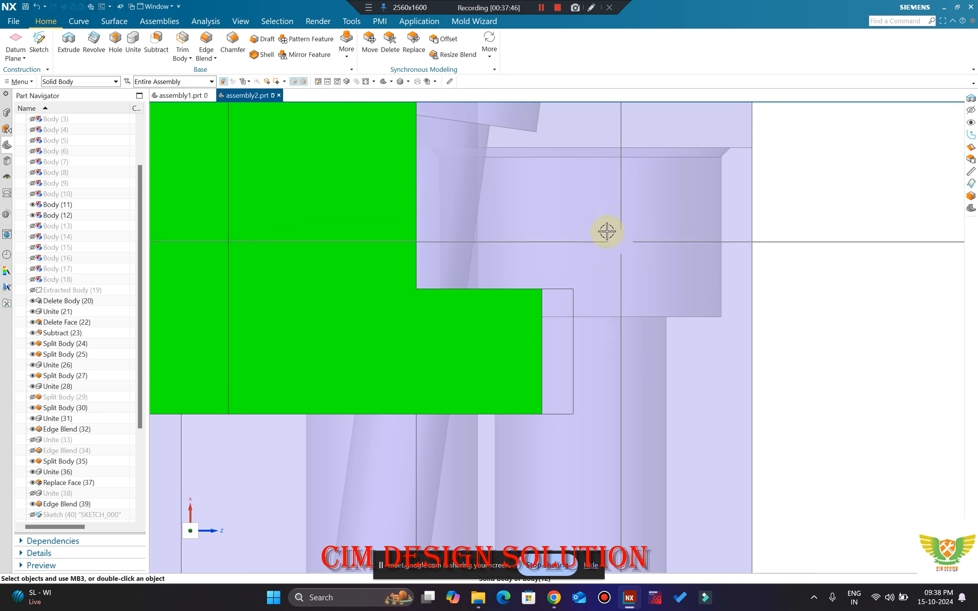
{"action": "scroll", "coordinate": [607, 231], "scroll_direction": "down", "scroll_amount": 3}
{"action": "middle_click_drag", "start_coordinate": [614, 237], "coordinate": [663, 276]}
{"action": "scroll", "coordinate": [537, 174], "scroll_direction": "down", "scroll_amount": 3}
{"action": "key", "text": "F8"}
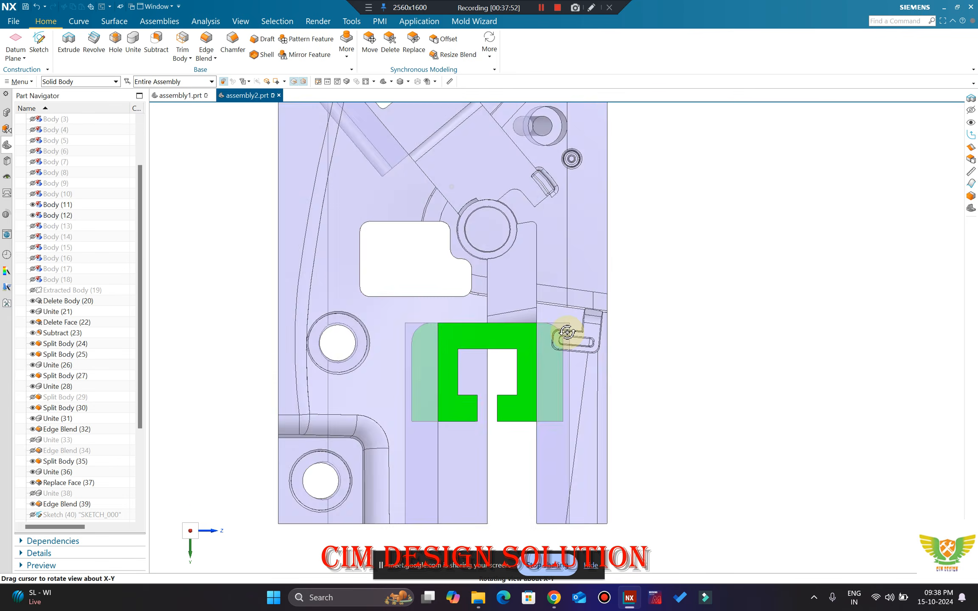
Step: Examine the green block's rounded flange corners against the square corners of the base block's guide pocket in side, angled and top views
{"action": "middle_click_drag", "start_coordinate": [567, 332], "coordinate": [722, 302]}
{"action": "key", "text": "F8"}
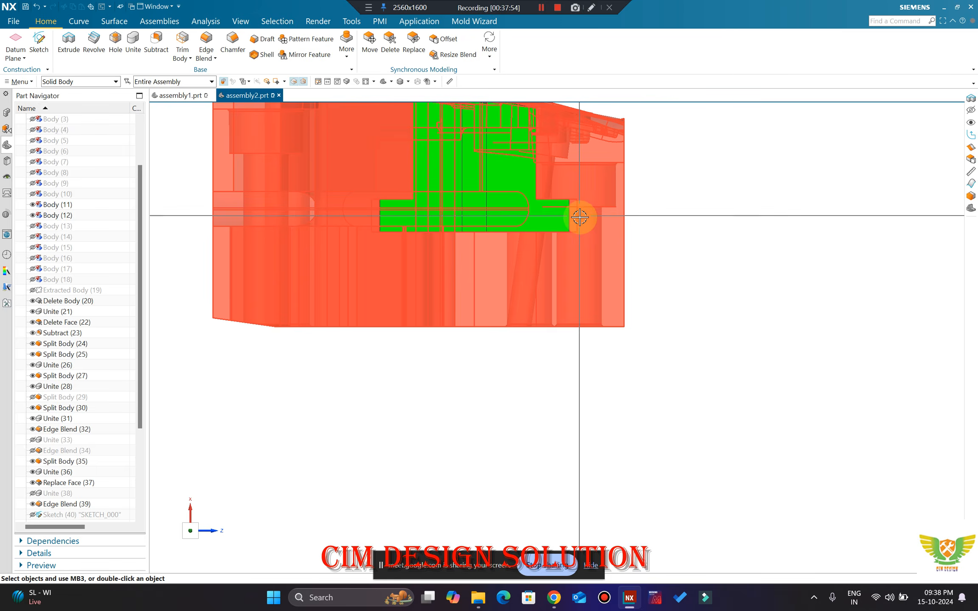
{"action": "scroll", "coordinate": [577, 205], "scroll_direction": "up", "scroll_amount": 2}
{"action": "scroll", "coordinate": [581, 229], "scroll_direction": "down", "scroll_amount": 3}
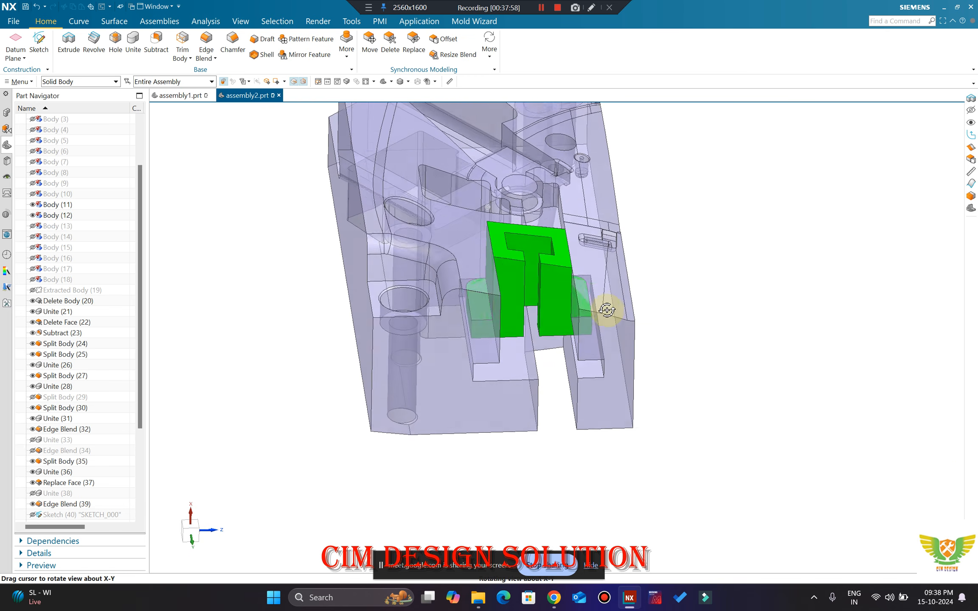
{"action": "scroll", "coordinate": [570, 305], "scroll_direction": "up", "scroll_amount": 5}
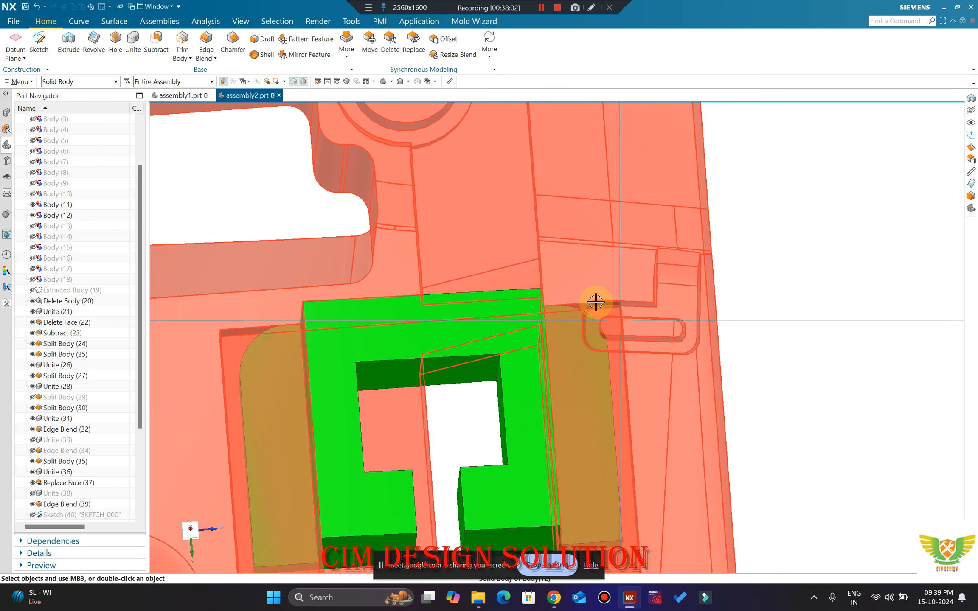
{"action": "scroll", "coordinate": [605, 305], "scroll_direction": "up", "scroll_amount": 4}
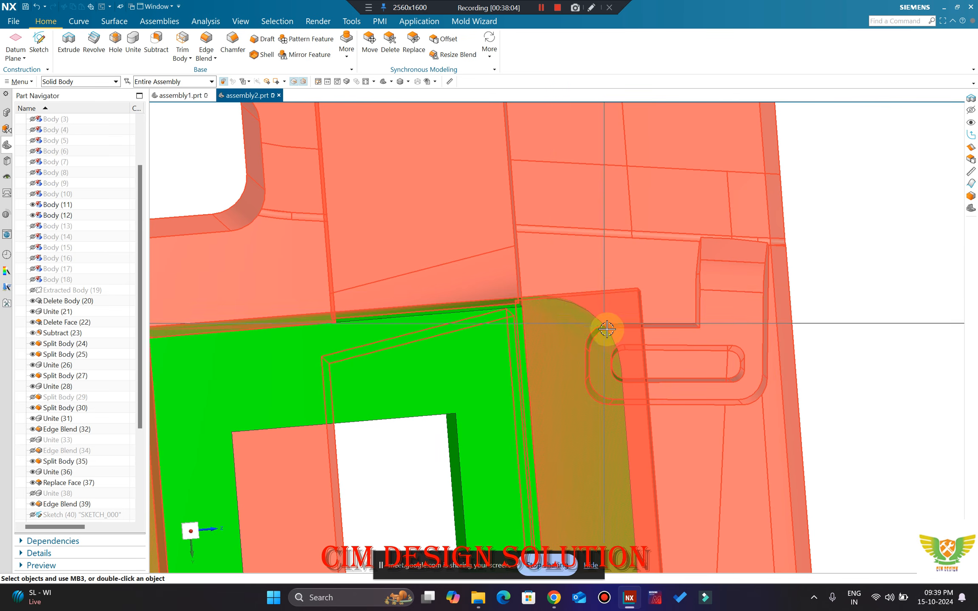
{"action": "scroll", "coordinate": [585, 309], "scroll_direction": "down", "scroll_amount": 5}
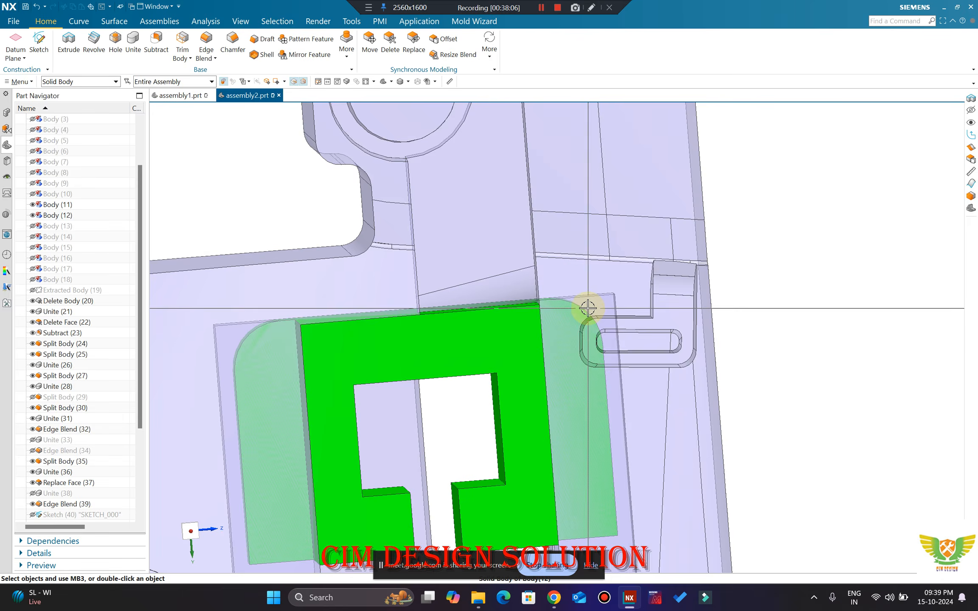
{"action": "scroll", "coordinate": [585, 308], "scroll_direction": "up", "scroll_amount": 3}
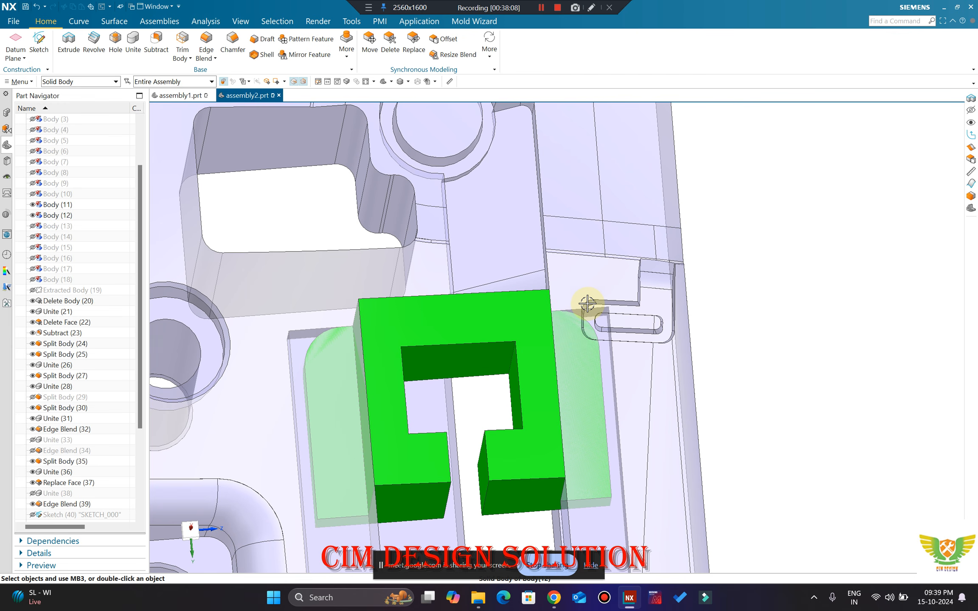
{"action": "middle_click_drag", "start_coordinate": [538, 310], "coordinate": [551, 335]}
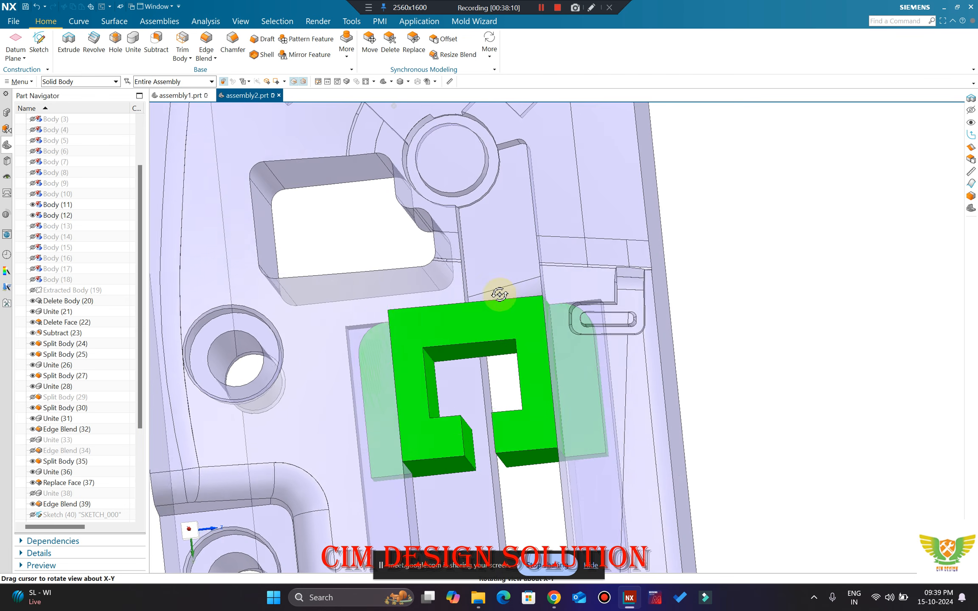
{"action": "scroll", "coordinate": [563, 291], "scroll_direction": "up", "scroll_amount": 4}
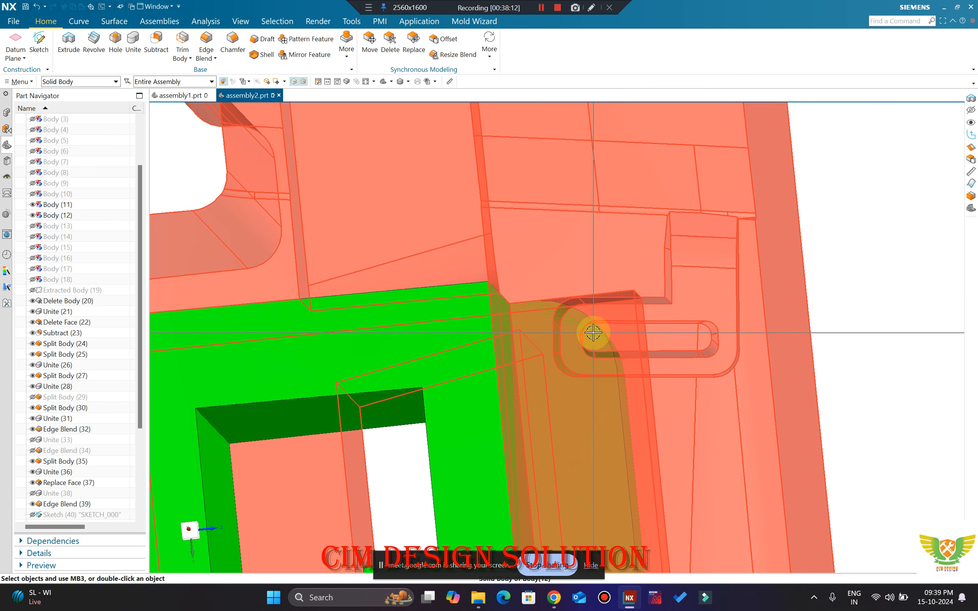
{"action": "scroll", "coordinate": [612, 327], "scroll_direction": "down", "scroll_amount": 6}
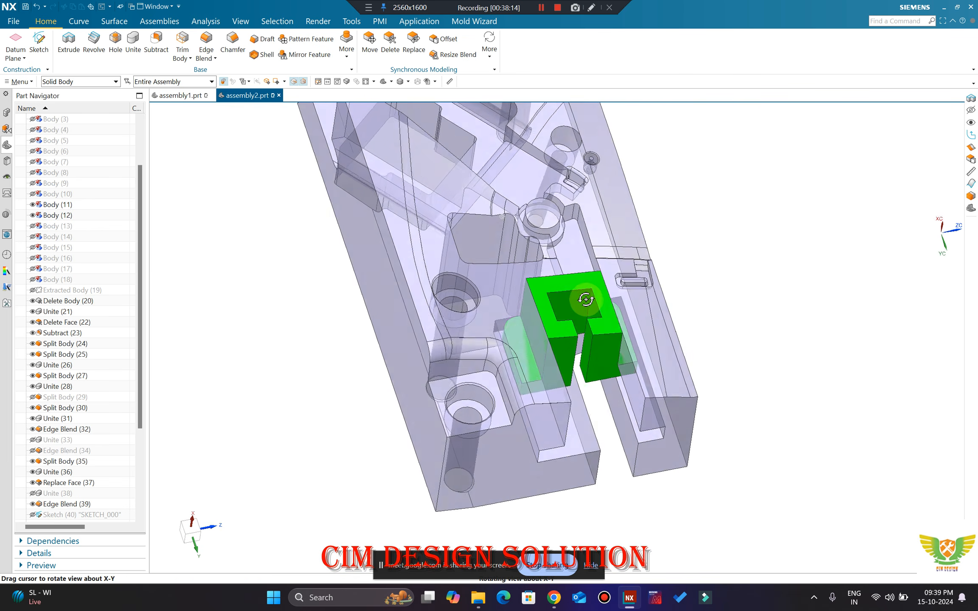
{"action": "middle_click_drag", "start_coordinate": [603, 315], "coordinate": [632, 321]}
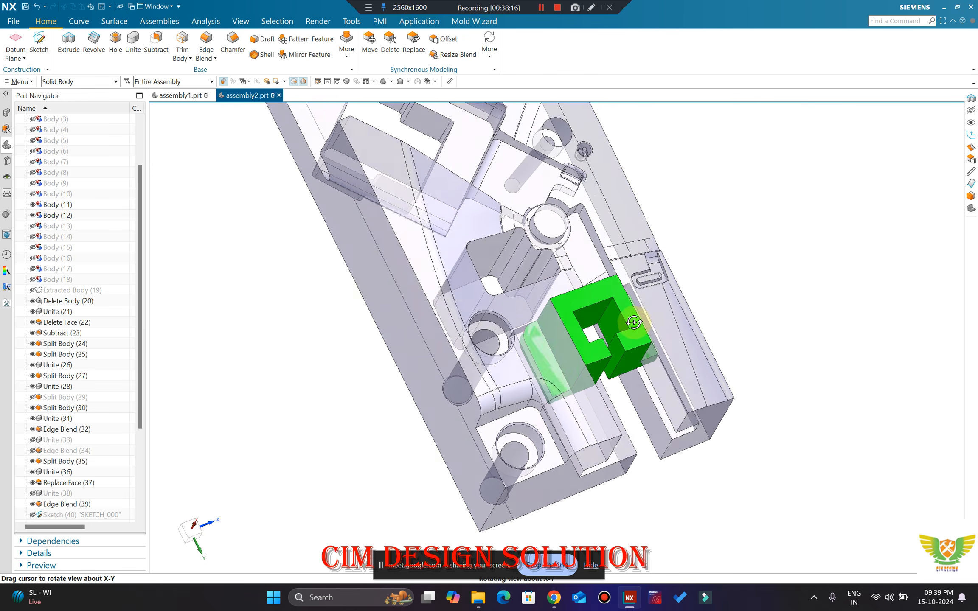
{"action": "scroll", "coordinate": [527, 354], "scroll_direction": "up", "scroll_amount": 3}
{"action": "middle_click_drag", "start_coordinate": [527, 353], "coordinate": [567, 395]}
{"action": "scroll", "coordinate": [567, 396], "scroll_direction": "down", "scroll_amount": 3}
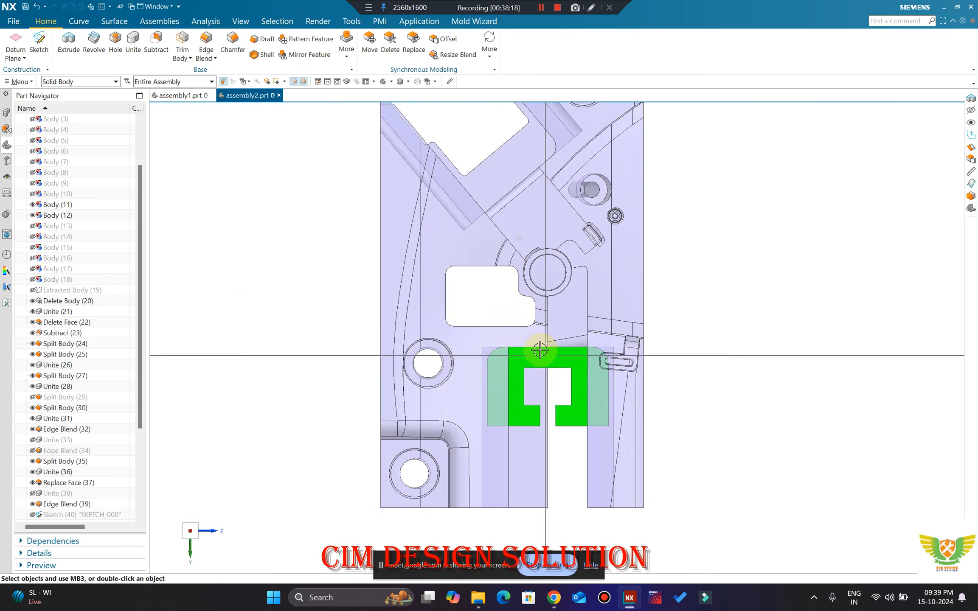
Step: Show the hidden long block with the narrow arm alongside the green flanged block and the base block
{"action": "middle_click_drag", "start_coordinate": [540, 350], "coordinate": [579, 312]}
{"action": "scroll", "coordinate": [600, 298], "scroll_direction": "up", "scroll_amount": 4}
{"action": "key", "text": "ctrl+shift+k"}
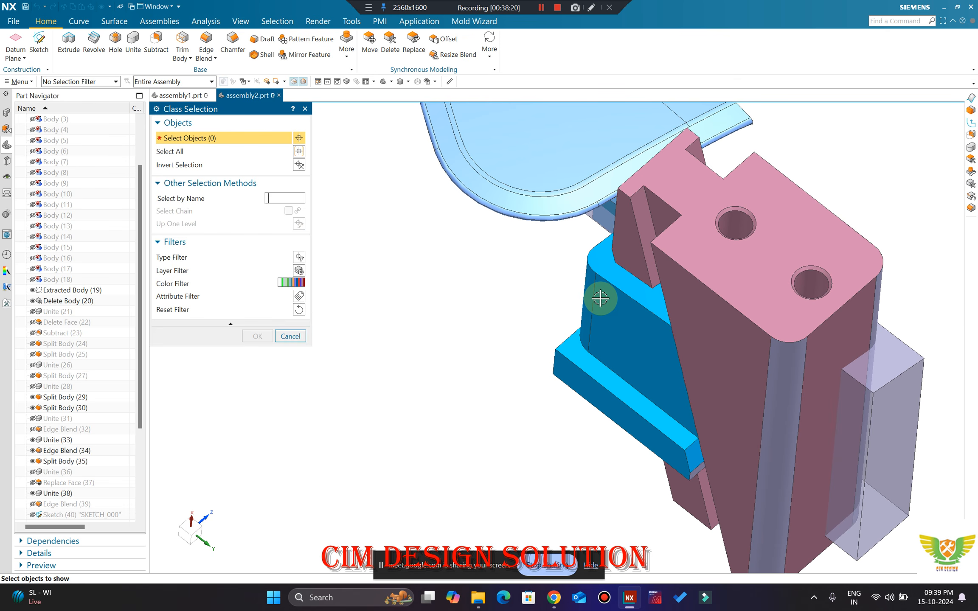
{"action": "scroll", "coordinate": [633, 275], "scroll_direction": "down", "scroll_amount": 2}
{"action": "middle_click_drag", "start_coordinate": [633, 263], "coordinate": [662, 227]}
{"action": "left_click", "coordinate": [808, 281]}
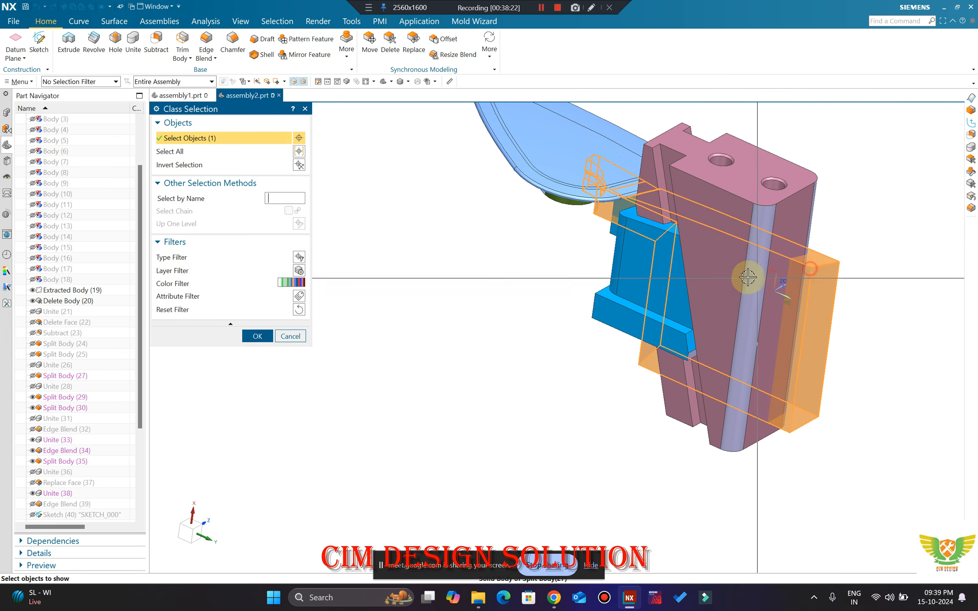
{"action": "middle_click", "coordinate": [732, 277]}
Step: Hide the base block, leaving the green flanged block and the long arm body on display
{"action": "middle_click_drag", "start_coordinate": [649, 273], "coordinate": [662, 314]}
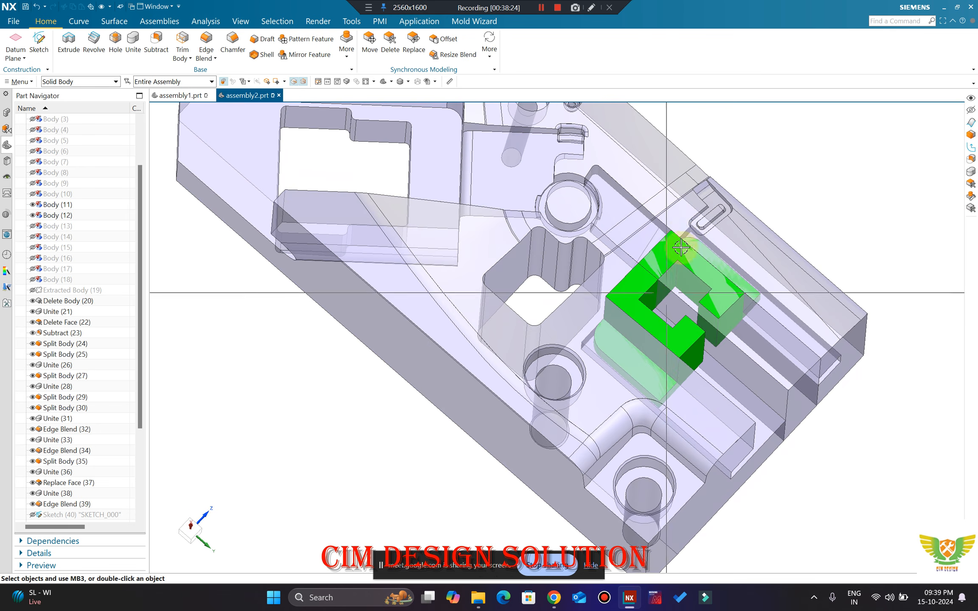
{"action": "scroll", "coordinate": [675, 247], "scroll_direction": "up", "scroll_amount": 2}
{"action": "middle_click_drag", "start_coordinate": [641, 242], "coordinate": [638, 271]}
{"action": "scroll", "coordinate": [662, 250], "scroll_direction": "up", "scroll_amount": 1}
{"action": "scroll", "coordinate": [637, 271], "scroll_direction": "down", "scroll_amount": 1}
{"action": "right_click_drag", "start_coordinate": [492, 298], "coordinate": [497, 319]}
{"action": "middle_click_drag", "start_coordinate": [537, 347], "coordinate": [541, 308]}
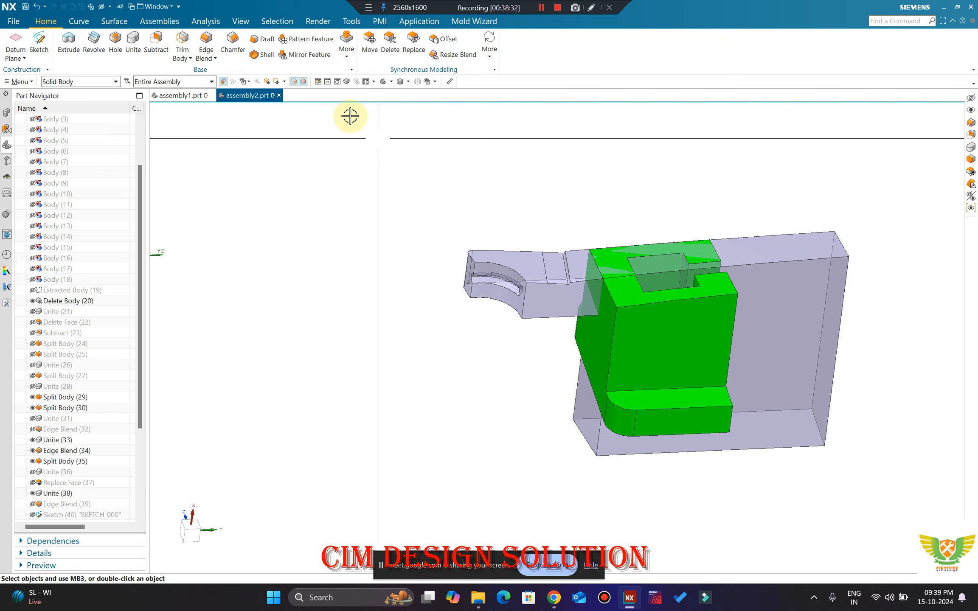
Step: Split the long arm body with a new plane along the green block's end face on the arm side
{"action": "left_click", "coordinate": [345, 51]}
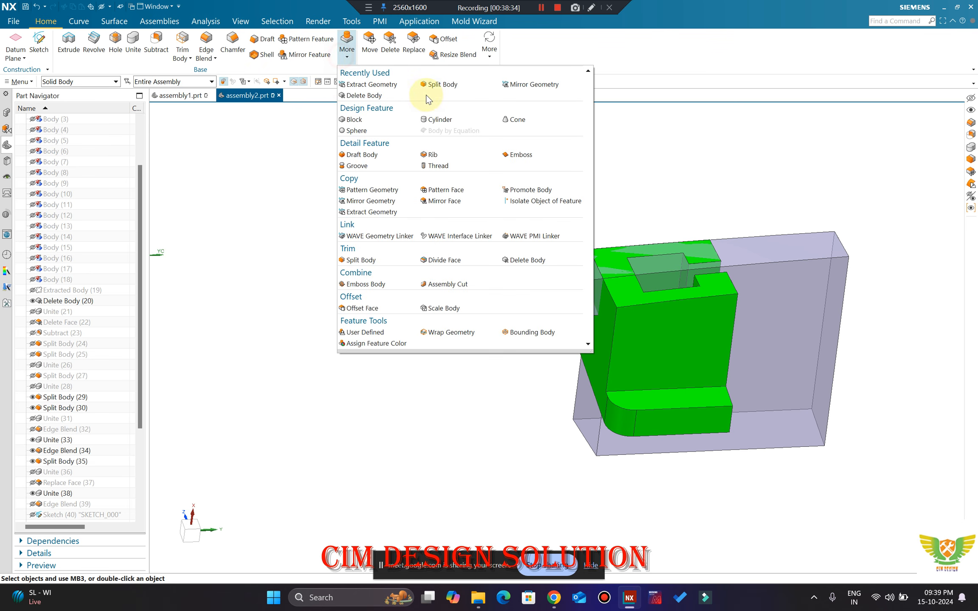
{"action": "left_click", "coordinate": [441, 84]}
{"action": "left_click", "coordinate": [572, 266]}
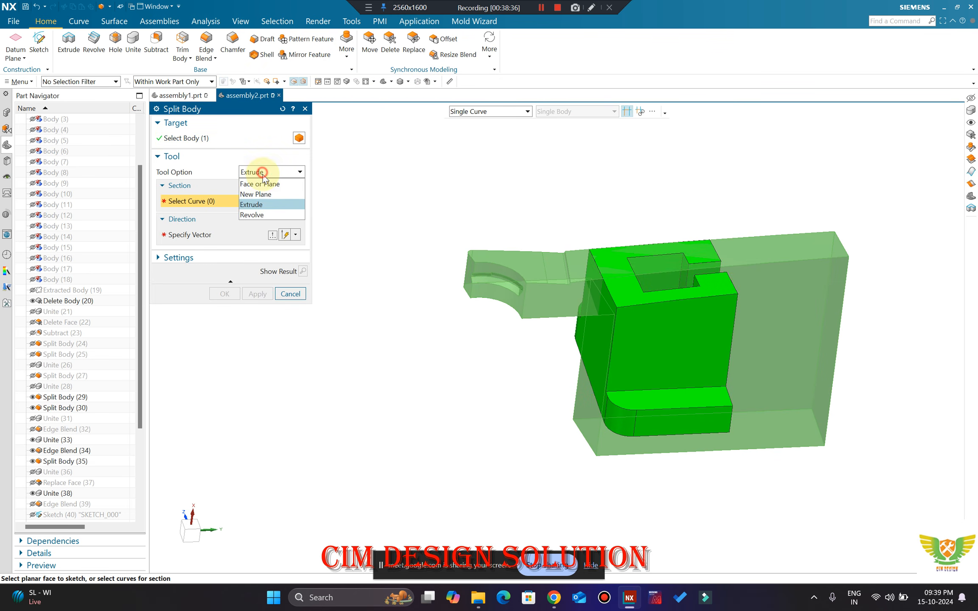
{"action": "left_click", "coordinate": [264, 195]}
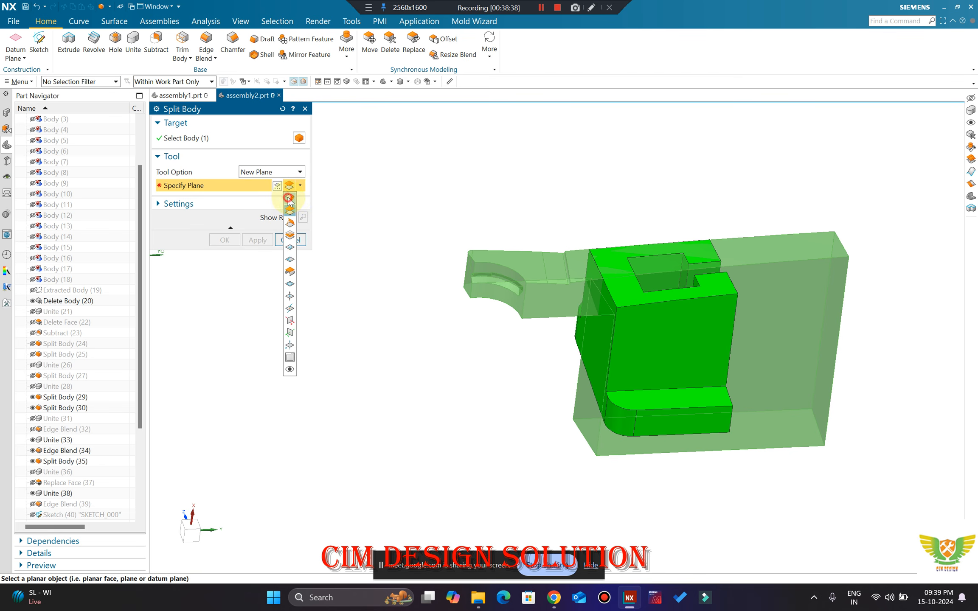
{"action": "left_click", "coordinate": [288, 200]}
{"action": "left_click", "coordinate": [589, 355]}
{"action": "middle_click", "coordinate": [447, 303]}
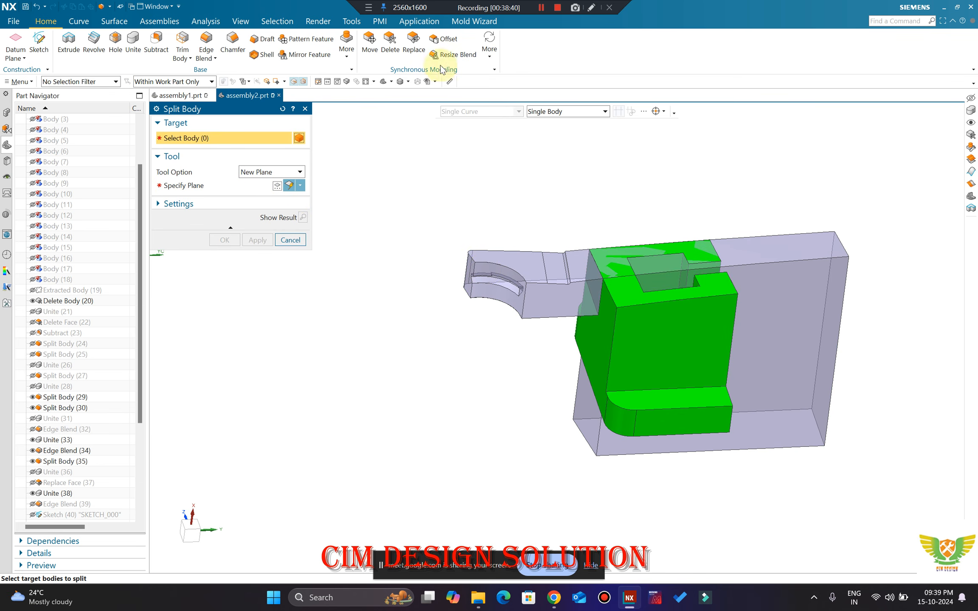
{"action": "left_click", "coordinate": [291, 243]}
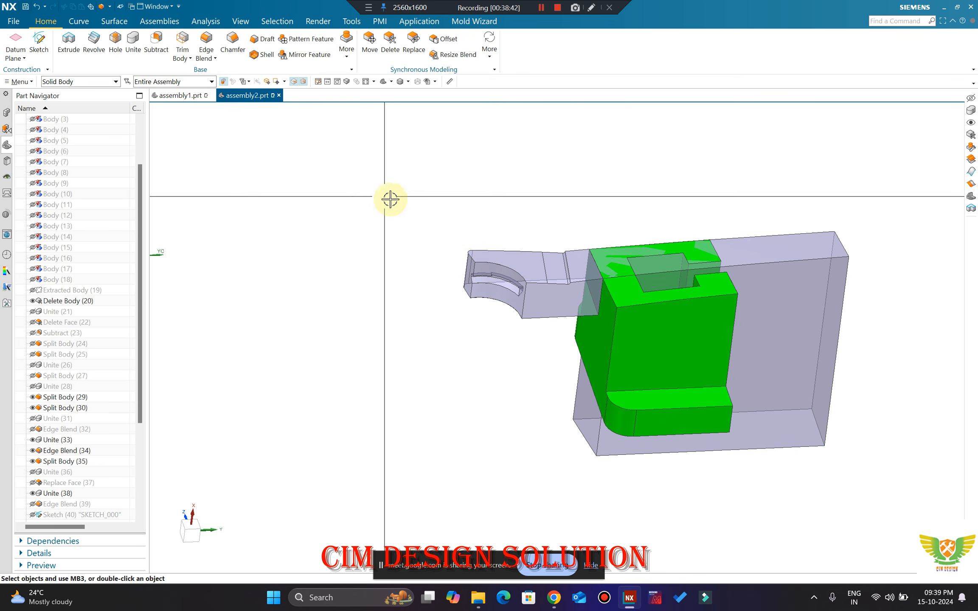
Step: Unite the green flanged block as target with the split-off arm piece as tool
{"action": "left_click", "coordinate": [602, 341]}
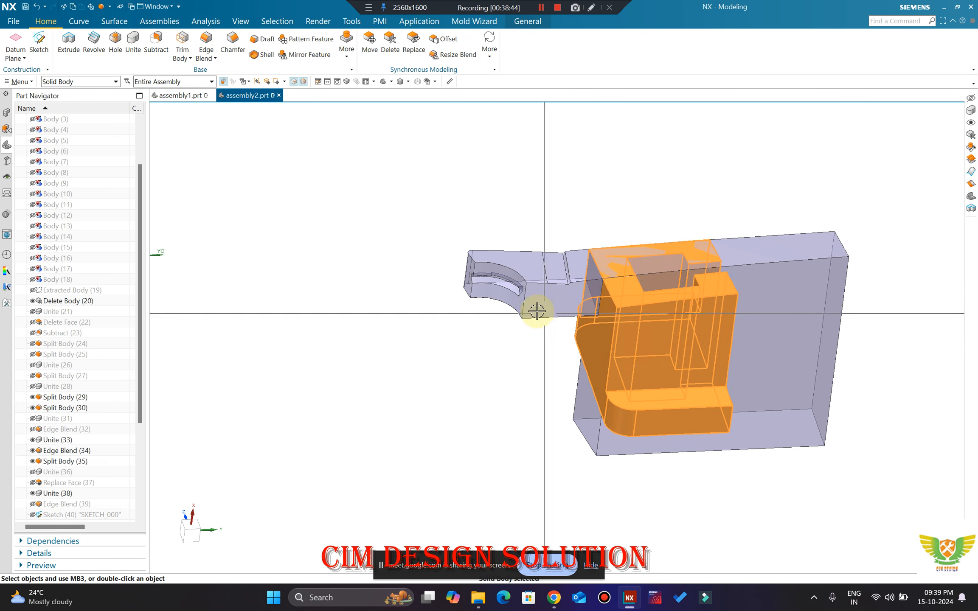
{"action": "left_click", "coordinate": [133, 44]}
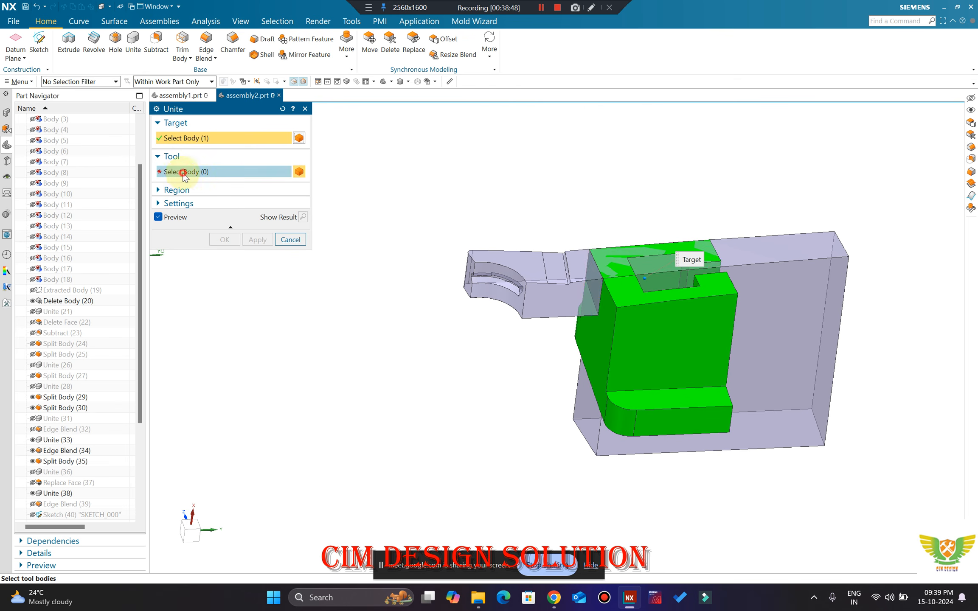
{"action": "left_click", "coordinate": [524, 272]}
{"action": "middle_click", "coordinate": [491, 278]}
{"action": "middle_click_drag", "start_coordinate": [535, 254], "coordinate": [572, 241]}
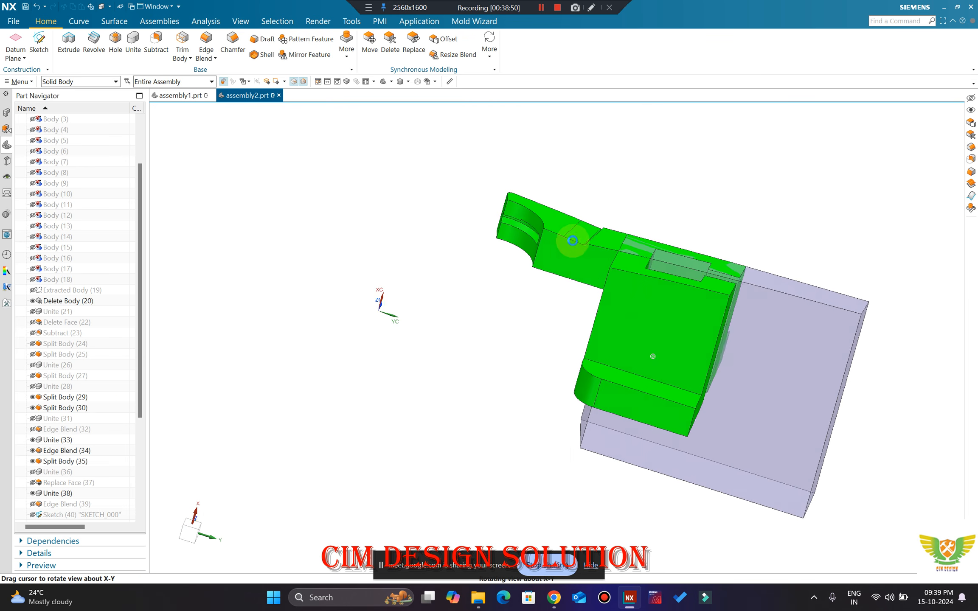
Step: Show the hidden base block again around the green block with its arm and the leftover block
{"action": "key", "text": "ctrl+shift+k"}
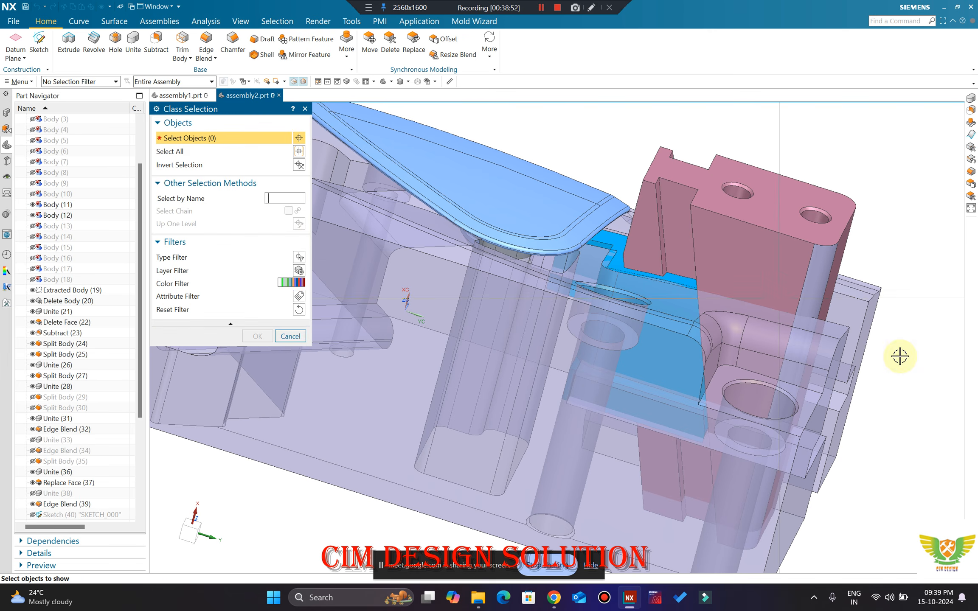
{"action": "left_click", "coordinate": [816, 346]}
{"action": "middle_click", "coordinate": [684, 365]}
{"action": "middle_click_drag", "start_coordinate": [680, 367], "coordinate": [654, 421]}
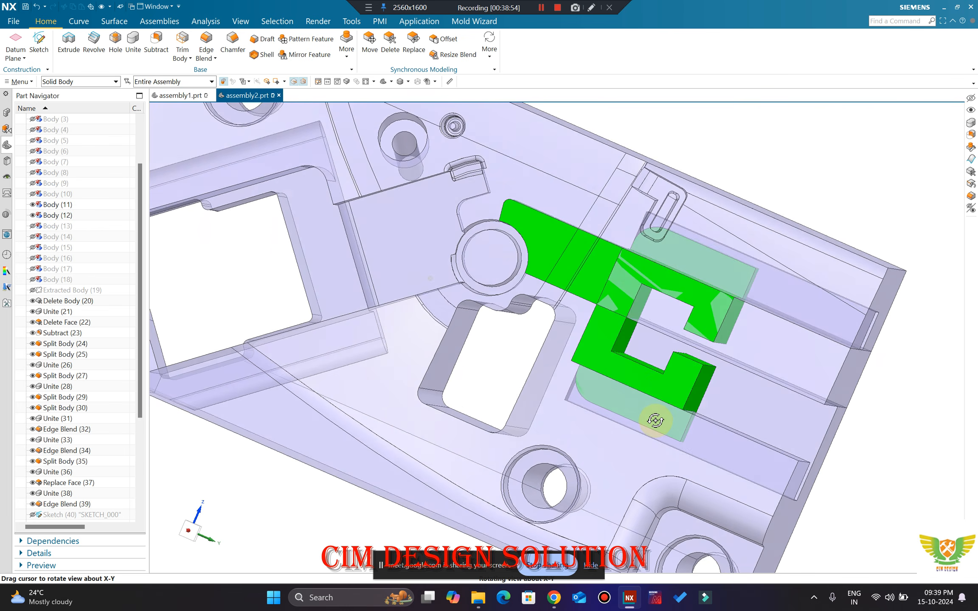
{"action": "middle_click_drag", "start_coordinate": [727, 354], "coordinate": [495, 145]}
{"action": "scroll", "coordinate": [747, 352], "scroll_direction": "down", "scroll_amount": 1}
{"action": "scroll", "coordinate": [749, 352], "scroll_direction": "up", "scroll_amount": 1}
{"action": "scroll", "coordinate": [770, 368], "scroll_direction": "up", "scroll_amount": 1}
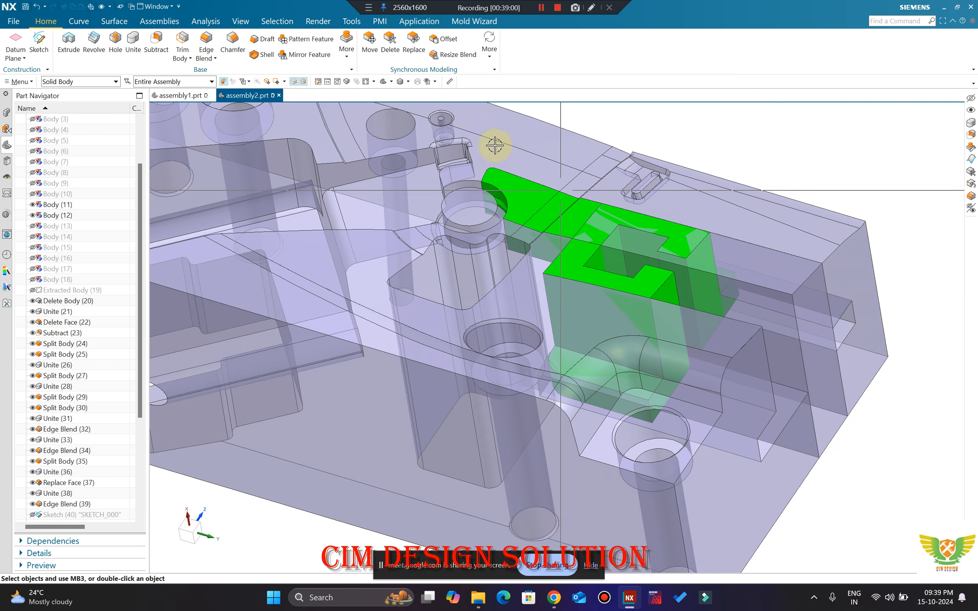
Step: Replace the leftover centre block's top face with the flange slot's floor face and unite that block with the base block
{"action": "left_click", "coordinate": [412, 58]}
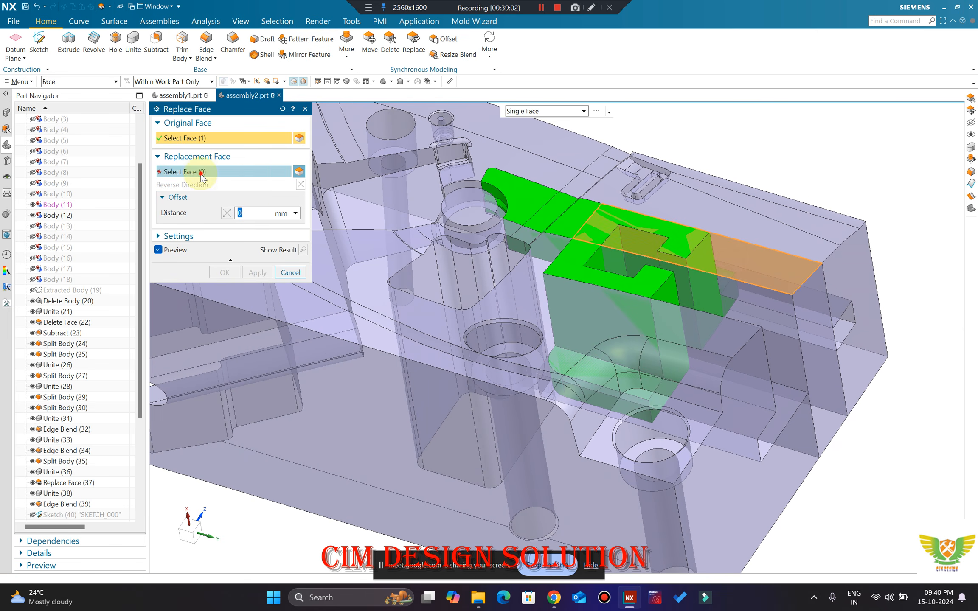
{"action": "left_click", "coordinate": [794, 396]}
{"action": "middle_click", "coordinate": [727, 372]}
{"action": "middle_click_drag", "start_coordinate": [726, 371], "coordinate": [716, 402]}
{"action": "key", "text": "Escape"}
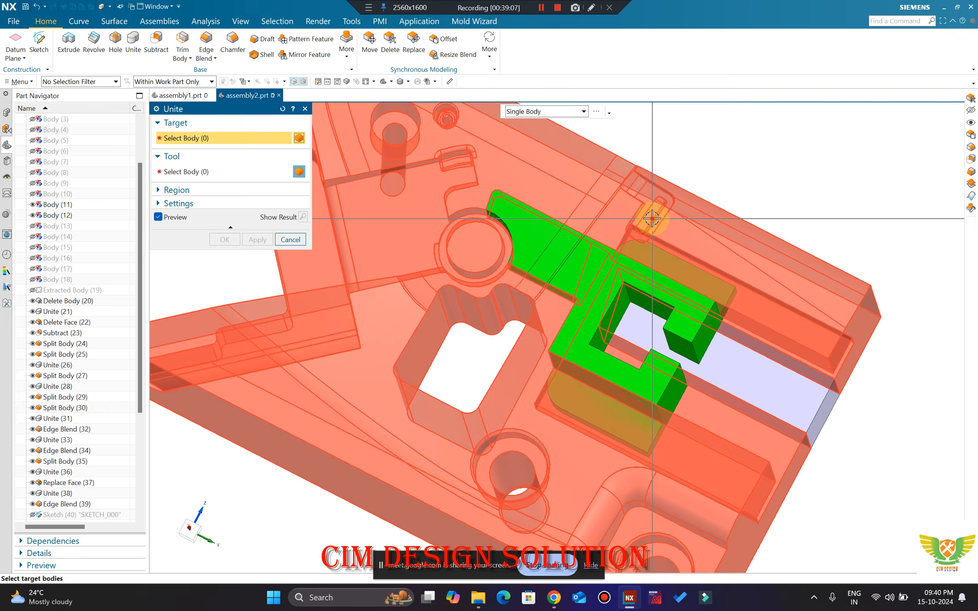
{"action": "left_click", "coordinate": [652, 217]}
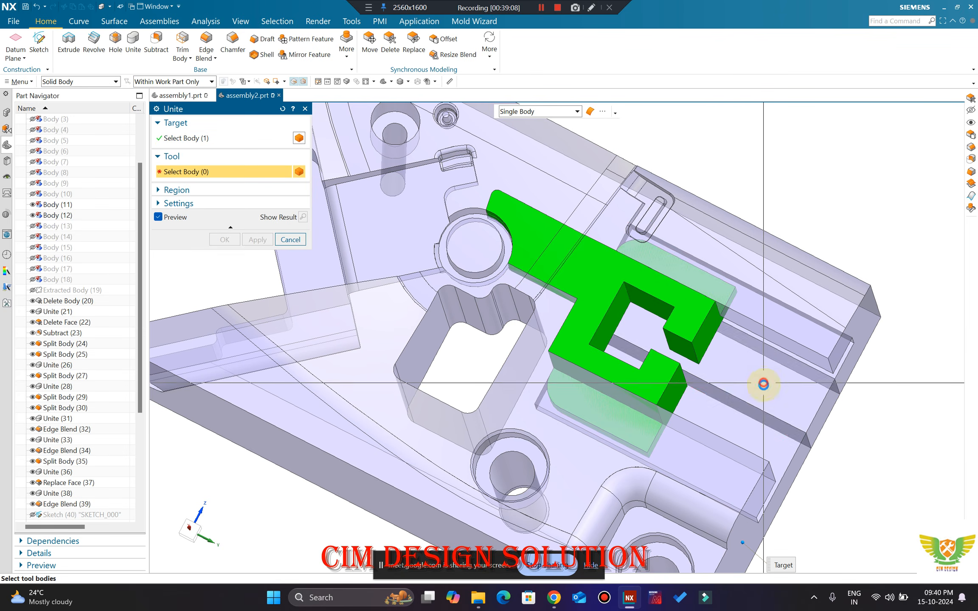
{"action": "key", "text": "Escape"}
Step: Examine the green block and its arm seated in the base block's pocket from top and angled views
{"action": "middle_click_drag", "start_coordinate": [699, 361], "coordinate": [974, 314]}
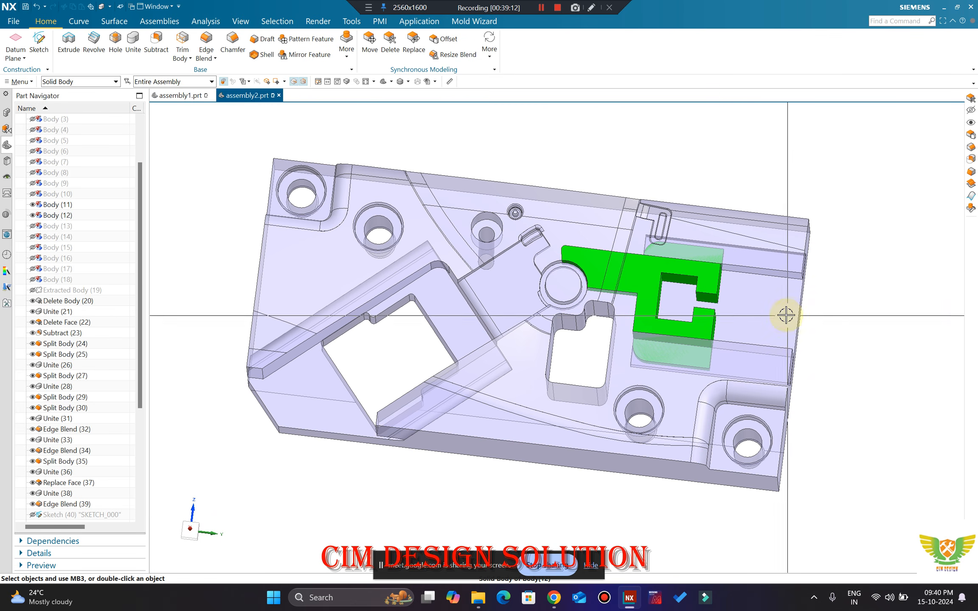
{"action": "middle_click_drag", "start_coordinate": [857, 299], "coordinate": [767, 186]}
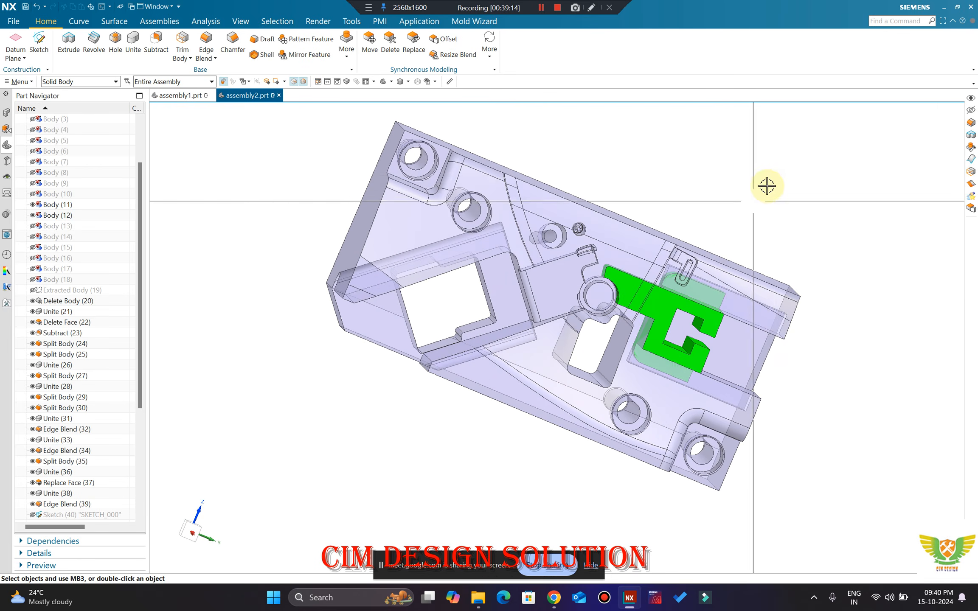
{"action": "key", "text": "F8"}
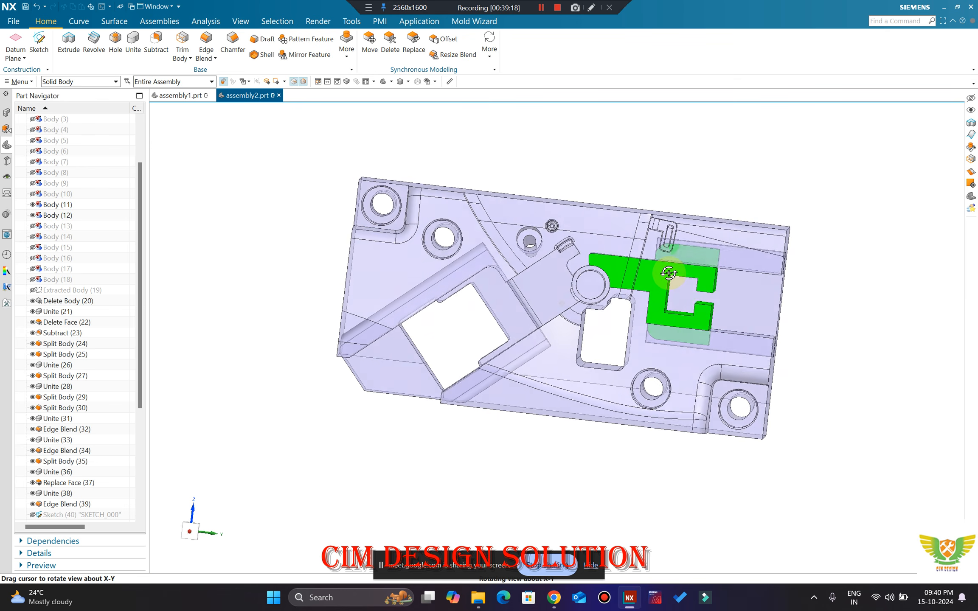
{"action": "scroll", "coordinate": [684, 284], "scroll_direction": "up", "scroll_amount": 5}
{"action": "middle_click_drag", "start_coordinate": [683, 283], "coordinate": [668, 300]}
{"action": "scroll", "coordinate": [616, 248], "scroll_direction": "down", "scroll_amount": 3}
{"action": "middle_click_drag", "start_coordinate": [616, 248], "coordinate": [540, 232]}
{"action": "scroll", "coordinate": [539, 232], "scroll_direction": "up", "scroll_amount": 2}
{"action": "scroll", "coordinate": [639, 251], "scroll_direction": "down", "scroll_amount": 2}
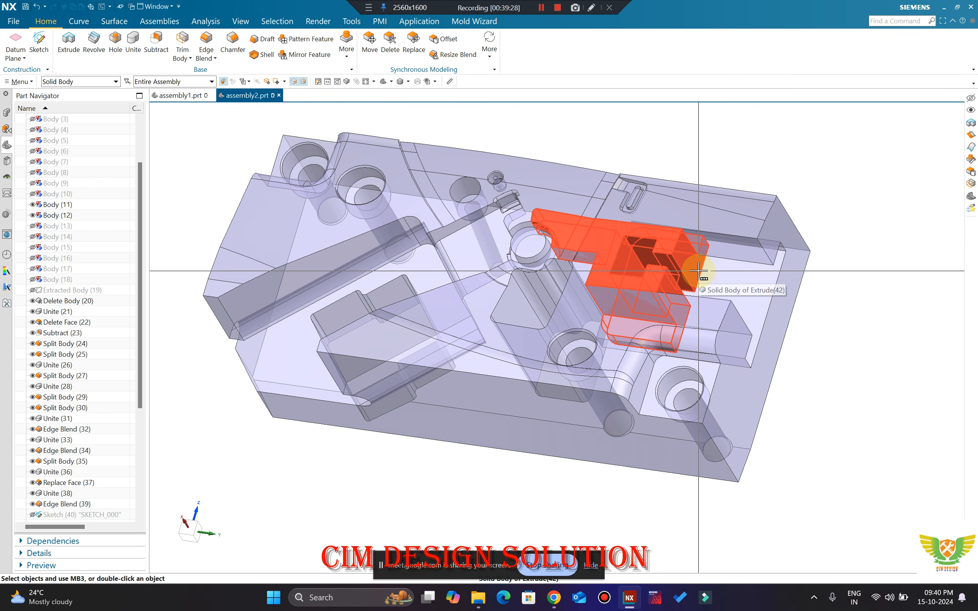
{"action": "middle_click_drag", "start_coordinate": [698, 270], "coordinate": [644, 268]}
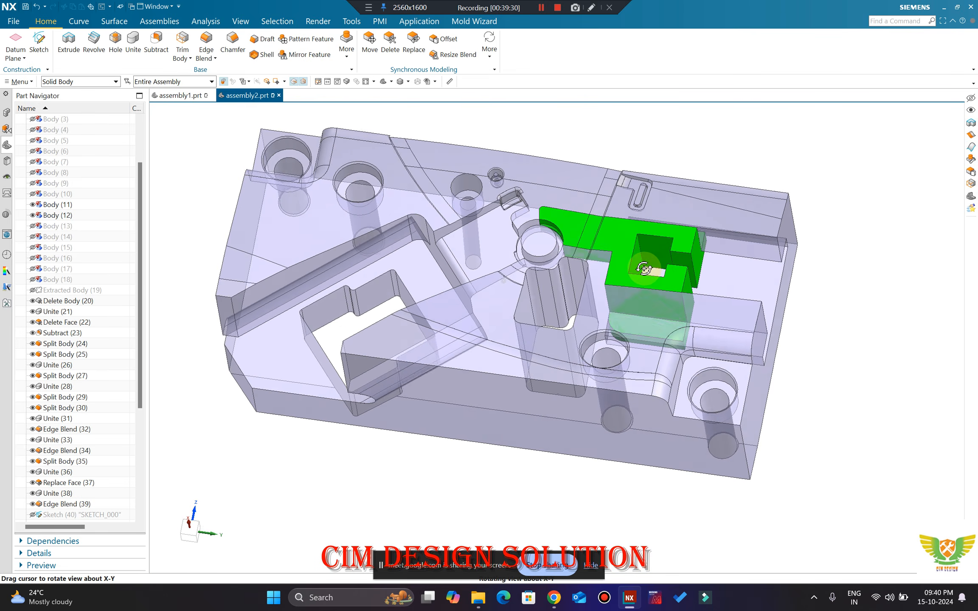
{"action": "scroll", "coordinate": [669, 239], "scroll_direction": "up", "scroll_amount": 3}
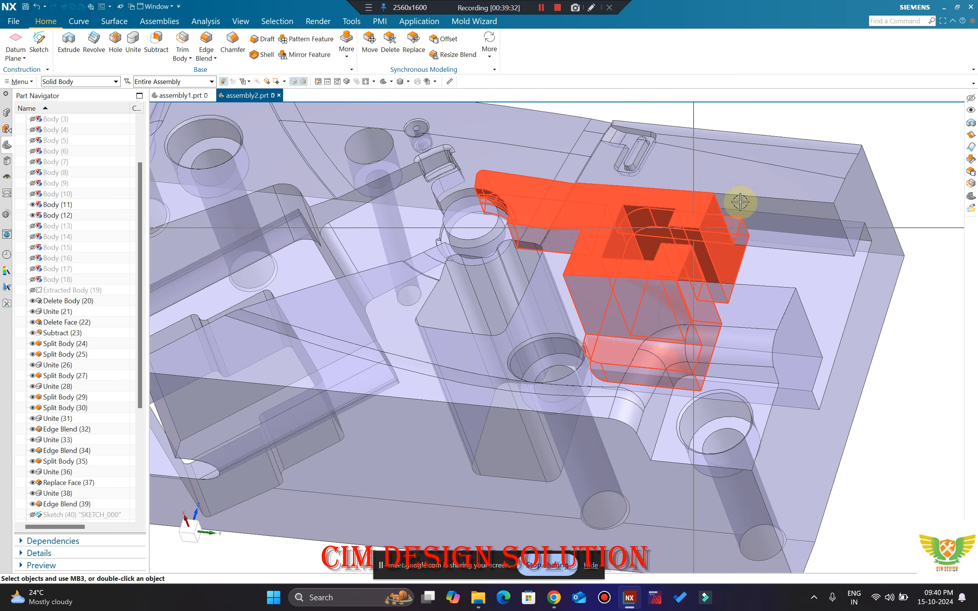
Step: Hide the green flanged block to expose the inner corners of the base block's guide pocket
{"action": "left_click", "coordinate": [955, 501]}
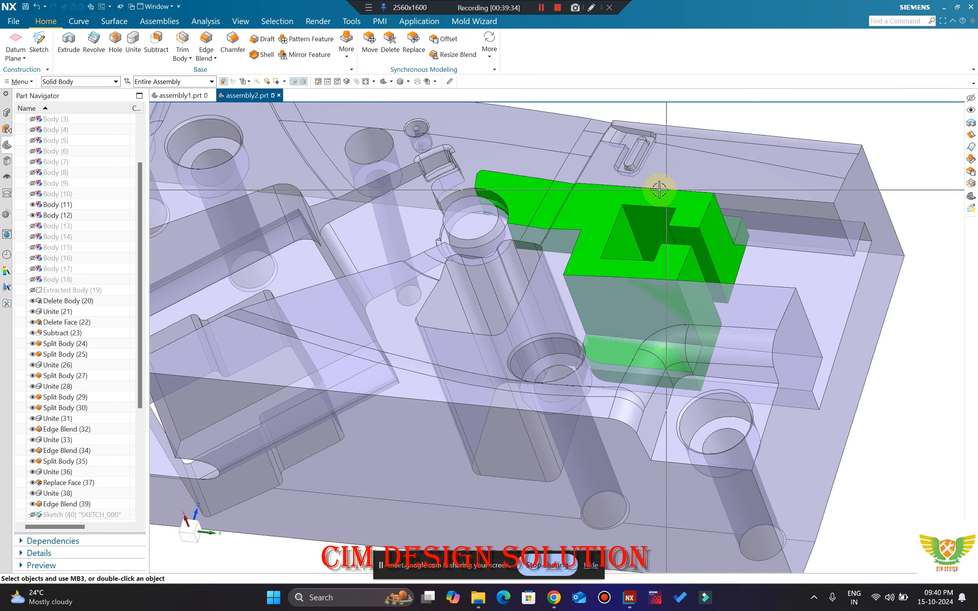
{"action": "middle_click_drag", "start_coordinate": [655, 189], "coordinate": [535, 250]}
{"action": "scroll", "coordinate": [531, 251], "scroll_direction": "down", "scroll_amount": 3}
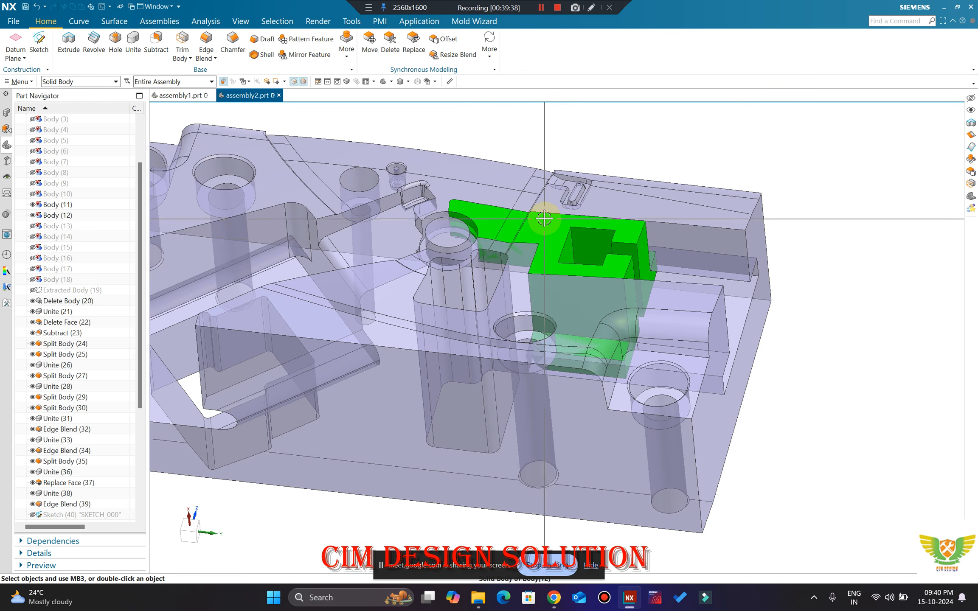
{"action": "scroll", "coordinate": [531, 251], "scroll_direction": "up", "scroll_amount": 4}
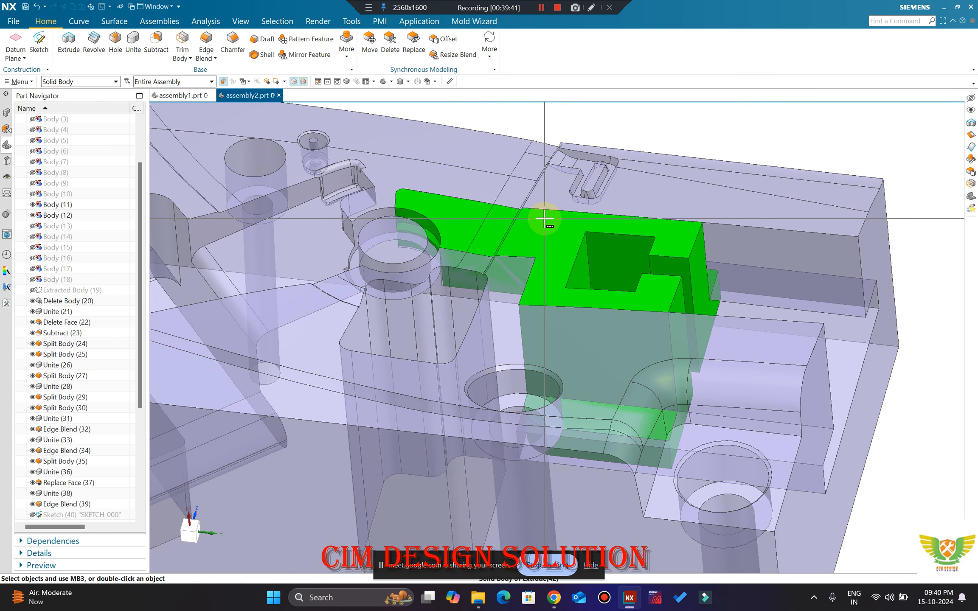
{"action": "scroll", "coordinate": [530, 251], "scroll_direction": "down", "scroll_amount": 4}
{"action": "scroll", "coordinate": [528, 261], "scroll_direction": "up", "scroll_amount": 5}
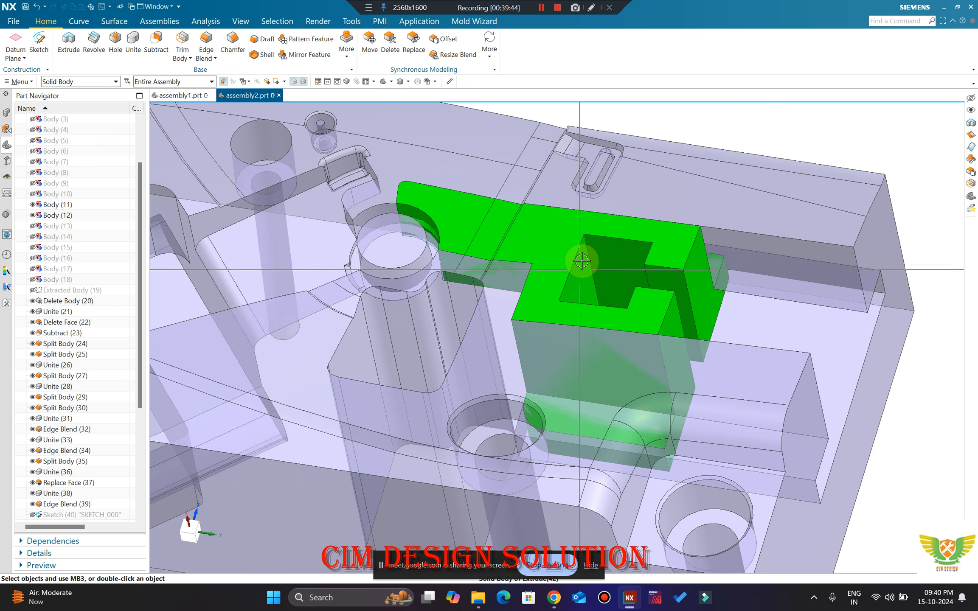
{"action": "middle_click_drag", "start_coordinate": [582, 261], "coordinate": [555, 291]}
{"action": "left_click", "coordinate": [565, 285]}
{"action": "key", "text": "ctrl+b"}
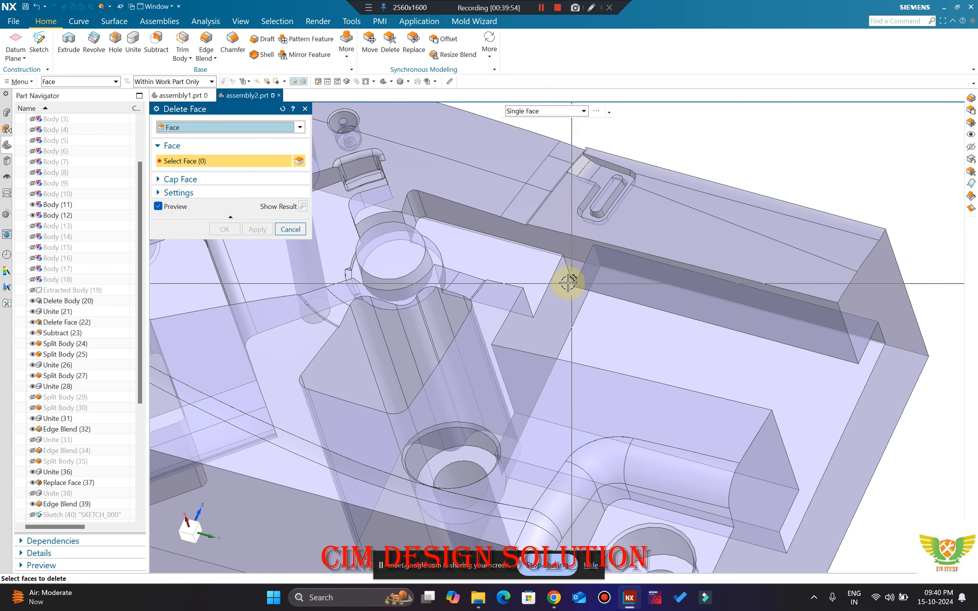
{"action": "scroll", "coordinate": [536, 276], "scroll_direction": "up", "scroll_amount": 2}
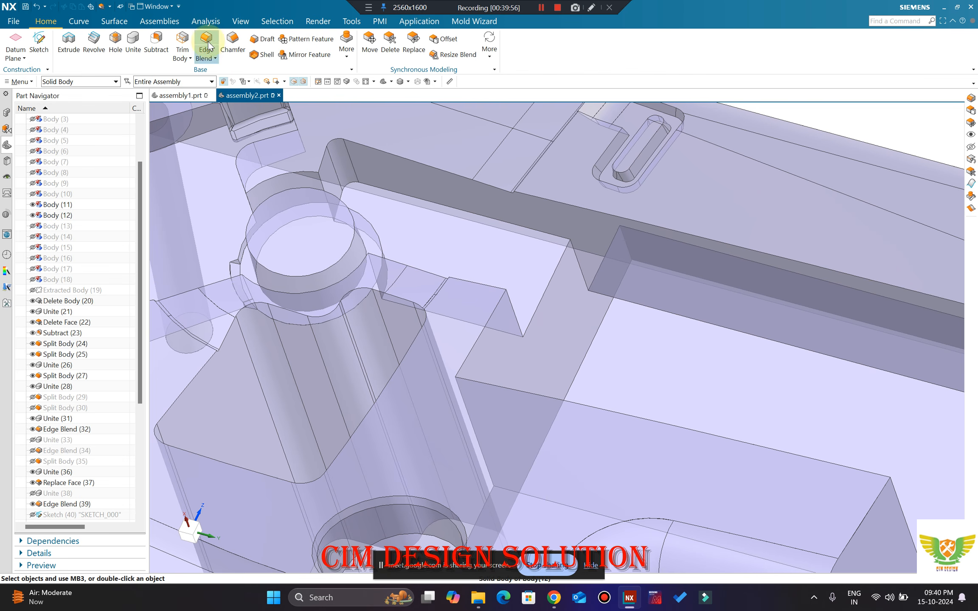
Step: Edge-blend the base block's sharp vertical corner where the arm channel meets the flange pocket
{"action": "left_click", "coordinate": [550, 282]}
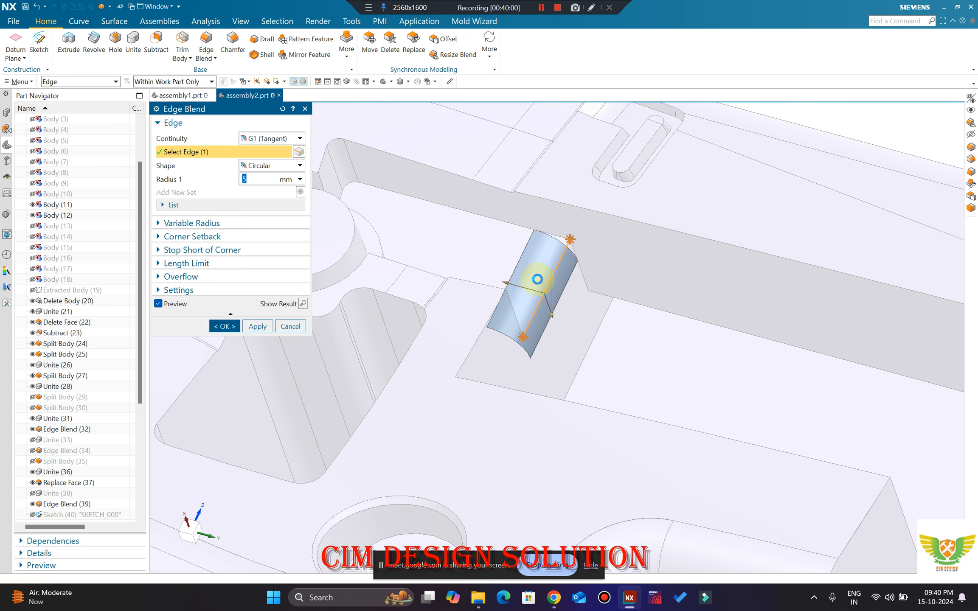
{"action": "middle_click", "coordinate": [537, 279]}
{"action": "scroll", "coordinate": [526, 279], "scroll_direction": "down", "scroll_amount": 1}
{"action": "middle_click_drag", "start_coordinate": [526, 279], "coordinate": [563, 281]}
{"action": "scroll", "coordinate": [610, 247], "scroll_direction": "down", "scroll_amount": 1}
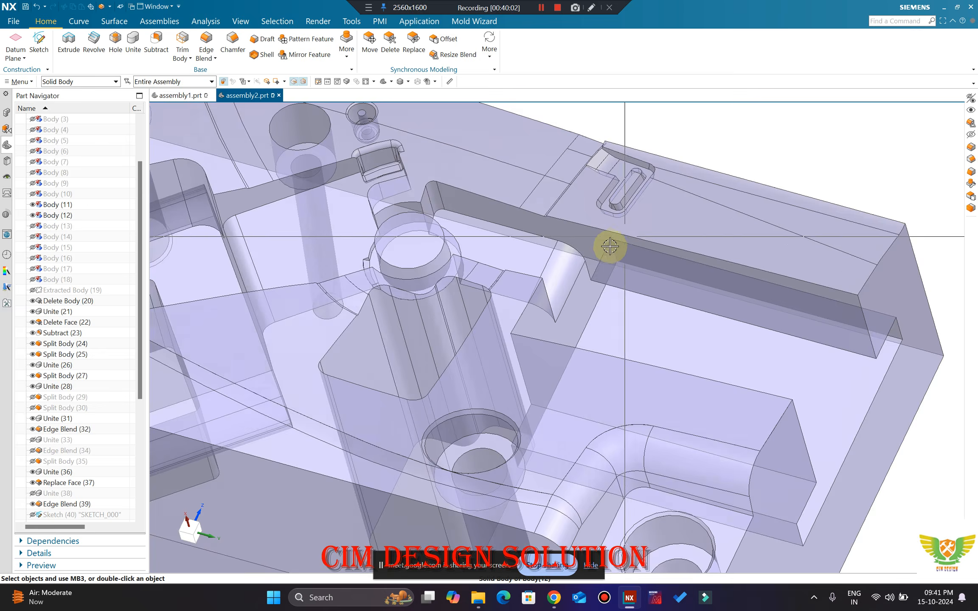
{"action": "middle_click_drag", "start_coordinate": [610, 247], "coordinate": [572, 223]}
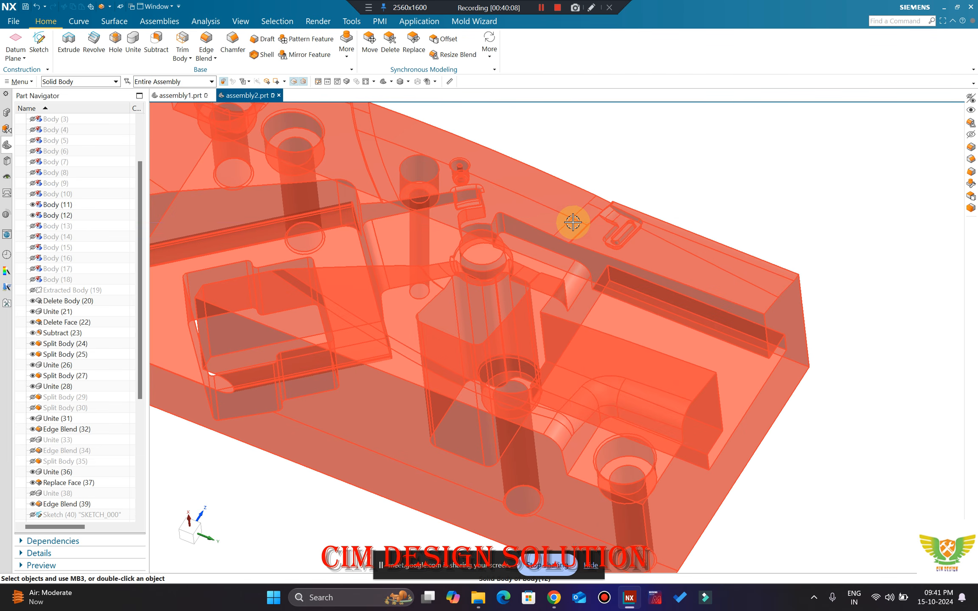
Step: Show the hidden green block again in the base block's pocket
{"action": "key", "text": "ctrl+shift+k"}
{"action": "middle_click_drag", "start_coordinate": [533, 307], "coordinate": [534, 330]}
{"action": "scroll", "coordinate": [561, 266], "scroll_direction": "up", "scroll_amount": 2}
{"action": "left_click", "coordinate": [546, 272]}
{"action": "middle_click", "coordinate": [545, 273]}
{"action": "key", "text": "ctrl+z"}
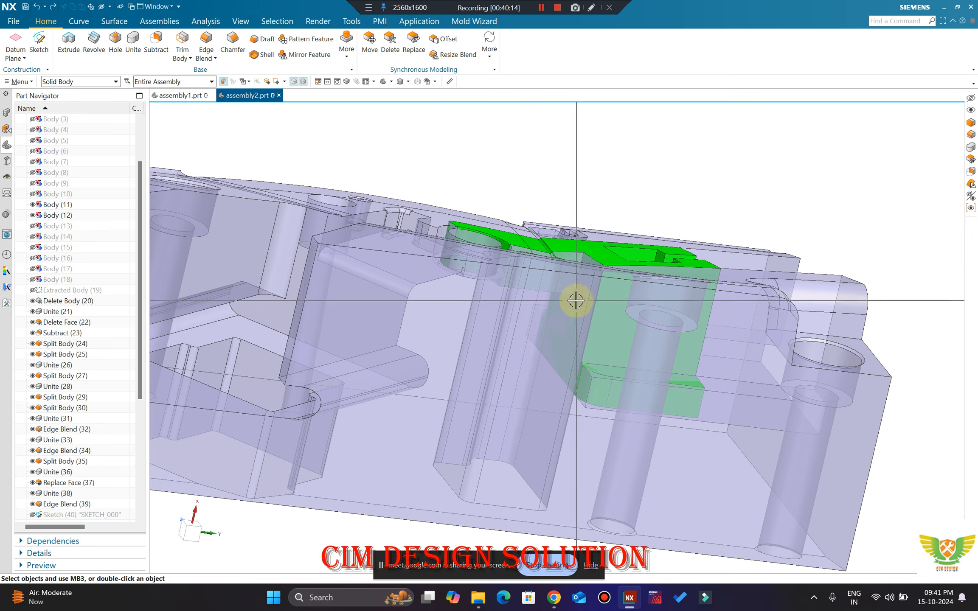
Step: Examine the fit of the green block in the base pocket from below, from the top and at an angle
{"action": "mouse_move", "coordinate": [576, 301]}
{"action": "middle_mouse_down"}
{"action": "mouse_move", "coordinate": [549, 319]}
{"action": "mouse_move", "coordinate": [594, 294]}
{"action": "mouse_move", "coordinate": [595, 306]}
{"action": "middle_mouse_up"}
{"action": "scroll", "coordinate": [582, 289], "scroll_direction": "up", "scroll_amount": 2}
{"action": "scroll", "coordinate": [590, 263], "scroll_direction": "down", "scroll_amount": 5}
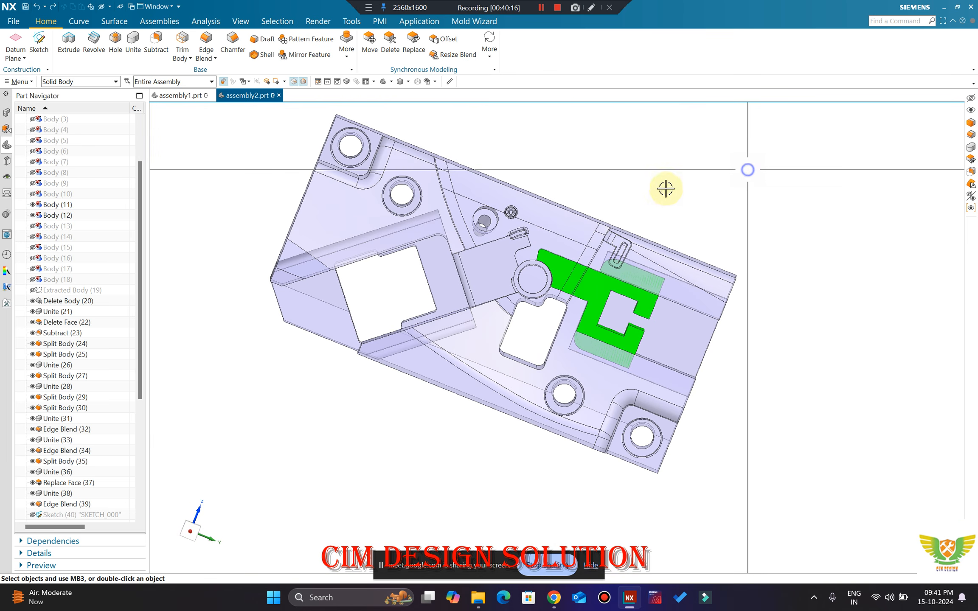
{"action": "key", "text": "F8"}
{"action": "scroll", "coordinate": [602, 266], "scroll_direction": "up", "scroll_amount": 4}
{"action": "middle_click_drag", "start_coordinate": [602, 266], "coordinate": [604, 240]}
{"action": "scroll", "coordinate": [606, 241], "scroll_direction": "down", "scroll_amount": 1}
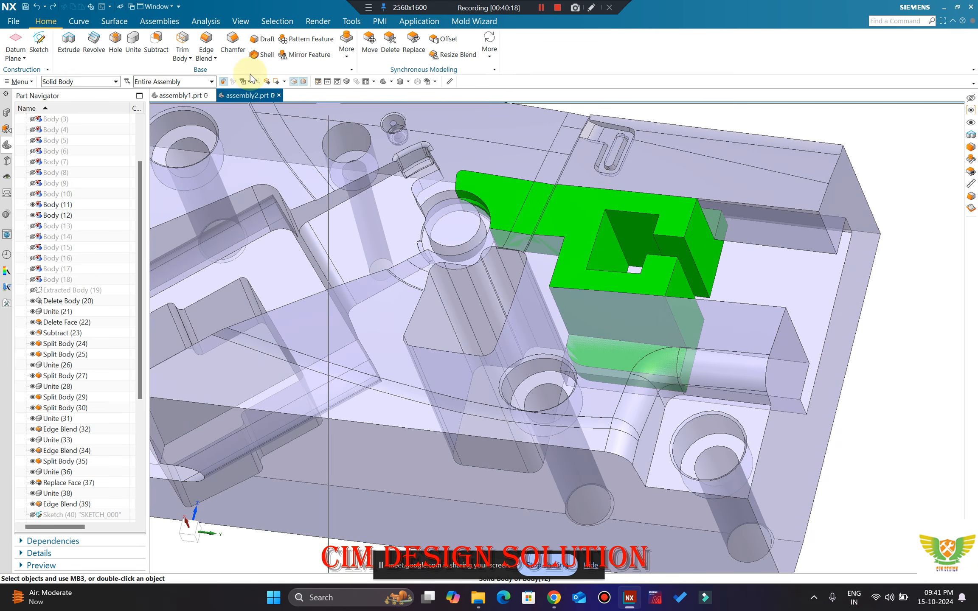
{"action": "left_click", "coordinate": [204, 21]}
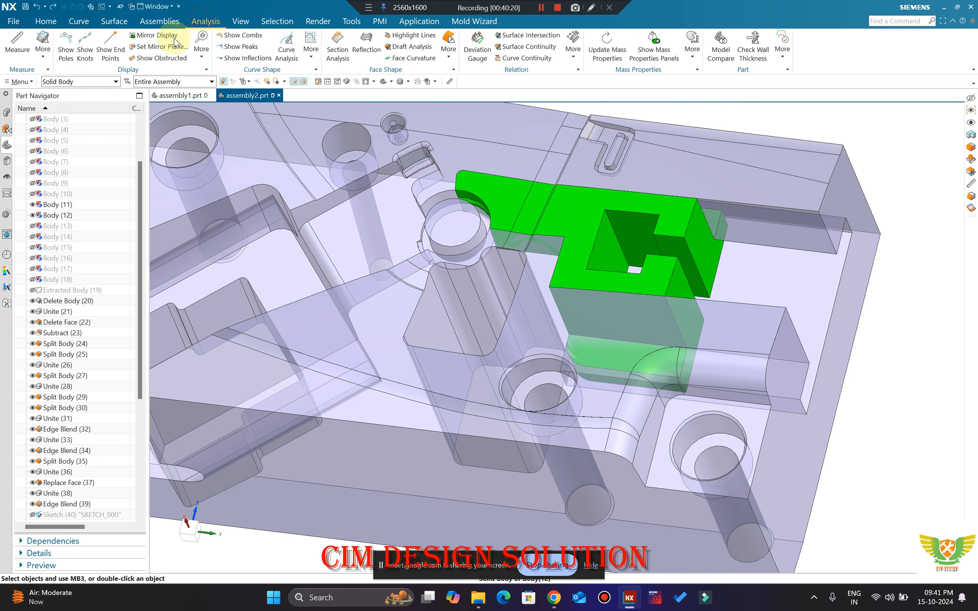
{"action": "left_click", "coordinate": [17, 42]}
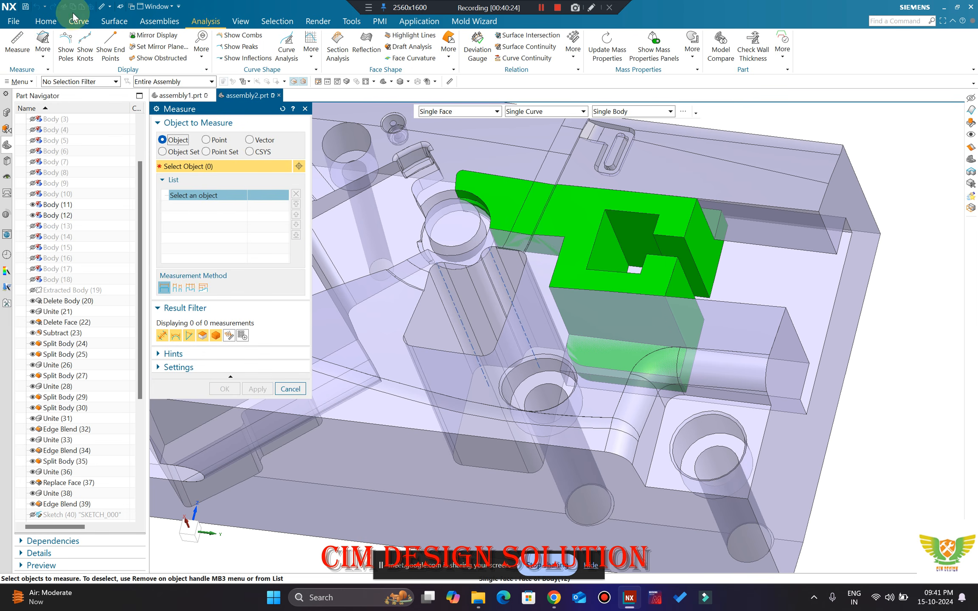
{"action": "key", "text": "Escape"}
{"action": "left_click", "coordinate": [39, 21]}
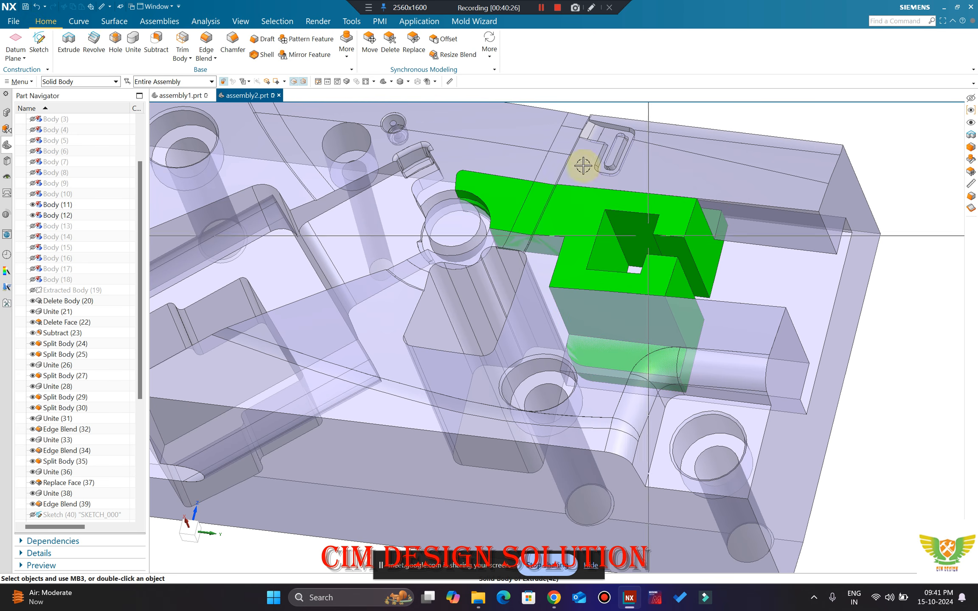
{"action": "left_click", "coordinate": [369, 8]}
{"action": "left_click", "coordinate": [379, 21]}
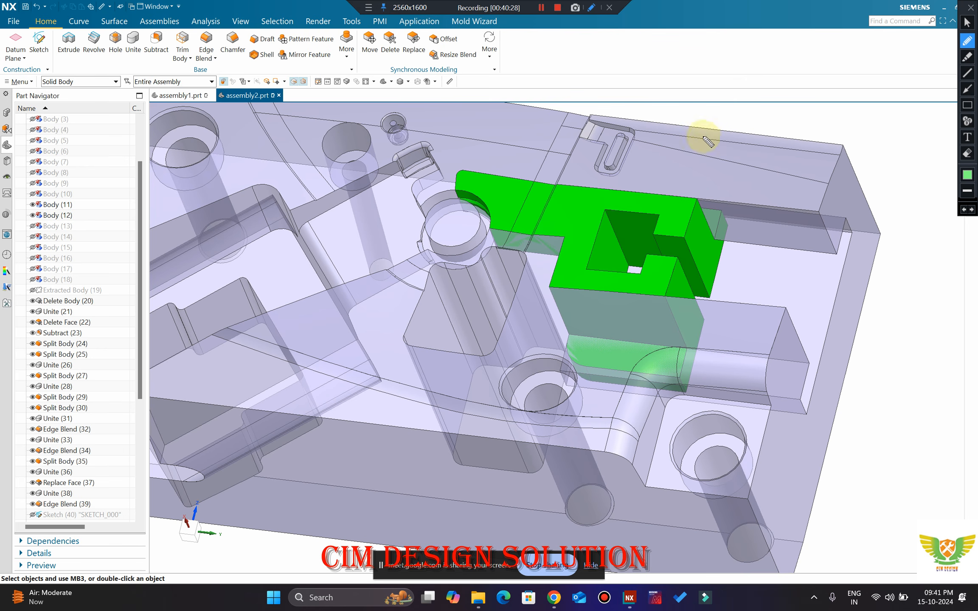
{"action": "key", "text": "Escape"}
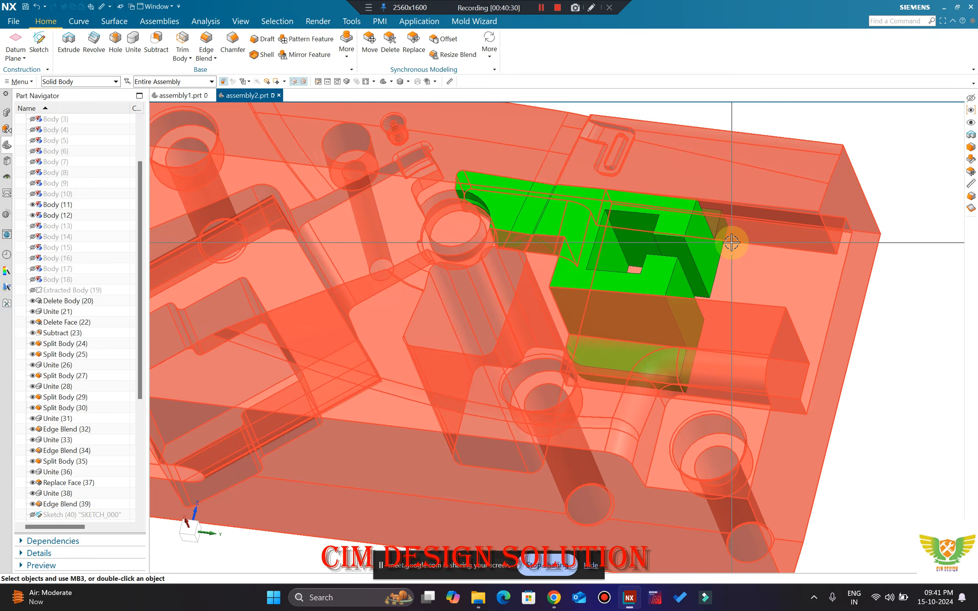
Step: Try moving the green block 15 mm along the Y axis, away from the round boss recess
{"action": "scroll", "coordinate": [684, 194], "scroll_direction": "down", "scroll_amount": 2}
{"action": "key", "text": "F8"}
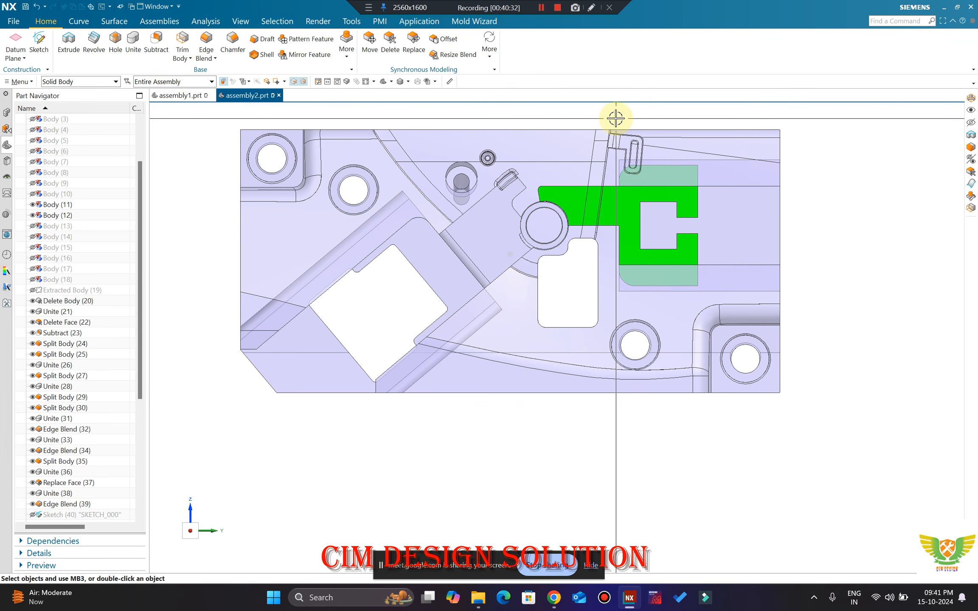
{"action": "key", "text": "ctrl+t"}
{"action": "scroll", "coordinate": [566, 196], "scroll_direction": "up", "scroll_amount": 2}
{"action": "left_click", "coordinate": [566, 195]}
{"action": "left_click", "coordinate": [212, 185]}
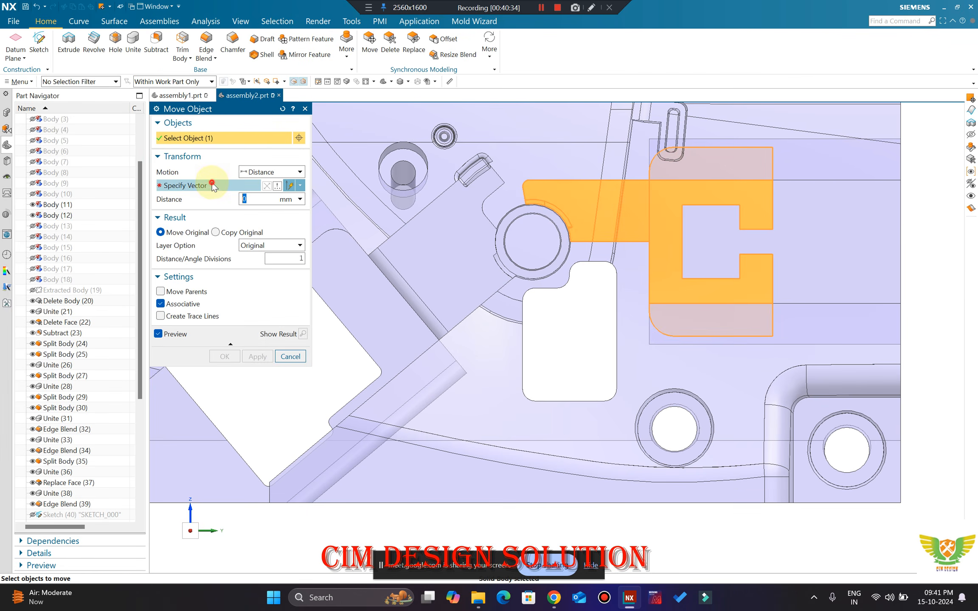
{"action": "left_click", "coordinate": [577, 338]}
{"action": "type", "text": "15"}
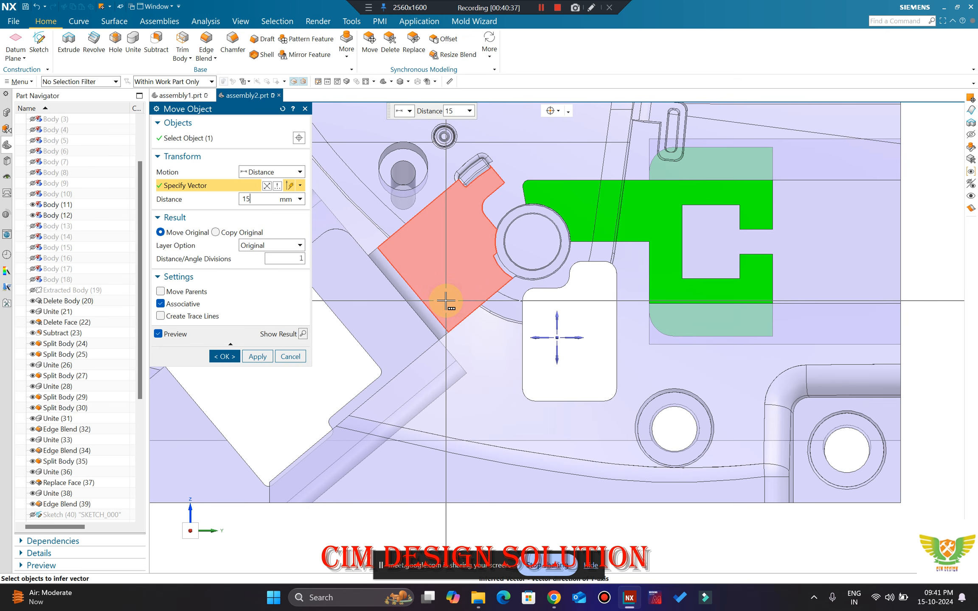
{"action": "key", "text": "Return"}
{"action": "middle_click", "coordinate": [633, 291]}
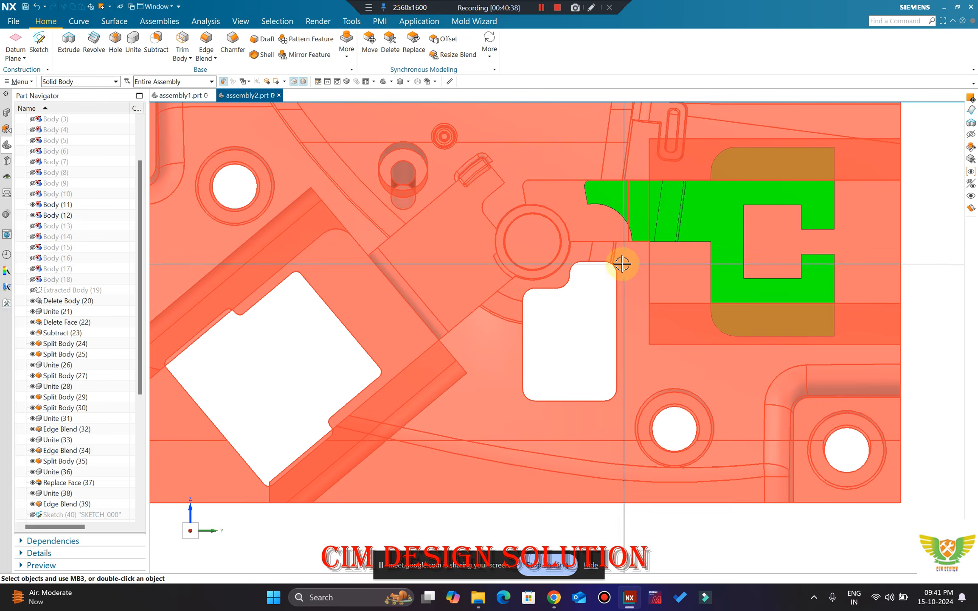
Step: Examine the green block's sliding travel in the guide pocket and its arm's position relative to the round boss recess
{"action": "mouse_move", "coordinate": [623, 264]}
{"action": "middle_mouse_down"}
{"action": "mouse_move", "coordinate": [625, 225]}
{"action": "mouse_move", "coordinate": [637, 247]}
{"action": "mouse_move", "coordinate": [618, 262]}
{"action": "middle_mouse_up"}
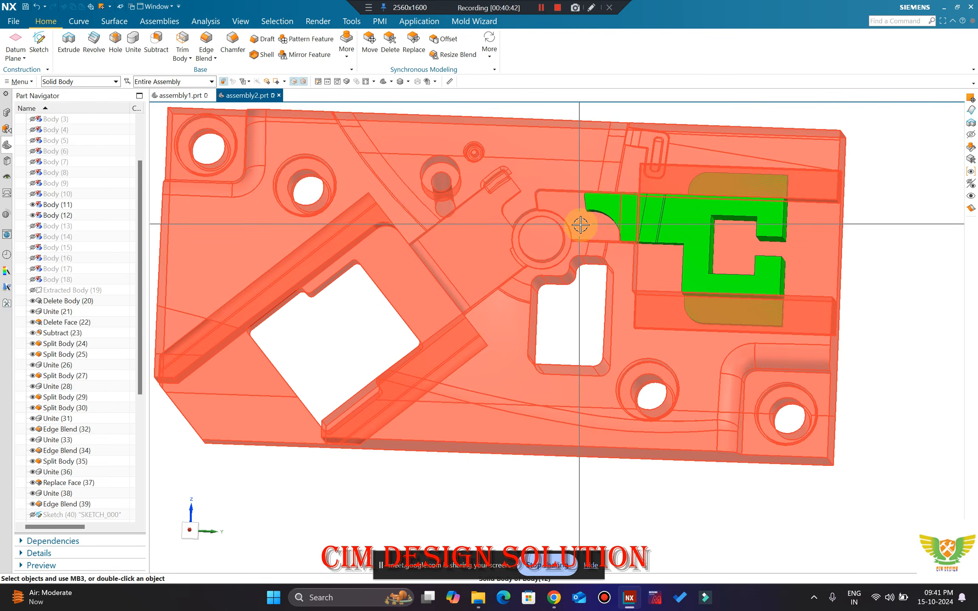
{"action": "middle_click_drag", "start_coordinate": [579, 218], "coordinate": [652, 270]}
{"action": "scroll", "coordinate": [649, 229], "scroll_direction": "up", "scroll_amount": 3}
{"action": "scroll", "coordinate": [636, 241], "scroll_direction": "down", "scroll_amount": 3}
{"action": "scroll", "coordinate": [658, 270], "scroll_direction": "up", "scroll_amount": 3}
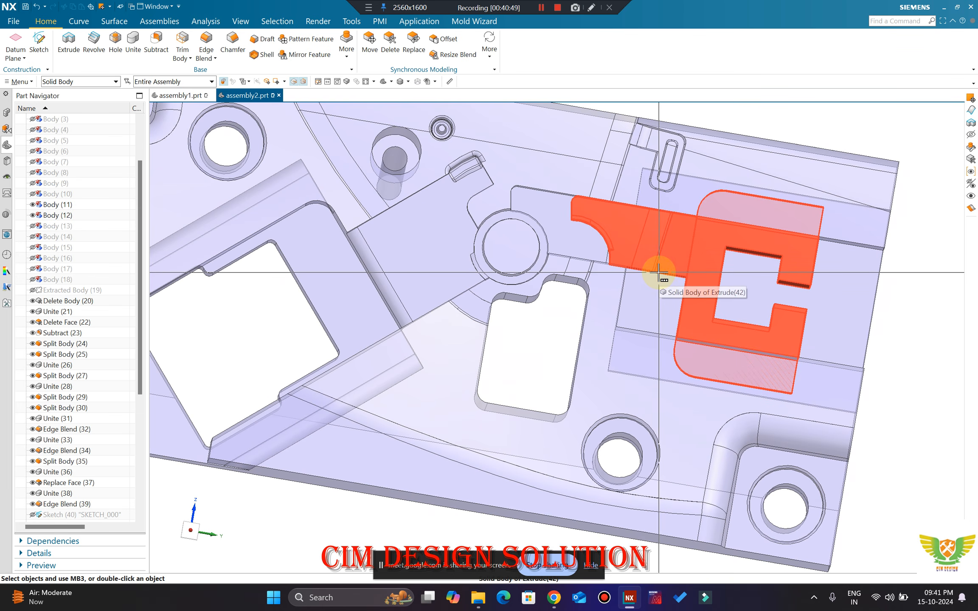
{"action": "middle_click_drag", "start_coordinate": [684, 294], "coordinate": [716, 148]}
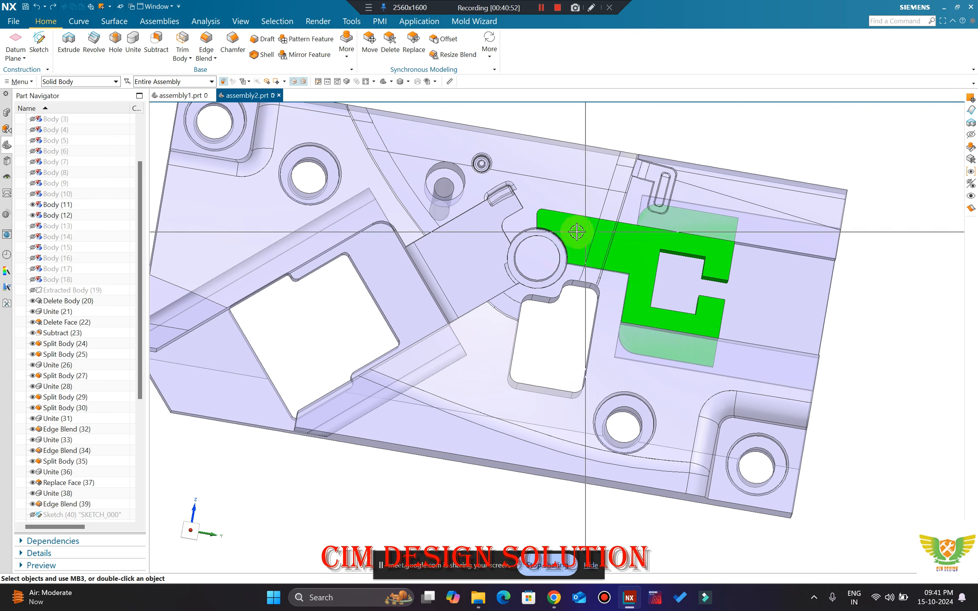
Step: Try moving the green block 5 mm along the Y axis
{"action": "scroll", "coordinate": [577, 232], "scroll_direction": "up", "scroll_amount": 3}
{"action": "left_click", "coordinate": [563, 228]}
{"action": "key", "text": "ctrl+t"}
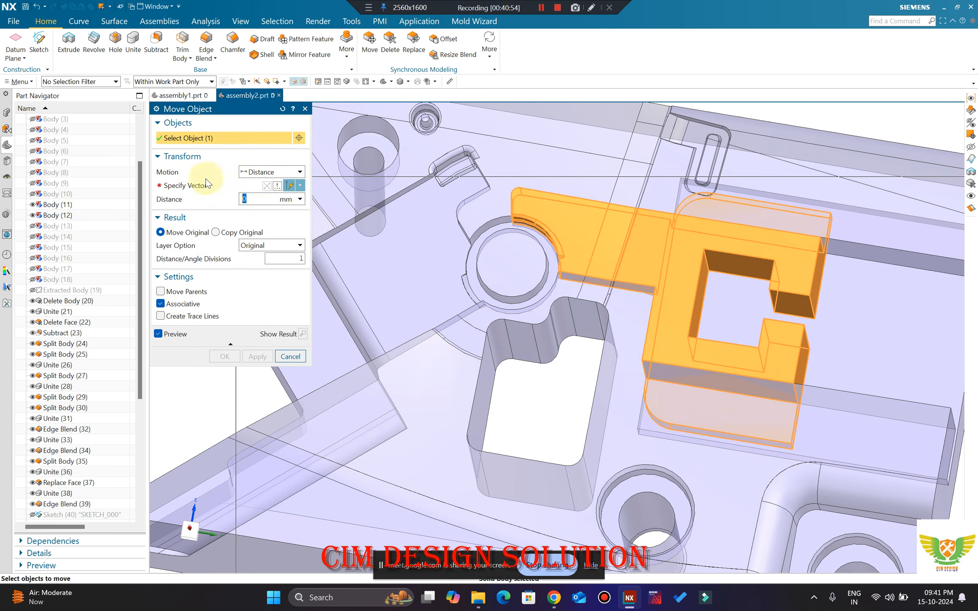
{"action": "middle_click", "coordinate": [386, 259]}
{"action": "mouse_move", "coordinate": [572, 257]}
{"action": "middle_mouse_down"}
{"action": "mouse_move", "coordinate": [579, 264]}
{"action": "mouse_move", "coordinate": [570, 263]}
{"action": "mouse_move", "coordinate": [584, 251]}
{"action": "mouse_move", "coordinate": [571, 247]}
{"action": "mouse_move", "coordinate": [568, 265]}
{"action": "mouse_move", "coordinate": [573, 252]}
{"action": "middle_mouse_up"}
Step: Show the hidden blue part and hide the base block, leaving the blue part and green block in a straight bottom view
{"action": "key", "text": "ctrl+shift+k"}
{"action": "scroll", "coordinate": [578, 260], "scroll_direction": "down", "scroll_amount": 1}
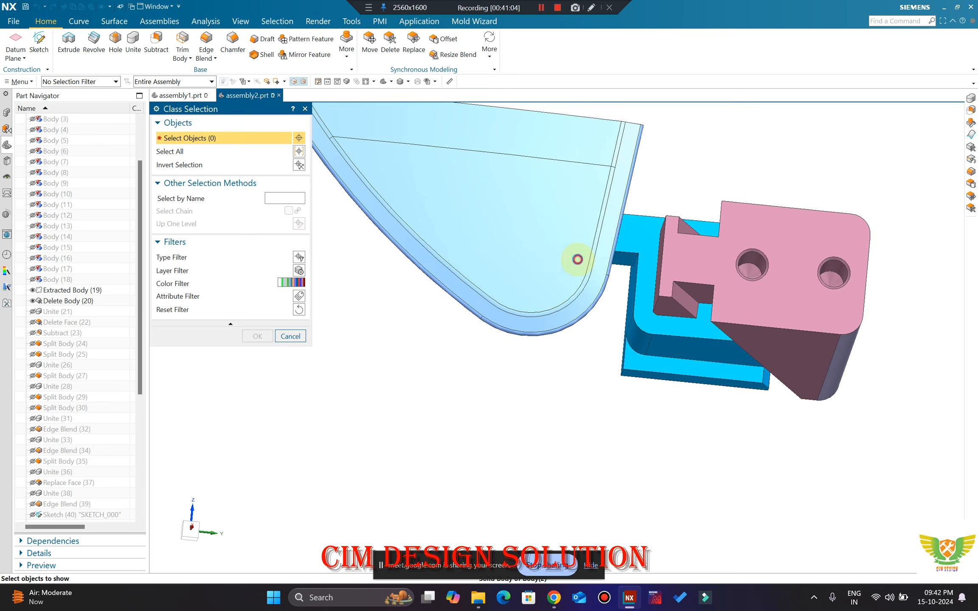
{"action": "left_click", "coordinate": [578, 260]}
{"action": "middle_click", "coordinate": [575, 280]}
{"action": "left_click", "coordinate": [602, 387]}
{"action": "key", "text": "ctrl+b"}
{"action": "middle_click_drag", "start_coordinate": [614, 427], "coordinate": [618, 240]}
{"action": "left_click", "coordinate": [611, 422]}
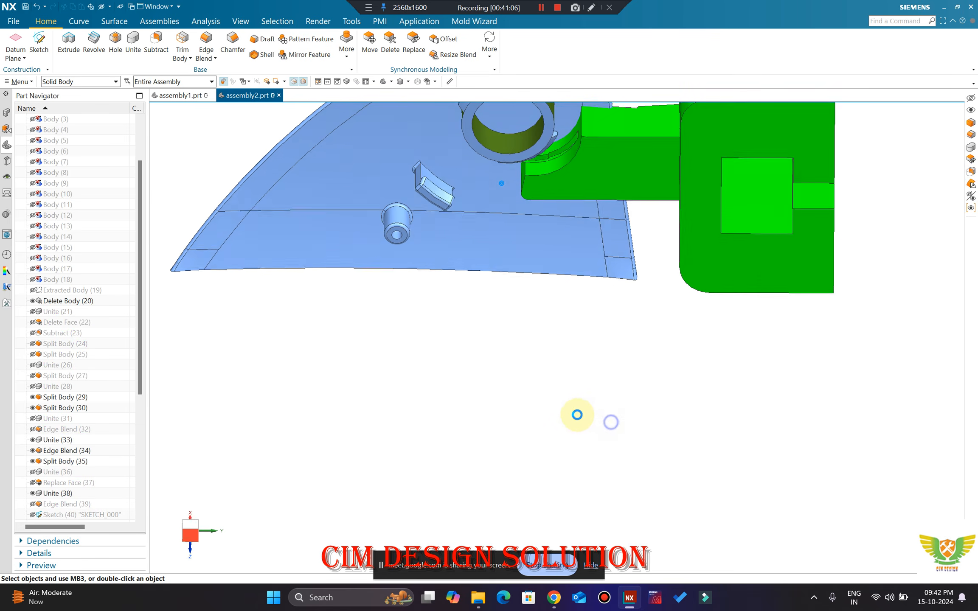
{"action": "key", "text": "F8"}
{"action": "scroll", "coordinate": [466, 330], "scroll_direction": "up", "scroll_amount": 2}
Step: Edit the green block's Move Object feature to a longer distance, pulling its arm farther from the blue part's round boss
{"action": "scroll", "coordinate": [80, 475], "scroll_direction": "down", "scroll_amount": 6}
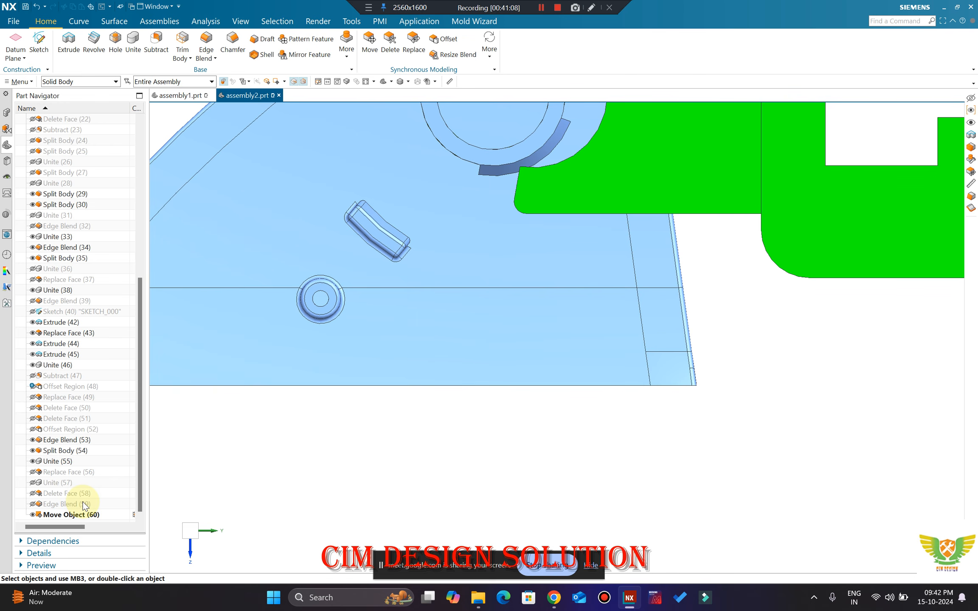
{"action": "left_click", "coordinate": [81, 514]}
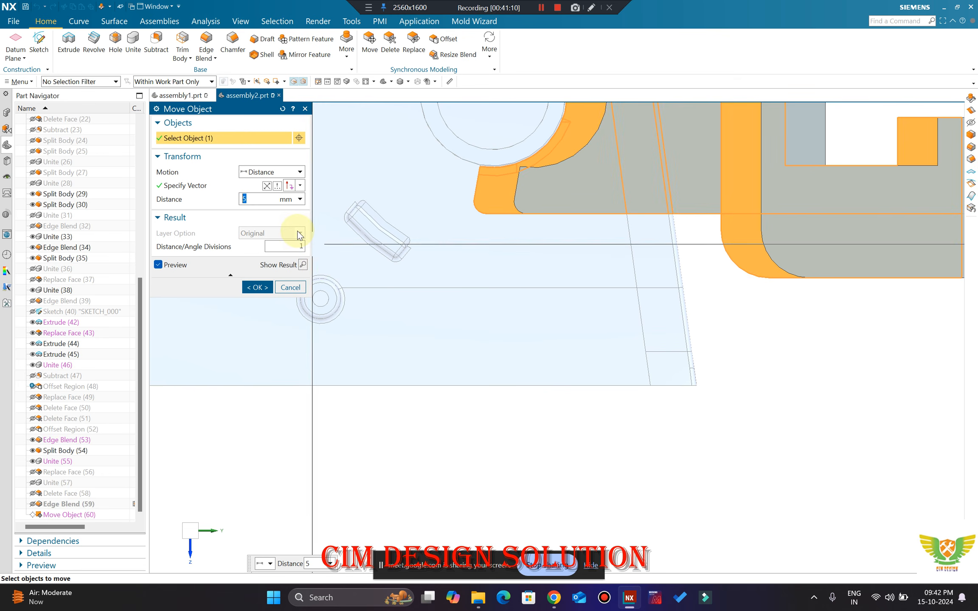
{"action": "key", "text": "Return"}
{"action": "middle_click", "coordinate": [354, 257]}
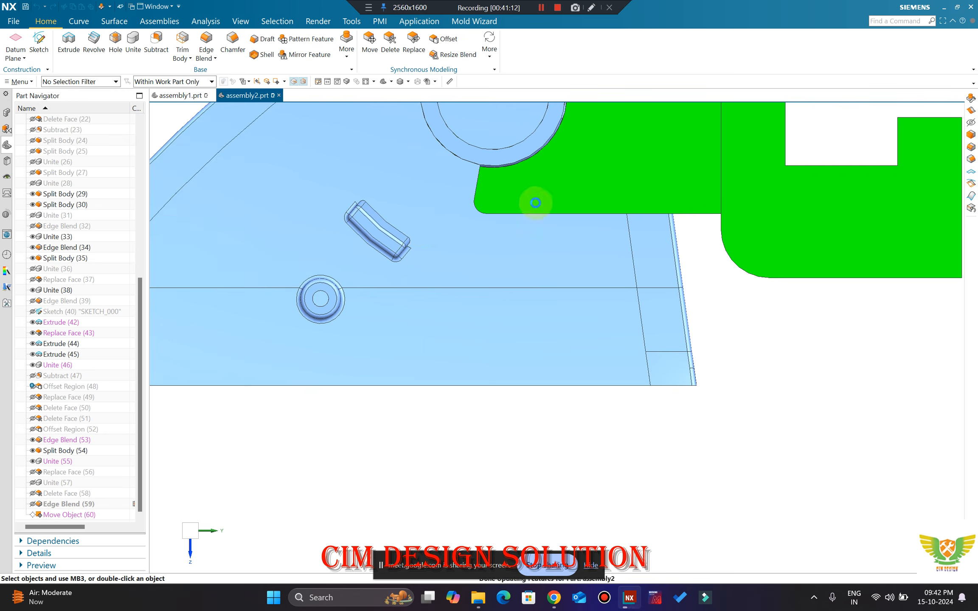
{"action": "scroll", "coordinate": [551, 202], "scroll_direction": "down", "scroll_amount": 3}
{"action": "scroll", "coordinate": [585, 199], "scroll_direction": "up", "scroll_amount": 3}
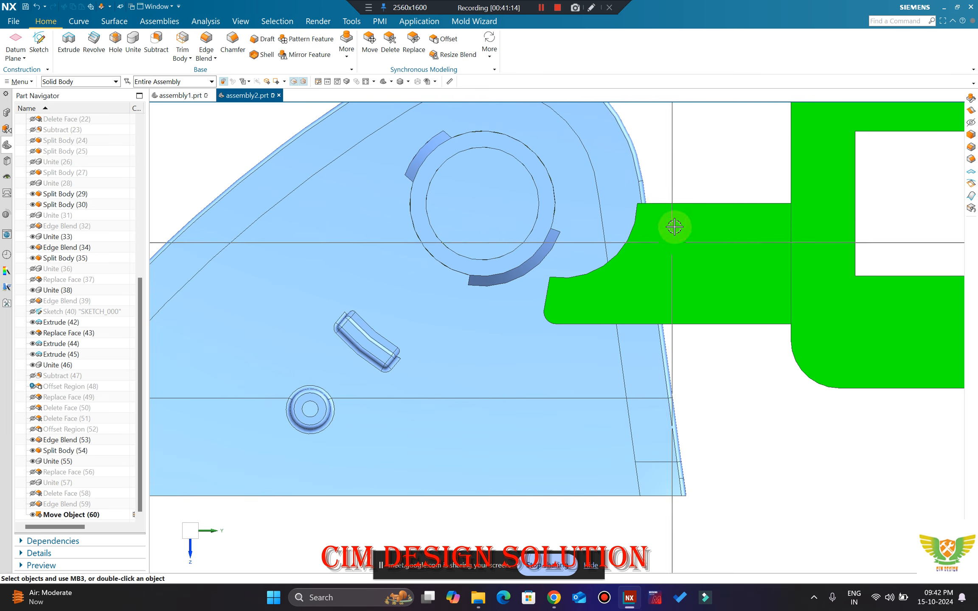
{"action": "scroll", "coordinate": [548, 217], "scroll_direction": "down", "scroll_amount": 2}
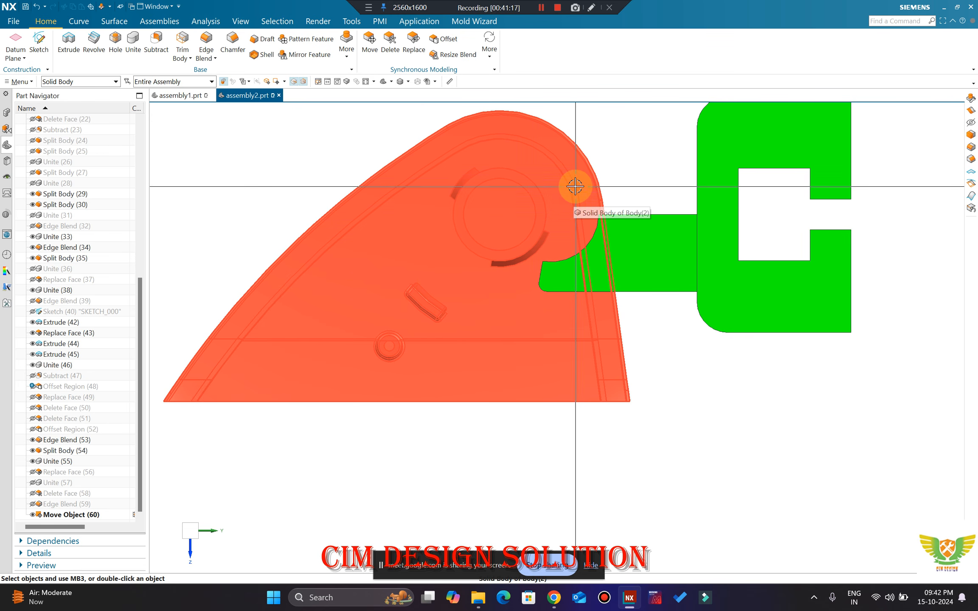
{"action": "middle_click_drag", "start_coordinate": [571, 186], "coordinate": [576, 246]}
{"action": "scroll", "coordinate": [630, 217], "scroll_direction": "up", "scroll_amount": 4}
{"action": "scroll", "coordinate": [657, 264], "scroll_direction": "down", "scroll_amount": 2}
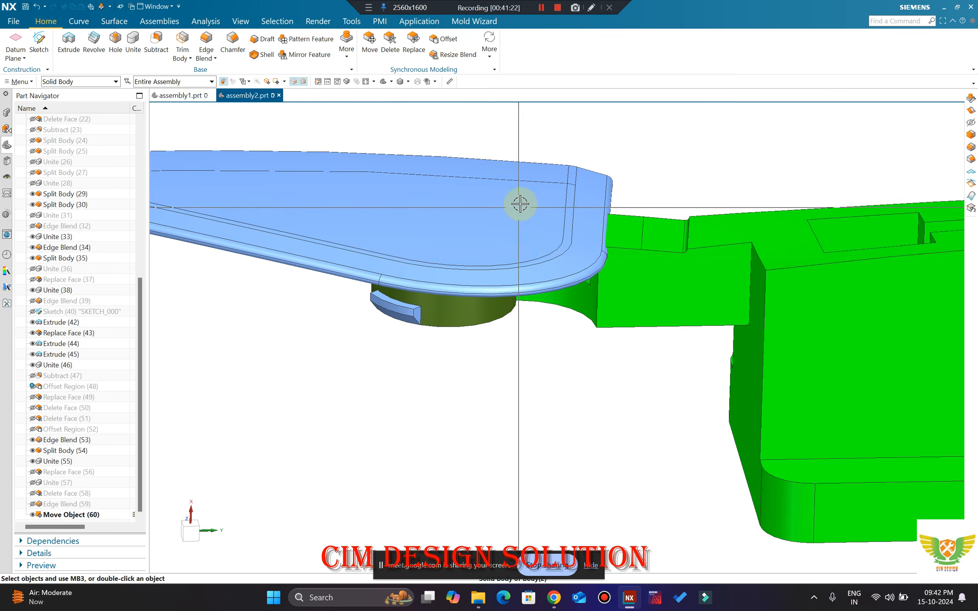
Step: Undo the green block's move and bring the base block back into view
{"action": "left_click", "coordinate": [535, 208]}
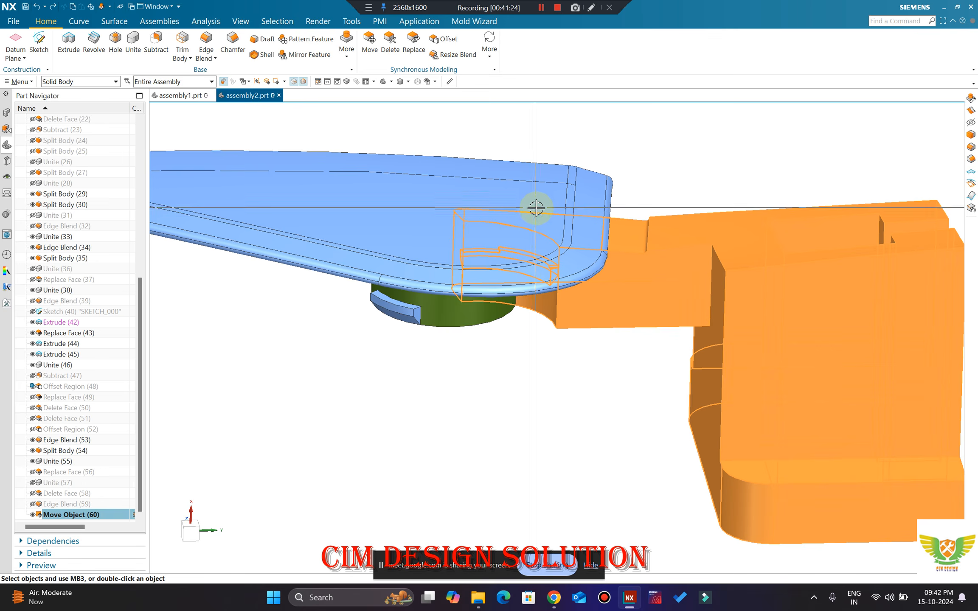
{"action": "middle_click_drag", "start_coordinate": [535, 208], "coordinate": [371, 162]}
{"action": "left_click", "coordinate": [205, 21]}
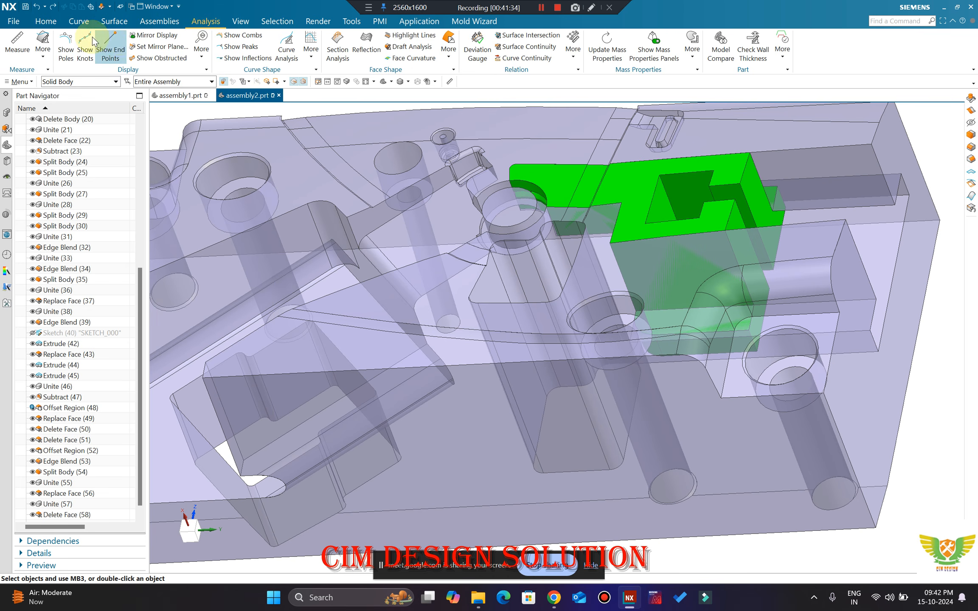
Step: Apply an 18° edge draft to the green block's pocket side wall and the outer end faces beside its slot opening
{"action": "left_click", "coordinate": [45, 21]}
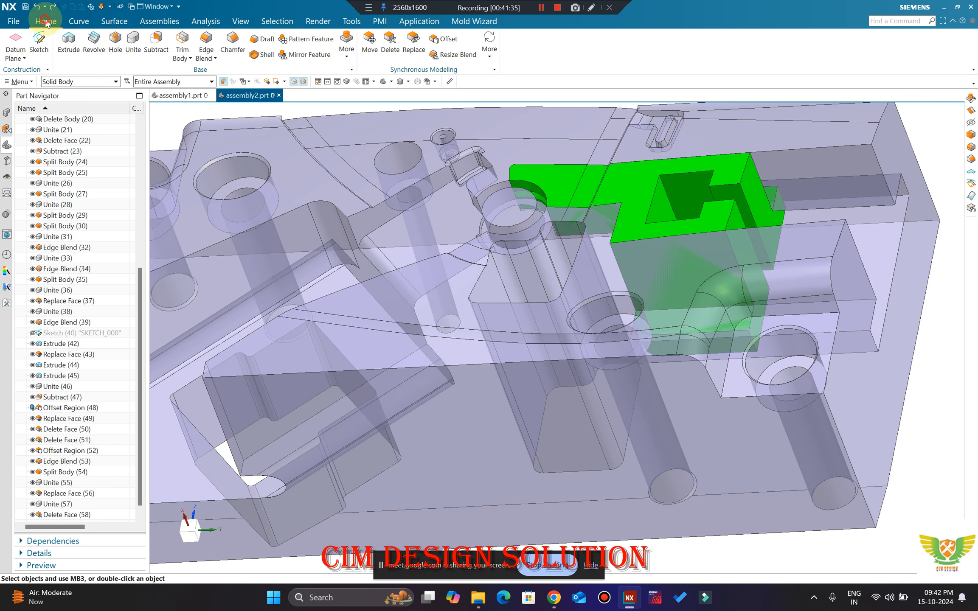
{"action": "left_click", "coordinate": [260, 41]}
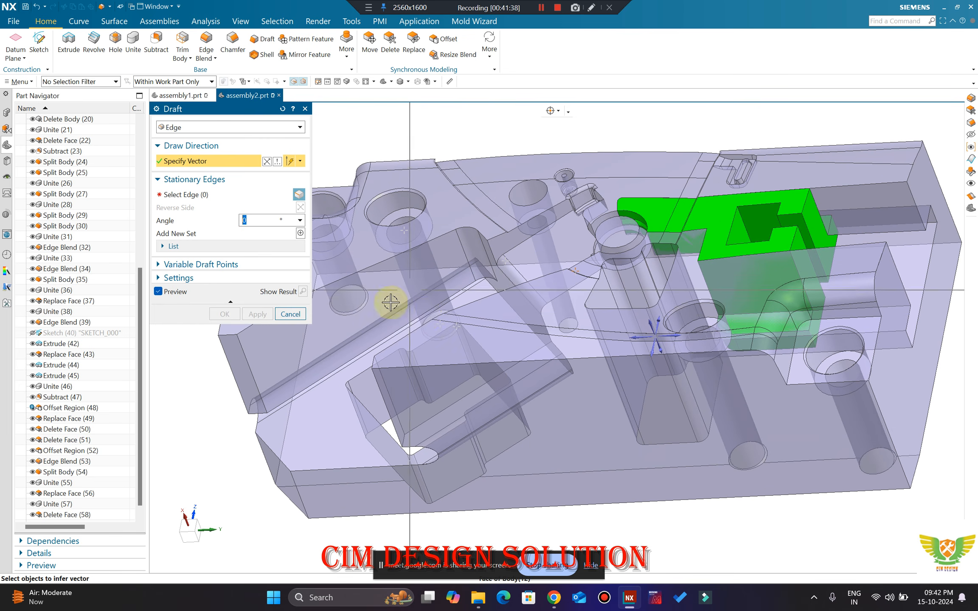
{"action": "left_click", "coordinate": [655, 325]}
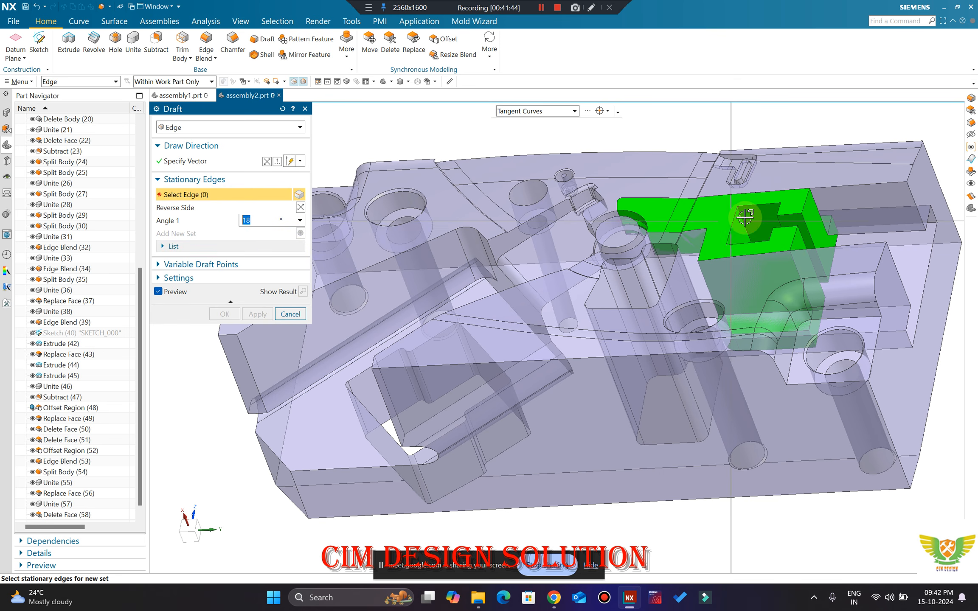
{"action": "scroll", "coordinate": [721, 225], "scroll_direction": "up", "scroll_amount": 4}
{"action": "left_click", "coordinate": [711, 230]}
{"action": "middle_click_drag", "start_coordinate": [705, 225], "coordinate": [802, 263]}
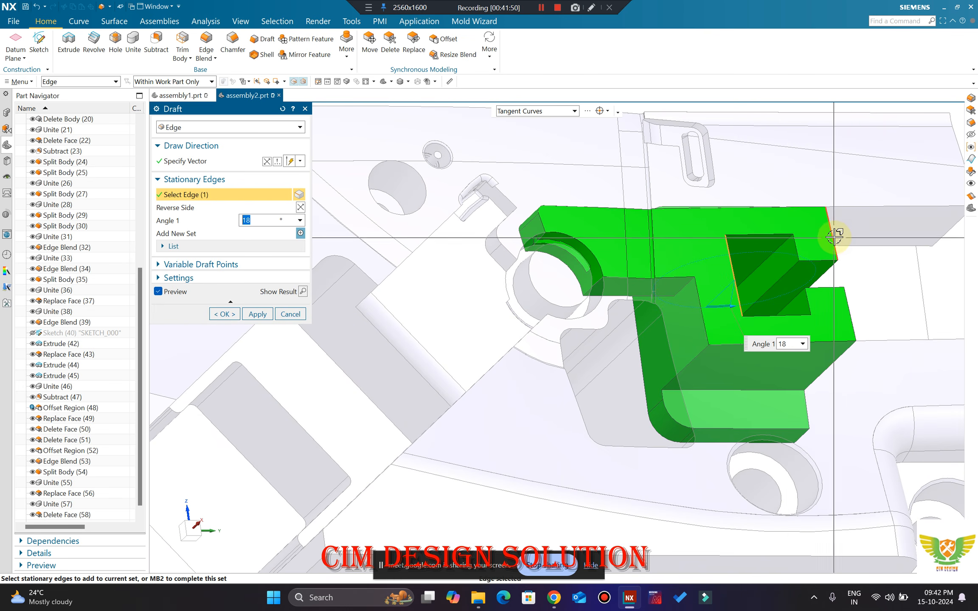
{"action": "left_click", "coordinate": [848, 308]}
{"action": "left_click", "coordinate": [847, 308]}
{"action": "middle_click_drag", "start_coordinate": [762, 273], "coordinate": [685, 288]}
{"action": "left_click", "coordinate": [258, 315]}
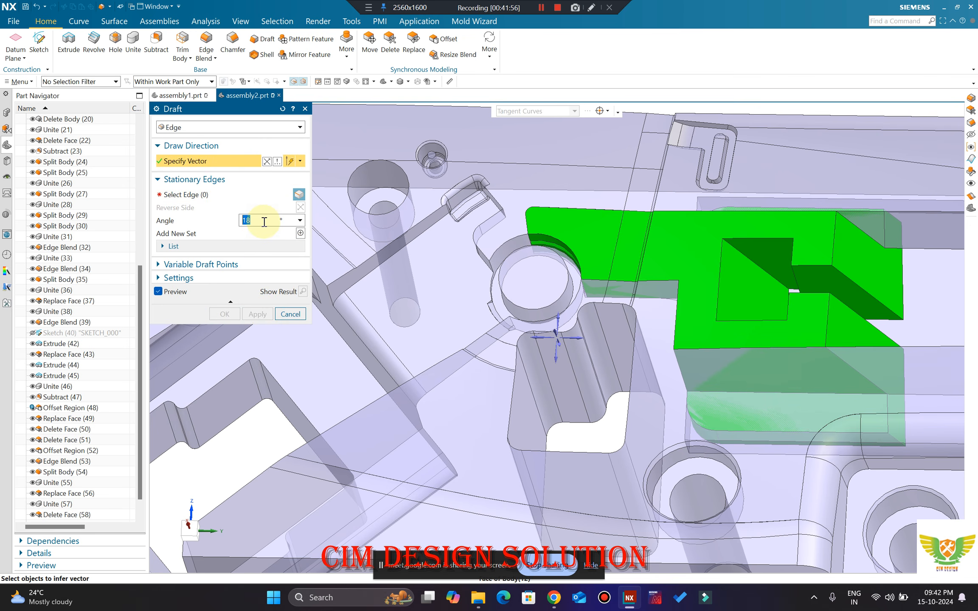
Step: Draft the opposite inner walls of the green block's T-slot pocket by 18°, reversing the X-axis draw direction
{"action": "left_click", "coordinate": [199, 192]}
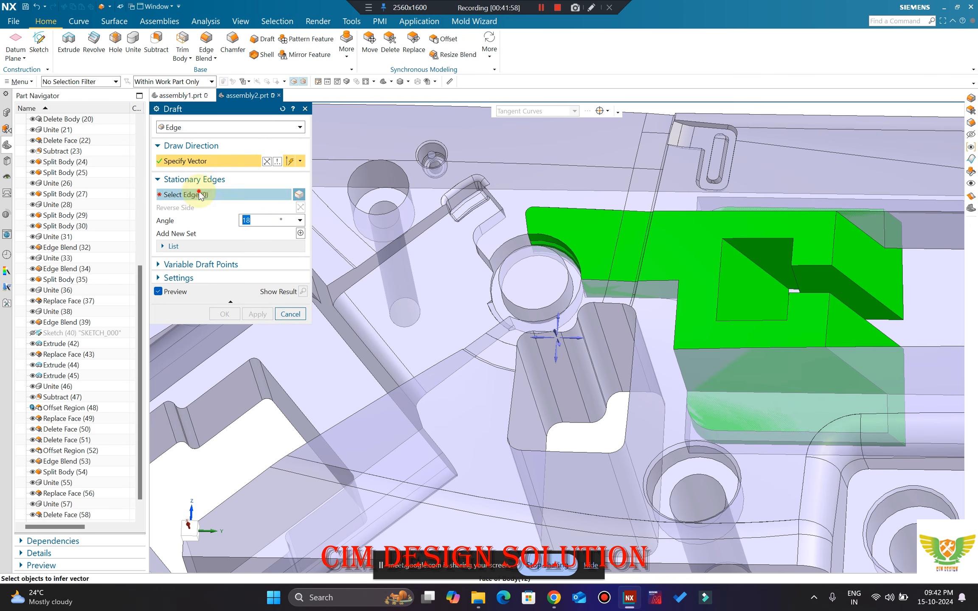
{"action": "left_click", "coordinate": [791, 251]}
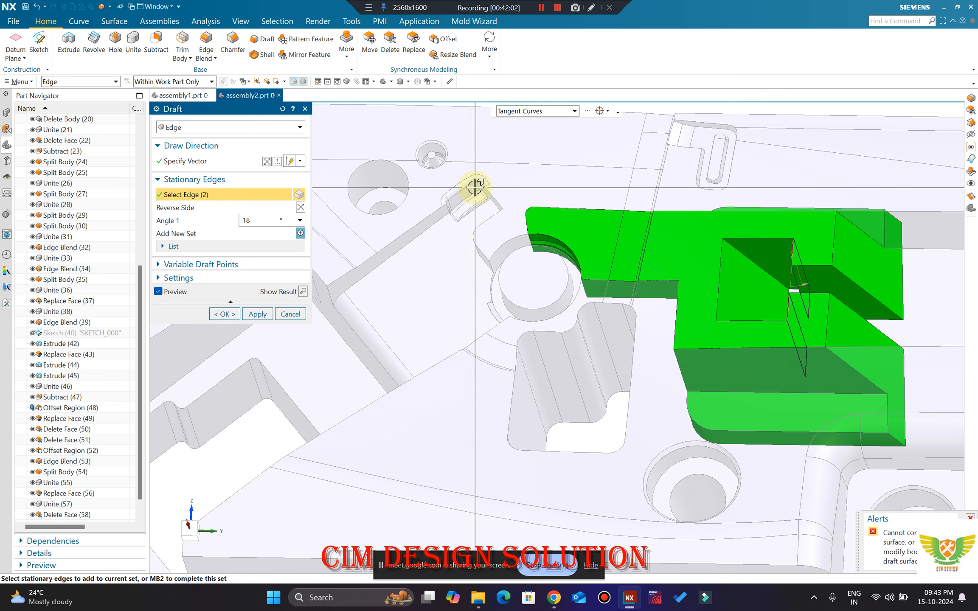
{"action": "mouse_move", "coordinate": [662, 232]}
{"action": "middle_mouse_down"}
{"action": "mouse_move", "coordinate": [693, 233]}
{"action": "mouse_move", "coordinate": [674, 234]}
{"action": "middle_mouse_up"}
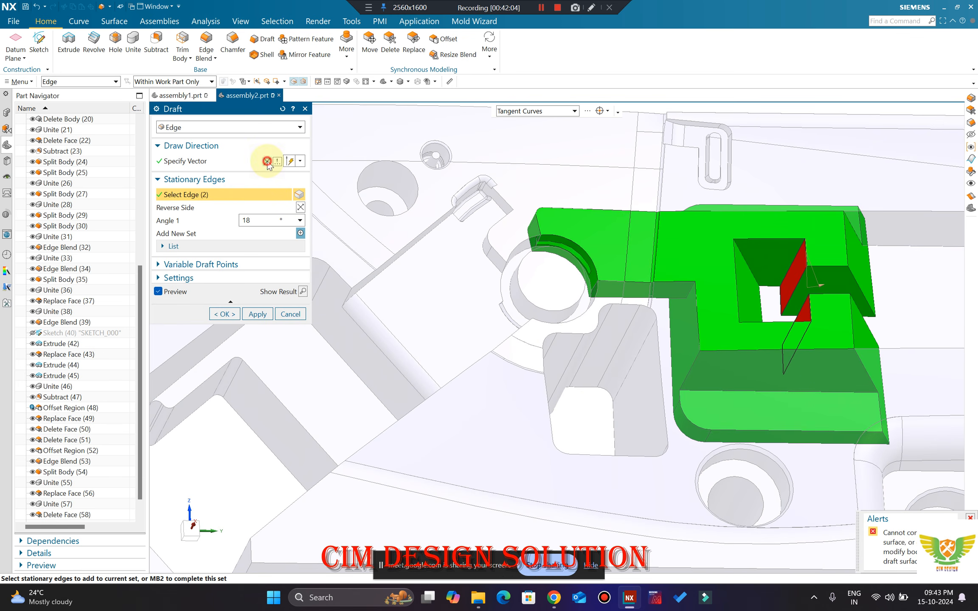
{"action": "left_click", "coordinate": [186, 161]}
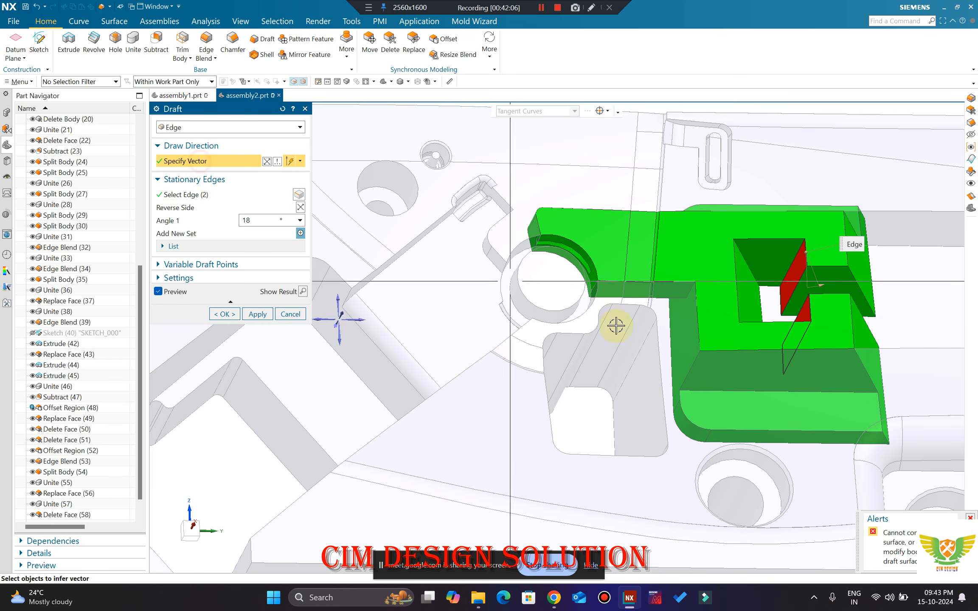
{"action": "left_click", "coordinate": [340, 310]}
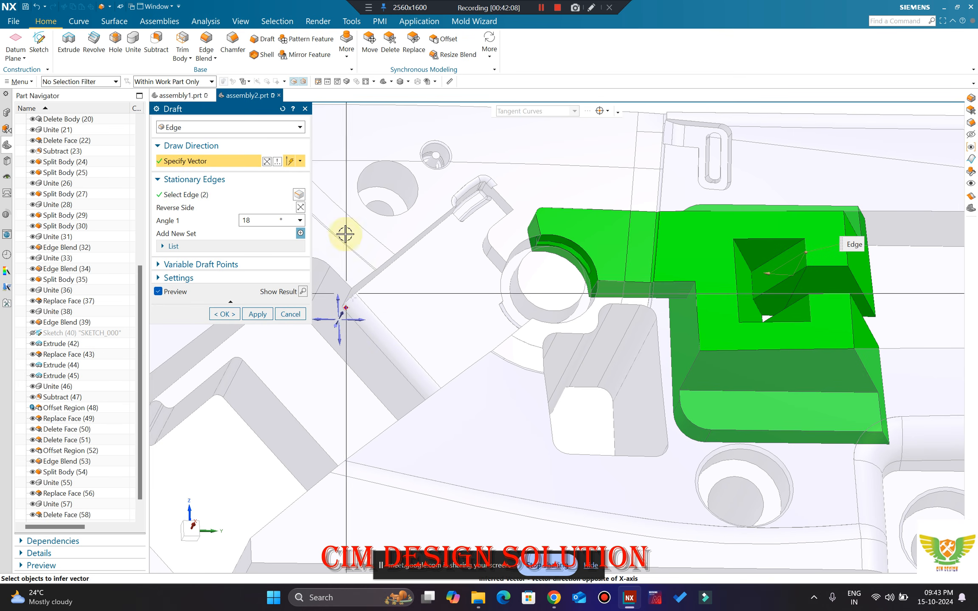
{"action": "left_click", "coordinate": [267, 161]}
{"action": "middle_click", "coordinate": [536, 257]}
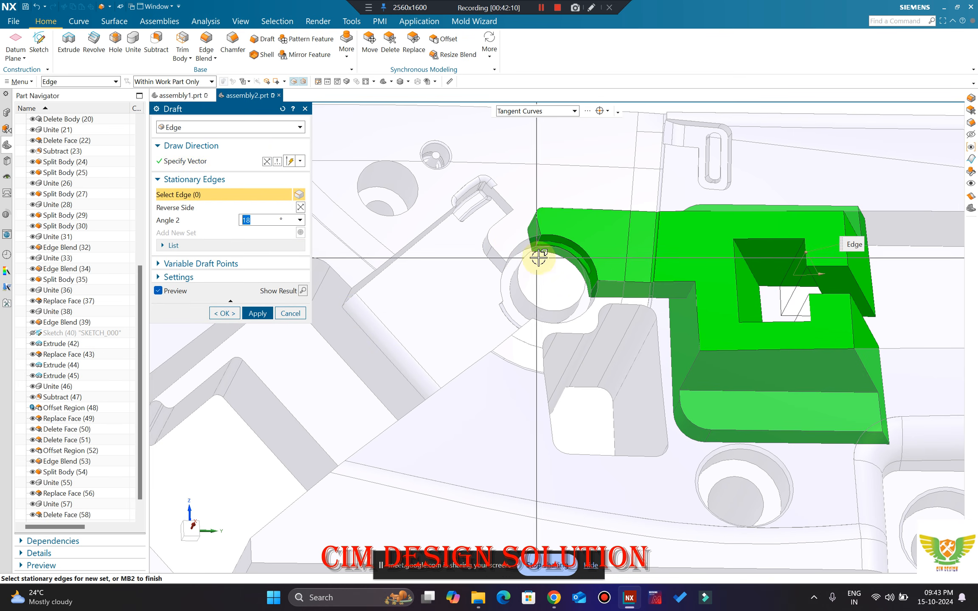
{"action": "middle_click", "coordinate": [541, 258]}
{"action": "middle_click", "coordinate": [654, 272]}
Step: In a straight-on view, write L = 25, M = 15, 18° and the formula L = M/sinθ + 2C/sin2θ freehand above the model
{"action": "scroll", "coordinate": [637, 273], "scroll_direction": "down", "scroll_amount": 6}
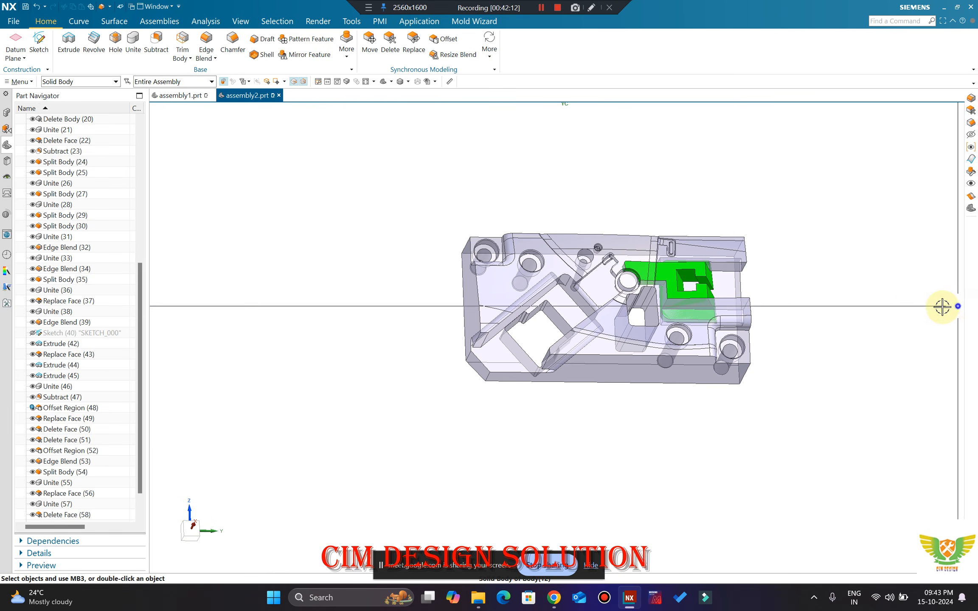
{"action": "key", "text": "F8"}
{"action": "scroll", "coordinate": [690, 287], "scroll_direction": "up", "scroll_amount": 2}
{"action": "scroll", "coordinate": [691, 287], "scroll_direction": "up", "scroll_amount": 3}
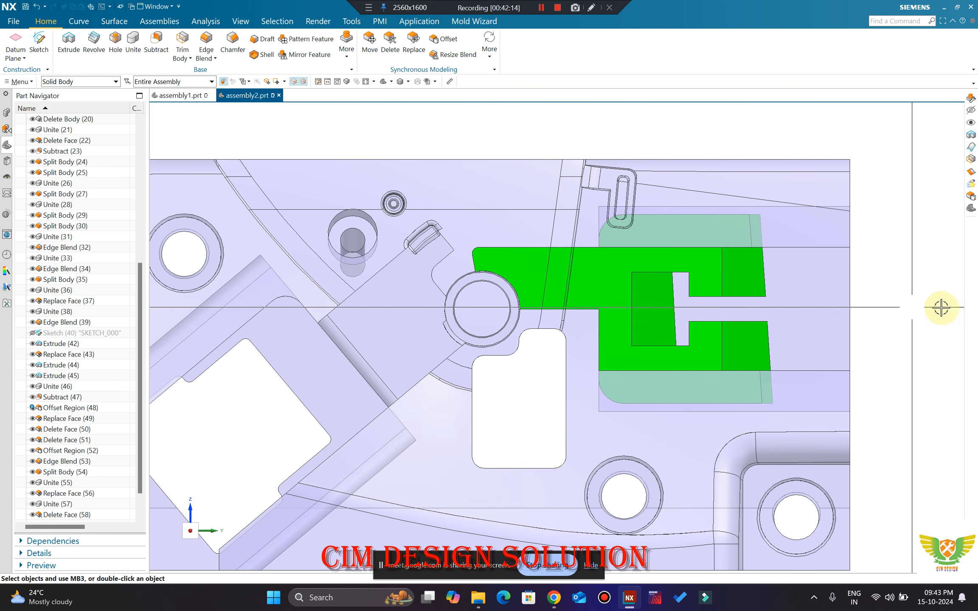
{"action": "middle_click_drag", "start_coordinate": [709, 279], "coordinate": [801, 178]}
{"action": "key", "text": "F8"}
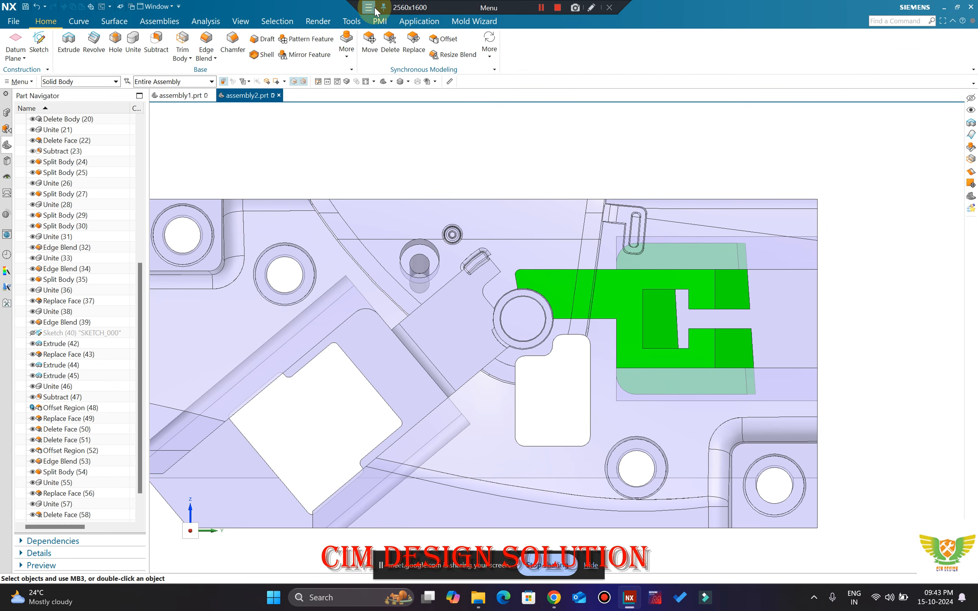
{"action": "left_click", "coordinate": [369, 7]}
{"action": "left_click", "coordinate": [398, 25]}
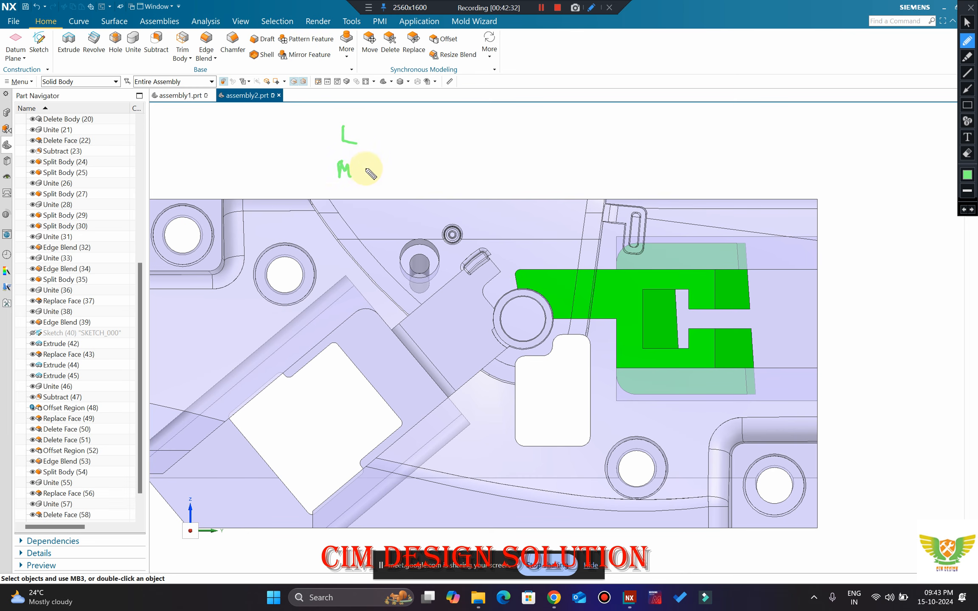
{"action": "left_click_drag", "start_coordinate": [365, 172], "coordinate": [381, 170]}
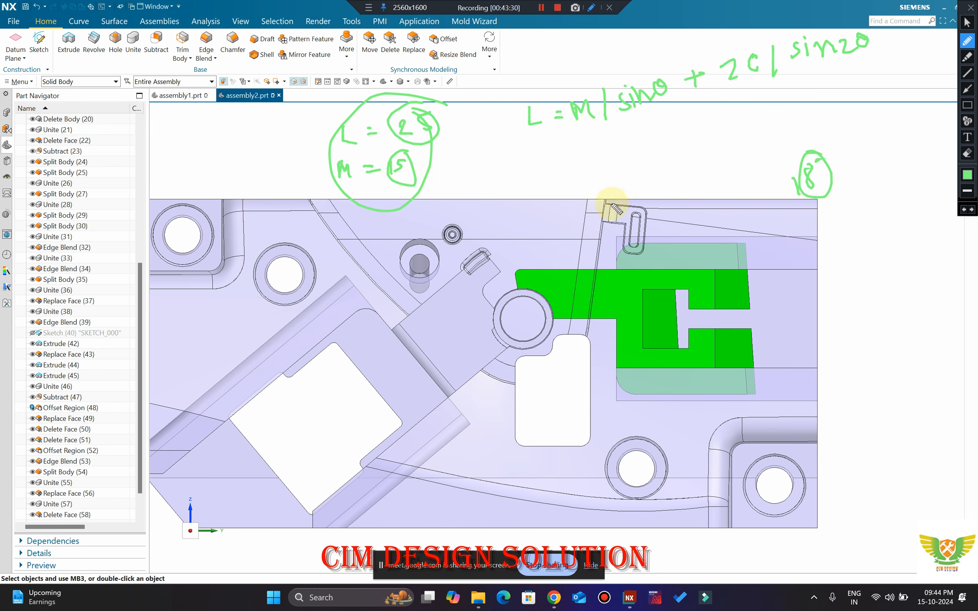
Step: Write the substituted formula 15/sin18 + 2×0.2/sin2×18 beneath the L equation
{"action": "left_click_drag", "start_coordinate": [566, 156], "coordinate": [573, 154]}
{"action": "mouse_move", "coordinate": [565, 161]}
{"action": "left_mouse_down"}
{"action": "mouse_move", "coordinate": [597, 152]}
{"action": "mouse_move", "coordinate": [608, 137]}
{"action": "mouse_move", "coordinate": [639, 145]}
{"action": "mouse_move", "coordinate": [650, 124]}
{"action": "mouse_move", "coordinate": [704, 121]}
{"action": "left_mouse_up"}
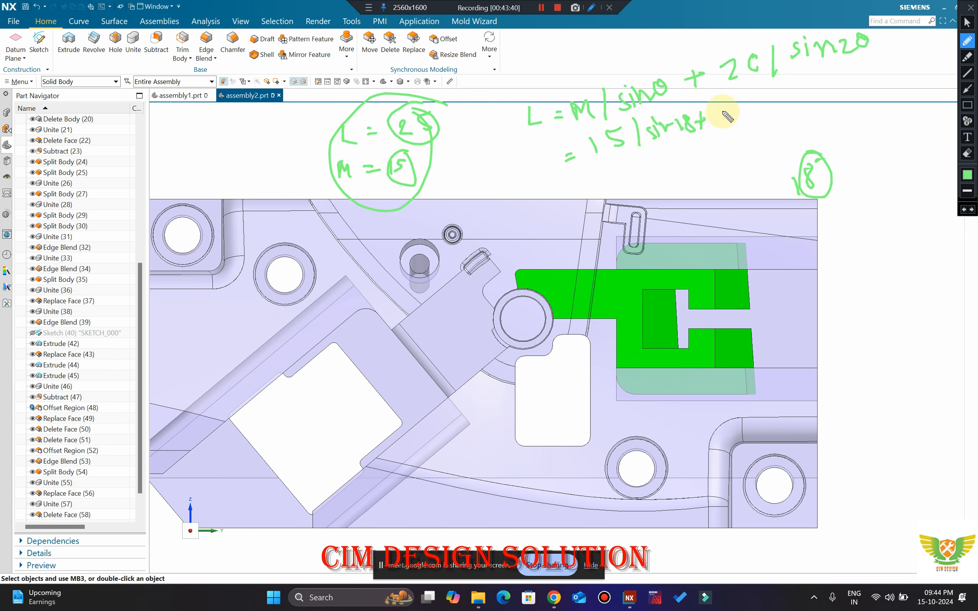
{"action": "mouse_move", "coordinate": [727, 117]}
{"action": "left_mouse_down"}
{"action": "mouse_move", "coordinate": [810, 81]}
{"action": "mouse_move", "coordinate": [816, 104]}
{"action": "mouse_move", "coordinate": [858, 74]}
{"action": "mouse_move", "coordinate": [907, 64]}
{"action": "left_mouse_up"}
{"action": "left_click", "coordinate": [838, 68]}
{"action": "mouse_move", "coordinate": [907, 51]}
{"action": "left_mouse_down"}
{"action": "mouse_move", "coordinate": [896, 64]}
{"action": "mouse_move", "coordinate": [925, 43]}
{"action": "left_mouse_up"}
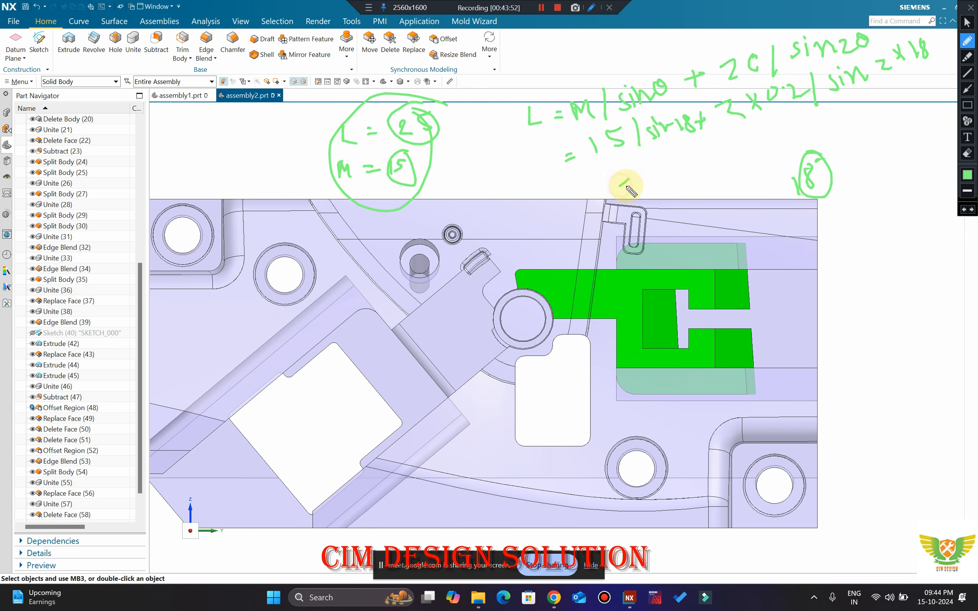
Step: Write the evaluated terms, with 0.40 as the second term, circle the rounded result, and clear the annotations
{"action": "left_click_drag", "start_coordinate": [619, 185], "coordinate": [627, 182]}
{"action": "left_click_drag", "start_coordinate": [624, 187], "coordinate": [646, 178]}
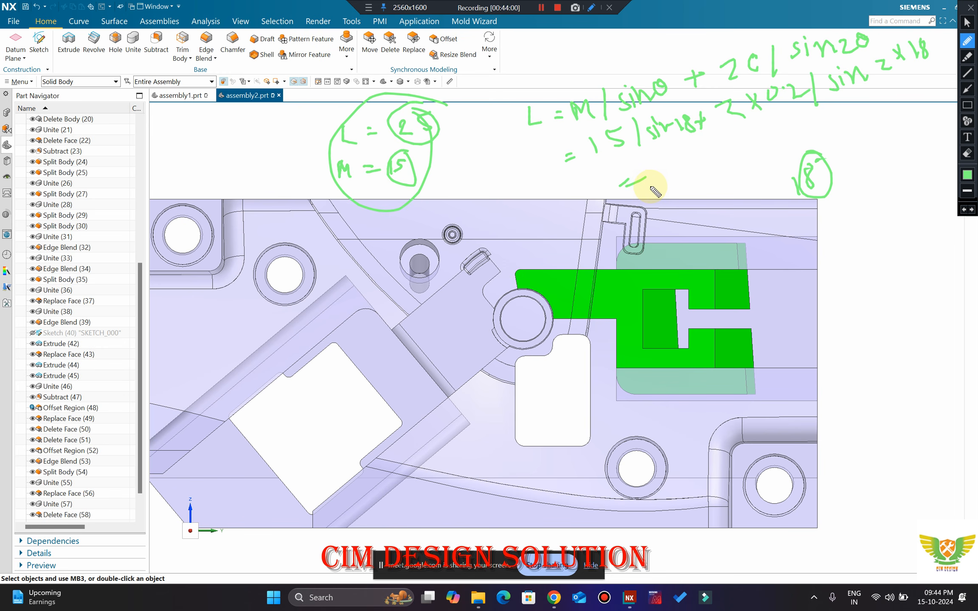
{"action": "mouse_move", "coordinate": [722, 151]}
{"action": "left_mouse_down"}
{"action": "mouse_move", "coordinate": [742, 142]}
{"action": "mouse_move", "coordinate": [737, 161]}
{"action": "left_mouse_up"}
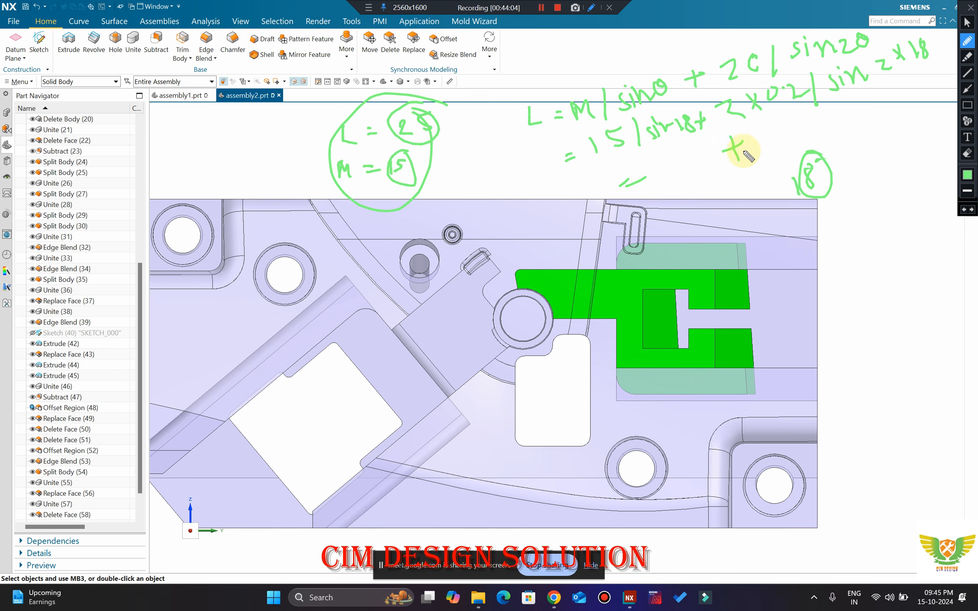
{"action": "left_click_drag", "start_coordinate": [756, 135], "coordinate": [752, 147]}
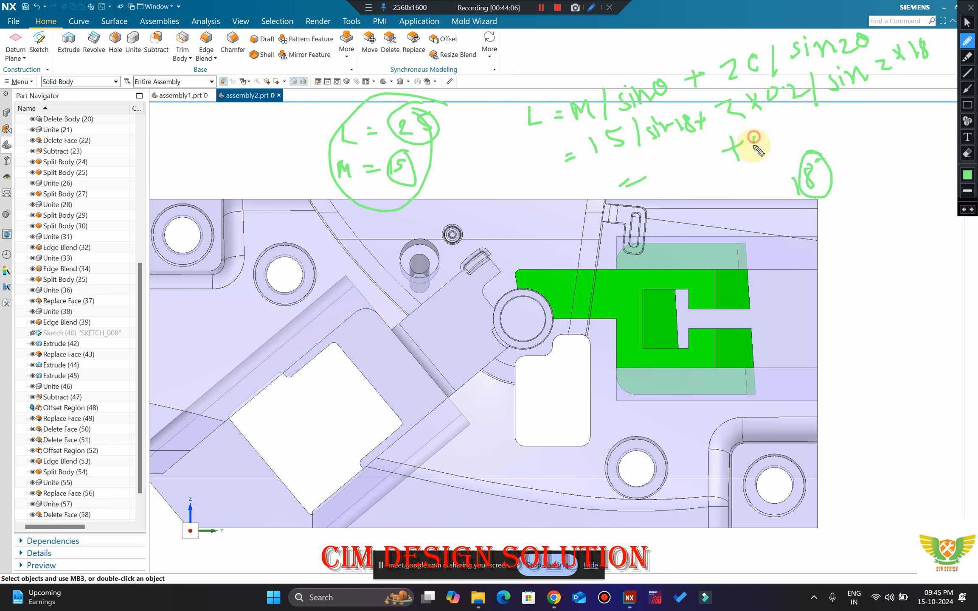
{"action": "left_click", "coordinate": [779, 137]}
{"action": "mouse_move", "coordinate": [798, 123]}
{"action": "left_mouse_down"}
{"action": "mouse_move", "coordinate": [822, 129]}
{"action": "mouse_move", "coordinate": [816, 115]}
{"action": "left_mouse_up"}
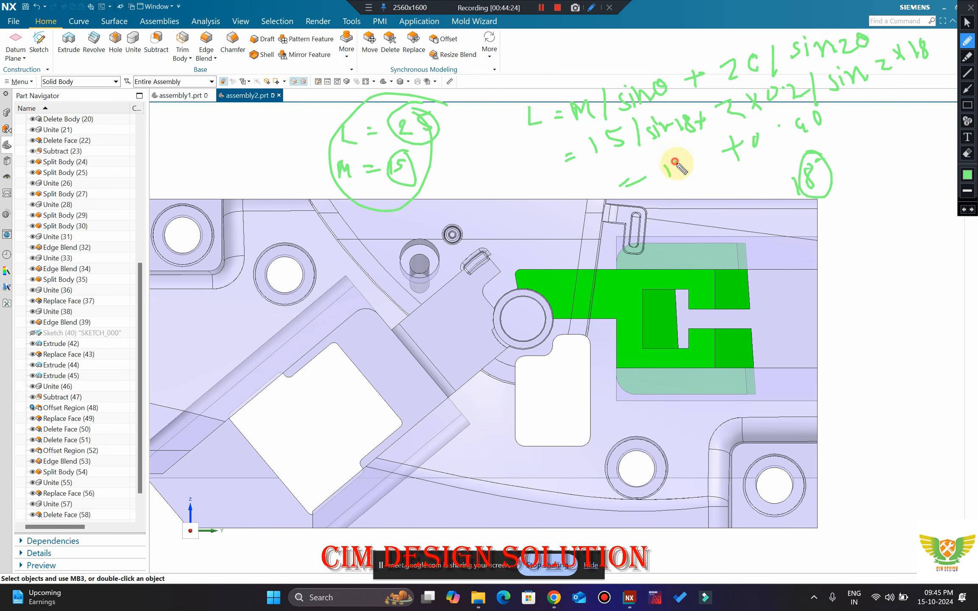
{"action": "mouse_move", "coordinate": [674, 162]}
{"action": "left_mouse_down"}
{"action": "mouse_move", "coordinate": [720, 149]}
{"action": "mouse_move", "coordinate": [718, 161]}
{"action": "mouse_move", "coordinate": [738, 183]}
{"action": "mouse_move", "coordinate": [776, 152]}
{"action": "mouse_move", "coordinate": [768, 174]}
{"action": "mouse_move", "coordinate": [755, 161]}
{"action": "mouse_move", "coordinate": [753, 184]}
{"action": "mouse_move", "coordinate": [777, 197]}
{"action": "left_mouse_up"}
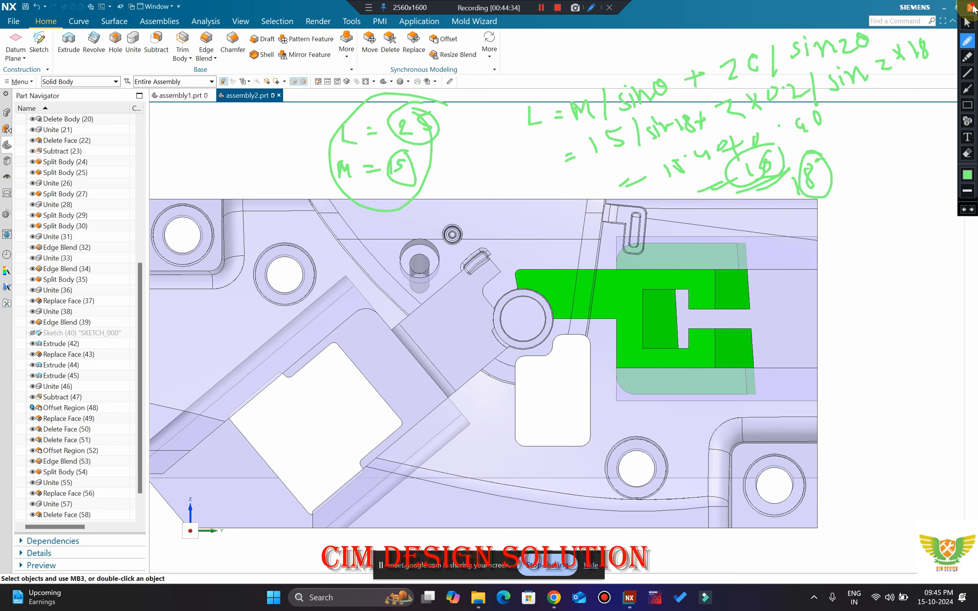
{"action": "left_click", "coordinate": [971, 7]}
Step: Write the formula M = (L sinθ) − (C/cosθ) freehand in red above the model
{"action": "left_click", "coordinate": [368, 7]}
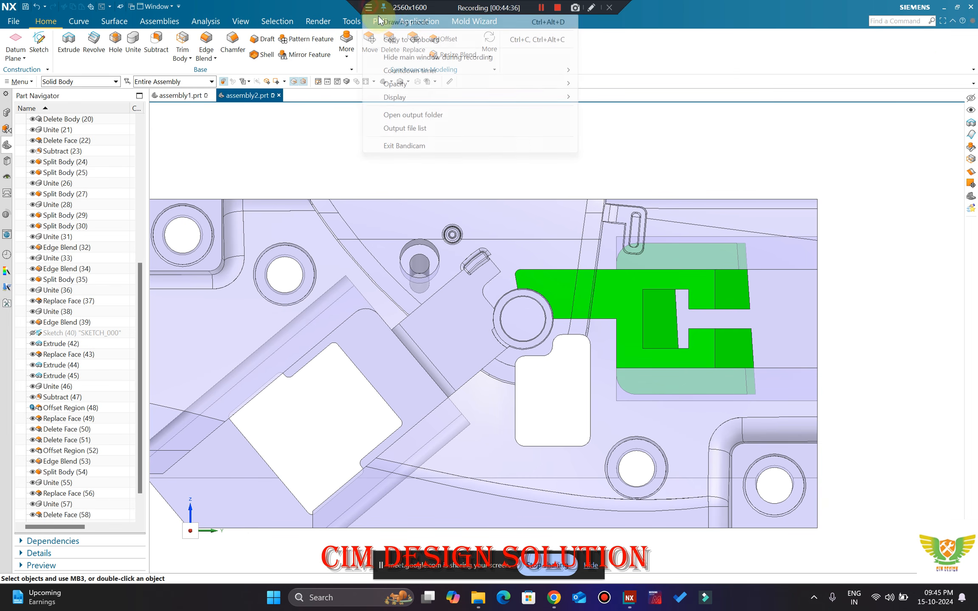
{"action": "left_click", "coordinate": [394, 21]}
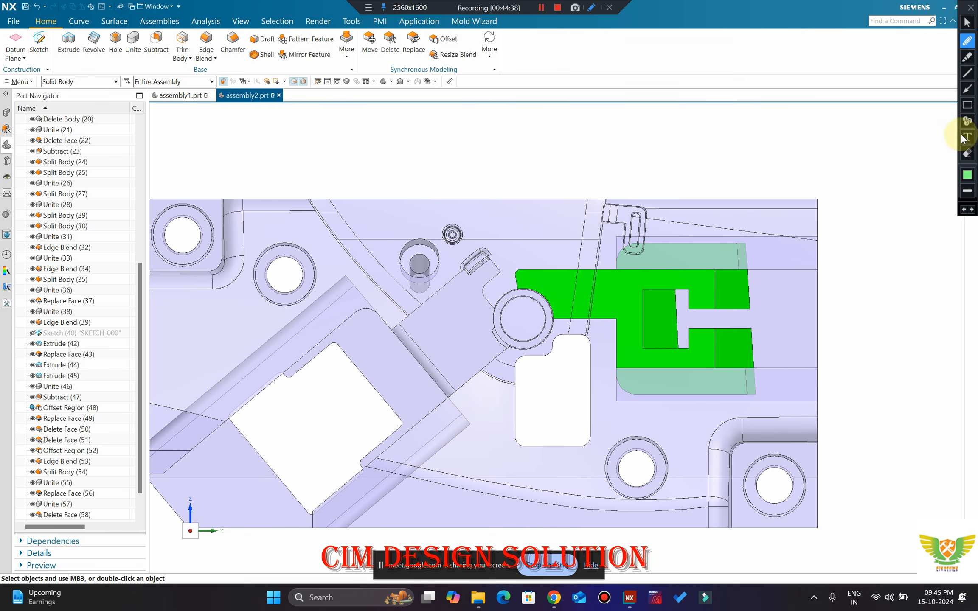
{"action": "left_click", "coordinate": [967, 174]}
{"action": "left_click", "coordinate": [857, 60]}
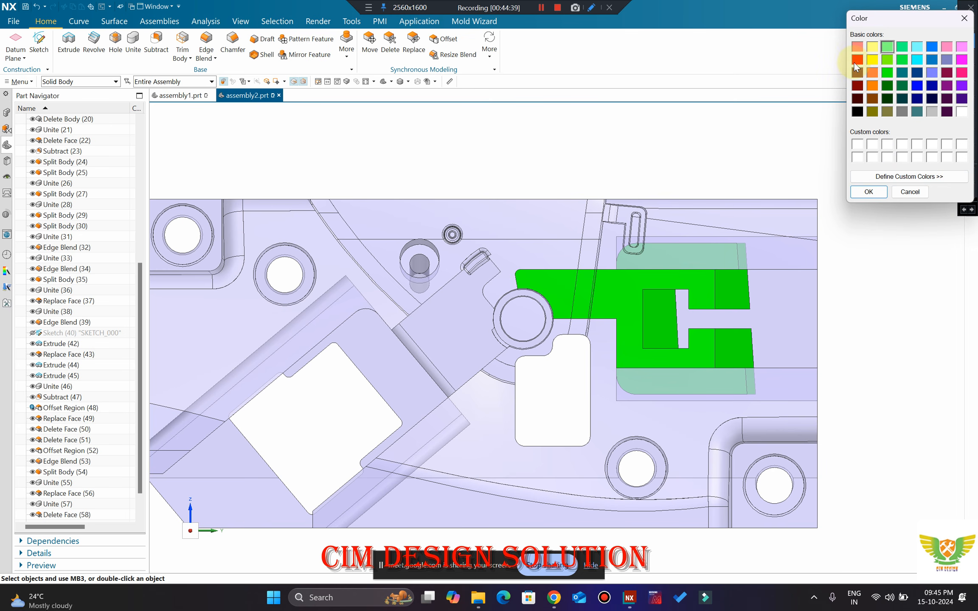
{"action": "left_click", "coordinate": [868, 191]}
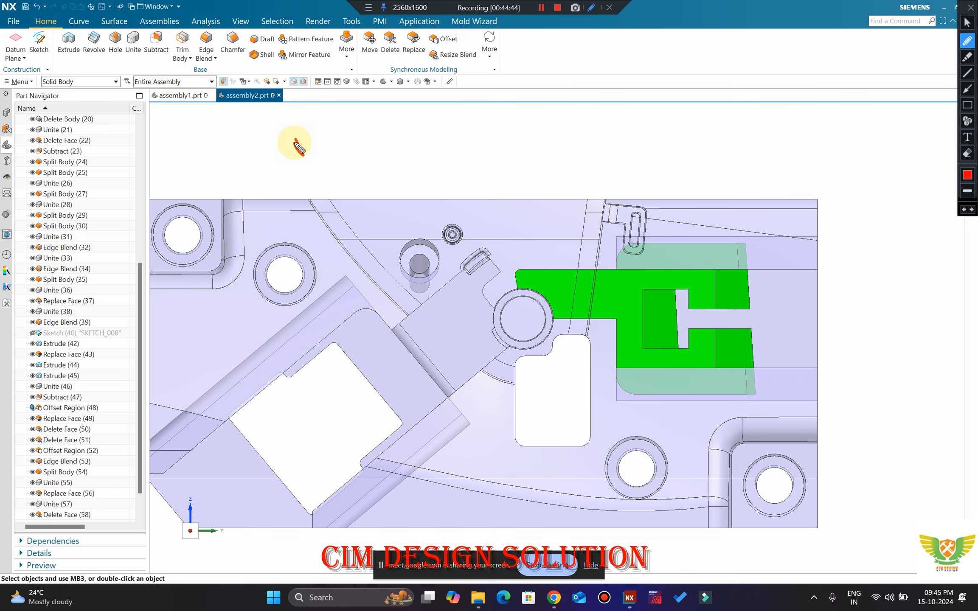
{"action": "left_click_drag", "start_coordinate": [295, 146], "coordinate": [332, 133]}
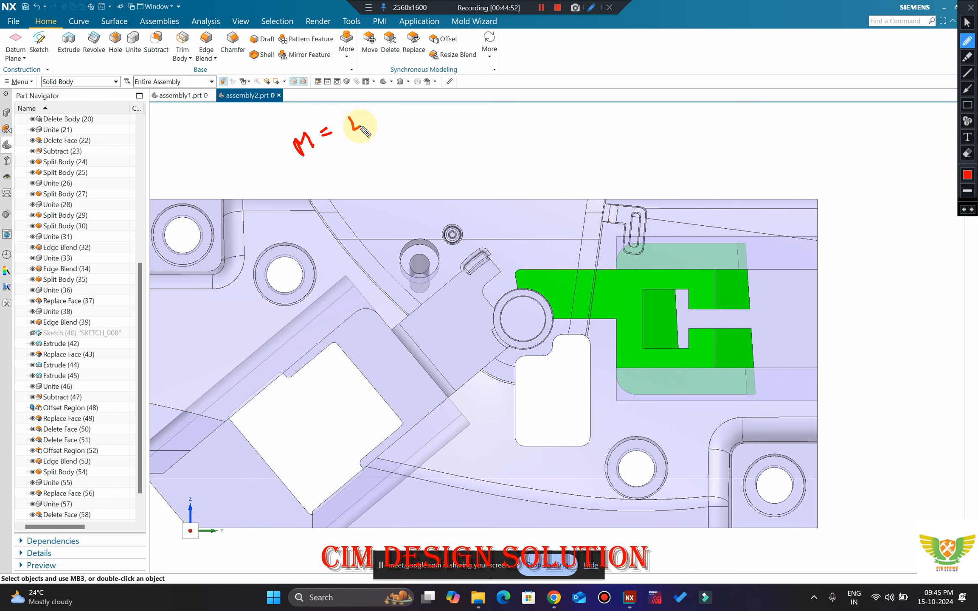
{"action": "mouse_move", "coordinate": [382, 112]}
{"action": "left_mouse_down"}
{"action": "mouse_move", "coordinate": [416, 97]}
{"action": "mouse_move", "coordinate": [419, 120]}
{"action": "left_mouse_up"}
{"action": "left_click_drag", "start_coordinate": [340, 108], "coordinate": [360, 144]}
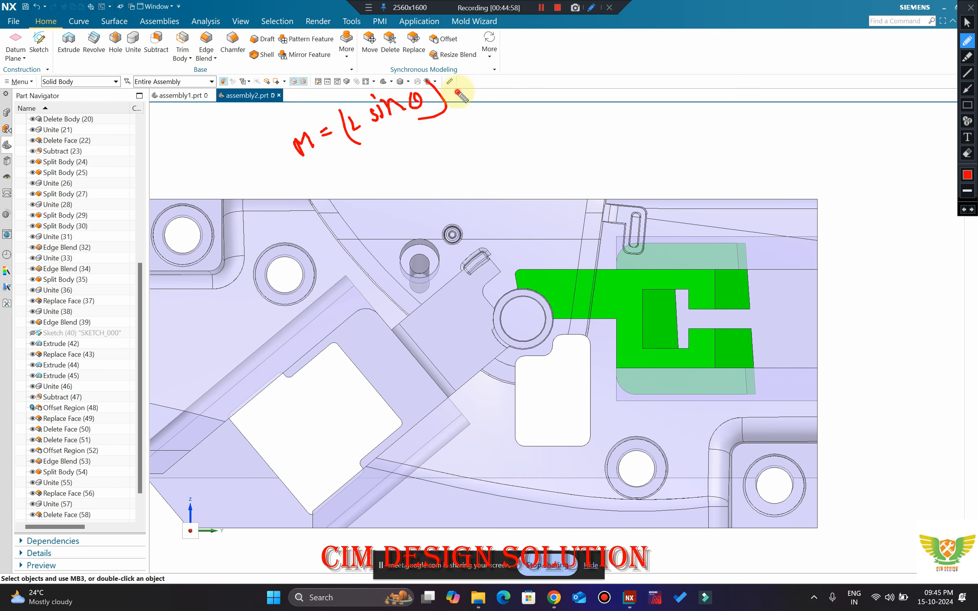
{"action": "mouse_move", "coordinate": [457, 90]}
{"action": "left_mouse_down"}
{"action": "mouse_move", "coordinate": [539, 83]}
{"action": "mouse_move", "coordinate": [576, 65]}
{"action": "mouse_move", "coordinate": [624, 67]}
{"action": "left_mouse_up"}
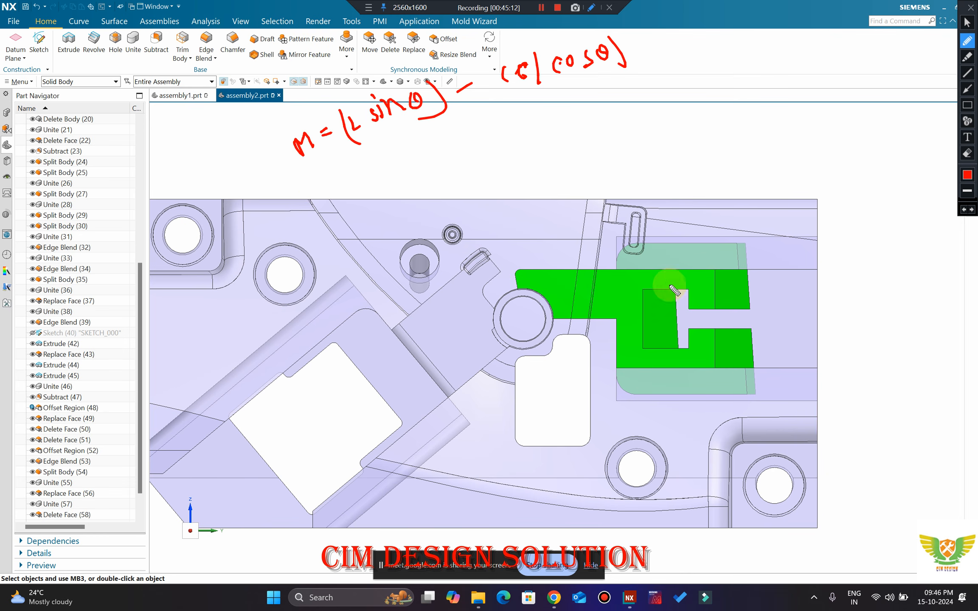
Step: Write the substituted equation 18 = L sin18 − (0.2/cos18) freehand beneath the M formula
{"action": "mouse_move", "coordinate": [330, 199]}
{"action": "left_mouse_down"}
{"action": "mouse_move", "coordinate": [330, 174]}
{"action": "mouse_move", "coordinate": [366, 171]}
{"action": "left_mouse_up"}
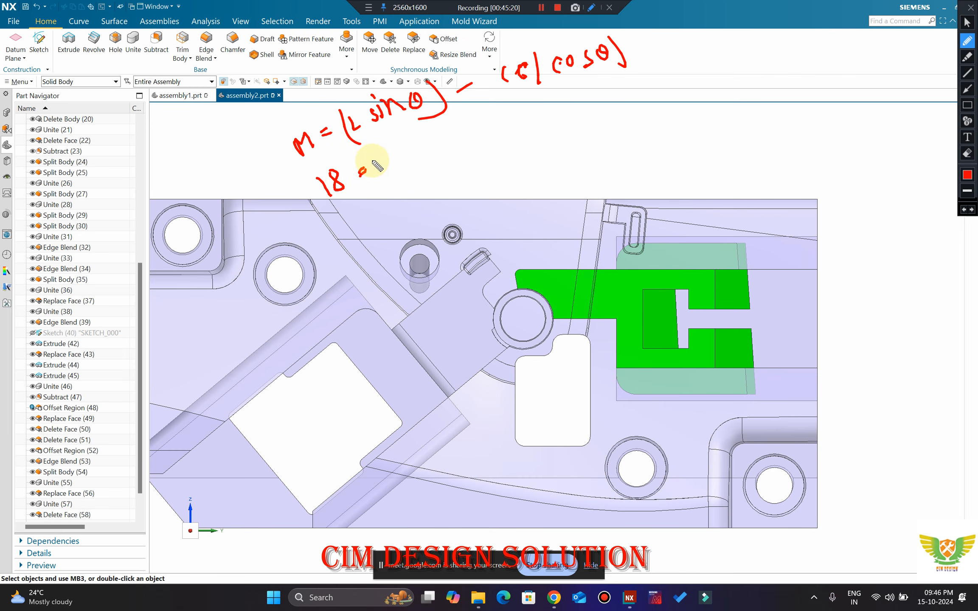
{"action": "left_click_drag", "start_coordinate": [384, 165], "coordinate": [395, 170]}
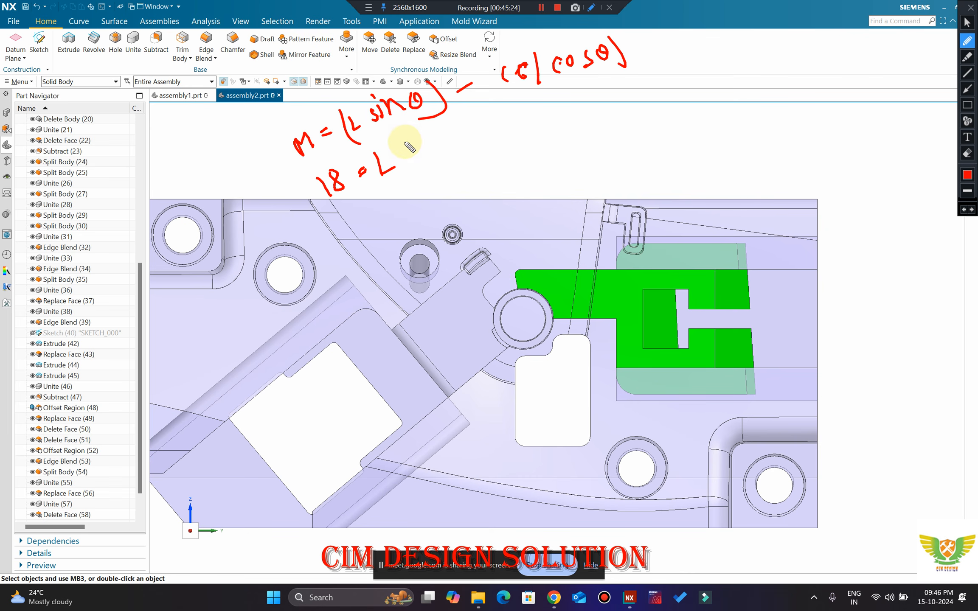
{"action": "mouse_move", "coordinate": [414, 143]}
{"action": "left_mouse_down"}
{"action": "mouse_move", "coordinate": [409, 151]}
{"action": "mouse_move", "coordinate": [499, 114]}
{"action": "mouse_move", "coordinate": [560, 107]}
{"action": "mouse_move", "coordinate": [540, 129]}
{"action": "left_mouse_up"}
{"action": "left_click", "coordinate": [538, 103]}
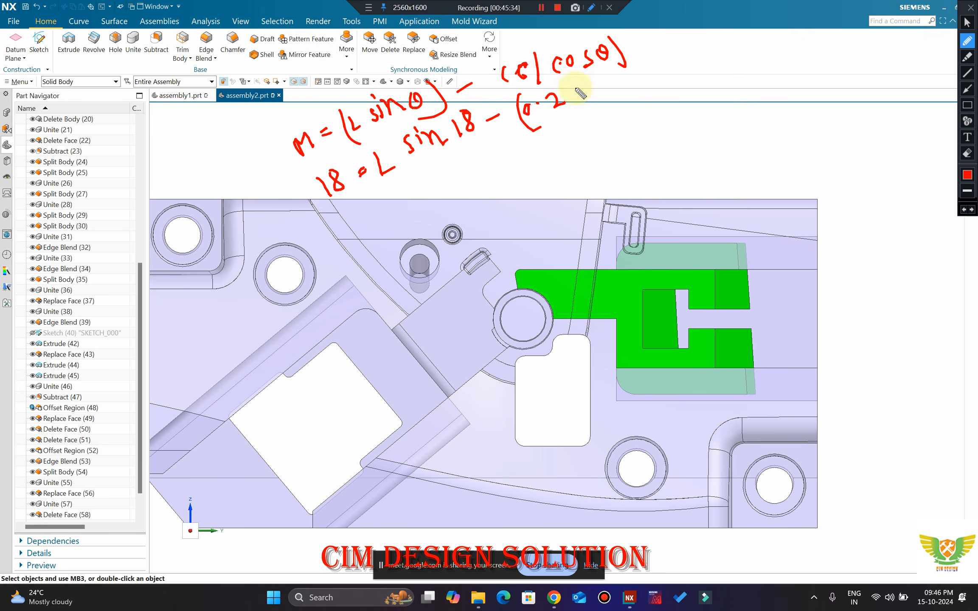
{"action": "mouse_move", "coordinate": [577, 95]}
{"action": "left_mouse_down"}
{"action": "mouse_move", "coordinate": [577, 118]}
{"action": "mouse_move", "coordinate": [648, 82]}
{"action": "mouse_move", "coordinate": [640, 75]}
{"action": "mouse_move", "coordinate": [657, 90]}
{"action": "left_mouse_up"}
{"action": "left_click", "coordinate": [608, 94]}
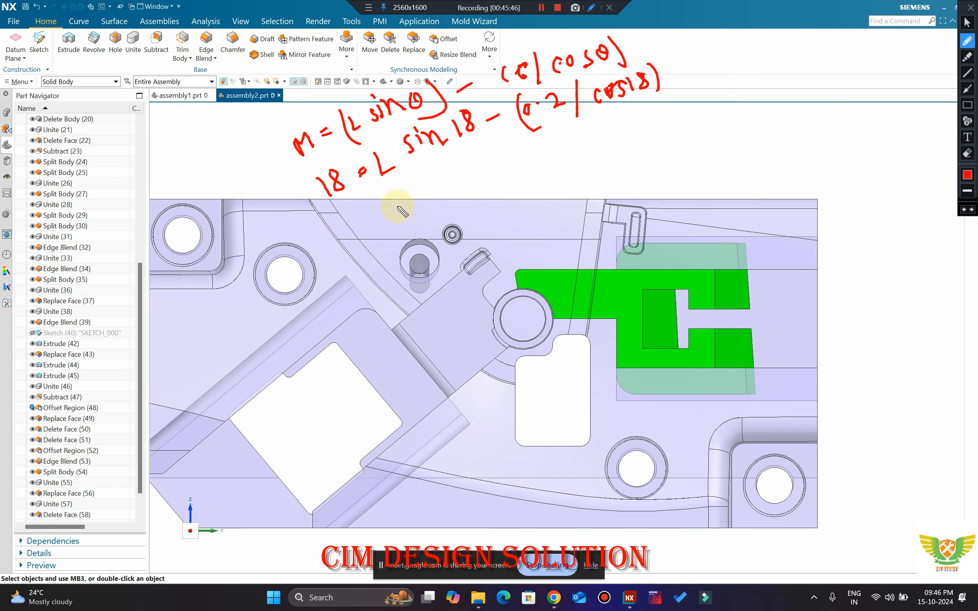
Step: Write the evaluated line 18 = L(0.75) − (0.2/0.66) beneath the substituted equation
{"action": "left_click_drag", "start_coordinate": [366, 214], "coordinate": [404, 210]}
{"action": "mouse_move", "coordinate": [398, 217]}
{"action": "left_mouse_down"}
{"action": "mouse_move", "coordinate": [438, 203]}
{"action": "mouse_move", "coordinate": [456, 174]}
{"action": "mouse_move", "coordinate": [492, 172]}
{"action": "left_mouse_up"}
{"action": "left_click", "coordinate": [467, 173]}
{"action": "left_click", "coordinate": [489, 156]}
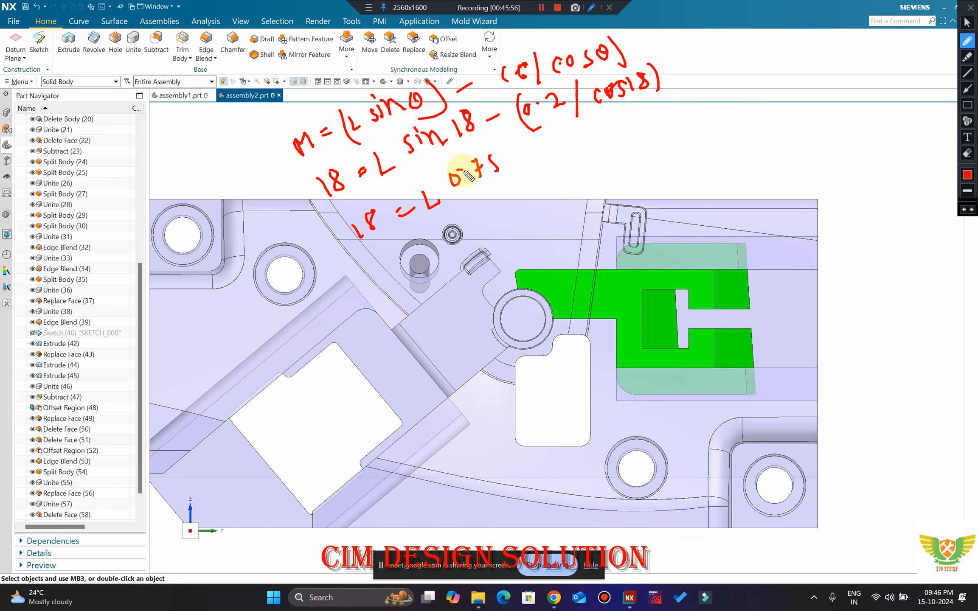
{"action": "left_click_drag", "start_coordinate": [438, 176], "coordinate": [461, 199]}
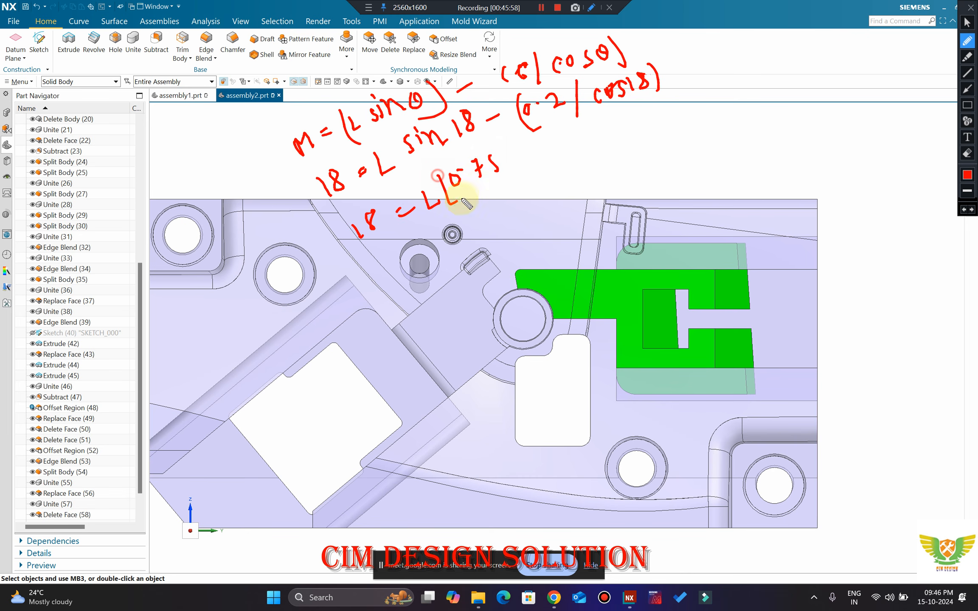
{"action": "left_click_drag", "start_coordinate": [506, 147], "coordinate": [520, 189]}
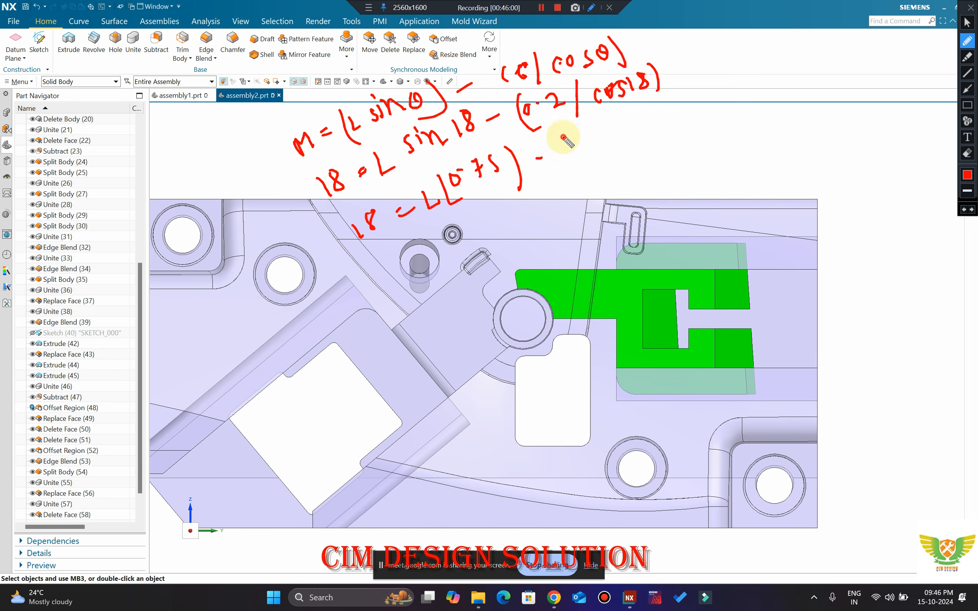
{"action": "left_click_drag", "start_coordinate": [568, 137], "coordinate": [627, 147]}
{"action": "left_click", "coordinate": [591, 127]}
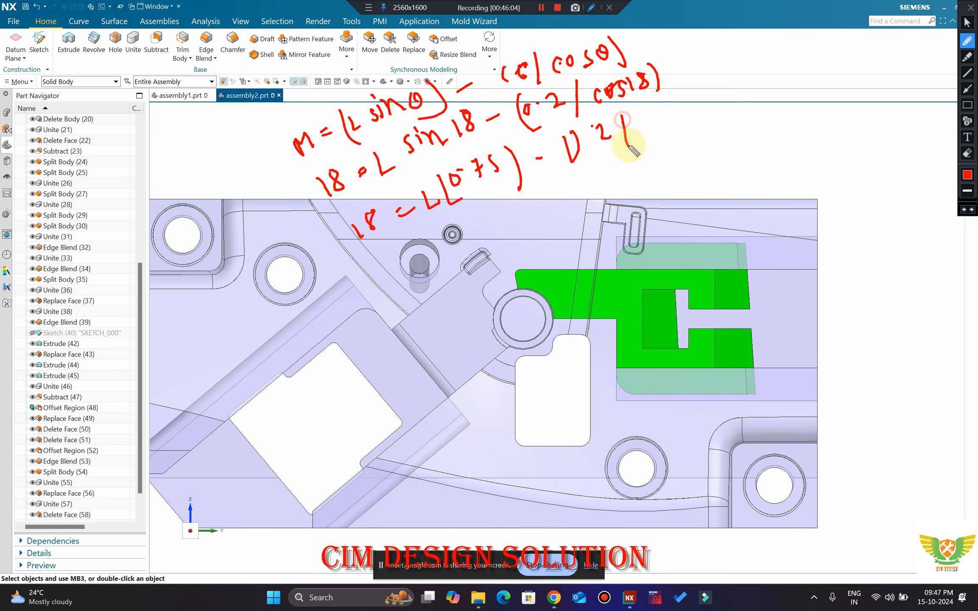
{"action": "mouse_move", "coordinate": [642, 111]}
{"action": "left_mouse_down"}
{"action": "mouse_move", "coordinate": [647, 123]}
{"action": "mouse_move", "coordinate": [639, 116]}
{"action": "mouse_move", "coordinate": [666, 124]}
{"action": "mouse_move", "coordinate": [707, 107]}
{"action": "mouse_move", "coordinate": [684, 135]}
{"action": "left_mouse_up"}
{"action": "left_click", "coordinate": [653, 121]}
{"action": "left_click", "coordinate": [557, 132]}
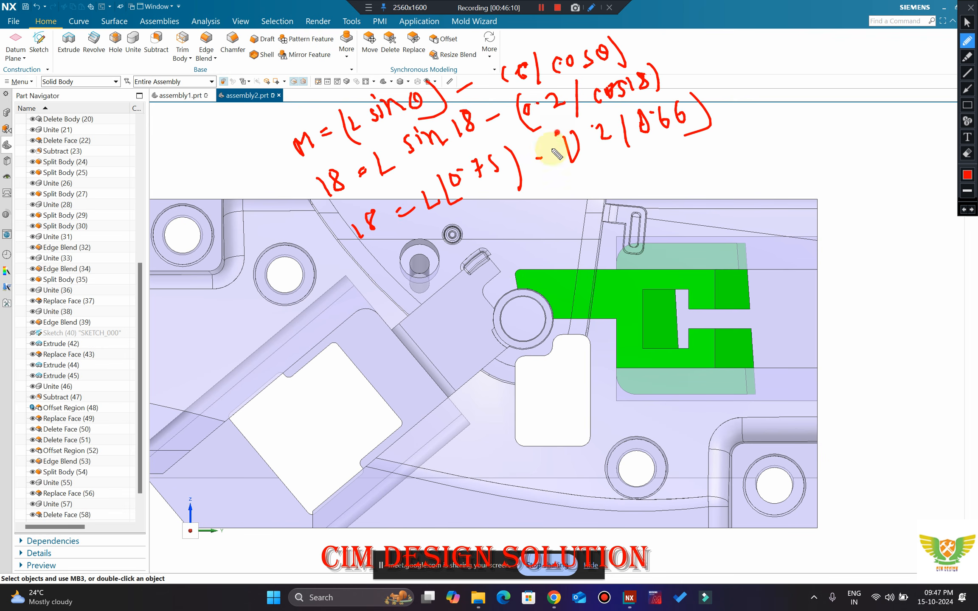
{"action": "left_click_drag", "start_coordinate": [559, 134], "coordinate": [582, 172]}
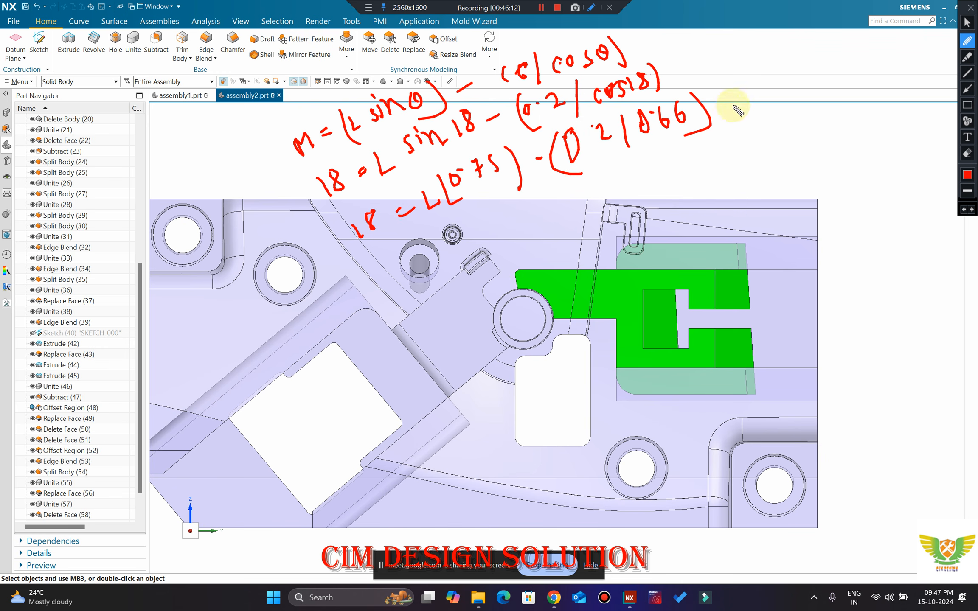
Step: Write the simplified line 18 = L(0.75) − 0.30 beneath the evaluated terms
{"action": "left_click", "coordinate": [436, 257]}
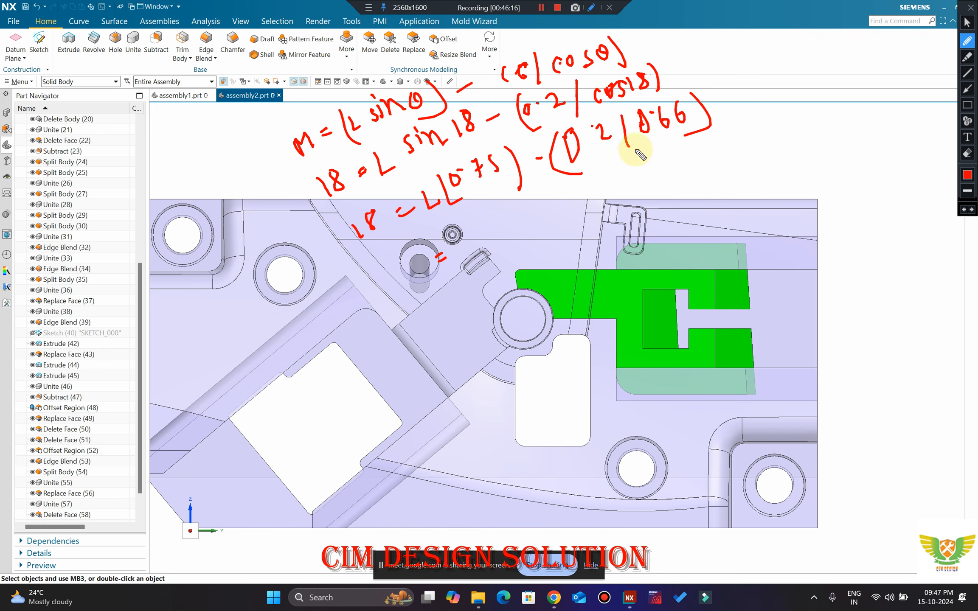
{"action": "left_click_drag", "start_coordinate": [569, 213], "coordinate": [582, 207]}
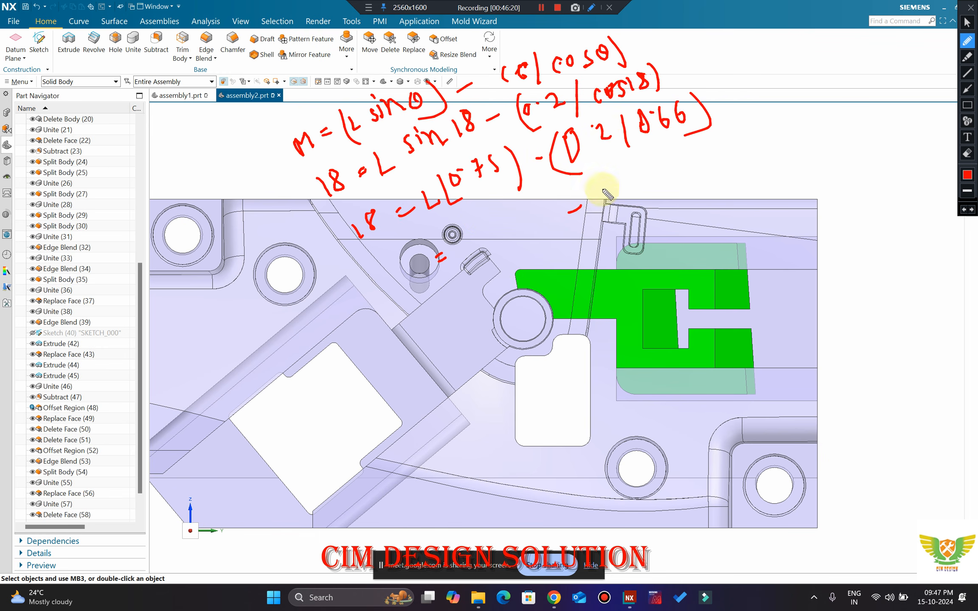
{"action": "left_click", "coordinate": [611, 178]}
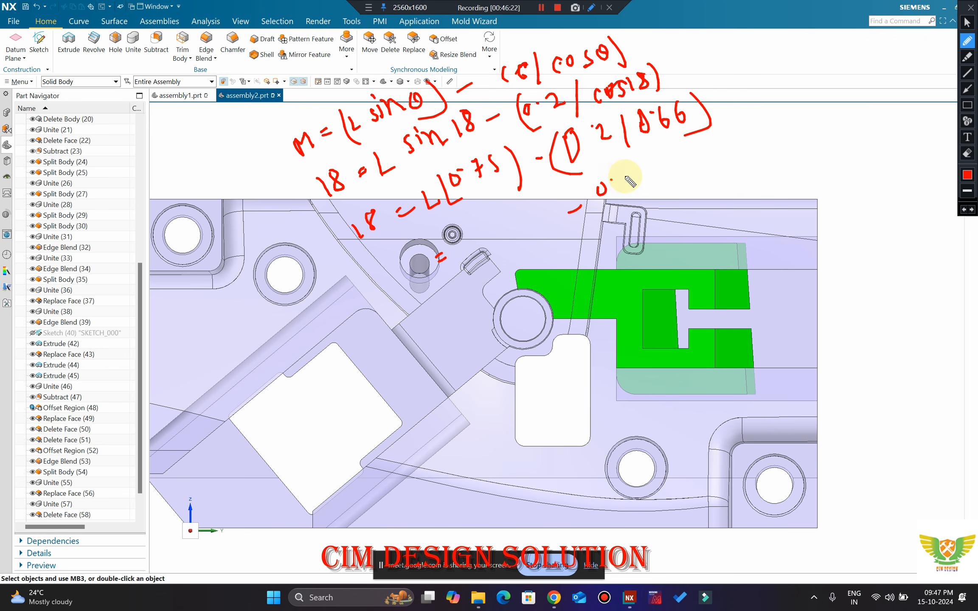
{"action": "mouse_move", "coordinate": [623, 174]}
{"action": "left_mouse_down"}
{"action": "mouse_move", "coordinate": [624, 185]}
{"action": "mouse_move", "coordinate": [643, 176]}
{"action": "left_mouse_up"}
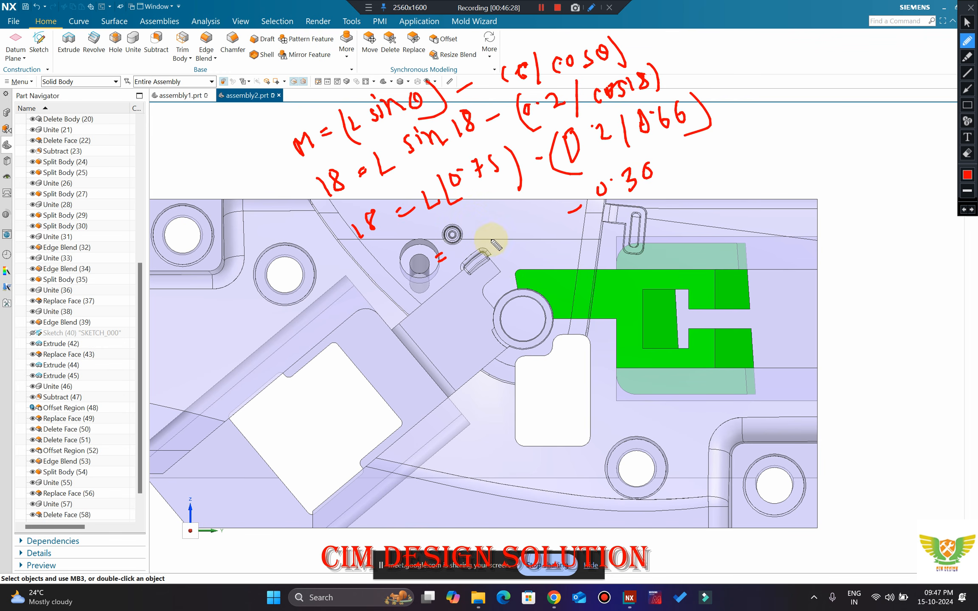
{"action": "left_click_drag", "start_coordinate": [467, 235], "coordinate": [487, 246]}
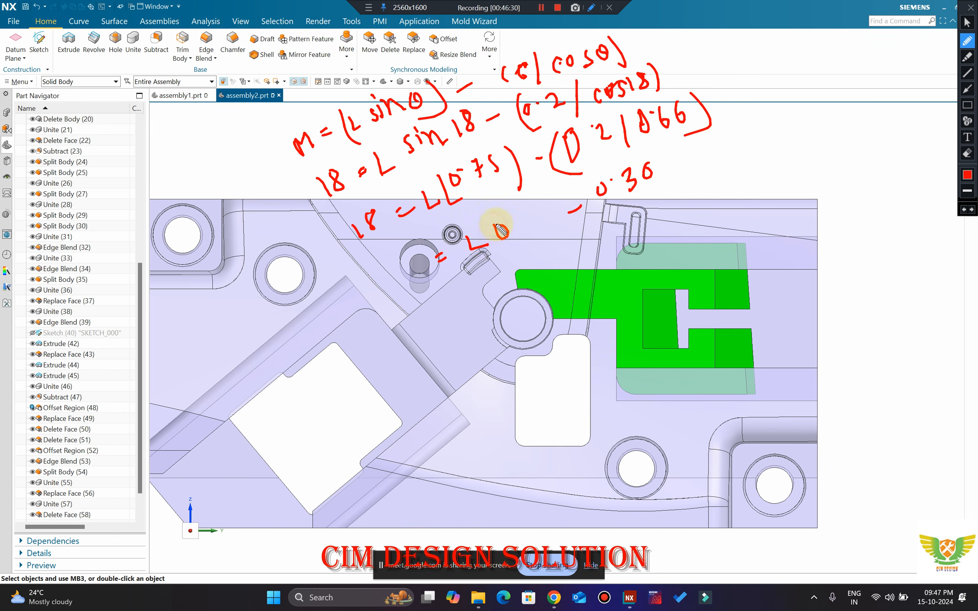
{"action": "left_click_drag", "start_coordinate": [535, 210], "coordinate": [536, 226]}
{"action": "mouse_move", "coordinate": [530, 221]}
{"action": "left_mouse_down"}
{"action": "mouse_move", "coordinate": [549, 219]}
{"action": "mouse_move", "coordinate": [529, 239]}
{"action": "left_mouse_up"}
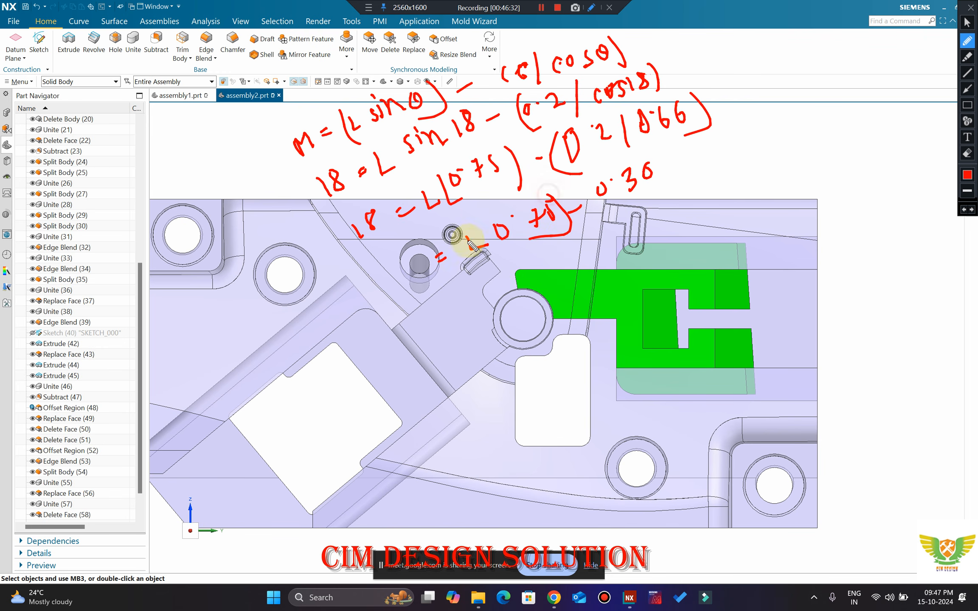
{"action": "left_click_drag", "start_coordinate": [478, 212], "coordinate": [508, 249]}
{"action": "left_click_drag", "start_coordinate": [390, 263], "coordinate": [384, 284]}
{"action": "left_click_drag", "start_coordinate": [424, 248], "coordinate": [418, 250]}
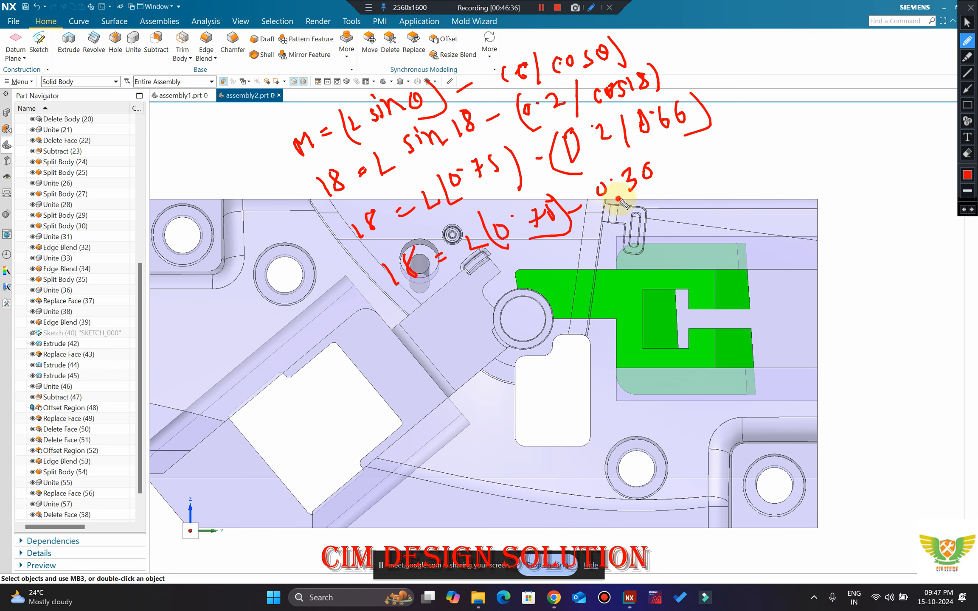
Step: Rearrange the equation freehand to 18.30 = L × 0.75 and 18.30/0.75 = L, then clear the annotations
{"action": "left_click_drag", "start_coordinate": [618, 199], "coordinate": [495, 276]}
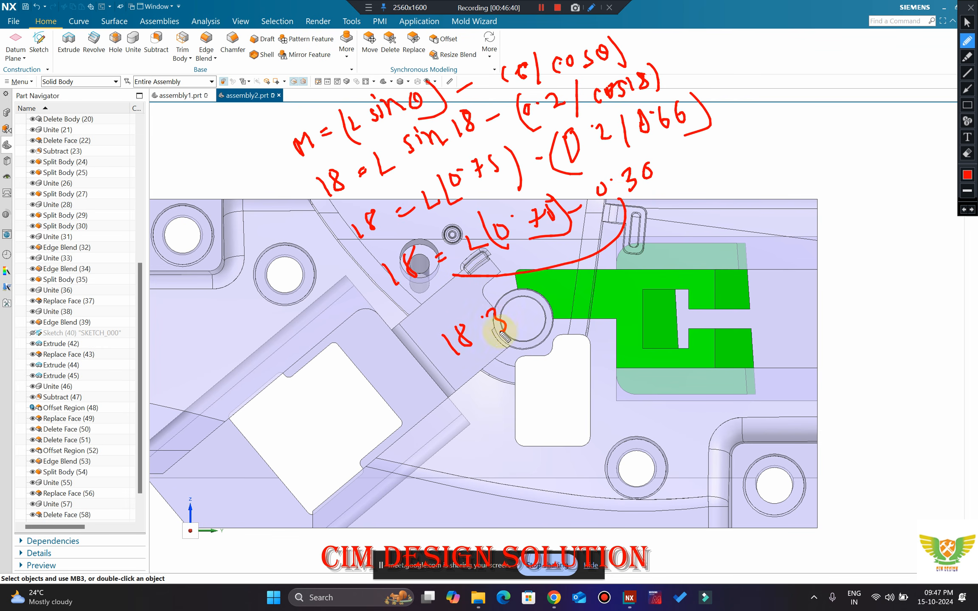
{"action": "left_click_drag", "start_coordinate": [506, 337], "coordinate": [495, 334]}
{"action": "left_click_drag", "start_coordinate": [519, 299], "coordinate": [558, 286]}
{"action": "left_click_drag", "start_coordinate": [545, 294], "coordinate": [617, 279]}
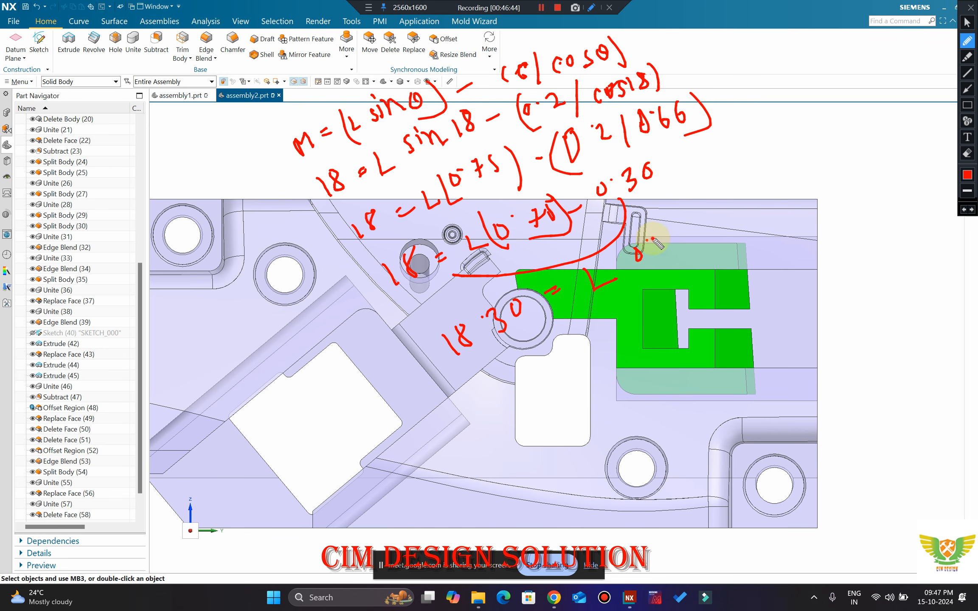
{"action": "mouse_move", "coordinate": [662, 238]}
{"action": "left_mouse_down"}
{"action": "mouse_move", "coordinate": [670, 254]}
{"action": "mouse_move", "coordinate": [698, 242]}
{"action": "left_mouse_up"}
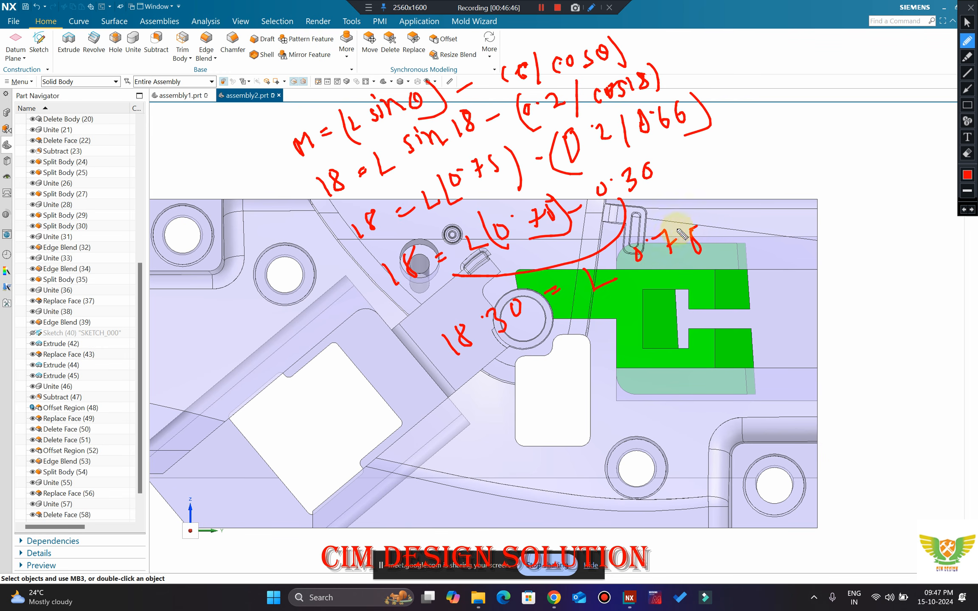
{"action": "mouse_move", "coordinate": [601, 257]}
{"action": "left_mouse_down"}
{"action": "mouse_move", "coordinate": [610, 267]}
{"action": "mouse_move", "coordinate": [600, 267]}
{"action": "left_mouse_up"}
{"action": "mouse_move", "coordinate": [688, 249]}
{"action": "left_mouse_down"}
{"action": "mouse_move", "coordinate": [624, 335]}
{"action": "mouse_move", "coordinate": [539, 335]}
{"action": "left_mouse_up"}
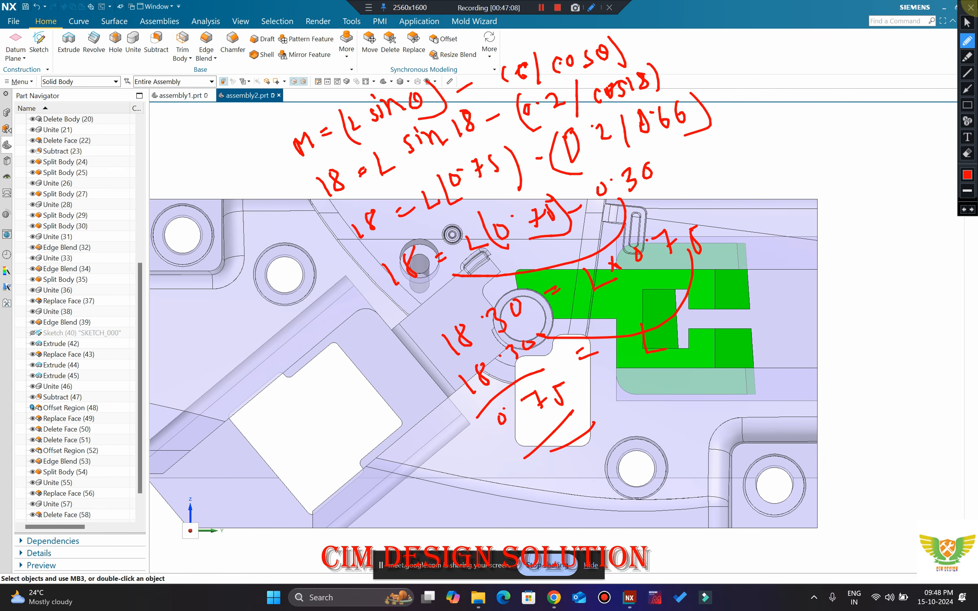
{"action": "left_click", "coordinate": [970, 8]}
Step: Create a block-type bounding body with a 3 mm offset around the inner faces of the green body's T-slot
{"action": "middle_click_drag", "start_coordinate": [635, 235], "coordinate": [655, 294]}
{"action": "scroll", "coordinate": [623, 293], "scroll_direction": "up", "scroll_amount": 5}
{"action": "scroll", "coordinate": [653, 294], "scroll_direction": "down", "scroll_amount": 1}
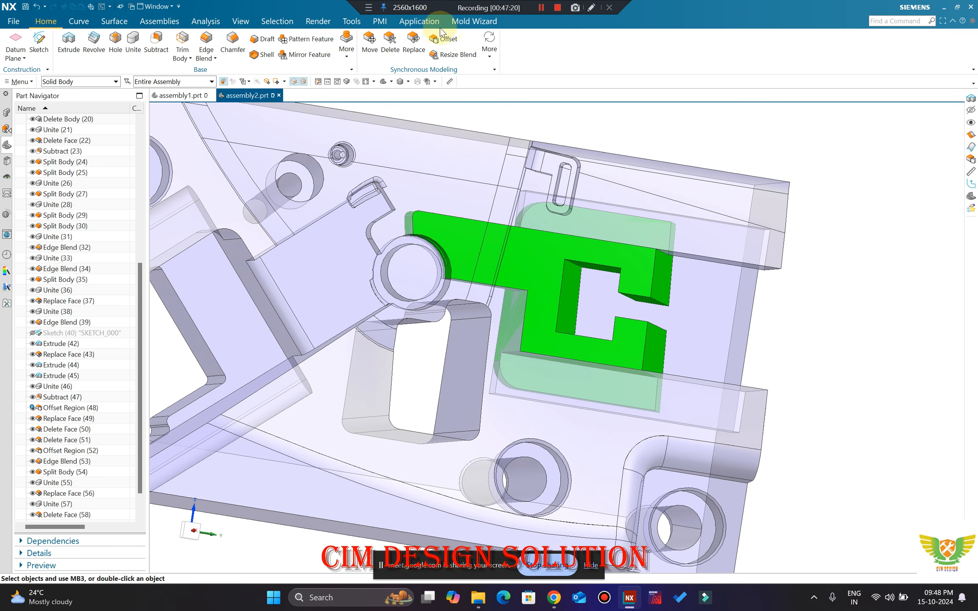
{"action": "left_click", "coordinate": [469, 21]}
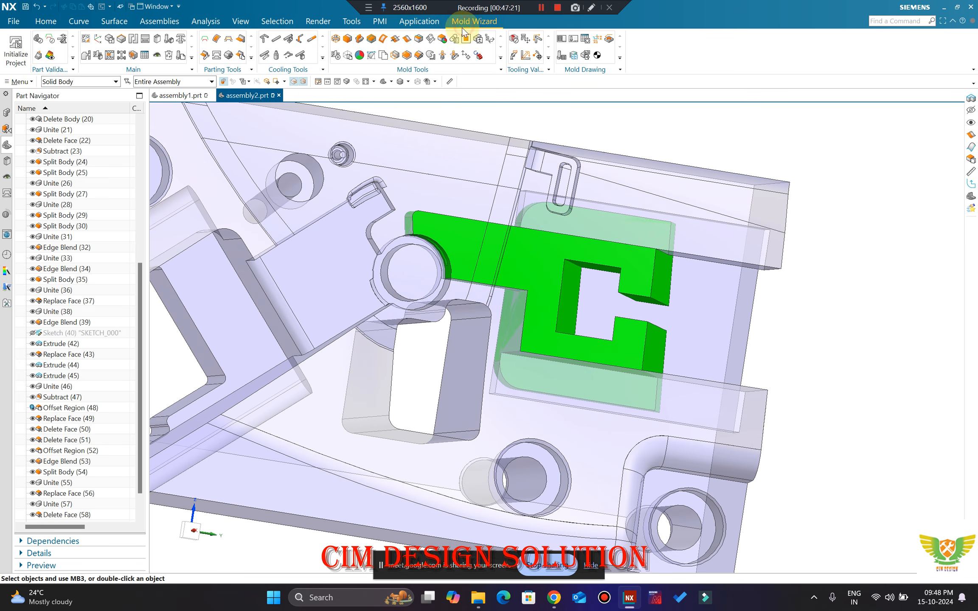
{"action": "left_click", "coordinate": [336, 41]}
{"action": "scroll", "coordinate": [571, 274], "scroll_direction": "up", "scroll_amount": 1}
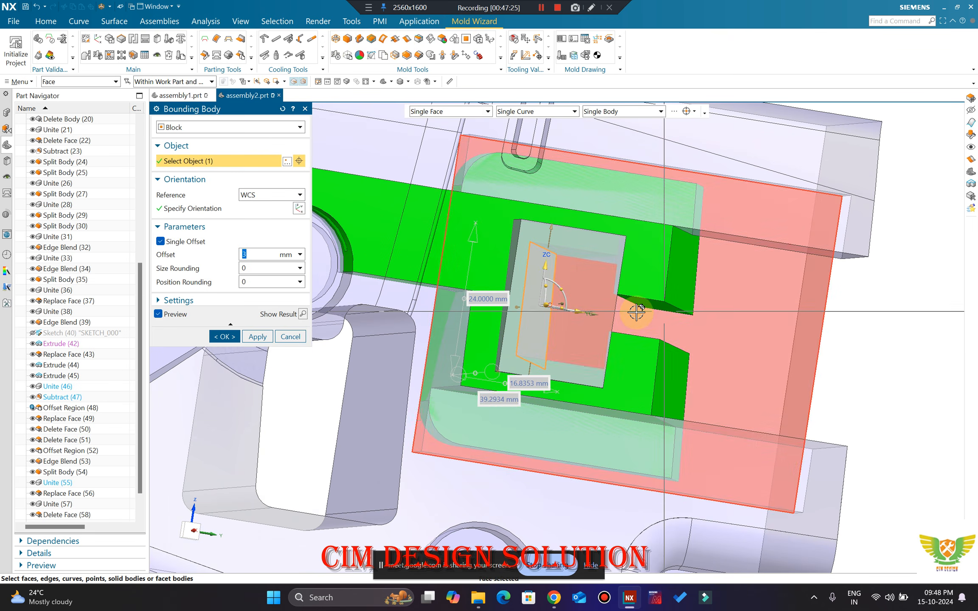
{"action": "middle_click_drag", "start_coordinate": [637, 308], "coordinate": [727, 338]}
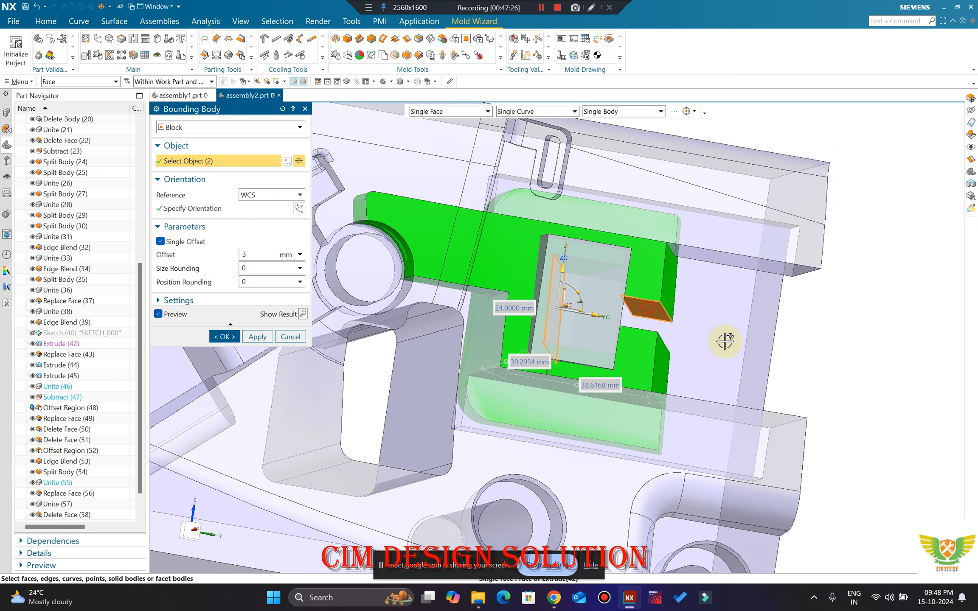
{"action": "left_click", "coordinate": [709, 345]}
{"action": "scroll", "coordinate": [618, 344], "scroll_direction": "down", "scroll_amount": 3}
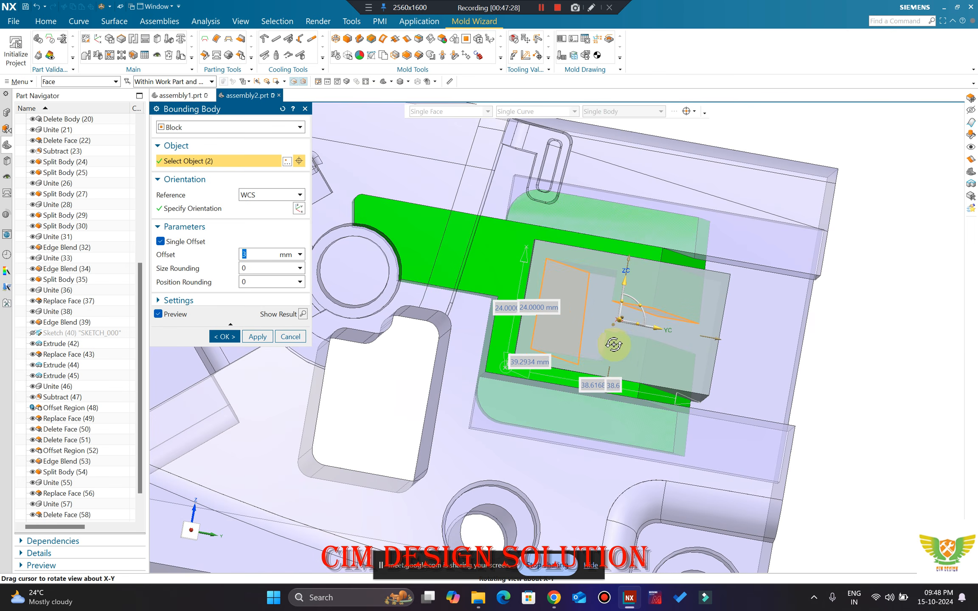
{"action": "left_click", "coordinate": [224, 337]}
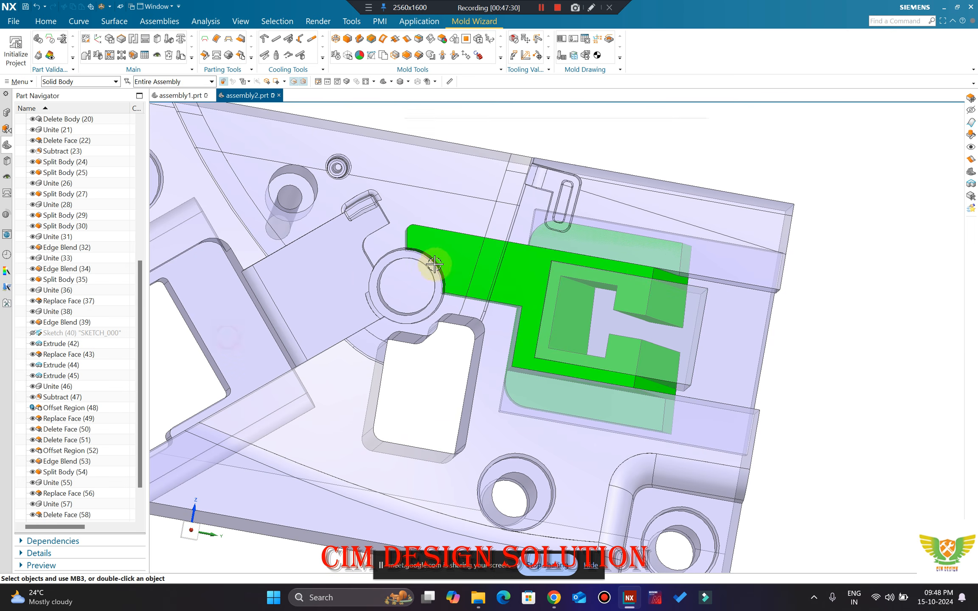
Step: Subtract the green armed body from the new bounding block, keeping the tool body
{"action": "middle_click_drag", "start_coordinate": [430, 251], "coordinate": [617, 355]}
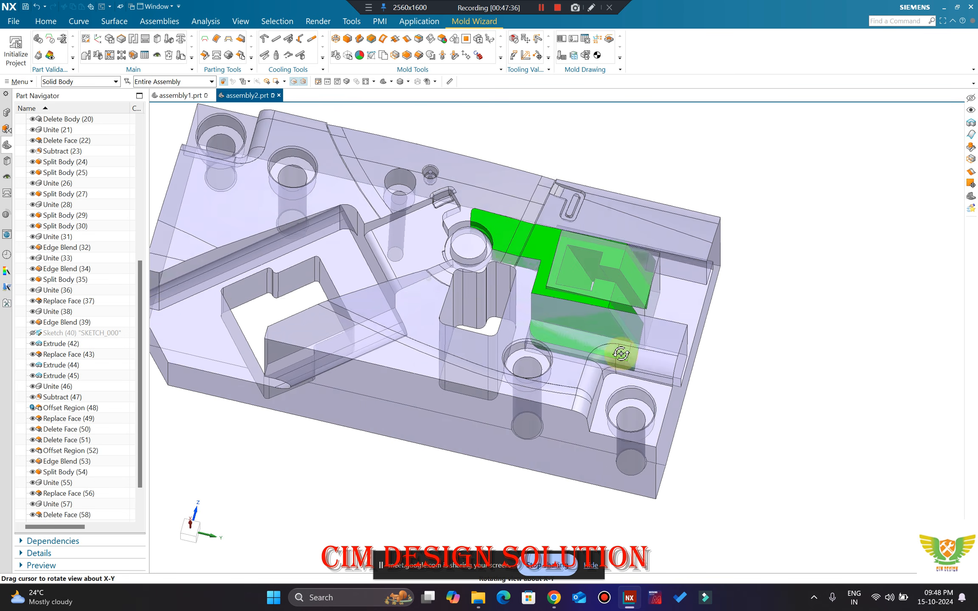
{"action": "scroll", "coordinate": [590, 312], "scroll_direction": "up", "scroll_amount": 3}
{"action": "middle_click_drag", "start_coordinate": [590, 312], "coordinate": [484, 103]}
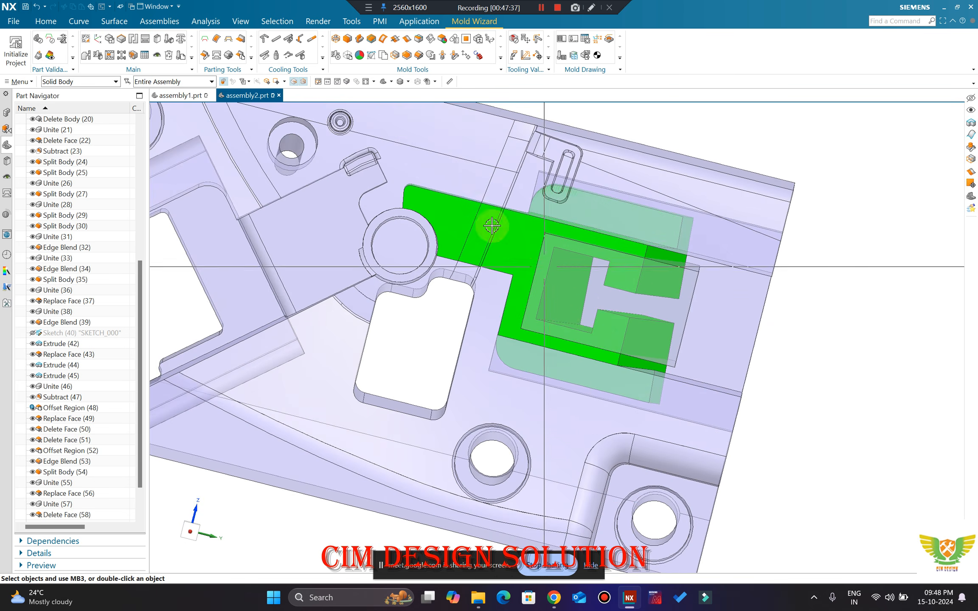
{"action": "left_click", "coordinate": [43, 22]}
{"action": "left_click", "coordinate": [156, 41]}
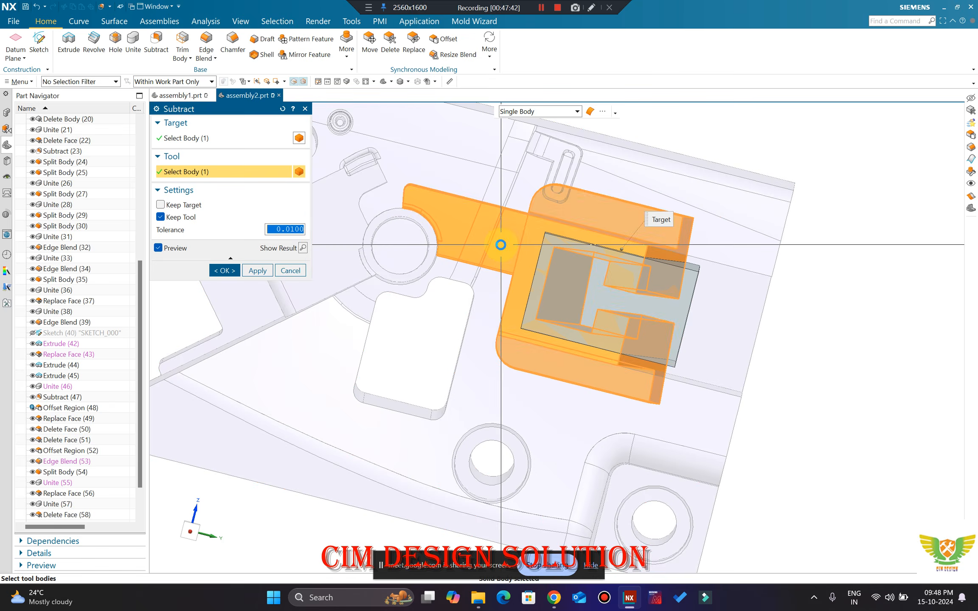
{"action": "key", "text": "Escape"}
Step: Hide the base block and the green armed body to isolate the subtracted bounding block
{"action": "middle_click_drag", "start_coordinate": [661, 279], "coordinate": [639, 230]}
{"action": "left_click", "coordinate": [593, 327]}
{"action": "key", "text": "ctrl+b"}
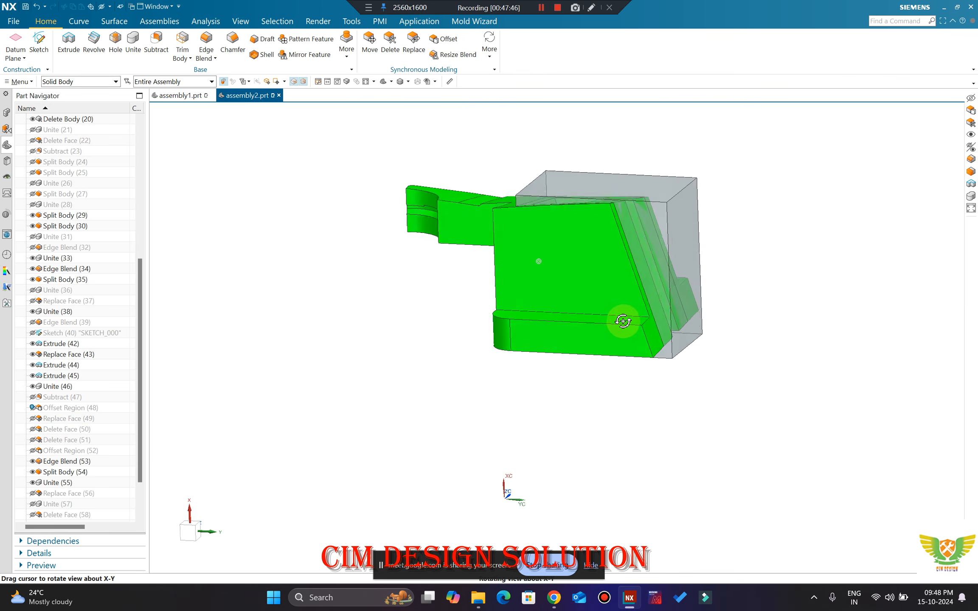
{"action": "middle_click_drag", "start_coordinate": [621, 321], "coordinate": [590, 338]}
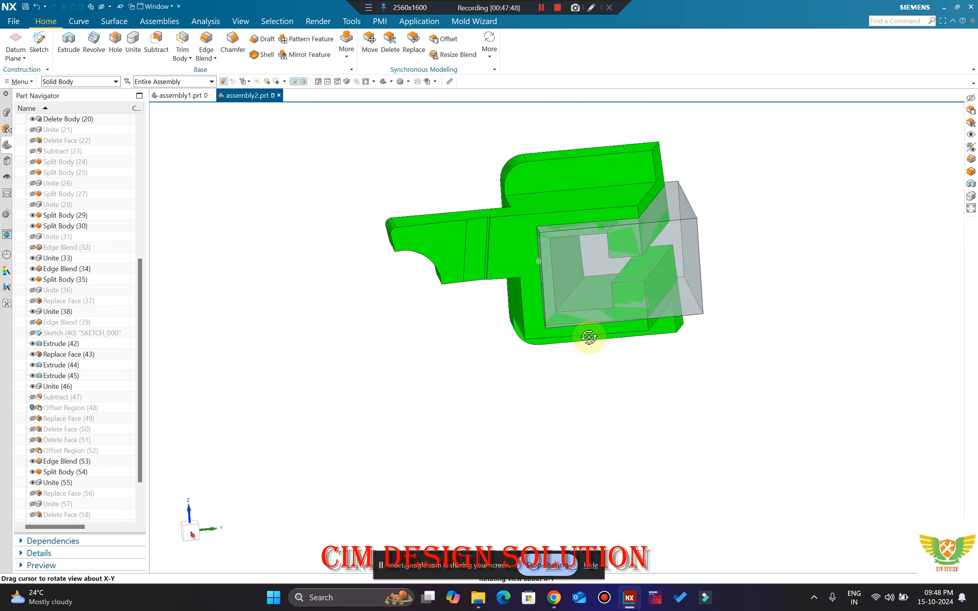
{"action": "scroll", "coordinate": [589, 337], "scroll_direction": "down", "scroll_amount": 1}
{"action": "left_click", "coordinate": [522, 250]}
{"action": "key", "text": "ctrl+b"}
{"action": "middle_click_drag", "start_coordinate": [556, 265], "coordinate": [590, 283]}
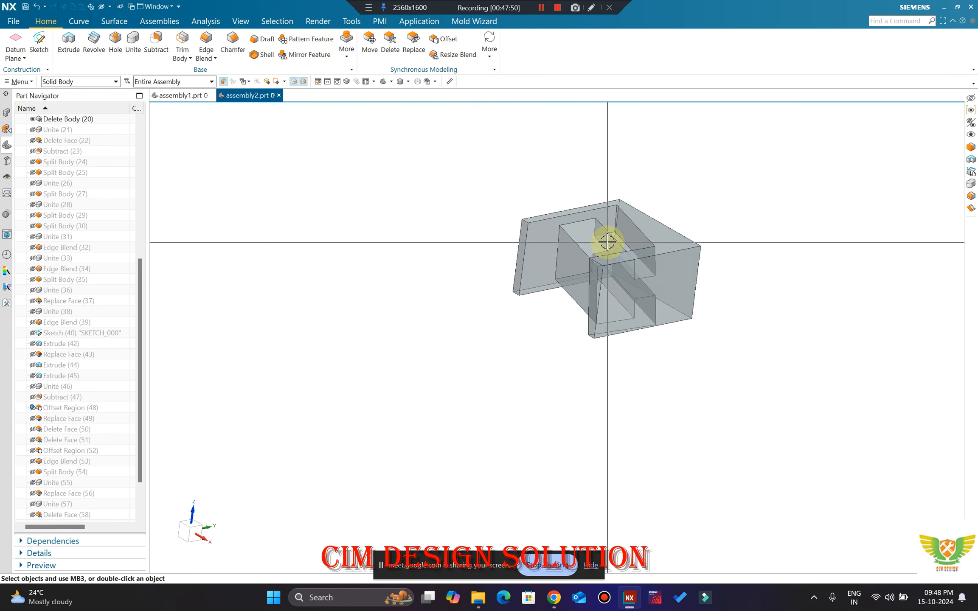
Step: Replace the subtracted block's upper and lower outer faces with the parallel inner faces of its T-shaped cavity
{"action": "scroll", "coordinate": [607, 241], "scroll_direction": "up", "scroll_amount": 2}
{"action": "mouse_move", "coordinate": [607, 240]}
{"action": "middle_mouse_down"}
{"action": "mouse_move", "coordinate": [539, 205]}
{"action": "mouse_move", "coordinate": [637, 212]}
{"action": "mouse_move", "coordinate": [609, 246]}
{"action": "mouse_move", "coordinate": [602, 238]}
{"action": "middle_mouse_up"}
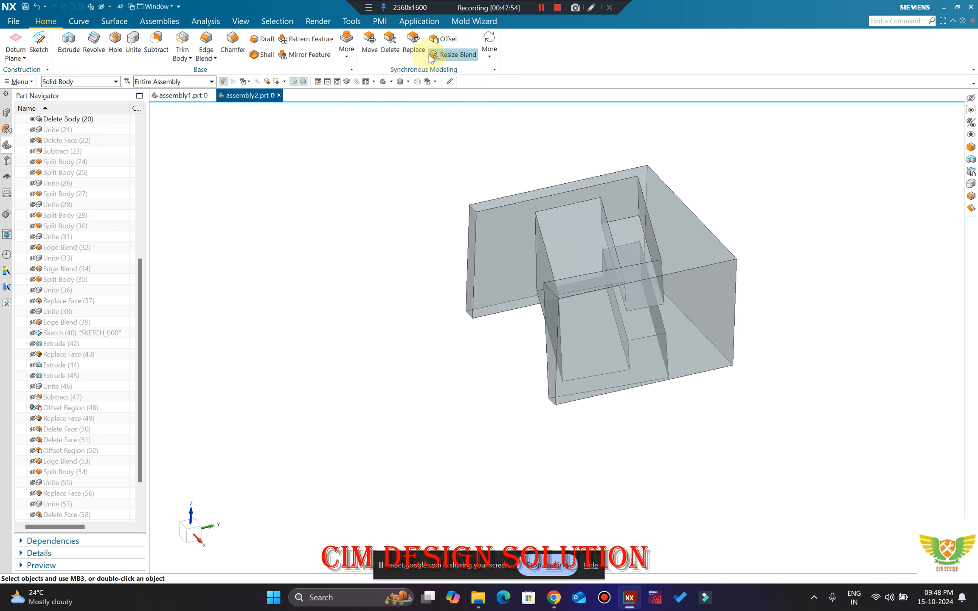
{"action": "left_click", "coordinate": [660, 178]}
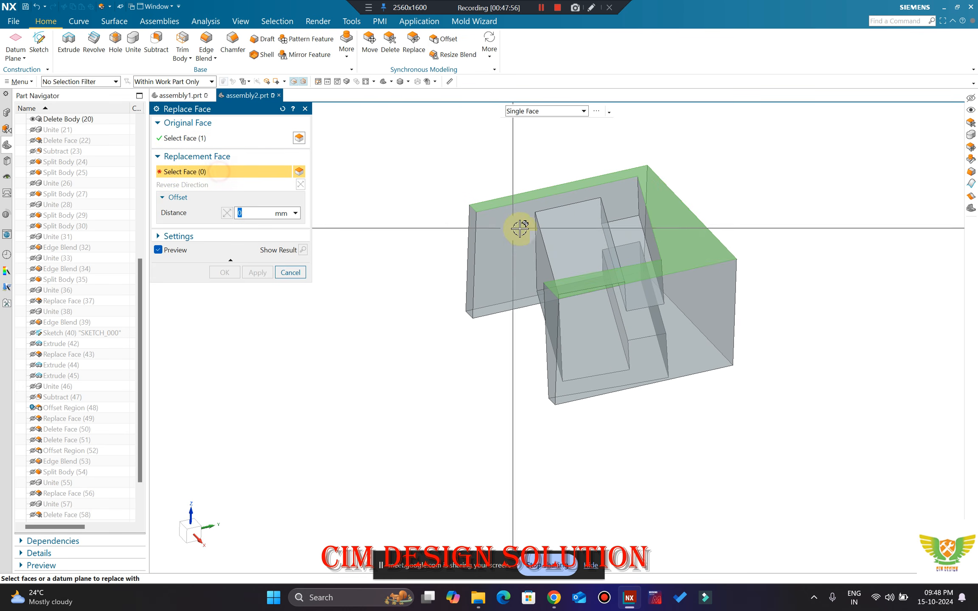
{"action": "left_click", "coordinate": [565, 236]}
{"action": "left_click", "coordinate": [258, 273]}
{"action": "middle_click_drag", "start_coordinate": [559, 266], "coordinate": [701, 322]}
{"action": "left_click", "coordinate": [701, 323]}
{"action": "left_click", "coordinate": [202, 172]}
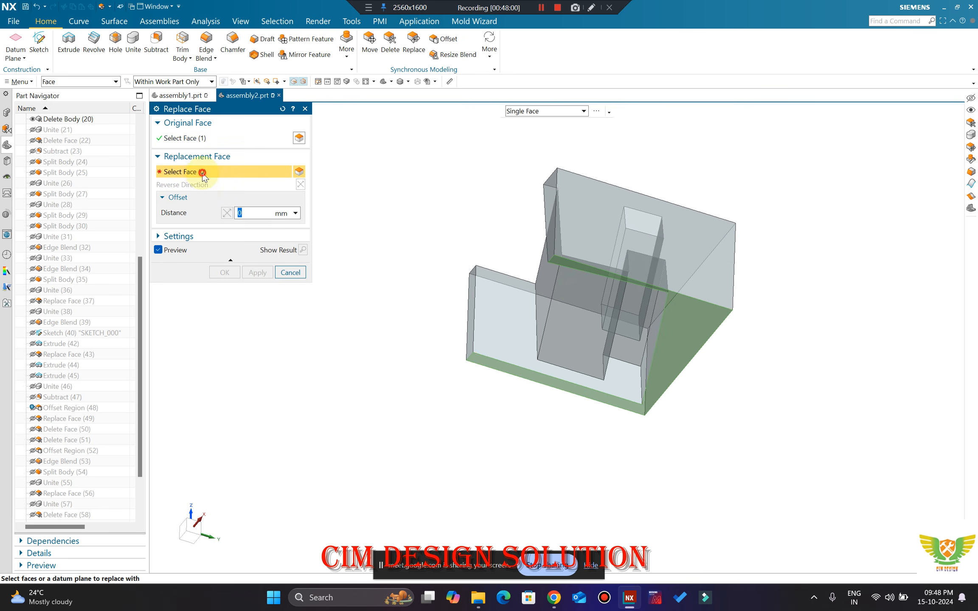
{"action": "left_click", "coordinate": [612, 321]}
{"action": "left_click", "coordinate": [258, 272]}
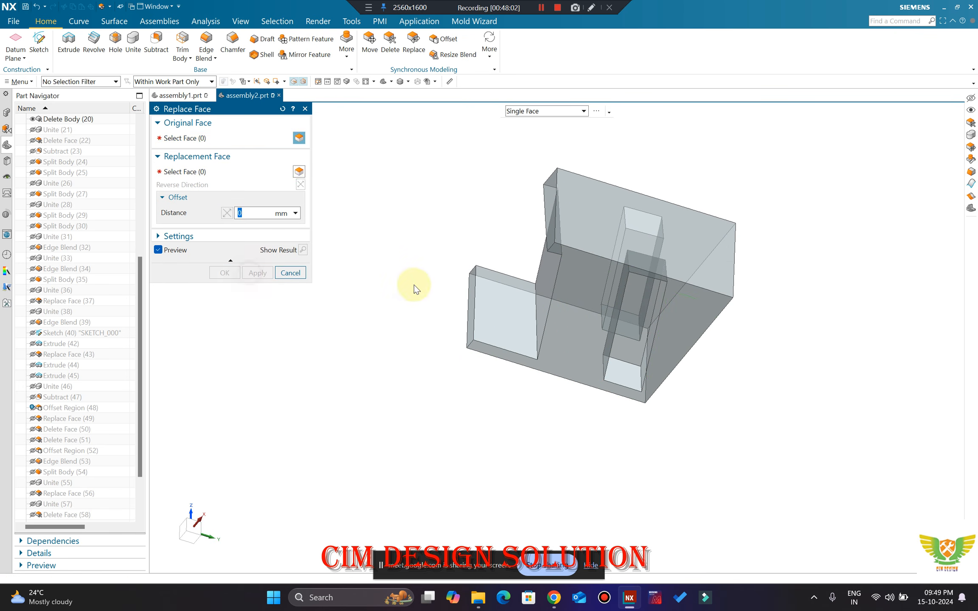
Step: Replace the end faces of the block's two projecting side walls with the recessed face between them
{"action": "middle_click_drag", "start_coordinate": [518, 288], "coordinate": [462, 303]}
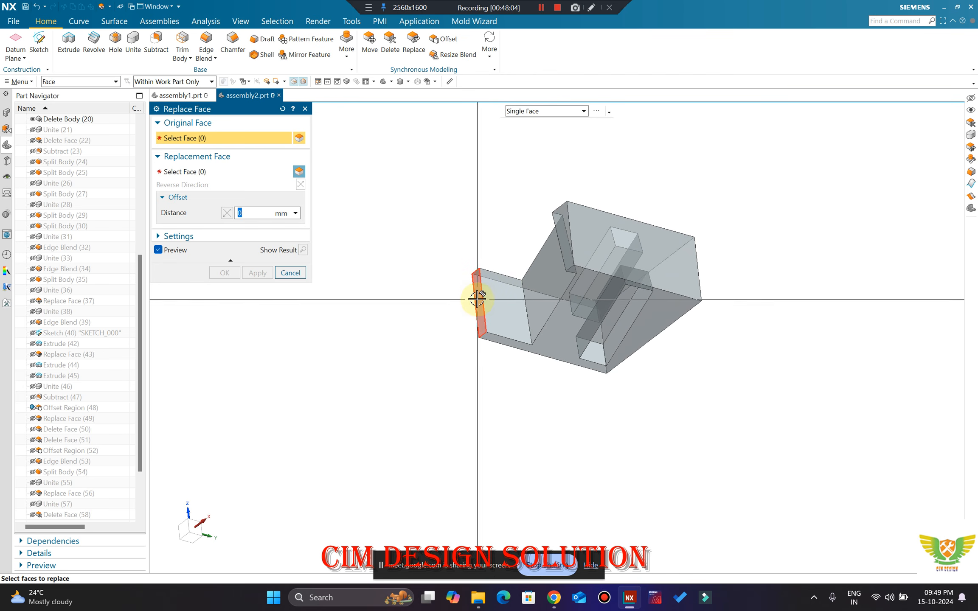
{"action": "left_click", "coordinate": [536, 301]}
{"action": "middle_click", "coordinate": [534, 236]}
{"action": "left_click", "coordinate": [558, 219]}
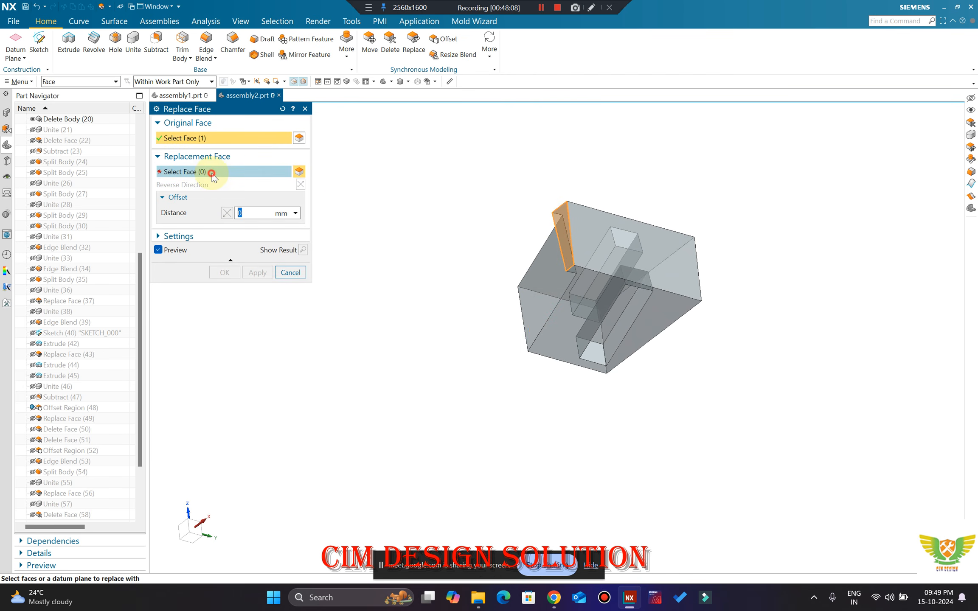
{"action": "left_click", "coordinate": [212, 173]}
{"action": "left_click", "coordinate": [550, 287]}
{"action": "middle_click", "coordinate": [563, 301]}
{"action": "middle_click_drag", "start_coordinate": [562, 299], "coordinate": [558, 215]}
{"action": "scroll", "coordinate": [557, 216], "scroll_direction": "down", "scroll_amount": 1}
{"action": "key", "text": "Escape"}
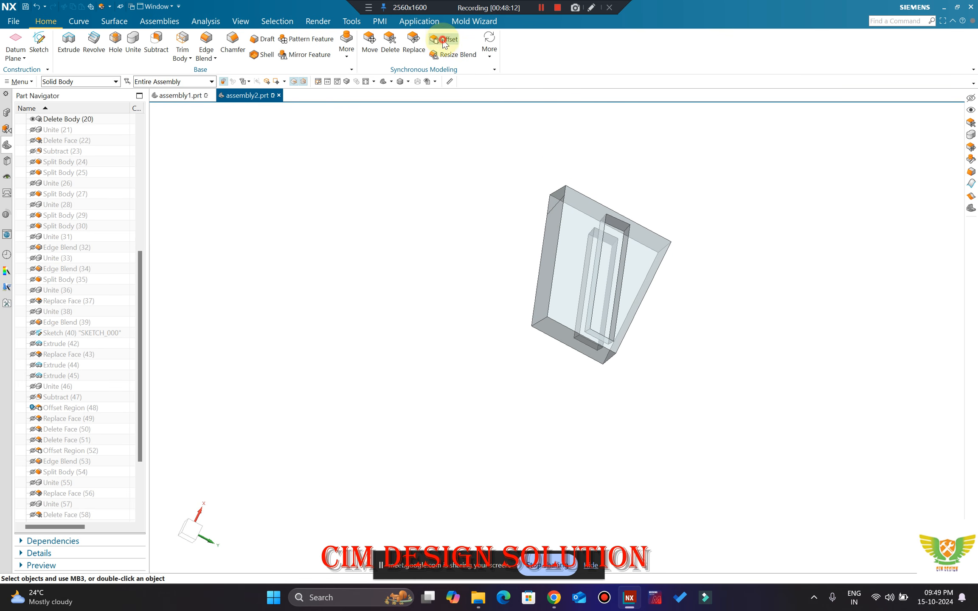
Step: Offset the four end faces of the two internal pockets so they run through both ends of the block
{"action": "left_click", "coordinate": [627, 225]}
{"action": "key", "text": "Escape"}
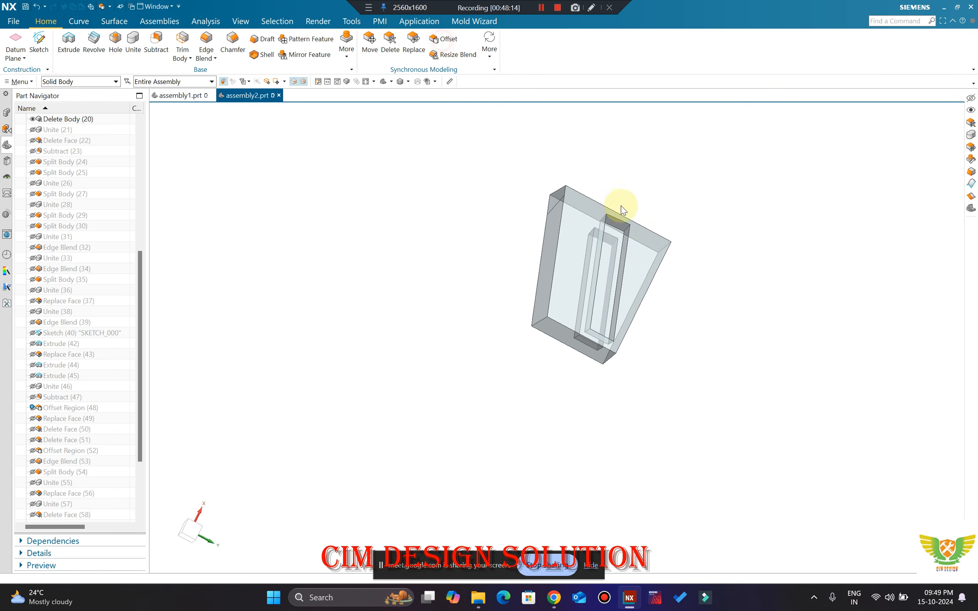
{"action": "scroll", "coordinate": [621, 213], "scroll_direction": "up", "scroll_amount": 2}
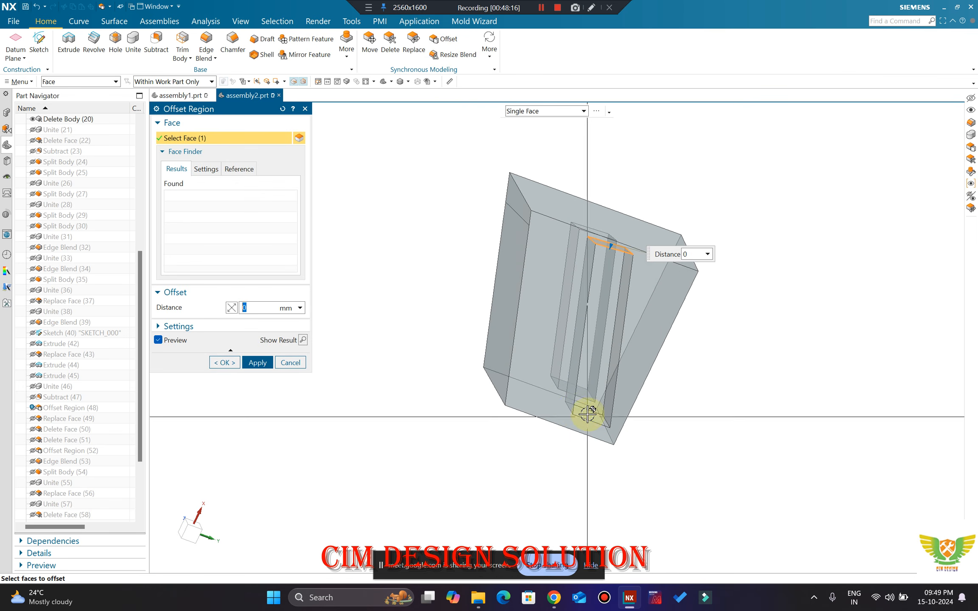
{"action": "left_click", "coordinate": [507, 401]}
{"action": "middle_click_drag", "start_coordinate": [506, 401], "coordinate": [557, 231]}
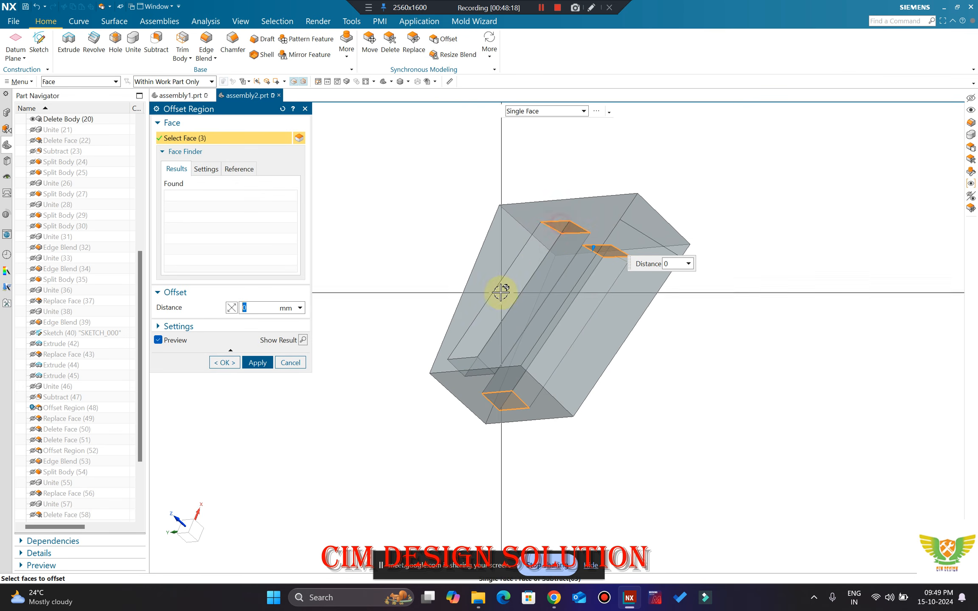
{"action": "middle_click_drag", "start_coordinate": [500, 312], "coordinate": [475, 357]}
{"action": "left_click", "coordinate": [474, 355]}
{"action": "left_click_drag", "start_coordinate": [591, 226], "coordinate": [602, 126]}
{"action": "middle_click", "coordinate": [562, 156]}
{"action": "middle_click_drag", "start_coordinate": [517, 216], "coordinate": [594, 238]}
{"action": "key", "text": "Escape"}
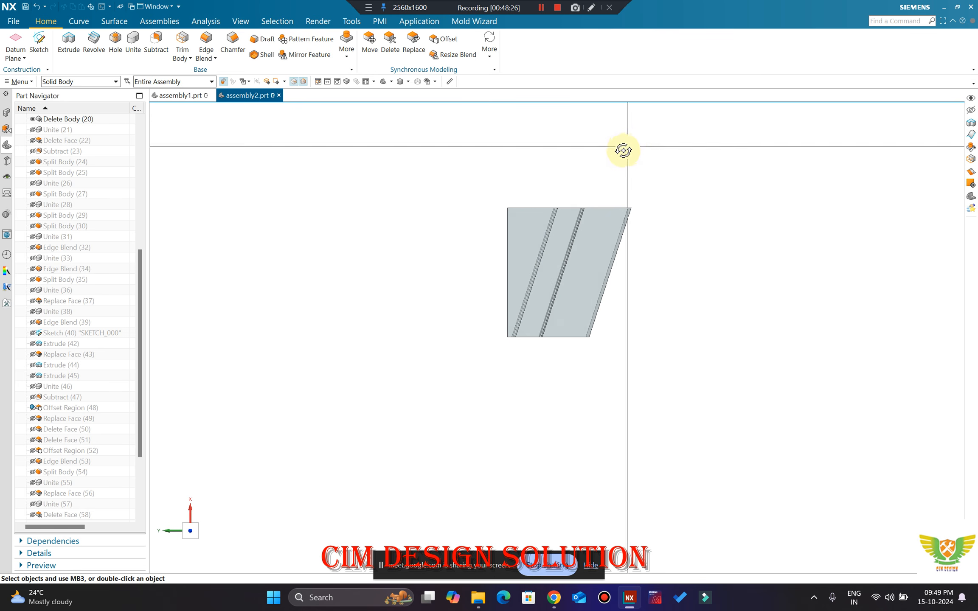
Step: Show the hidden green armed body again alongside the T-shaped body and orient the view squarely to them
{"action": "middle_click_drag", "start_coordinate": [622, 150], "coordinate": [612, 171]}
{"action": "key", "text": "ctrl+shift+k"}
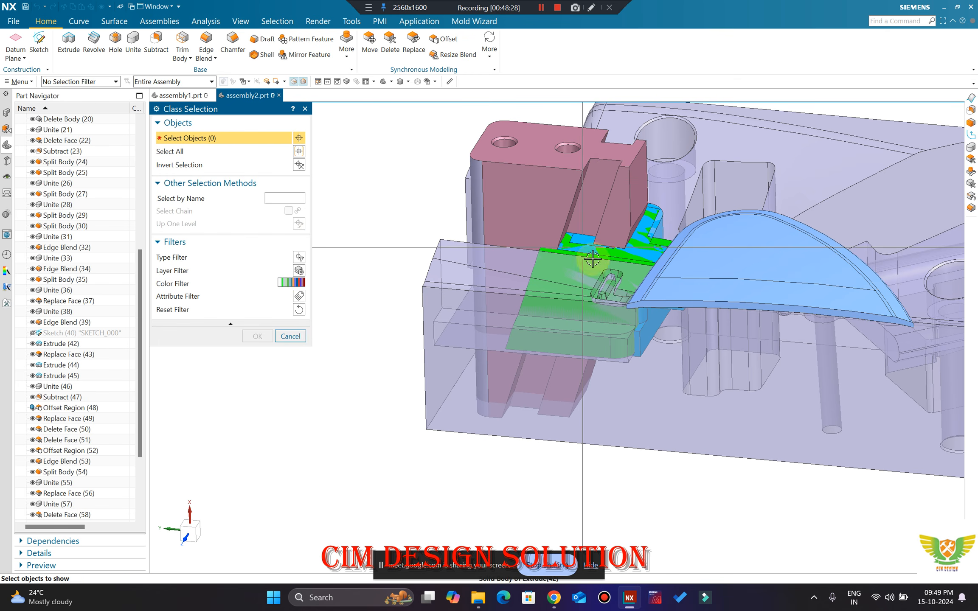
{"action": "middle_click_drag", "start_coordinate": [592, 259], "coordinate": [570, 166]}
{"action": "scroll", "coordinate": [561, 291], "scroll_direction": "up", "scroll_amount": 2}
{"action": "left_click", "coordinate": [543, 295]}
{"action": "middle_click", "coordinate": [542, 298]}
{"action": "scroll", "coordinate": [542, 298], "scroll_direction": "down", "scroll_amount": 1}
{"action": "key", "text": "F8"}
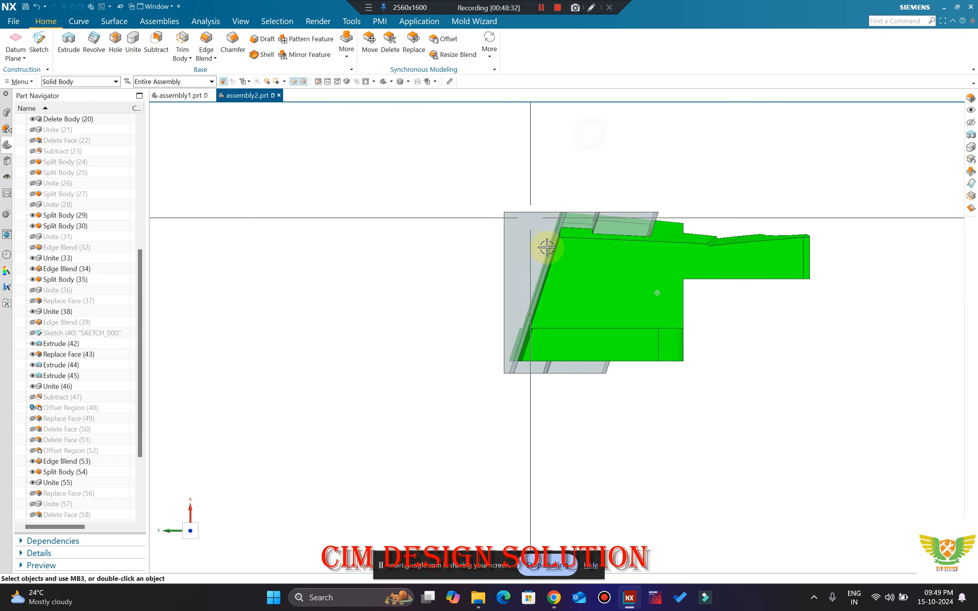
Step: Offset the T-shaped body's back face, opposite the green arm, outward by 20 mm
{"action": "scroll", "coordinate": [503, 382], "scroll_direction": "up", "scroll_amount": 1}
{"action": "scroll", "coordinate": [493, 378], "scroll_direction": "up", "scroll_amount": 3}
{"action": "scroll", "coordinate": [528, 299], "scroll_direction": "down", "scroll_amount": 3}
{"action": "mouse_move", "coordinate": [529, 299]}
{"action": "middle_mouse_down"}
{"action": "mouse_move", "coordinate": [565, 296]}
{"action": "mouse_move", "coordinate": [557, 334]}
{"action": "mouse_move", "coordinate": [530, 312]}
{"action": "middle_mouse_up"}
{"action": "scroll", "coordinate": [496, 408], "scroll_direction": "up", "scroll_amount": 4}
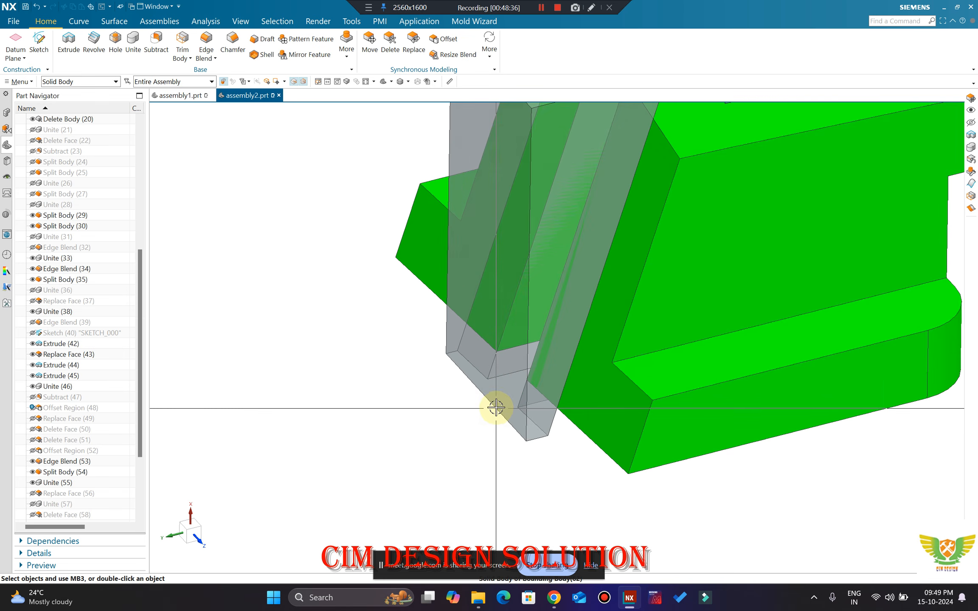
{"action": "scroll", "coordinate": [496, 408], "scroll_direction": "down", "scroll_amount": 4}
{"action": "left_click", "coordinate": [451, 40]}
{"action": "left_click", "coordinate": [580, 333]}
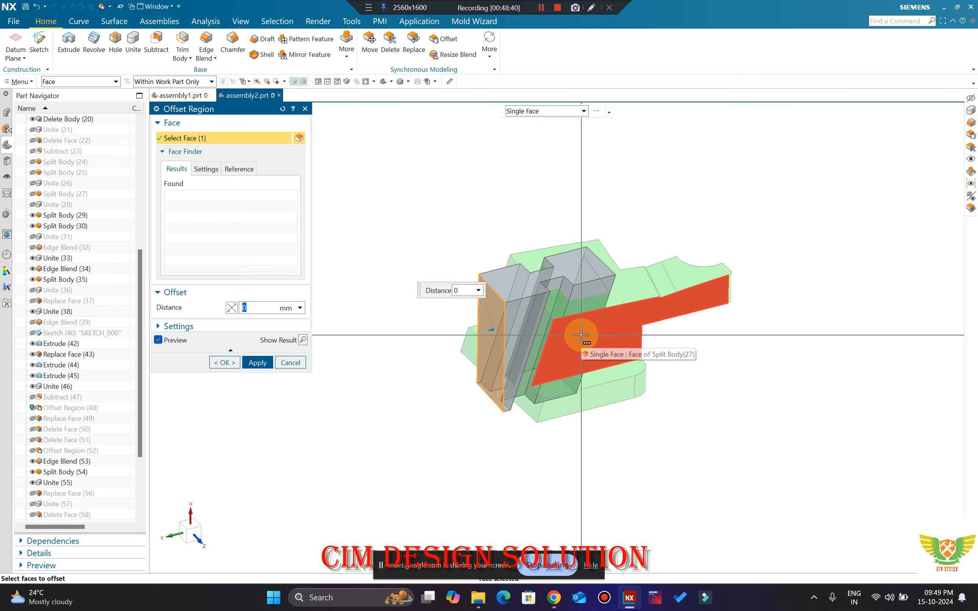
{"action": "key", "text": "Return"}
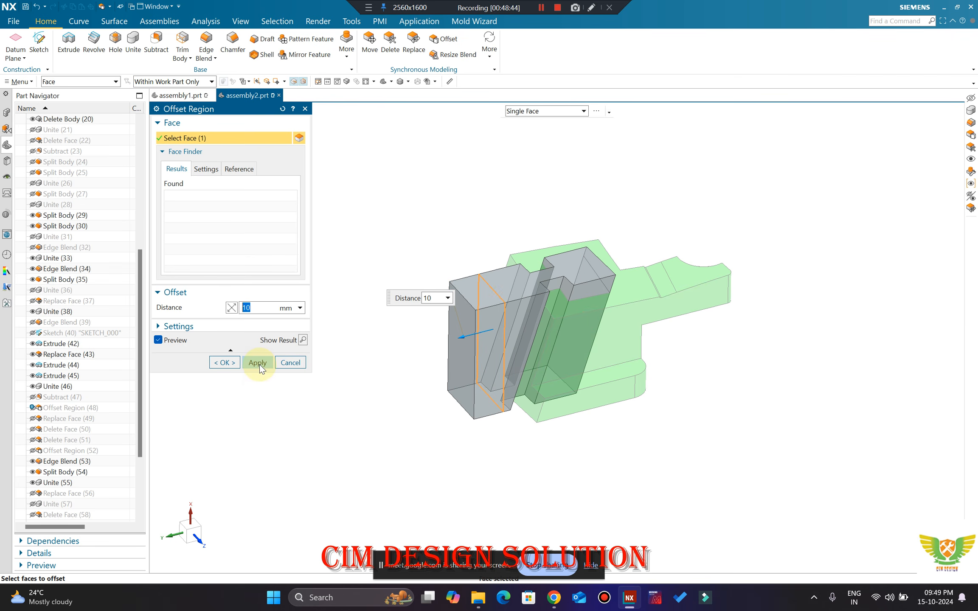
{"action": "type", "text": "20"}
{"action": "key", "text": "Return"}
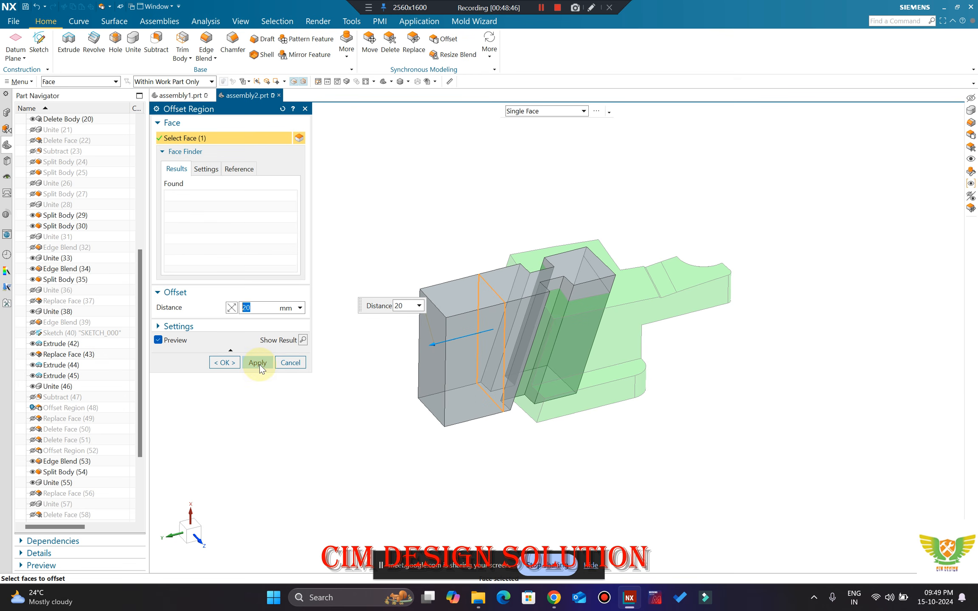
{"action": "left_click", "coordinate": [256, 367]}
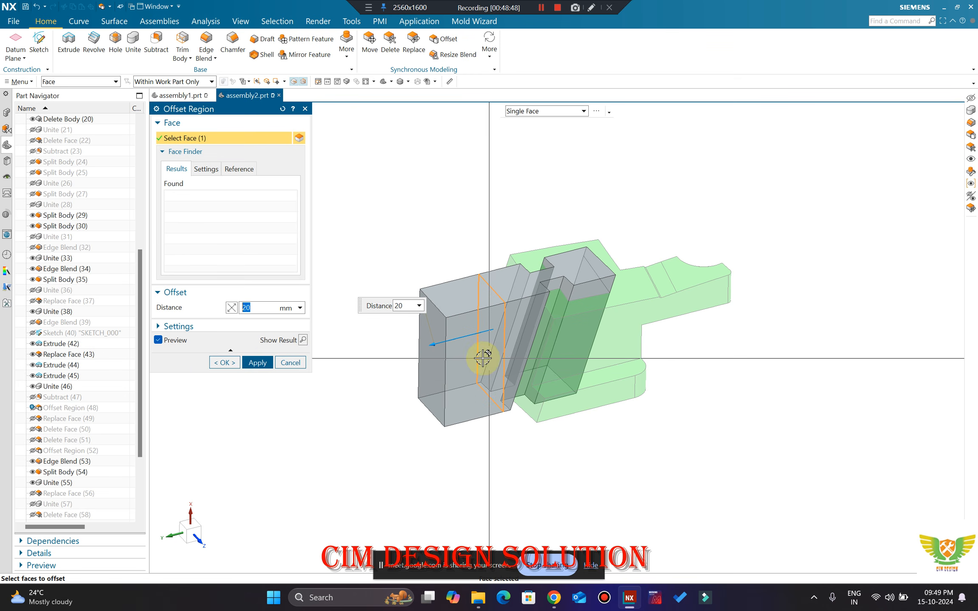
{"action": "left_click", "coordinate": [253, 364]}
Step: Offset the two opposite side faces of the T-shaped body's head outward by 10 mm
{"action": "left_click", "coordinate": [511, 323]}
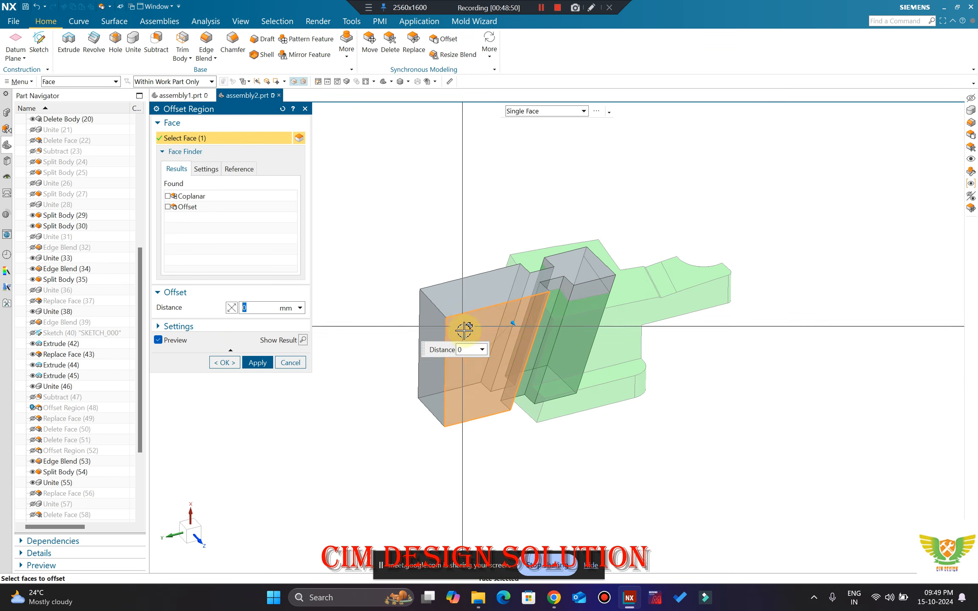
{"action": "middle_click_drag", "start_coordinate": [463, 328], "coordinate": [483, 372]}
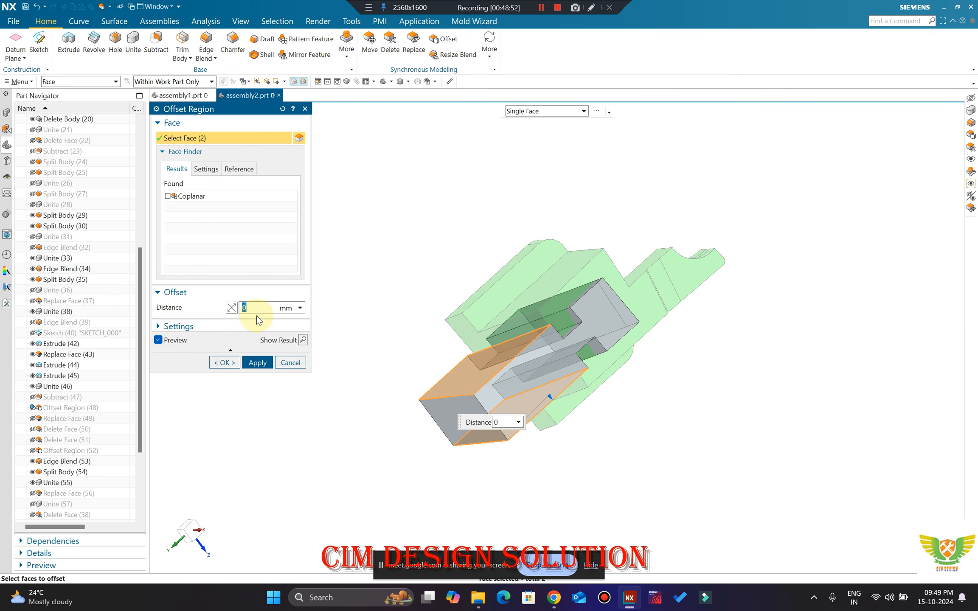
{"action": "type", "text": "20"}
{"action": "key", "text": "Return"}
{"action": "middle_click_drag", "start_coordinate": [405, 257], "coordinate": [375, 281]}
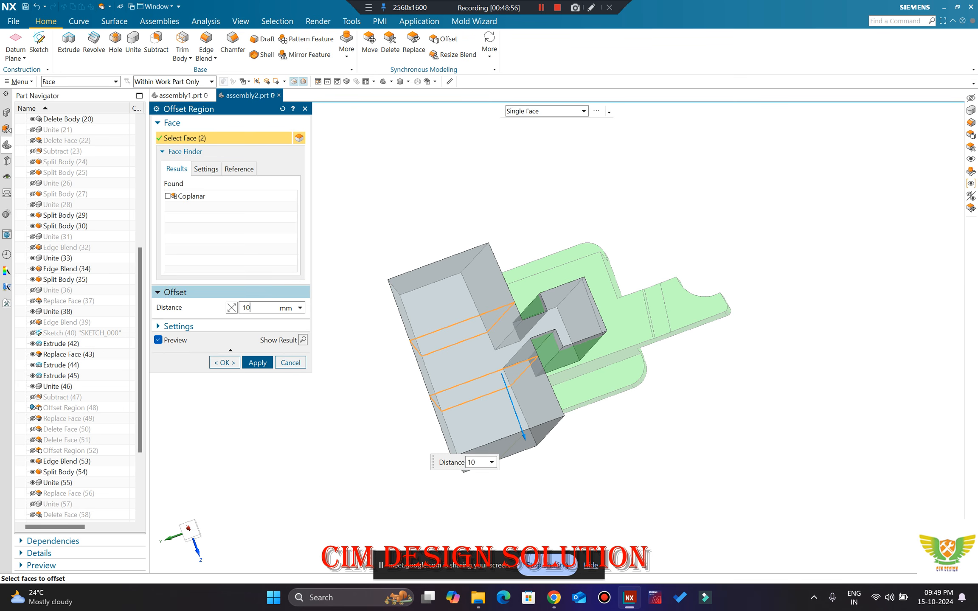
{"action": "key", "text": "Return"}
{"action": "left_click", "coordinate": [222, 362]}
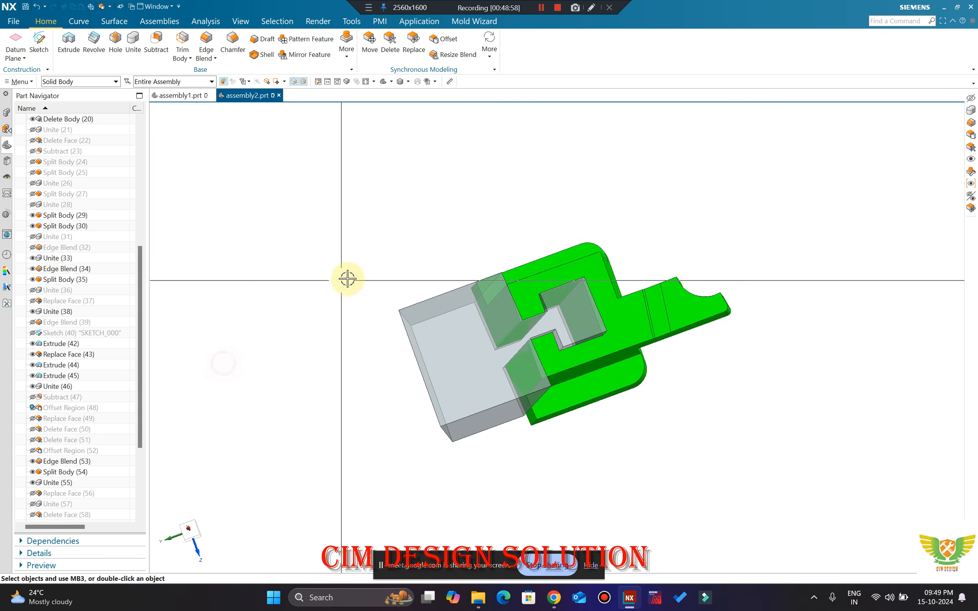
Step: Show the hidden lavender base block together with the green body and the T-shaped body
{"action": "middle_click_drag", "start_coordinate": [347, 278], "coordinate": [530, 210]}
{"action": "key", "text": "ctrl+shift+k"}
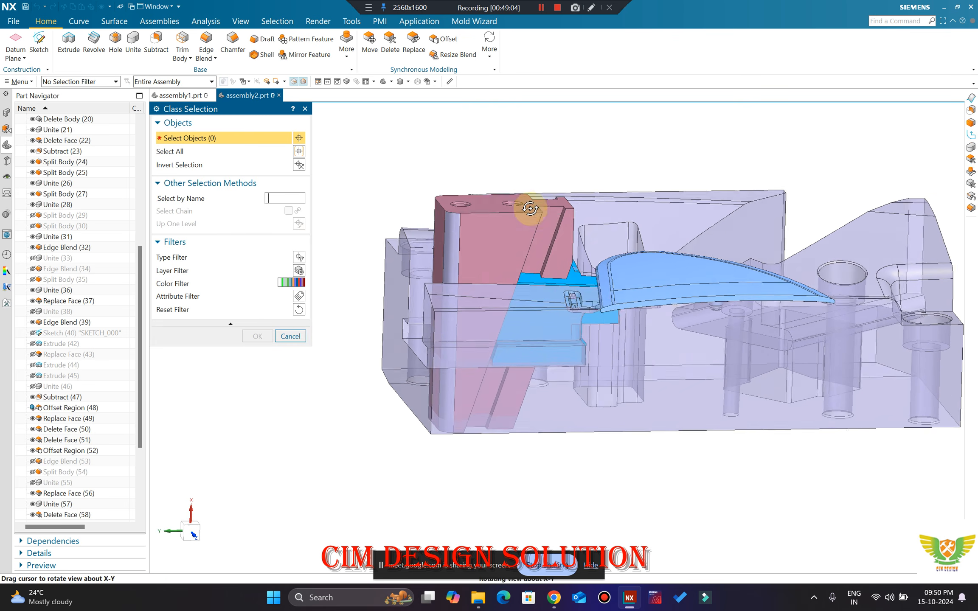
{"action": "scroll", "coordinate": [600, 268], "scroll_direction": "up", "scroll_amount": 2}
{"action": "scroll", "coordinate": [611, 268], "scroll_direction": "down", "scroll_amount": 2}
{"action": "left_click", "coordinate": [663, 280]}
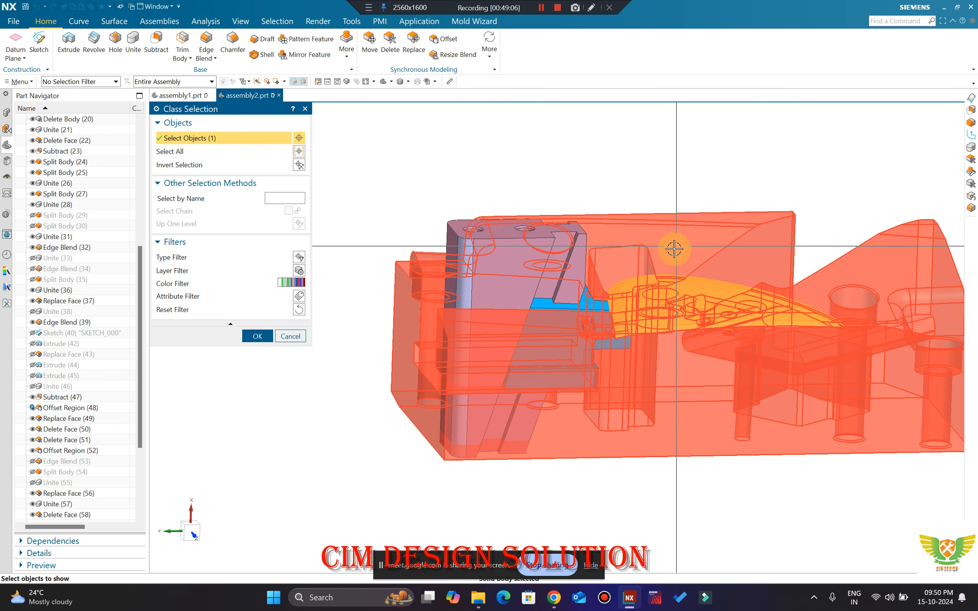
{"action": "middle_click", "coordinate": [661, 272]}
{"action": "middle_click_drag", "start_coordinate": [650, 273], "coordinate": [574, 125]}
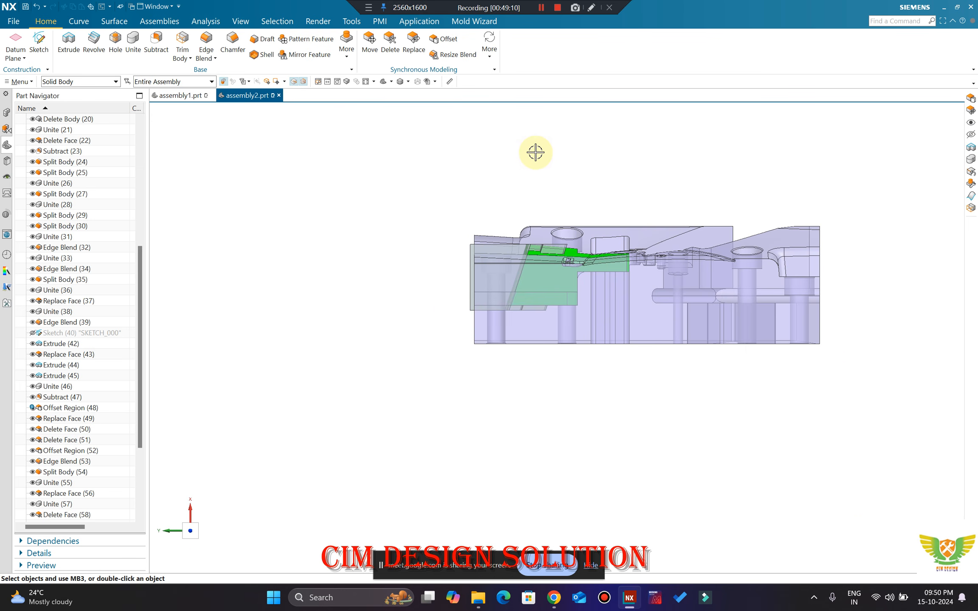
{"action": "key", "text": "ctrl+shift+k"}
{"action": "left_click", "coordinate": [528, 215]}
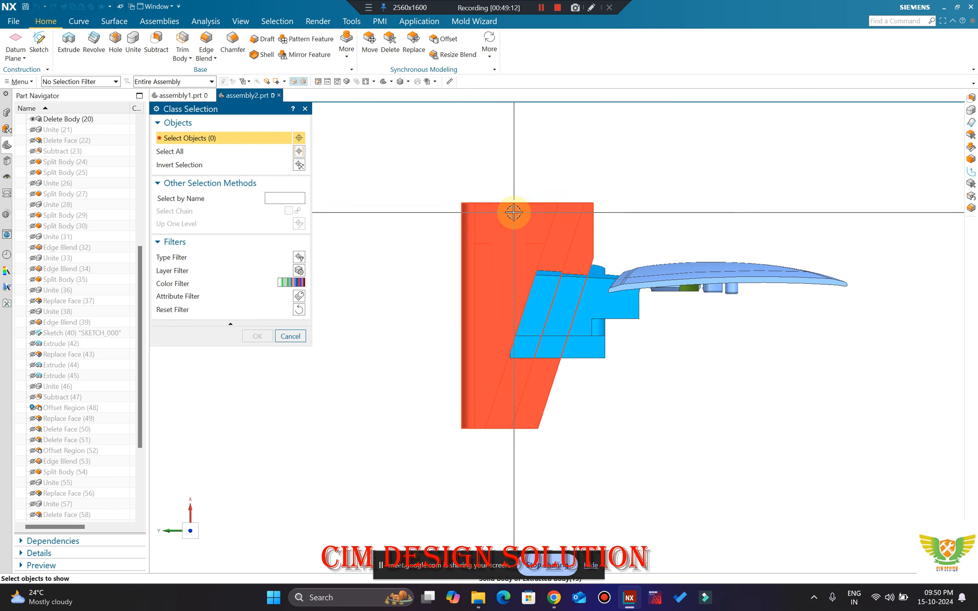
{"action": "middle_click", "coordinate": [517, 224]}
{"action": "middle_click_drag", "start_coordinate": [530, 252], "coordinate": [520, 288]}
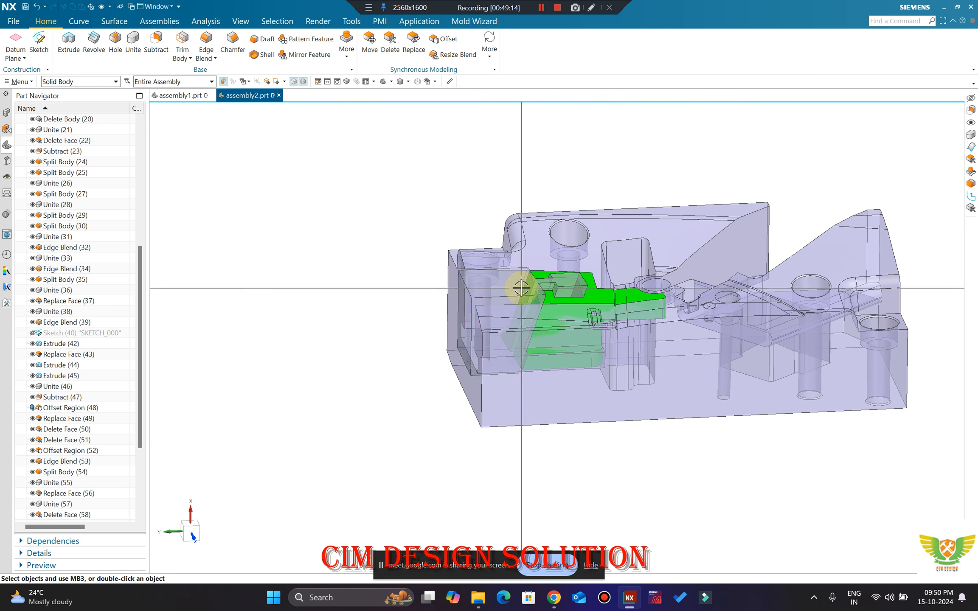
Step: Turn on layer 11 to display the surrounding mould plates and housing part
{"action": "scroll", "coordinate": [511, 226], "scroll_direction": "down", "scroll_amount": 3}
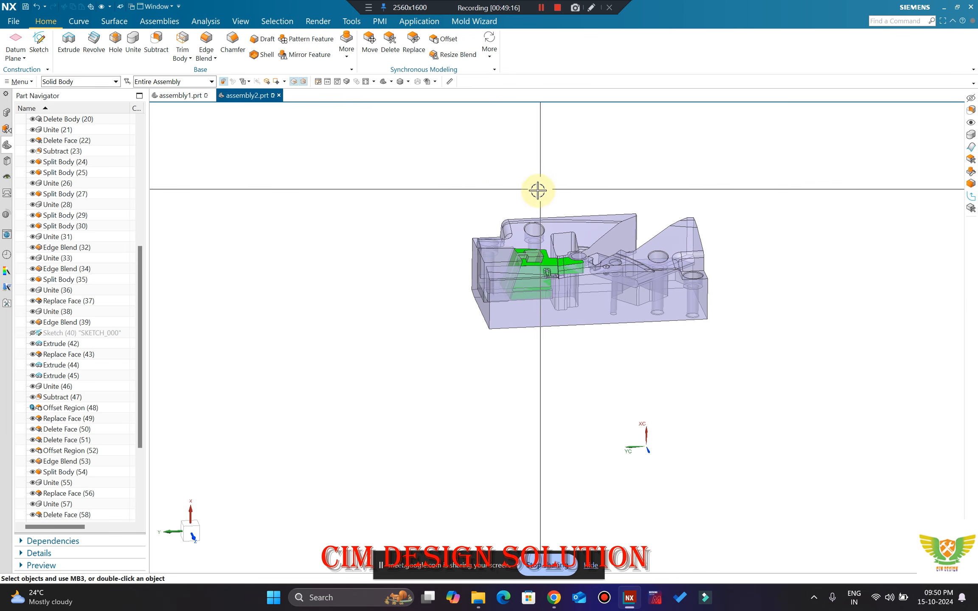
{"action": "middle_click_drag", "start_coordinate": [538, 190], "coordinate": [493, 189]}
{"action": "key", "text": "ctrl+l"}
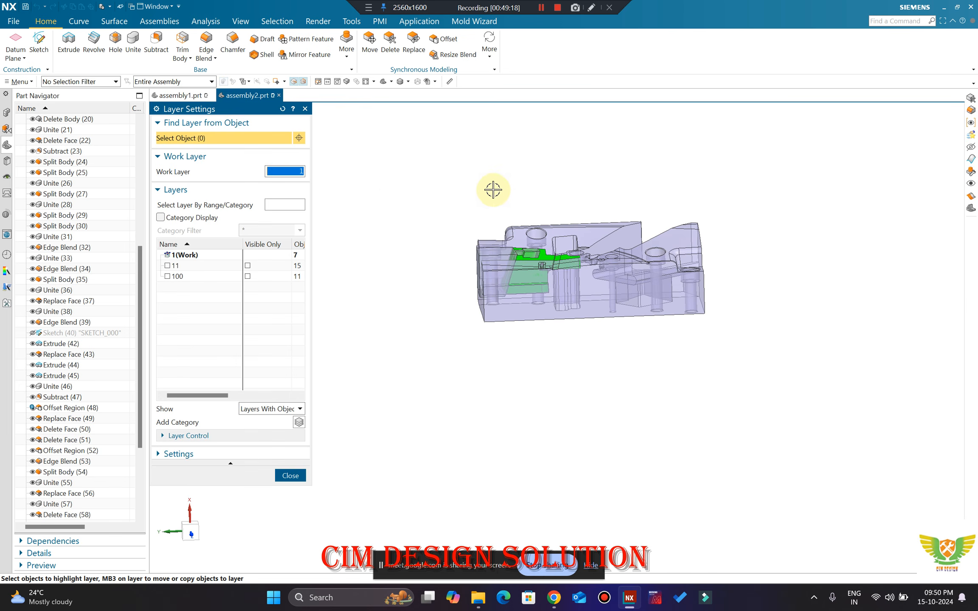
{"action": "left_click", "coordinate": [167, 267]}
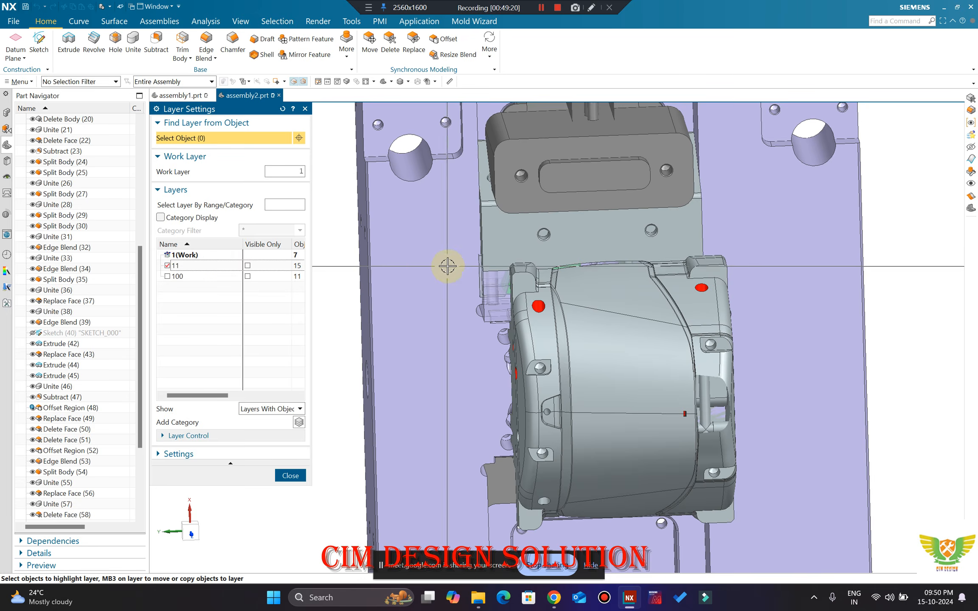
{"action": "middle_click_drag", "start_coordinate": [447, 264], "coordinate": [519, 213]}
{"action": "left_click", "coordinate": [466, 238]}
{"action": "middle_click", "coordinate": [466, 238]}
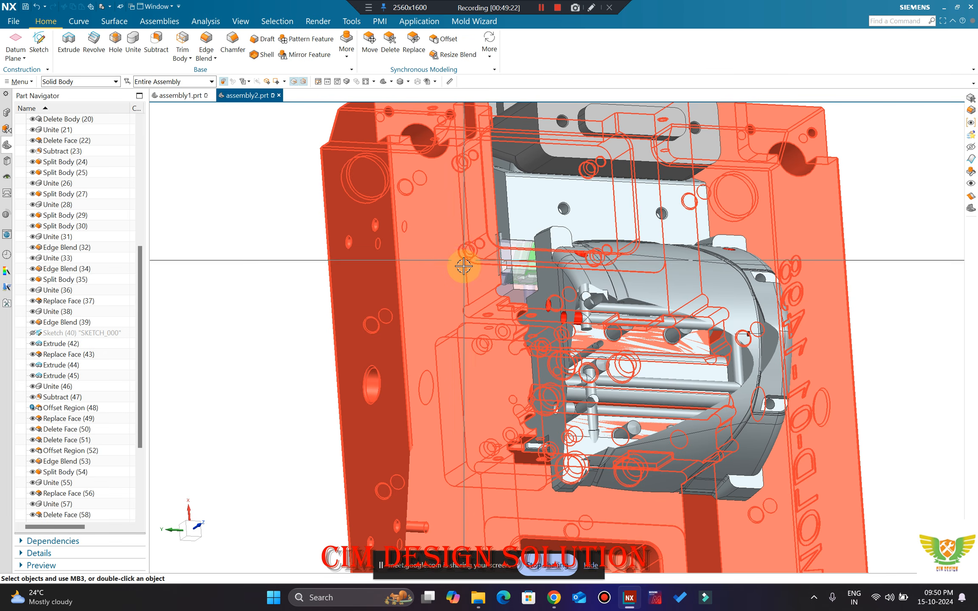
Step: Assign the pale drilled block above the rounded housing to layer 1
{"action": "key", "text": "ctrl+j"}
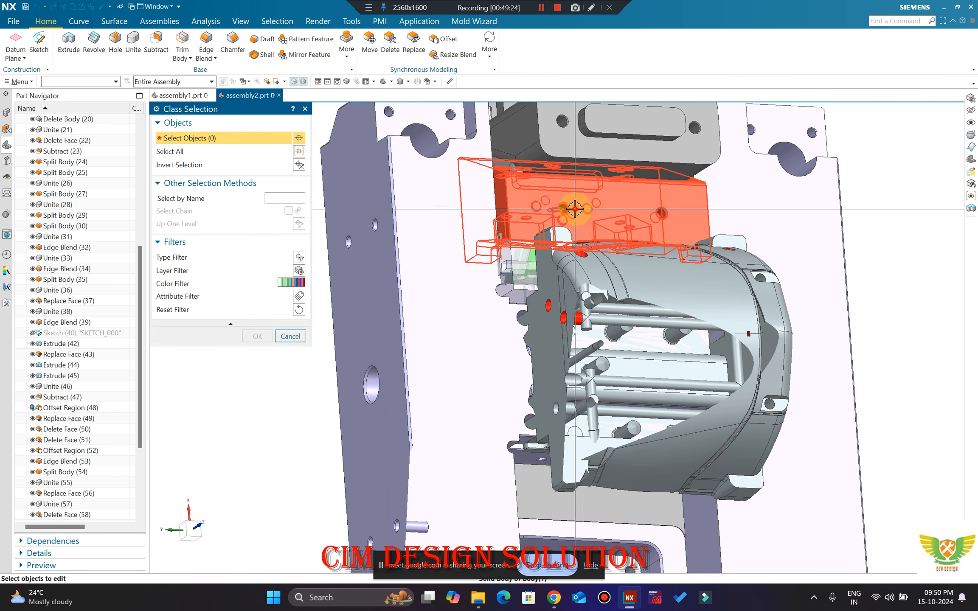
{"action": "left_click", "coordinate": [575, 209]}
{"action": "middle_click", "coordinate": [370, 213]}
{"action": "type", "text": "1"}
{"action": "key", "text": "Return"}
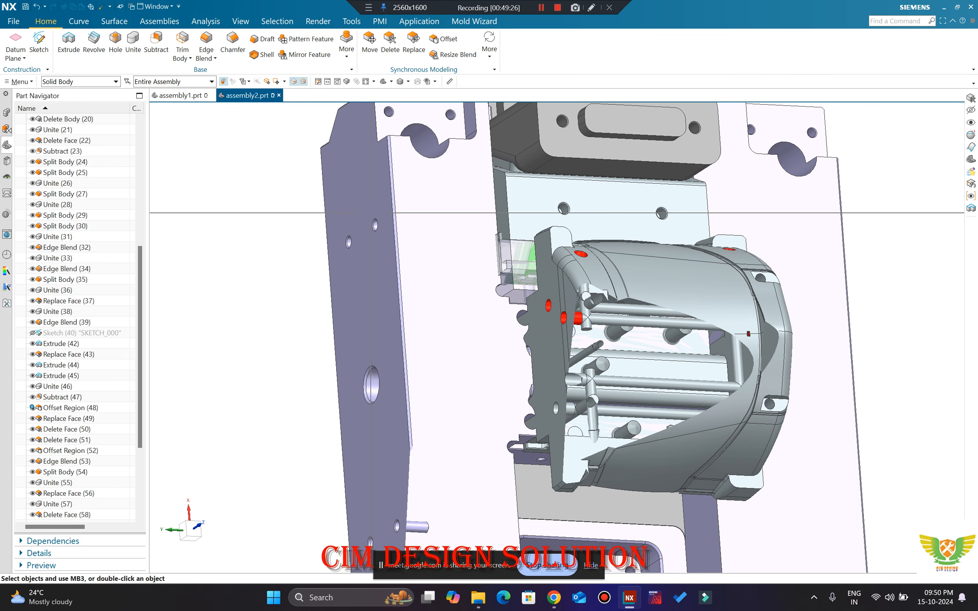
Step: Turn off layer 11 and orbit to the T-shaped body within the remaining geometry
{"action": "key", "text": "ctrl+l"}
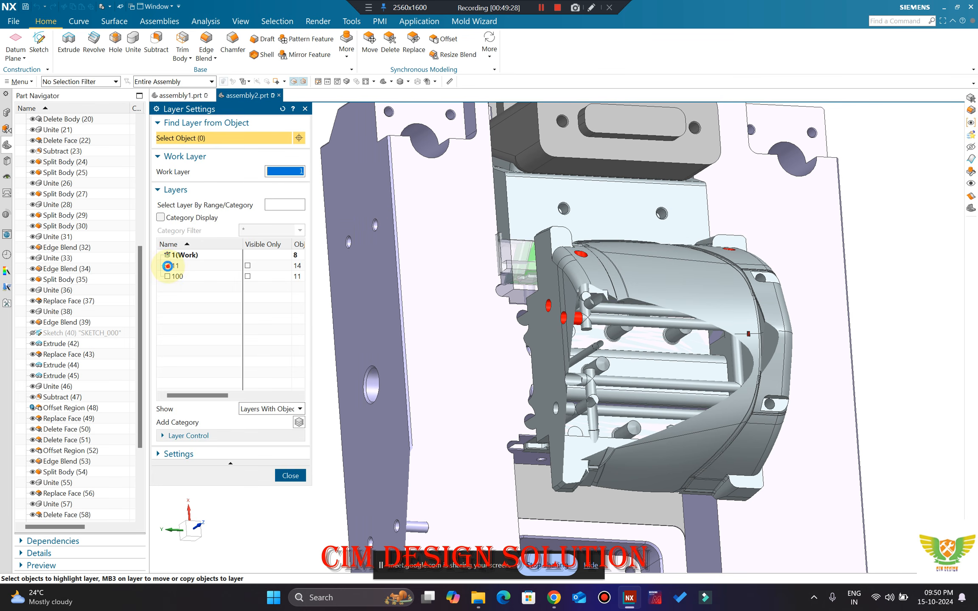
{"action": "left_click", "coordinate": [167, 266]}
{"action": "middle_click", "coordinate": [499, 276]}
{"action": "middle_click_drag", "start_coordinate": [526, 319], "coordinate": [704, 381]}
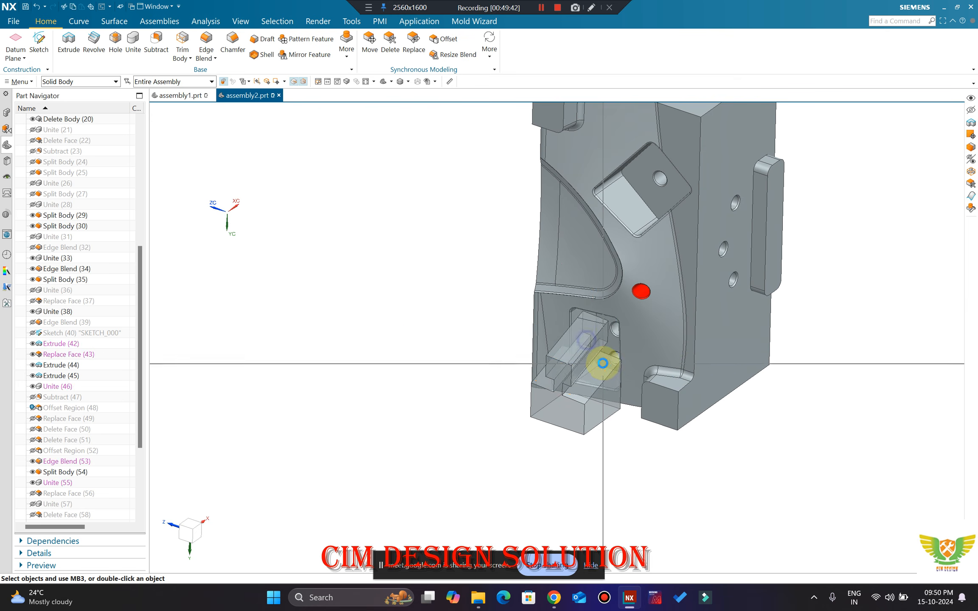
Step: Examine from several angles how the translucent T-shaped body sits in the mould block's rectangular pocket
{"action": "mouse_move", "coordinate": [603, 363]}
{"action": "middle_mouse_down"}
{"action": "mouse_move", "coordinate": [631, 335]}
{"action": "mouse_move", "coordinate": [622, 321]}
{"action": "mouse_move", "coordinate": [664, 323]}
{"action": "mouse_move", "coordinate": [524, 404]}
{"action": "mouse_move", "coordinate": [546, 367]}
{"action": "mouse_move", "coordinate": [593, 354]}
{"action": "middle_mouse_up"}
{"action": "scroll", "coordinate": [610, 303], "scroll_direction": "up", "scroll_amount": 2}
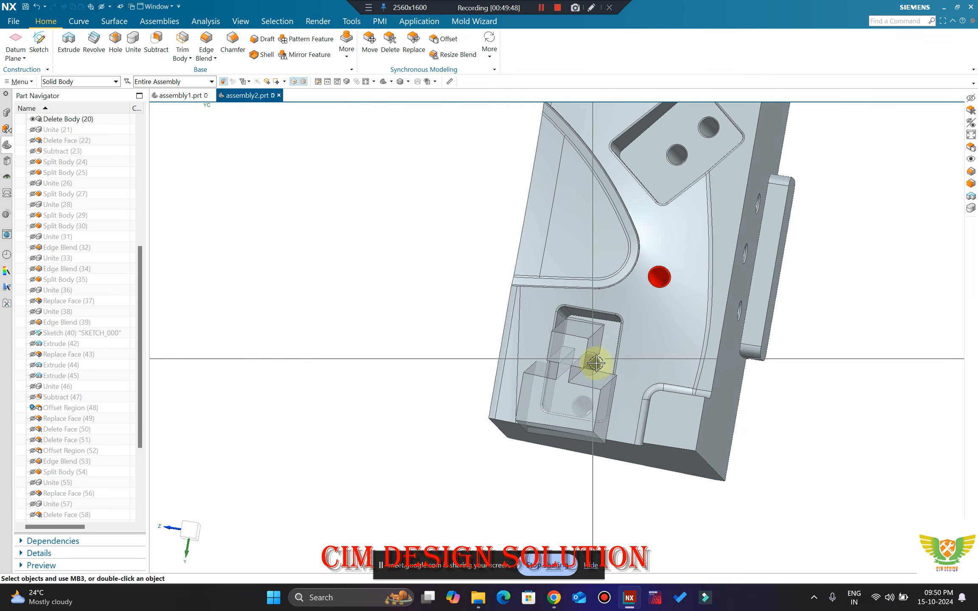
{"action": "scroll", "coordinate": [568, 400], "scroll_direction": "up", "scroll_amount": 3}
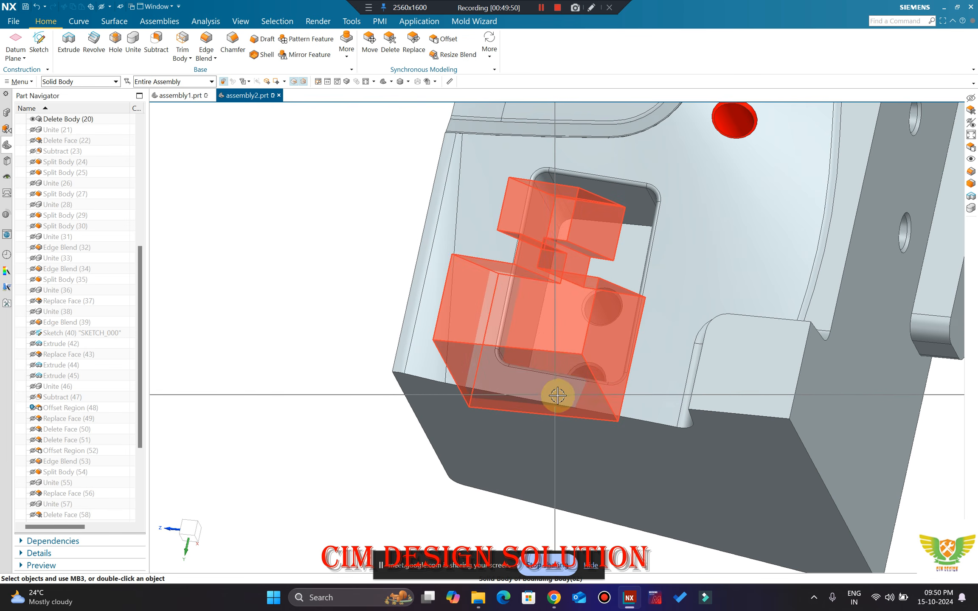
{"action": "middle_click_drag", "start_coordinate": [558, 395], "coordinate": [380, 401]}
{"action": "key", "text": "F8"}
{"action": "scroll", "coordinate": [571, 482], "scroll_direction": "up", "scroll_amount": 2}
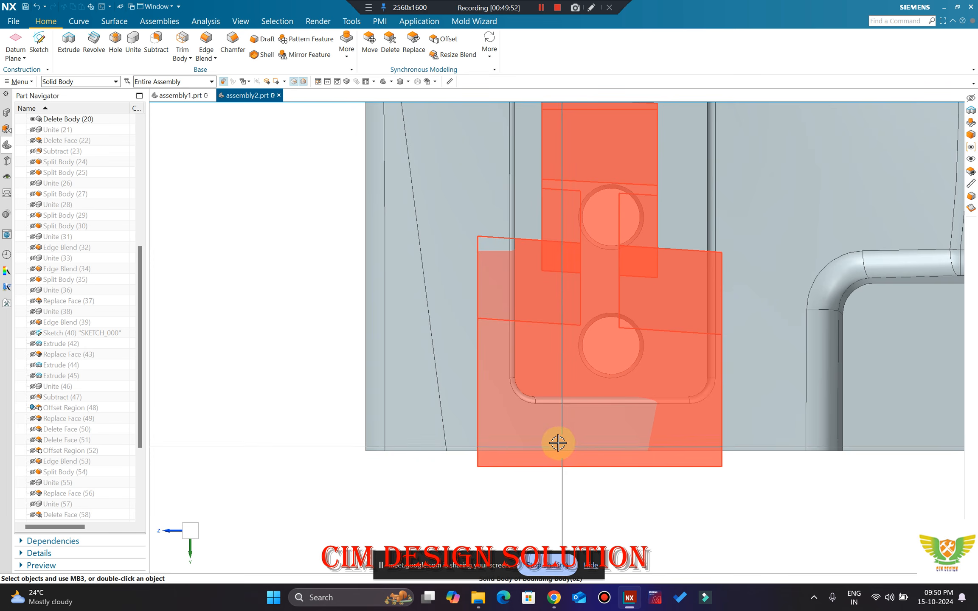
{"action": "scroll", "coordinate": [558, 442], "scroll_direction": "down", "scroll_amount": 3}
{"action": "middle_click_drag", "start_coordinate": [558, 443], "coordinate": [526, 418]}
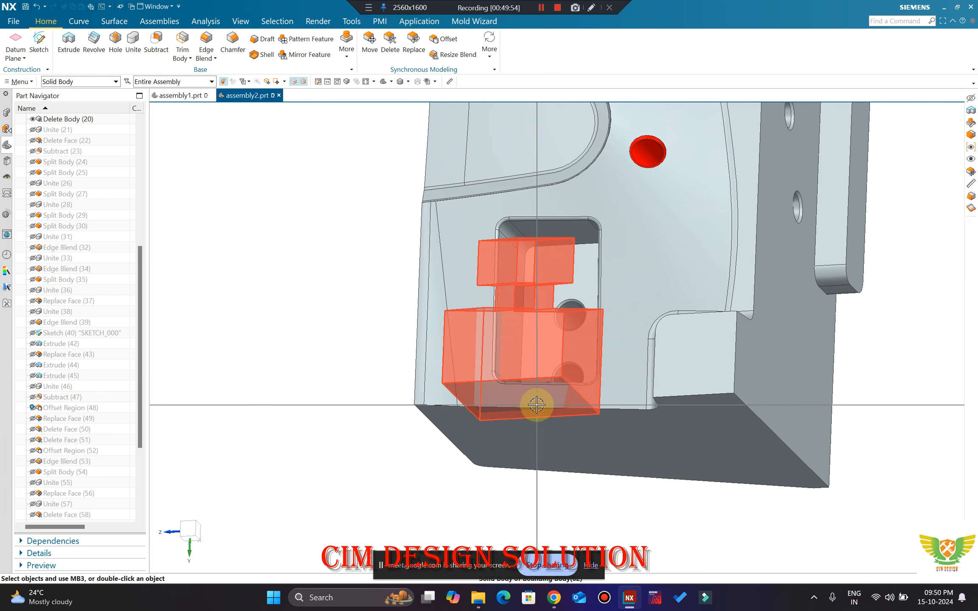
{"action": "middle_click_drag", "start_coordinate": [665, 306], "coordinate": [592, 257]}
{"action": "left_click", "coordinate": [638, 395]}
{"action": "key", "text": "ctrl+b"}
{"action": "scroll", "coordinate": [585, 370], "scroll_direction": "up", "scroll_amount": 1}
{"action": "key", "text": "ctrl+z"}
{"action": "scroll", "coordinate": [530, 275], "scroll_direction": "down", "scroll_amount": 1}
{"action": "scroll", "coordinate": [528, 267], "scroll_direction": "up", "scroll_amount": 3}
{"action": "scroll", "coordinate": [552, 294], "scroll_direction": "down", "scroll_amount": 3}
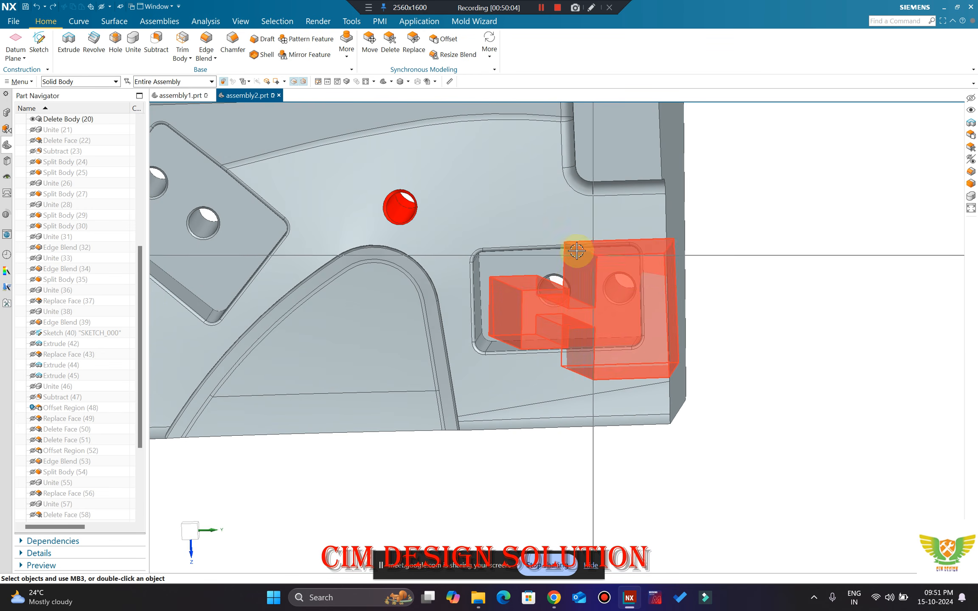
Step: Isolate the T-shaped body and offset its upper T-profile end face outward by 15 mm
{"action": "middle_click_drag", "start_coordinate": [643, 326], "coordinate": [576, 326]}
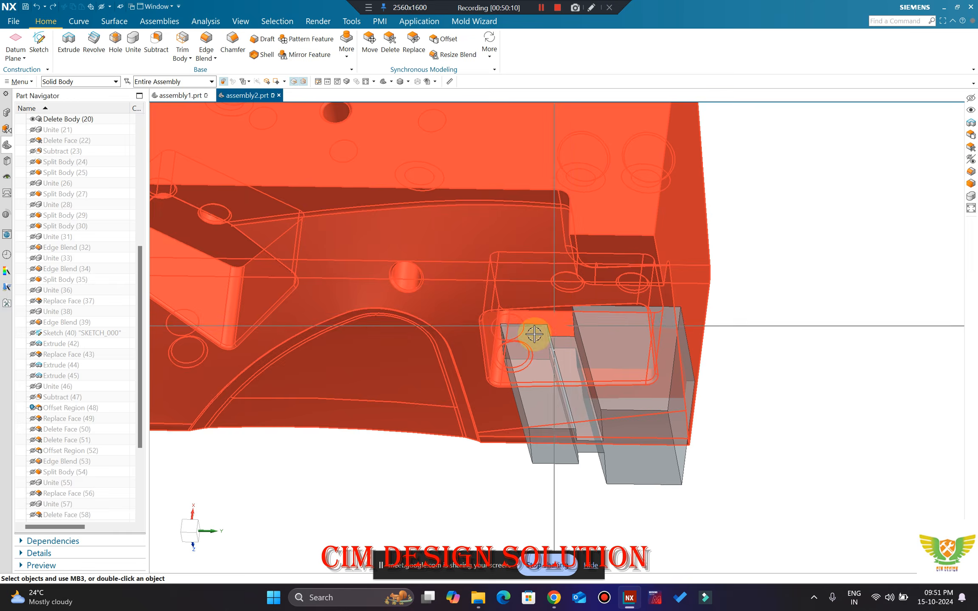
{"action": "scroll", "coordinate": [575, 317], "scroll_direction": "up", "scroll_amount": 2}
{"action": "scroll", "coordinate": [549, 322], "scroll_direction": "up", "scroll_amount": 3}
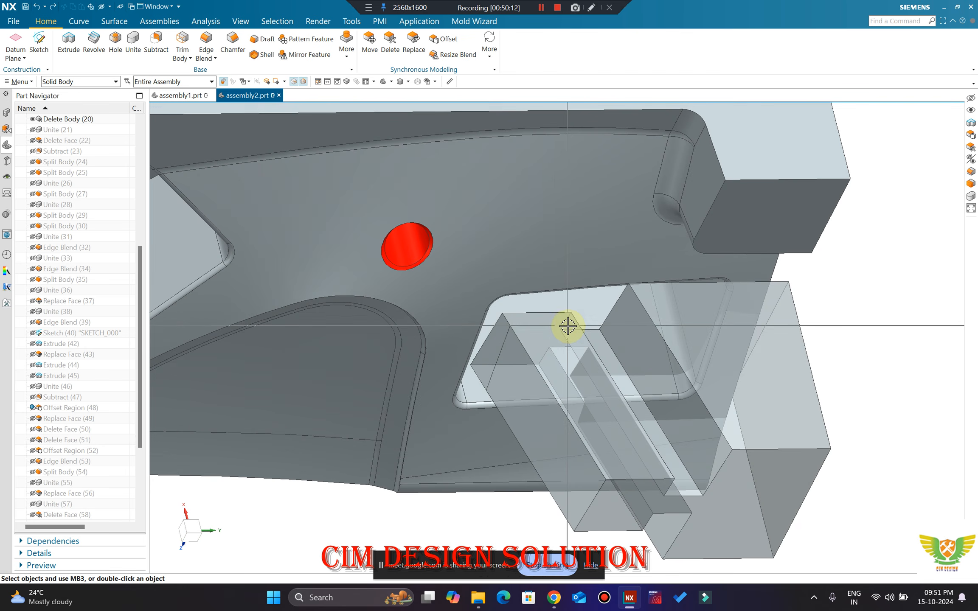
{"action": "scroll", "coordinate": [549, 305], "scroll_direction": "down", "scroll_amount": 3}
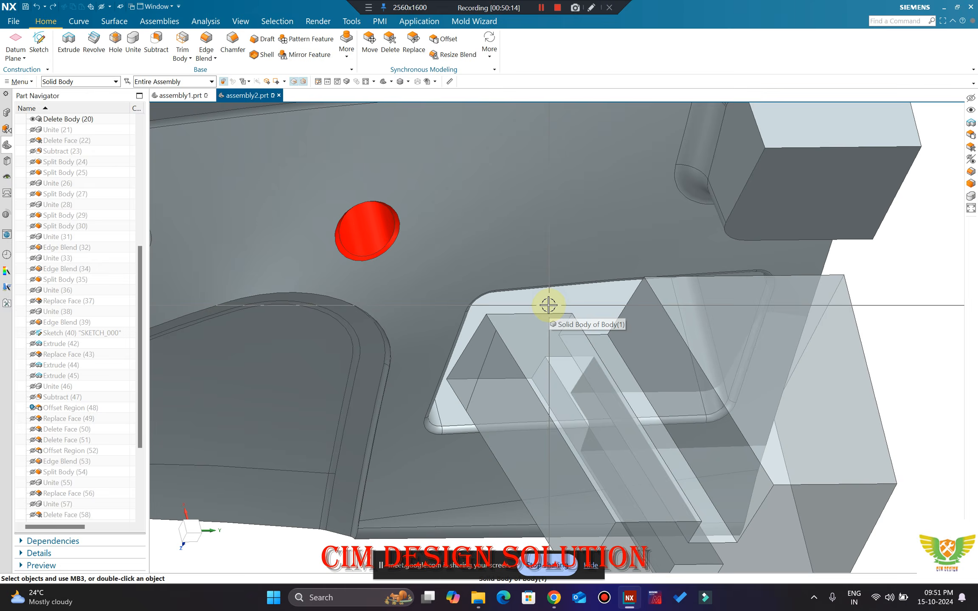
{"action": "mouse_move", "coordinate": [504, 234]}
{"action": "middle_mouse_down"}
{"action": "mouse_move", "coordinate": [545, 257]}
{"action": "mouse_move", "coordinate": [555, 321]}
{"action": "mouse_move", "coordinate": [513, 238]}
{"action": "middle_mouse_up"}
{"action": "left_click", "coordinate": [683, 305]}
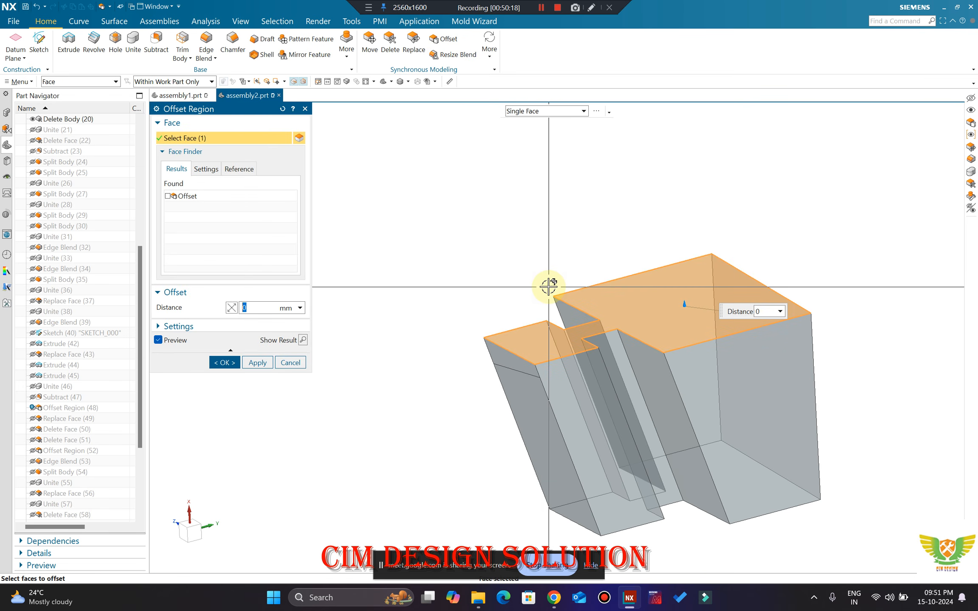
{"action": "key", "text": "Return"}
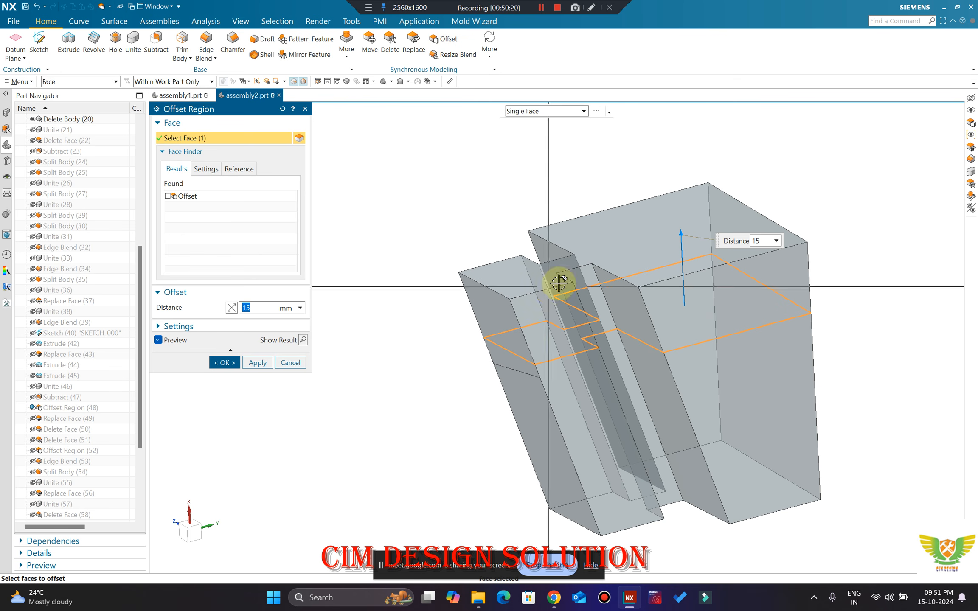
{"action": "left_click", "coordinate": [224, 363]}
Step: Blend the two long outer edges of the T-shaped body's wide section with a 5 mm radius
{"action": "middle_click_drag", "start_coordinate": [465, 238], "coordinate": [561, 291]}
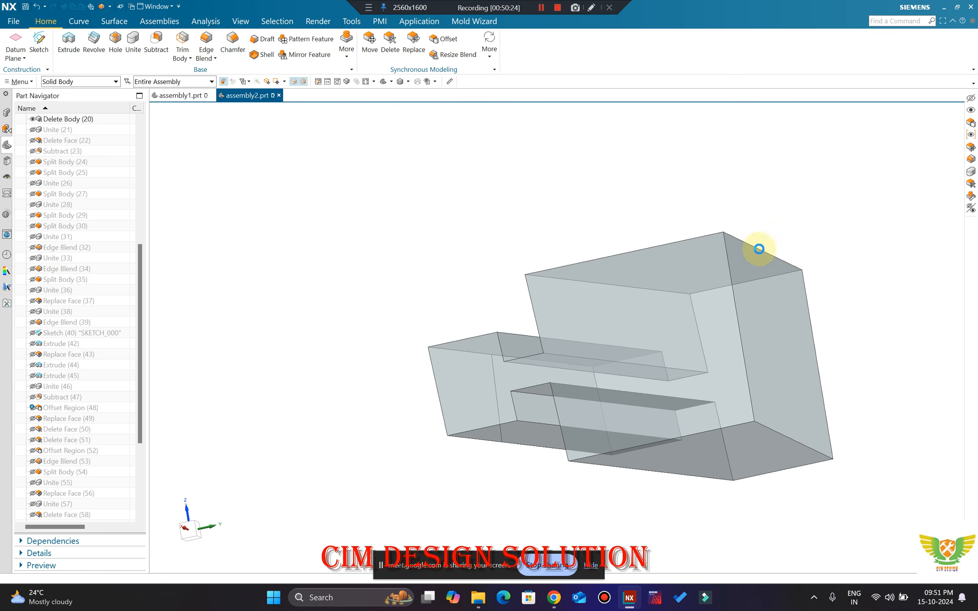
{"action": "key", "text": "b"}
{"action": "left_click", "coordinate": [759, 249]}
{"action": "left_click", "coordinate": [780, 435]}
{"action": "middle_click", "coordinate": [488, 258]}
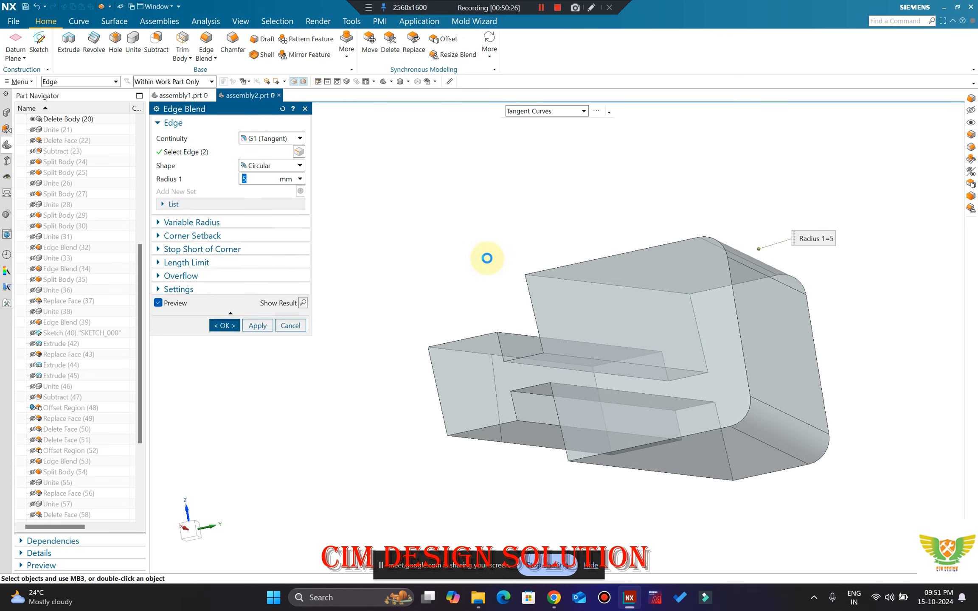
Step: Show the hidden lavender base block and the green slotted body together with the T-shaped body
{"action": "middle_click_drag", "start_coordinate": [622, 281], "coordinate": [478, 411]}
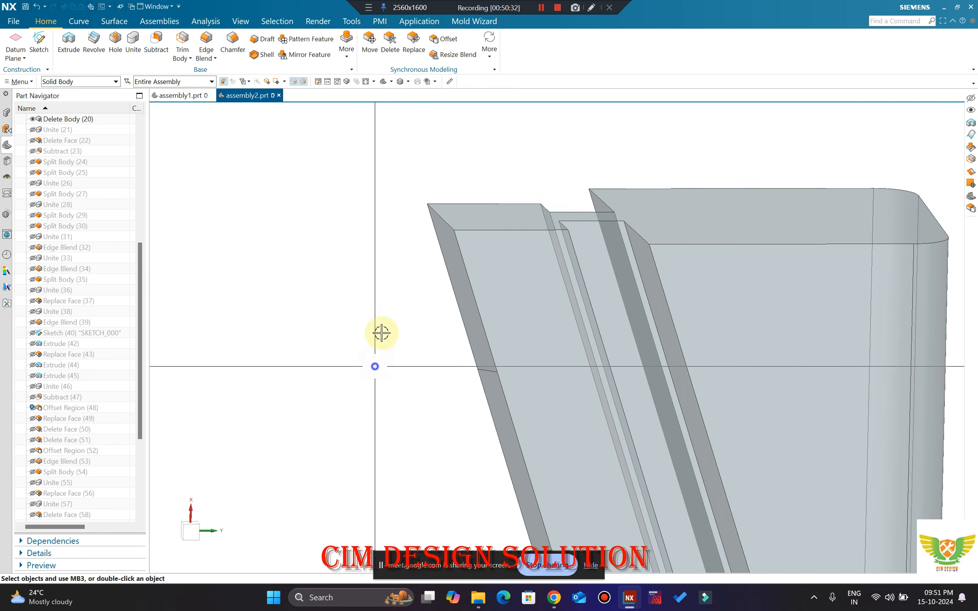
{"action": "mouse_move", "coordinate": [380, 332]}
{"action": "middle_mouse_down"}
{"action": "mouse_move", "coordinate": [402, 291]}
{"action": "mouse_move", "coordinate": [352, 320]}
{"action": "mouse_move", "coordinate": [384, 350]}
{"action": "mouse_move", "coordinate": [363, 336]}
{"action": "middle_mouse_up"}
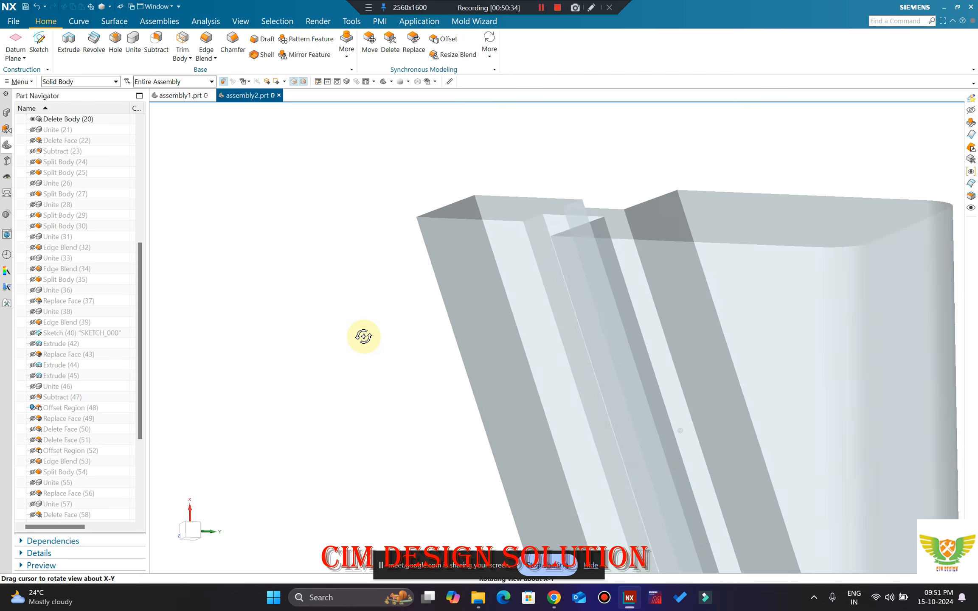
{"action": "key", "text": "ctrl+shift+k"}
{"action": "scroll", "coordinate": [523, 227], "scroll_direction": "down", "scroll_amount": 5}
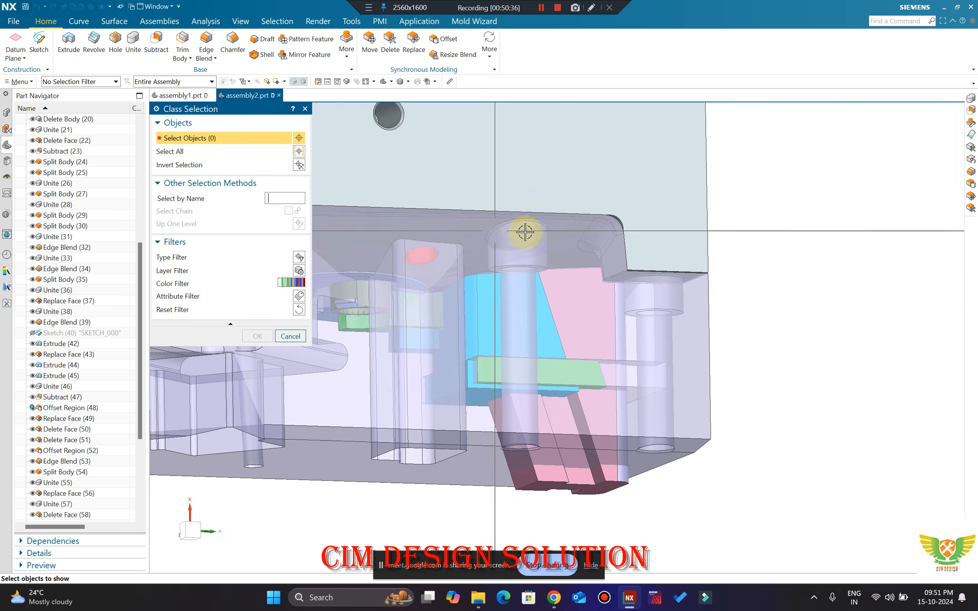
{"action": "left_click", "coordinate": [550, 308]}
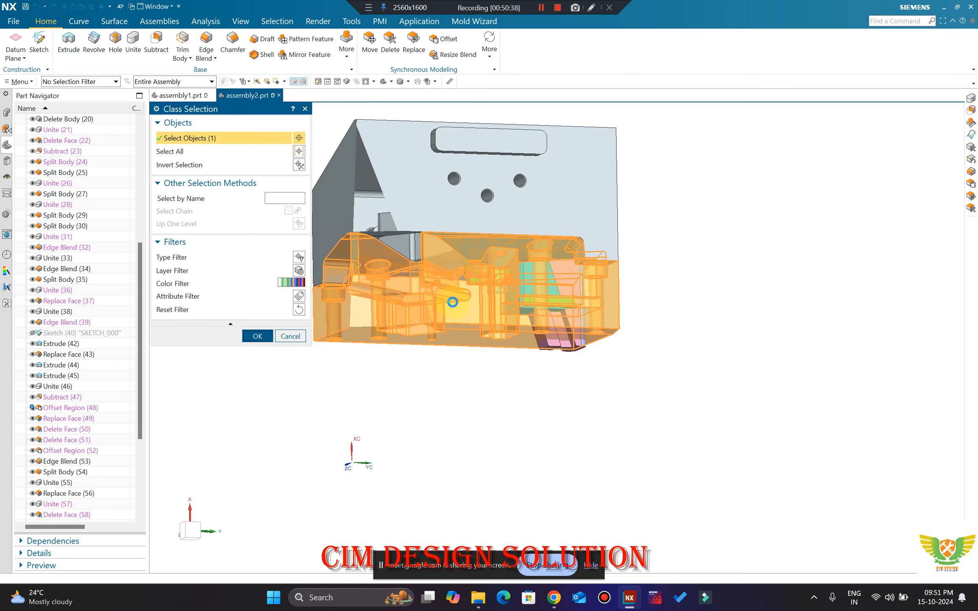
{"action": "middle_click", "coordinate": [452, 302]}
{"action": "middle_click_drag", "start_coordinate": [465, 334], "coordinate": [508, 252]}
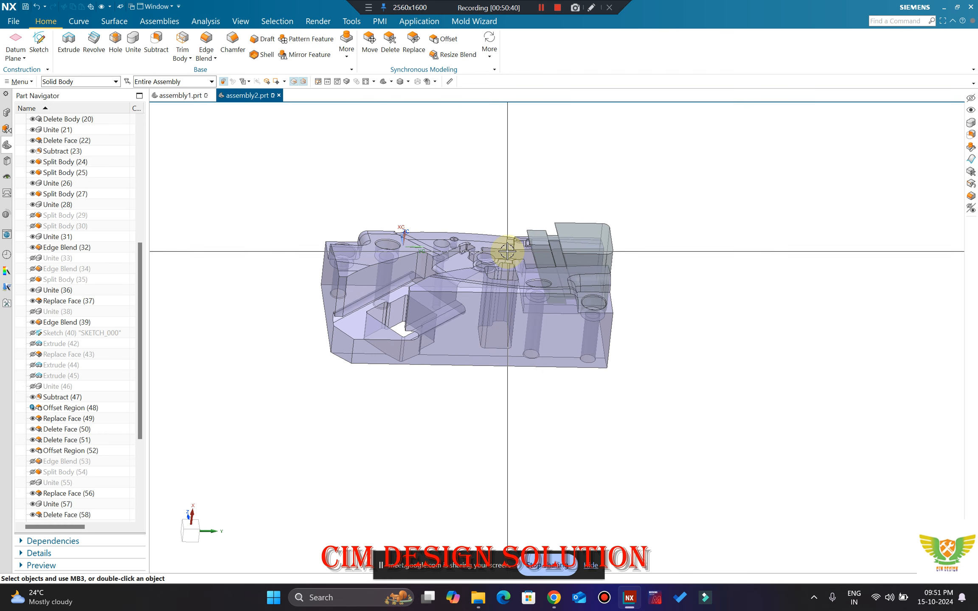
{"action": "key", "text": "ctrl+shift+k"}
{"action": "scroll", "coordinate": [544, 302], "scroll_direction": "up", "scroll_amount": 4}
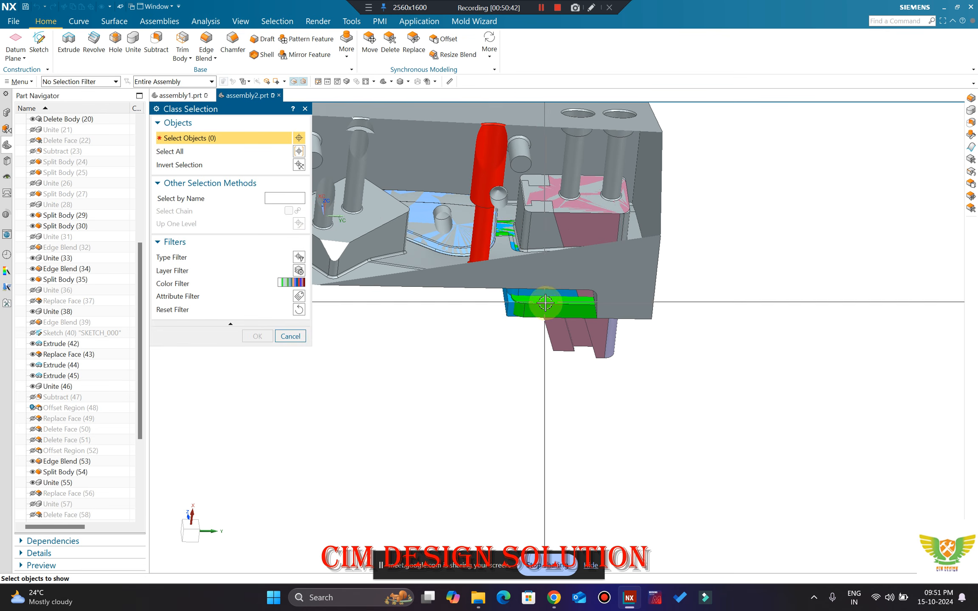
{"action": "middle_click", "coordinate": [502, 326]}
Step: Trim the overhanging tip of the T-shaped body's head with a plane offset 60 mm inward from the wide section's outer side face
{"action": "middle_click_drag", "start_coordinate": [548, 365], "coordinate": [540, 446]}
{"action": "middle_click_drag", "start_coordinate": [548, 297], "coordinate": [630, 177]}
{"action": "key", "text": "F8"}
{"action": "scroll", "coordinate": [532, 232], "scroll_direction": "up", "scroll_amount": 3}
{"action": "middle_click_drag", "start_coordinate": [523, 245], "coordinate": [525, 278]}
{"action": "scroll", "coordinate": [526, 277], "scroll_direction": "up", "scroll_amount": 3}
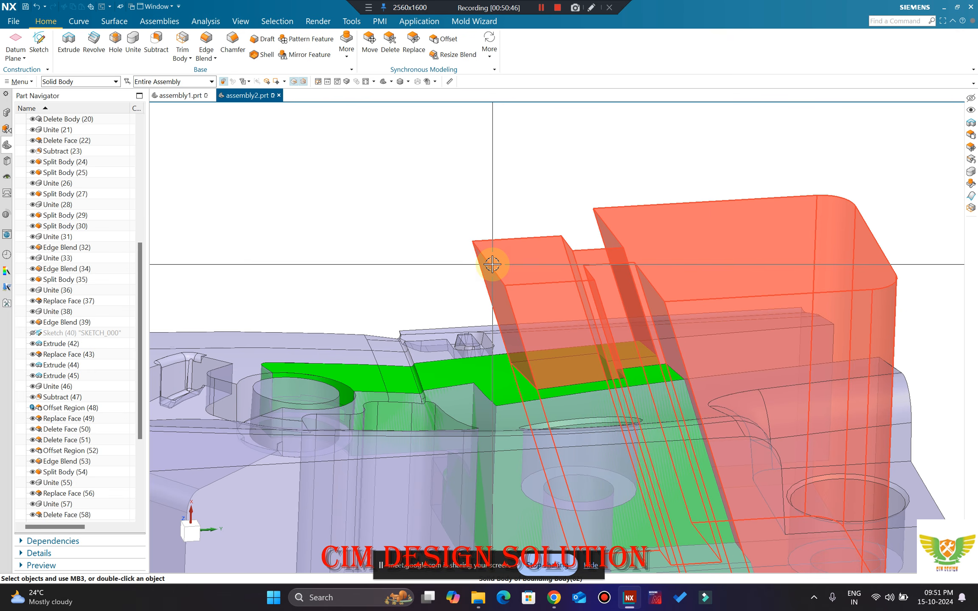
{"action": "middle_click_drag", "start_coordinate": [660, 232], "coordinate": [644, 212]}
{"action": "scroll", "coordinate": [641, 211], "scroll_direction": "down", "scroll_amount": 1}
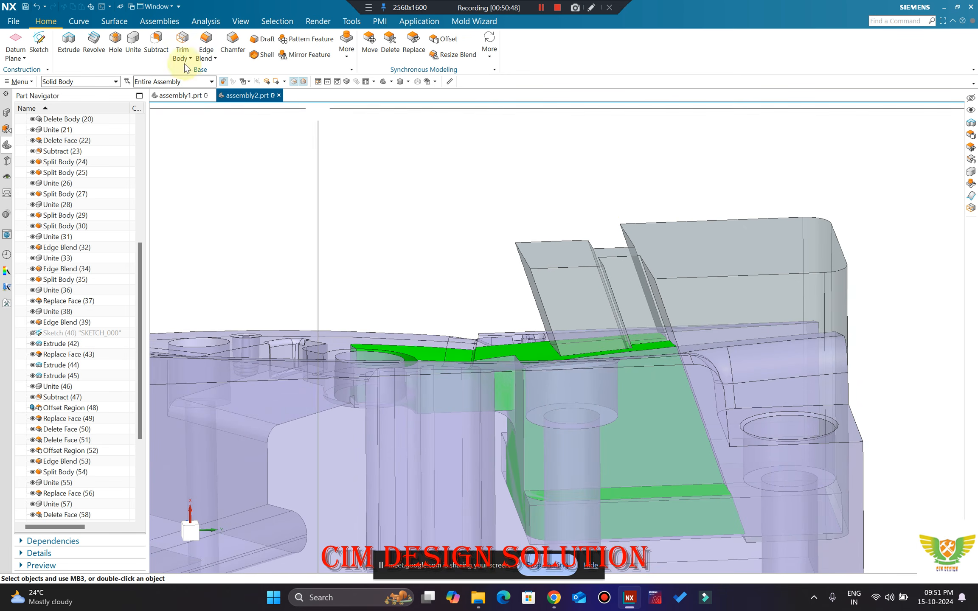
{"action": "left_click", "coordinate": [182, 47]}
{"action": "left_click", "coordinate": [561, 246]}
{"action": "left_click", "coordinate": [236, 185]}
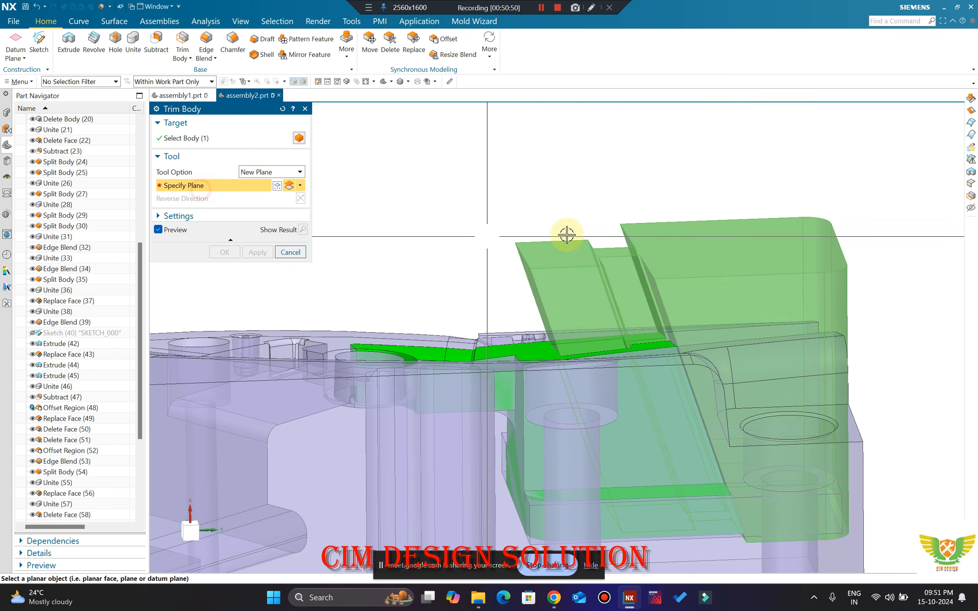
{"action": "middle_click_drag", "start_coordinate": [567, 233], "coordinate": [786, 284]}
{"action": "left_click", "coordinate": [786, 284]}
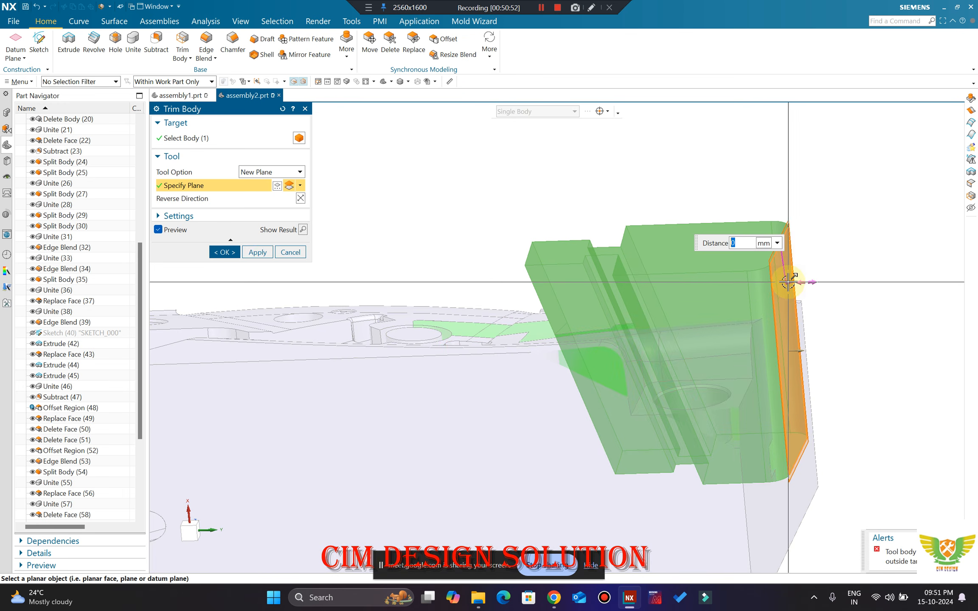
{"action": "left_click_drag", "start_coordinate": [787, 281], "coordinate": [545, 278]}
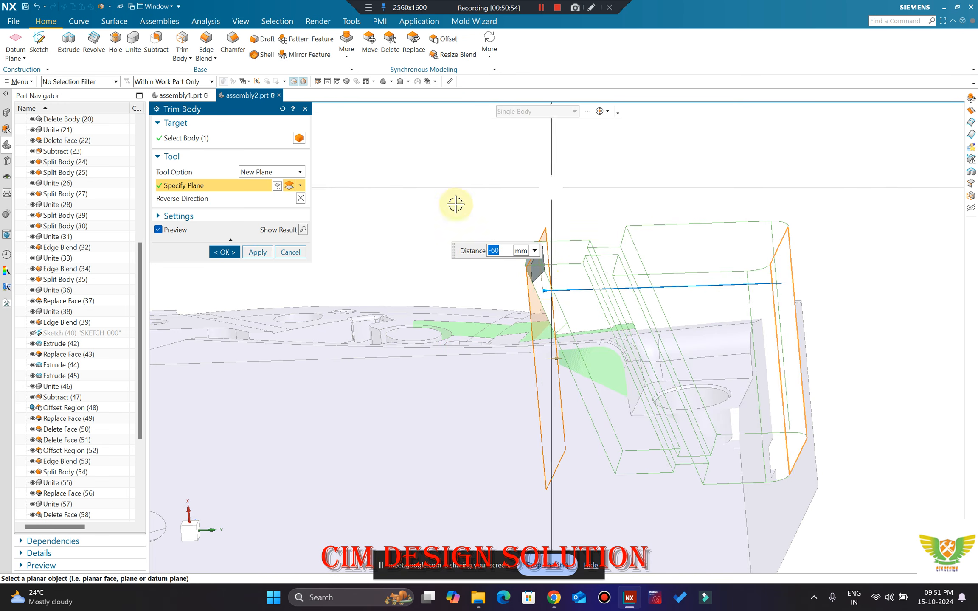
{"action": "left_click", "coordinate": [221, 253]}
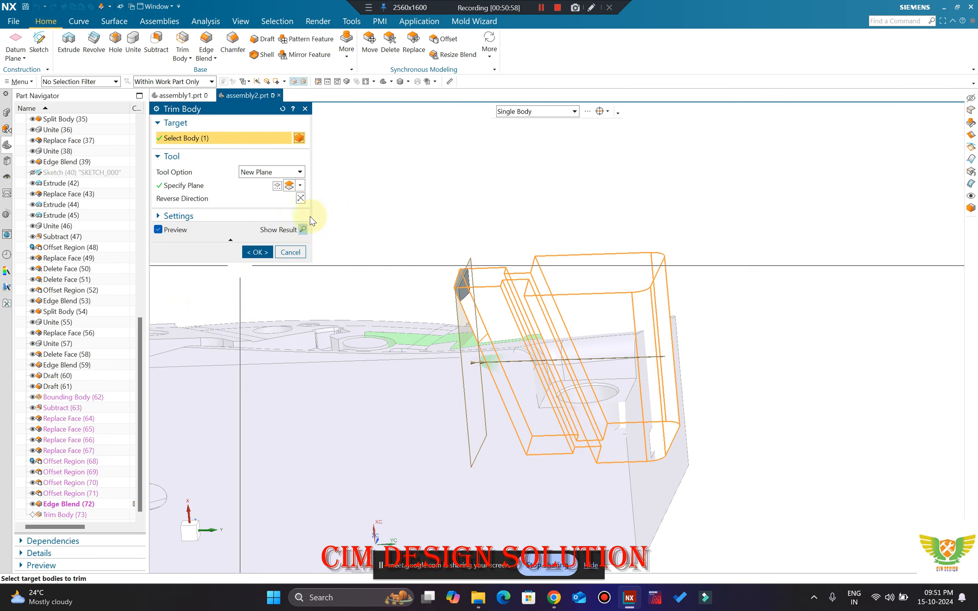
{"action": "middle_click", "coordinate": [372, 184]}
Step: Offset the newly trimmed face on the T-shaped body's head by -5 mm
{"action": "middle_click_drag", "start_coordinate": [430, 216], "coordinate": [467, 180]}
{"action": "key", "text": "F8"}
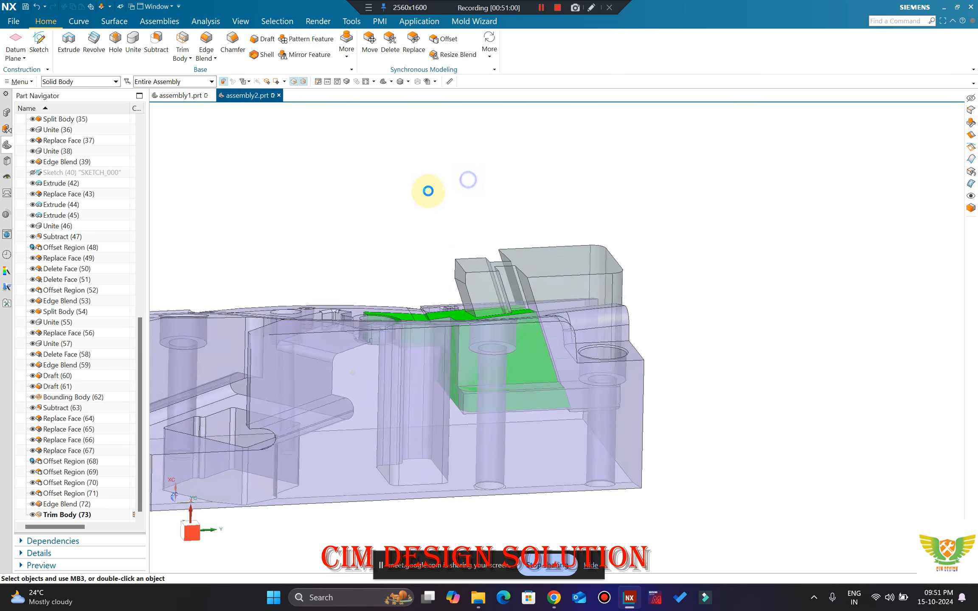
{"action": "scroll", "coordinate": [452, 258], "scroll_direction": "up", "scroll_amount": 3}
{"action": "middle_click_drag", "start_coordinate": [462, 270], "coordinate": [447, 275]}
{"action": "scroll", "coordinate": [447, 275], "scroll_direction": "up", "scroll_amount": 4}
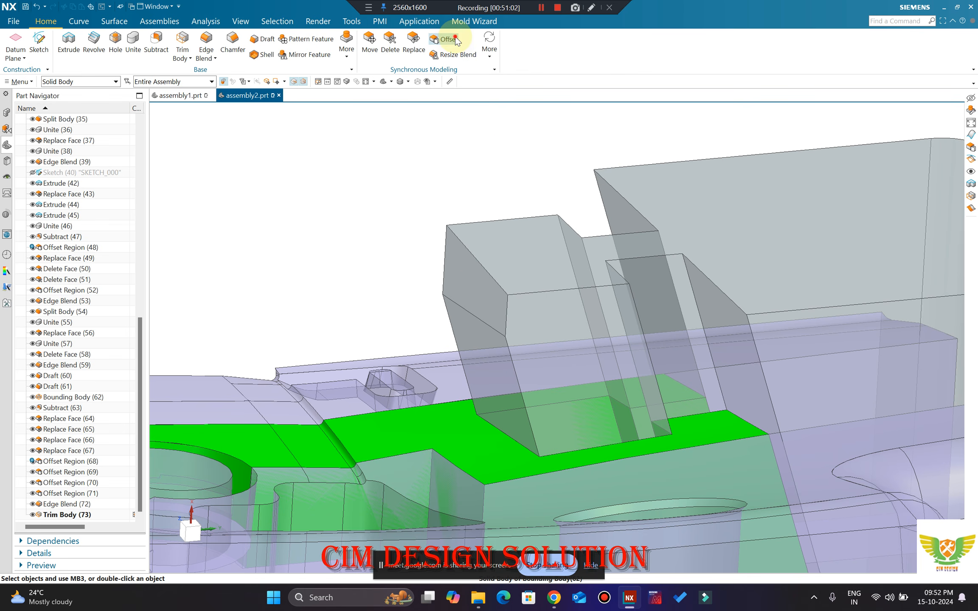
{"action": "left_click", "coordinate": [454, 39]}
{"action": "left_click", "coordinate": [471, 290]}
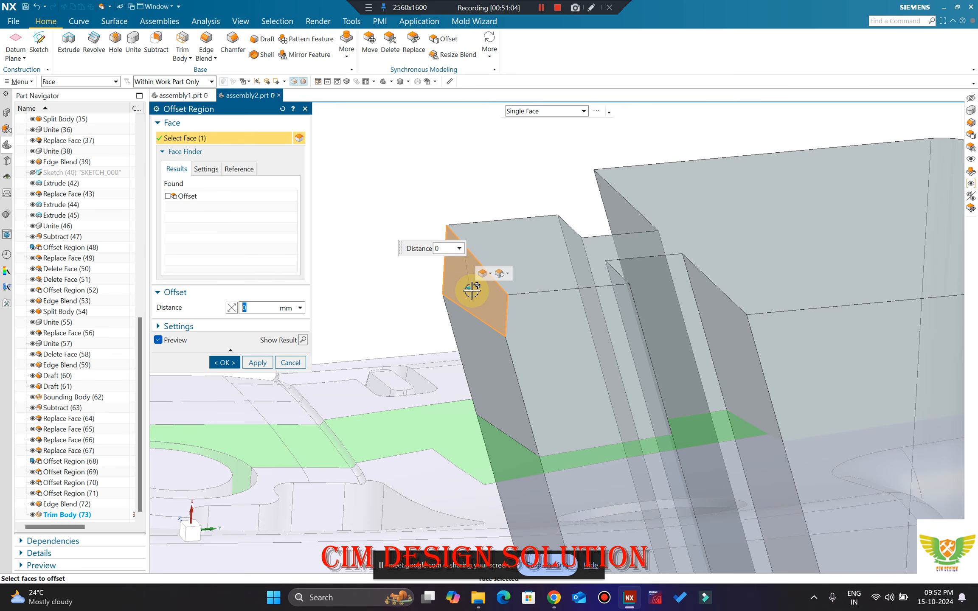
{"action": "type", "text": "-5"}
{"action": "key", "text": "Return"}
{"action": "middle_click", "coordinate": [472, 290]}
Step: Hide the lavender base block, keeping the green slotted body and the T-shaped body on display
{"action": "middle_click_drag", "start_coordinate": [472, 289], "coordinate": [678, 177]}
{"action": "key", "text": "F8"}
{"action": "scroll", "coordinate": [520, 154], "scroll_direction": "up", "scroll_amount": 3}
{"action": "key", "text": "F8"}
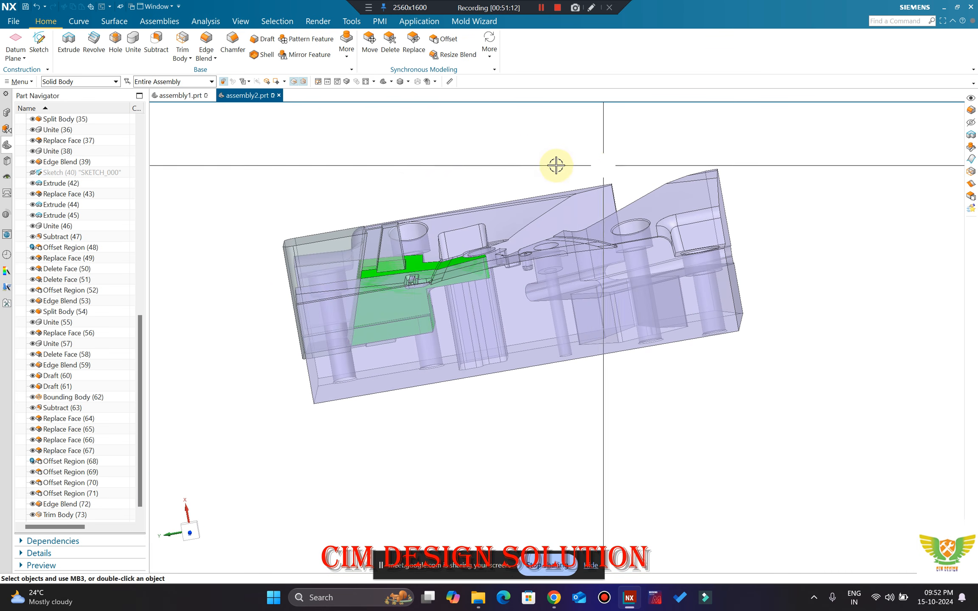
{"action": "scroll", "coordinate": [361, 348], "scroll_direction": "up", "scroll_amount": 2}
{"action": "left_click", "coordinate": [415, 384]}
{"action": "key", "text": "ctrl+b"}
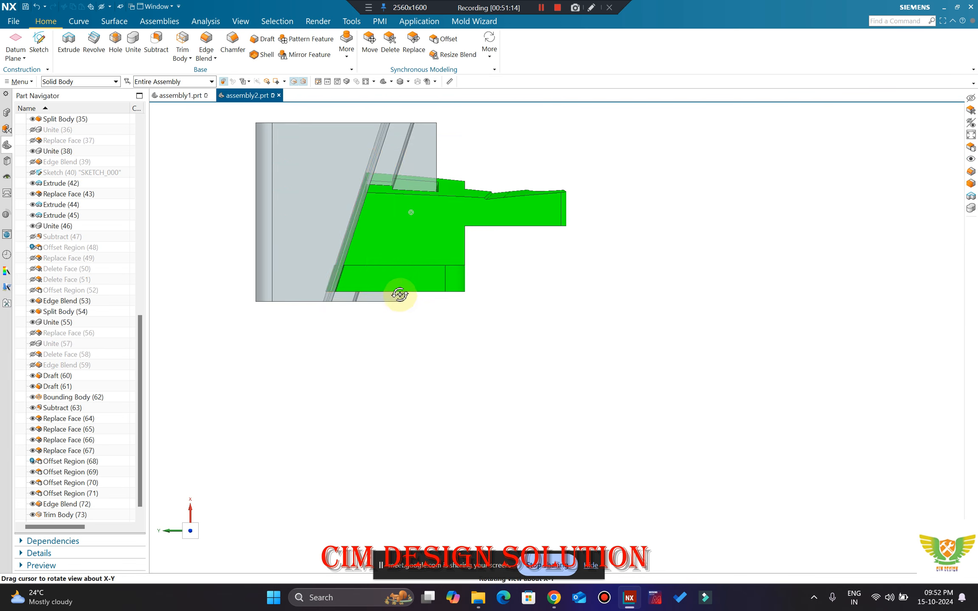
Step: Offset the T-shaped body's lower T-profile end face outward by 20 mm
{"action": "middle_click_drag", "start_coordinate": [356, 322], "coordinate": [350, 273]}
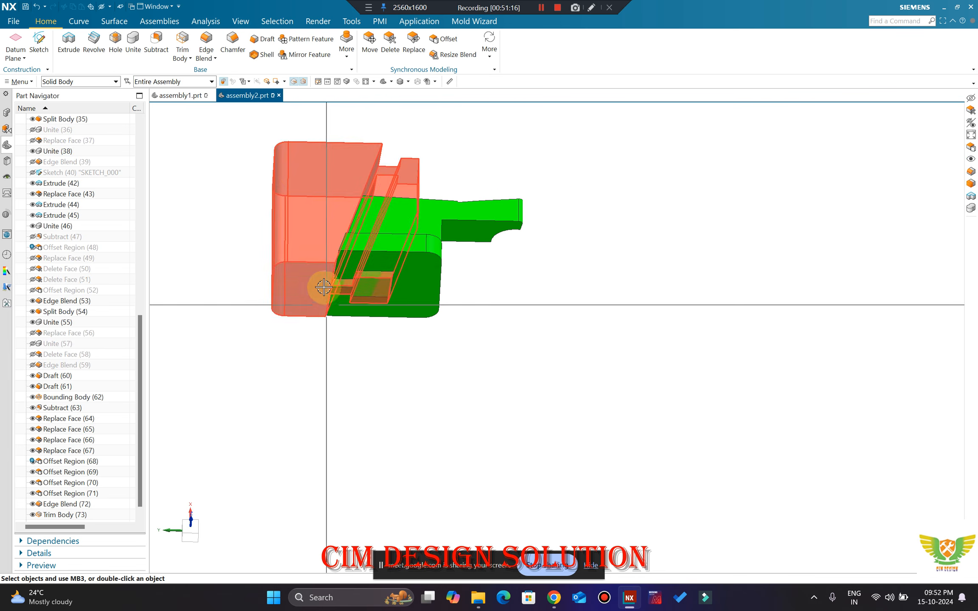
{"action": "left_click", "coordinate": [454, 44]}
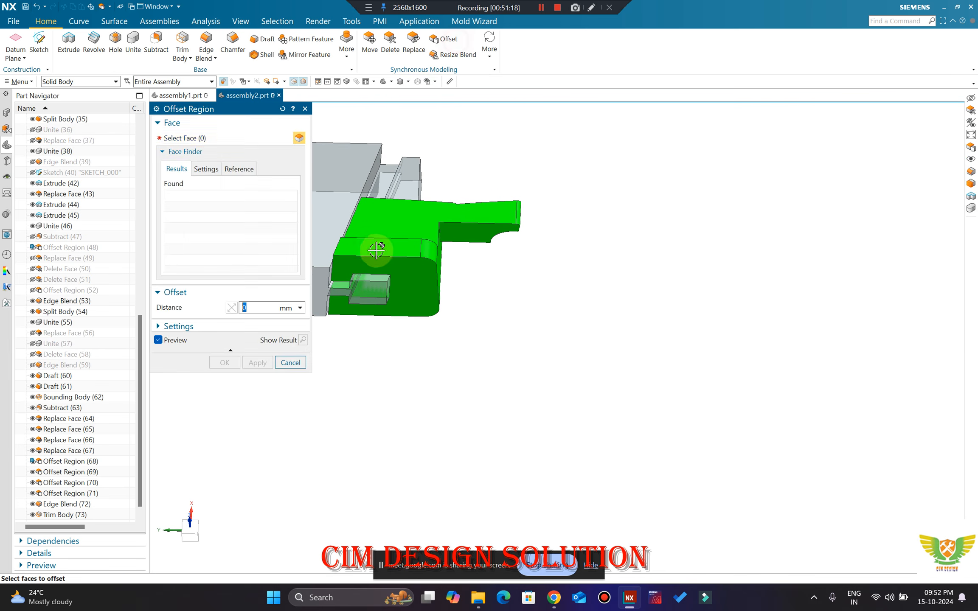
{"action": "left_click", "coordinate": [367, 291]}
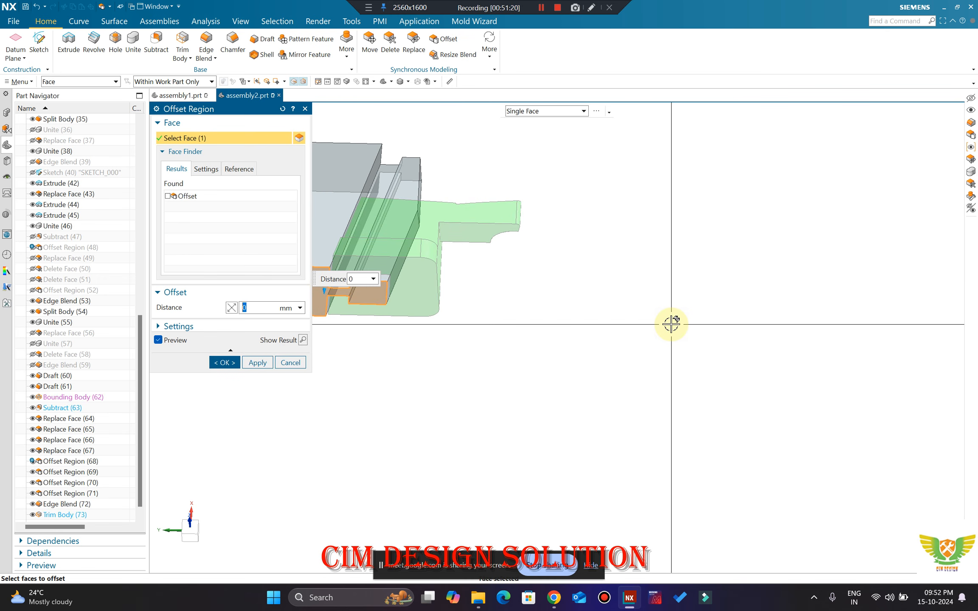
{"action": "key", "text": "Return"}
{"action": "scroll", "coordinate": [720, 308], "scroll_direction": "down", "scroll_amount": 2}
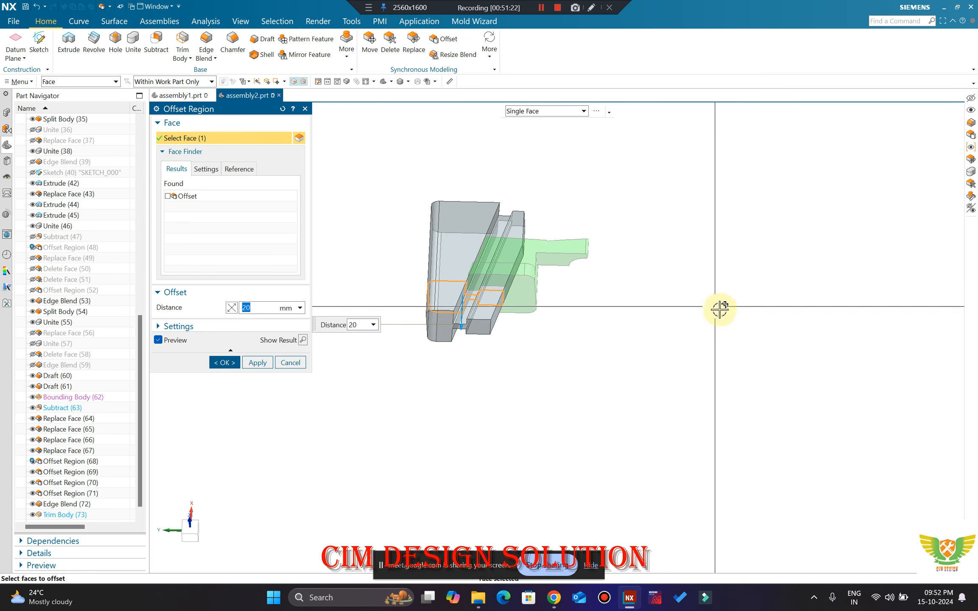
{"action": "middle_click_drag", "start_coordinate": [720, 308], "coordinate": [673, 302]}
{"action": "middle_click", "coordinate": [608, 260]}
Step: Examine the extended T-shaped body's fit in the green body's slot from the side and at an angle
{"action": "key", "text": "F8"}
{"action": "scroll", "coordinate": [528, 277], "scroll_direction": "up", "scroll_amount": 2}
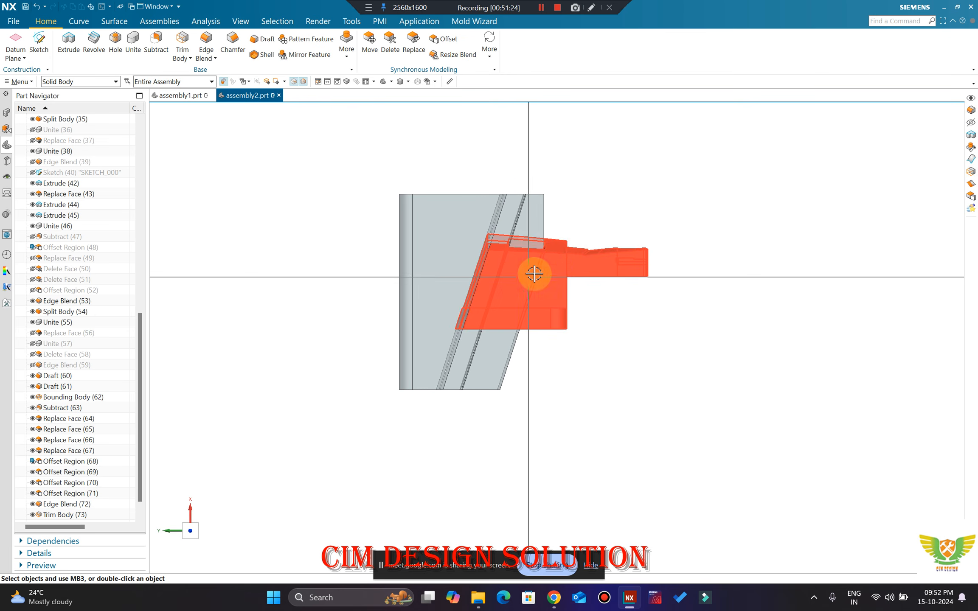
{"action": "scroll", "coordinate": [541, 260], "scroll_direction": "up", "scroll_amount": 1}
{"action": "mouse_move", "coordinate": [541, 260]}
{"action": "middle_mouse_down"}
{"action": "mouse_move", "coordinate": [539, 301]}
{"action": "mouse_move", "coordinate": [540, 271]}
{"action": "middle_mouse_up"}
{"action": "middle_click_drag", "start_coordinate": [609, 166], "coordinate": [488, 254]}
{"action": "scroll", "coordinate": [467, 272], "scroll_direction": "down", "scroll_amount": 1}
{"action": "scroll", "coordinate": [62, 468], "scroll_direction": "down", "scroll_amount": 1}
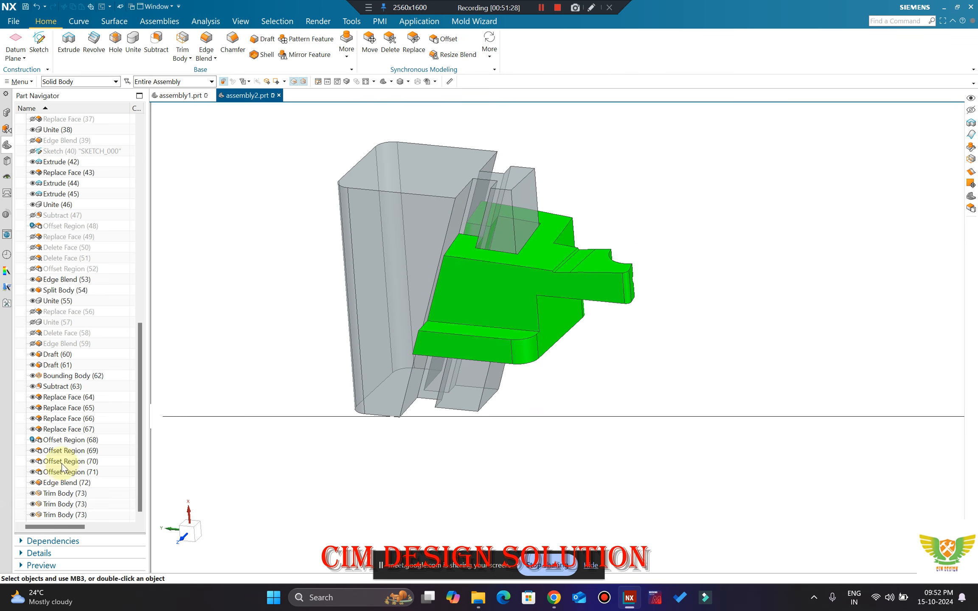
Step: Reopen the offset on the T-shaped body's head face for review, close it, and view both bodies squarely from the side
{"action": "double_click", "coordinate": [73, 506]}
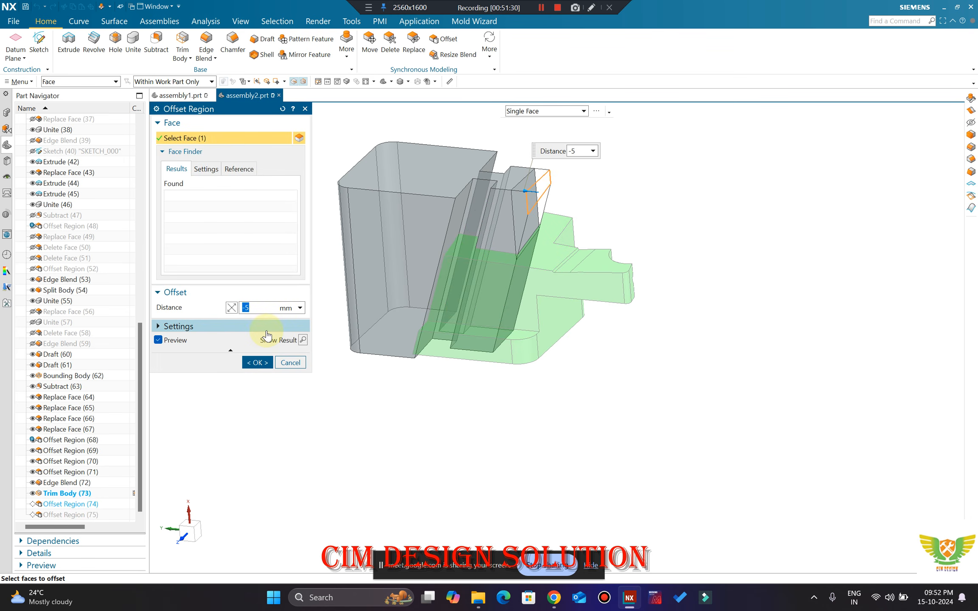
{"action": "middle_click", "coordinate": [423, 271]}
{"action": "middle_click_drag", "start_coordinate": [545, 213], "coordinate": [588, 283]}
{"action": "key", "text": "F8"}
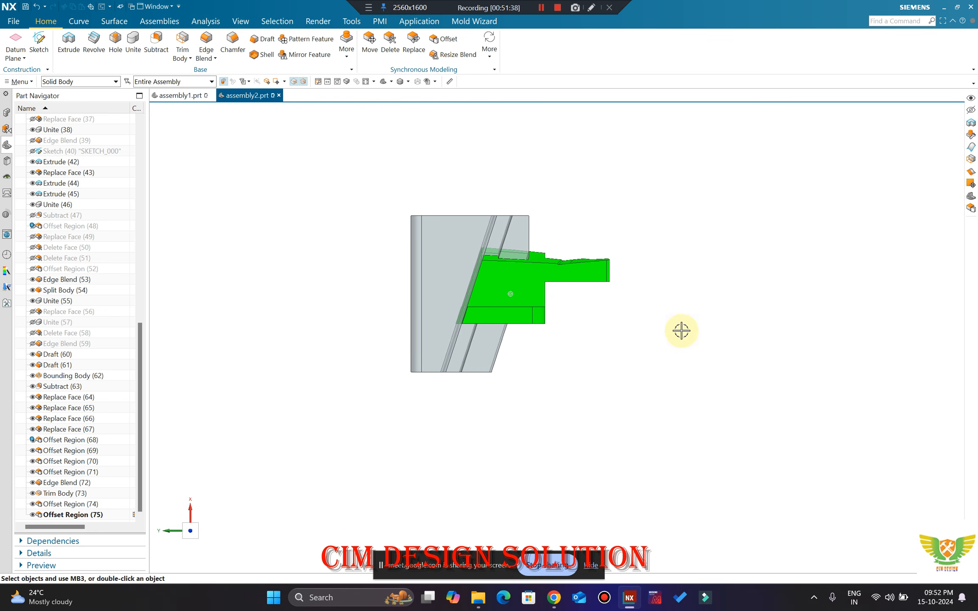
Step: Increase the translucency of the green slotted body so the T-shaped body inside its slot can be seen
{"action": "key", "text": "ctrl+j"}
{"action": "middle_click", "coordinate": [369, 243]}
{"action": "left_click", "coordinate": [232, 254]}
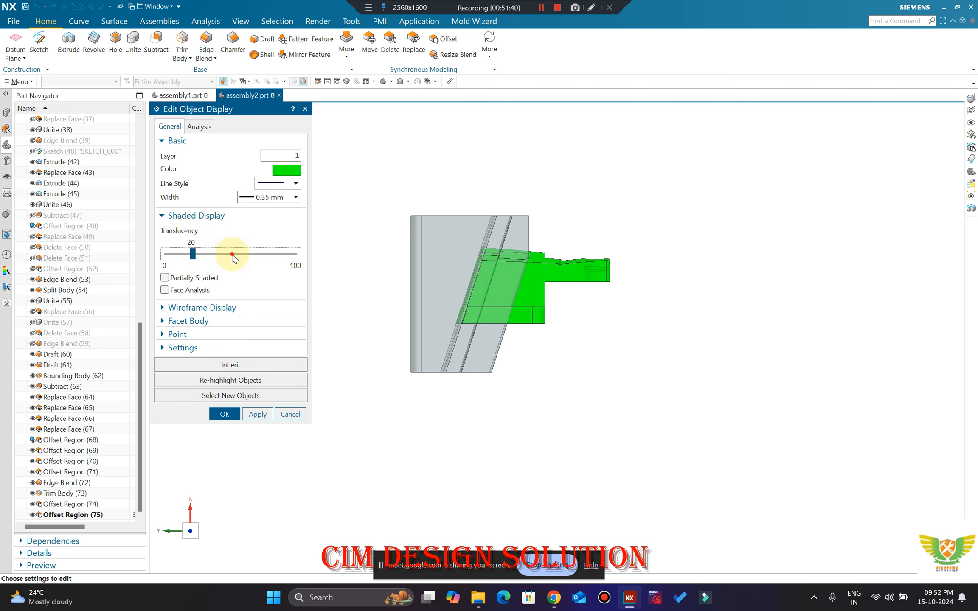
{"action": "middle_click", "coordinate": [276, 271]}
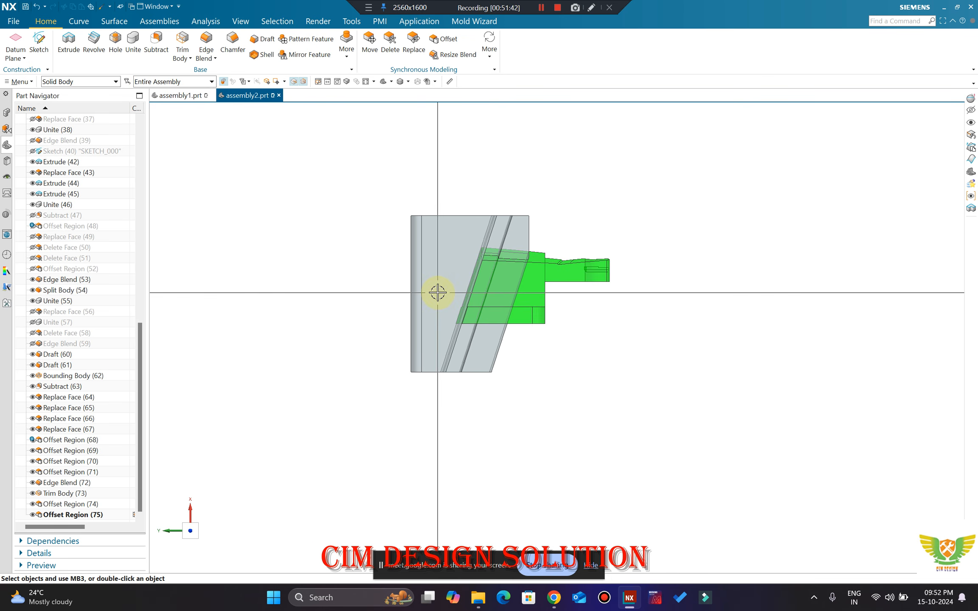
Step: Measure the projected distance between the upper and lower ends of the green body's inclined slot edge, along its horizontal edge direction
{"action": "middle_click_drag", "start_coordinate": [436, 291], "coordinate": [426, 303]}
{"action": "scroll", "coordinate": [482, 293], "scroll_direction": "up", "scroll_amount": 5}
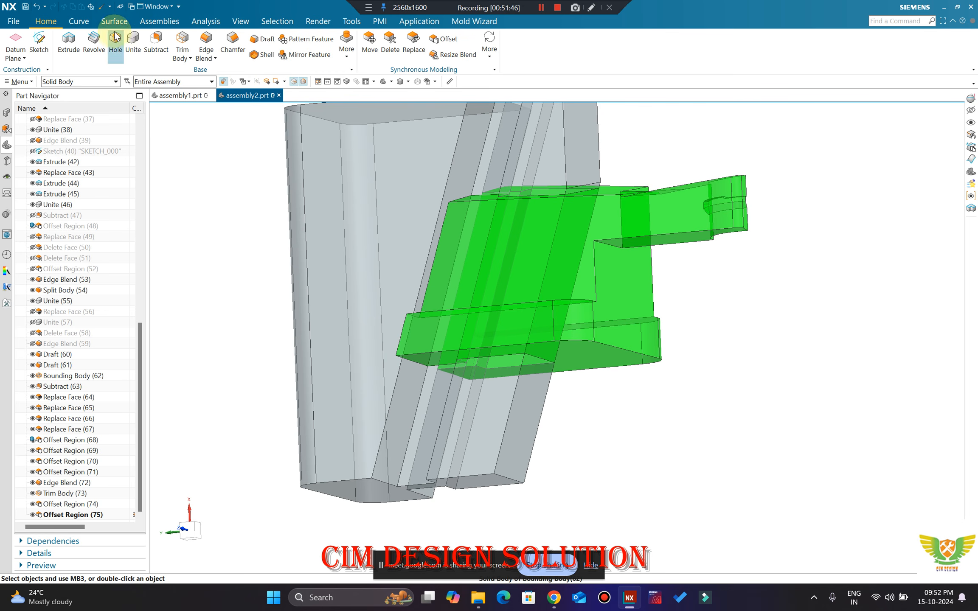
{"action": "left_click", "coordinate": [214, 23]}
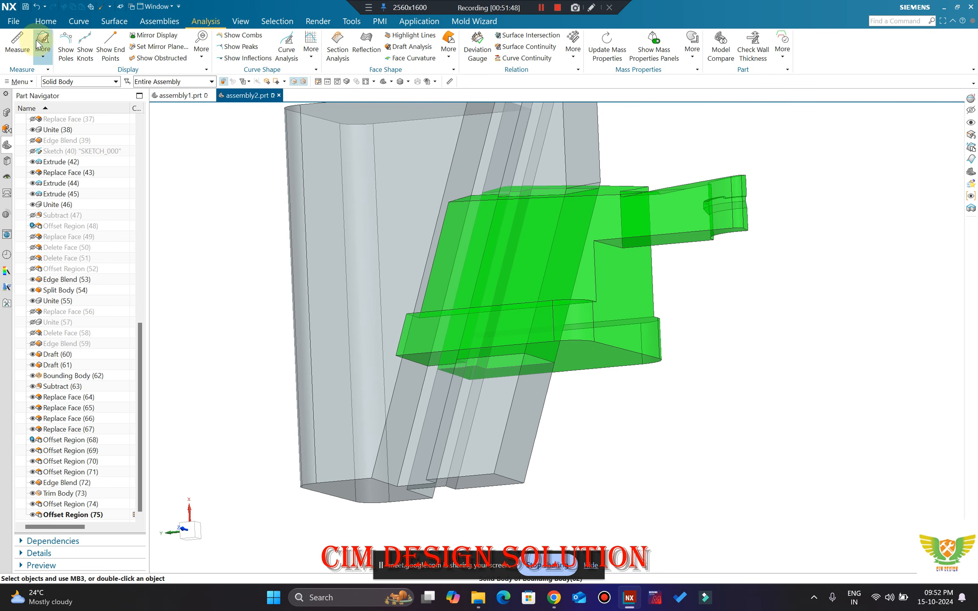
{"action": "left_click", "coordinate": [19, 40]}
{"action": "middle_click_drag", "start_coordinate": [552, 247], "coordinate": [506, 317]}
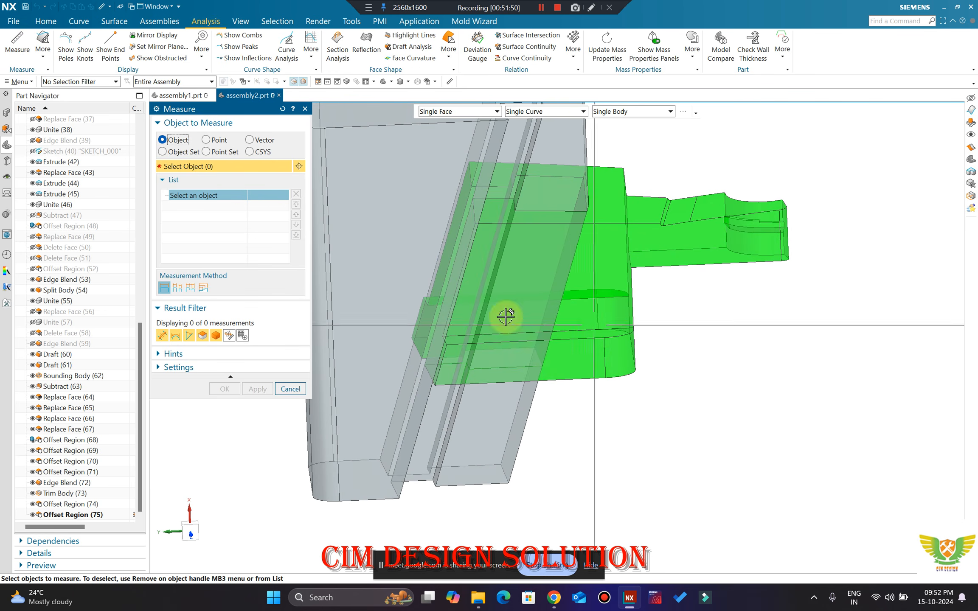
{"action": "left_click", "coordinate": [263, 140]}
{"action": "left_click", "coordinate": [578, 338]}
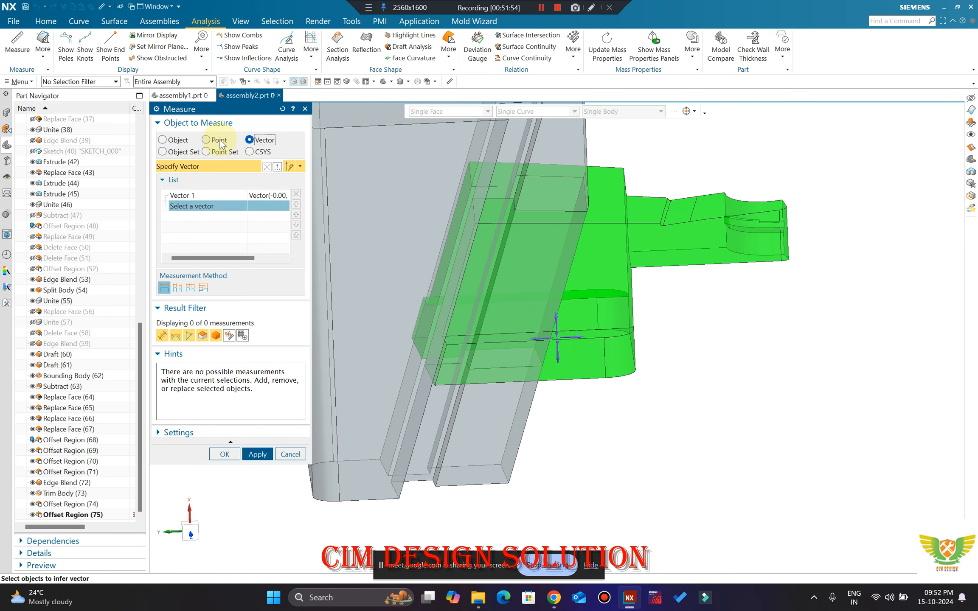
{"action": "scroll", "coordinate": [517, 221], "scroll_direction": "down", "scroll_amount": 2}
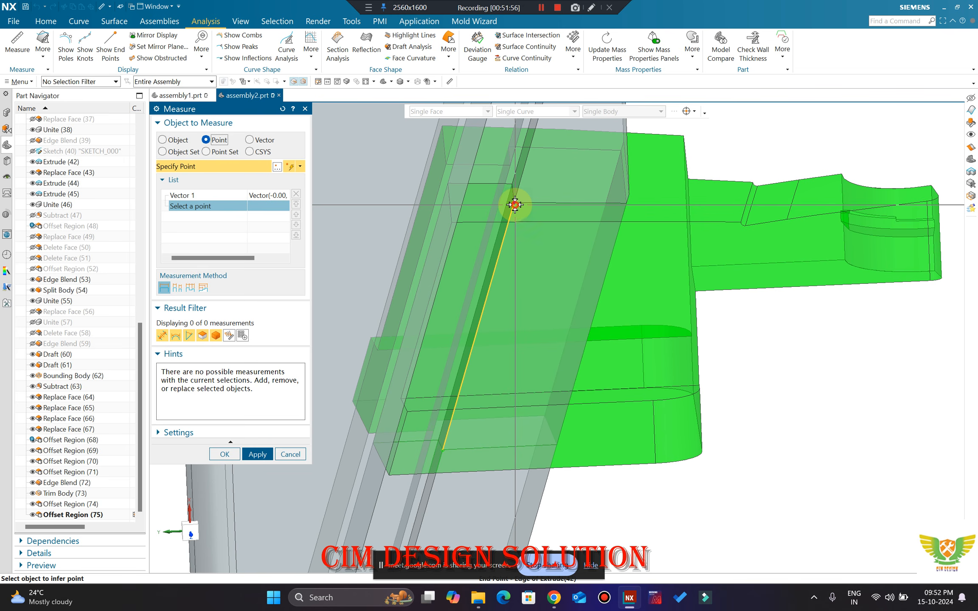
{"action": "left_click", "coordinate": [515, 205]}
{"action": "left_click", "coordinate": [441, 449]}
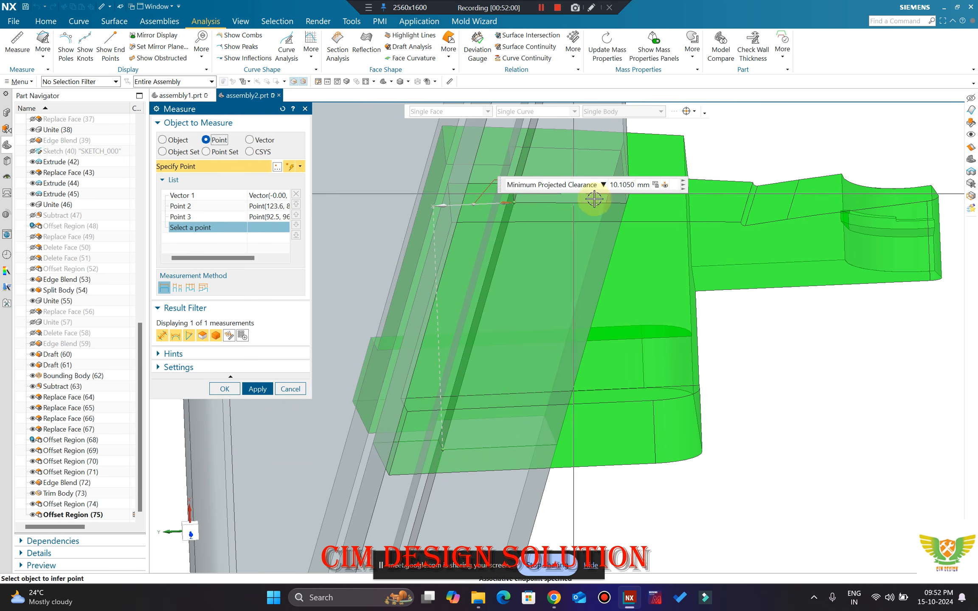
Step: Remove the slot edge's lower endpoint from the measurement and find a replacement point at the T-shaped body's lower end
{"action": "right_click", "coordinate": [197, 218]}
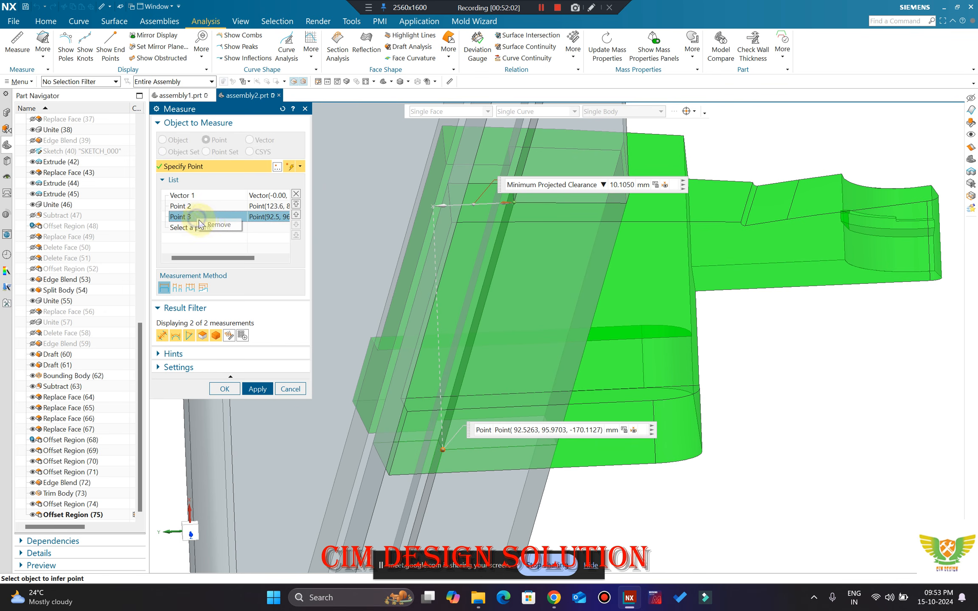
{"action": "left_click", "coordinate": [219, 225]}
{"action": "scroll", "coordinate": [426, 382], "scroll_direction": "down", "scroll_amount": 2}
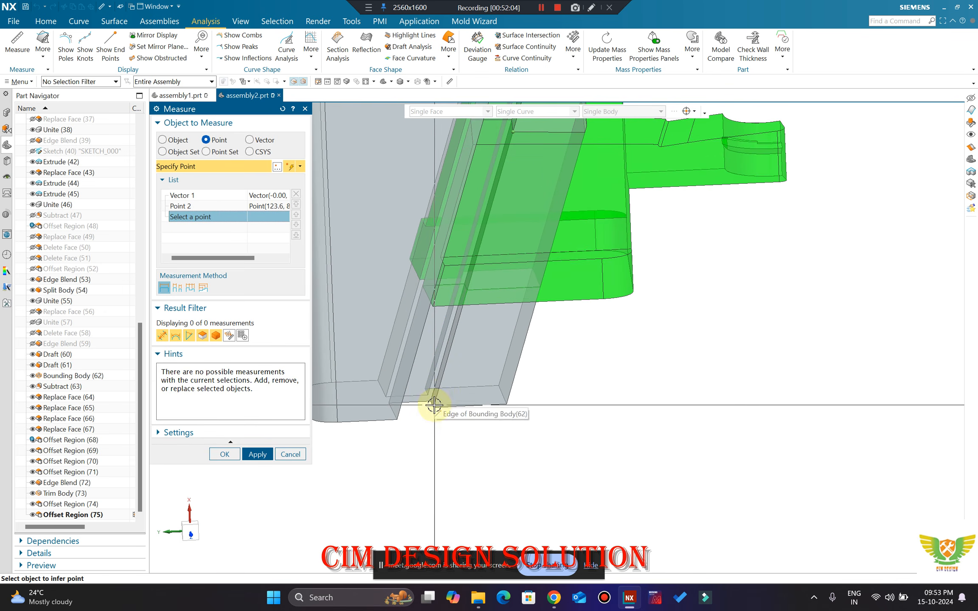
Step: Measure the projected clearance to the lower end corner of the transparent angled guide, using it as the second point
{"action": "left_click", "coordinate": [433, 408]}
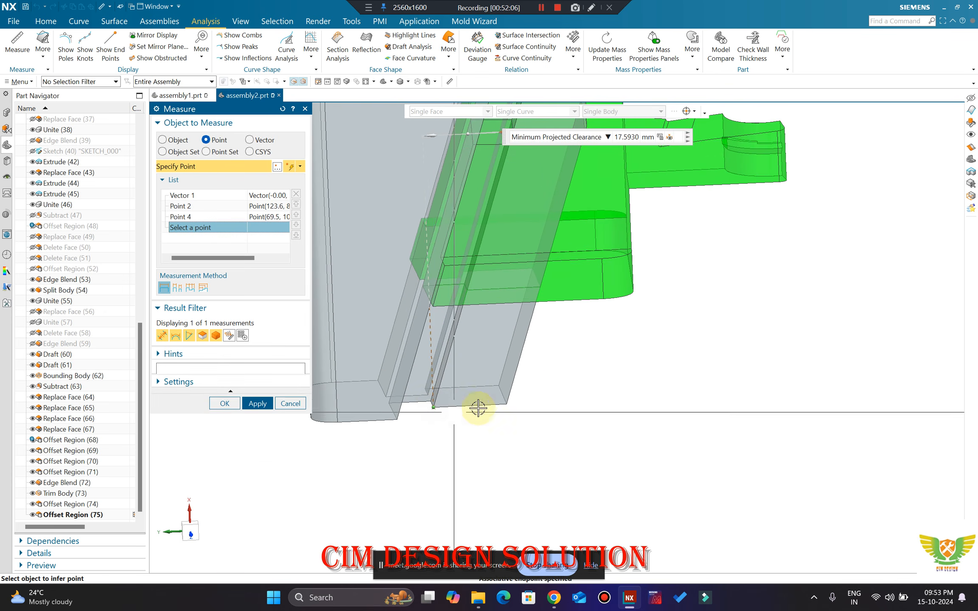
{"action": "scroll", "coordinate": [603, 200], "scroll_direction": "down", "scroll_amount": 1}
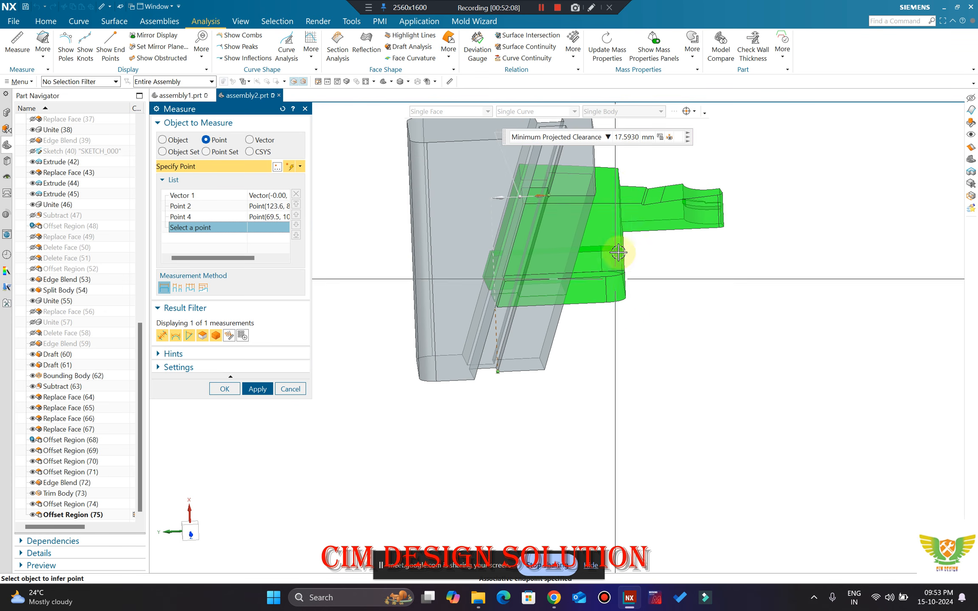
{"action": "scroll", "coordinate": [649, 204], "scroll_direction": "down", "scroll_amount": 1}
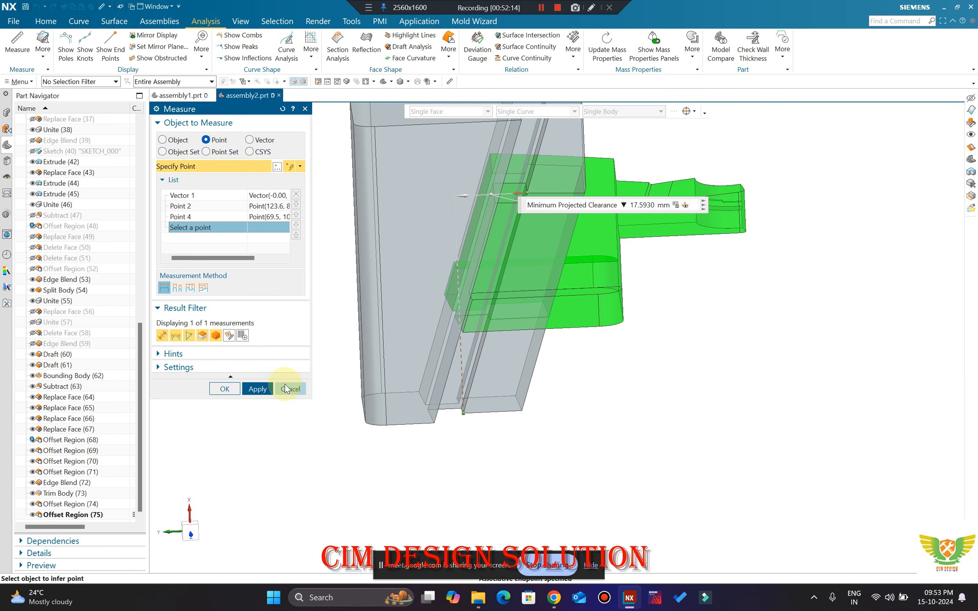
{"action": "left_click", "coordinate": [283, 388]}
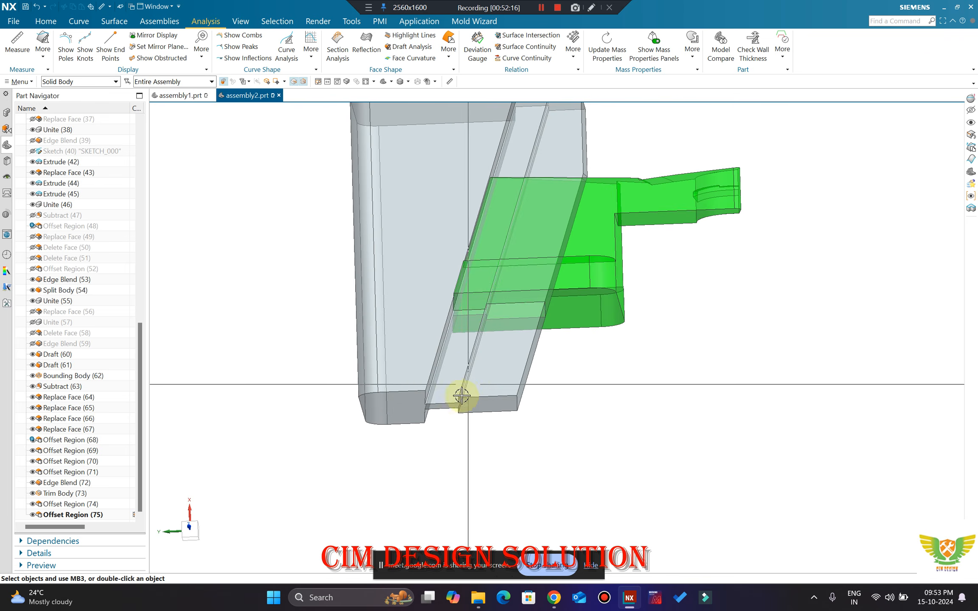
Step: Measure the clearance along a vector taken from the green slider, between the guide slot's upper corner and the angled guide's lower corner
{"action": "scroll", "coordinate": [460, 401], "scroll_direction": "up", "scroll_amount": 1}
{"action": "scroll", "coordinate": [459, 409], "scroll_direction": "down", "scroll_amount": 2}
{"action": "middle_click_drag", "start_coordinate": [460, 410], "coordinate": [624, 387]}
{"action": "scroll", "coordinate": [609, 380], "scroll_direction": "up", "scroll_amount": 1}
{"action": "scroll", "coordinate": [502, 223], "scroll_direction": "up", "scroll_amount": 1}
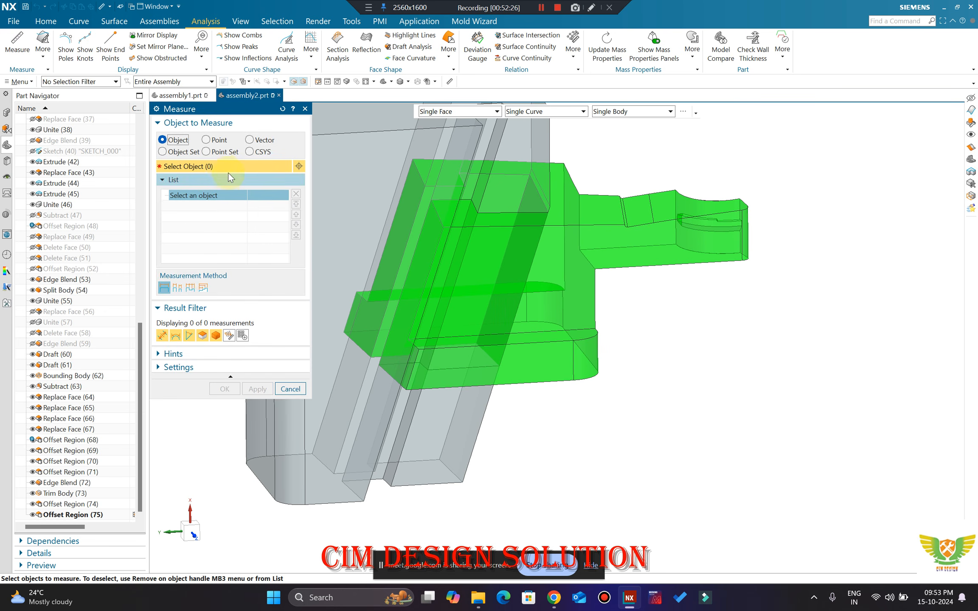
{"action": "left_click", "coordinate": [250, 140]}
{"action": "left_click", "coordinate": [556, 335]}
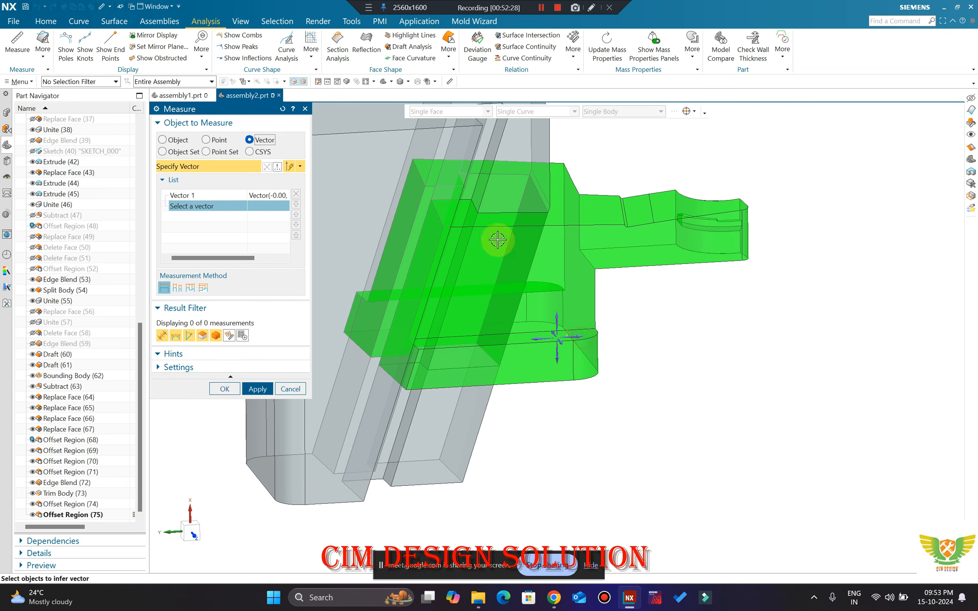
{"action": "scroll", "coordinate": [484, 223], "scroll_direction": "up", "scroll_amount": 3}
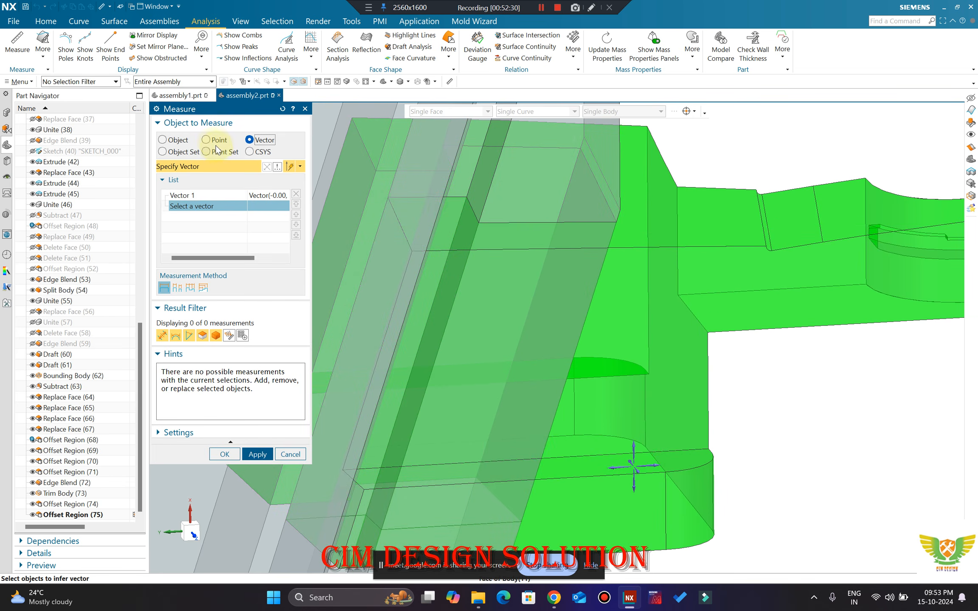
{"action": "left_click", "coordinate": [213, 140]}
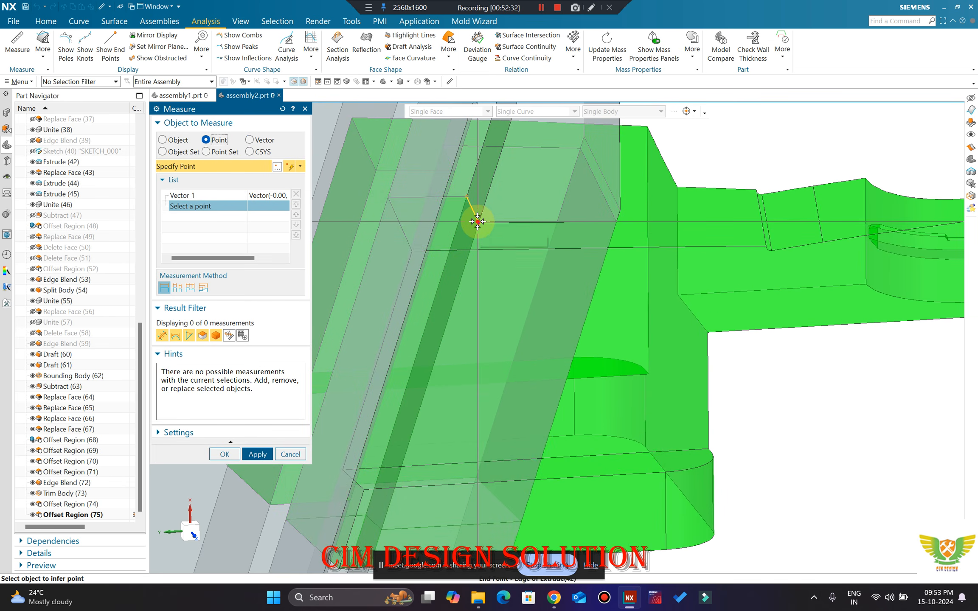
{"action": "left_click", "coordinate": [477, 221]}
{"action": "scroll", "coordinate": [473, 222], "scroll_direction": "down", "scroll_amount": 4}
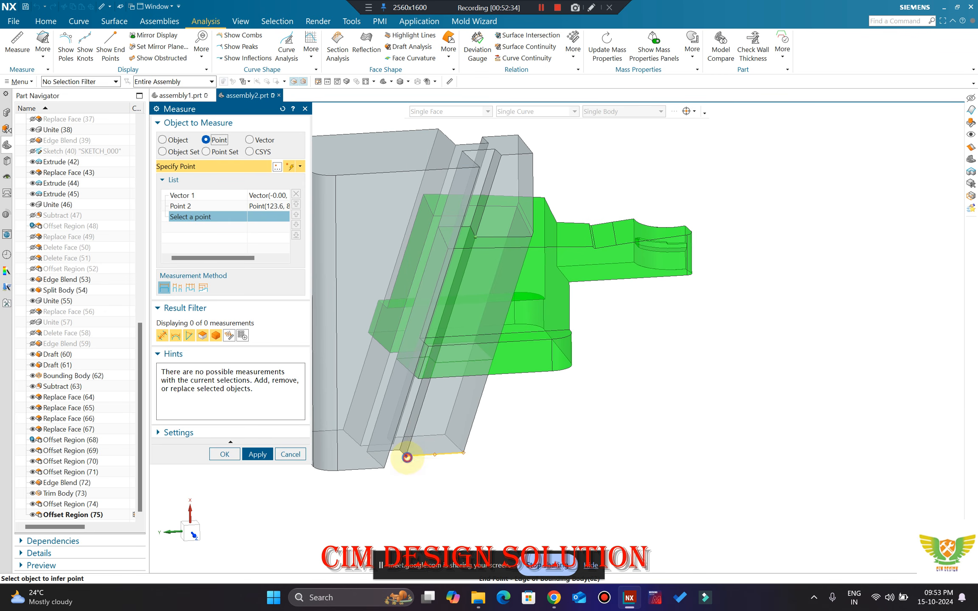
{"action": "left_click", "coordinate": [407, 457]}
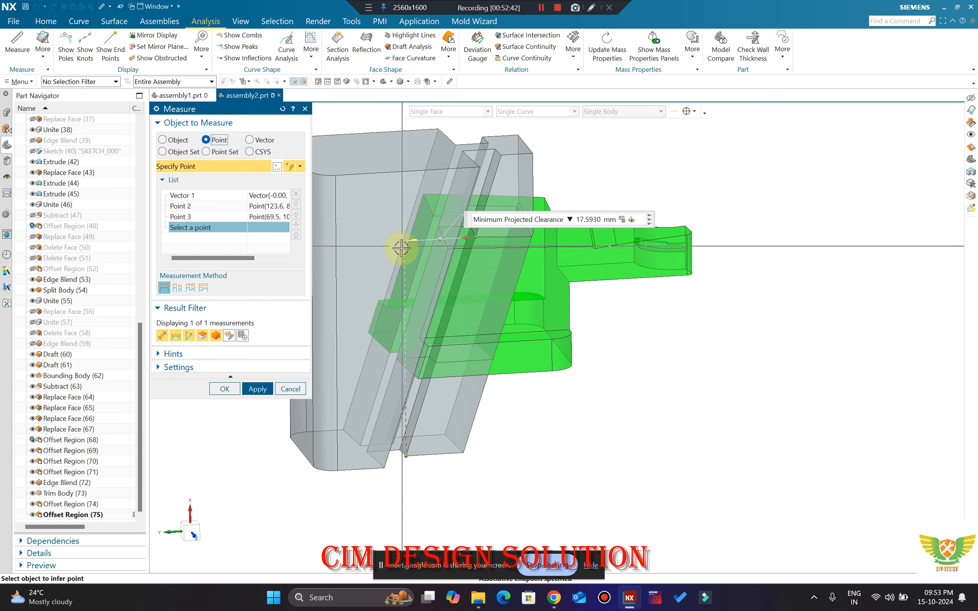
{"action": "left_click", "coordinate": [291, 389]}
Step: Show the hidden large block body around the green slider and transparent guide, and view it square on
{"action": "middle_click_drag", "start_coordinate": [530, 212], "coordinate": [327, 182]}
{"action": "key", "text": "ctrl+shift+k"}
{"action": "scroll", "coordinate": [463, 226], "scroll_direction": "down", "scroll_amount": 2}
{"action": "left_click", "coordinate": [463, 226]}
{"action": "middle_click", "coordinate": [480, 217]}
{"action": "left_click", "coordinate": [464, 169]}
{"action": "key", "text": "F8"}
{"action": "scroll", "coordinate": [354, 203], "scroll_direction": "up", "scroll_amount": 3}
{"action": "scroll", "coordinate": [353, 203], "scroll_direction": "down", "scroll_amount": 2}
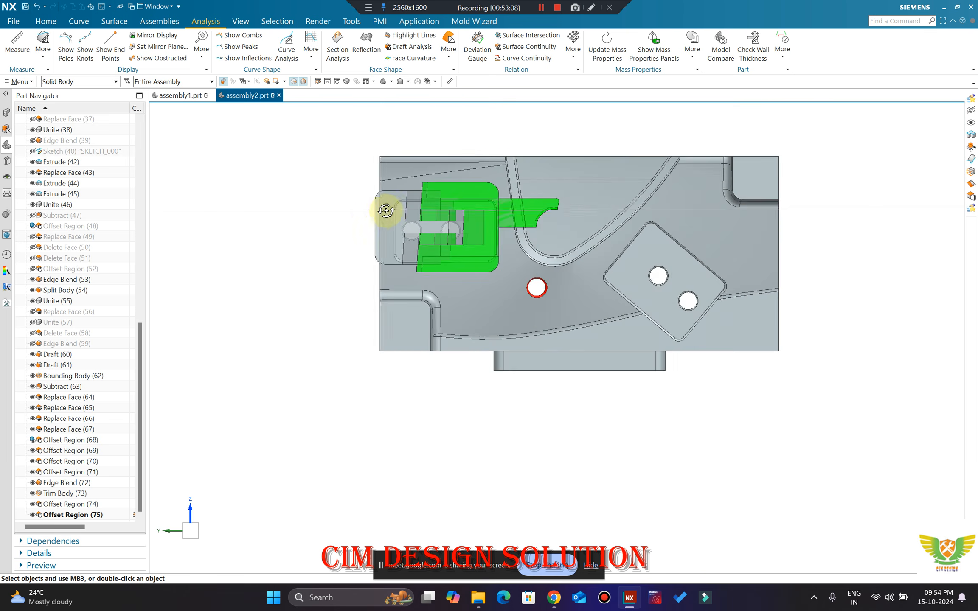
Step: Try replacing the transparent guide's outer side face with the block's side face at zero offset, and undo the replacement
{"action": "middle_click_drag", "start_coordinate": [402, 223], "coordinate": [377, 154]}
{"action": "left_click", "coordinate": [50, 20]}
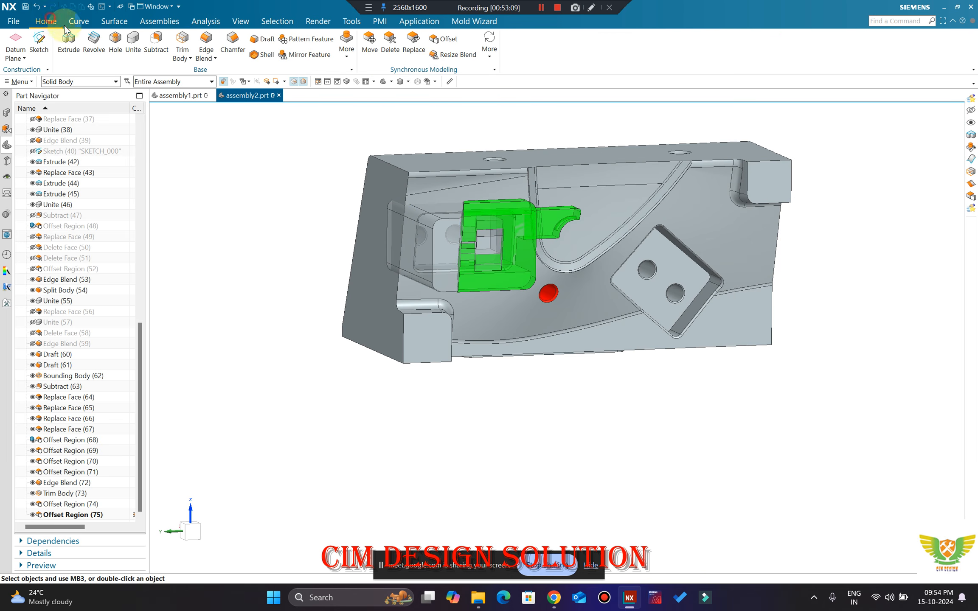
{"action": "left_click", "coordinate": [413, 47]}
{"action": "left_click", "coordinate": [190, 174]}
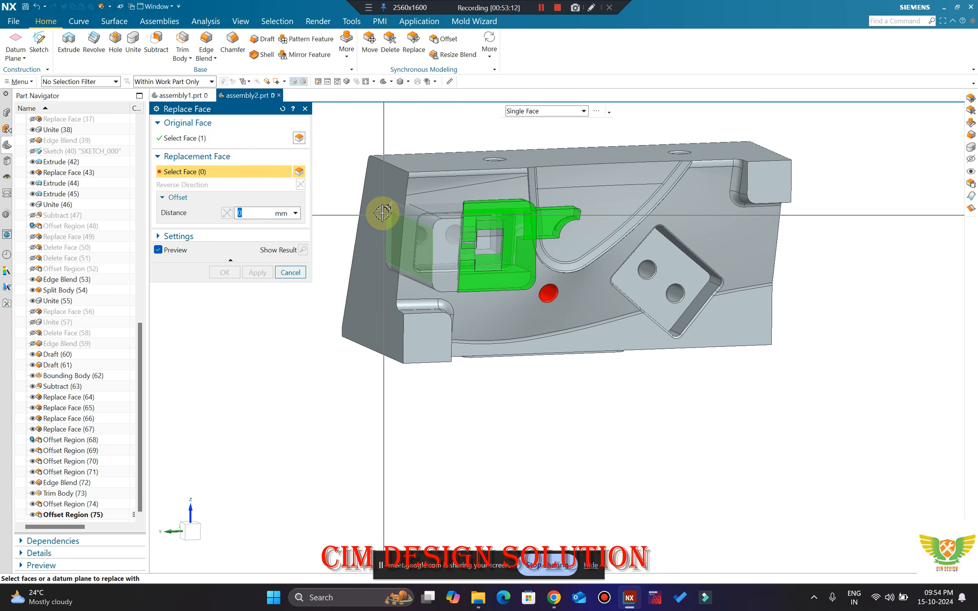
{"action": "left_click", "coordinate": [377, 208]}
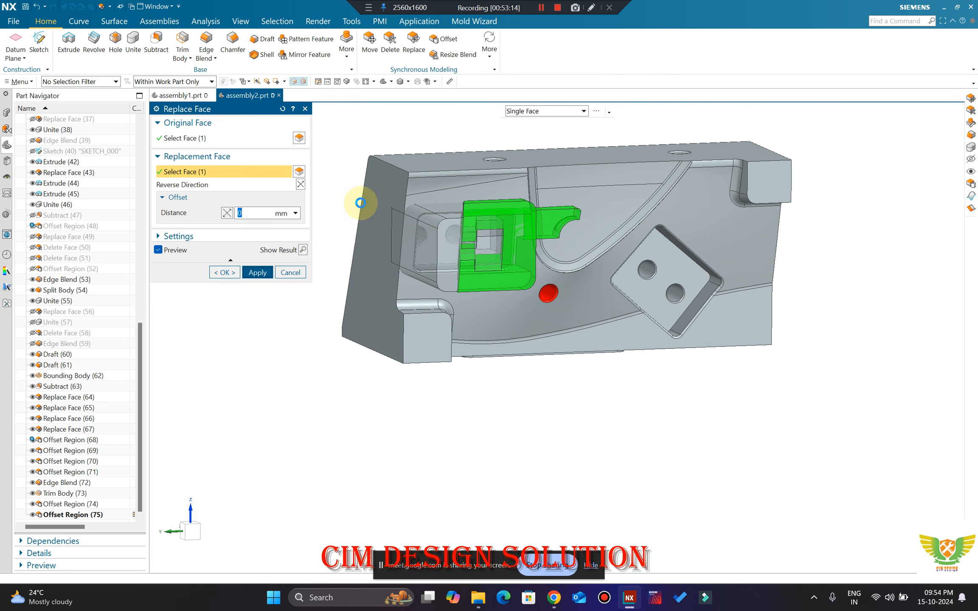
{"action": "middle_click", "coordinate": [408, 230]}
{"action": "key", "text": "ctrl+z"}
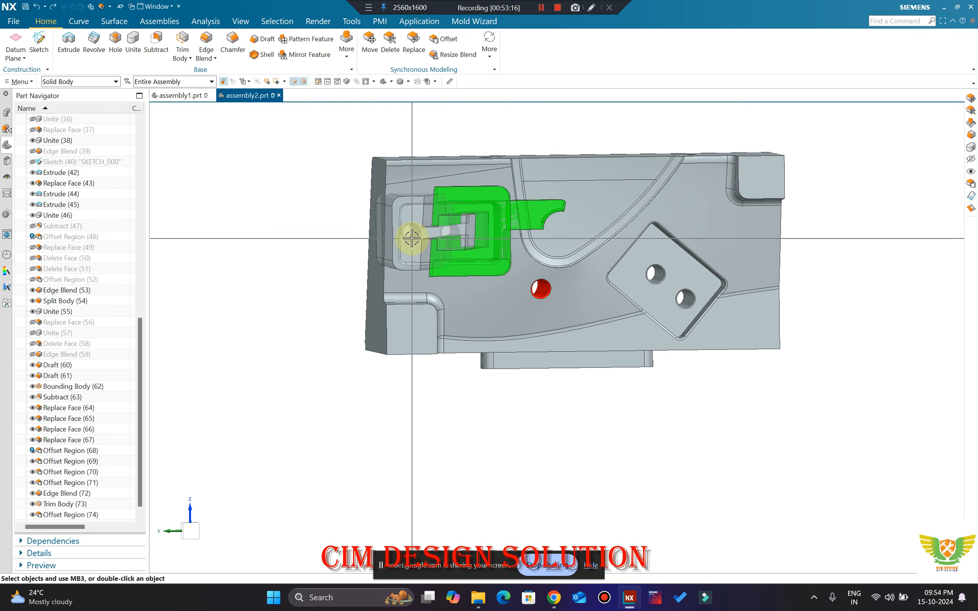
Step: Offset the transparent guide body's outer side face by -5 mm with Offset Region
{"action": "scroll", "coordinate": [379, 231], "scroll_direction": "up", "scroll_amount": 1}
{"action": "middle_click_drag", "start_coordinate": [379, 231], "coordinate": [403, 240]}
{"action": "left_click", "coordinate": [439, 46]}
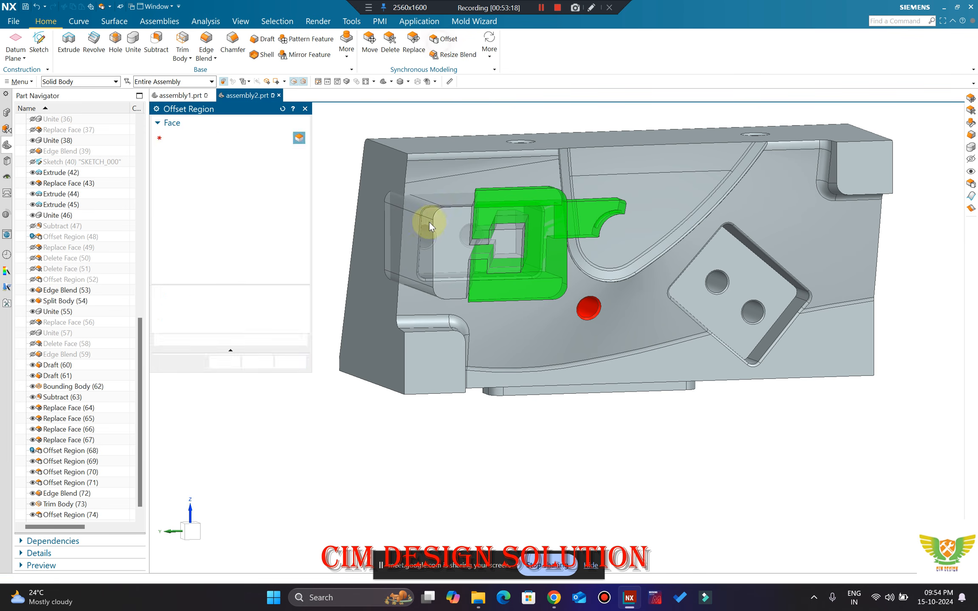
{"action": "scroll", "coordinate": [410, 229], "scroll_direction": "up", "scroll_amount": 3}
{"action": "left_click", "coordinate": [409, 231]}
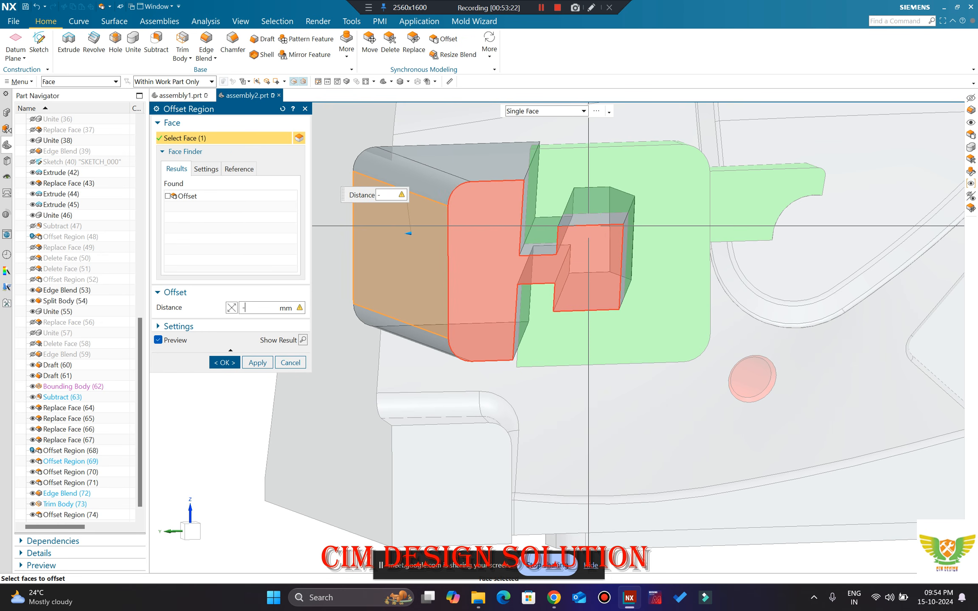
{"action": "type", "text": "-5"}
{"action": "key", "text": "Return"}
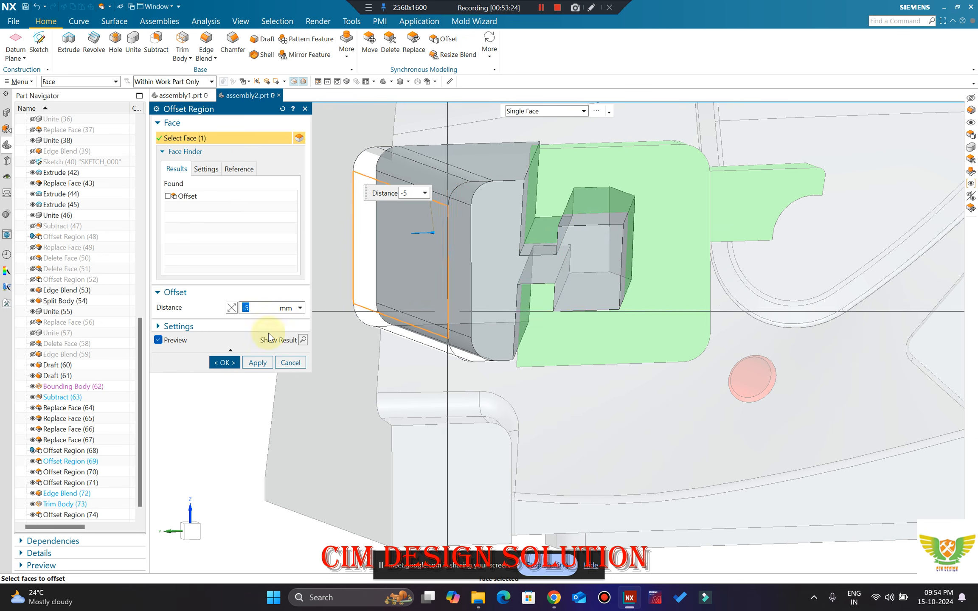
{"action": "left_click", "coordinate": [223, 364]}
Step: Examine how the shortened guide body and green slider sit in the block from several directions
{"action": "mouse_move", "coordinate": [437, 221]}
{"action": "middle_mouse_down"}
{"action": "mouse_move", "coordinate": [417, 218]}
{"action": "mouse_move", "coordinate": [454, 231]}
{"action": "mouse_move", "coordinate": [431, 216]}
{"action": "mouse_move", "coordinate": [446, 195]}
{"action": "mouse_move", "coordinate": [431, 208]}
{"action": "middle_mouse_up"}
{"action": "scroll", "coordinate": [417, 219], "scroll_direction": "down", "scroll_amount": 4}
{"action": "scroll", "coordinate": [444, 216], "scroll_direction": "up", "scroll_amount": 2}
{"action": "scroll", "coordinate": [431, 217], "scroll_direction": "down", "scroll_amount": 2}
{"action": "middle_click_drag", "start_coordinate": [445, 220], "coordinate": [642, 318]}
{"action": "scroll", "coordinate": [641, 318], "scroll_direction": "down", "scroll_amount": 3}
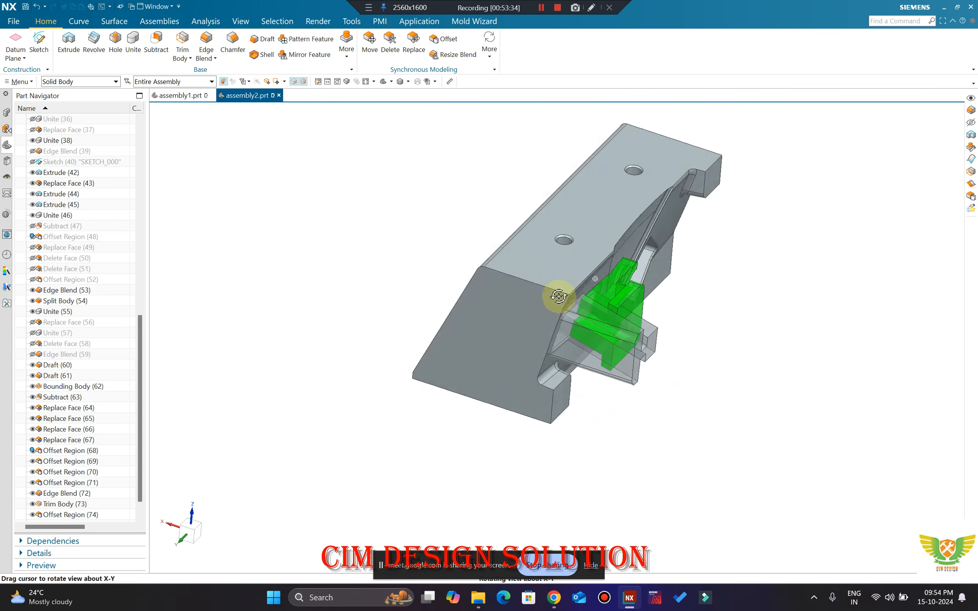
{"action": "scroll", "coordinate": [498, 314], "scroll_direction": "up", "scroll_amount": 3}
{"action": "scroll", "coordinate": [496, 305], "scroll_direction": "down", "scroll_amount": 3}
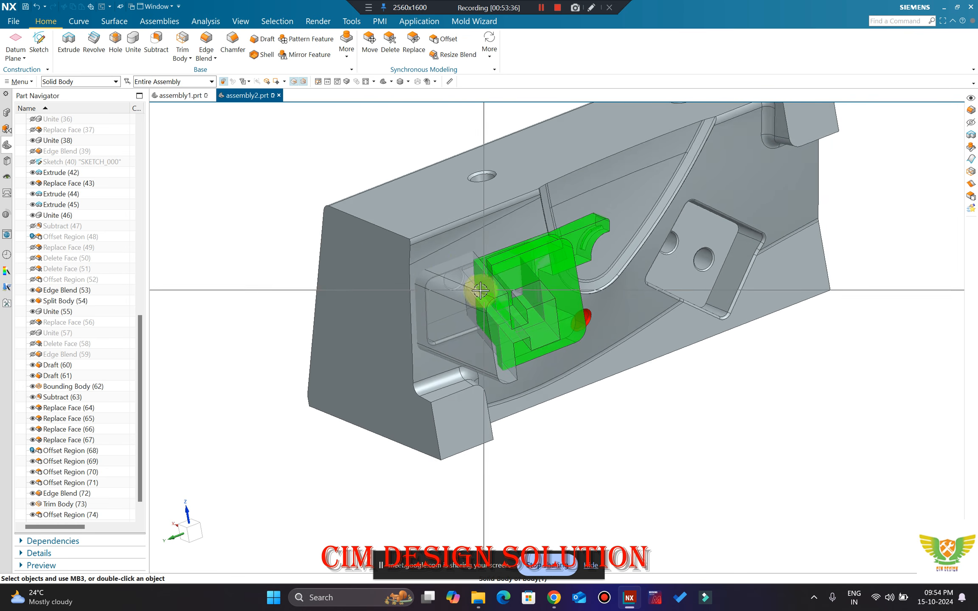
{"action": "middle_click_drag", "start_coordinate": [495, 305], "coordinate": [424, 282]}
{"action": "scroll", "coordinate": [437, 254], "scroll_direction": "down", "scroll_amount": 3}
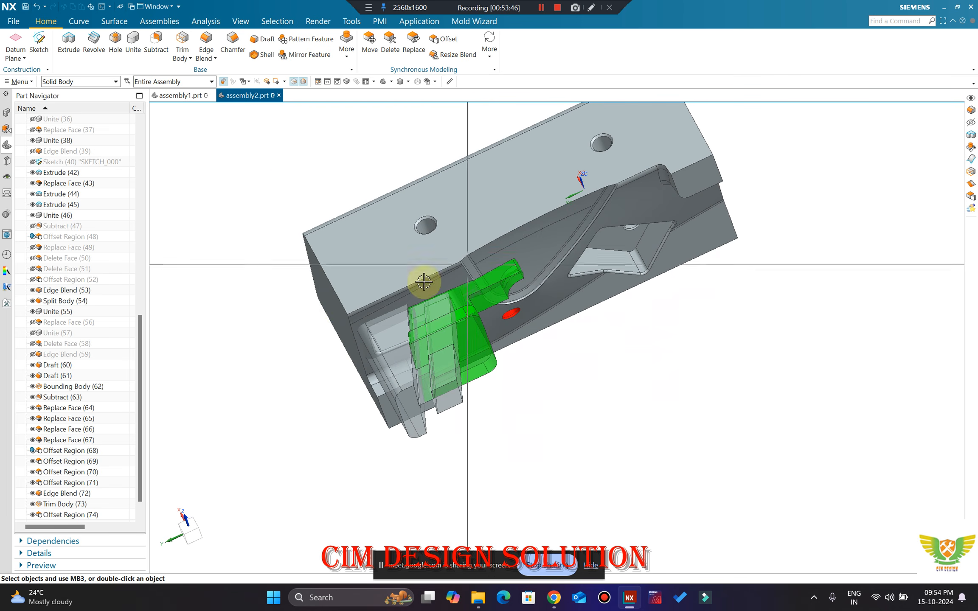
{"action": "scroll", "coordinate": [466, 342], "scroll_direction": "up", "scroll_amount": 1}
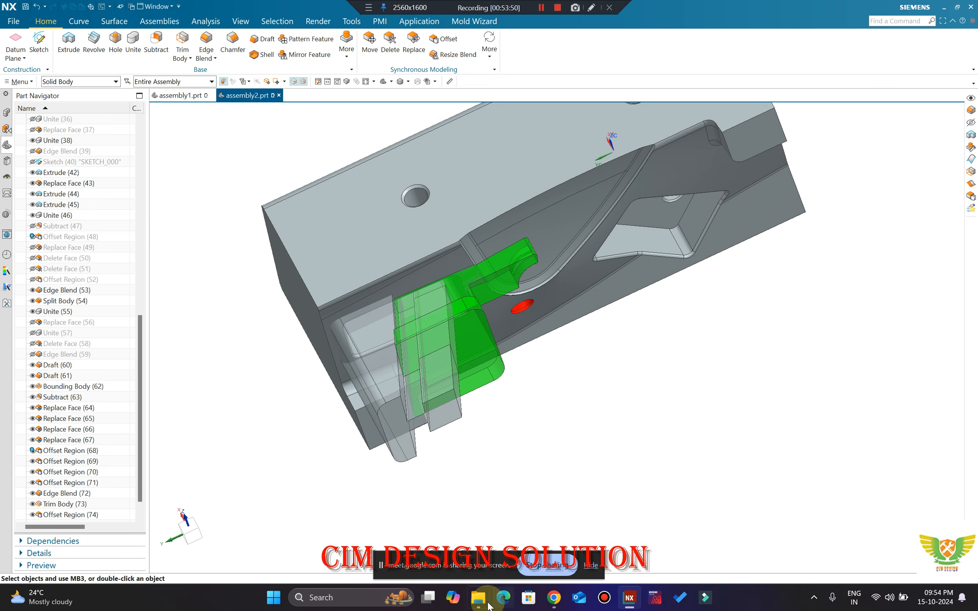
Step: Switch to the Google Meet call in Chrome and show the meeting's participants
{"action": "mouse_move", "coordinate": [552, 605]}
{"action": "left_click", "coordinate": [484, 535]}
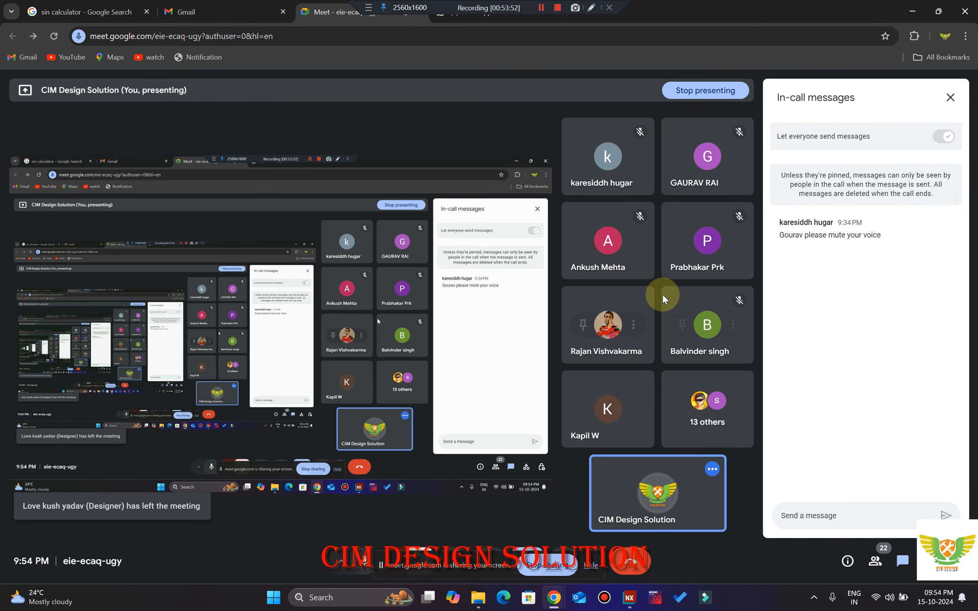
{"action": "left_click", "coordinate": [888, 563]}
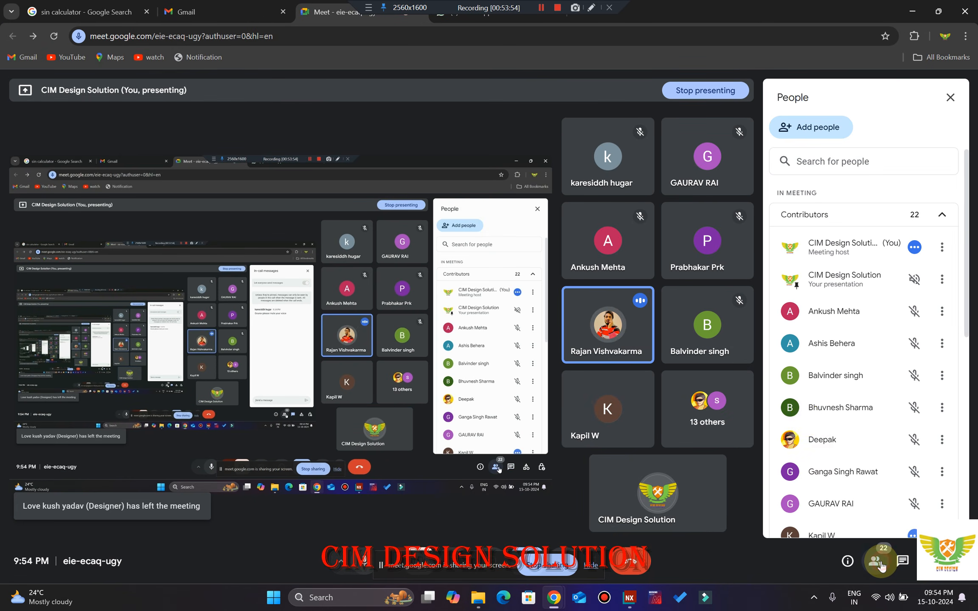
Step: Look through the full list of meeting participants and return to the NX model
{"action": "scroll", "coordinate": [822, 369], "scroll_direction": "down", "scroll_amount": 5}
{"action": "scroll", "coordinate": [851, 297], "scroll_direction": "down", "scroll_amount": 3}
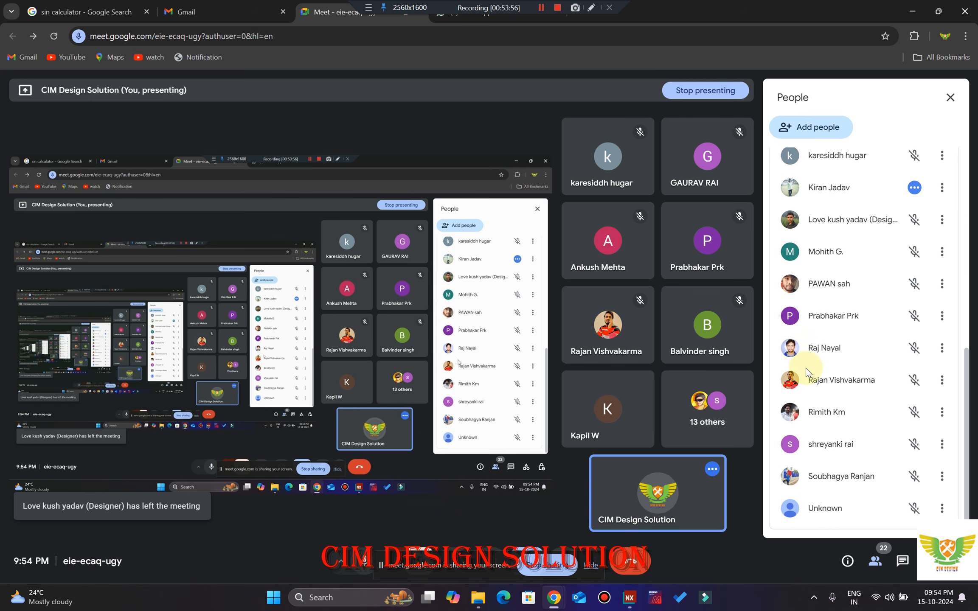
{"action": "scroll", "coordinate": [852, 327], "scroll_direction": "up", "scroll_amount": 8}
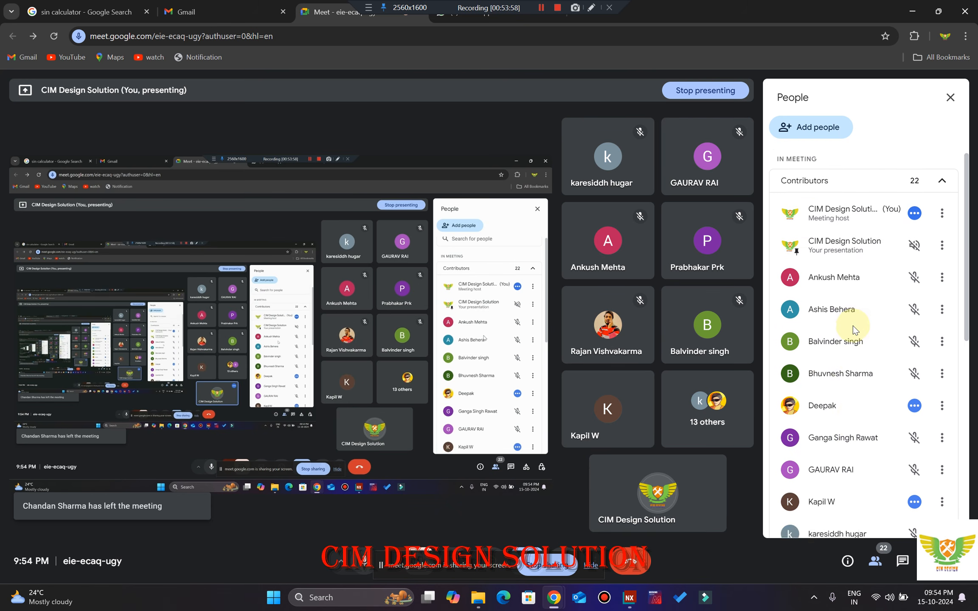
{"action": "scroll", "coordinate": [854, 324], "scroll_direction": "down", "scroll_amount": 9}
{"action": "scroll", "coordinate": [853, 329], "scroll_direction": "up", "scroll_amount": 7}
{"action": "scroll", "coordinate": [848, 339], "scroll_direction": "up", "scroll_amount": 3}
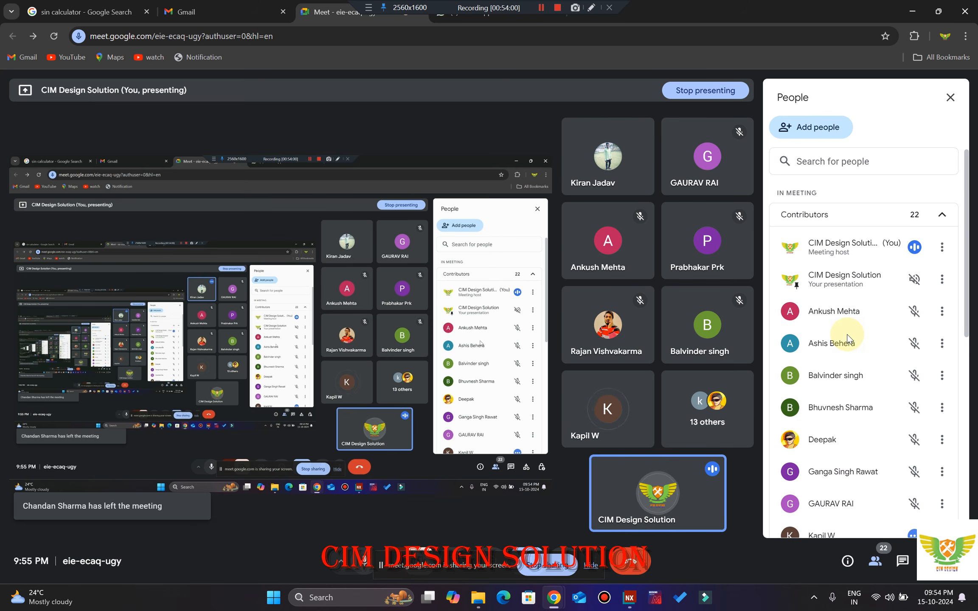
{"action": "scroll", "coordinate": [848, 338], "scroll_direction": "down", "scroll_amount": 9}
{"action": "scroll", "coordinate": [848, 340], "scroll_direction": "up", "scroll_amount": 10}
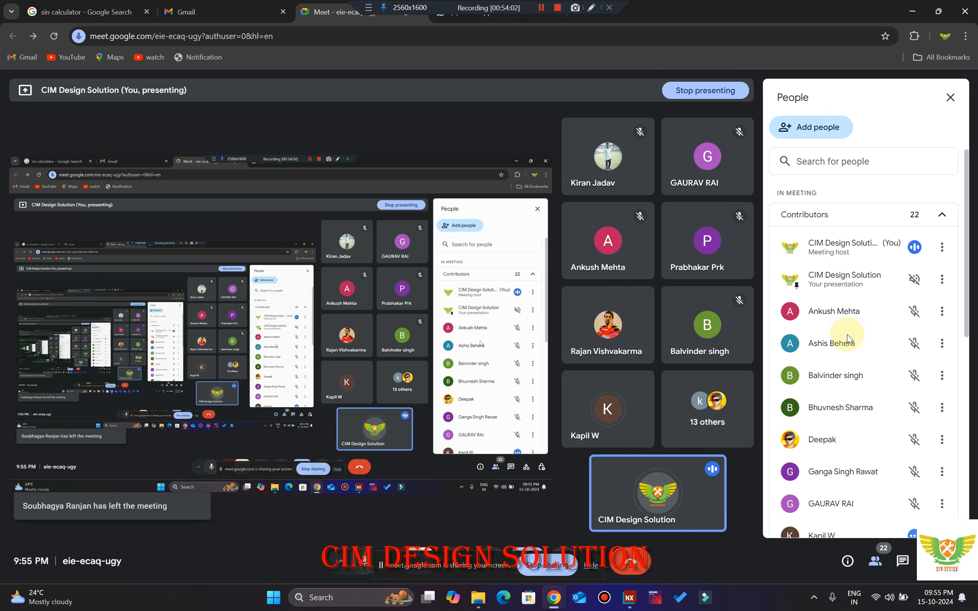
{"action": "scroll", "coordinate": [847, 340], "scroll_direction": "down", "scroll_amount": 9}
{"action": "scroll", "coordinate": [848, 340], "scroll_direction": "up", "scroll_amount": 9}
{"action": "scroll", "coordinate": [848, 339], "scroll_direction": "down", "scroll_amount": 9}
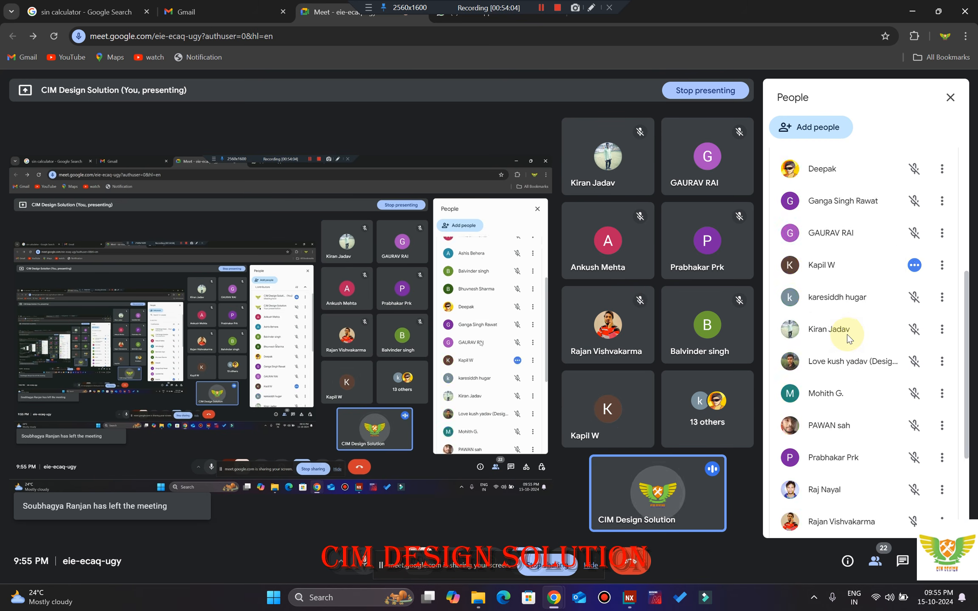
{"action": "scroll", "coordinate": [844, 340], "scroll_direction": "up", "scroll_amount": 9}
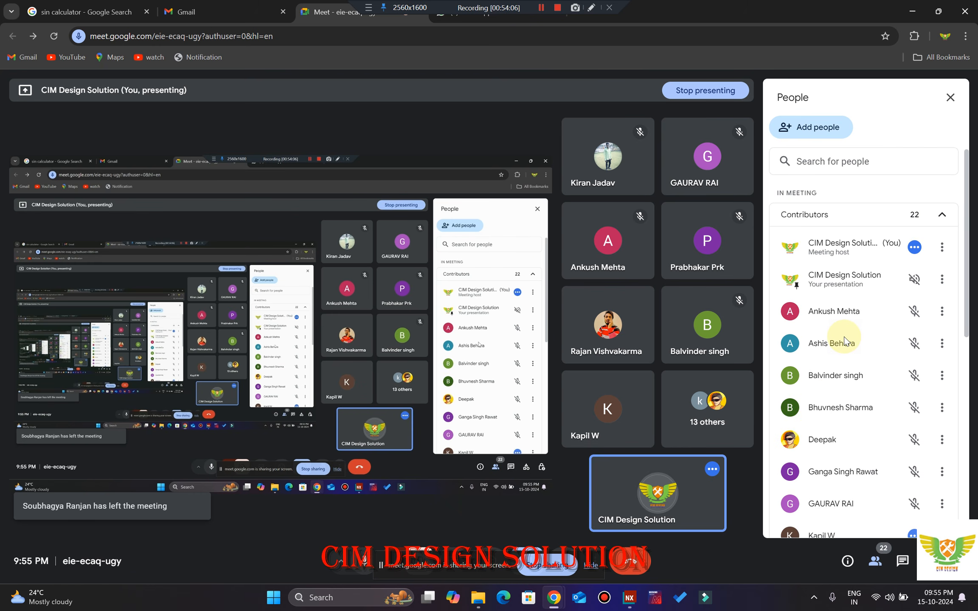
{"action": "scroll", "coordinate": [844, 340], "scroll_direction": "down", "scroll_amount": 9}
{"action": "scroll", "coordinate": [843, 337], "scroll_direction": "up", "scroll_amount": 9}
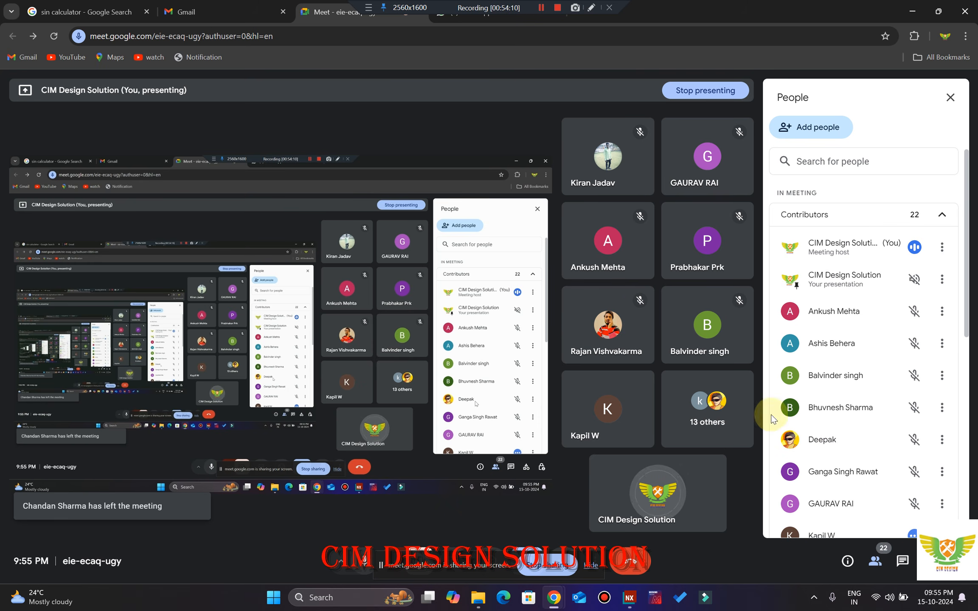
{"action": "scroll", "coordinate": [768, 305], "scroll_direction": "down", "scroll_amount": 1}
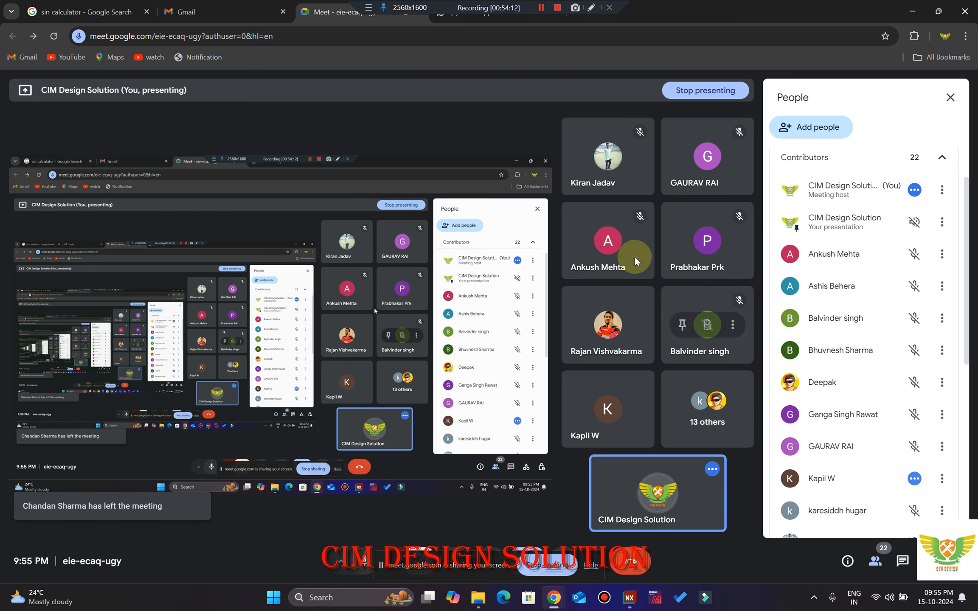
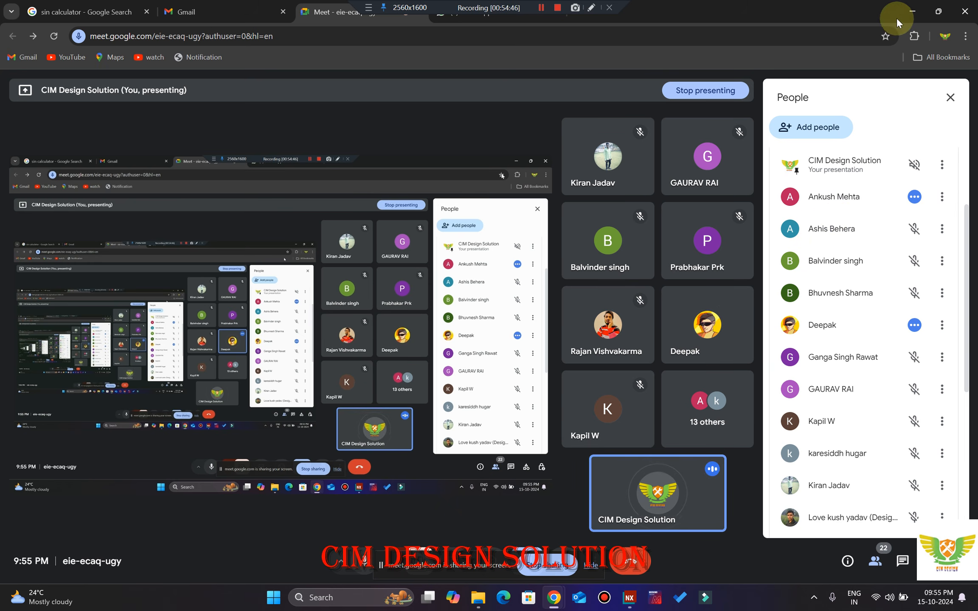
{"action": "scroll", "coordinate": [861, 384], "scroll_direction": "down", "scroll_amount": 7}
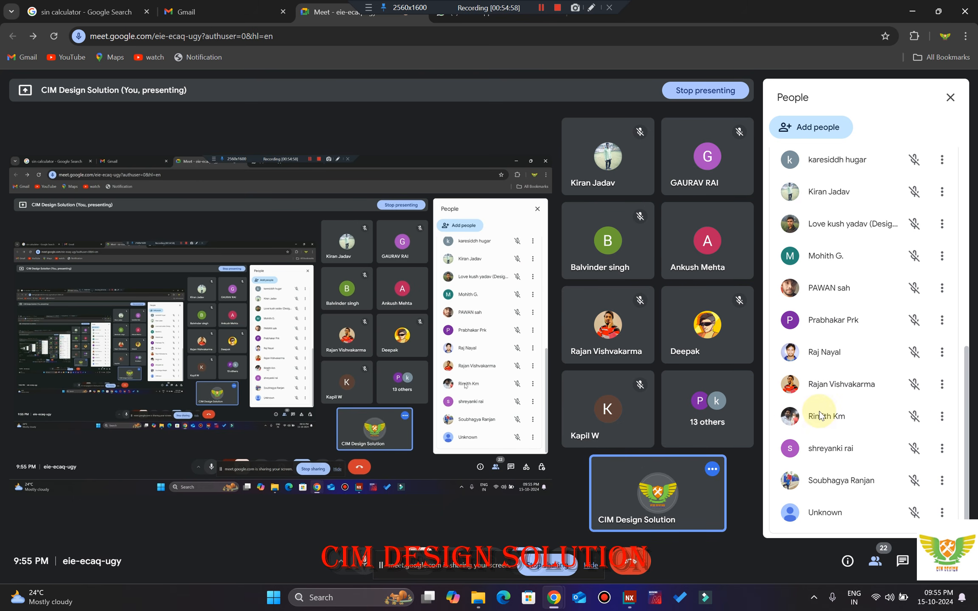
{"action": "scroll", "coordinate": [835, 408], "scroll_direction": "up", "scroll_amount": 5}
{"action": "scroll", "coordinate": [836, 408], "scroll_direction": "up", "scroll_amount": 3}
{"action": "left_click", "coordinate": [913, 12]}
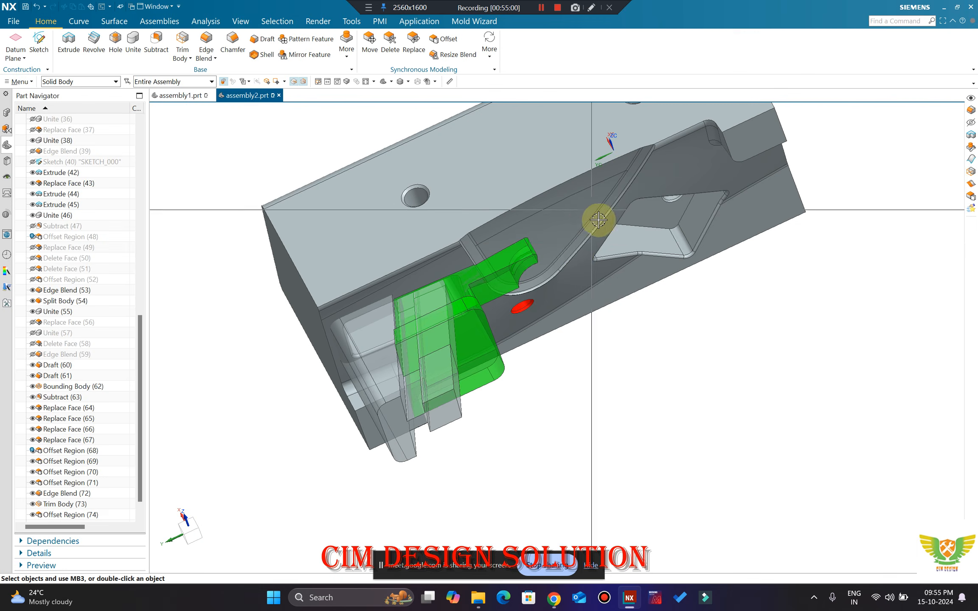
Step: Switch from assembly2 to the assembly1 part and make all hidden bodies of the mold visible
{"action": "middle_click_drag", "start_coordinate": [594, 225], "coordinate": [546, 306]}
{"action": "scroll", "coordinate": [542, 238], "scroll_direction": "up", "scroll_amount": 3}
{"action": "middle_click_drag", "start_coordinate": [542, 239], "coordinate": [545, 266]}
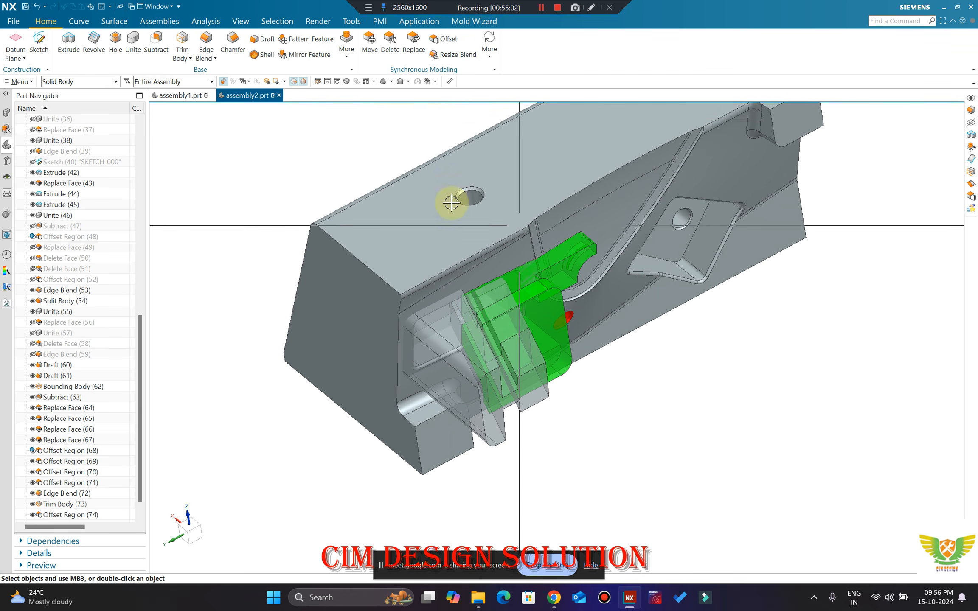
{"action": "mouse_move", "coordinate": [479, 258]}
{"action": "middle_mouse_down"}
{"action": "mouse_move", "coordinate": [525, 221]}
{"action": "mouse_move", "coordinate": [492, 254]}
{"action": "middle_mouse_up"}
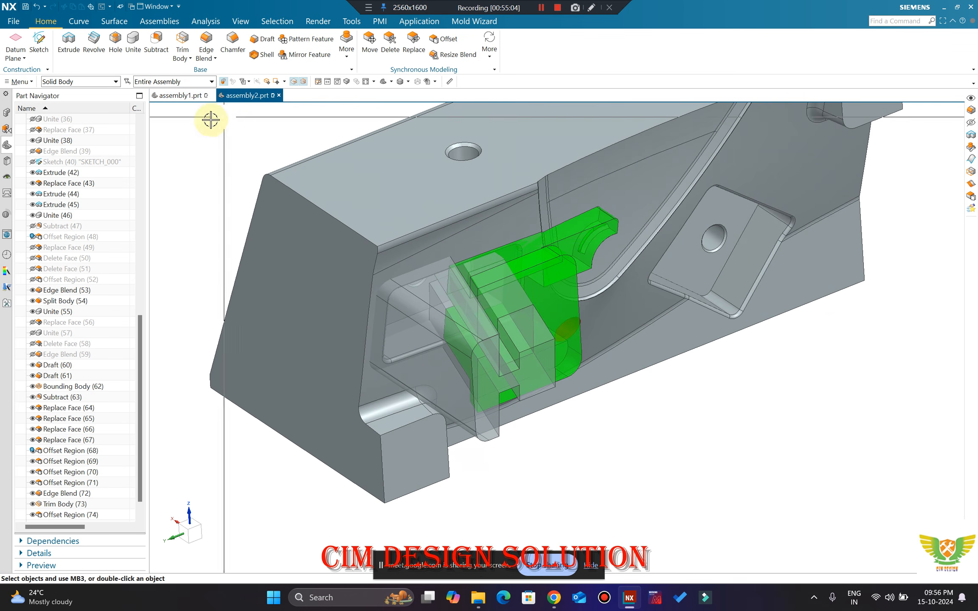
{"action": "left_click", "coordinate": [182, 96]}
{"action": "scroll", "coordinate": [502, 282], "scroll_direction": "down", "scroll_amount": 3}
{"action": "scroll", "coordinate": [535, 287], "scroll_direction": "up", "scroll_amount": 5}
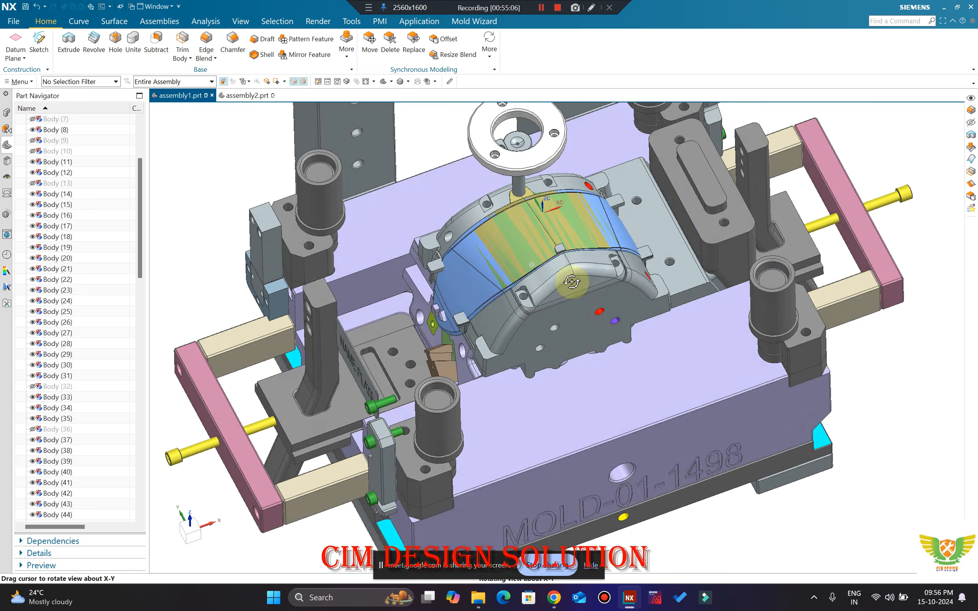
{"action": "scroll", "coordinate": [492, 273], "scroll_direction": "down", "scroll_amount": 2}
{"action": "key", "text": "ctrl+shift+u"}
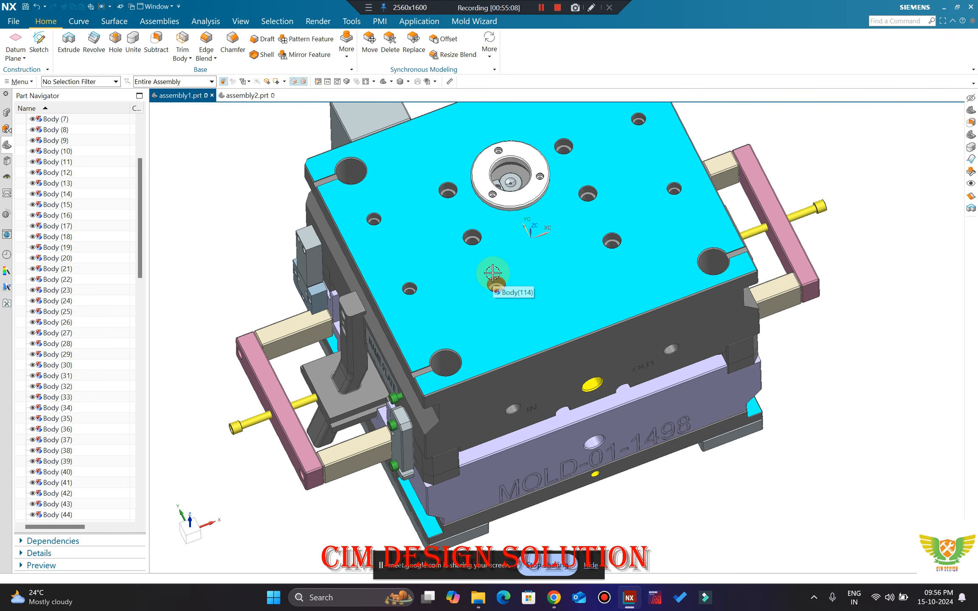
Step: Hide the mold's upper plates and the cavity insert to expose the curved core
{"action": "scroll", "coordinate": [564, 297], "scroll_direction": "down", "scroll_amount": 2}
{"action": "middle_click_drag", "start_coordinate": [564, 297], "coordinate": [502, 254]}
{"action": "scroll", "coordinate": [503, 253], "scroll_direction": "up", "scroll_amount": 3}
{"action": "left_click", "coordinate": [485, 264]}
{"action": "key", "text": "ctrl+b"}
{"action": "scroll", "coordinate": [496, 277], "scroll_direction": "up", "scroll_amount": 1}
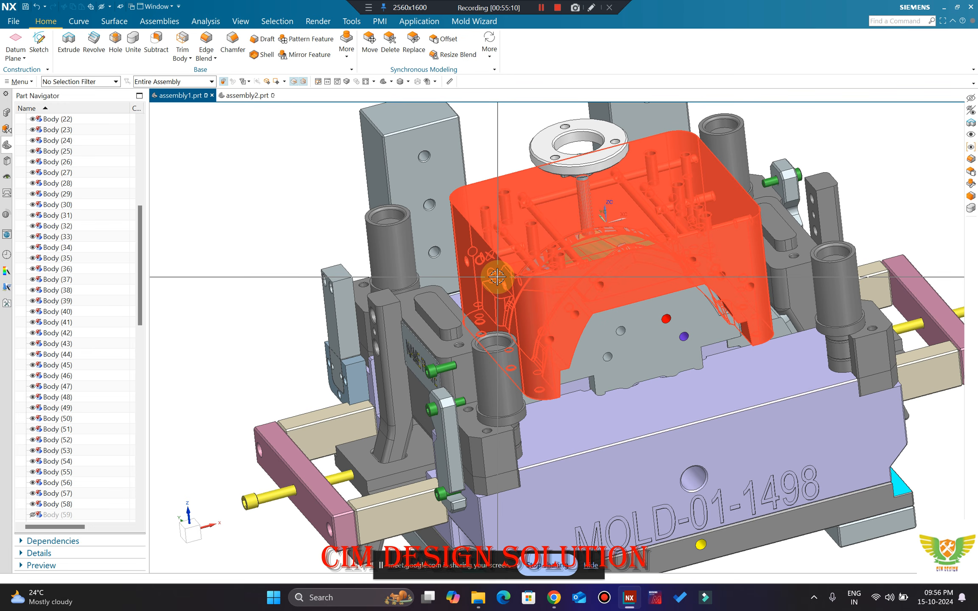
{"action": "left_click", "coordinate": [518, 246]}
{"action": "key", "text": "ctrl+b"}
{"action": "scroll", "coordinate": [466, 238], "scroll_direction": "down", "scroll_amount": 2}
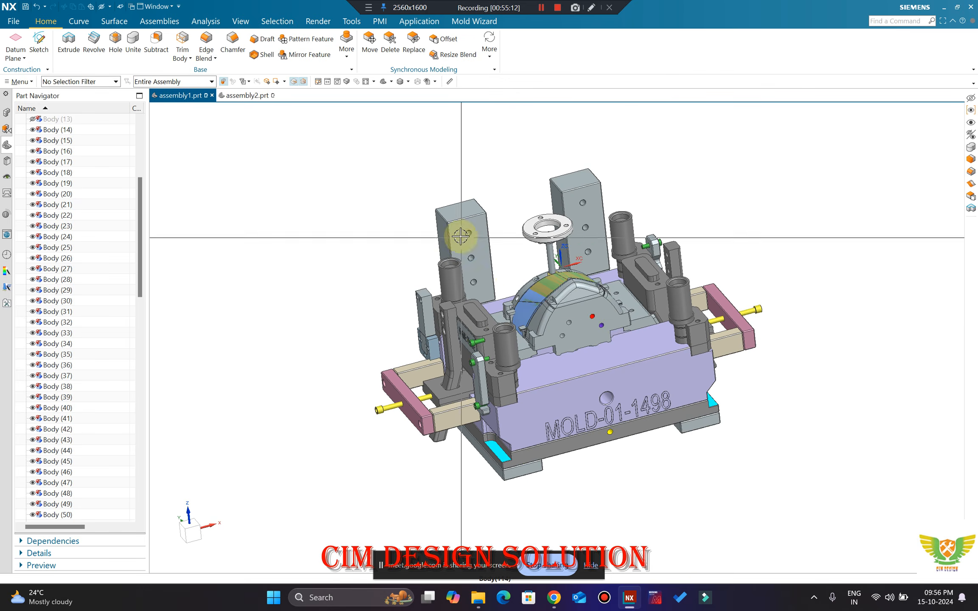
Step: Hide the two tall grey blocks behind the core and the guide bush on the rear-left pillar
{"action": "left_click", "coordinate": [597, 204]}
{"action": "key", "text": "ctrl+b"}
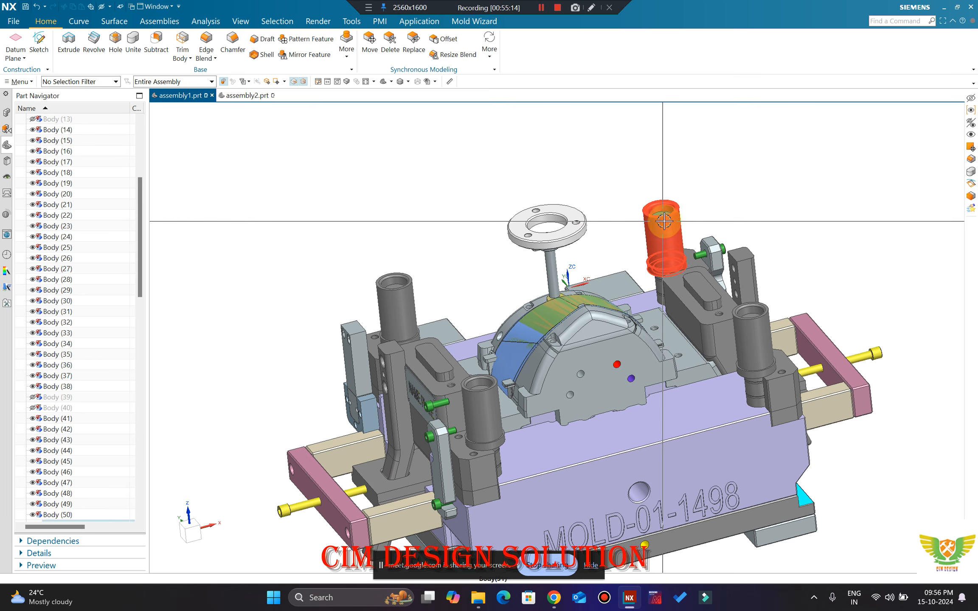
{"action": "scroll", "coordinate": [391, 280], "scroll_direction": "up", "scroll_amount": 3}
{"action": "left_click", "coordinate": [404, 319]}
{"action": "key", "text": "ctrl+b"}
{"action": "scroll", "coordinate": [401, 351], "scroll_direction": "up", "scroll_amount": 2}
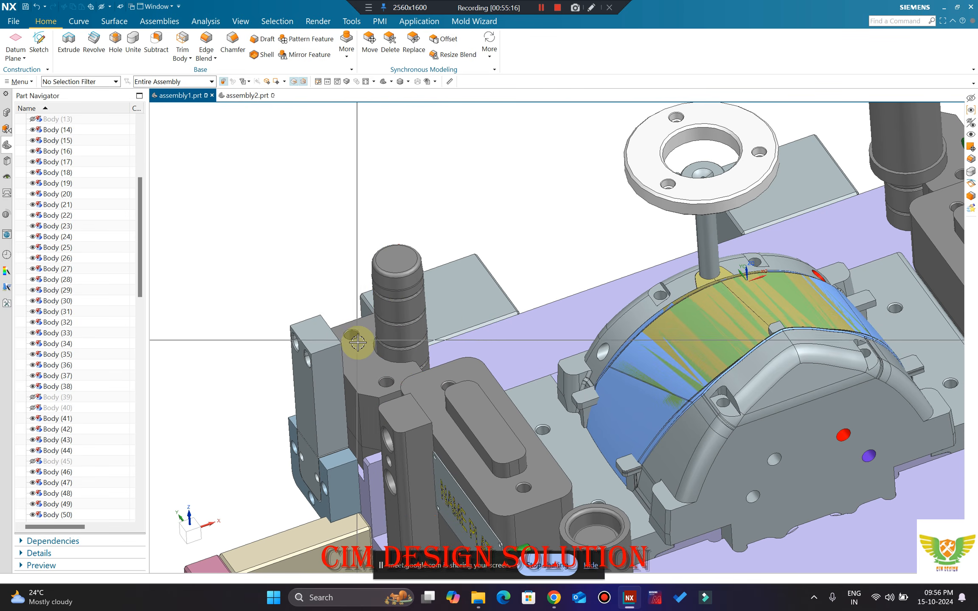
Step: Hide the upright latch strip and its mounting bracket beside the rear-left guide pillar
{"action": "scroll", "coordinate": [358, 338], "scroll_direction": "down", "scroll_amount": 3}
{"action": "mouse_move", "coordinate": [406, 306]}
{"action": "middle_mouse_down"}
{"action": "mouse_move", "coordinate": [445, 297]}
{"action": "mouse_move", "coordinate": [418, 301]}
{"action": "middle_mouse_up"}
{"action": "scroll", "coordinate": [345, 339], "scroll_direction": "up", "scroll_amount": 3}
{"action": "left_click", "coordinate": [344, 325]}
{"action": "key", "text": "ctrl+b"}
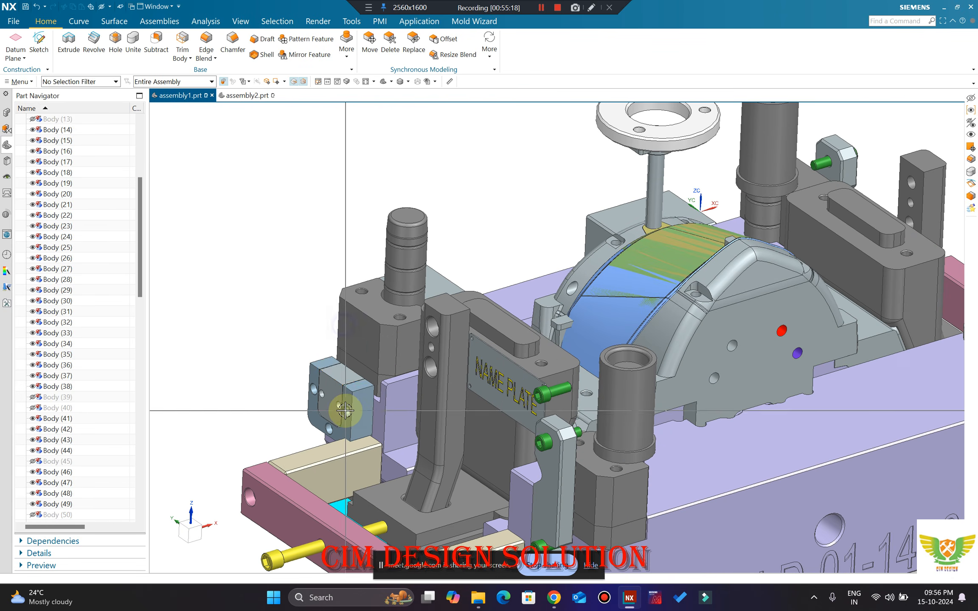
{"action": "scroll", "coordinate": [345, 410], "scroll_direction": "up", "scroll_amount": 2}
{"action": "left_click", "coordinate": [344, 410]}
{"action": "key", "text": "ctrl+b"}
{"action": "scroll", "coordinate": [399, 279], "scroll_direction": "down", "scroll_amount": 2}
{"action": "scroll", "coordinate": [396, 278], "scroll_direction": "up", "scroll_amount": 3}
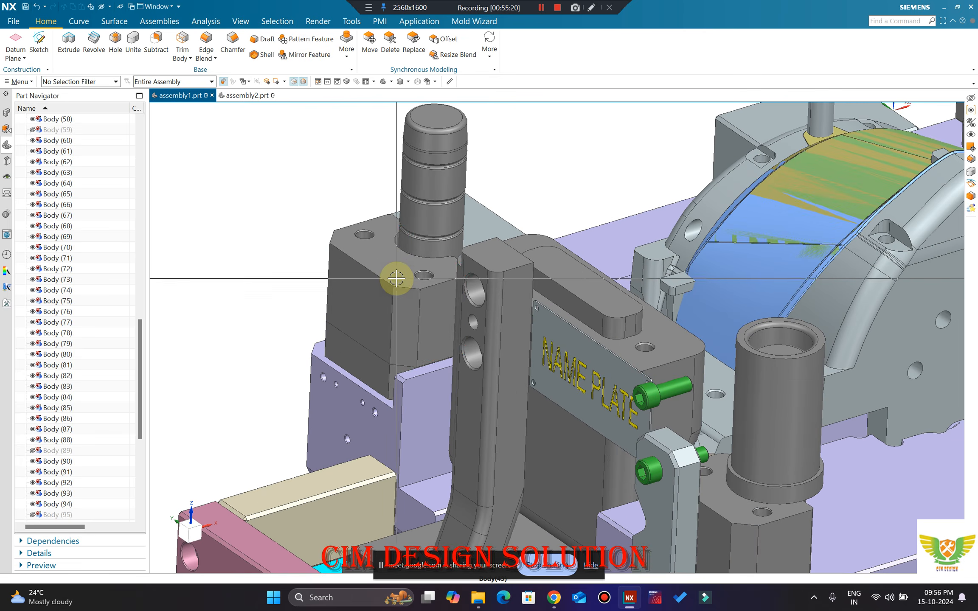
Step: Hide the upper blocks around the two left guide pillars and the front-left guide bush
{"action": "left_click", "coordinate": [396, 278]}
{"action": "key", "text": "ctrl+b"}
{"action": "left_click", "coordinate": [755, 480]}
{"action": "key", "text": "ctrl+b"}
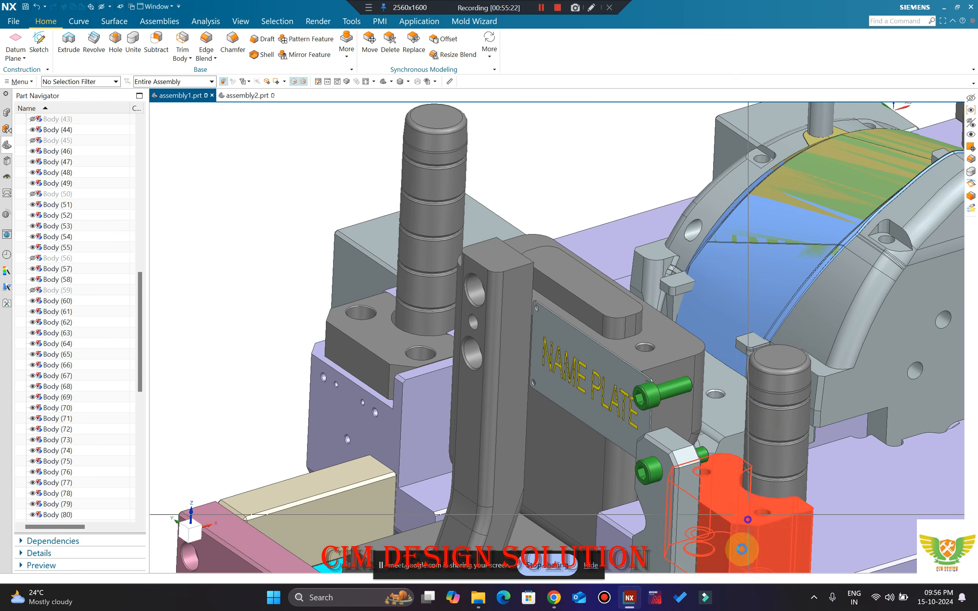
{"action": "left_click", "coordinate": [748, 520]}
{"action": "key", "text": "ctrl+b"}
Step: Hide the name plate on the face of the left slider's locking block
{"action": "scroll", "coordinate": [607, 361], "scroll_direction": "down", "scroll_amount": 3}
{"action": "middle_click_drag", "start_coordinate": [640, 373], "coordinate": [629, 404]}
{"action": "scroll", "coordinate": [603, 386], "scroll_direction": "up", "scroll_amount": 3}
{"action": "left_click", "coordinate": [580, 494]}
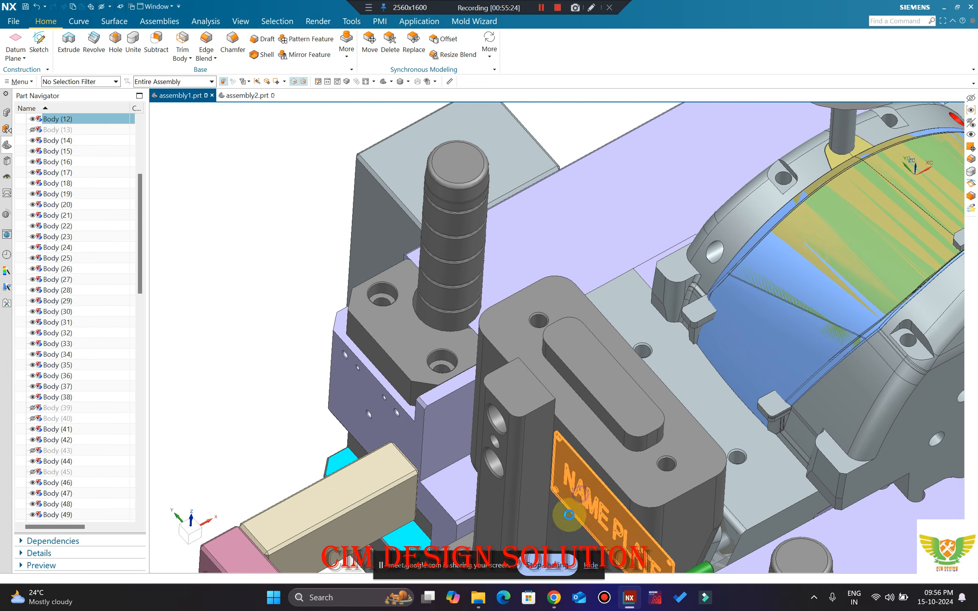
{"action": "key", "text": "ctrl+b"}
Step: Hide the latch bracket, its green screw and the guide bush at the mold's rear-right corner
{"action": "scroll", "coordinate": [568, 515], "scroll_direction": "down", "scroll_amount": 3}
{"action": "scroll", "coordinate": [764, 306], "scroll_direction": "up", "scroll_amount": 3}
{"action": "scroll", "coordinate": [766, 277], "scroll_direction": "up", "scroll_amount": 1}
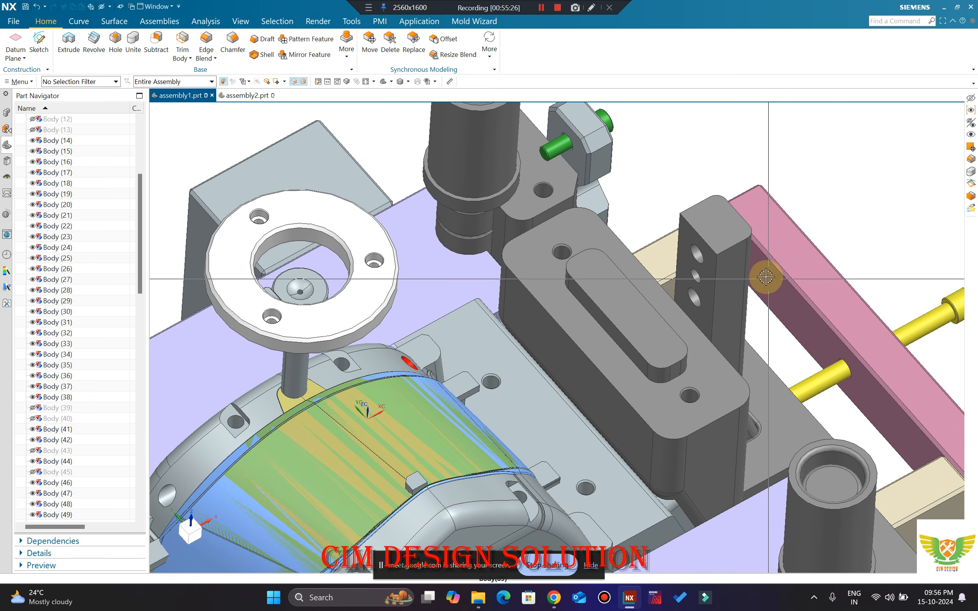
{"action": "scroll", "coordinate": [766, 276], "scroll_direction": "down", "scroll_amount": 3}
{"action": "scroll", "coordinate": [580, 153], "scroll_direction": "up", "scroll_amount": 3}
{"action": "left_click", "coordinate": [597, 157]}
{"action": "key", "text": "ctrl+b"}
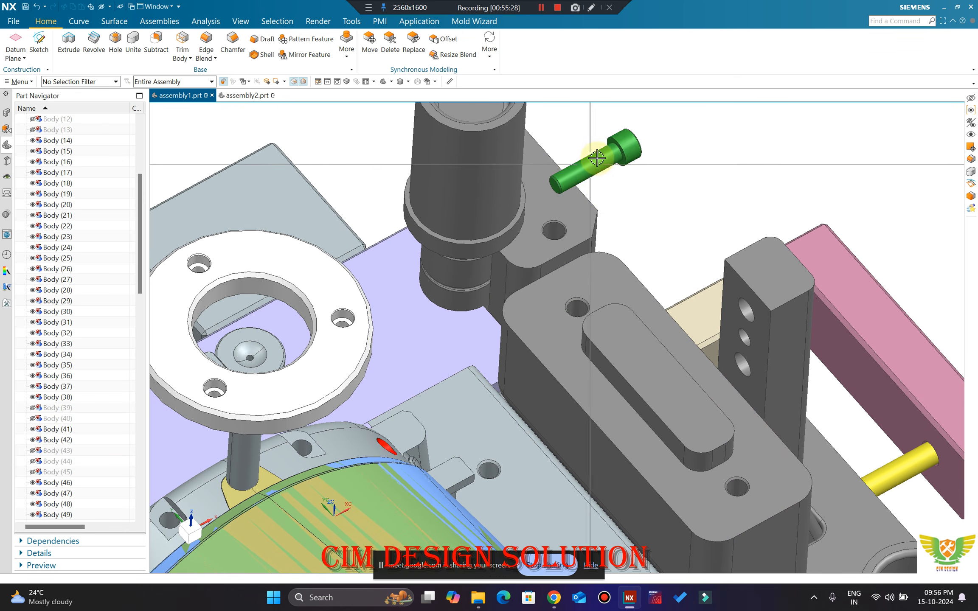
{"action": "left_click", "coordinate": [597, 157]}
{"action": "key", "text": "ctrl+b"}
{"action": "left_click", "coordinate": [467, 181]}
{"action": "key", "text": "ctrl+b"}
Step: Hide the guide bush on the front-right guide pillar
{"action": "scroll", "coordinate": [515, 124], "scroll_direction": "down", "scroll_amount": 5}
{"action": "scroll", "coordinate": [651, 286], "scroll_direction": "up", "scroll_amount": 4}
{"action": "left_click", "coordinate": [592, 246]}
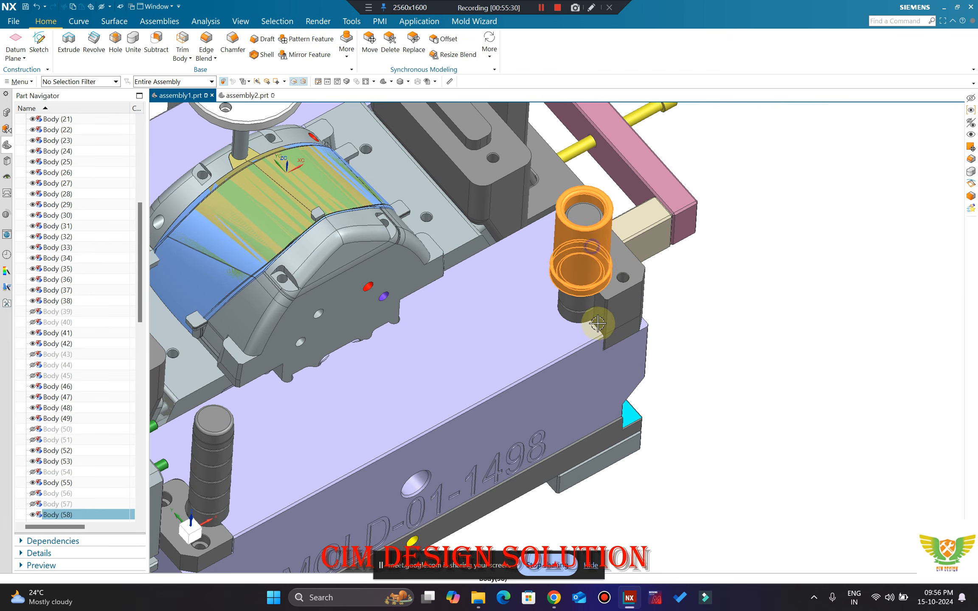
{"action": "key", "text": "ctrl+b"}
{"action": "scroll", "coordinate": [597, 323], "scroll_direction": "down", "scroll_amount": 6}
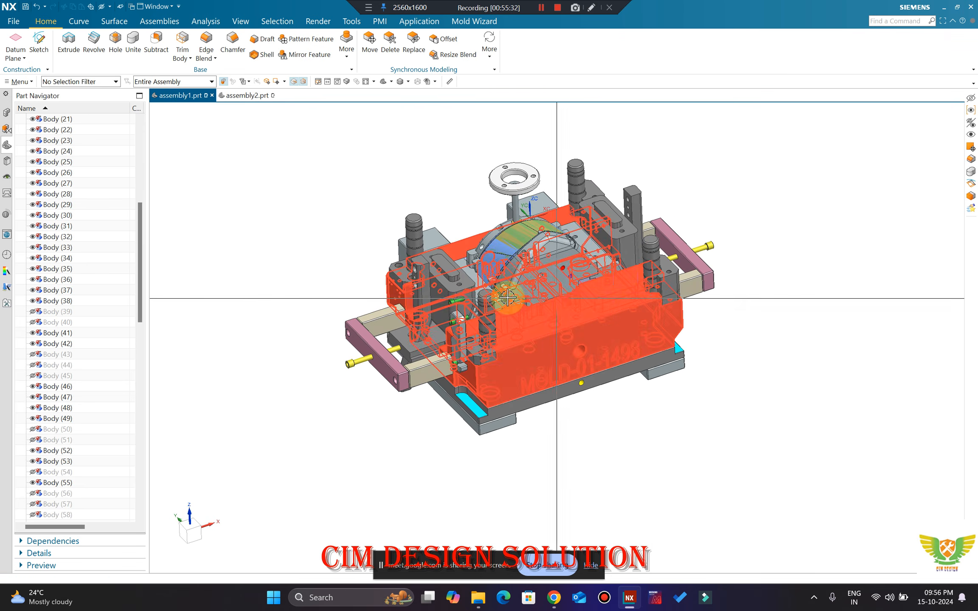
Step: Hide the front-left latch strip and the loose green screws around it
{"action": "scroll", "coordinate": [507, 298], "scroll_direction": "up", "scroll_amount": 3}
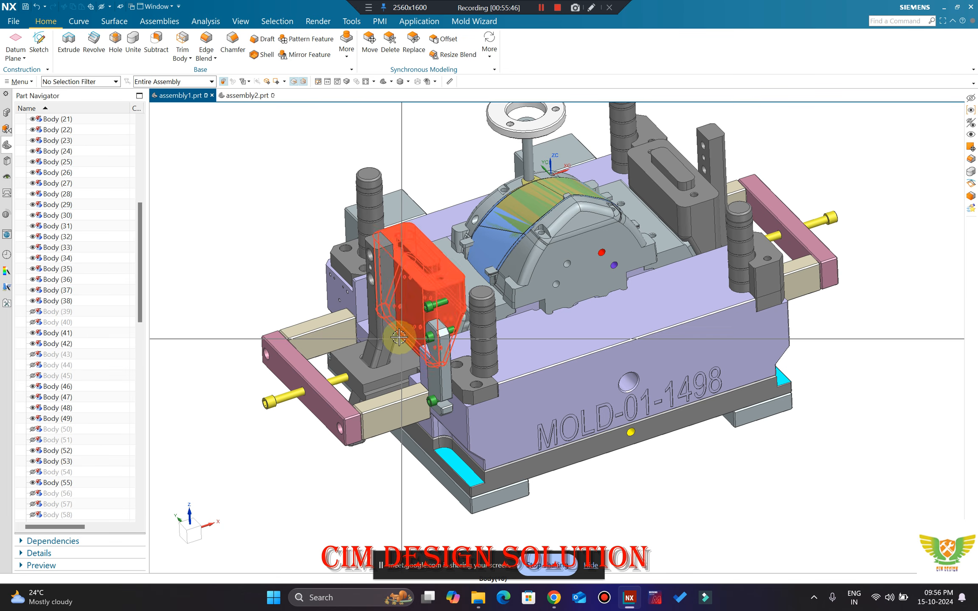
{"action": "scroll", "coordinate": [407, 240], "scroll_direction": "up", "scroll_amount": 2}
{"action": "scroll", "coordinate": [454, 339], "scroll_direction": "up", "scroll_amount": 4}
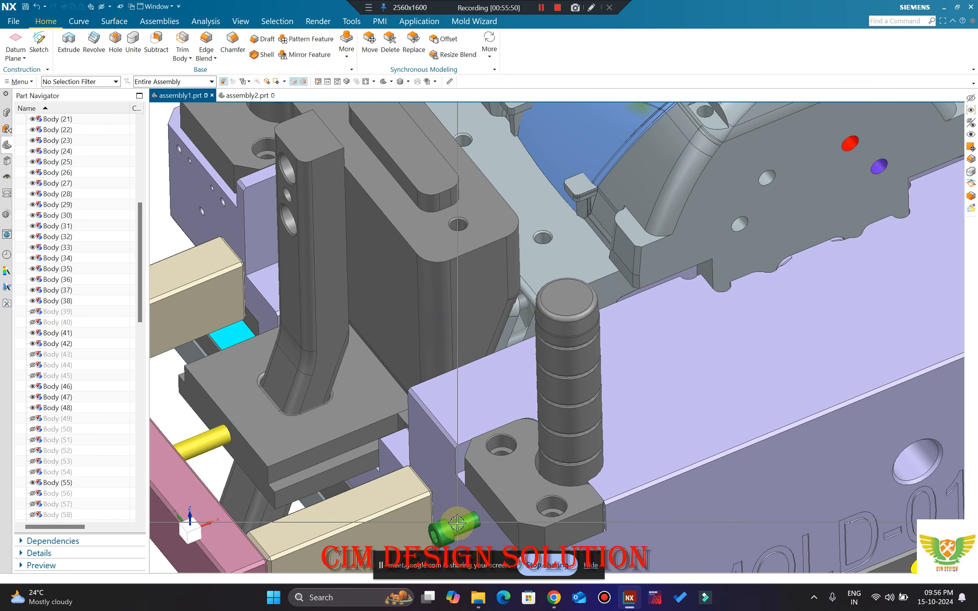
{"action": "scroll", "coordinate": [438, 396], "scroll_direction": "down", "scroll_amount": 6}
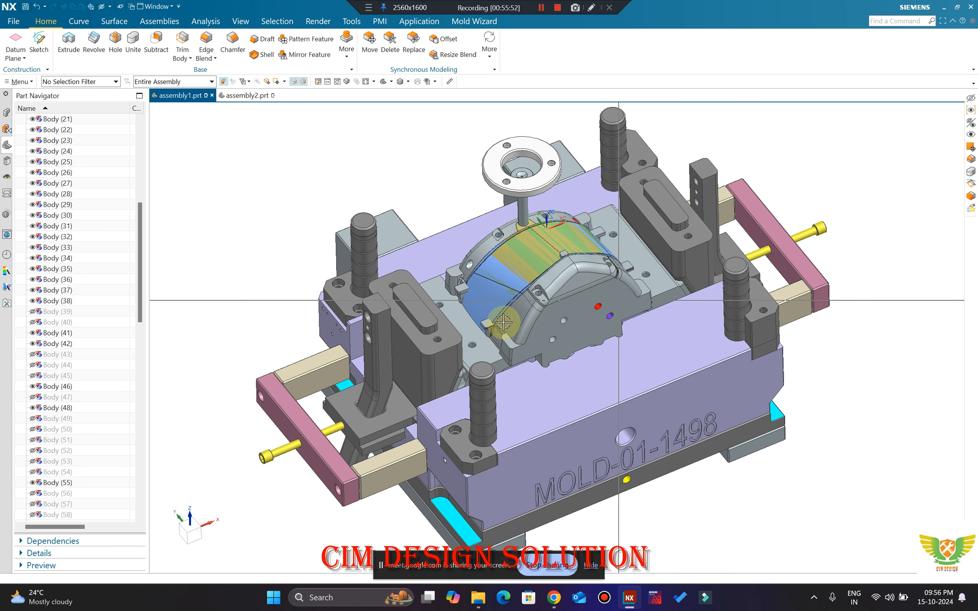
Step: Hide the left slider's locking block, Body (10), to expose the slider behind it
{"action": "scroll", "coordinate": [437, 341], "scroll_direction": "down", "scroll_amount": 2}
{"action": "middle_click_drag", "start_coordinate": [436, 341], "coordinate": [458, 300]}
{"action": "scroll", "coordinate": [458, 319], "scroll_direction": "up", "scroll_amount": 1}
{"action": "scroll", "coordinate": [457, 337], "scroll_direction": "up", "scroll_amount": 2}
{"action": "scroll", "coordinate": [473, 294], "scroll_direction": "down", "scroll_amount": 2}
{"action": "scroll", "coordinate": [453, 279], "scroll_direction": "up", "scroll_amount": 3}
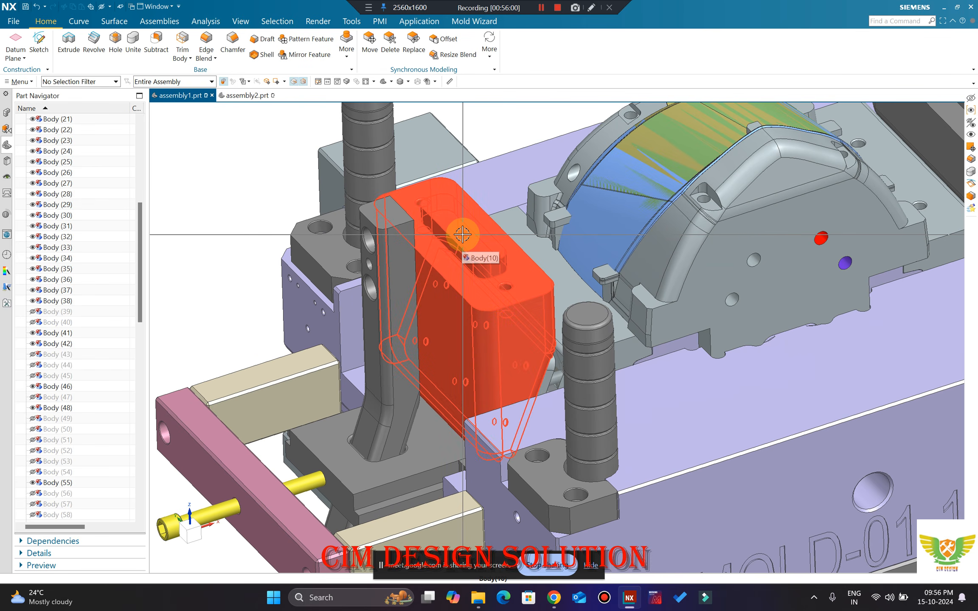
{"action": "left_click", "coordinate": [462, 234]}
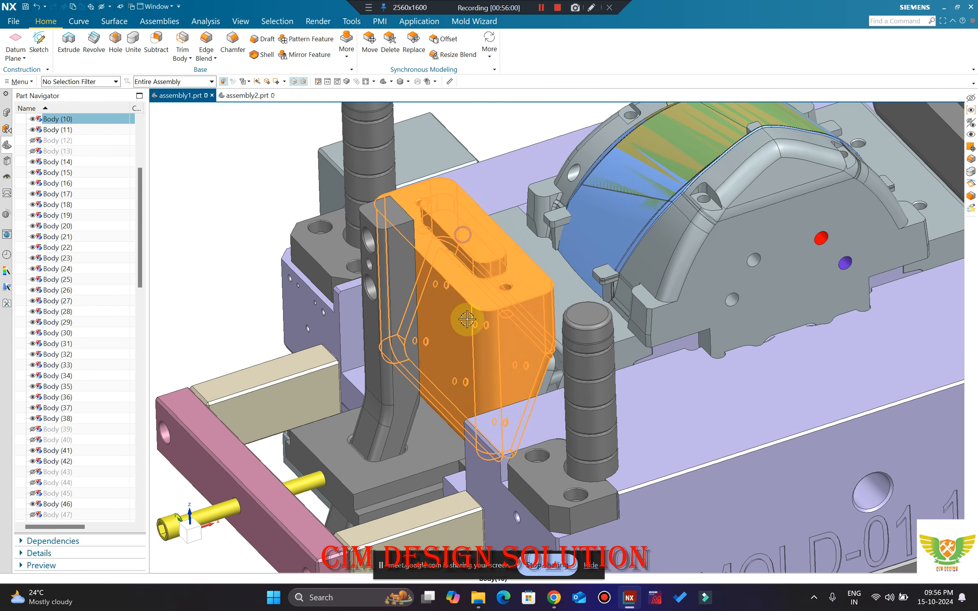
{"action": "key", "text": "ctrl+b"}
{"action": "scroll", "coordinate": [409, 234], "scroll_direction": "down", "scroll_amount": 3}
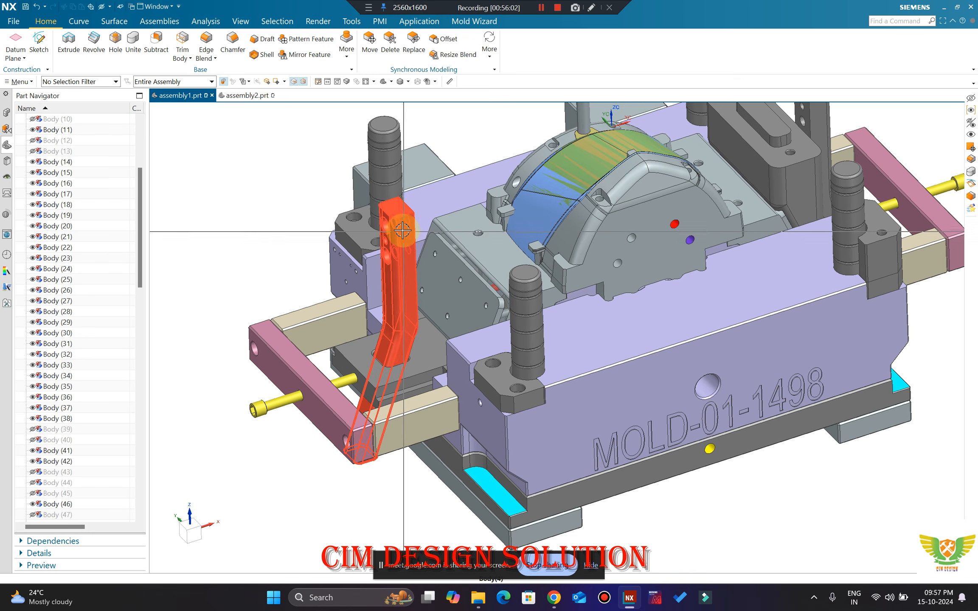
Step: Hide the bent cam finger that stands in the left slider base
{"action": "scroll", "coordinate": [408, 234], "scroll_direction": "up", "scroll_amount": 2}
{"action": "left_click", "coordinate": [410, 306]}
{"action": "key", "text": "ctrl+b"}
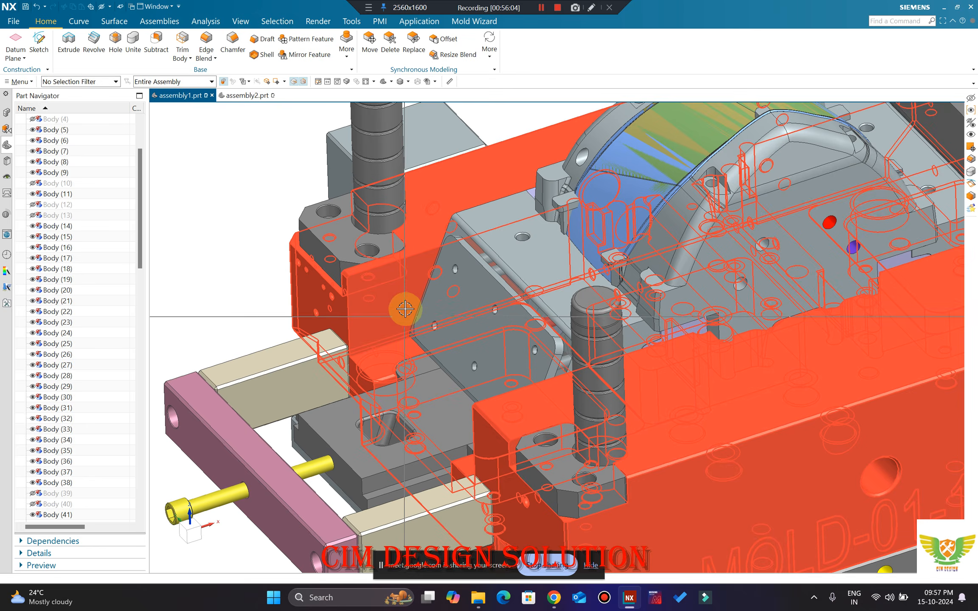
Step: Hide the wear plate on the left slider's sloped face
{"action": "scroll", "coordinate": [407, 306], "scroll_direction": "down", "scroll_amount": 3}
{"action": "scroll", "coordinate": [447, 296], "scroll_direction": "up", "scroll_amount": 3}
{"action": "scroll", "coordinate": [445, 283], "scroll_direction": "up", "scroll_amount": 2}
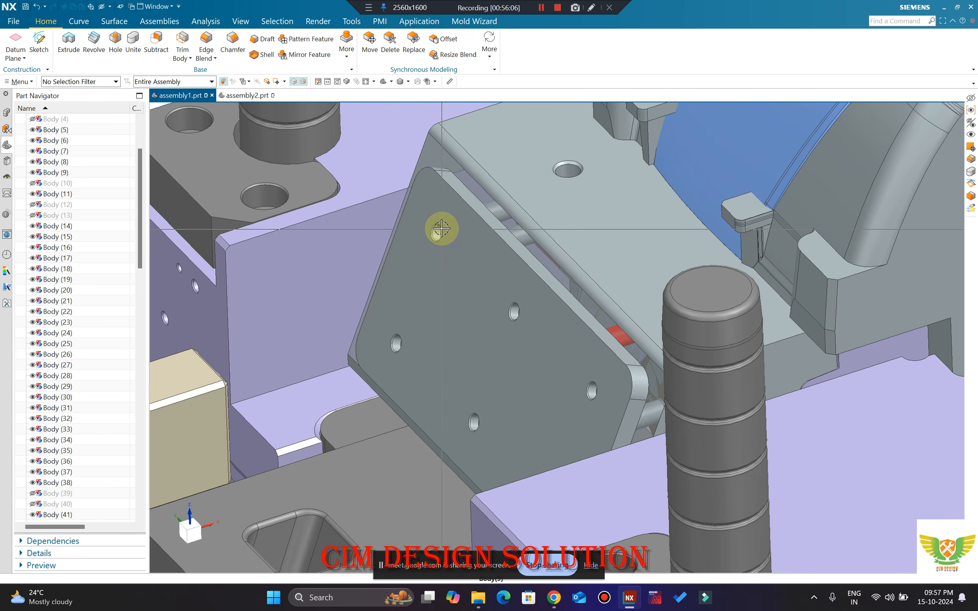
{"action": "scroll", "coordinate": [439, 231], "scroll_direction": "down", "scroll_amount": 1}
{"action": "key", "text": "ctrl+b"}
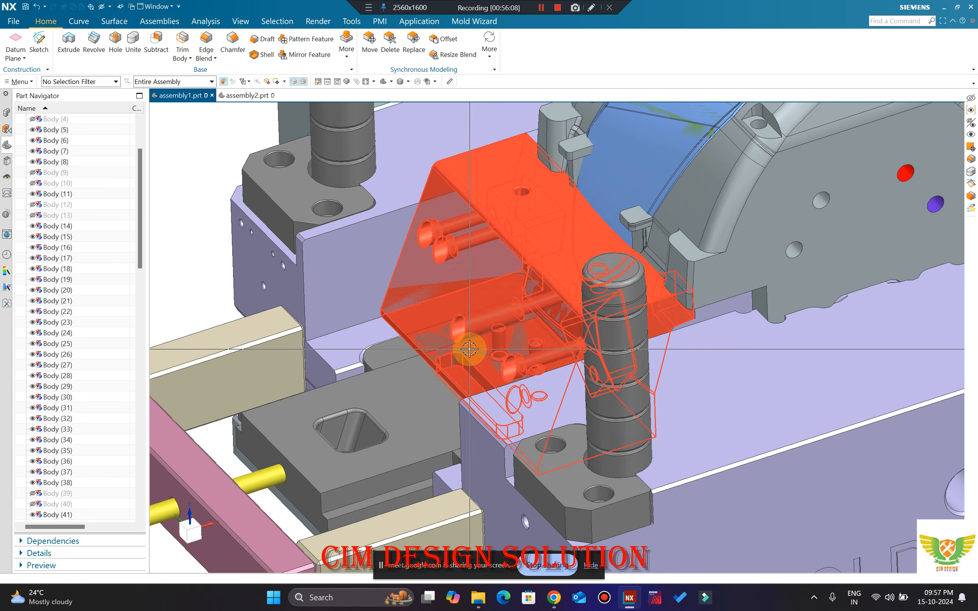
Step: Hide the slider base, Body (5), with the pink crossbar, yellow screw and beige support bars at the mold's left end
{"action": "scroll", "coordinate": [464, 345], "scroll_direction": "down", "scroll_amount": 3}
{"action": "scroll", "coordinate": [383, 338], "scroll_direction": "up", "scroll_amount": 3}
{"action": "scroll", "coordinate": [390, 317], "scroll_direction": "up", "scroll_amount": 2}
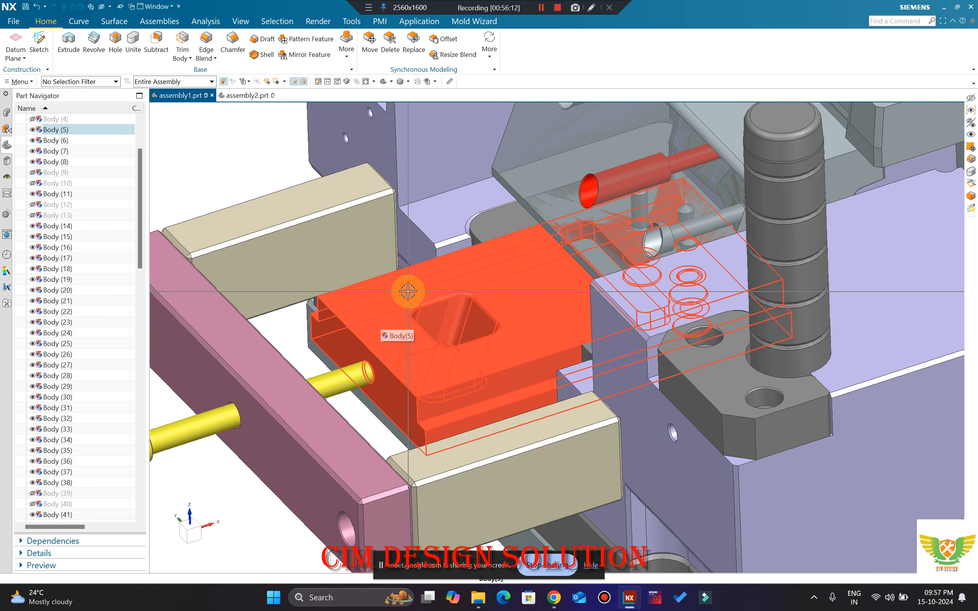
{"action": "scroll", "coordinate": [223, 392], "scroll_direction": "down", "scroll_amount": 3}
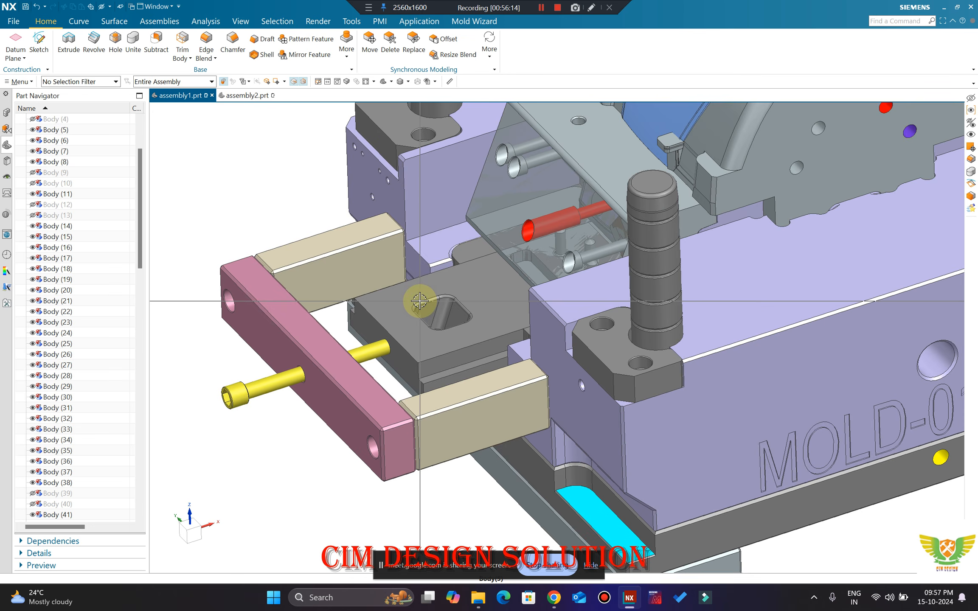
{"action": "scroll", "coordinate": [407, 299], "scroll_direction": "up", "scroll_amount": 2}
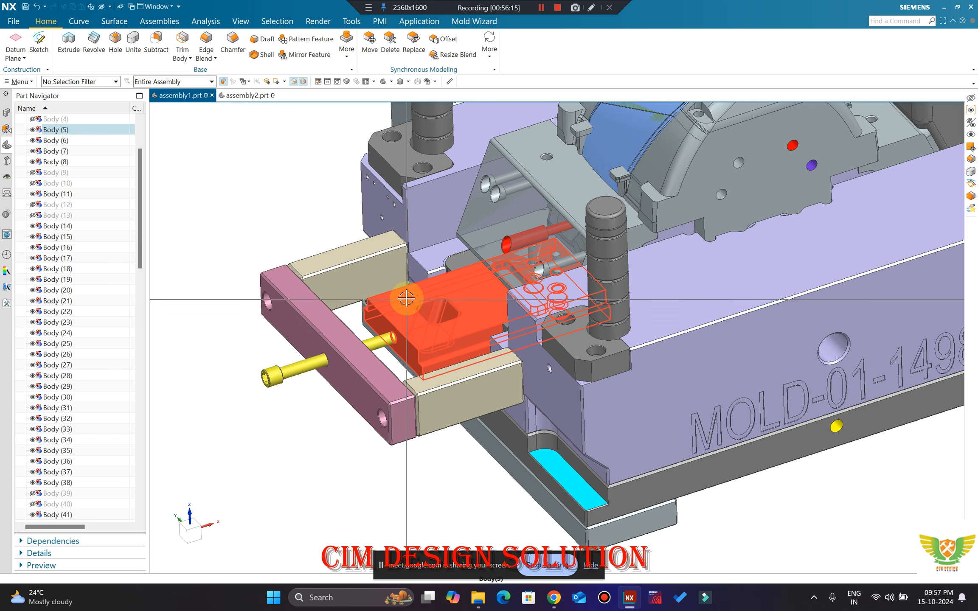
{"action": "left_click", "coordinate": [351, 268]}
{"action": "key", "text": "ctrl+b"}
{"action": "left_click", "coordinate": [314, 362]}
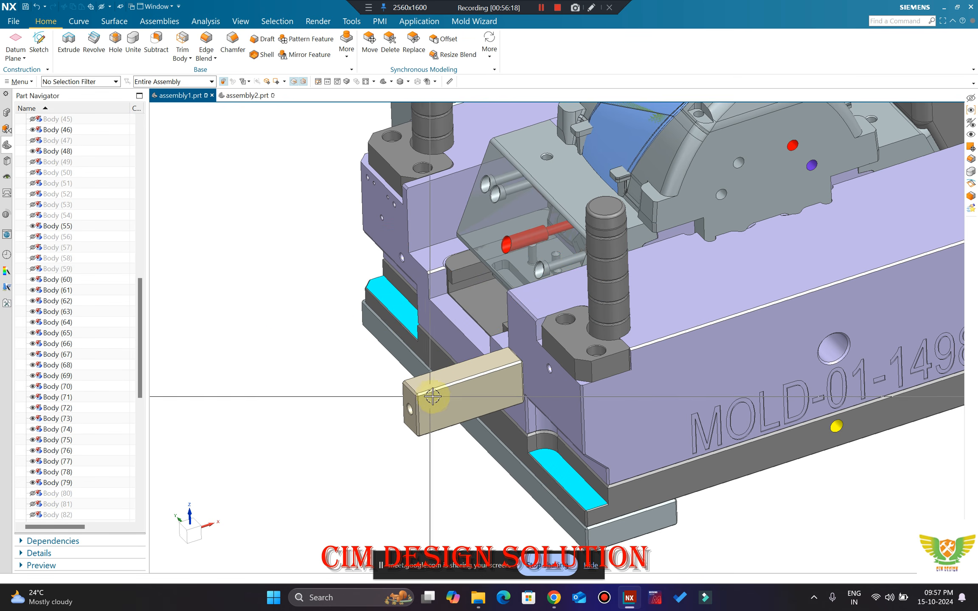
{"action": "scroll", "coordinate": [445, 412], "scroll_direction": "down", "scroll_amount": 2}
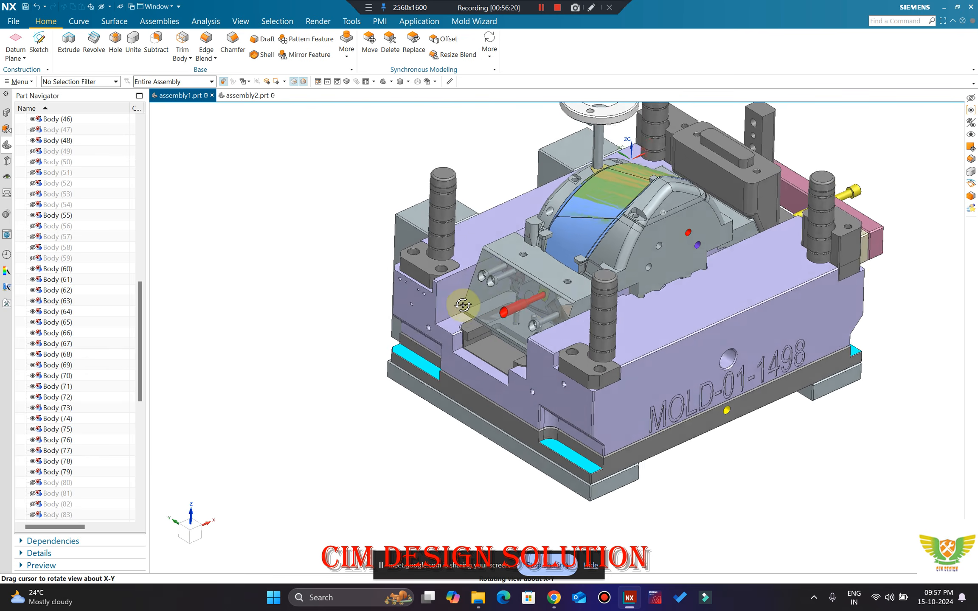
Step: Examine the transparent left slider body, its screw holes and how it sits above the base plate's pocket
{"action": "scroll", "coordinate": [463, 305], "scroll_direction": "up", "scroll_amount": 5}
{"action": "scroll", "coordinate": [488, 316], "scroll_direction": "down", "scroll_amount": 3}
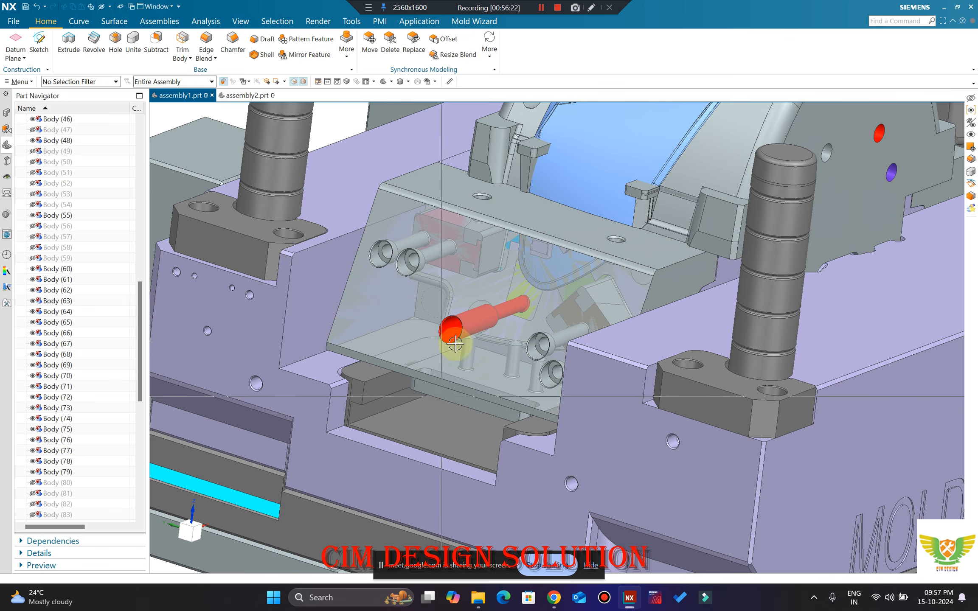
{"action": "scroll", "coordinate": [454, 327], "scroll_direction": "up", "scroll_amount": 4}
{"action": "scroll", "coordinate": [466, 293], "scroll_direction": "down", "scroll_amount": 1}
{"action": "scroll", "coordinate": [422, 349], "scroll_direction": "down", "scroll_amount": 2}
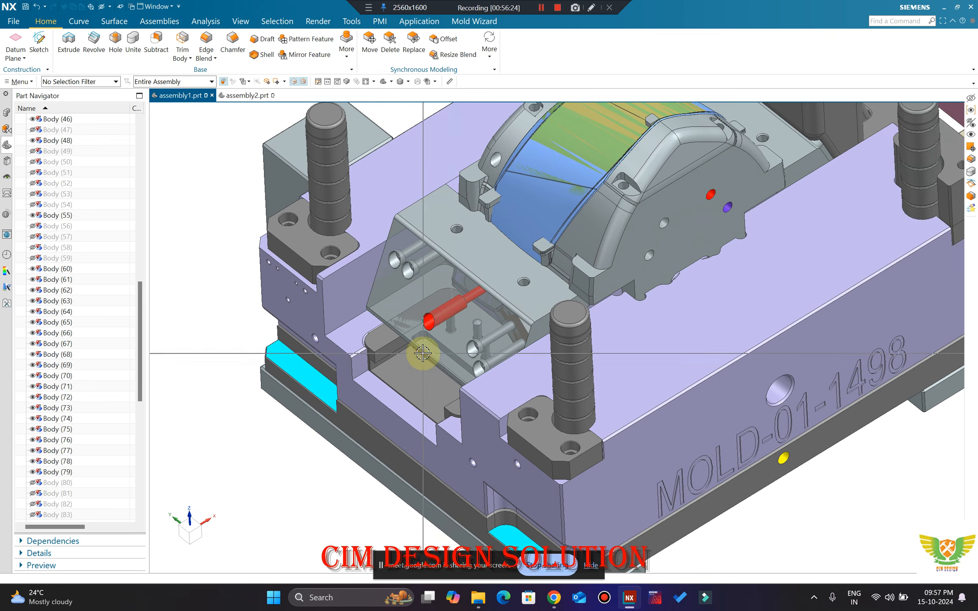
{"action": "scroll", "coordinate": [456, 316], "scroll_direction": "up", "scroll_amount": 3}
{"action": "middle_click_drag", "start_coordinate": [457, 317], "coordinate": [503, 309]}
{"action": "scroll", "coordinate": [598, 255], "scroll_direction": "up", "scroll_amount": 1}
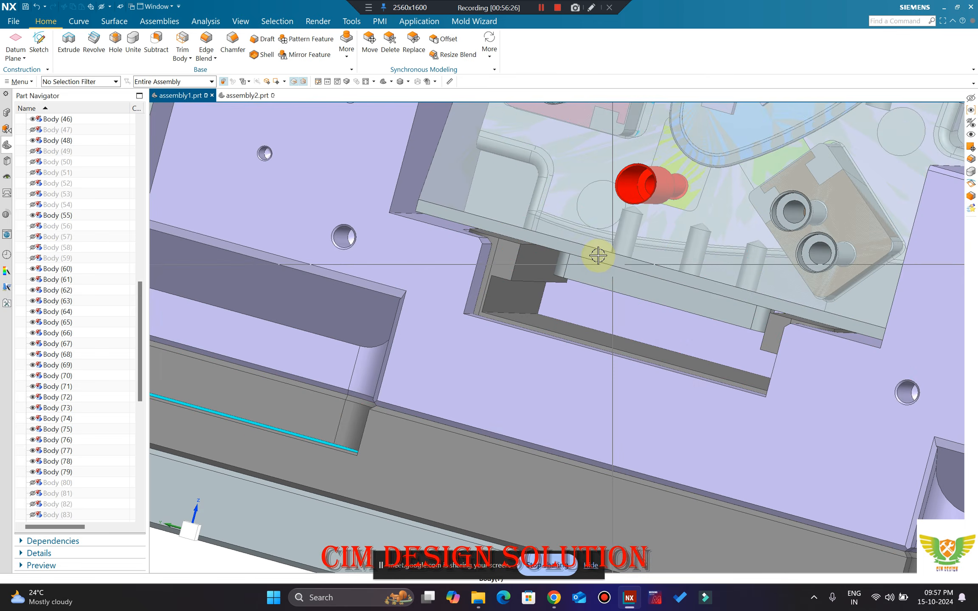
{"action": "scroll", "coordinate": [572, 255], "scroll_direction": "down", "scroll_amount": 4}
{"action": "middle_click_drag", "start_coordinate": [571, 255], "coordinate": [537, 309]}
{"action": "scroll", "coordinate": [486, 226], "scroll_direction": "up", "scroll_amount": 4}
{"action": "scroll", "coordinate": [487, 226], "scroll_direction": "down", "scroll_amount": 3}
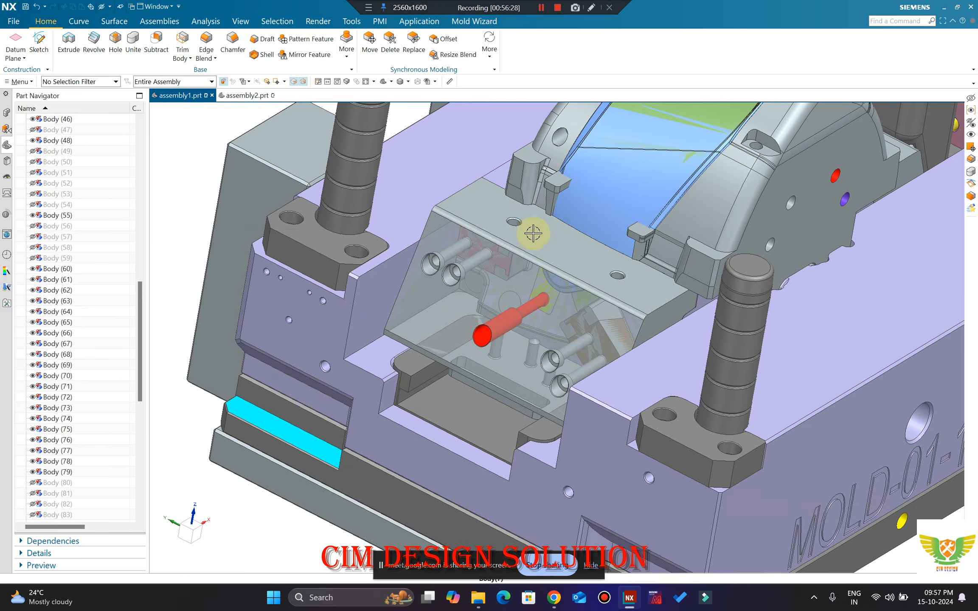
{"action": "middle_click_drag", "start_coordinate": [530, 230], "coordinate": [491, 278]}
{"action": "scroll", "coordinate": [450, 284], "scroll_direction": "up", "scroll_amount": 3}
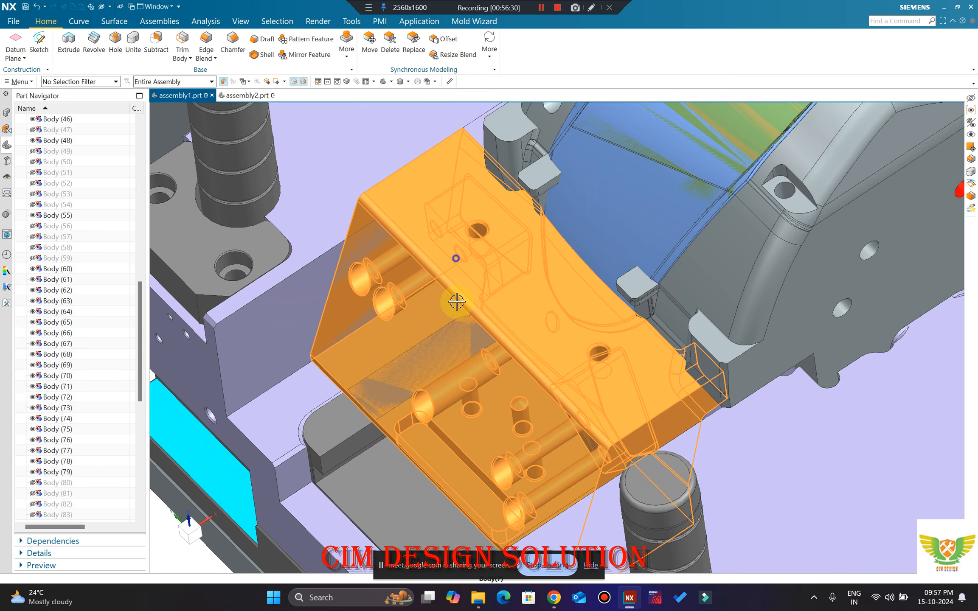
Step: Hide the transparent left slider body to expose the inserts behind it
{"action": "key", "text": "ctrl+b"}
{"action": "middle_click_drag", "start_coordinate": [462, 375], "coordinate": [498, 321]}
{"action": "scroll", "coordinate": [519, 292], "scroll_direction": "down", "scroll_amount": 4}
{"action": "scroll", "coordinate": [497, 346], "scroll_direction": "up", "scroll_amount": 4}
{"action": "scroll", "coordinate": [455, 348], "scroll_direction": "down", "scroll_amount": 3}
{"action": "scroll", "coordinate": [498, 319], "scroll_direction": "up", "scroll_amount": 6}
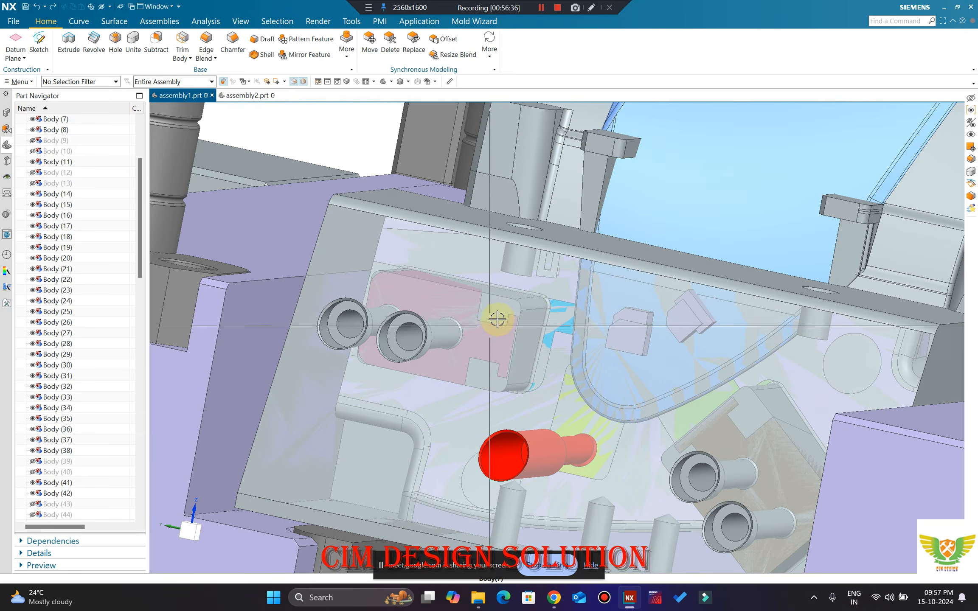
Step: Examine the pink and brown grooved blocks and the blue, lime and green inserts around the product's pointed tip
{"action": "scroll", "coordinate": [489, 318], "scroll_direction": "down", "scroll_amount": 5}
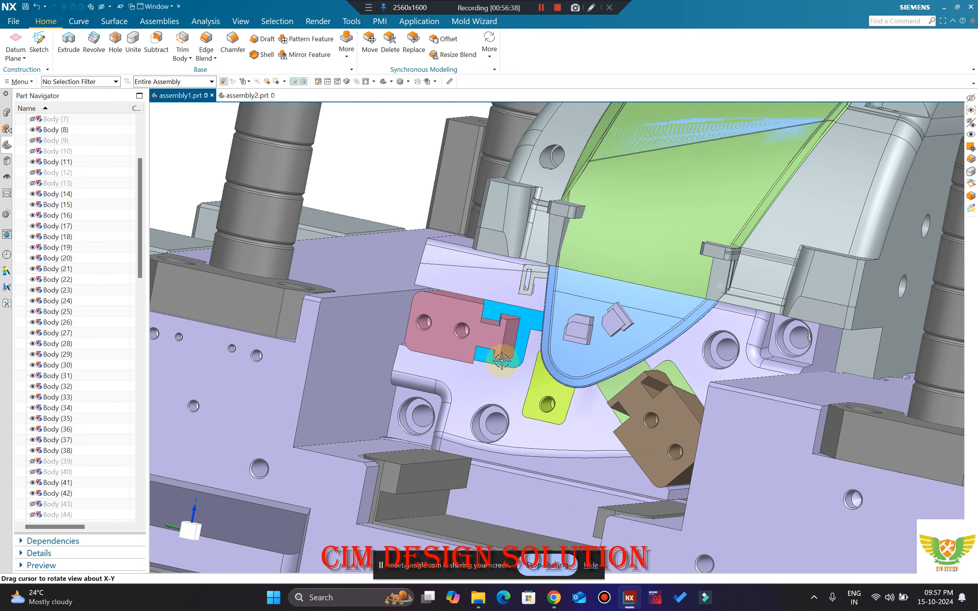
{"action": "scroll", "coordinate": [501, 360], "scroll_direction": "up", "scroll_amount": 4}
{"action": "scroll", "coordinate": [498, 345], "scroll_direction": "down", "scroll_amount": 4}
{"action": "middle_click_drag", "start_coordinate": [485, 302], "coordinate": [387, 382]}
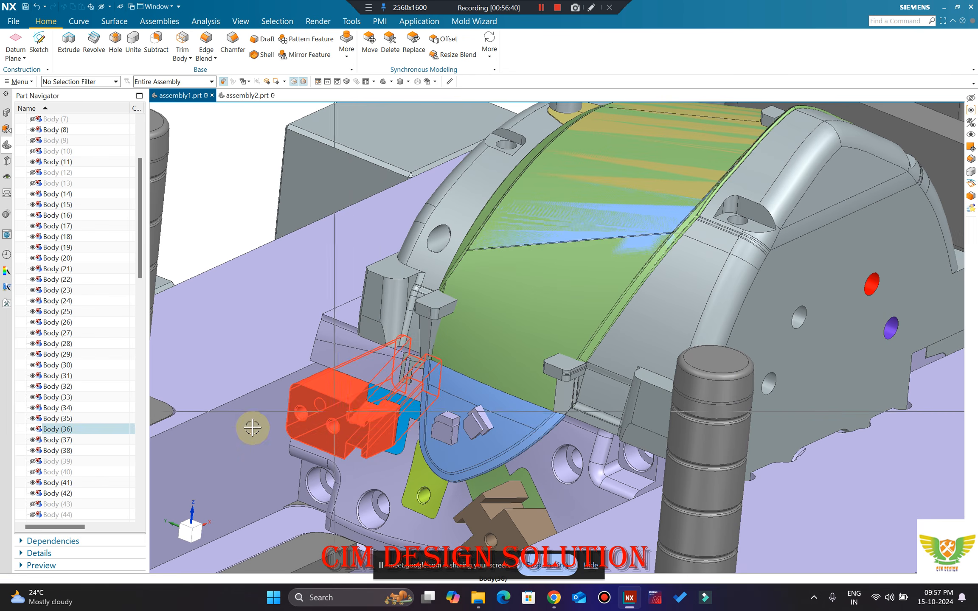
{"action": "scroll", "coordinate": [491, 250], "scroll_direction": "down", "scroll_amount": 5}
{"action": "scroll", "coordinate": [433, 316], "scroll_direction": "up", "scroll_amount": 5}
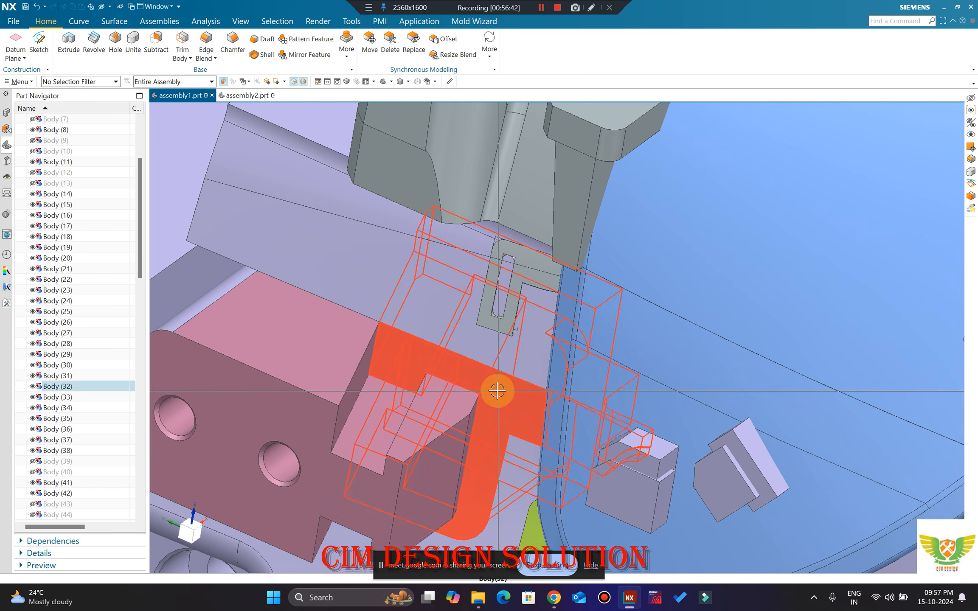
{"action": "scroll", "coordinate": [497, 391], "scroll_direction": "down", "scroll_amount": 4}
{"action": "scroll", "coordinate": [484, 354], "scroll_direction": "up", "scroll_amount": 5}
{"action": "middle_click_drag", "start_coordinate": [484, 353], "coordinate": [389, 398]}
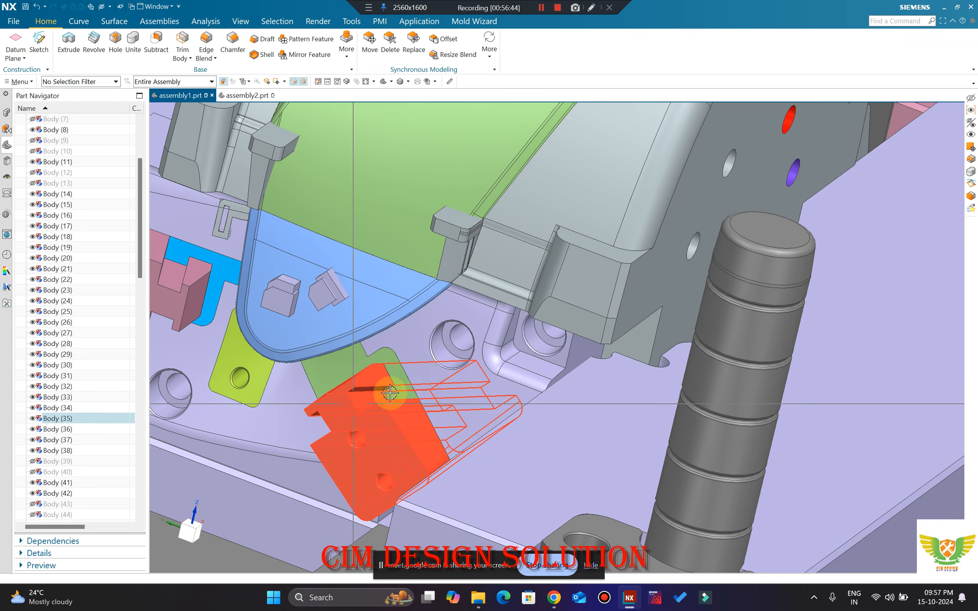
Step: Hide the two small insert blocks on the blue face of the product's pointed tip
{"action": "scroll", "coordinate": [389, 393], "scroll_direction": "down", "scroll_amount": 5}
{"action": "scroll", "coordinate": [559, 227], "scroll_direction": "up", "scroll_amount": 6}
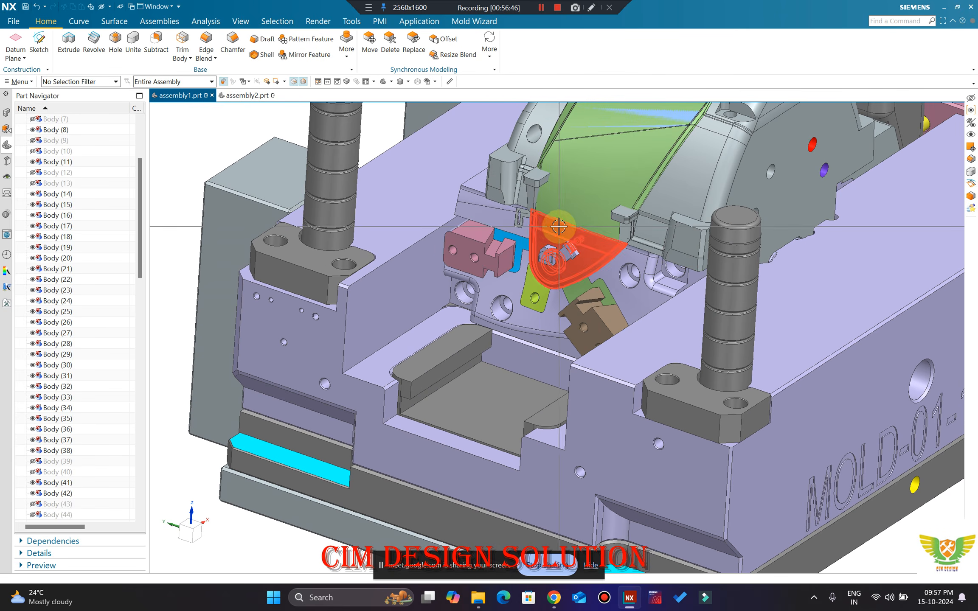
{"action": "scroll", "coordinate": [559, 227], "scroll_direction": "up", "scroll_amount": 4}
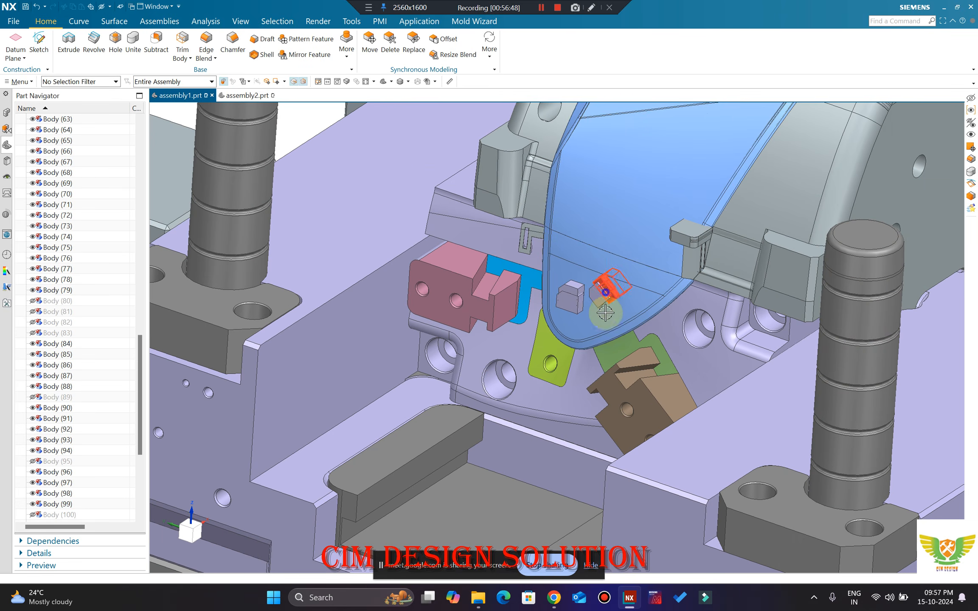
{"action": "scroll", "coordinate": [604, 312], "scroll_direction": "up", "scroll_amount": 3}
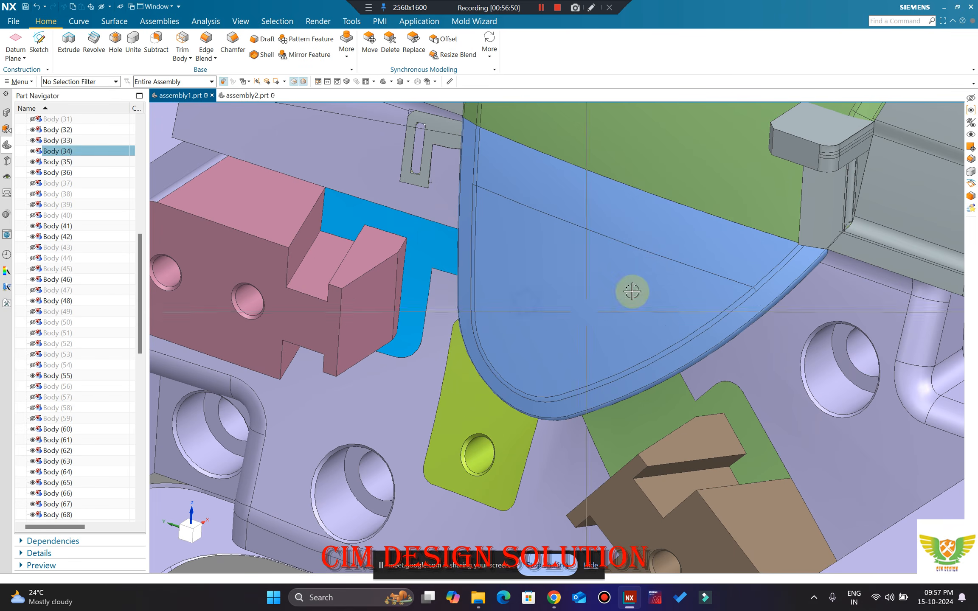
Step: Examine where the inserts and grooved blocks around the product's tip sit within the whole mold half
{"action": "scroll", "coordinate": [567, 261], "scroll_direction": "down", "scroll_amount": 5}
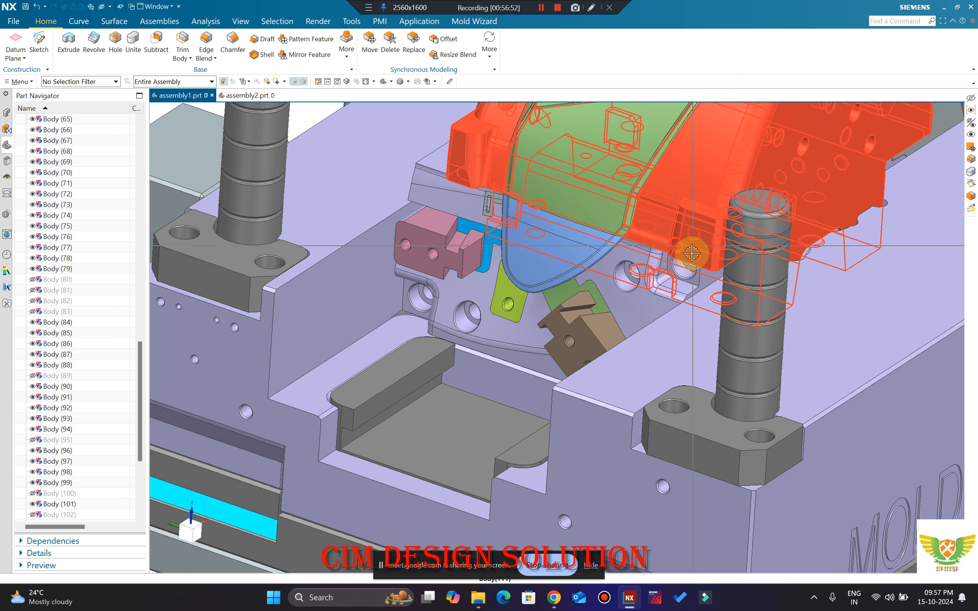
{"action": "scroll", "coordinate": [692, 254], "scroll_direction": "down", "scroll_amount": 8}
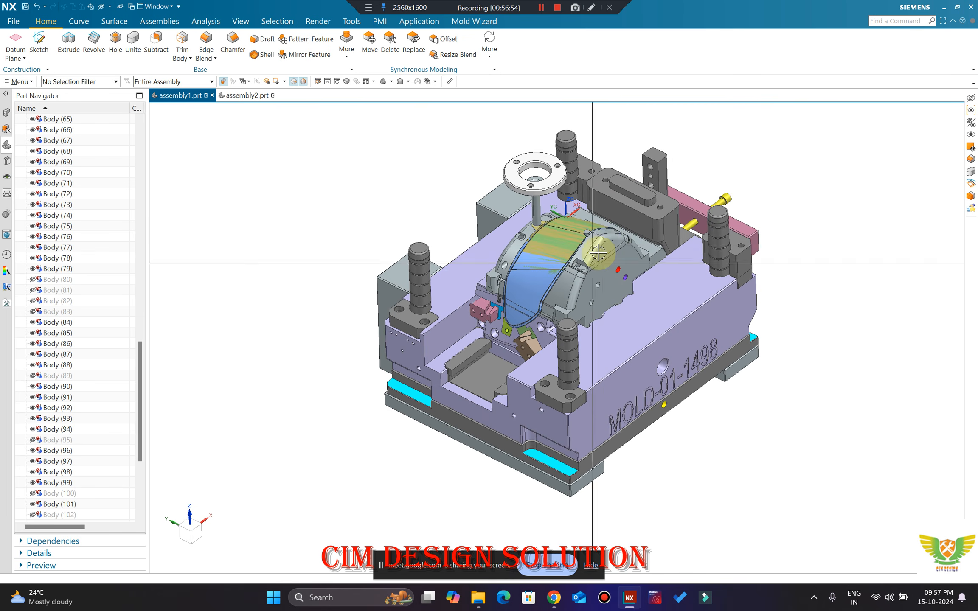
{"action": "scroll", "coordinate": [475, 316], "scroll_direction": "up", "scroll_amount": 10}
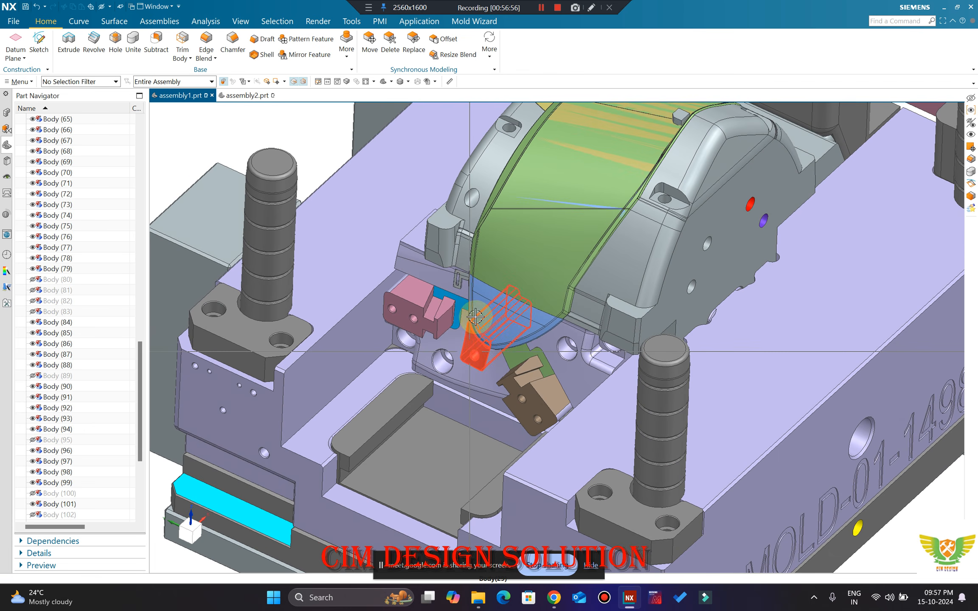
{"action": "scroll", "coordinate": [475, 316], "scroll_direction": "down", "scroll_amount": 8}
{"action": "scroll", "coordinate": [481, 263], "scroll_direction": "up", "scroll_amount": 10}
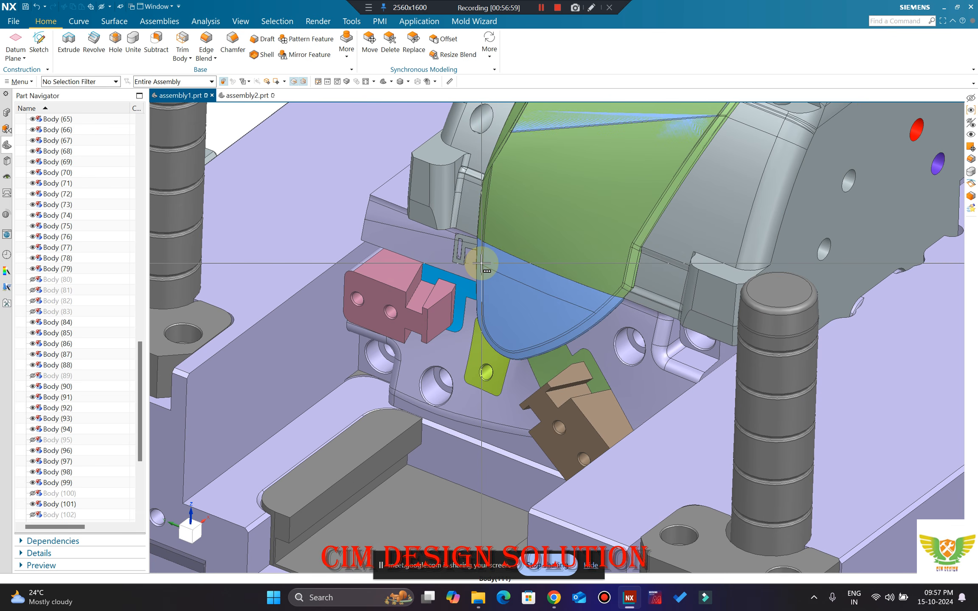
{"action": "scroll", "coordinate": [481, 263], "scroll_direction": "down", "scroll_amount": 8}
{"action": "middle_click_drag", "start_coordinate": [481, 264], "coordinate": [489, 317]}
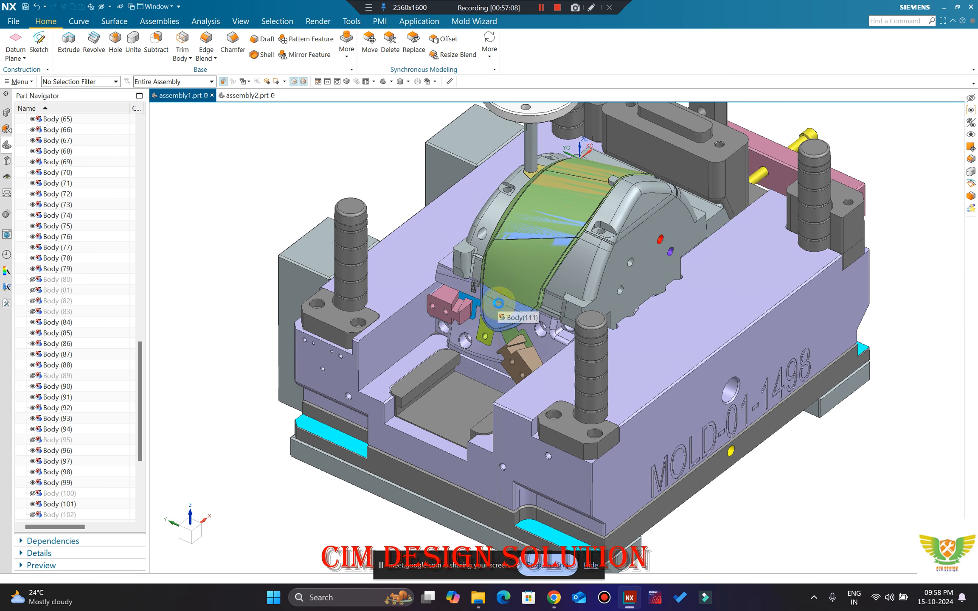
Step: Isolate the blue product piece, the blue, lime and green inserts and the pink and brown blocks by hiding the inverted selection
{"action": "key", "text": "ctrl+b"}
{"action": "scroll", "coordinate": [461, 305], "scroll_direction": "up", "scroll_amount": 2}
{"action": "scroll", "coordinate": [477, 306], "scroll_direction": "up", "scroll_amount": 5}
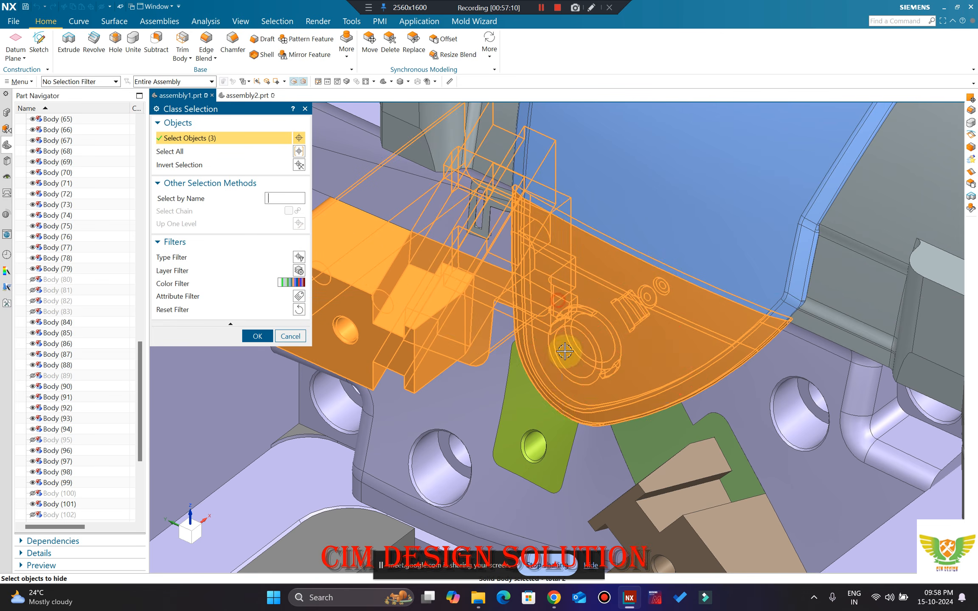
{"action": "left_click", "coordinate": [551, 417]}
{"action": "left_click", "coordinate": [685, 455]}
{"action": "left_click", "coordinate": [642, 425]}
{"action": "scroll", "coordinate": [576, 352], "scroll_direction": "down", "scroll_amount": 10}
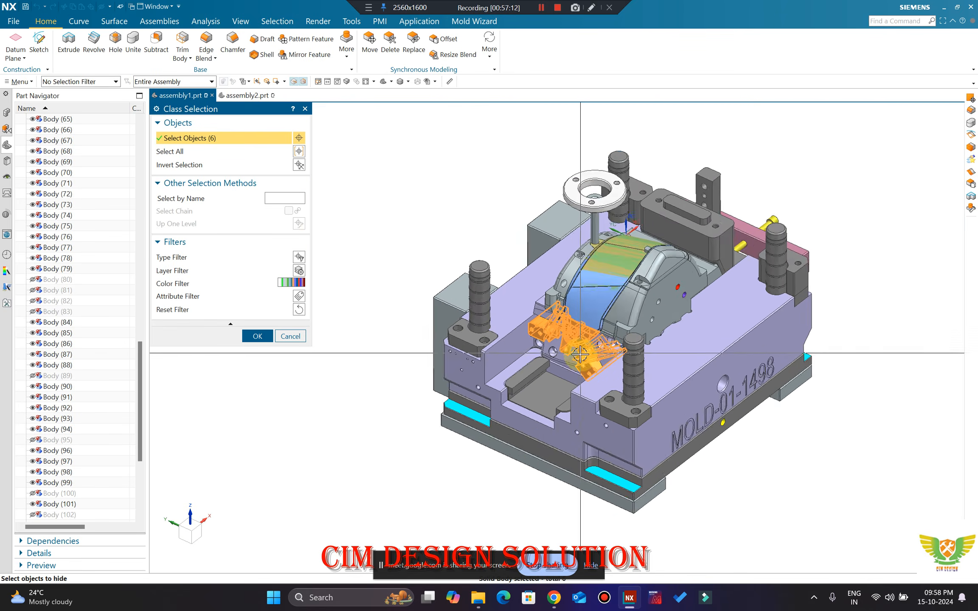
{"action": "left_click", "coordinate": [299, 165]}
{"action": "left_click", "coordinate": [258, 336]}
{"action": "middle_click_drag", "start_coordinate": [312, 340], "coordinate": [511, 321]}
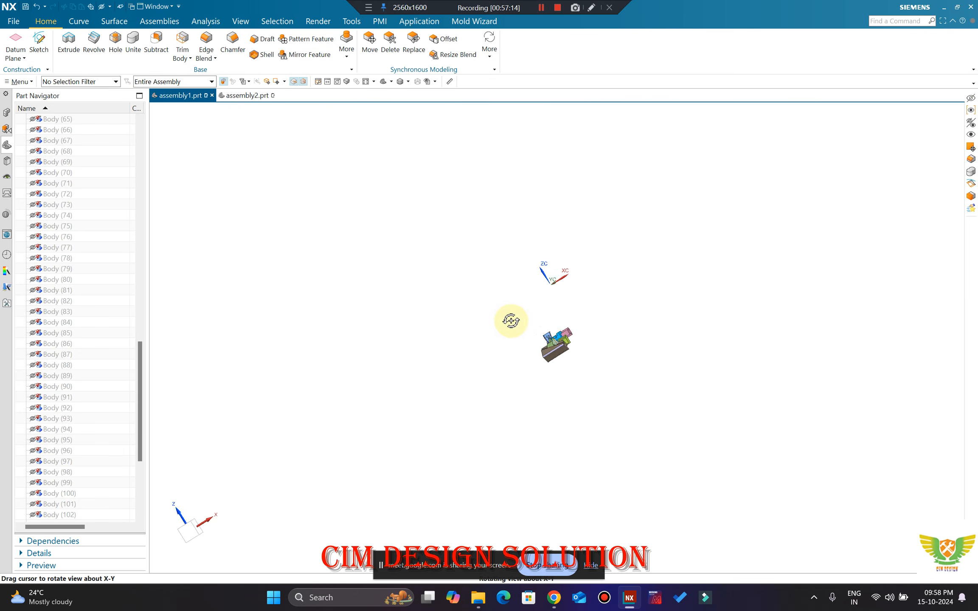
Step: Examine the isolated product piece's underside, bosses and ring, and how the blue, lime and green inserts meet its edges
{"action": "middle_click_drag", "start_coordinate": [539, 361], "coordinate": [623, 254]}
{"action": "scroll", "coordinate": [679, 238], "scroll_direction": "up", "scroll_amount": 8}
{"action": "scroll", "coordinate": [637, 316], "scroll_direction": "down", "scroll_amount": 4}
{"action": "middle_click_drag", "start_coordinate": [890, 296], "coordinate": [655, 329]}
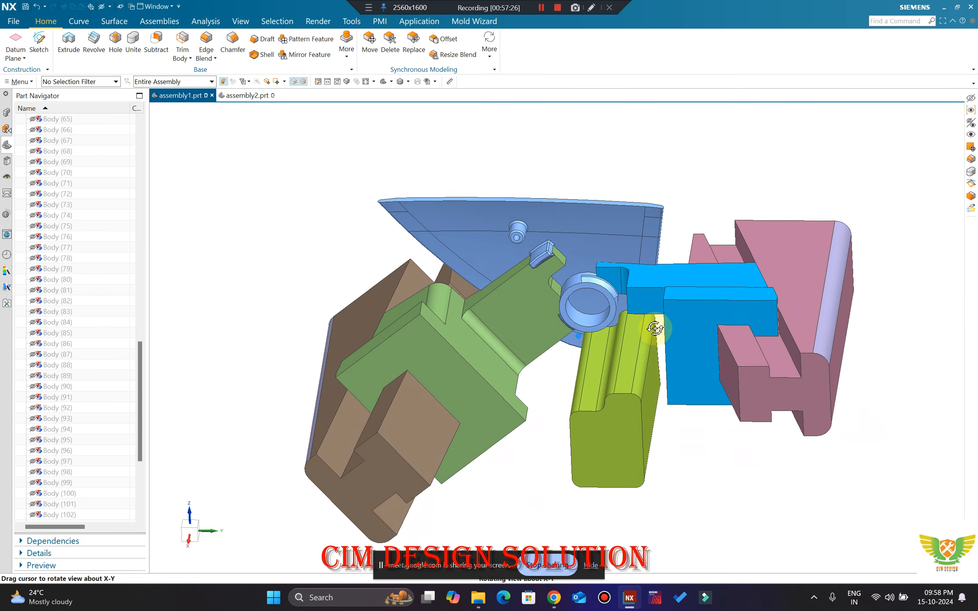
{"action": "scroll", "coordinate": [652, 264], "scroll_direction": "up", "scroll_amount": 5}
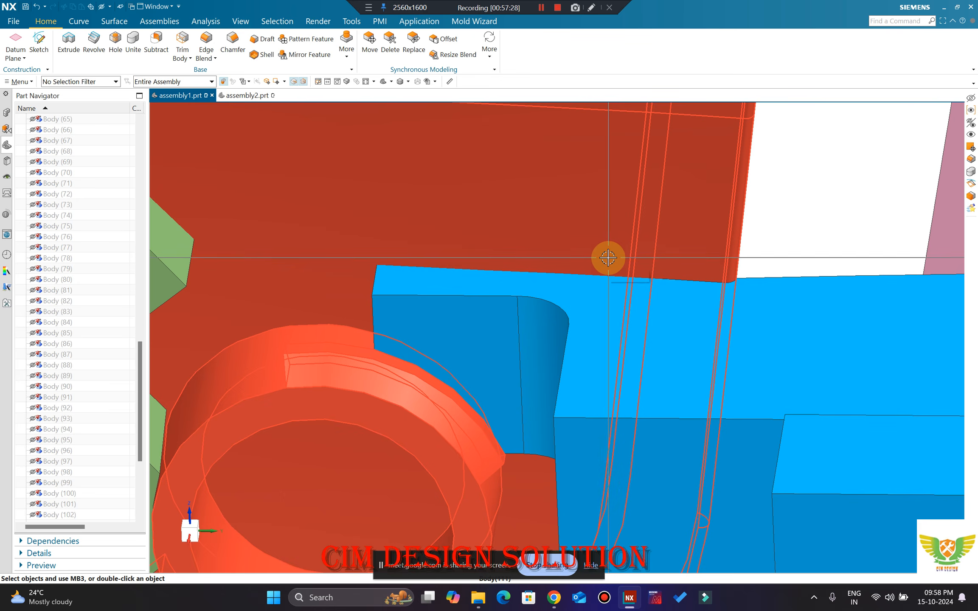
{"action": "scroll", "coordinate": [552, 260], "scroll_direction": "down", "scroll_amount": 4}
{"action": "middle_click_drag", "start_coordinate": [550, 257], "coordinate": [688, 262]}
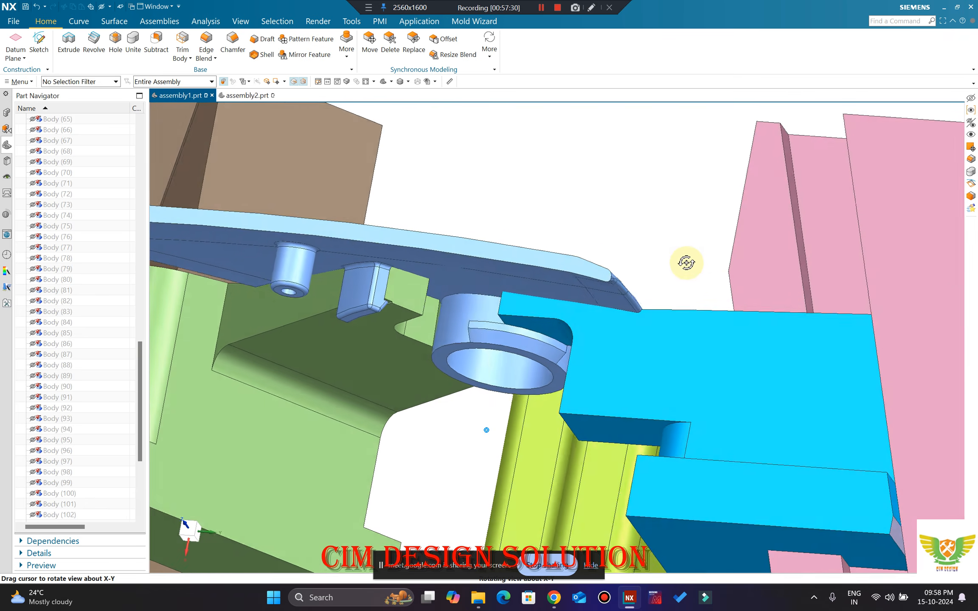
{"action": "scroll", "coordinate": [606, 335], "scroll_direction": "up", "scroll_amount": 4}
{"action": "scroll", "coordinate": [587, 350], "scroll_direction": "down", "scroll_amount": 4}
{"action": "middle_click_drag", "start_coordinate": [545, 358], "coordinate": [652, 315]}
{"action": "scroll", "coordinate": [645, 319], "scroll_direction": "up", "scroll_amount": 3}
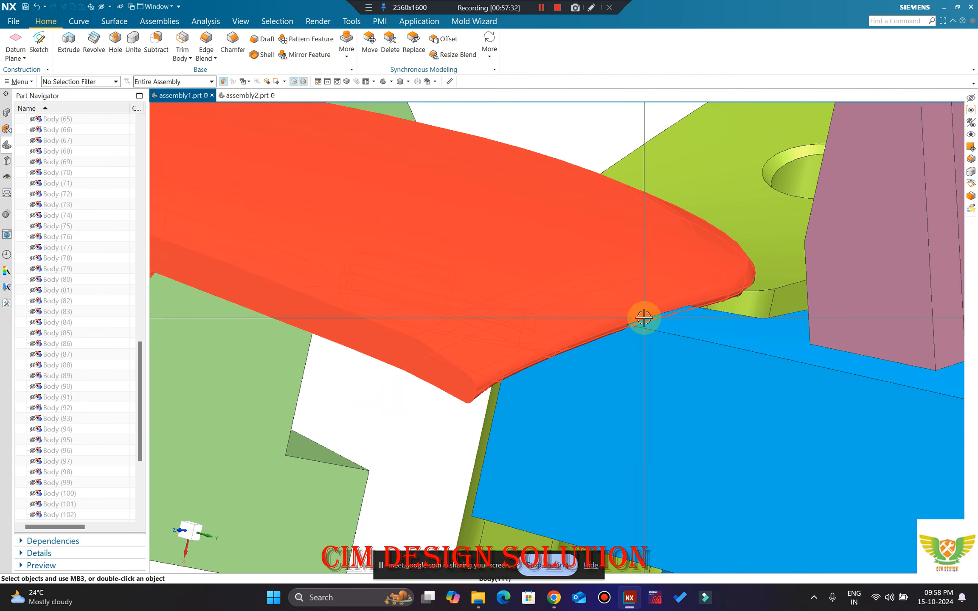
{"action": "scroll", "coordinate": [649, 319], "scroll_direction": "up", "scroll_amount": 3}
{"action": "scroll", "coordinate": [599, 279], "scroll_direction": "down", "scroll_amount": 4}
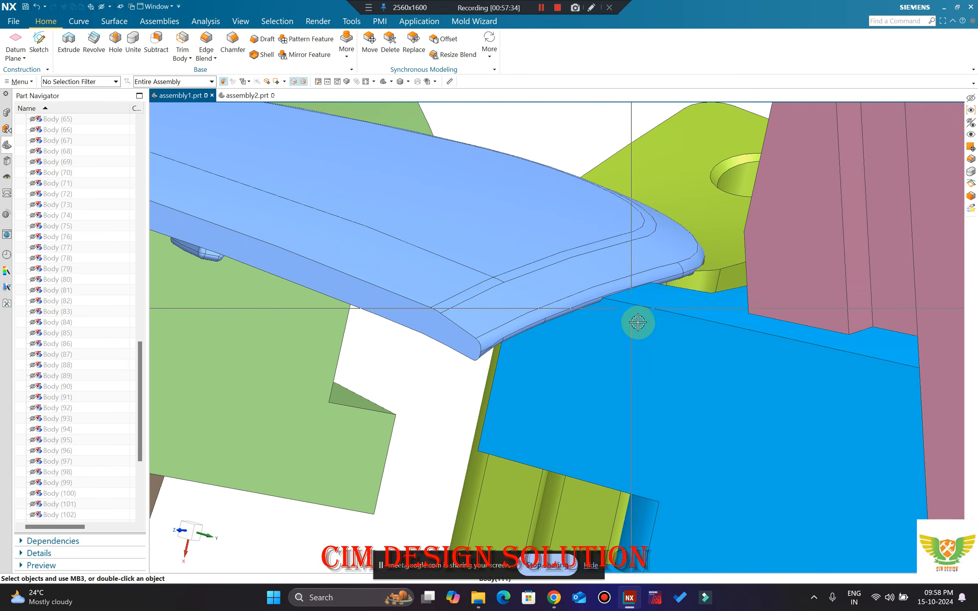
Step: Hide the blue insert to inspect the product's edge on the lime insert, and undo the hide
{"action": "left_click", "coordinate": [642, 330]}
{"action": "key", "text": "ctrl+b"}
{"action": "middle_click_drag", "start_coordinate": [650, 345], "coordinate": [697, 242]}
{"action": "scroll", "coordinate": [692, 233], "scroll_direction": "up", "scroll_amount": 6}
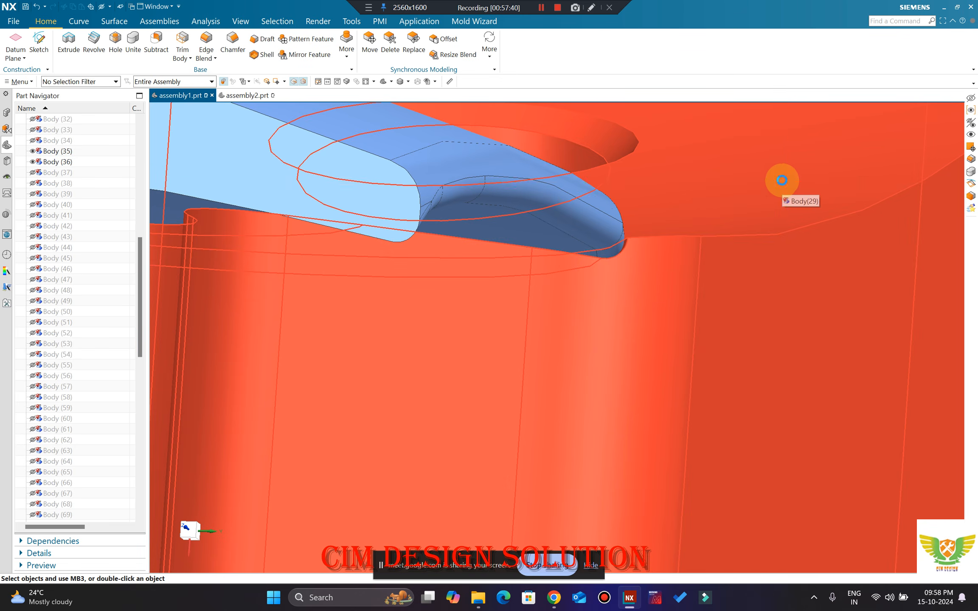
{"action": "key", "text": "ctrl+z"}
Step: Hide the blue product piece, Body (111), above the three inserts
{"action": "scroll", "coordinate": [653, 196], "scroll_direction": "down", "scroll_amount": 5}
{"action": "middle_click_drag", "start_coordinate": [653, 197], "coordinate": [579, 338]}
{"action": "scroll", "coordinate": [584, 175], "scroll_direction": "down", "scroll_amount": 1}
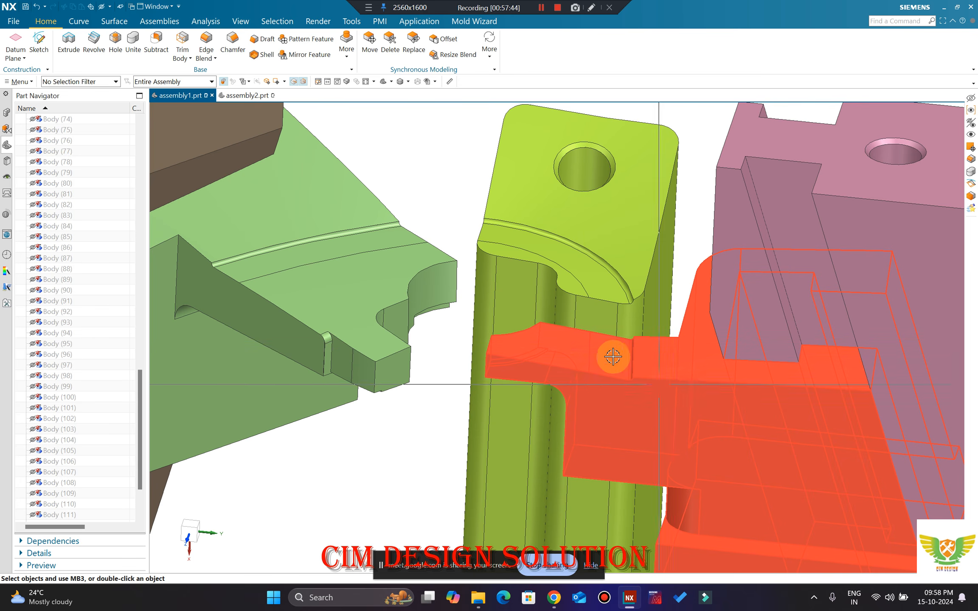
Step: Examine the green, lime and blue inserts and their inclined guide blocks in a squared-up side view
{"action": "scroll", "coordinate": [612, 350], "scroll_direction": "down", "scroll_amount": 5}
{"action": "middle_click_drag", "start_coordinate": [696, 211], "coordinate": [620, 229]}
{"action": "key", "text": "F8"}
{"action": "scroll", "coordinate": [624, 330], "scroll_direction": "up", "scroll_amount": 3}
{"action": "scroll", "coordinate": [555, 301], "scroll_direction": "up", "scroll_amount": 2}
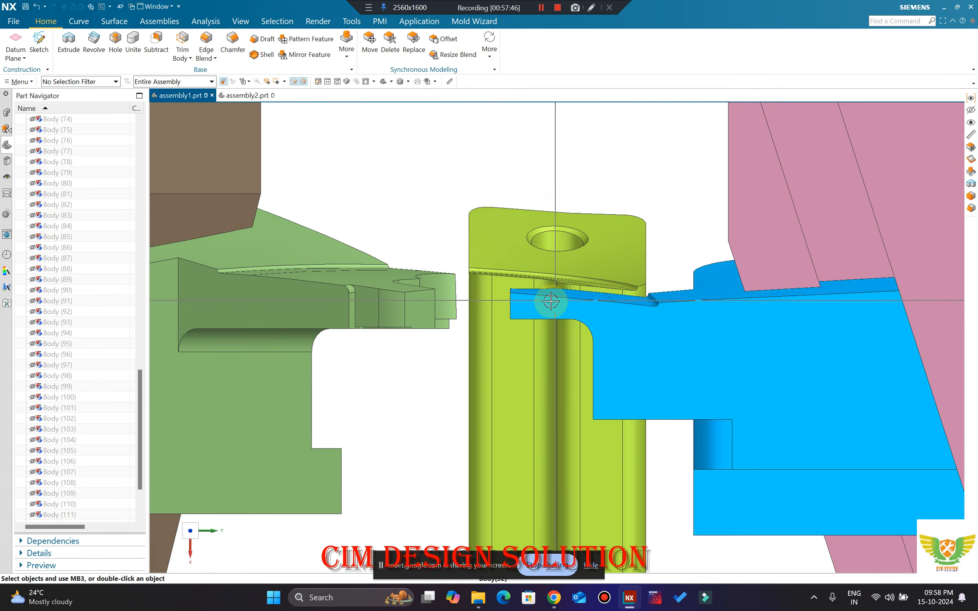
{"action": "scroll", "coordinate": [630, 282], "scroll_direction": "down", "scroll_amount": 4}
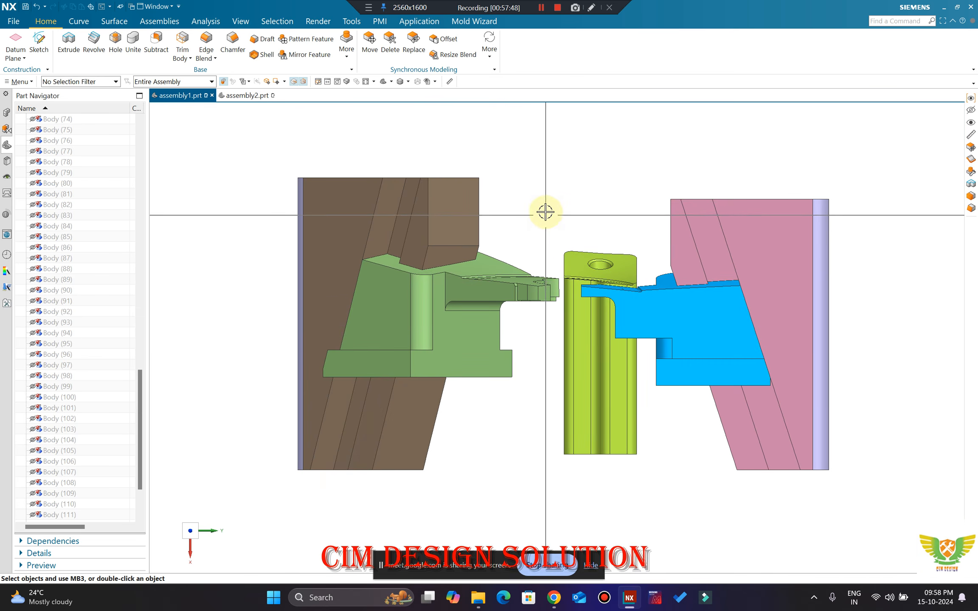
{"action": "scroll", "coordinate": [637, 297], "scroll_direction": "up", "scroll_amount": 5}
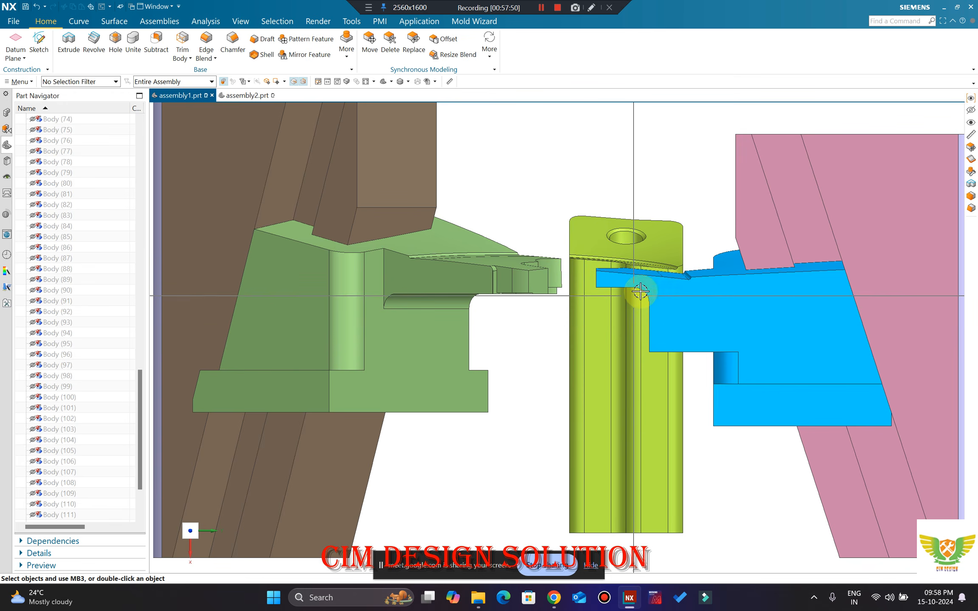
Step: Restore the blue product piece over the inserts and view its fit from the side of the pink block
{"action": "scroll", "coordinate": [508, 281], "scroll_direction": "down", "scroll_amount": 2}
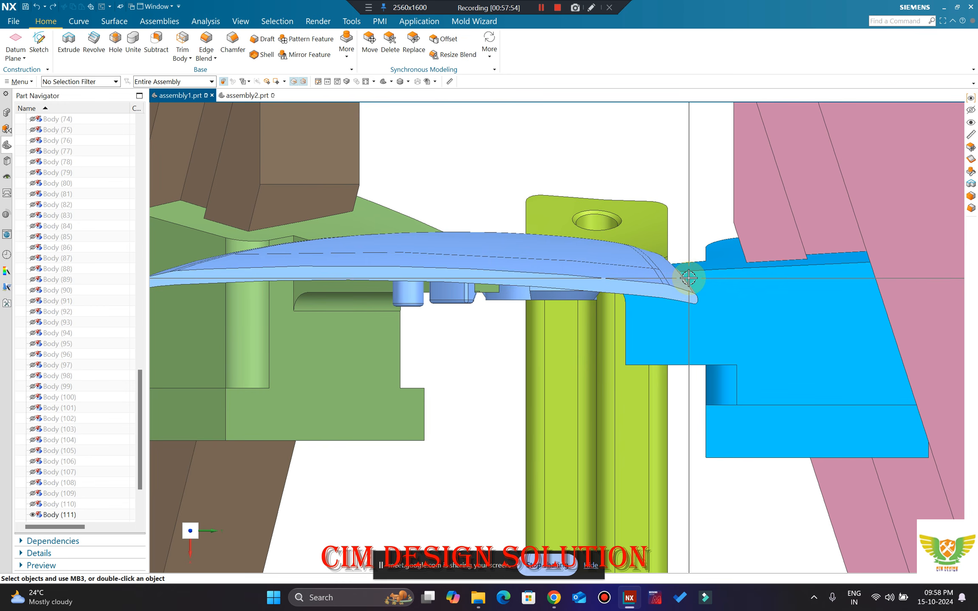
{"action": "scroll", "coordinate": [576, 279], "scroll_direction": "down", "scroll_amount": 3}
{"action": "middle_click_drag", "start_coordinate": [575, 280], "coordinate": [626, 345]}
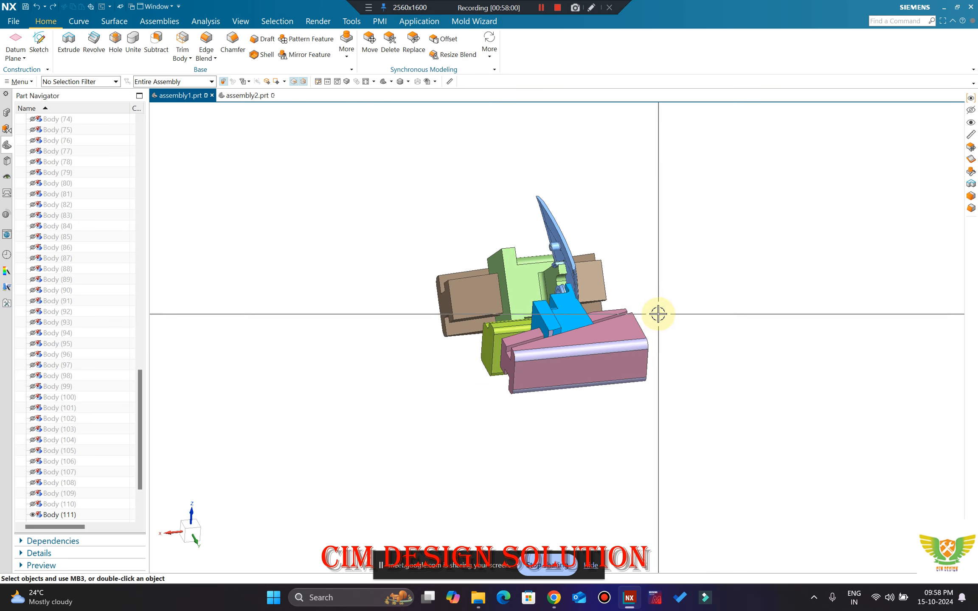
Step: Undo the isolation to bring back the surrounding mold bodies
{"action": "key", "text": "ctrl+z"}
{"action": "scroll", "coordinate": [648, 279], "scroll_direction": "down", "scroll_amount": 4}
{"action": "middle_click_drag", "start_coordinate": [649, 279], "coordinate": [566, 317]}
{"action": "scroll", "coordinate": [627, 380], "scroll_direction": "up", "scroll_amount": 3}
{"action": "scroll", "coordinate": [626, 380], "scroll_direction": "down", "scroll_amount": 4}
{"action": "scroll", "coordinate": [541, 368], "scroll_direction": "up", "scroll_amount": 3}
{"action": "mouse_move", "coordinate": [527, 398]}
{"action": "middle_mouse_down"}
{"action": "mouse_move", "coordinate": [531, 369]}
{"action": "mouse_move", "coordinate": [523, 392]}
{"action": "middle_mouse_up"}
{"action": "scroll", "coordinate": [507, 301], "scroll_direction": "down", "scroll_amount": 3}
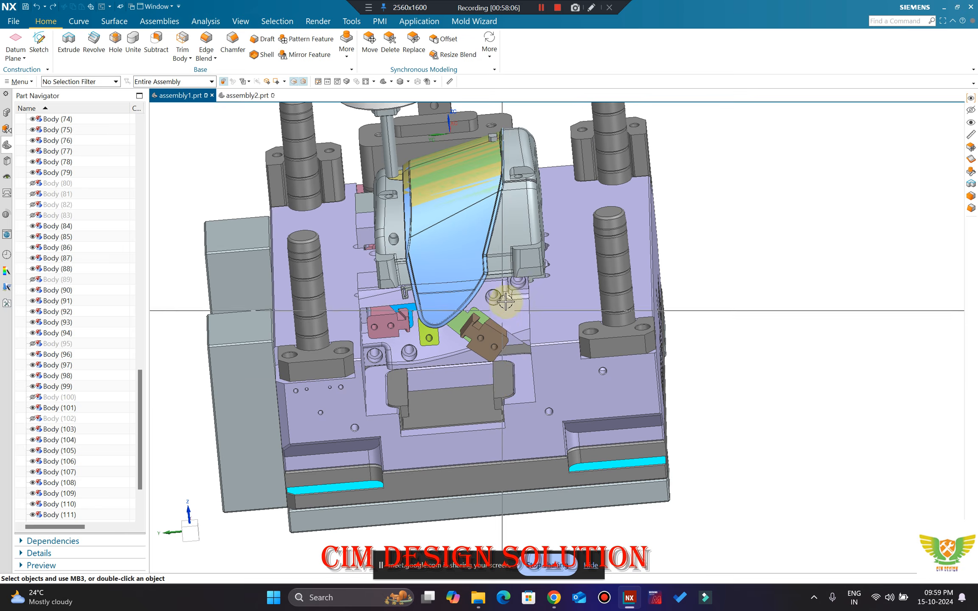
Step: Hide the brown block with the green and lime inserts, and the pink block with the blue insert
{"action": "middle_click_drag", "start_coordinate": [509, 300], "coordinate": [489, 317]}
{"action": "scroll", "coordinate": [429, 350], "scroll_direction": "up", "scroll_amount": 6}
{"action": "left_click", "coordinate": [459, 387]}
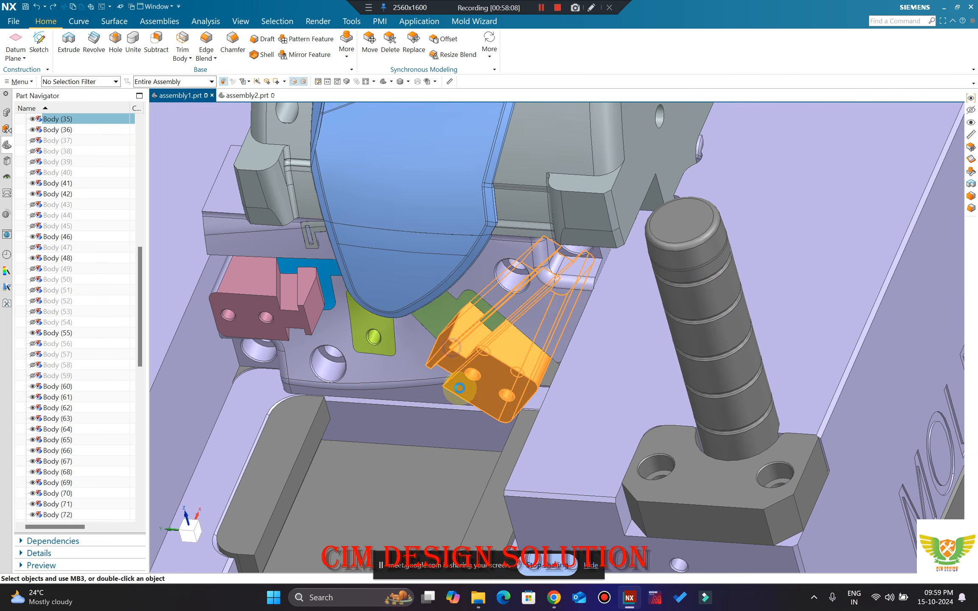
{"action": "key", "text": "ctrl+b"}
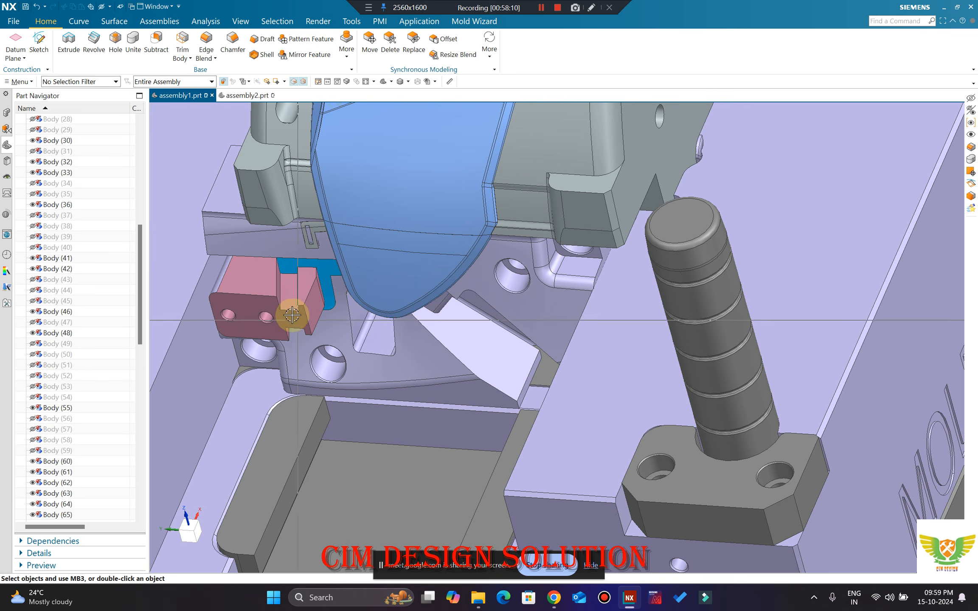
{"action": "left_click", "coordinate": [292, 315]}
{"action": "key", "text": "ctrl+b"}
{"action": "left_click", "coordinate": [316, 271]}
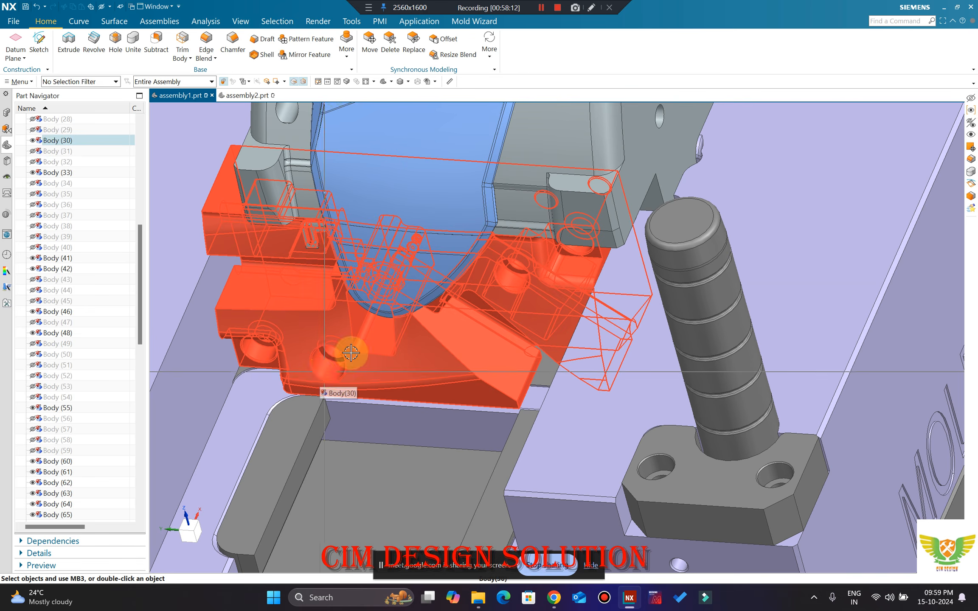
Step: Hide the insert block, Body (30), under the product's pointed tip
{"action": "scroll", "coordinate": [400, 336], "scroll_direction": "down", "scroll_amount": 2}
{"action": "middle_click_drag", "start_coordinate": [576, 295], "coordinate": [578, 276]}
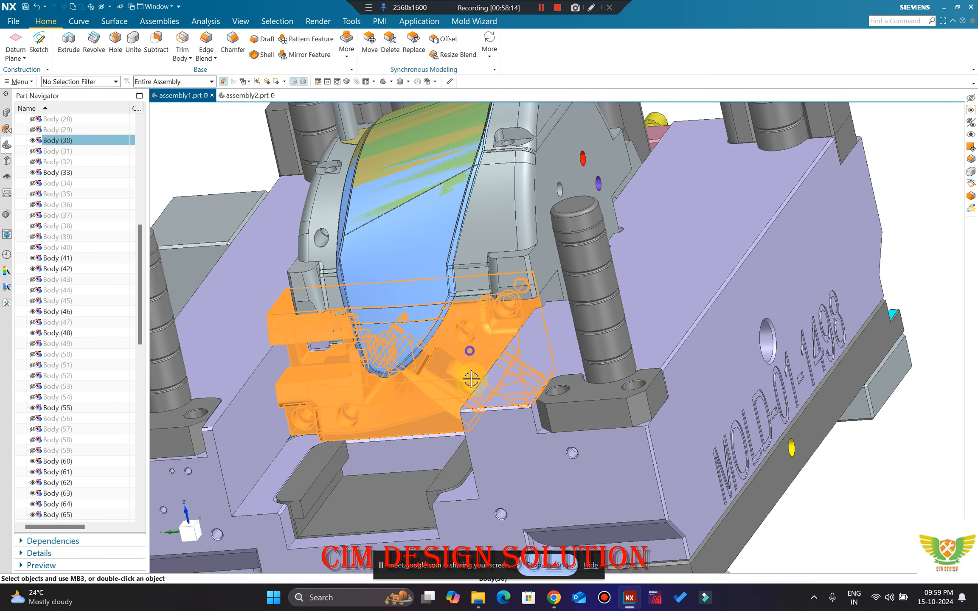
{"action": "scroll", "coordinate": [458, 358], "scroll_direction": "down", "scroll_amount": 5}
Step: Swap the shown and hidden bodies to display the cavity half and the hidden slider parts
{"action": "middle_click_drag", "start_coordinate": [458, 358], "coordinate": [443, 389]}
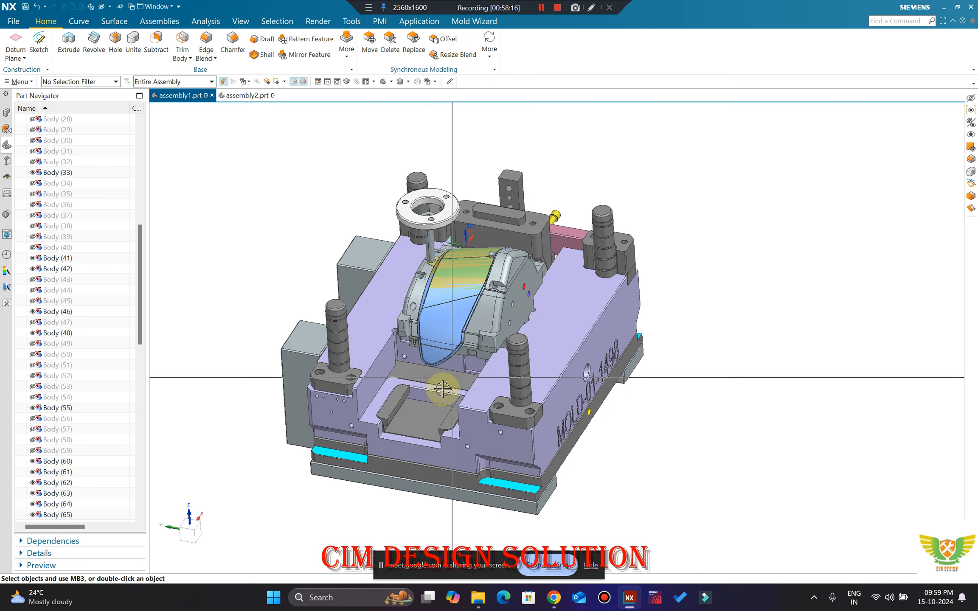
{"action": "key", "text": "ctrl+shift+b"}
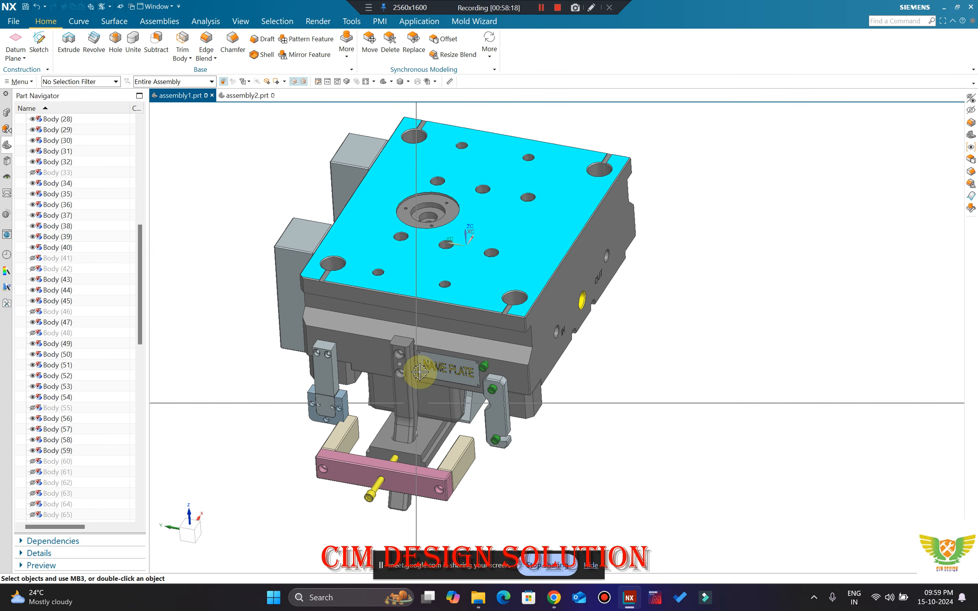
Step: Hide the cyan top plate of the mold and the large cavity insert, Body (13), beneath it
{"action": "left_click", "coordinate": [432, 263]}
{"action": "key", "text": "ctrl+b"}
{"action": "scroll", "coordinate": [439, 354], "scroll_direction": "up", "scroll_amount": 2}
{"action": "scroll", "coordinate": [432, 293], "scroll_direction": "down", "scroll_amount": 2}
{"action": "left_click", "coordinate": [432, 293]}
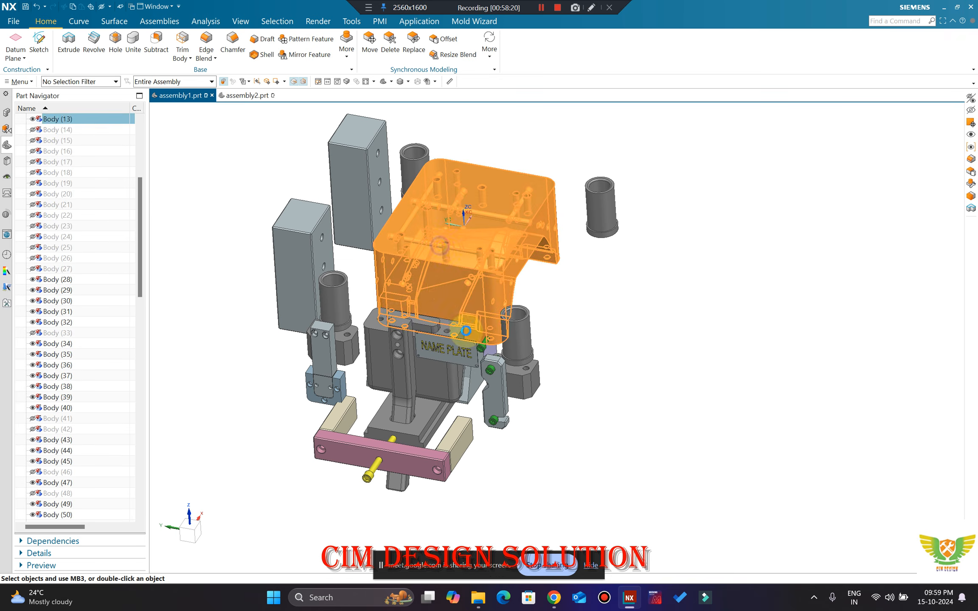
{"action": "key", "text": "ctrl+b"}
Step: Hide the two tall blue-grey rectangular blocks at the side of the mold
{"action": "middle_click_drag", "start_coordinate": [466, 333], "coordinate": [415, 188]}
{"action": "left_click", "coordinate": [422, 175]}
{"action": "key", "text": "ctrl+b"}
{"action": "left_click", "coordinate": [355, 302]}
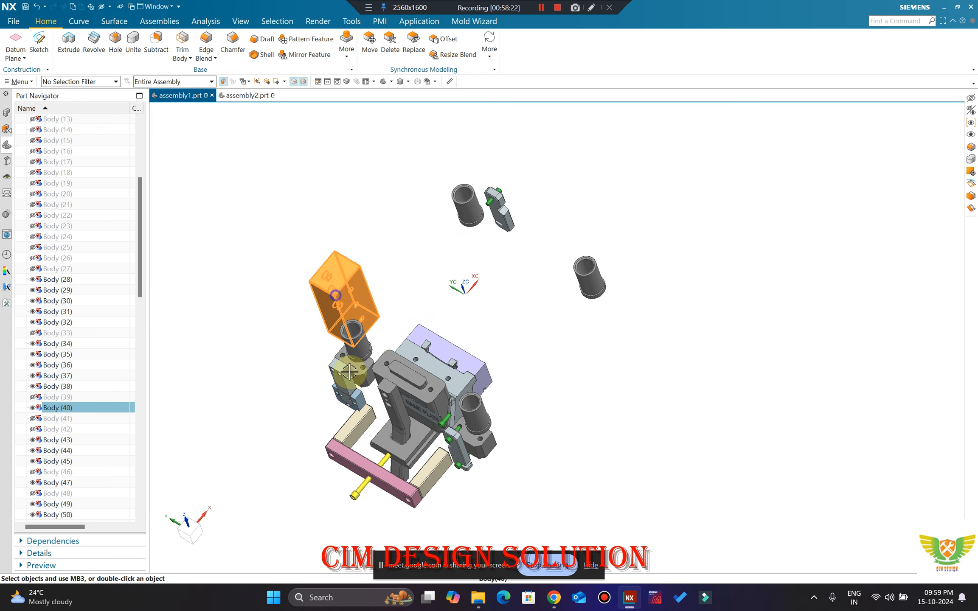
{"action": "key", "text": "ctrl+b"}
Step: Hide the guide bush and its mounting block beside the blue-grey latch bracket
{"action": "scroll", "coordinate": [352, 363], "scroll_direction": "up", "scroll_amount": 3}
{"action": "left_click", "coordinate": [371, 320]}
{"action": "key", "text": "ctrl+b"}
{"action": "left_click", "coordinate": [368, 368]}
{"action": "key", "text": "ctrl+b"}
Step: Hide the latch bracket, Body (50), the blue block under it and the adjacent cream bar
{"action": "left_click", "coordinate": [341, 393]}
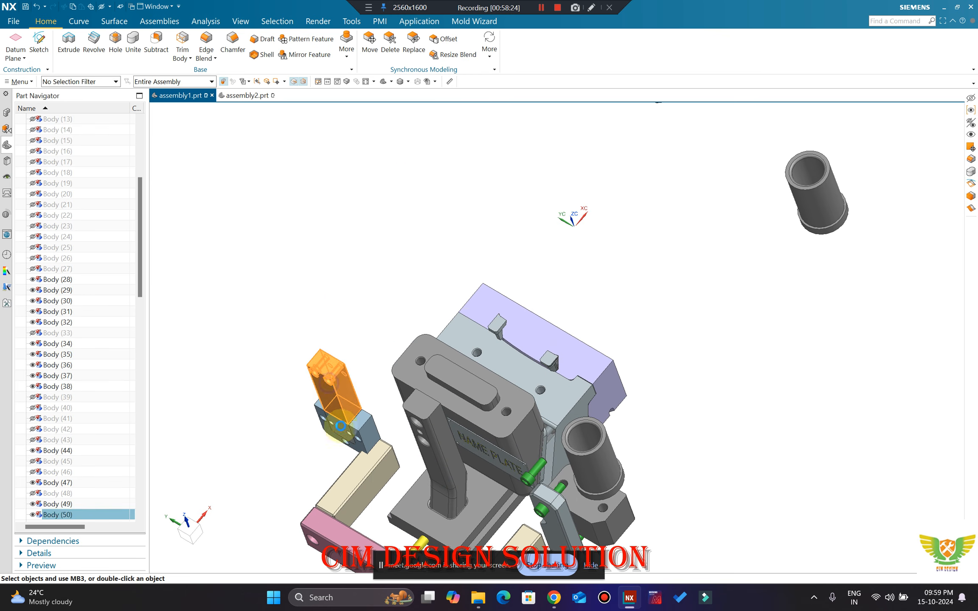
{"action": "left_click", "coordinate": [349, 429]}
{"action": "key", "text": "ctrl+b"}
{"action": "left_click", "coordinate": [356, 433]}
{"action": "left_click", "coordinate": [357, 470]}
{"action": "key", "text": "ctrl+b"}
Step: Hide the pink crossbar and the remaining cream bar attached to it
{"action": "scroll", "coordinate": [331, 250], "scroll_direction": "down", "scroll_amount": 1}
{"action": "scroll", "coordinate": [331, 250], "scroll_direction": "down", "scroll_amount": 2}
{"action": "scroll", "coordinate": [344, 397], "scroll_direction": "up", "scroll_amount": 5}
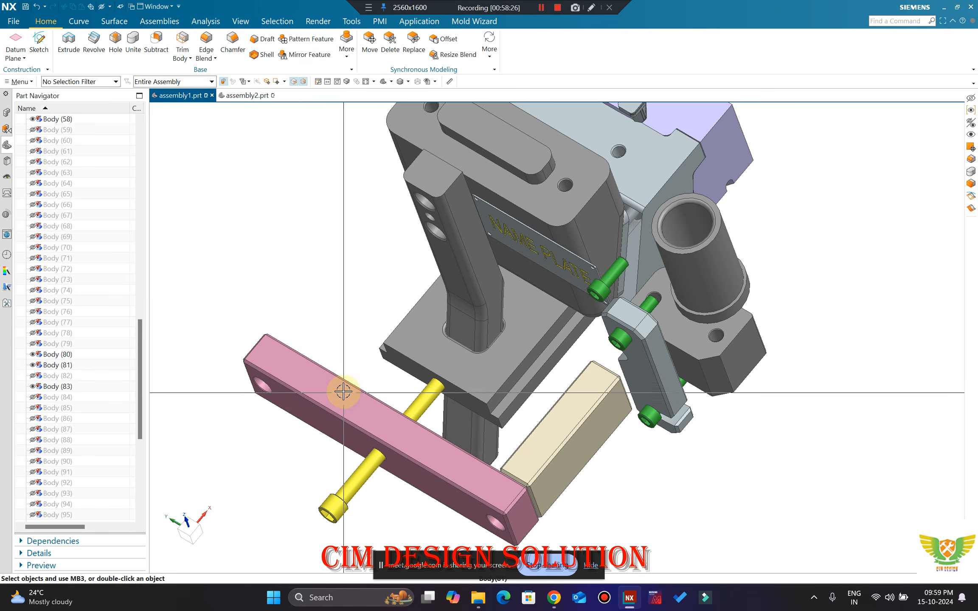
{"action": "left_click", "coordinate": [343, 393]}
{"action": "key", "text": "ctrl+b"}
{"action": "key", "text": "w"}
{"action": "left_click", "coordinate": [542, 458]}
{"action": "key", "text": "ctrl+b"}
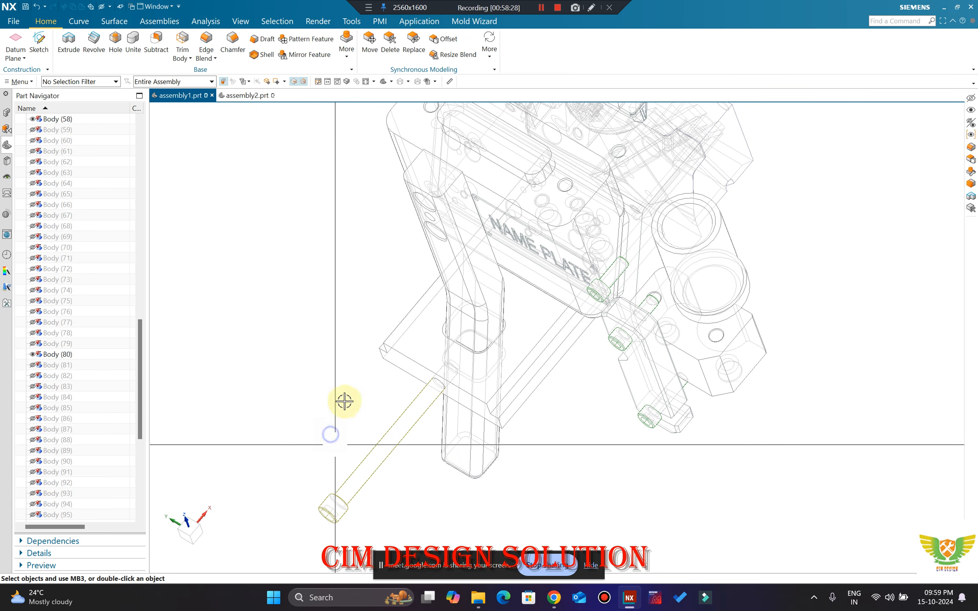
Step: Hide the yellow bolt, the bent grey finger cam and its base block in the shaded view
{"action": "key", "text": "w"}
{"action": "left_click", "coordinate": [365, 472]}
{"action": "key", "text": "ctrl+b"}
{"action": "left_click", "coordinate": [472, 467]}
{"action": "key", "text": "ctrl+b"}
{"action": "scroll", "coordinate": [509, 409], "scroll_direction": "down", "scroll_amount": 2}
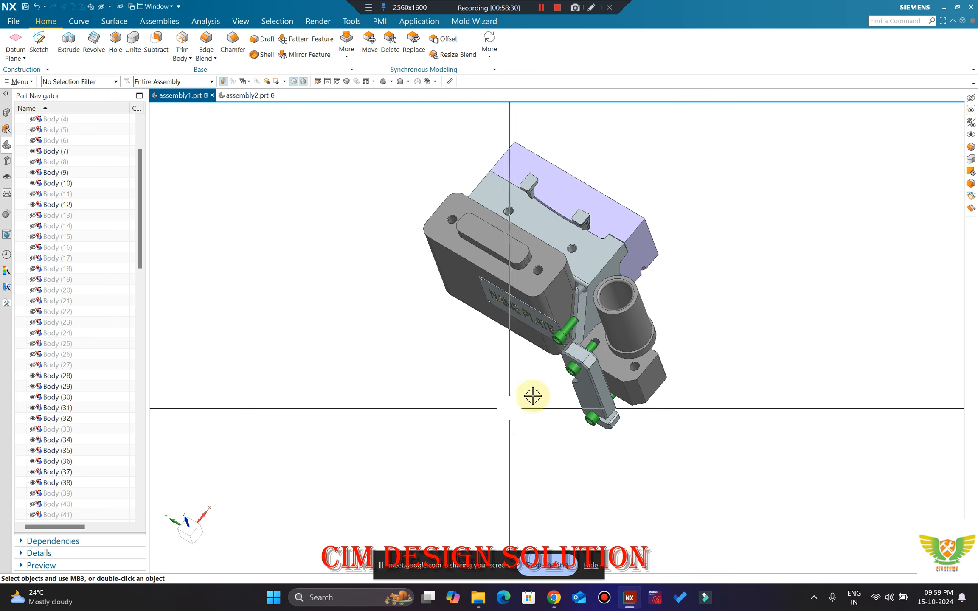
Step: Hide the guide bush and the grey mounting block next to the latch with green screws
{"action": "scroll", "coordinate": [629, 345], "scroll_direction": "up", "scroll_amount": 2}
{"action": "left_click", "coordinate": [632, 301]}
{"action": "key", "text": "ctrl+b"}
{"action": "left_click", "coordinate": [653, 427]}
{"action": "key", "text": "ctrl+b"}
Step: Hide the latch bracket, Body (52), together with its green screws near the name plate block
{"action": "left_click", "coordinate": [551, 398]}
{"action": "key", "text": "ctrl+b"}
{"action": "left_click", "coordinate": [581, 450]}
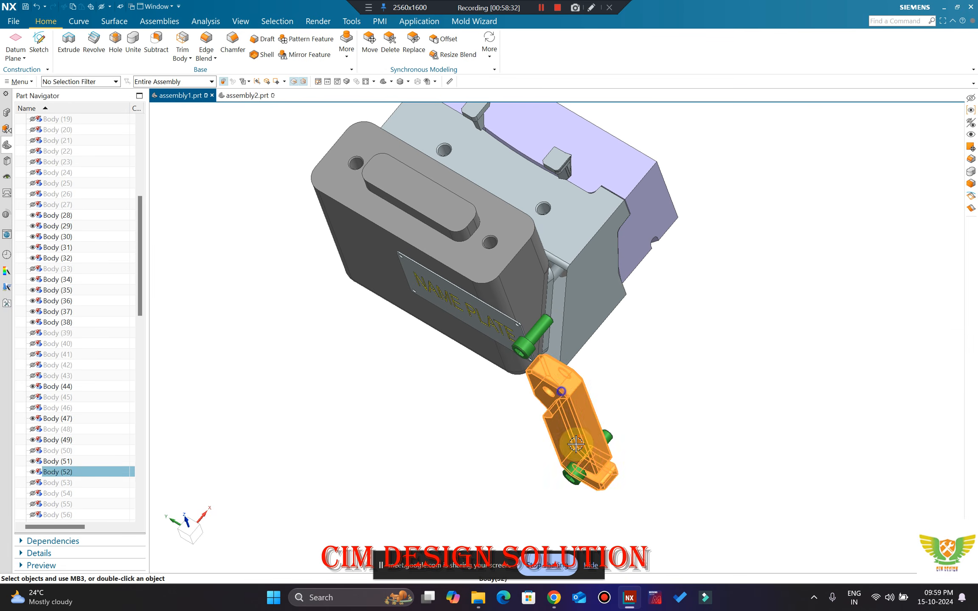
{"action": "key", "text": "ctrl+b"}
{"action": "left_click", "coordinate": [530, 342]}
{"action": "key", "text": "ctrl+b"}
{"action": "scroll", "coordinate": [530, 353], "scroll_direction": "down", "scroll_amount": 4}
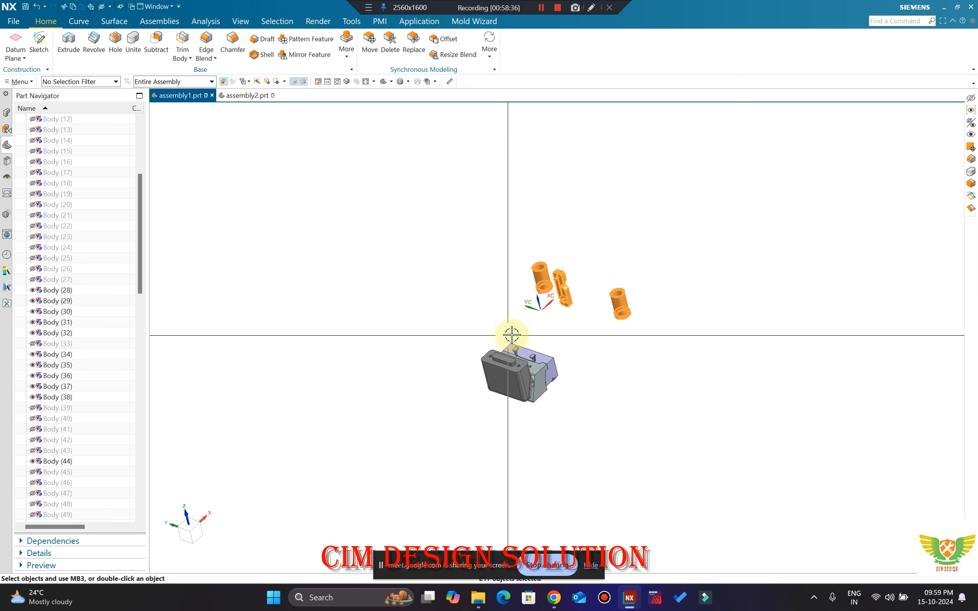
Step: Hide the leftover guide bushes, latch and name plate block, leaving the grey slider body with the lilac mold block
{"action": "scroll", "coordinate": [515, 372], "scroll_direction": "up", "scroll_amount": 4}
{"action": "middle_click_drag", "start_coordinate": [512, 365], "coordinate": [451, 340]}
{"action": "scroll", "coordinate": [458, 294], "scroll_direction": "up", "scroll_amount": 2}
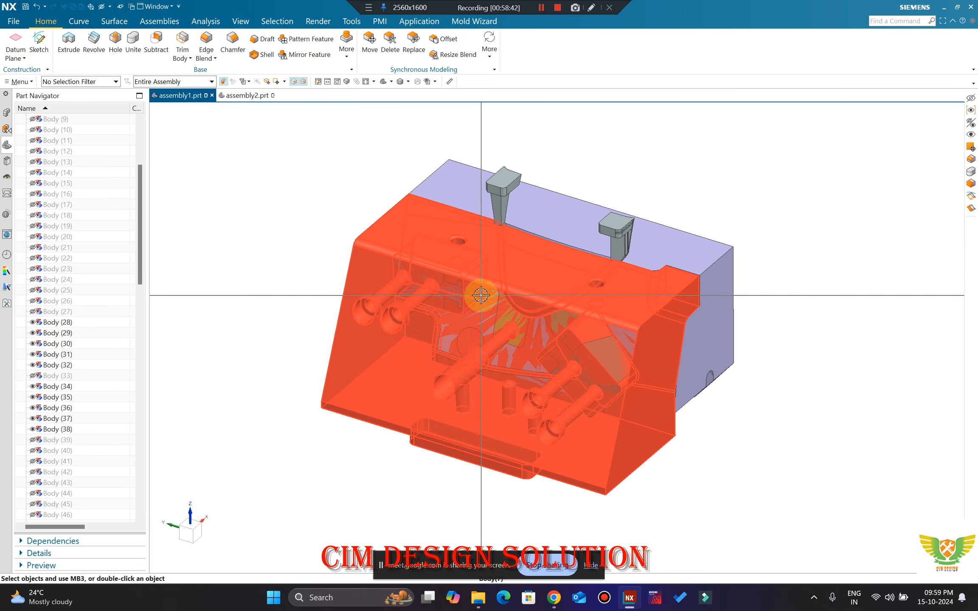
{"action": "mouse_move", "coordinate": [481, 295]}
{"action": "middle_mouse_down"}
{"action": "mouse_move", "coordinate": [466, 290]}
{"action": "mouse_move", "coordinate": [471, 302]}
{"action": "middle_mouse_up"}
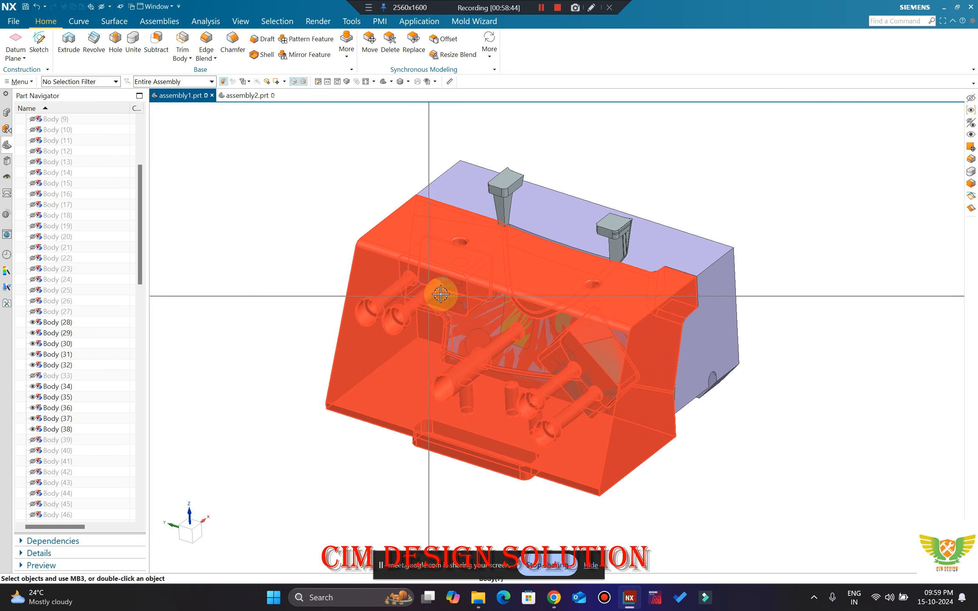
{"action": "scroll", "coordinate": [509, 286], "scroll_direction": "down", "scroll_amount": 1}
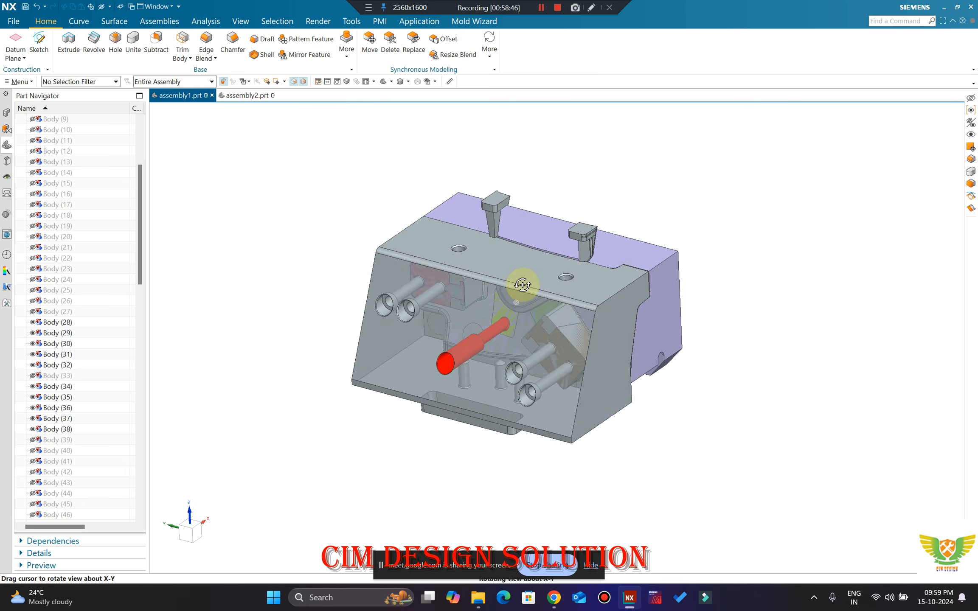
Step: Hide the two small grey wedge-shaped heads projecting above the slider body
{"action": "left_click", "coordinate": [495, 202]}
{"action": "left_click", "coordinate": [581, 225]}
{"action": "key", "text": "ctrl+b"}
Step: Examine the red stepped hole and the surrounding screw holes inside the translucent slider body, Body (7)
{"action": "scroll", "coordinate": [490, 365], "scroll_direction": "up", "scroll_amount": 2}
{"action": "middle_click_drag", "start_coordinate": [487, 366], "coordinate": [533, 353]}
{"action": "scroll", "coordinate": [476, 331], "scroll_direction": "up", "scroll_amount": 4}
{"action": "scroll", "coordinate": [467, 301], "scroll_direction": "down", "scroll_amount": 4}
{"action": "middle_click_drag", "start_coordinate": [546, 299], "coordinate": [477, 326]}
{"action": "scroll", "coordinate": [526, 276], "scroll_direction": "up", "scroll_amount": 4}
{"action": "scroll", "coordinate": [485, 267], "scroll_direction": "down", "scroll_amount": 4}
{"action": "scroll", "coordinate": [501, 297], "scroll_direction": "up", "scroll_amount": 4}
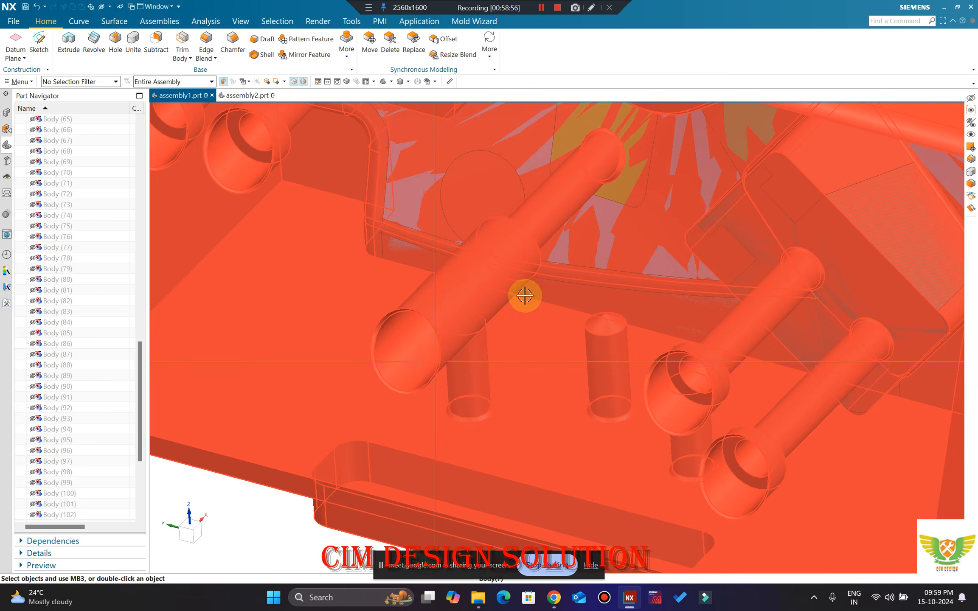
{"action": "scroll", "coordinate": [453, 360], "scroll_direction": "down", "scroll_amount": 4}
{"action": "middle_click_drag", "start_coordinate": [507, 275], "coordinate": [464, 307]}
{"action": "scroll", "coordinate": [439, 320], "scroll_direction": "up", "scroll_amount": 4}
{"action": "scroll", "coordinate": [438, 320], "scroll_direction": "down", "scroll_amount": 4}
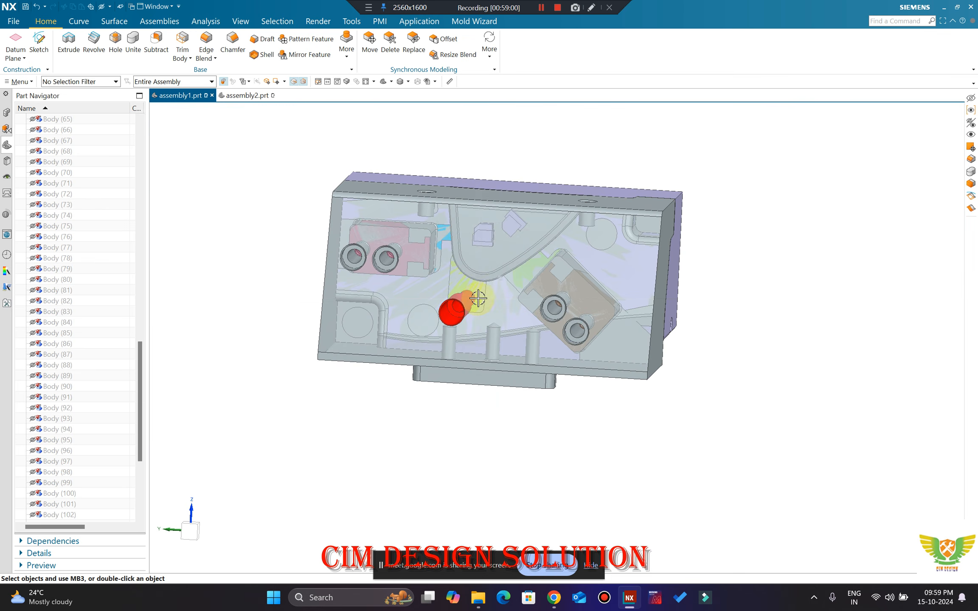
{"action": "key", "text": "F8"}
{"action": "middle_click_drag", "start_coordinate": [473, 363], "coordinate": [452, 360]}
{"action": "scroll", "coordinate": [439, 323], "scroll_direction": "up", "scroll_amount": 6}
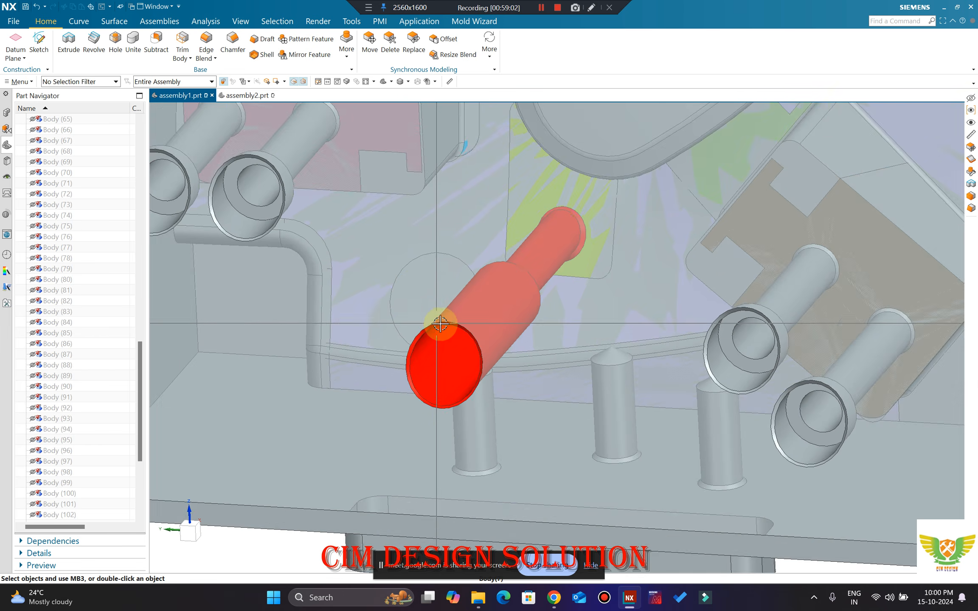
{"action": "scroll", "coordinate": [467, 335], "scroll_direction": "down", "scroll_amount": 2}
{"action": "scroll", "coordinate": [481, 339], "scroll_direction": "up", "scroll_amount": 6}
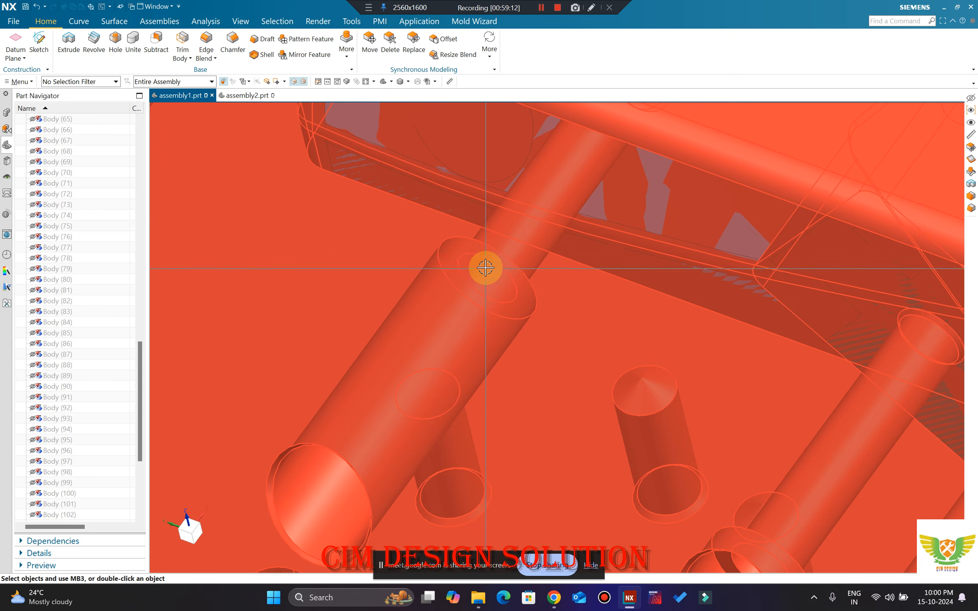
{"action": "scroll", "coordinate": [433, 328], "scroll_direction": "down", "scroll_amount": 8}
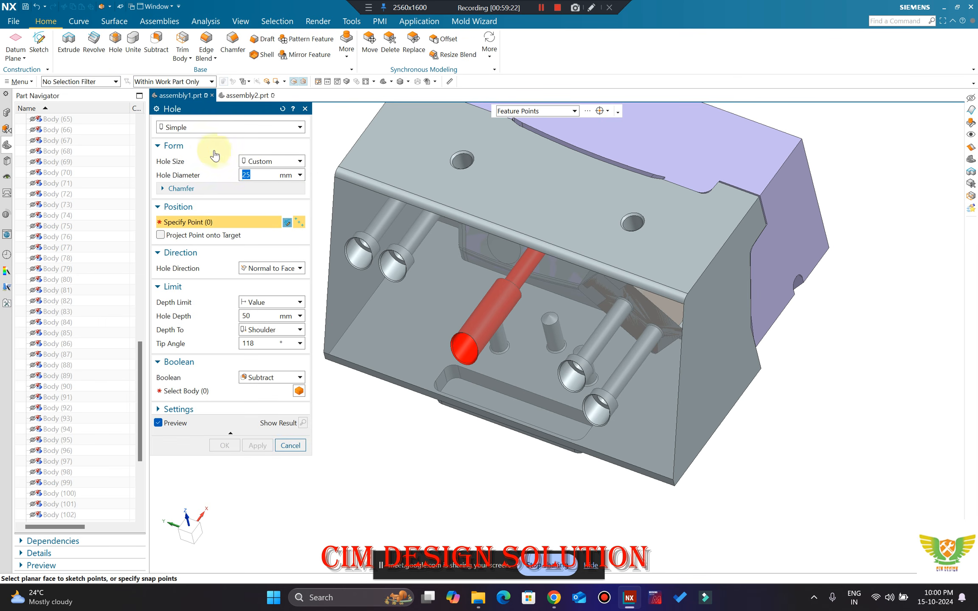
Step: Review the Counterbored type's settings in the Hole command without creating a hole
{"action": "left_click", "coordinate": [204, 128]}
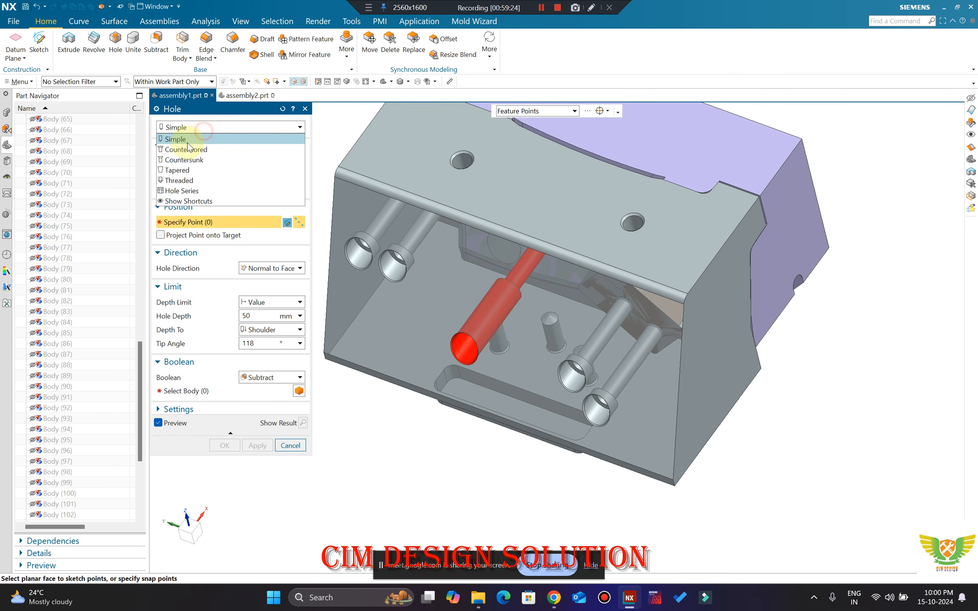
{"action": "left_click", "coordinate": [186, 149]}
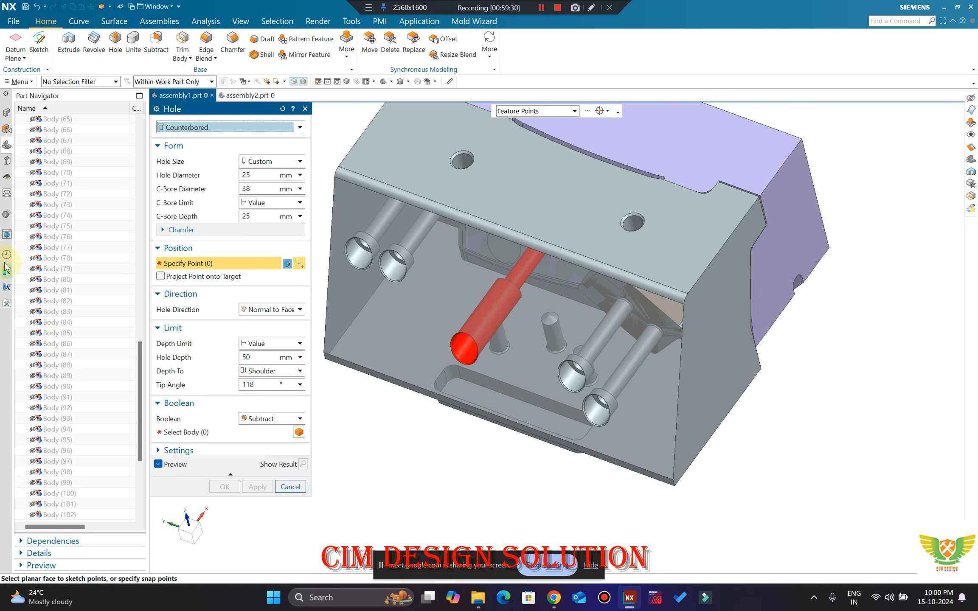
{"action": "left_click", "coordinate": [290, 486]}
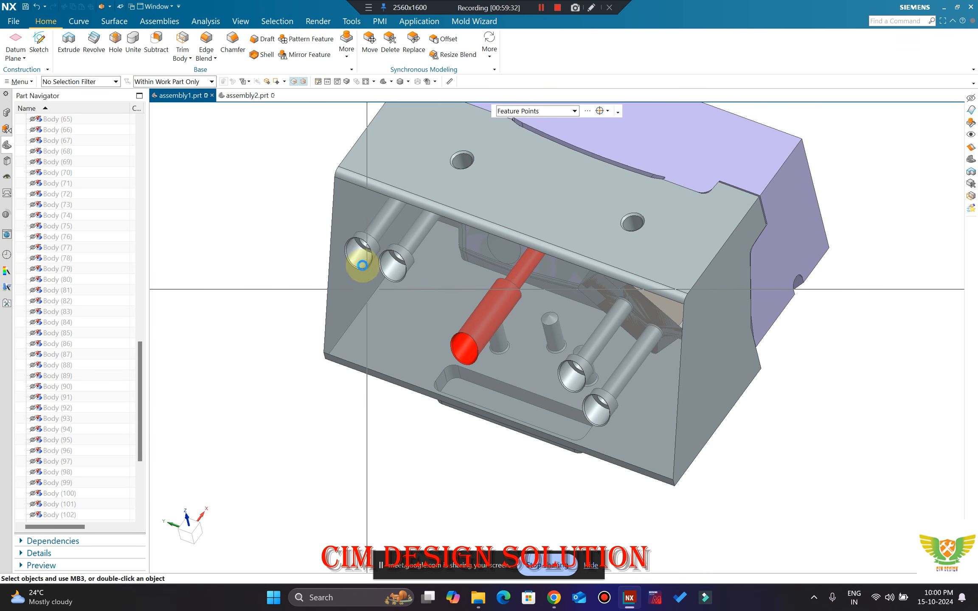
Step: Compare the counterbored screw holes with the shoulder of the red stepped hole in the slider body
{"action": "scroll", "coordinate": [356, 246], "scroll_direction": "down", "scroll_amount": 6}
{"action": "scroll", "coordinate": [351, 232], "scroll_direction": "up", "scroll_amount": 8}
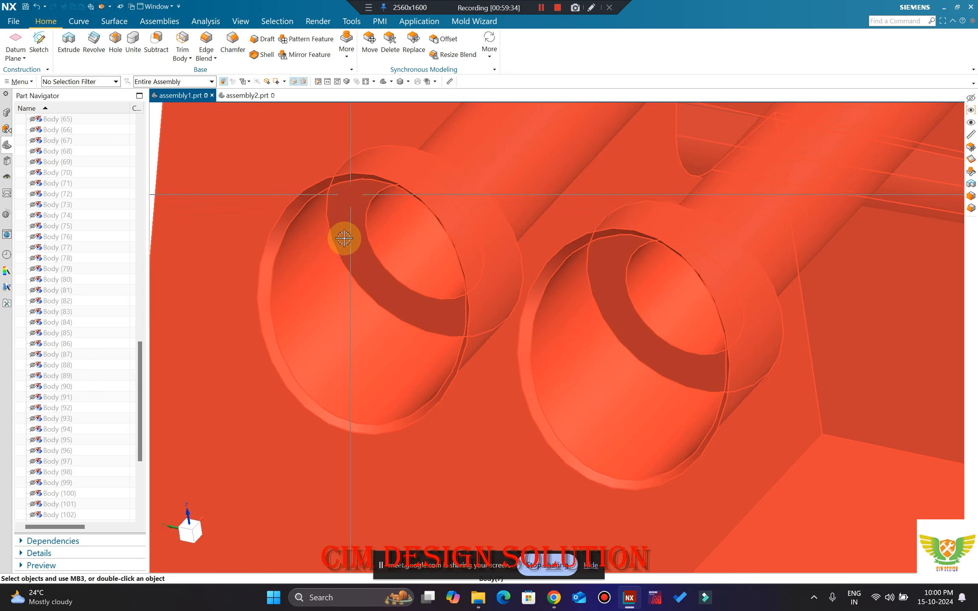
{"action": "scroll", "coordinate": [511, 290], "scroll_direction": "down", "scroll_amount": 6}
{"action": "scroll", "coordinate": [518, 243], "scroll_direction": "down", "scroll_amount": 3}
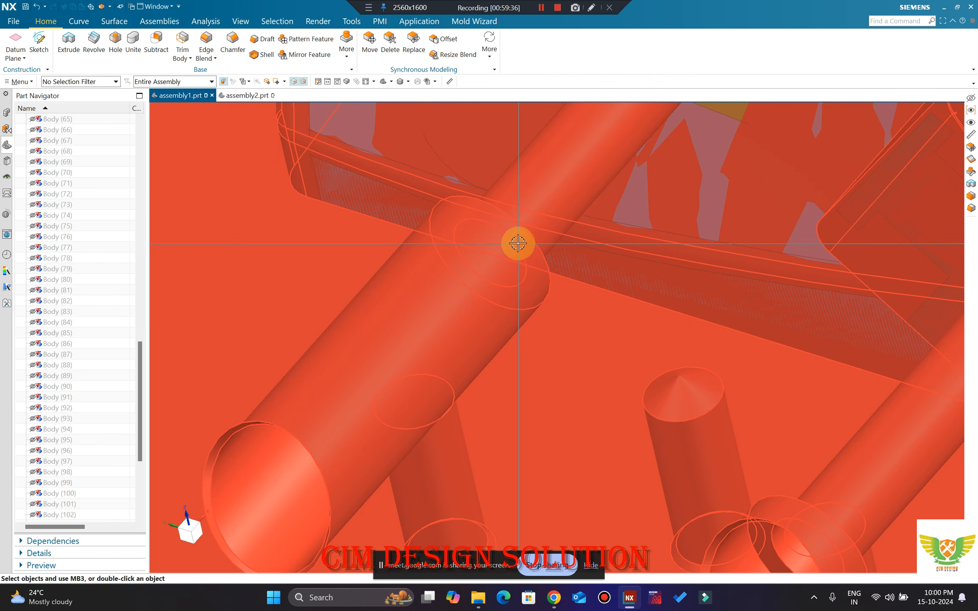
{"action": "scroll", "coordinate": [473, 273], "scroll_direction": "up", "scroll_amount": 8}
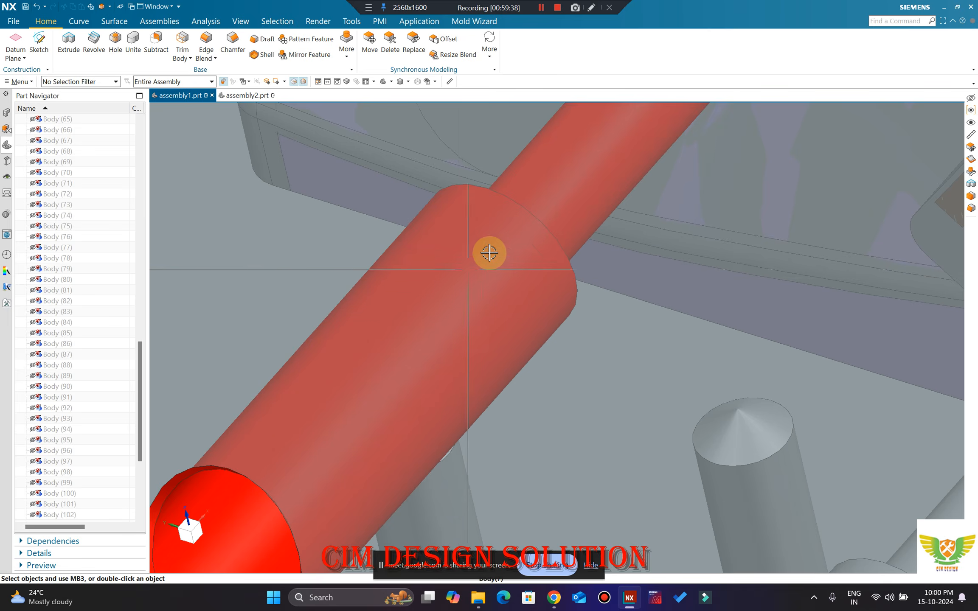
{"action": "scroll", "coordinate": [510, 276], "scroll_direction": "down", "scroll_amount": 6}
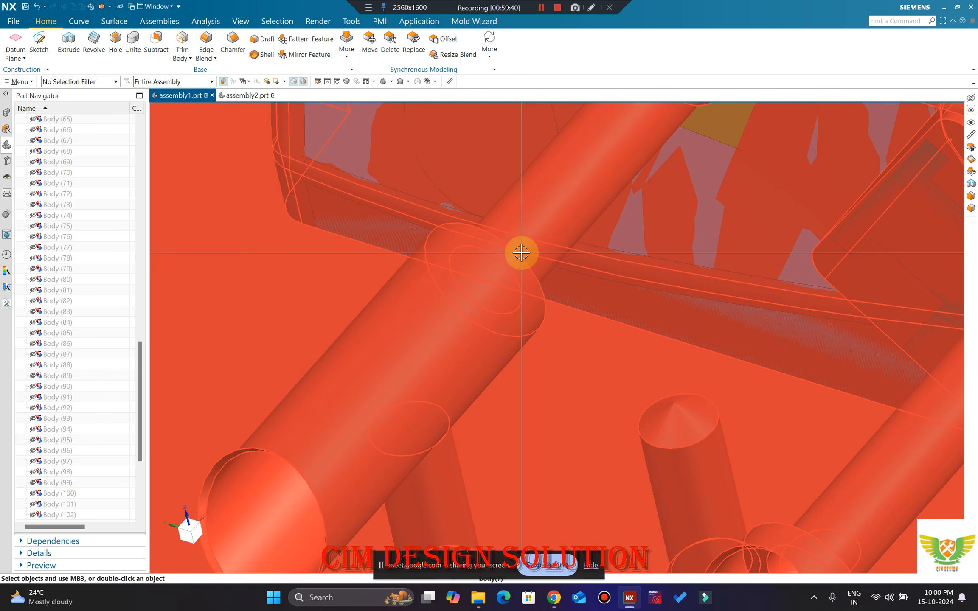
{"action": "scroll", "coordinate": [483, 274], "scroll_direction": "up", "scroll_amount": 3}
{"action": "scroll", "coordinate": [471, 272], "scroll_direction": "down", "scroll_amount": 2}
{"action": "scroll", "coordinate": [463, 280], "scroll_direction": "up", "scroll_amount": 6}
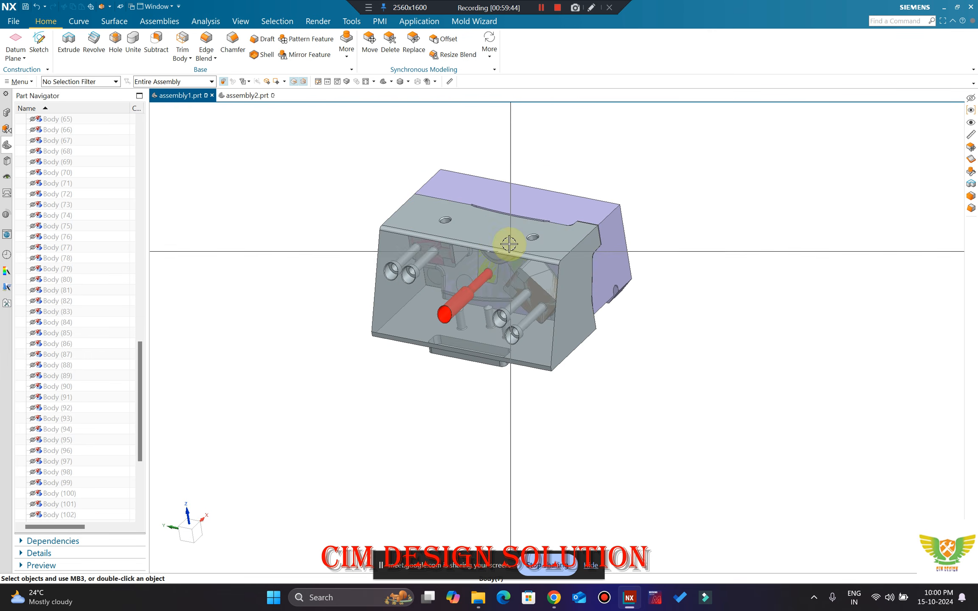
Step: Hide the translucent slider body, Body (7), to expose the colored inserts behind it
{"action": "left_click", "coordinate": [490, 239]}
{"action": "key", "text": "ctrl+b"}
{"action": "middle_click_drag", "start_coordinate": [495, 334], "coordinate": [484, 282]}
Step: Examine the lime insert, Body (29), and its screw hole between the pink and brown blocks
{"action": "scroll", "coordinate": [481, 275], "scroll_direction": "down", "scroll_amount": 5}
{"action": "scroll", "coordinate": [483, 276], "scroll_direction": "up", "scroll_amount": 3}
{"action": "scroll", "coordinate": [482, 250], "scroll_direction": "down", "scroll_amount": 5}
{"action": "scroll", "coordinate": [485, 255], "scroll_direction": "up", "scroll_amount": 6}
{"action": "scroll", "coordinate": [484, 271], "scroll_direction": "down", "scroll_amount": 4}
{"action": "scroll", "coordinate": [477, 280], "scroll_direction": "up", "scroll_amount": 6}
{"action": "left_click", "coordinate": [479, 278]}
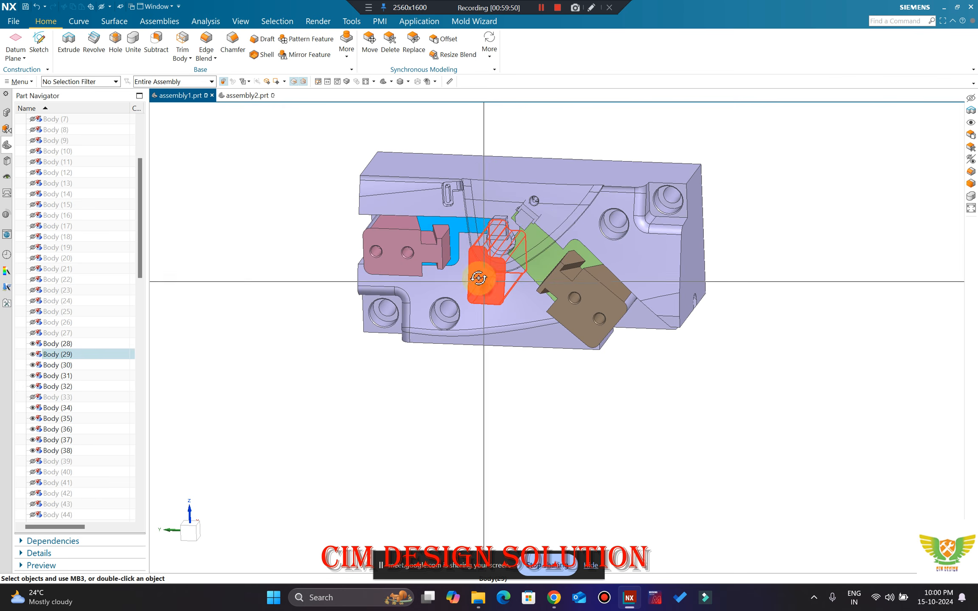
{"action": "scroll", "coordinate": [470, 281], "scroll_direction": "down", "scroll_amount": 5}
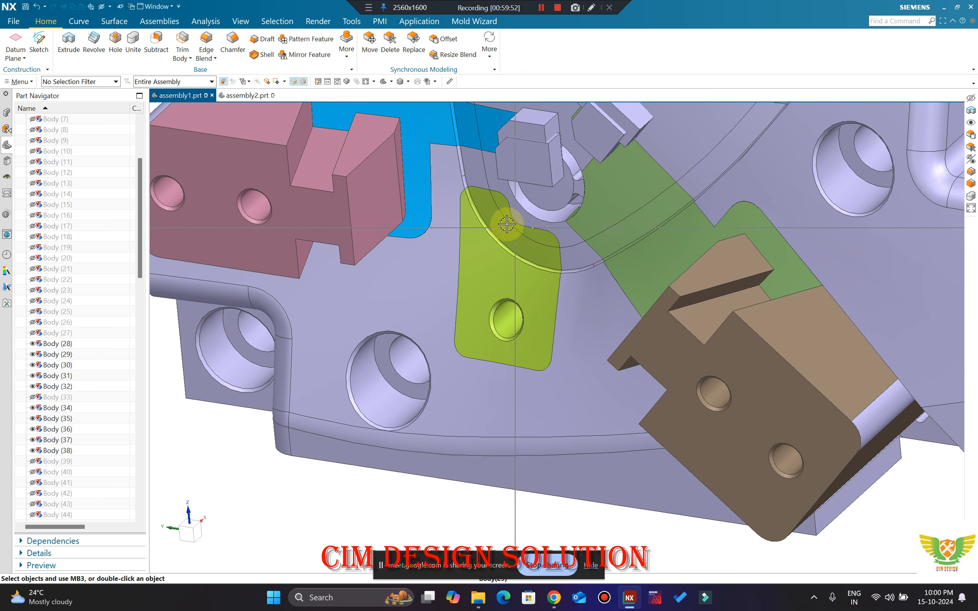
{"action": "scroll", "coordinate": [513, 291], "scroll_direction": "up", "scroll_amount": 5}
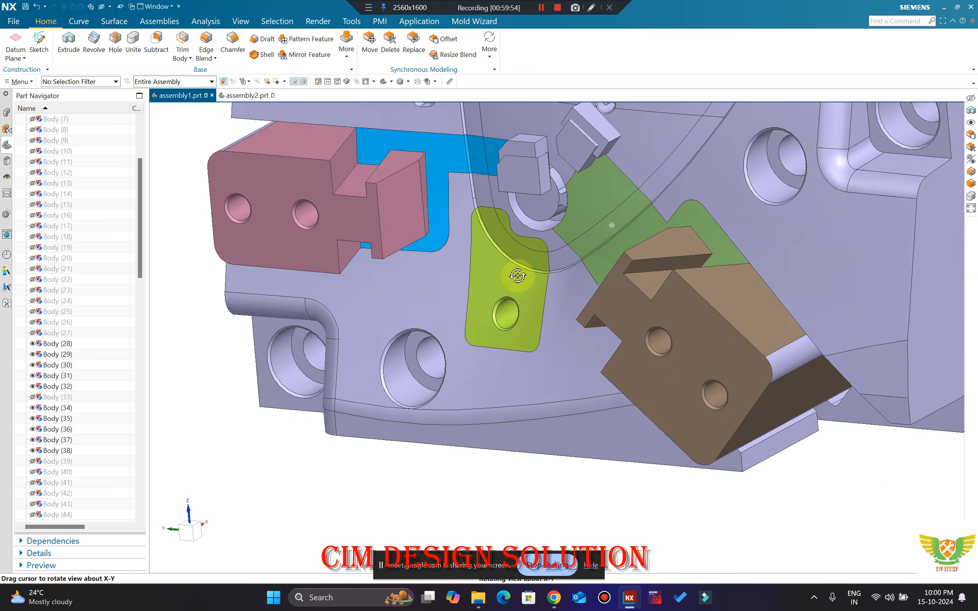
{"action": "scroll", "coordinate": [530, 281], "scroll_direction": "up", "scroll_amount": 1}
{"action": "scroll", "coordinate": [516, 281], "scroll_direction": "down", "scroll_amount": 4}
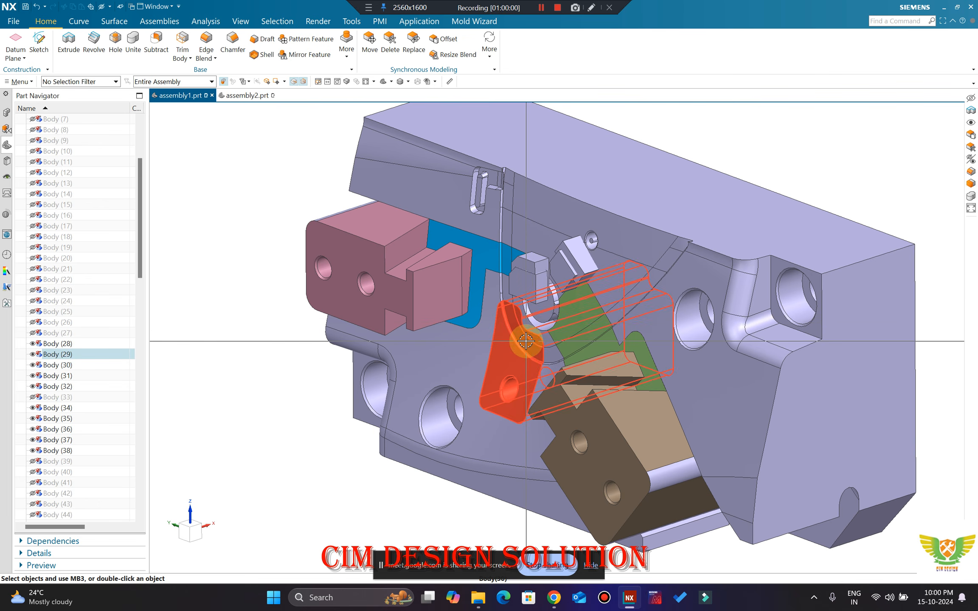
{"action": "scroll", "coordinate": [526, 322], "scroll_direction": "down", "scroll_amount": 2}
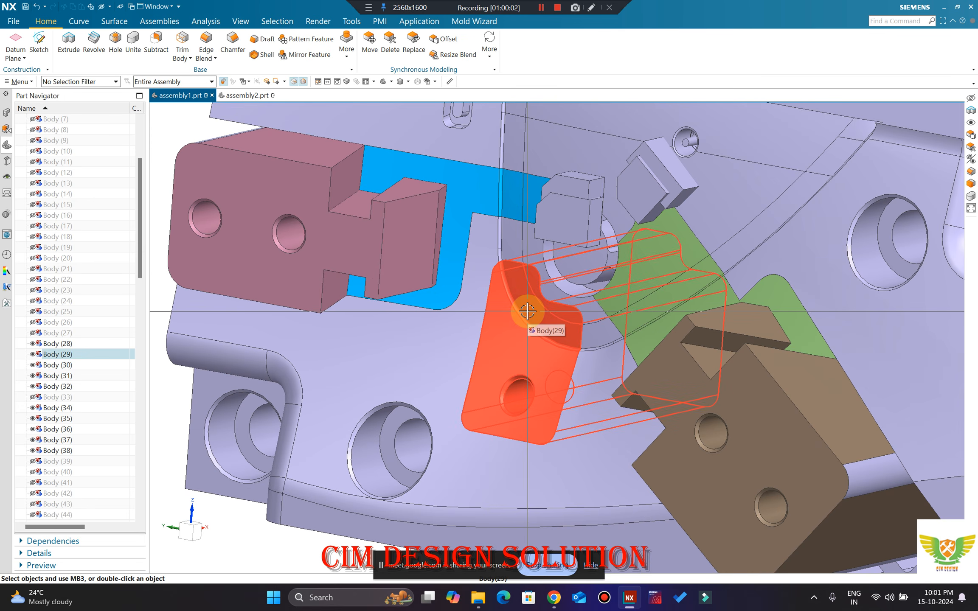
{"action": "scroll", "coordinate": [512, 336], "scroll_direction": "up", "scroll_amount": 2}
{"action": "mouse_move", "coordinate": [534, 325]}
{"action": "middle_mouse_down"}
{"action": "mouse_move", "coordinate": [552, 318]}
{"action": "mouse_move", "coordinate": [533, 341]}
{"action": "middle_mouse_up"}
{"action": "scroll", "coordinate": [534, 338], "scroll_direction": "up", "scroll_amount": 3}
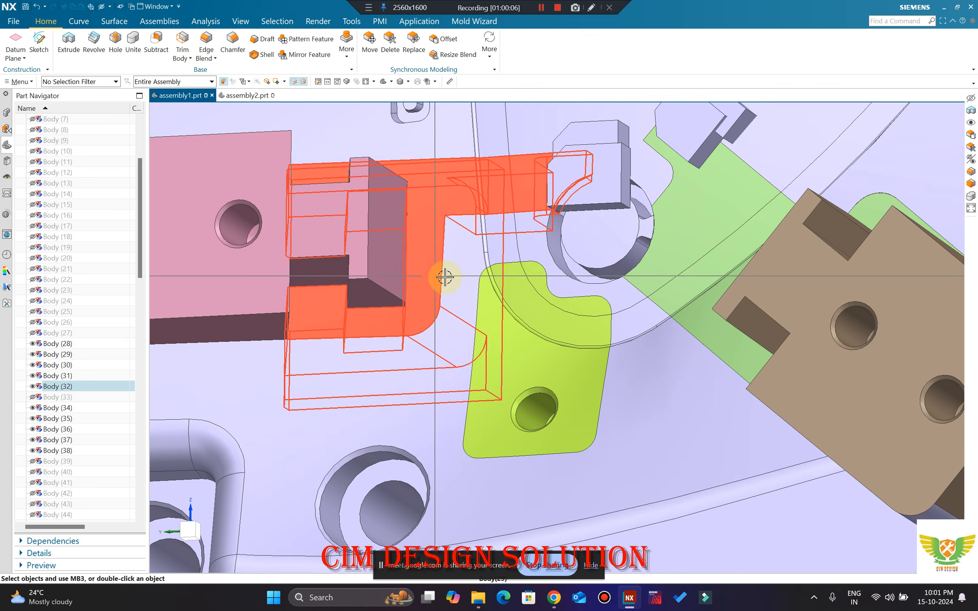
Step: Examine how the blue, lime and green inserts meet the curved parting edge and the round central feature
{"action": "scroll", "coordinate": [531, 288], "scroll_direction": "down", "scroll_amount": 3}
{"action": "middle_click_drag", "start_coordinate": [530, 289], "coordinate": [525, 310]}
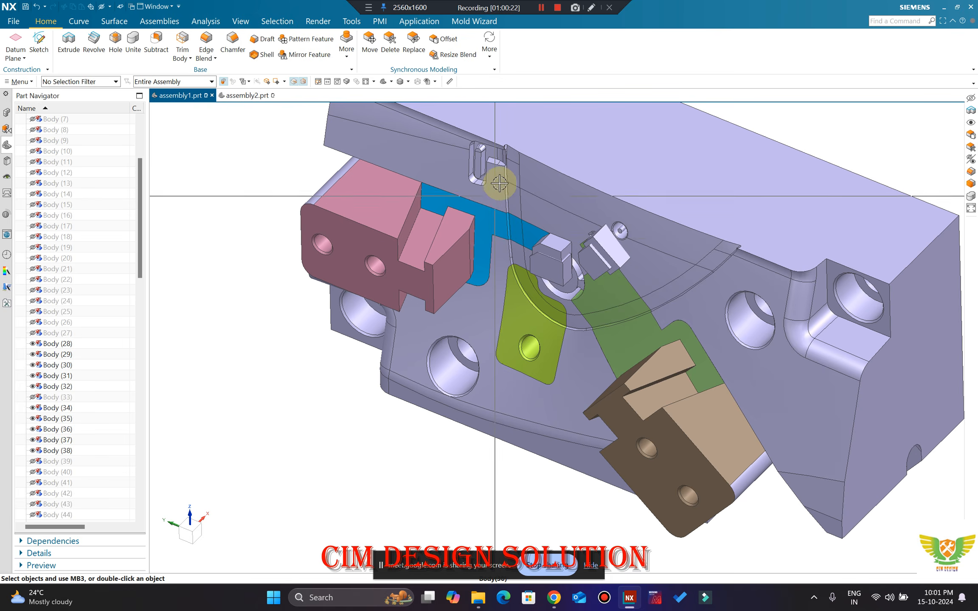
{"action": "middle_click_drag", "start_coordinate": [528, 328], "coordinate": [528, 305]}
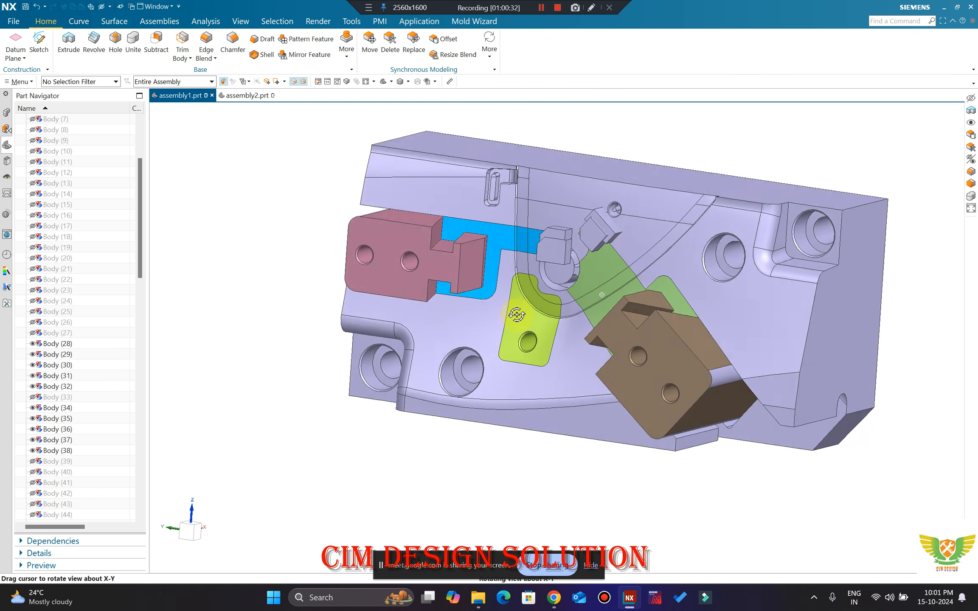
{"action": "scroll", "coordinate": [533, 311], "scroll_direction": "up", "scroll_amount": 2}
{"action": "scroll", "coordinate": [532, 307], "scroll_direction": "down", "scroll_amount": 1}
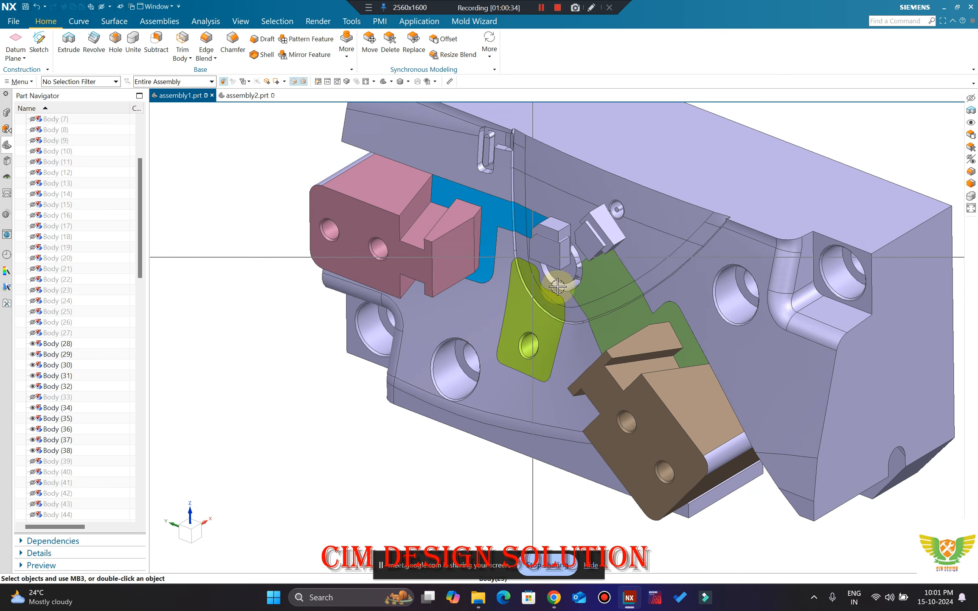
{"action": "middle_click_drag", "start_coordinate": [558, 288], "coordinate": [521, 323]}
{"action": "scroll", "coordinate": [526, 238], "scroll_direction": "up", "scroll_amount": 1}
{"action": "scroll", "coordinate": [501, 261], "scroll_direction": "down", "scroll_amount": 2}
{"action": "scroll", "coordinate": [522, 351], "scroll_direction": "up", "scroll_amount": 2}
{"action": "scroll", "coordinate": [522, 346], "scroll_direction": "down", "scroll_amount": 2}
{"action": "scroll", "coordinate": [521, 323], "scroll_direction": "up", "scroll_amount": 5}
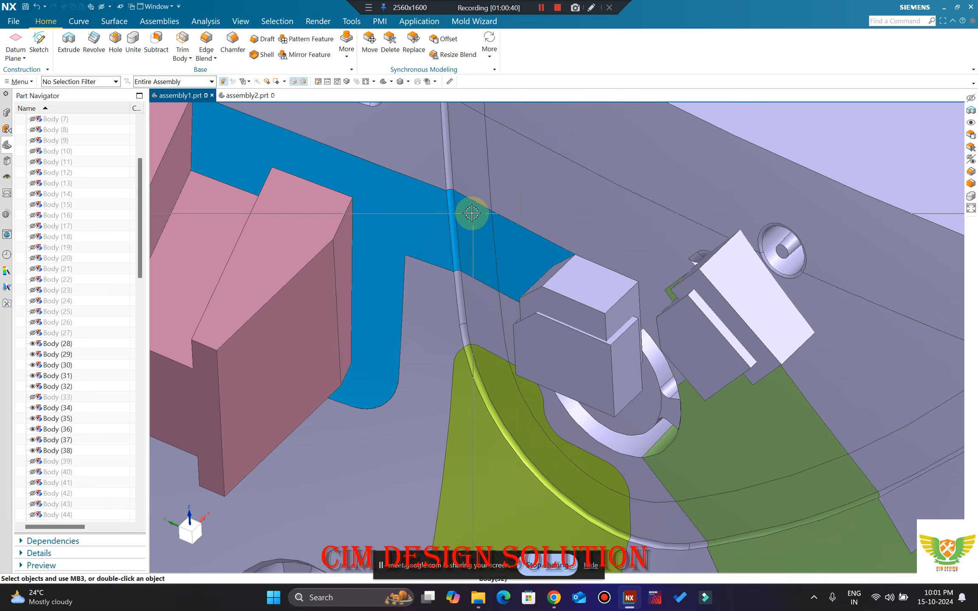
{"action": "middle_click_drag", "start_coordinate": [469, 211], "coordinate": [543, 214]}
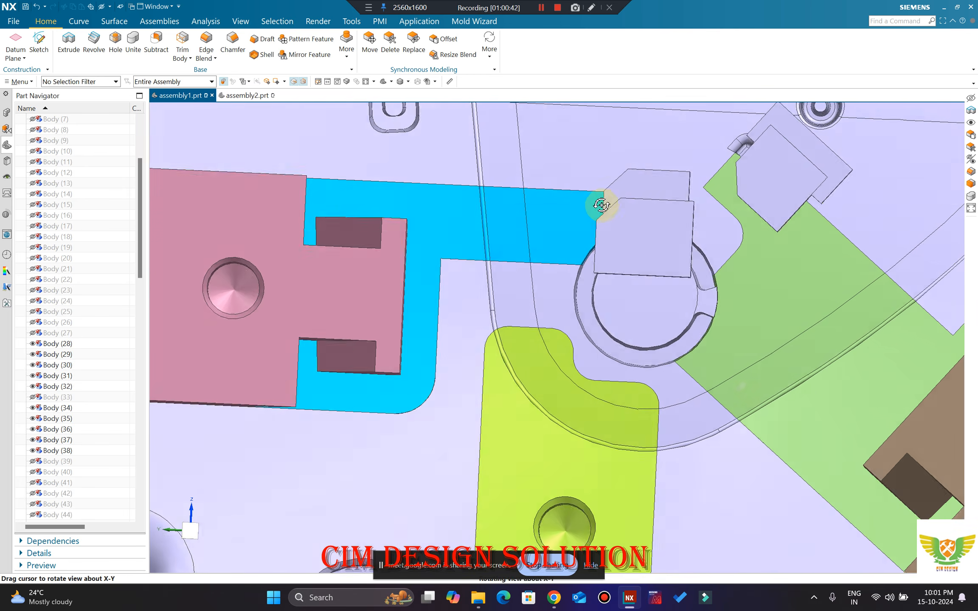
Step: Hide the small lilac blocks standing at the tips of the blue and green inserts beside the round central feature
{"action": "scroll", "coordinate": [603, 207], "scroll_direction": "up", "scroll_amount": 2}
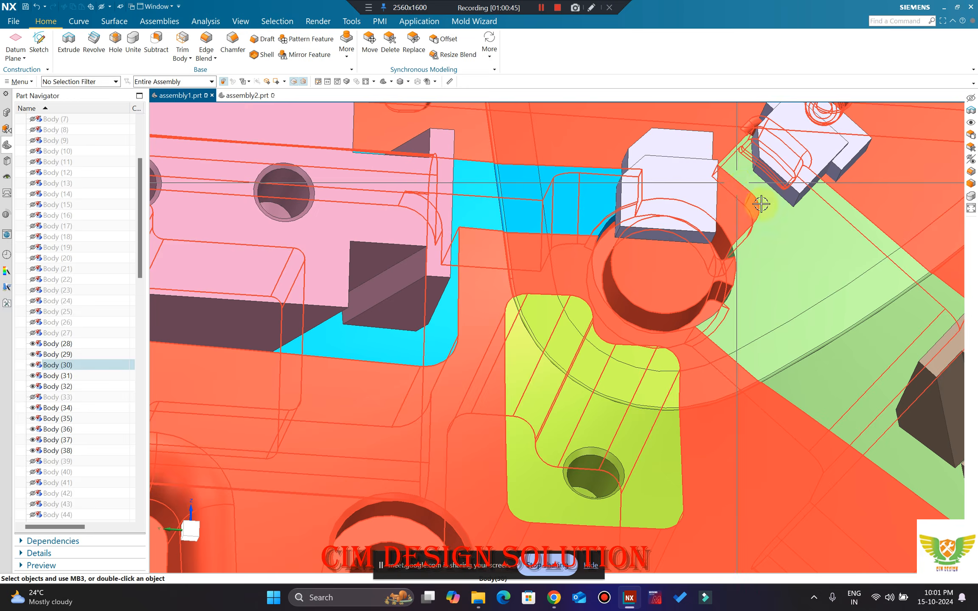
{"action": "scroll", "coordinate": [674, 261], "scroll_direction": "down", "scroll_amount": 3}
{"action": "middle_click_drag", "start_coordinate": [674, 261], "coordinate": [622, 323]}
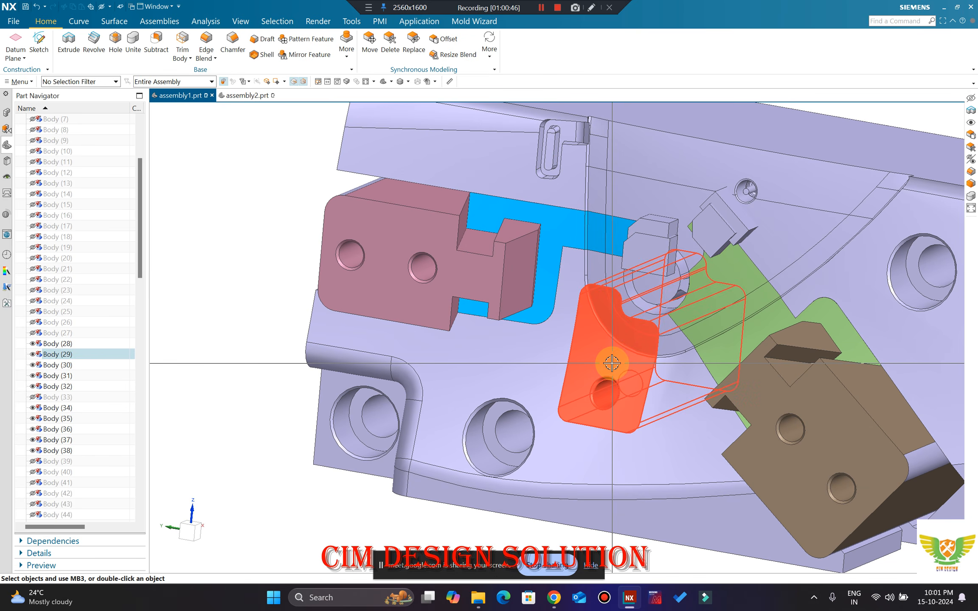
{"action": "middle_click_drag", "start_coordinate": [605, 281], "coordinate": [639, 218]}
{"action": "scroll", "coordinate": [641, 218], "scroll_direction": "up", "scroll_amount": 3}
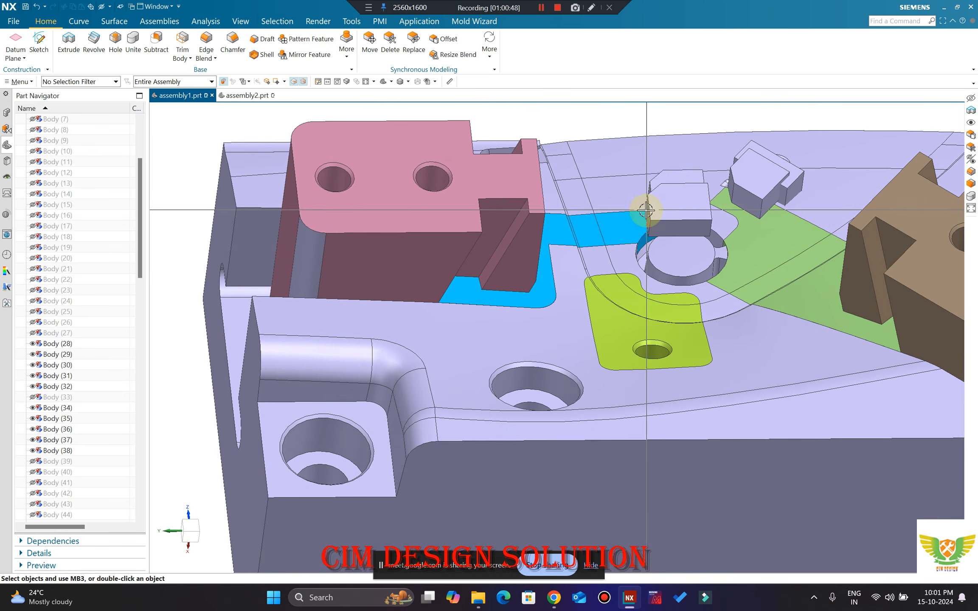
{"action": "scroll", "coordinate": [664, 228], "scroll_direction": "down", "scroll_amount": 2}
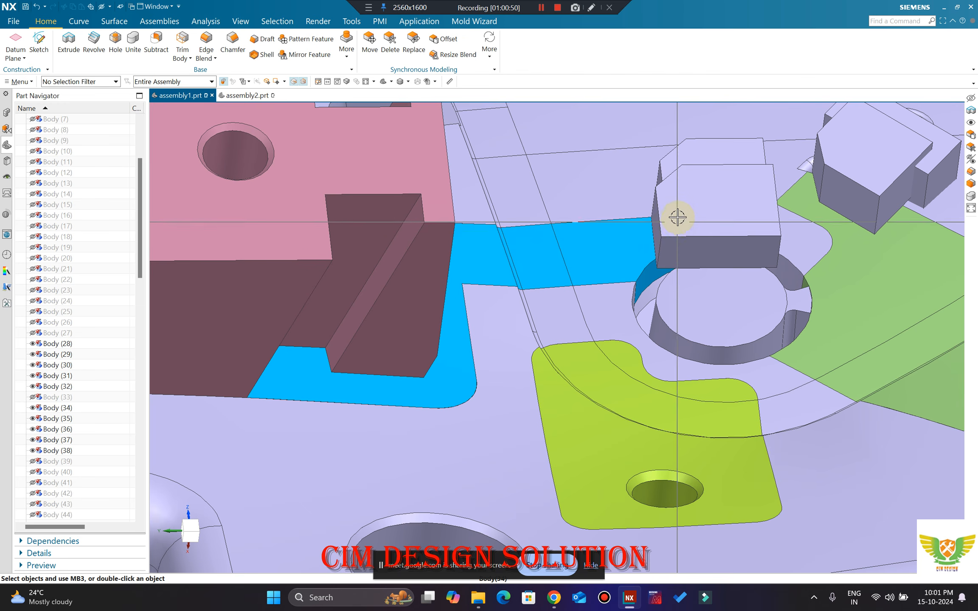
{"action": "left_click", "coordinate": [699, 175]}
{"action": "key", "text": "ctrl+b"}
{"action": "left_click", "coordinate": [892, 140]}
{"action": "key", "text": "ctrl+b"}
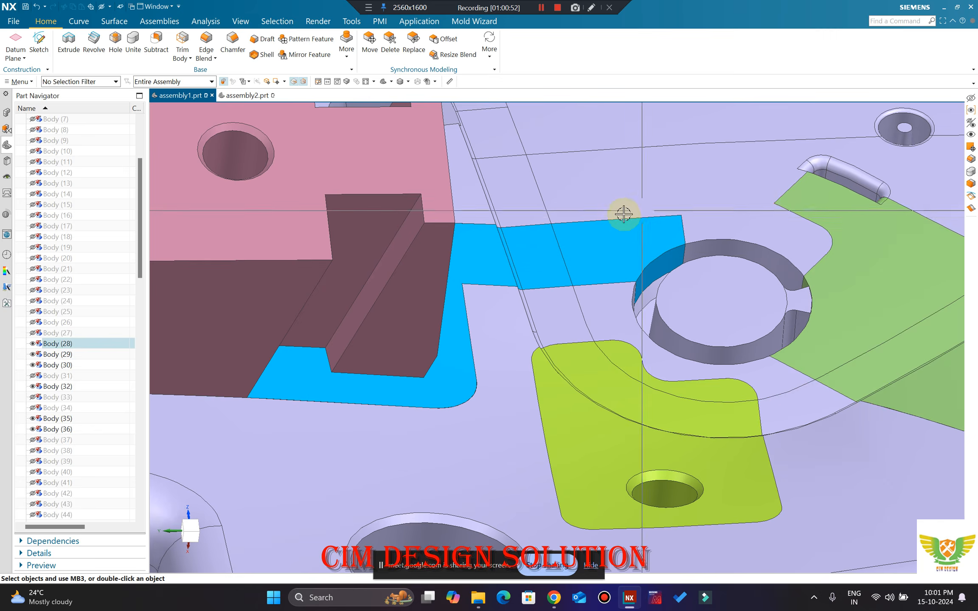
Step: Start a measurement with a reference vector along the negative X direction
{"action": "scroll", "coordinate": [550, 230], "scroll_direction": "down", "scroll_amount": 2}
{"action": "left_click", "coordinate": [114, 21]}
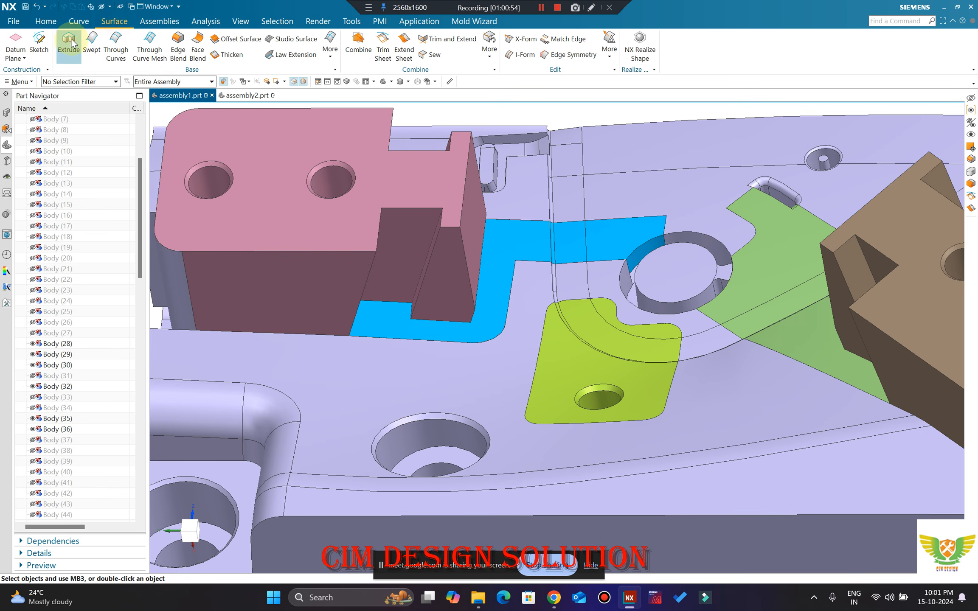
{"action": "left_click", "coordinate": [197, 22]}
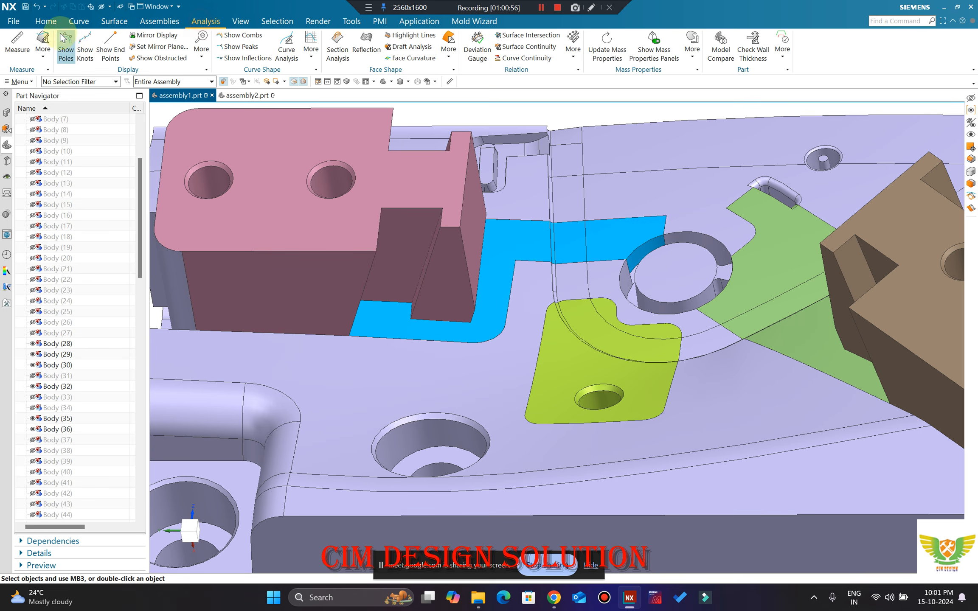
{"action": "left_click", "coordinate": [19, 41]}
{"action": "left_click", "coordinate": [263, 140]}
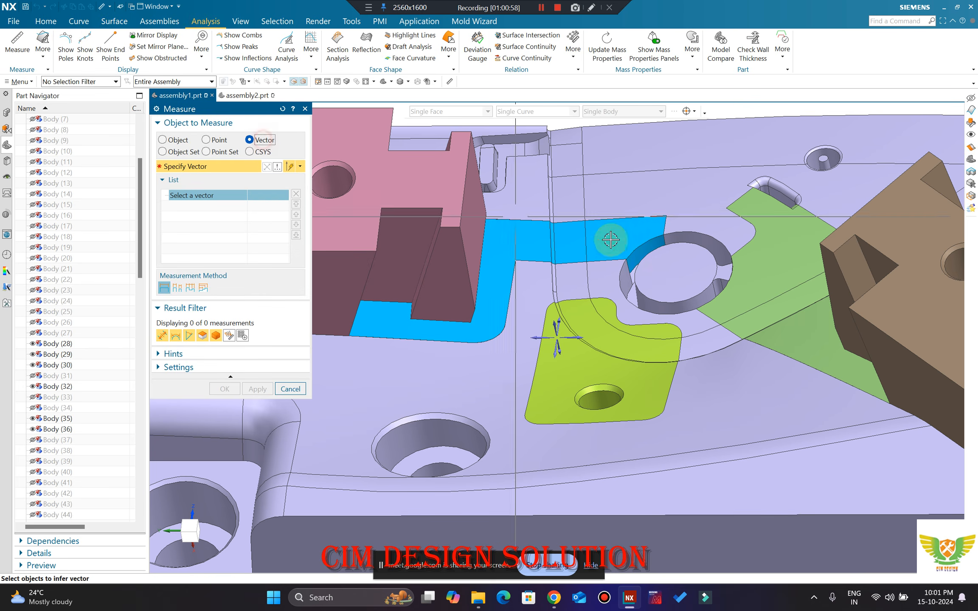
{"action": "left_click", "coordinate": [553, 321]}
{"action": "scroll", "coordinate": [645, 229], "scroll_direction": "up", "scroll_amount": 4}
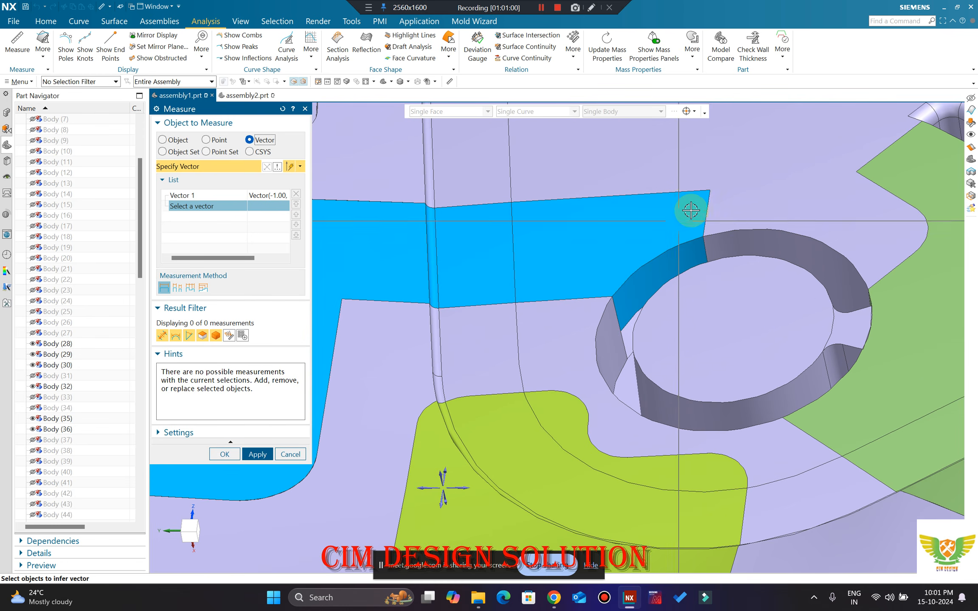
{"action": "left_click", "coordinate": [710, 192]}
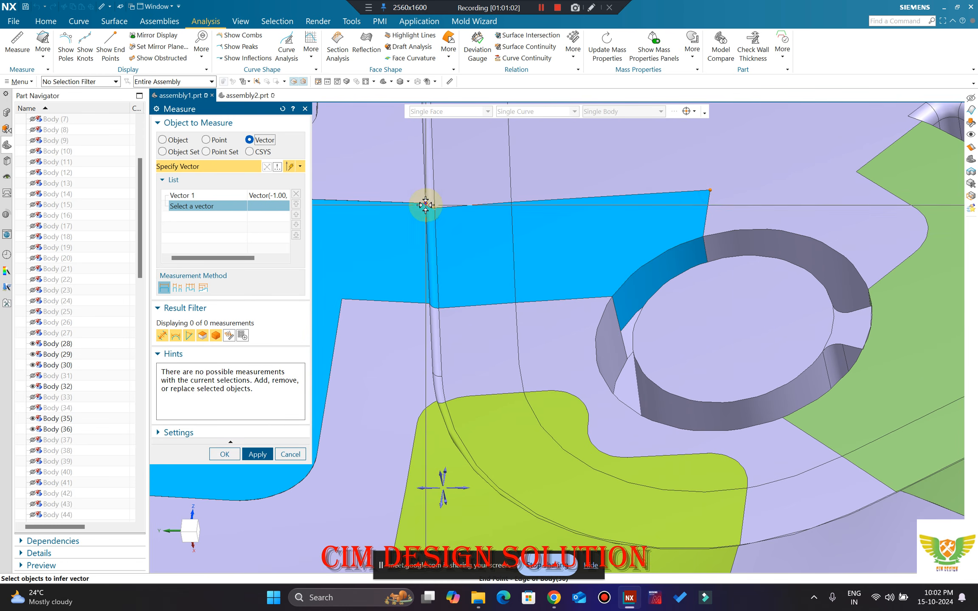
{"action": "left_click", "coordinate": [425, 205]}
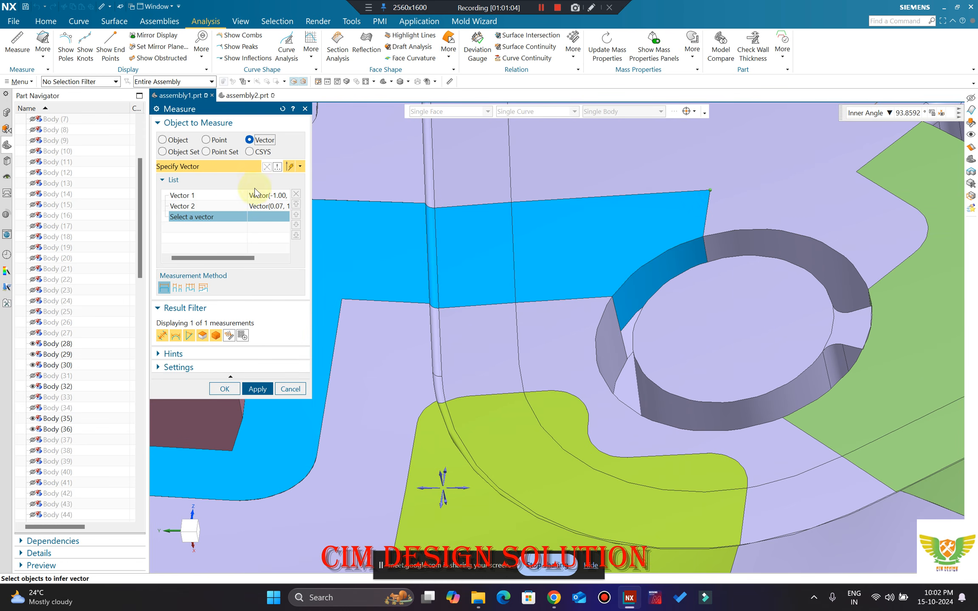
{"action": "right_click", "coordinate": [196, 208]}
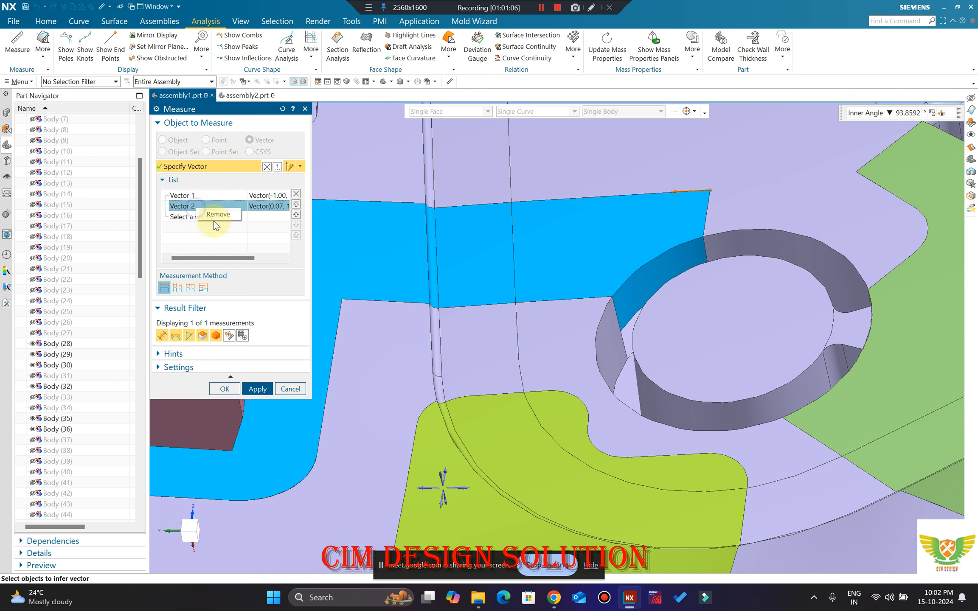
{"action": "left_click", "coordinate": [213, 219]}
Step: Measure the projected clearance between the blue insert's corner near the round feature and its edge point at the parting line, and close the measurement
{"action": "left_click", "coordinate": [206, 140]}
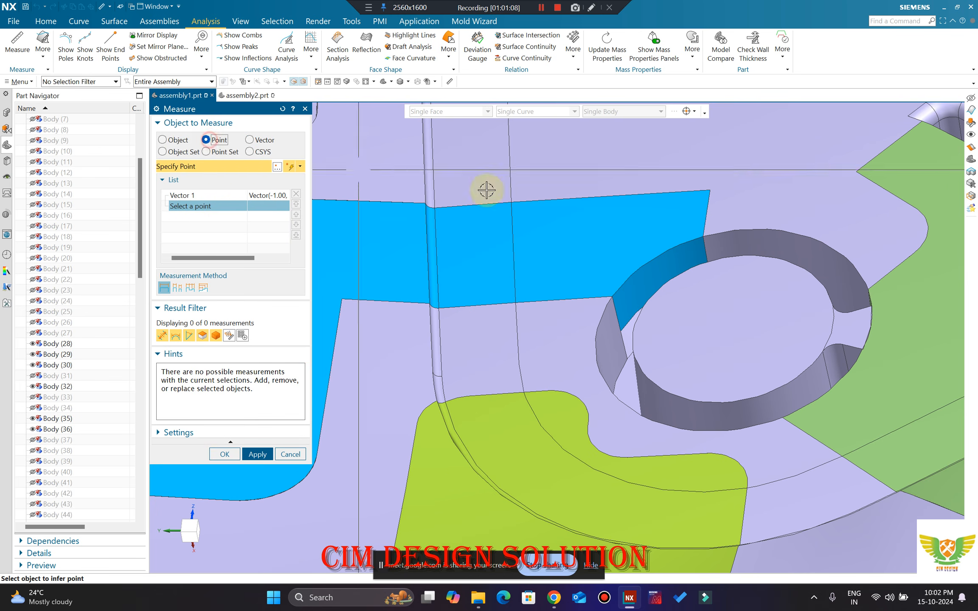
{"action": "left_click", "coordinate": [710, 191]}
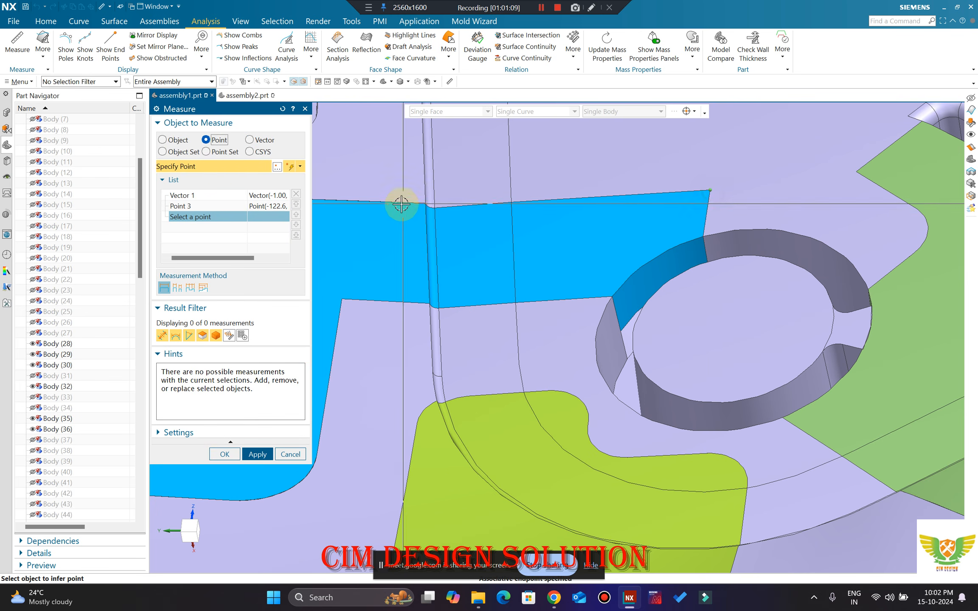
{"action": "left_click", "coordinate": [423, 202]}
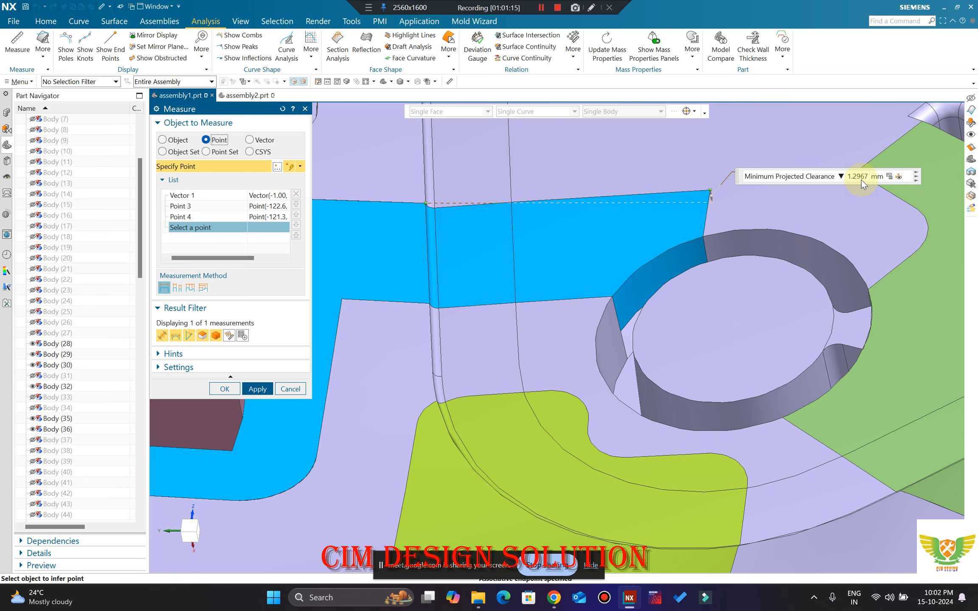
{"action": "scroll", "coordinate": [527, 262], "scroll_direction": "up", "scroll_amount": 6}
{"action": "scroll", "coordinate": [605, 256], "scroll_direction": "down", "scroll_amount": 5}
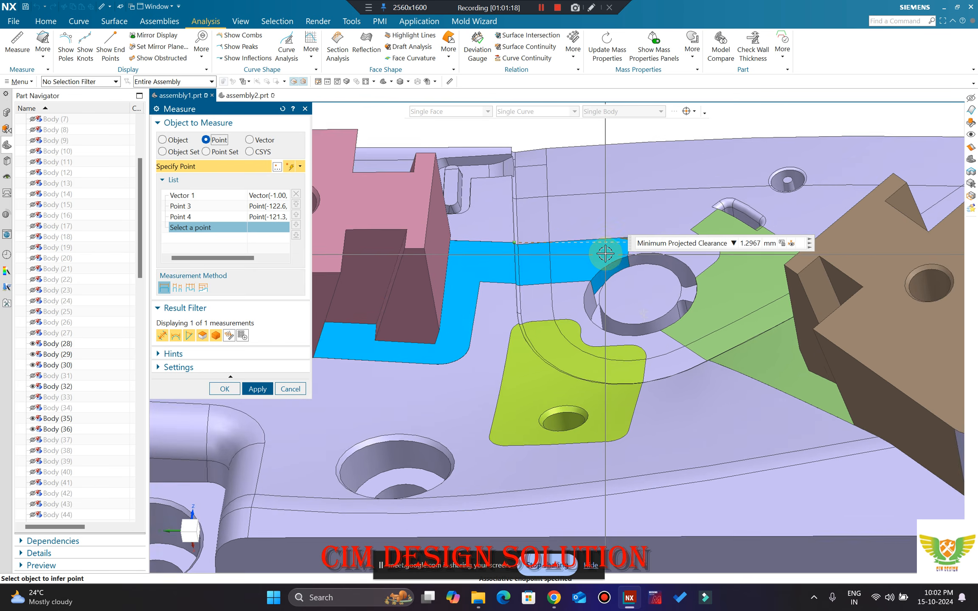
{"action": "scroll", "coordinate": [542, 220], "scroll_direction": "up", "scroll_amount": 4}
{"action": "key", "text": "Escape"}
Step: Examine how the curved parting edge crosses the blue insert and the lime insert, Body (29), from an oblique angle
{"action": "scroll", "coordinate": [590, 217], "scroll_direction": "up", "scroll_amount": 6}
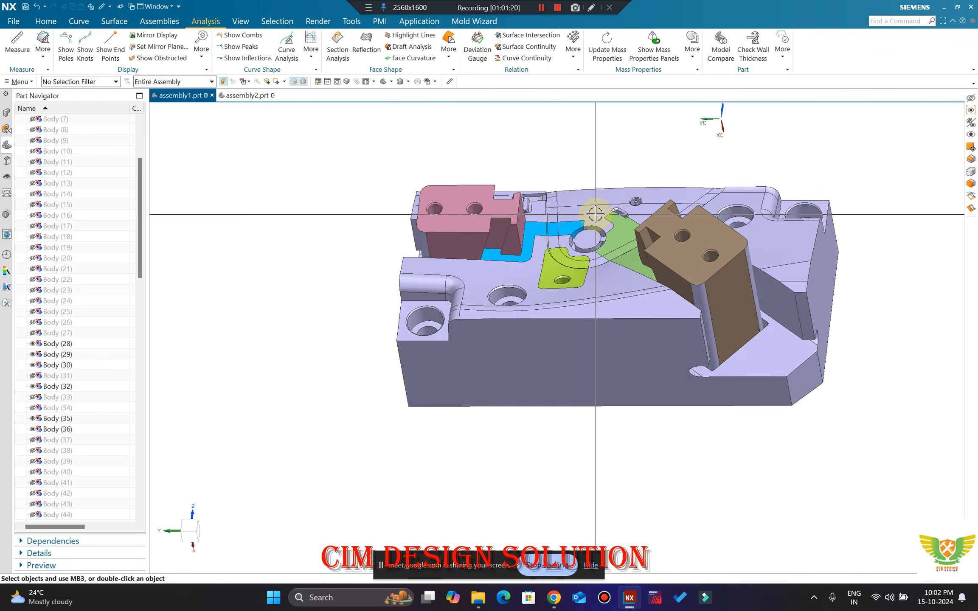
{"action": "middle_click_drag", "start_coordinate": [590, 217], "coordinate": [552, 295]}
{"action": "scroll", "coordinate": [552, 294], "scroll_direction": "down", "scroll_amount": 4}
{"action": "scroll", "coordinate": [508, 344], "scroll_direction": "up", "scroll_amount": 2}
{"action": "scroll", "coordinate": [507, 344], "scroll_direction": "down", "scroll_amount": 5}
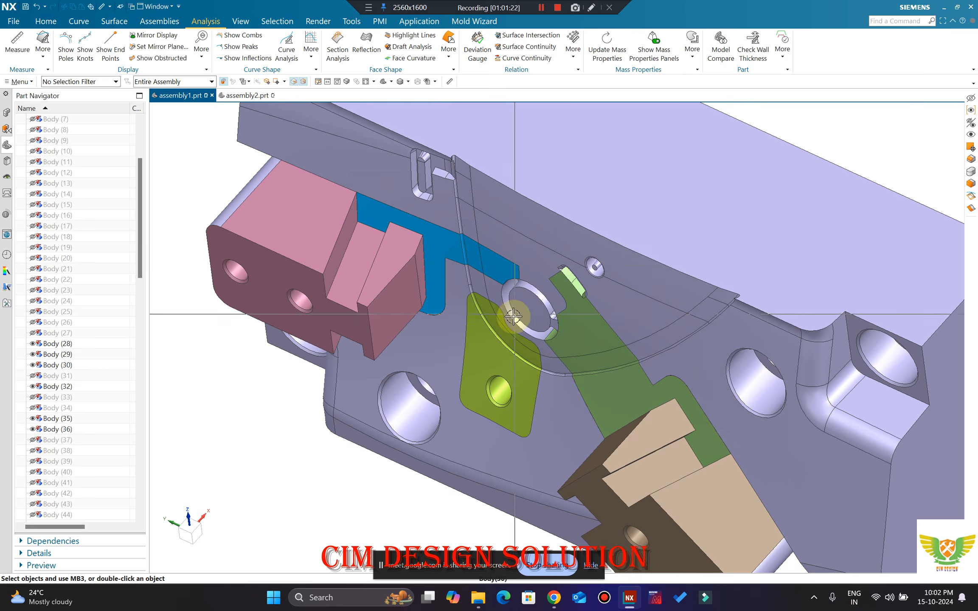
{"action": "scroll", "coordinate": [479, 356], "scroll_direction": "down", "scroll_amount": 3}
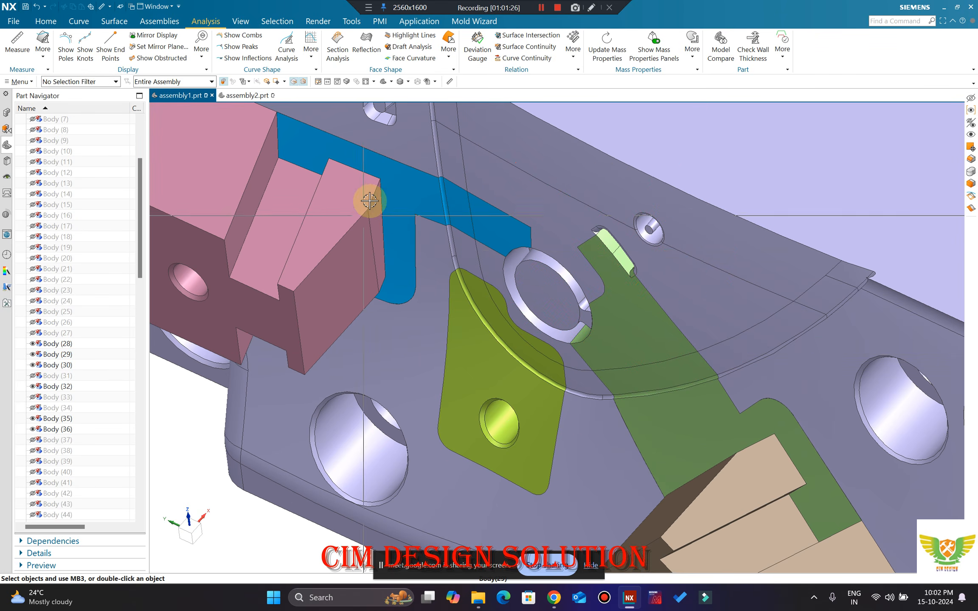
{"action": "scroll", "coordinate": [365, 288], "scroll_direction": "up", "scroll_amount": 1}
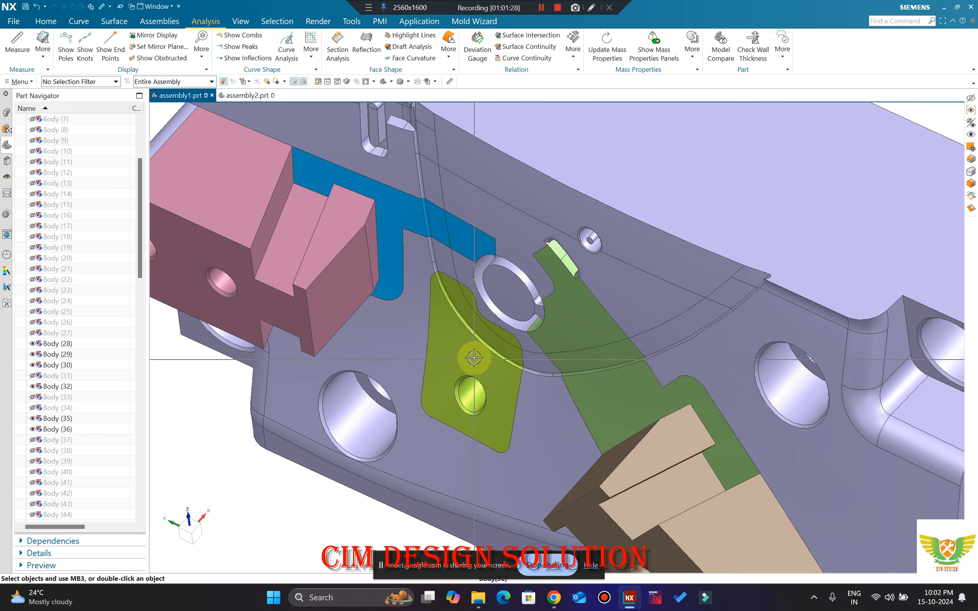
{"action": "left_click", "coordinate": [466, 331]}
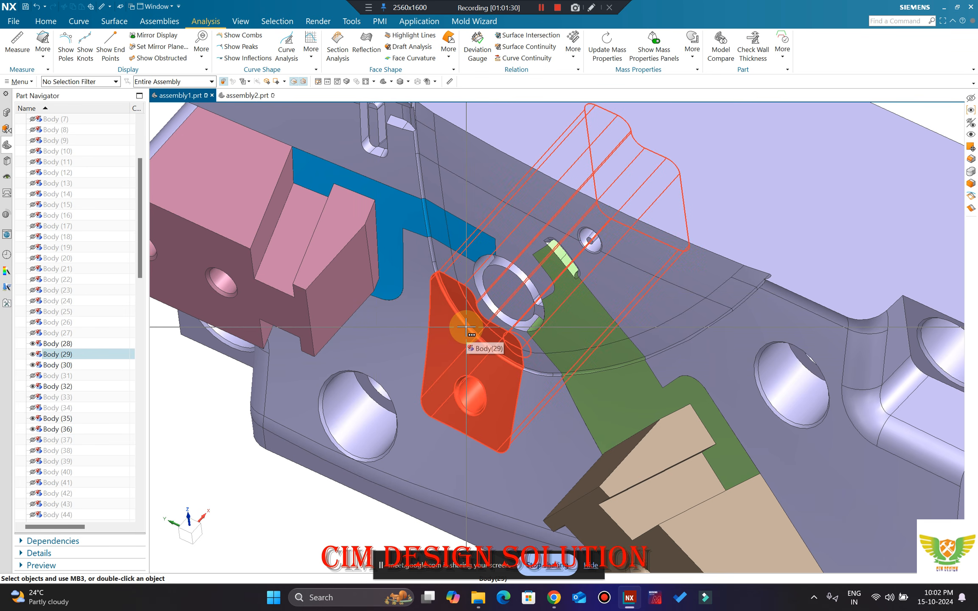
Step: Examine the circular groove up close where its wall borders the blue and green inserts
{"action": "middle_click_drag", "start_coordinate": [463, 234], "coordinate": [541, 198]}
{"action": "scroll", "coordinate": [521, 208], "scroll_direction": "down", "scroll_amount": 3}
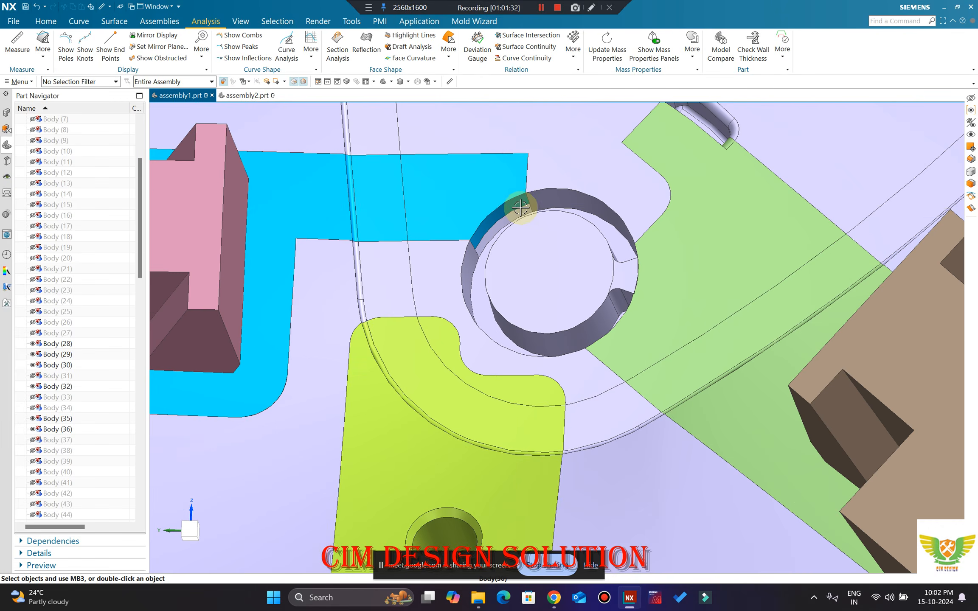
{"action": "scroll", "coordinate": [647, 253], "scroll_direction": "down", "scroll_amount": 3}
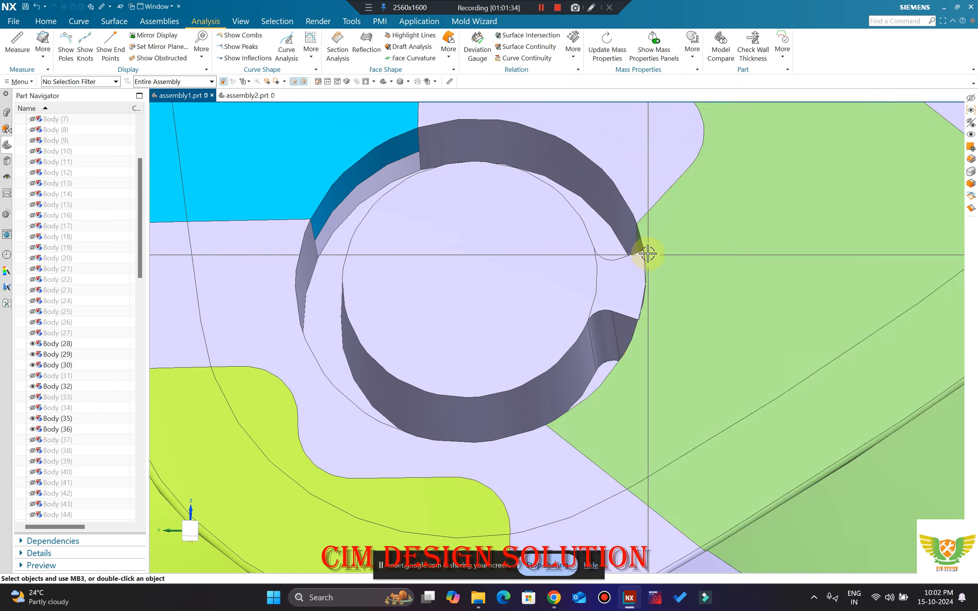
{"action": "left_click", "coordinate": [644, 244]}
{"action": "scroll", "coordinate": [689, 286], "scroll_direction": "up", "scroll_amount": 6}
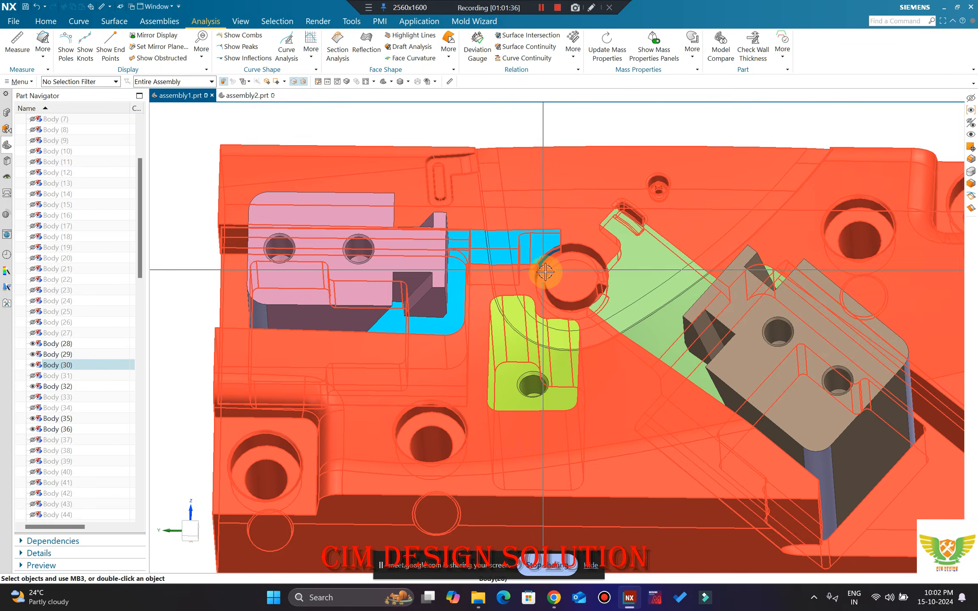
Step: Compare the green insert, Body (28), and its notched tip with the lime insert, Body (29), and their fit in the lilac block
{"action": "scroll", "coordinate": [513, 364], "scroll_direction": "down", "scroll_amount": 3}
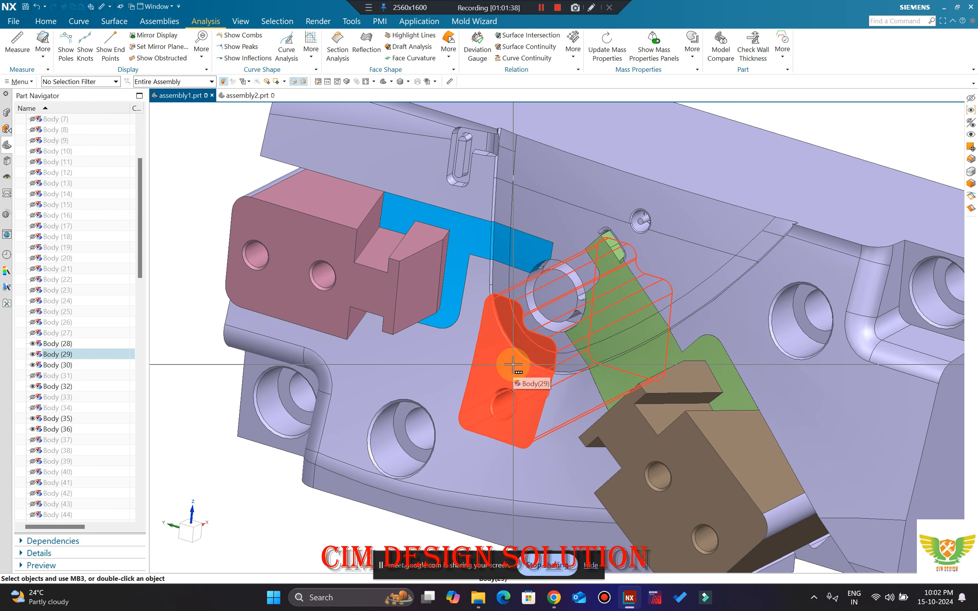
{"action": "scroll", "coordinate": [603, 272], "scroll_direction": "down", "scroll_amount": 2}
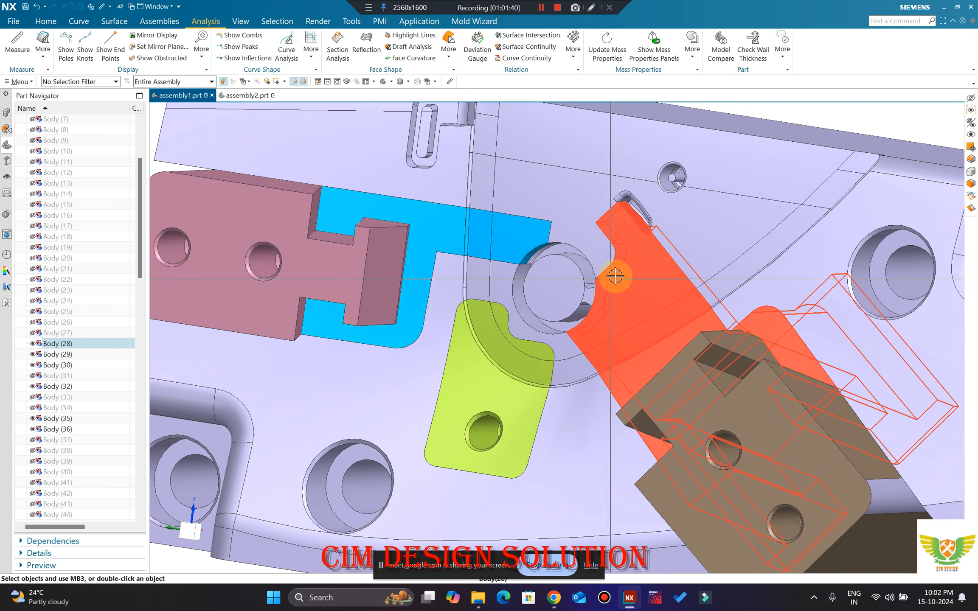
{"action": "middle_click_drag", "start_coordinate": [617, 276], "coordinate": [587, 311]}
{"action": "scroll", "coordinate": [599, 305], "scroll_direction": "down", "scroll_amount": 3}
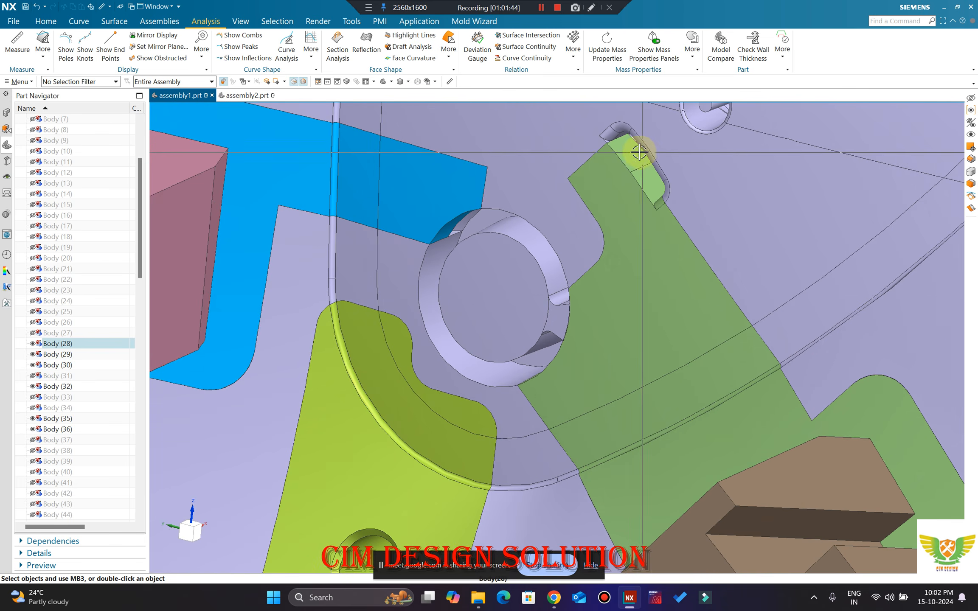
{"action": "scroll", "coordinate": [619, 187], "scroll_direction": "up", "scroll_amount": 3}
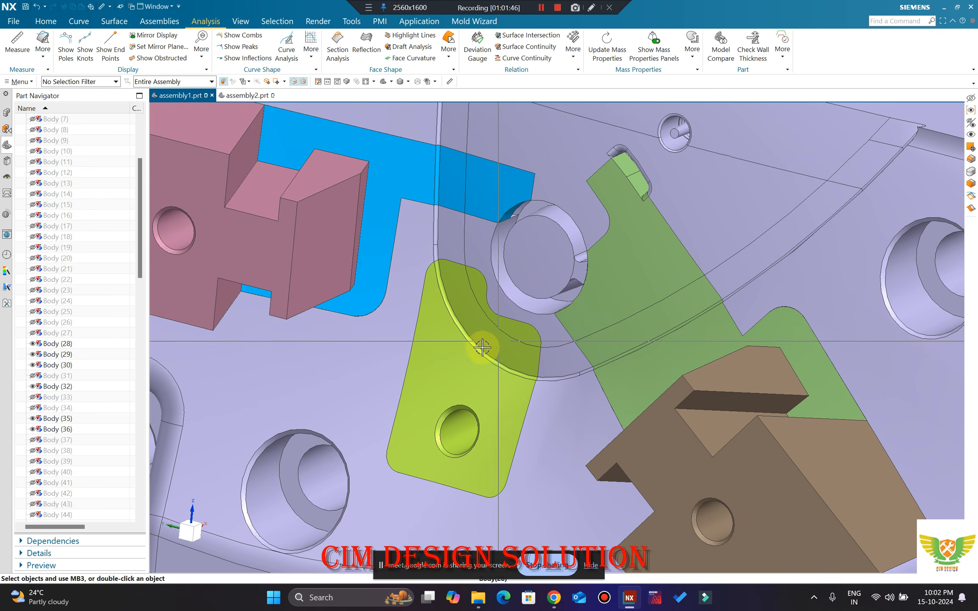
{"action": "scroll", "coordinate": [517, 312], "scroll_direction": "up", "scroll_amount": 5}
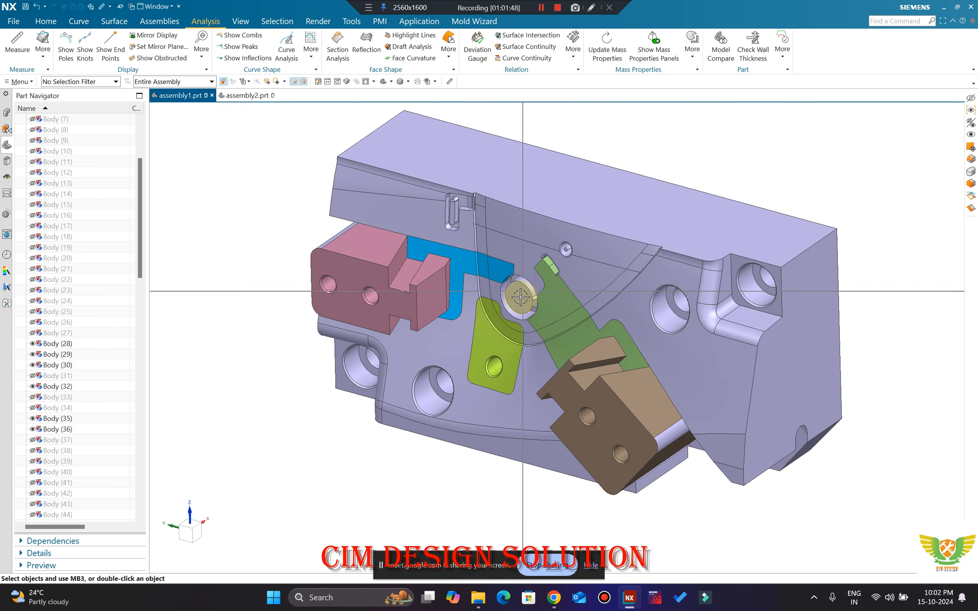
{"action": "middle_click_drag", "start_coordinate": [548, 318], "coordinate": [527, 314]}
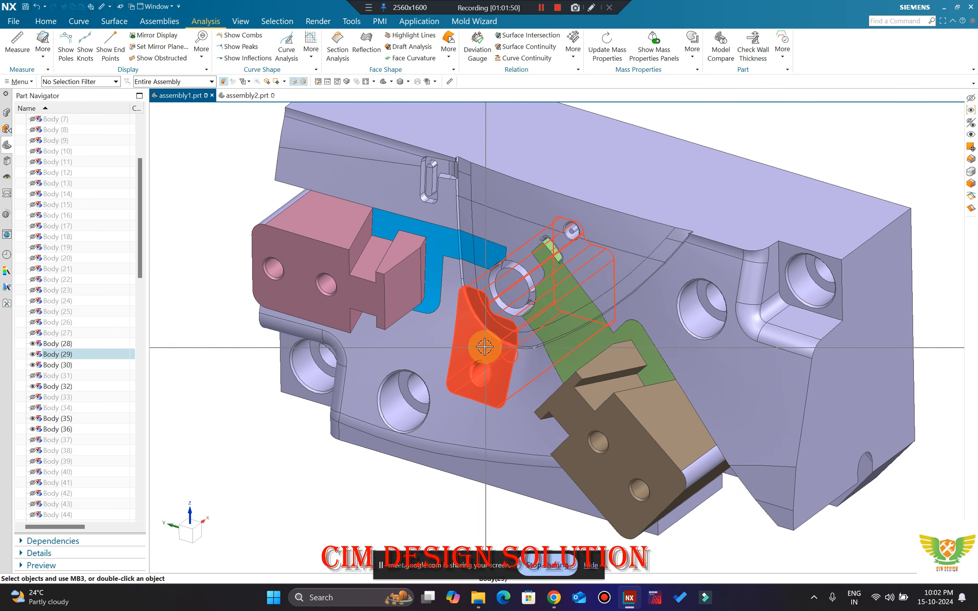
{"action": "scroll", "coordinate": [495, 308], "scroll_direction": "down", "scroll_amount": 4}
{"action": "scroll", "coordinate": [478, 312], "scroll_direction": "up", "scroll_amount": 4}
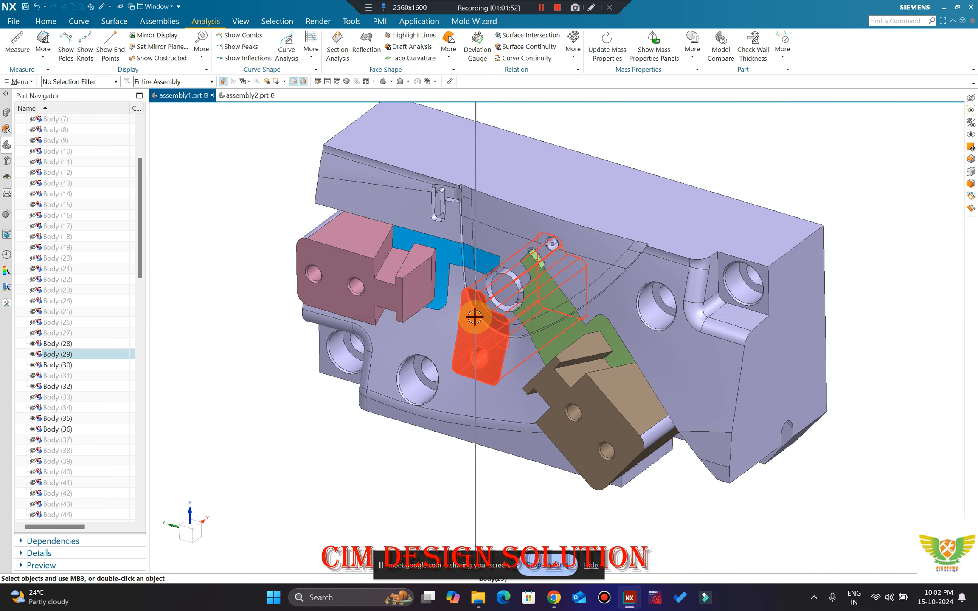
Step: Show the hidden translucent slider body, Body (7), again in front of the colored inserts
{"action": "key", "text": "ctrl+shift+k"}
{"action": "scroll", "coordinate": [477, 317], "scroll_direction": "up", "scroll_amount": 6}
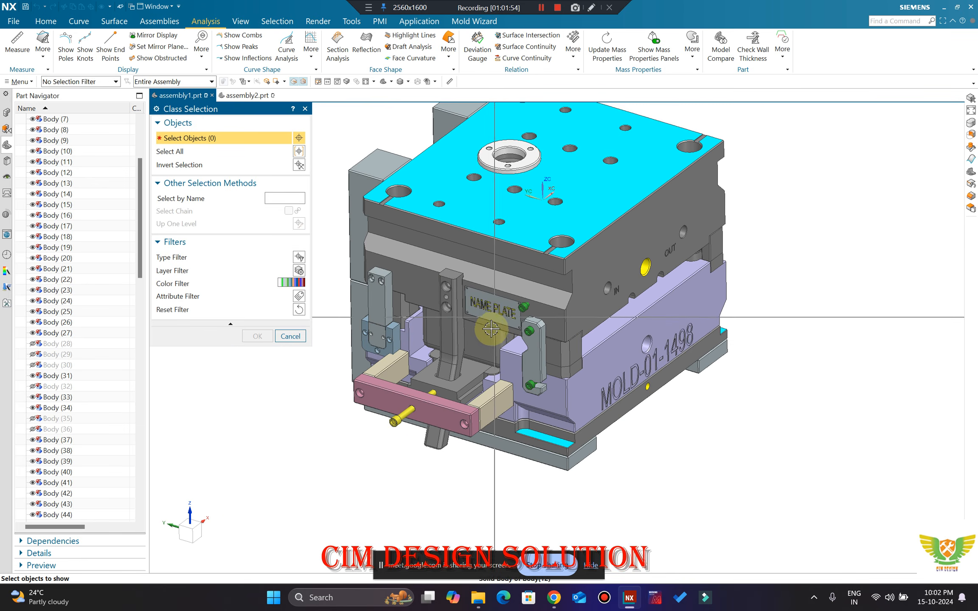
{"action": "middle_click_drag", "start_coordinate": [494, 330], "coordinate": [452, 312]}
{"action": "scroll", "coordinate": [539, 306], "scroll_direction": "down", "scroll_amount": 2}
{"action": "scroll", "coordinate": [538, 305], "scroll_direction": "down", "scroll_amount": 2}
{"action": "left_click", "coordinate": [561, 269]}
{"action": "middle_click", "coordinate": [501, 318]}
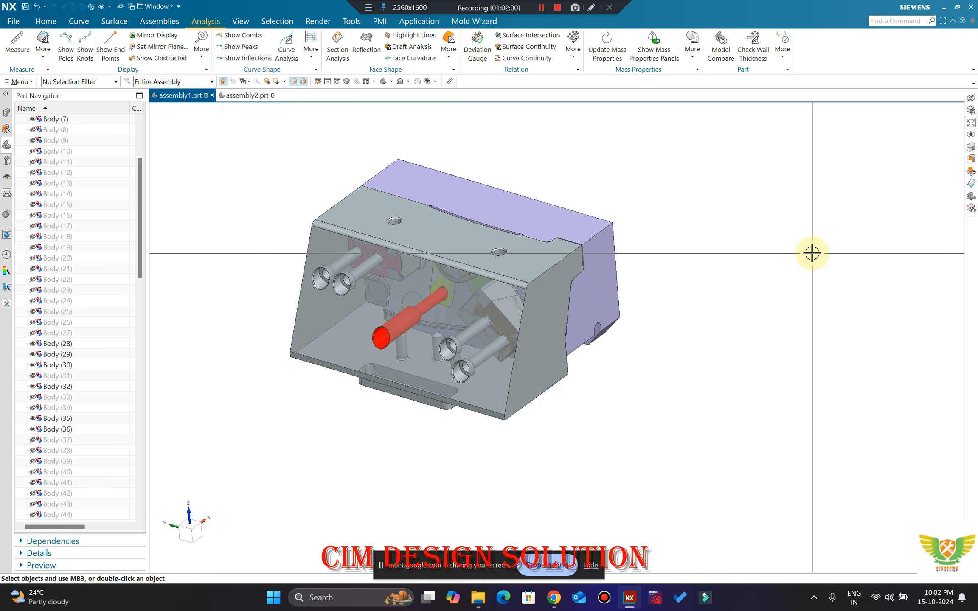
Step: Hide the translucent slider body, Body (7), to expose the colored inserts in the lilac block
{"action": "scroll", "coordinate": [443, 316], "scroll_direction": "up", "scroll_amount": 5}
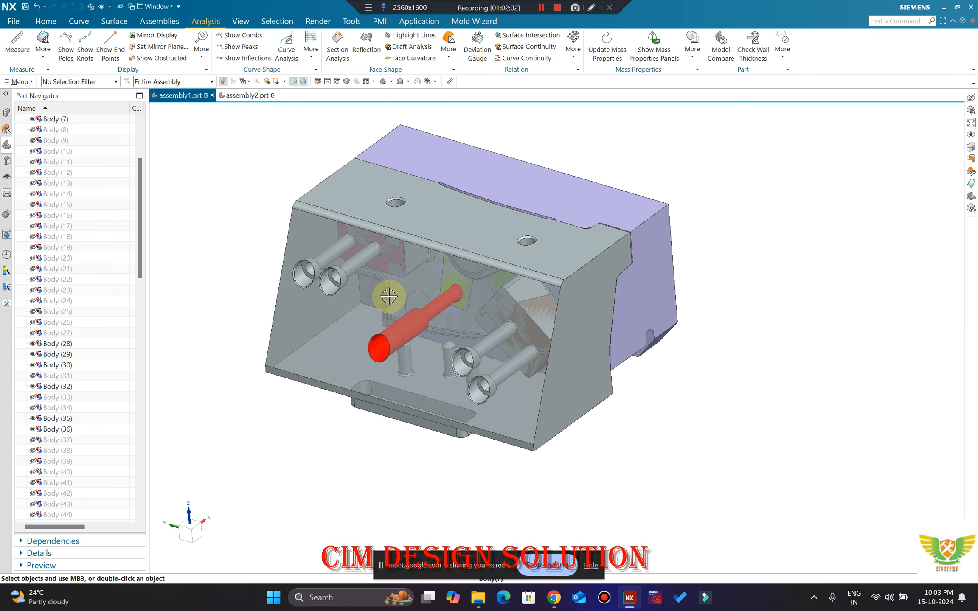
{"action": "left_click", "coordinate": [453, 309]}
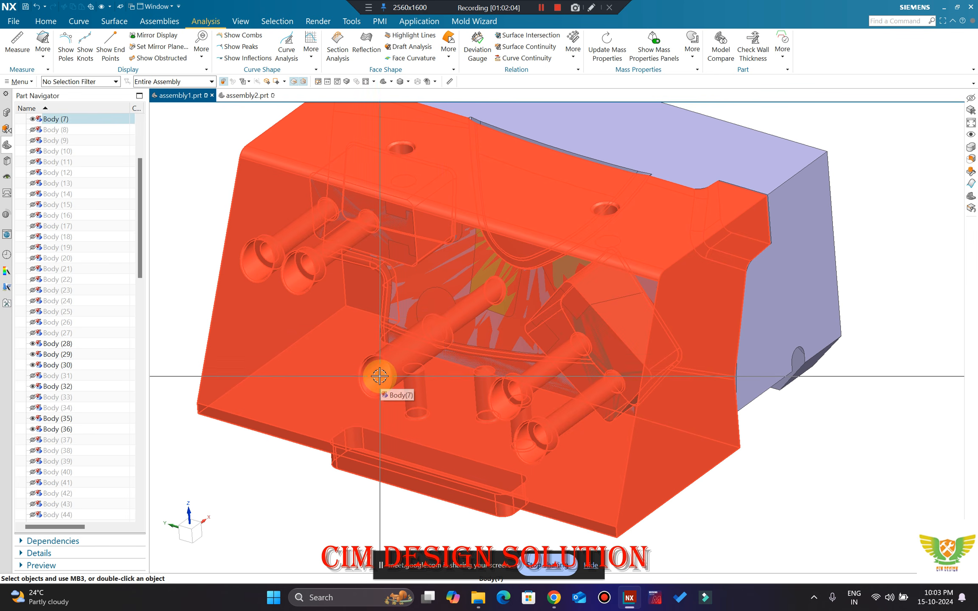
{"action": "scroll", "coordinate": [379, 376], "scroll_direction": "down", "scroll_amount": 2}
{"action": "scroll", "coordinate": [395, 295], "scroll_direction": "up", "scroll_amount": 2}
{"action": "scroll", "coordinate": [374, 276], "scroll_direction": "down", "scroll_amount": 4}
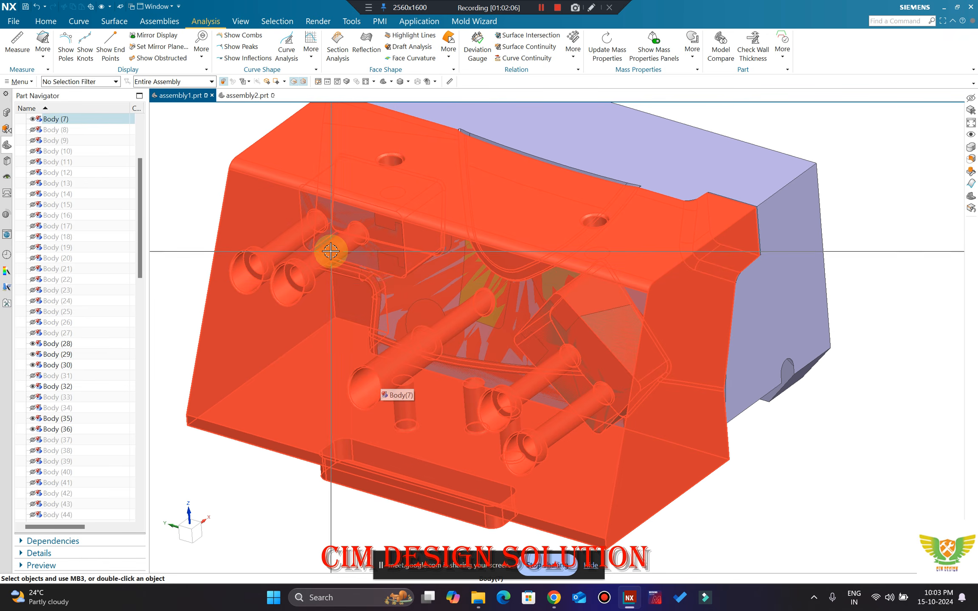
{"action": "key", "text": "Escape"}
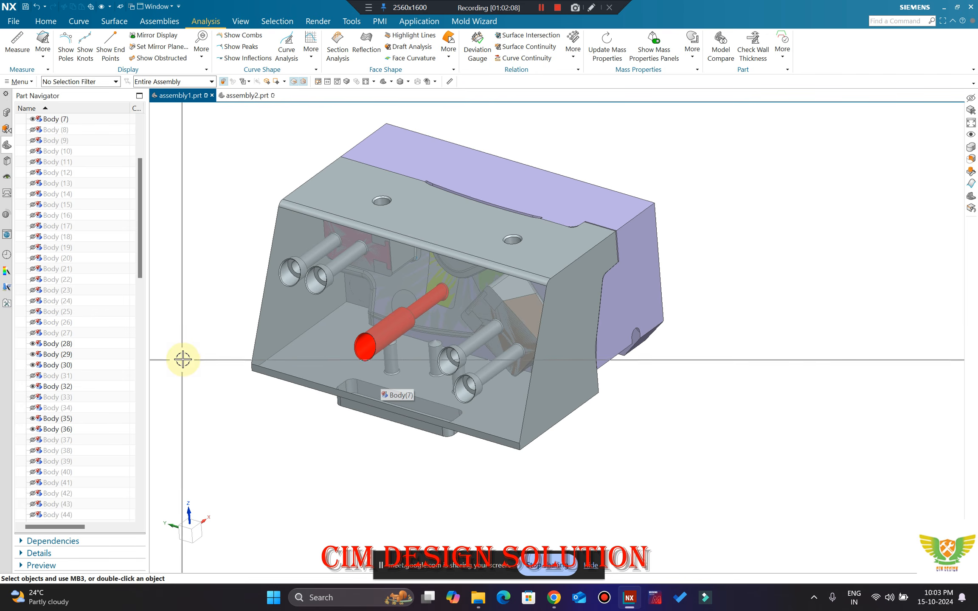
{"action": "left_click", "coordinate": [326, 257]}
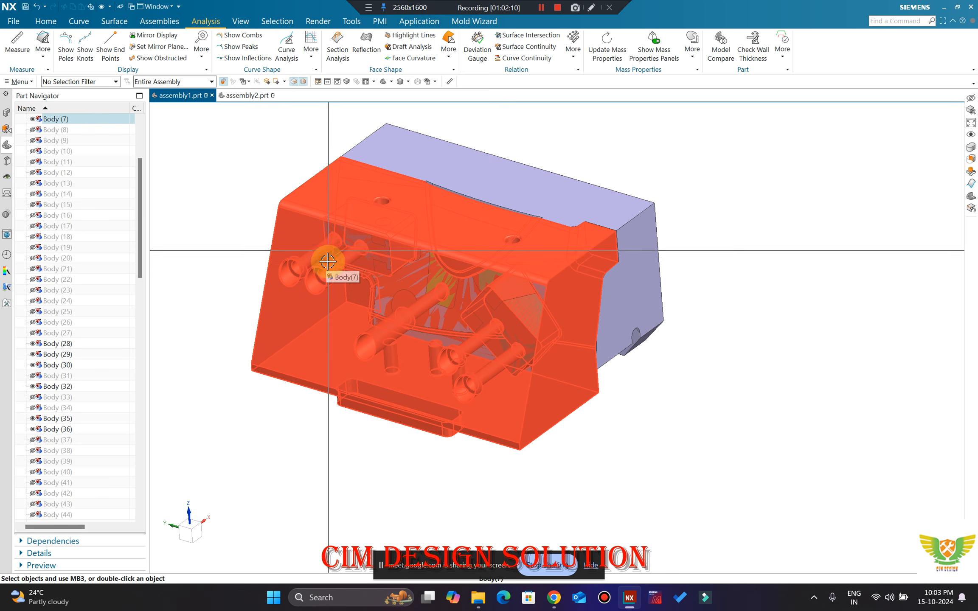
{"action": "key", "text": "ctrl+b"}
{"action": "left_click", "coordinate": [376, 229]}
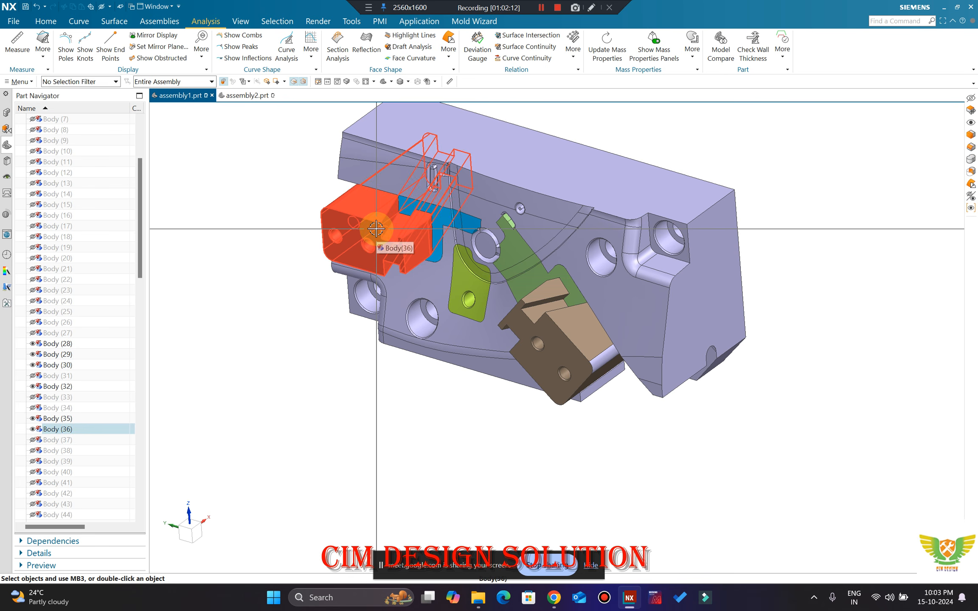
{"action": "key", "text": "Escape"}
Step: Examine up close how the blue insert, lime insert, Body (29), and green insert border the circular groove
{"action": "scroll", "coordinate": [488, 210], "scroll_direction": "up", "scroll_amount": 5}
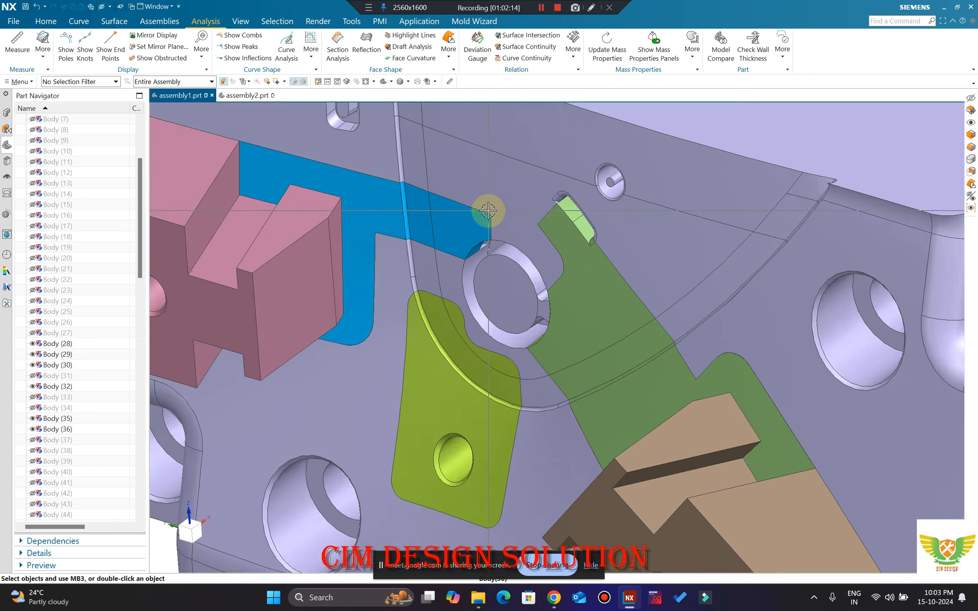
{"action": "left_click", "coordinate": [488, 210]}
{"action": "scroll", "coordinate": [490, 216], "scroll_direction": "up", "scroll_amount": 5}
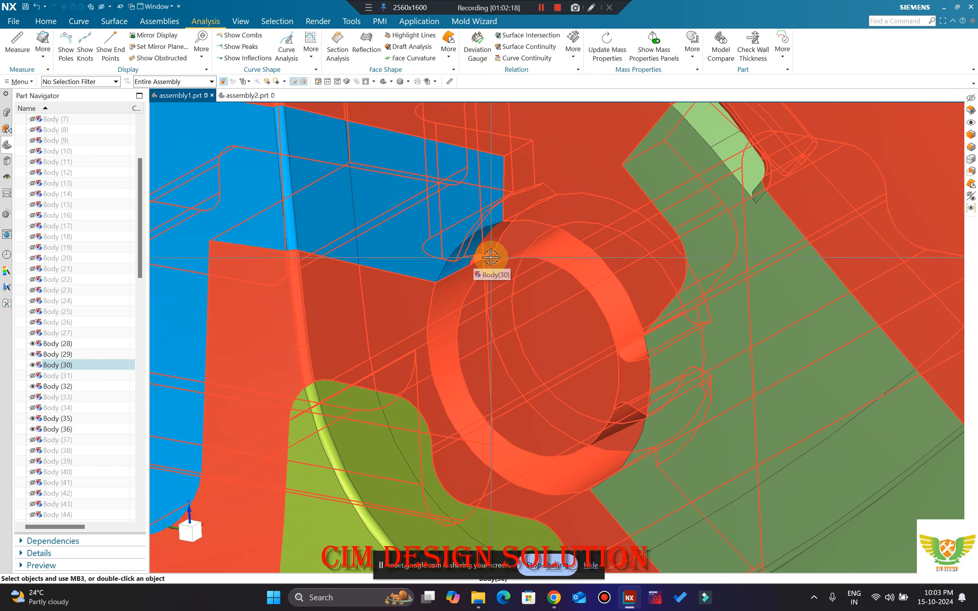
{"action": "scroll", "coordinate": [465, 247], "scroll_direction": "down", "scroll_amount": 10}
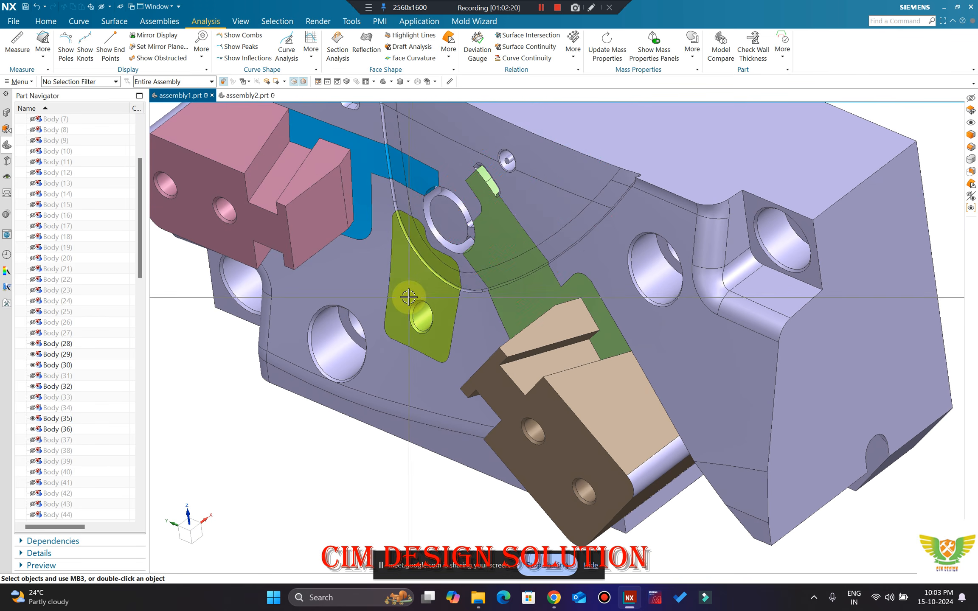
{"action": "left_click", "coordinate": [411, 294]}
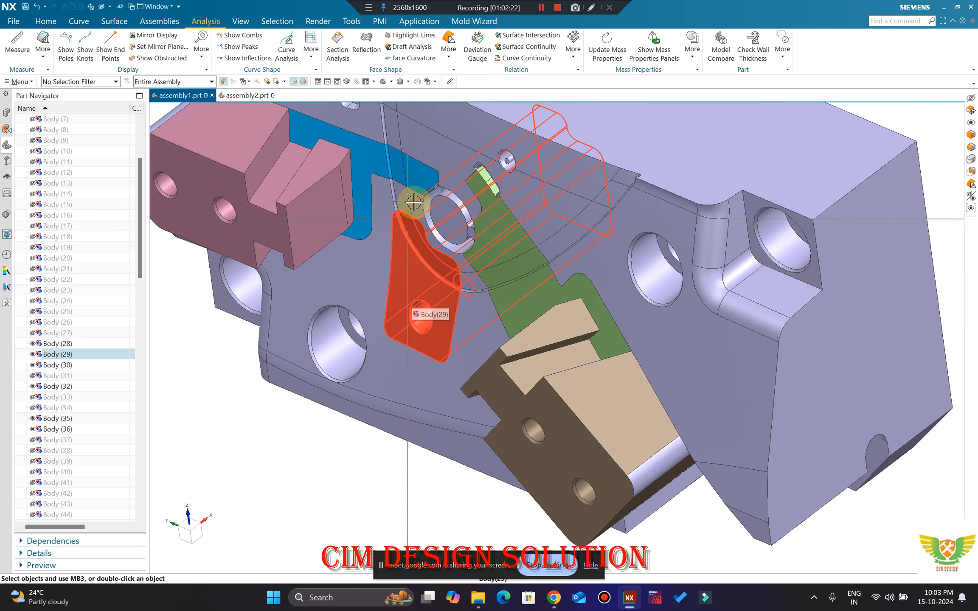
{"action": "key", "text": "Escape"}
{"action": "scroll", "coordinate": [403, 174], "scroll_direction": "up", "scroll_amount": 5}
{"action": "scroll", "coordinate": [422, 246], "scroll_direction": "down", "scroll_amount": 2}
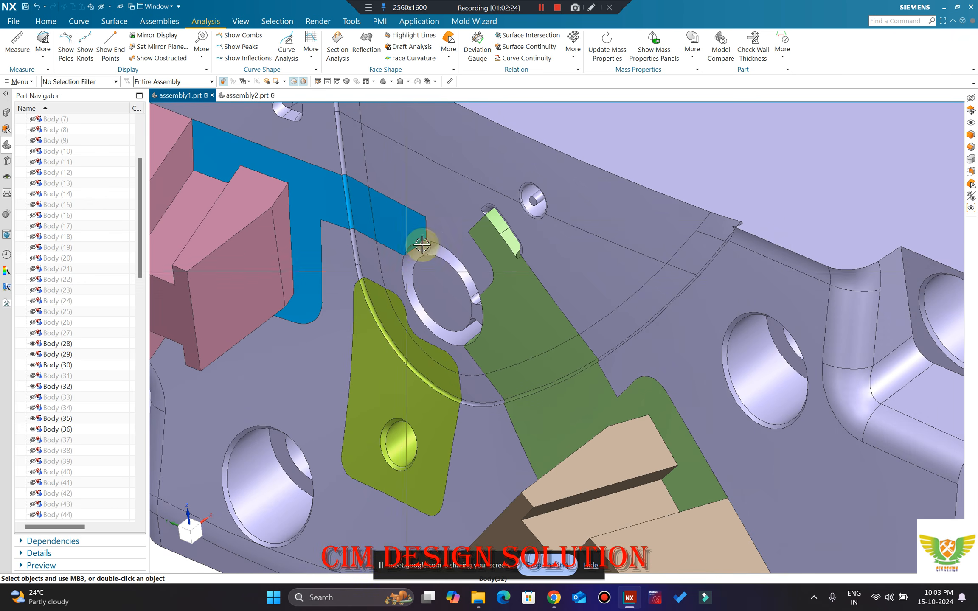
{"action": "scroll", "coordinate": [411, 240], "scroll_direction": "down", "scroll_amount": 2}
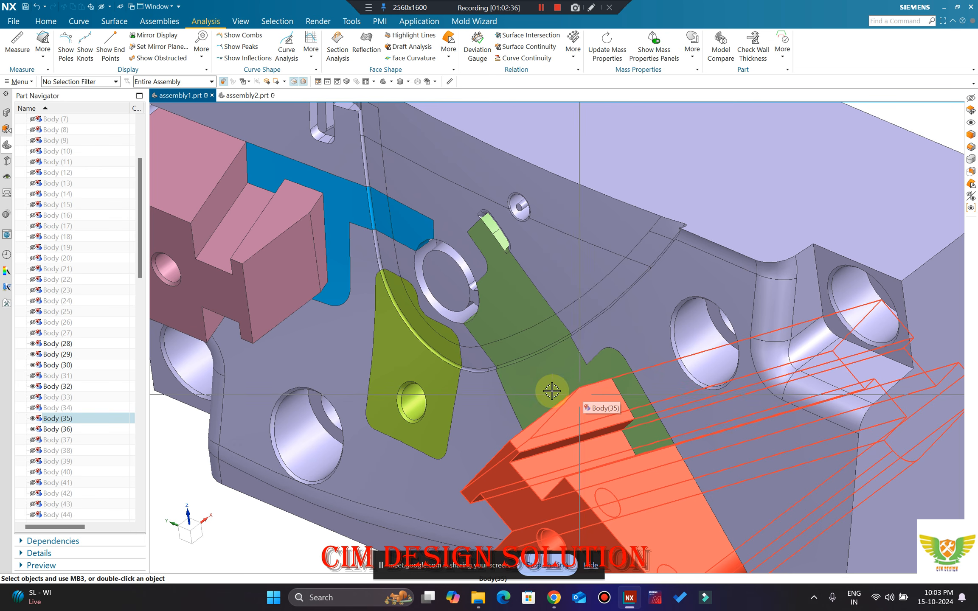
Step: Examine the layout of the inserts and their pink and brown carrier blocks in the lilac block, including square-on to the face
{"action": "scroll", "coordinate": [552, 391], "scroll_direction": "down", "scroll_amount": 1}
{"action": "scroll", "coordinate": [477, 339], "scroll_direction": "down", "scroll_amount": 2}
{"action": "scroll", "coordinate": [466, 294], "scroll_direction": "up", "scroll_amount": 1}
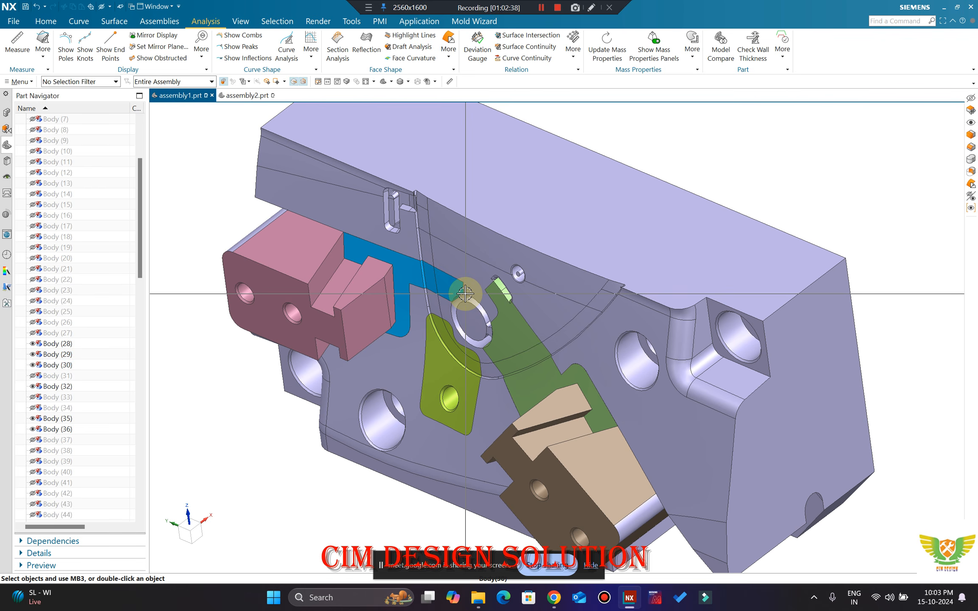
{"action": "scroll", "coordinate": [465, 294], "scroll_direction": "down", "scroll_amount": 1}
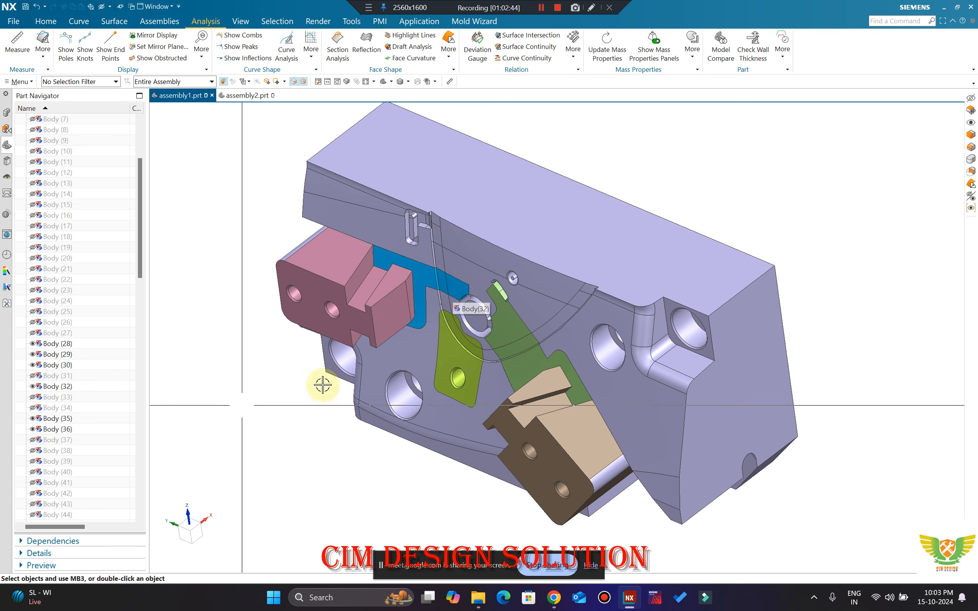
{"action": "middle_click_drag", "start_coordinate": [349, 388], "coordinate": [548, 360]}
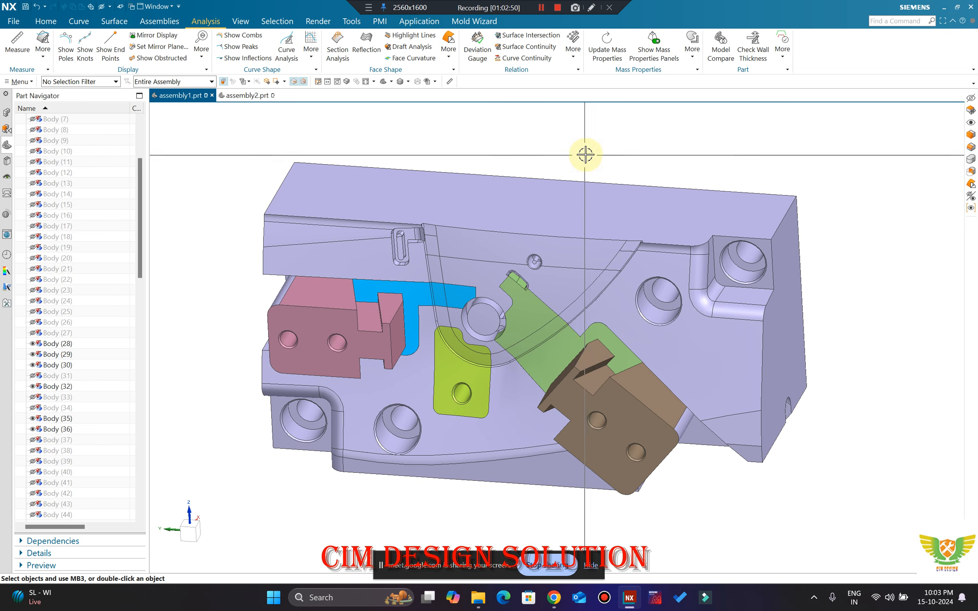
{"action": "key", "text": "F8"}
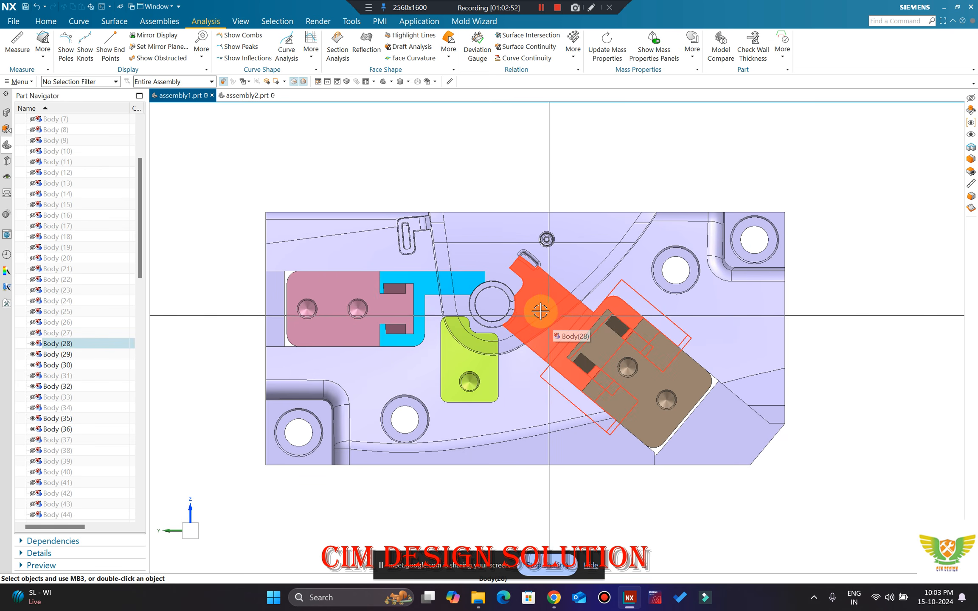
{"action": "middle_click_drag", "start_coordinate": [540, 311], "coordinate": [505, 317]}
{"action": "scroll", "coordinate": [523, 325], "scroll_direction": "up", "scroll_amount": 2}
{"action": "scroll", "coordinate": [553, 299], "scroll_direction": "down", "scroll_amount": 3}
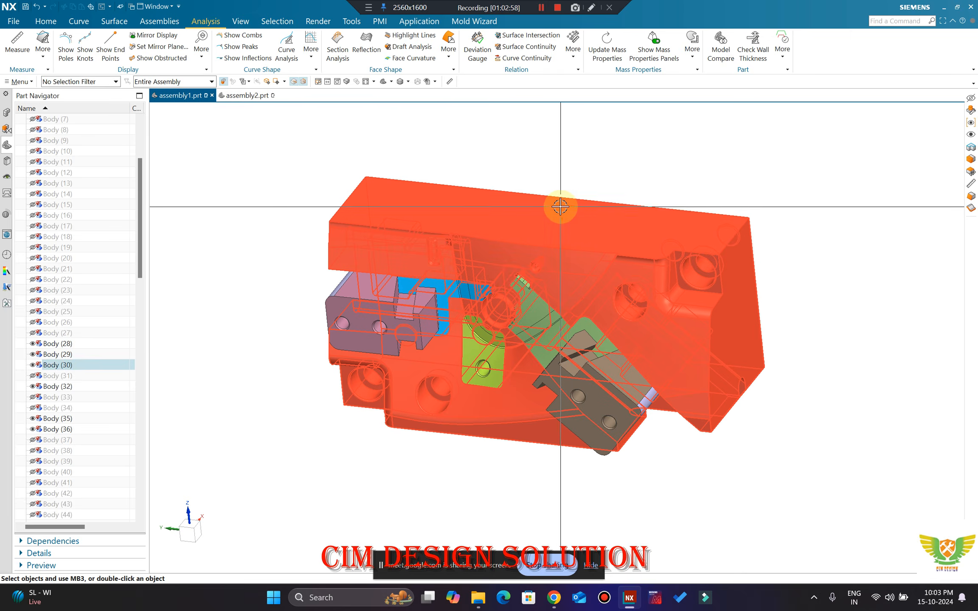
{"action": "middle_click_drag", "start_coordinate": [559, 205], "coordinate": [557, 188]}
{"action": "scroll", "coordinate": [577, 175], "scroll_direction": "up", "scroll_amount": 2}
{"action": "middle_click_drag", "start_coordinate": [620, 156], "coordinate": [513, 174]}
{"action": "key", "text": "F8"}
{"action": "scroll", "coordinate": [523, 348], "scroll_direction": "up", "scroll_amount": 2}
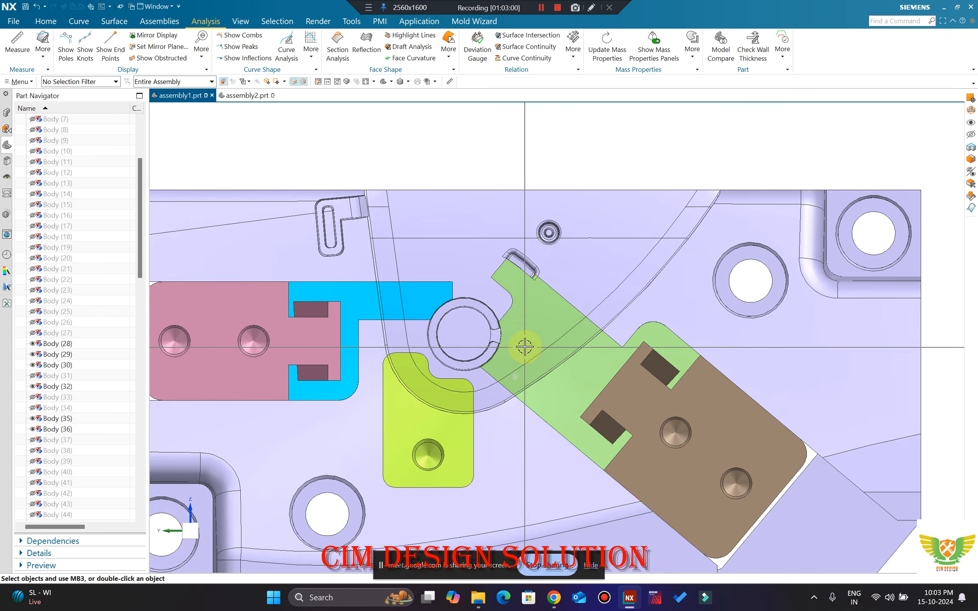
Step: Compare the angled green and brown insert pair with the blue and pink pair from an oblique angle
{"action": "scroll", "coordinate": [525, 256], "scroll_direction": "down", "scroll_amount": 5}
{"action": "middle_click_drag", "start_coordinate": [526, 255], "coordinate": [437, 319]}
{"action": "scroll", "coordinate": [502, 314], "scroll_direction": "up", "scroll_amount": 4}
{"action": "scroll", "coordinate": [441, 335], "scroll_direction": "down", "scroll_amount": 4}
{"action": "scroll", "coordinate": [440, 318], "scroll_direction": "up", "scroll_amount": 3}
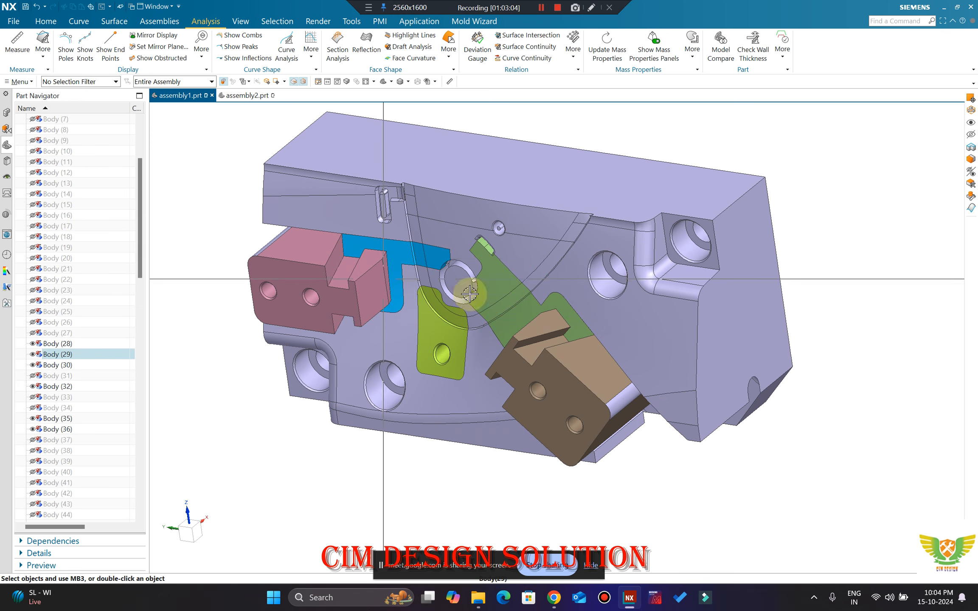
{"action": "scroll", "coordinate": [510, 235], "scroll_direction": "down", "scroll_amount": 2}
{"action": "middle_click_drag", "start_coordinate": [545, 185], "coordinate": [511, 233]}
{"action": "scroll", "coordinate": [517, 202], "scroll_direction": "up", "scroll_amount": 2}
{"action": "scroll", "coordinate": [510, 236], "scroll_direction": "down", "scroll_amount": 1}
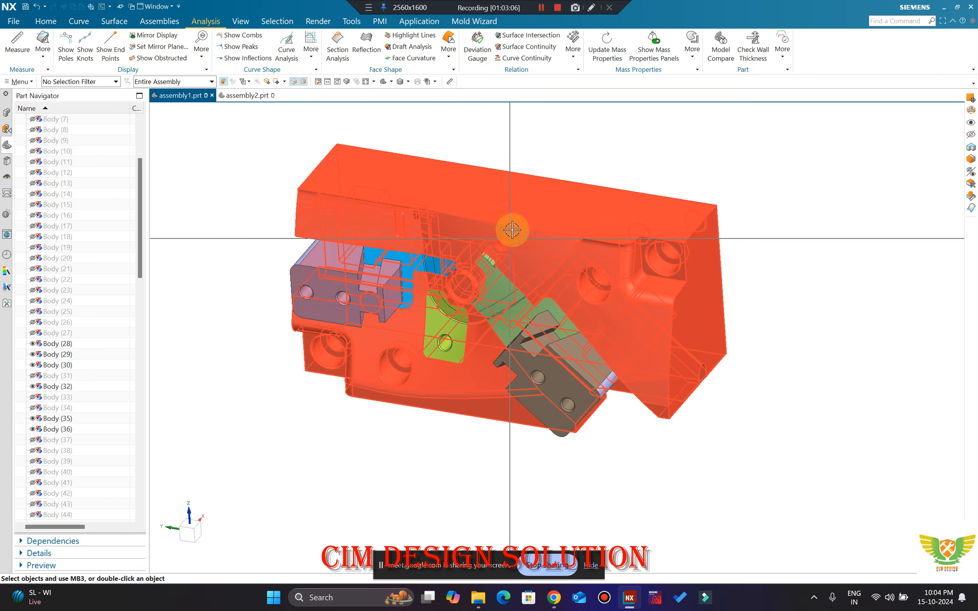
{"action": "scroll", "coordinate": [524, 208], "scroll_direction": "up", "scroll_amount": 2}
{"action": "scroll", "coordinate": [505, 220], "scroll_direction": "down", "scroll_amount": 3}
{"action": "scroll", "coordinate": [502, 221], "scroll_direction": "up", "scroll_amount": 3}
{"action": "scroll", "coordinate": [500, 218], "scroll_direction": "down", "scroll_amount": 2}
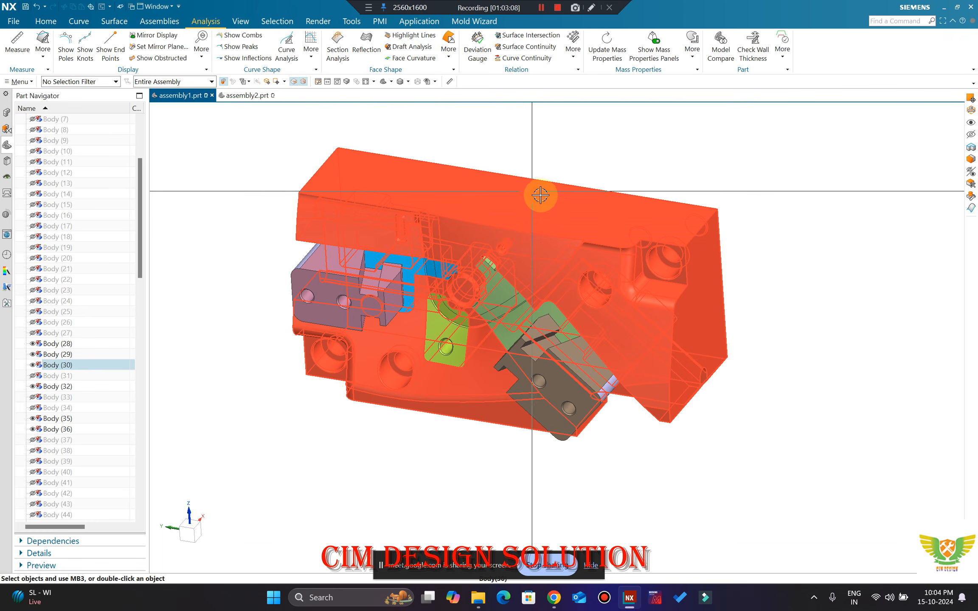
Step: Switch to Chrome and run a Google search for "FZ BIKE" in a new tab
{"action": "mouse_move", "coordinate": [554, 607]}
{"action": "left_click", "coordinate": [491, 536]}
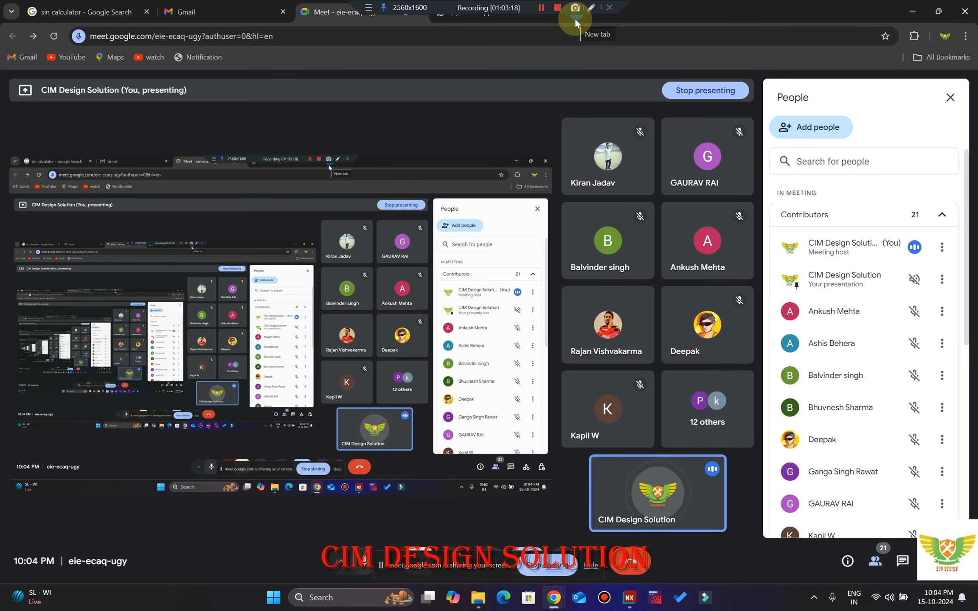
{"action": "left_click", "coordinate": [575, 18]}
{"action": "type", "text": "FZ"}
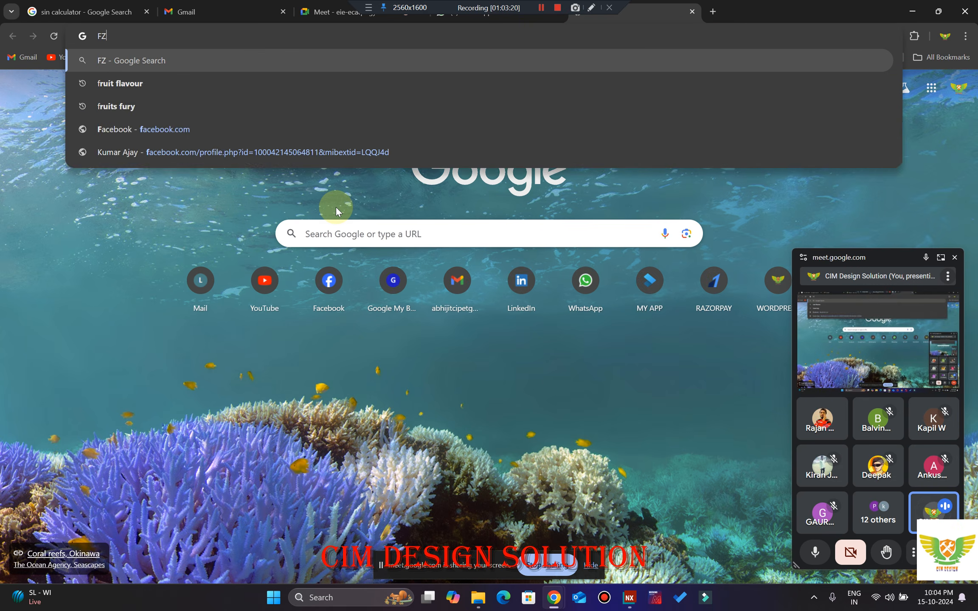
{"action": "type", "text": " BIKE"}
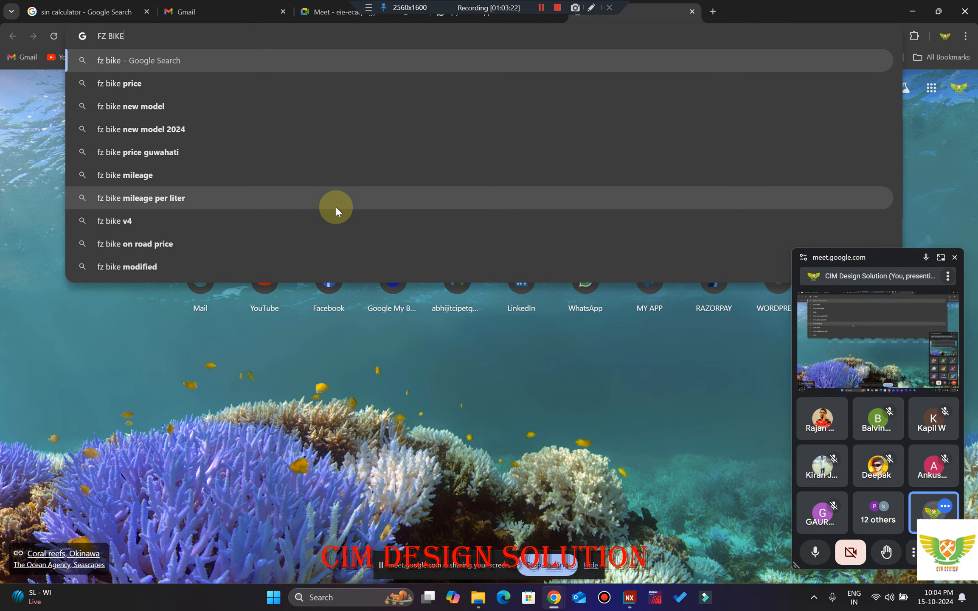
{"action": "key", "text": "Return"}
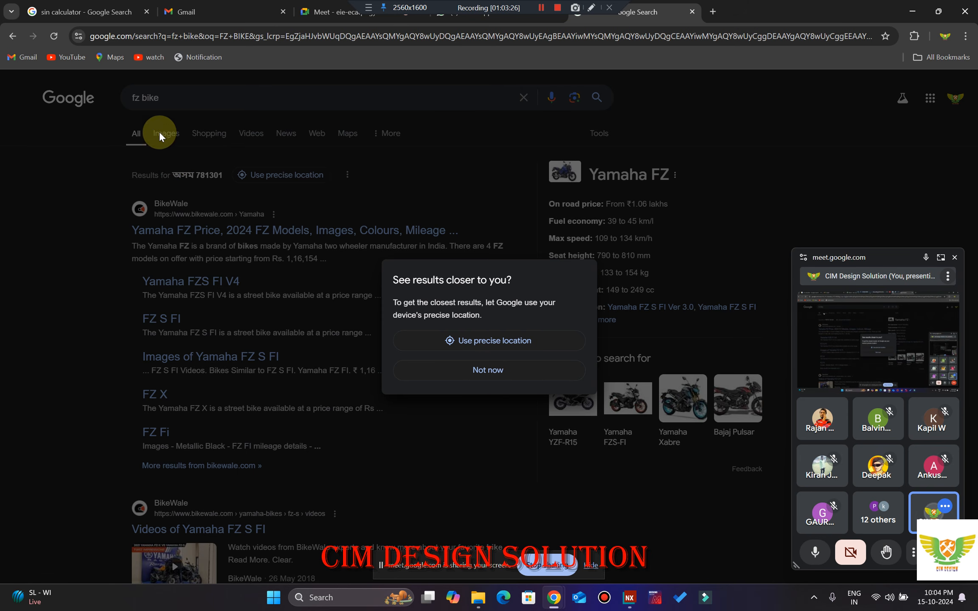
Step: Decline precise location, show the image results, and preview the blue Yamaha FZ-25 picture unobstructed by the floating meeting window
{"action": "left_click", "coordinate": [487, 370]}
{"action": "left_click", "coordinate": [172, 134]}
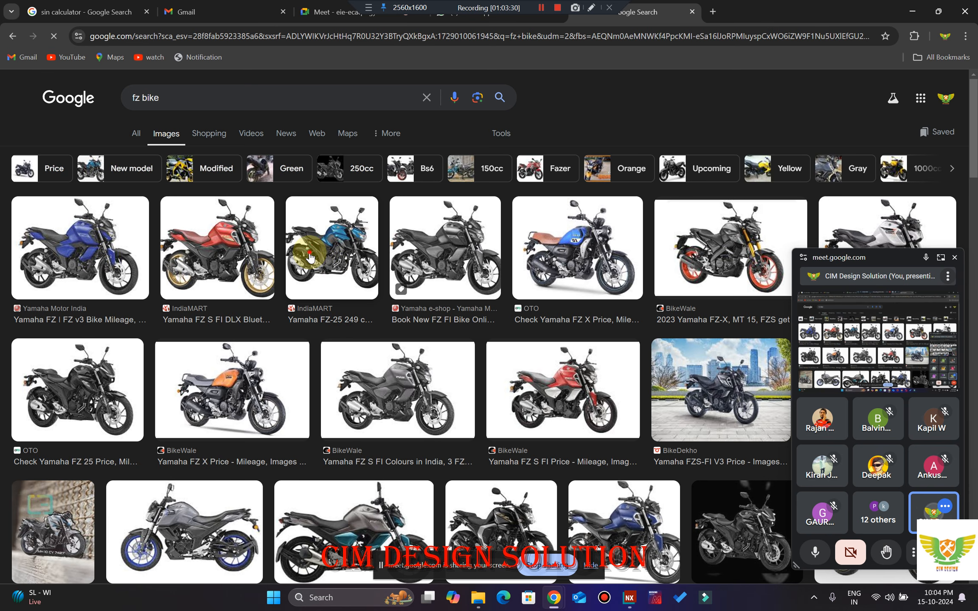
{"action": "left_click", "coordinate": [313, 256]}
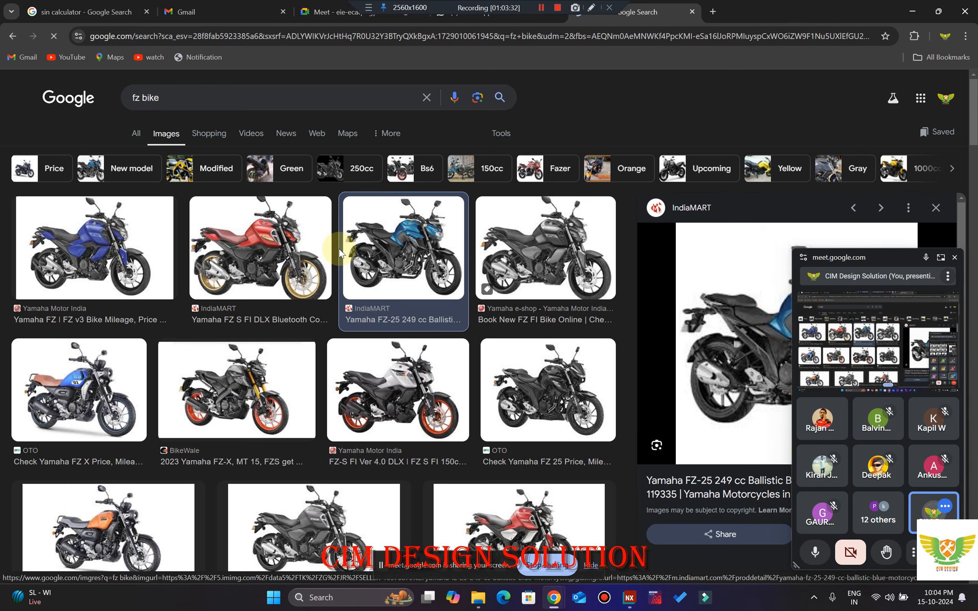
{"action": "left_click_drag", "start_coordinate": [881, 258], "coordinate": [881, 522]}
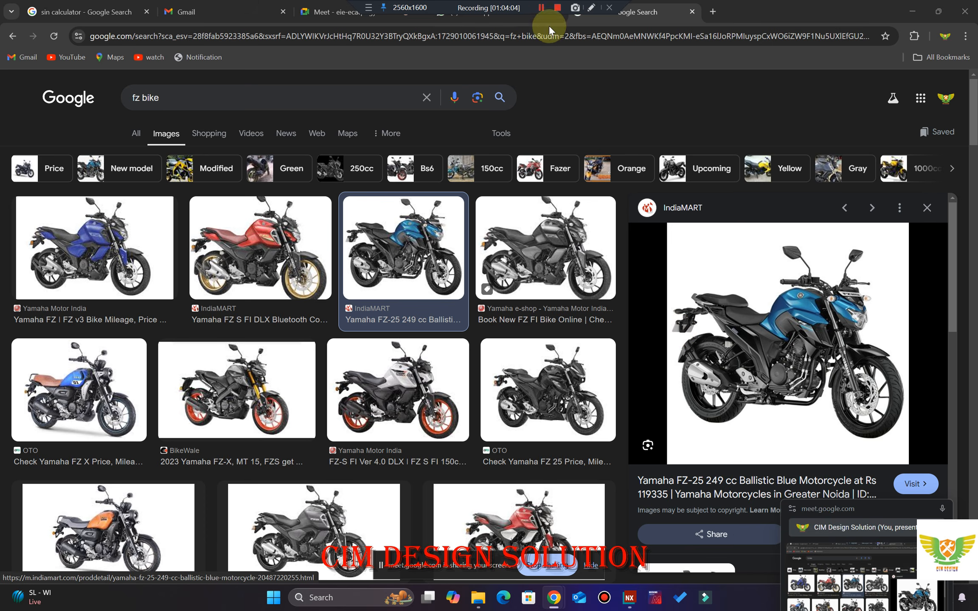
{"action": "scroll", "coordinate": [473, 253], "scroll_direction": "down", "scroll_amount": 1}
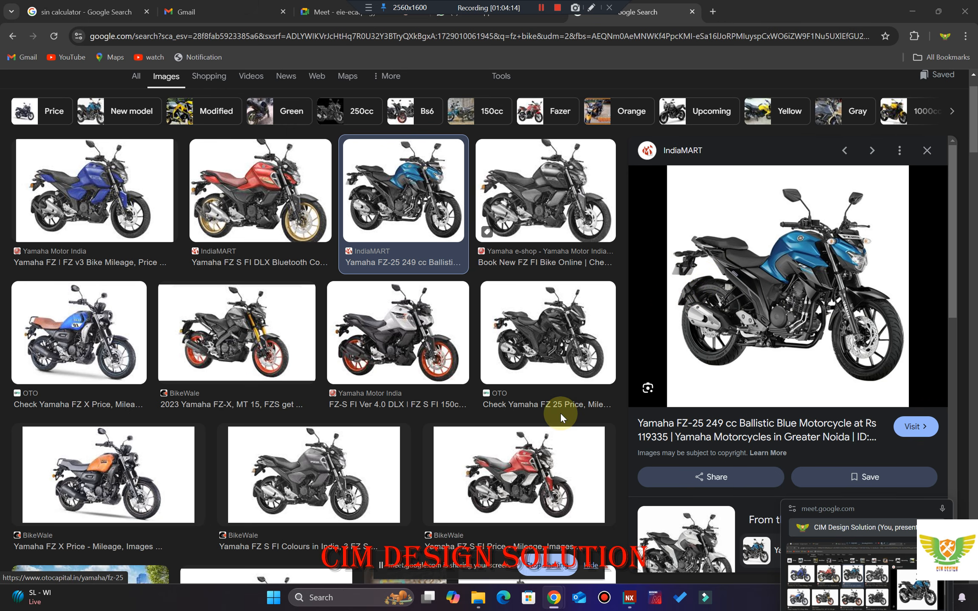
Step: Switch back to NX and view the lilac block with its inserts from its open side end
{"action": "mouse_move", "coordinate": [558, 599]}
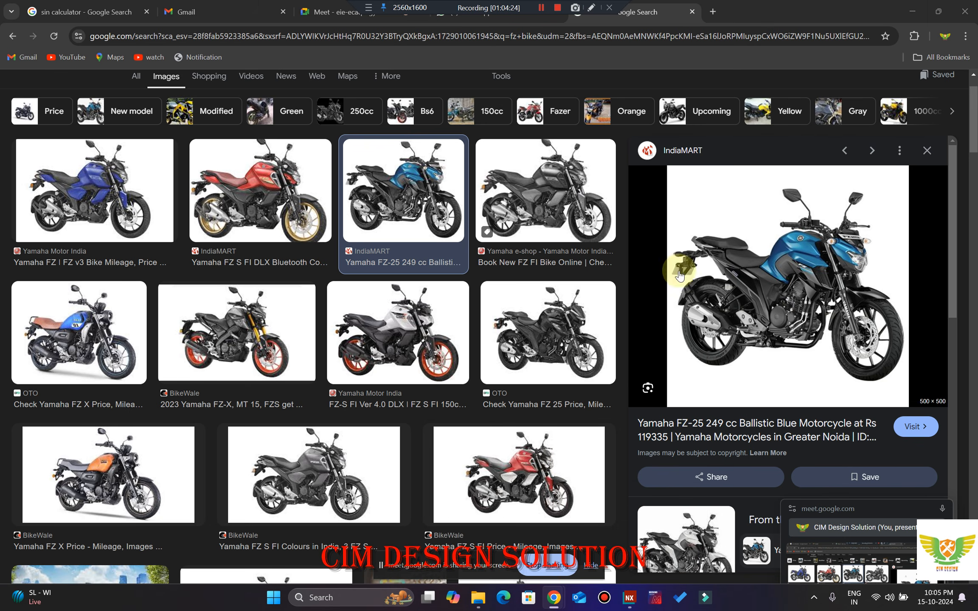
{"action": "left_click", "coordinate": [629, 598]}
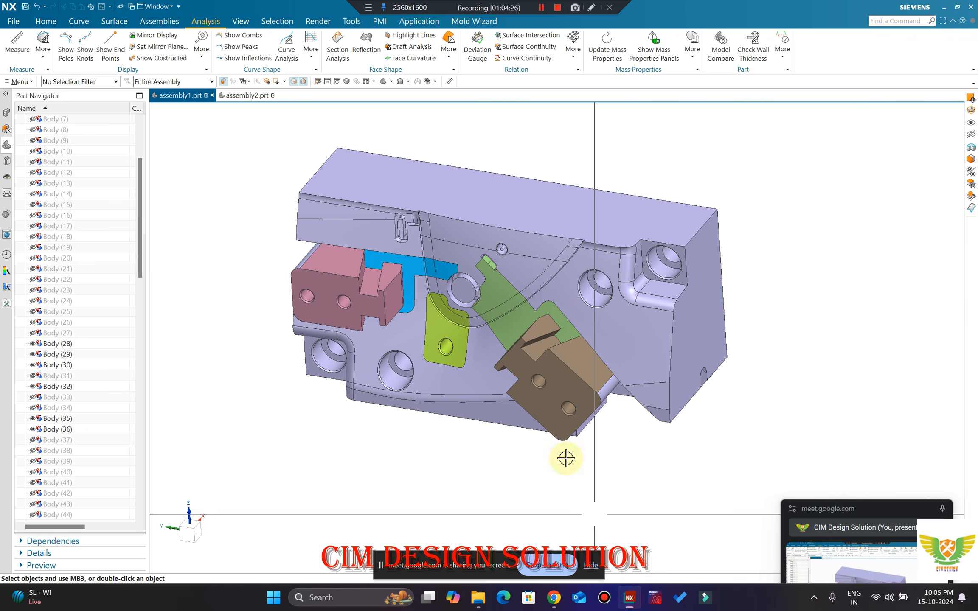
{"action": "middle_click_drag", "start_coordinate": [534, 216], "coordinate": [475, 181]}
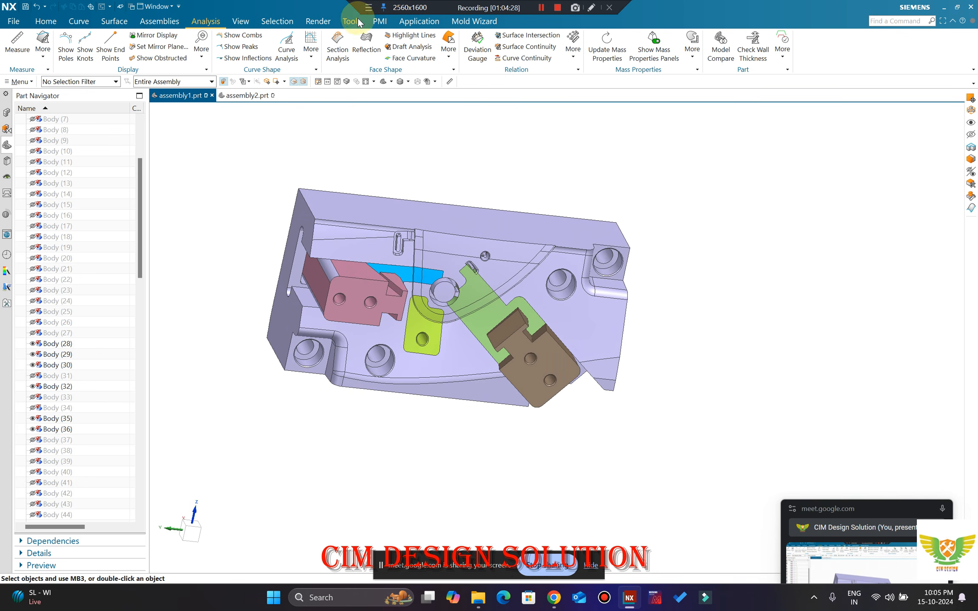
Step: Draw a red freehand arch with short outward feet in the empty space beside the model using the recorder's pen
{"action": "left_click", "coordinate": [369, 7]}
{"action": "left_click", "coordinate": [406, 23]}
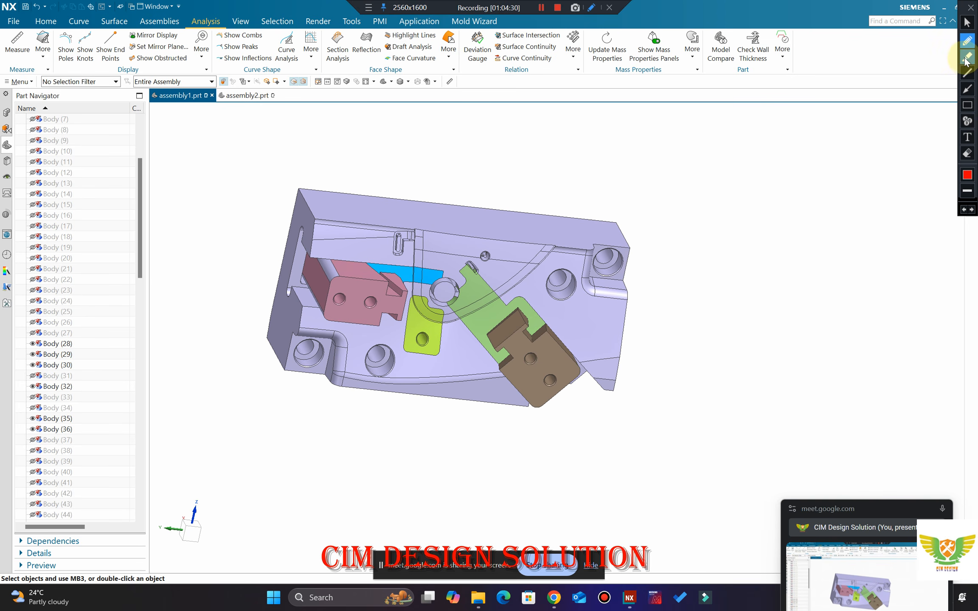
{"action": "mouse_move", "coordinate": [788, 269]}
{"action": "left_mouse_down"}
{"action": "mouse_move", "coordinate": [790, 216]}
{"action": "mouse_move", "coordinate": [853, 218]}
{"action": "left_mouse_up"}
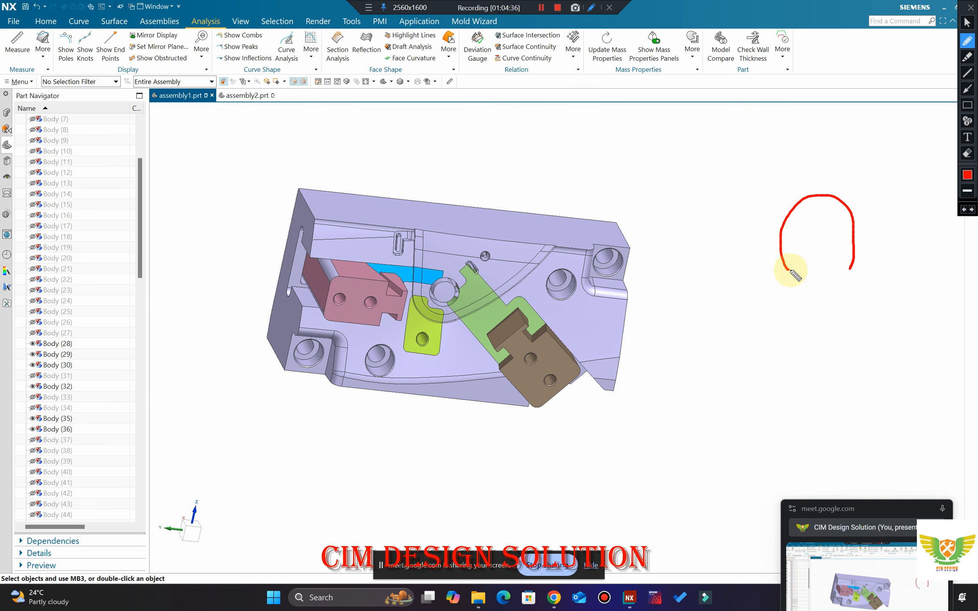
{"action": "left_click_drag", "start_coordinate": [849, 268], "coordinate": [869, 268]}
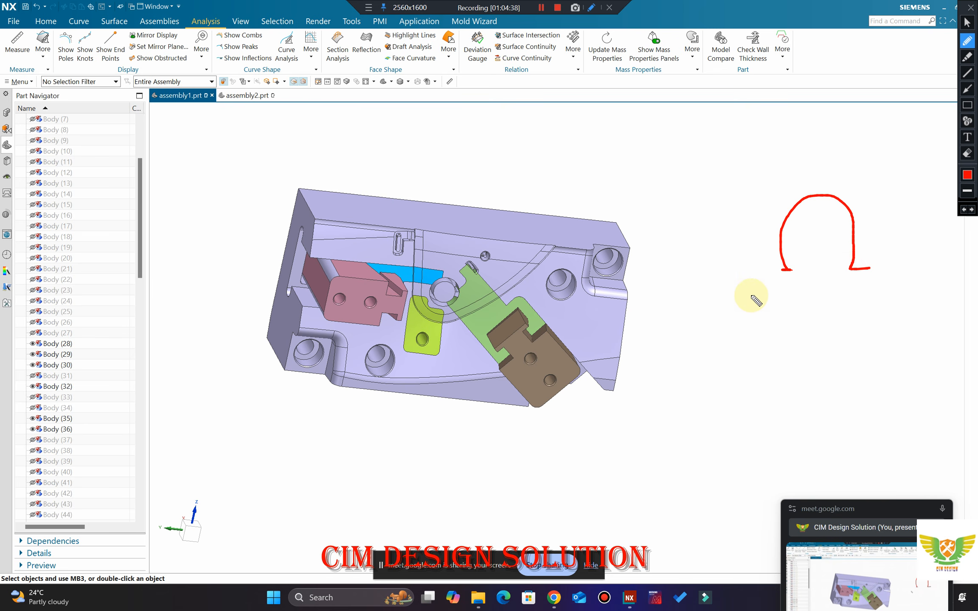
Step: Draw a second red freehand arch with outward feet beside the first one, and close the recorder's pen
{"action": "mouse_move", "coordinate": [700, 263]}
{"action": "left_mouse_down"}
{"action": "mouse_move", "coordinate": [692, 251]}
{"action": "mouse_move", "coordinate": [705, 202]}
{"action": "left_mouse_up"}
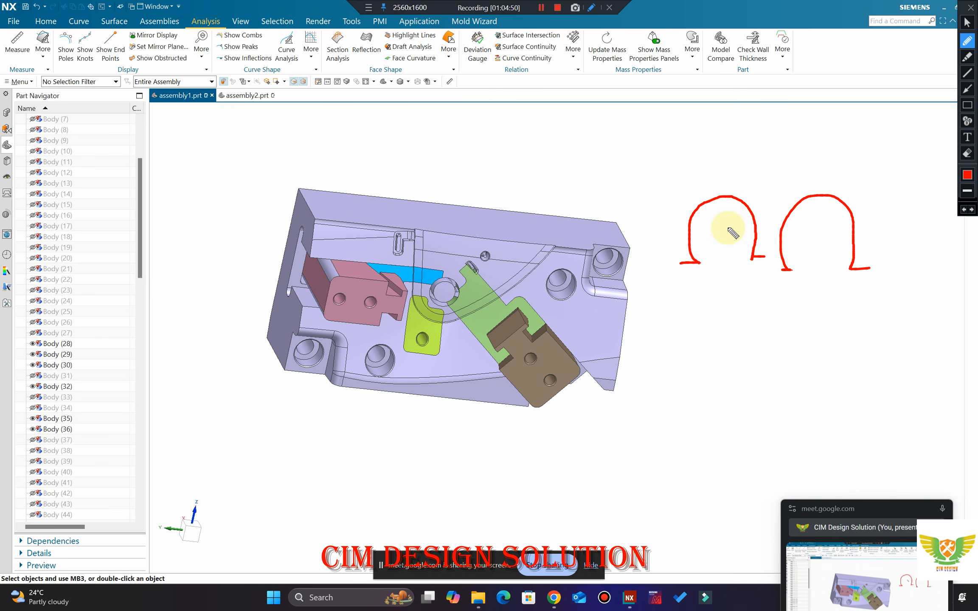
{"action": "left_click", "coordinate": [971, 7]}
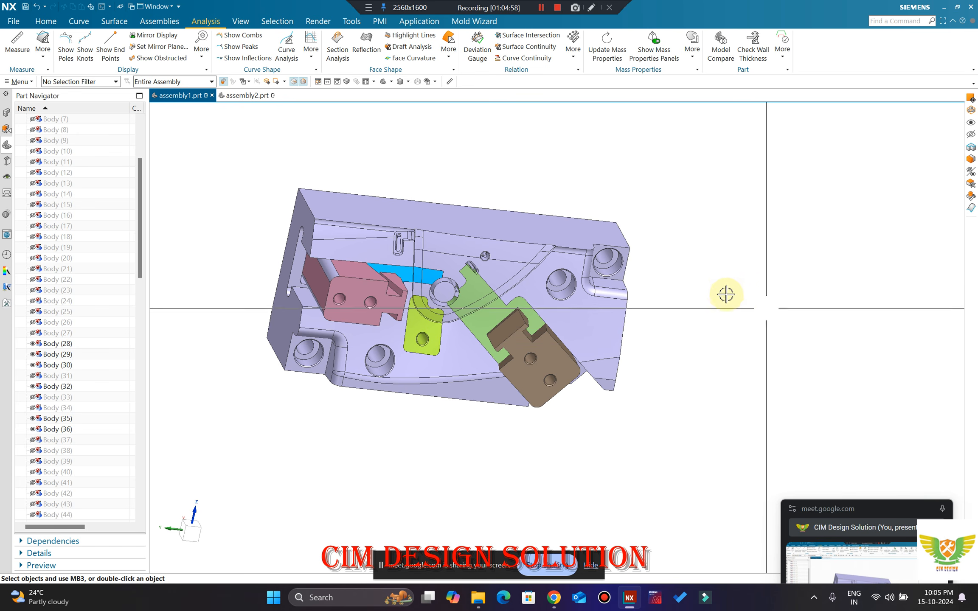
Step: Show all hidden bodies of the assembly and fit the complete mold in the view
{"action": "middle_click_drag", "start_coordinate": [681, 273], "coordinate": [607, 257]}
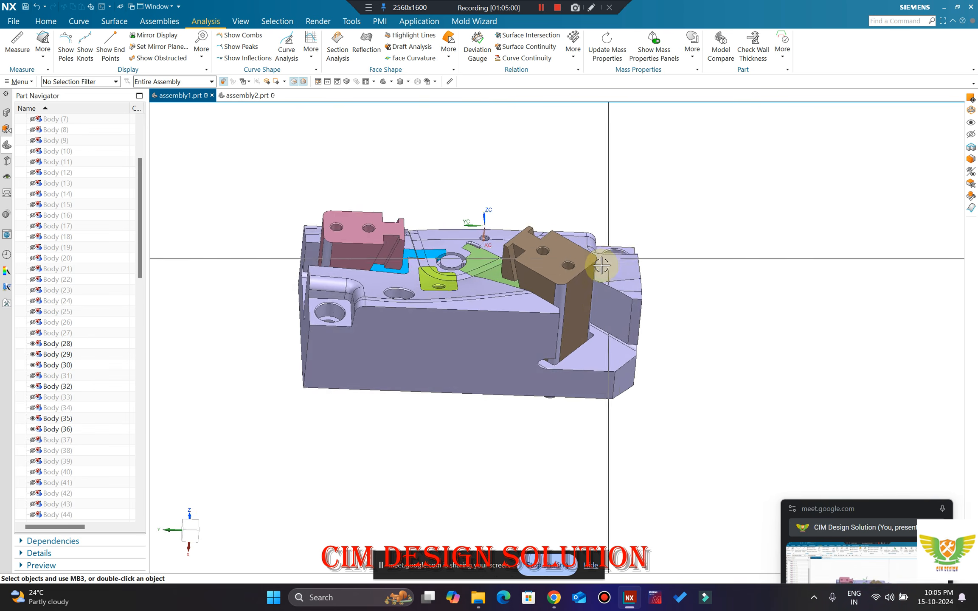
{"action": "scroll", "coordinate": [601, 268], "scroll_direction": "down", "scroll_amount": 1}
{"action": "key", "text": "ctrl+shift+u"}
{"action": "key", "text": "ctrl+f"}
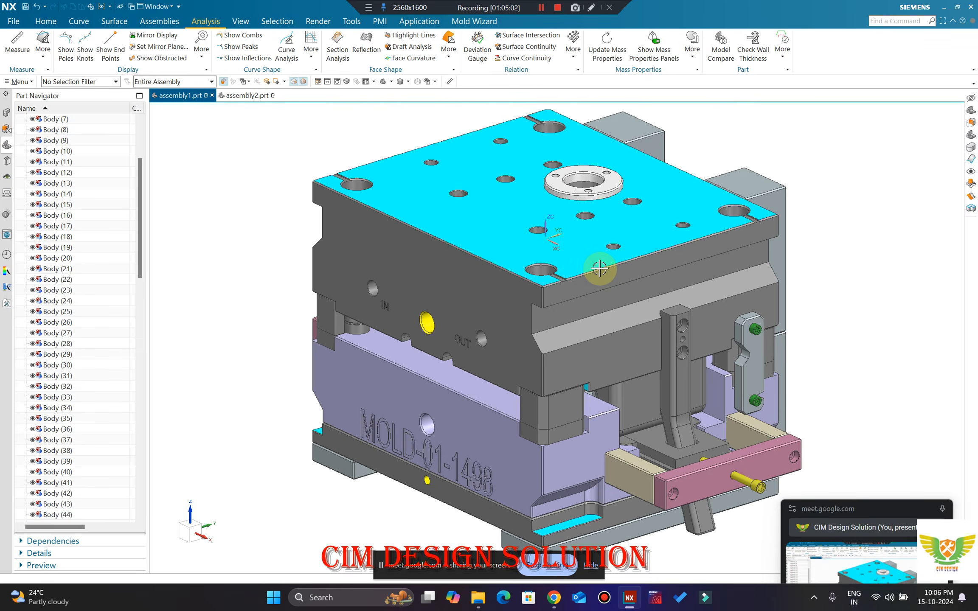
{"action": "middle_click_drag", "start_coordinate": [588, 312], "coordinate": [605, 272]}
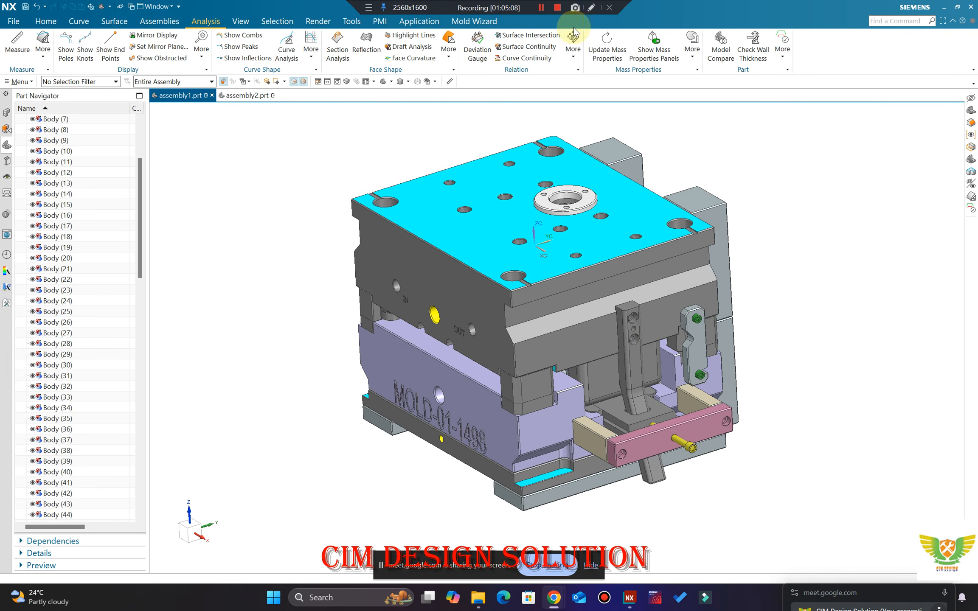
{"action": "scroll", "coordinate": [471, 482], "scroll_direction": "down", "scroll_amount": 2}
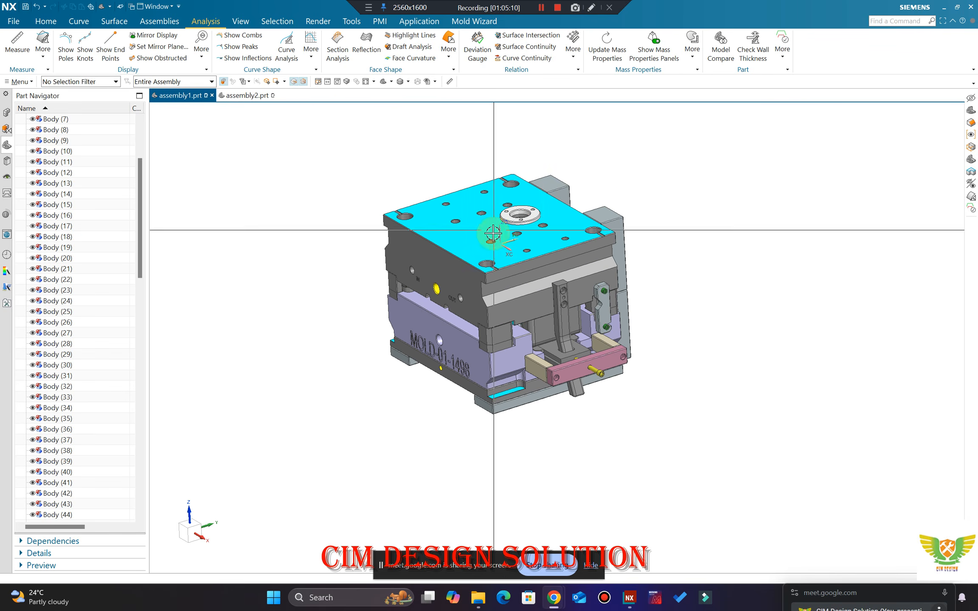
{"action": "scroll", "coordinate": [495, 218], "scroll_direction": "up", "scroll_amount": 3}
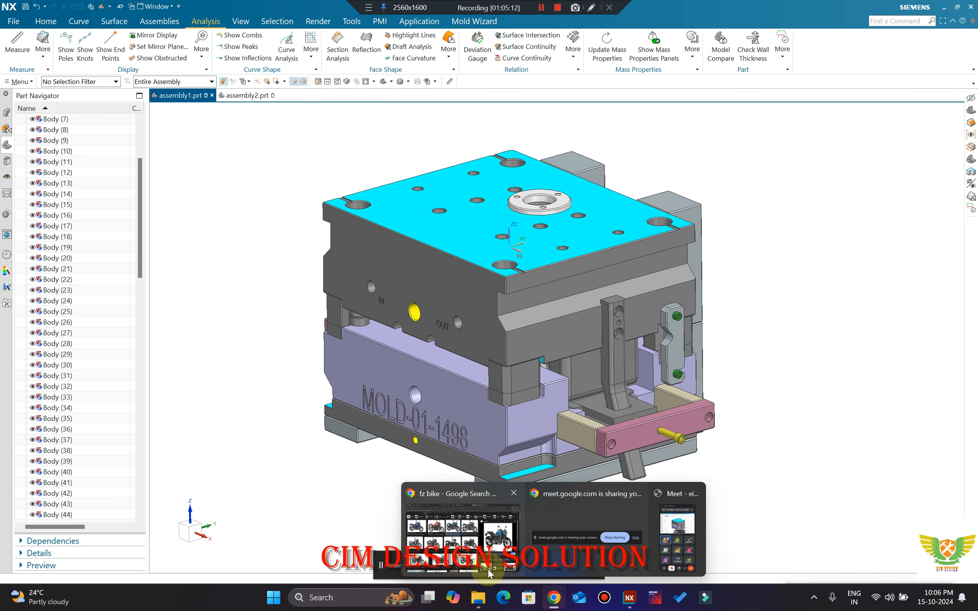
Step: Switch to the Google Meet tab in Chrome to check the meeting, and return to NX
{"action": "left_click", "coordinate": [433, 539]}
{"action": "left_click", "coordinate": [342, 17]}
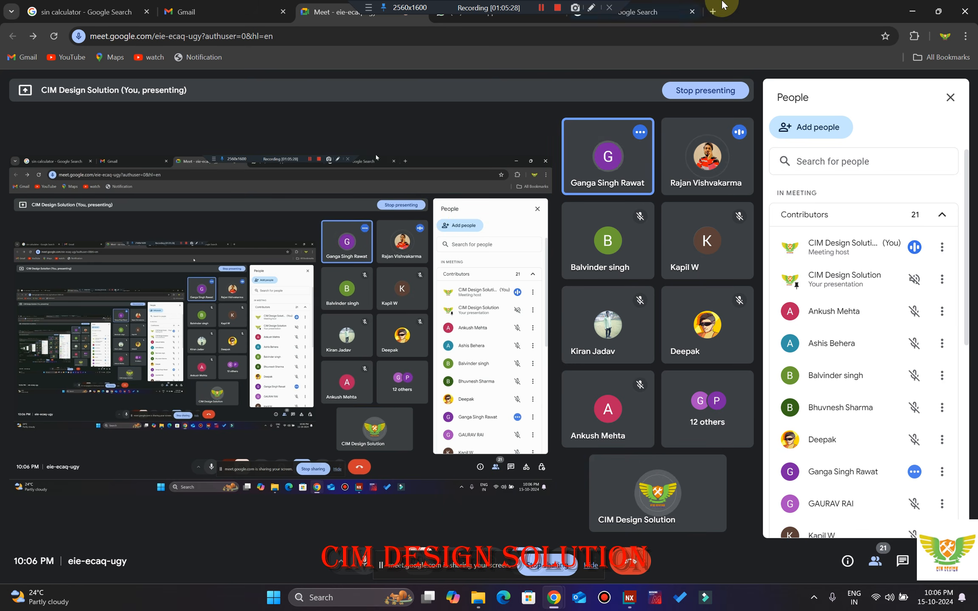
{"action": "left_click", "coordinate": [912, 11]}
Step: Hide the cyan-topped upper mold plate and the translucent cavity block with its cooling channels
{"action": "middle_click_drag", "start_coordinate": [486, 271], "coordinate": [462, 401]}
{"action": "left_click", "coordinate": [480, 331]}
{"action": "key", "text": "ctrl+b"}
{"action": "scroll", "coordinate": [480, 316], "scroll_direction": "up", "scroll_amount": 3}
{"action": "scroll", "coordinate": [459, 403], "scroll_direction": "down", "scroll_amount": 1}
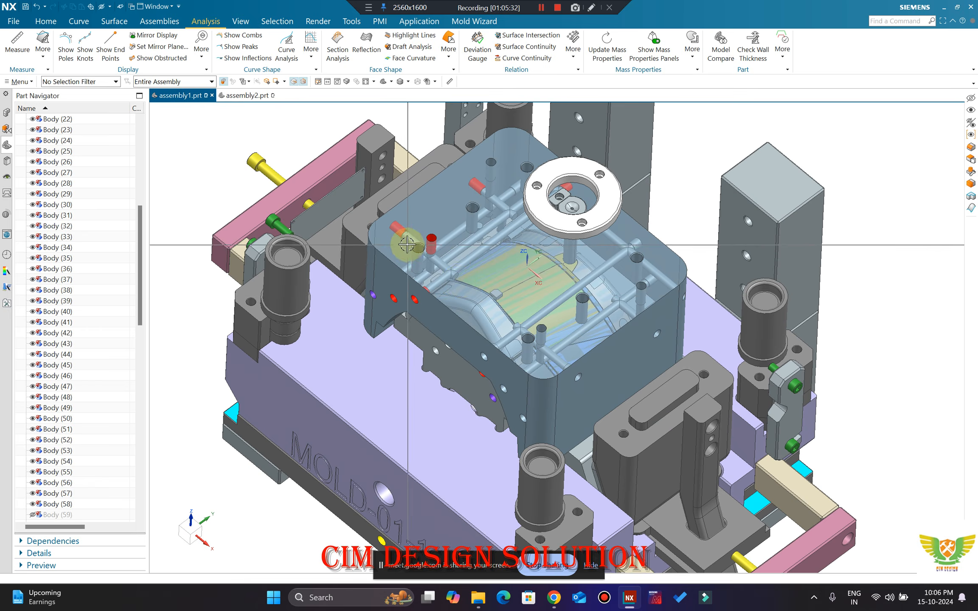
{"action": "left_click", "coordinate": [409, 245]}
{"action": "key", "text": "ctrl+b"}
Step: Hide the angled cam bar, name plate and dark grey slider block on the name-plate side, plus the wear plate behind them
{"action": "scroll", "coordinate": [429, 340], "scroll_direction": "up", "scroll_amount": 1}
{"action": "middle_click_drag", "start_coordinate": [430, 339], "coordinate": [465, 375]}
{"action": "scroll", "coordinate": [441, 326], "scroll_direction": "down", "scroll_amount": 1}
{"action": "scroll", "coordinate": [419, 348], "scroll_direction": "up", "scroll_amount": 1}
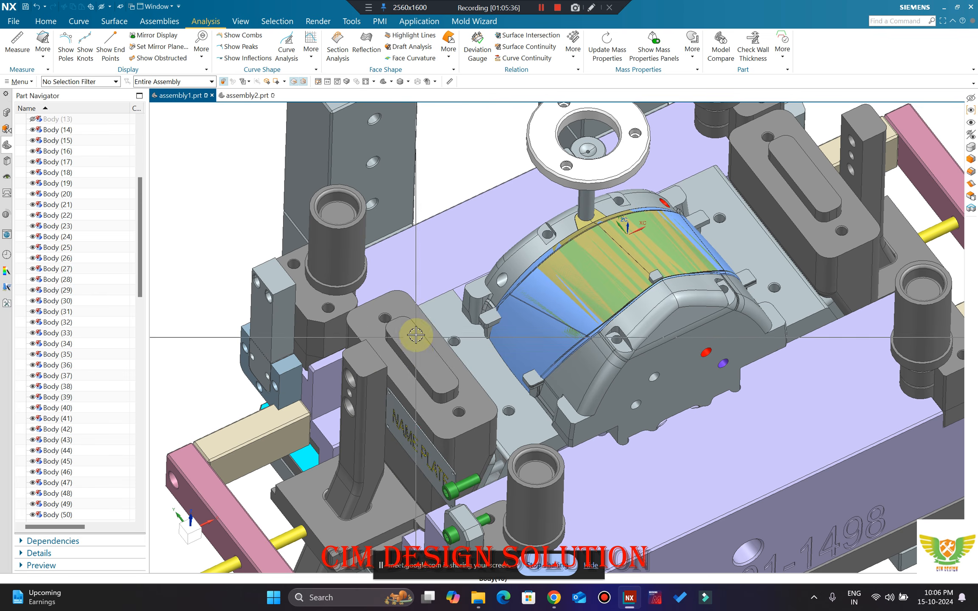
{"action": "scroll", "coordinate": [409, 373], "scroll_direction": "up", "scroll_amount": 1}
{"action": "key", "text": "ctrl+b"}
{"action": "scroll", "coordinate": [403, 416], "scroll_direction": "up", "scroll_amount": 1}
{"action": "left_click", "coordinate": [408, 365]}
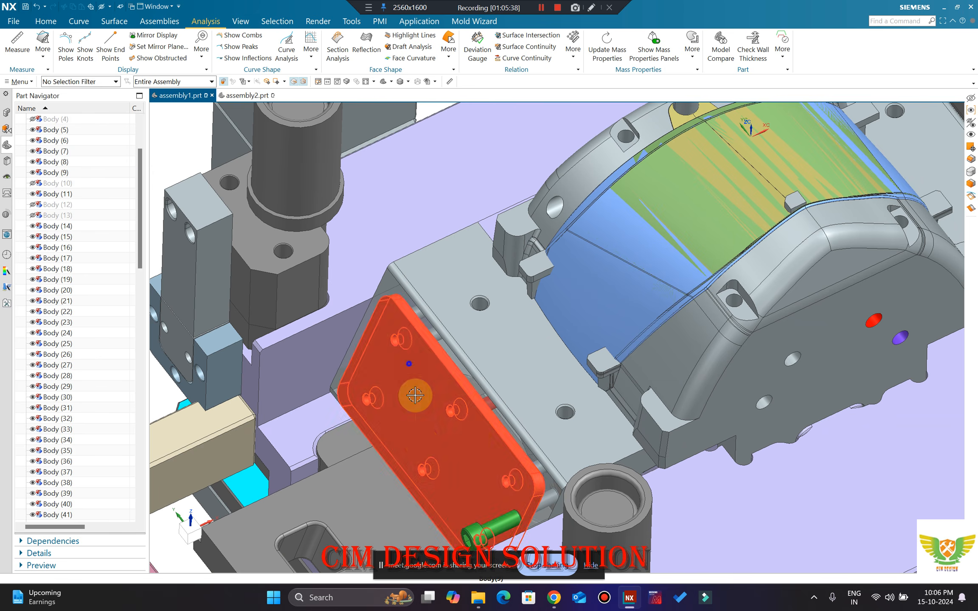
{"action": "key", "text": "ctrl+b"}
Step: Examine the screw bores, the red stepped channel and the inserts inside the translucent slider block
{"action": "scroll", "coordinate": [421, 314], "scroll_direction": "down", "scroll_amount": 3}
{"action": "middle_click_drag", "start_coordinate": [424, 301], "coordinate": [467, 386]}
{"action": "scroll", "coordinate": [441, 349], "scroll_direction": "up", "scroll_amount": 3}
{"action": "scroll", "coordinate": [484, 382], "scroll_direction": "up", "scroll_amount": 5}
{"action": "scroll", "coordinate": [495, 327], "scroll_direction": "down", "scroll_amount": 2}
{"action": "scroll", "coordinate": [493, 298], "scroll_direction": "down", "scroll_amount": 1}
{"action": "mouse_move", "coordinate": [494, 304]}
{"action": "middle_mouse_down"}
{"action": "mouse_move", "coordinate": [500, 325]}
{"action": "mouse_move", "coordinate": [507, 315]}
{"action": "middle_mouse_up"}
{"action": "scroll", "coordinate": [520, 309], "scroll_direction": "up", "scroll_amount": 3}
{"action": "scroll", "coordinate": [516, 254], "scroll_direction": "down", "scroll_amount": 3}
{"action": "middle_click_drag", "start_coordinate": [546, 266], "coordinate": [583, 259]}
{"action": "scroll", "coordinate": [575, 258], "scroll_direction": "down", "scroll_amount": 2}
{"action": "scroll", "coordinate": [569, 250], "scroll_direction": "up", "scroll_amount": 6}
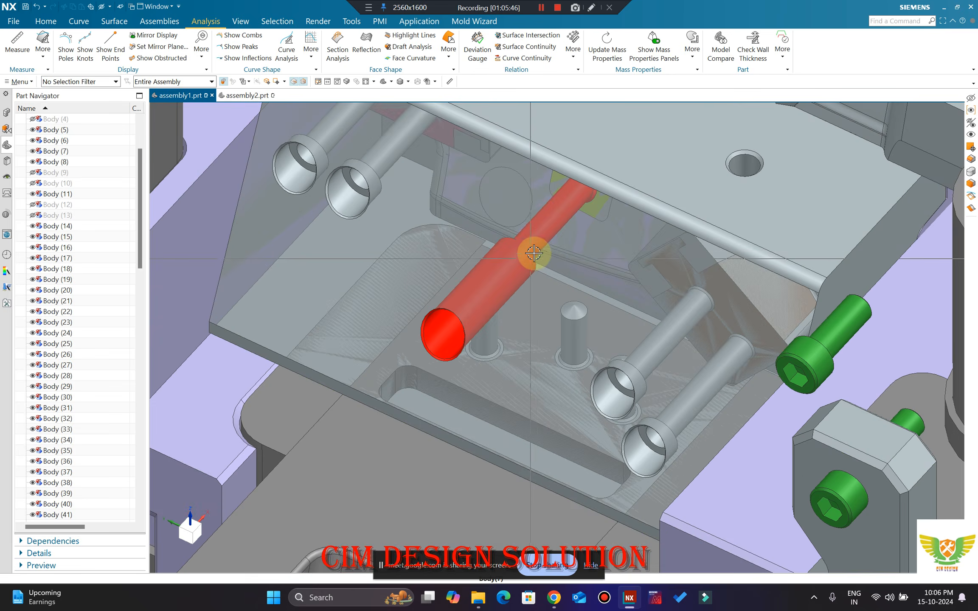
{"action": "scroll", "coordinate": [553, 239], "scroll_direction": "down", "scroll_amount": 5}
{"action": "scroll", "coordinate": [593, 122], "scroll_direction": "up", "scroll_amount": 3}
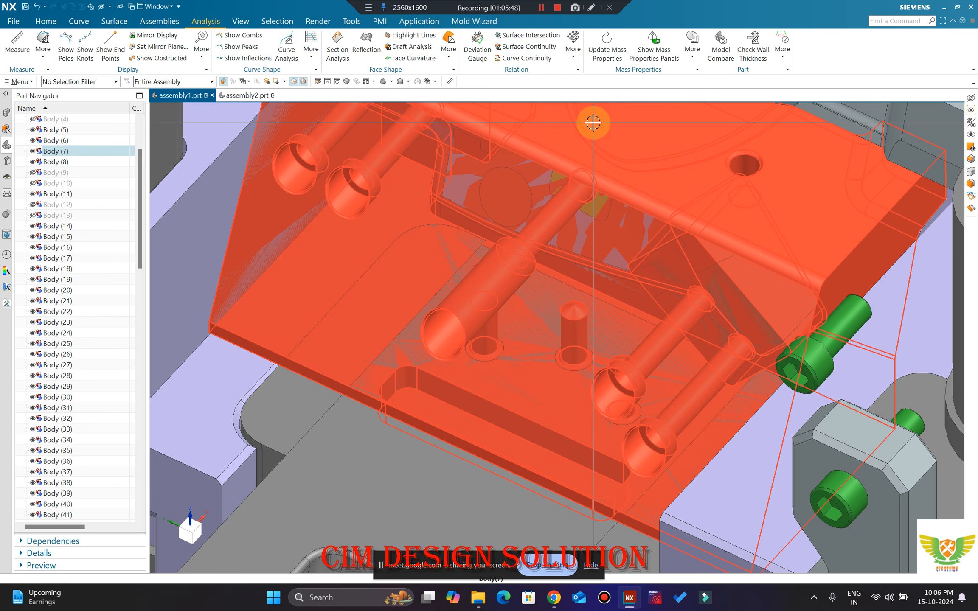
Step: Hide the translucent slider block and examine how the pink holder engages the blue insert
{"action": "scroll", "coordinate": [539, 299], "scroll_direction": "down", "scroll_amount": 5}
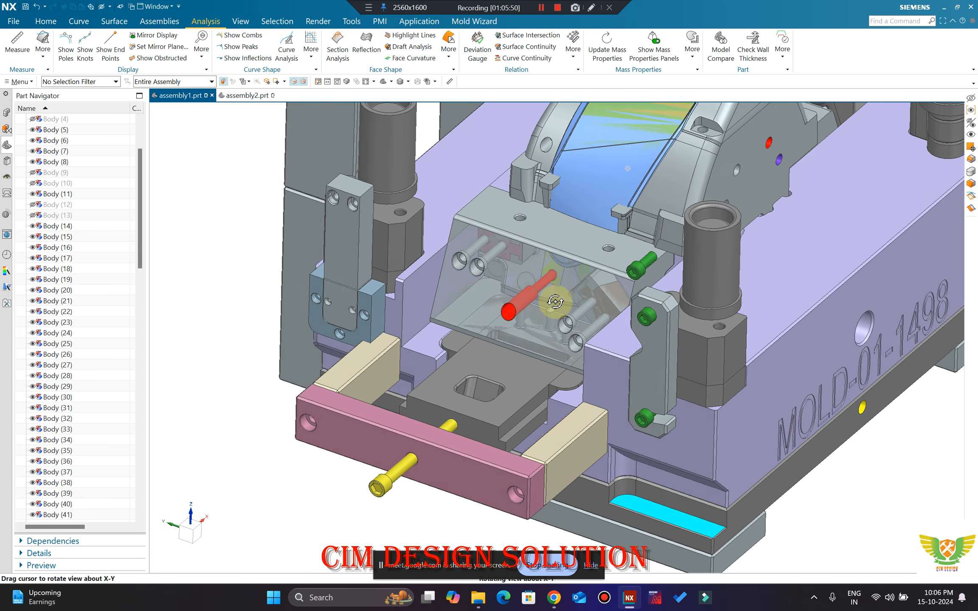
{"action": "scroll", "coordinate": [522, 229], "scroll_direction": "up", "scroll_amount": 8}
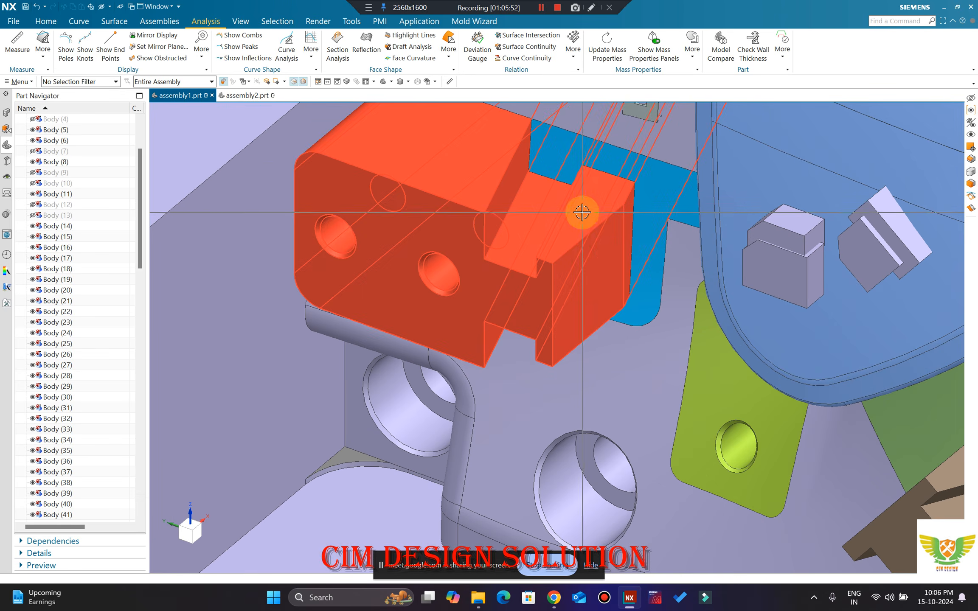
{"action": "scroll", "coordinate": [599, 207], "scroll_direction": "down", "scroll_amount": 5}
{"action": "scroll", "coordinate": [646, 277], "scroll_direction": "up", "scroll_amount": 5}
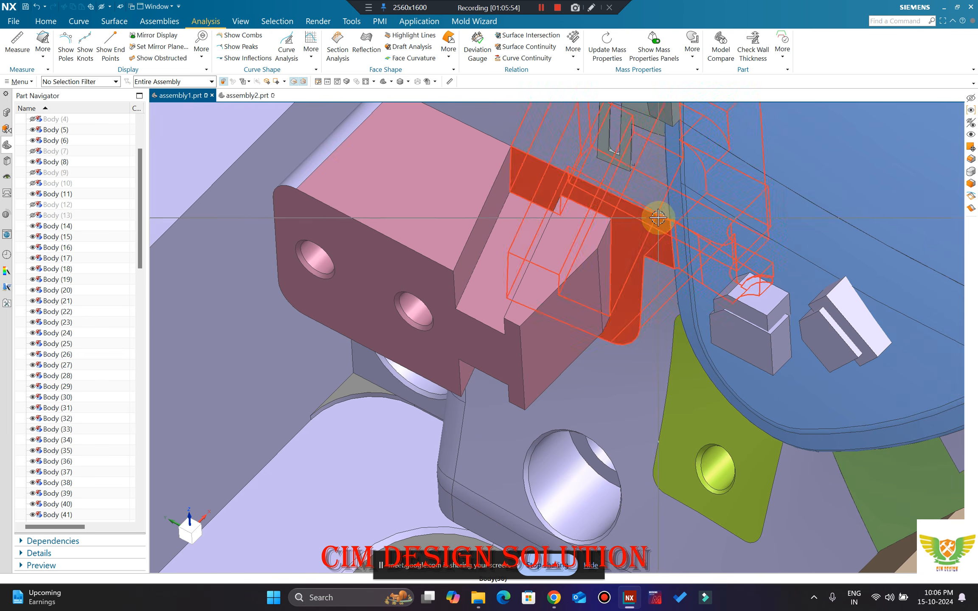
{"action": "scroll", "coordinate": [594, 255], "scroll_direction": "down", "scroll_amount": 4}
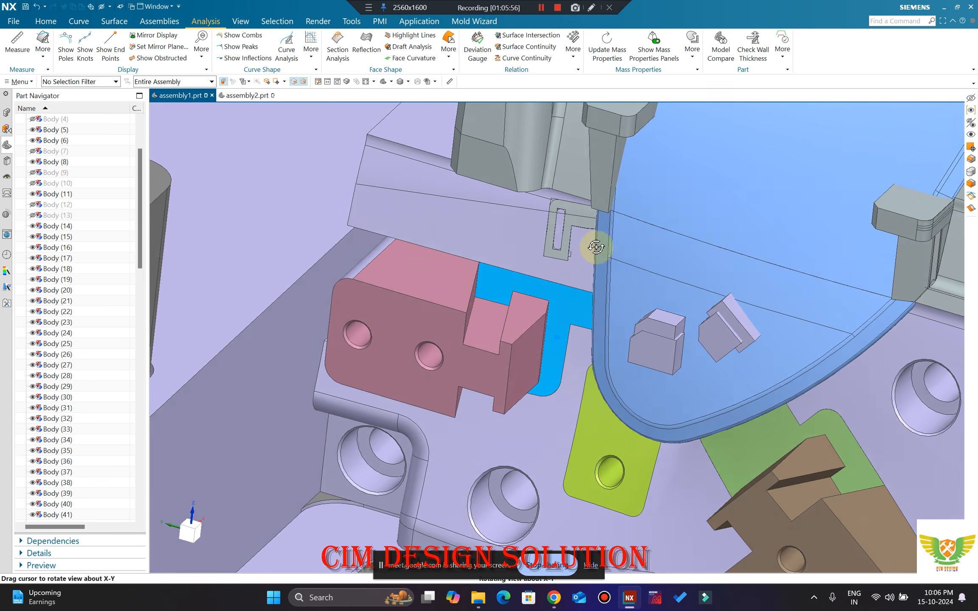
{"action": "scroll", "coordinate": [514, 292], "scroll_direction": "up", "scroll_amount": 5}
{"action": "left_click", "coordinate": [503, 287]}
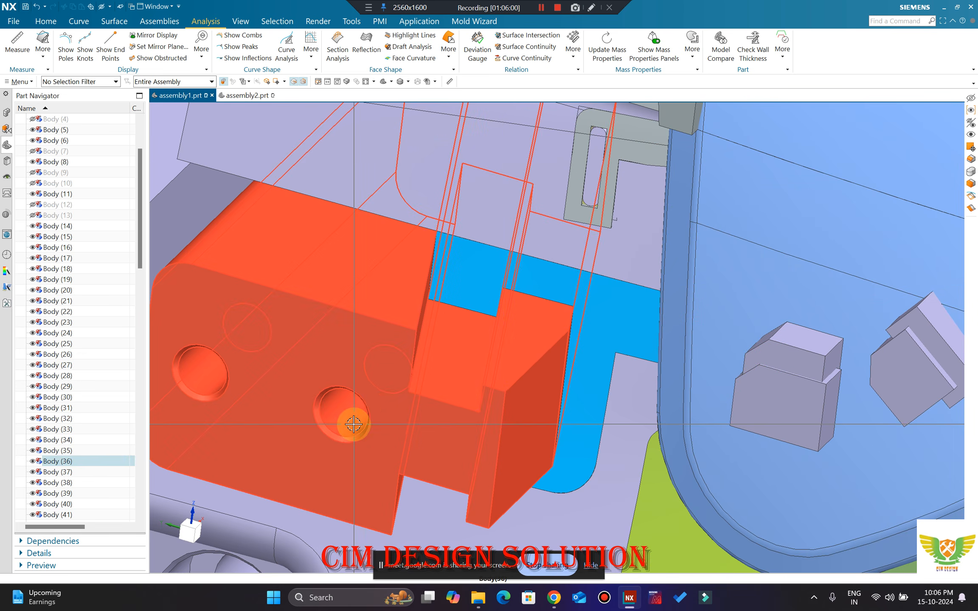
{"action": "scroll", "coordinate": [520, 281], "scroll_direction": "down", "scroll_amount": 3}
{"action": "middle_click_drag", "start_coordinate": [505, 281], "coordinate": [457, 302]}
{"action": "left_click", "coordinate": [498, 250]}
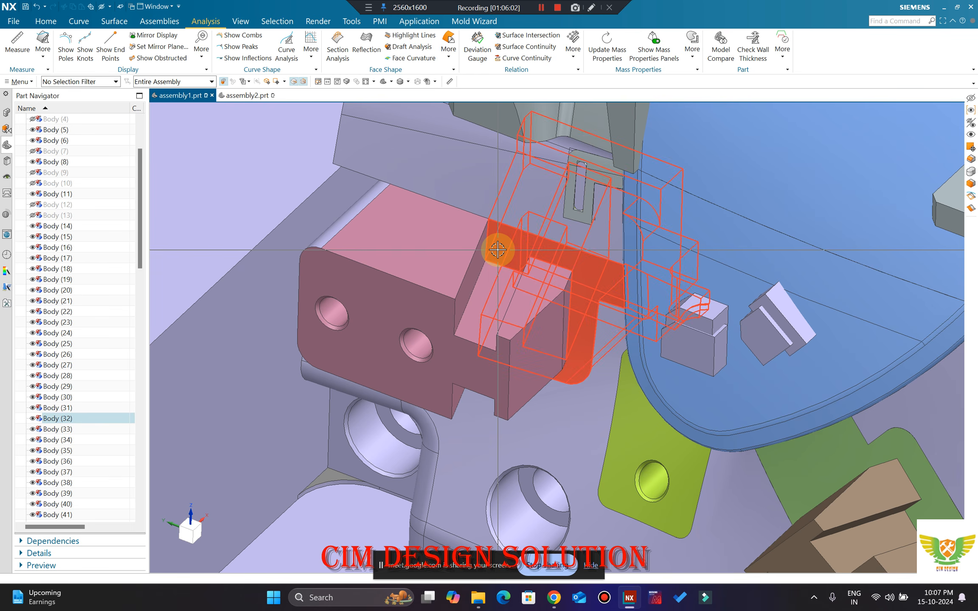
Step: Hide the molded part, blue insert and pink holder, and swap the shown and hidden bodies
{"action": "scroll", "coordinate": [636, 261], "scroll_direction": "down", "scroll_amount": 2}
{"action": "mouse_move", "coordinate": [662, 262]}
{"action": "middle_mouse_down"}
{"action": "mouse_move", "coordinate": [689, 266]}
{"action": "mouse_move", "coordinate": [655, 281]}
{"action": "middle_mouse_up"}
{"action": "left_click", "coordinate": [655, 278]}
{"action": "key", "text": "ctrl+b"}
{"action": "key", "text": "ctrl+b"}
{"action": "left_click", "coordinate": [661, 269]}
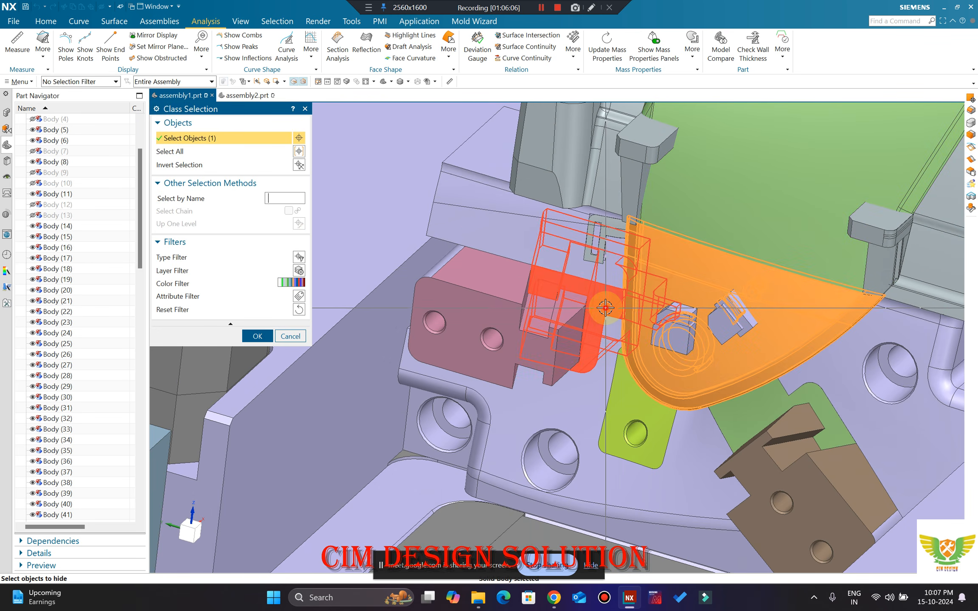
{"action": "left_click", "coordinate": [605, 308]}
{"action": "left_click", "coordinate": [522, 269]}
{"action": "scroll", "coordinate": [523, 269], "scroll_direction": "down", "scroll_amount": 8}
{"action": "left_click", "coordinate": [300, 166]}
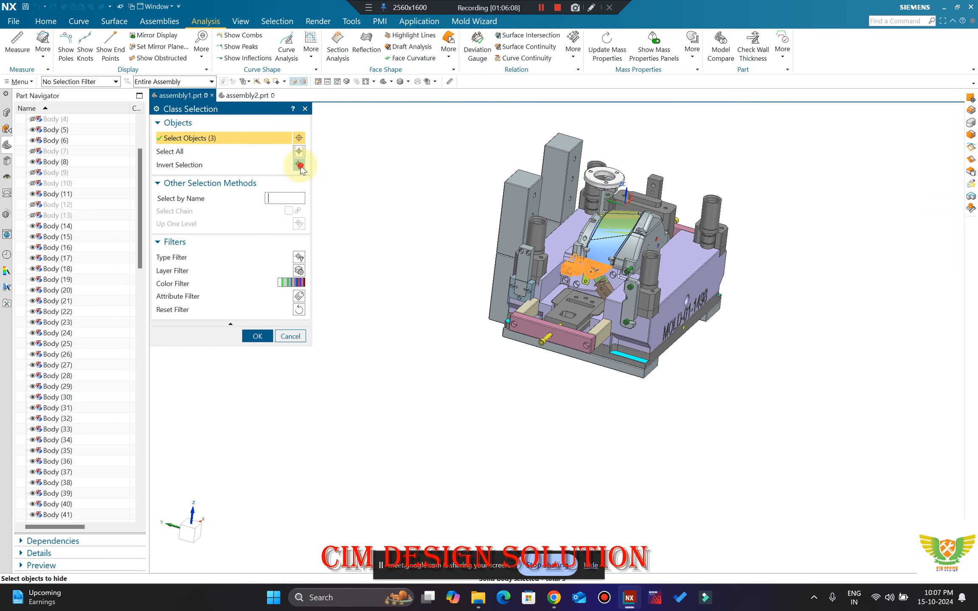
{"action": "left_click", "coordinate": [257, 336]}
{"action": "key", "text": "ctrl+shift+b"}
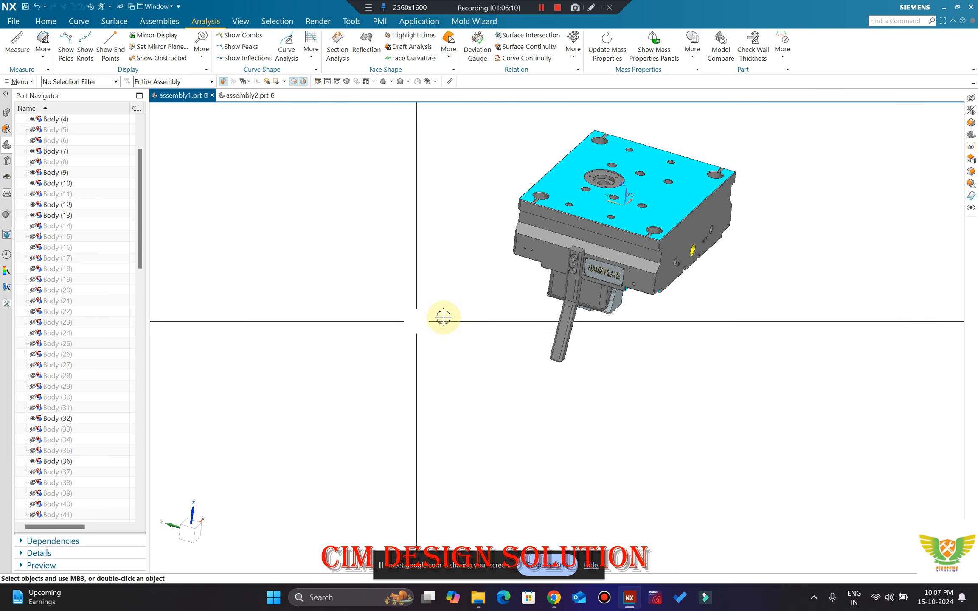
Step: Hide the cyan-topped upper plate and the cavity block from the swapped set of bodies
{"action": "middle_click_drag", "start_coordinate": [449, 321], "coordinate": [421, 275]}
{"action": "left_click", "coordinate": [554, 276]}
{"action": "key", "text": "ctrl+b"}
{"action": "scroll", "coordinate": [543, 272], "scroll_direction": "up", "scroll_amount": 6}
{"action": "left_click", "coordinate": [529, 215]}
{"action": "key", "text": "ctrl+b"}
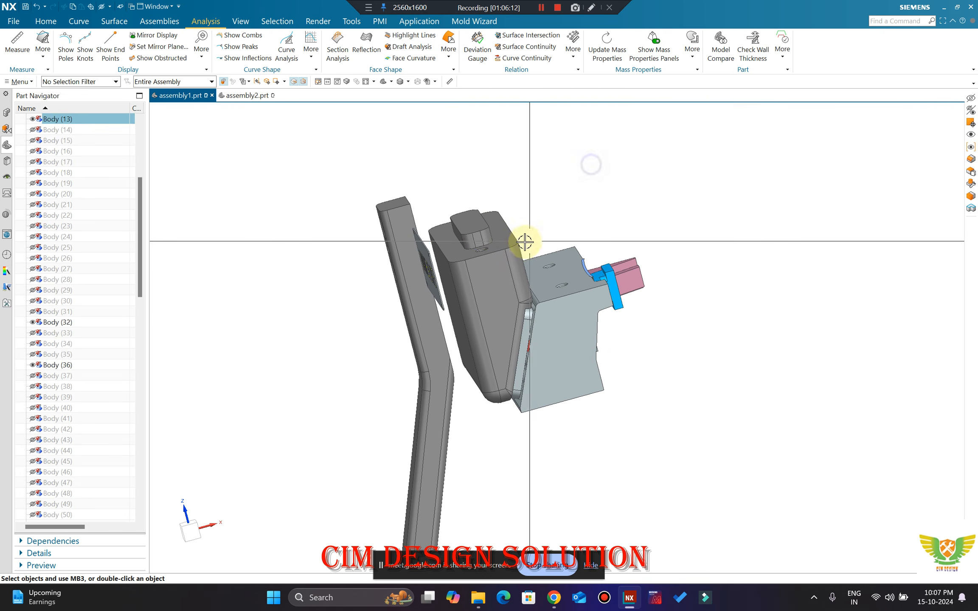
Step: Hide the cam bar, name plate, slider blocks and wear plate, leaving only the molded part, blue insert and pink holder
{"action": "left_click", "coordinate": [480, 317]}
{"action": "key", "text": "ctrl+b"}
{"action": "left_click", "coordinate": [446, 273]}
{"action": "key", "text": "ctrl+b"}
{"action": "left_click", "coordinate": [514, 337]}
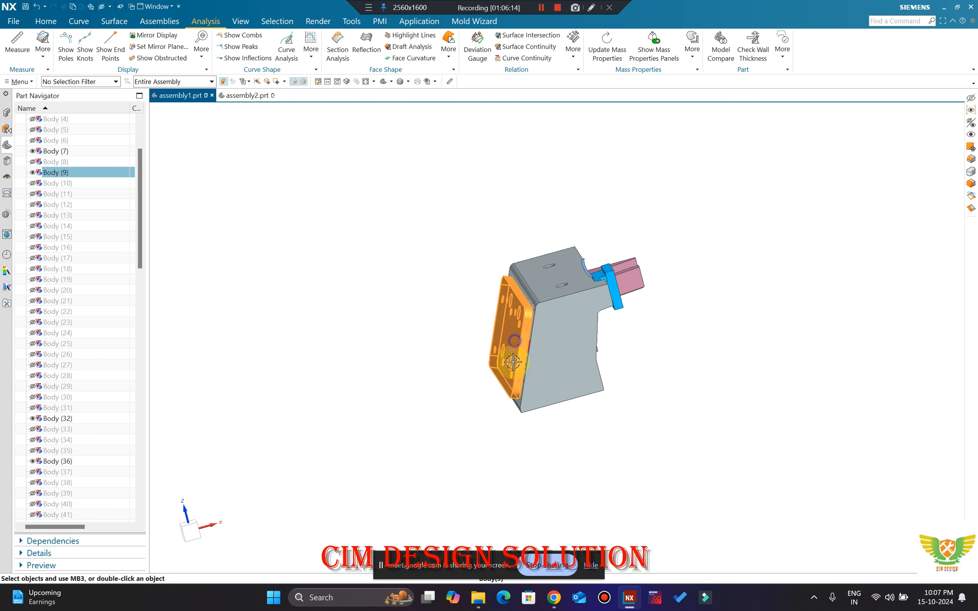
{"action": "key", "text": "ctrl+b"}
{"action": "left_click", "coordinate": [569, 338]}
{"action": "key", "text": "ctrl+b"}
Step: Move the blue insert 5 mm along Y, away from the molded part's ring, using Move Object with Distance motion
{"action": "middle_click_drag", "start_coordinate": [620, 315], "coordinate": [590, 315]}
{"action": "scroll", "coordinate": [590, 311], "scroll_direction": "up", "scroll_amount": 4}
{"action": "middle_click_drag", "start_coordinate": [674, 285], "coordinate": [648, 205]}
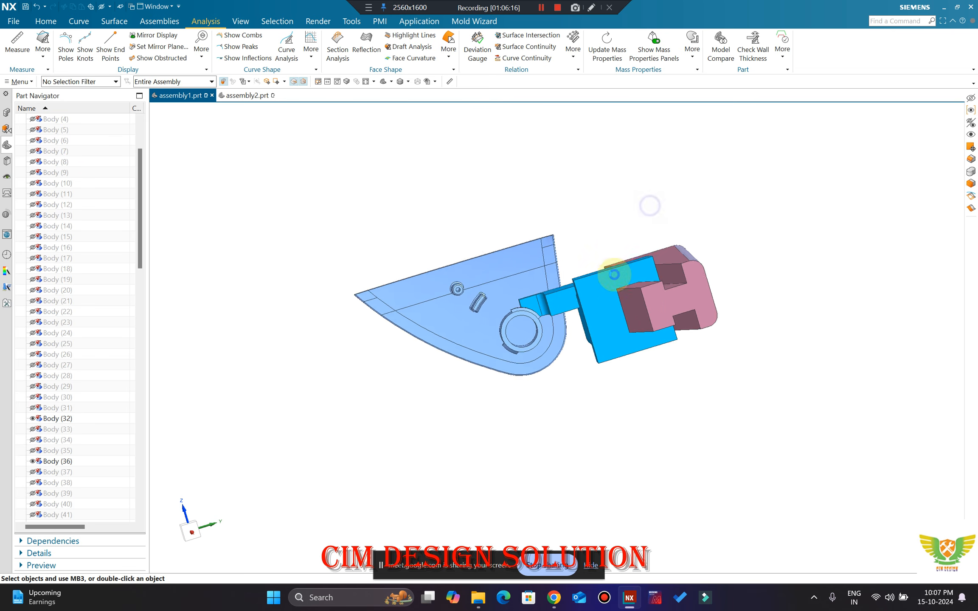
{"action": "scroll", "coordinate": [622, 163], "scroll_direction": "up", "scroll_amount": 8}
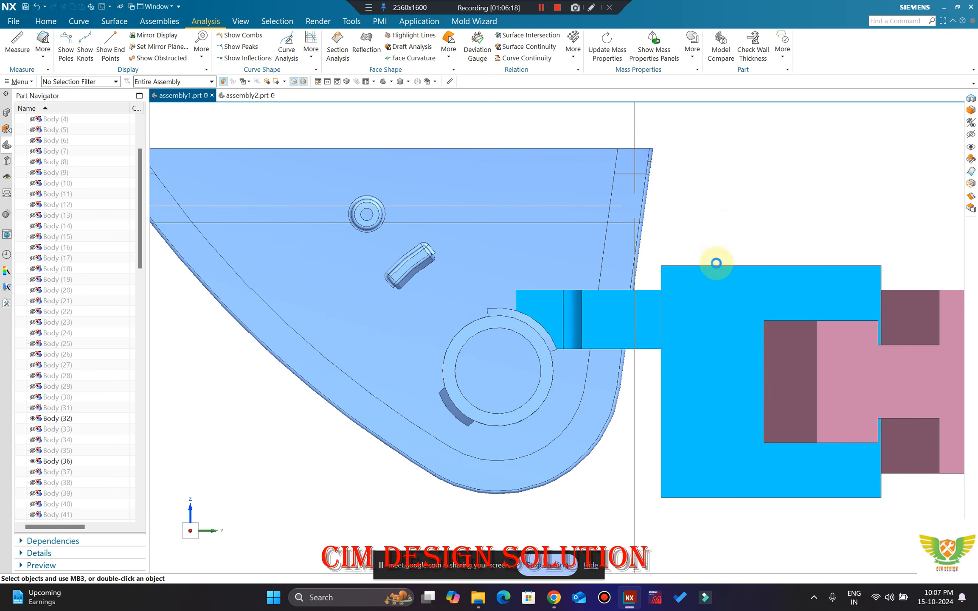
{"action": "left_click", "coordinate": [683, 317]}
{"action": "key", "text": "ctrl+t"}
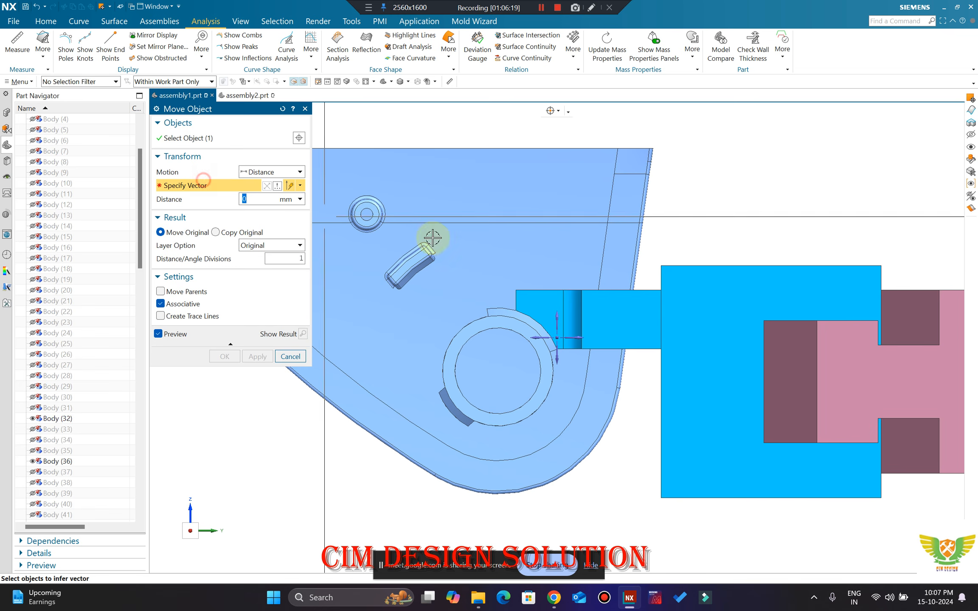
{"action": "left_click", "coordinate": [583, 339]}
{"action": "key", "text": "Return"}
{"action": "middle_click", "coordinate": [581, 346]}
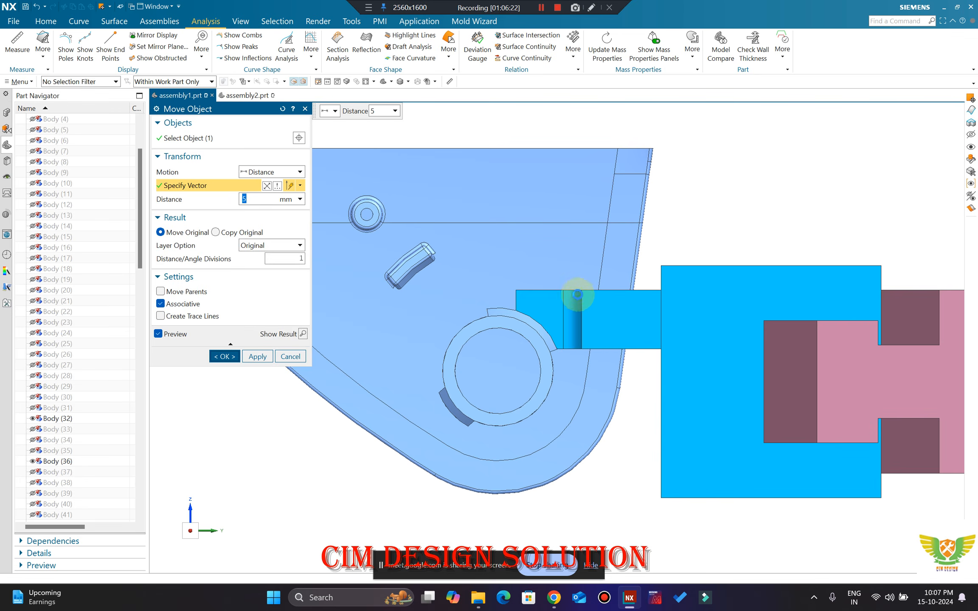
Step: Edit the last Move Object feature and set the blue insert's travel distance to 2 mm
{"action": "scroll", "coordinate": [76, 498], "scroll_direction": "down", "scroll_amount": 20}
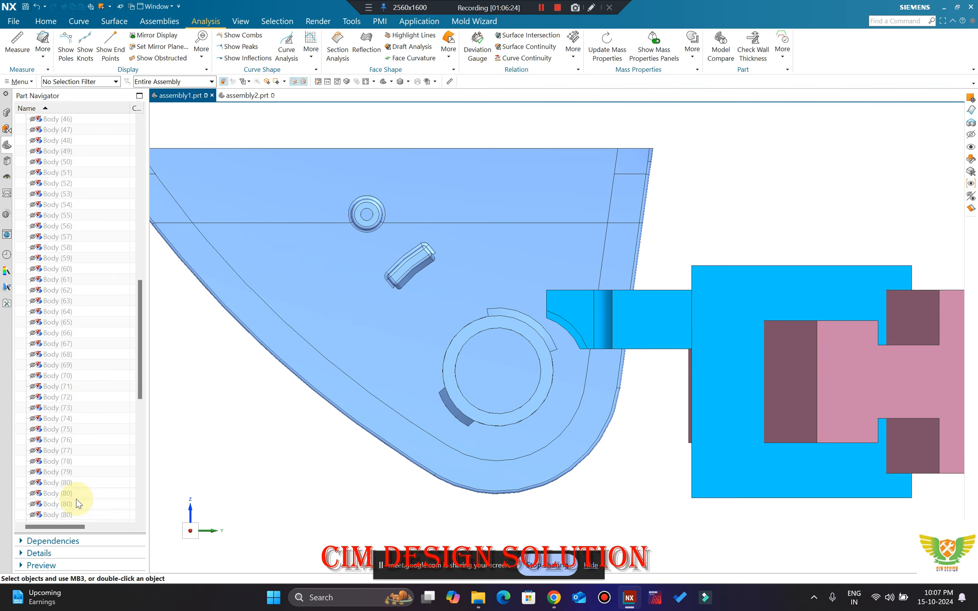
{"action": "double_click", "coordinate": [65, 517]}
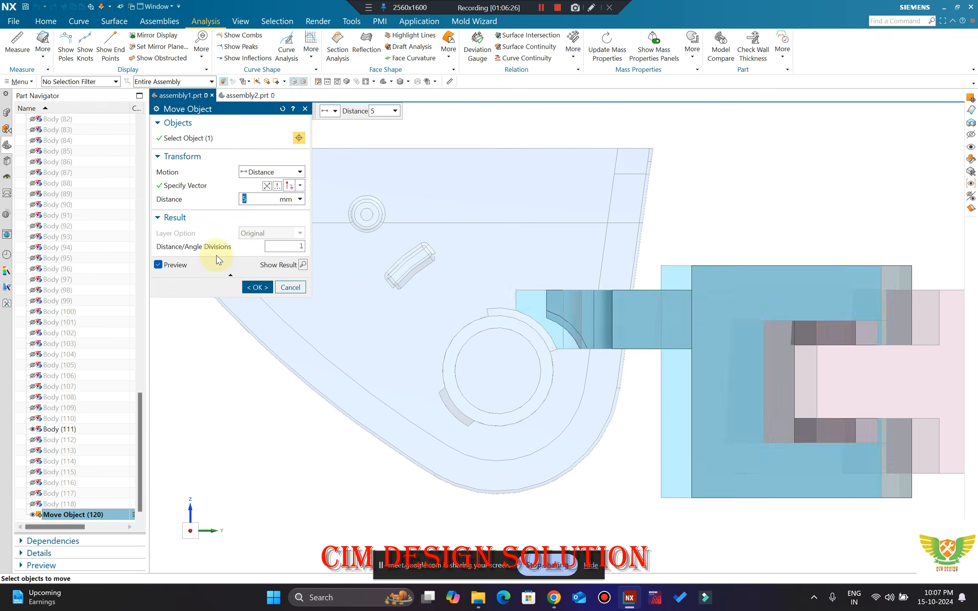
{"action": "double_click", "coordinate": [258, 204]}
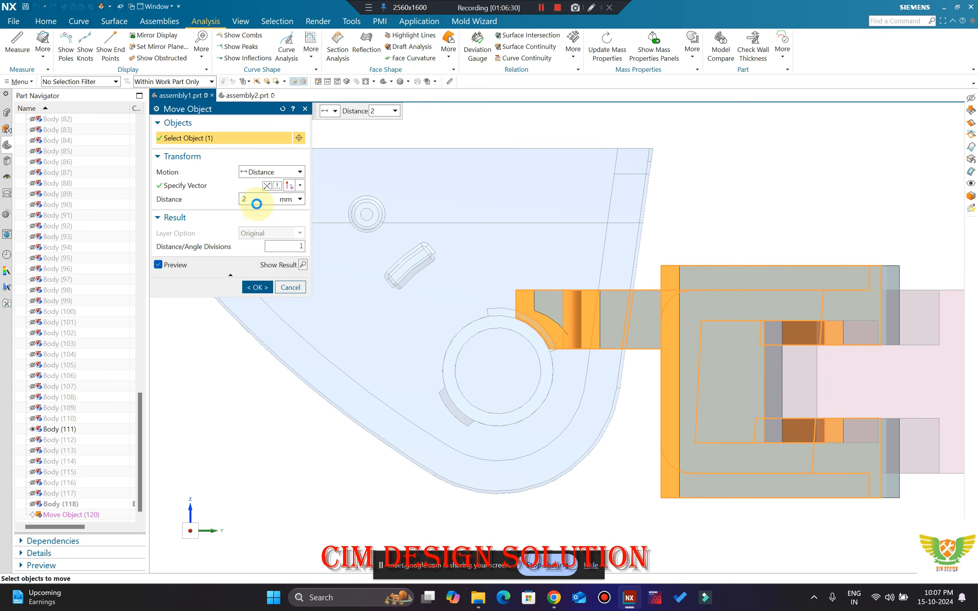
{"action": "key", "text": "Return"}
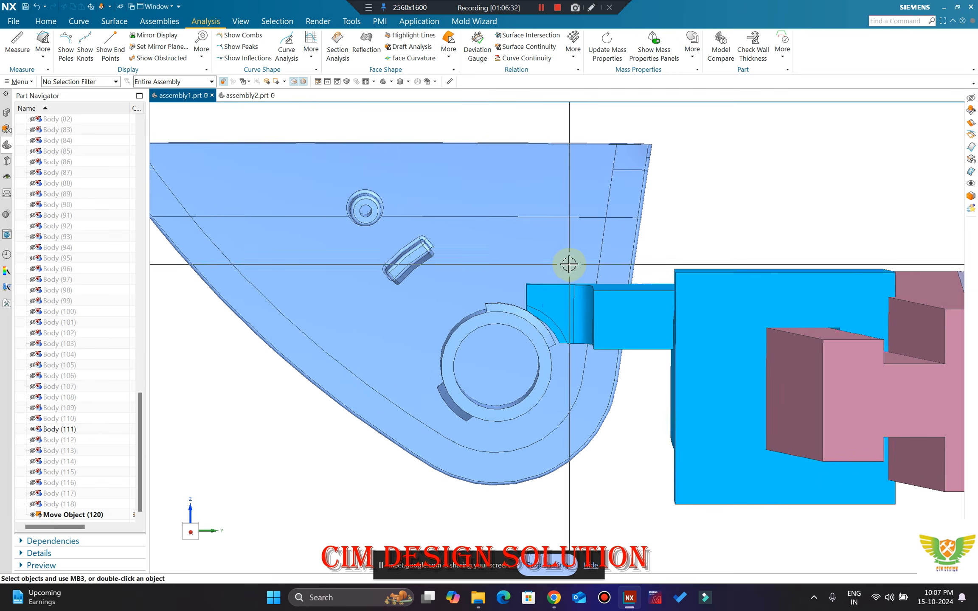
Step: Set the blue insert's travel distance to 3 mm and check the clearance between its curved tip and the ring
{"action": "double_click", "coordinate": [74, 515]}
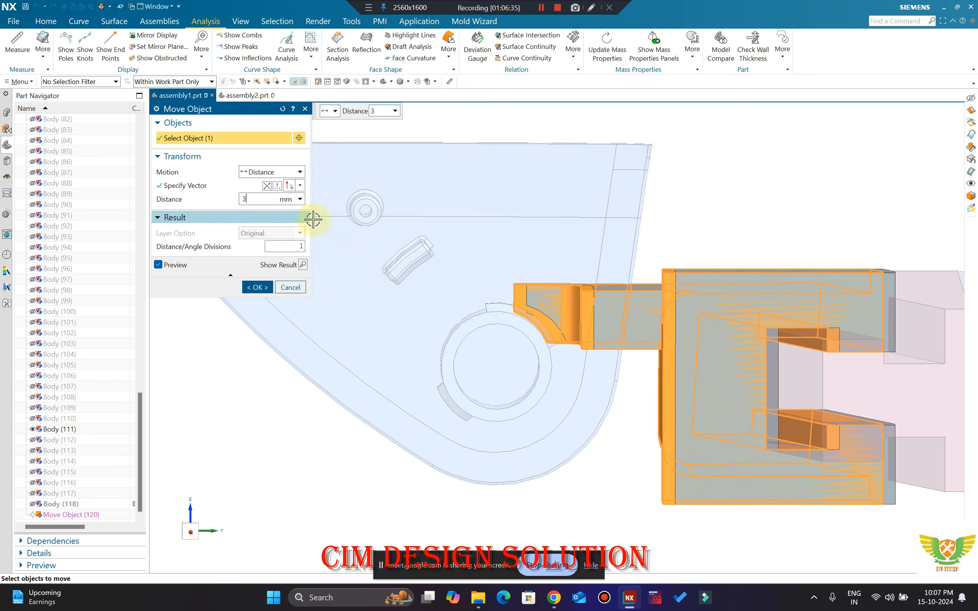
{"action": "middle_click", "coordinate": [353, 209]}
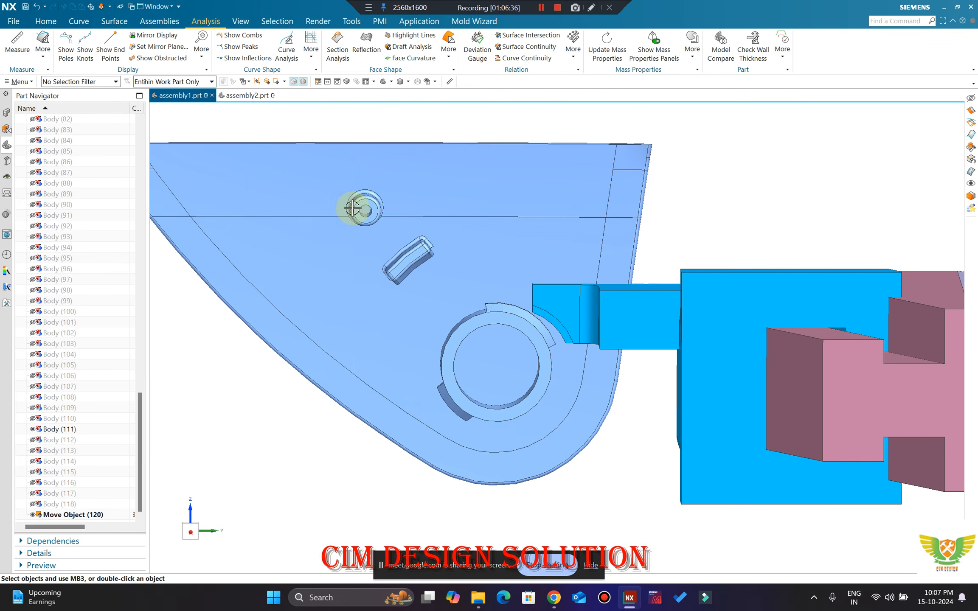
{"action": "scroll", "coordinate": [568, 281], "scroll_direction": "down", "scroll_amount": 1}
{"action": "middle_click_drag", "start_coordinate": [581, 270], "coordinate": [774, 199]}
{"action": "key", "text": "F8"}
{"action": "scroll", "coordinate": [545, 316], "scroll_direction": "up", "scroll_amount": 4}
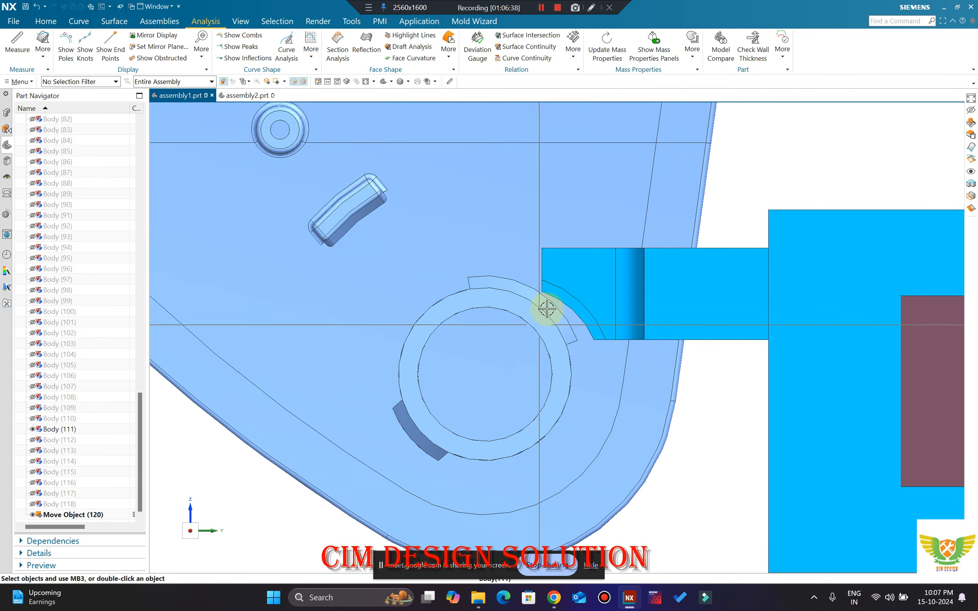
Step: Move the pink holder along the X axis, away from the blue insert, using Move Object with Distance motion
{"action": "scroll", "coordinate": [515, 278], "scroll_direction": "down", "scroll_amount": 3}
{"action": "middle_click_drag", "start_coordinate": [522, 280], "coordinate": [646, 208]}
{"action": "scroll", "coordinate": [547, 282], "scroll_direction": "down", "scroll_amount": 1}
{"action": "scroll", "coordinate": [532, 275], "scroll_direction": "up", "scroll_amount": 1}
{"action": "scroll", "coordinate": [452, 262], "scroll_direction": "down", "scroll_amount": 2}
{"action": "left_click", "coordinate": [650, 195]}
{"action": "key", "text": "ctrl+t"}
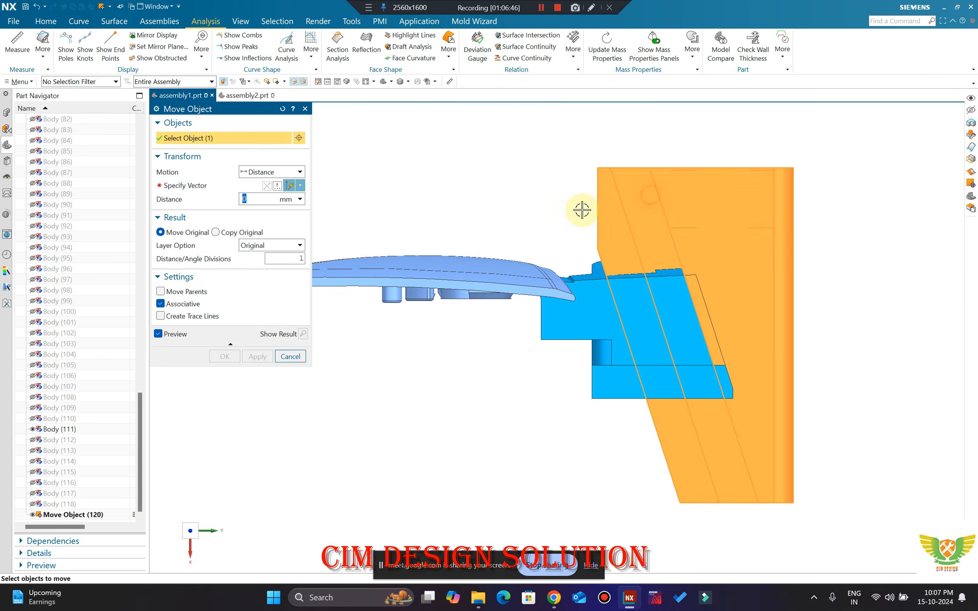
{"action": "left_click", "coordinate": [189, 186]}
{"action": "left_click", "coordinate": [549, 323]}
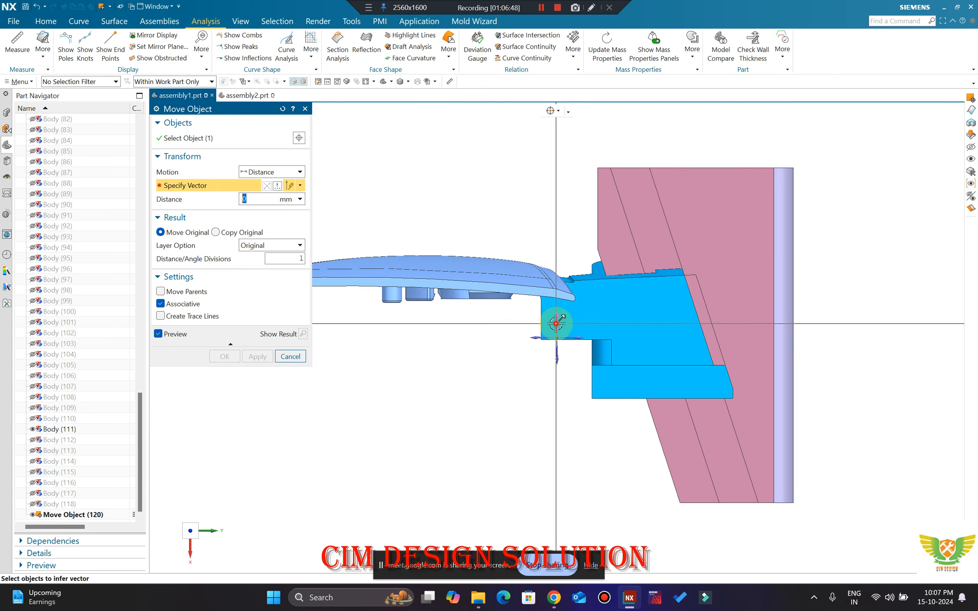
{"action": "middle_click_drag", "start_coordinate": [578, 212], "coordinate": [594, 240]}
{"action": "scroll", "coordinate": [633, 233], "scroll_direction": "up", "scroll_amount": 2}
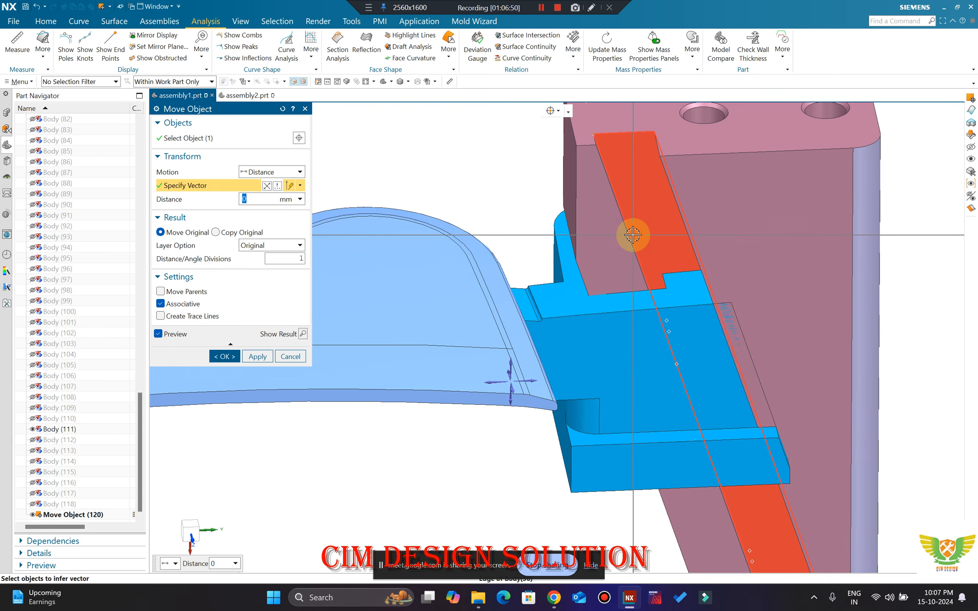
{"action": "middle_click", "coordinate": [633, 235]}
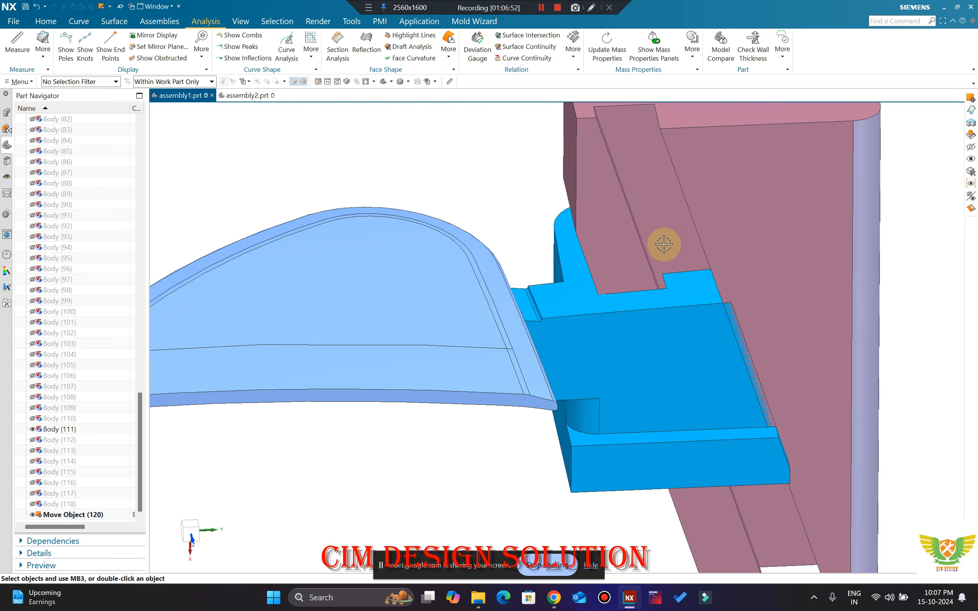
Step: Edit the holder's Move Object feature, set its travel distance to 10 mm and examine the gap beside the blue insert
{"action": "scroll", "coordinate": [694, 272], "scroll_direction": "up", "scroll_amount": 2}
{"action": "middle_click_drag", "start_coordinate": [696, 273], "coordinate": [714, 288]}
{"action": "double_click", "coordinate": [76, 514]}
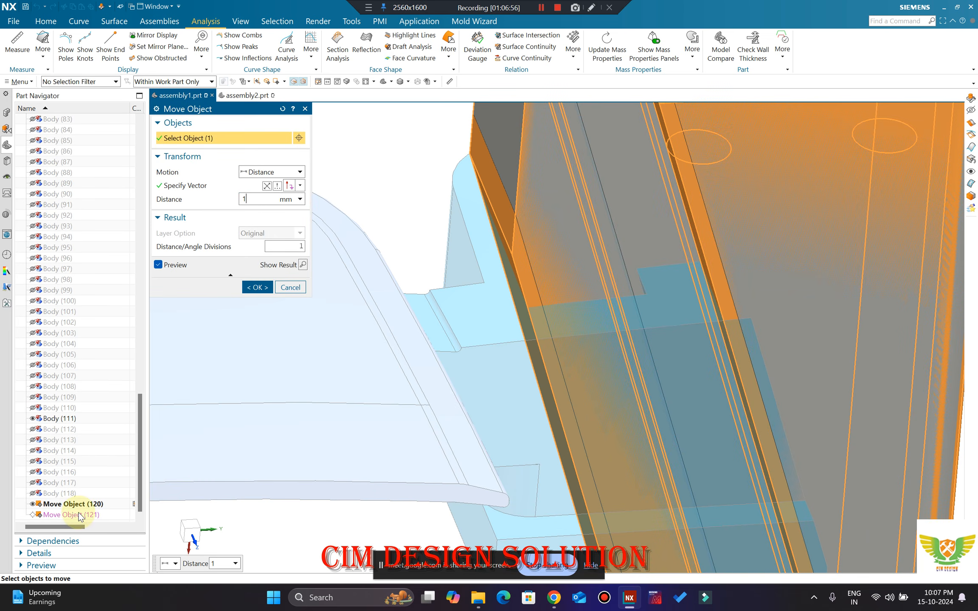
{"action": "middle_click", "coordinate": [236, 469]}
{"action": "middle_click_drag", "start_coordinate": [545, 374], "coordinate": [548, 342]}
{"action": "scroll", "coordinate": [554, 257], "scroll_direction": "up", "scroll_amount": 5}
{"action": "scroll", "coordinate": [554, 258], "scroll_direction": "down", "scroll_amount": 5}
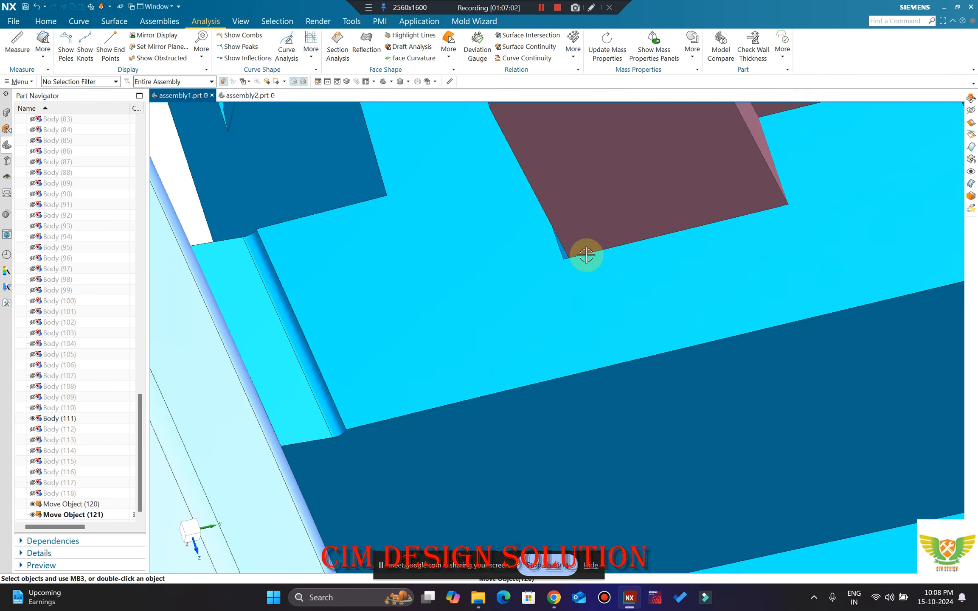
Step: Set the pink holder's travel distance to 9 mm and check its engagement with the blue insert beside the molded part
{"action": "double_click", "coordinate": [65, 515]}
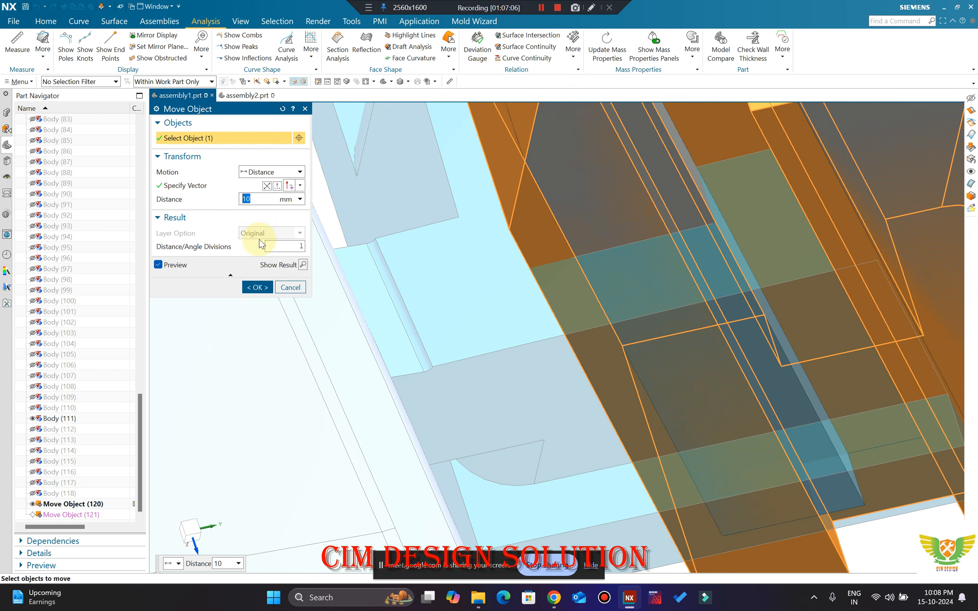
{"action": "middle_click", "coordinate": [260, 240]}
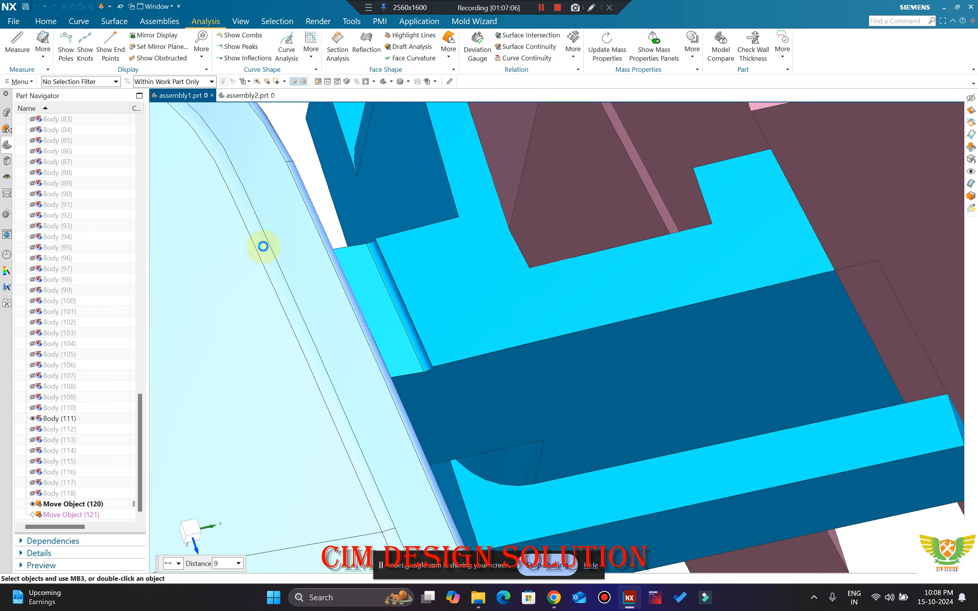
{"action": "middle_click_drag", "start_coordinate": [406, 260], "coordinate": [447, 236]}
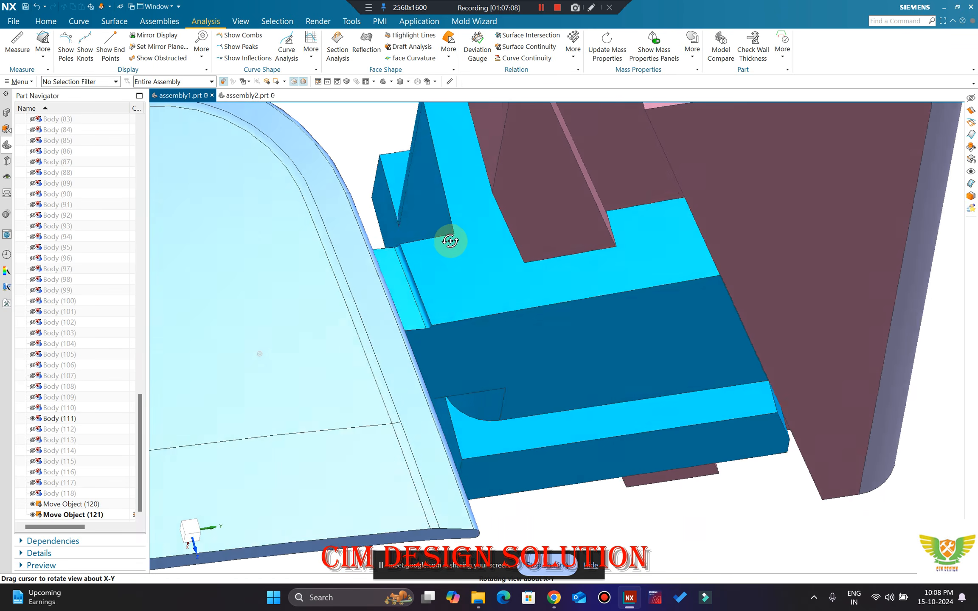
{"action": "scroll", "coordinate": [607, 233], "scroll_direction": "up", "scroll_amount": 6}
{"action": "scroll", "coordinate": [608, 244], "scroll_direction": "down", "scroll_amount": 6}
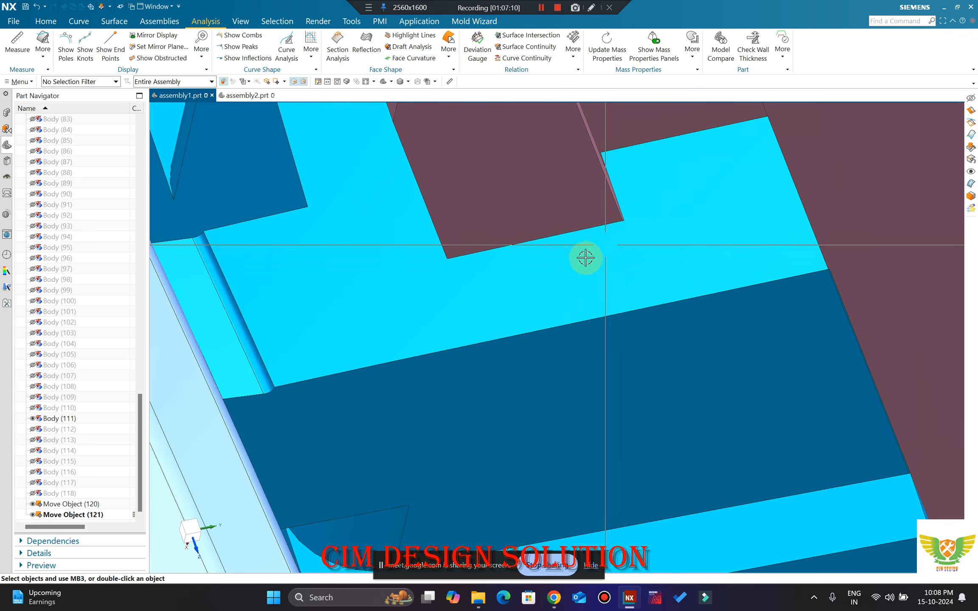
{"action": "middle_click_drag", "start_coordinate": [586, 258], "coordinate": [585, 279]}
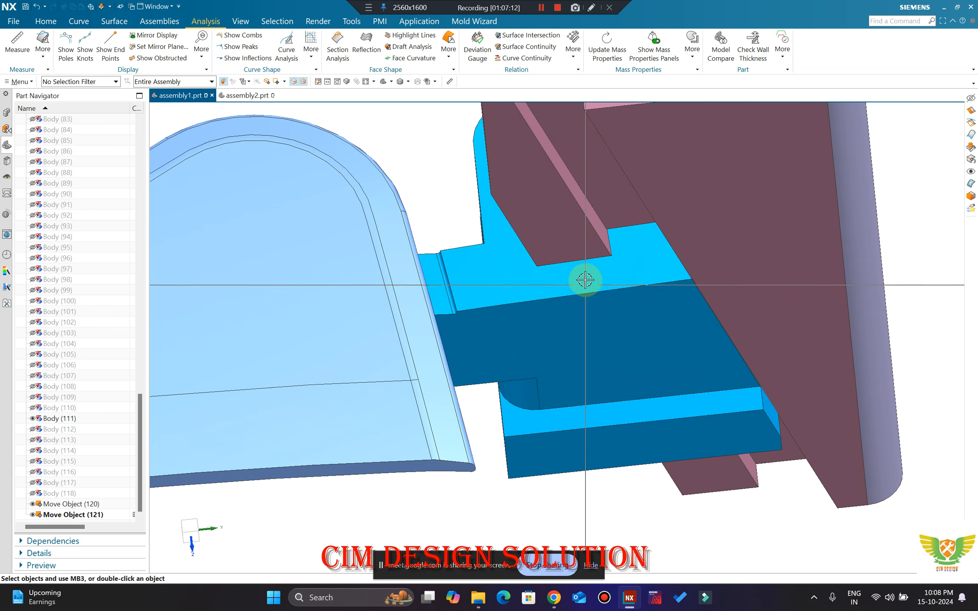
{"action": "scroll", "coordinate": [552, 263], "scroll_direction": "down", "scroll_amount": 5}
{"action": "middle_click_drag", "start_coordinate": [498, 286], "coordinate": [502, 240]}
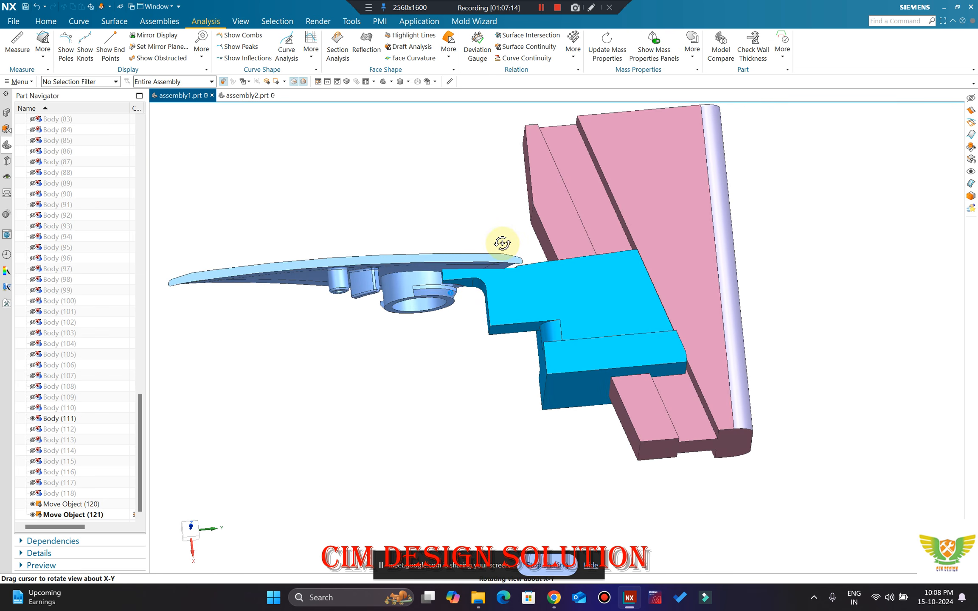
{"action": "scroll", "coordinate": [502, 240], "scroll_direction": "up", "scroll_amount": 6}
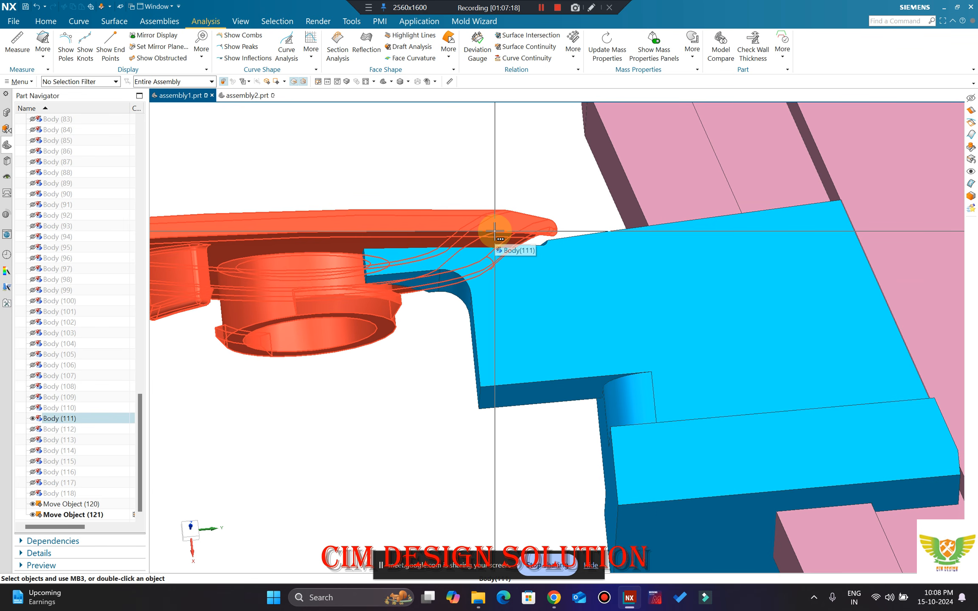
Step: Roll the part history back by making Body (118) the current feature, and show the assembly structure
{"action": "right_click", "coordinate": [57, 494]}
{"action": "left_click", "coordinate": [95, 385]}
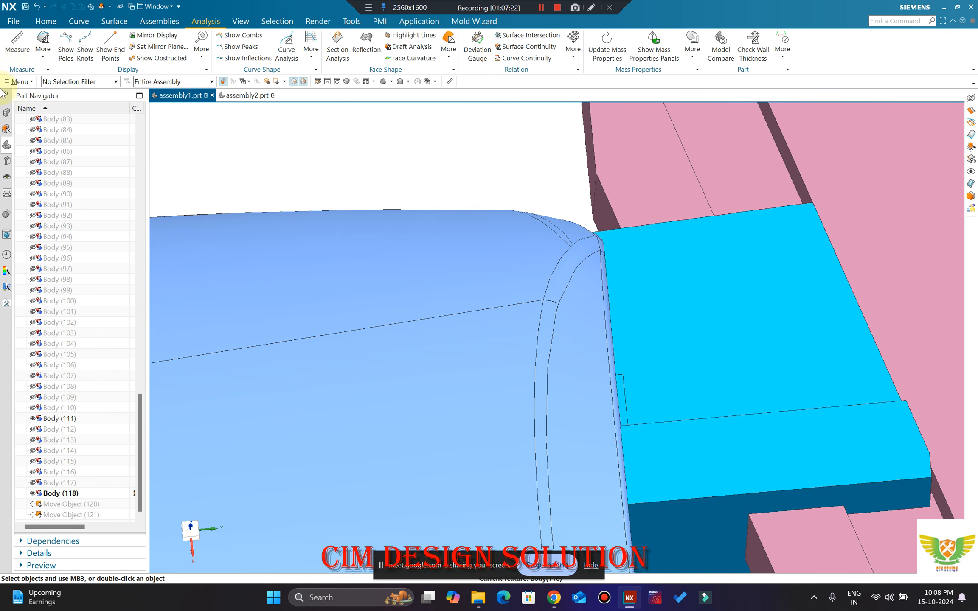
{"action": "left_click", "coordinate": [5, 114]}
Step: Show all hidden mold bodies and fit the complete mold in the trimetric view
{"action": "scroll", "coordinate": [520, 249], "scroll_direction": "down", "scroll_amount": 7}
{"action": "middle_click_drag", "start_coordinate": [584, 267], "coordinate": [608, 301]}
{"action": "key", "text": "ctrl+shift+u"}
{"action": "scroll", "coordinate": [592, 312], "scroll_direction": "down", "scroll_amount": 5}
{"action": "key", "text": "ctrl+f"}
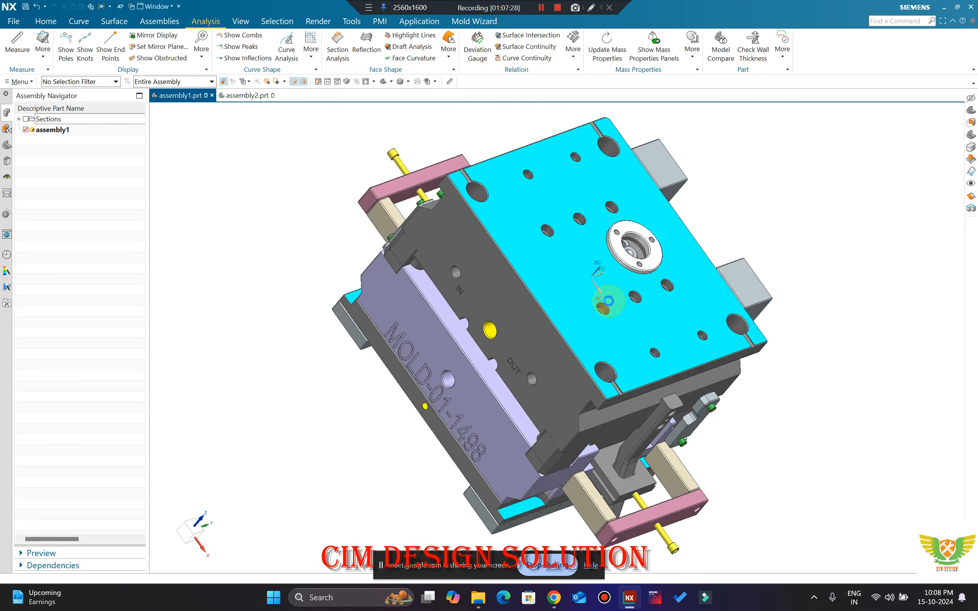
{"action": "key", "text": "Home"}
Step: Switch to the Google Meet call, check the participants and return to NX
{"action": "mouse_move", "coordinate": [554, 597]}
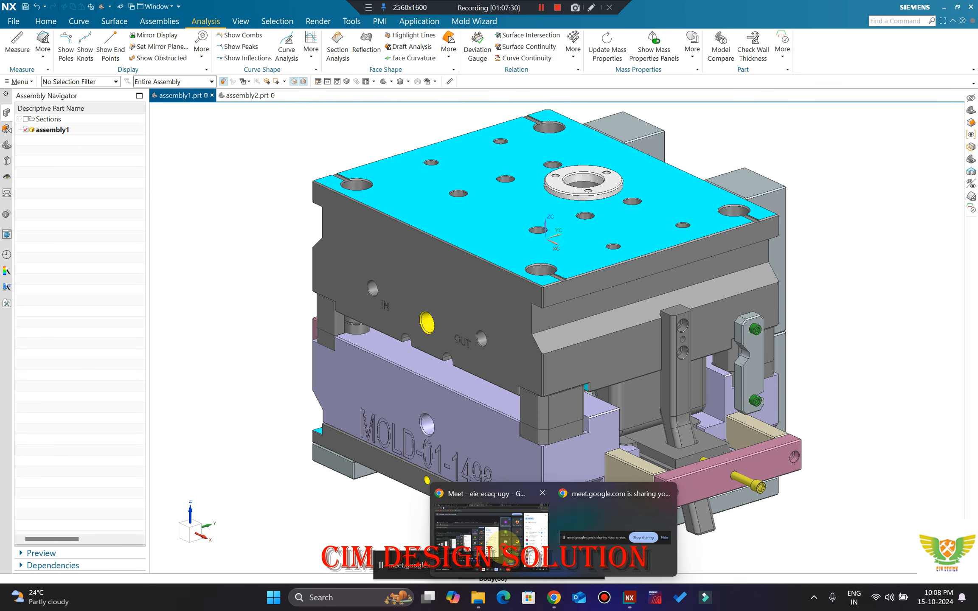
{"action": "left_click", "coordinate": [491, 537]}
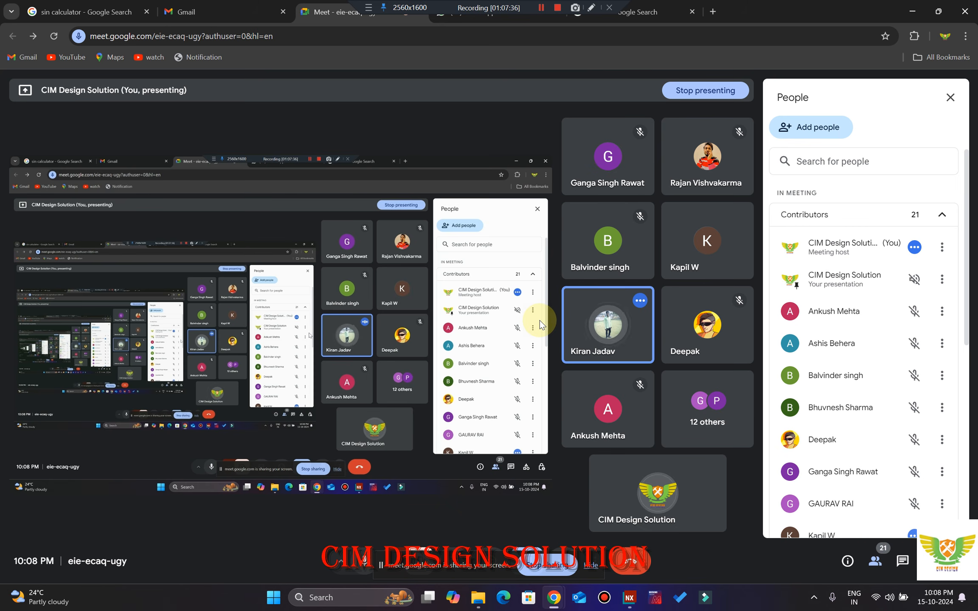
{"action": "mouse_move", "coordinate": [635, 603]}
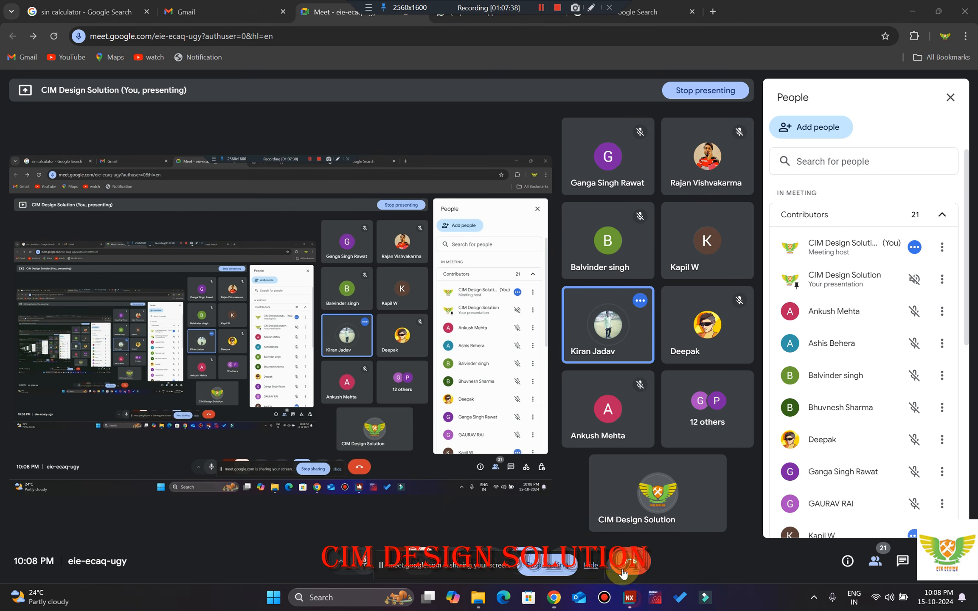
{"action": "left_click", "coordinate": [914, 16]}
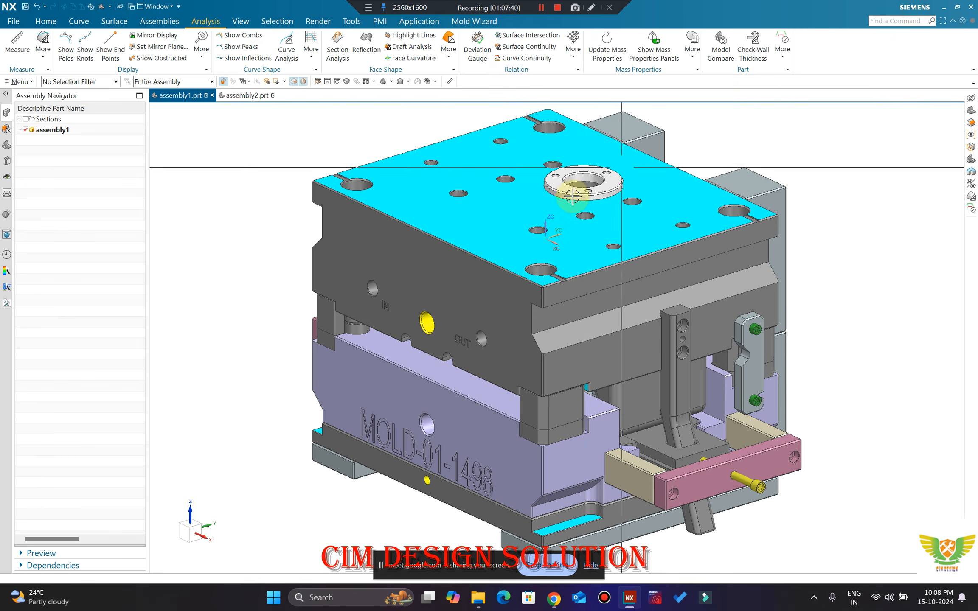
Step: Hide the top clamping plate, cavity plate, cavity insert and its cooling channels, exposing the molded part on the core
{"action": "scroll", "coordinate": [518, 223], "scroll_direction": "down", "scroll_amount": 2}
{"action": "scroll", "coordinate": [509, 244], "scroll_direction": "up", "scroll_amount": 5}
{"action": "middle_click_drag", "start_coordinate": [491, 272], "coordinate": [492, 314]}
{"action": "scroll", "coordinate": [492, 314], "scroll_direction": "up", "scroll_amount": 8}
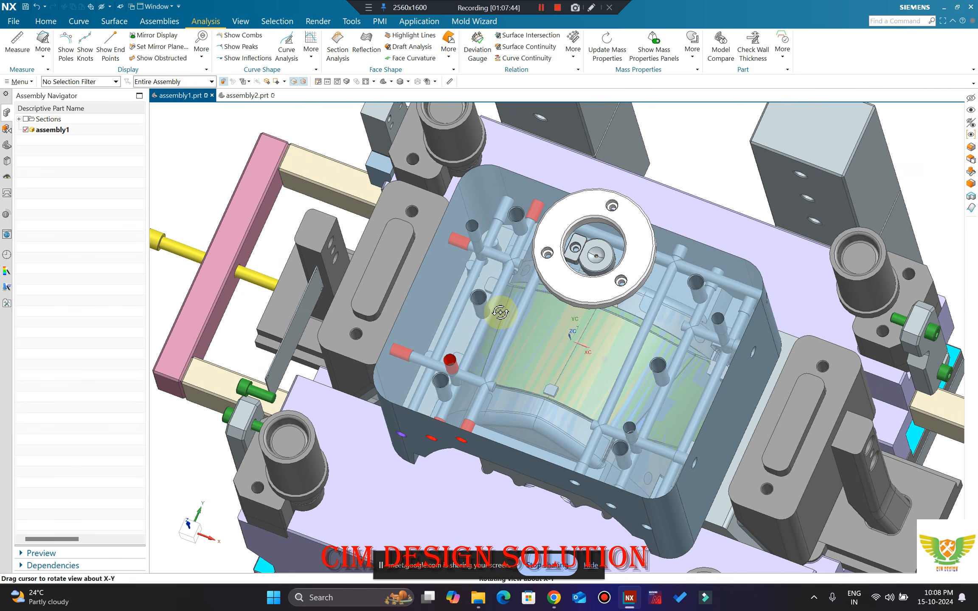
{"action": "scroll", "coordinate": [486, 303], "scroll_direction": "down", "scroll_amount": 10}
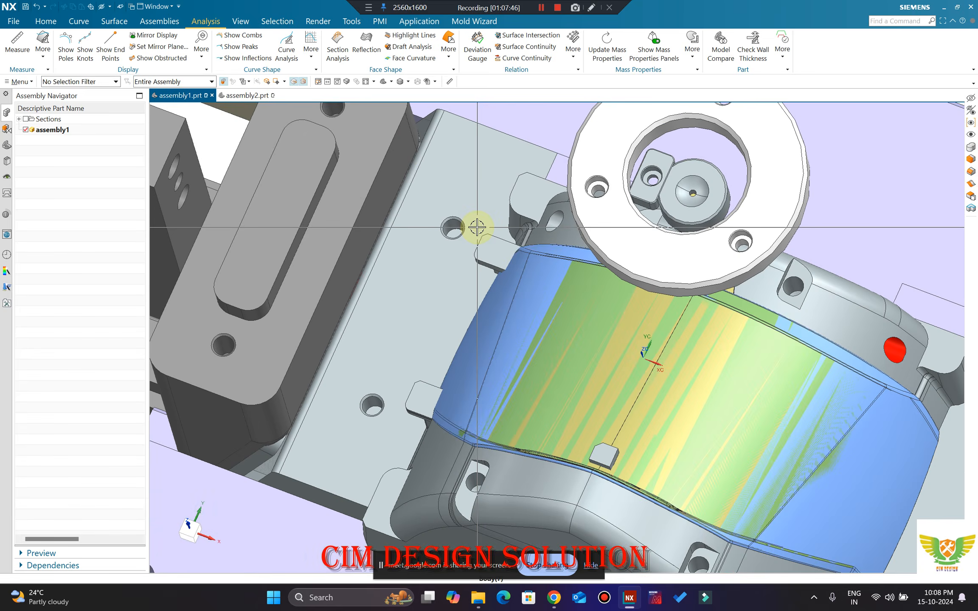
{"action": "scroll", "coordinate": [526, 270], "scroll_direction": "up", "scroll_amount": 3}
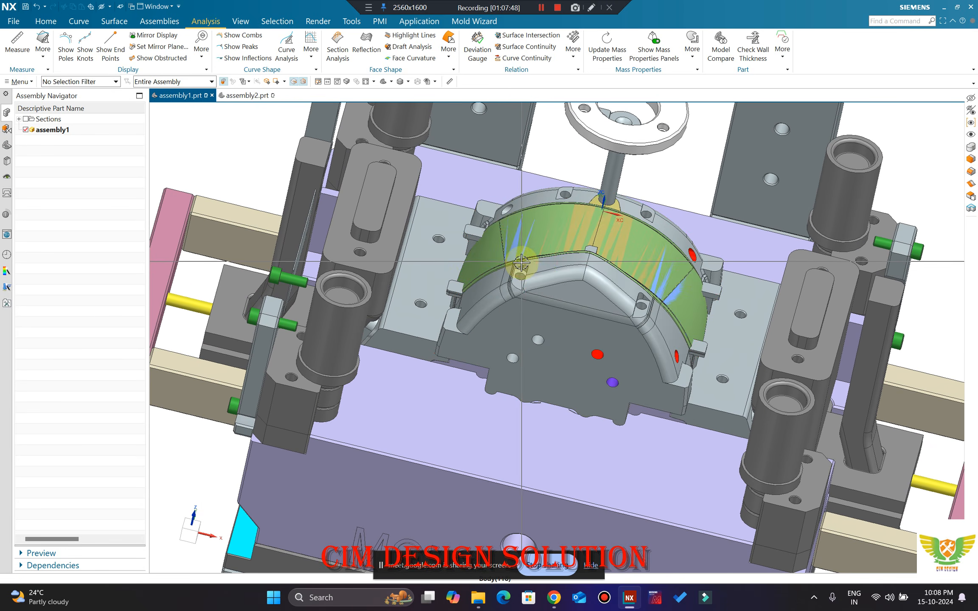
Step: Examine the molded part on the core and its position between the two side slider assemblies
{"action": "middle_click_drag", "start_coordinate": [525, 270], "coordinate": [484, 265]}
{"action": "scroll", "coordinate": [490, 275], "scroll_direction": "up", "scroll_amount": 5}
{"action": "scroll", "coordinate": [488, 275], "scroll_direction": "down", "scroll_amount": 4}
{"action": "scroll", "coordinate": [518, 300], "scroll_direction": "up", "scroll_amount": 4}
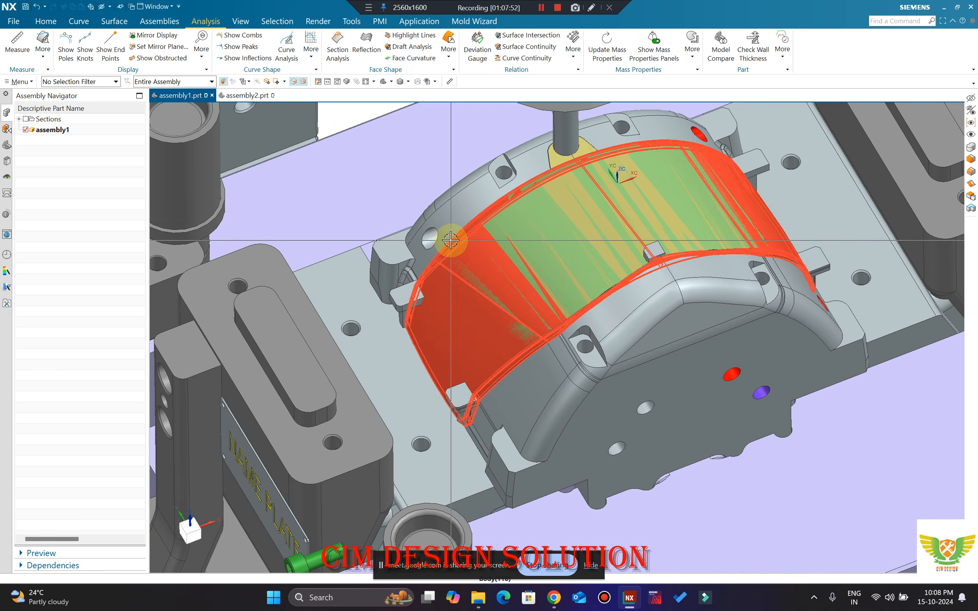
{"action": "scroll", "coordinate": [454, 281], "scroll_direction": "down", "scroll_amount": 4}
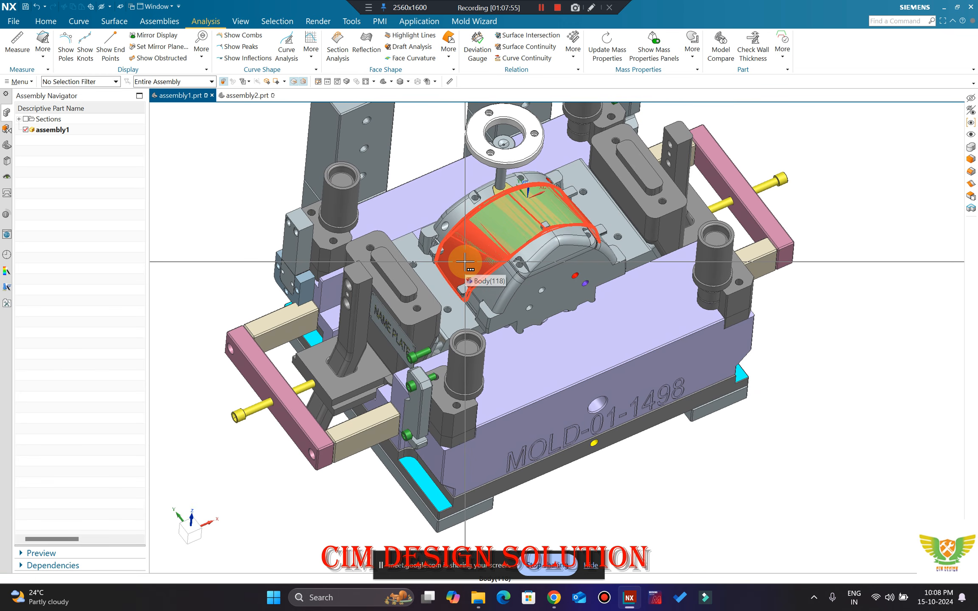
{"action": "scroll", "coordinate": [477, 250], "scroll_direction": "up", "scroll_amount": 5}
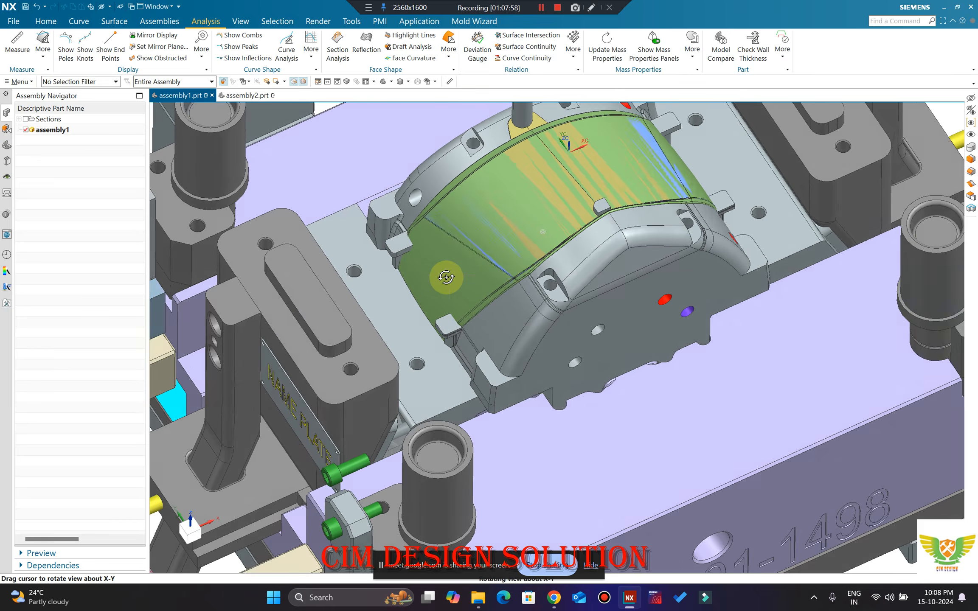
{"action": "scroll", "coordinate": [478, 268], "scroll_direction": "down", "scroll_amount": 4}
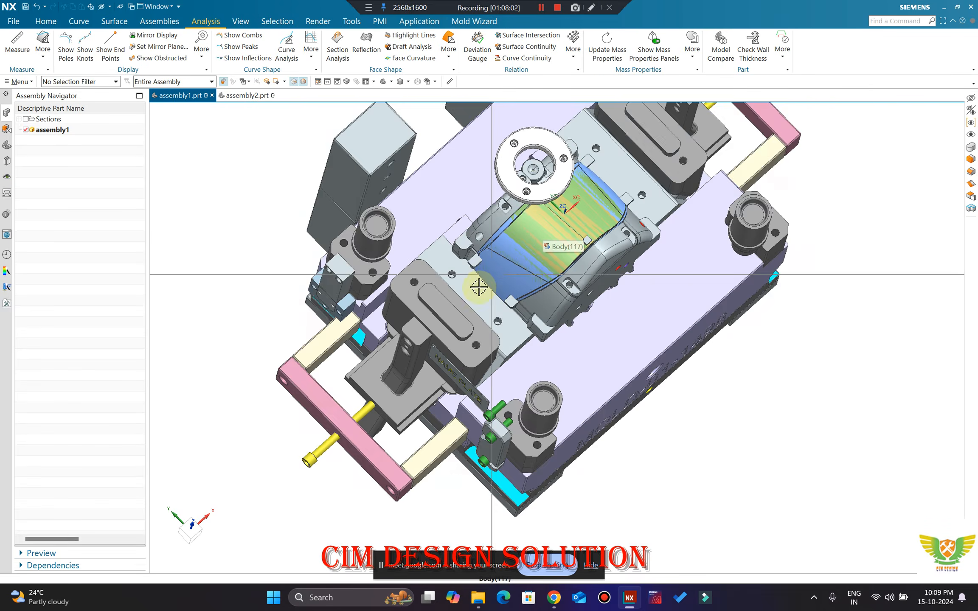
{"action": "scroll", "coordinate": [479, 288], "scroll_direction": "up", "scroll_amount": 4}
{"action": "scroll", "coordinate": [475, 283], "scroll_direction": "down", "scroll_amount": 4}
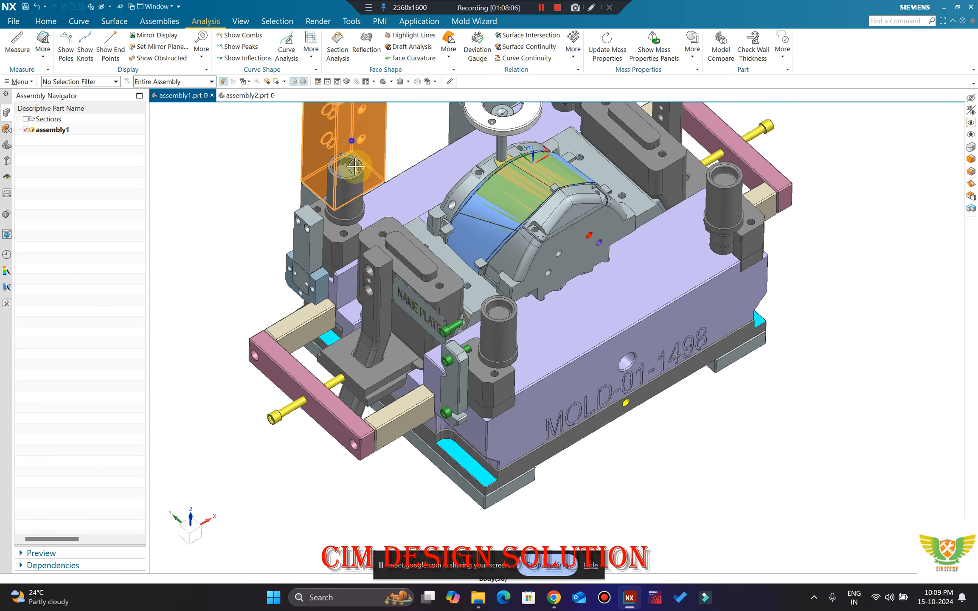
Step: Hide the tall rear blocks, locating ring, sprue bushing and yellow gate body above the core
{"action": "scroll", "coordinate": [430, 183], "scroll_direction": "up", "scroll_amount": 3}
{"action": "scroll", "coordinate": [470, 231], "scroll_direction": "up", "scroll_amount": 4}
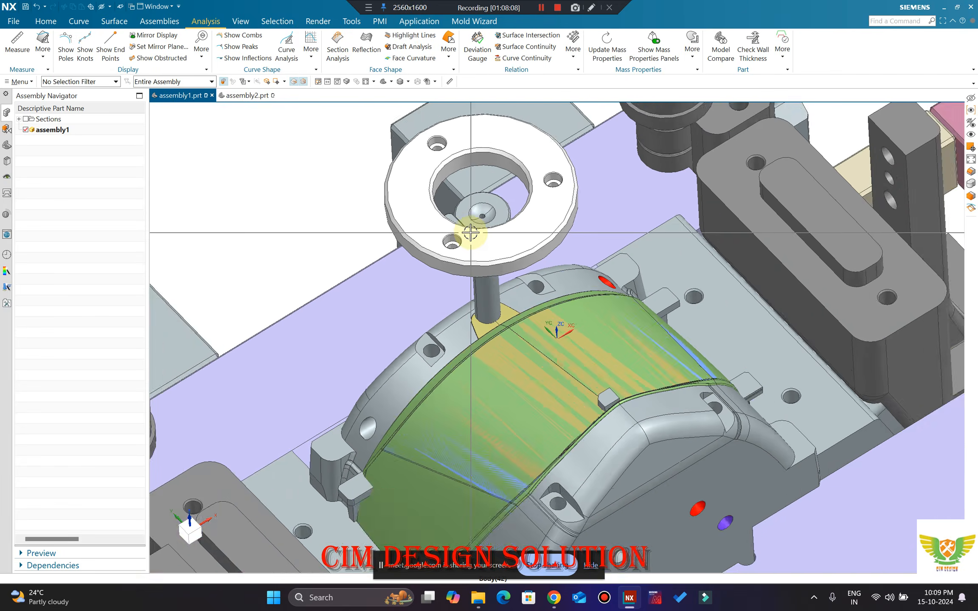
{"action": "scroll", "coordinate": [471, 229], "scroll_direction": "down", "scroll_amount": 4}
{"action": "scroll", "coordinate": [495, 238], "scroll_direction": "up", "scroll_amount": 2}
{"action": "scroll", "coordinate": [495, 238], "scroll_direction": "down", "scroll_amount": 4}
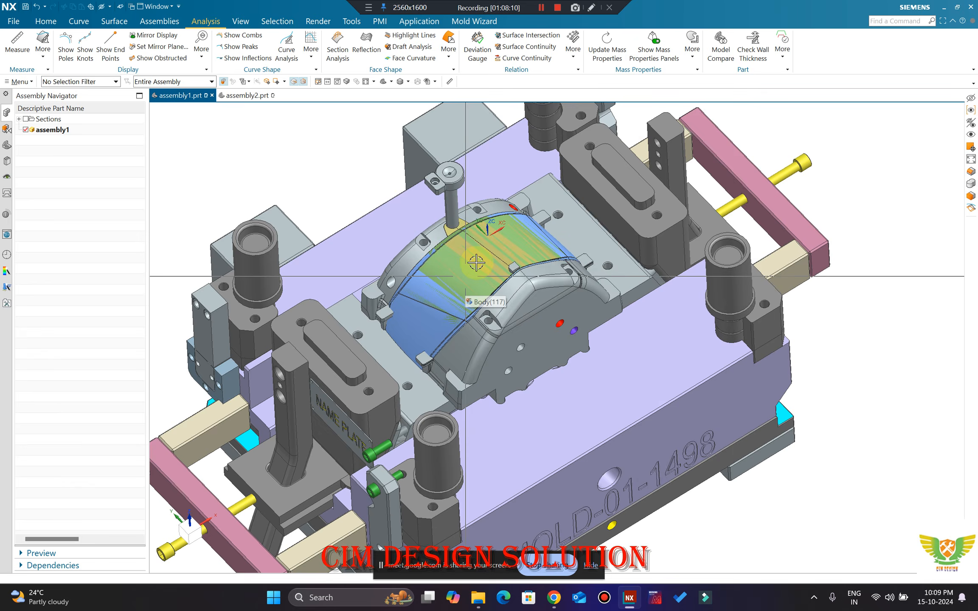
{"action": "scroll", "coordinate": [465, 247], "scroll_direction": "up", "scroll_amount": 6}
{"action": "scroll", "coordinate": [465, 247], "scroll_direction": "up", "scroll_amount": 3}
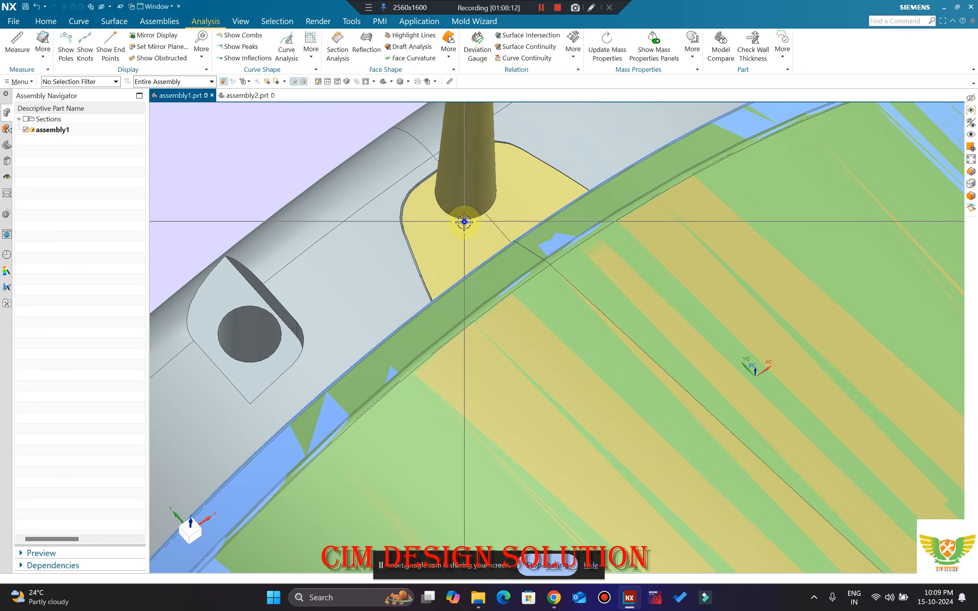
{"action": "scroll", "coordinate": [462, 214], "scroll_direction": "down", "scroll_amount": 2}
{"action": "scroll", "coordinate": [463, 192], "scroll_direction": "up", "scroll_amount": 4}
{"action": "scroll", "coordinate": [465, 213], "scroll_direction": "down", "scroll_amount": 4}
{"action": "scroll", "coordinate": [486, 202], "scroll_direction": "down", "scroll_amount": 5}
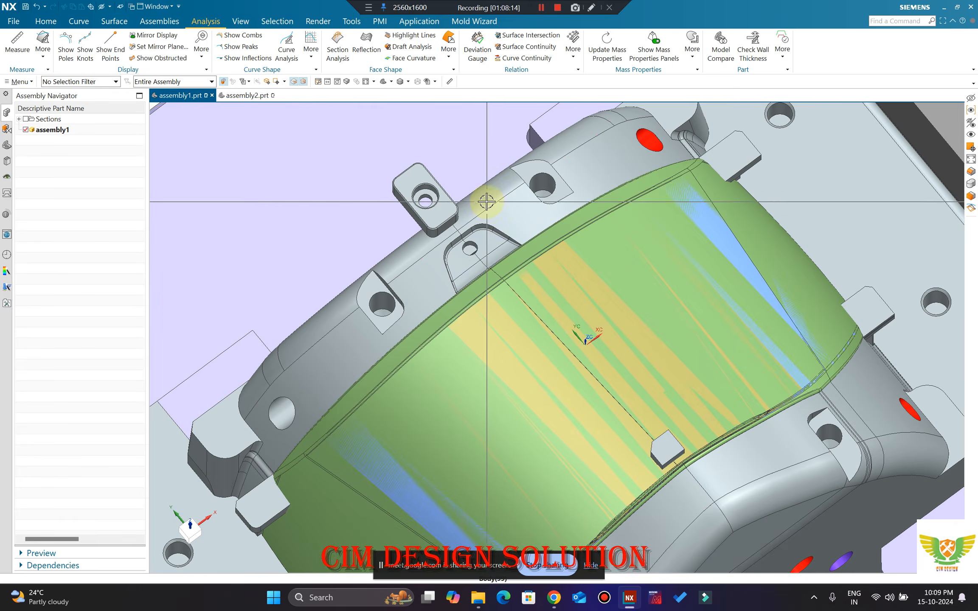
Step: Hide the mold base plates around the core and examine the ejector block and guides beneath it
{"action": "middle_click_drag", "start_coordinate": [487, 202], "coordinate": [524, 123]}
{"action": "scroll", "coordinate": [442, 231], "scroll_direction": "down", "scroll_amount": 4}
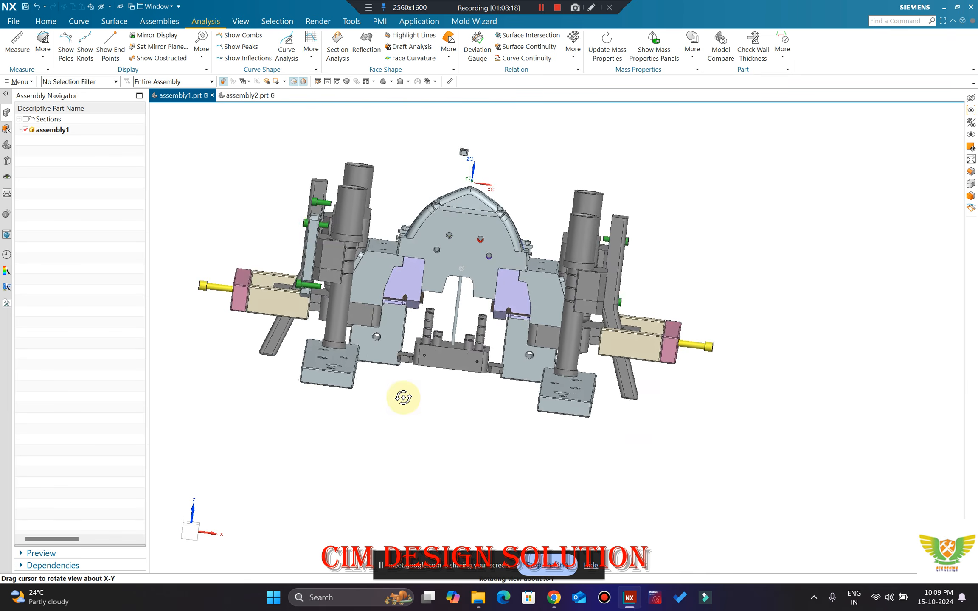
{"action": "middle_click_drag", "start_coordinate": [403, 397], "coordinate": [430, 382]}
{"action": "scroll", "coordinate": [513, 328], "scroll_direction": "up", "scroll_amount": 4}
{"action": "scroll", "coordinate": [510, 331], "scroll_direction": "down", "scroll_amount": 3}
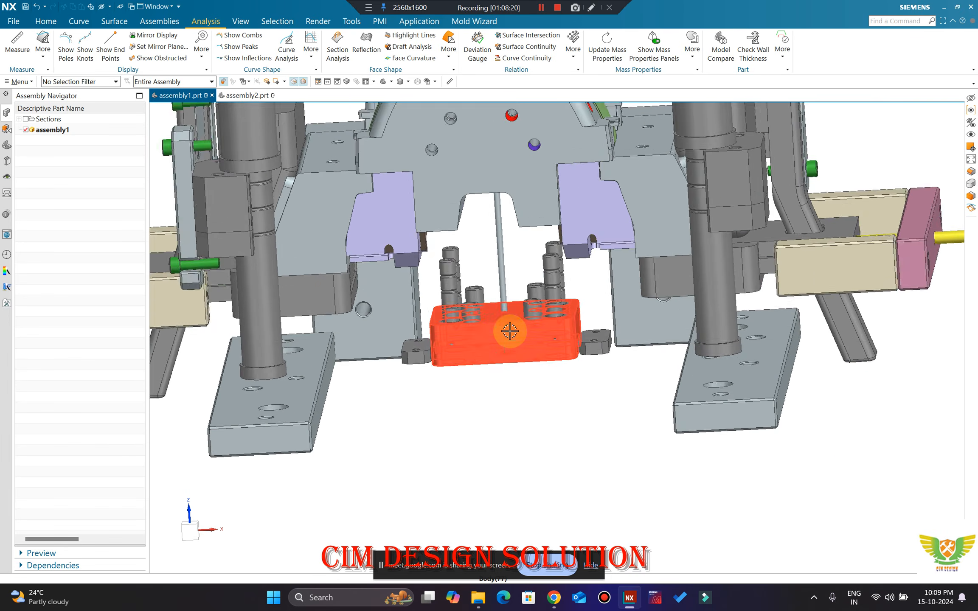
Step: Redisplay the full mold and section it on the Y plane through the lower end of the central ejector pin, at offset 74.0997
{"action": "scroll", "coordinate": [509, 330], "scroll_direction": "down", "scroll_amount": 4}
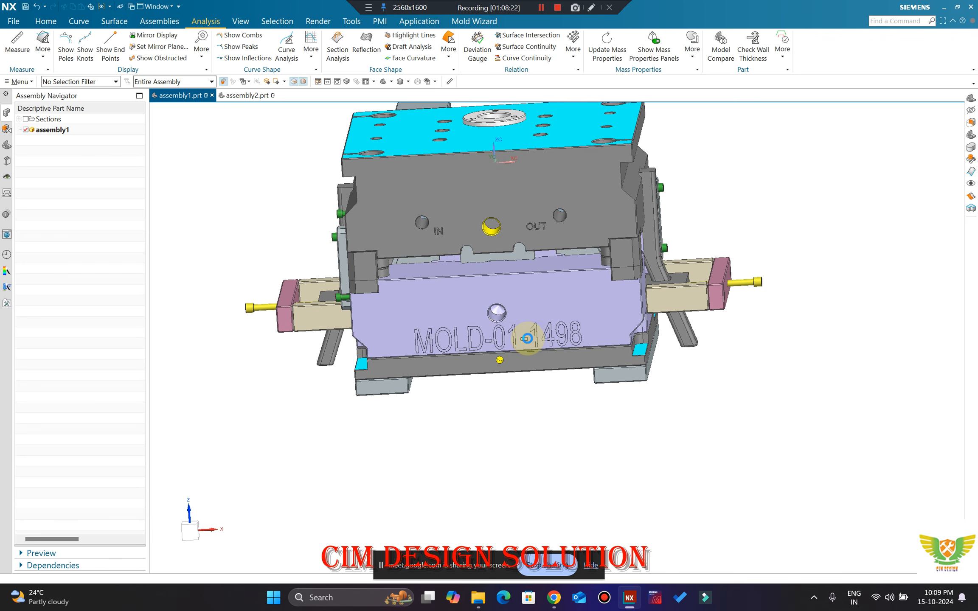
{"action": "key", "text": "ctrl+h"}
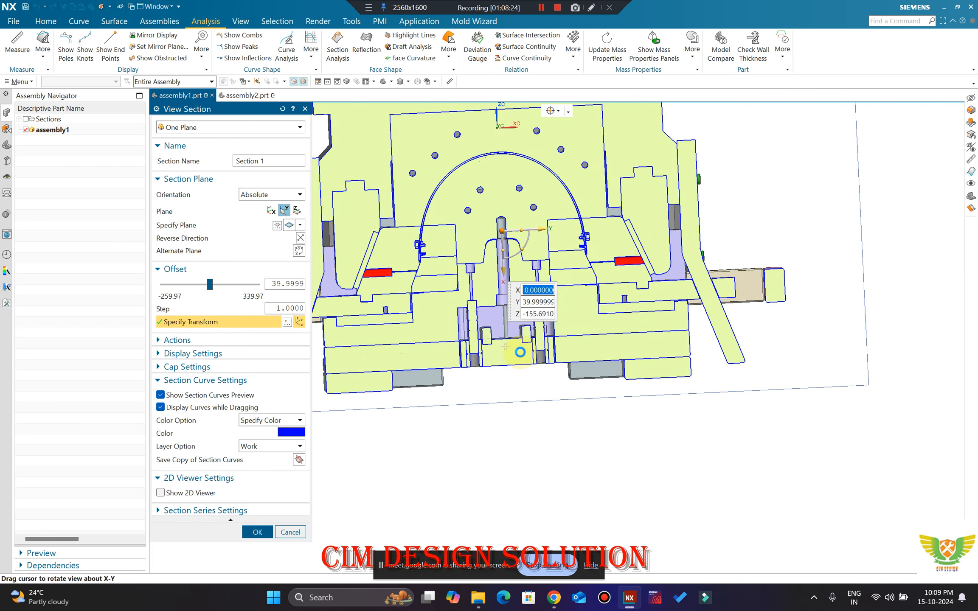
{"action": "scroll", "coordinate": [502, 325], "scroll_direction": "up", "scroll_amount": 3}
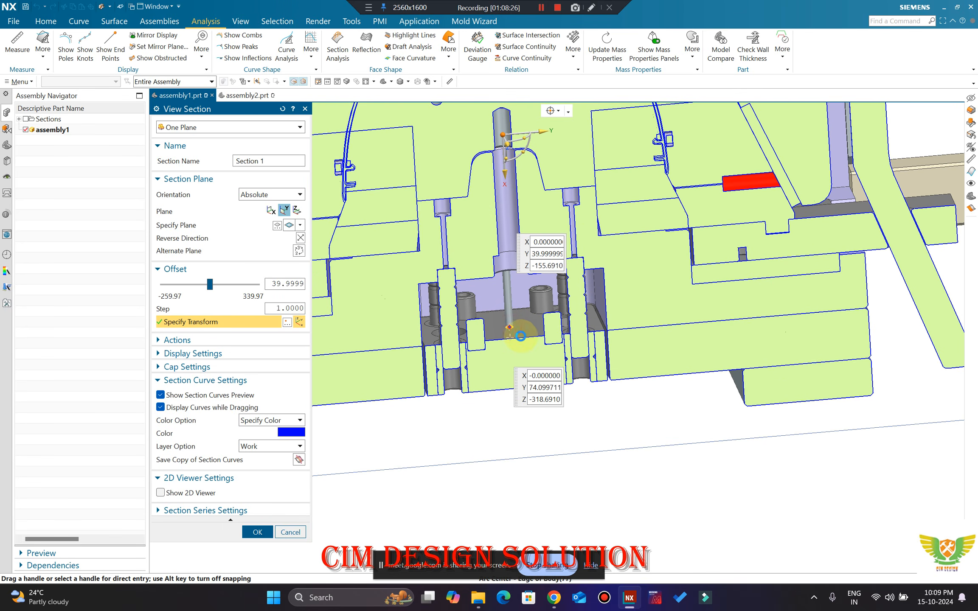
{"action": "left_click", "coordinate": [512, 336]}
Step: Examine the section around the gate and core cooling channels, down to the central pin's seat in the ejector block
{"action": "scroll", "coordinate": [452, 459], "scroll_direction": "down", "scroll_amount": 3}
{"action": "scroll", "coordinate": [510, 295], "scroll_direction": "up", "scroll_amount": 1}
{"action": "scroll", "coordinate": [500, 175], "scroll_direction": "up", "scroll_amount": 4}
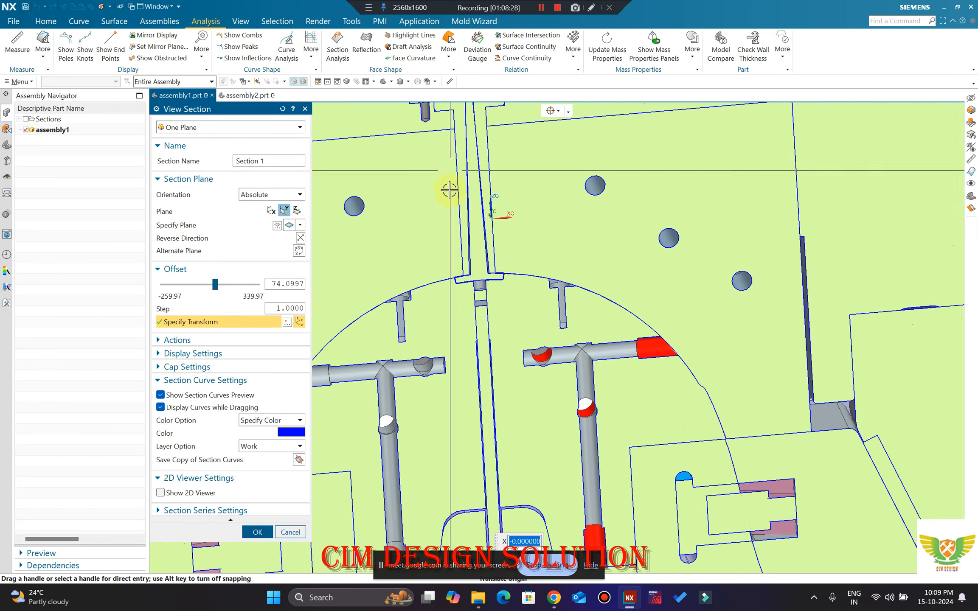
{"action": "scroll", "coordinate": [449, 190], "scroll_direction": "down", "scroll_amount": 4}
{"action": "scroll", "coordinate": [476, 278], "scroll_direction": "up", "scroll_amount": 5}
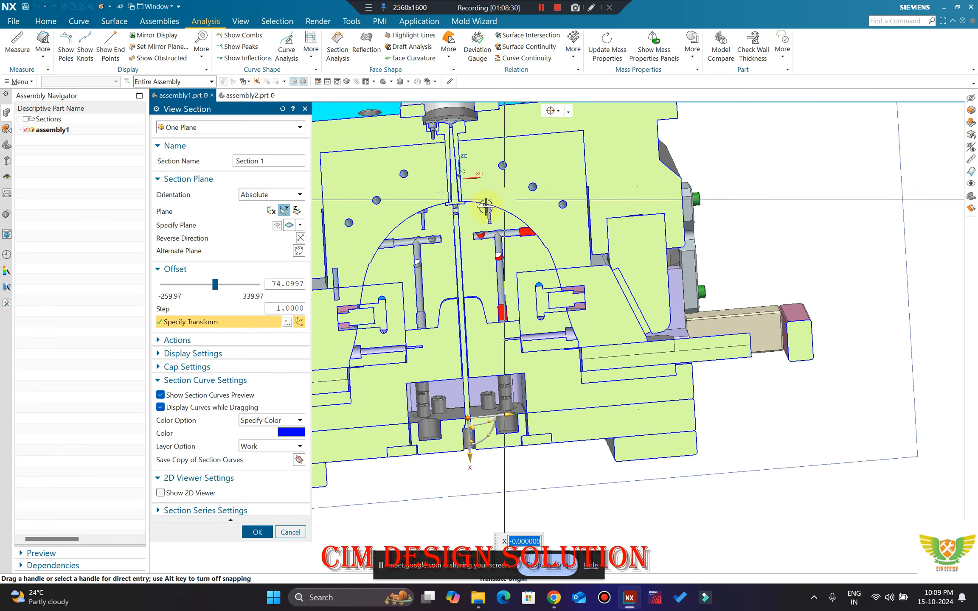
{"action": "scroll", "coordinate": [640, 257], "scroll_direction": "down", "scroll_amount": 3}
{"action": "scroll", "coordinate": [577, 226], "scroll_direction": "up", "scroll_amount": 3}
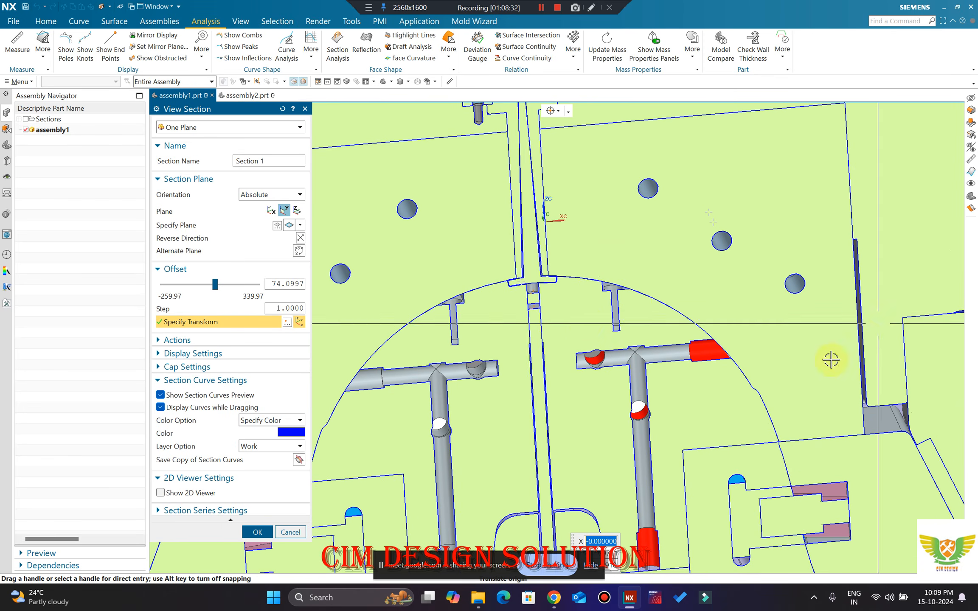
{"action": "scroll", "coordinate": [831, 359], "scroll_direction": "down", "scroll_amount": 4}
{"action": "scroll", "coordinate": [671, 471], "scroll_direction": "up", "scroll_amount": 4}
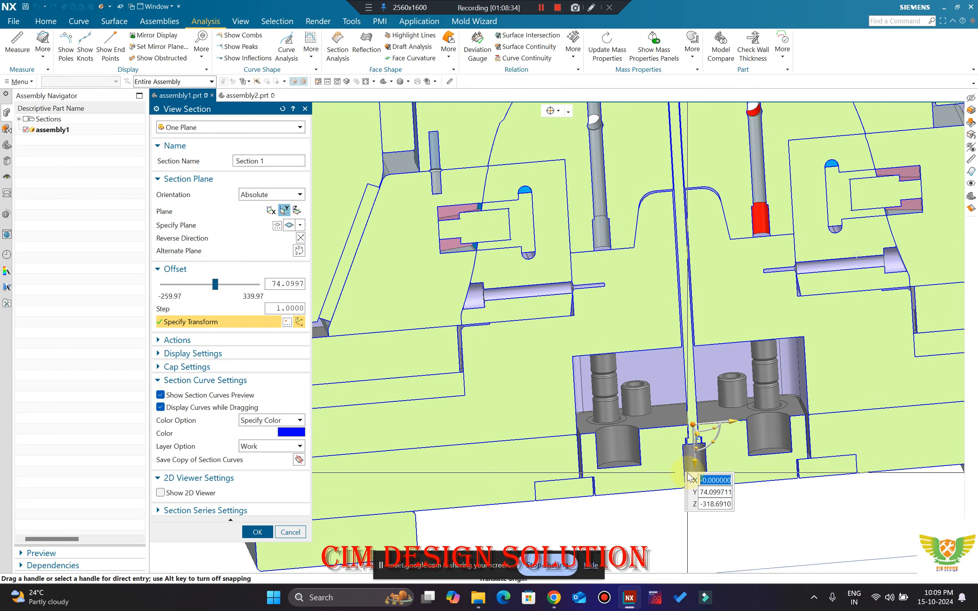
{"action": "scroll", "coordinate": [632, 288], "scroll_direction": "down", "scroll_amount": 2}
{"action": "scroll", "coordinate": [655, 342], "scroll_direction": "up", "scroll_amount": 6}
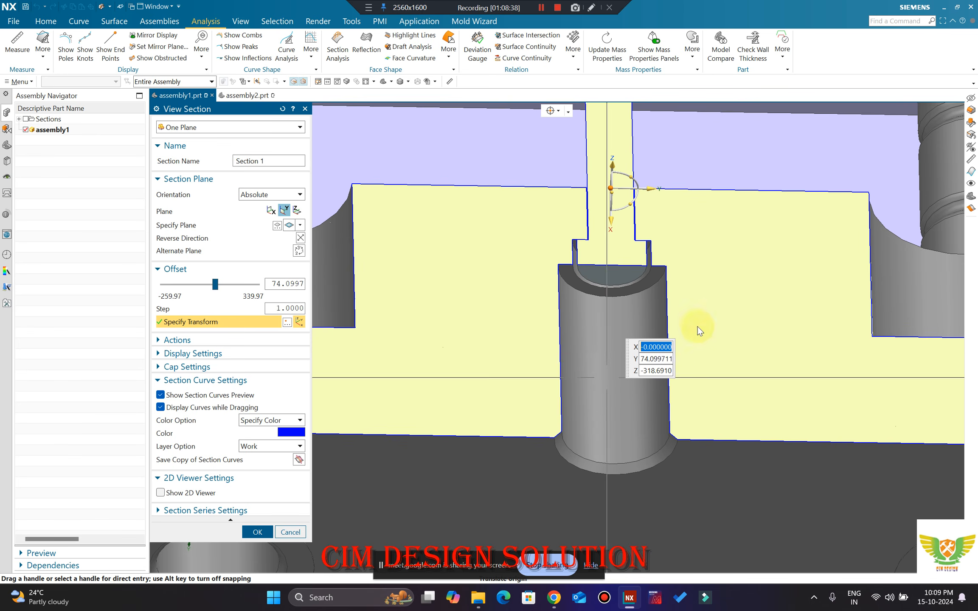
Step: Examine the gate, sprue bushing and locating ring in the sectioned mold
{"action": "scroll", "coordinate": [675, 384], "scroll_direction": "down", "scroll_amount": 4}
{"action": "scroll", "coordinate": [571, 130], "scroll_direction": "up", "scroll_amount": 3}
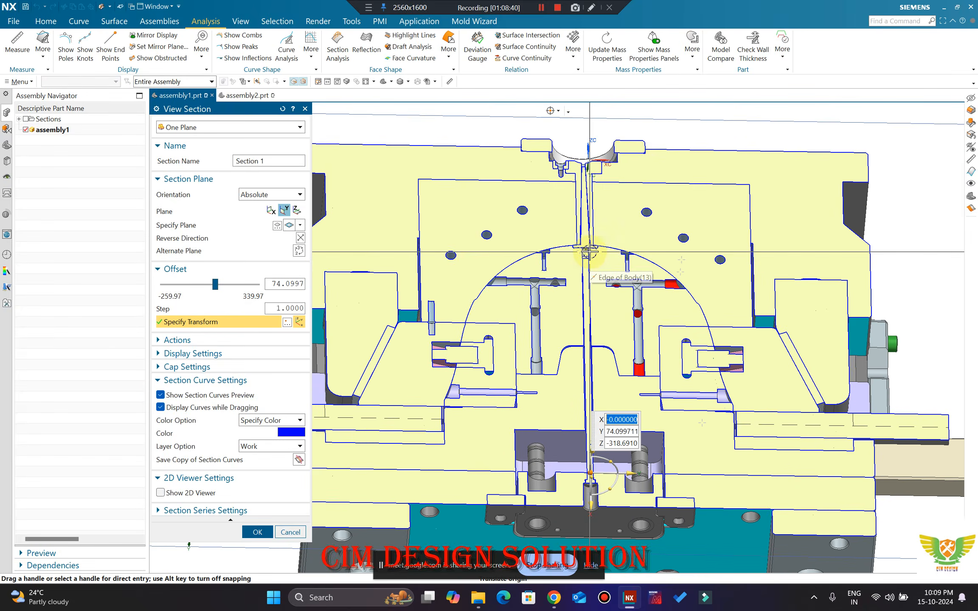
{"action": "scroll", "coordinate": [581, 234], "scroll_direction": "down", "scroll_amount": 4}
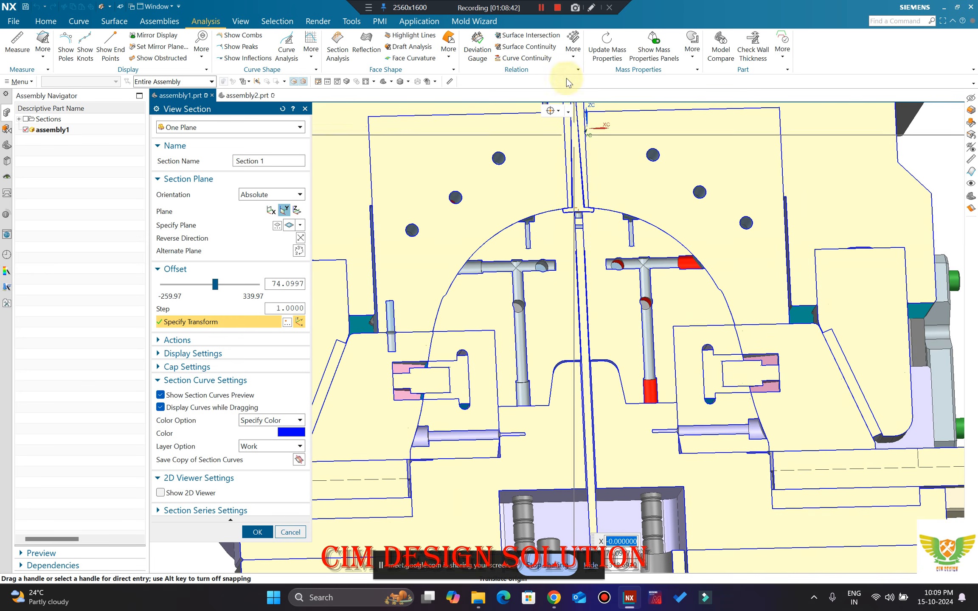
{"action": "middle_click_drag", "start_coordinate": [580, 234], "coordinate": [588, 275]}
{"action": "scroll", "coordinate": [574, 223], "scroll_direction": "up", "scroll_amount": 5}
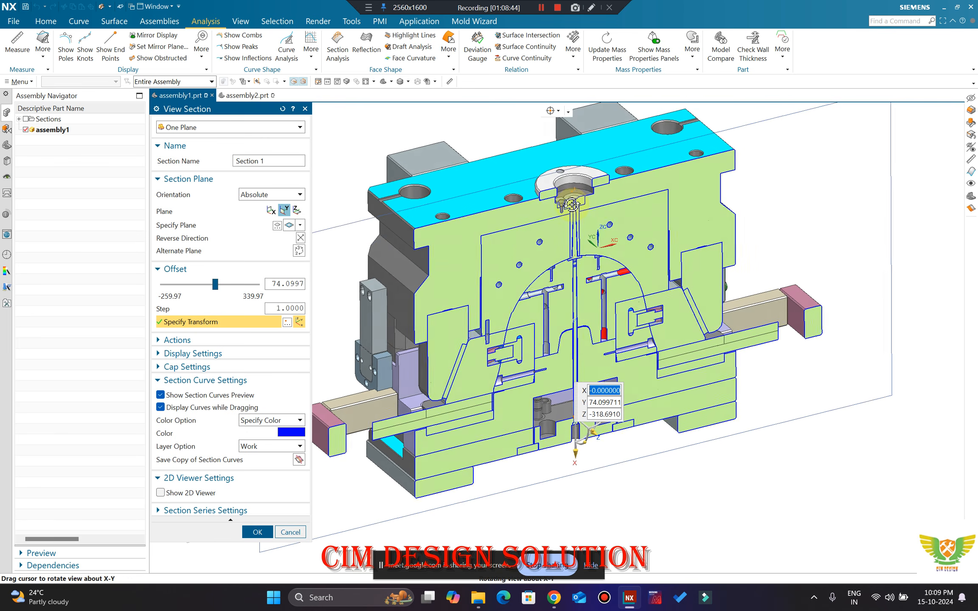
{"action": "scroll", "coordinate": [577, 206], "scroll_direction": "up", "scroll_amount": 3}
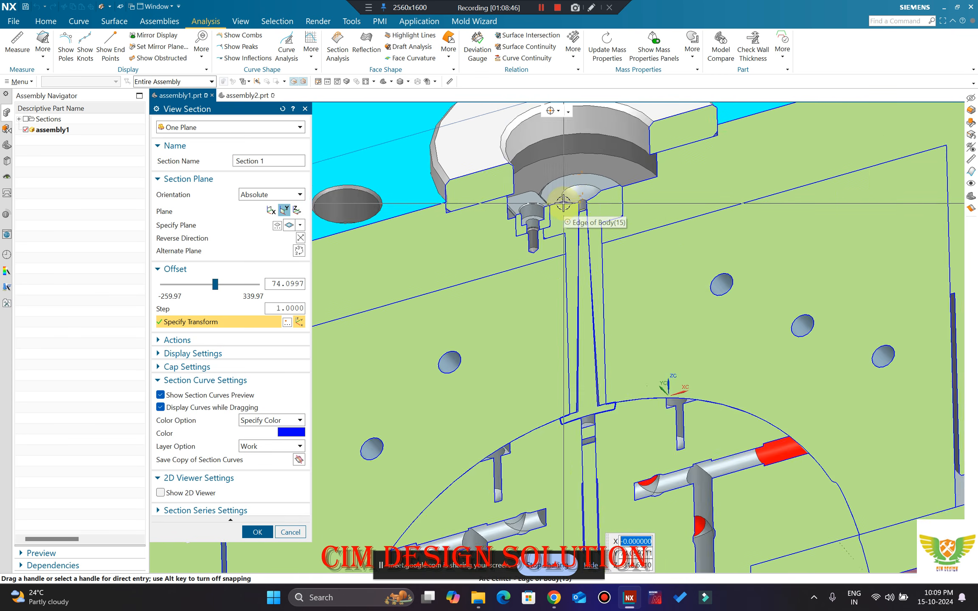
{"action": "scroll", "coordinate": [560, 155], "scroll_direction": "down", "scroll_amount": 3}
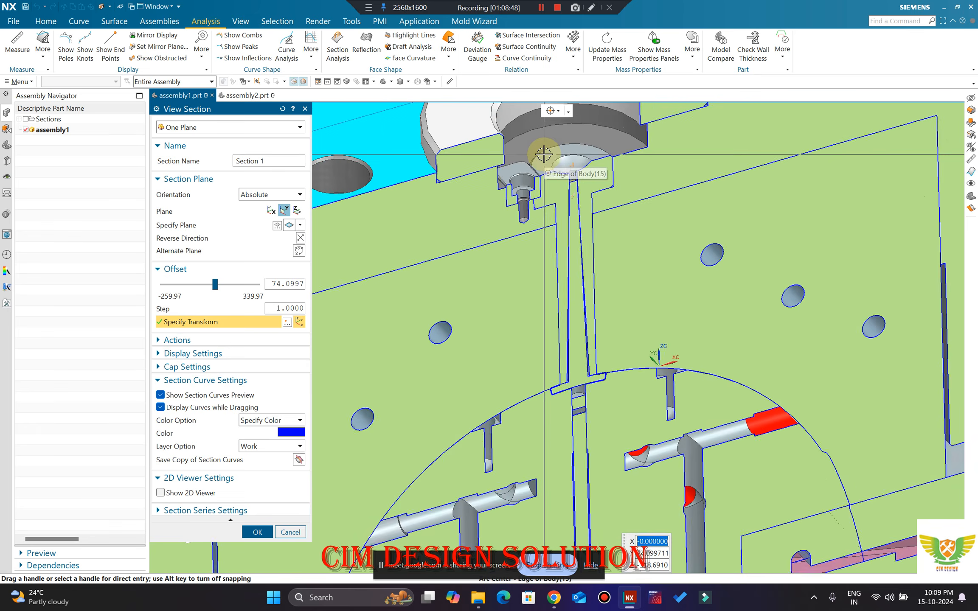
Step: Close the section and hide the top mold plates, locating ring and cavity insert with its cooling channels
{"action": "key", "text": "Escape"}
{"action": "left_click", "coordinate": [472, 200]}
{"action": "key", "text": "ctrl+b"}
{"action": "left_click", "coordinate": [536, 183]}
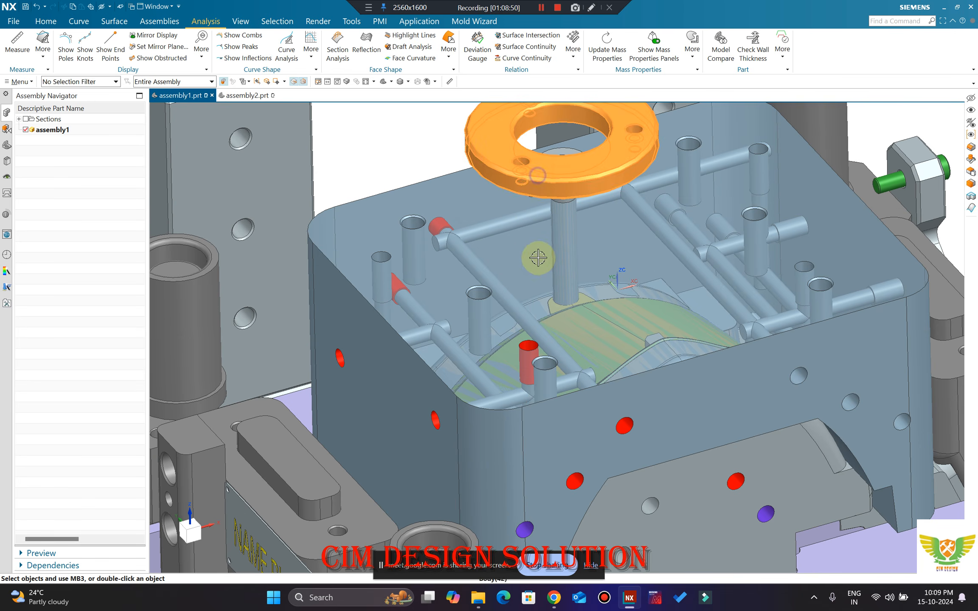
{"action": "key", "text": "ctrl+b"}
{"action": "left_click", "coordinate": [518, 245]}
{"action": "key", "text": "ctrl+b"}
Step: Hide the sprue bushing and its small locking block above the core
{"action": "scroll", "coordinate": [522, 253], "scroll_direction": "up", "scroll_amount": 3}
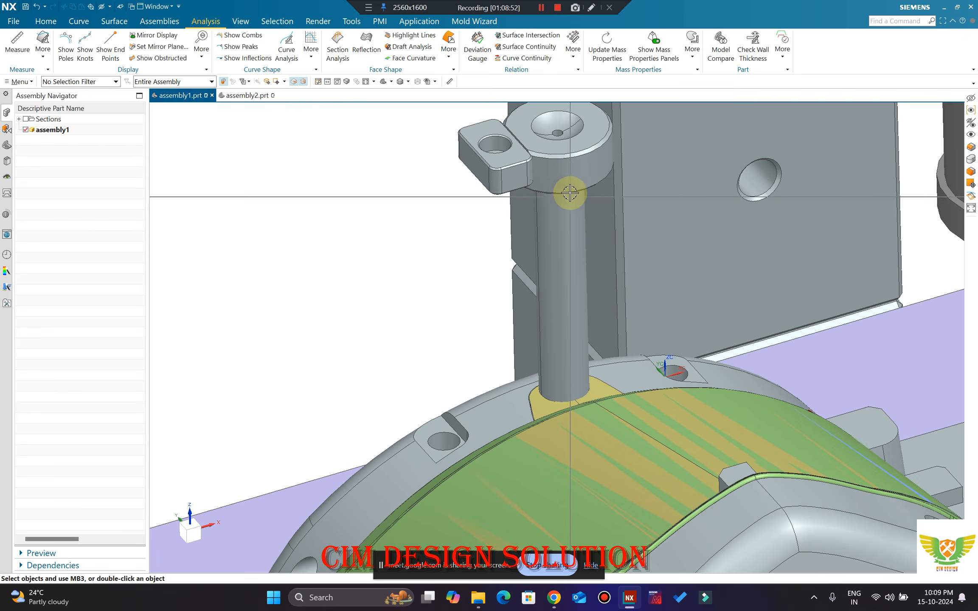
{"action": "left_click", "coordinate": [572, 192]}
{"action": "key", "text": "ctrl+b"}
{"action": "left_click", "coordinate": [516, 175]}
{"action": "key", "text": "ctrl+b"}
Step: Examine the yellow sprue and the gate where they meet the molded part's edge
{"action": "scroll", "coordinate": [587, 177], "scroll_direction": "down", "scroll_amount": 3}
{"action": "middle_click_drag", "start_coordinate": [587, 177], "coordinate": [571, 274]}
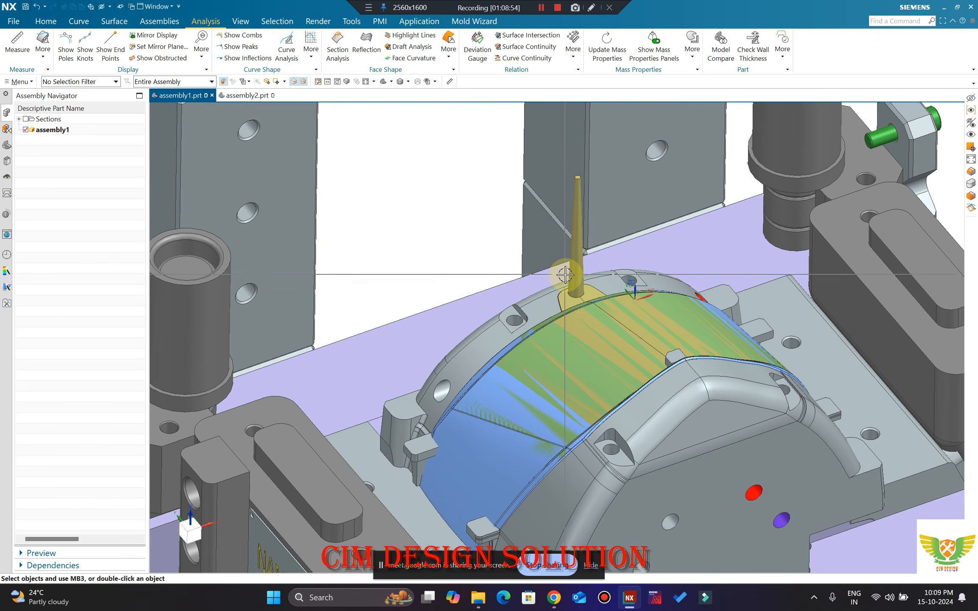
{"action": "scroll", "coordinate": [572, 273], "scroll_direction": "up", "scroll_amount": 3}
{"action": "scroll", "coordinate": [513, 210], "scroll_direction": "down", "scroll_amount": 3}
{"action": "middle_click_drag", "start_coordinate": [513, 210], "coordinate": [543, 270]}
{"action": "scroll", "coordinate": [544, 269], "scroll_direction": "up", "scroll_amount": 6}
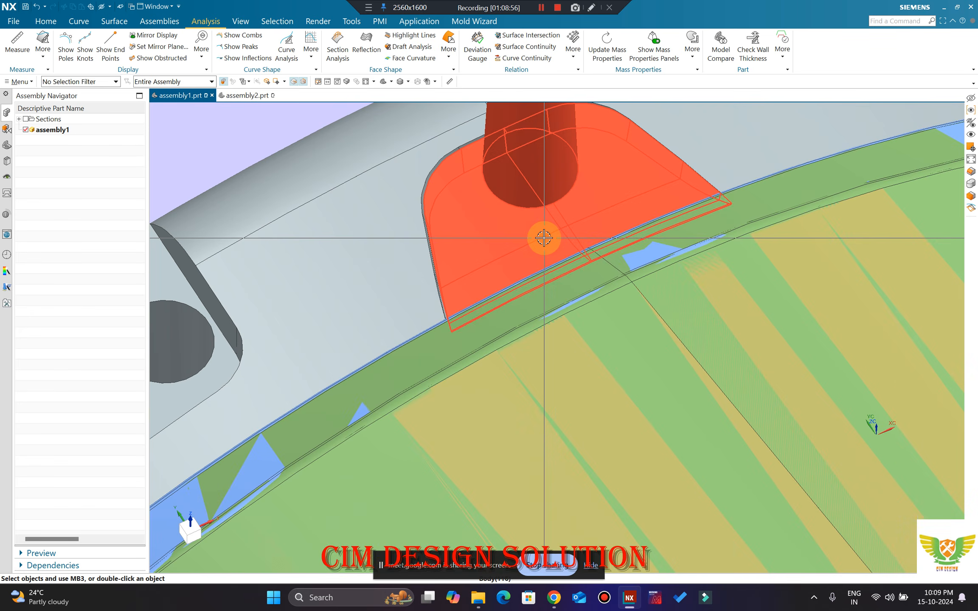
{"action": "scroll", "coordinate": [504, 203], "scroll_direction": "down", "scroll_amount": 5}
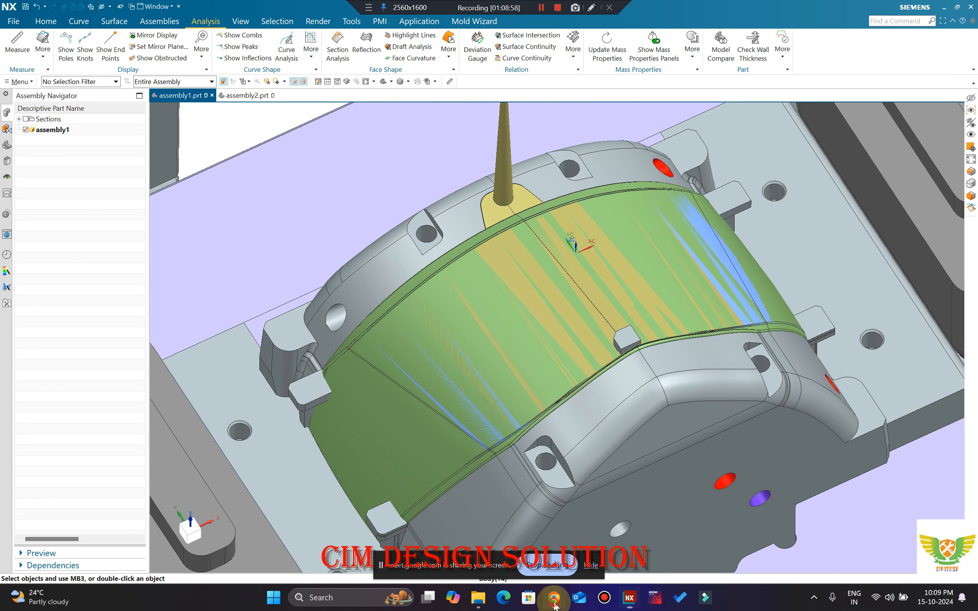
Step: Switch to Chrome and search the web for "grab screws" in a new tab
{"action": "mouse_move", "coordinate": [554, 602]}
{"action": "left_click", "coordinate": [481, 571]}
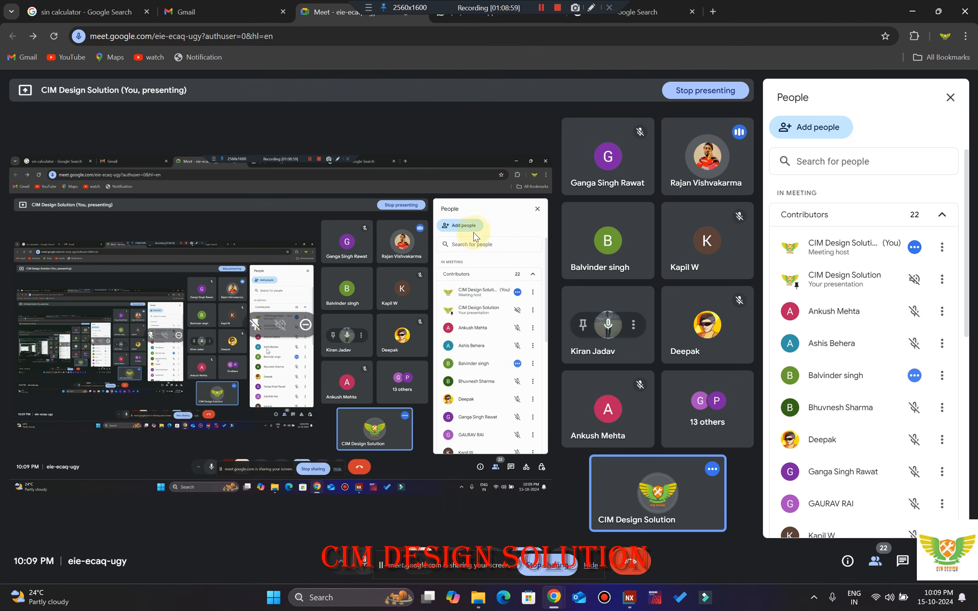
{"action": "left_click", "coordinate": [710, 18]}
{"action": "type", "text": "GRAB"}
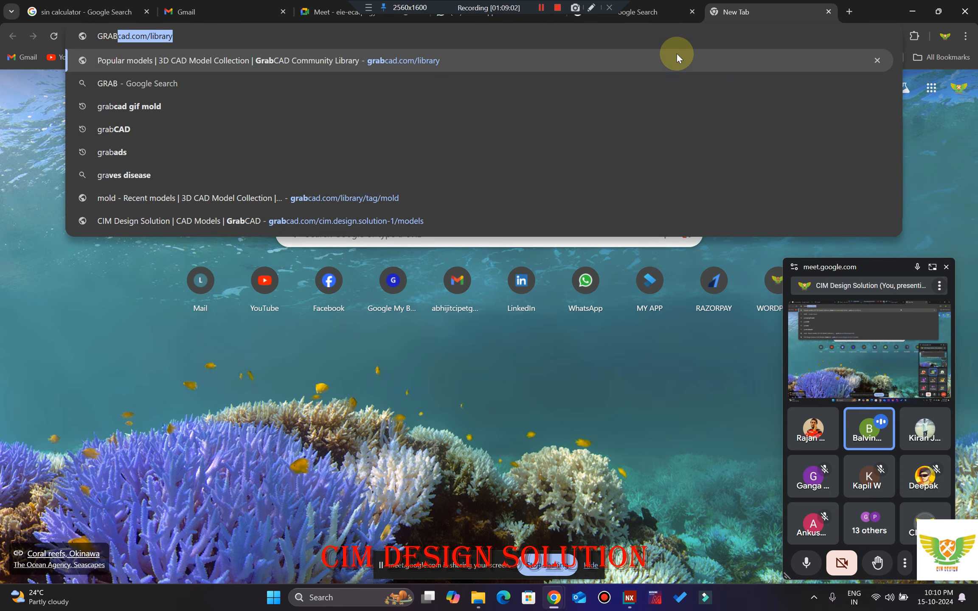
{"action": "type", "text": " S"}
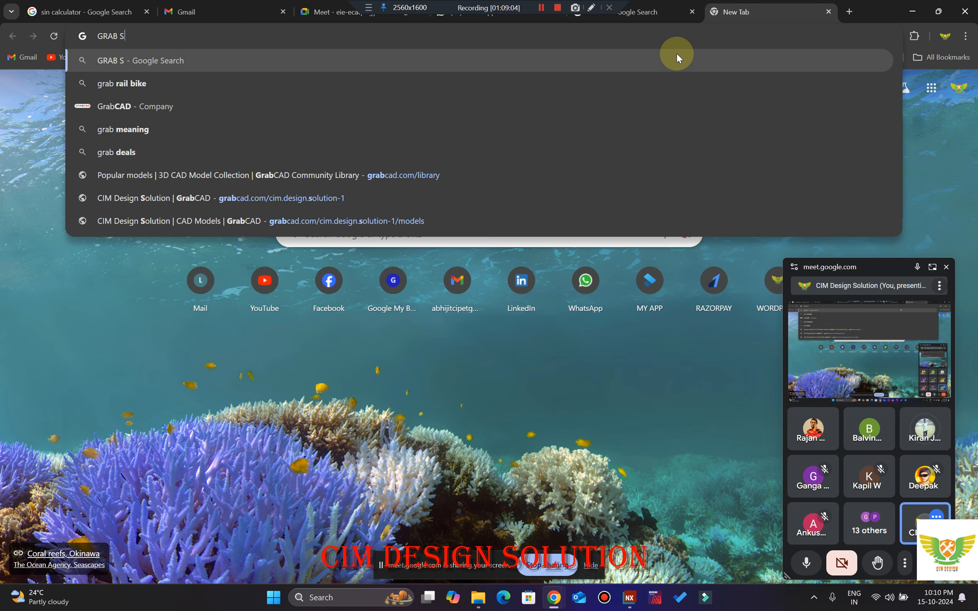
{"action": "type", "text": "CRE"}
{"action": "key", "text": "Return"}
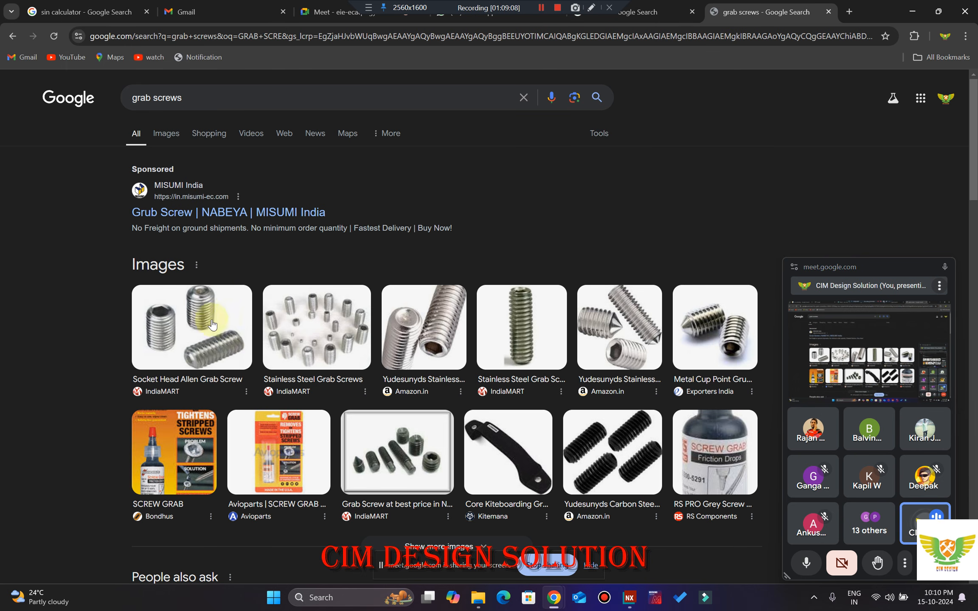
Step: Return to NX and move the floating meeting window out of the way of the model
{"action": "left_click", "coordinate": [628, 598]}
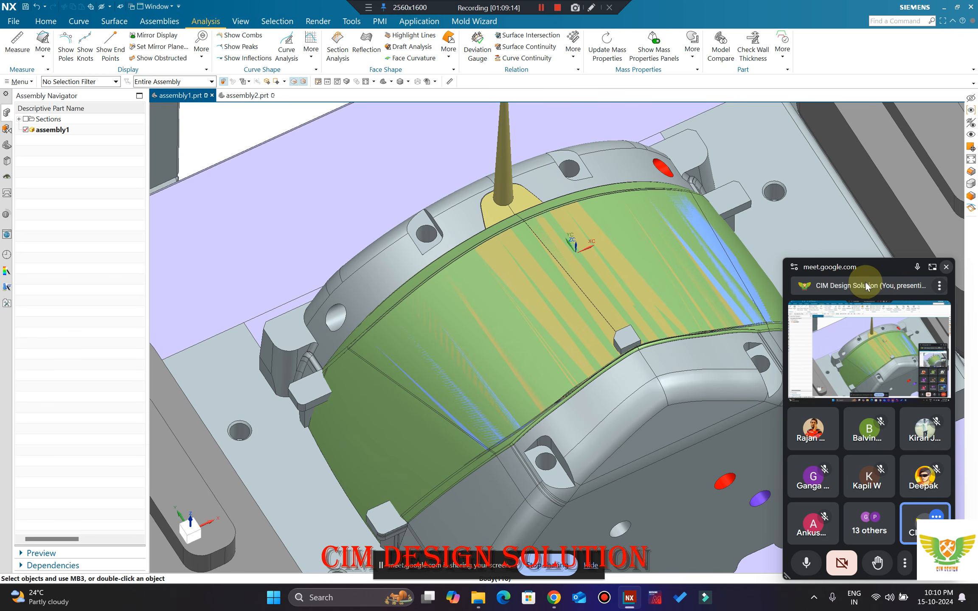
{"action": "left_click_drag", "start_coordinate": [861, 271], "coordinate": [861, 607]}
{"action": "scroll", "coordinate": [491, 264], "scroll_direction": "down", "scroll_amount": 3}
{"action": "scroll", "coordinate": [555, 237], "scroll_direction": "up", "scroll_amount": 3}
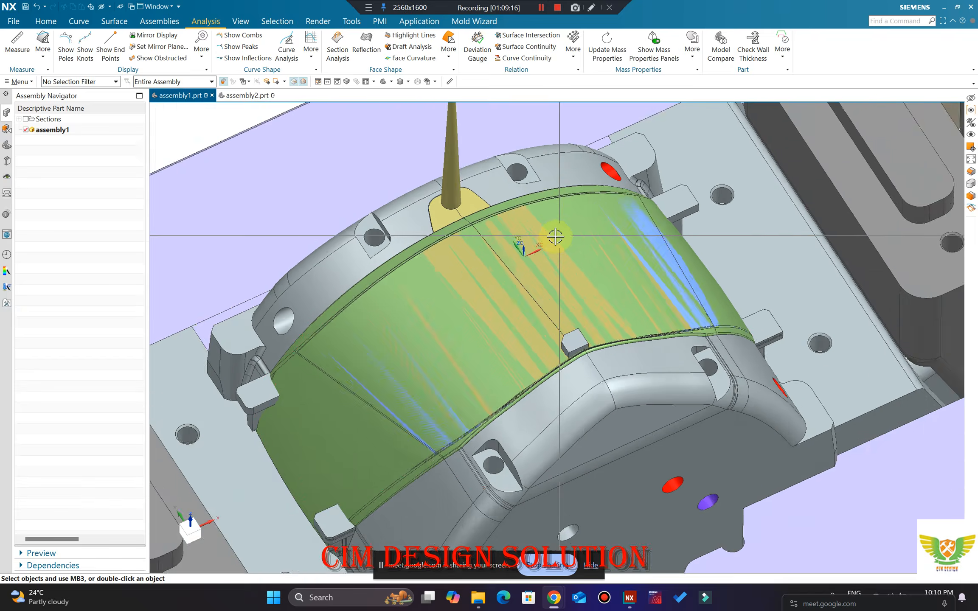
Step: Hide the duplicate bodies overlapping the molded part next to the gate, leaving the single blue part body
{"action": "scroll", "coordinate": [555, 236], "scroll_direction": "up", "scroll_amount": 3}
{"action": "scroll", "coordinate": [489, 218], "scroll_direction": "down", "scroll_amount": 3}
{"action": "scroll", "coordinate": [467, 220], "scroll_direction": "up", "scroll_amount": 5}
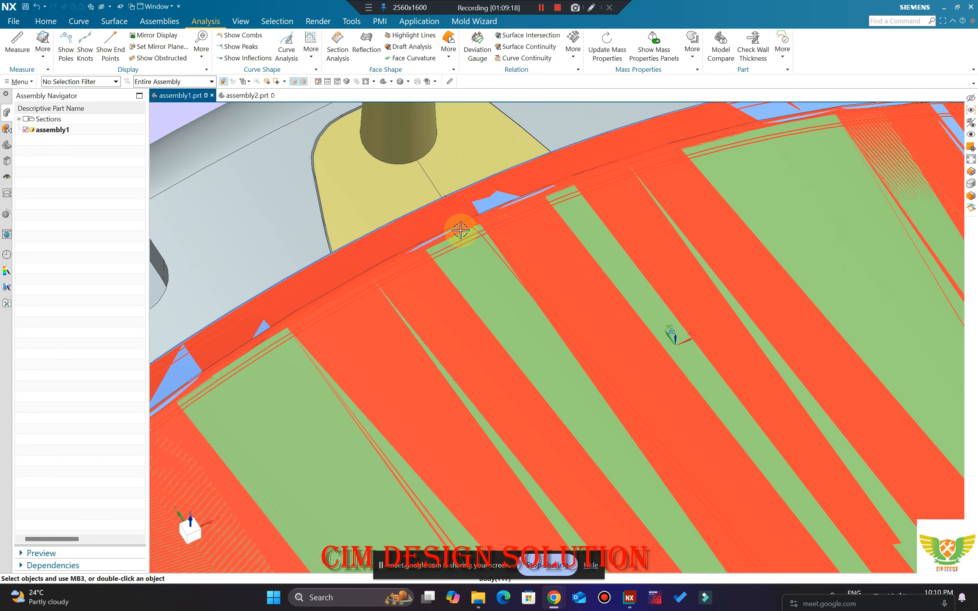
{"action": "right_click_drag", "start_coordinate": [462, 214], "coordinate": [467, 278]}
{"action": "scroll", "coordinate": [463, 227], "scroll_direction": "down", "scroll_amount": 3}
{"action": "scroll", "coordinate": [463, 226], "scroll_direction": "up", "scroll_amount": 3}
{"action": "right_click_drag", "start_coordinate": [462, 225], "coordinate": [464, 287]}
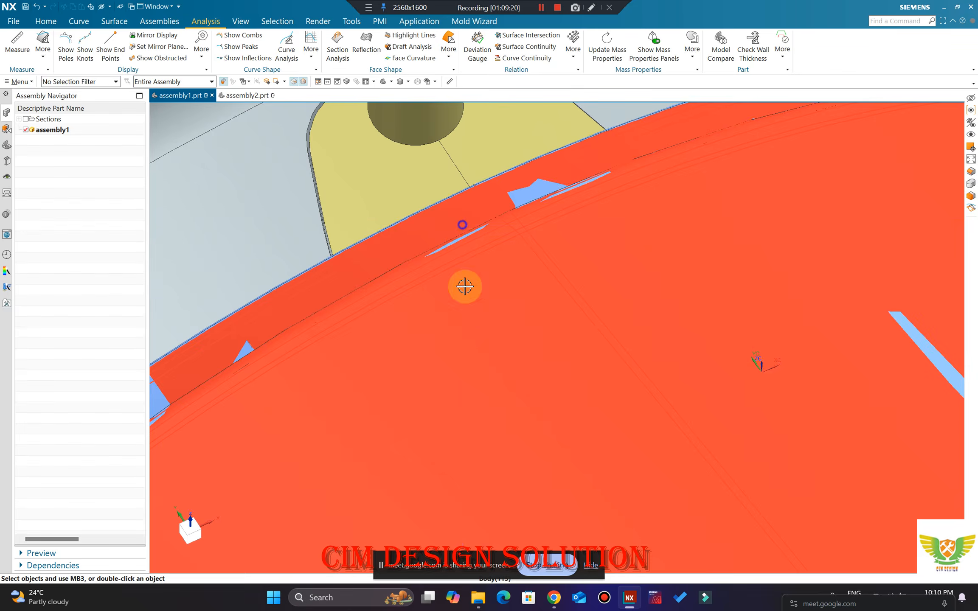
{"action": "scroll", "coordinate": [457, 235], "scroll_direction": "up", "scroll_amount": 1}
{"action": "right_click_drag", "start_coordinate": [456, 233], "coordinate": [481, 296]}
{"action": "scroll", "coordinate": [477, 287], "scroll_direction": "down", "scroll_amount": 1}
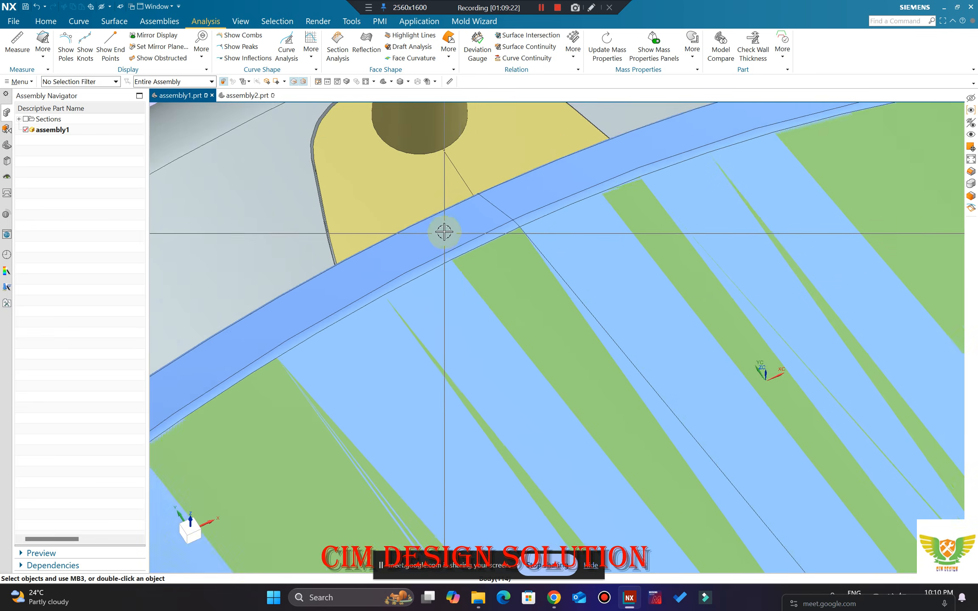
{"action": "scroll", "coordinate": [443, 231], "scroll_direction": "down", "scroll_amount": 1}
{"action": "right_click_drag", "start_coordinate": [444, 230], "coordinate": [460, 338]}
{"action": "scroll", "coordinate": [561, 203], "scroll_direction": "down", "scroll_amount": 5}
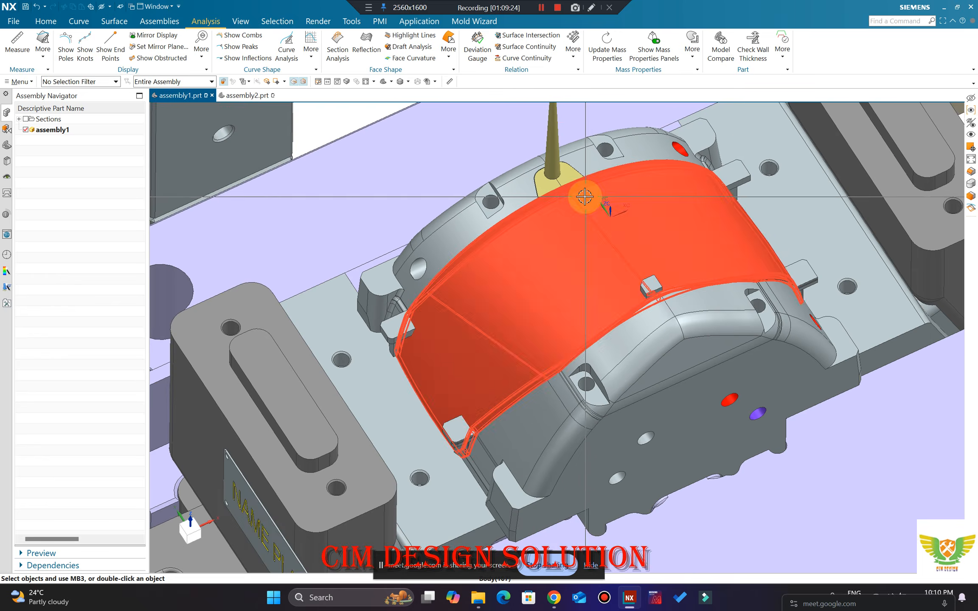
{"action": "key", "text": "ctrl+b"}
{"action": "scroll", "coordinate": [543, 182], "scroll_direction": "up", "scroll_amount": 2}
{"action": "left_click", "coordinate": [546, 187]}
{"action": "left_click", "coordinate": [583, 257]}
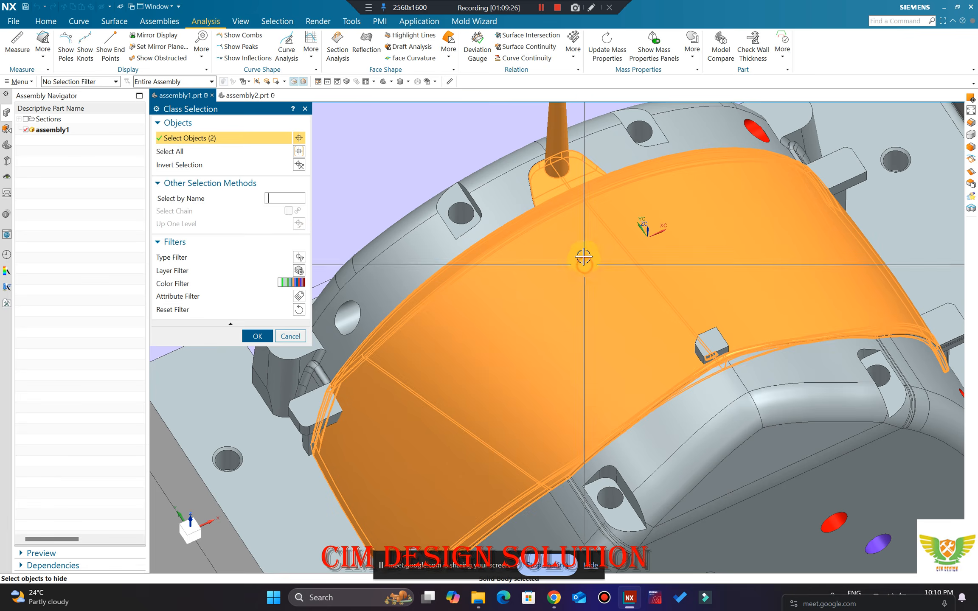
{"action": "scroll", "coordinate": [594, 229], "scroll_direction": "down", "scroll_amount": 2}
{"action": "key", "text": "Escape"}
Step: Hide the grey plates on both sides of the core, exposing the ends of the molded part
{"action": "left_click", "coordinate": [406, 417]}
{"action": "key", "text": "ctrl+b"}
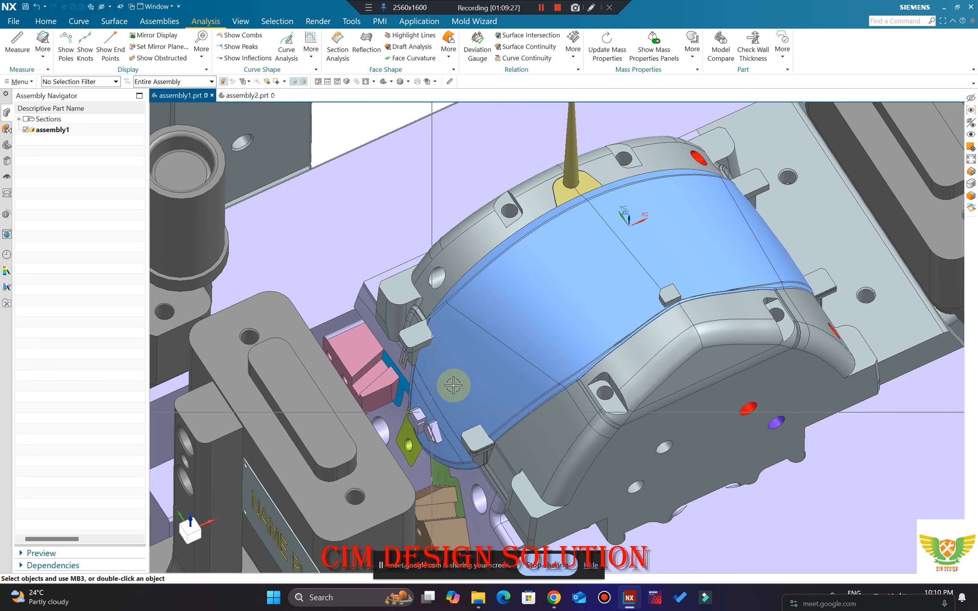
{"action": "left_click", "coordinate": [816, 217]}
{"action": "key", "text": "ctrl+b"}
Step: Isolate the molded part's bodies and the sprue with its gate by hiding all other mold components
{"action": "middle_click_drag", "start_coordinate": [799, 310], "coordinate": [785, 317]}
{"action": "key", "text": "ctrl+b"}
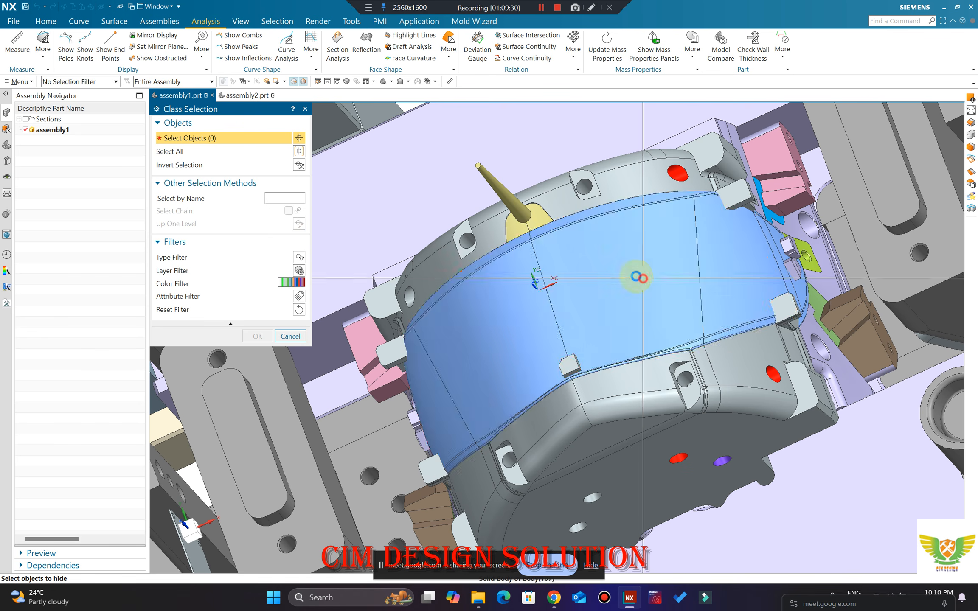
{"action": "left_click", "coordinate": [777, 234]}
{"action": "scroll", "coordinate": [698, 247], "scroll_direction": "down", "scroll_amount": 4}
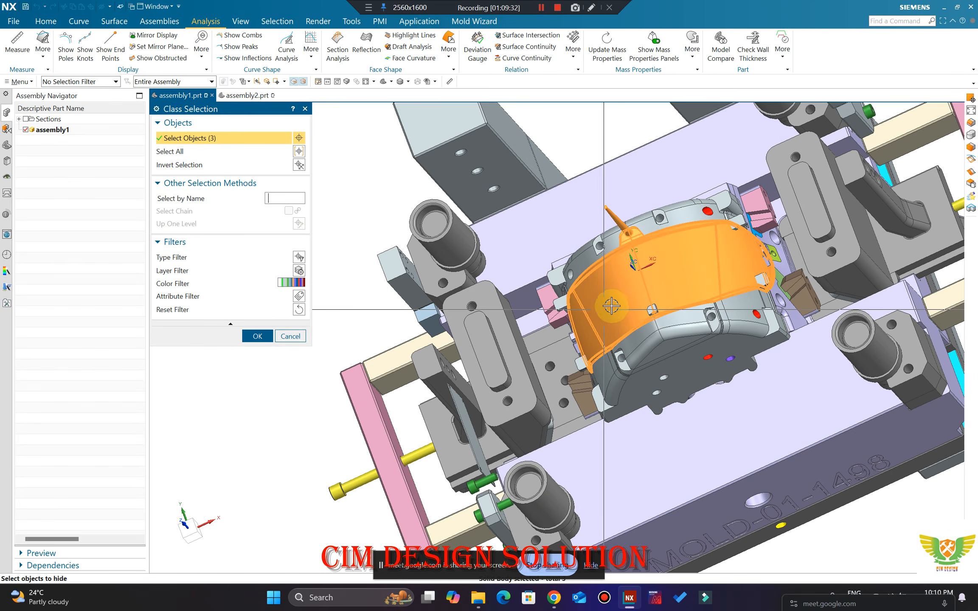
{"action": "scroll", "coordinate": [583, 335], "scroll_direction": "up", "scroll_amount": 5}
{"action": "left_click", "coordinate": [567, 317]}
{"action": "scroll", "coordinate": [504, 299], "scroll_direction": "down", "scroll_amount": 4}
{"action": "scroll", "coordinate": [532, 296], "scroll_direction": "down", "scroll_amount": 3}
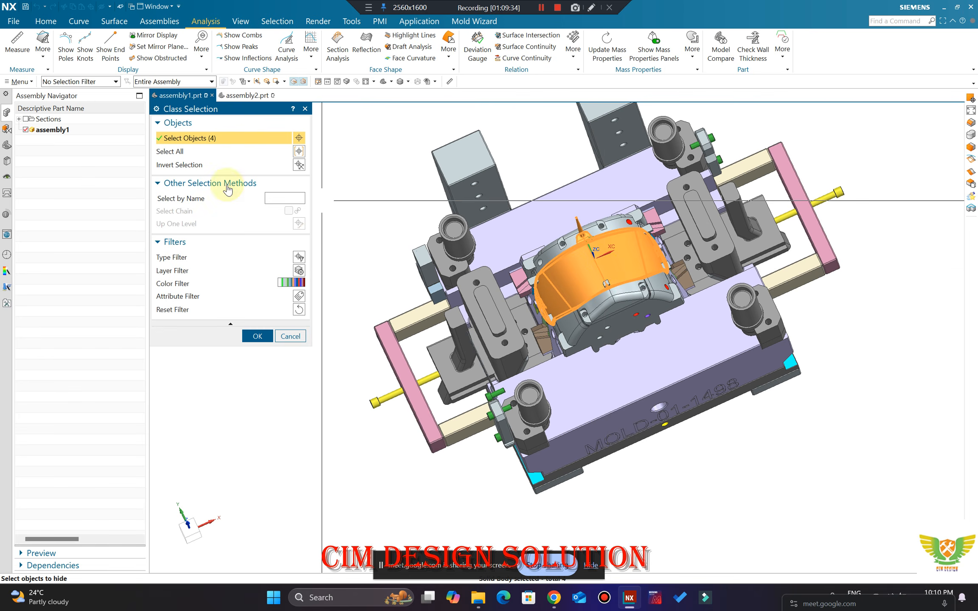
{"action": "left_click", "coordinate": [258, 336]}
Step: Examine the isolated molded part from below and the gate connection at its edge
{"action": "middle_click_drag", "start_coordinate": [612, 303], "coordinate": [563, 388]}
{"action": "scroll", "coordinate": [576, 310], "scroll_direction": "up", "scroll_amount": 4}
{"action": "left_click", "coordinate": [575, 378]}
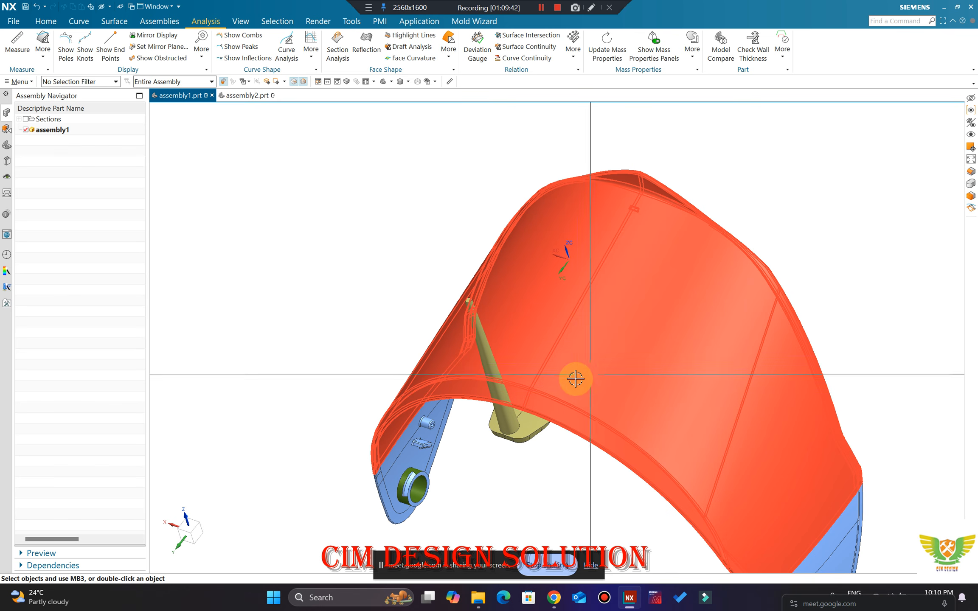
{"action": "scroll", "coordinate": [418, 254], "scroll_direction": "down", "scroll_amount": 2}
{"action": "middle_click_drag", "start_coordinate": [424, 254], "coordinate": [467, 210]}
{"action": "scroll", "coordinate": [441, 313], "scroll_direction": "up", "scroll_amount": 2}
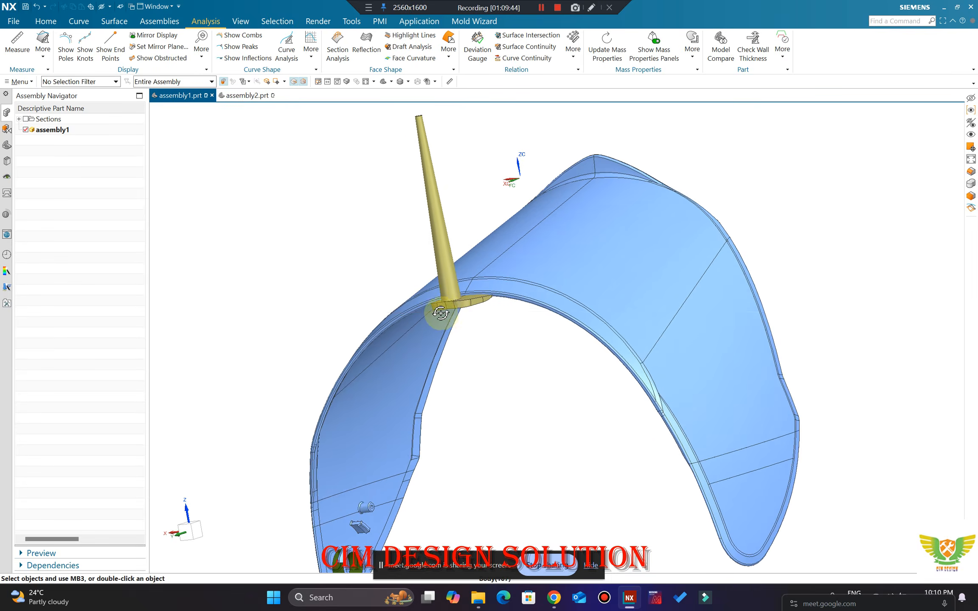
Step: Examine the sprue and tab gate at the molded part's edge, including a view straight down the sprue
{"action": "middle_click_drag", "start_coordinate": [439, 313], "coordinate": [476, 291]}
{"action": "scroll", "coordinate": [526, 208], "scroll_direction": "up", "scroll_amount": 2}
{"action": "middle_click_drag", "start_coordinate": [533, 218], "coordinate": [492, 262]}
{"action": "scroll", "coordinate": [488, 395], "scroll_direction": "up", "scroll_amount": 3}
{"action": "scroll", "coordinate": [462, 170], "scroll_direction": "down", "scroll_amount": 1}
{"action": "scroll", "coordinate": [465, 174], "scroll_direction": "down", "scroll_amount": 3}
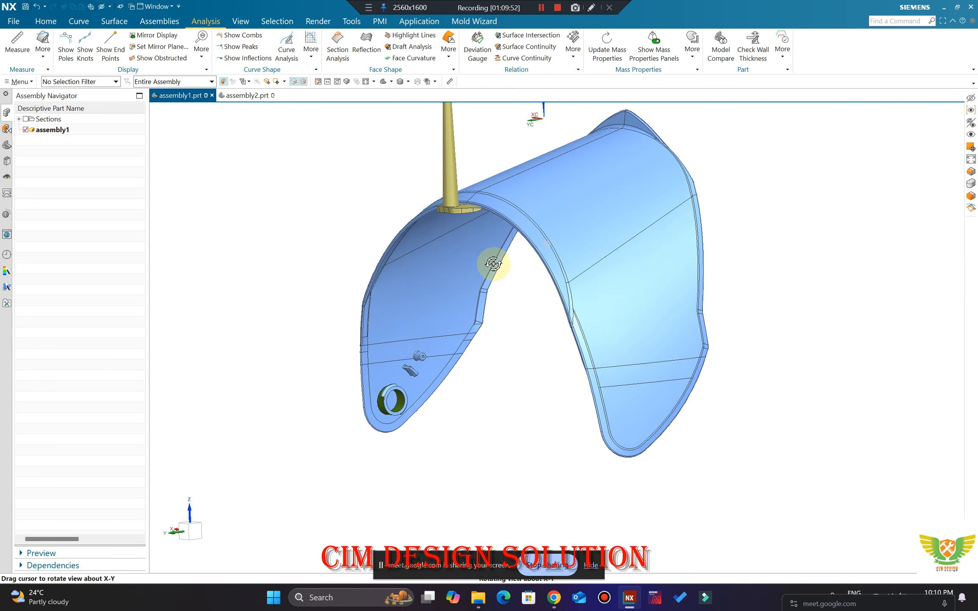
{"action": "scroll", "coordinate": [485, 191], "scroll_direction": "up", "scroll_amount": 3}
{"action": "middle_click_drag", "start_coordinate": [485, 192], "coordinate": [408, 388]}
{"action": "key", "text": "F8"}
{"action": "scroll", "coordinate": [600, 290], "scroll_direction": "up", "scroll_amount": 4}
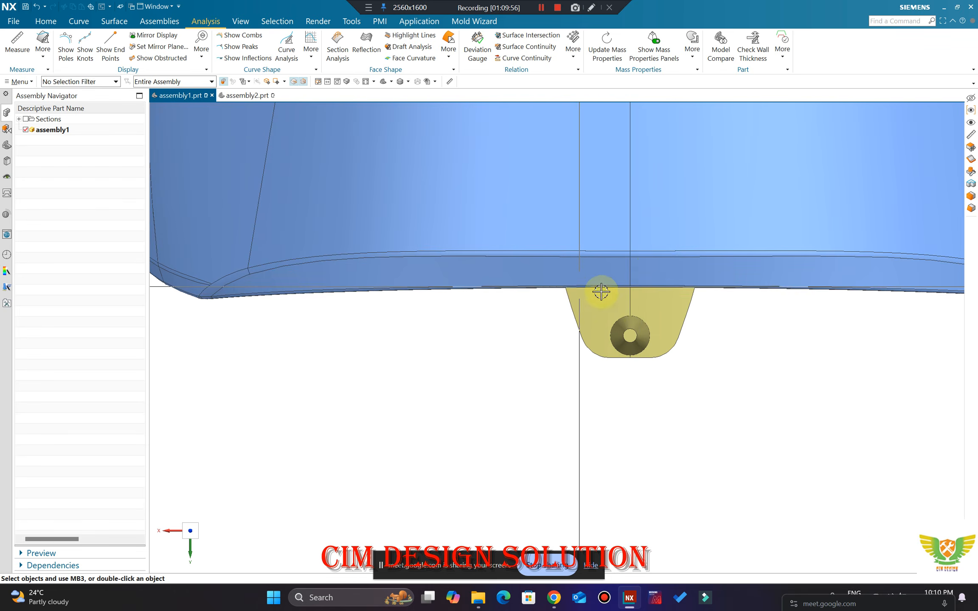
{"action": "scroll", "coordinate": [605, 327], "scroll_direction": "down", "scroll_amount": 4}
{"action": "middle_click_drag", "start_coordinate": [606, 327], "coordinate": [447, 339]}
{"action": "scroll", "coordinate": [515, 243], "scroll_direction": "up", "scroll_amount": 3}
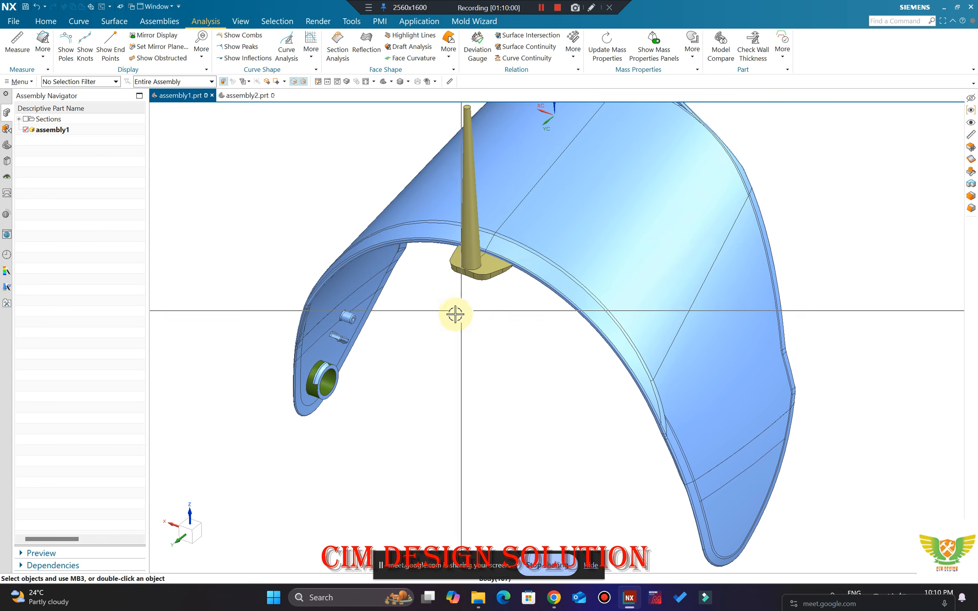
{"action": "scroll", "coordinate": [458, 306], "scroll_direction": "down", "scroll_amount": 1}
{"action": "scroll", "coordinate": [476, 291], "scroll_direction": "up", "scroll_amount": 2}
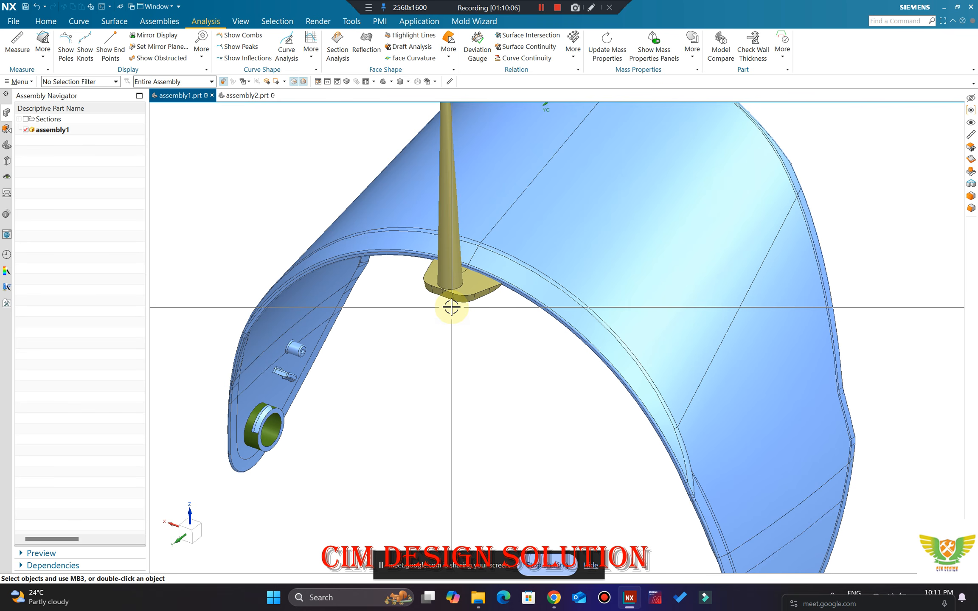
Step: Inspect the whole molded part with its sprue from the opposite side and from the edge away from the gate
{"action": "scroll", "coordinate": [451, 307], "scroll_direction": "down", "scroll_amount": 3}
{"action": "middle_click_drag", "start_coordinate": [451, 307], "coordinate": [558, 223]}
{"action": "middle_click_drag", "start_coordinate": [492, 248], "coordinate": [545, 255]}
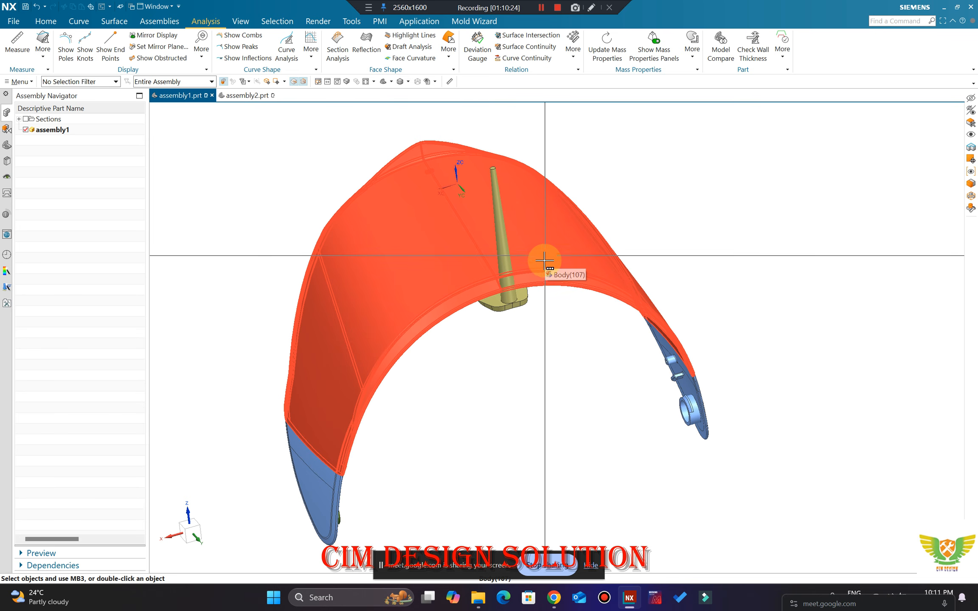
{"action": "middle_click_drag", "start_coordinate": [545, 261], "coordinate": [521, 260]}
{"action": "scroll", "coordinate": [538, 260], "scroll_direction": "down", "scroll_amount": 3}
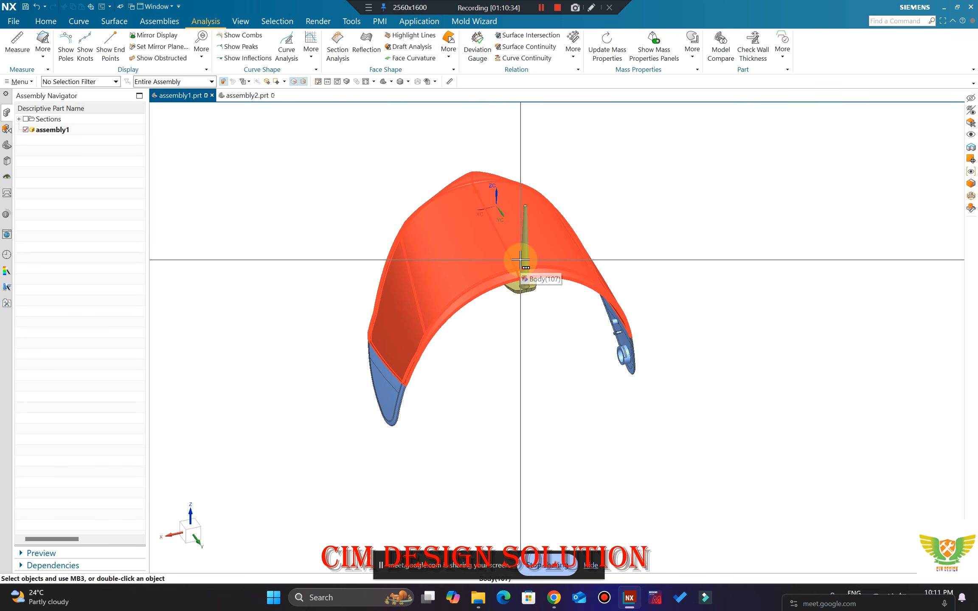
{"action": "middle_click_drag", "start_coordinate": [519, 255], "coordinate": [459, 279]}
{"action": "scroll", "coordinate": [459, 279], "scroll_direction": "down", "scroll_amount": 2}
{"action": "scroll", "coordinate": [471, 220], "scroll_direction": "up", "scroll_amount": 3}
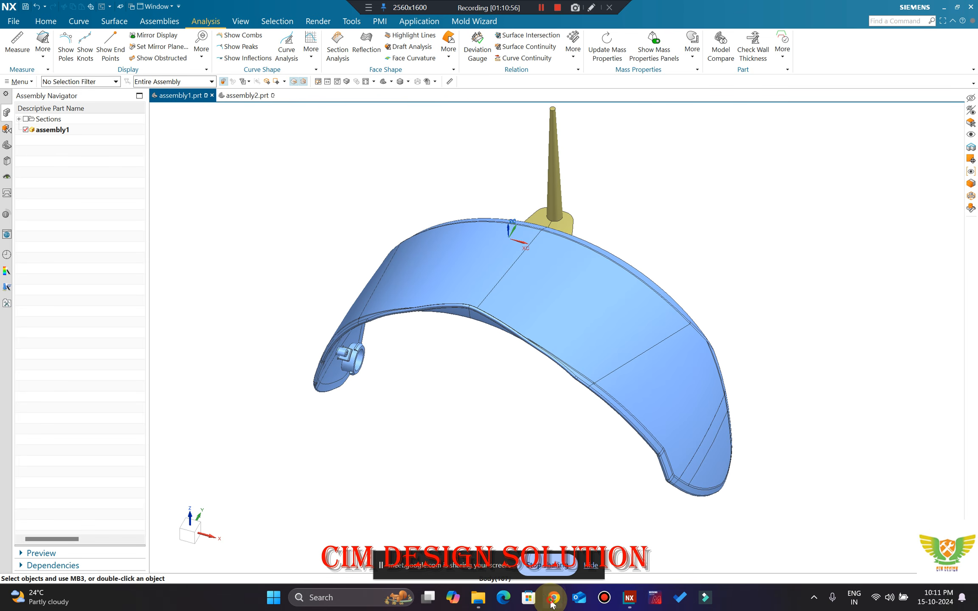
Step: Switch to the Google Meet call in Chrome to view the meeting participants
{"action": "mouse_move", "coordinate": [552, 605]}
{"action": "left_click", "coordinate": [467, 537]}
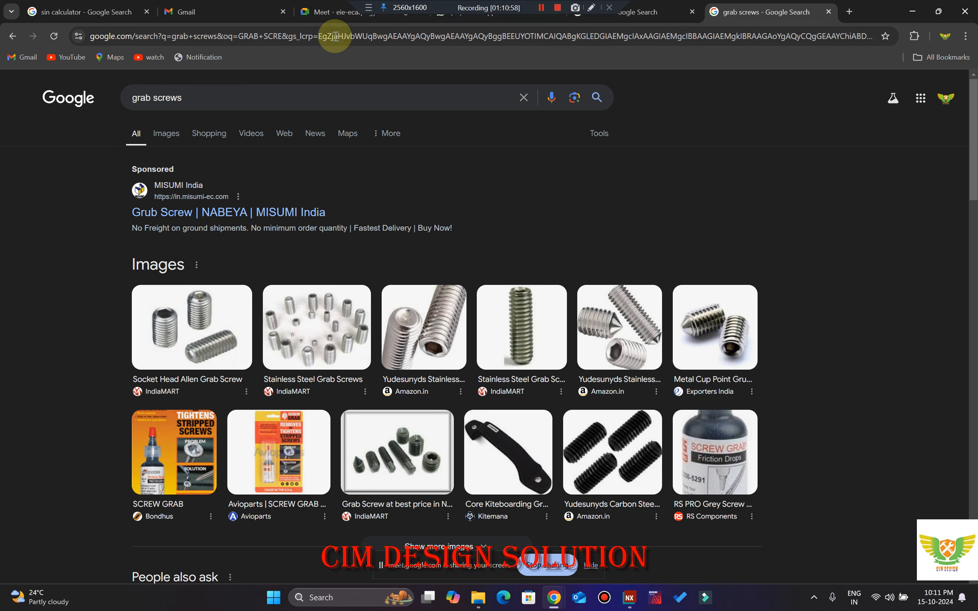
{"action": "left_click", "coordinate": [335, 11]}
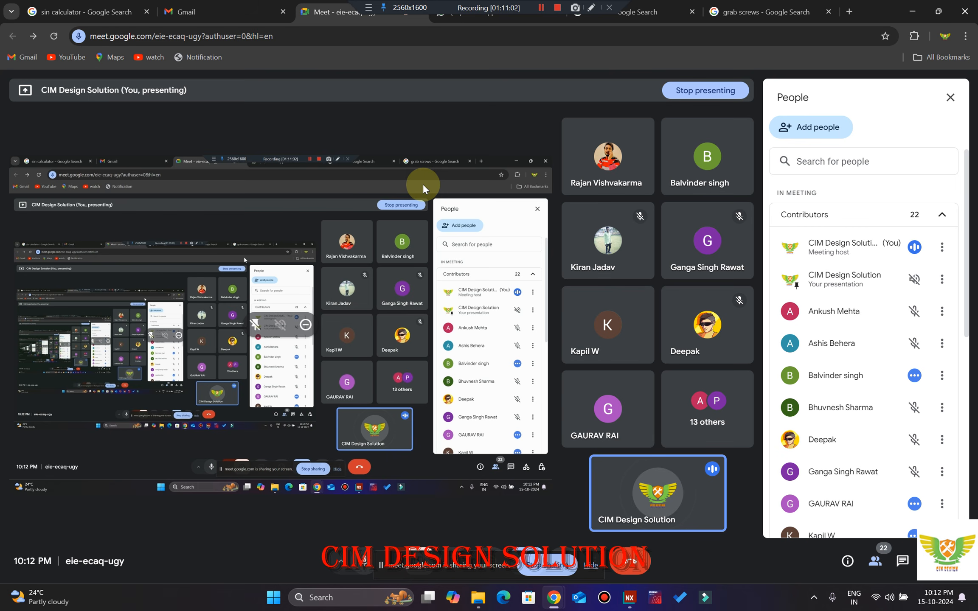
{"action": "mouse_move", "coordinate": [609, 212]}
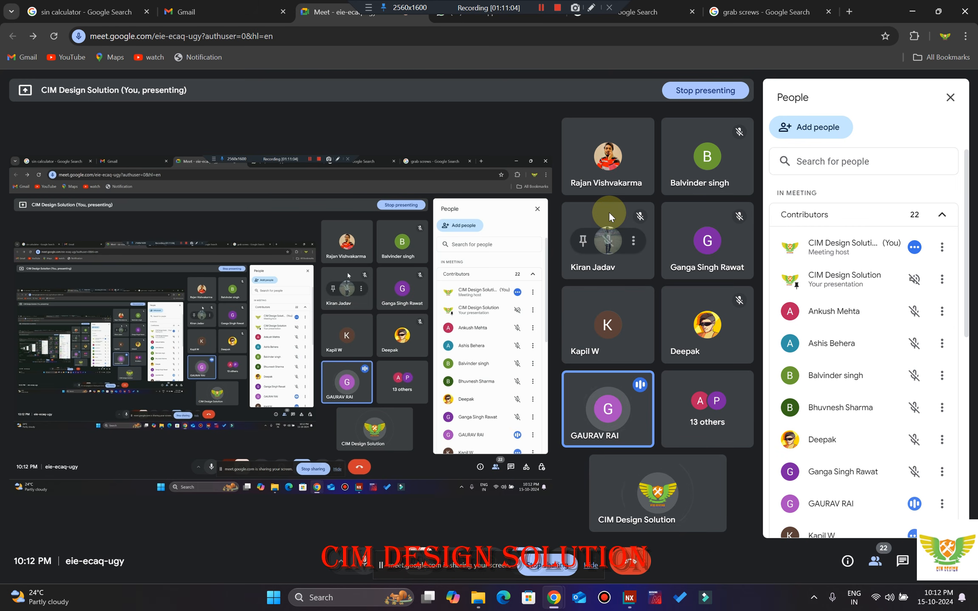